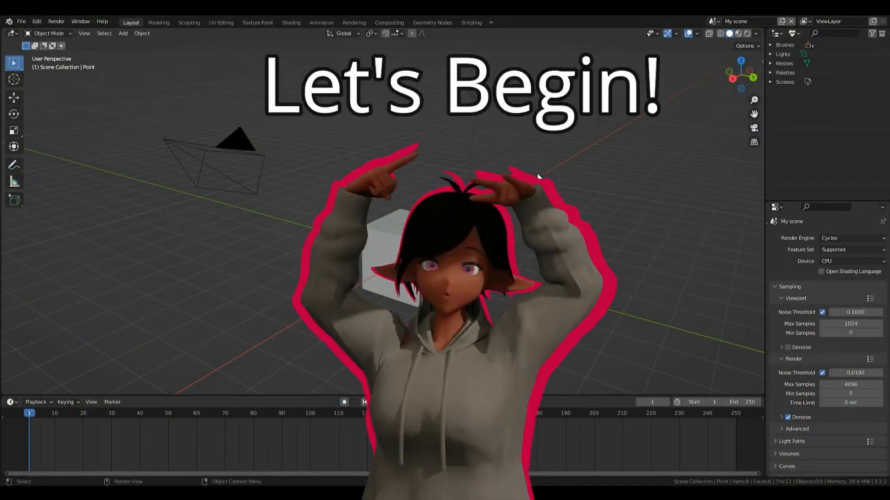
Step: Examine the default cube, camera and light from several angles and distances by orbiting and zooming the view
middle_drag(526, 215, 506, 226)
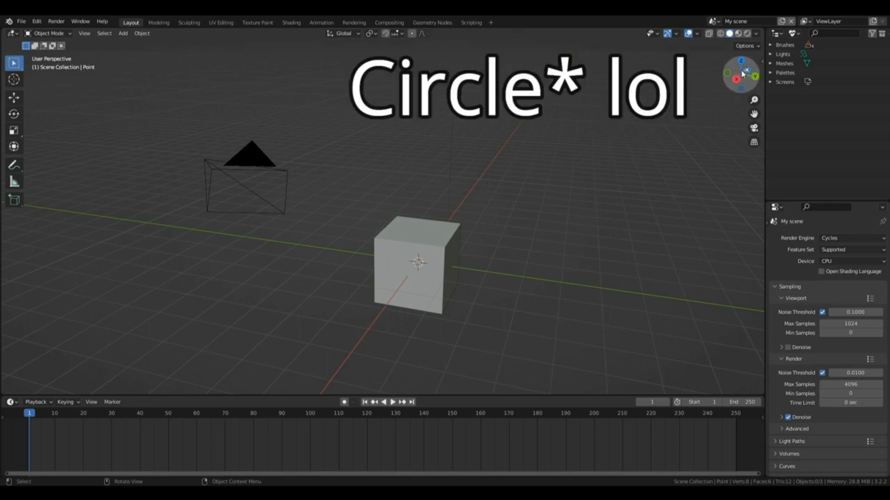
drag(745, 75, 709, 86)
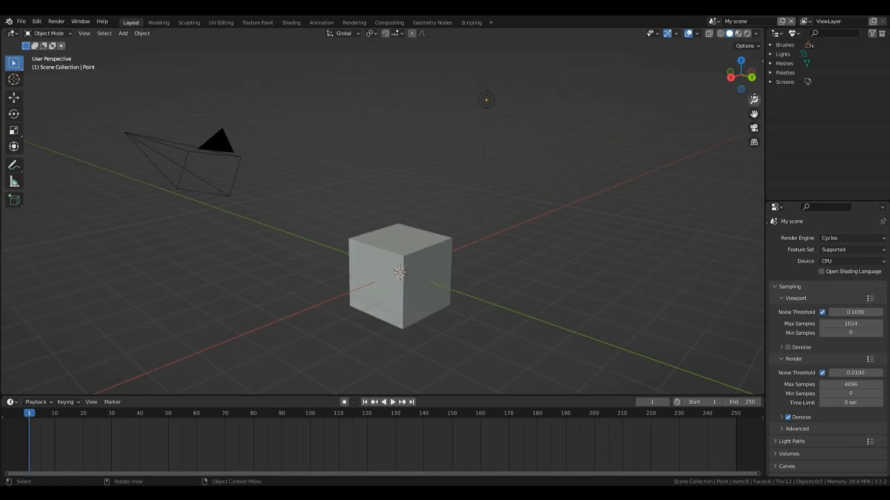
drag(754, 100, 754, 120)
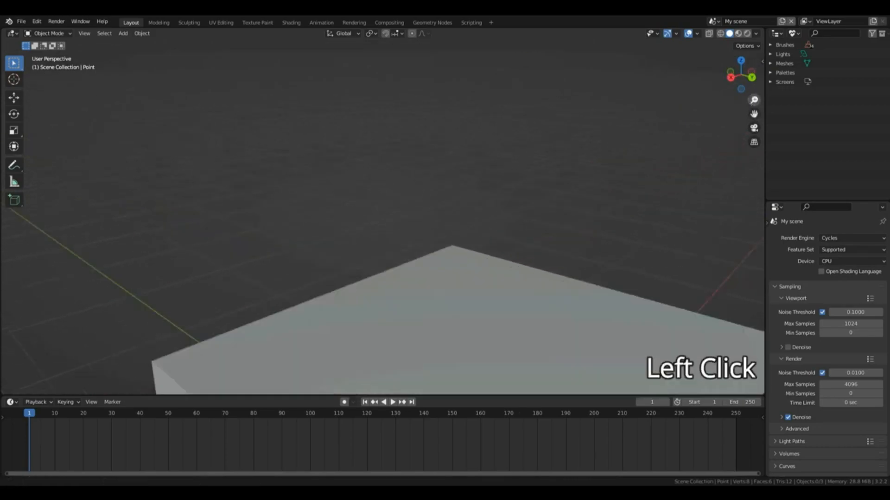
scroll(383, 209, down, 6)
scroll(383, 209, up, 2)
scroll(382, 209, up, 4)
scroll(383, 208, down, 5)
scroll(383, 209, up, 3)
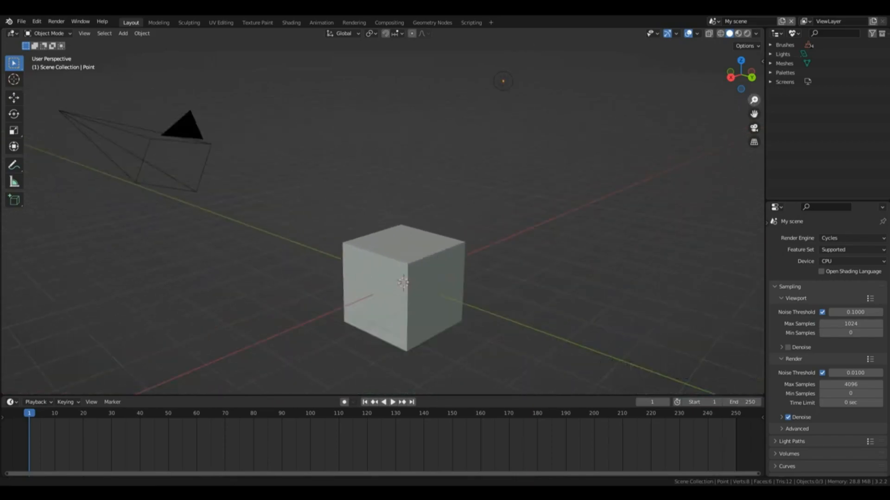
drag(753, 101, 771, 110)
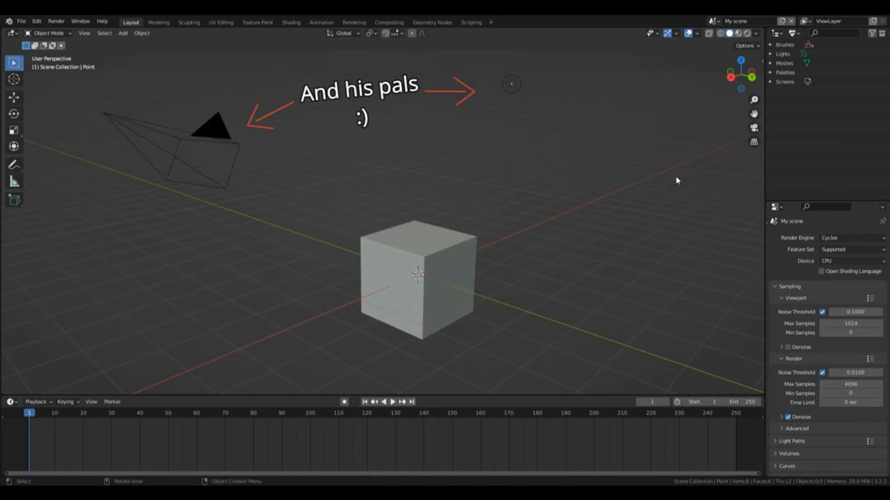
Step: Delete all objects in the default scene: the cube, the camera and the light
key(a)
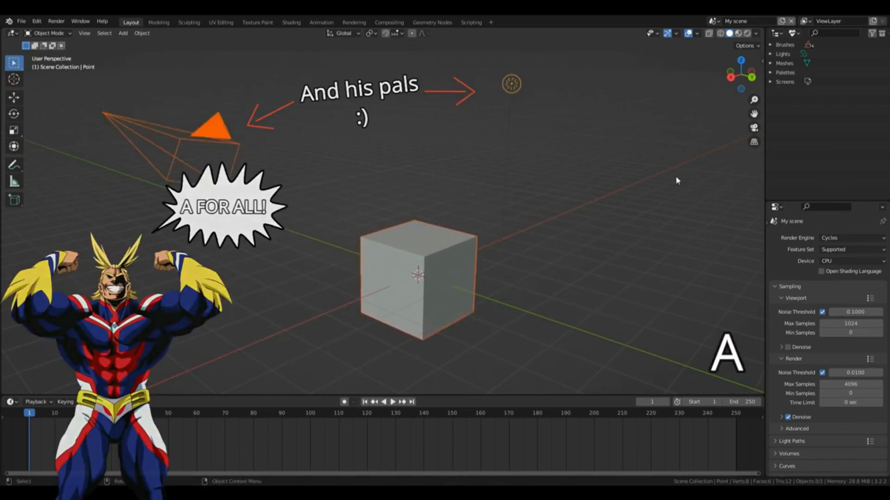
key(x)
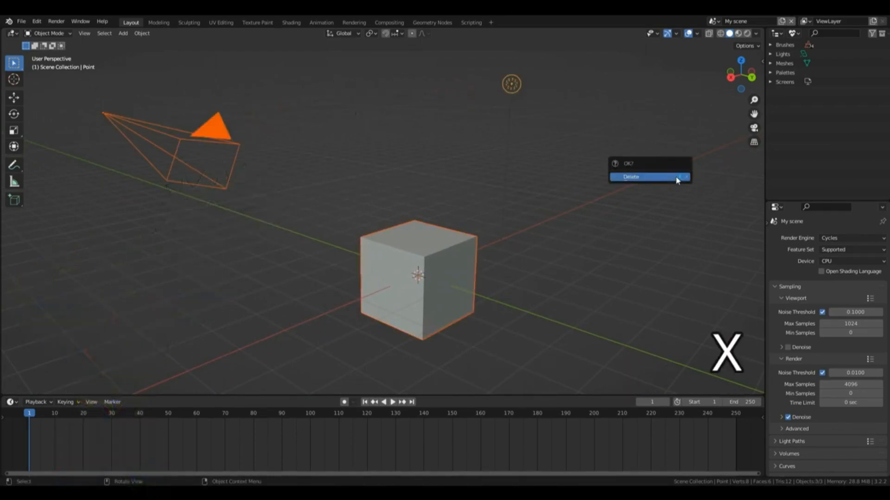
click(677, 178)
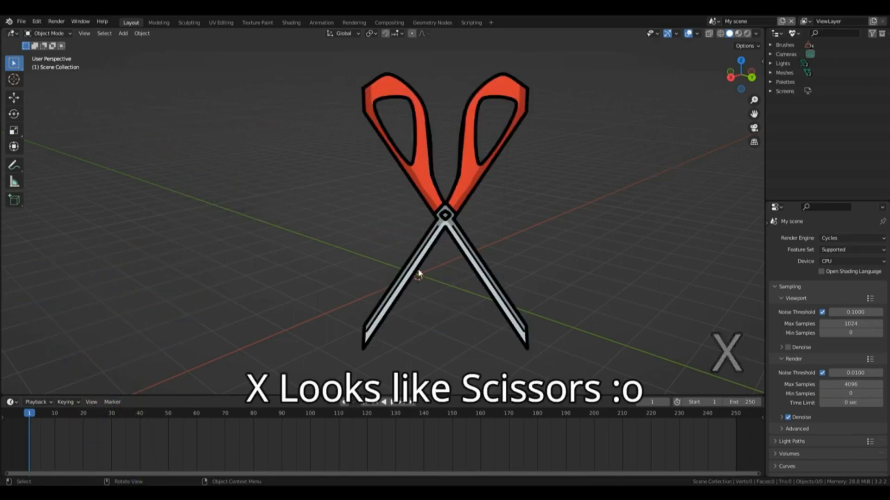
Step: Add a Cube mesh at the center of the empty scene
key(shift)
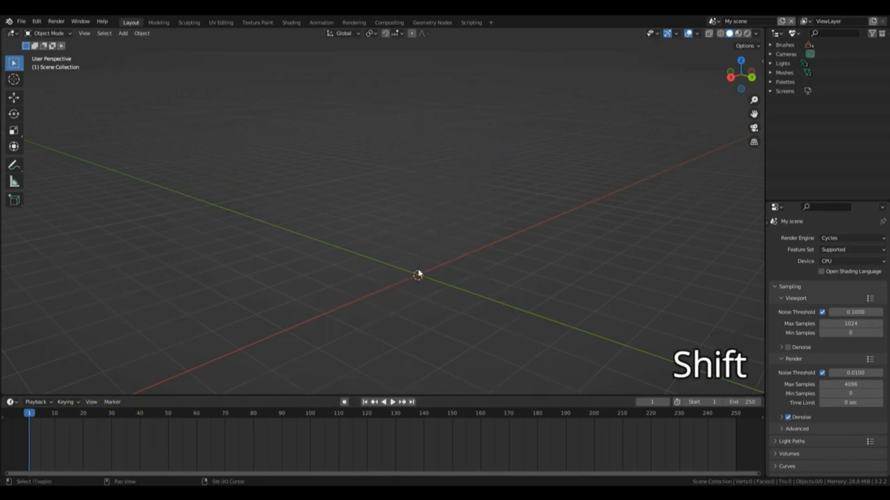
key(shift+a)
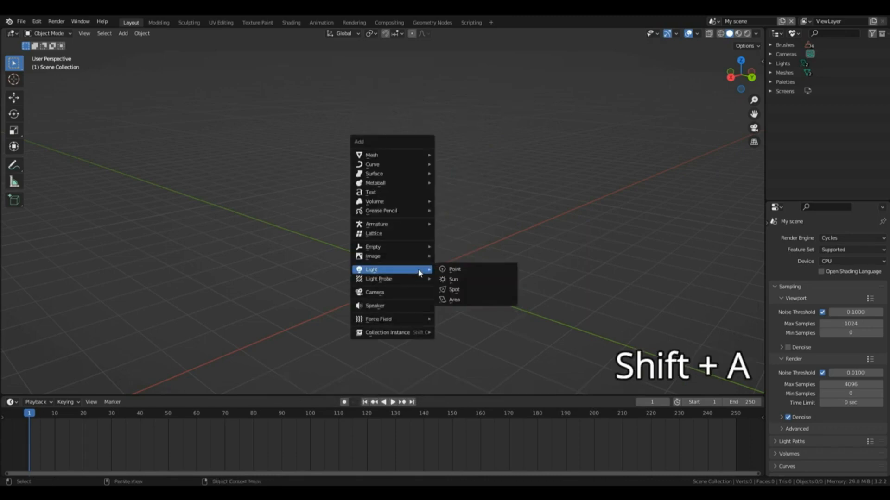
mouse_move(376, 155)
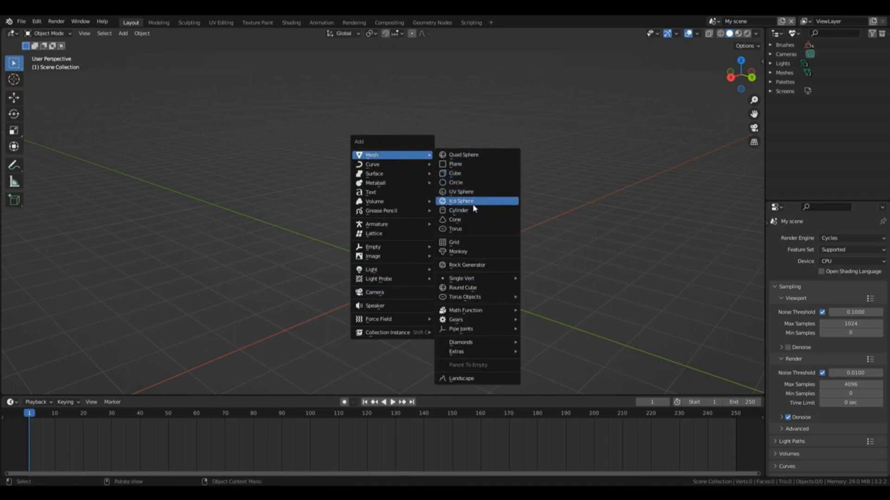
click(468, 176)
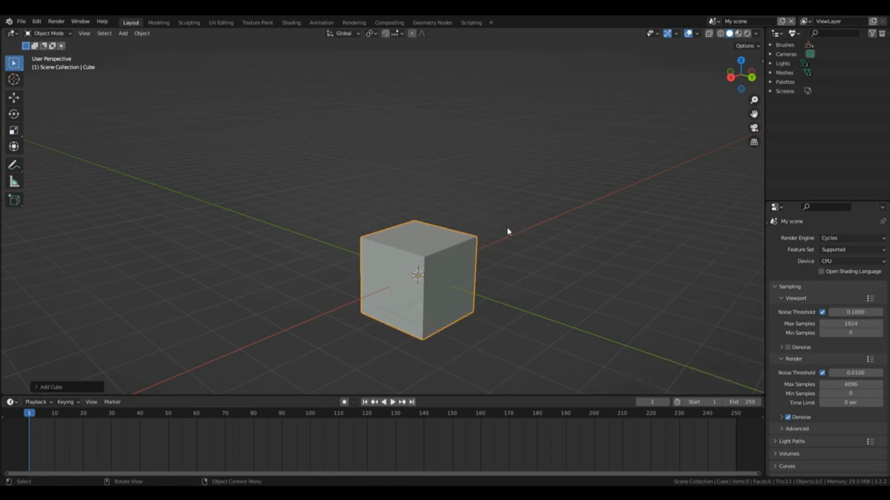
Step: Try deselecting the cube and selecting it again in the viewport
click(451, 260)
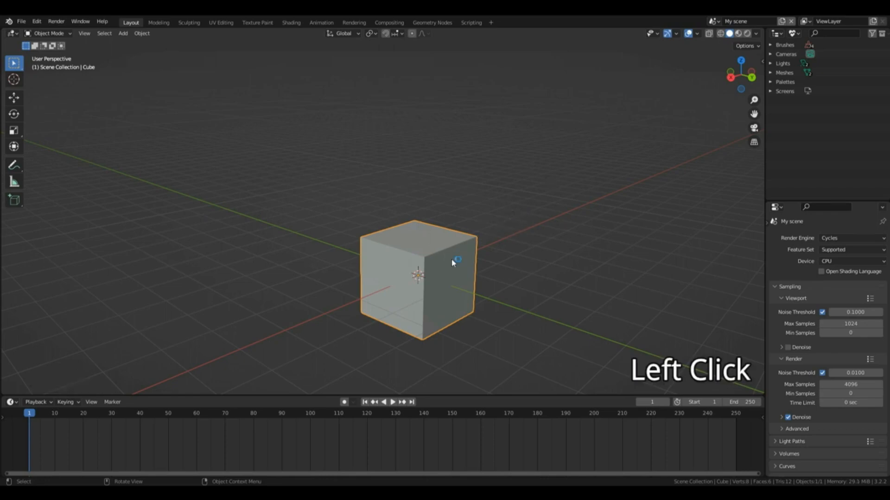
click(561, 246)
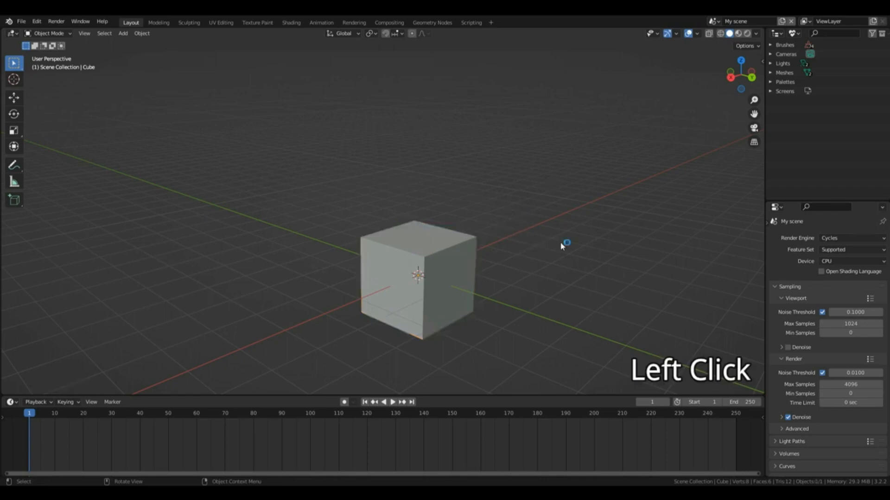
click(438, 263)
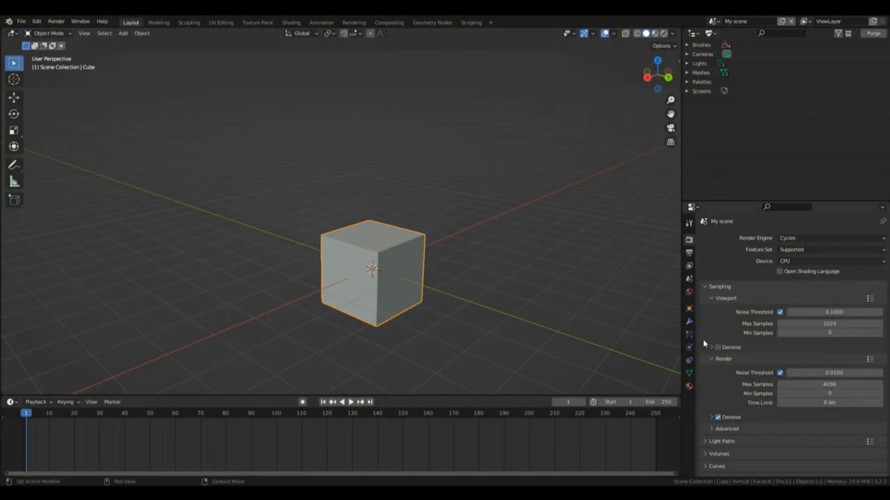
Step: Enlarge the timeline area and turn it into a Shader Editor, with the cube's material properties shown alongside
click(689, 387)
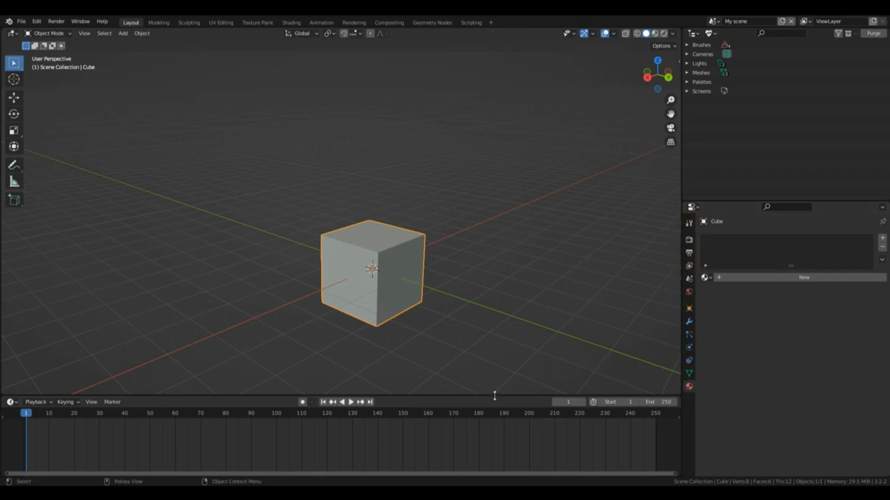
drag(494, 396, 519, 310)
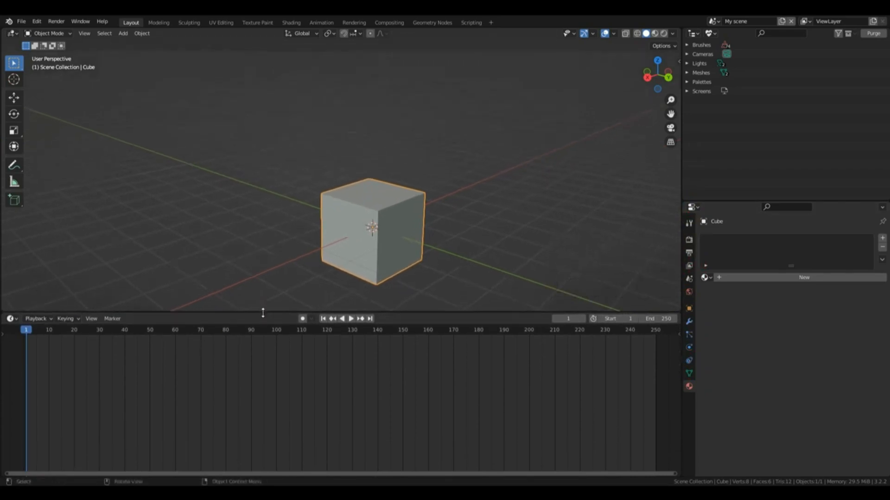
drag(264, 311, 287, 305)
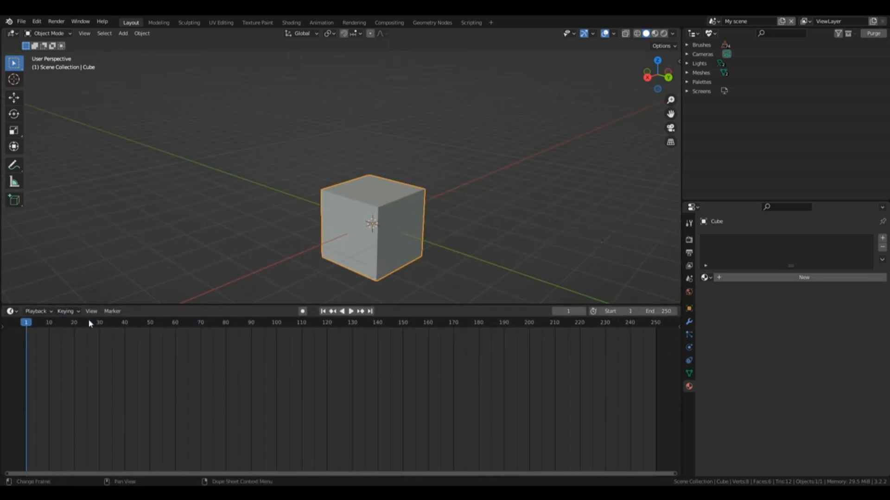
click(11, 311)
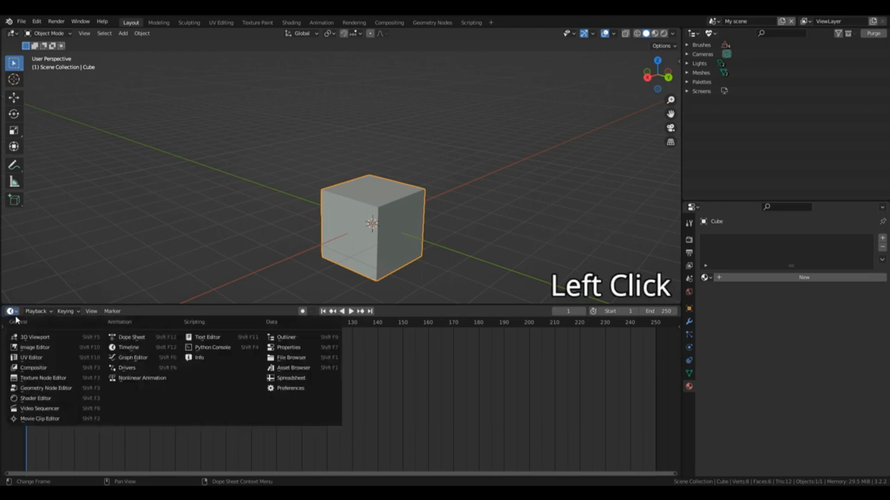
click(59, 400)
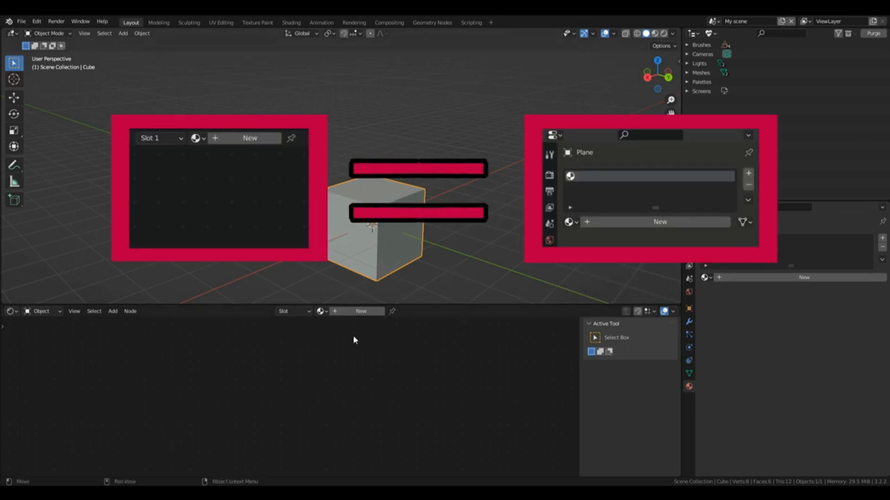
Step: Create a new material for the cube and set its Base Color to pure blue with saturation 1.000
click(360, 312)
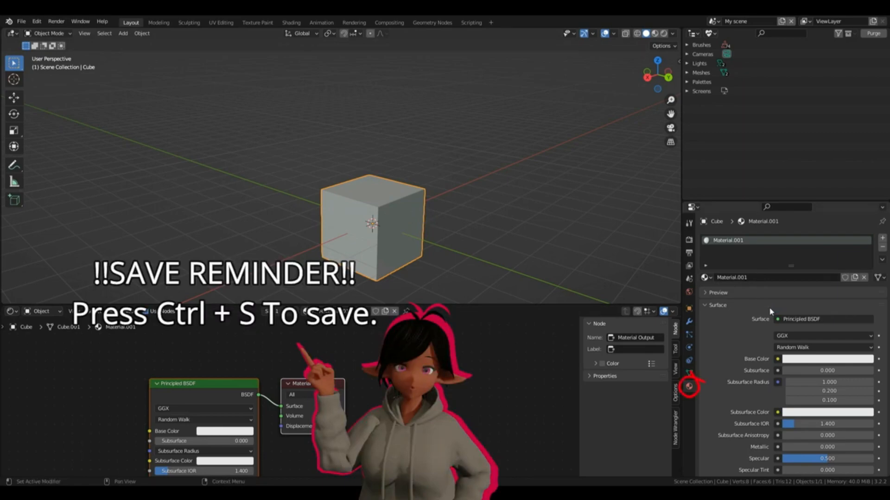
scroll(769, 311, down, 6)
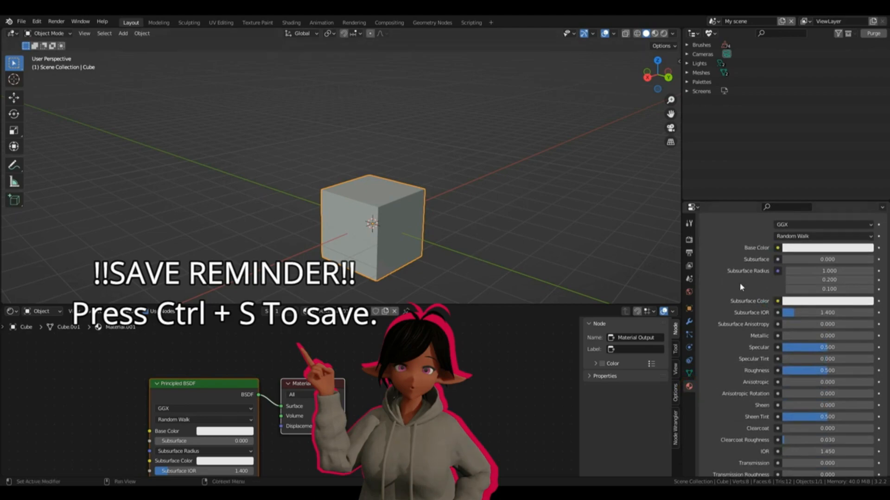
scroll(798, 315, up, 3)
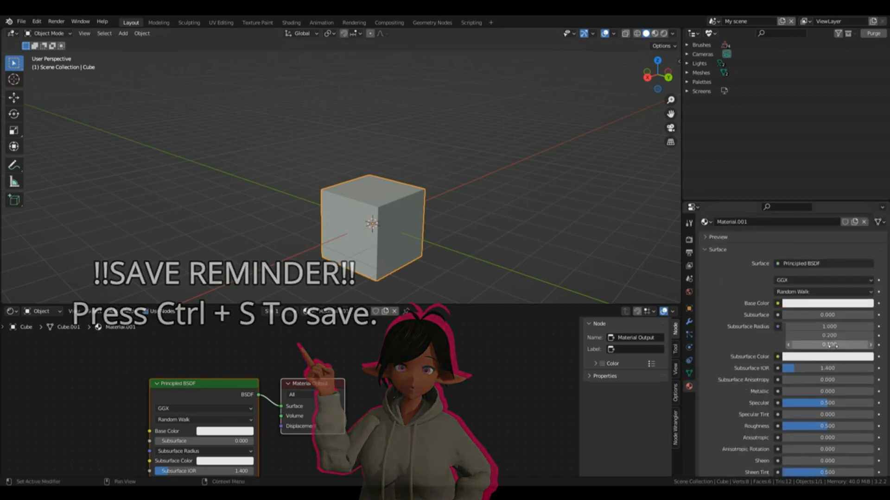
click(806, 307)
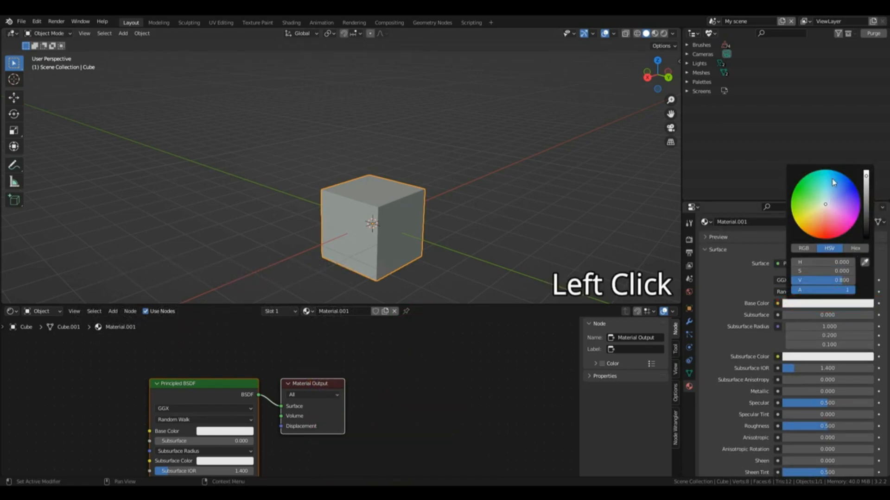
click(853, 185)
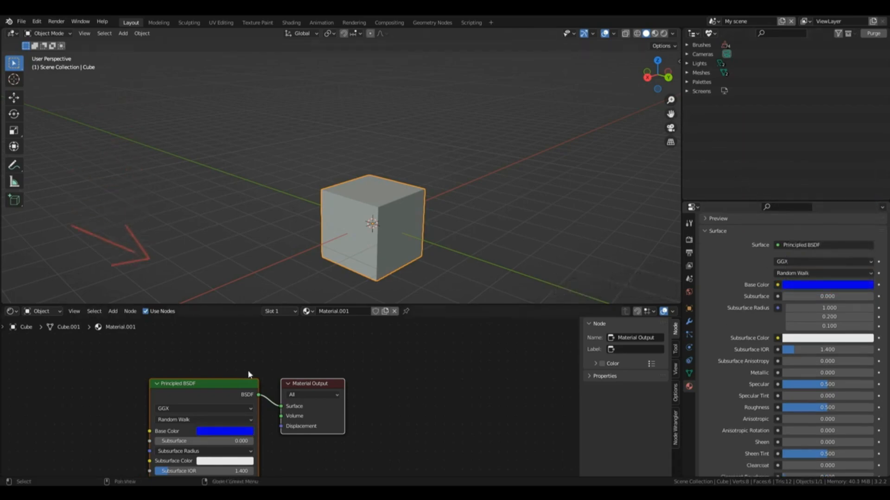
click(248, 373)
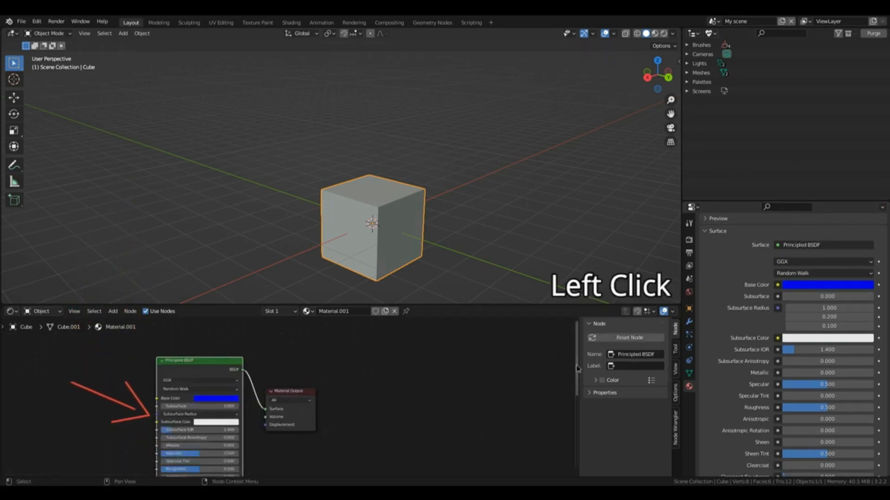
drag(577, 362, 577, 386)
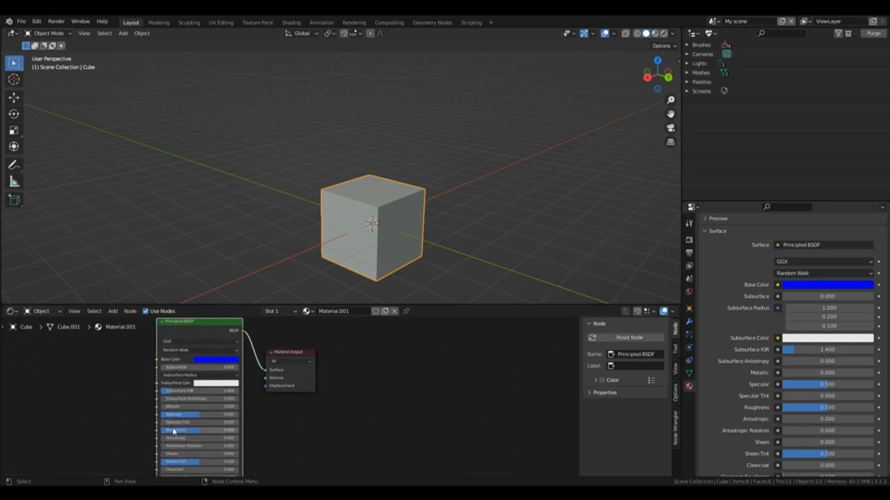
Step: Try Wireframe shading and Solid shading with X-ray on the cube, ending in Solid with X-ray off
click(637, 34)
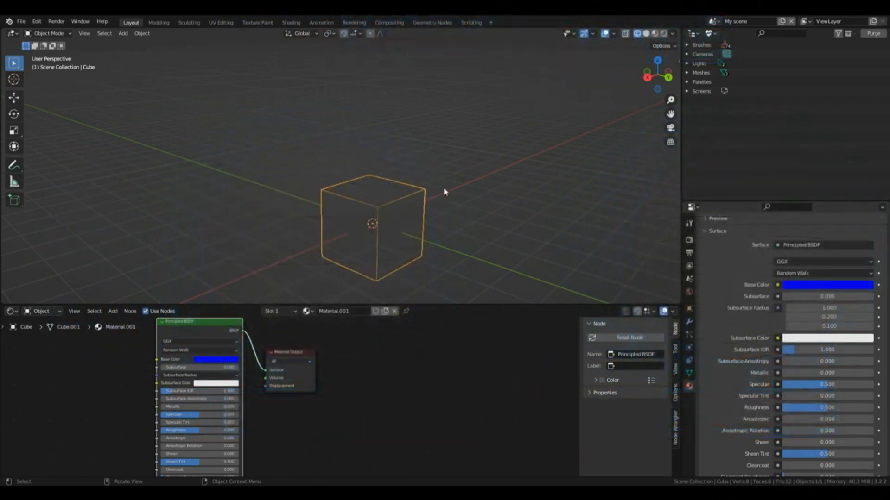
click(645, 33)
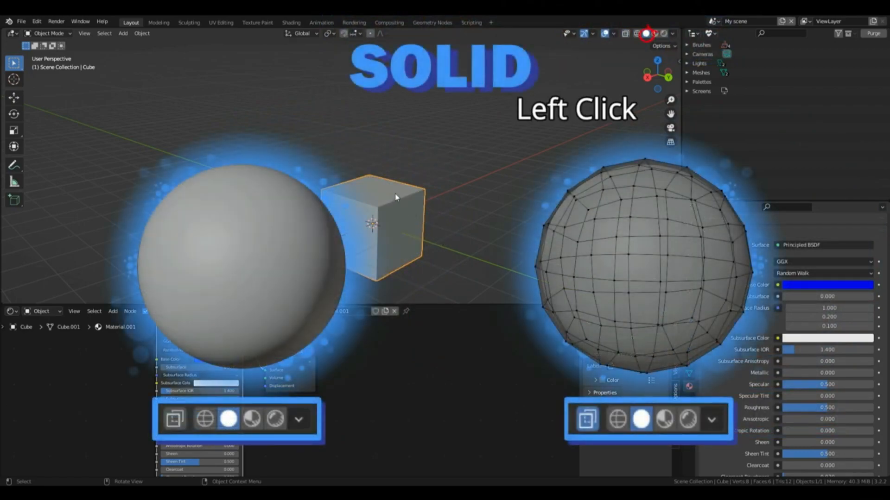
click(625, 33)
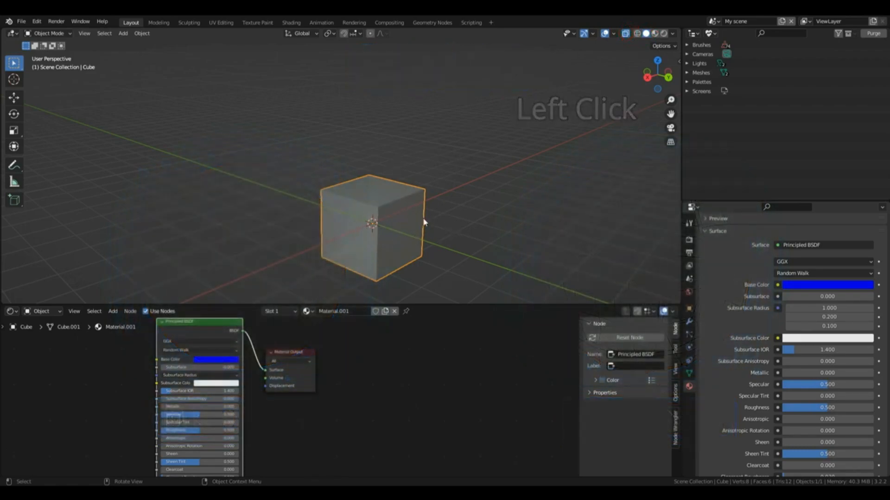
click(625, 34)
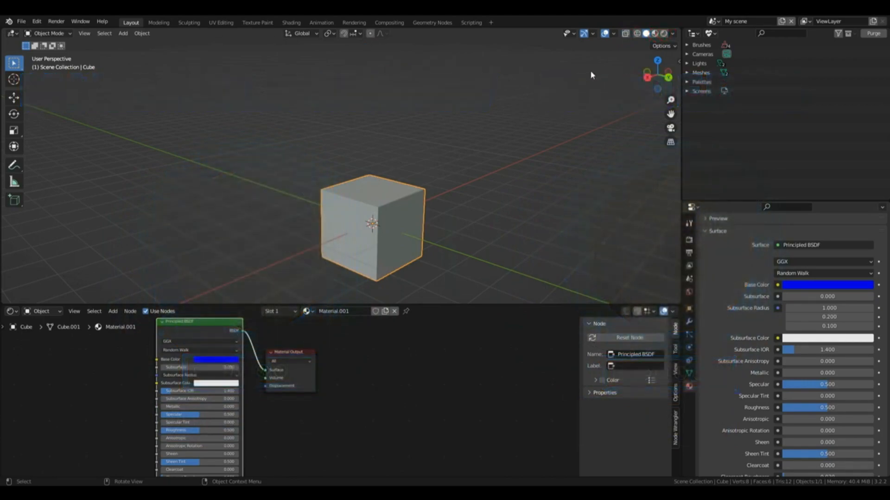
Step: Switch the viewport to Material Preview shading and deselect the cube
click(656, 33)
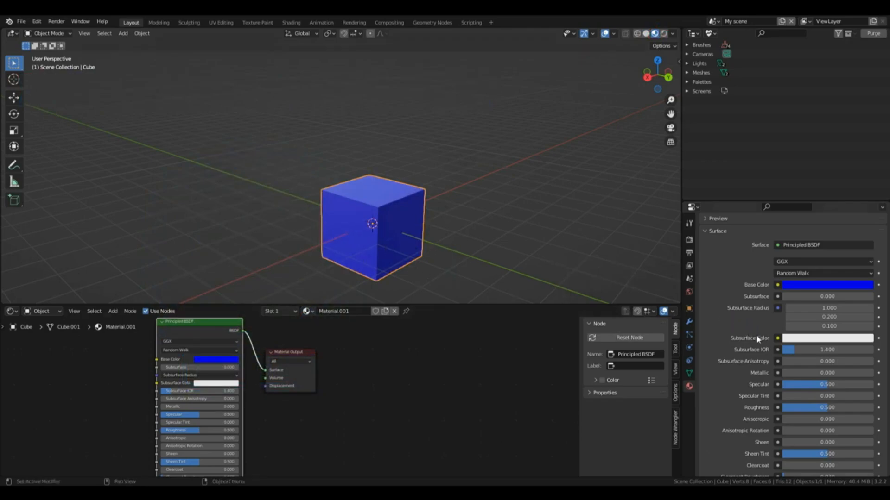
click(357, 279)
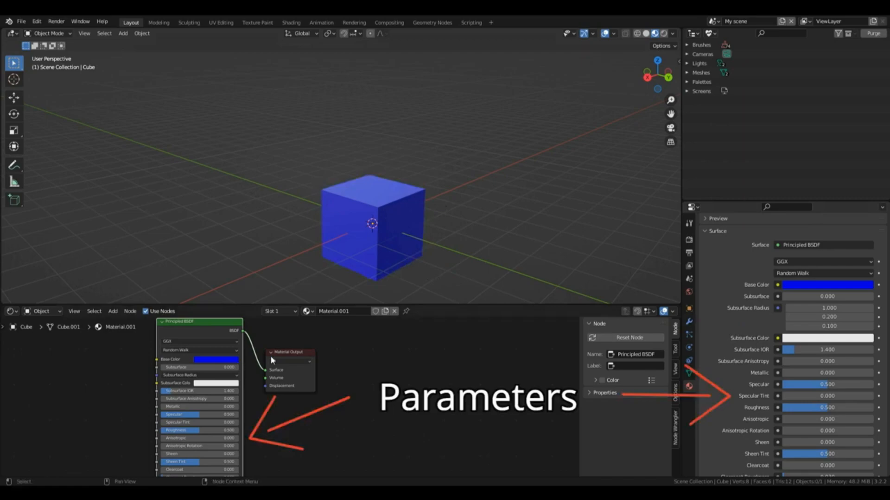
Step: Set the saturation of the cube material's Base Color to 0
click(787, 288)
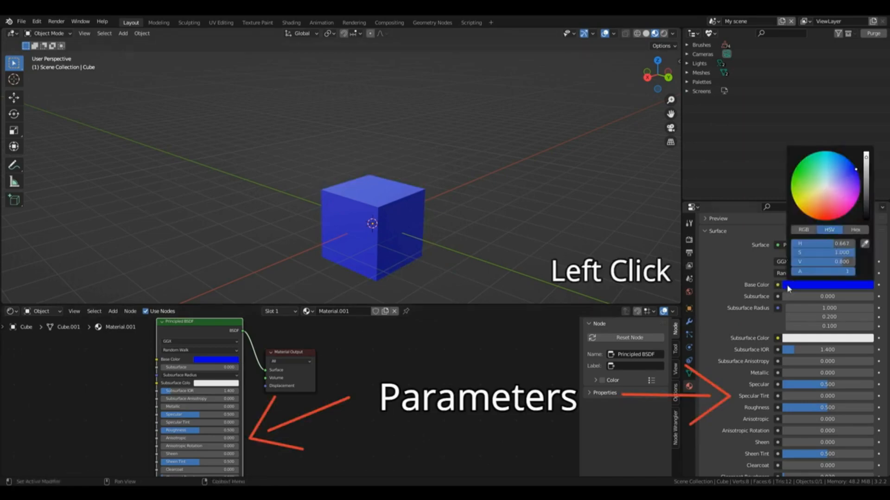
click(833, 287)
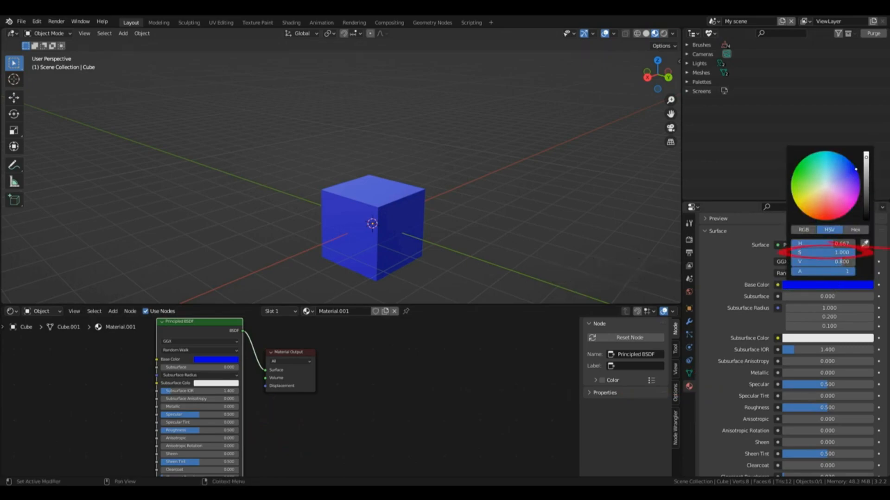
click(825, 252)
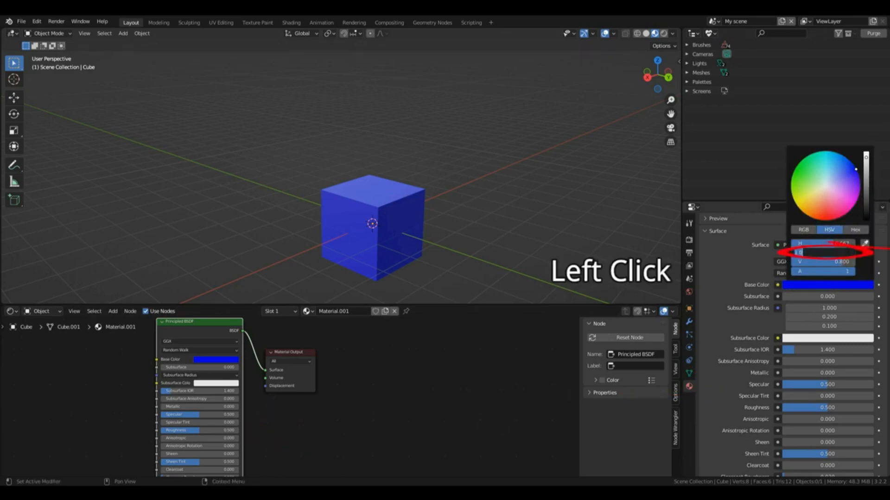
text(0)
key(Return)
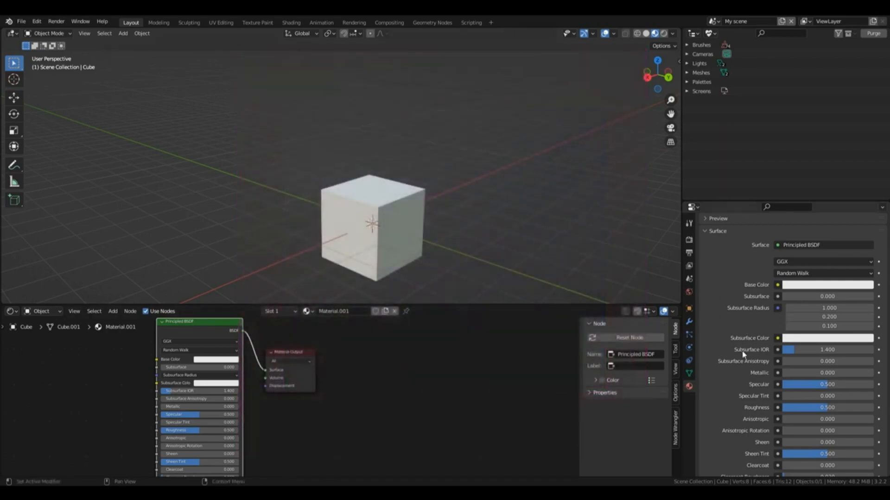
Step: Set the cube material's Metallic value to 1.000 and its Roughness to 0.000
scroll(784, 337, down, 2)
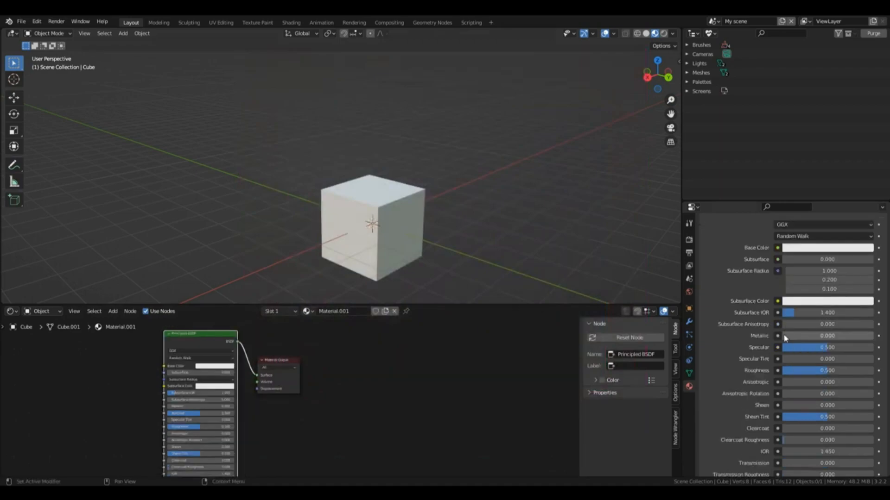
drag(785, 337, 849, 352)
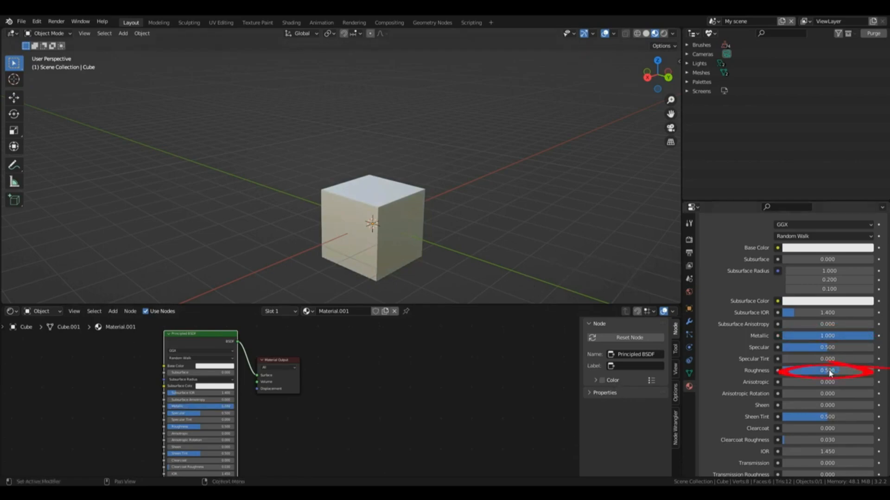
drag(823, 371, 481, 302)
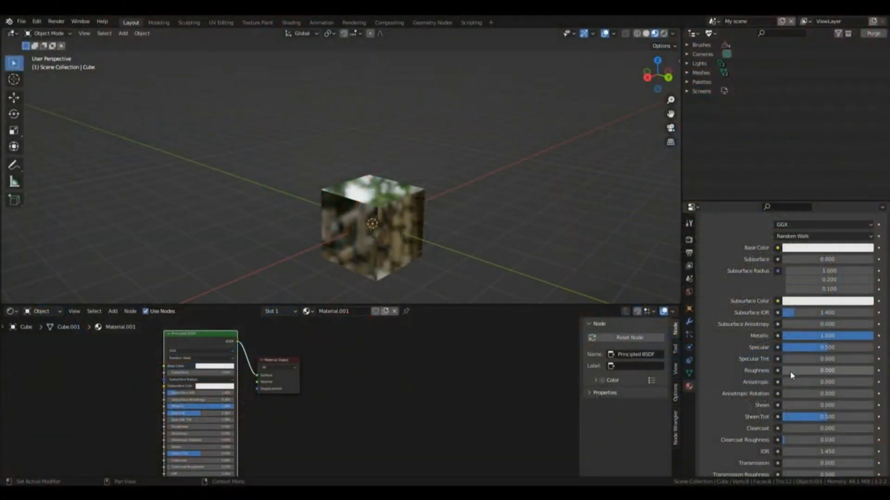
drag(791, 375, 799, 375)
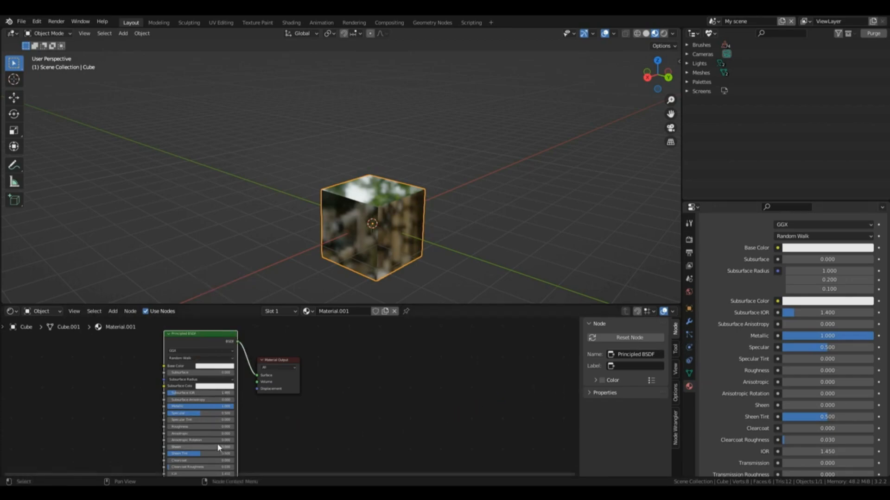
mouse_move(184, 427)
mouse_down()
mouse_move(201, 426)
mouse_move(184, 426)
mouse_up()
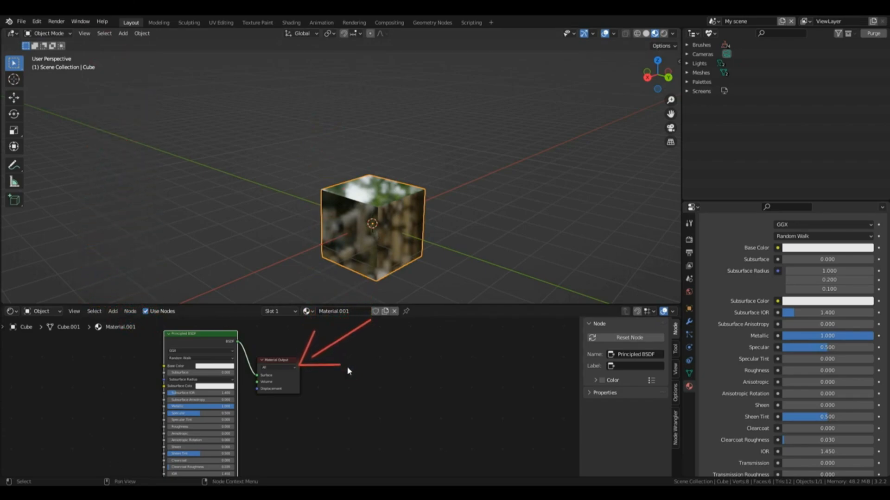
Step: Delete the Material Output node to see its effect on the cube, and undo the deletion
click(286, 361)
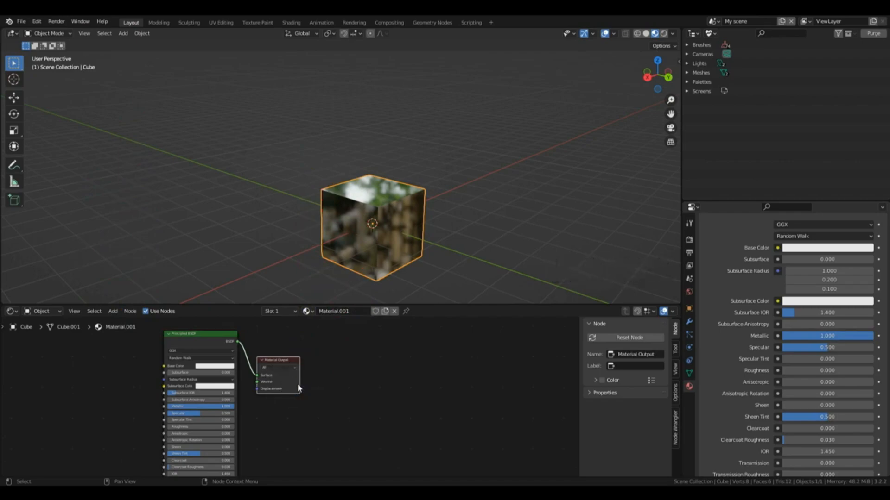
key(x)
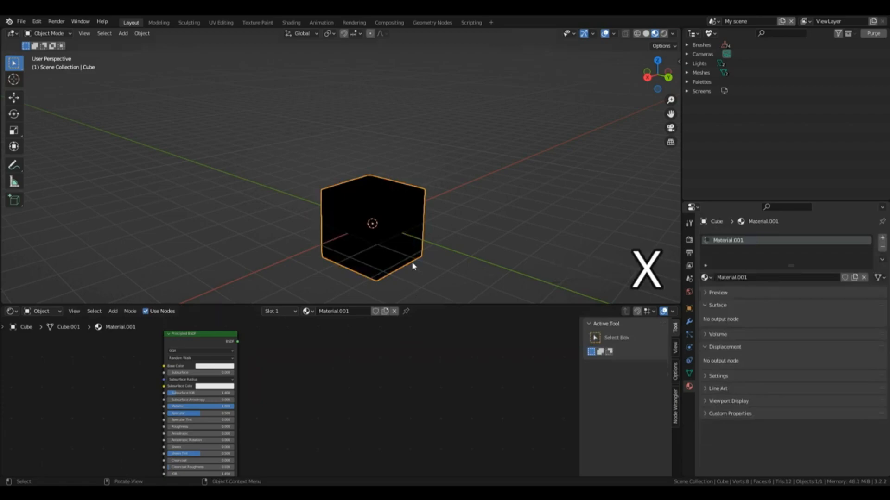
mouse_move(657, 76)
mouse_down()
mouse_move(664, 83)
mouse_move(640, 64)
mouse_move(672, 59)
mouse_move(646, 69)
mouse_up()
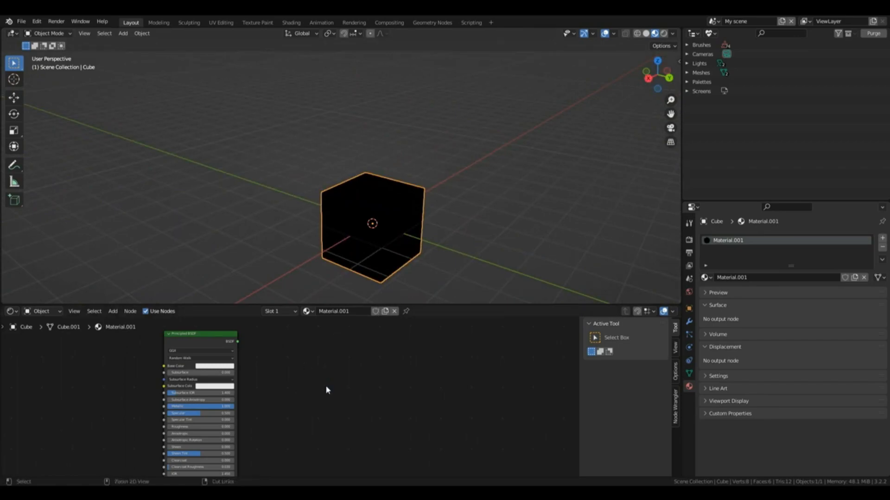
key(ctrl+z)
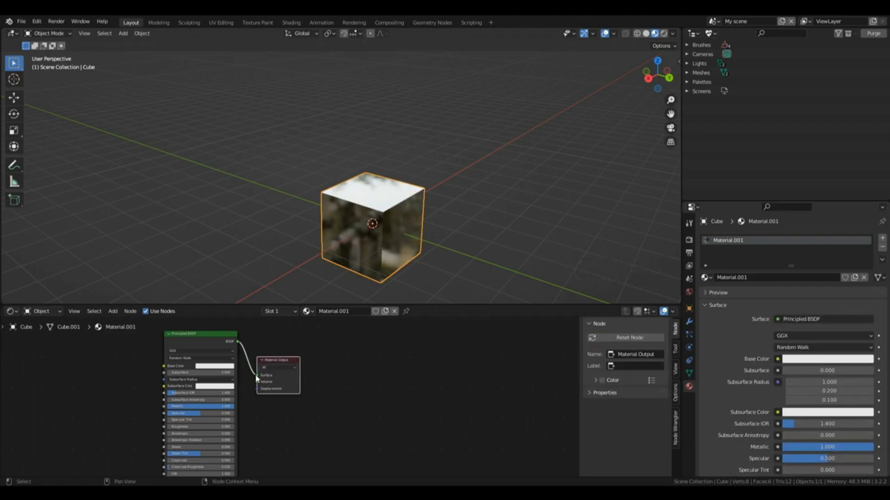
mouse_move(258, 378)
mouse_down()
mouse_move(237, 347)
mouse_move(257, 376)
mouse_up()
key(Escape)
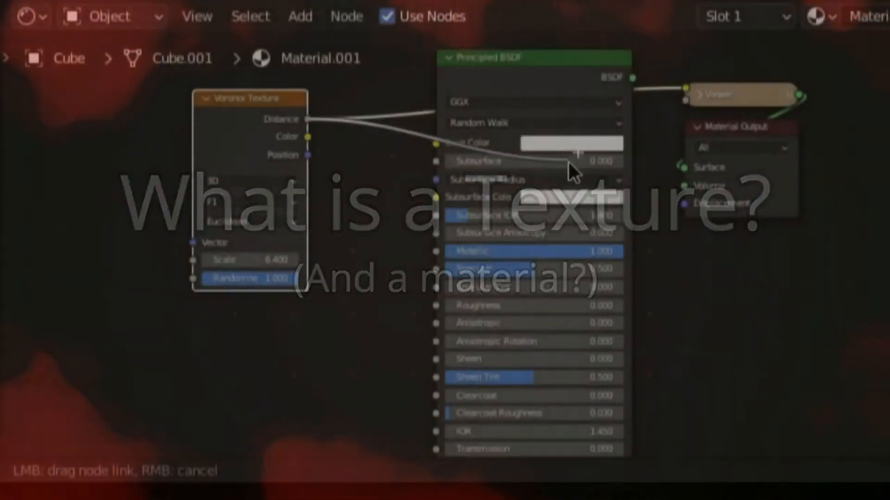
Step: Add a Voronoi Texture node to the material, placed before the Principled BSDF node
drag(569, 162, 445, 144)
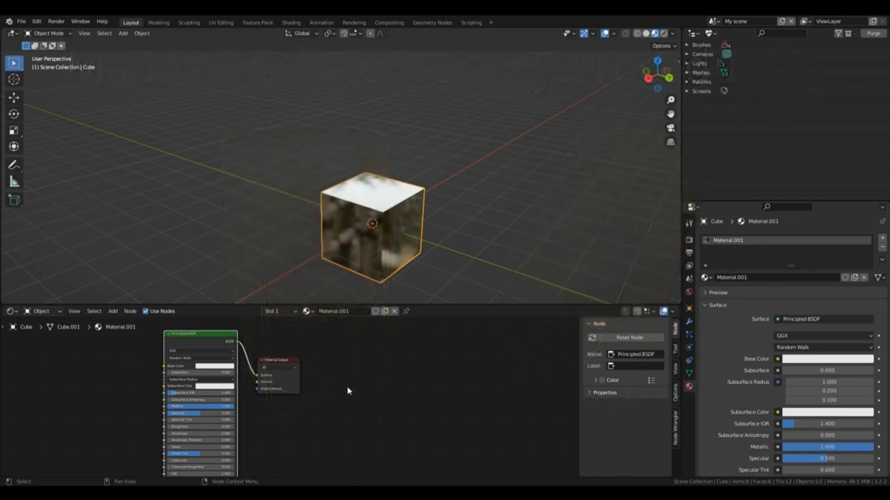
key(shift+a)
mouse_move(348, 390)
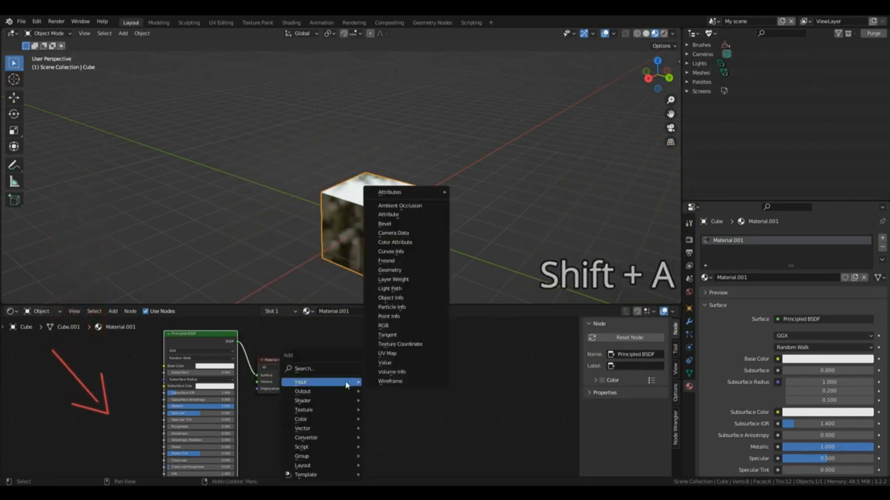
mouse_move(345, 409)
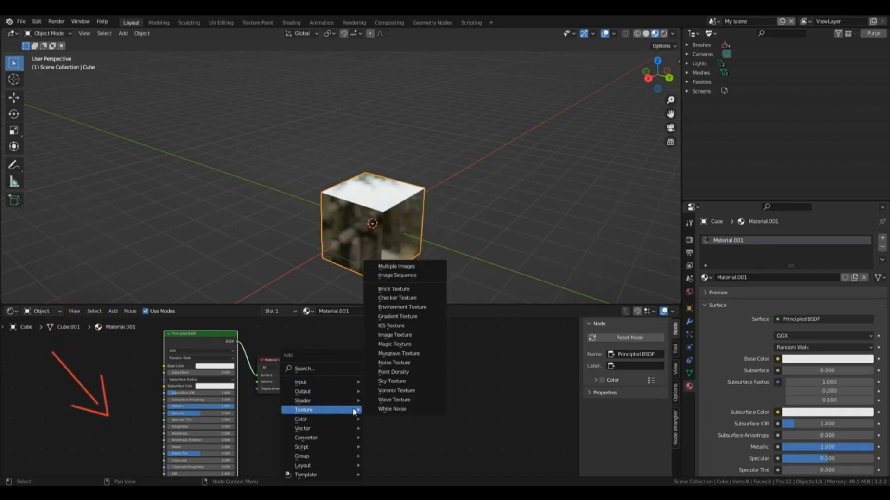
click(404, 393)
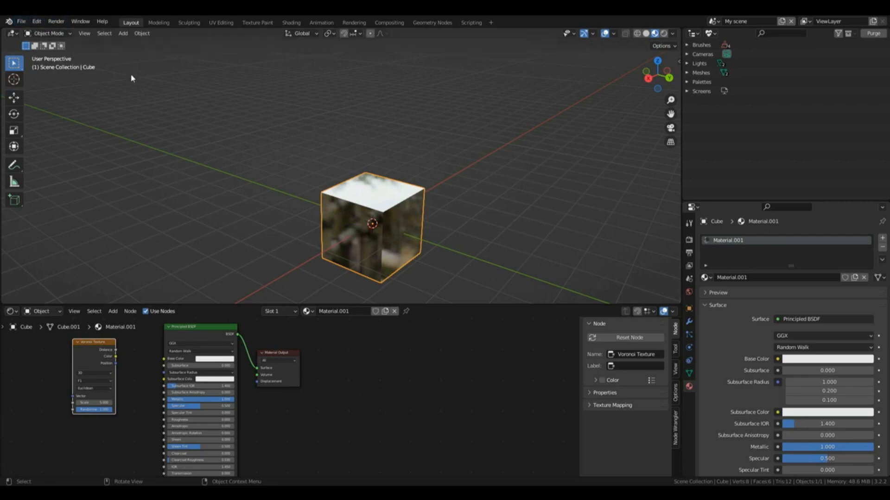
Step: Search the add-on preferences for "node" to check that Node Wrangler is enabled, and save the preferences
click(34, 21)
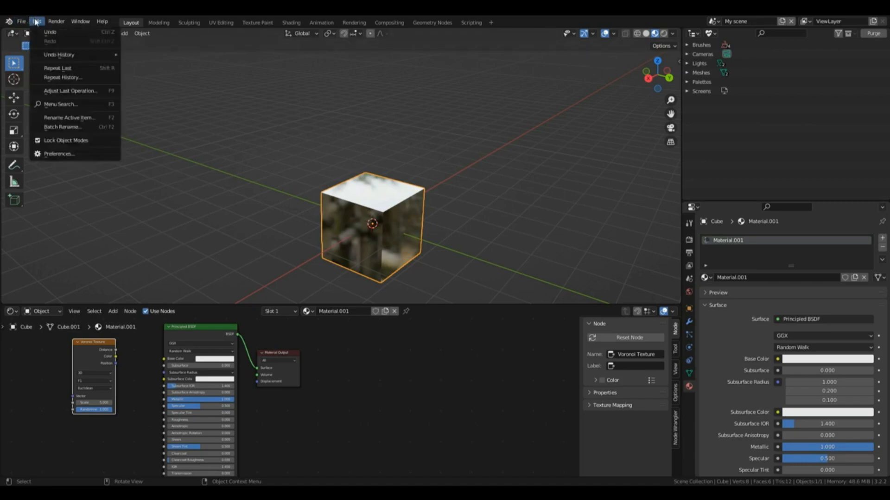
click(67, 156)
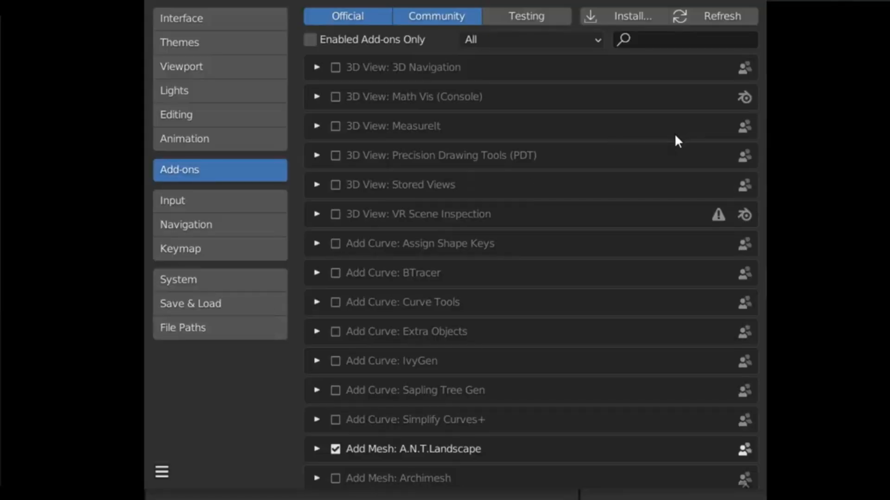
click(663, 39)
text(node)
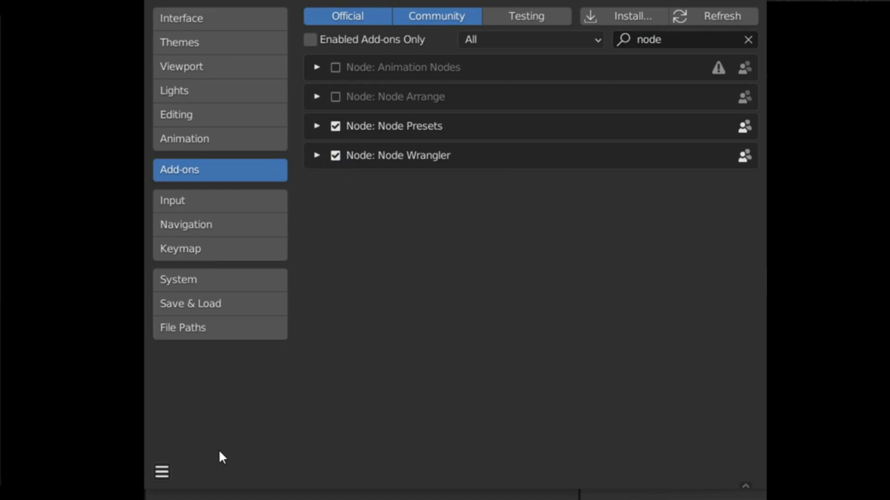
click(162, 472)
click(217, 423)
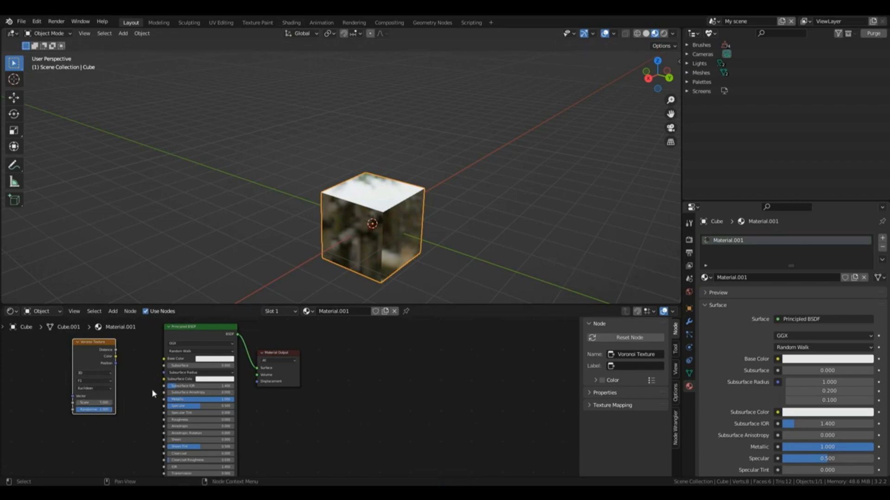
Step: Preview the Voronoi Texture's Distance output on the cube and increase the texture's Scale
ctrl+shift+click(102, 353)
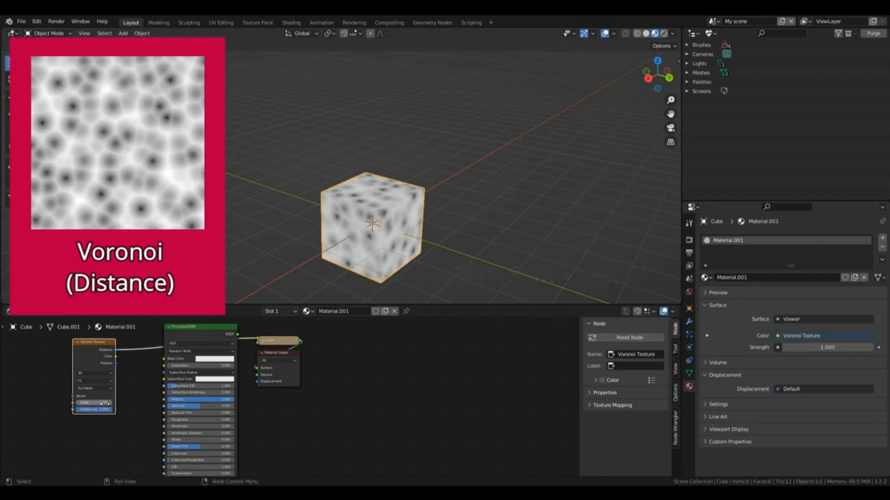
click(105, 374)
click(105, 374)
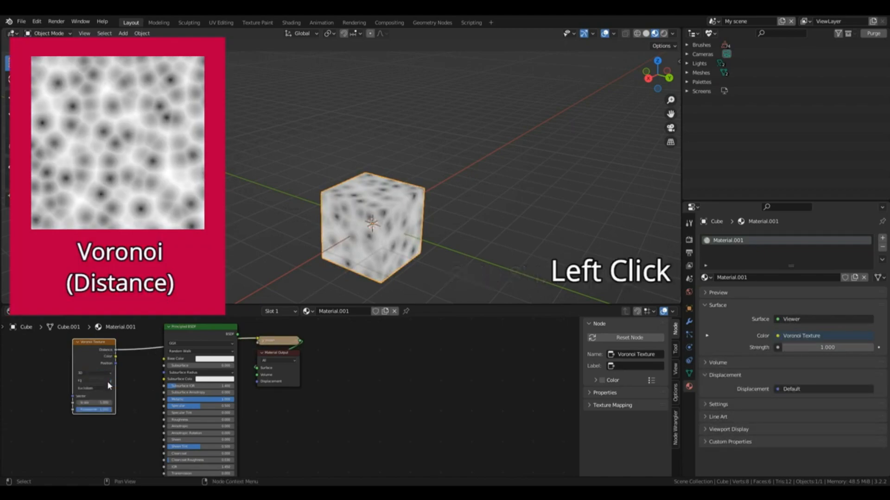
mouse_move(93, 403)
mouse_down()
mouse_move(120, 404)
mouse_move(78, 411)
mouse_move(111, 410)
mouse_up()
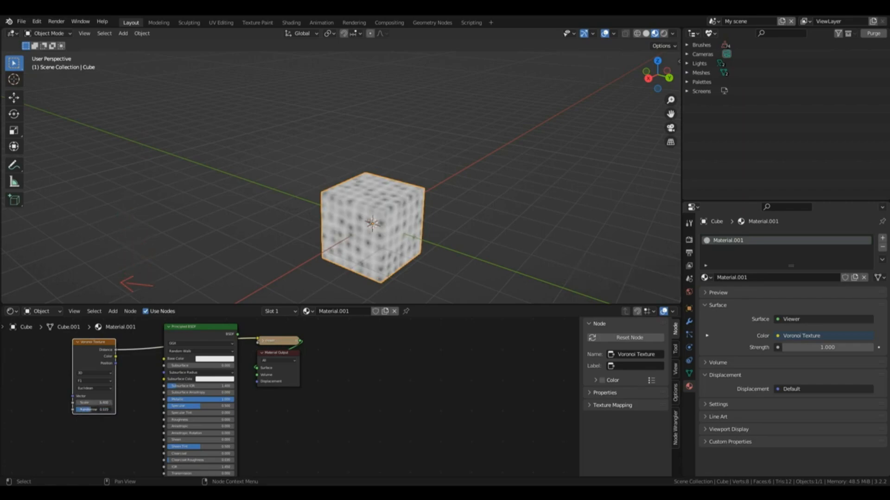
Step: Preview the Voronoi Texture's Color output on the cube from another angle, and return the preview to Distance
ctrl+shift+click(118, 360)
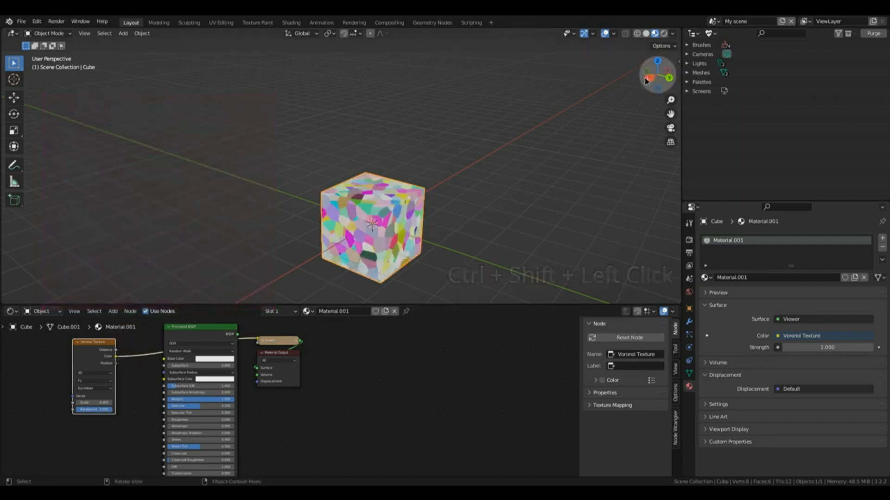
drag(657, 75, 440, 206)
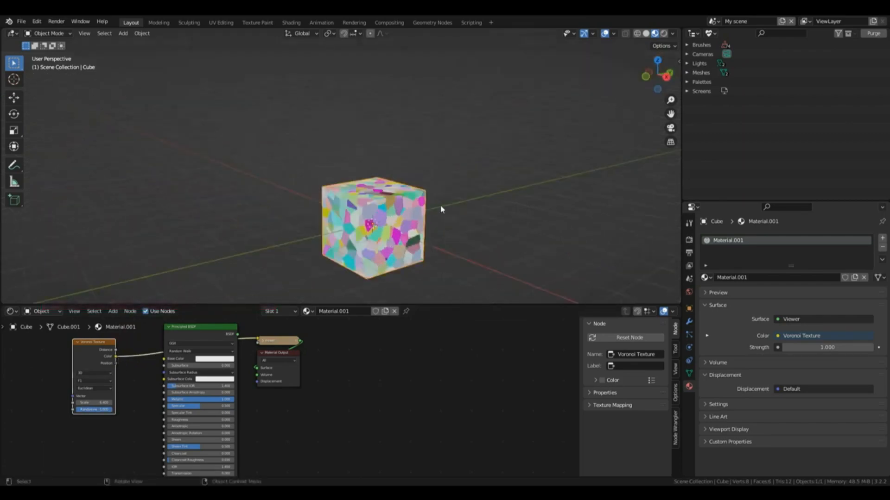
ctrl+shift+click(116, 353)
ctrl+shift+click(116, 353)
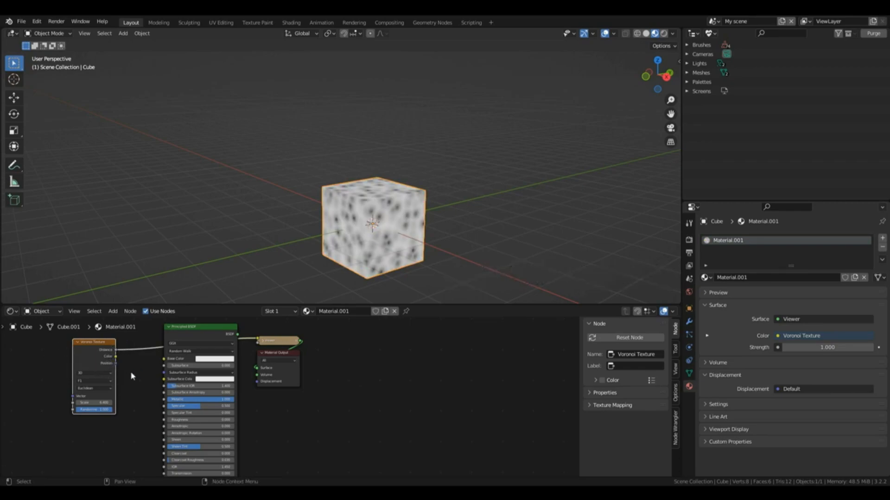
Step: Try a Musgrave Texture node previewed on the cube with a lower Scale, and delete the node
key(shift)
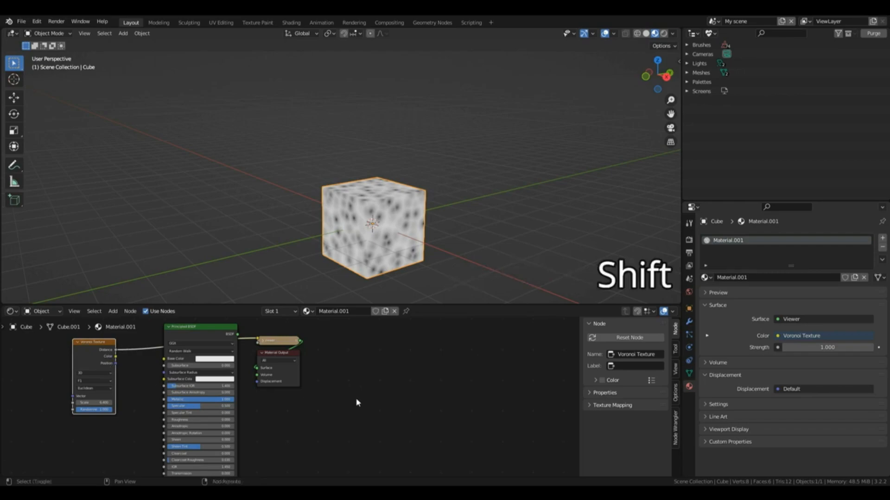
key(shift+a)
mouse_move(352, 401)
click(417, 343)
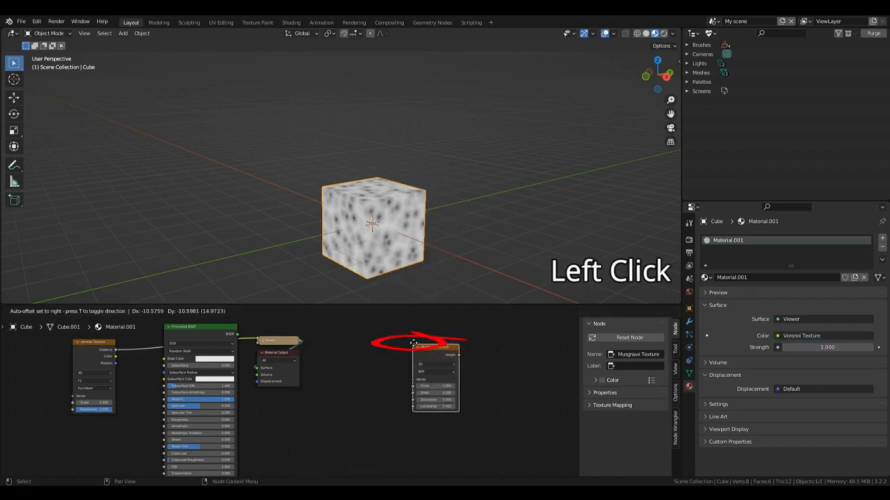
click(364, 341)
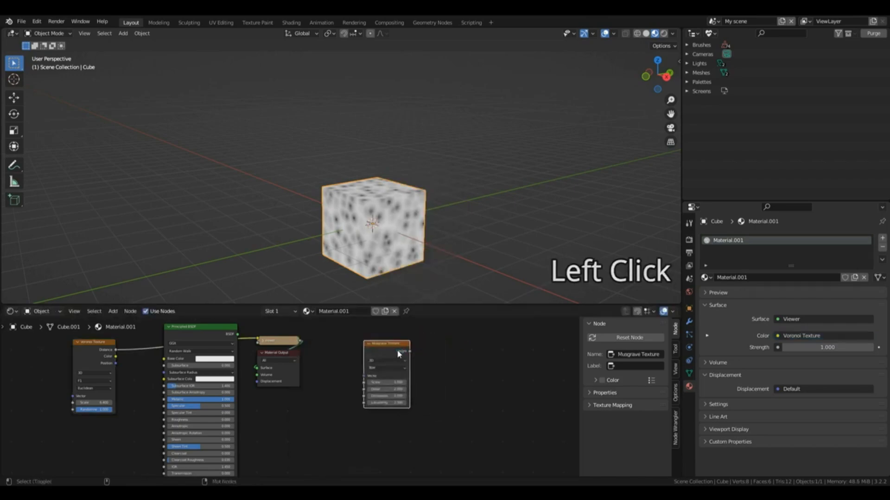
ctrl+shift+click(397, 353)
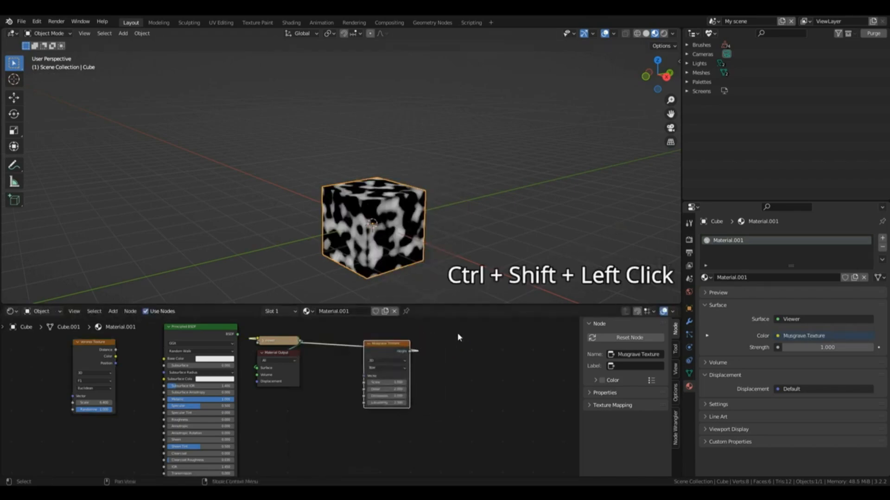
drag(387, 382, 361, 382)
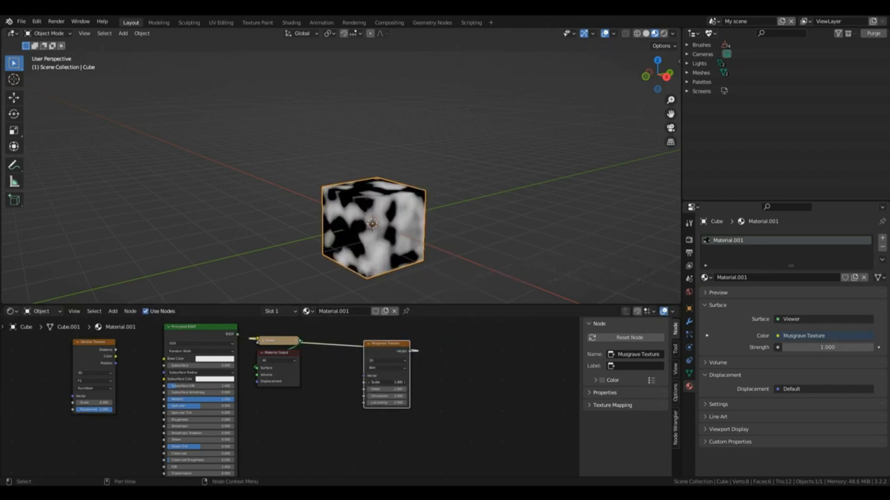
key(x)
Step: Add an Image Texture node to the material
key(shift+a)
mouse_move(384, 358)
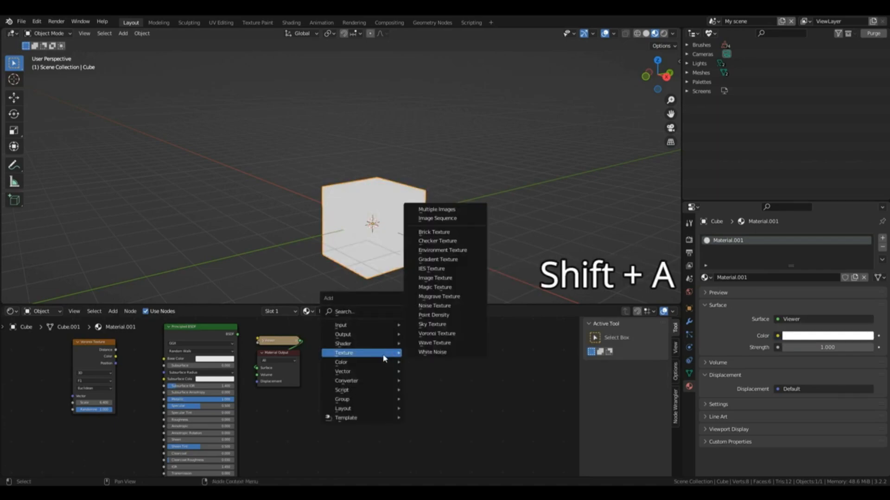
click(435, 278)
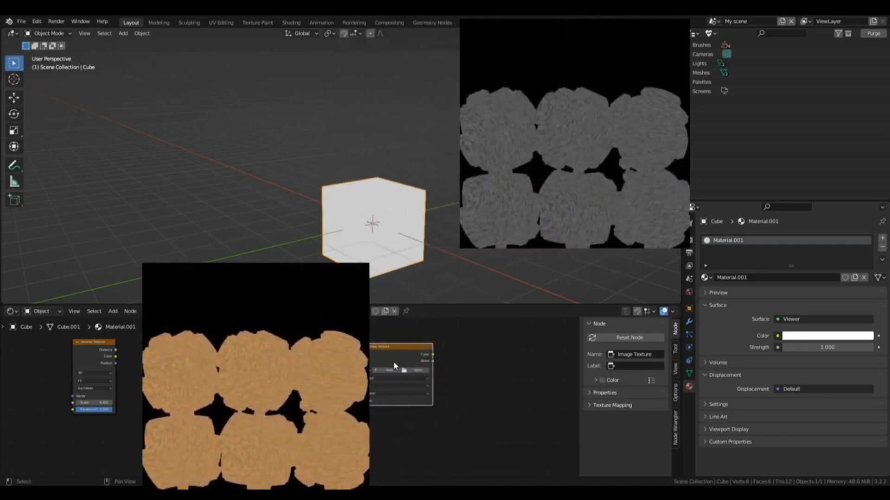
Step: Delete the Image Texture node and preview the Voronoi Texture's Distance output on the cube
key(Delete)
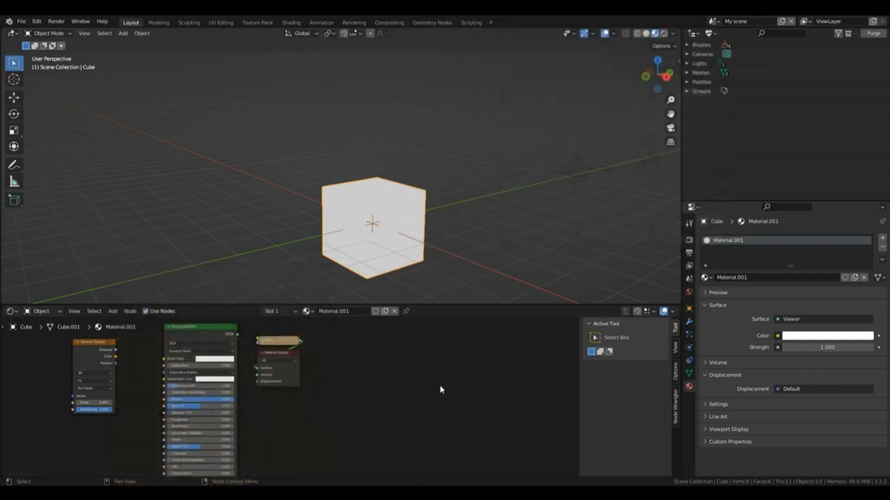
click(114, 354)
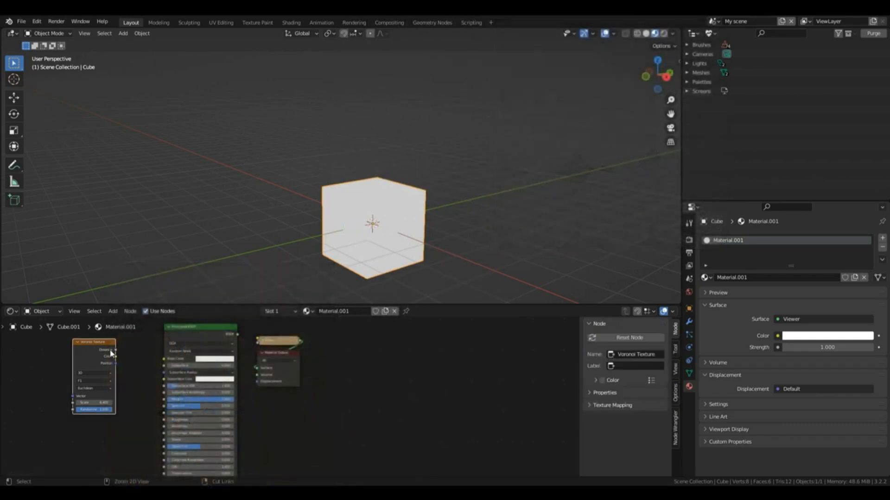
ctrl+shift+click(106, 355)
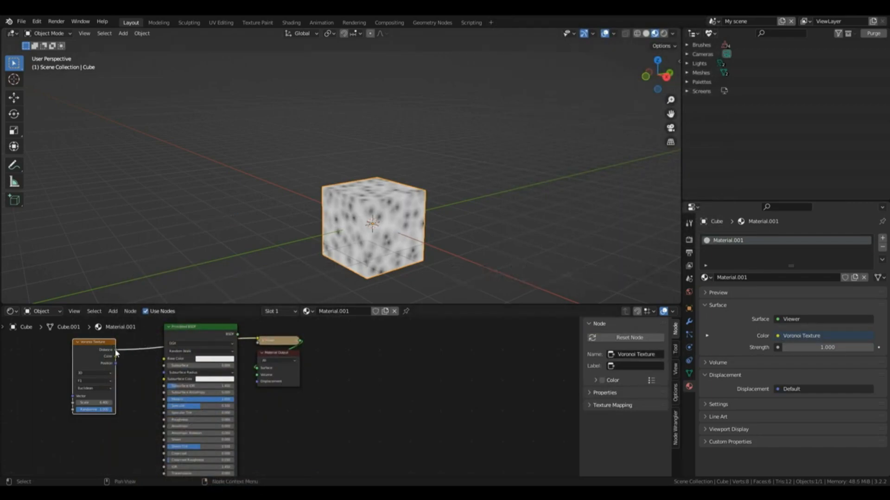
Step: Connect the Voronoi Texture to the Principled BSDF's Base Color and preview the shader on the cube
drag(116, 356, 170, 362)
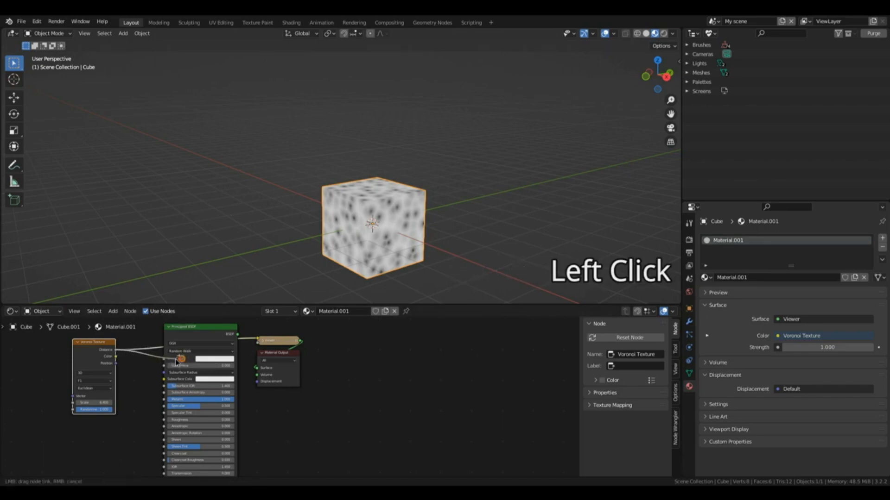
ctrl+shift+click(211, 332)
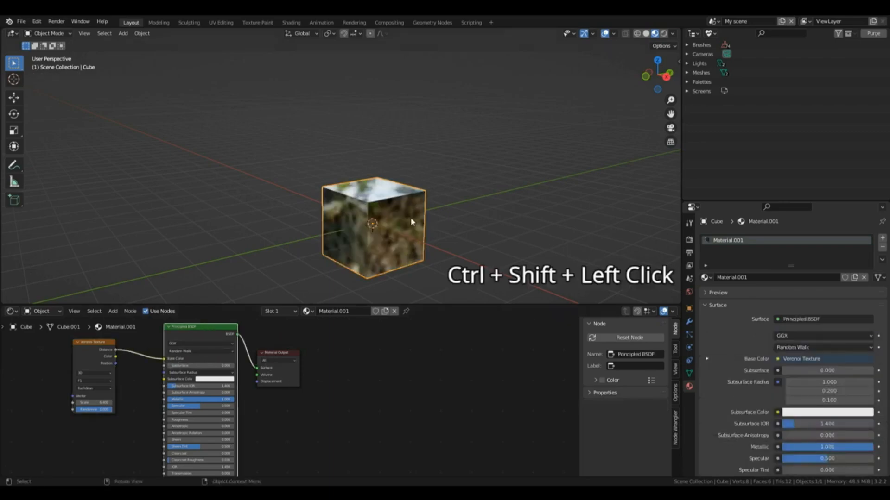
scroll(401, 209, up, 4)
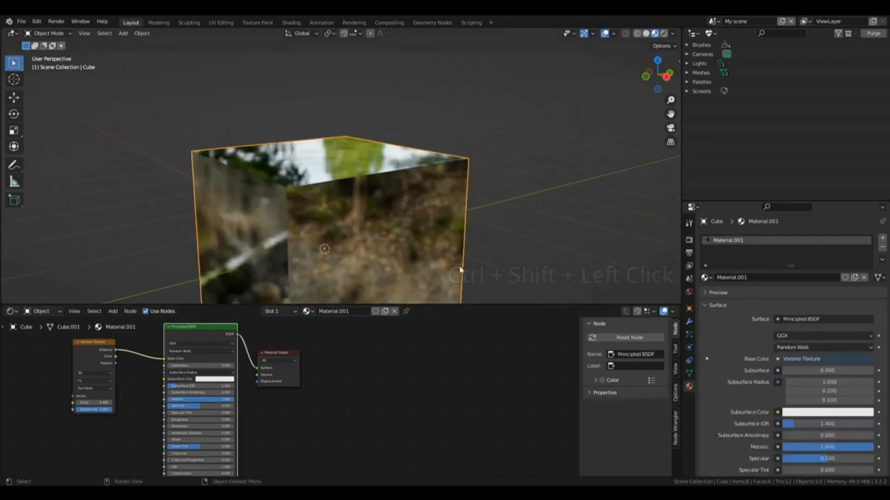
scroll(401, 230, down, 1)
scroll(401, 232, down, 4)
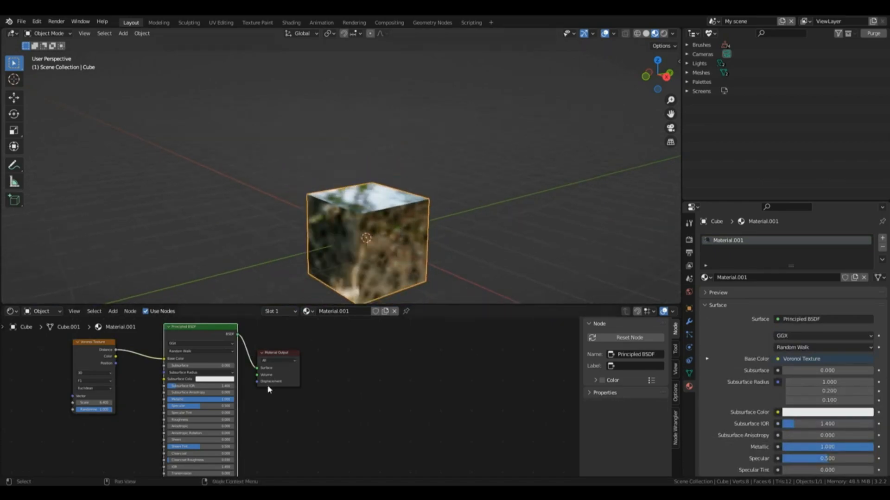
Step: Set the Principled BSDF's Metallic value to 0 and view the cube from a slightly different angle
click(214, 401)
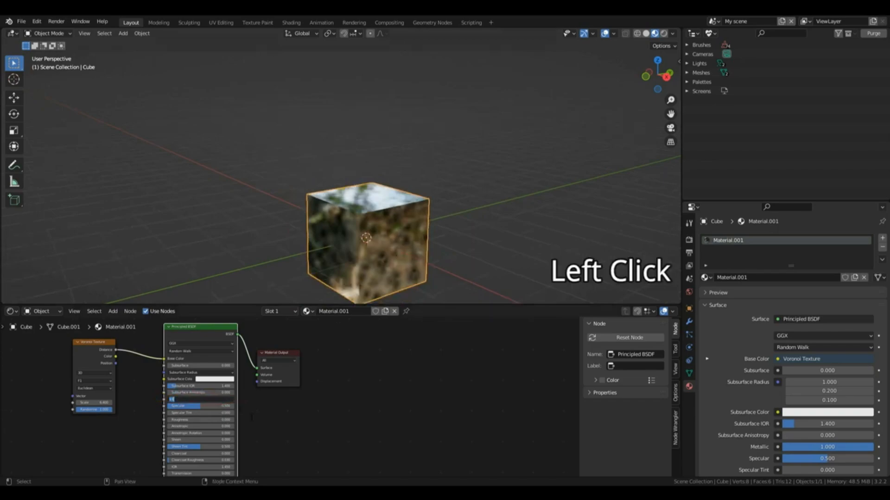
key(BackSpace)
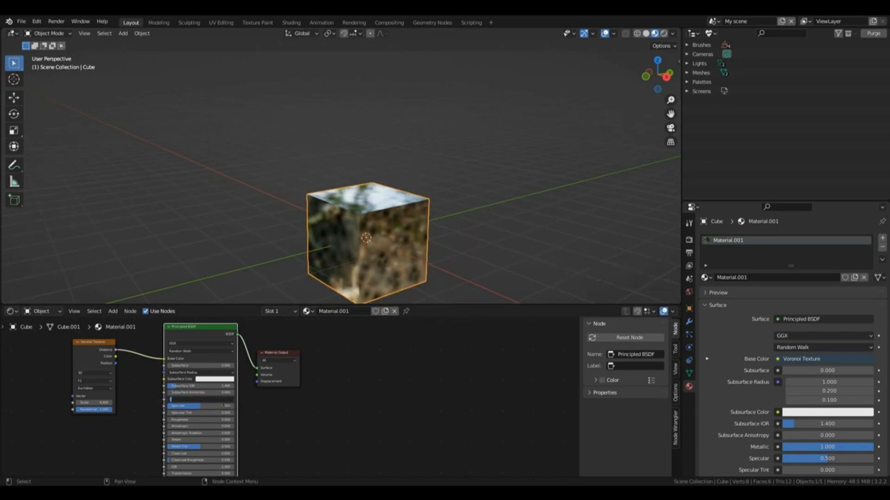
text(0)
key(Return)
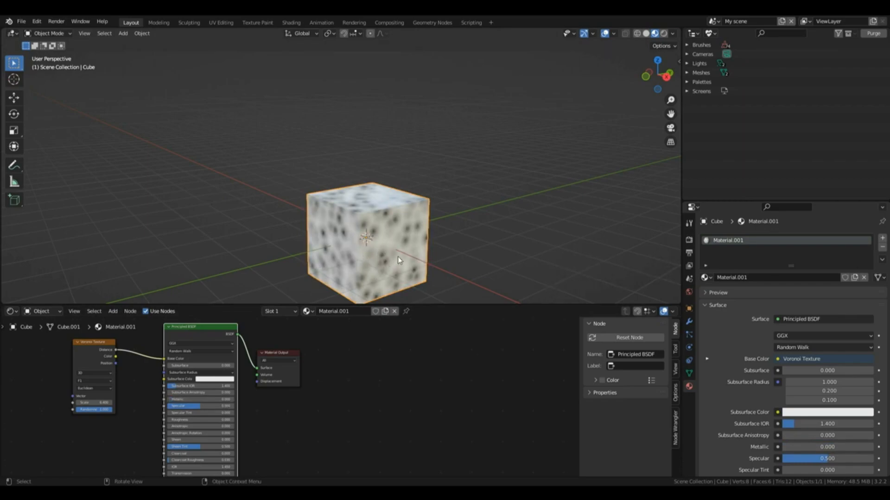
drag(660, 77, 690, 77)
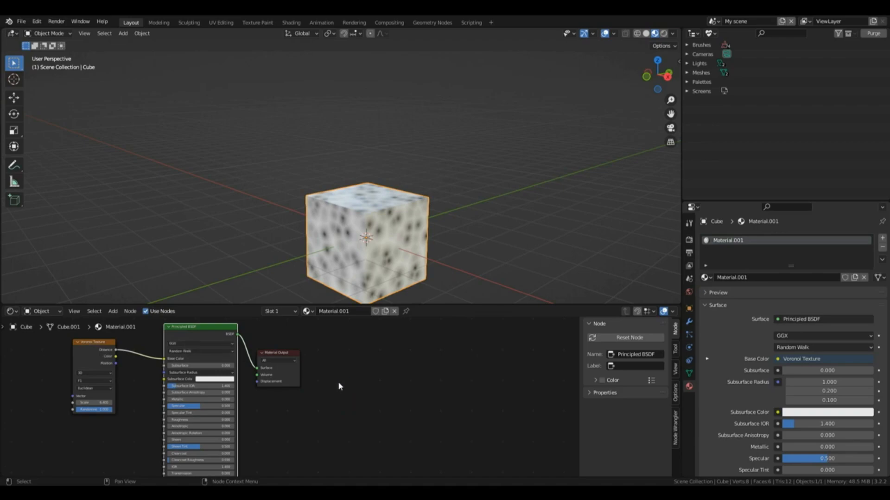
Step: Add a ColorRamp node on the link between the Voronoi Texture and the Principled BSDF's Base Color
key(shift+a)
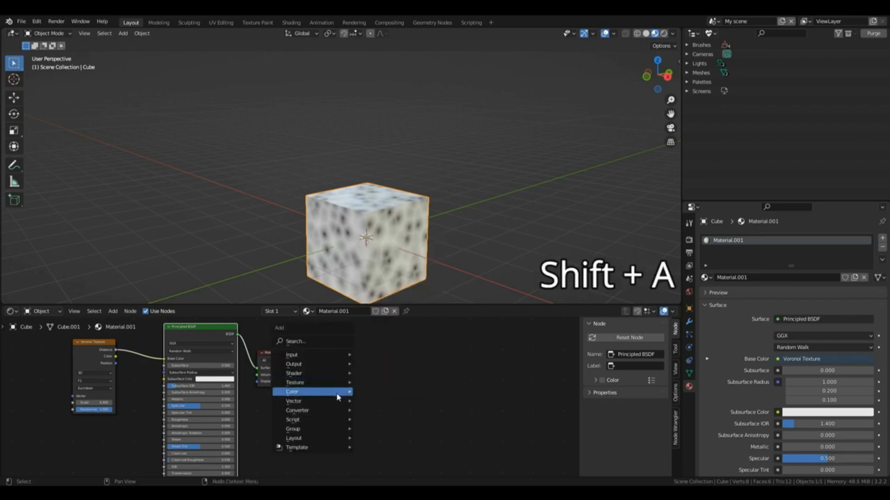
mouse_move(332, 412)
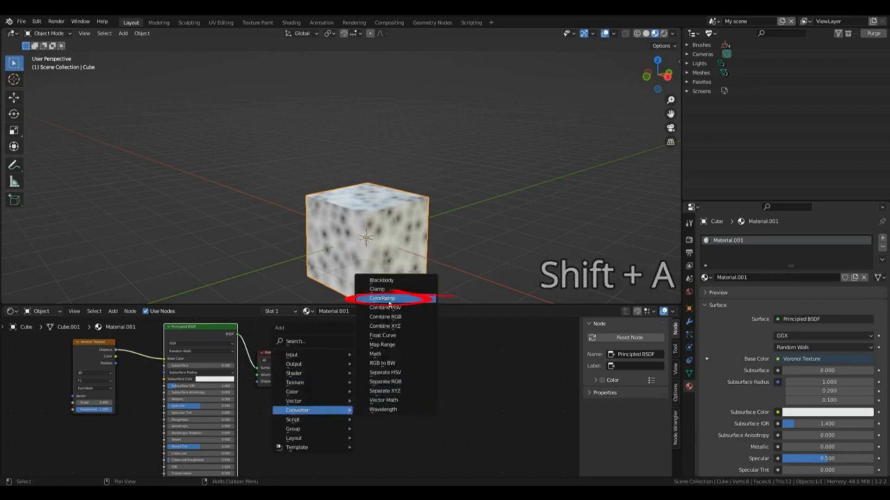
click(388, 299)
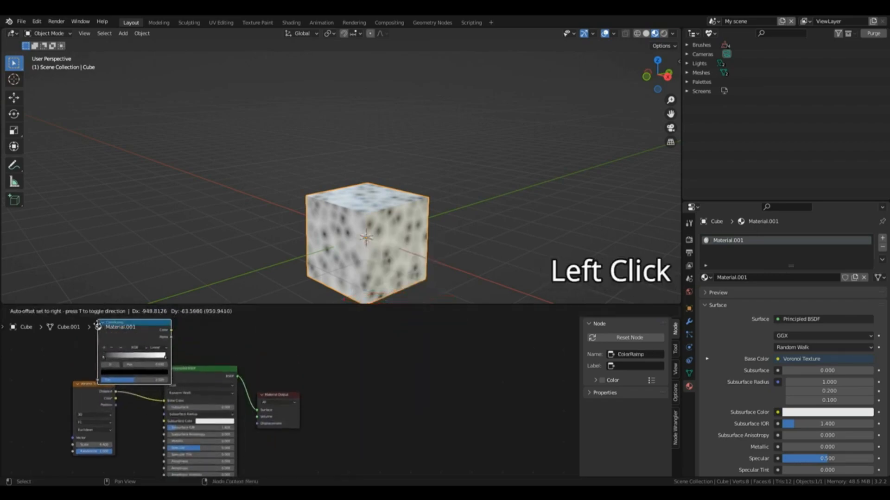
click(122, 373)
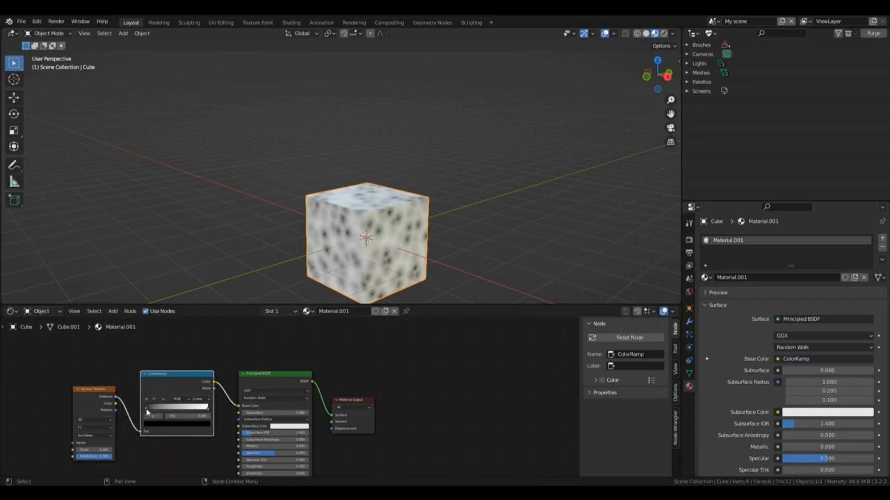
drag(147, 411, 128, 416)
drag(208, 411, 156, 417)
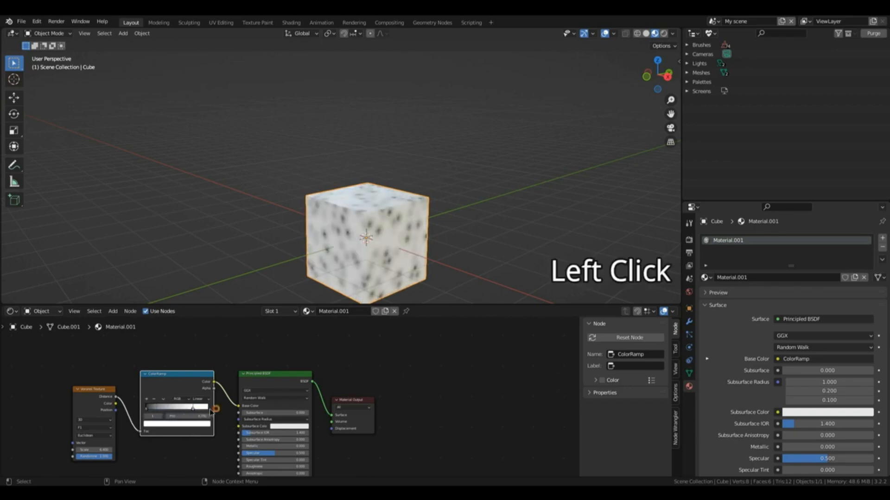
key(ctrl+z)
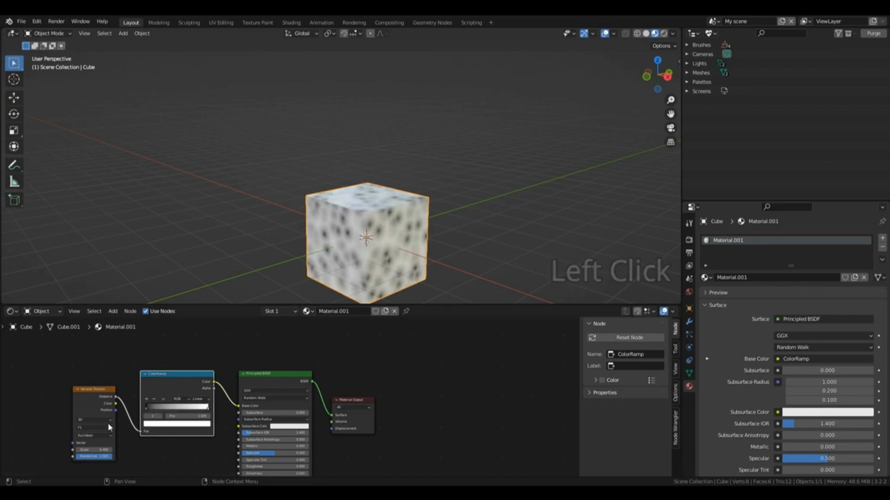
Step: Move the ColorRamp's black stop to near the middle and the white stop directly beside it to get hard-edged spots
click(147, 410)
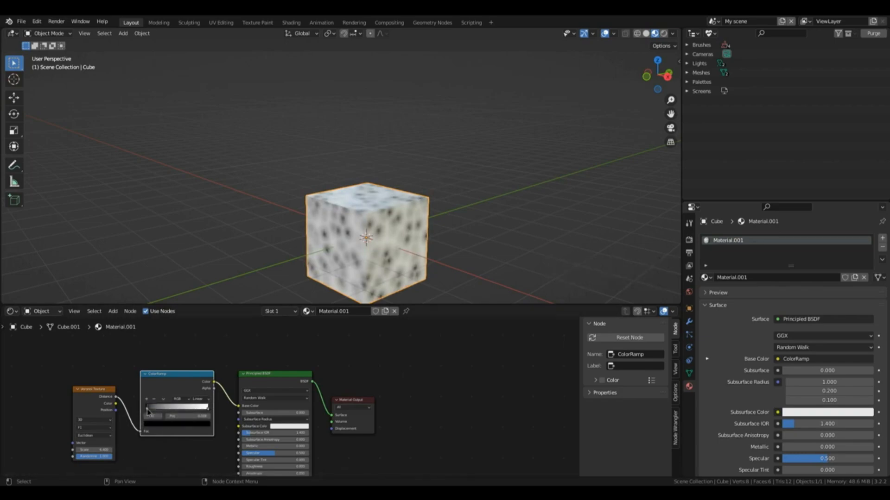
drag(146, 408, 175, 411)
click(209, 411)
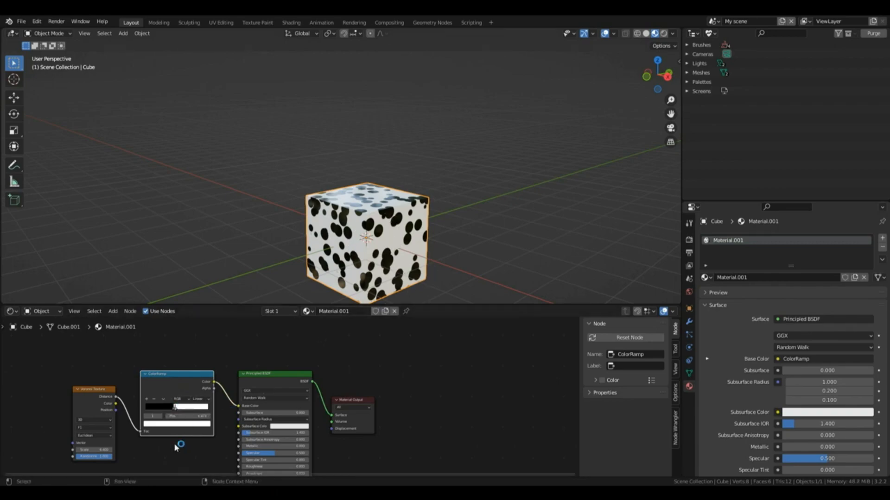
Step: Try purple as the color of the ColorRamp's white stop, and undo the change
click(160, 427)
mouse_move(180, 365)
mouse_down()
mouse_move(184, 372)
mouse_move(179, 343)
mouse_move(190, 360)
mouse_up()
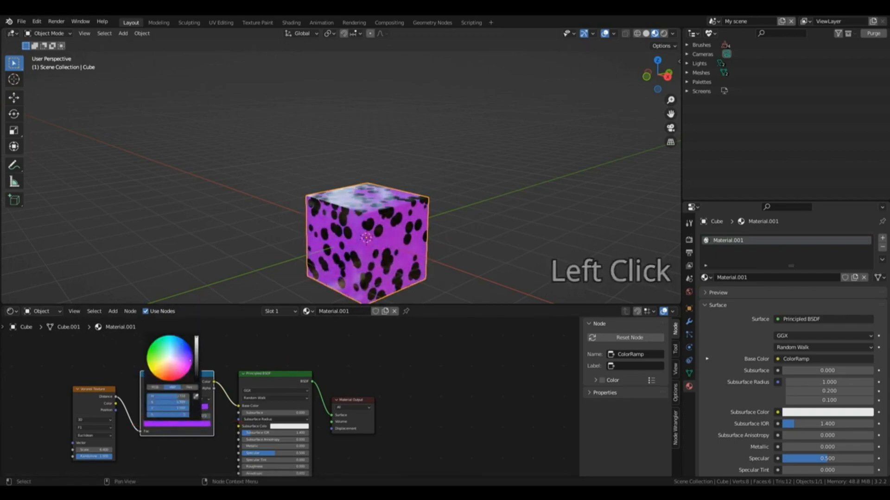
key(ctrl+z)
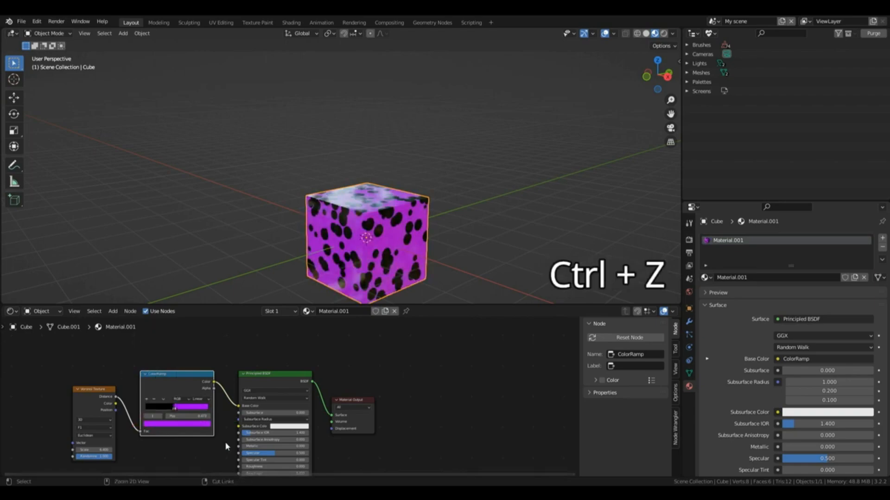
Step: Recolor the ColorRamp's black stop to golden brown by raising its brightness, choosing a yellow-orange hue and darkening it
click(173, 411)
click(180, 424)
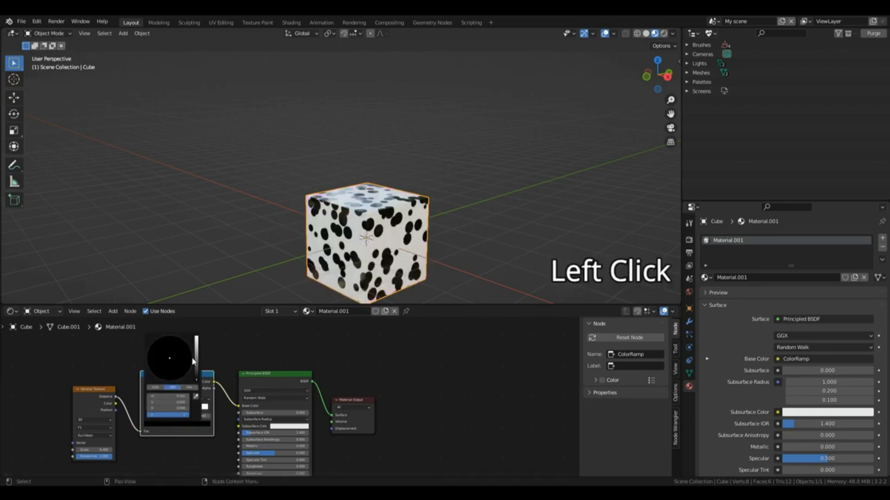
click(196, 339)
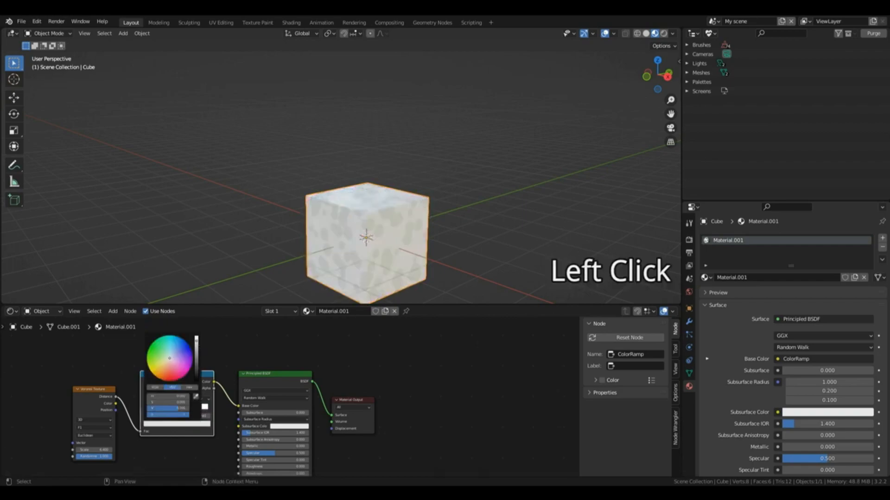
click(162, 370)
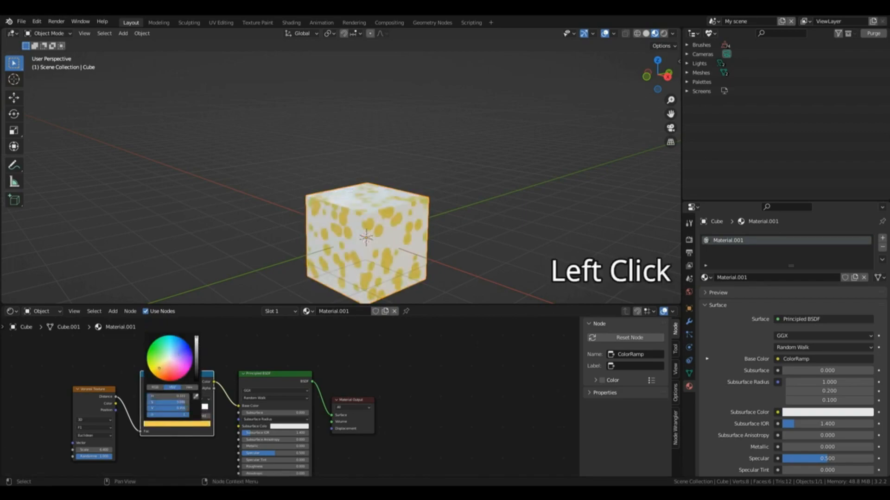
mouse_move(196, 345)
mouse_down()
mouse_move(197, 361)
mouse_move(199, 342)
mouse_up()
click(162, 369)
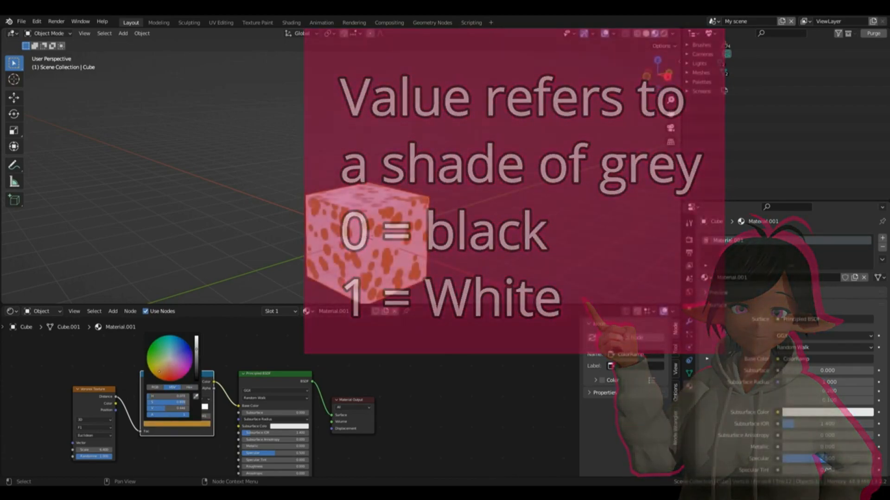
Step: Switch the brown ColorRamp stop's color to Hex and confirm the code A07025
click(188, 388)
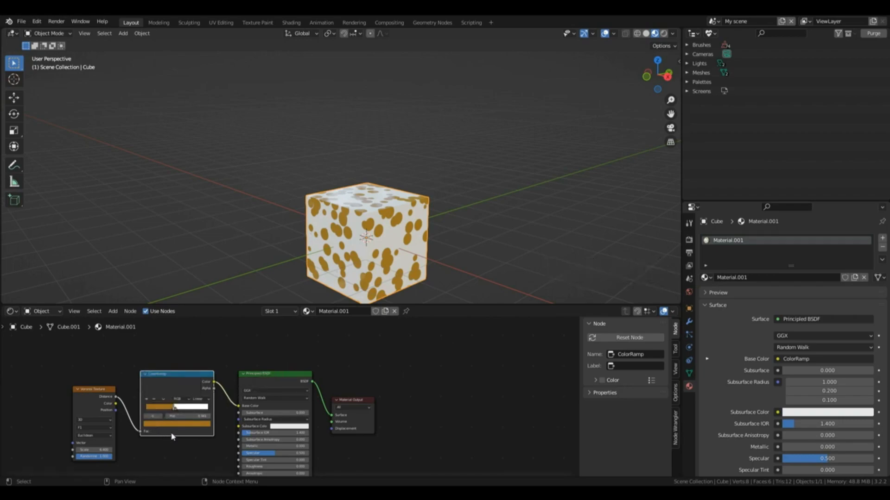
click(173, 424)
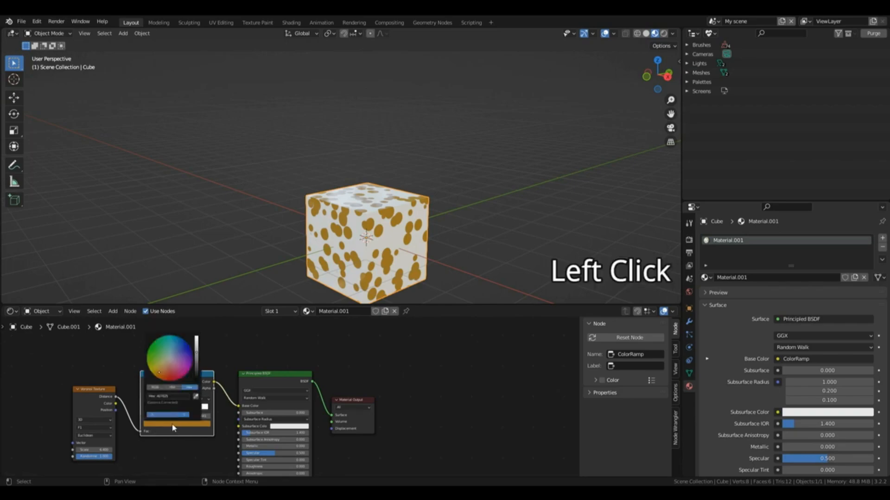
click(159, 398)
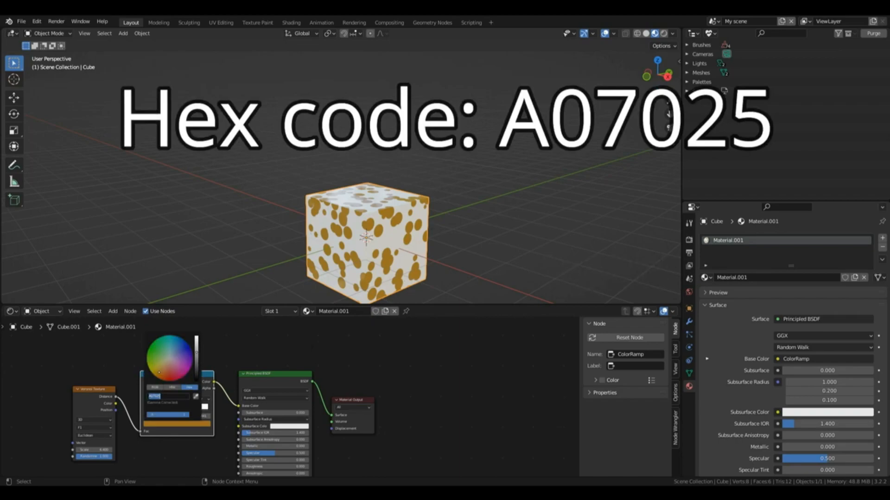
key(Return)
Step: Set the Principled BSDF's Roughness to 0.5 and inspect the spotted cube from another side
drag(273, 374, 272, 305)
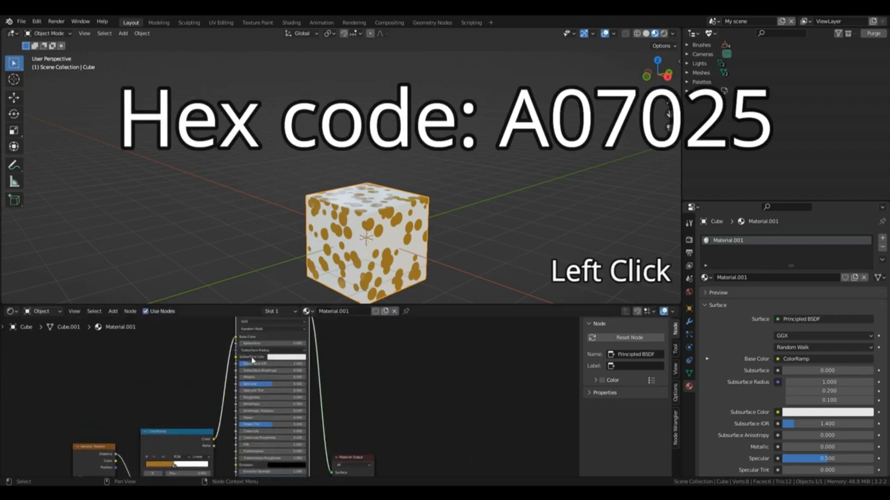
click(248, 398)
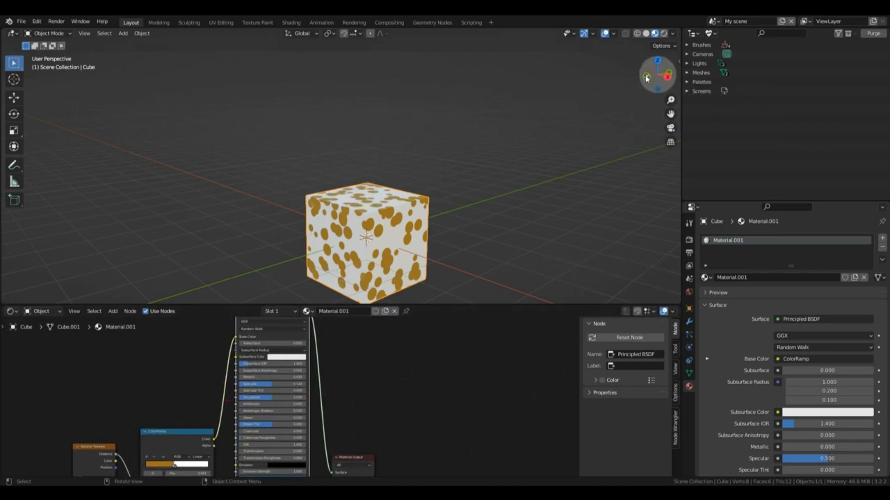
mouse_move(646, 76)
mouse_down()
mouse_move(655, 69)
mouse_move(651, 114)
mouse_move(647, 32)
mouse_move(657, 74)
mouse_up()
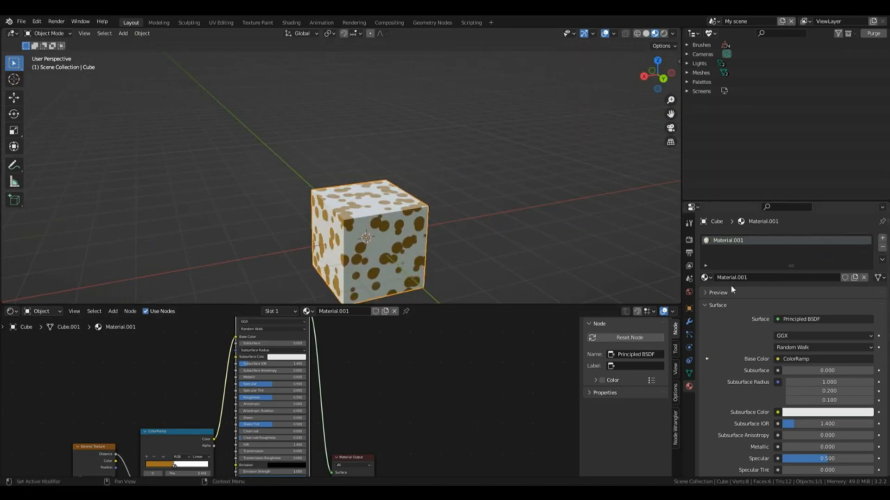
Step: Add a second material slot to the cube and rename the first slot's material to "spotty walpaper"
click(882, 240)
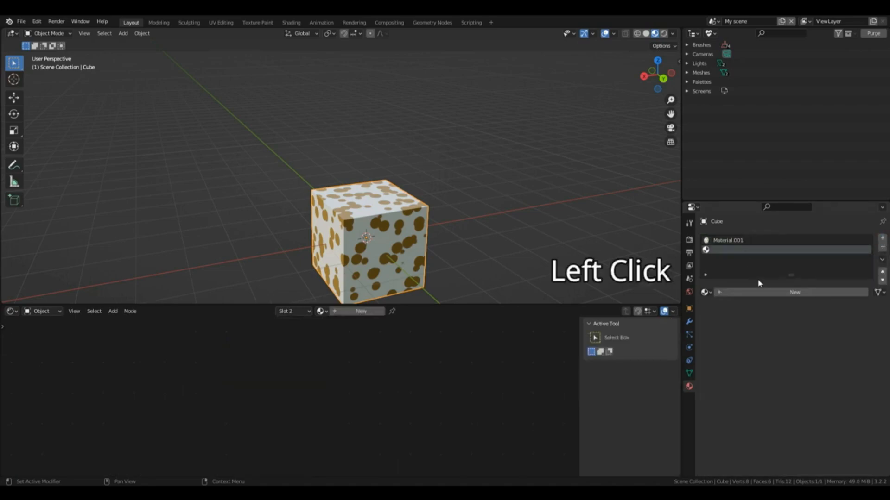
click(739, 241)
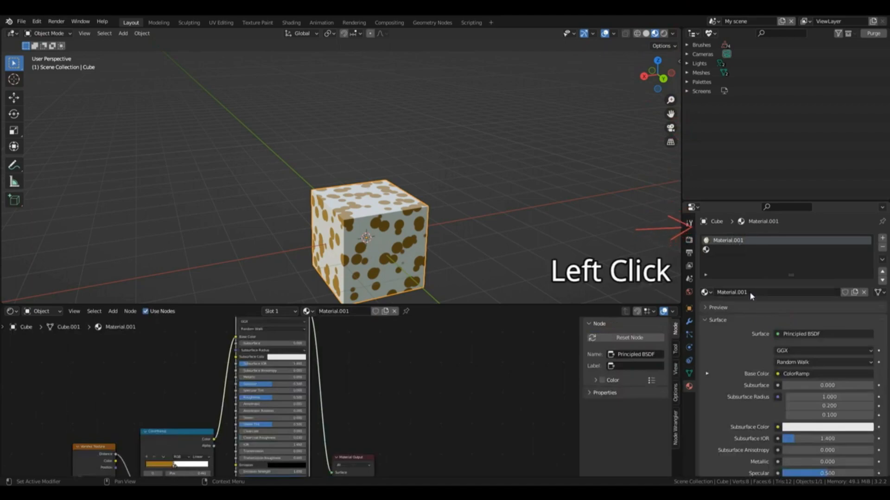
click(737, 293)
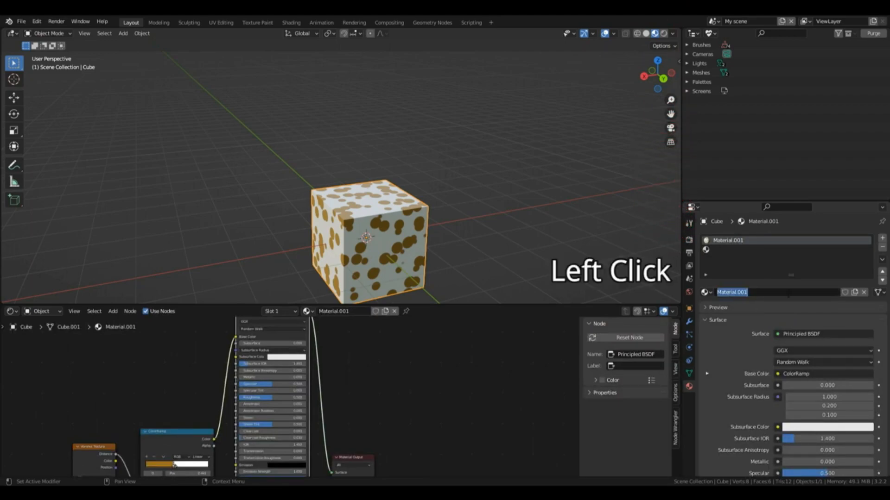
text(sp)
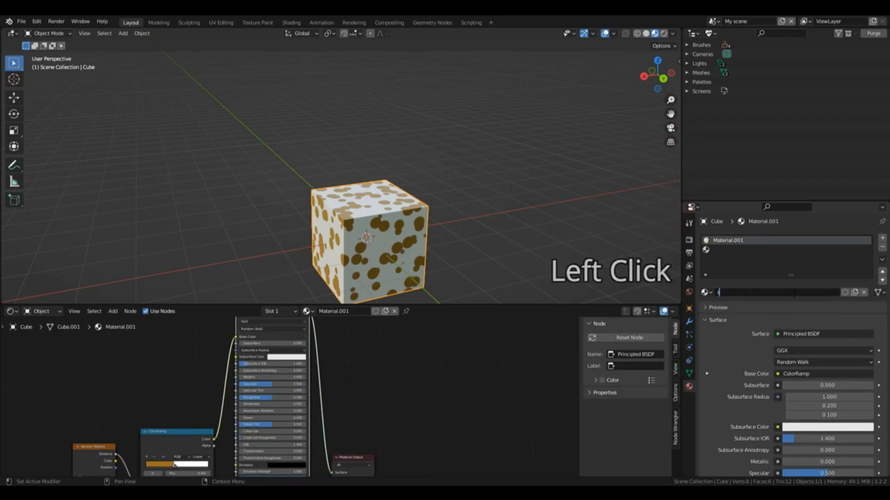
text(otty walpaper)
key(Return)
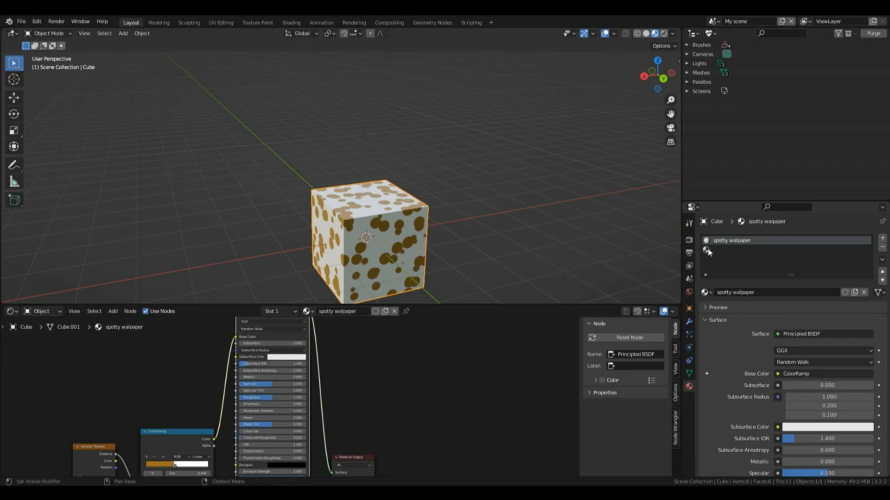
Step: Create a new material in the cube's empty second slot and bring its nodes into view
click(708, 250)
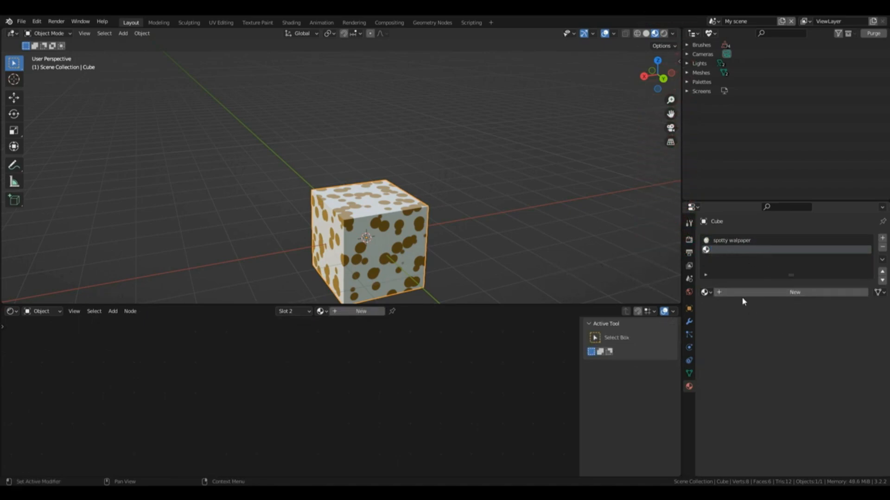
click(793, 293)
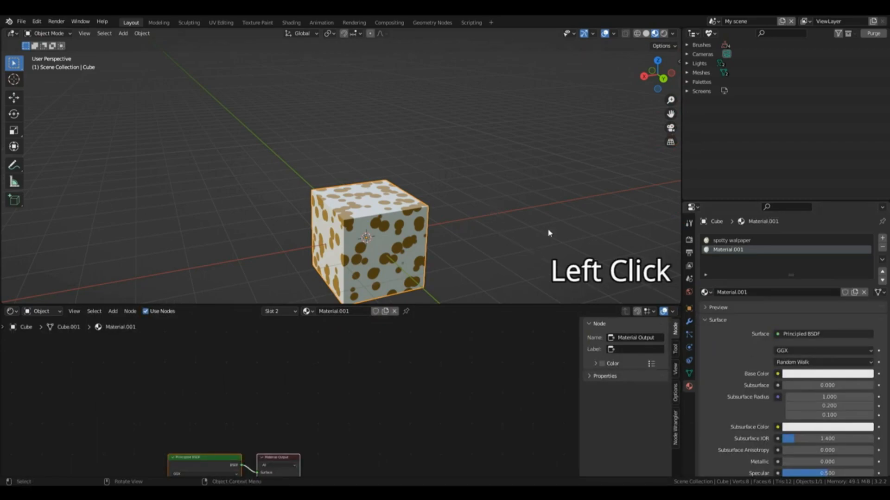
drag(655, 74, 636, 81)
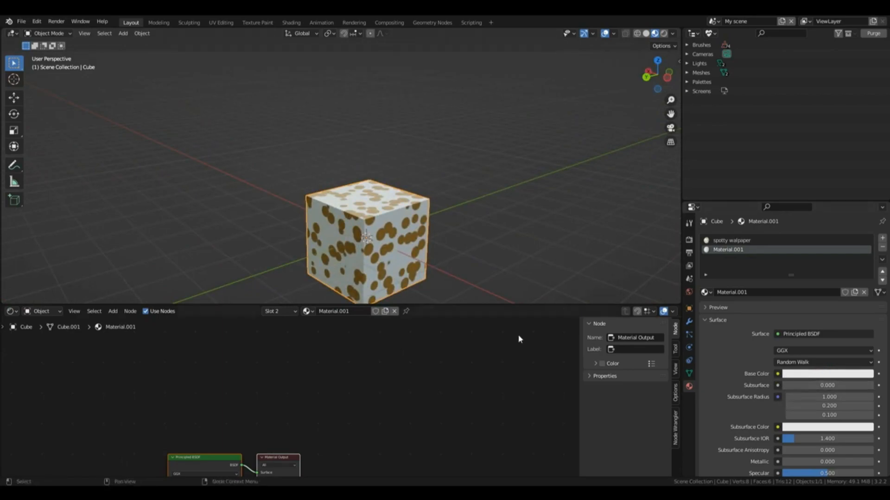
drag(576, 334, 579, 391)
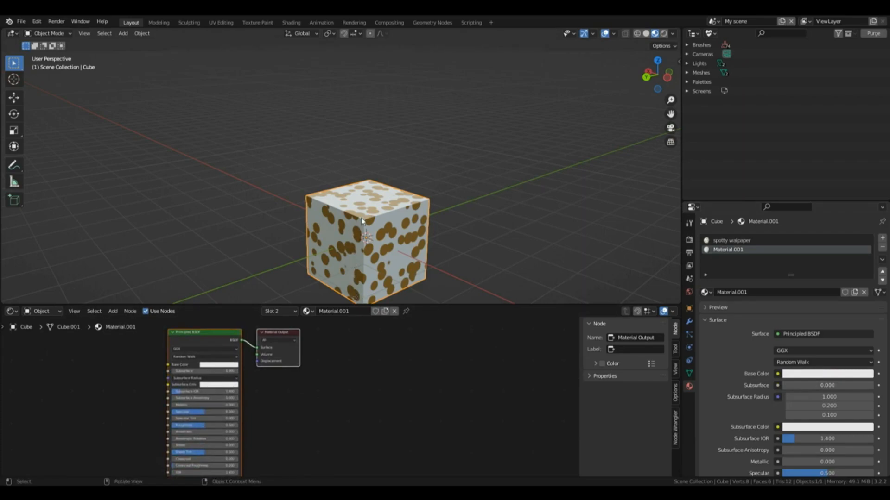
Step: Enter Edit Mode on the cube, switch to face selection and select only one side face
key(Tab)
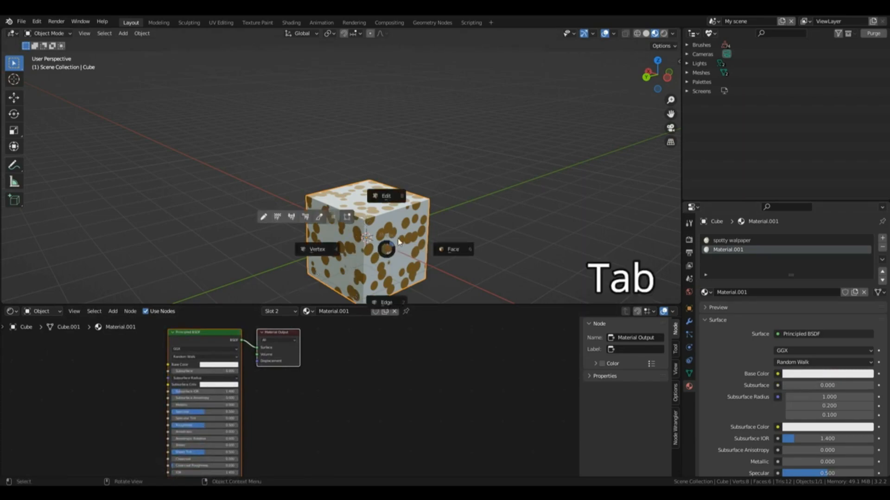
click(396, 204)
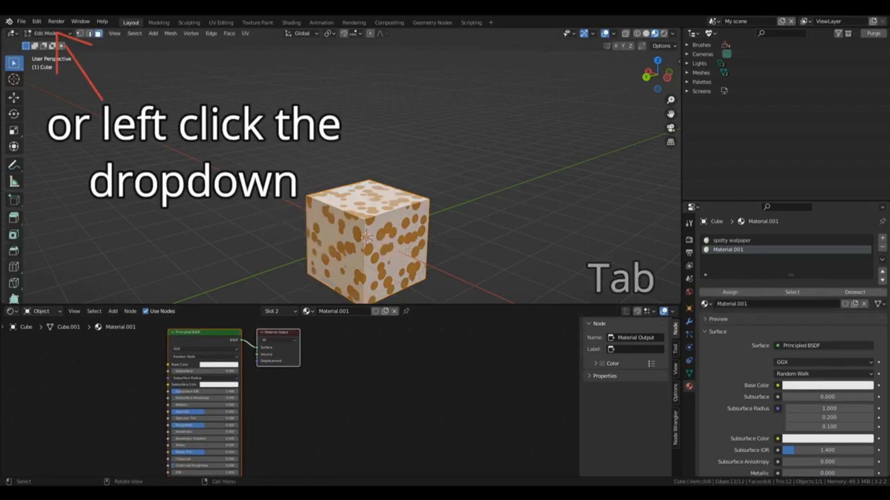
key(3)
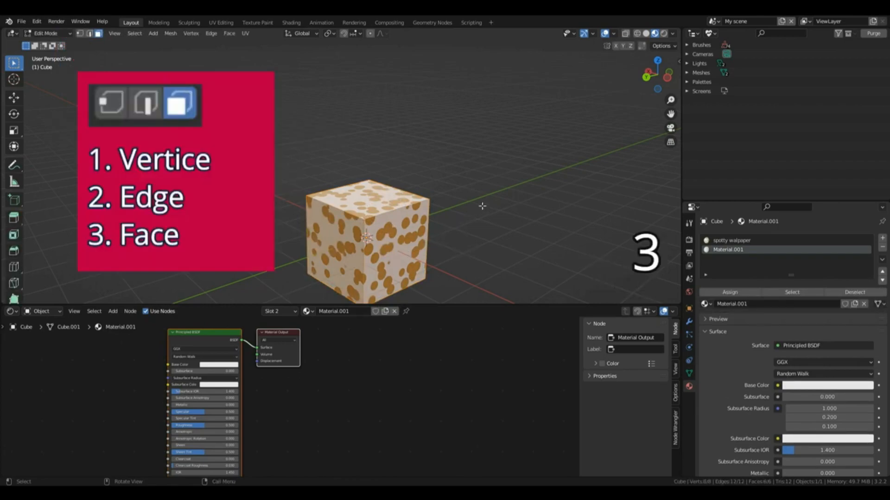
click(482, 206)
click(380, 191)
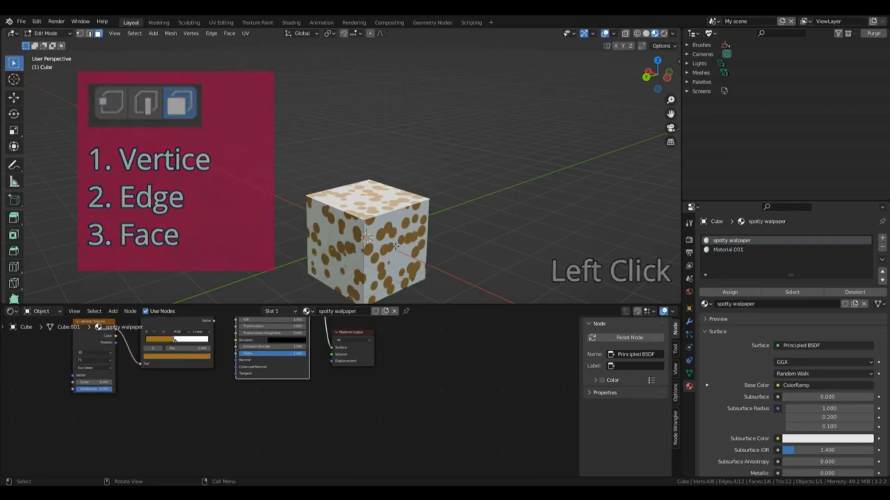
Step: Assign the second slot's material to the selected side face and return to Object Mode
click(737, 250)
click(723, 294)
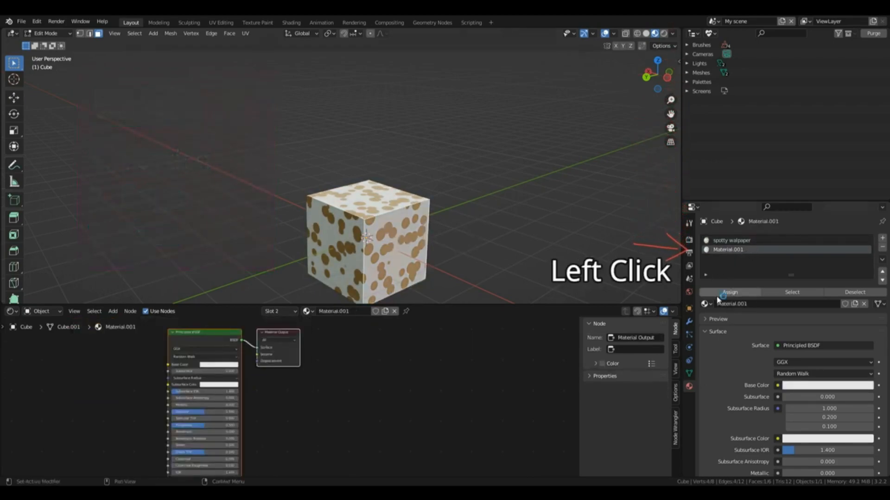
click(721, 292)
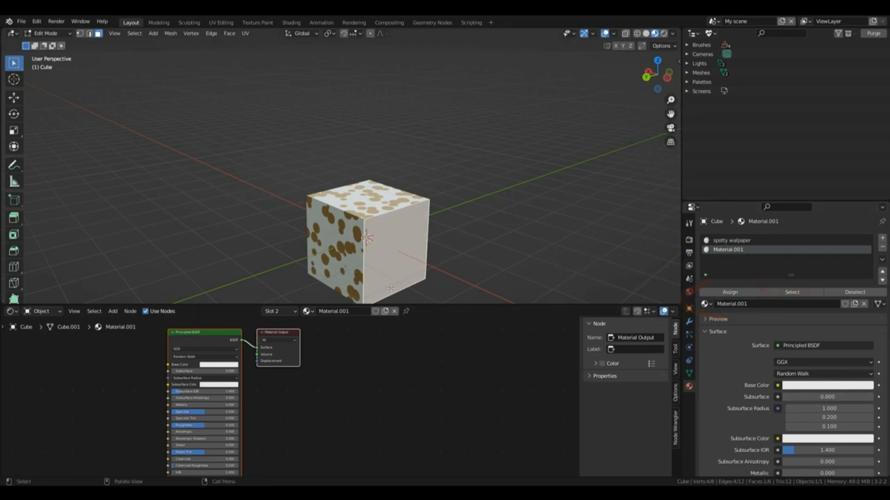
mouse_move(656, 76)
mouse_down()
mouse_move(639, 60)
mouse_move(650, 78)
mouse_up()
key(Tab)
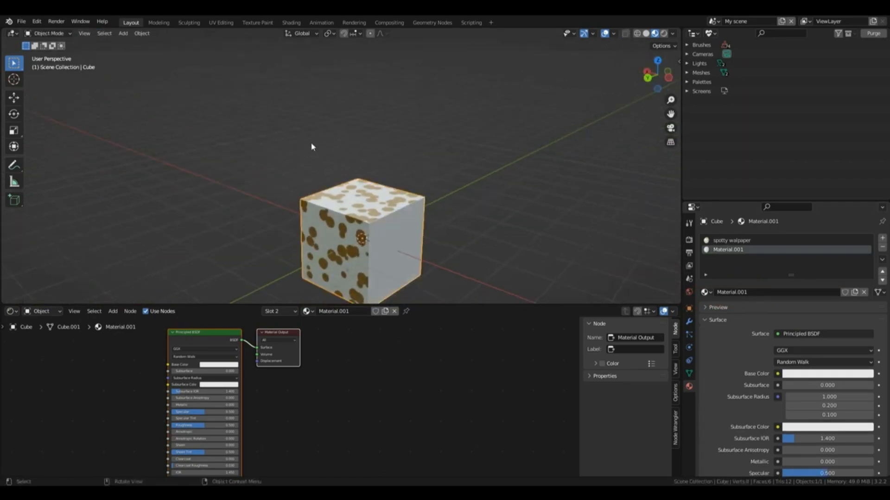
key(ctrl+Tab)
key(Tab)
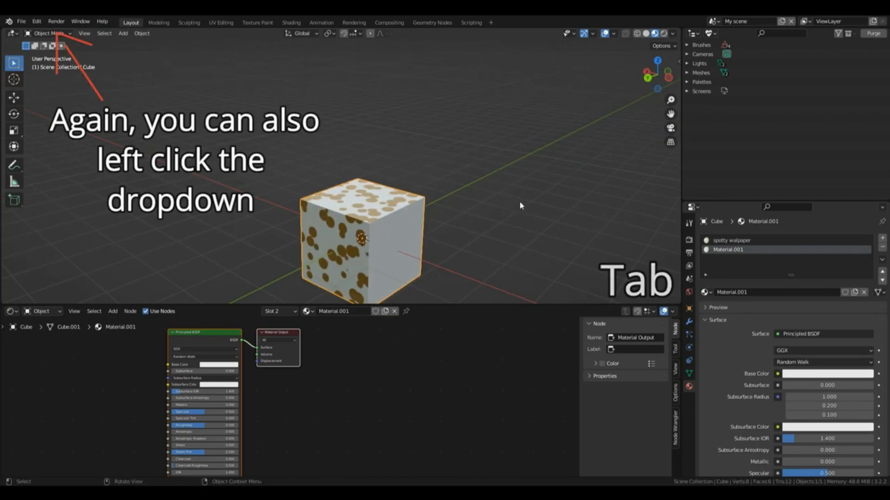
key(ctrl+Tab)
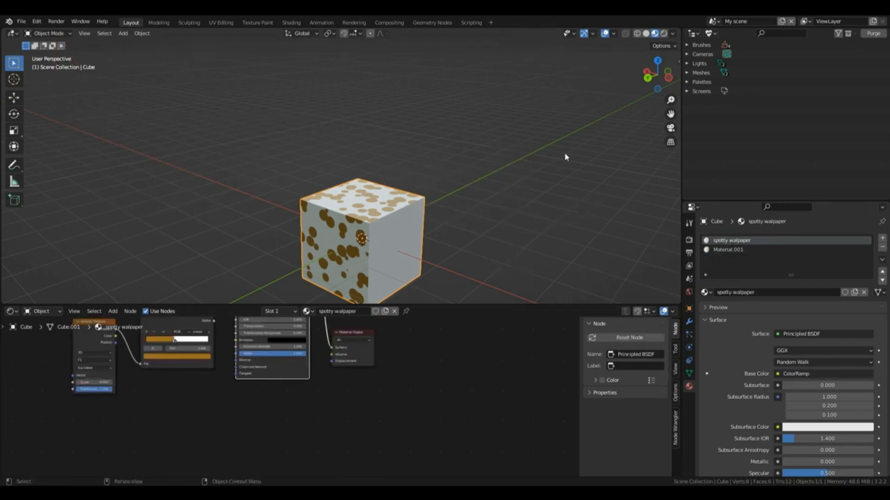
Step: Copy the Hex code of the brown ColorRamp stop in the "spotty walpaper" material
drag(651, 79, 570, 87)
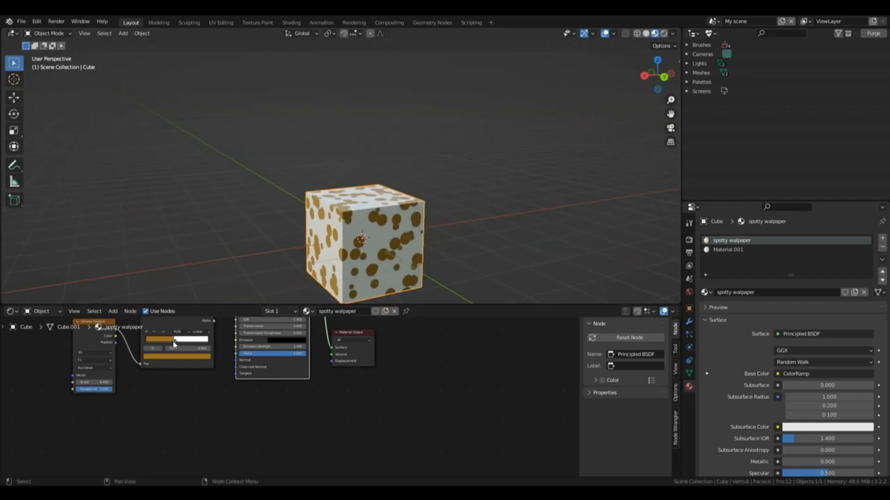
click(175, 343)
click(171, 357)
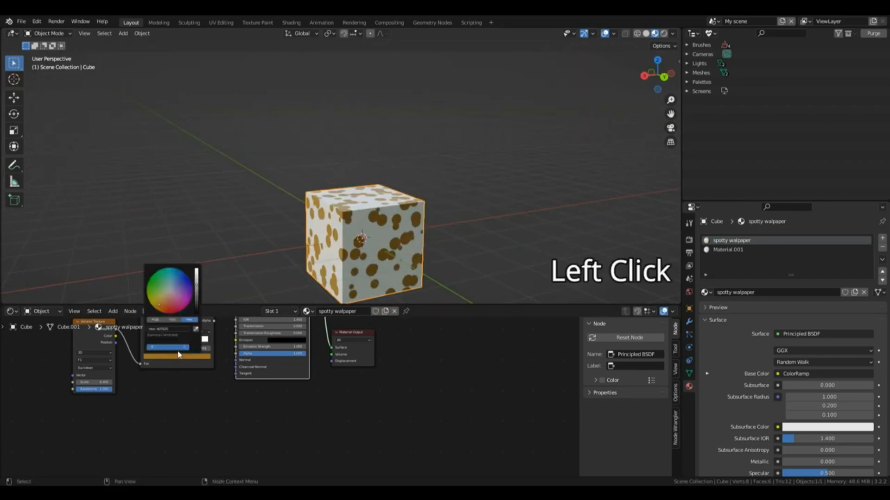
click(169, 330)
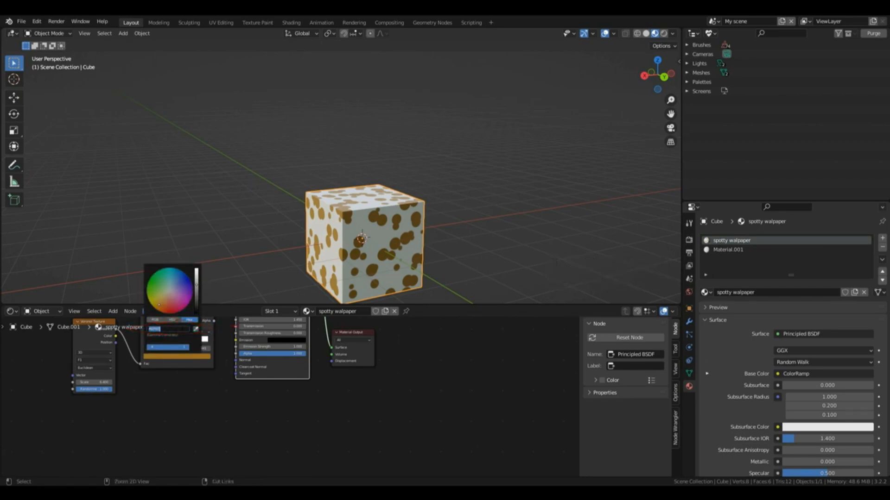
key(ctrl+c)
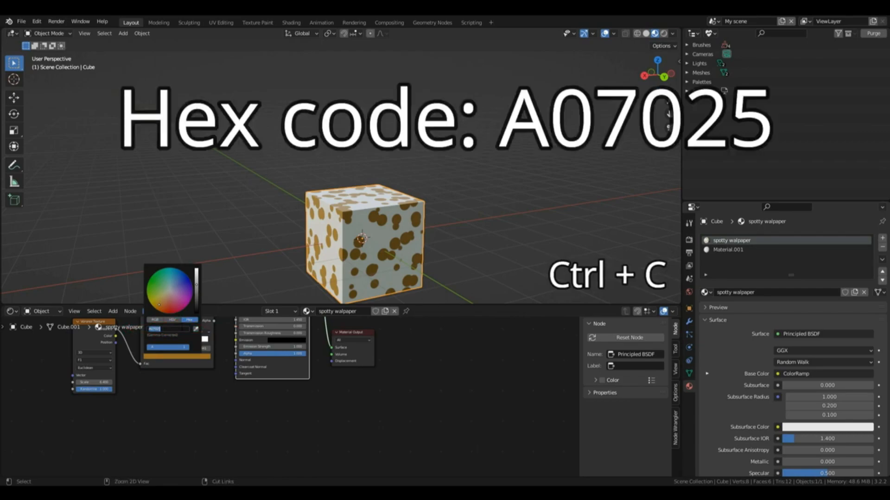
Step: Set the Base Color of the second slot's material to the copied Hex code A07025 and inspect the cube from another side
click(751, 250)
click(795, 375)
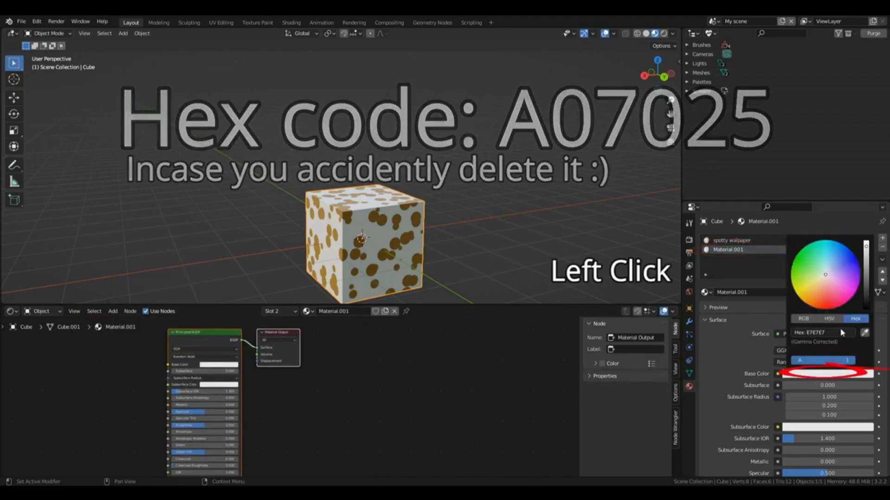
click(806, 333)
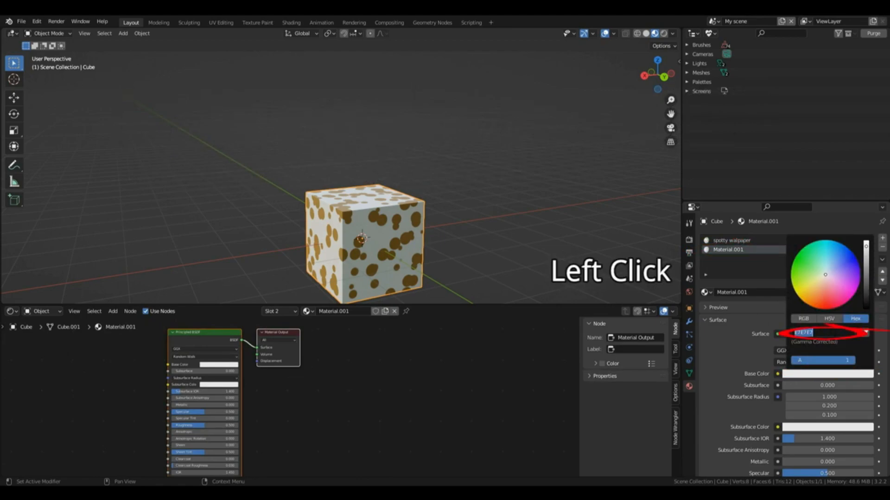
key(ctrl+v)
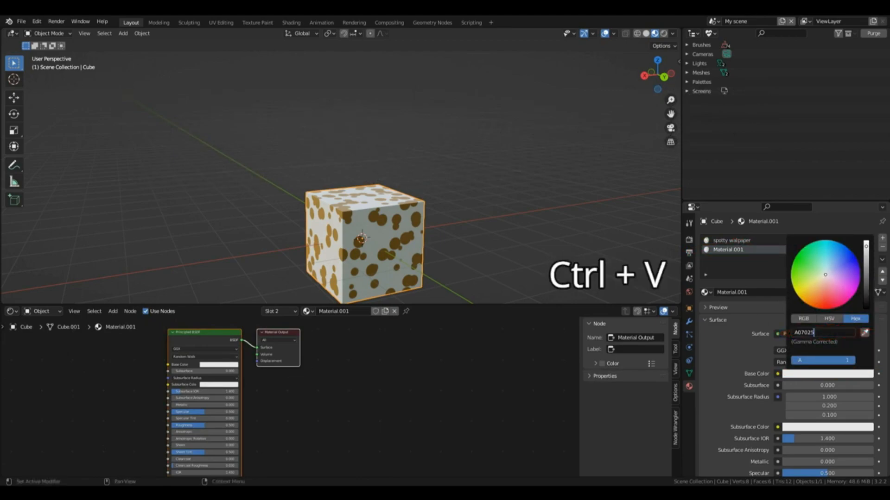
key(Return)
drag(672, 70, 657, 77)
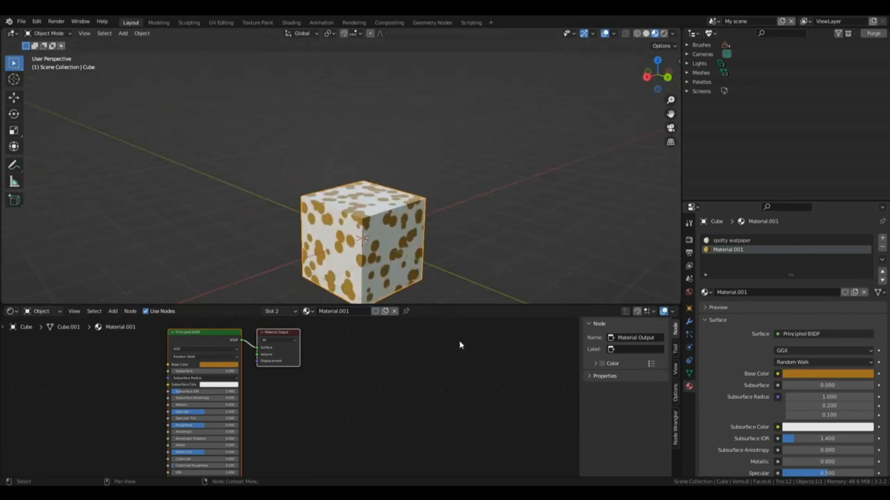
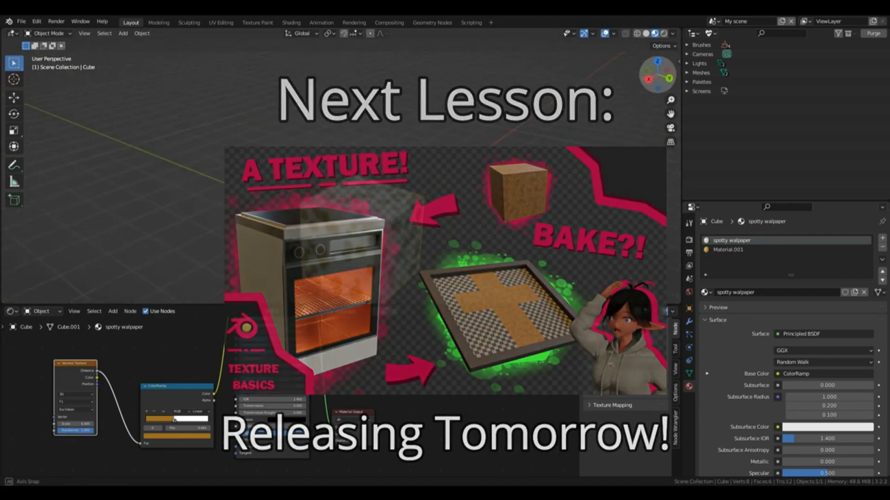
middle_drag(399, 208, 312, 174)
drag(658, 75, 742, 98)
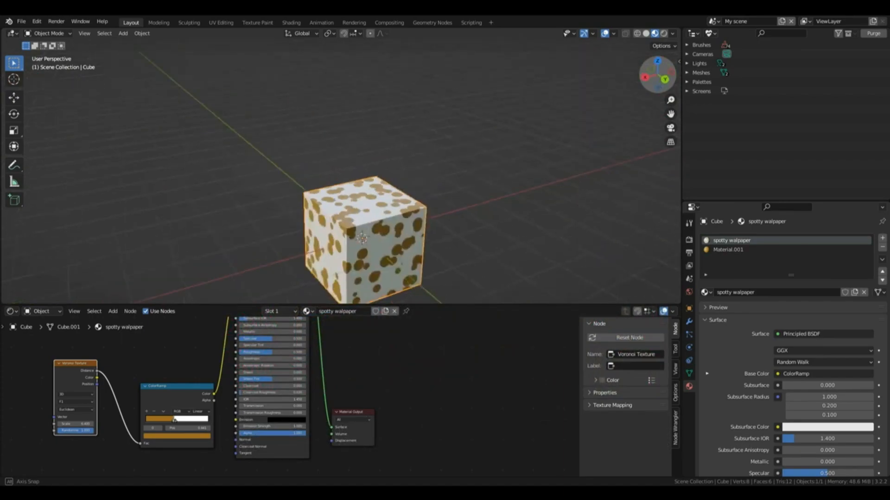
drag(671, 113, 675, 91)
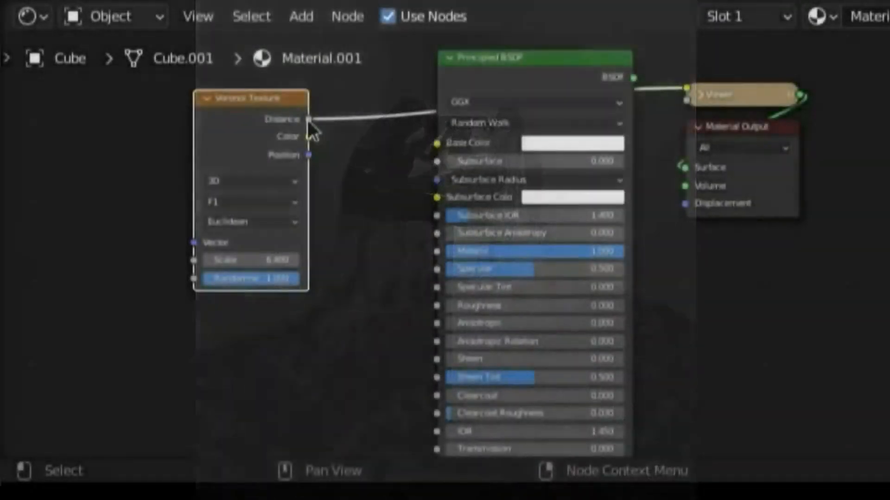
drag(308, 119, 437, 139)
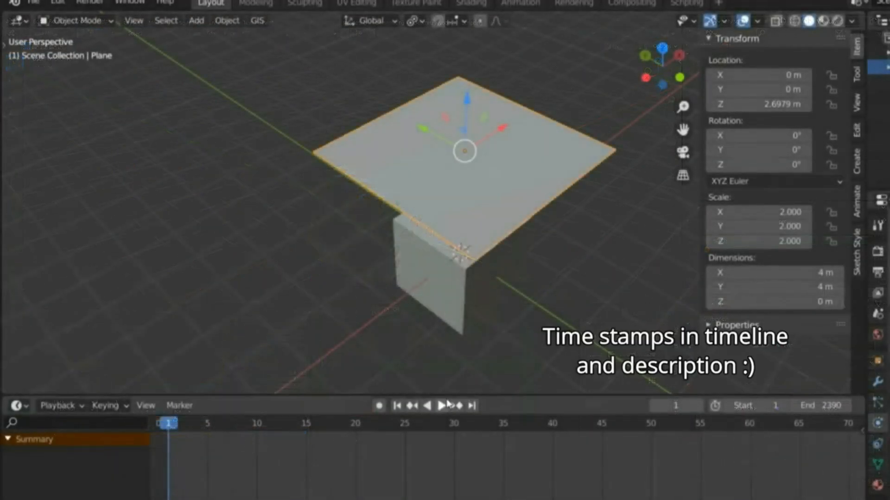
click(441, 407)
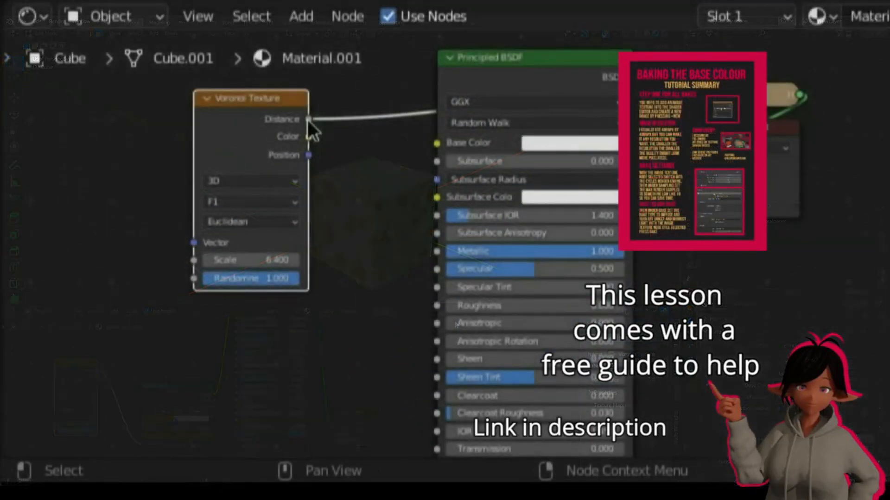
drag(309, 120, 548, 170)
drag(548, 171, 438, 129)
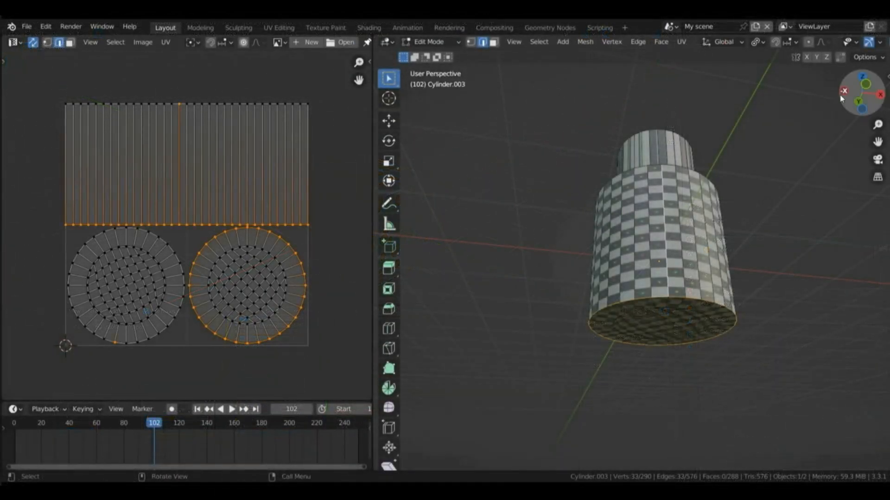
drag(841, 98, 829, 185)
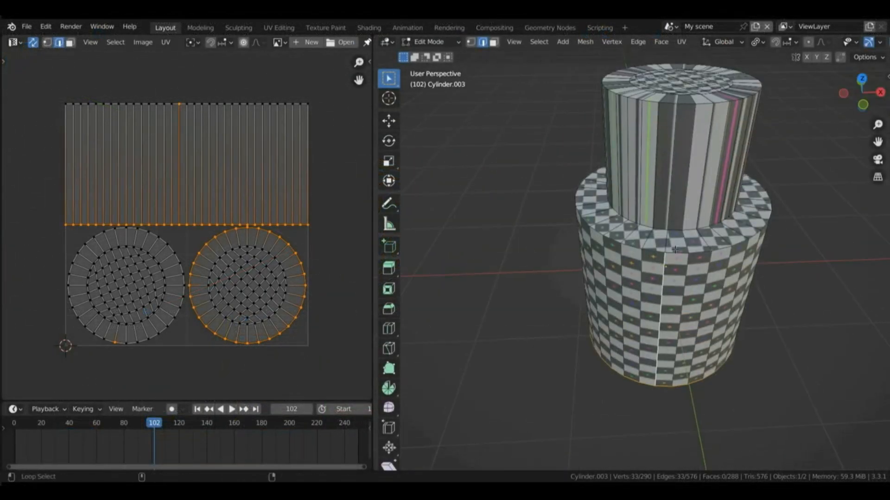
alt+shift+click(674, 231)
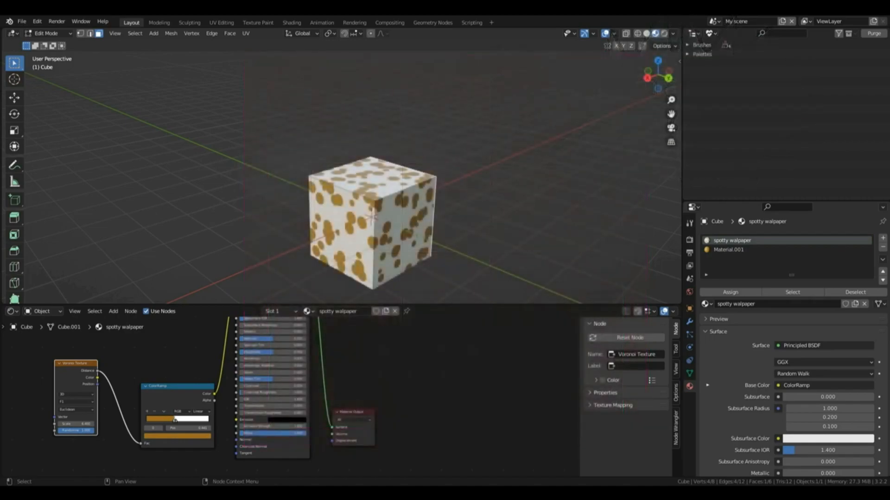
Step: Return the cube to Object Mode, split the 3D Viewport into two side-by-side areas and turn the new area into a UV Editor
key(Tab)
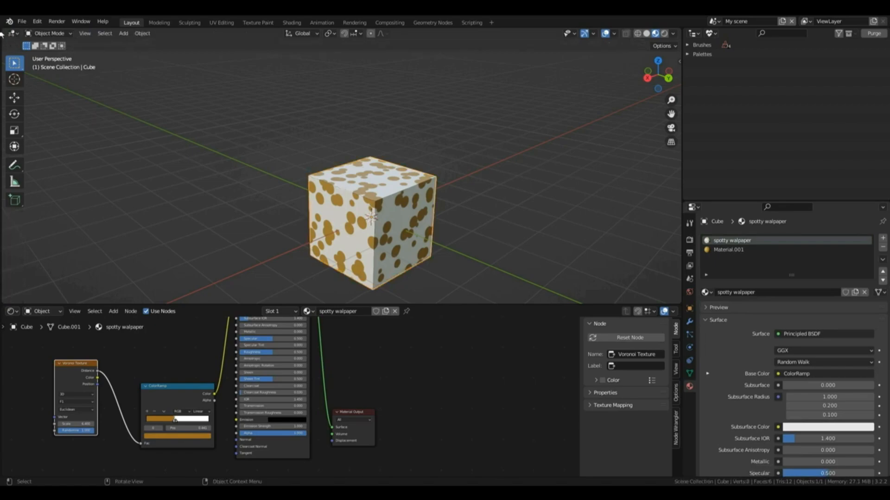
drag(2, 31, 247, 56)
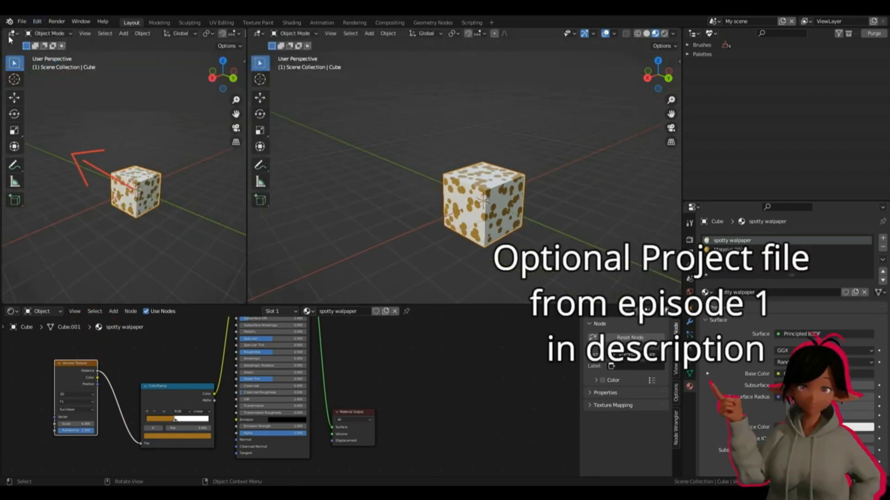
click(12, 34)
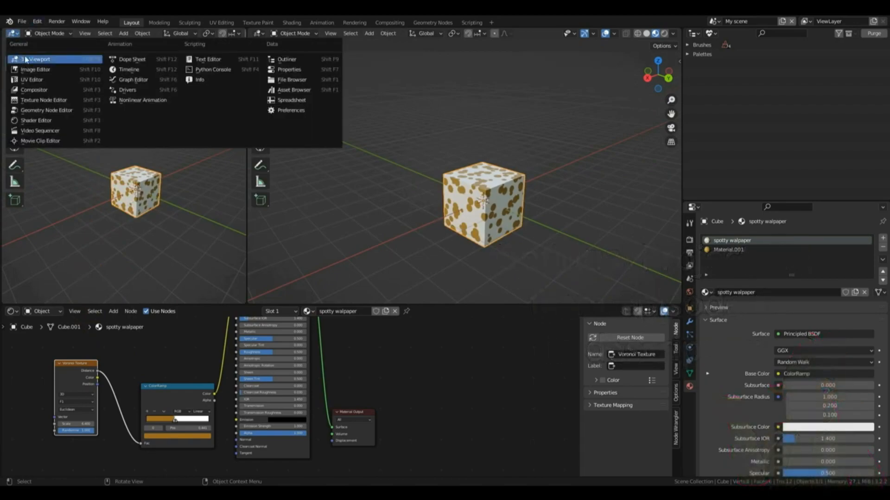
click(83, 79)
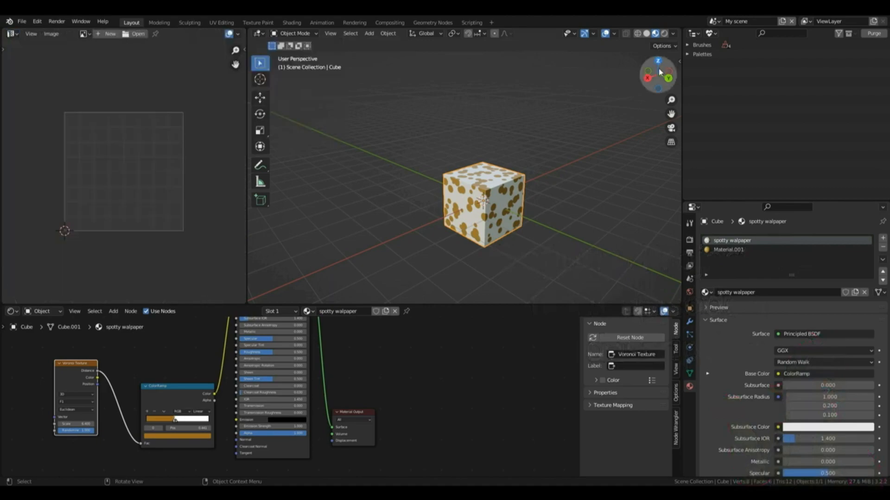
Step: Enter Edit Mode with face selection, select all the cube's faces and enable UV Sync Selection in the UV Editor
drag(659, 74, 589, 79)
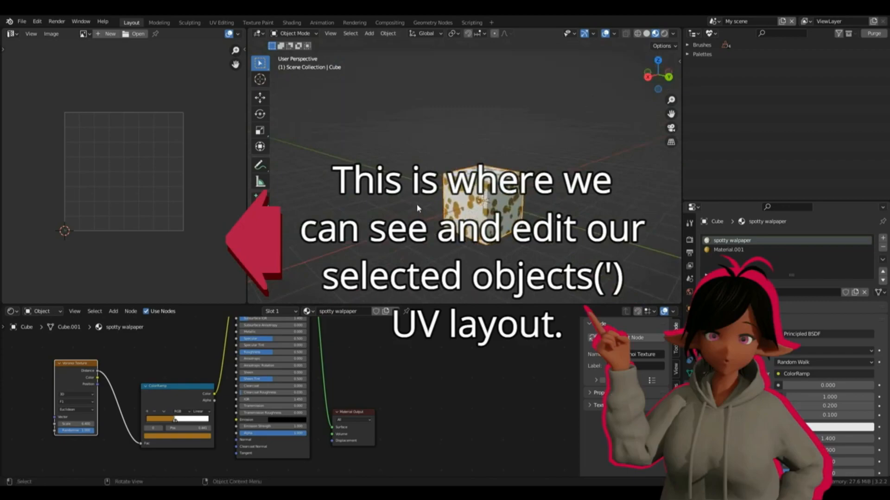
key(ctrl+Tab)
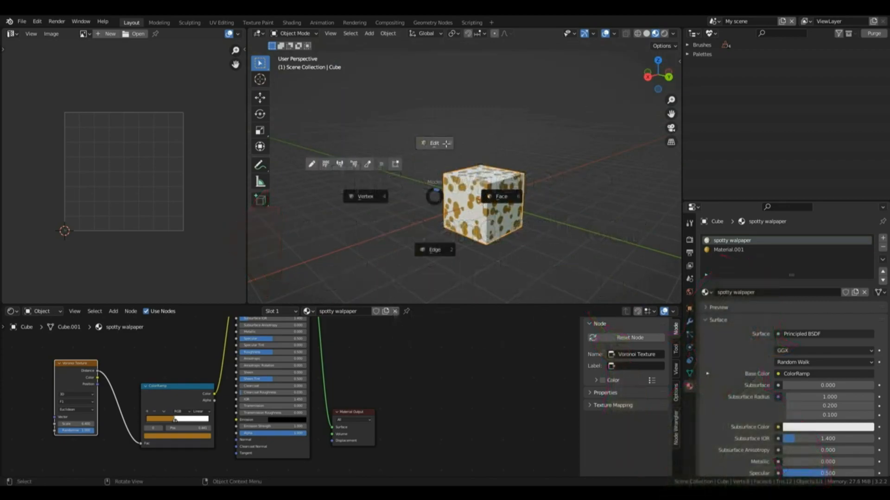
click(489, 189)
key(a)
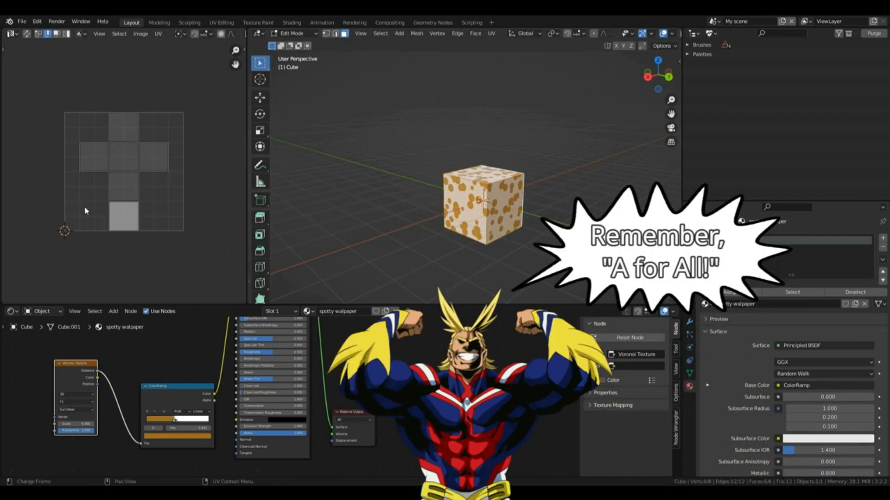
click(27, 35)
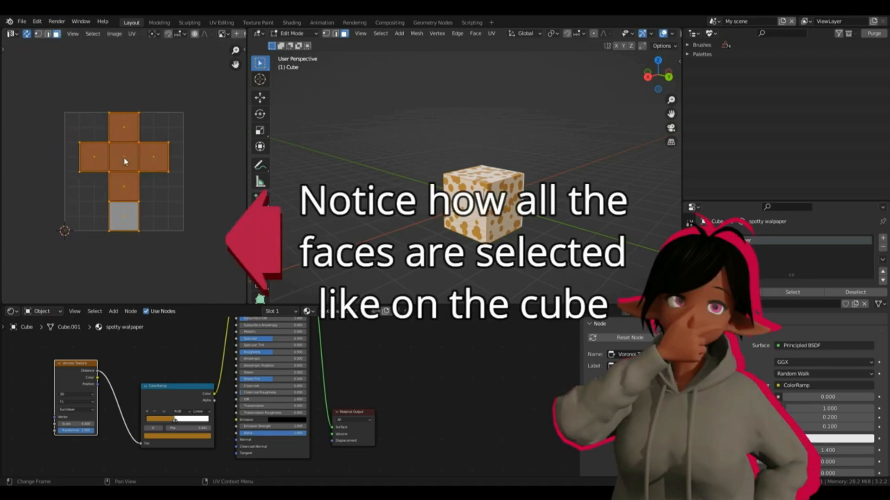
Step: Select individual faces in the cross-shaped UV layout to examine which cube faces they correspond to
click(124, 159)
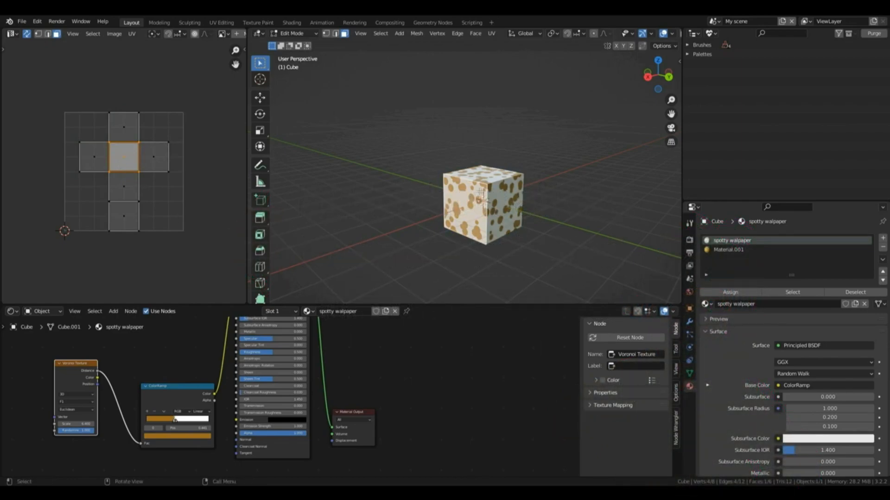
right_click(165, 160)
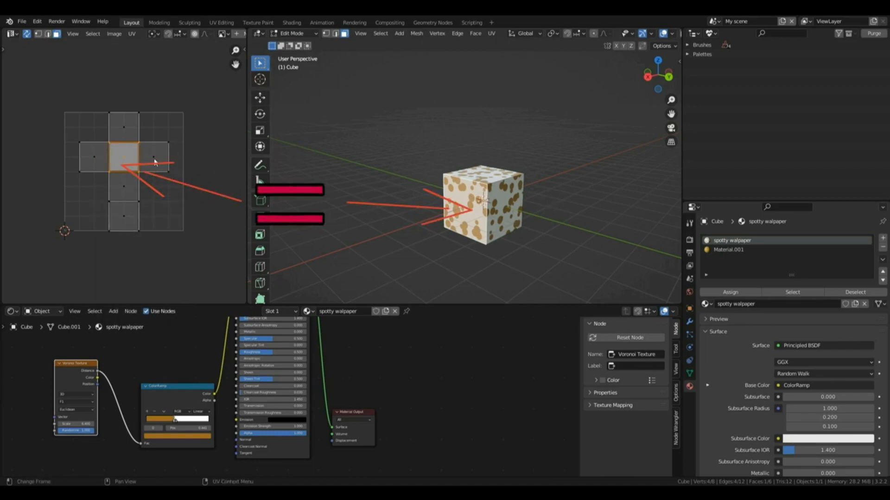
click(130, 209)
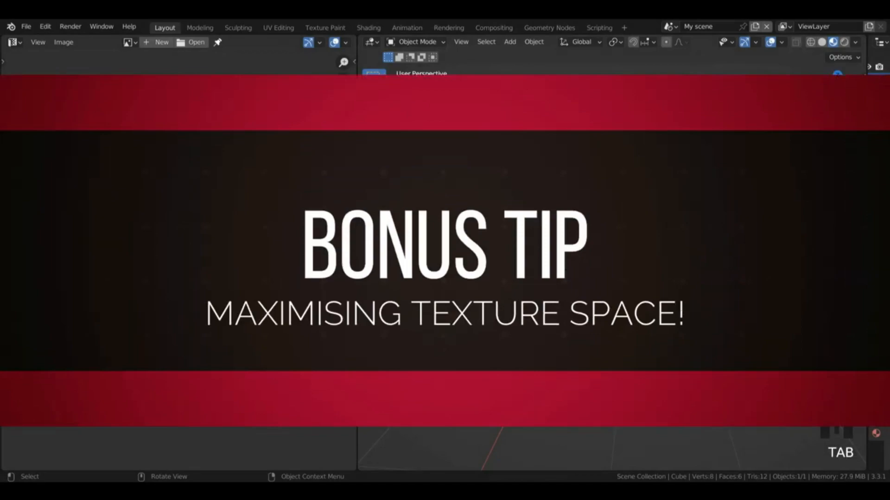
Step: Select all faces of the cube in Edit Mode and unwrap them with Smart UV Project at an Angle Limit of 66°
key(Tab)
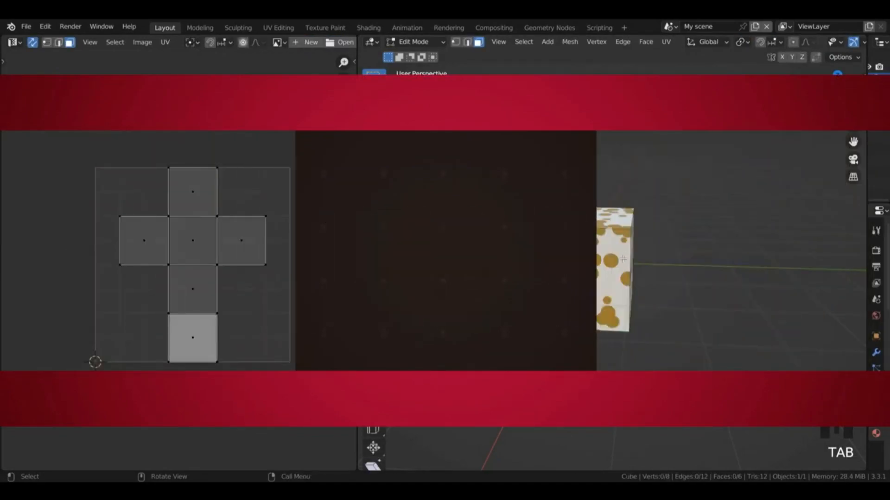
key(a)
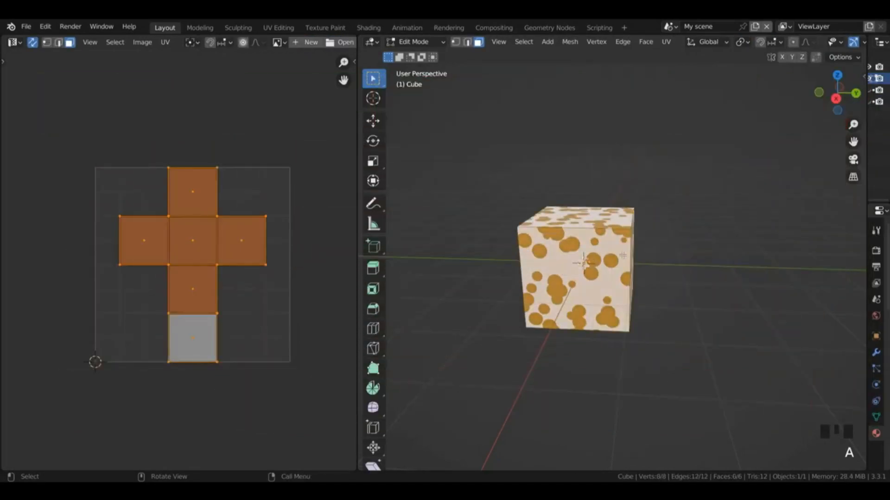
key(u)
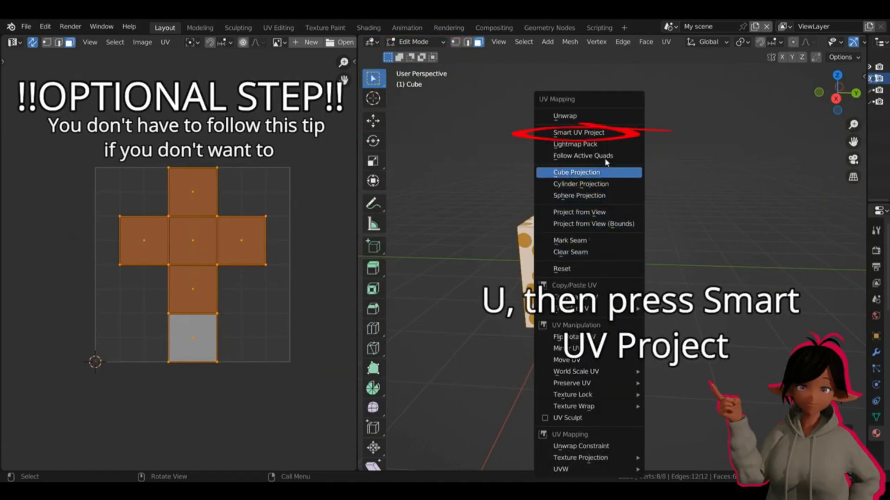
click(599, 133)
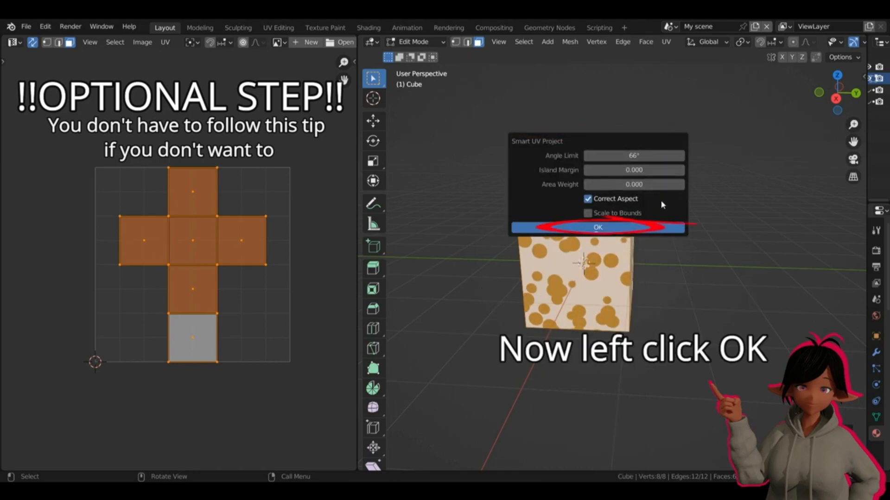
click(616, 227)
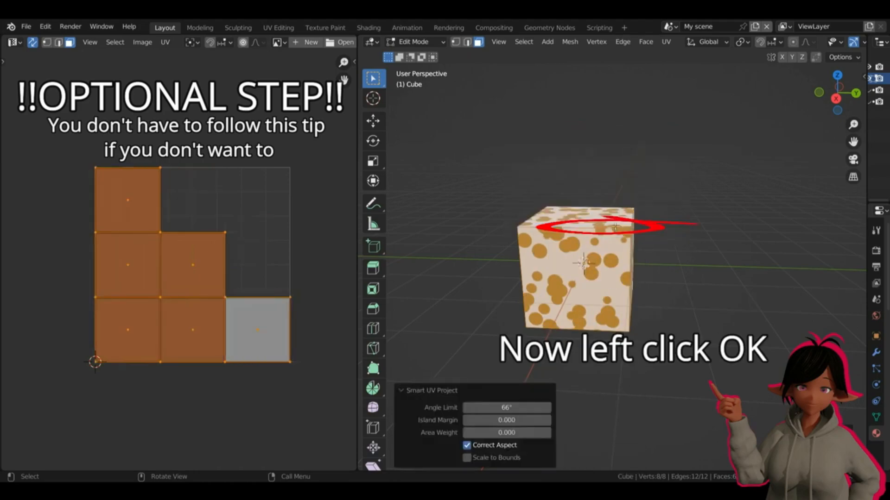
Step: Set the Island Margin of the Smart UV Project to 0.02
click(533, 420)
text(0.02)
key(Return)
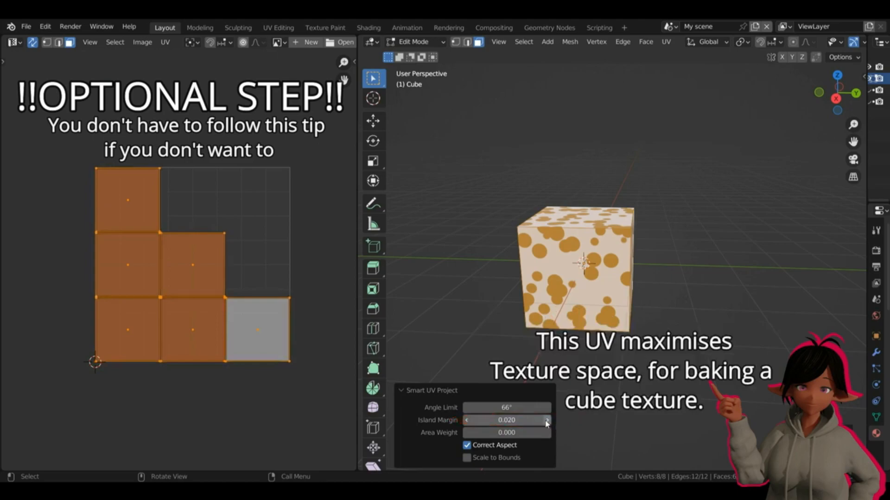
click(546, 420)
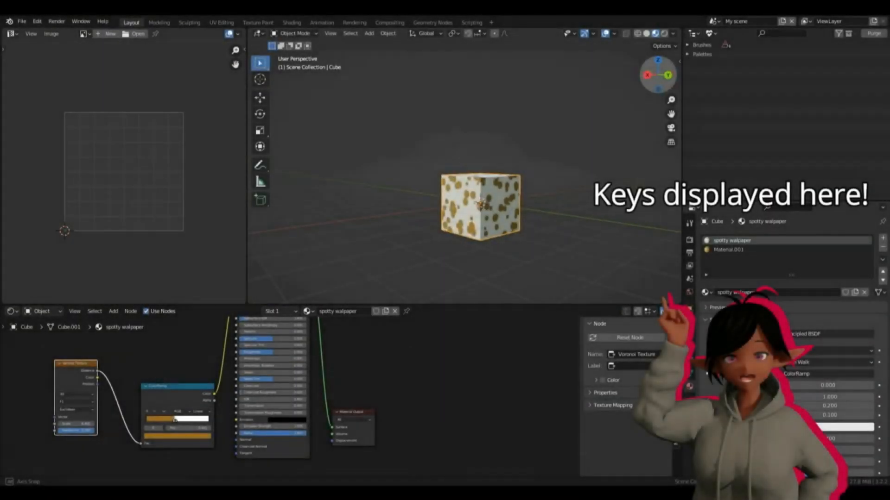
Step: Make the "spotty walpaper" slot active and add an Image Texture node in the empty space beside its Material Output node
click(712, 250)
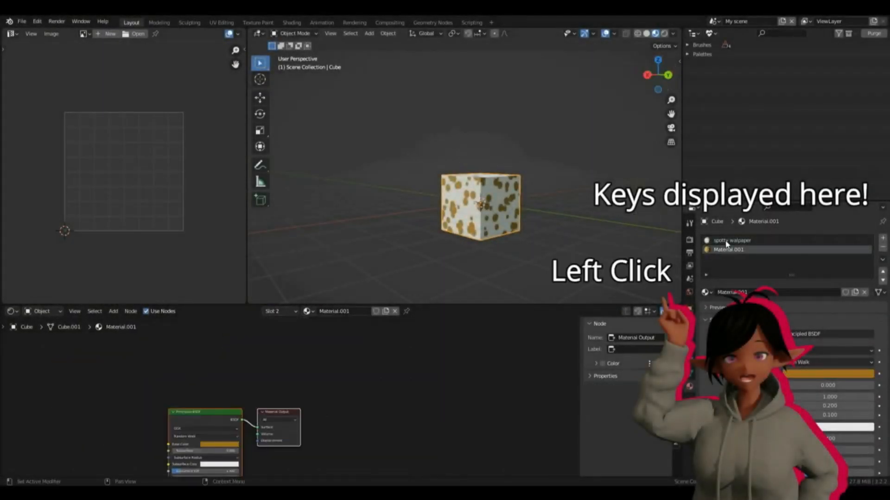
click(726, 240)
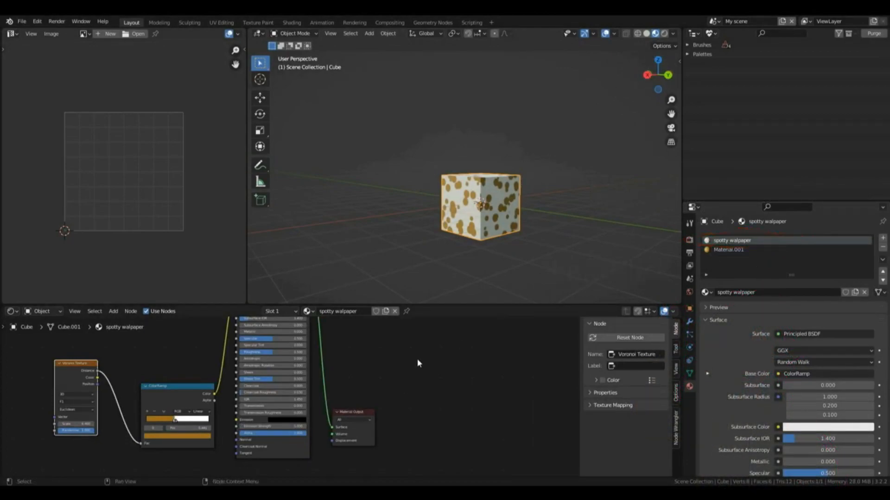
key(shift+a)
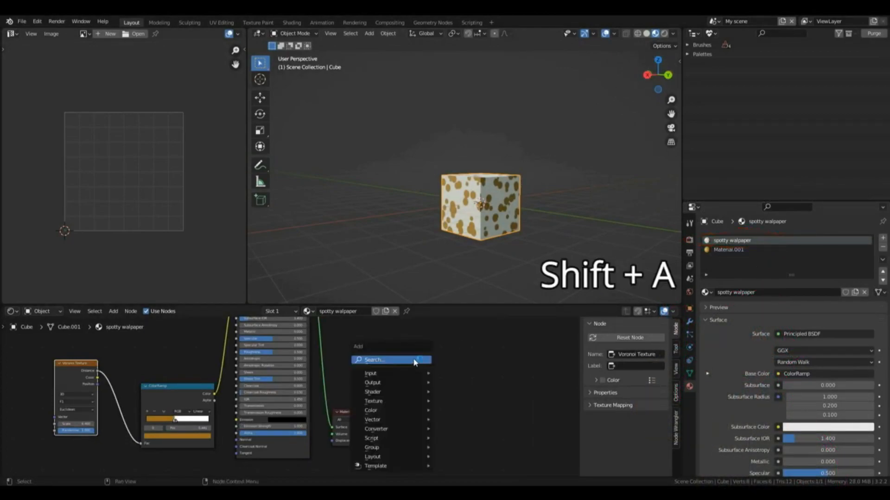
mouse_move(408, 401)
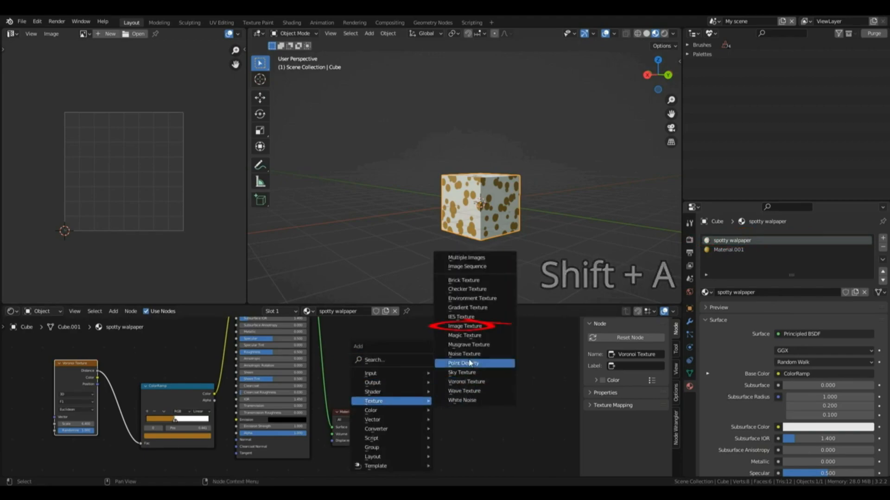
click(470, 327)
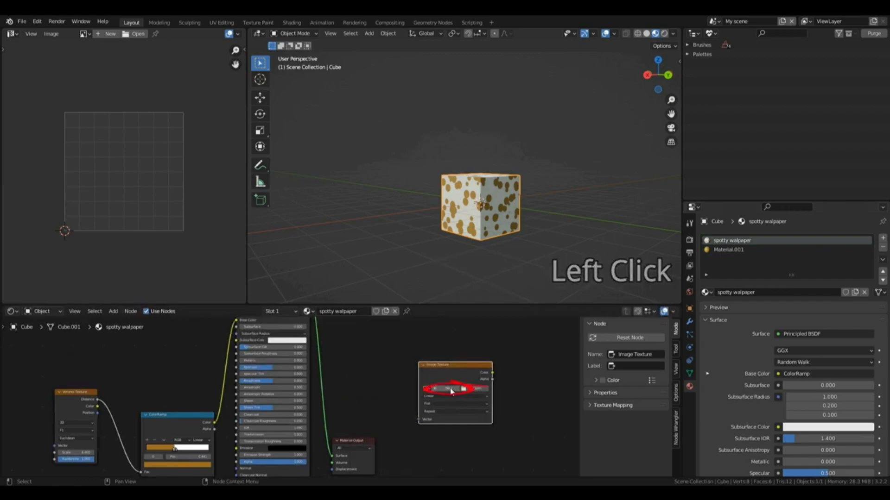
Step: Create a blank 1024 × 1024 px image named "Base Colour" in the Image Texture node and open its Color Space options
click(449, 391)
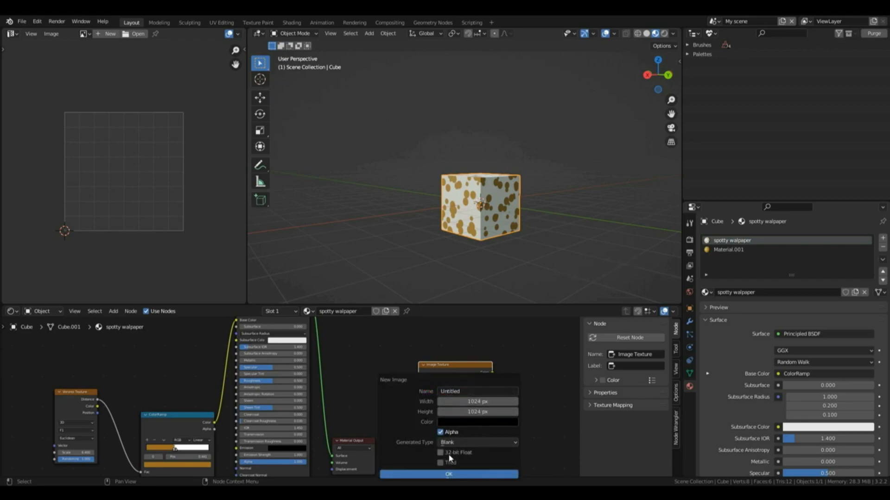
click(471, 392)
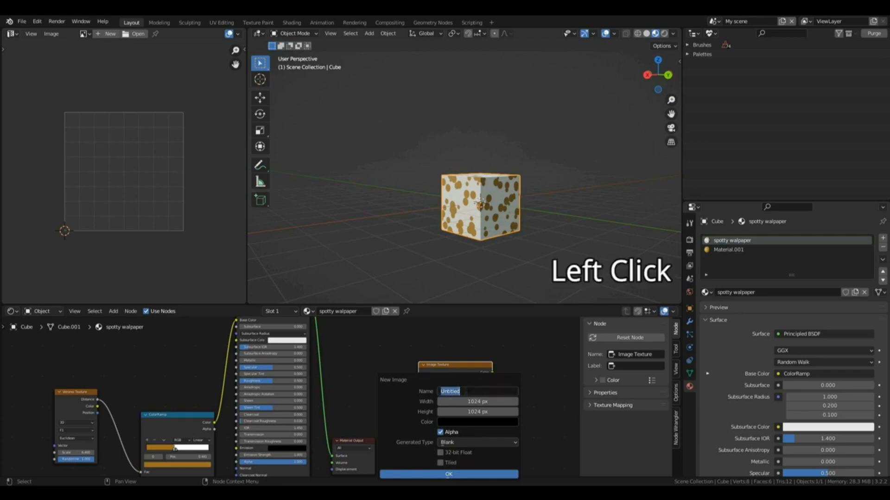
text(Base colour)
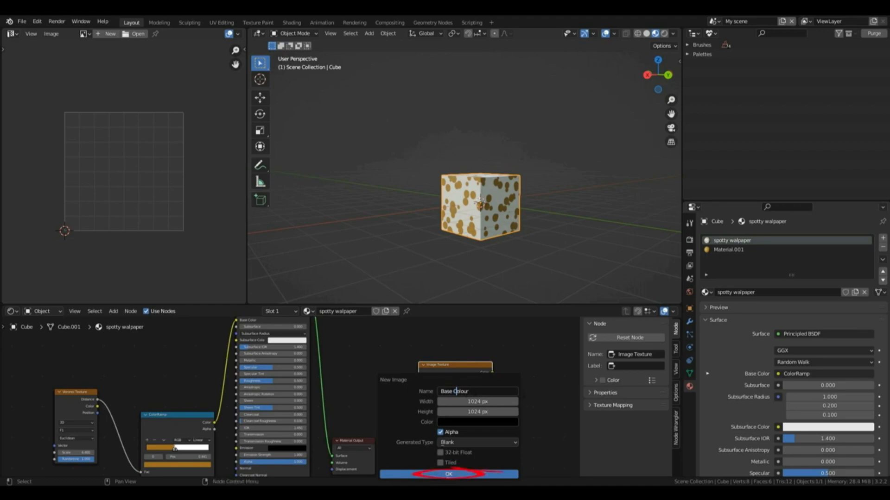
click(497, 476)
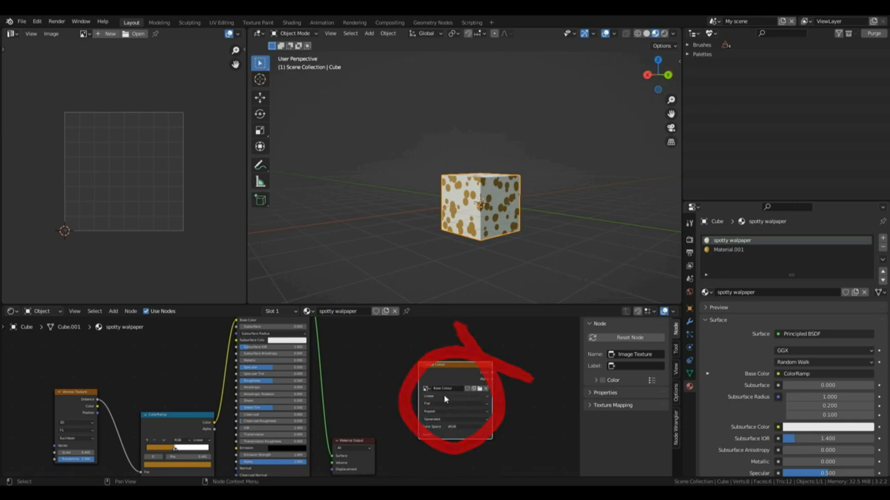
click(458, 426)
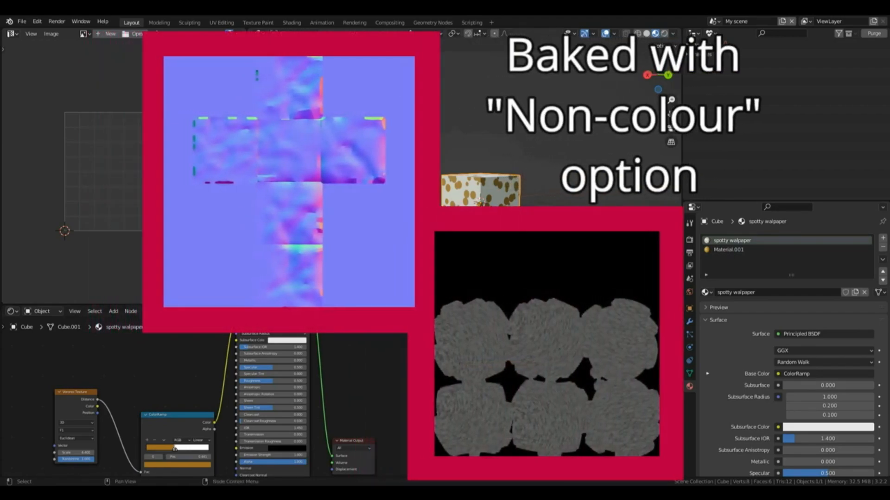
Step: Set the scene's render engine to Cycles
click(689, 240)
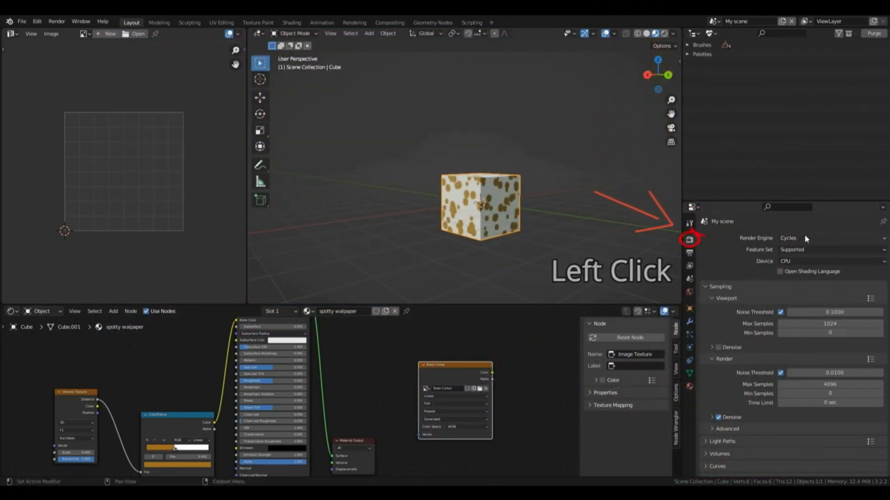
click(794, 238)
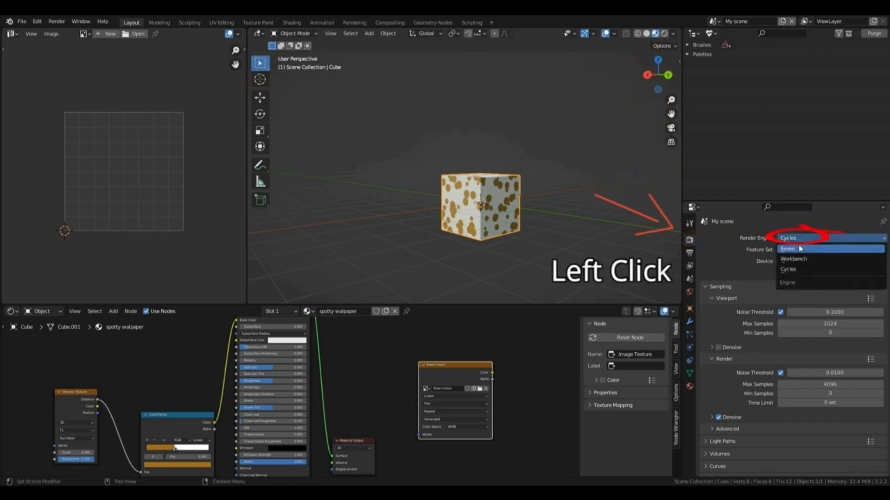
click(800, 271)
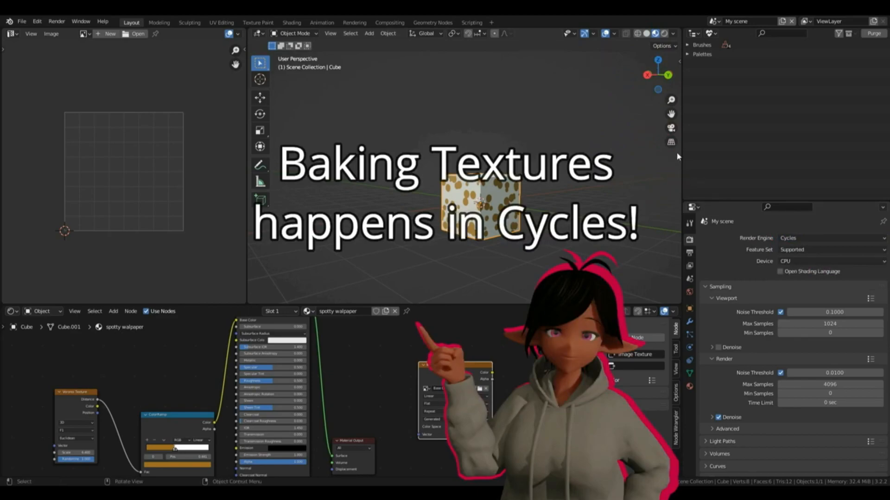
Step: Set Max Samples to 10 for both the final render and the viewport
scroll(816, 318, down, 2)
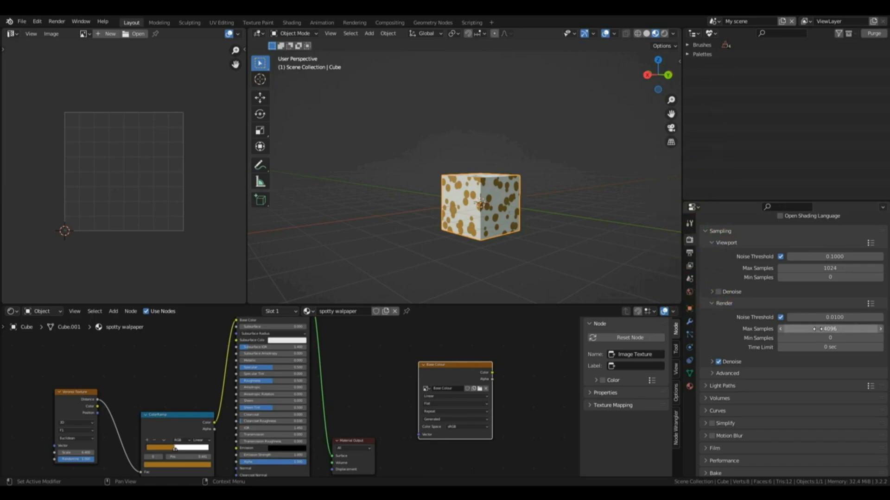
click(817, 329)
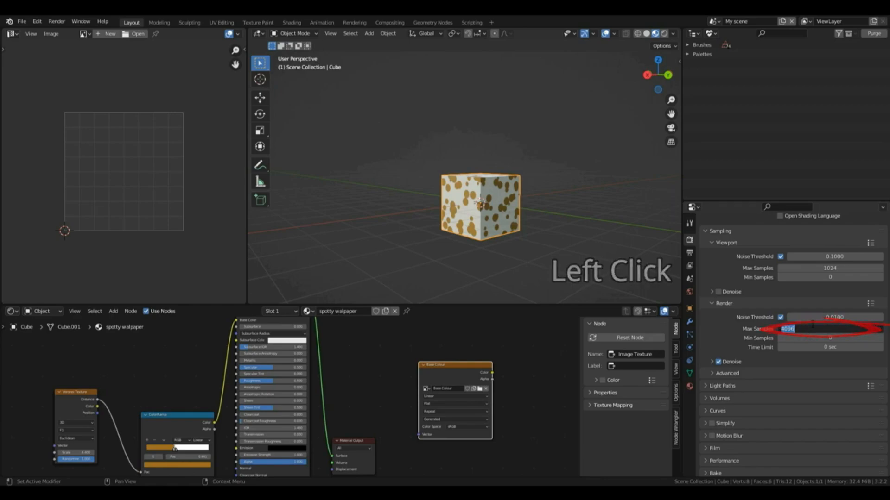
text(10)
key(Return)
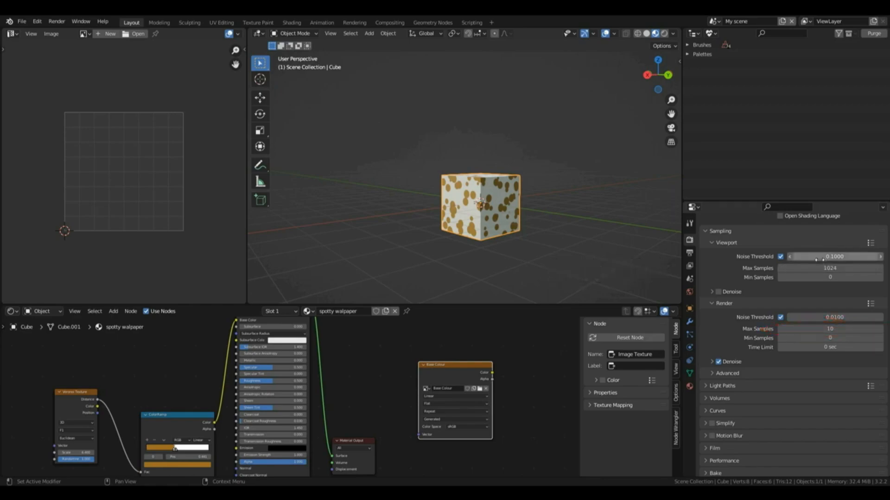
click(817, 268)
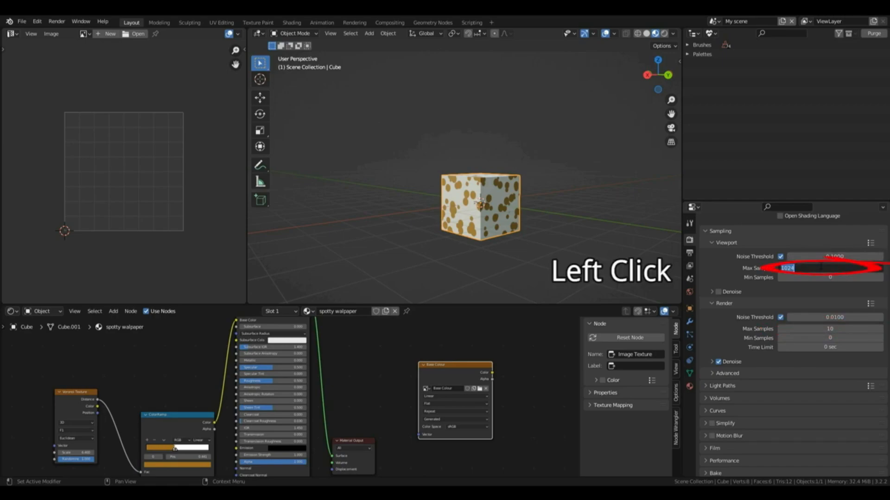
text(10)
key(Return)
Step: Set the Bake Type to Diffuse with only the Color contribution enabled, and bake the spotty material to the image
scroll(711, 437, down, 2)
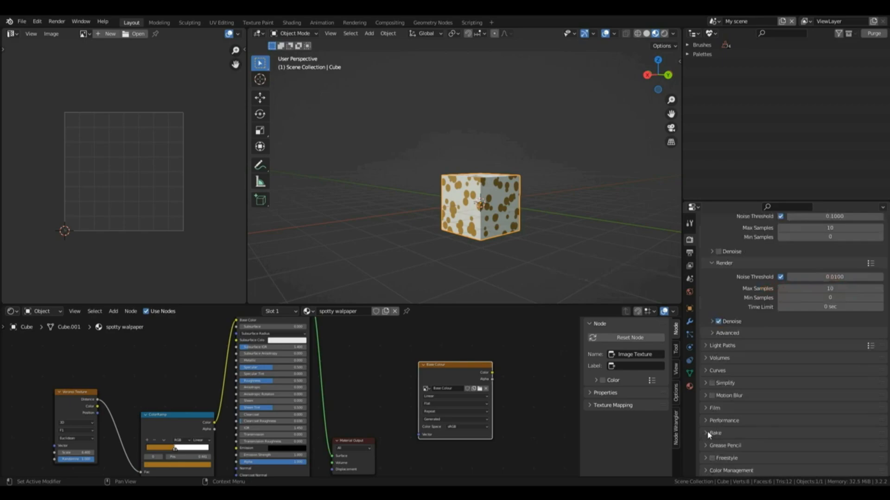
click(706, 435)
click(708, 435)
scroll(834, 373, down, 7)
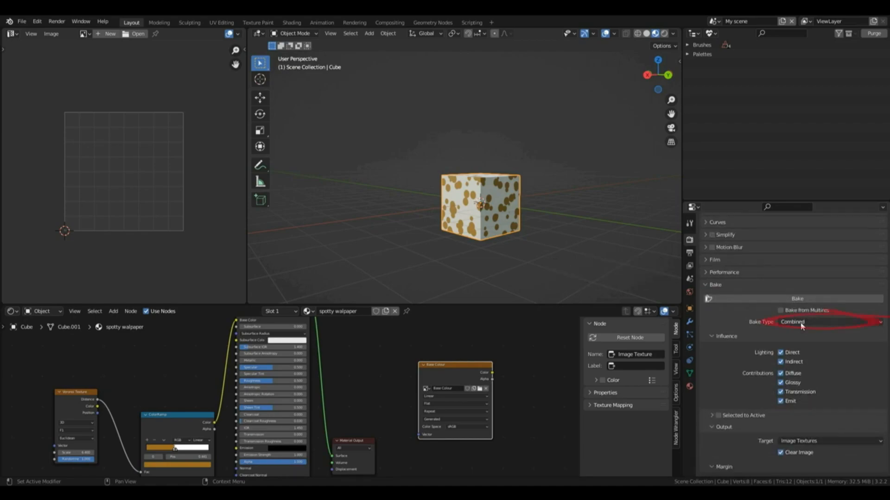
click(785, 324)
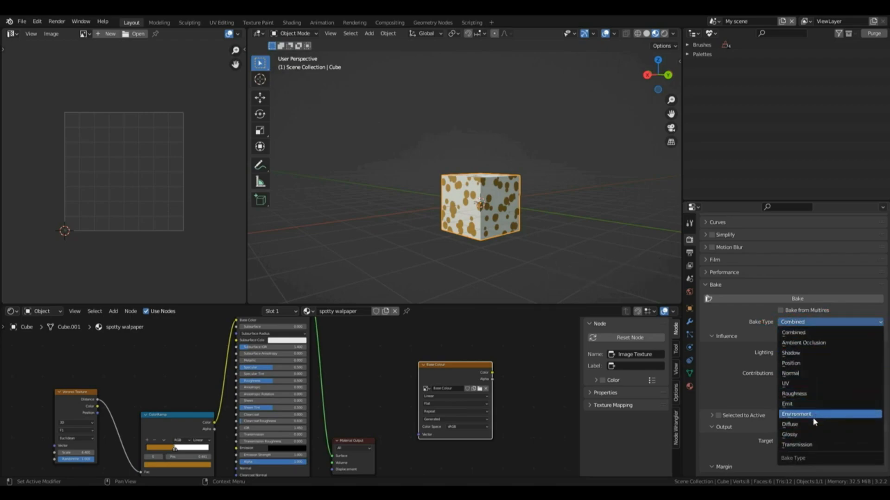
click(789, 424)
scroll(789, 305, down, 2)
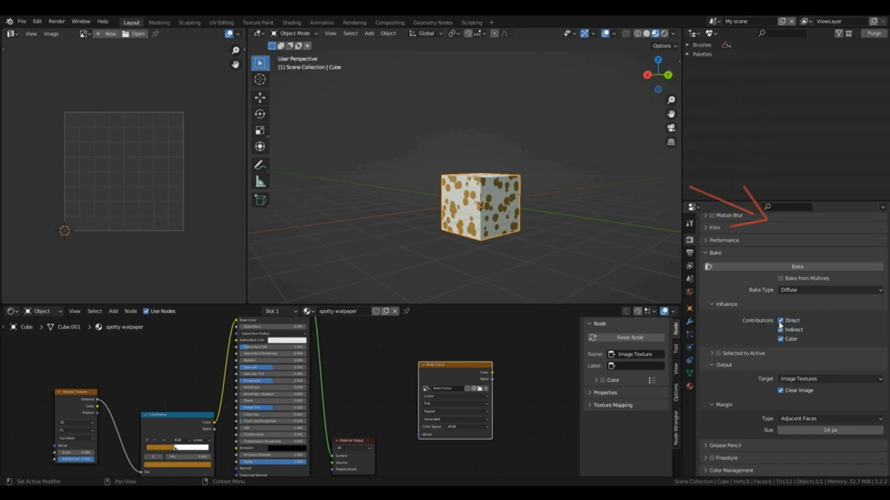
drag(780, 324, 781, 334)
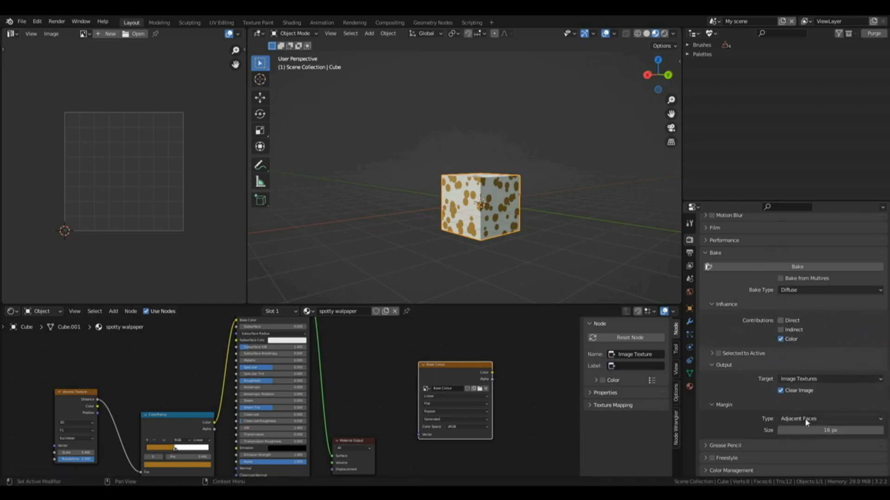
click(772, 268)
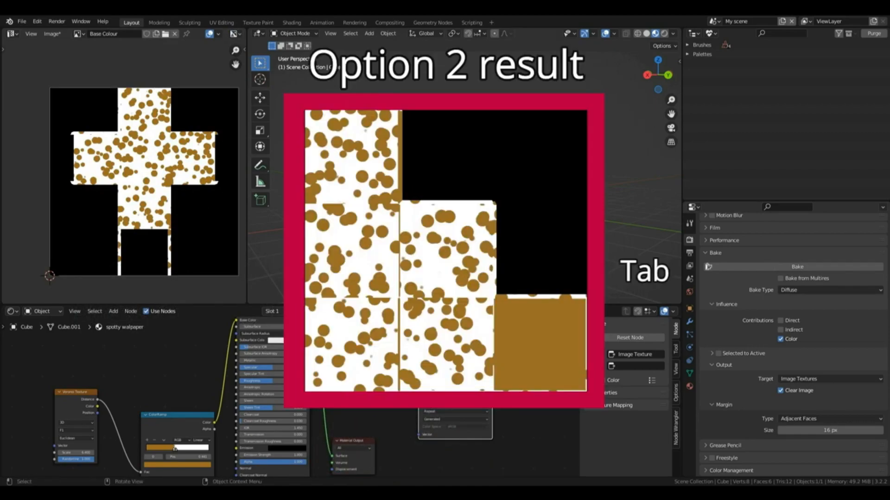
Step: Select all faces of the cube in Edit Mode, display the Base Colour image behind their UV layout, and return to Object Mode
key(Tab)
key(a)
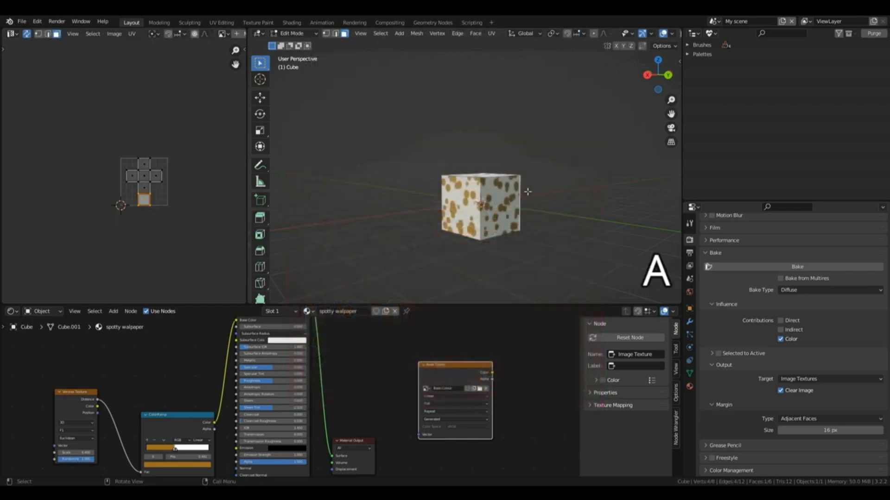
scroll(162, 121, up, 3)
scroll(161, 122, up, 1)
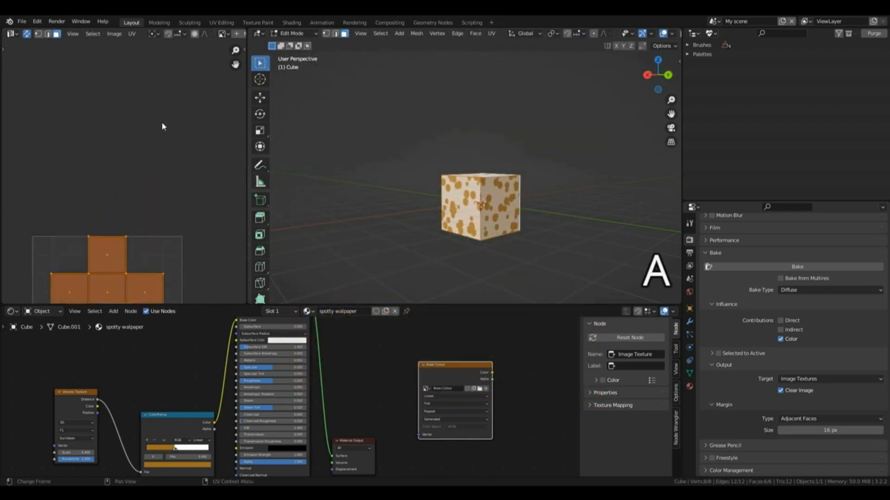
drag(235, 65, 252, 0)
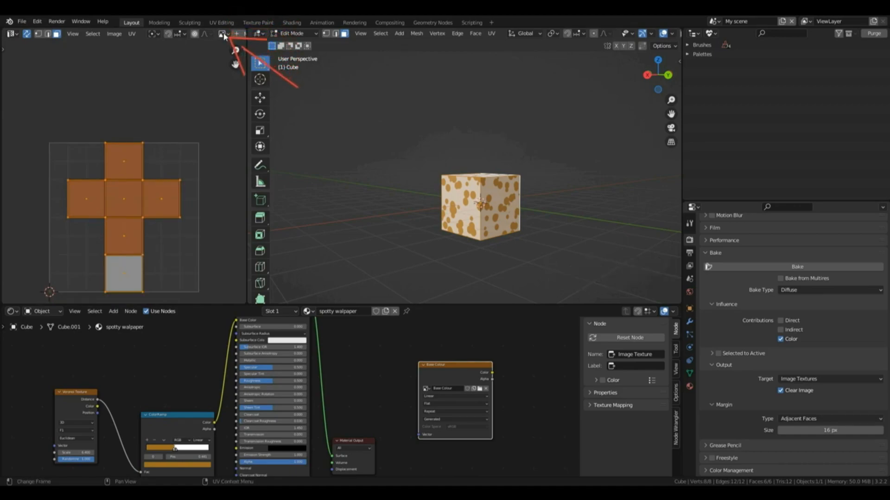
click(223, 33)
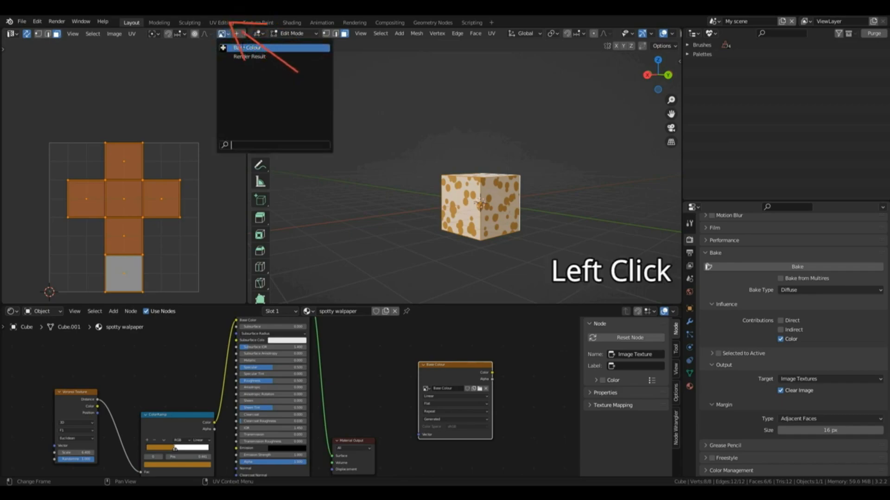
click(223, 47)
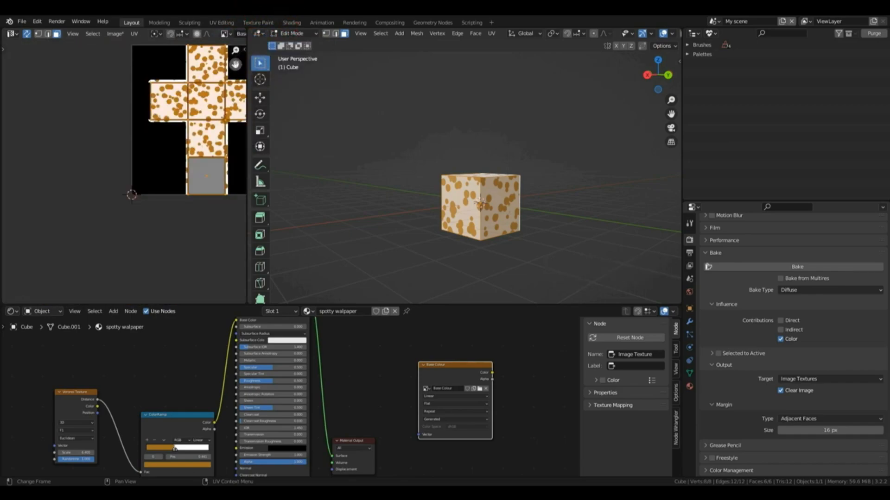
drag(236, 64, 199, 100)
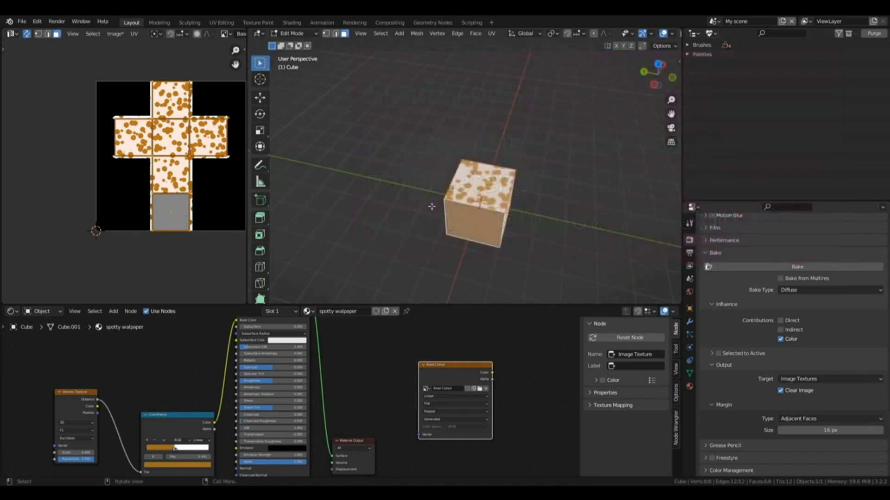
drag(636, 74, 571, 166)
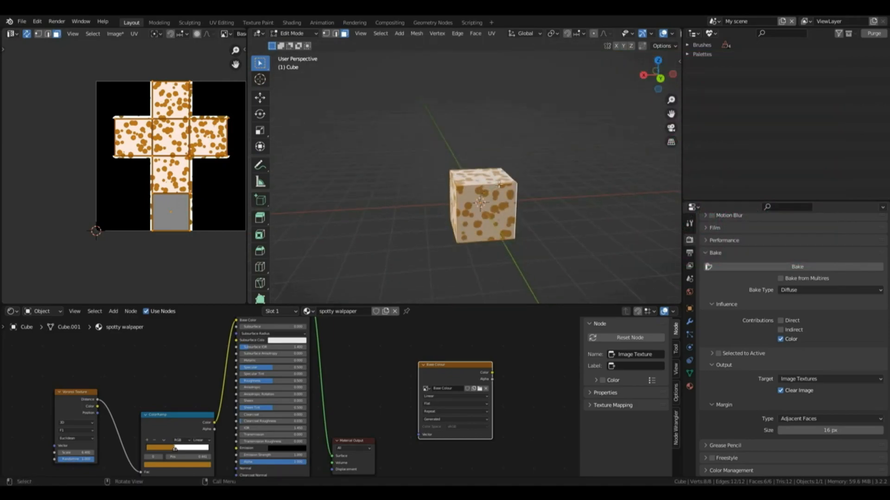
key(Tab)
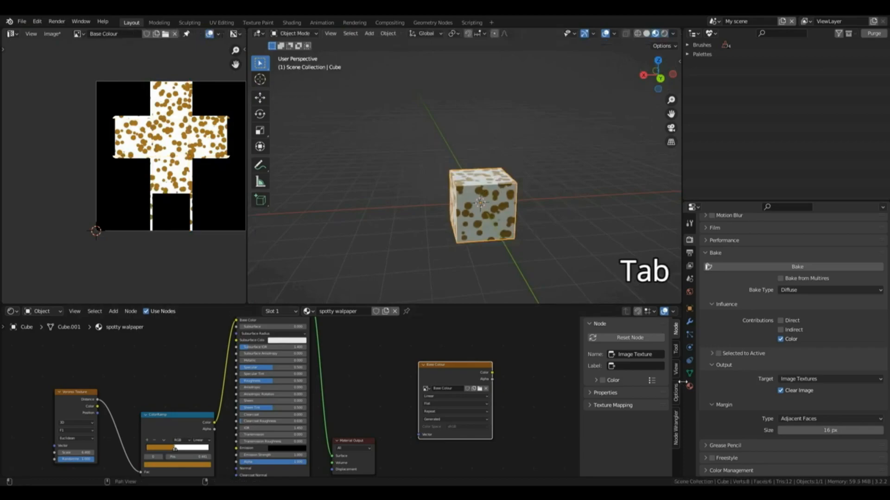
Step: Make the Material.001 slot active and add an Image Texture node that uses the existing Base Colour image
click(689, 386)
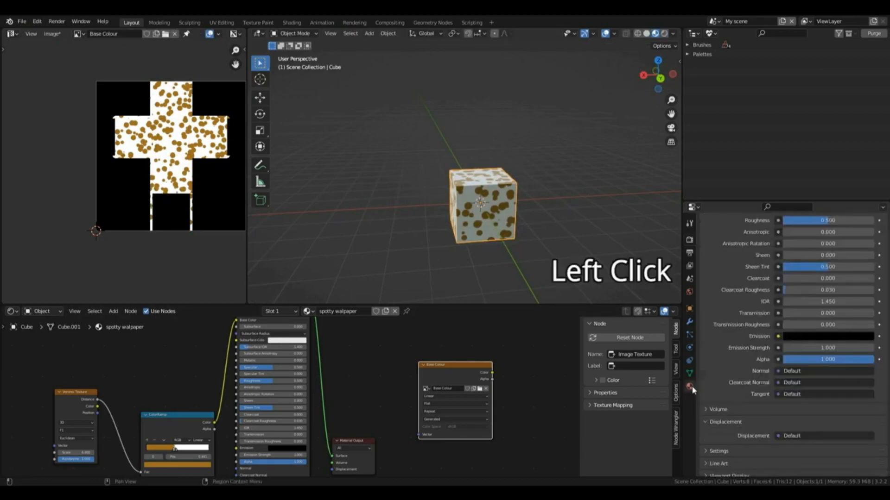
scroll(751, 326, up, 8)
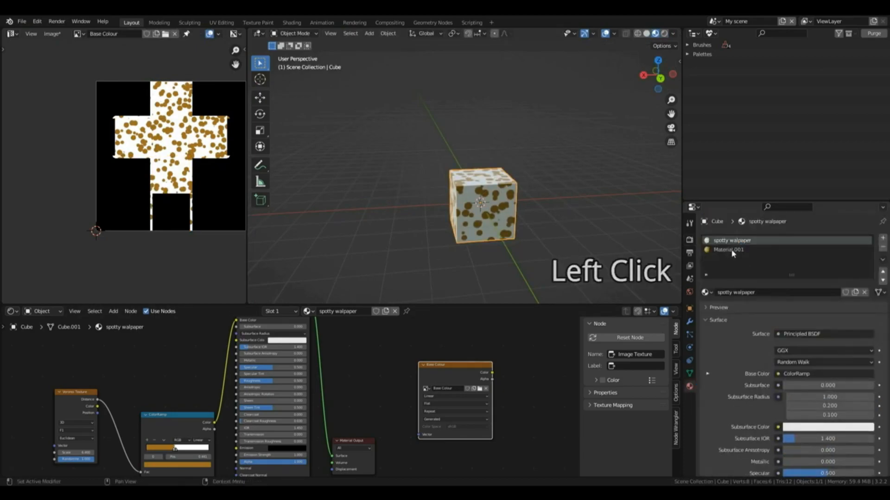
click(736, 251)
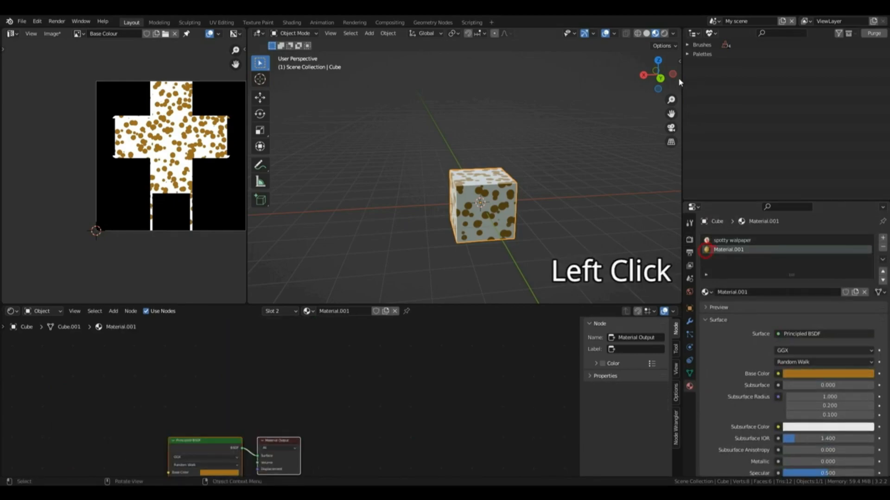
drag(658, 76, 666, 74)
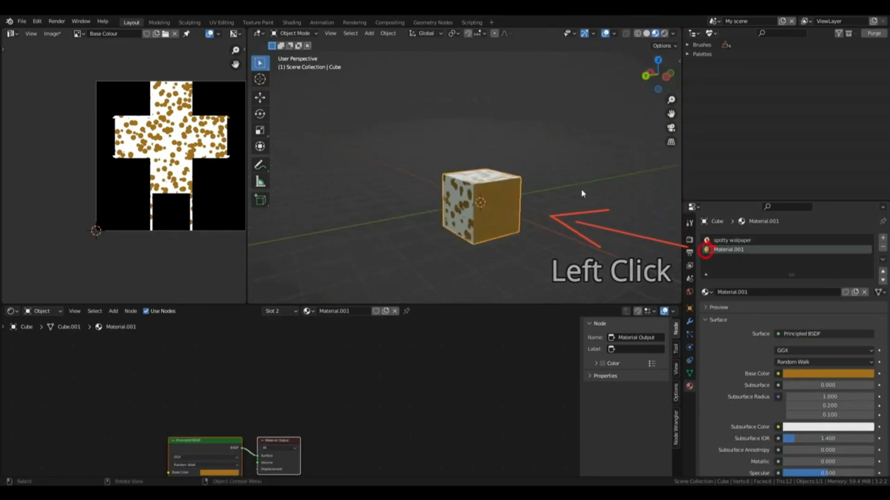
drag(577, 347, 573, 395)
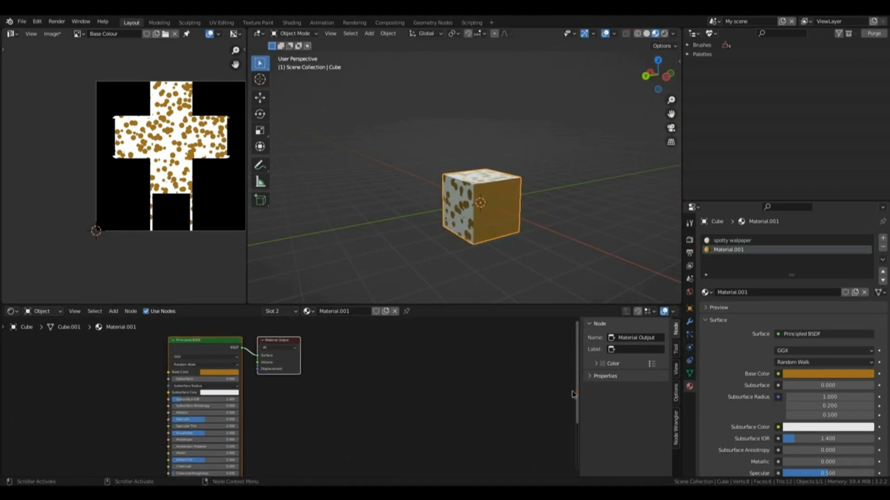
key(shift+a)
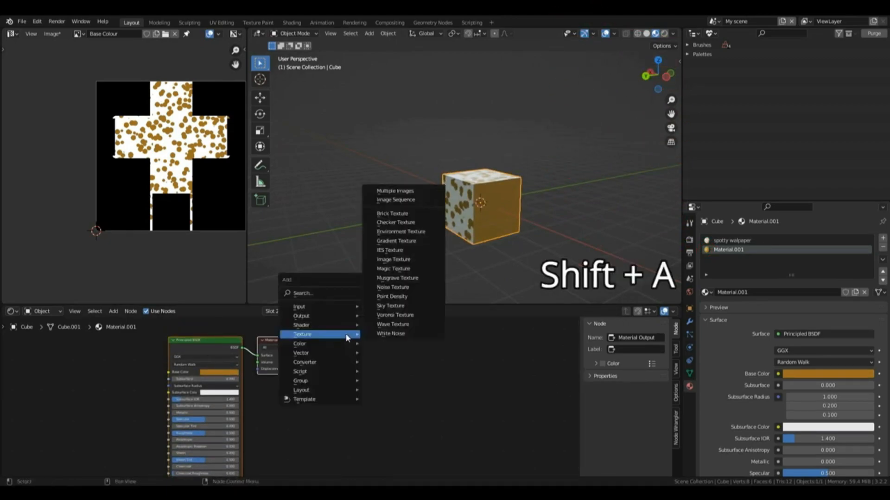
mouse_move(320, 334)
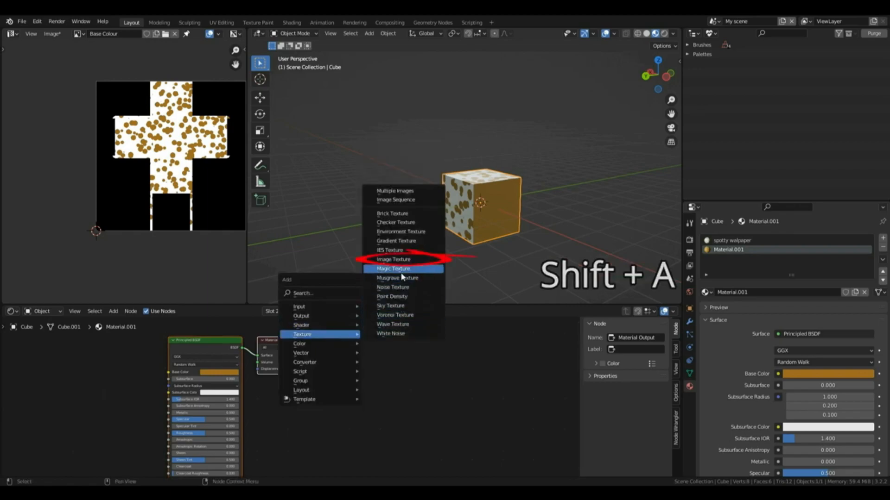
click(394, 259)
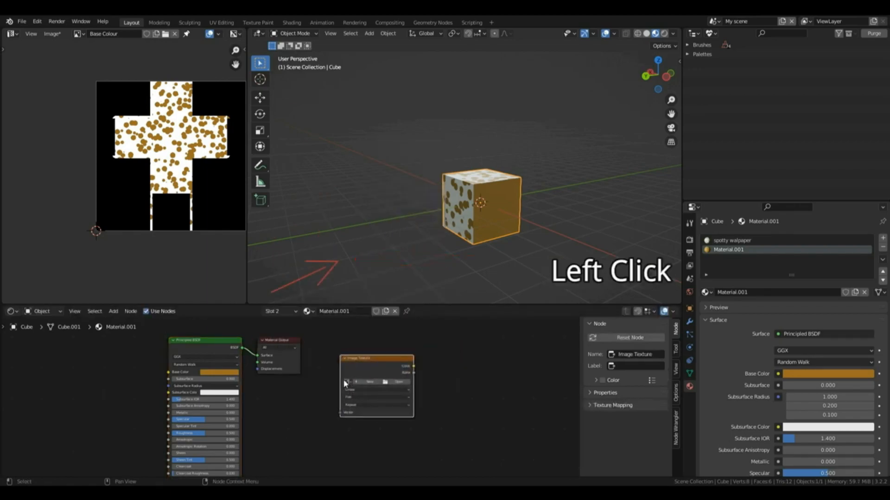
click(348, 382)
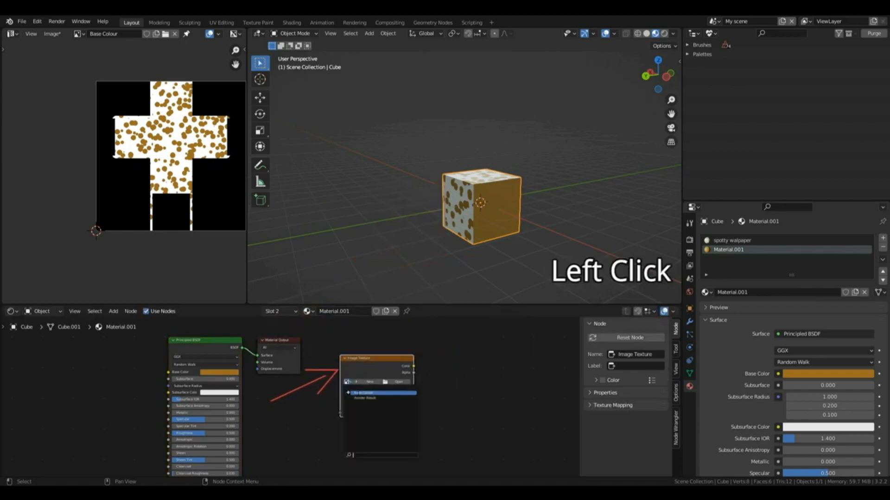
click(369, 389)
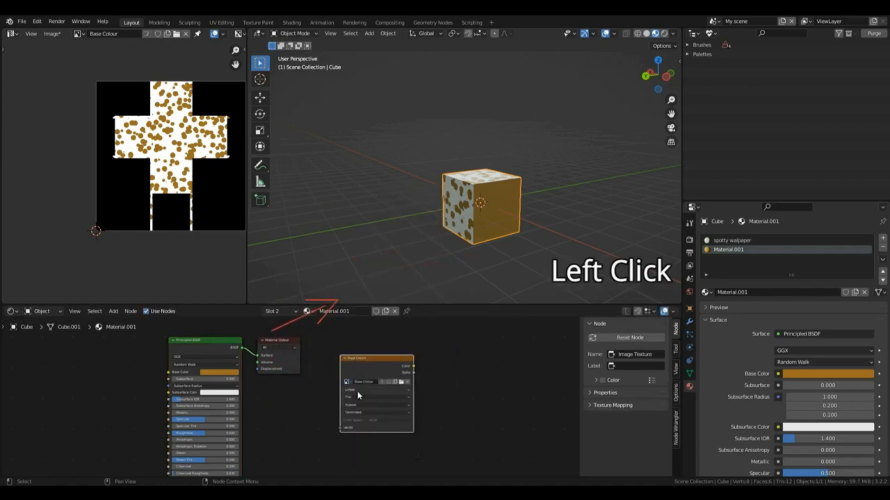
Step: Bake the diffuse colour of both materials into the Base Colour image again and save the image
click(690, 239)
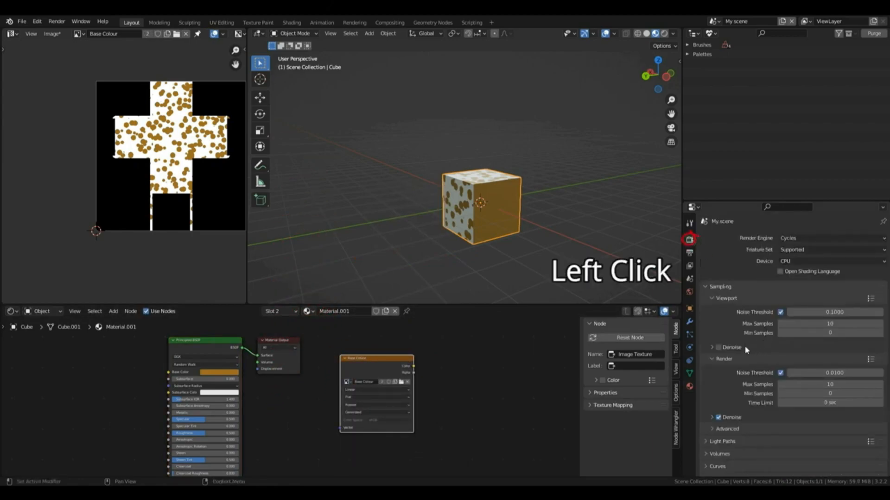
scroll(765, 345, down, 15)
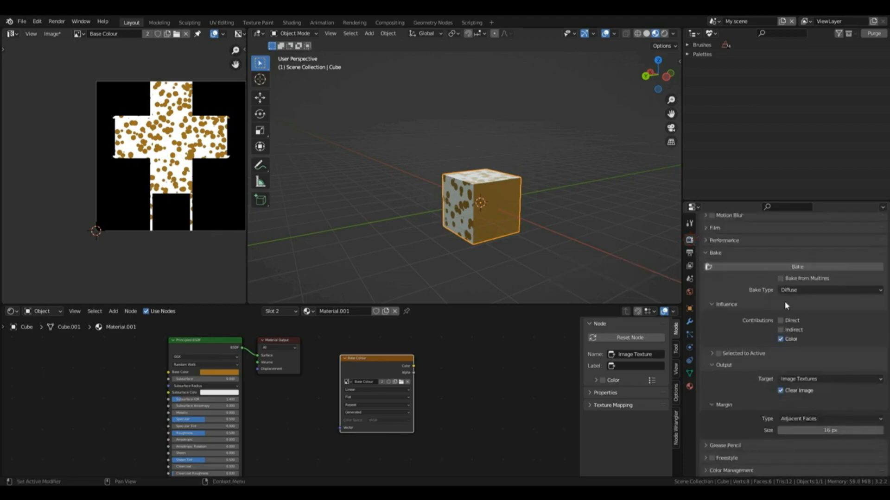
click(783, 269)
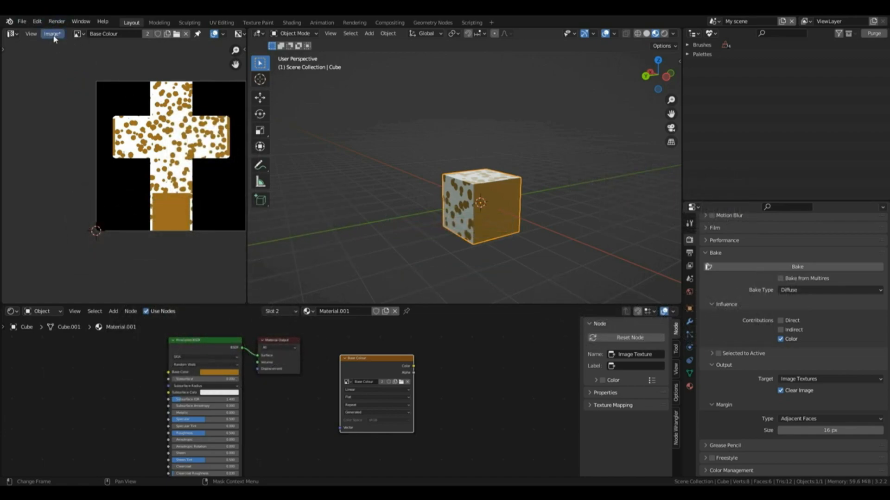
click(51, 34)
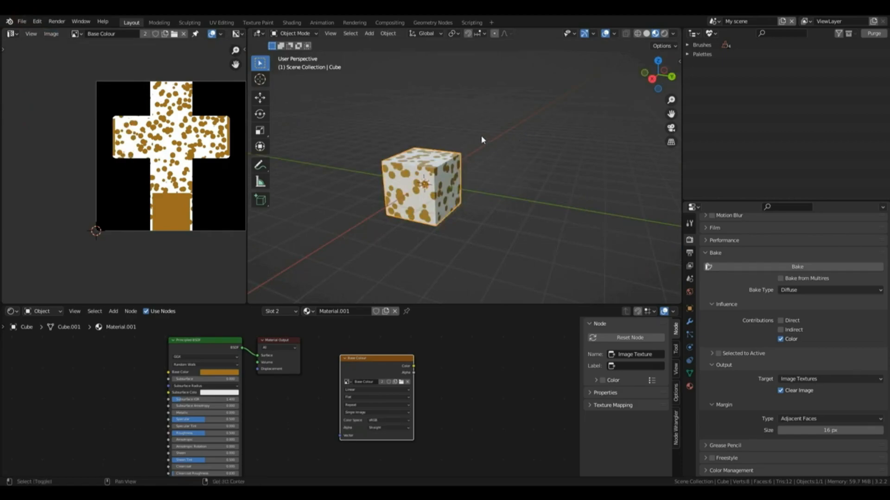
Step: Add a second cube mesh and move it along the Y axis beside the spotted cube
key(shift+a)
mouse_move(482, 140)
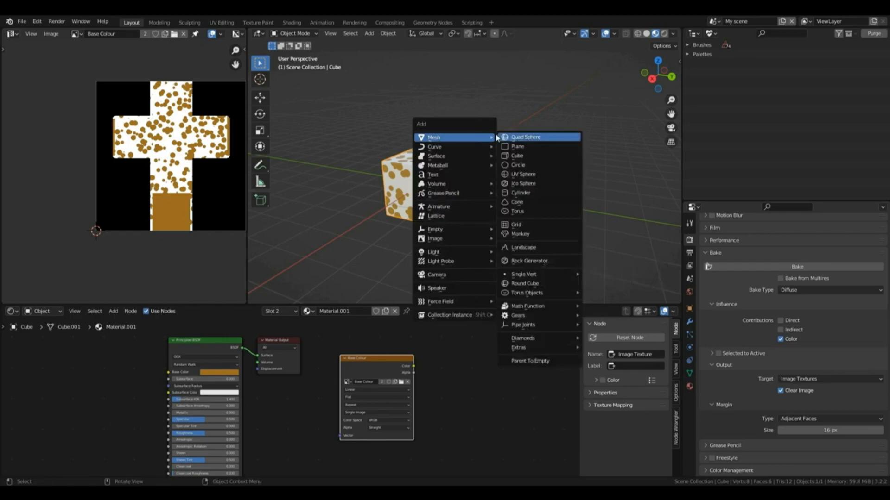
click(516, 156)
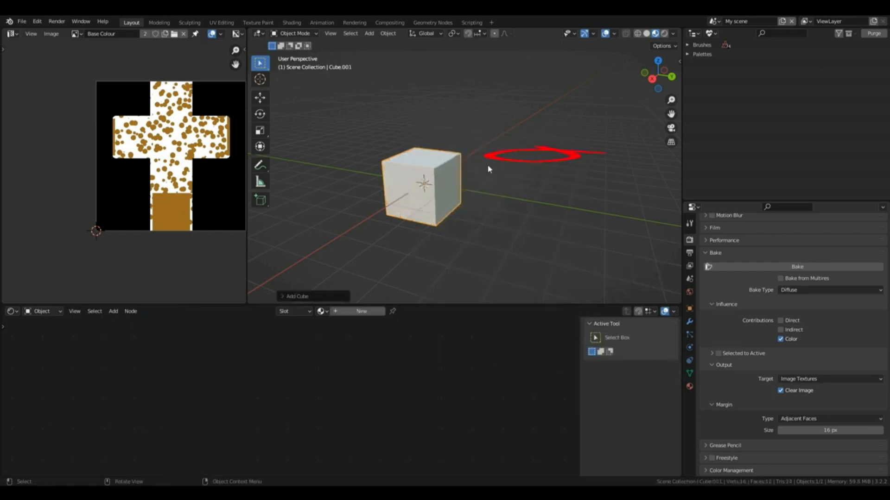
key(g)
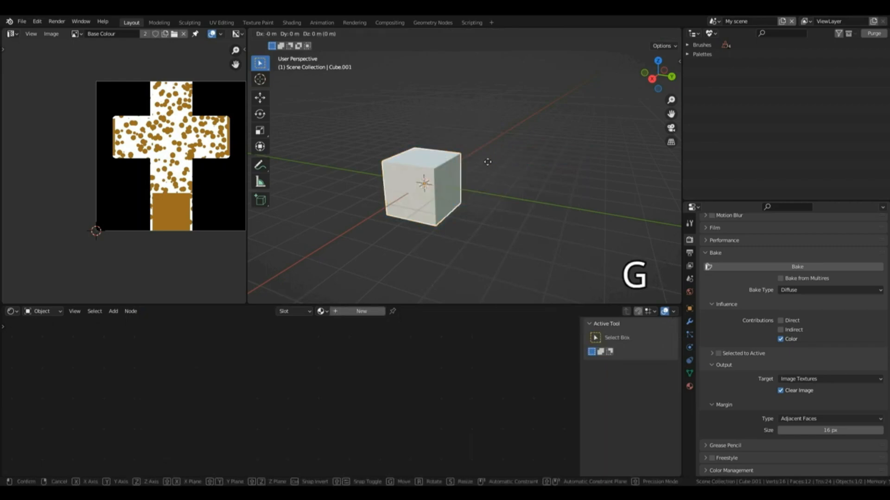
key(y)
click(605, 272)
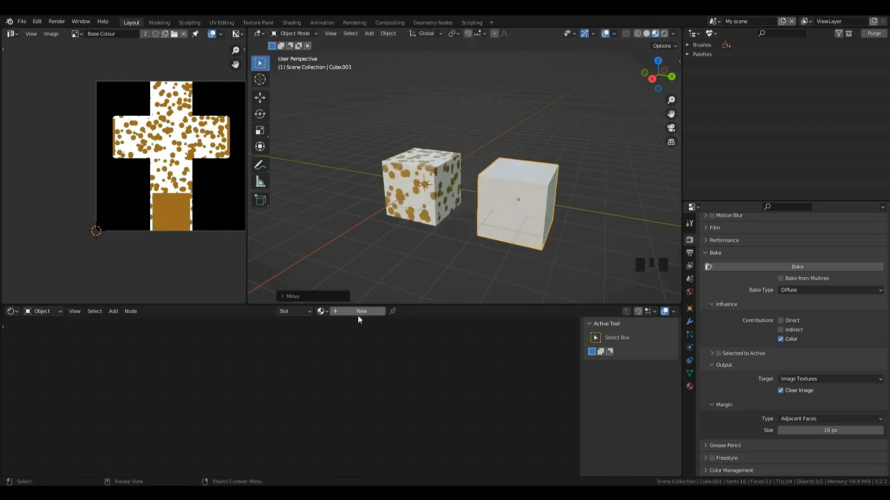
Step: Create a new material for the second cube
scroll(778, 320, up, 14)
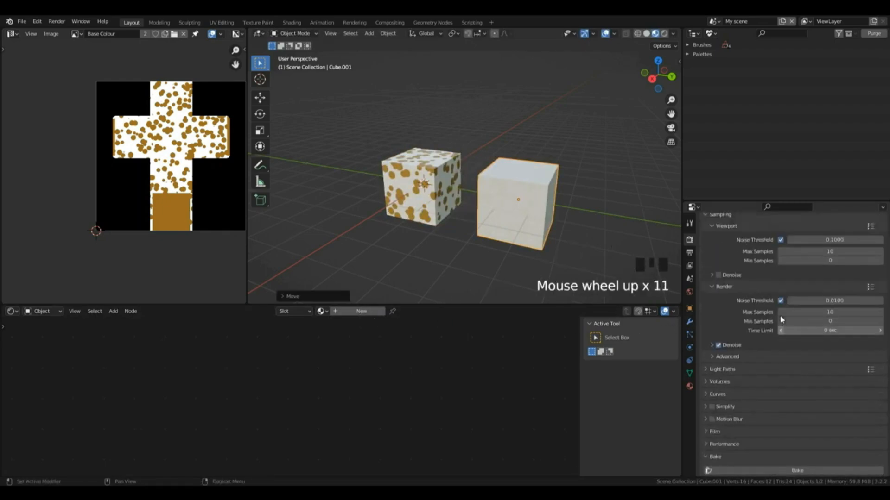
click(690, 386)
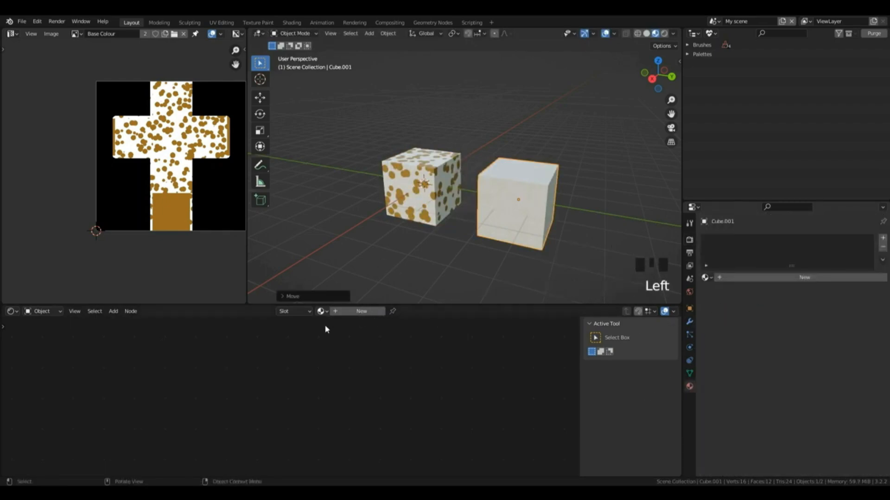
click(352, 311)
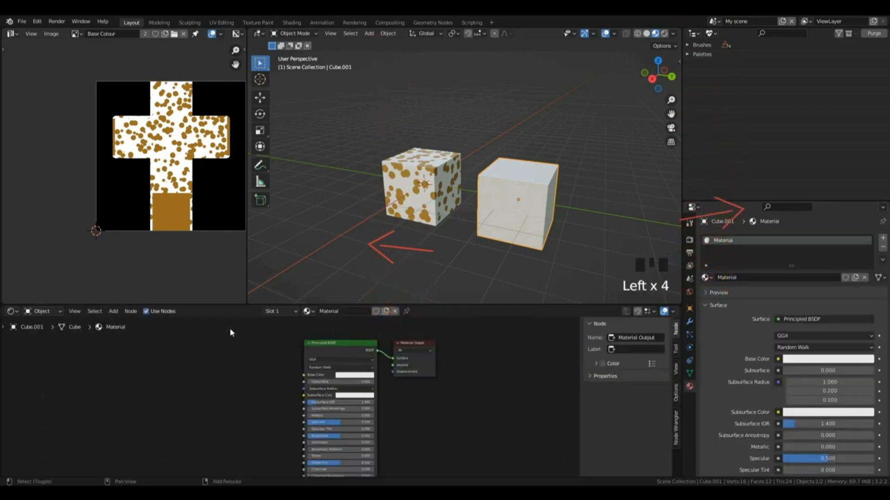
Step: Add an Image Texture node using the baked Base Colour image and connect its Color to the Principled BSDF Base Color
key(shift+a)
mouse_move(219, 372)
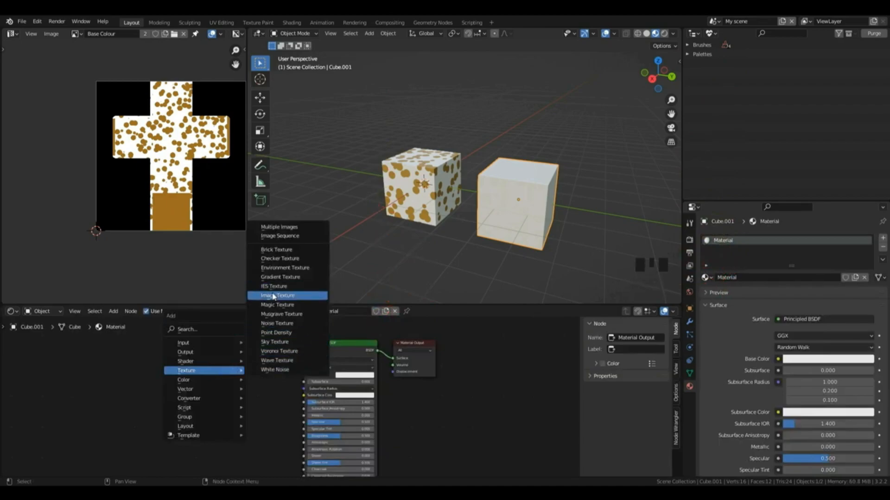
click(273, 296)
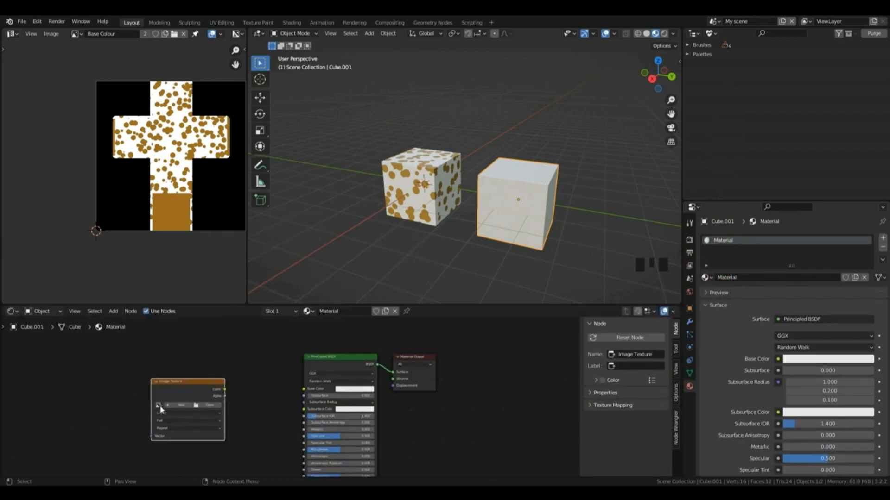
click(159, 406)
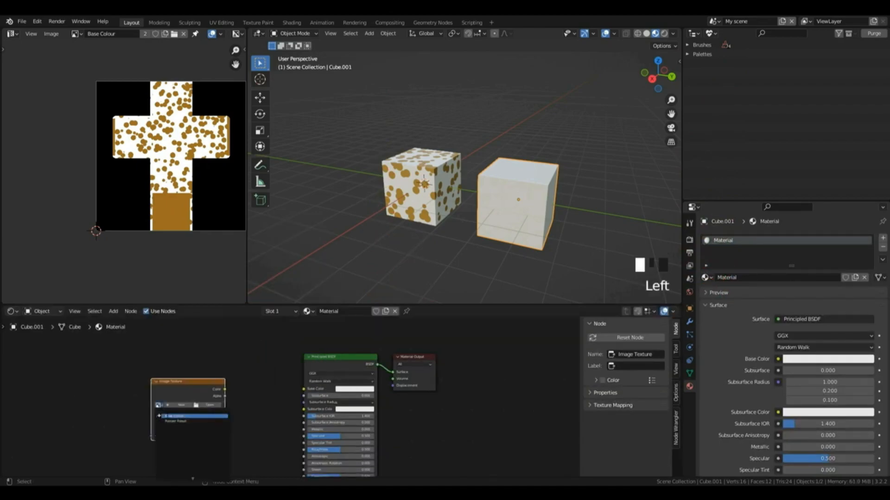
click(167, 416)
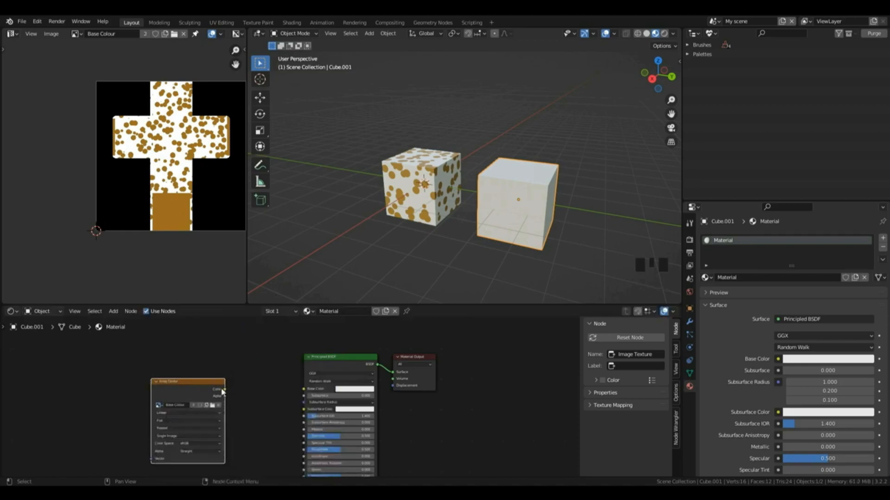
drag(224, 390, 305, 389)
Step: Compare the second cube's single-image material with the original cube's Material.001 and spotty wallpaper node setups
mouse_move(658, 77)
mouse_down()
mouse_move(591, 66)
mouse_move(677, 82)
mouse_move(656, 71)
mouse_up()
scroll(549, 163, up, 2)
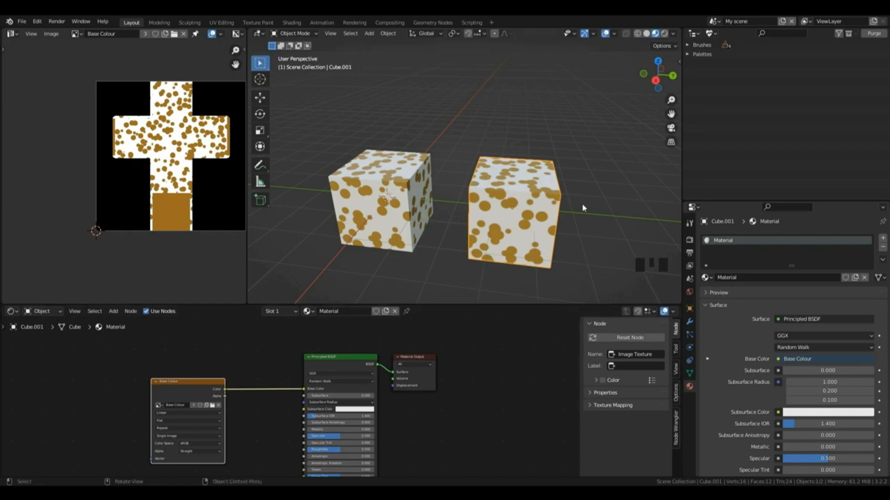
scroll(349, 431, down, 1)
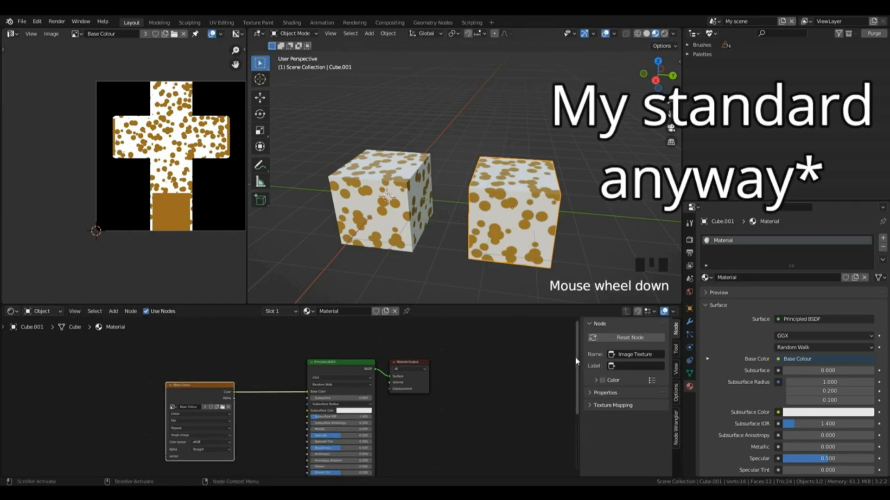
drag(577, 360, 577, 402)
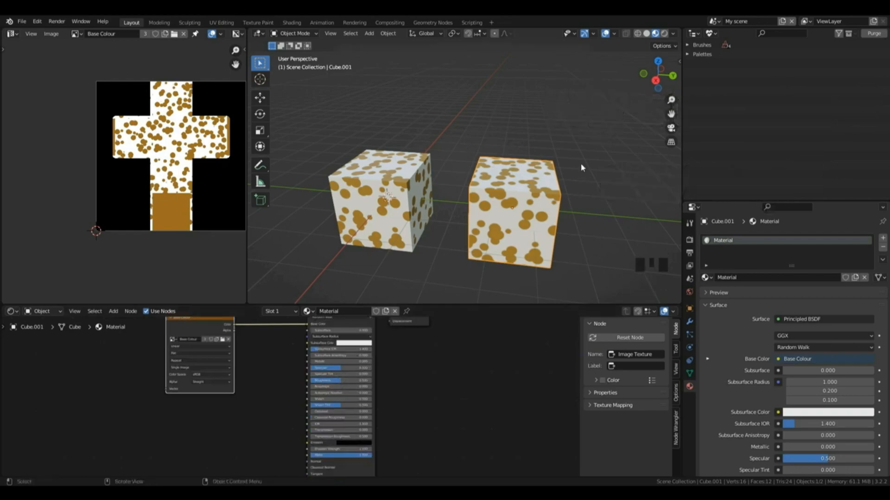
drag(657, 75, 714, 81)
click(531, 201)
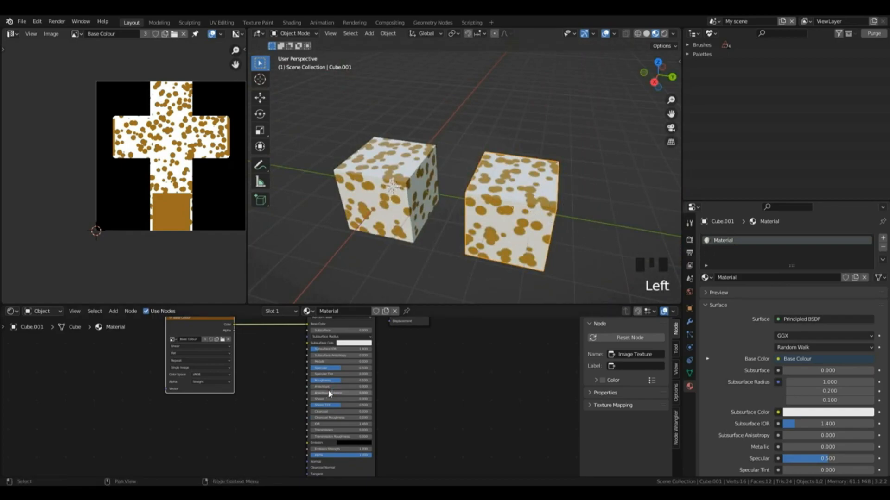
click(400, 200)
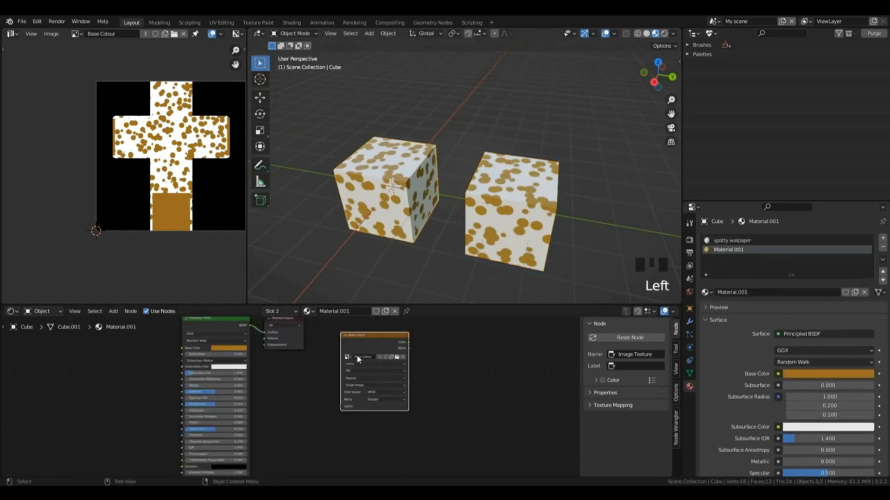
click(731, 241)
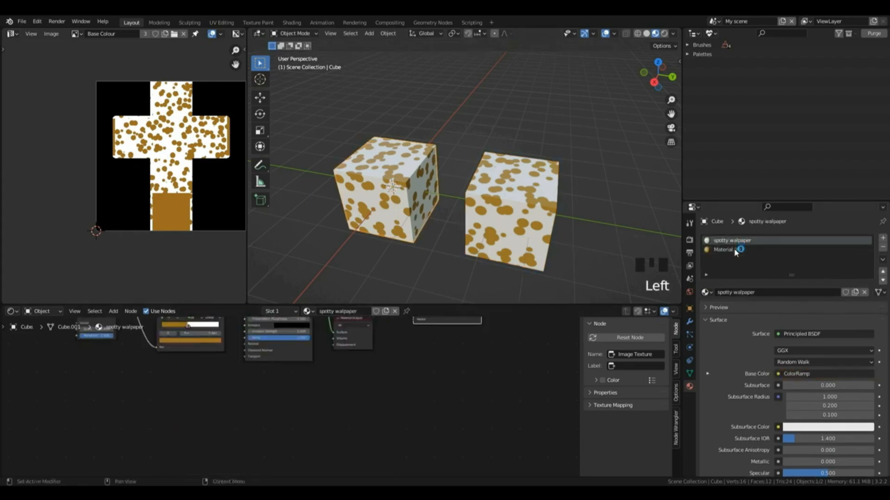
drag(577, 444, 575, 360)
click(505, 189)
mouse_move(656, 76)
mouse_down()
mouse_move(572, 78)
mouse_move(503, 65)
mouse_move(563, 81)
mouse_move(665, 79)
mouse_up()
scroll(494, 343, down, 2)
drag(577, 325, 574, 370)
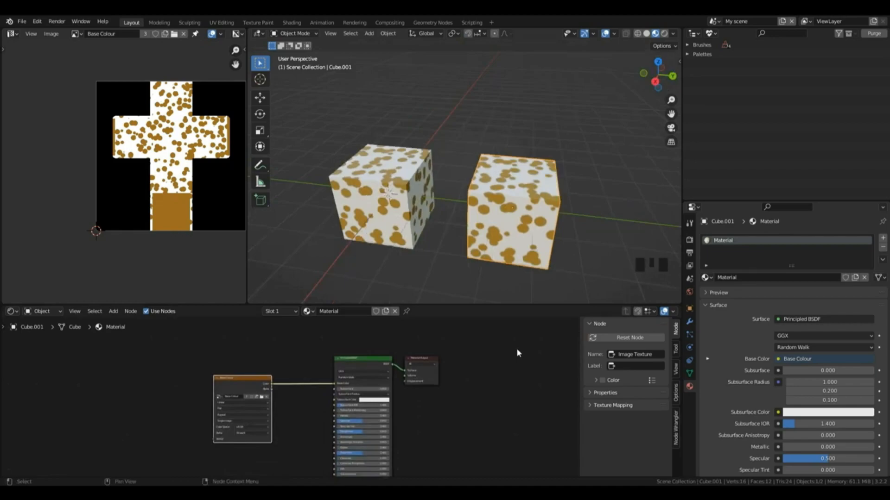
Step: Replace the Base Colour image in the second cube's Image Texture node with gingerbreadcube.png
click(267, 397)
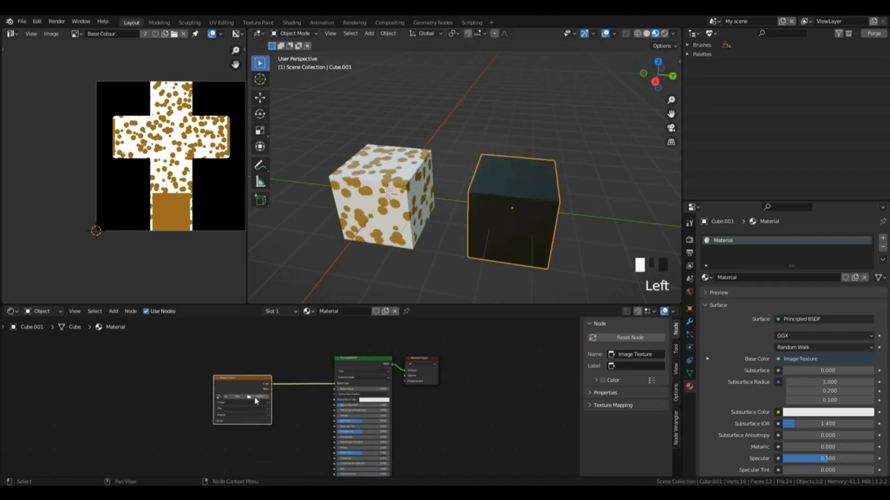
click(258, 397)
click(258, 398)
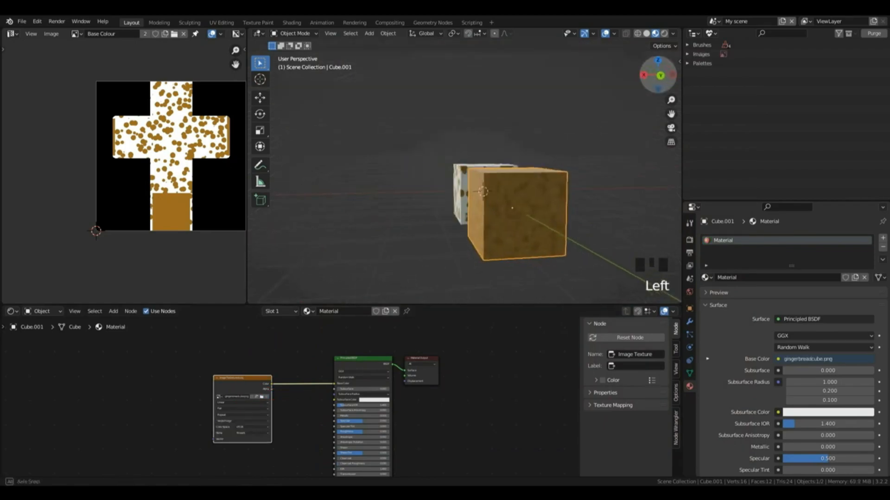
Step: Raise the Roughness of the second cube's Principled BSDF to its maximum and inspect the cube from other angles
mouse_move(658, 74)
mouse_down()
mouse_move(650, 78)
mouse_move(671, 87)
mouse_move(649, 98)
mouse_move(619, 85)
mouse_up()
click(363, 432)
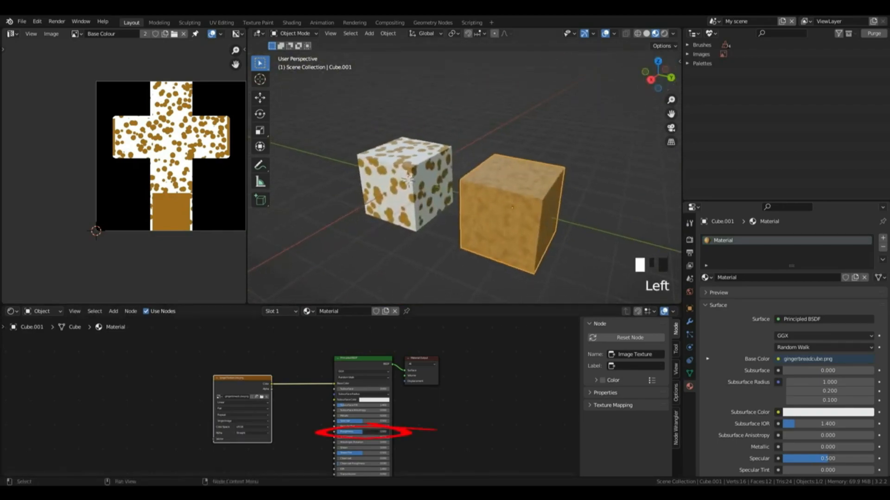
drag(378, 432, 390, 431)
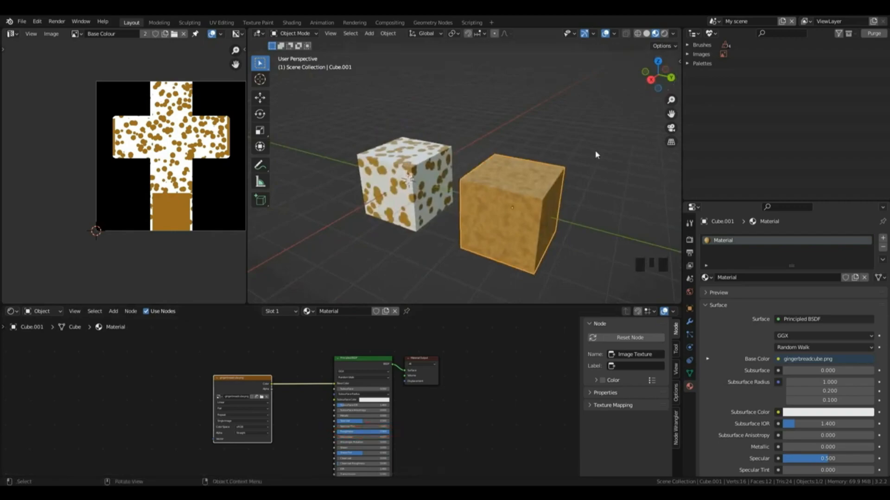
drag(662, 74, 654, 75)
drag(658, 74, 727, 74)
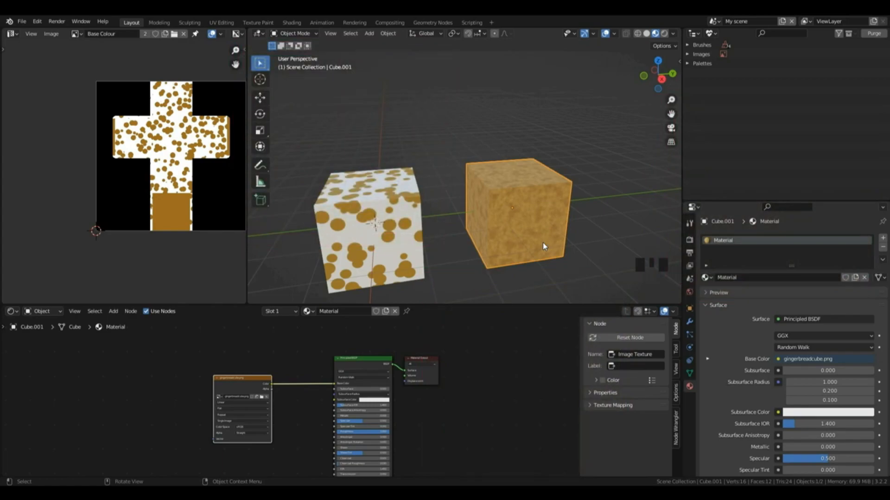
Step: Hide both existing cubes and add a fresh cube mesh at the world origin
scroll(477, 170, up, 4)
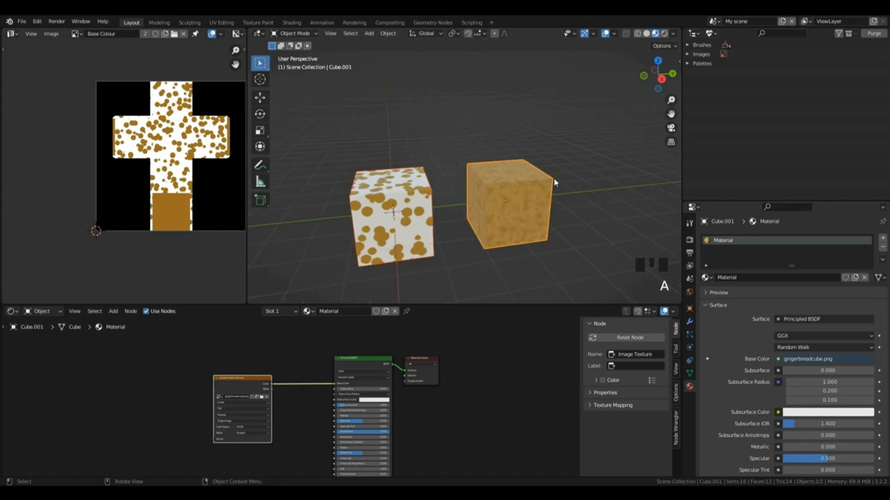
key(h)
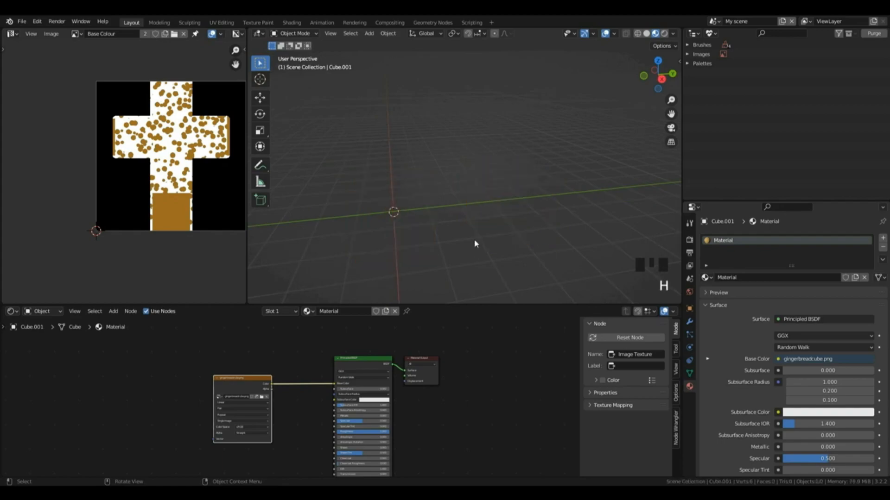
key(shift+a)
mouse_move(474, 236)
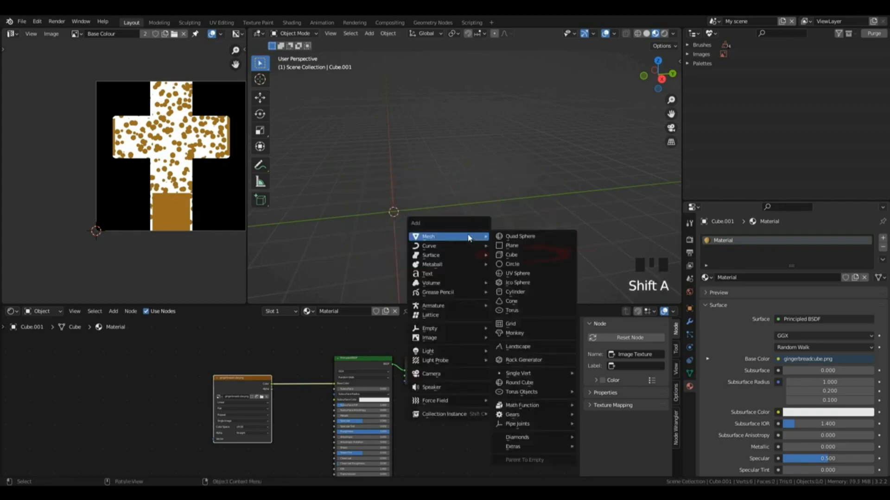
click(506, 255)
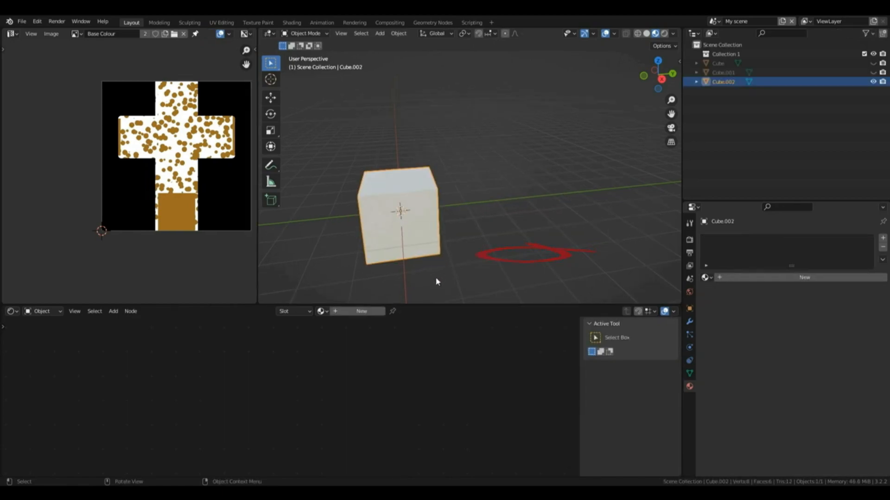
Step: Create a new material for the fresh cube and place an Image Texture node beside its Principled BSDF
click(360, 312)
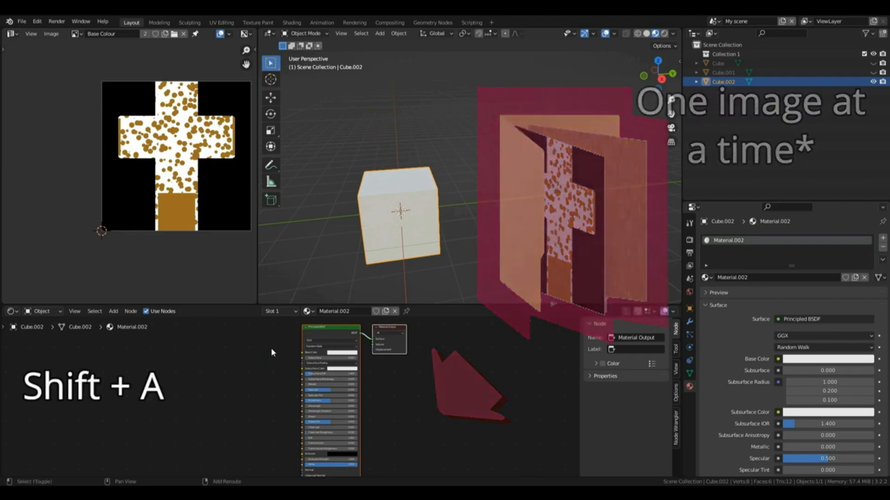
key(shift+a)
mouse_move(260, 390)
click(318, 323)
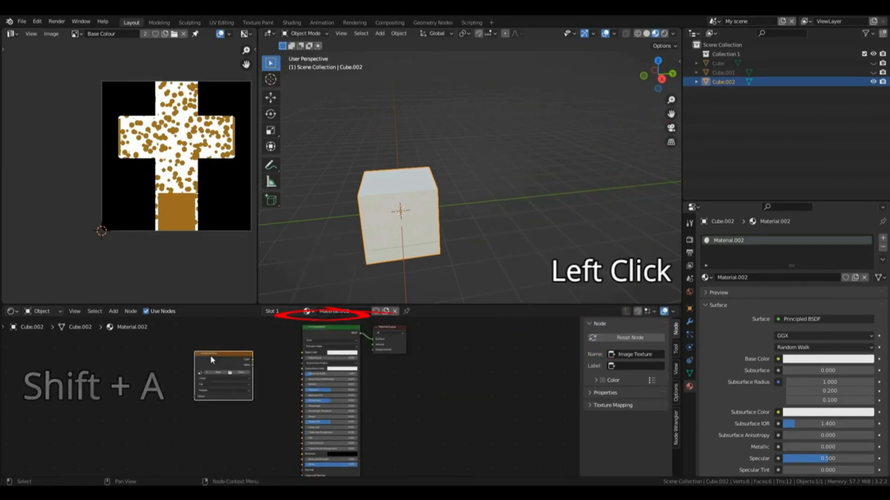
click(220, 364)
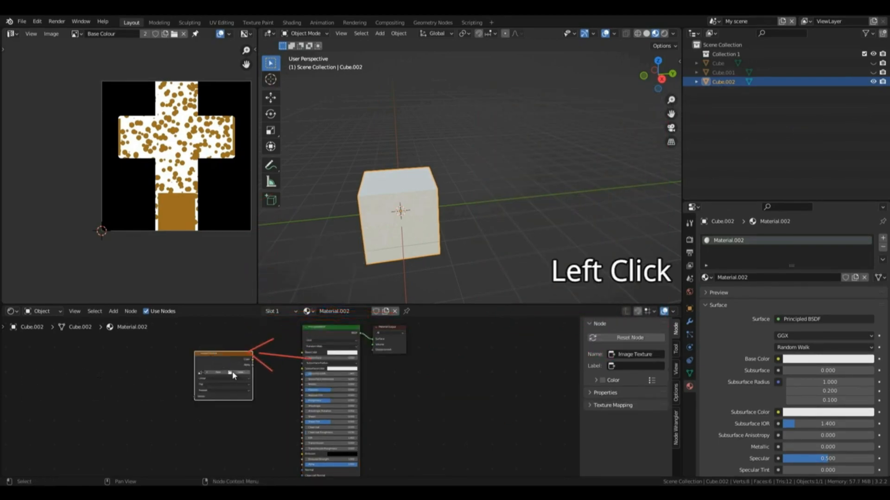
Step: Load WoodBASECOLOUR.png into the Image Texture node and connect its Color to the Principled BSDF Base Color
click(234, 375)
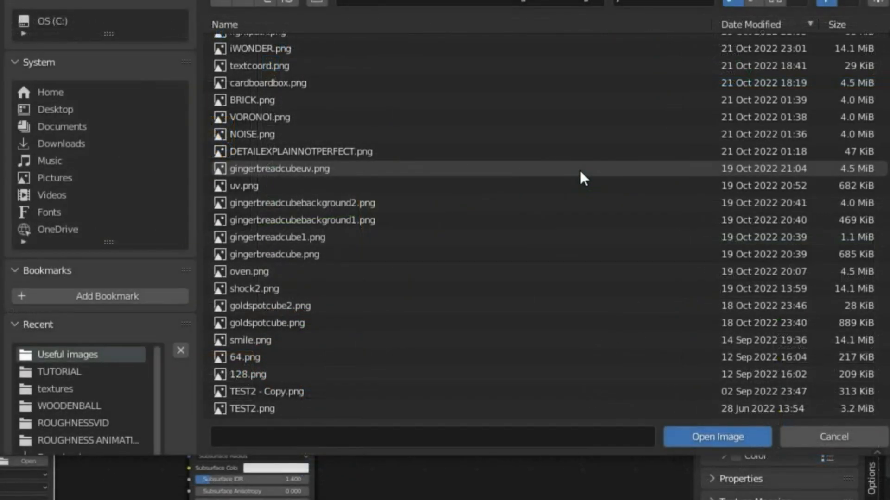
double_click(579, 169)
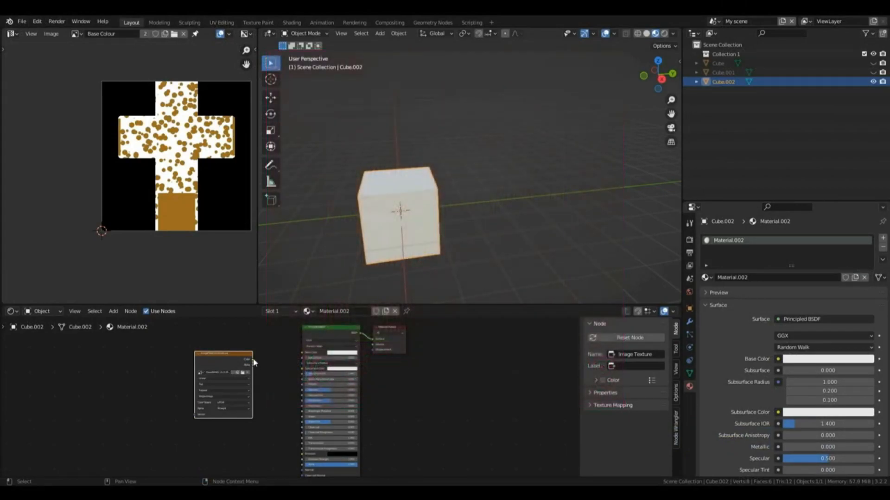
drag(252, 360, 303, 352)
Step: Select all faces of the wooden cube in Edit Mode and display WoodBASECOLOUR.png behind its UV layout
key(Tab)
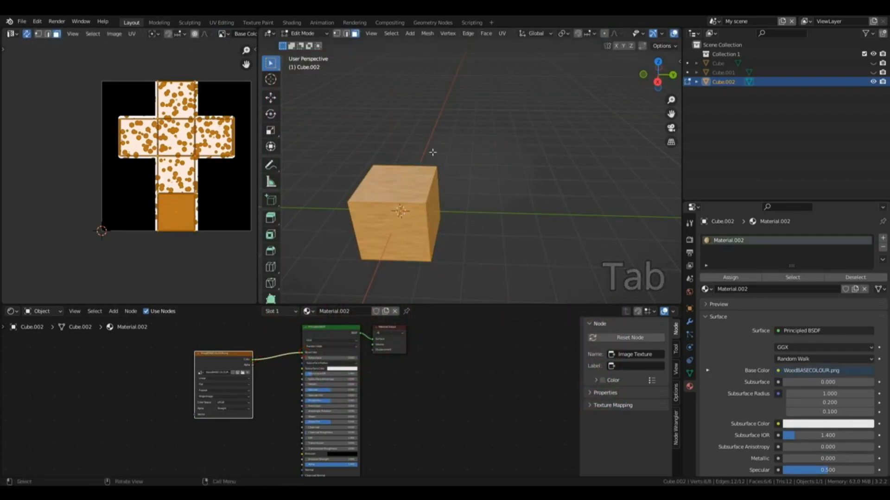
key(a)
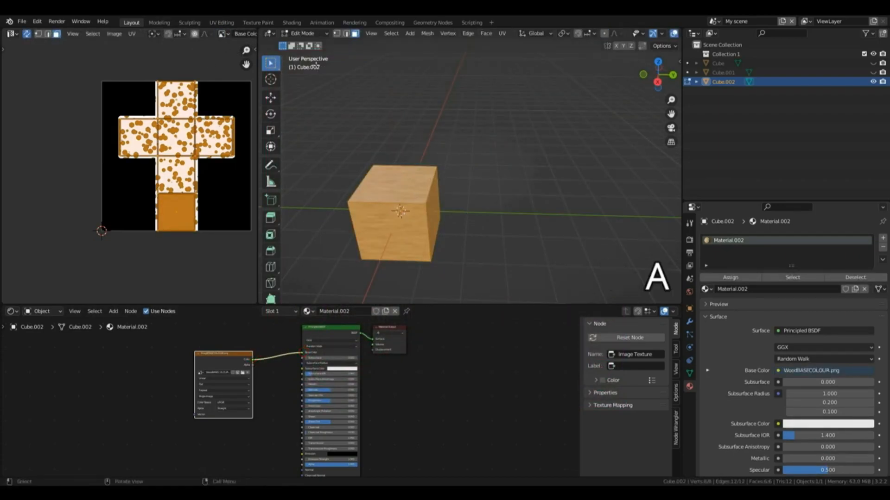
click(224, 34)
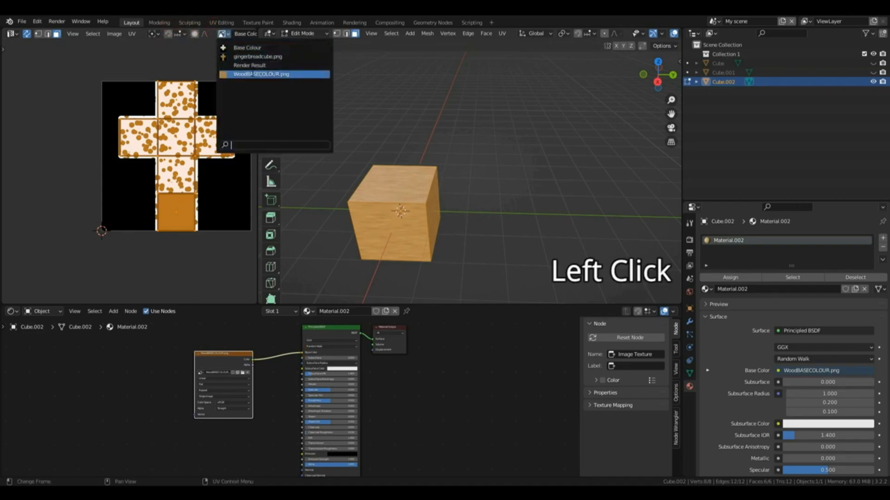
click(252, 74)
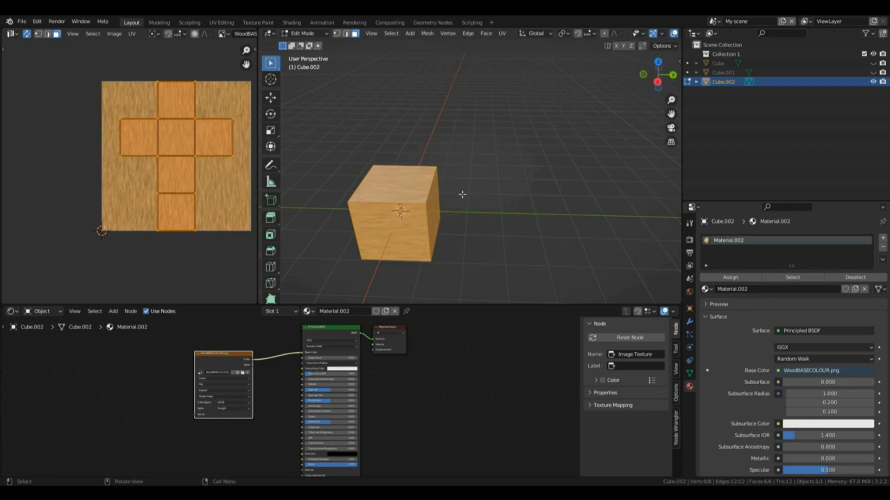
Step: Select all faces of the wooden cube and unwrap them with Cube Projection
key(a)
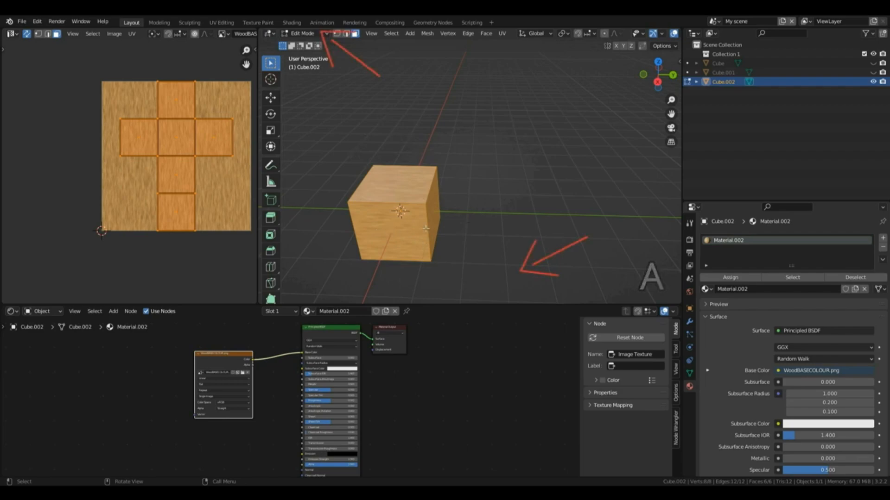
key(u)
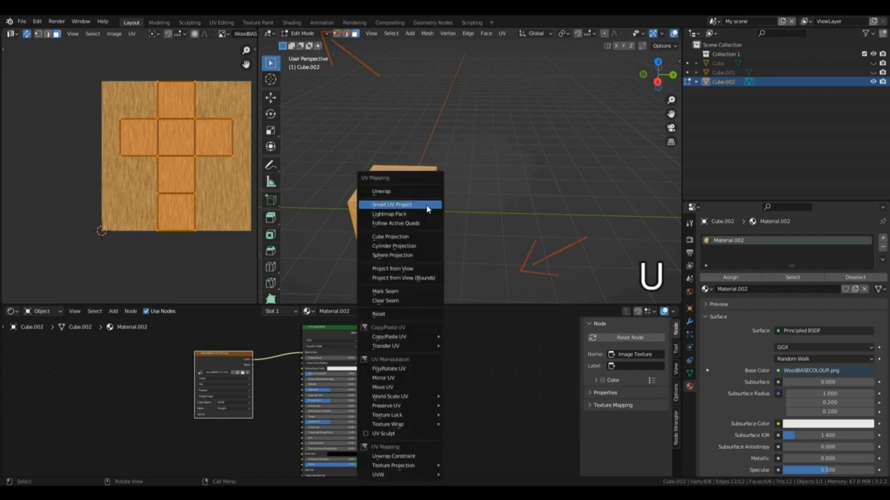
click(407, 238)
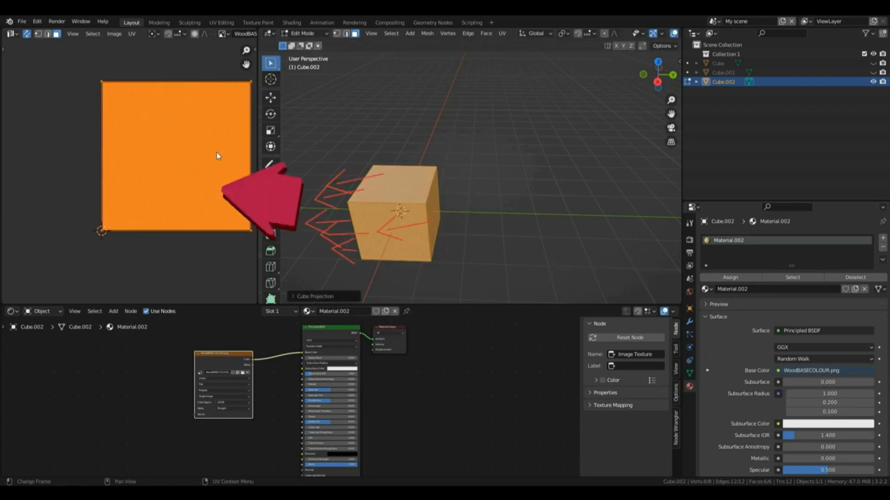
click(456, 183)
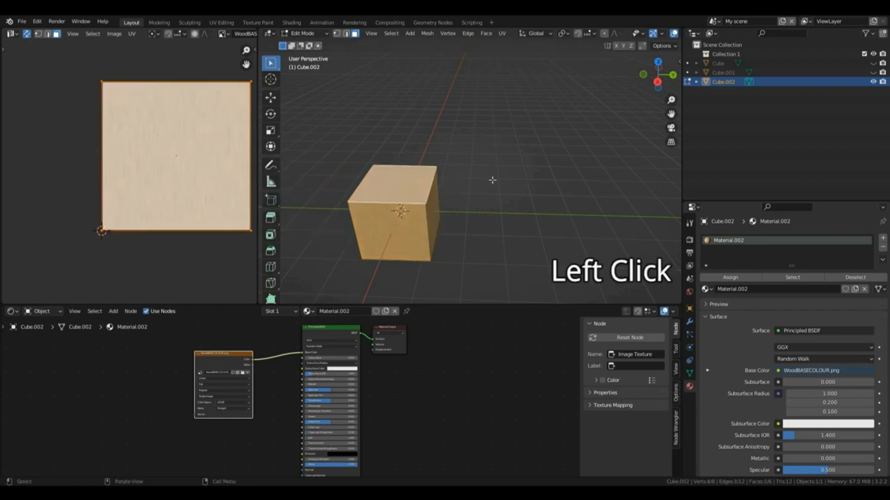
drag(678, 61, 762, 61)
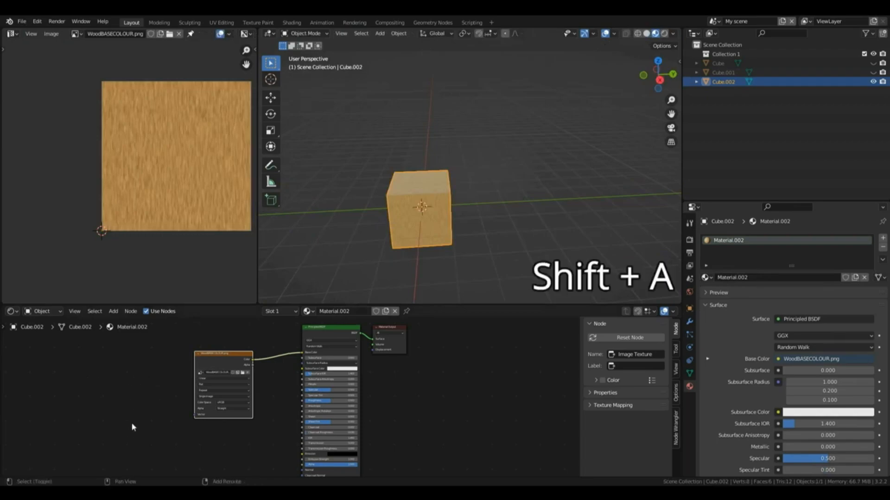
Step: Add a Texture Coordinate node and connect its UV output to the Image Texture node's Vector input
key(shift+a)
click(108, 343)
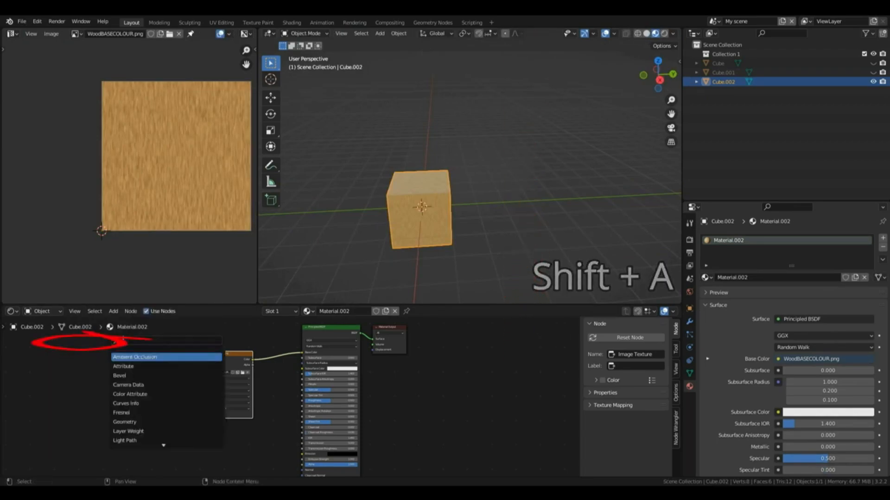
text(texture c)
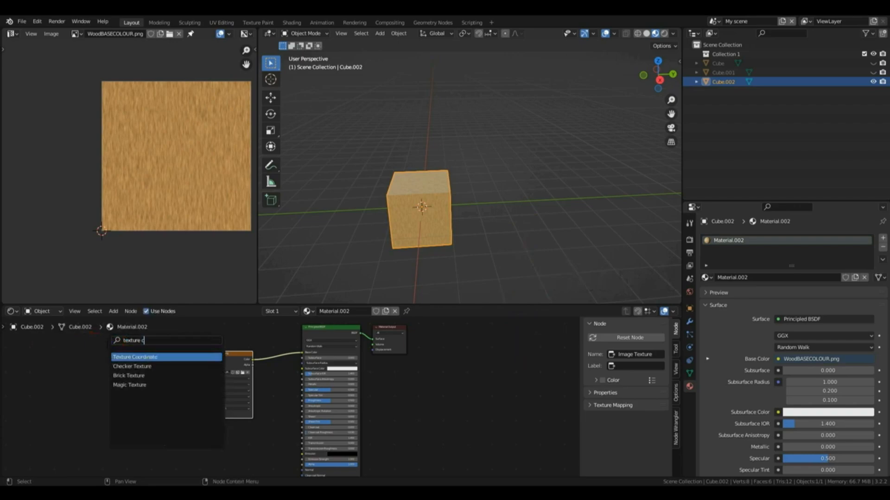
click(130, 357)
click(121, 385)
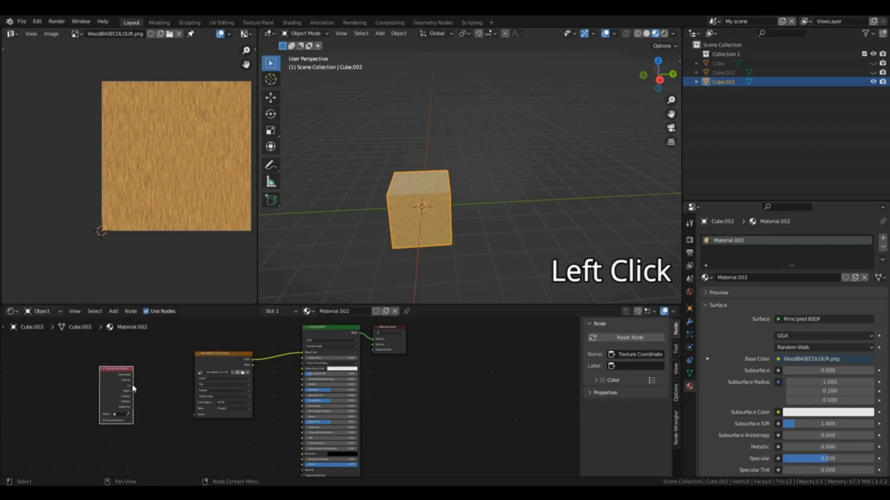
drag(132, 385, 201, 411)
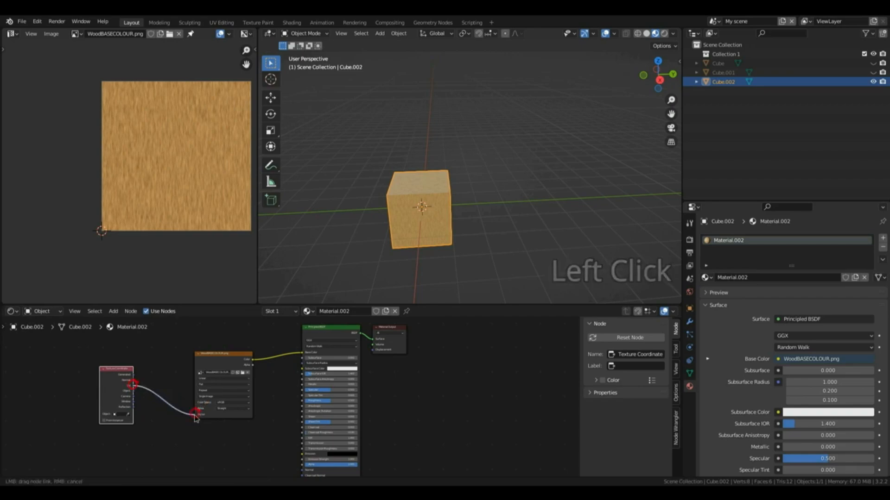
Step: Scale all of the cube's UVs by 0.5 in the UV editor and return to Object Mode
drag(658, 75, 630, 81)
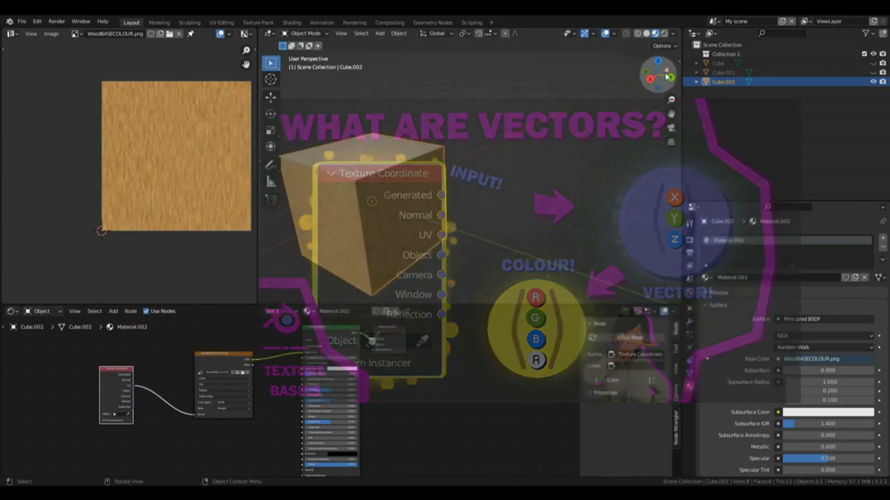
mouse_move(658, 75)
mouse_down()
mouse_move(685, 85)
mouse_move(690, 58)
mouse_move(672, 74)
mouse_up()
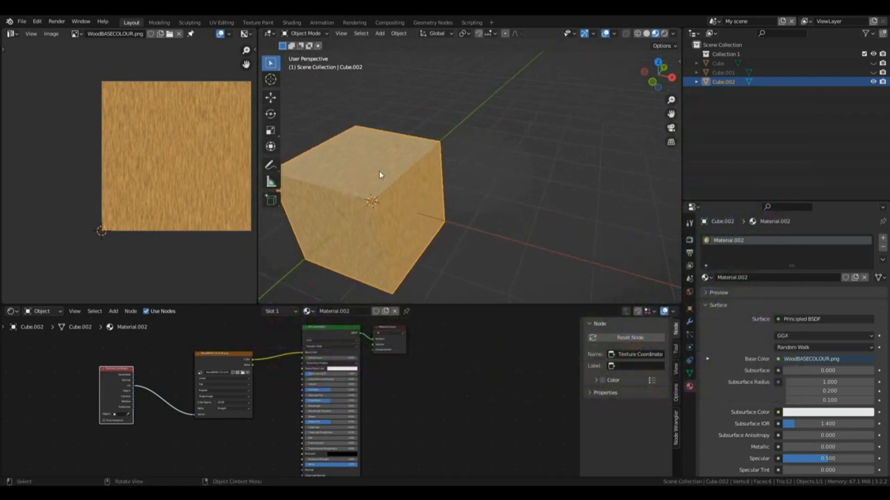
key(Tab)
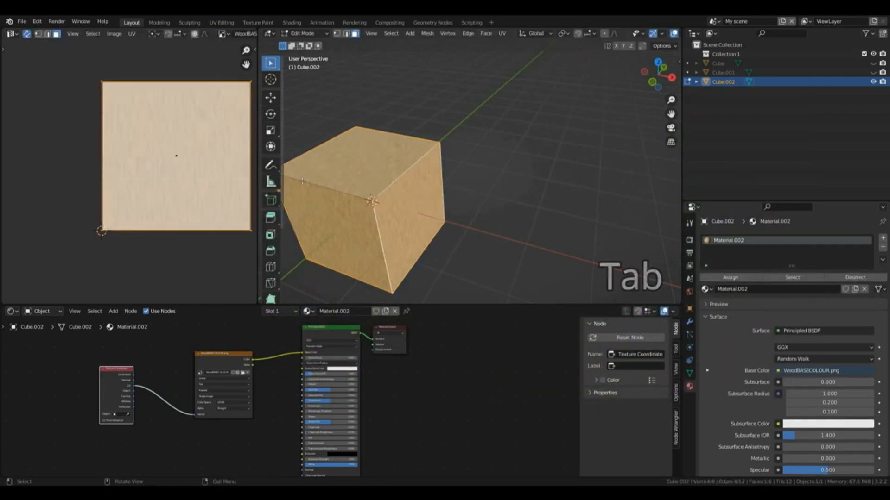
key(a)
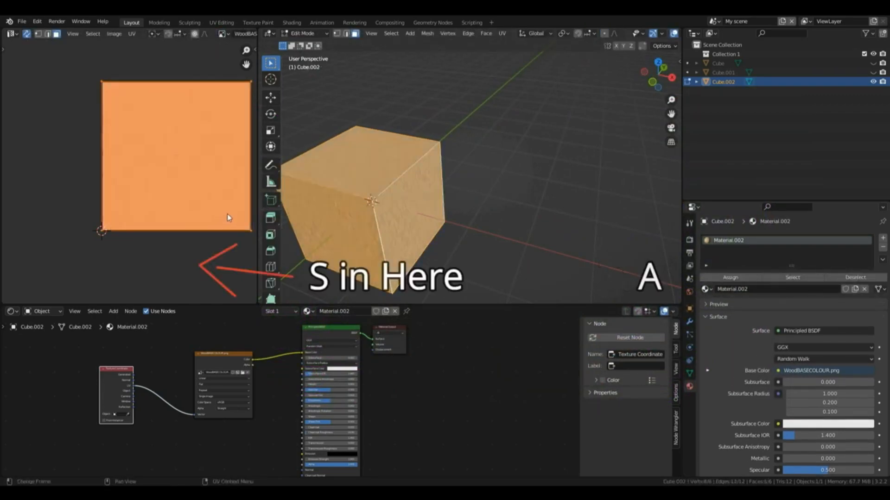
key(s)
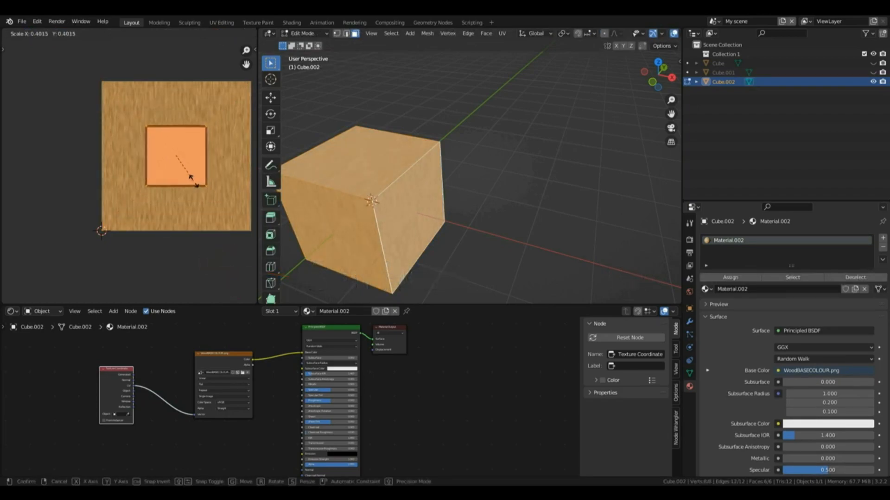
key(Escape)
text(s)
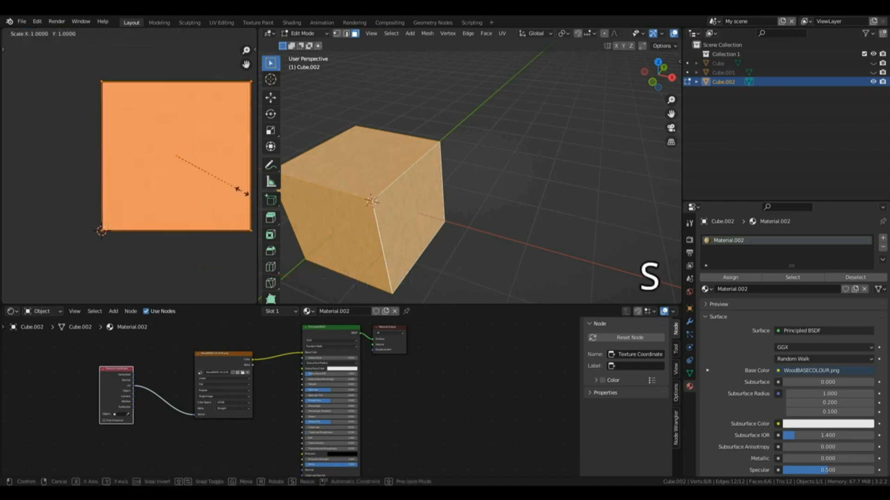
text(.5)
key(Return)
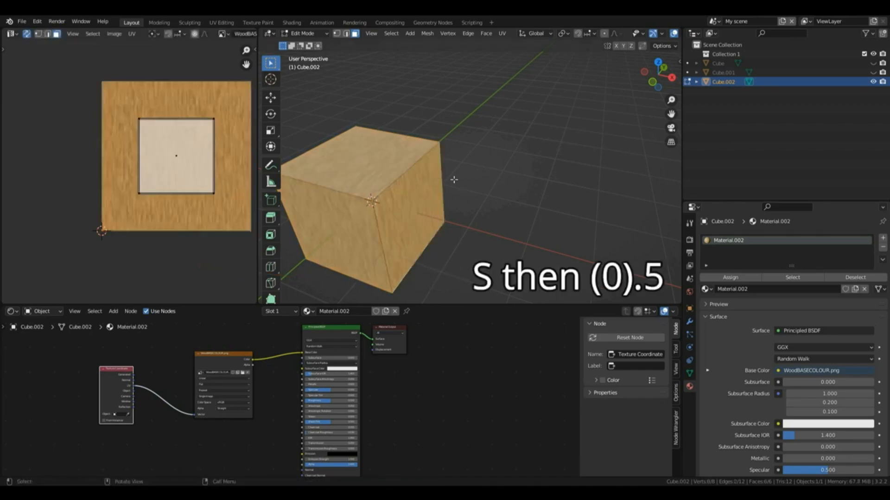
key(Tab)
click(454, 140)
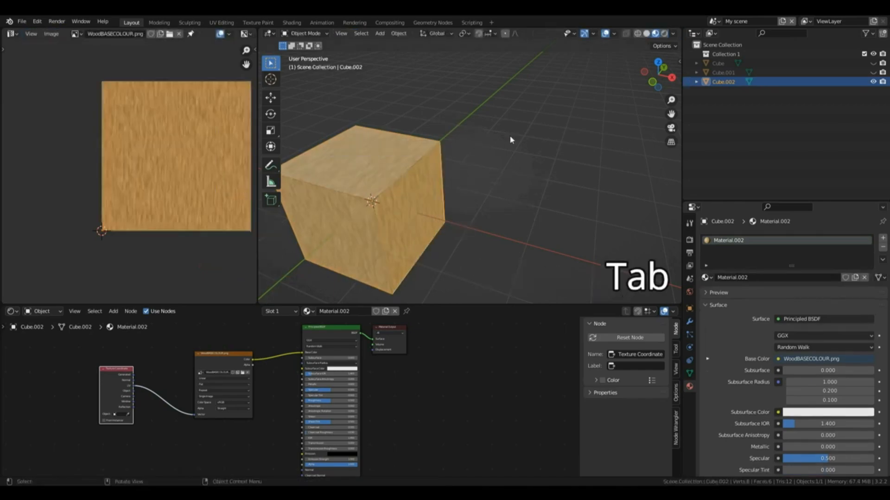
Step: Select all faces of the cube in Edit Mode and scale their UVs by 2
mouse_move(653, 77)
mouse_down()
mouse_move(759, 75)
mouse_move(653, 77)
mouse_up()
key(Tab)
key(a)
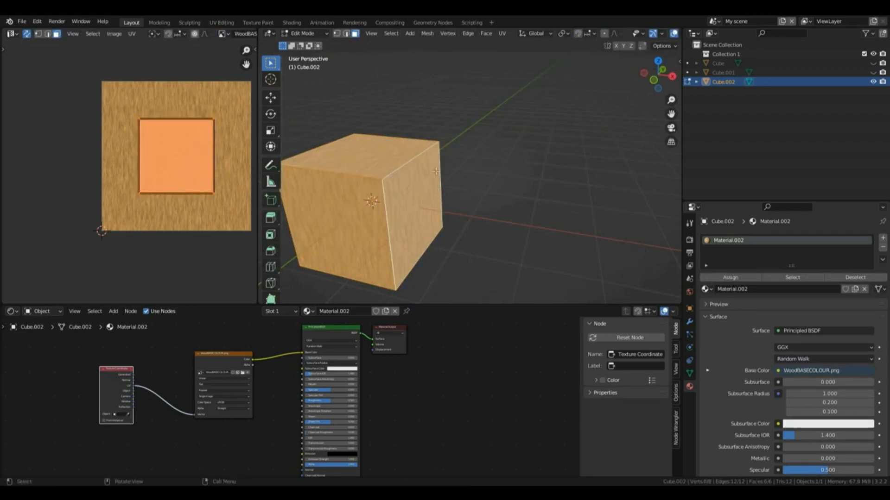
key(s)
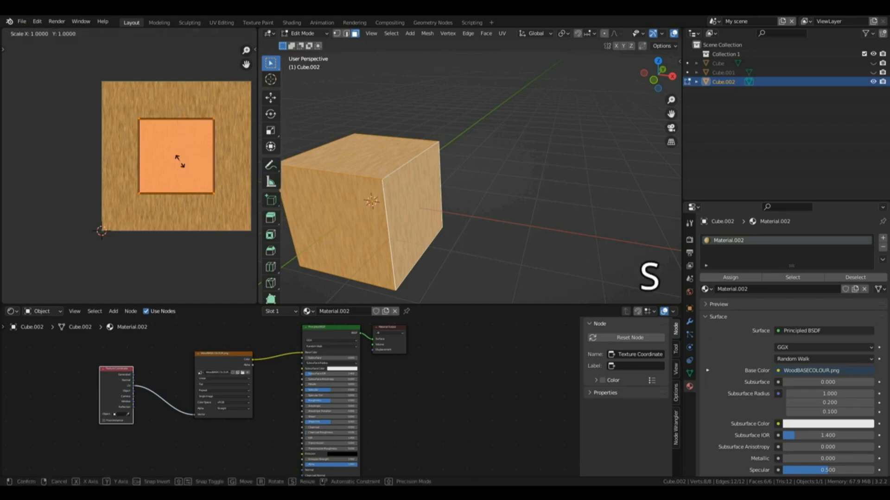
key(2)
click(180, 164)
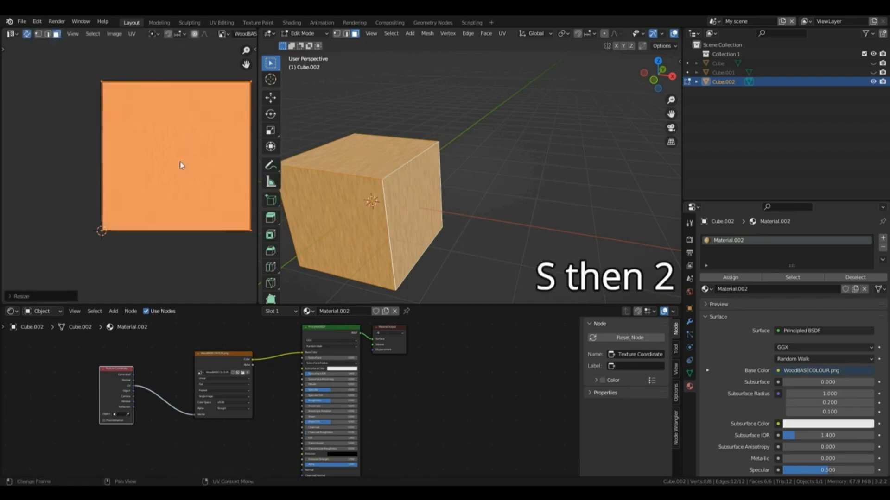
Step: Try enlarging the cube's UVs freely beyond the wood image's bounds, and undo that scaling
scroll(218, 167, down, 3)
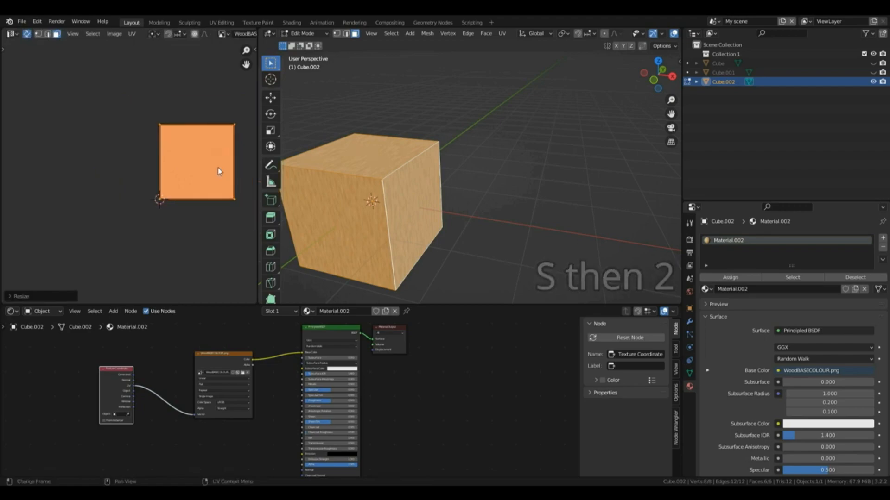
key(s)
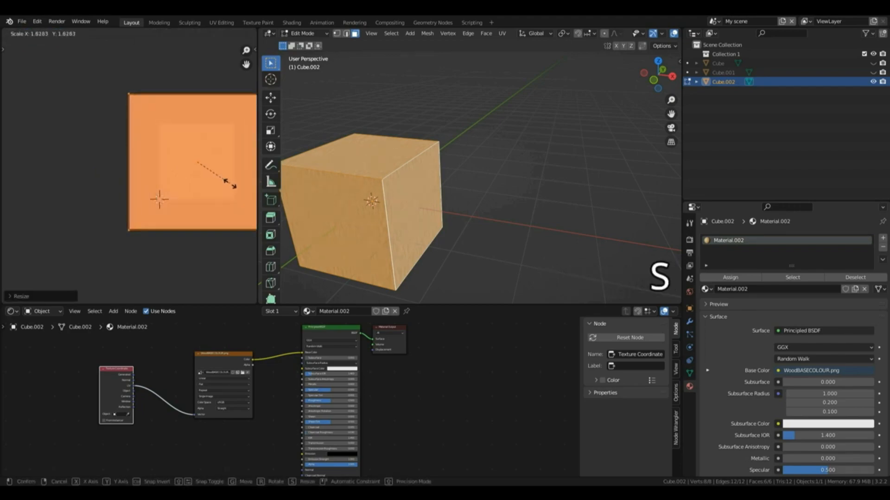
click(233, 184)
mouse_move(662, 74)
mouse_down()
mouse_move(770, 76)
mouse_move(589, 104)
mouse_move(570, 88)
mouse_move(637, 96)
mouse_move(673, 74)
mouse_up()
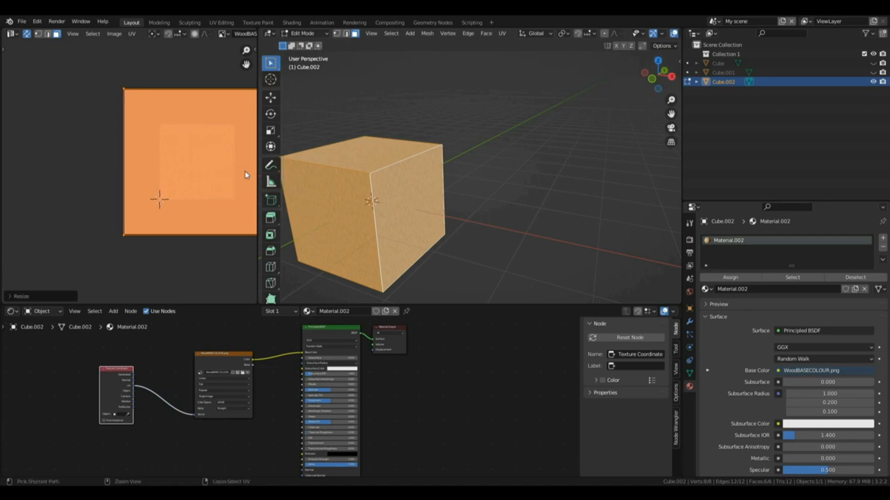
key(ctrl+z)
key(ctrl+z)
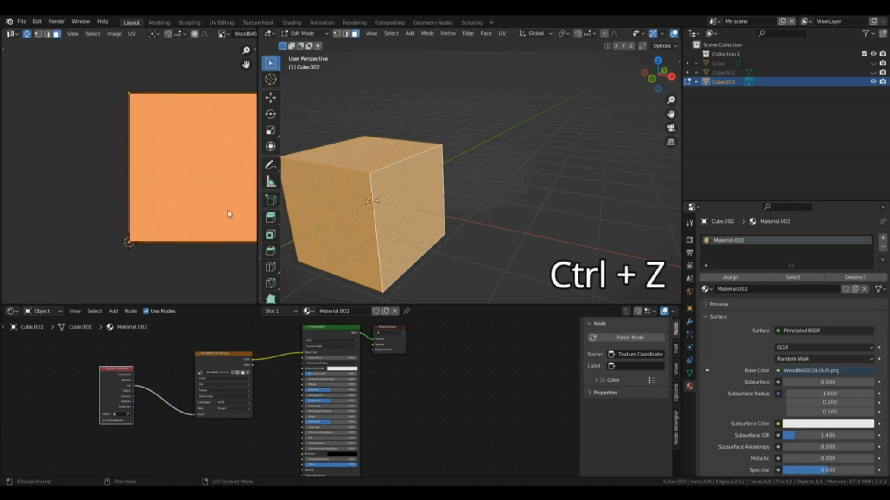
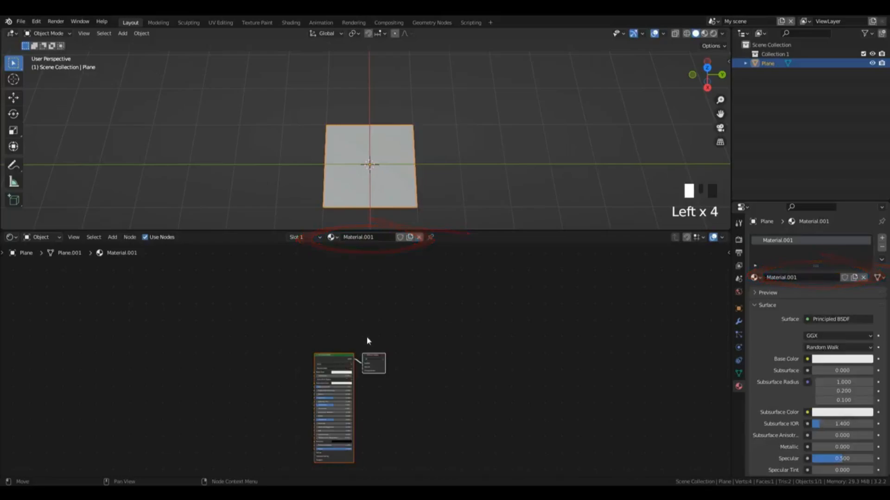
Step: Add a Noise Texture node to the plane's material and connect its Fac output to the Principled BSDF's Base Color
scroll(366, 338, up, 6)
scroll(355, 340, up, 2)
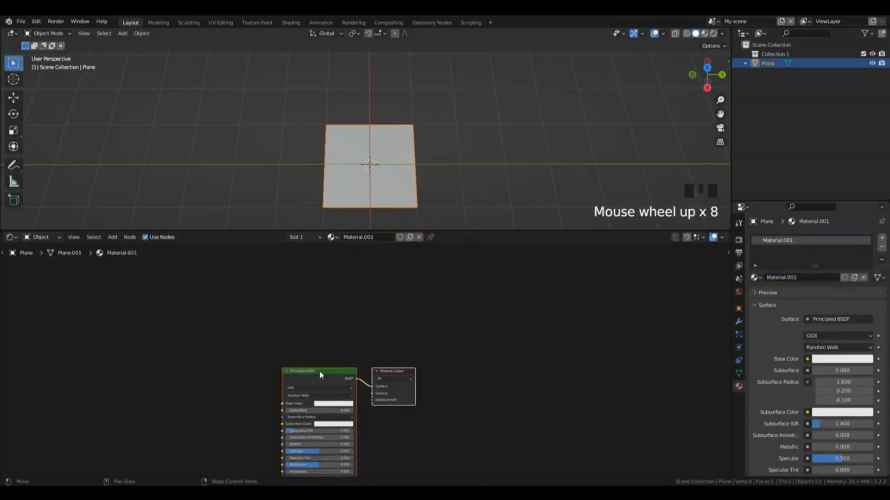
drag(329, 374, 416, 283)
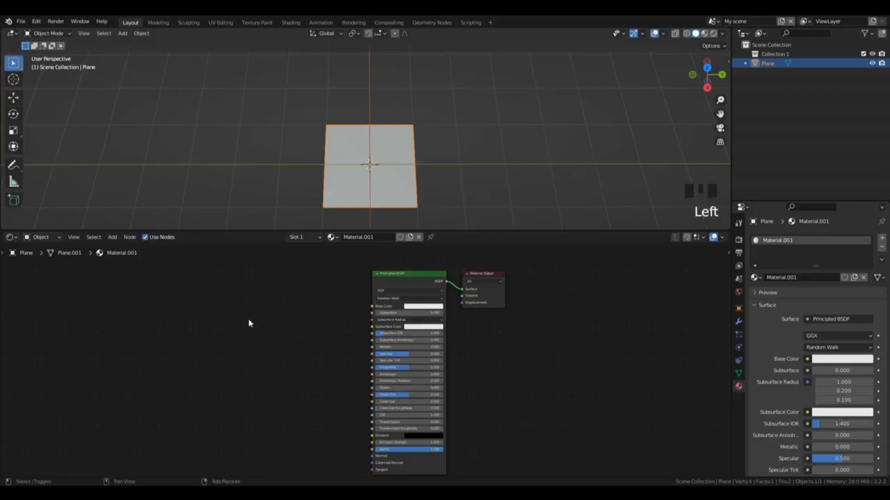
key(shift+a)
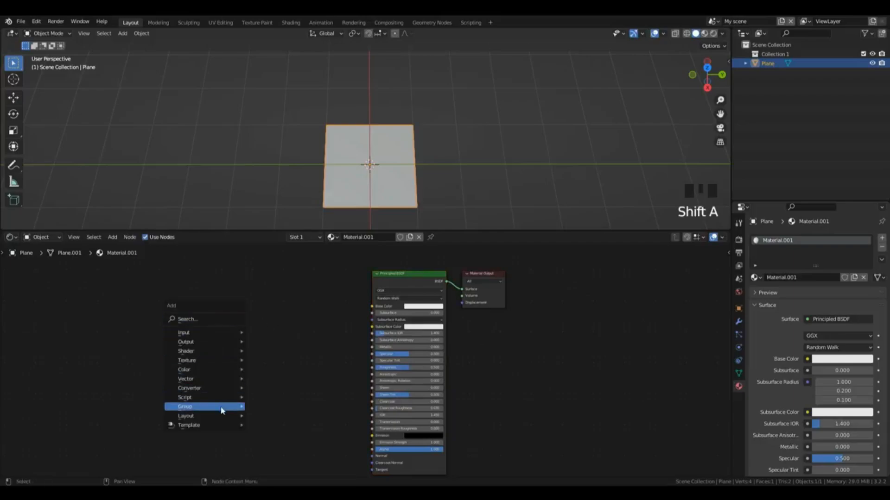
mouse_move(239, 361)
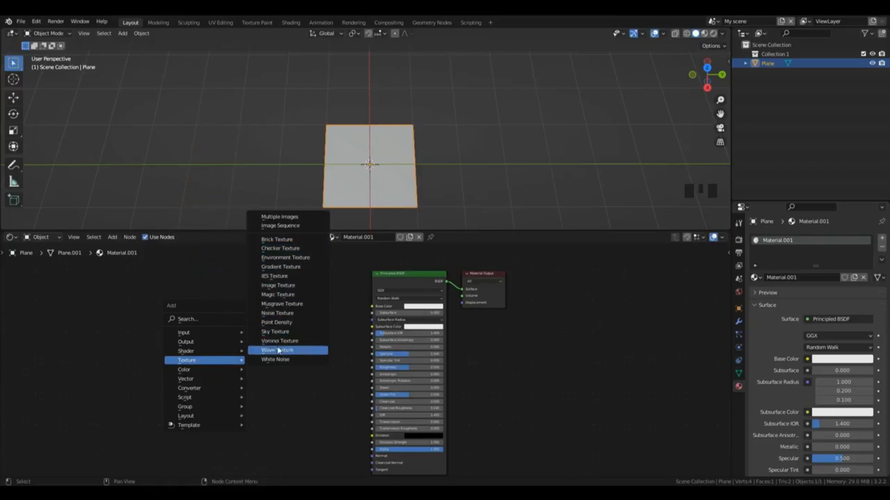
click(277, 313)
scroll(269, 328, up, 9)
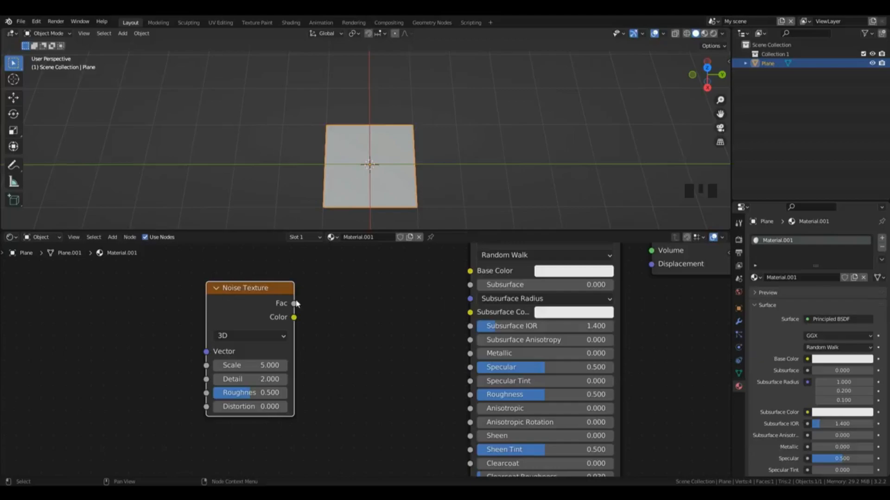
mouse_move(294, 304)
mouse_down()
mouse_move(471, 254)
mouse_move(470, 271)
mouse_up()
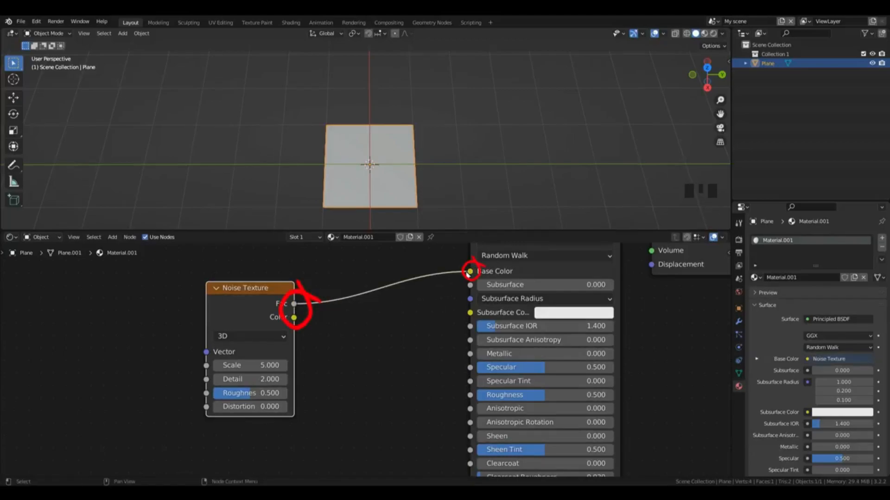
Step: Switch the viewport to Material Preview, try the noise's Color output on Base Color, and reconnect the Fac output
click(704, 33)
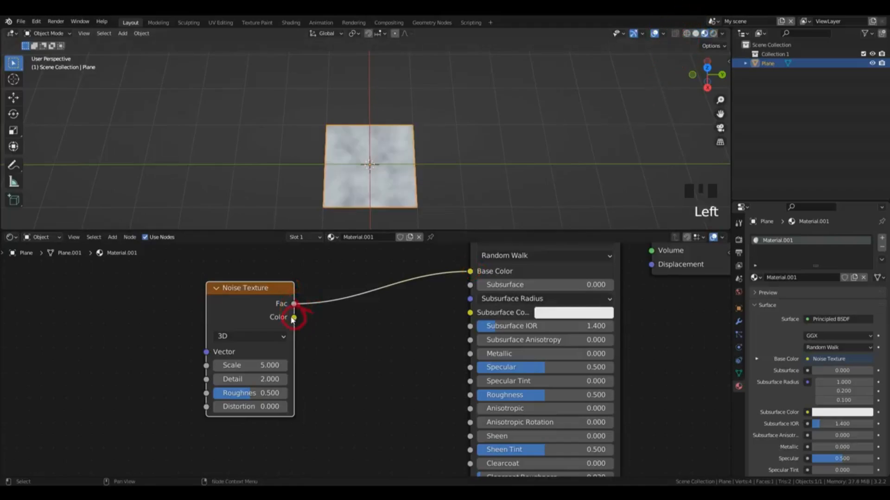
drag(293, 318, 472, 271)
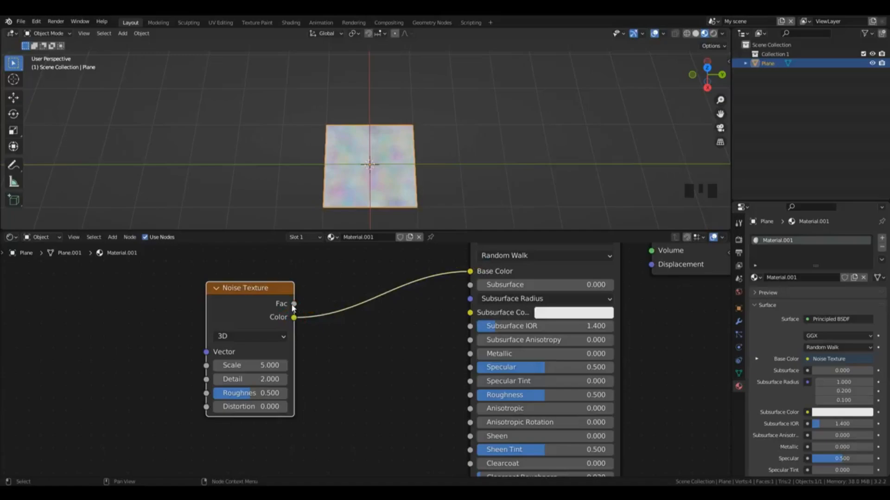
drag(294, 305, 471, 272)
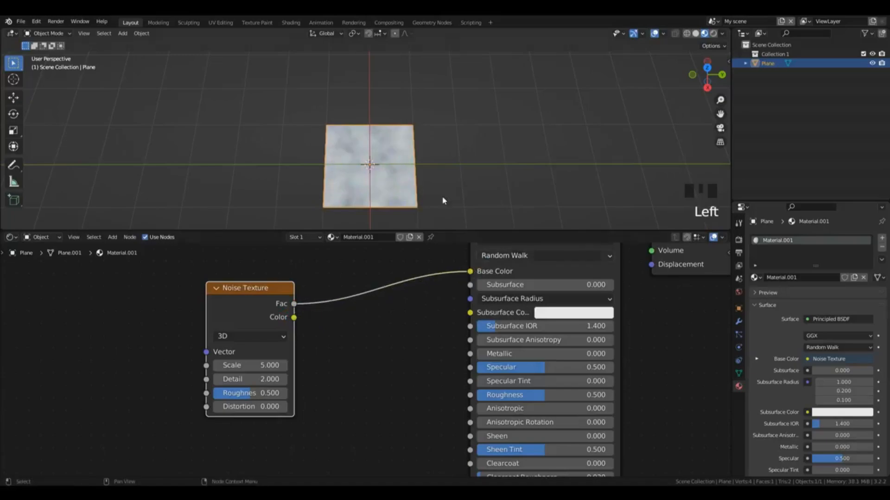
Step: Try a Noise Texture Scale of about 18.1, restore it to 5, and set Detail to 1
scroll(446, 186, up, 5)
scroll(447, 187, down, 3)
middle_drag(447, 187, 444, 204)
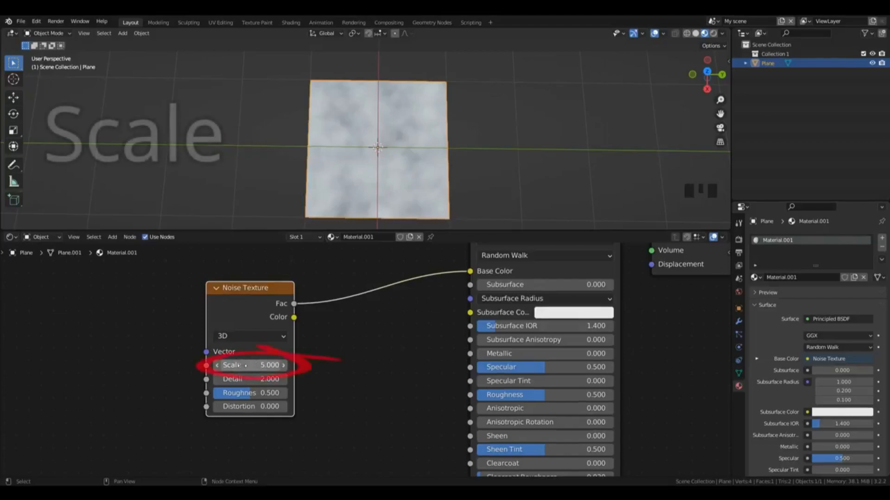
drag(250, 366, 312, 366)
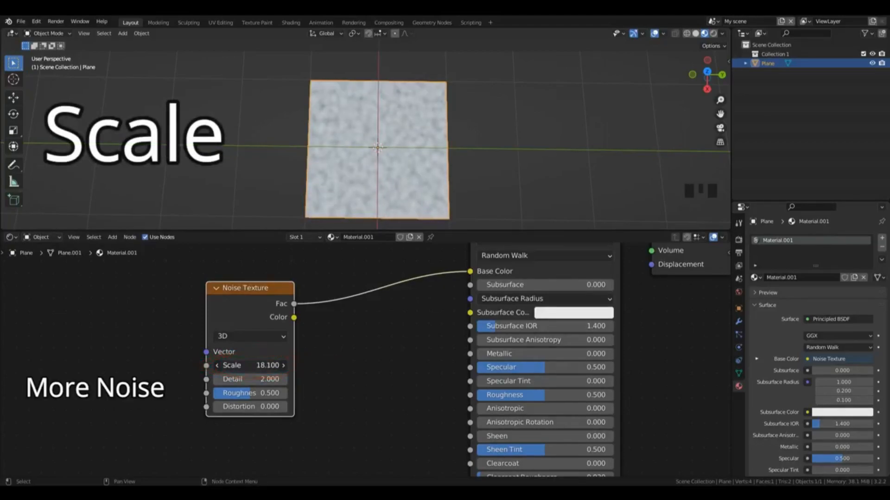
click(243, 366)
click(252, 358)
drag(254, 365, 194, 365)
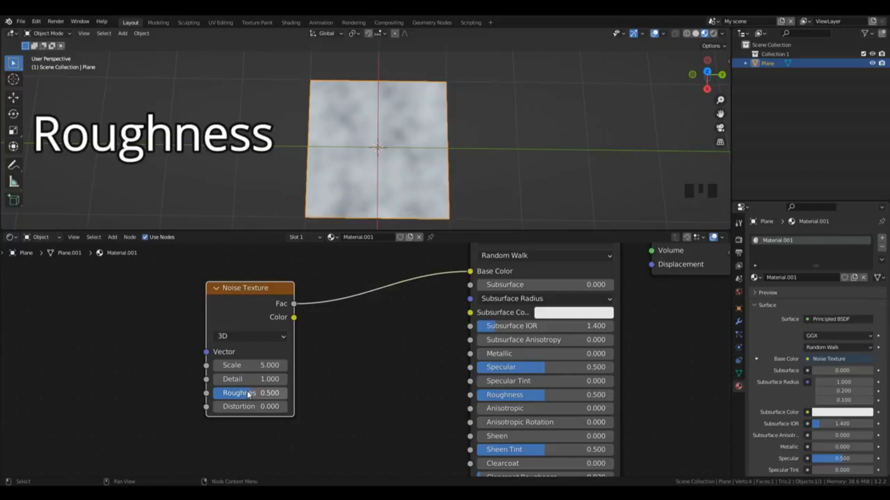
Step: Try the Noise Texture's Roughness at 0 and set it to 1
mouse_move(254, 399)
mouse_down()
mouse_move(217, 399)
mouse_move(243, 394)
mouse_up()
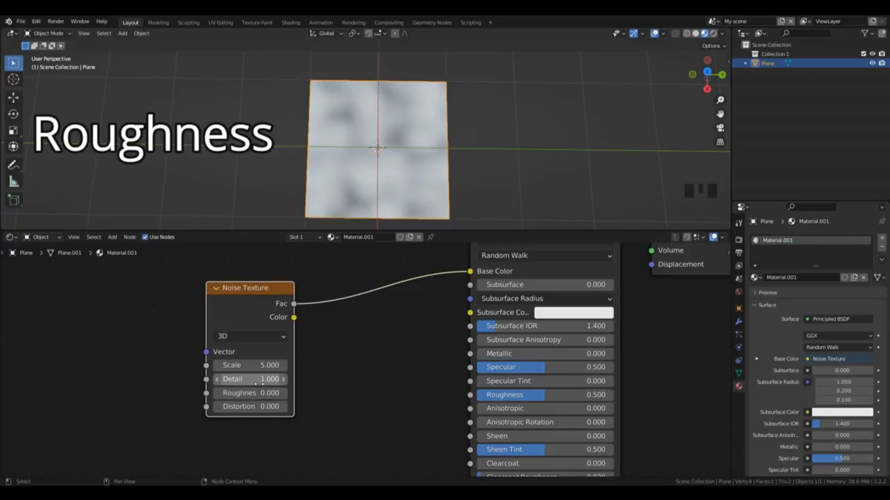
click(242, 394)
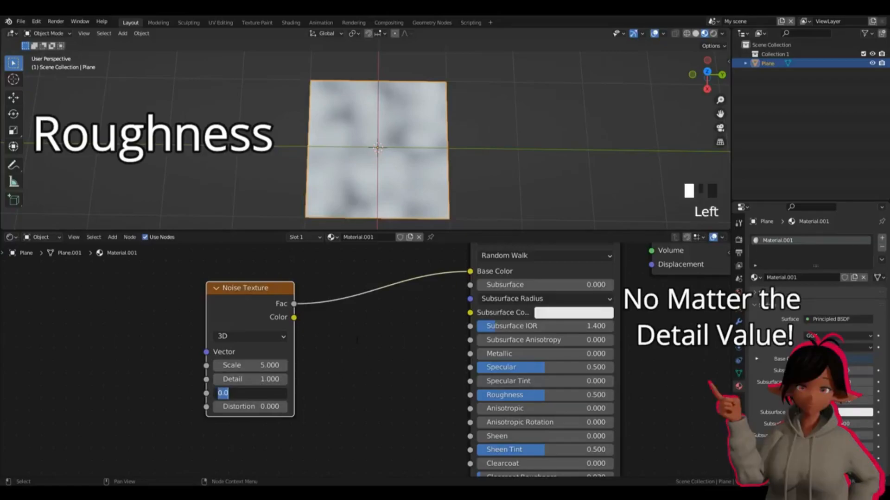
text(1)
key(Return)
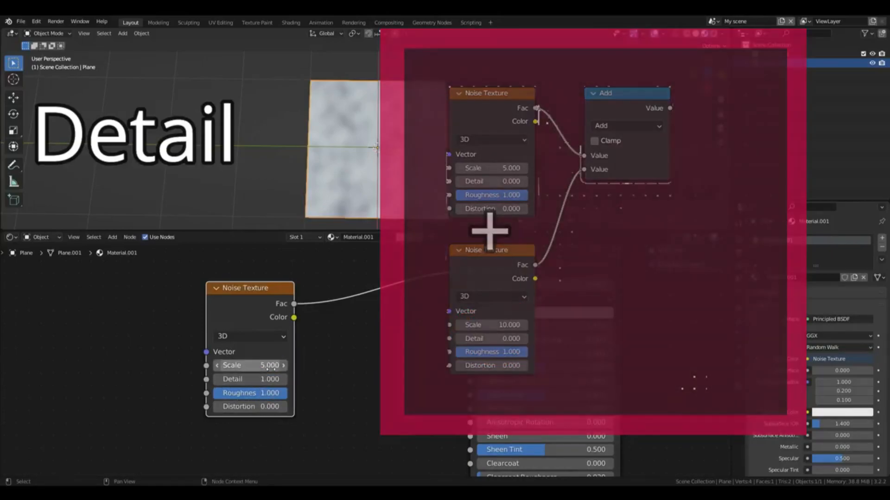
Step: Vary the Noise Texture's Detail between 9.8 and 4.4, and set it to 2
double_click(251, 379)
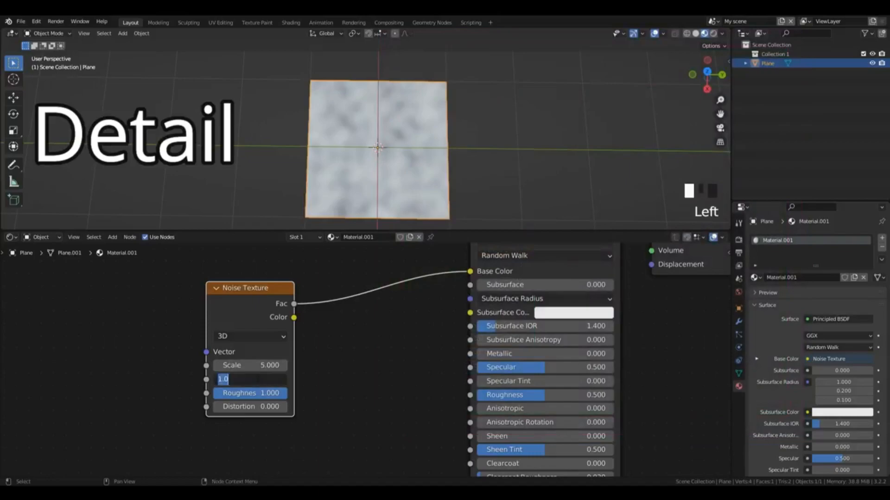
key(Return)
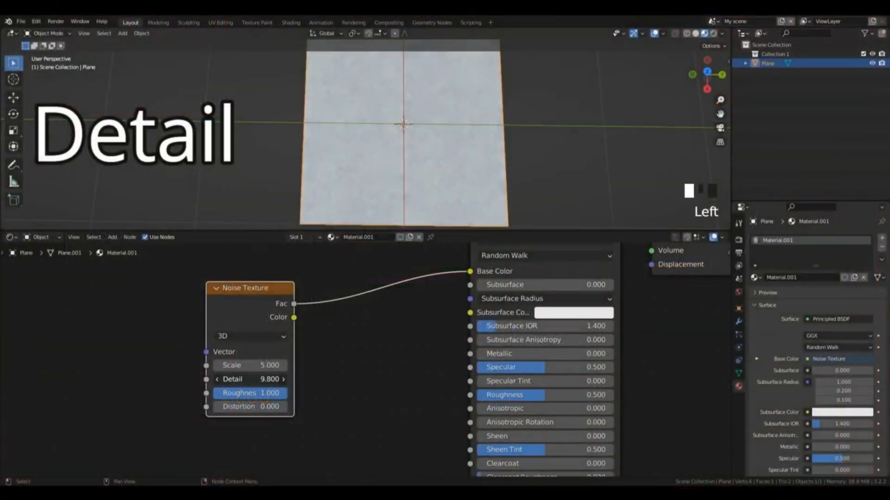
drag(250, 380, 228, 380)
click(250, 379)
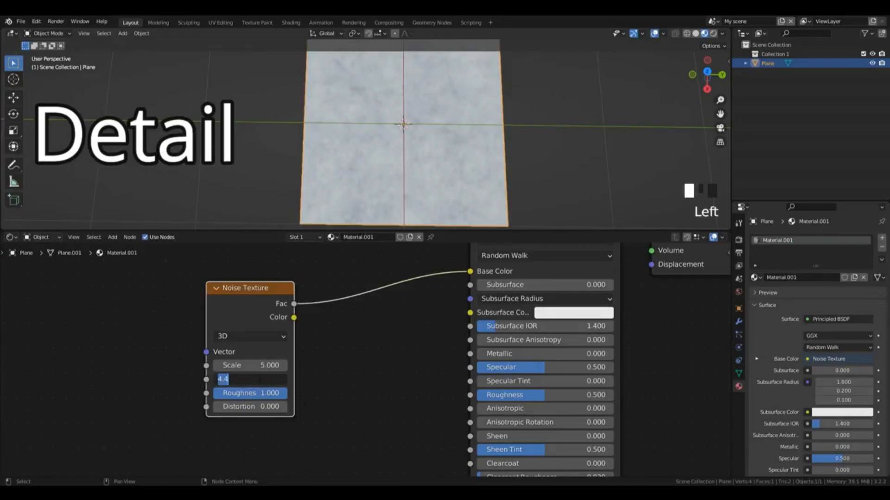
key(Return)
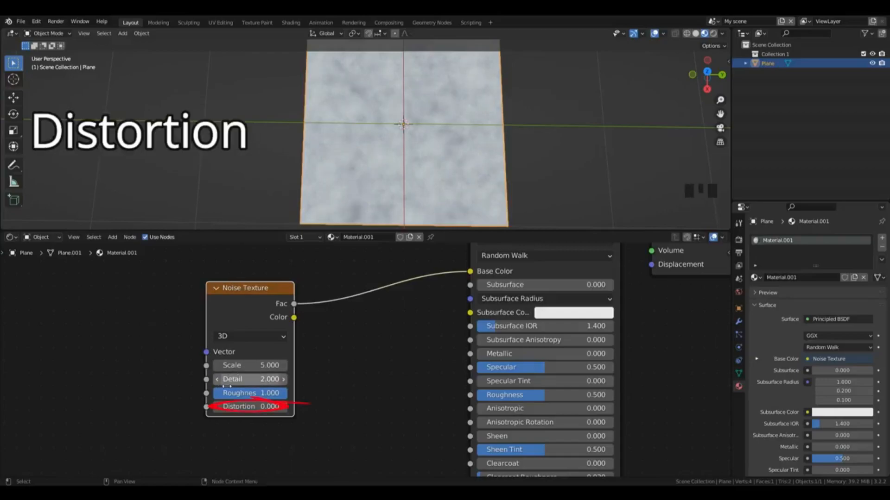
Step: Try distorting the noise pattern with the Distortion value, and reset it to 0
drag(232, 408, 23, 409)
click(253, 408)
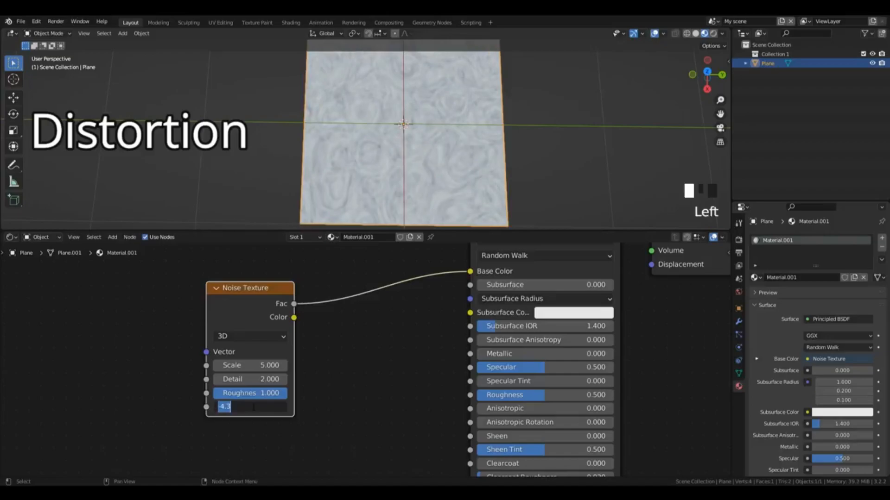
key(Return)
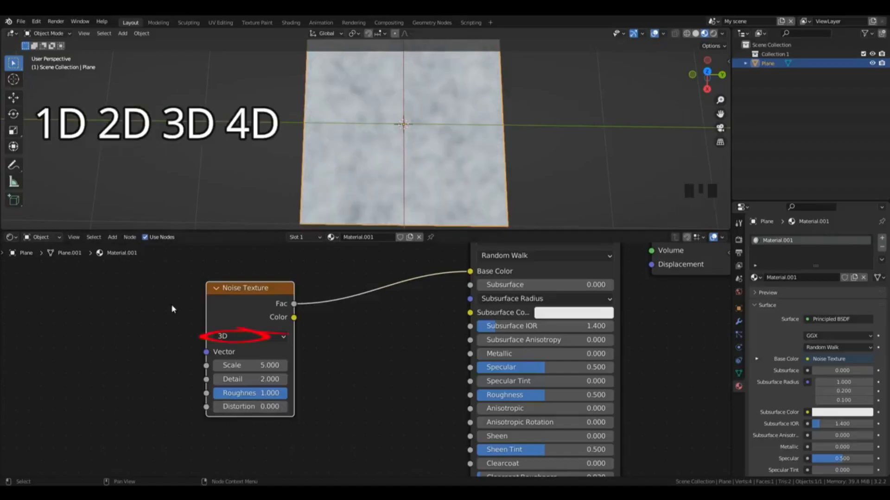
Step: Set the Noise Texture node's dimensions to 1D
click(239, 337)
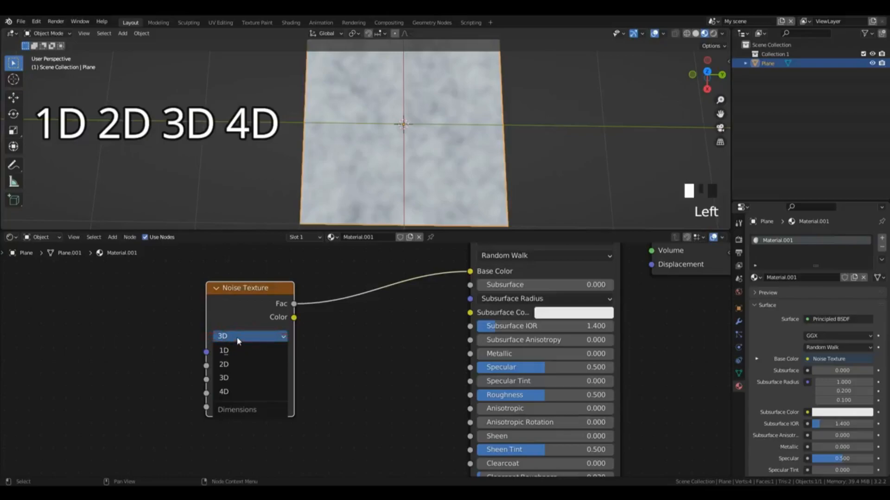
click(236, 338)
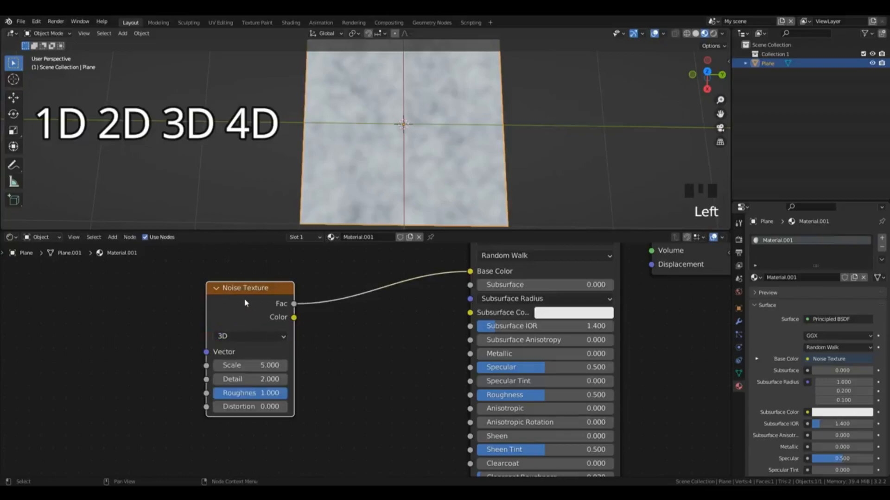
click(248, 337)
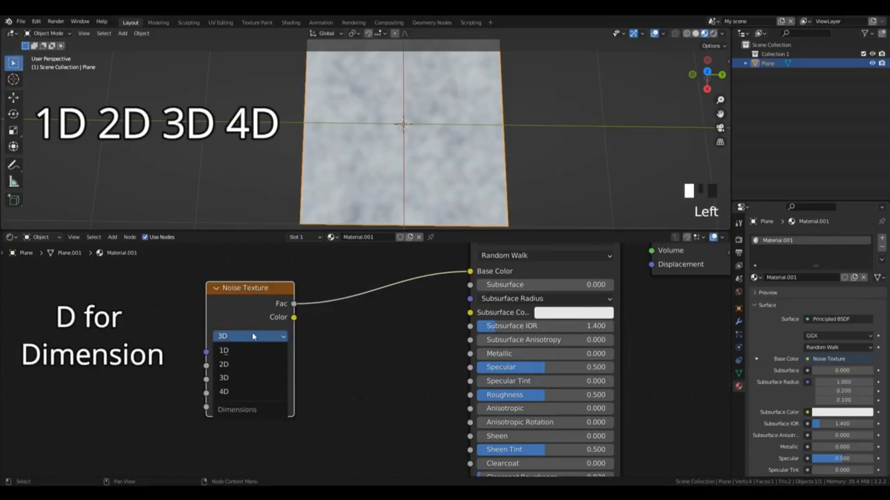
click(254, 352)
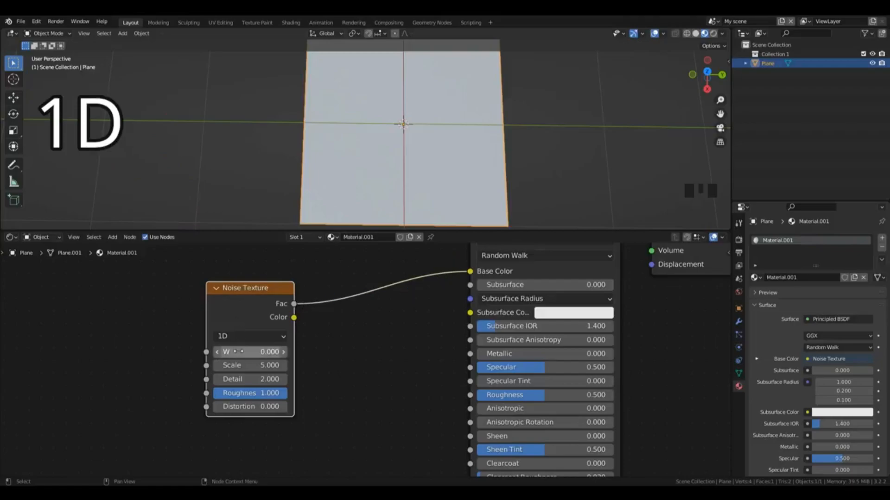
Step: Raise the 1D noise's W value to 17.2 and connect its Color output to Base Color
drag(239, 351, 470, 276)
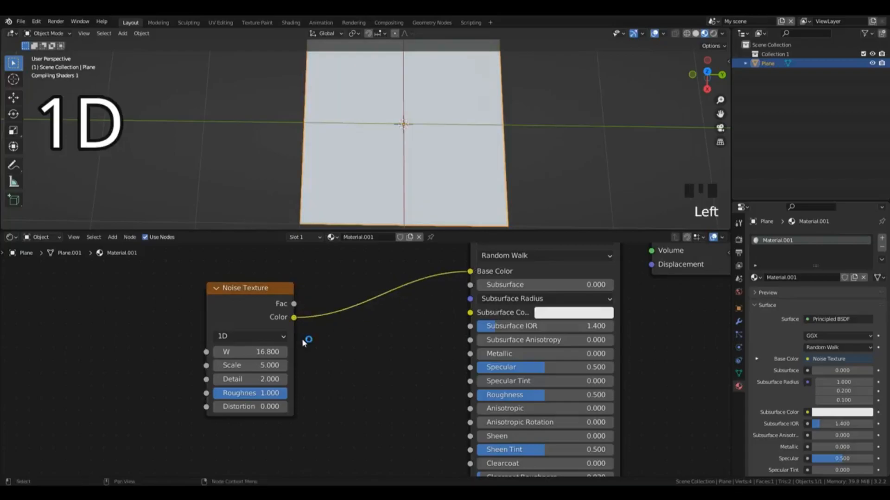
key(ctrl+z)
click(284, 352)
click(284, 352)
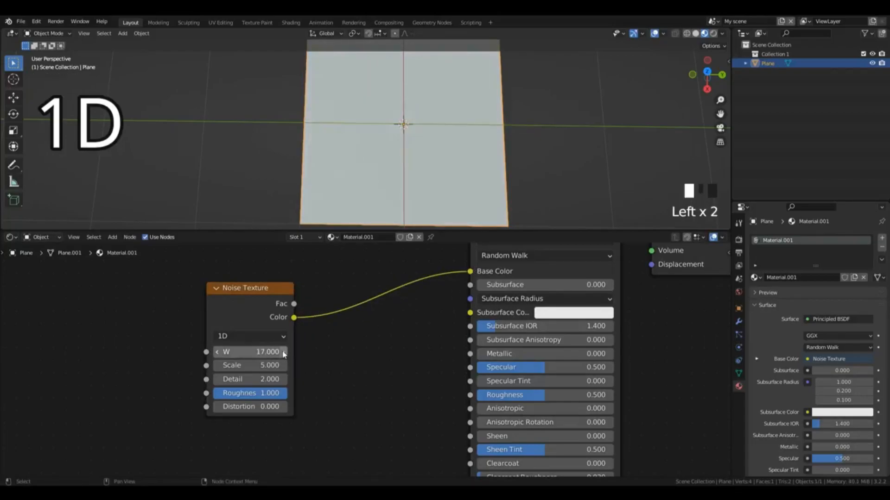
click(284, 352)
key(ctrl+z)
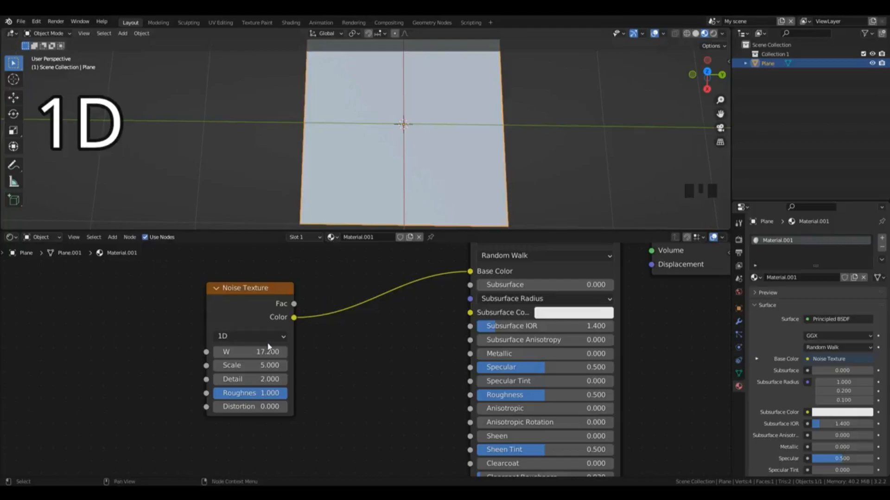
Step: Set the Noise Texture to 2D and place a Texture Coordinate node in front of it
drag(247, 307, 268, 325)
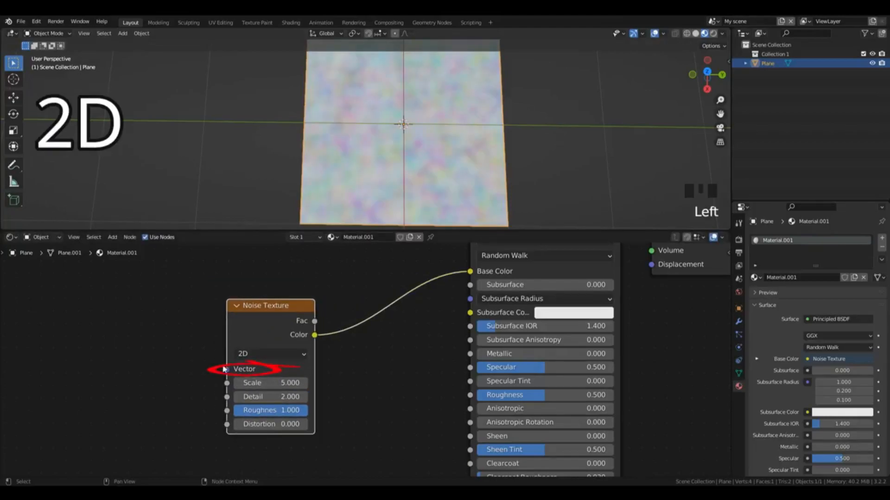
scroll(227, 372, down, 2)
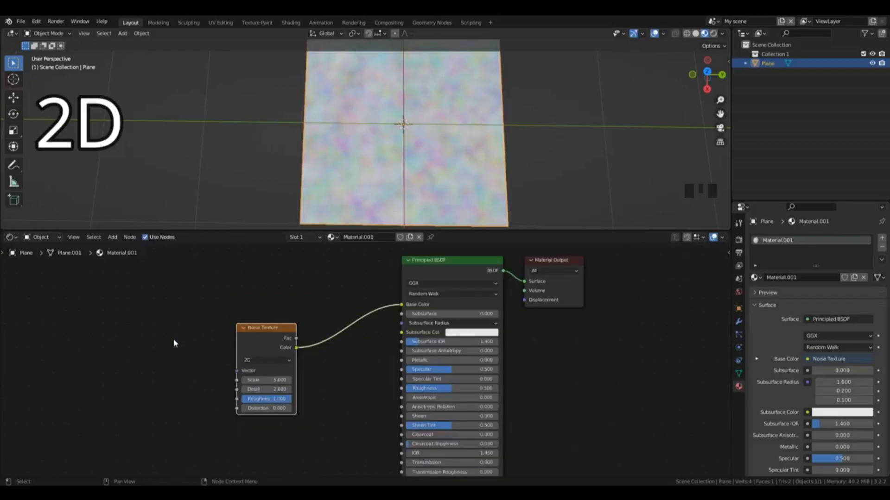
key(shift+a)
click(157, 299)
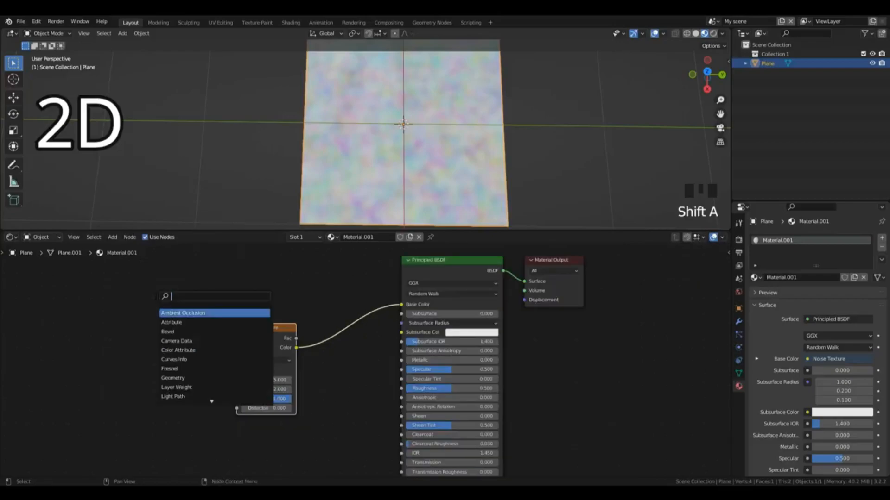
text(tex c)
key(Return)
click(119, 332)
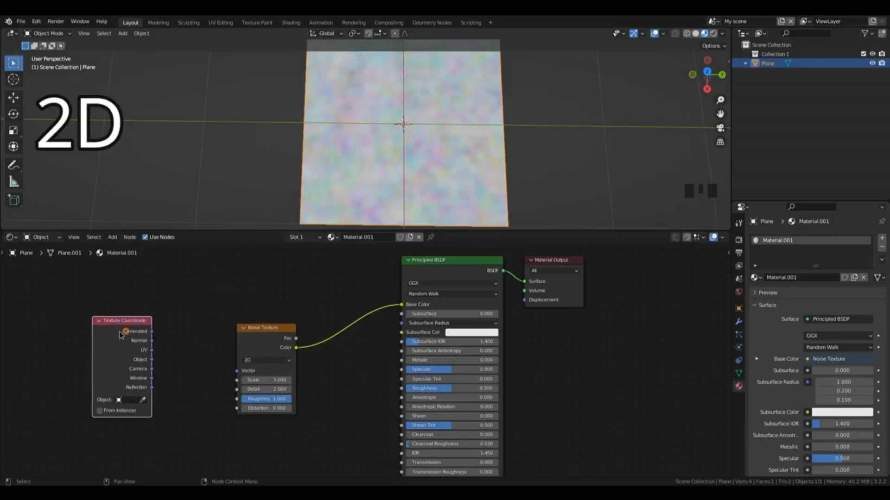
Step: Add a Mapping node and connect the Texture Coordinate's UV output to its Vector input
key(shift+a)
click(207, 330)
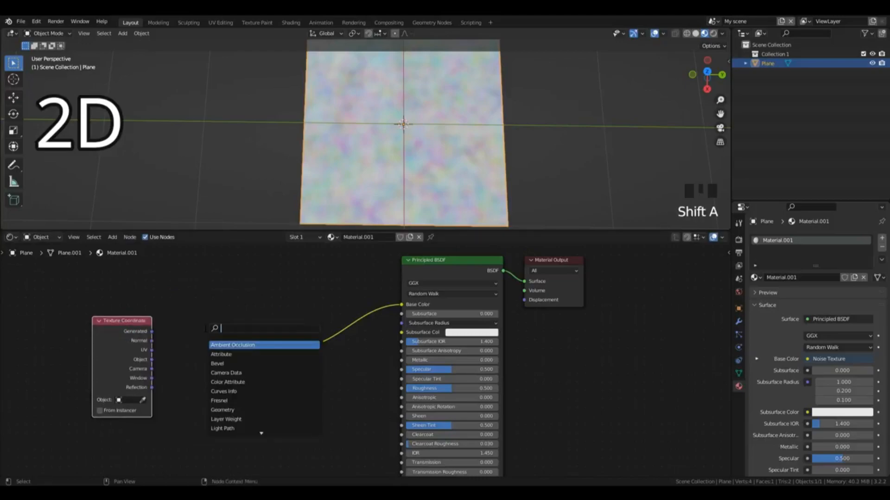
text(mapp)
key(Return)
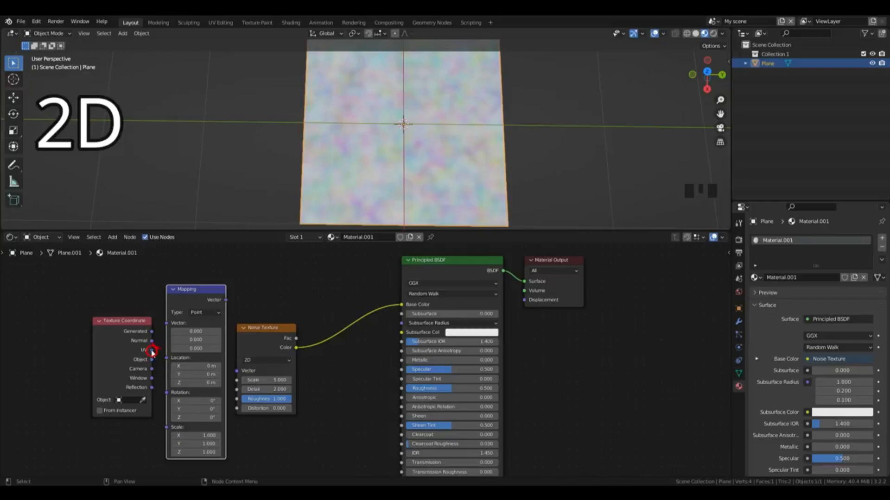
drag(152, 351, 165, 323)
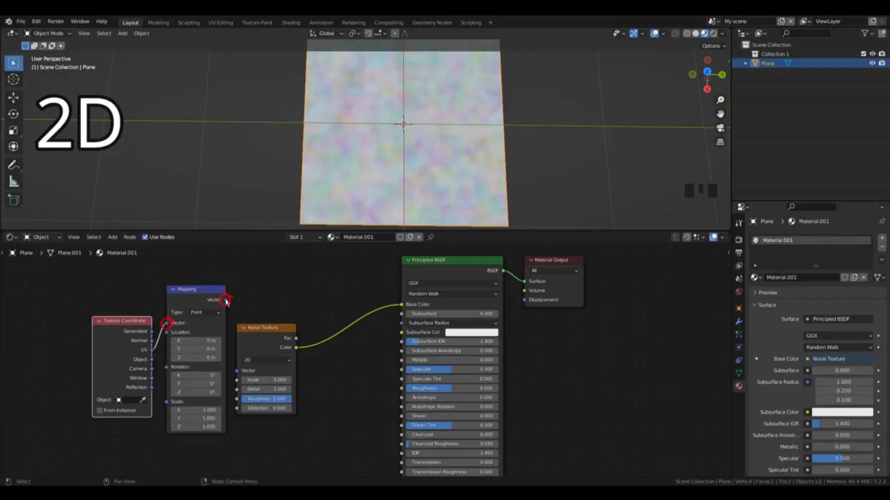
Step: Connect the Mapping node's Vector output to the Noise Texture's Vector input and move the Noise Texture closer to the Principled BSDF
drag(226, 300, 237, 370)
drag(289, 329, 318, 304)
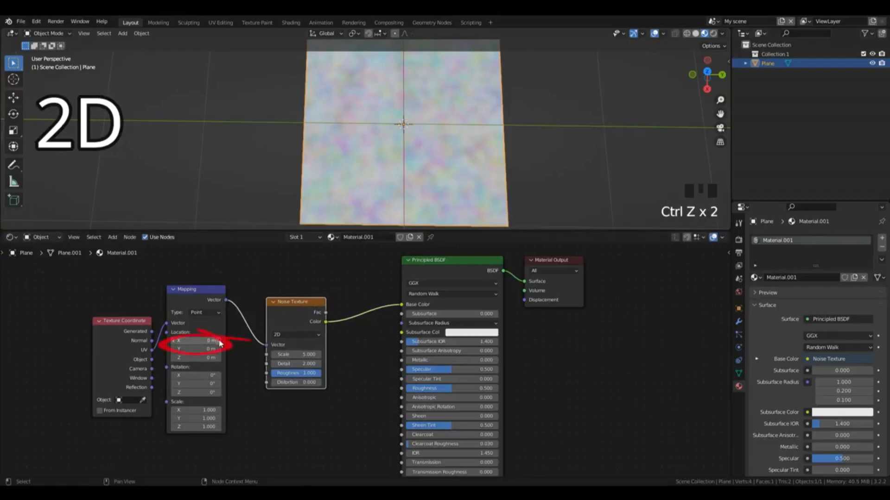
Step: Raise the Mapping node's X, Y and Z location values to 0.3 m each
click(219, 340)
click(220, 341)
click(219, 340)
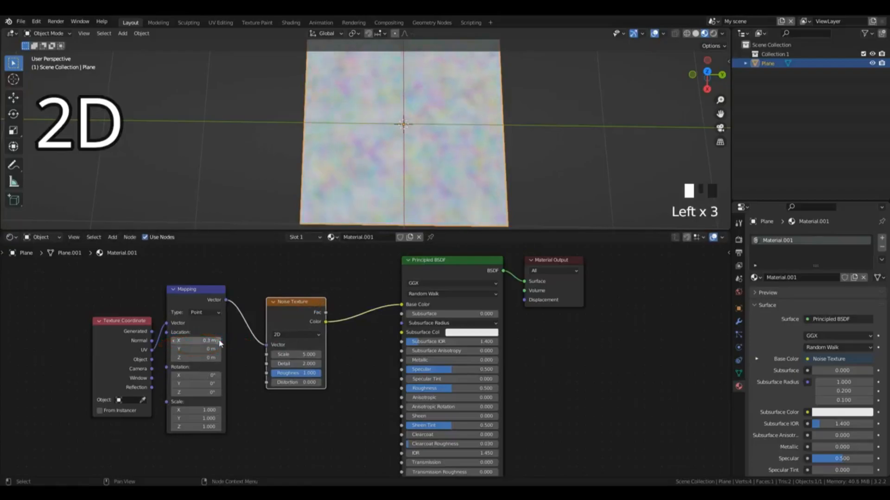
click(218, 340)
click(219, 349)
click(219, 349)
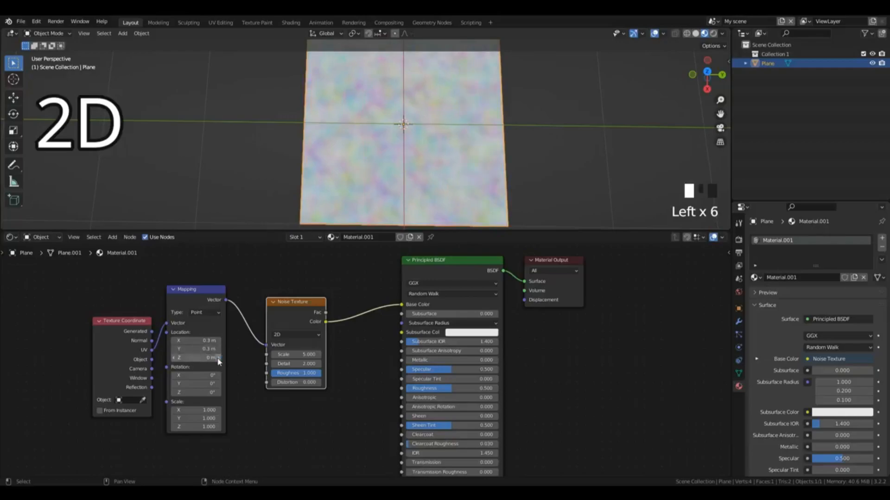
click(218, 359)
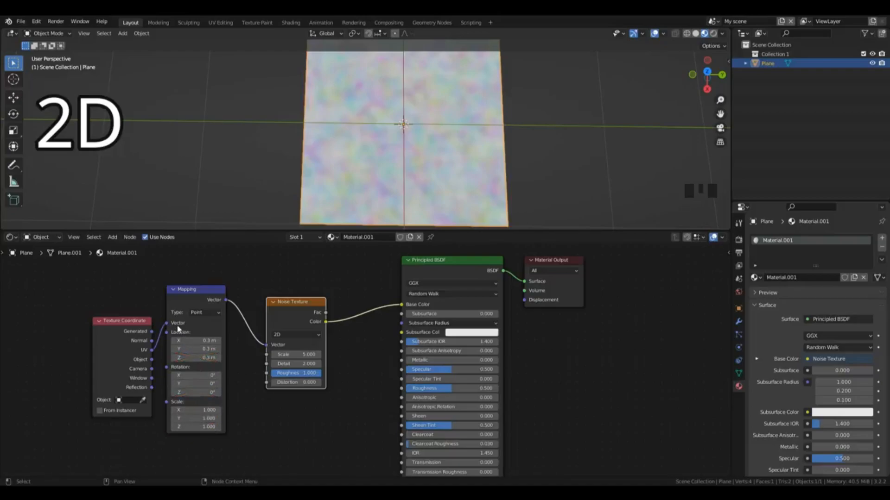
Step: Shift all three Mapping location values together to -0.7 m and reset them to 0 m
drag(178, 341, 160, 357)
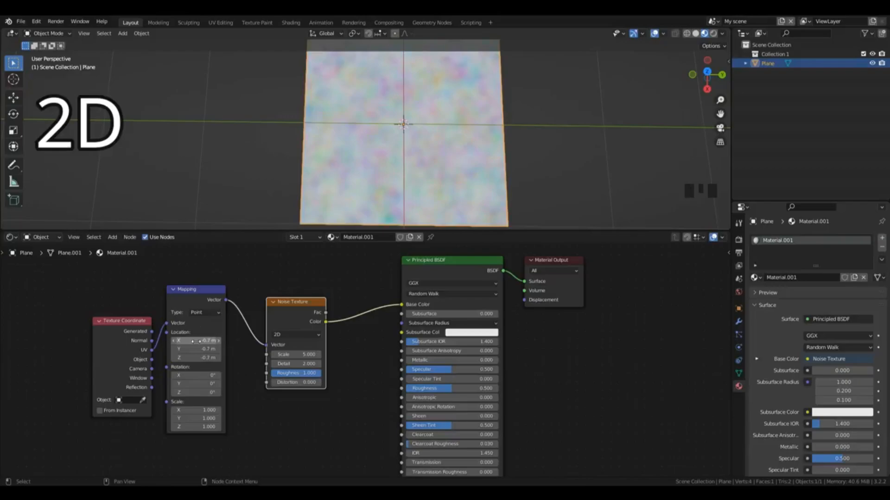
click(192, 341)
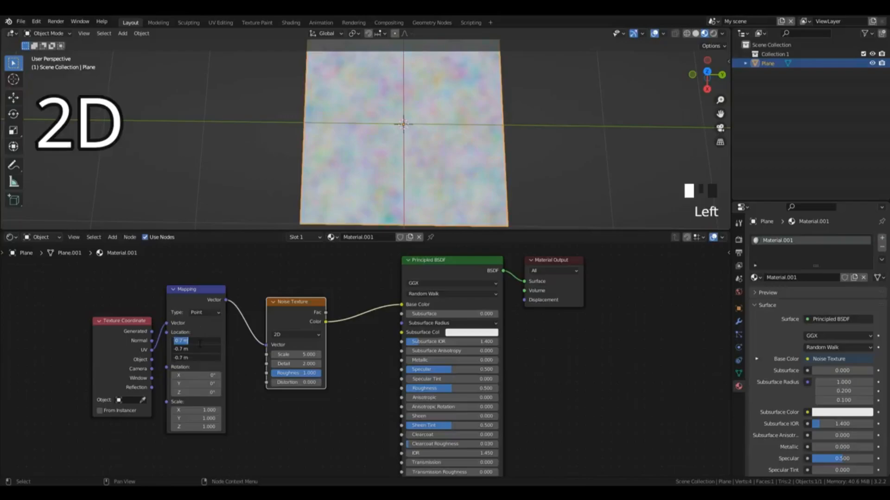
text(0)
key(Return)
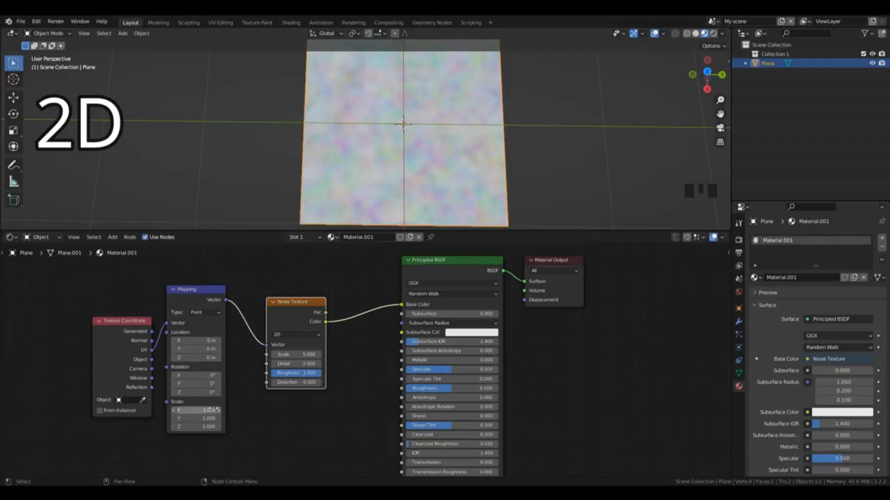
Step: Connect the Noise Texture's Fac output to Base Color and set its dimensions to 3D
drag(326, 312, 402, 304)
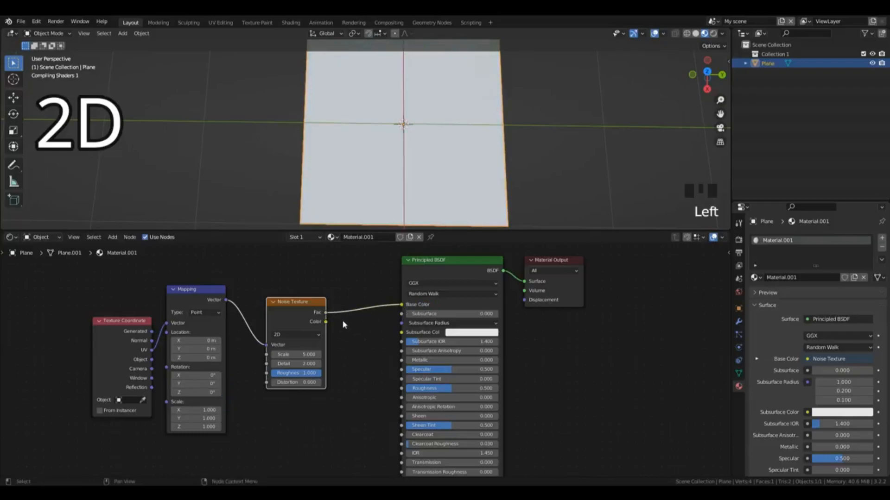
drag(325, 322, 409, 307)
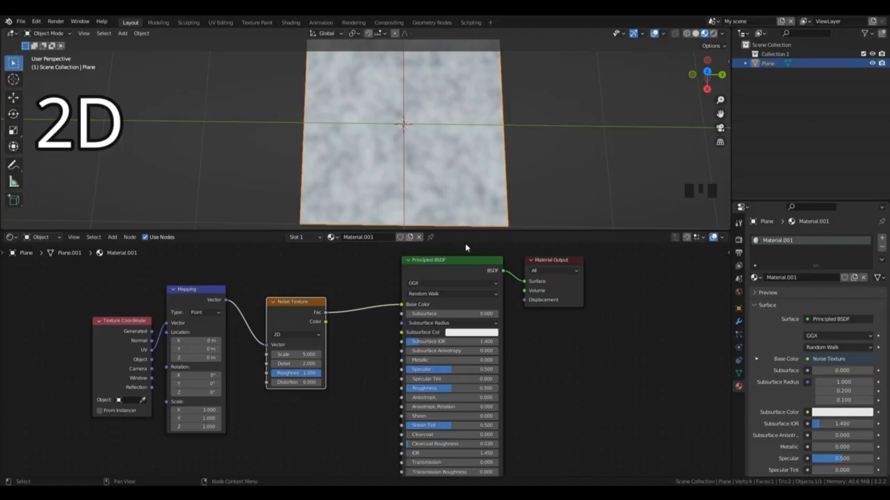
click(282, 340)
click(291, 367)
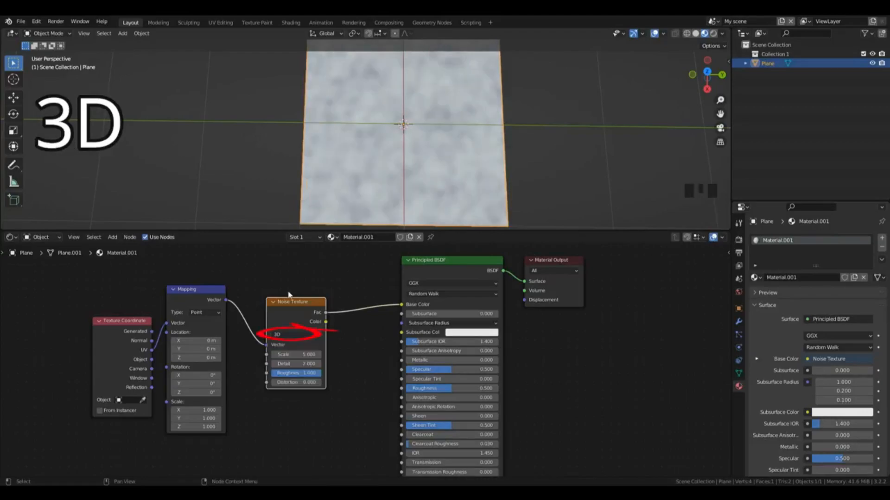
Step: Set the Mapping node's Z location to 0.1 m
click(215, 358)
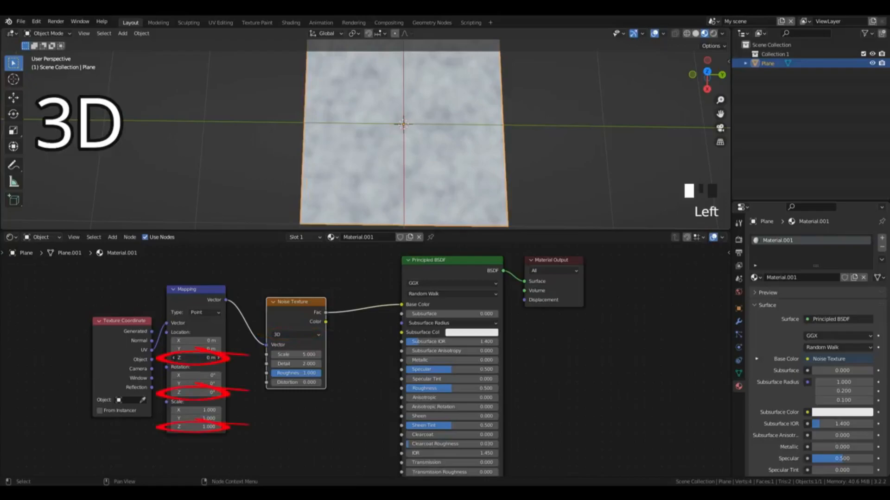
key(ctrl+z)
click(219, 360)
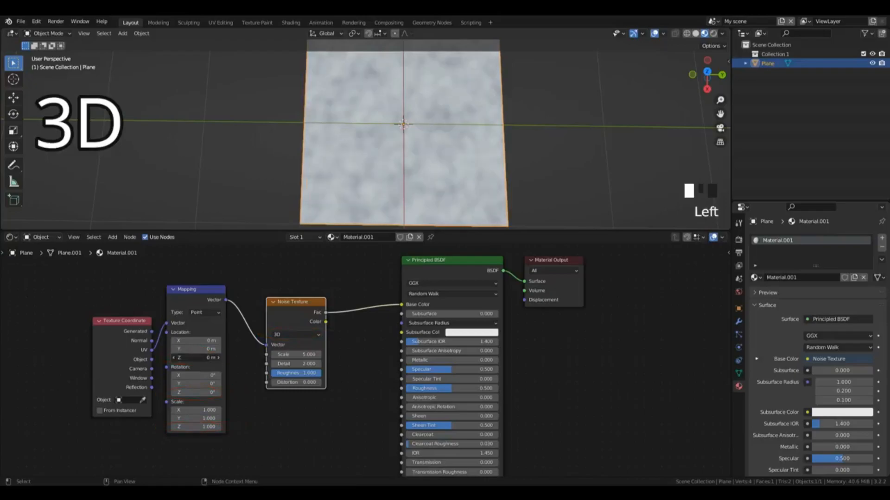
click(218, 360)
Step: Place a new cube beside the textured plane
key(g)
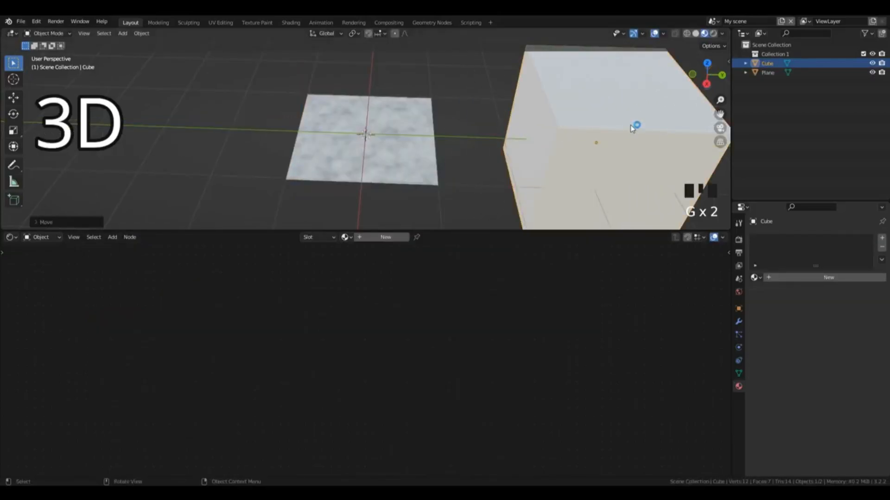
scroll(633, 126, down, 2)
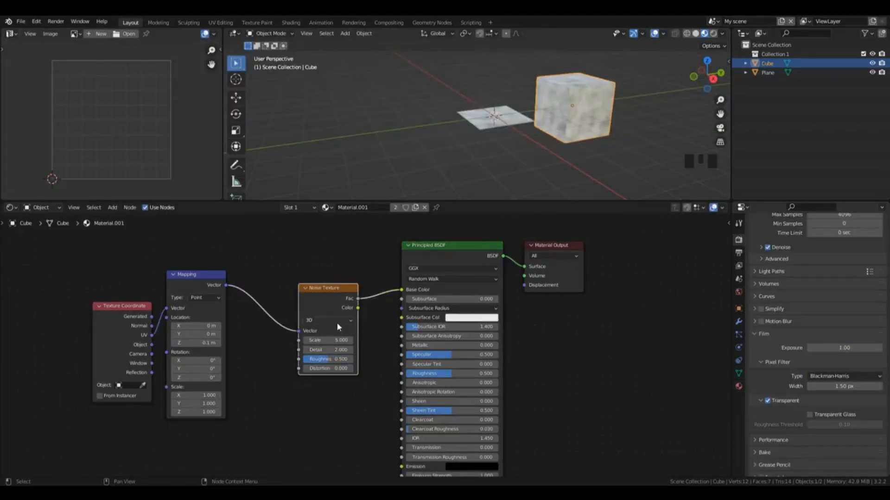
Step: Set the Noise Texture's dimensions to 4D and raise its W value to 0.4
click(332, 320)
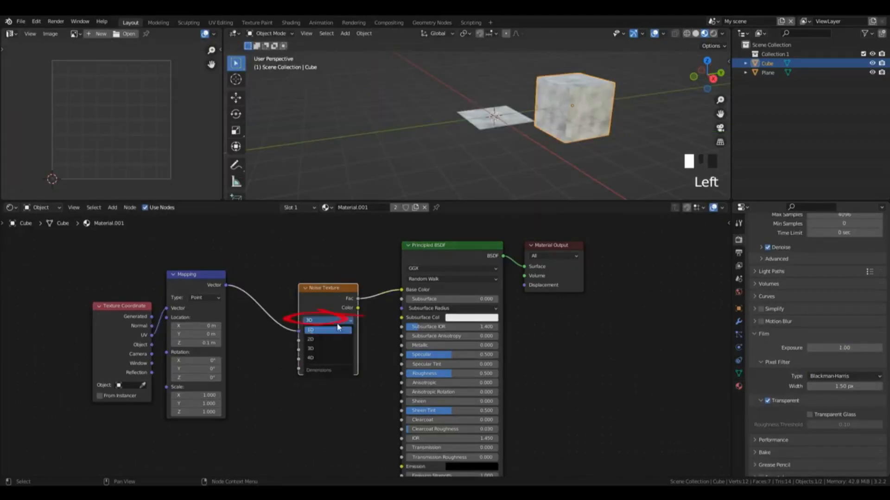
click(335, 358)
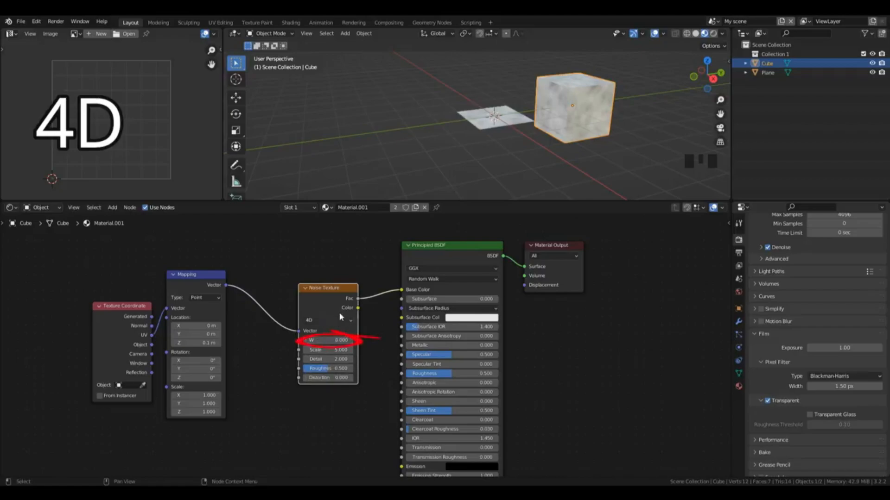
click(327, 340)
key(ctrl+z)
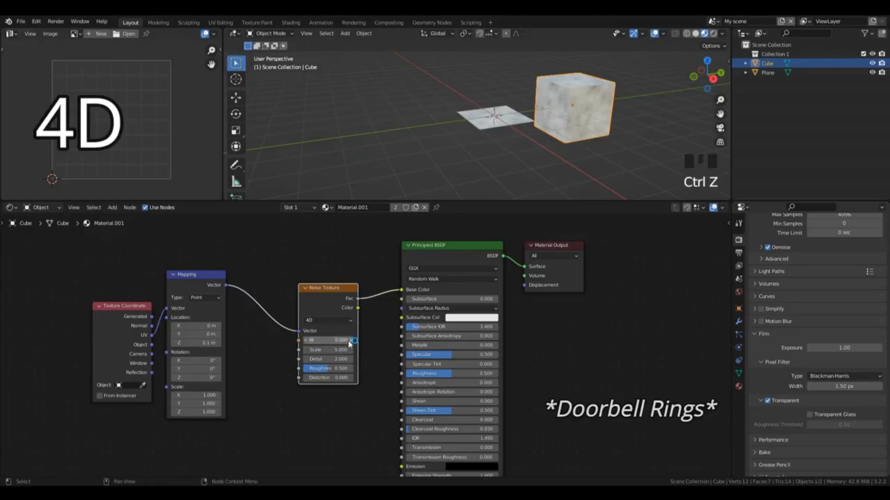
click(351, 341)
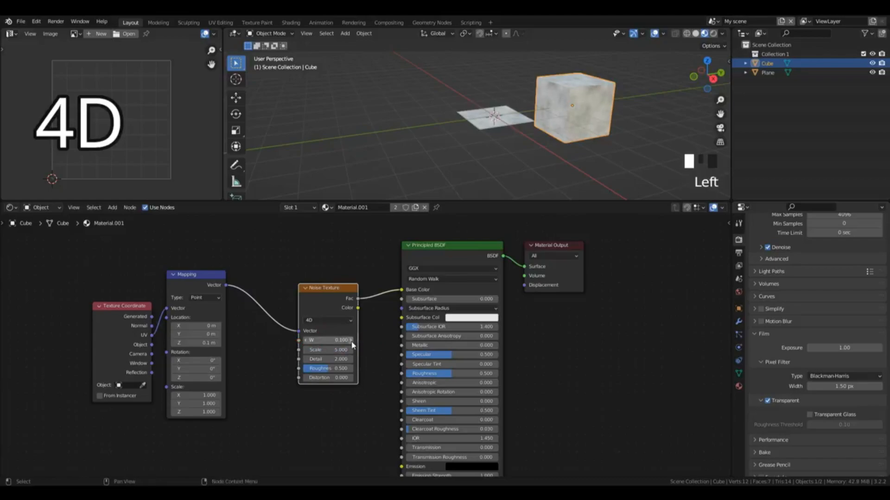
click(351, 341)
click(351, 341)
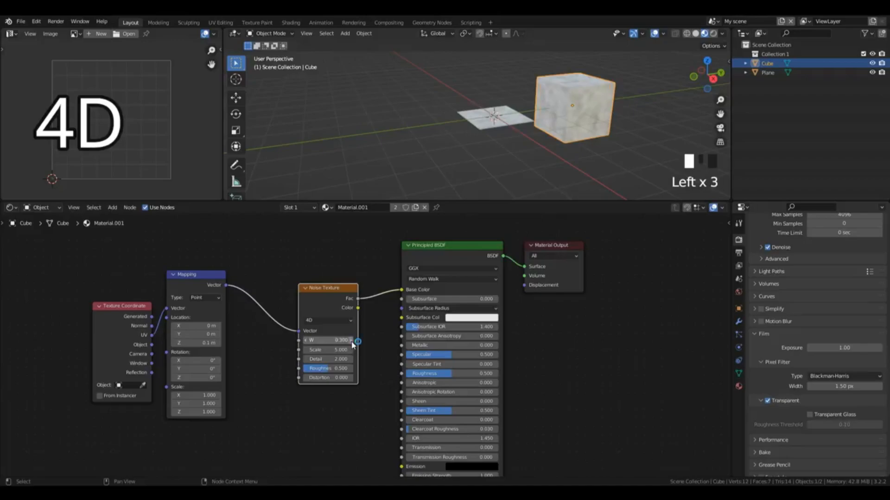
click(351, 341)
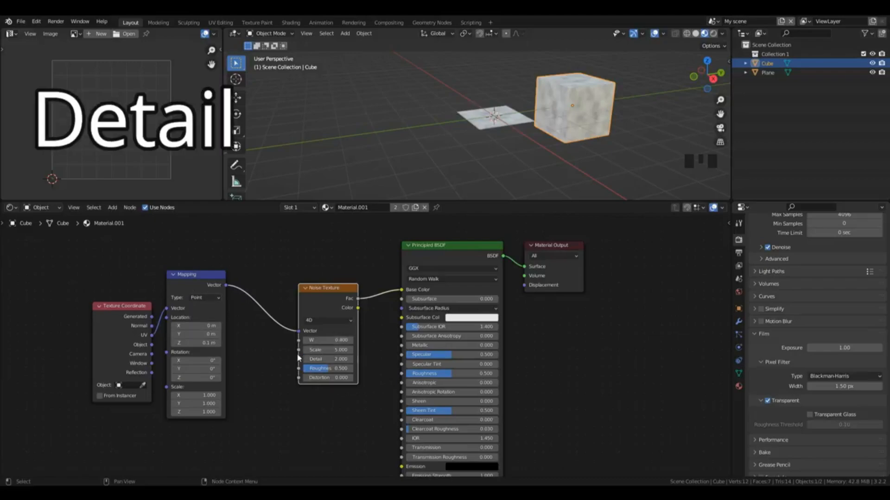
Step: Increase the Noise Texture's Detail value
click(327, 360)
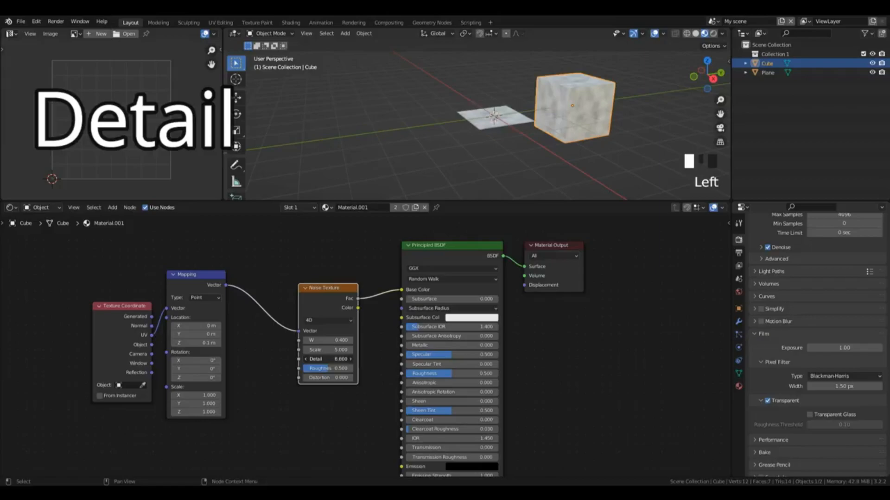
drag(326, 359, 352, 359)
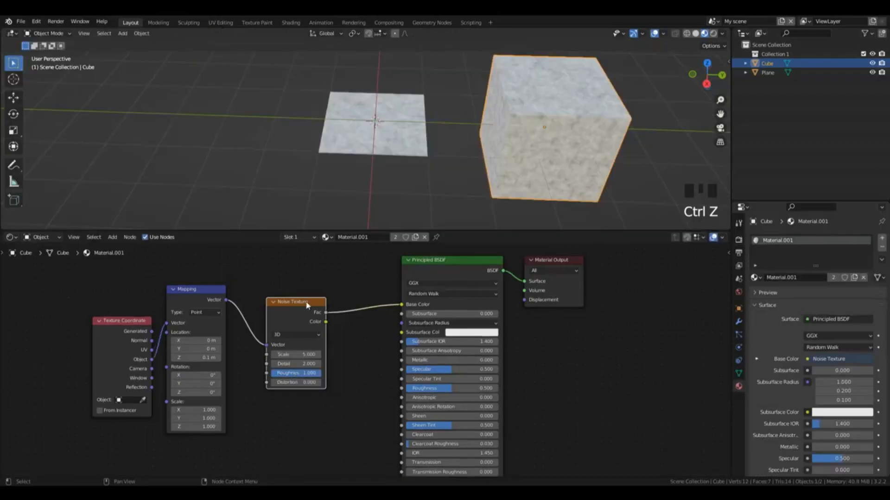
Step: Replace the Noise Texture with a Brick Texture, wiring the Mapping node into its Vector input and its Color output into Base Color
click(307, 314)
key(x)
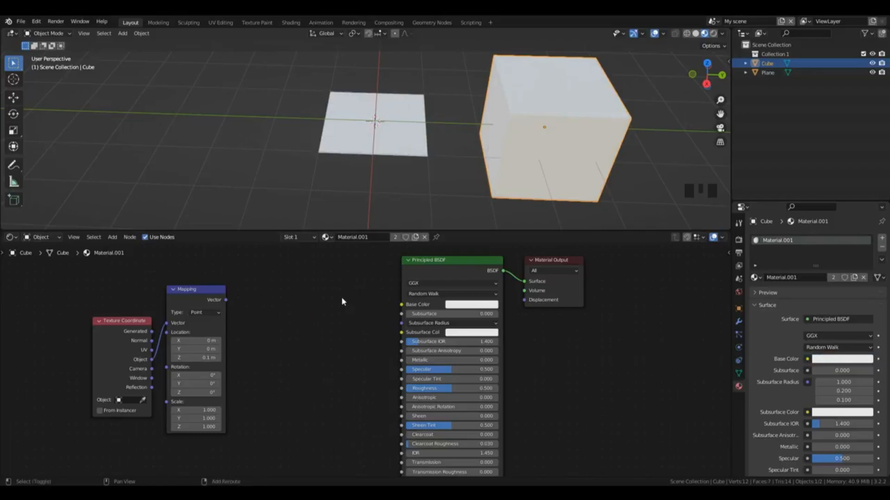
key(shift+a)
mouse_move(342, 339)
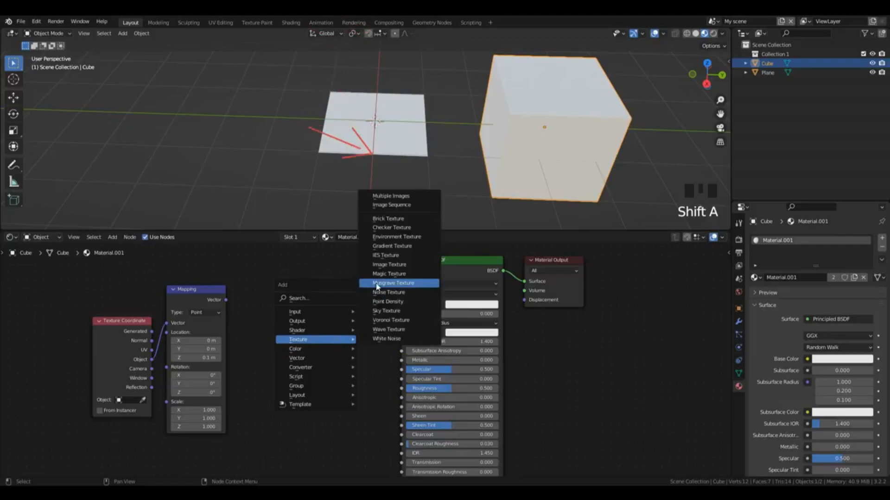
click(389, 219)
click(293, 256)
drag(226, 299, 294, 331)
drag(356, 272, 402, 305)
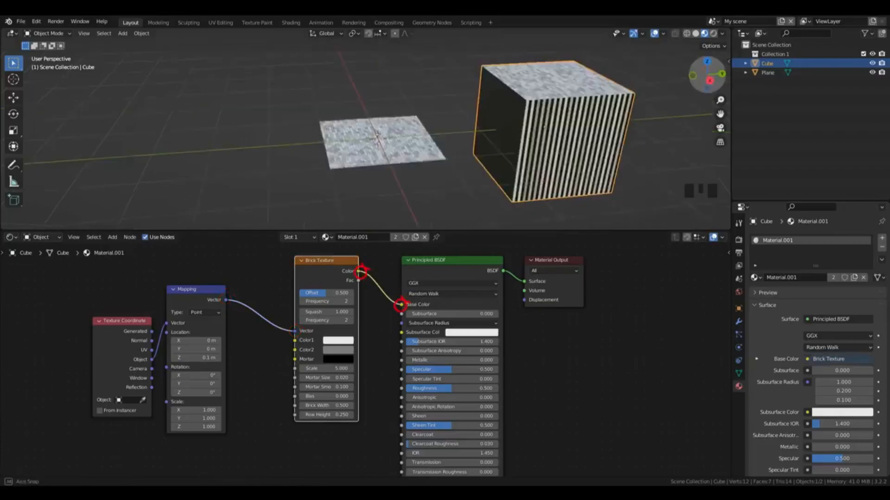
Step: Feed the Mapping node from the Texture Coordinate's UV output instead of its Object output
drag(707, 74, 690, 81)
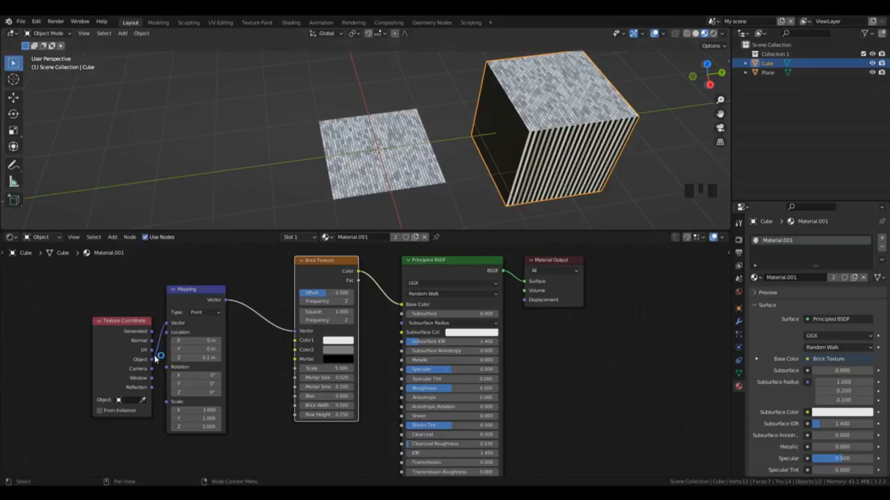
drag(156, 358, 167, 324)
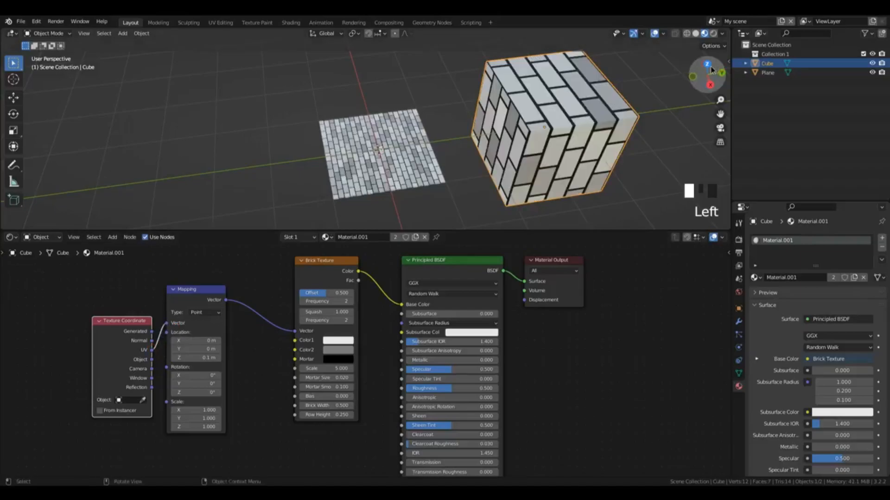
drag(712, 70, 389, 107)
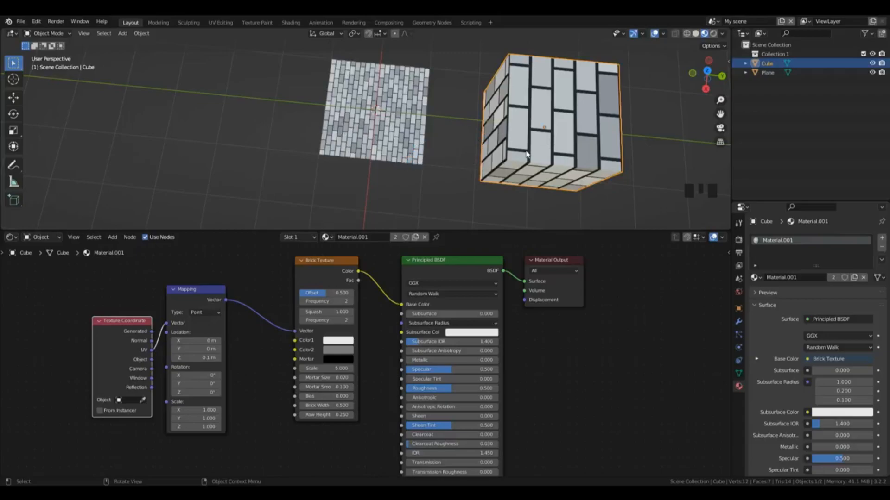
Step: Apply the cube's scale
click(728, 62)
key(n)
click(575, 139)
key(ctrl+a)
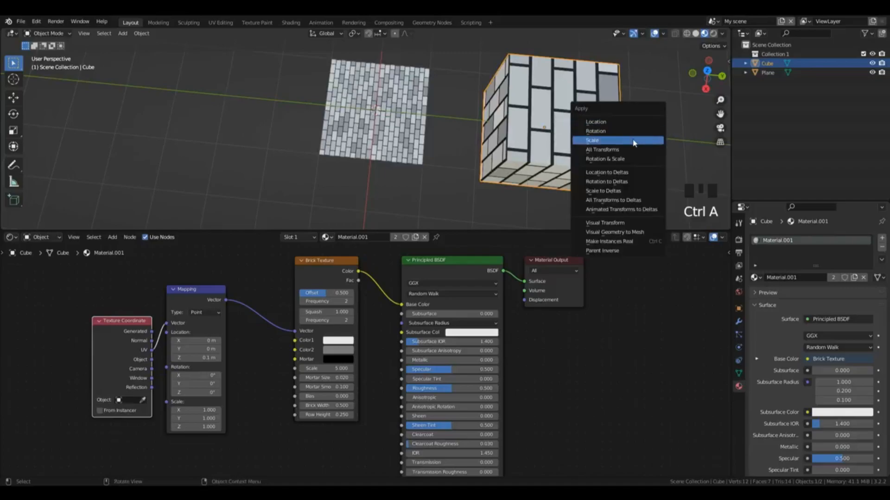
click(609, 142)
Step: Select the plane and apply its scale
mouse_move(707, 74)
mouse_down()
mouse_move(716, 77)
mouse_move(705, 61)
mouse_up()
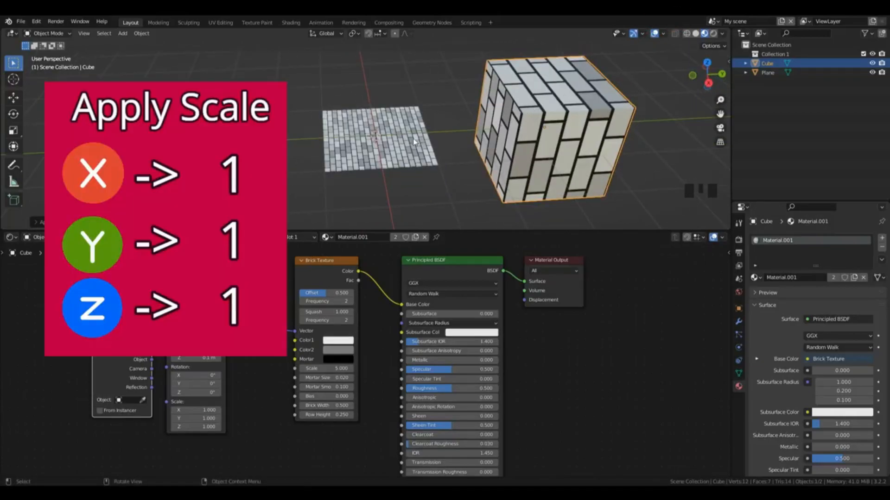
click(428, 151)
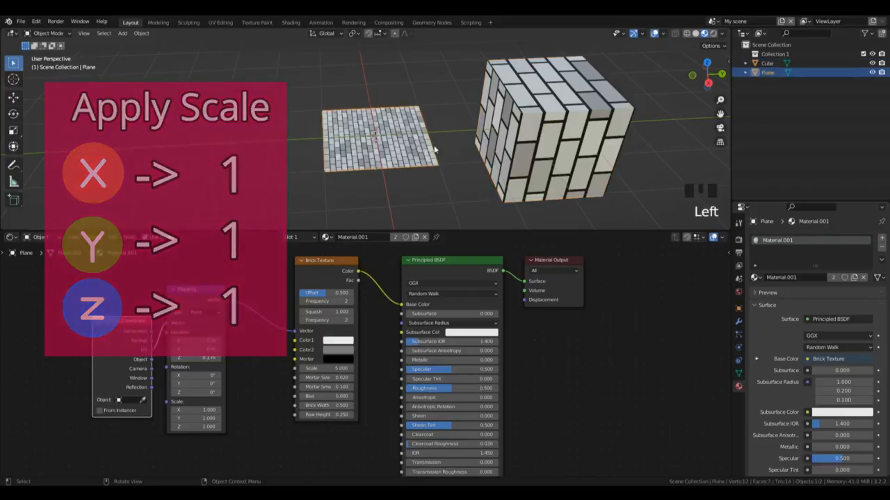
key(ctrl+a)
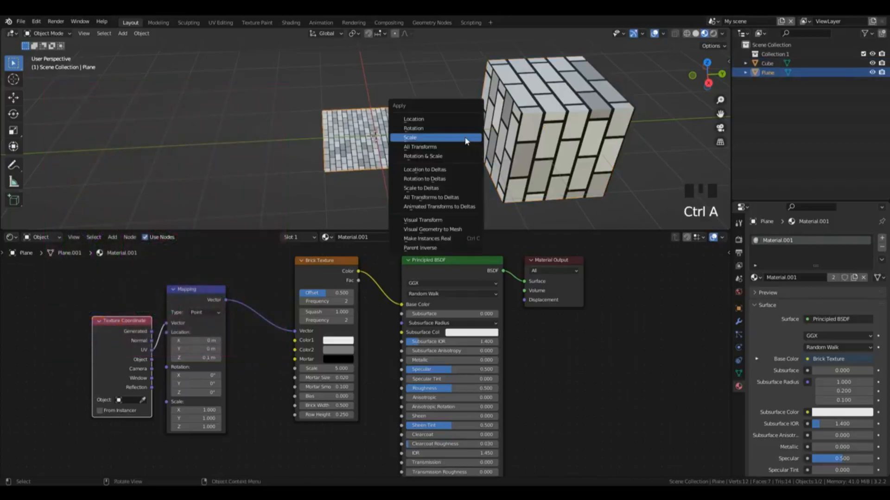
click(438, 138)
Step: Select the cube and switch it to Edit Mode
click(556, 121)
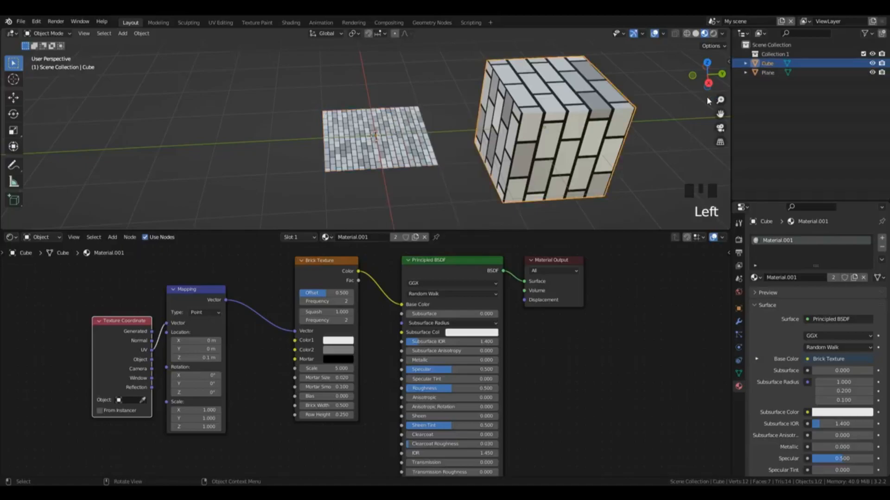
drag(704, 86, 706, 98)
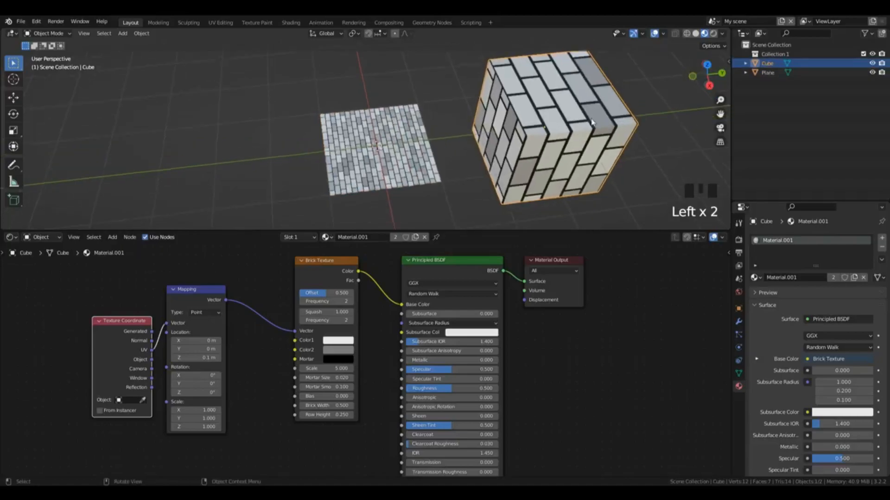
click(571, 122)
key(Tab)
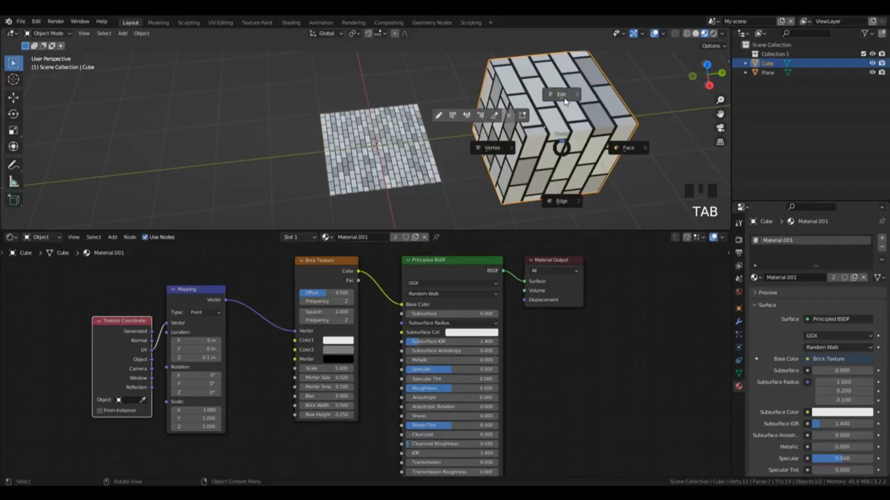
click(562, 95)
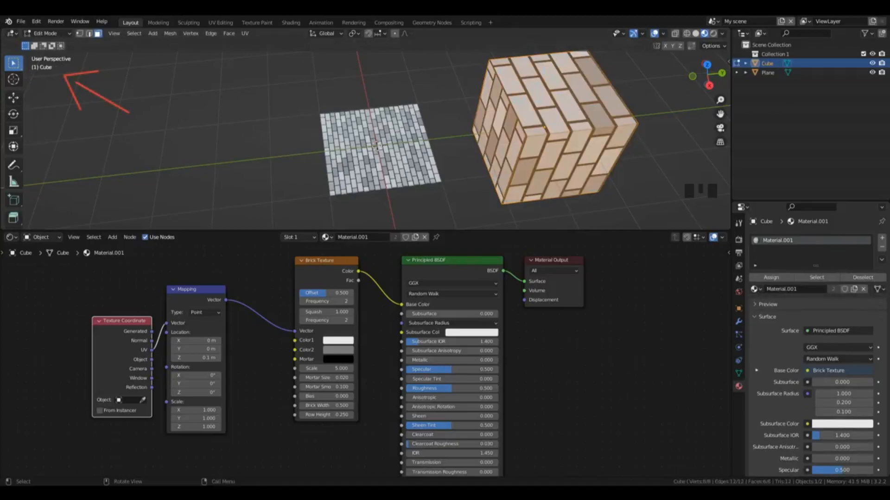
Step: Split the 3D viewport vertically and turn the new area beside it into a UV Editor
drag(2, 31, 223, 27)
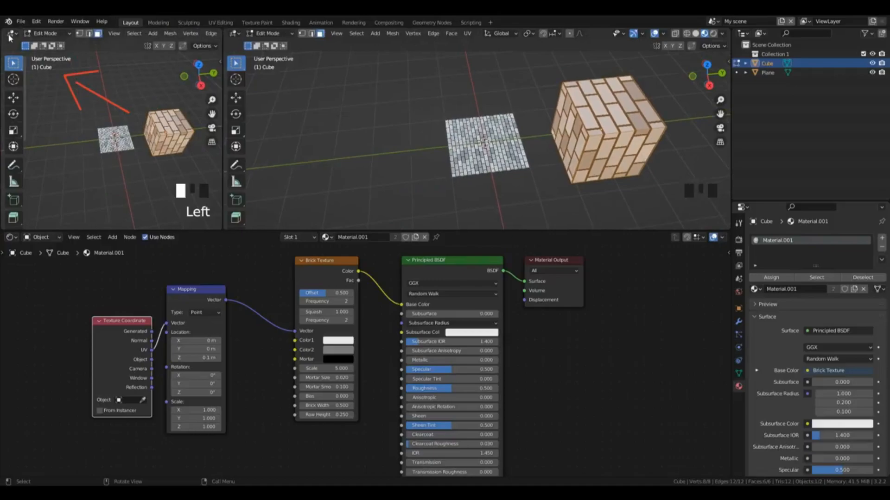
click(13, 35)
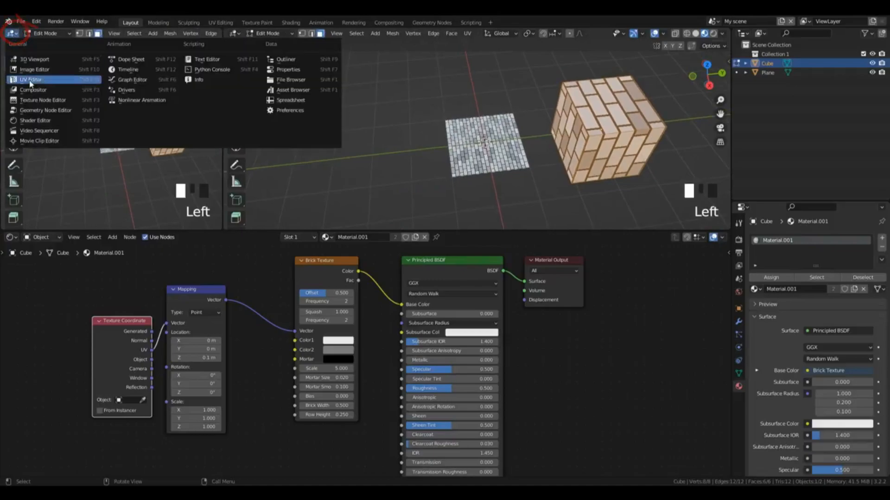
click(37, 81)
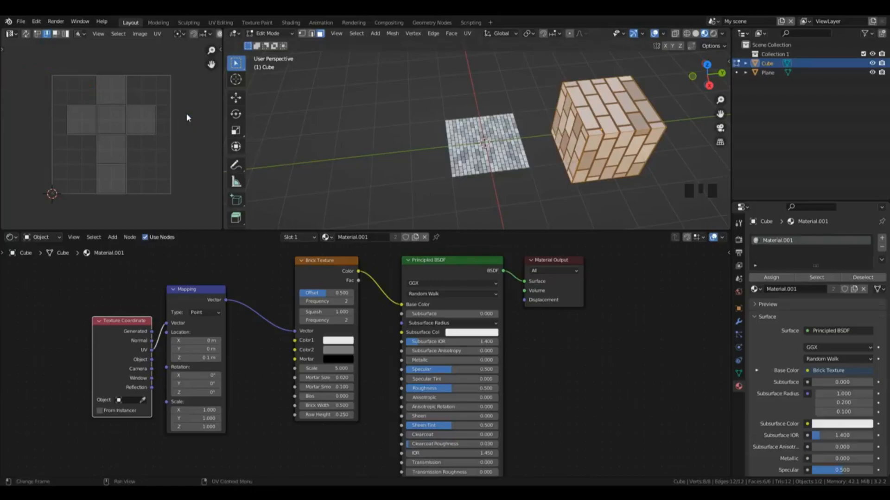
Step: UV-map all of the cube's faces with Cube Projection and return to Object Mode
mouse_move(707, 75)
mouse_down()
mouse_move(613, 61)
mouse_move(701, 63)
mouse_up()
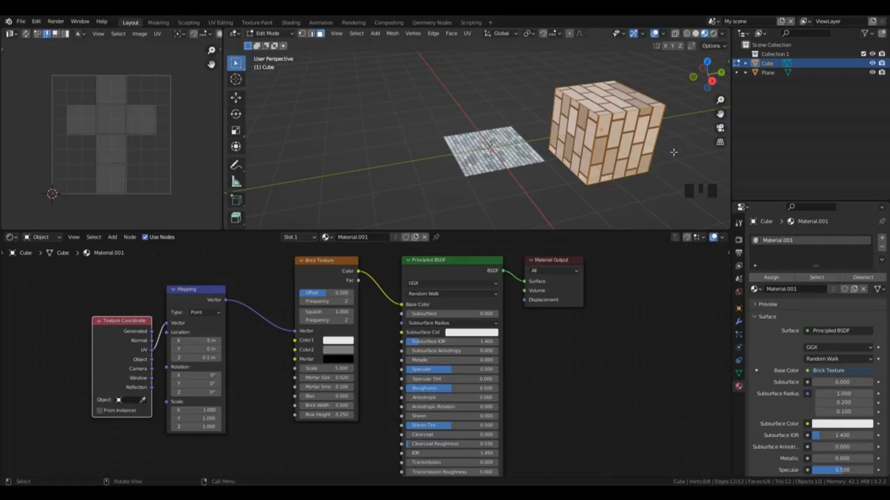
key(u)
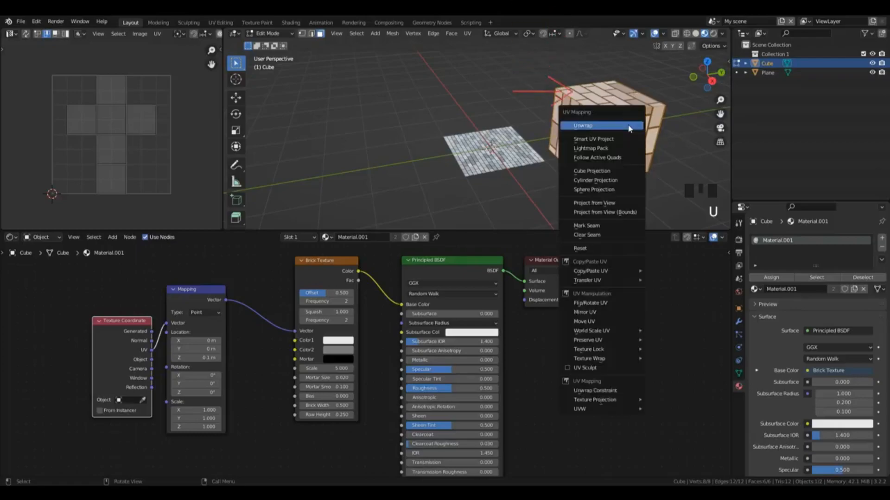
click(613, 172)
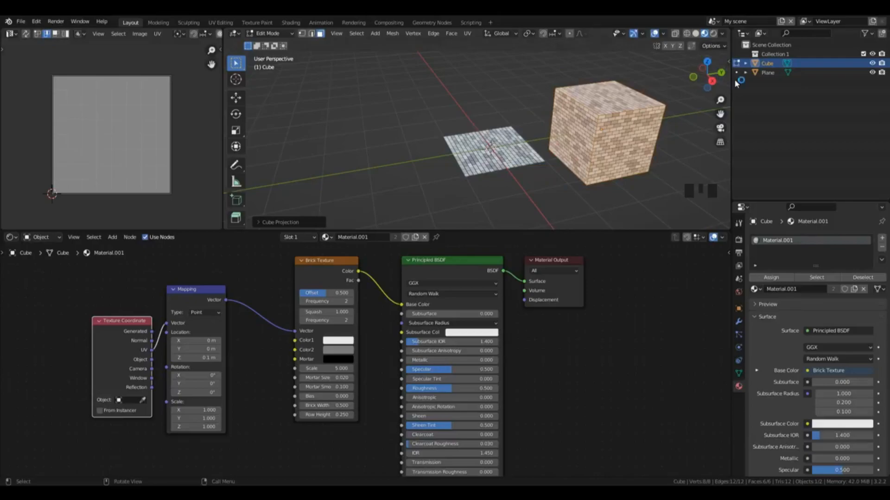
drag(705, 75, 622, 98)
key(Tab)
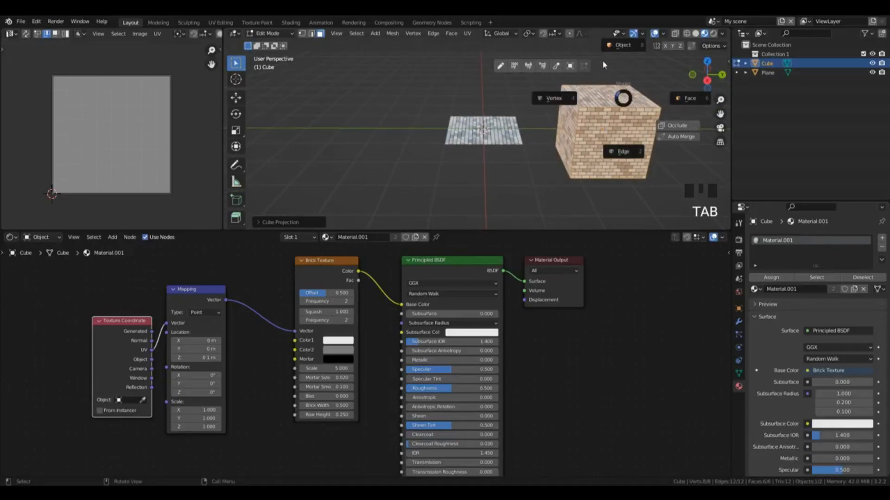
drag(719, 114, 652, 135)
drag(719, 100, 719, 99)
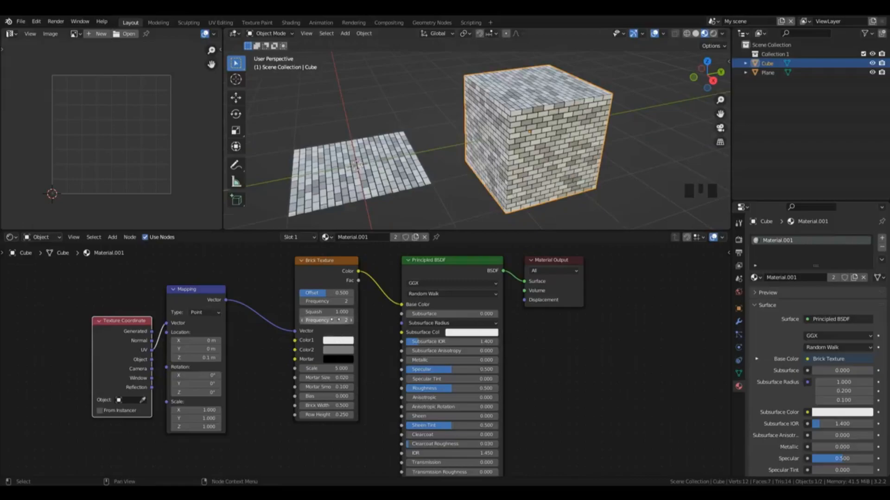
Step: Set the Brick Texture's Color1 to orange
click(337, 343)
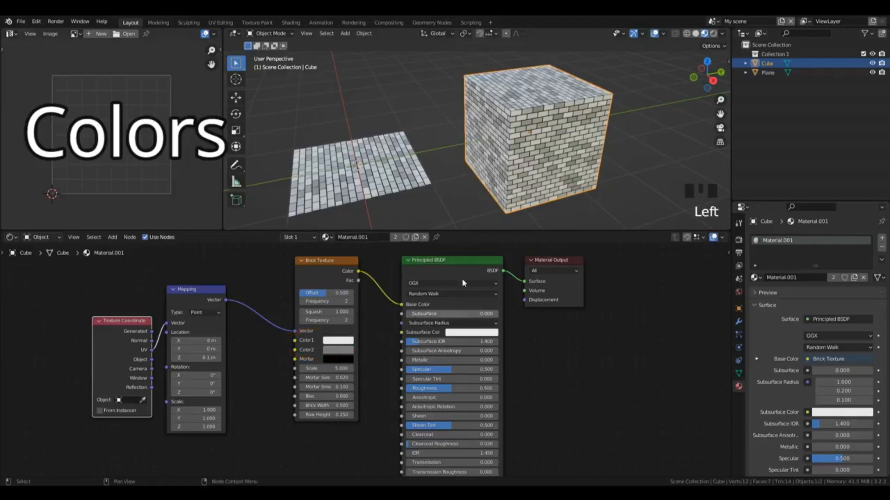
click(337, 343)
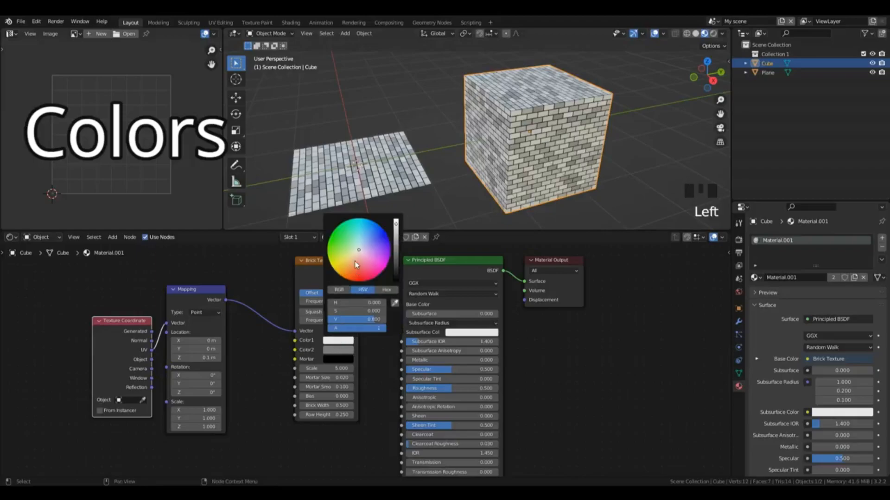
click(354, 270)
drag(355, 270, 355, 274)
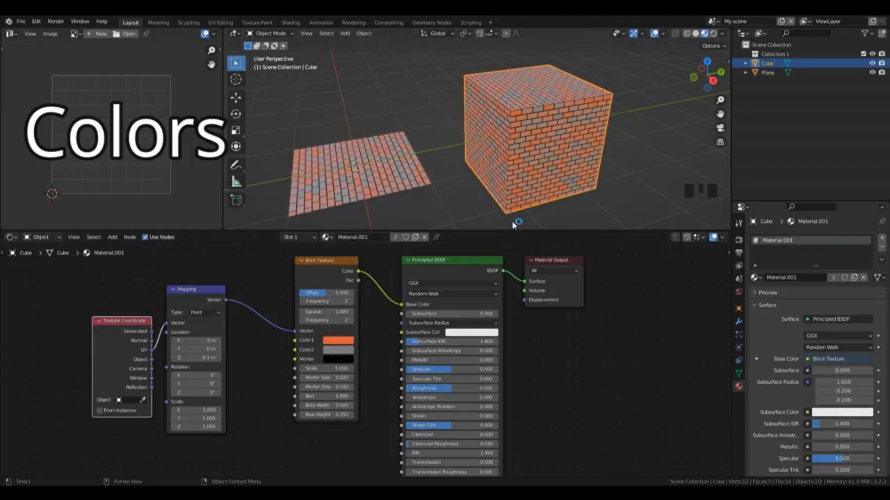
Step: Set the Brick Texture's Color2 to a dark brownish red
click(330, 351)
click(361, 278)
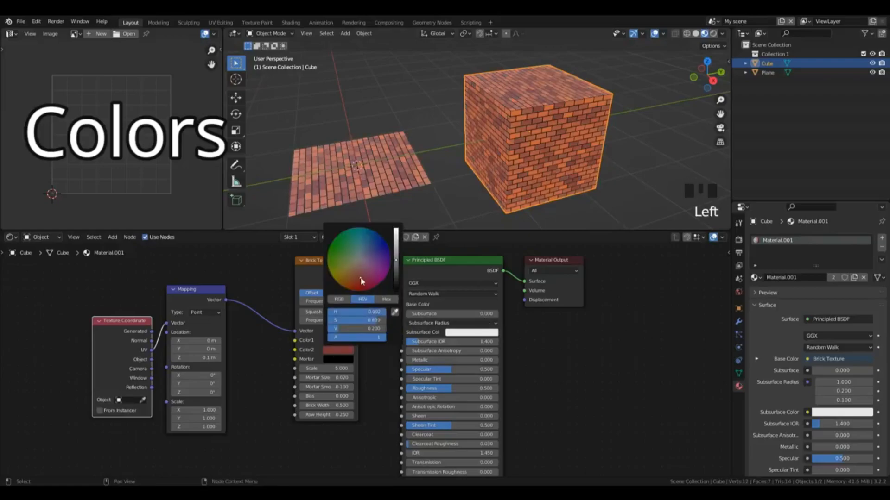
scroll(589, 111, up, 2)
scroll(589, 112, up, 2)
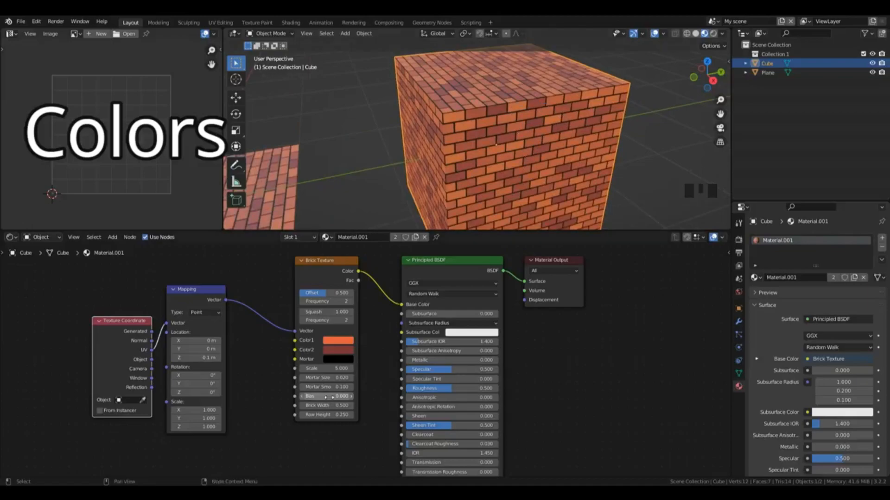
Step: Set the Brick Texture's Bias to -1
drag(333, 396, 322, 397)
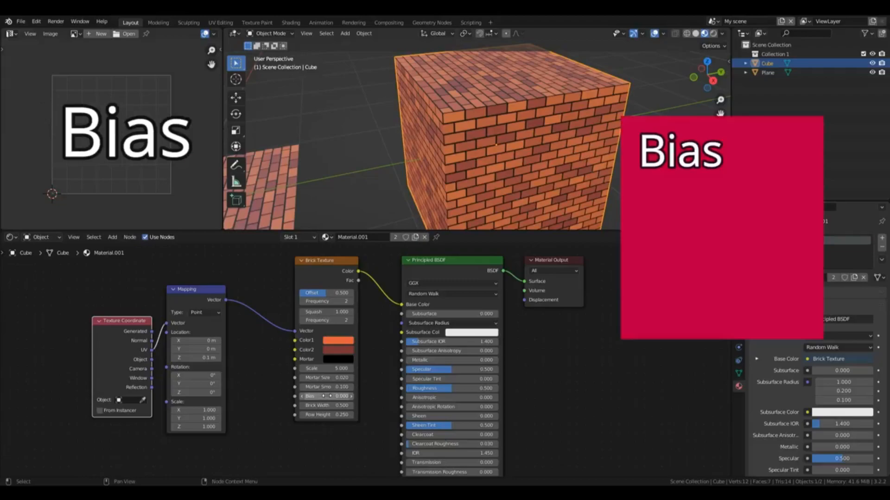
click(327, 396)
text(-1)
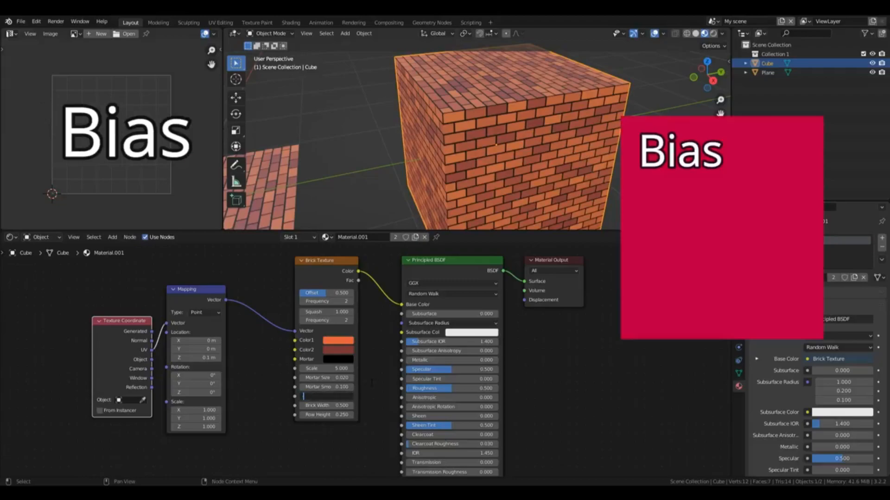
key(Return)
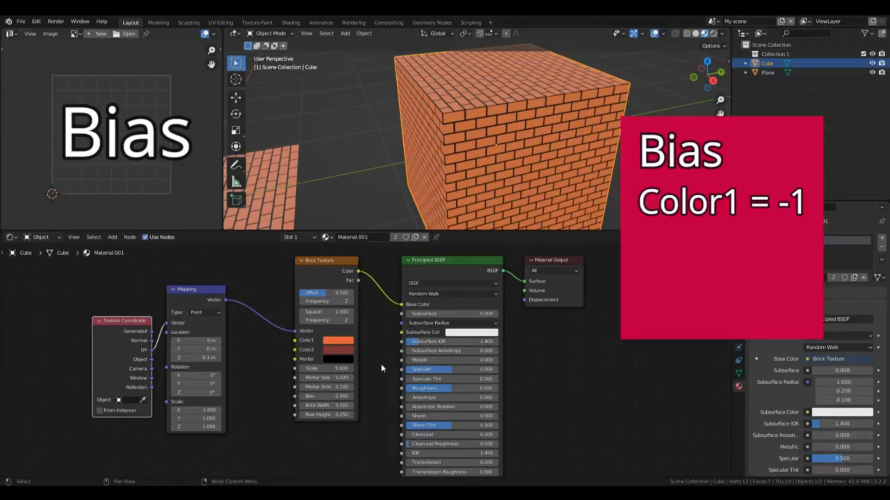
Step: Set the Brick Texture's Bias to 1
click(324, 396)
text(1)
key(Return)
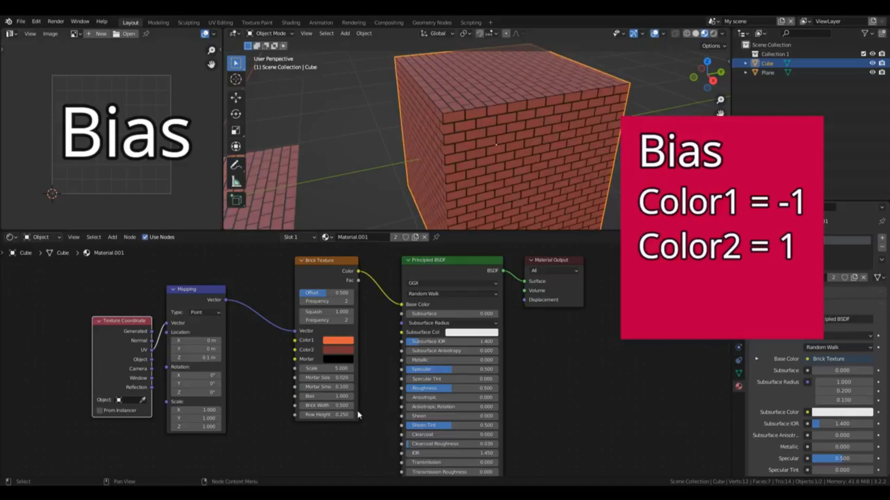
Step: Set the Brick Texture's Bias back to 0
click(336, 397)
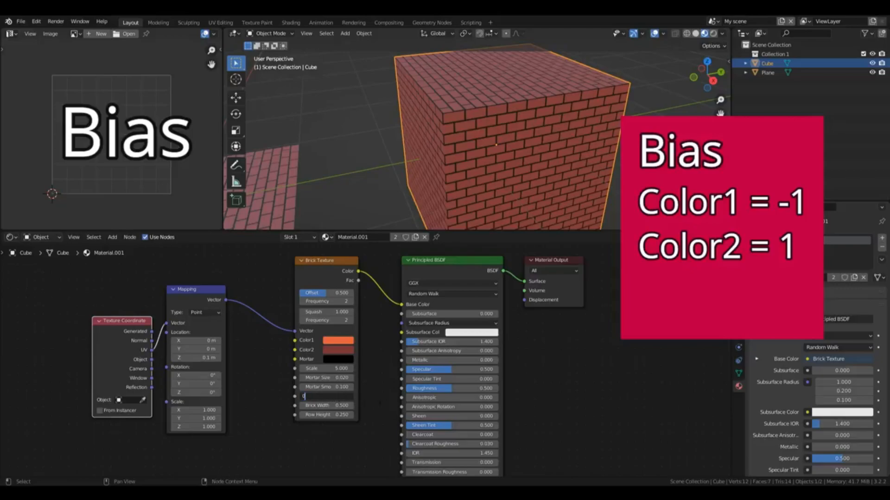
text(0)
key(Return)
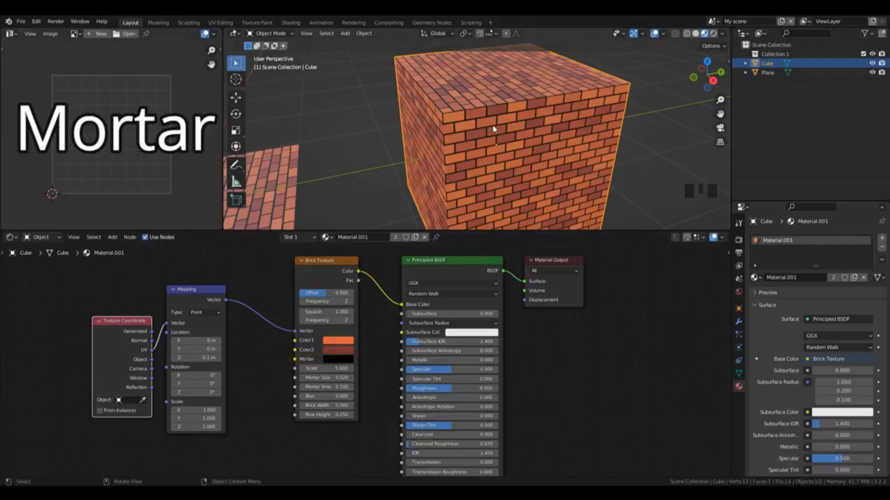
Step: Try the Brick Texture's Mortar color at full white and restore it to black
click(353, 359)
drag(396, 297, 395, 239)
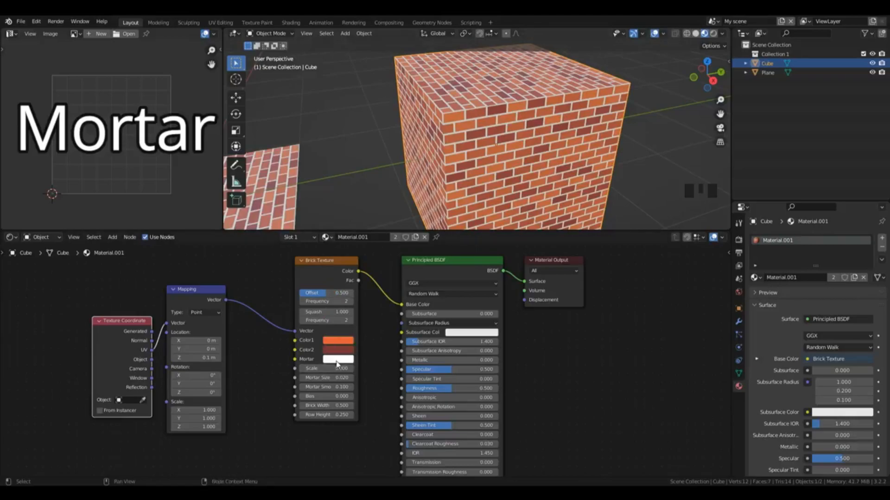
click(336, 362)
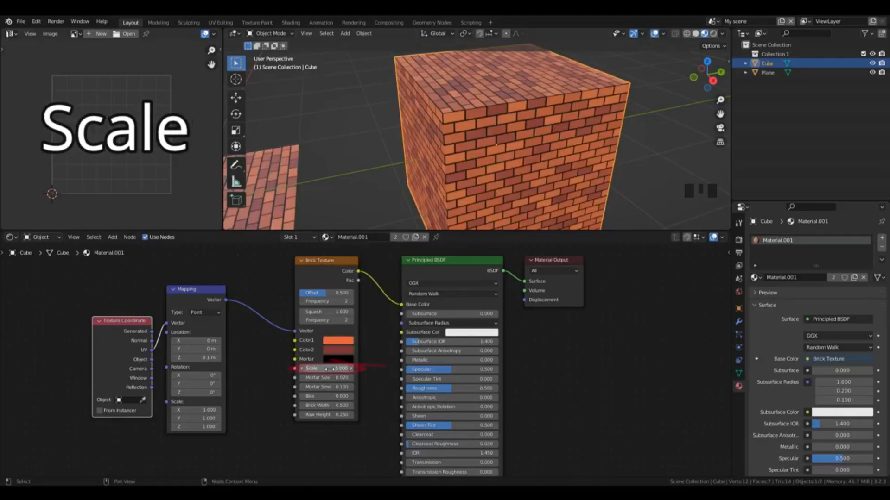
Step: Try a different Scale on the Brick Texture and set it back to 5
click(327, 368)
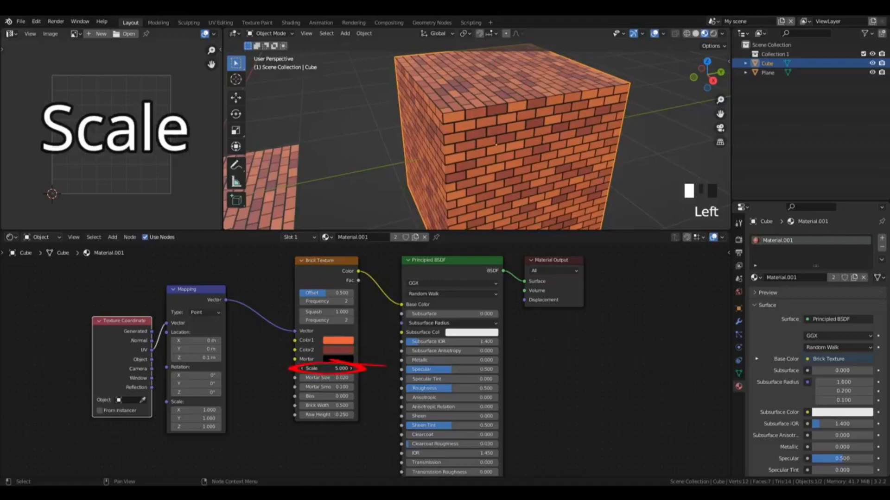
drag(327, 368, 336, 368)
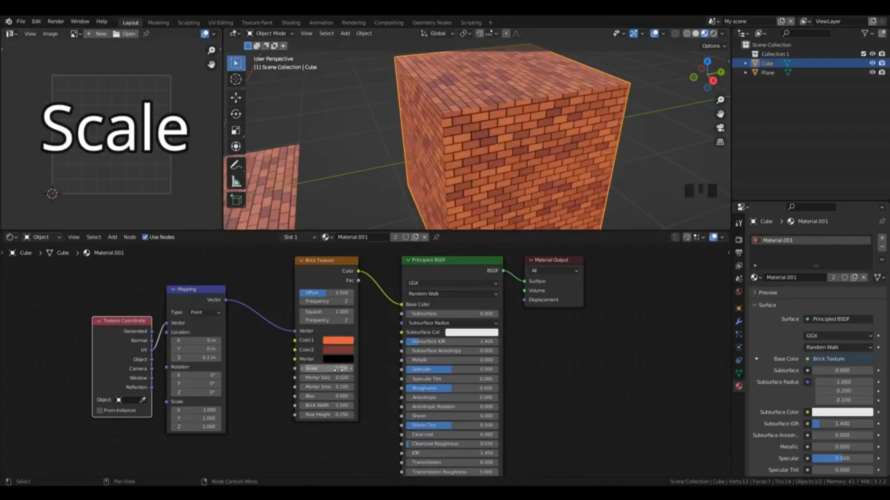
click(335, 369)
text(5)
key(Return)
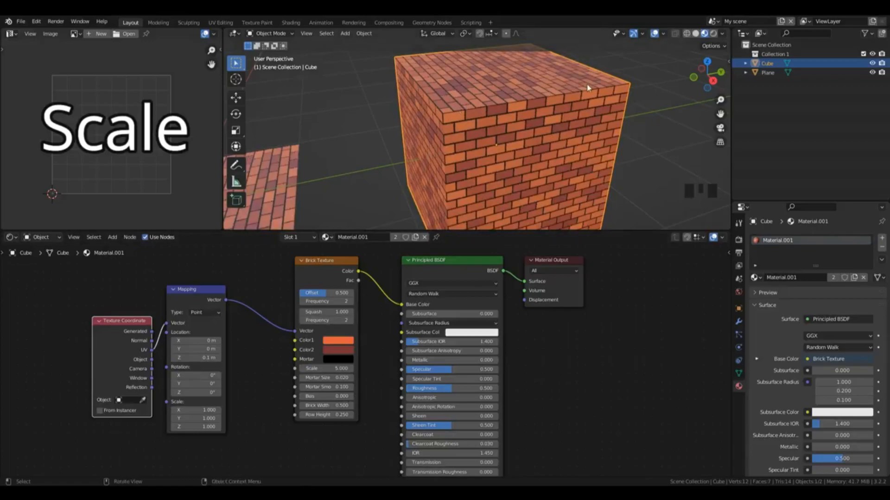
Step: Multiply the Brick Texture's Scale by 2 with an expression, and divide it by 2 again
click(321, 367)
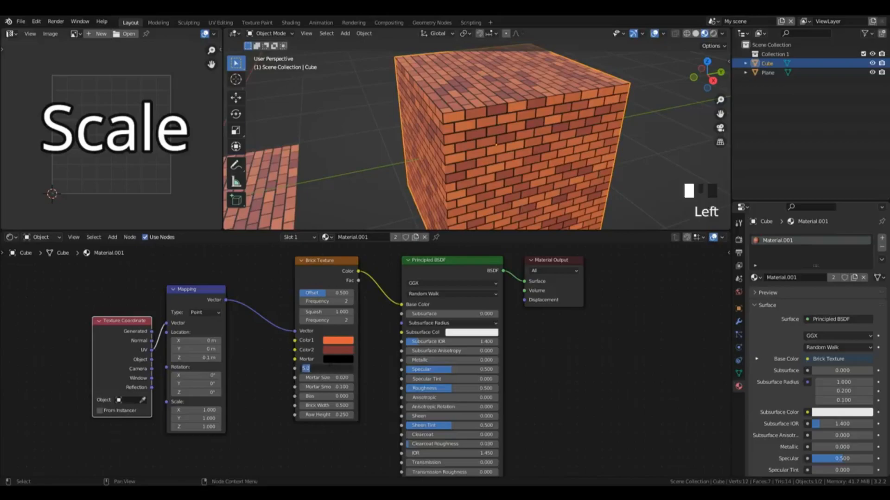
click(325, 367)
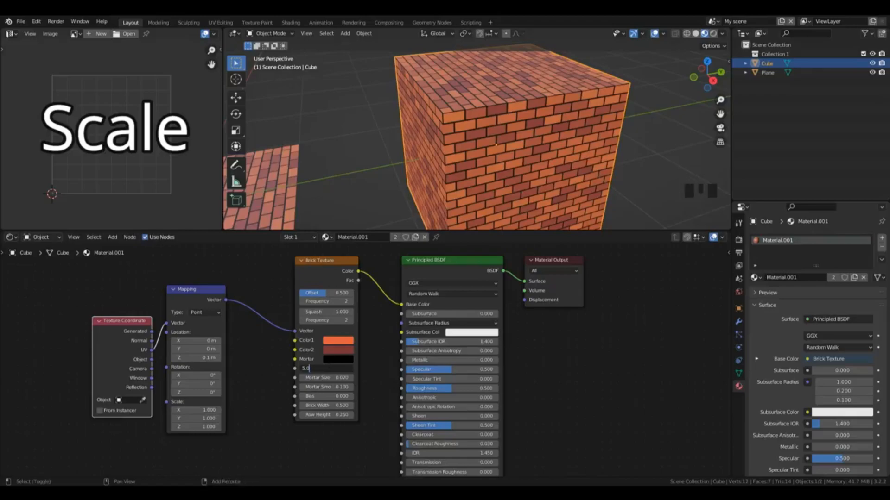
text(*)
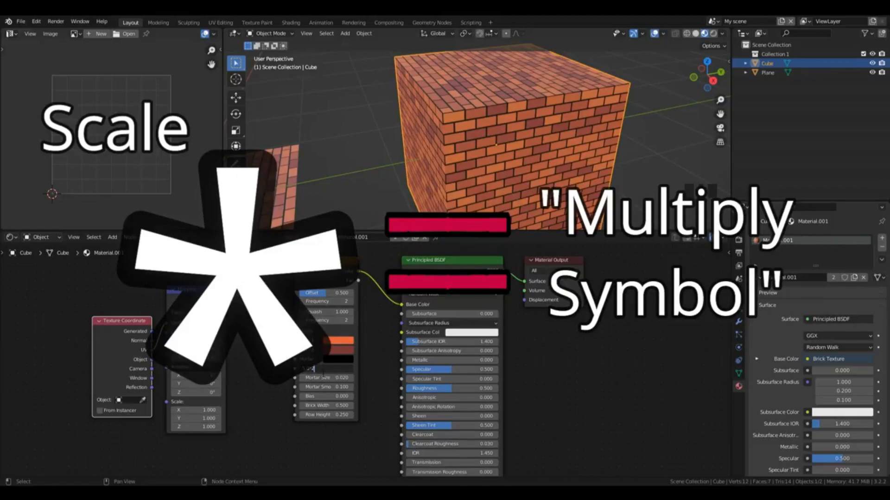
text(2)
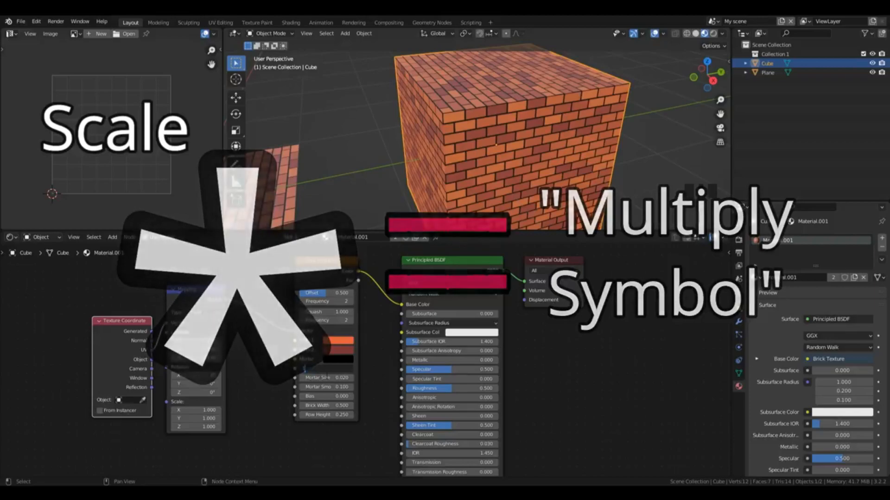
key(Return)
scroll(508, 151, up, 2)
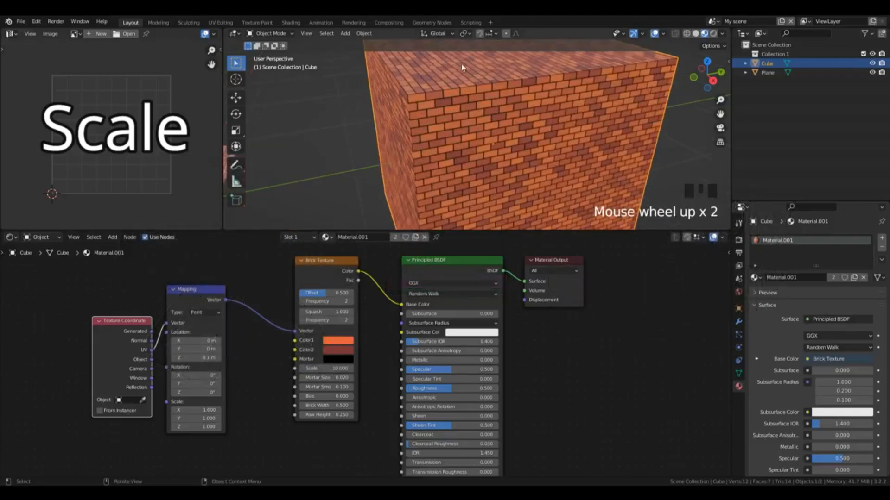
click(327, 368)
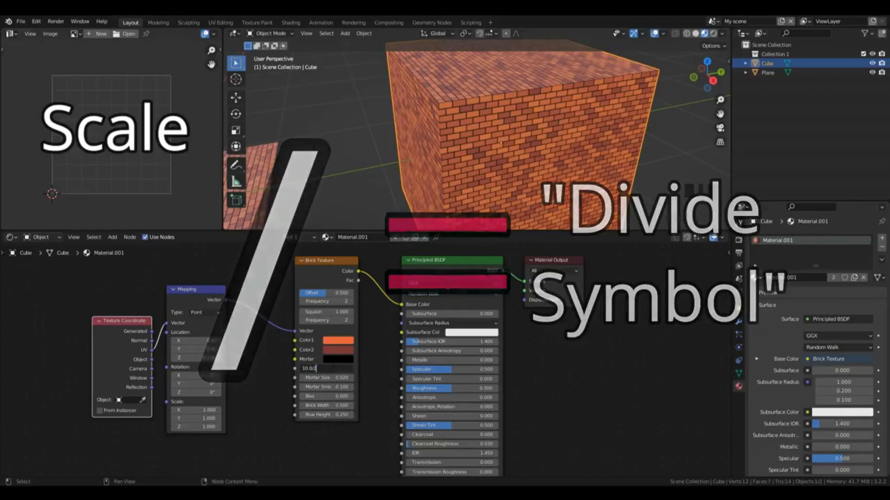
key(Return)
Step: Set the Brick Texture's Scale to 2.5
click(335, 368)
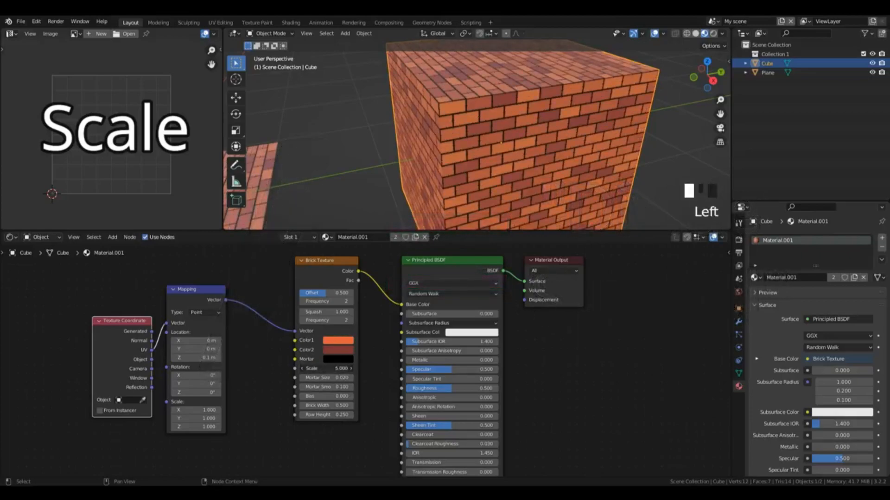
text(2.5)
key(Return)
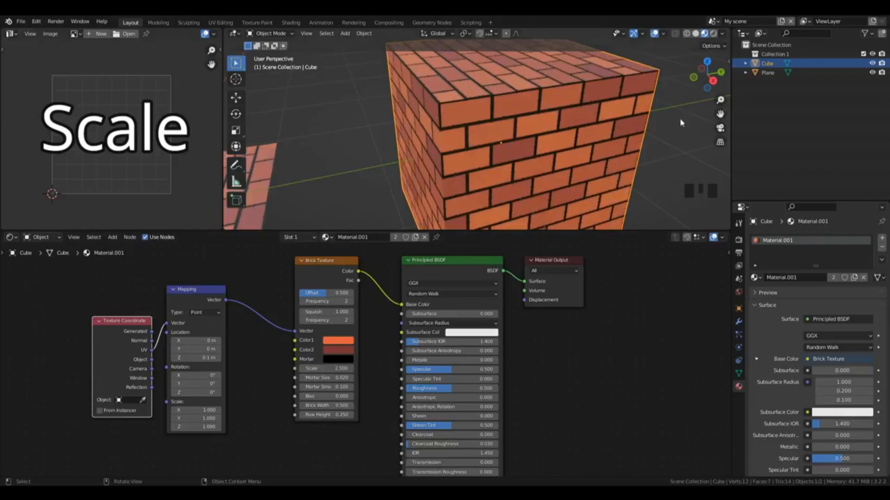
Step: Set the Brick Texture's Scale to 5
click(326, 368)
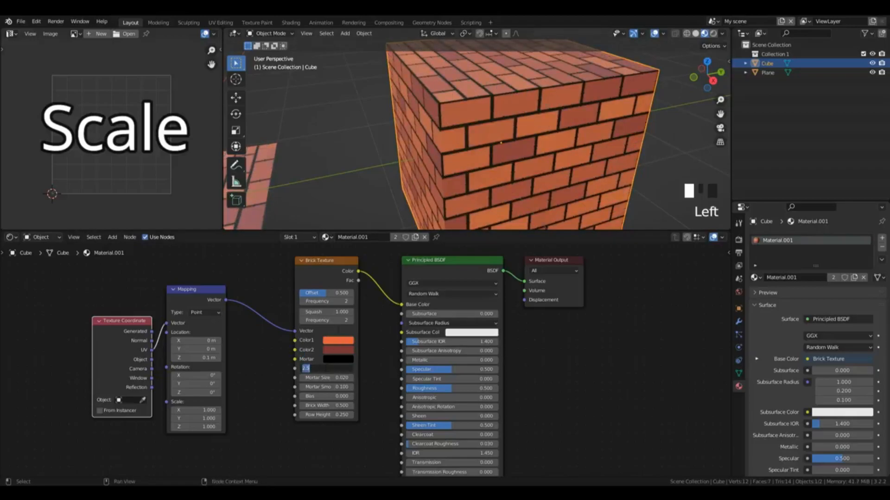
text(5)
key(Return)
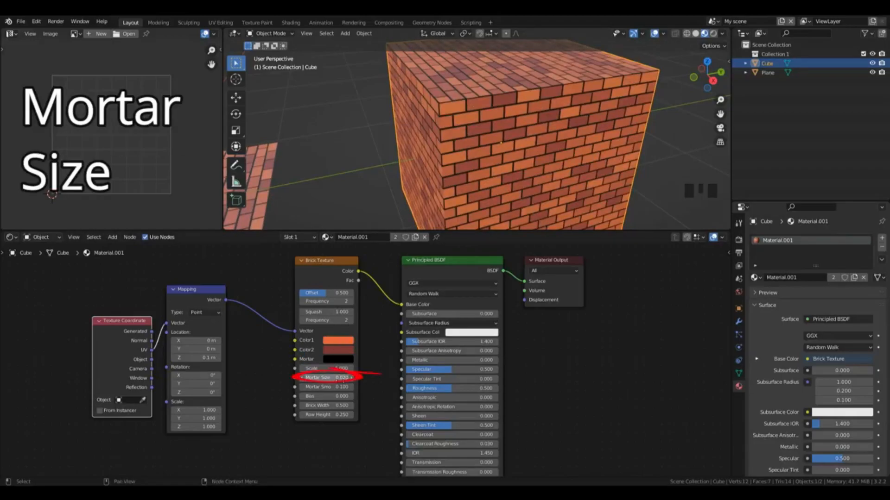
Step: Try raising the Brick Texture's Mortar Size to 0.12 and restore it to 0.02
click(351, 378)
key(ctrl+z)
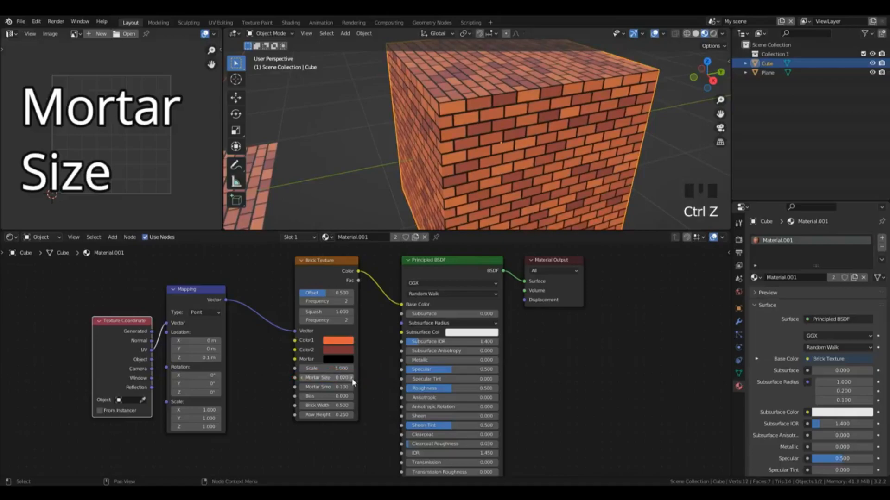
click(351, 378)
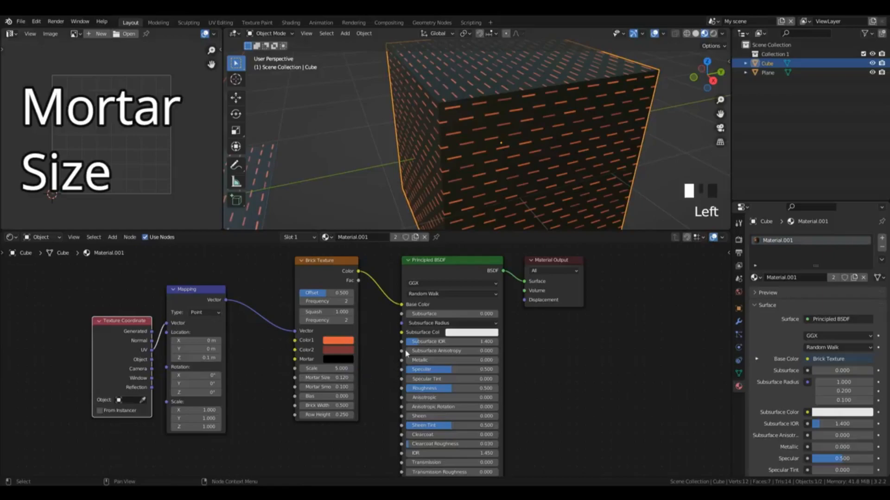
click(302, 377)
Step: Try a Mortar Size of 0.04 on the Brick Texture and set it back to 0.02
click(324, 378)
drag(314, 378, 310, 378)
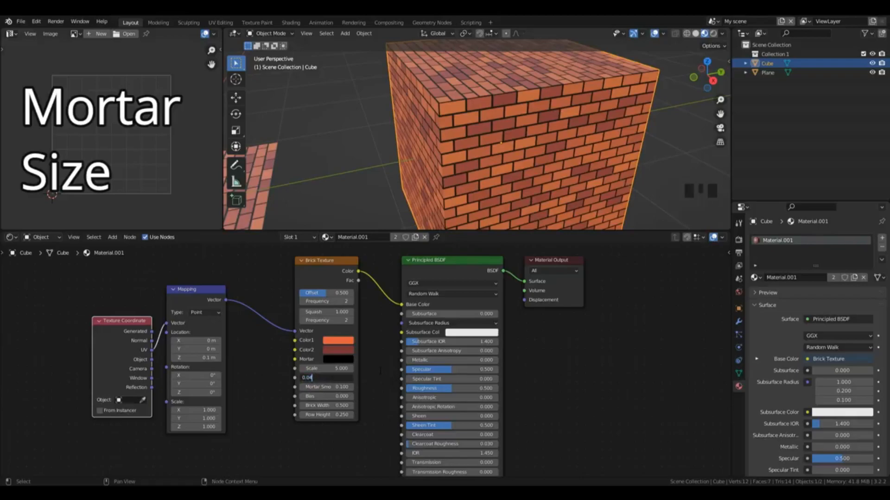
key(Return)
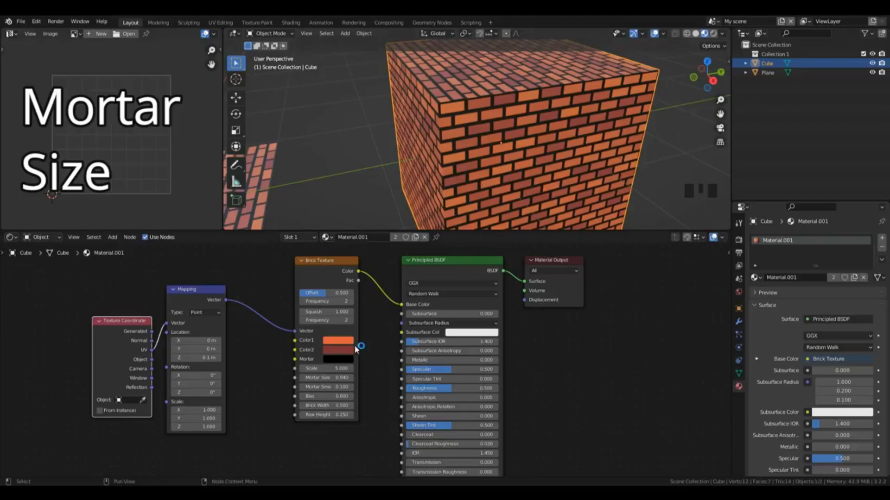
click(308, 378)
click(308, 378)
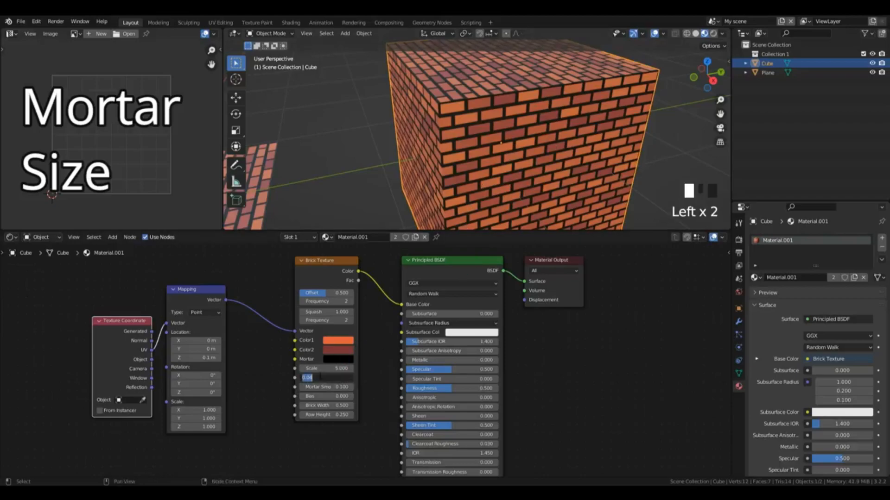
text(0.0)
key(Return)
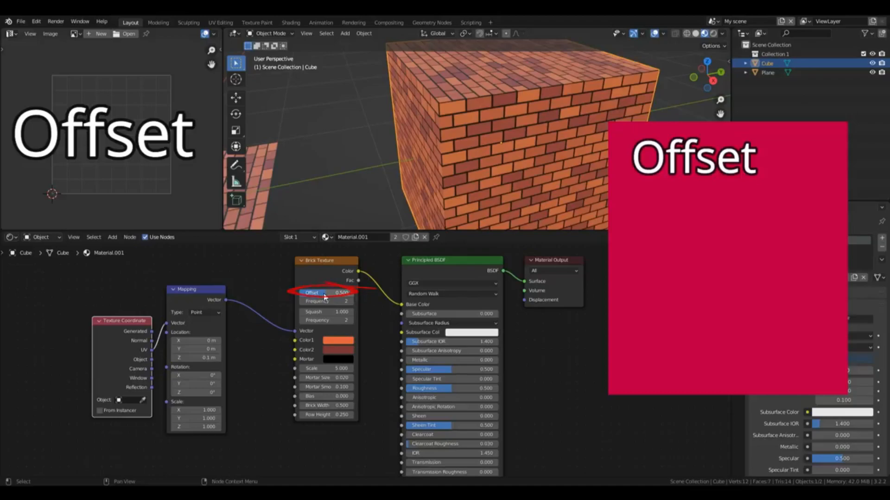
Step: Try the Brick Texture's Offset at 0 and at 1, and return it to 0.5
drag(324, 294, 297, 295)
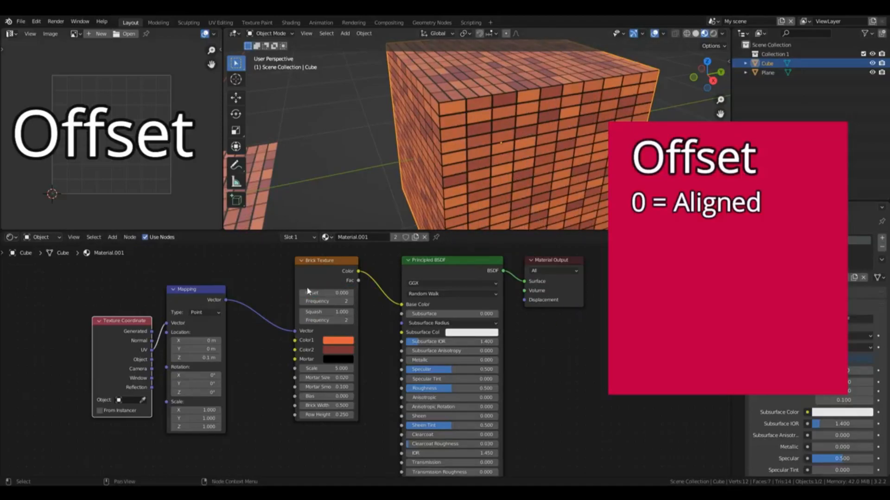
drag(308, 291, 353, 292)
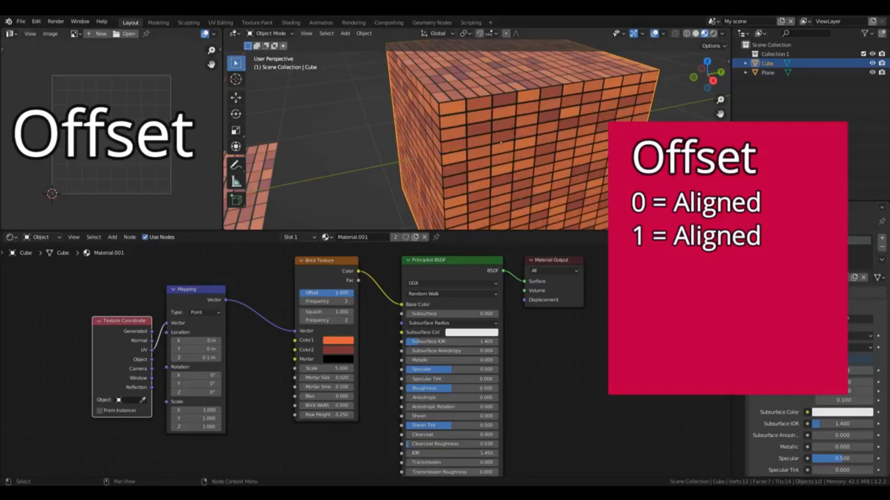
drag(351, 293, 326, 293)
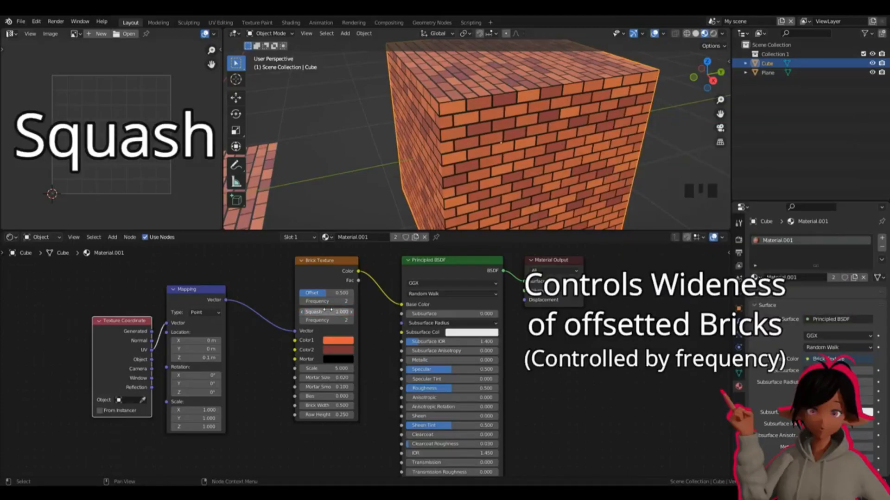
Step: Try a Squash of 2.2 on the Brick Texture and undo it, then try an Offset Frequency of 3 and restore 2
drag(325, 310, 343, 310)
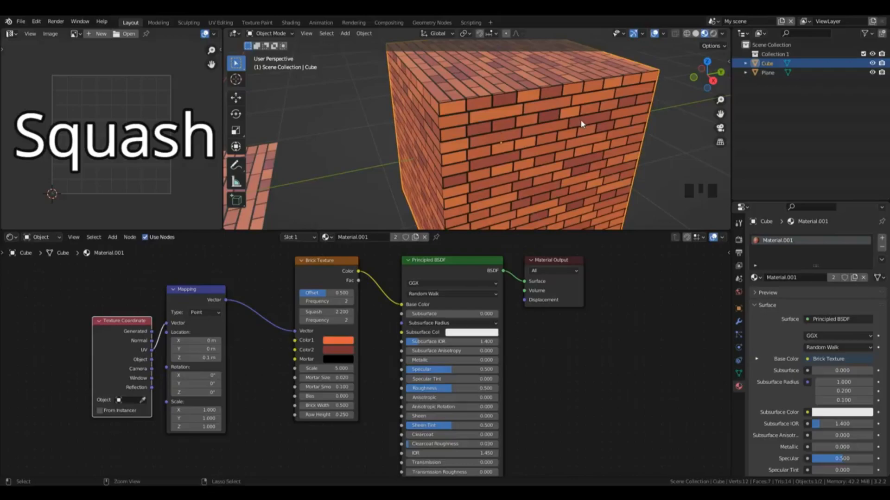
key(ctrl+z)
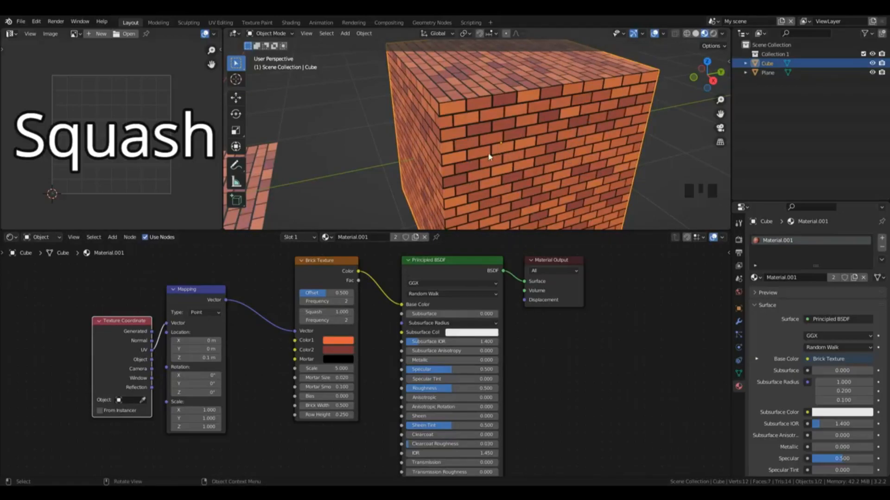
click(348, 300)
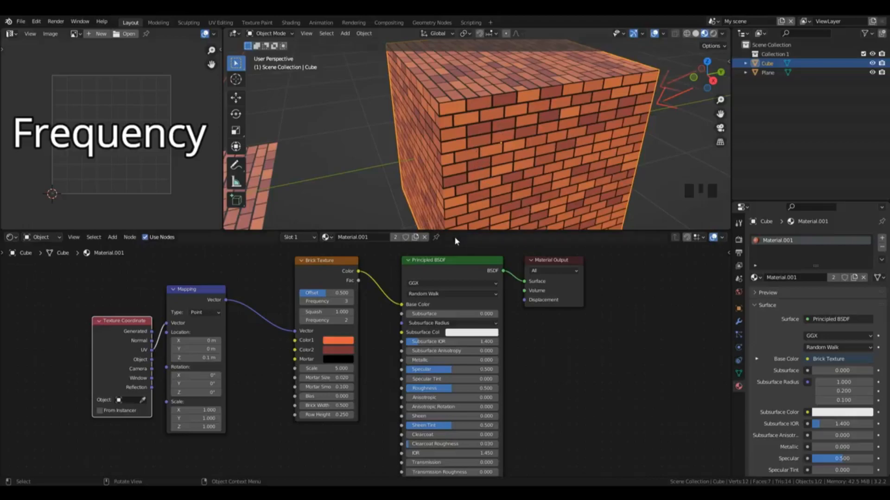
click(351, 302)
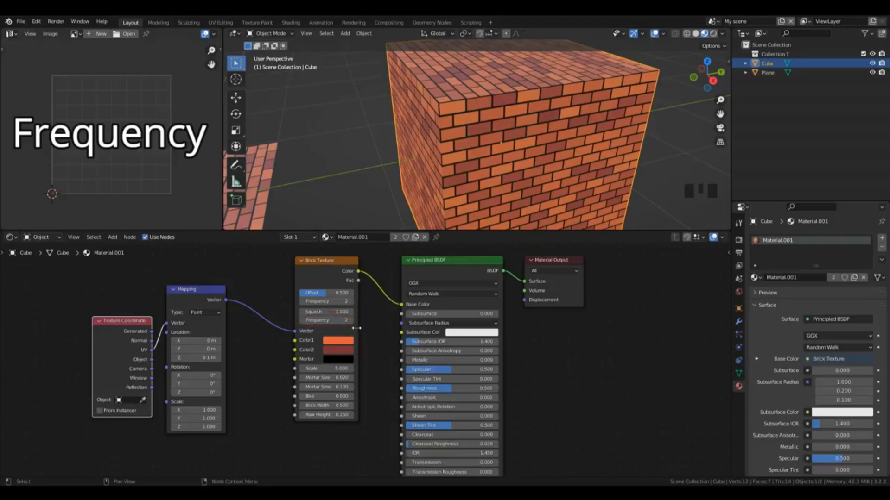
Step: Try the Brick Texture's Squash at 2 with a Squash Frequency of 3, and restore Squash to 1 and Frequency to 2
click(323, 313)
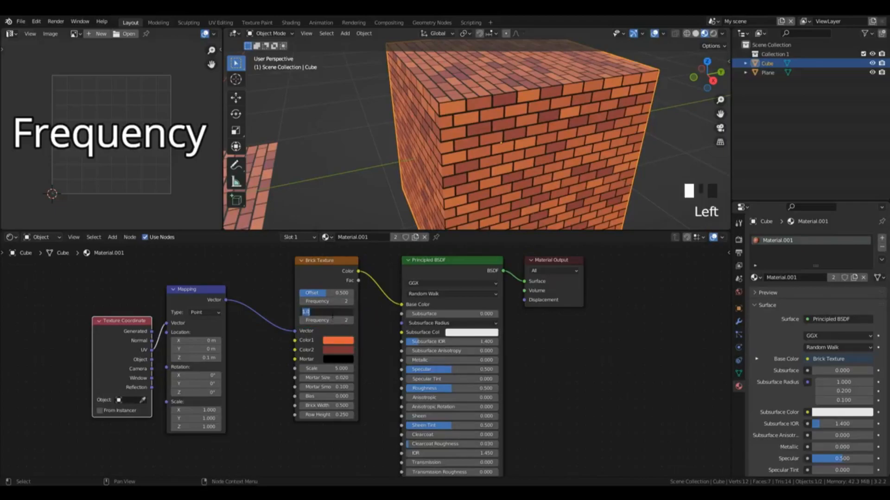
text(2)
key(Return)
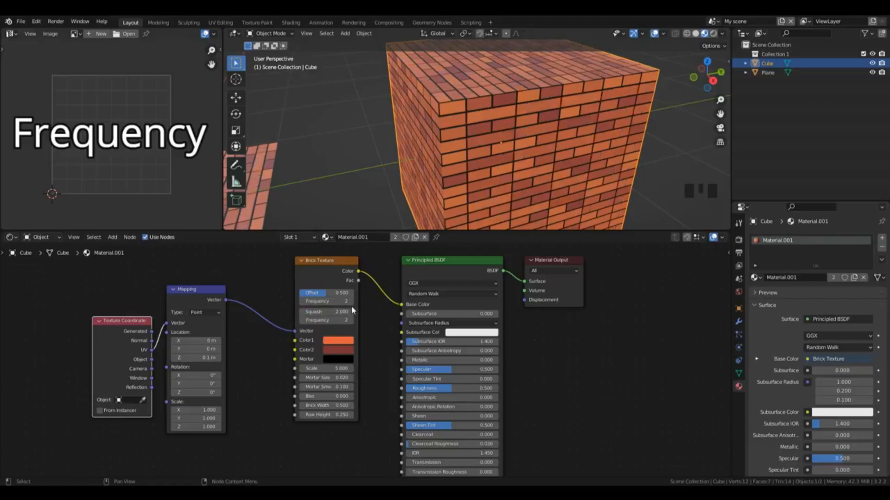
click(351, 320)
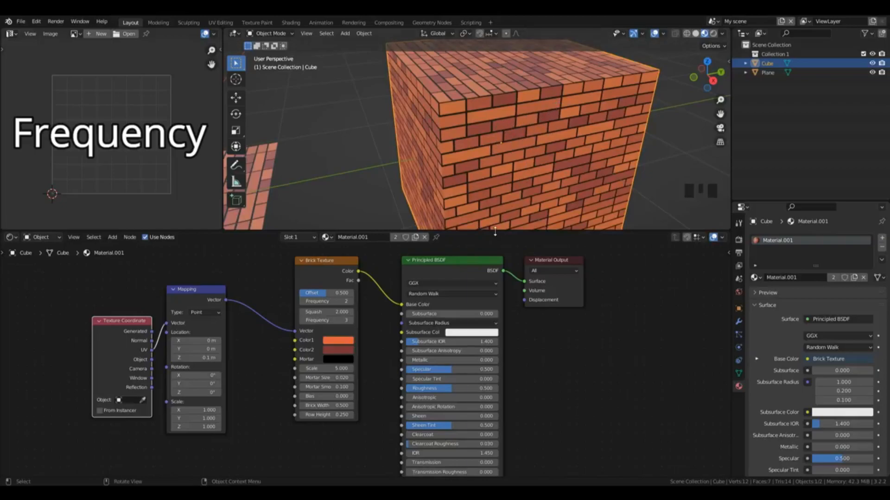
click(302, 323)
click(324, 310)
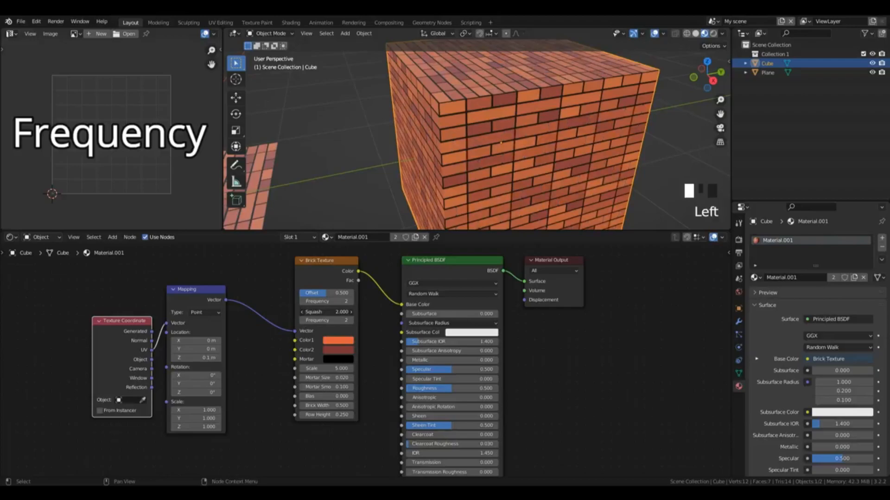
text(1)
key(Return)
Step: Try a higher Mortar Smoothness on the Brick Texture, viewing the mortar lines up close, and undo the change
scroll(508, 90, up, 4)
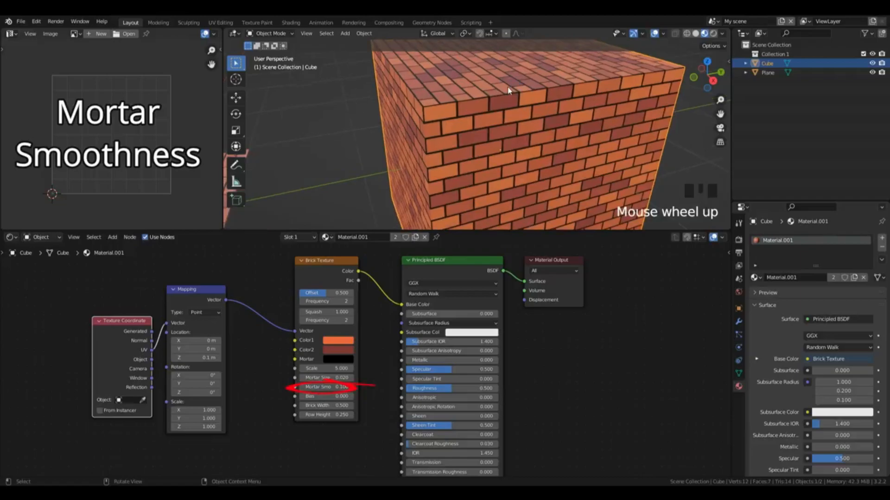
scroll(508, 90, up, 4)
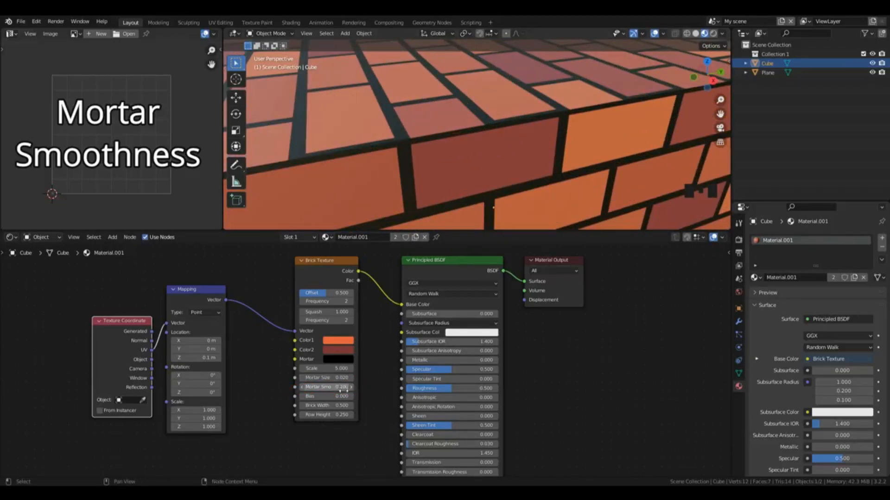
mouse_move(327, 387)
mouse_down()
mouse_move(364, 387)
mouse_move(321, 387)
mouse_move(340, 387)
mouse_up()
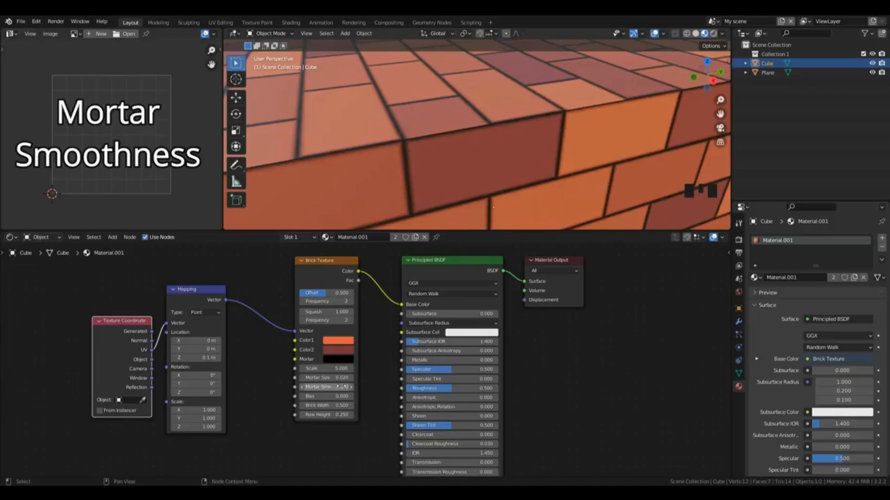
key(ctrl+z)
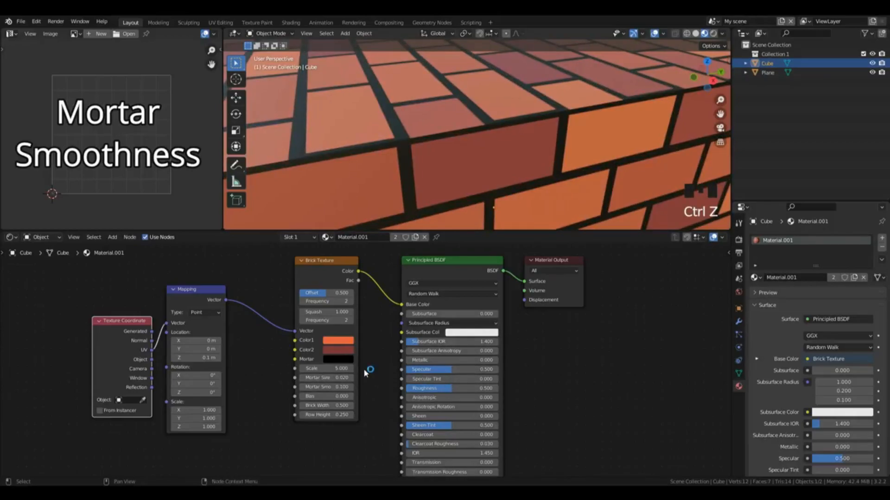
Step: Try a Brick Width of 1.4 on the Brick Texture and undo the change
scroll(683, 106, down, 8)
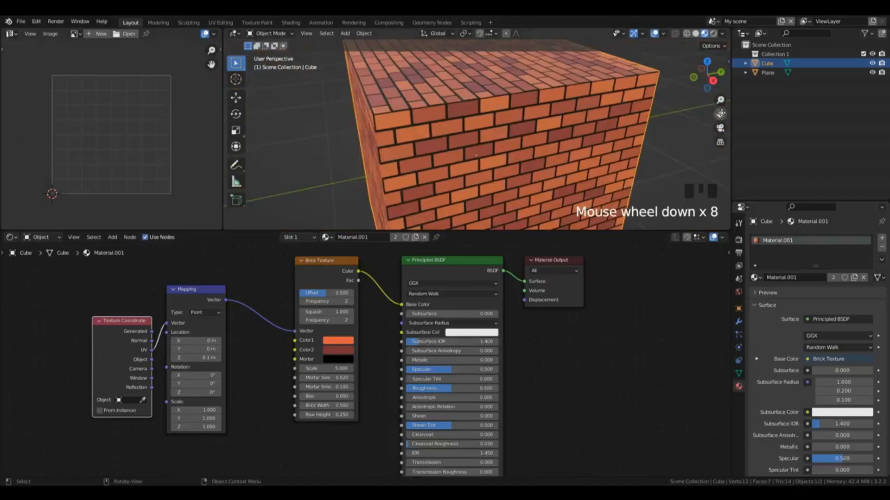
drag(720, 114, 719, 103)
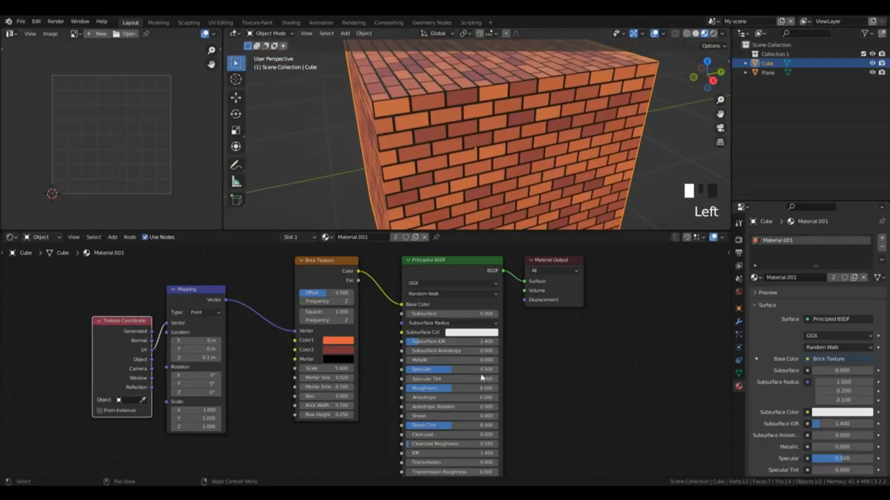
drag(335, 405, 370, 406)
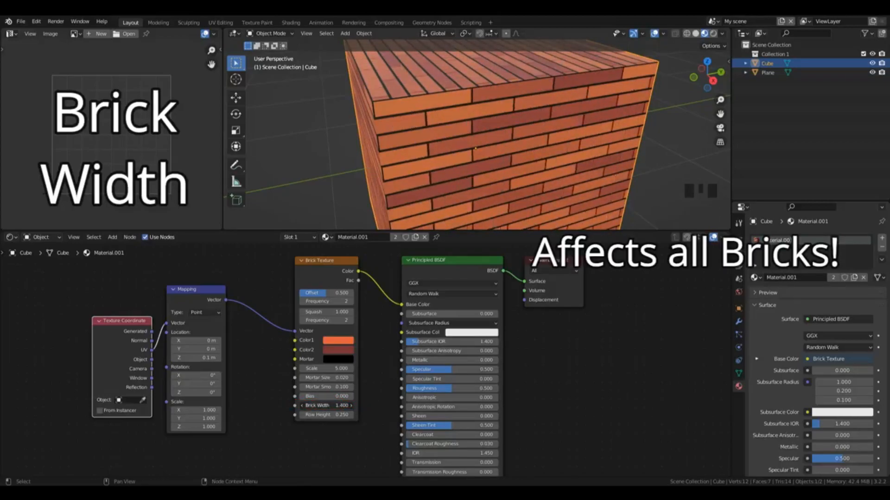
key(ctrl+z)
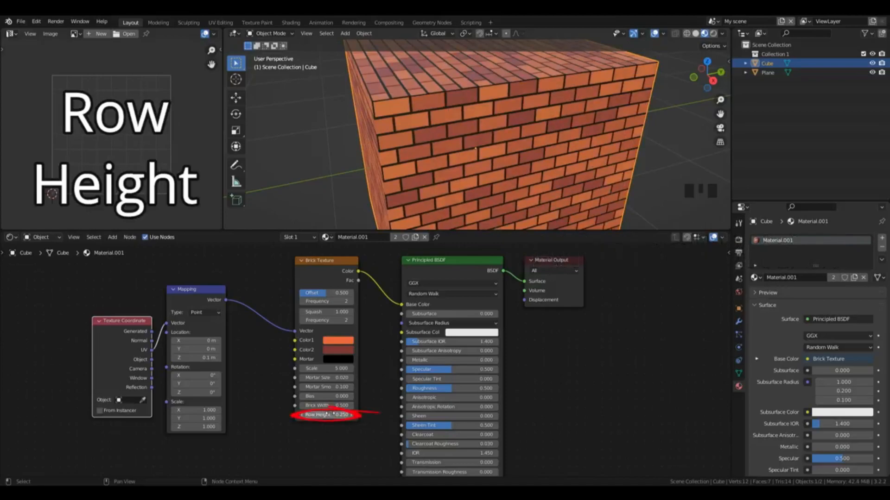
Step: Set the Brick Texture's Row Height to 0.5 and view the cube from another angle
click(334, 414)
key(ctrl+z)
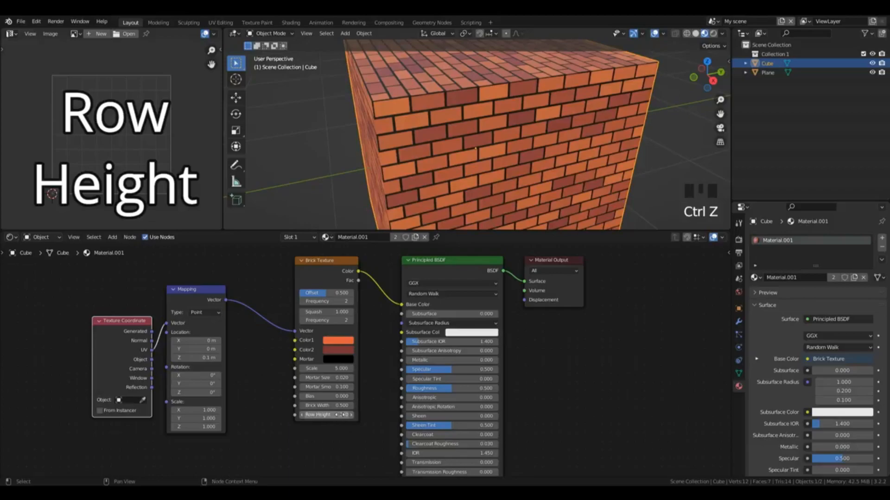
click(343, 414)
key(BackSpace)
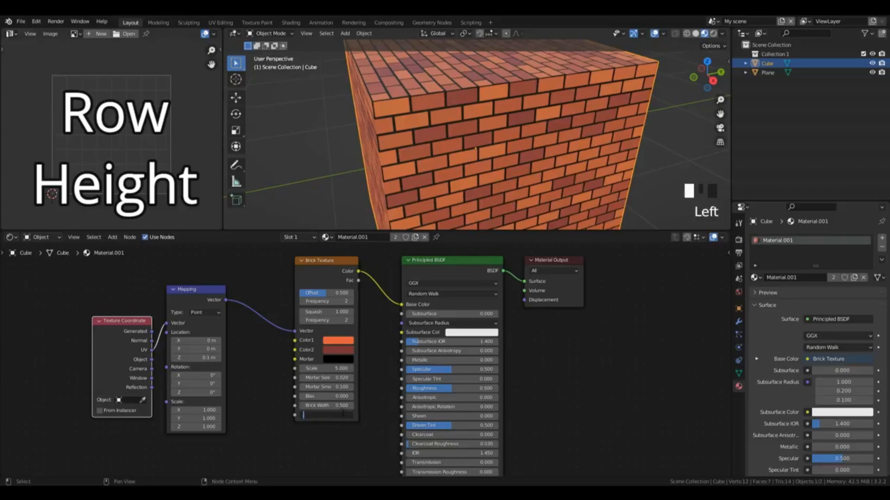
text(.5)
key(Return)
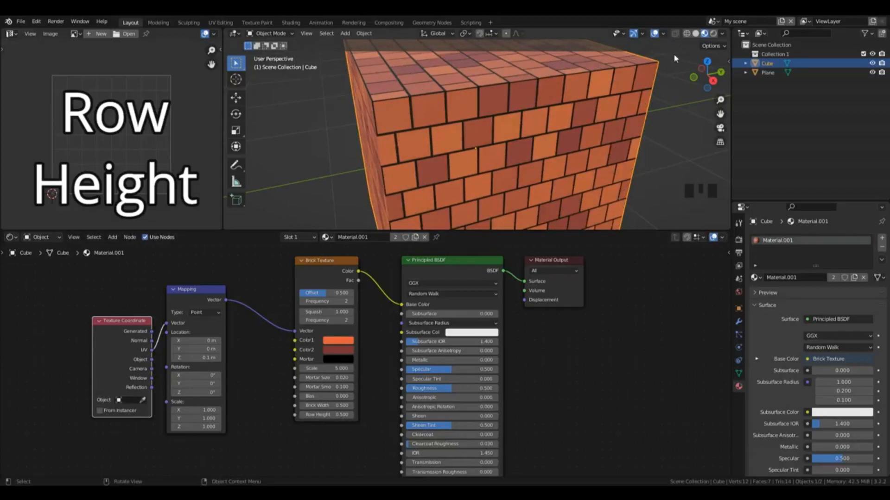
drag(707, 74, 742, 75)
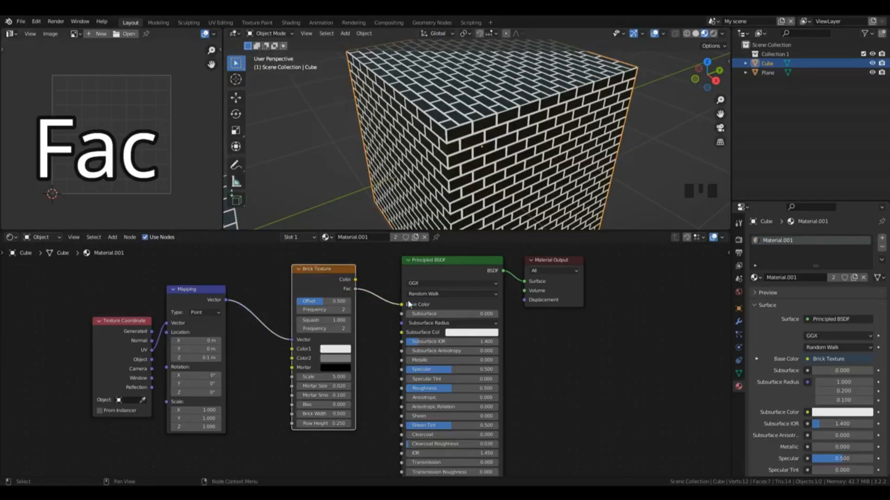
Step: Try a greenish Color2 on the Brick Texture while its Fac output feeds the Base Color
drag(463, 231, 463, 201)
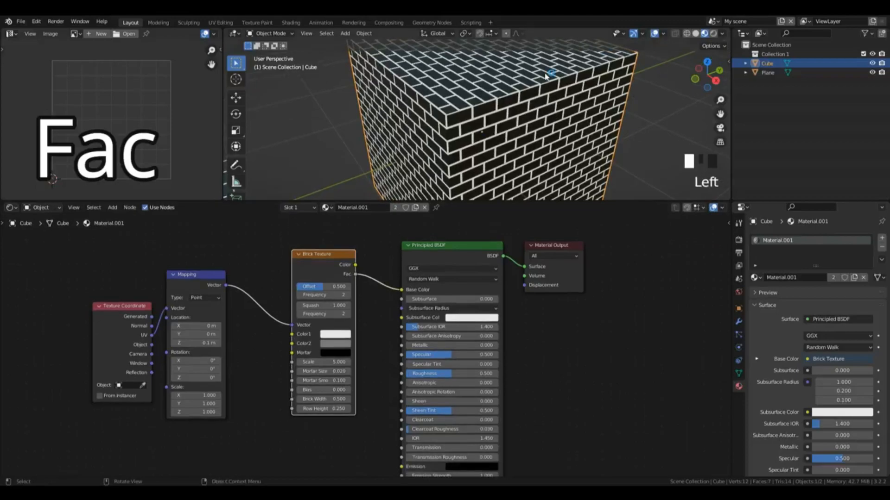
click(335, 343)
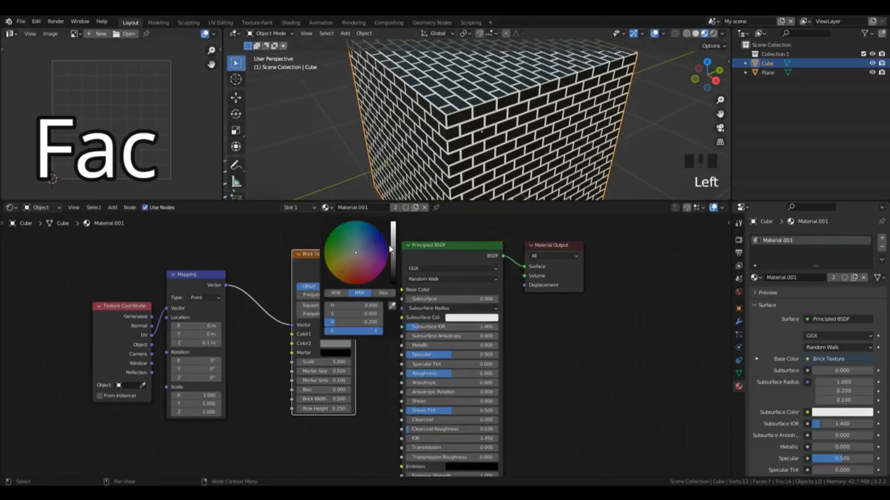
drag(367, 260, 347, 241)
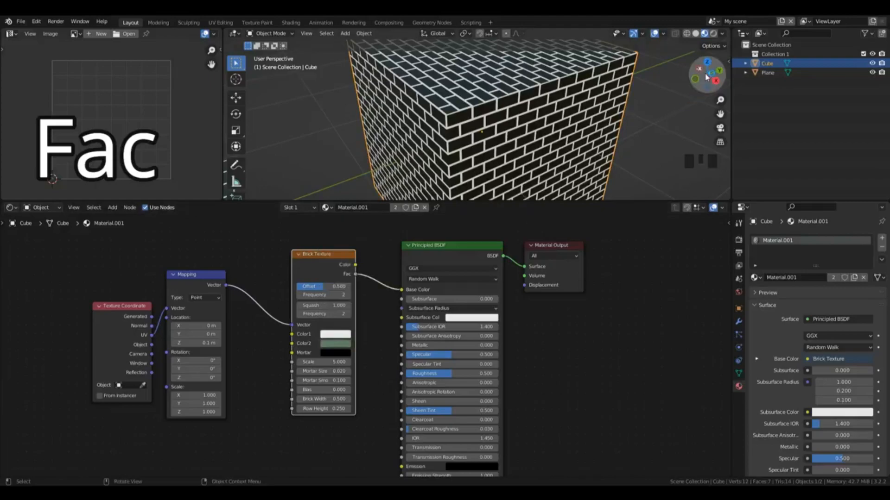
drag(699, 70, 485, 185)
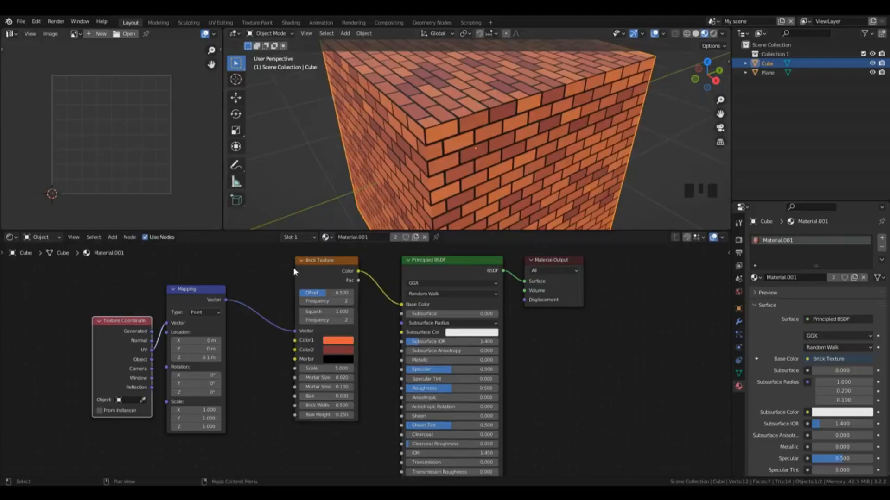
Step: Replace the Brick Texture with a Checker Texture, linking Mapping's Vector to its Vector and its Color to the Base Color
click(313, 266)
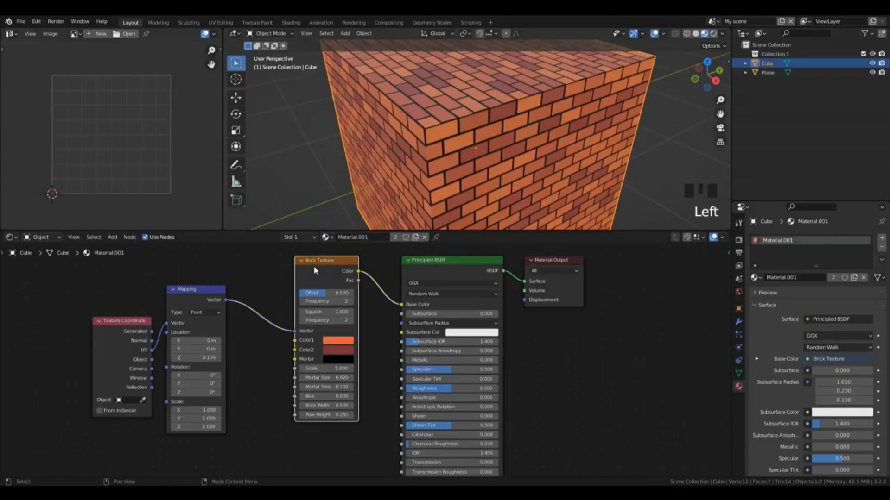
key(x)
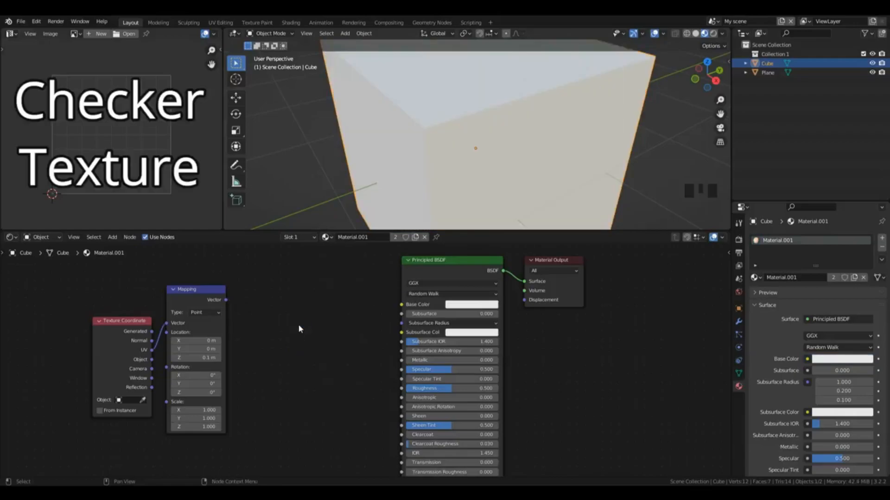
key(shift+a)
mouse_move(299, 326)
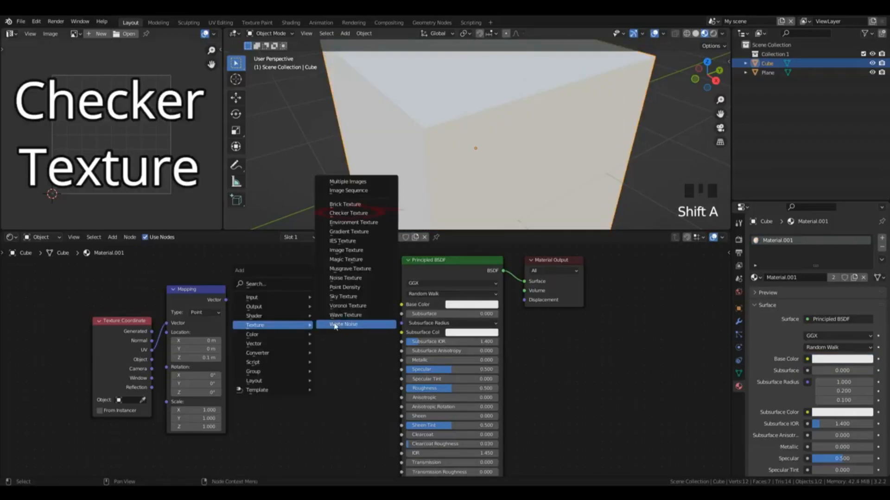
click(348, 213)
click(275, 295)
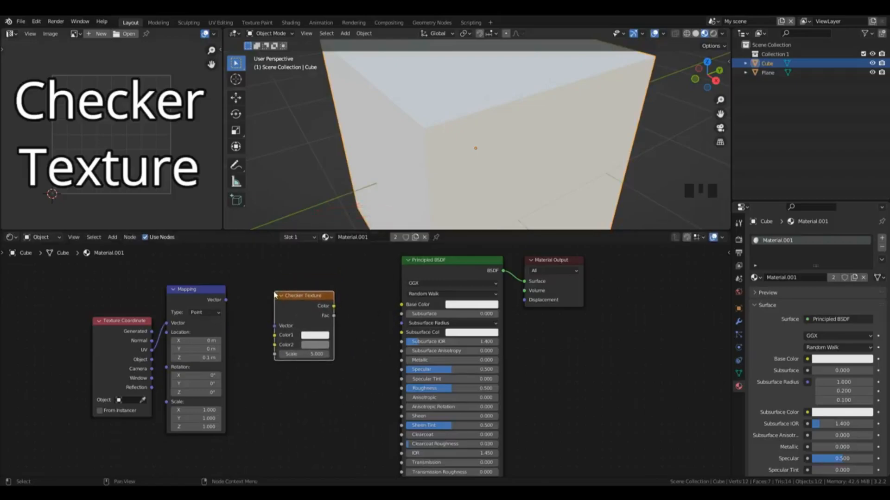
drag(225, 300, 275, 326)
drag(334, 306, 410, 309)
scroll(529, 134, down, 2)
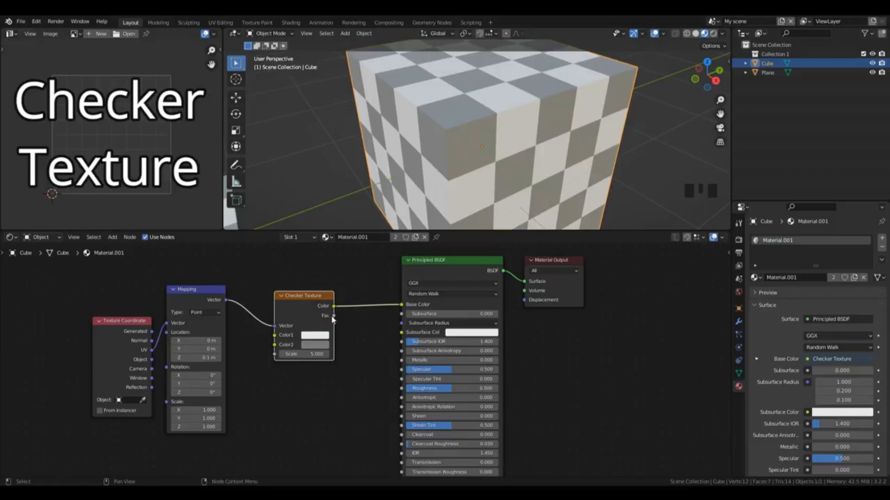
Step: Set the Checker Texture's Color1 to light red, Color2 to dark red and Scale to 4.4
click(315, 335)
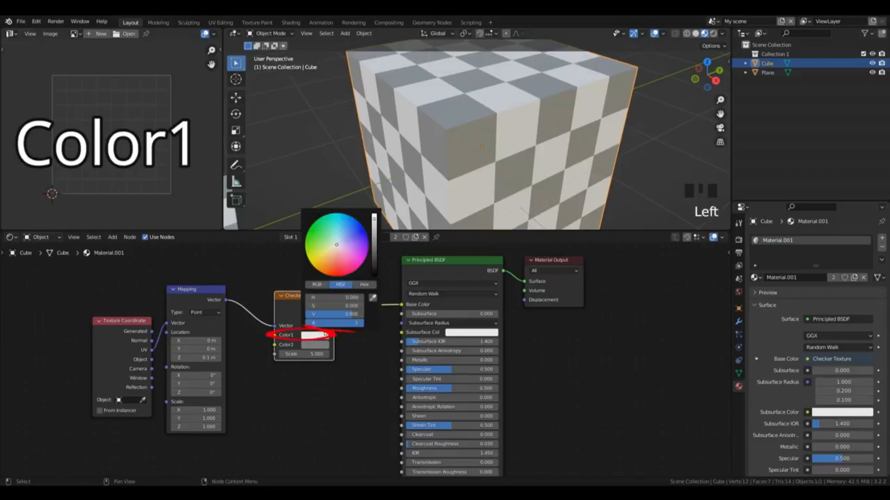
click(337, 260)
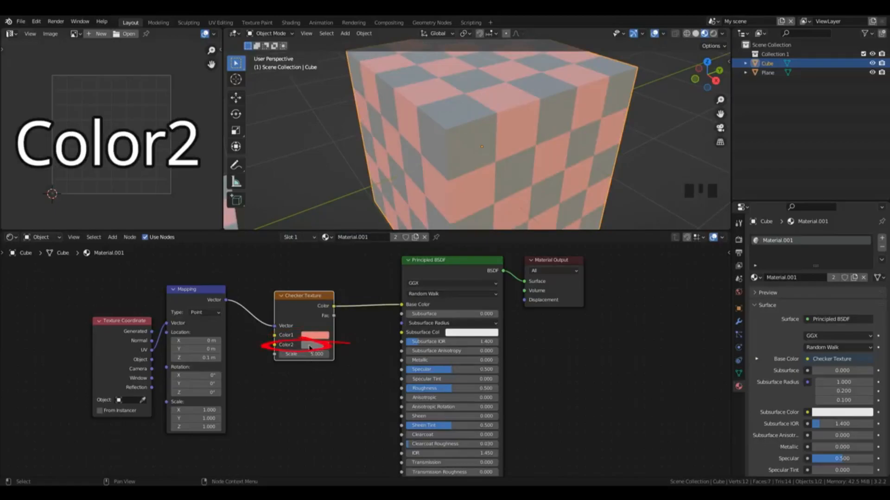
click(309, 346)
drag(346, 259, 349, 263)
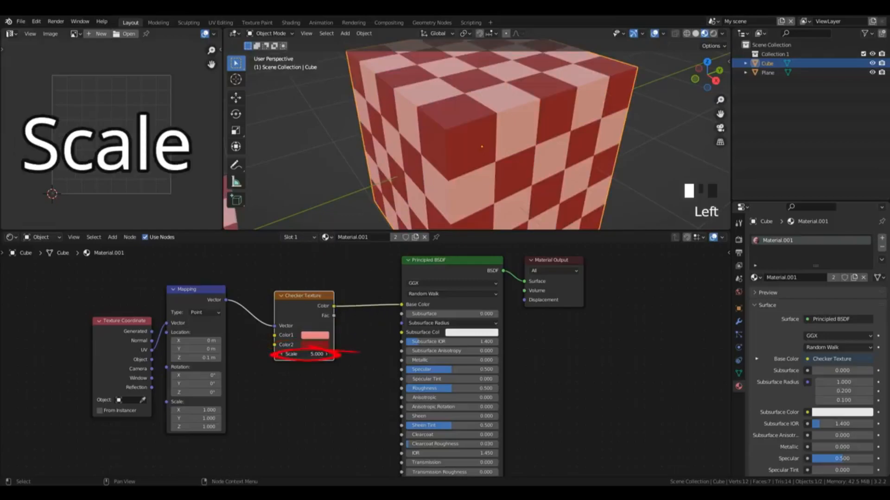
drag(309, 355, 319, 354)
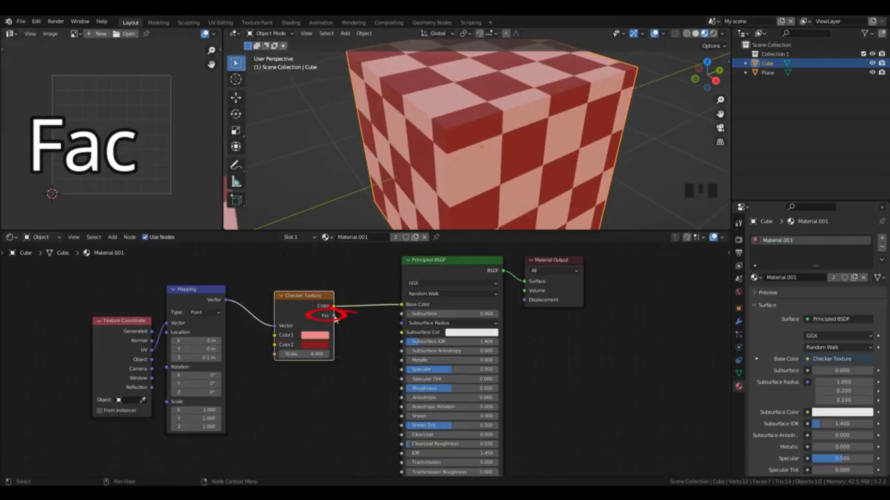
Step: Feed the Checker Texture's Fac output into the Base Color and change Color2 to a greyish blue
drag(334, 316, 405, 306)
click(313, 346)
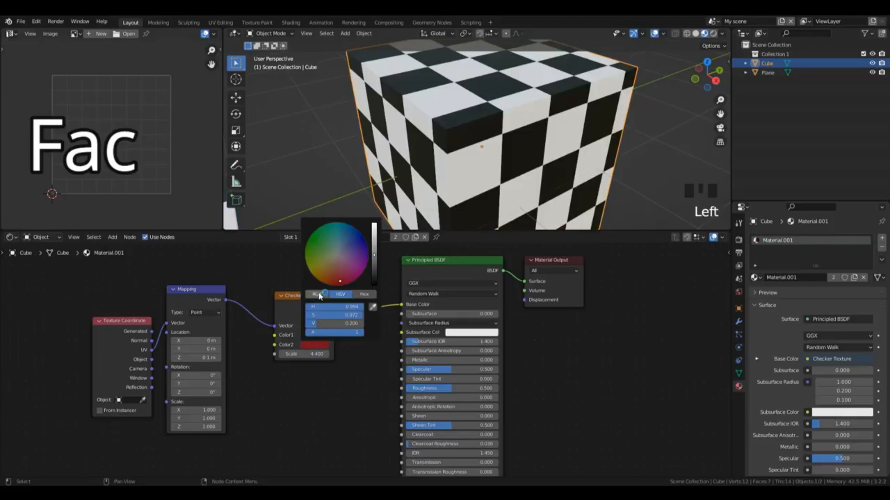
drag(337, 277, 374, 245)
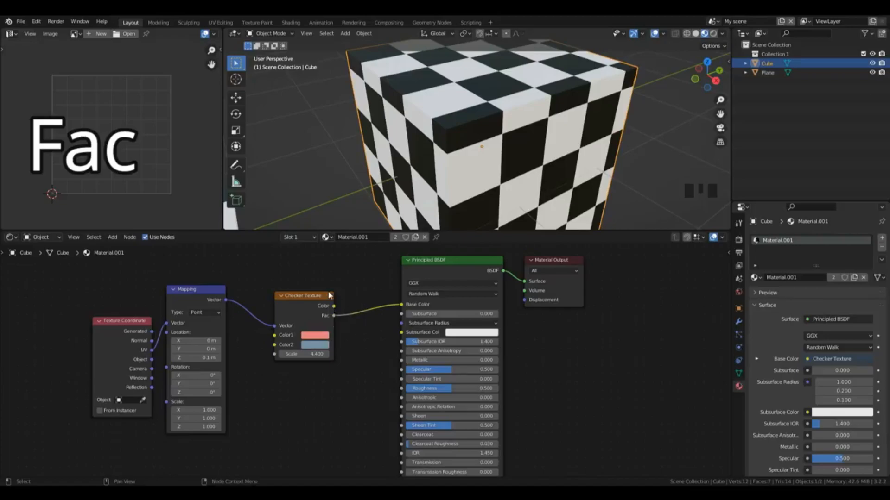
Step: Replace the Checker Texture with a Musgrave Texture, linking Mapping's Vector to its Vector and its Height to the Base Color
click(303, 306)
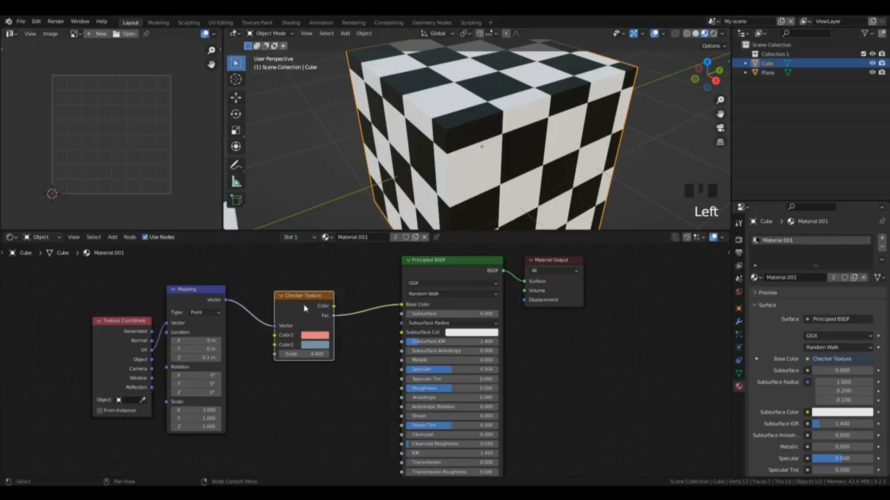
key(x)
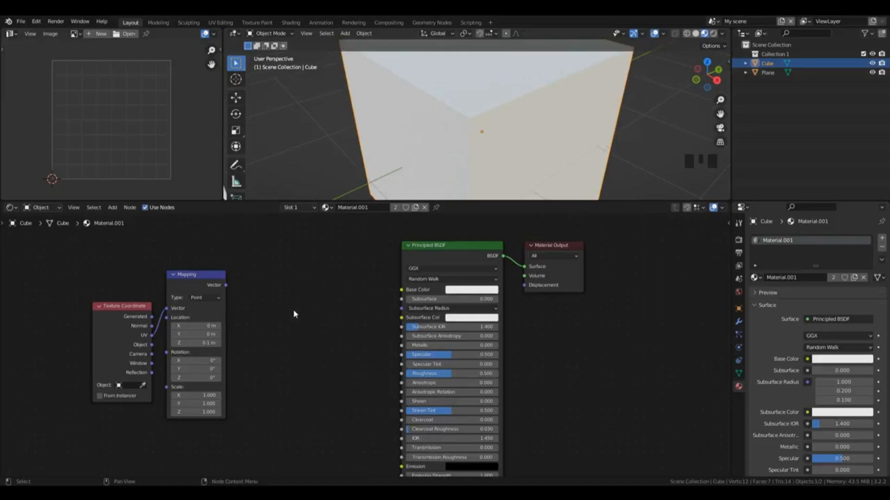
key(shift+a)
mouse_move(294, 312)
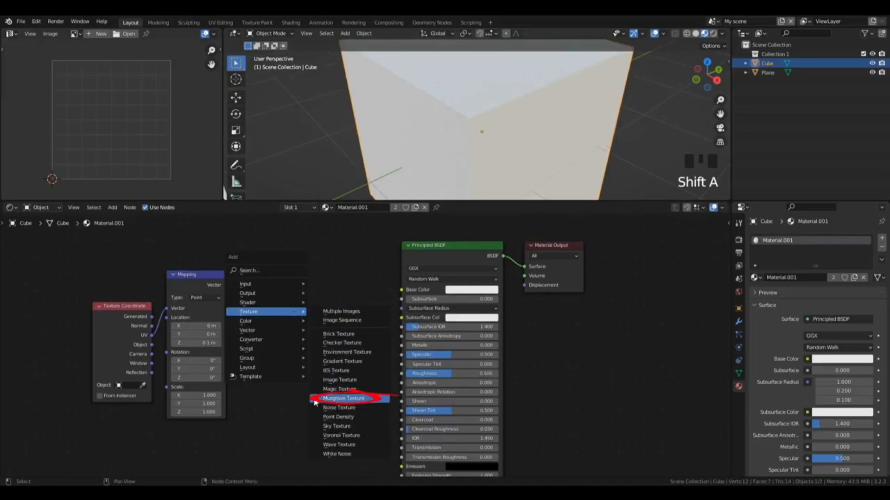
click(315, 401)
click(301, 297)
drag(226, 285, 292, 334)
drag(355, 299, 401, 289)
scroll(594, 134, down, 5)
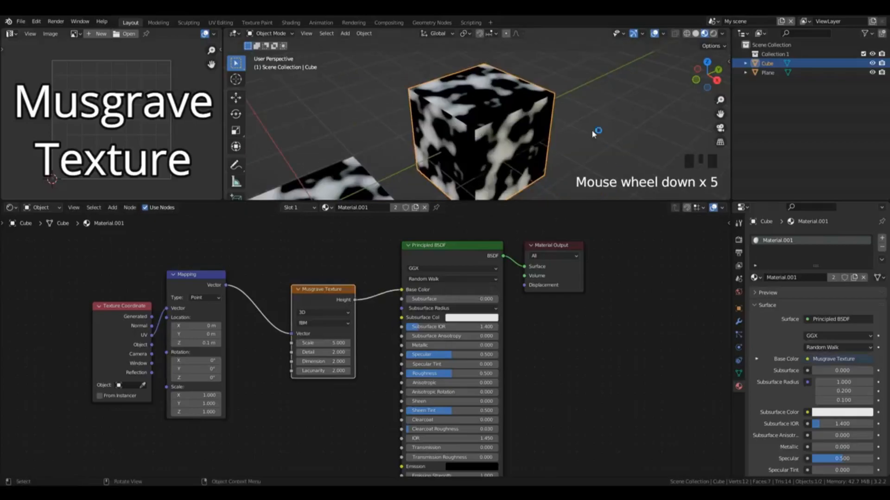
Step: Bring the plane and cube into view together and examine the Musgrave Texture's type options, keeping fBM
drag(720, 114, 668, 125)
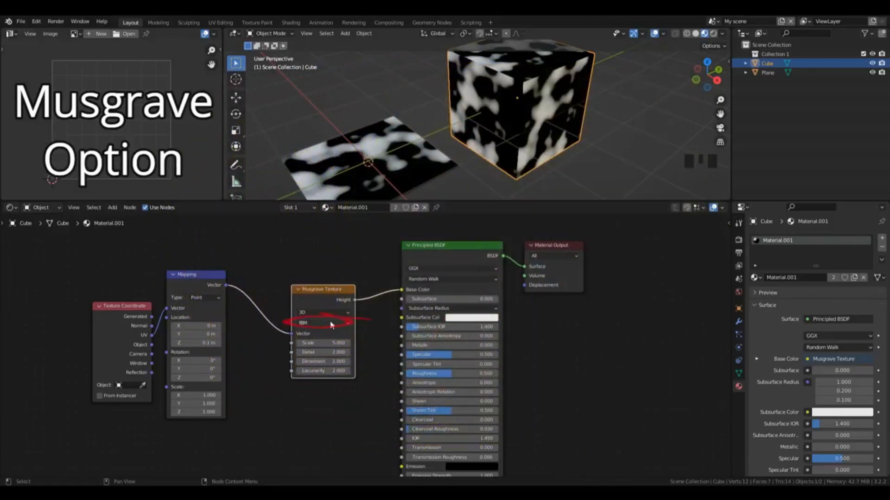
click(325, 324)
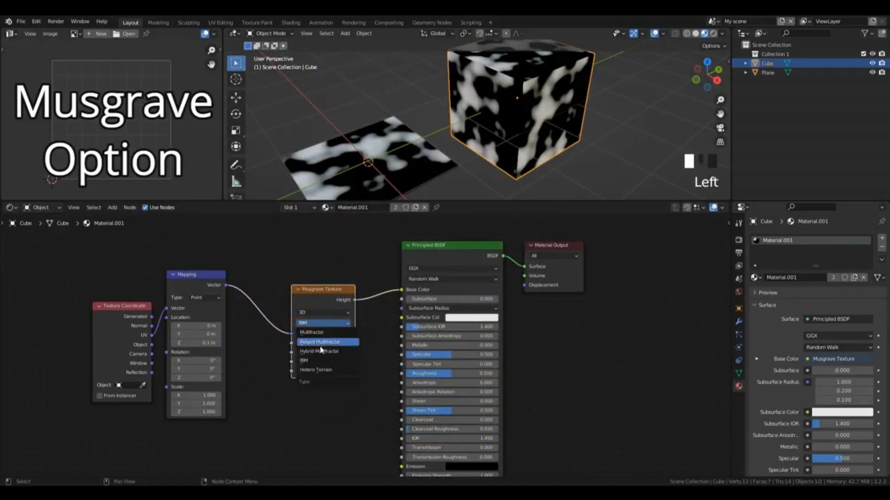
click(333, 322)
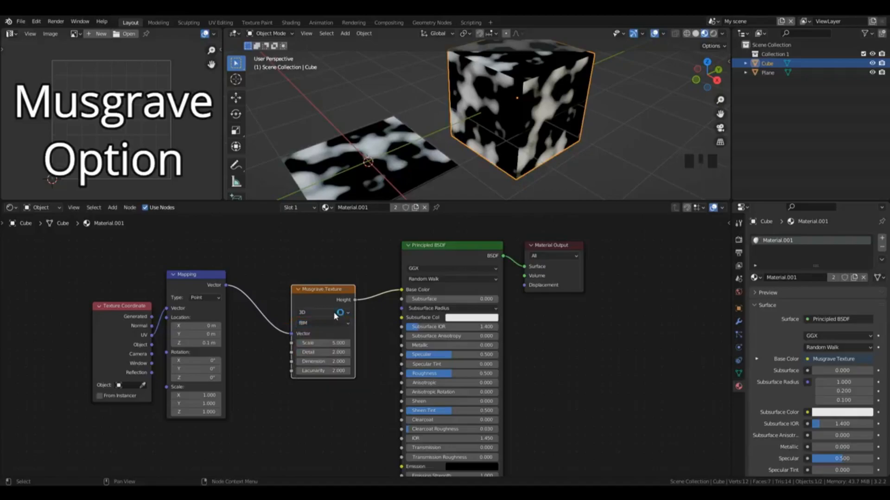
Step: Set the Musgrave Texture's Scale to 7.6, Detail to 15 and Dimension to 1
mouse_move(324, 343)
mouse_down()
mouse_move(350, 343)
mouse_move(322, 353)
mouse_move(345, 353)
mouse_up()
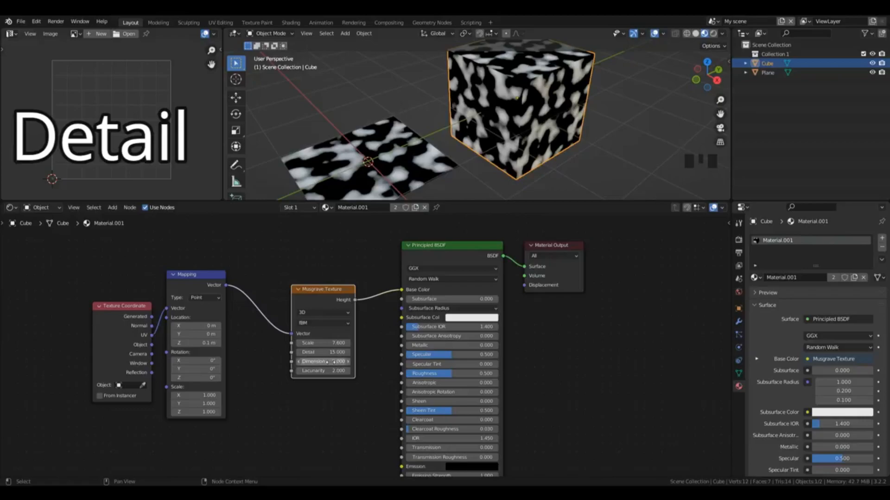
mouse_move(337, 363)
mouse_down()
mouse_move(325, 362)
mouse_move(334, 360)
mouse_up()
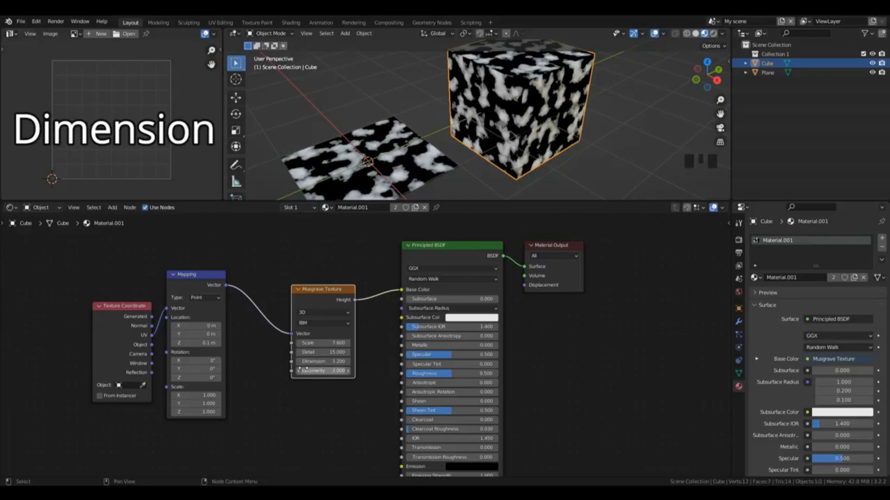
click(337, 362)
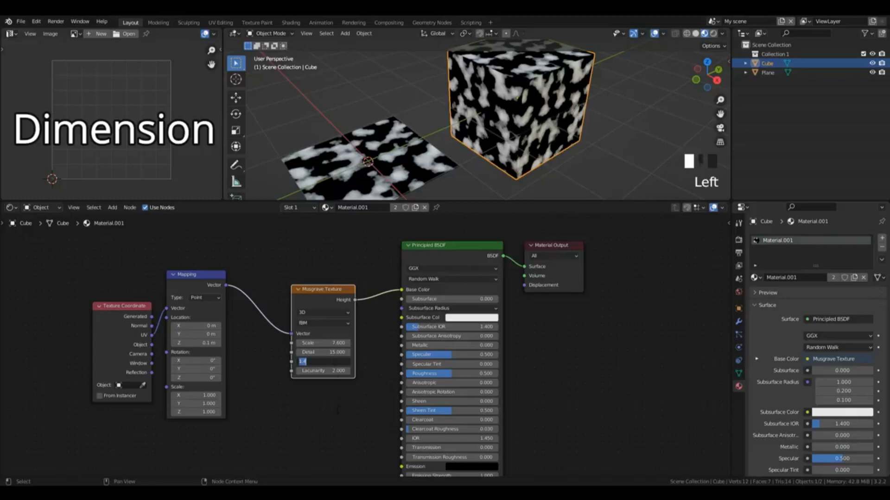
text(1)
key(Return)
Step: Try different Lacunarity values on the Musgrave Texture and reset Lacunarity to its default
mouse_move(336, 370)
mouse_down()
mouse_move(368, 371)
mouse_move(342, 373)
mouse_up()
key(BackSpace)
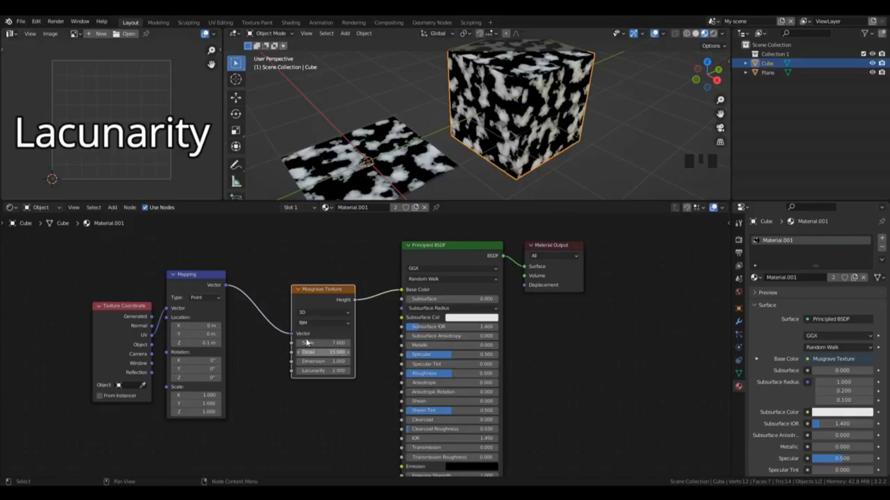
click(369, 324)
Step: Replace the Musgrave Texture with a Voronoi Texture, linking Mapping's Vector to its Vector and its Distance to the Base Color
click(324, 292)
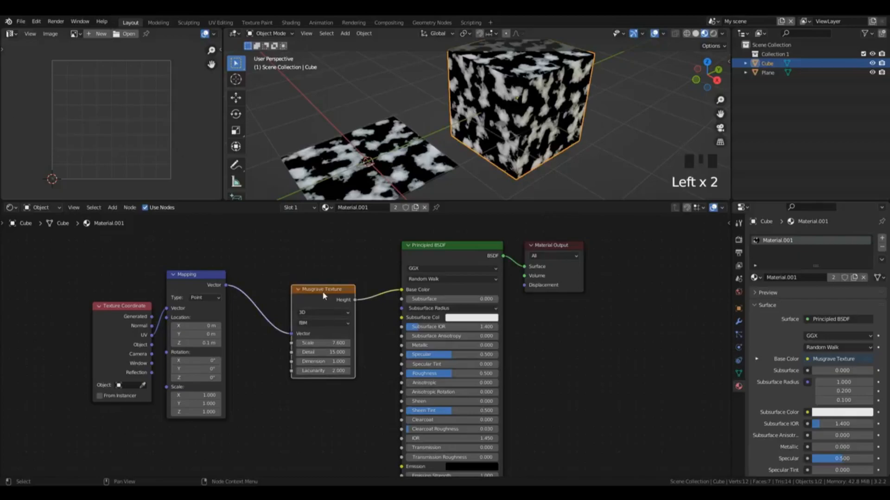
key(x)
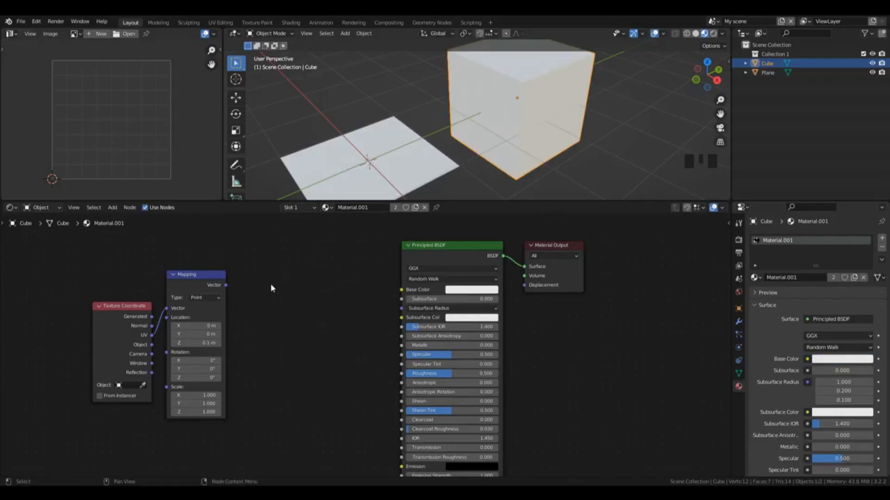
key(shift+a)
mouse_move(270, 294)
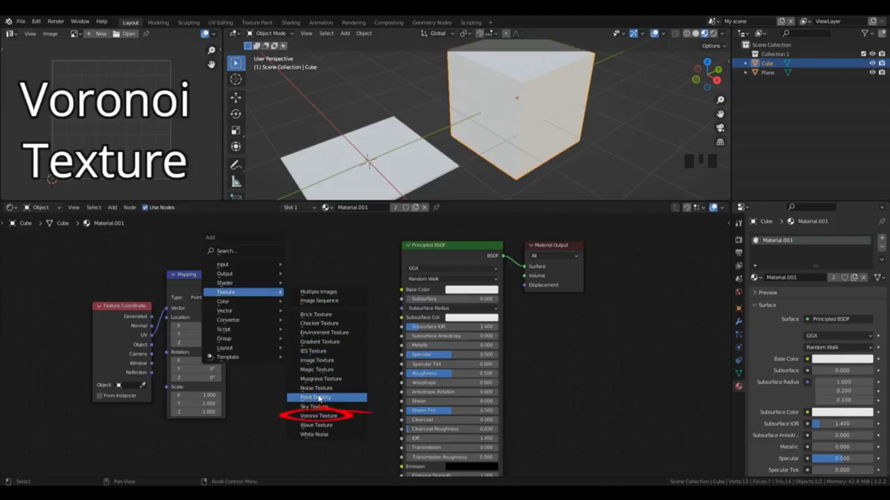
click(317, 415)
click(309, 287)
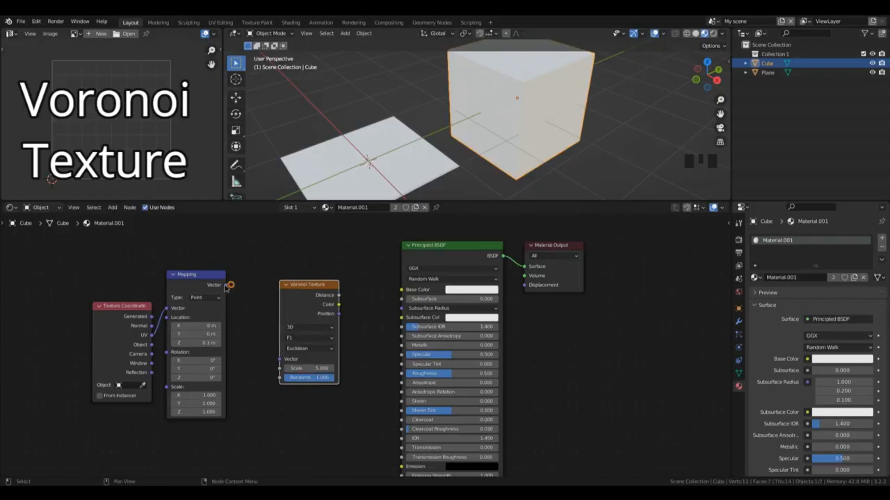
drag(231, 285, 280, 359)
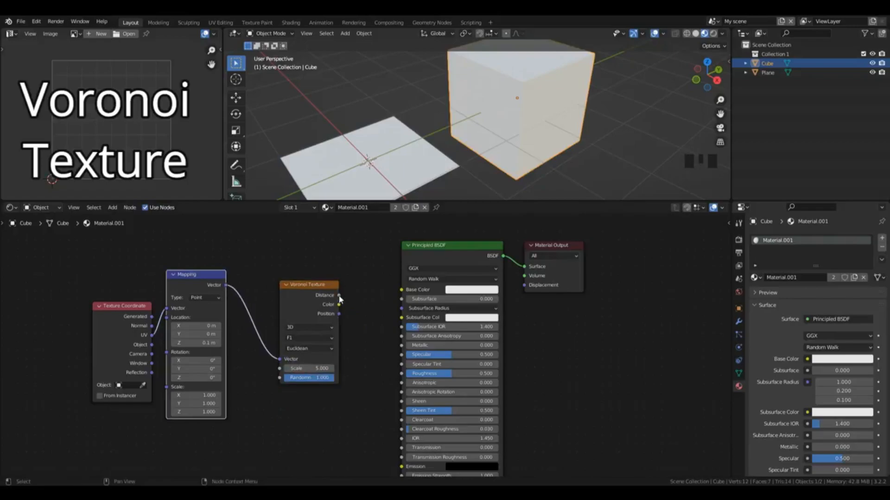
drag(338, 295, 401, 290)
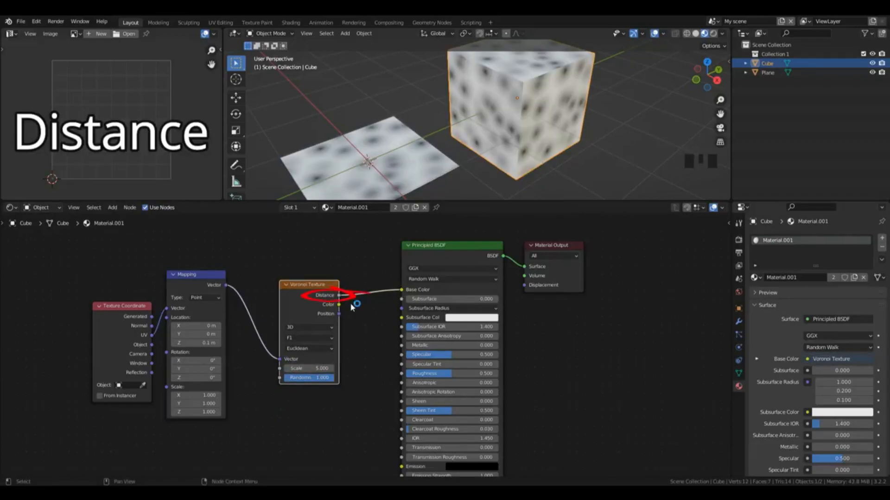
Step: Try the Voronoi Texture's Color output as the Base Color and relink its Distance output instead
mouse_move(338, 305)
mouse_down()
mouse_move(403, 300)
mouse_move(402, 289)
mouse_up()
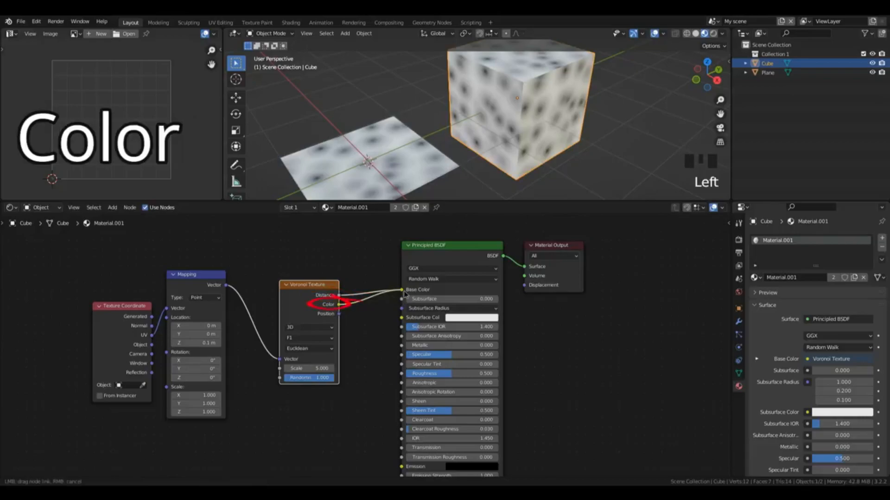
click(324, 339)
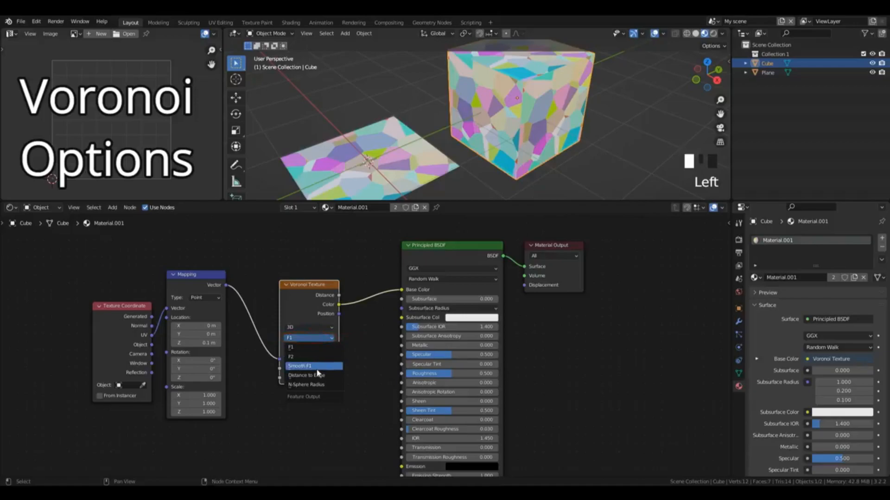
click(337, 334)
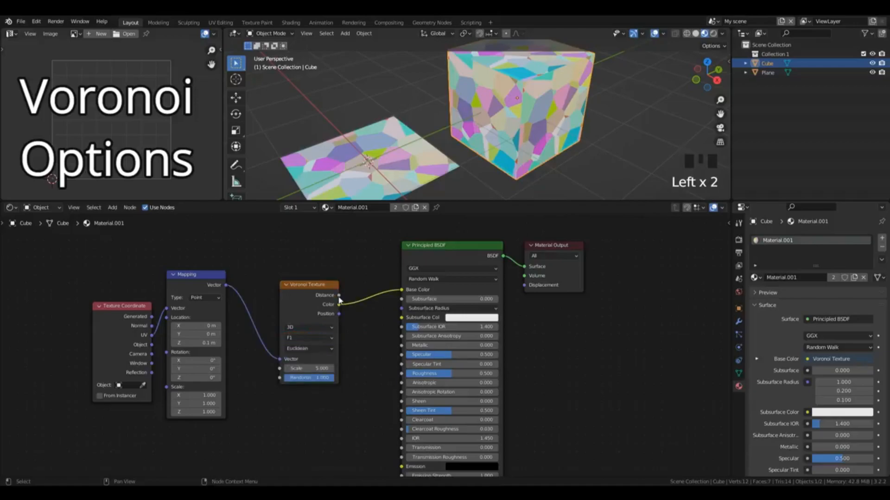
drag(339, 295, 401, 289)
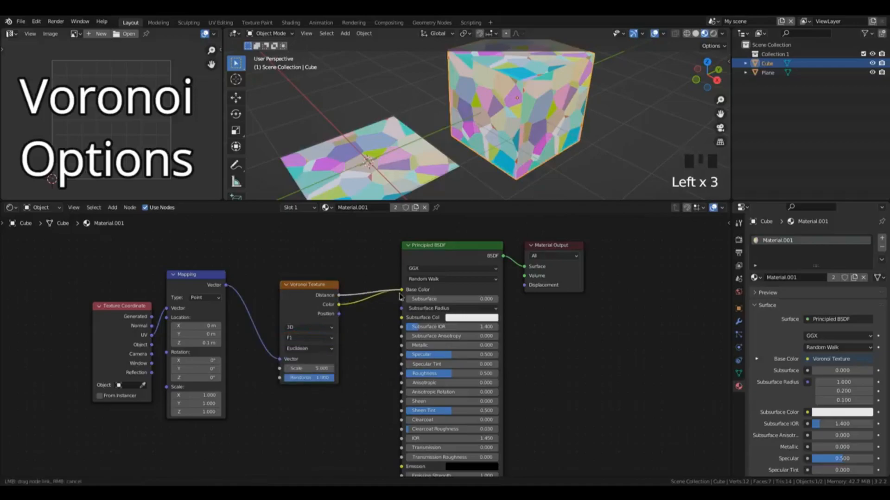
Step: Set the Voronoi Texture's feature output to Distance to Edge, then try its Randomness and a higher Scale
click(308, 338)
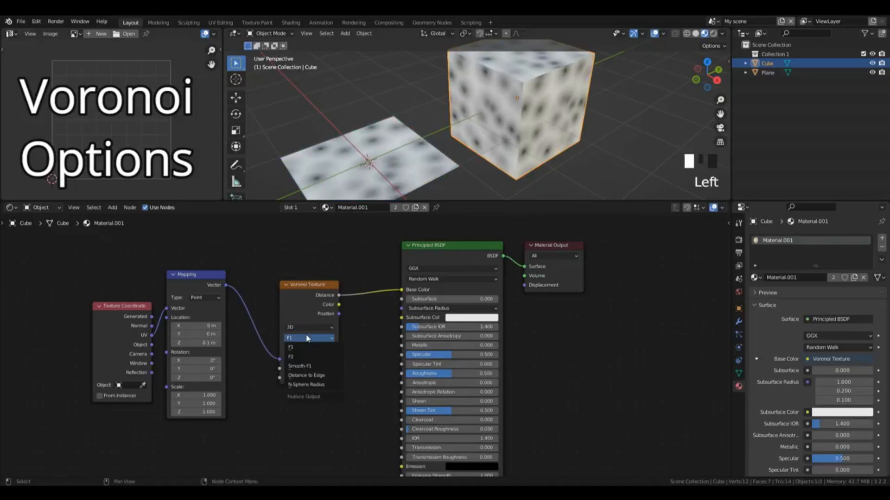
click(307, 376)
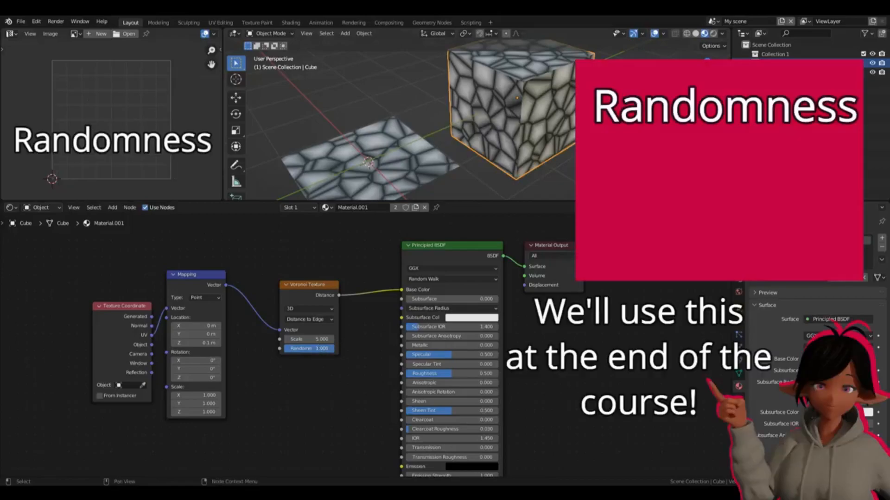
mouse_move(330, 349)
mouse_down()
mouse_move(281, 348)
mouse_move(334, 349)
mouse_up()
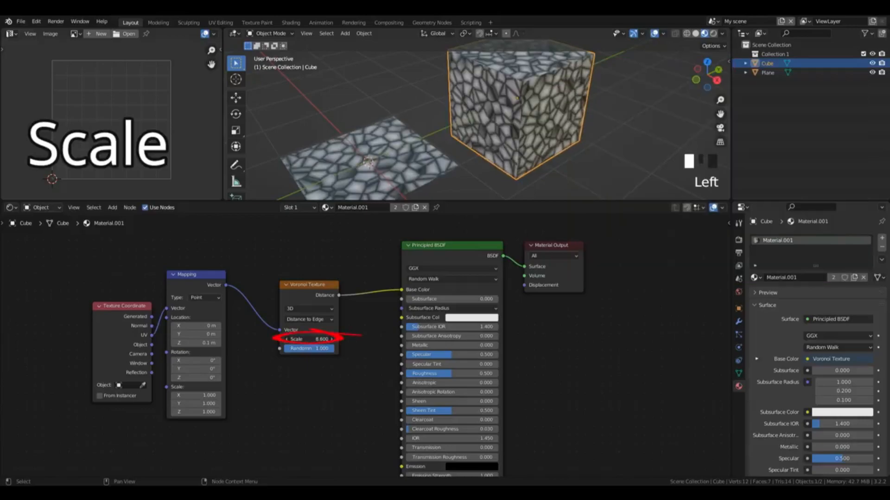
Step: Replace the Voronoi Texture with a Wave Texture, linking Mapping's Vector to its Vector and its Color to the Base Color
key(x)
key(shift+a)
mouse_move(292, 288)
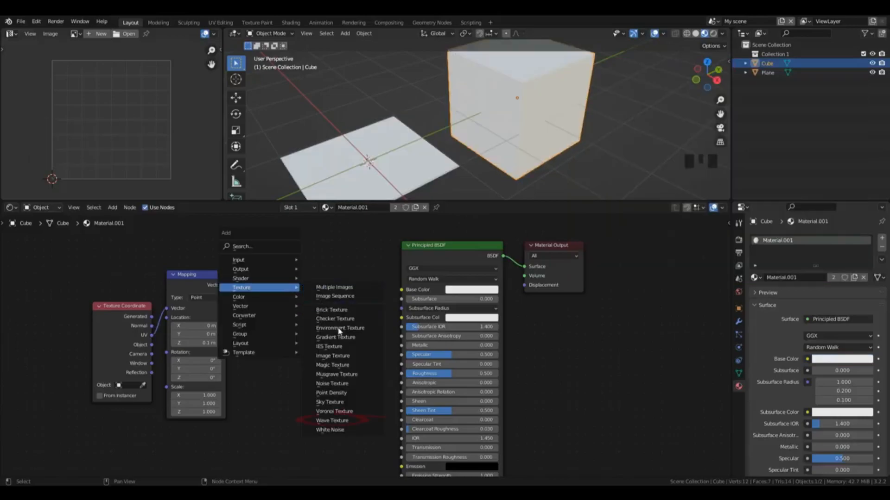
click(343, 421)
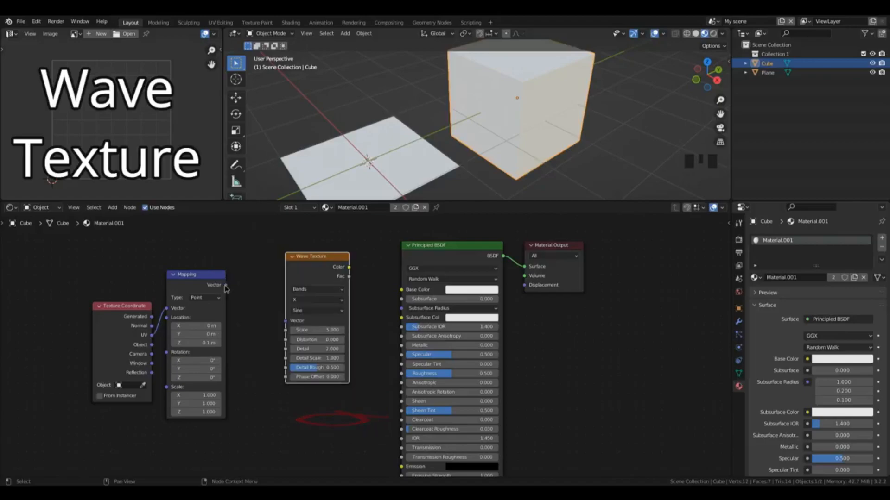
drag(226, 285, 286, 321)
drag(349, 268, 401, 290)
Step: Try the Diagonal direction and the Rings type on the Wave Texture, returning to Bands along X
mouse_move(701, 65)
mouse_down()
mouse_move(716, 73)
mouse_move(702, 74)
mouse_up()
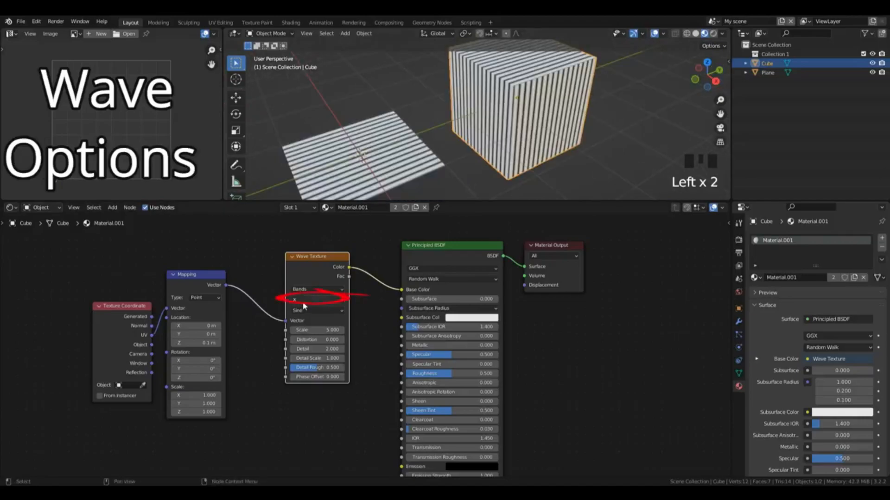
drag(305, 306, 314, 312)
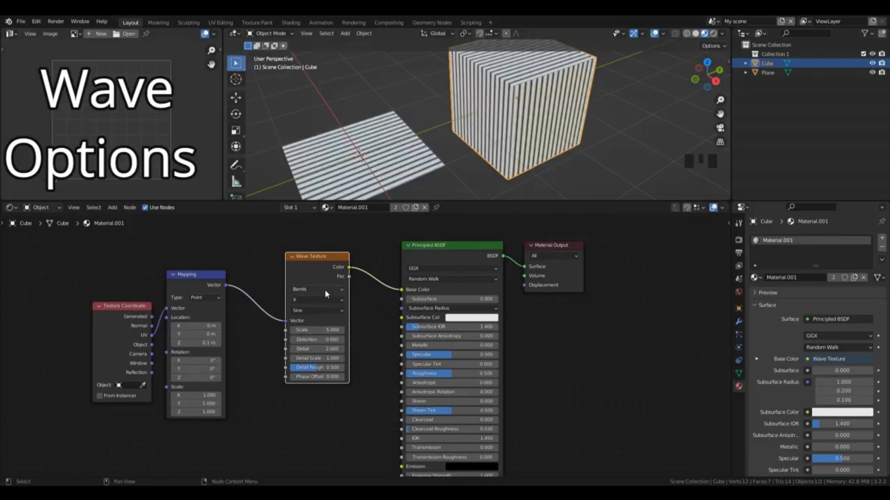
click(324, 288)
key(ctrl+shift+z)
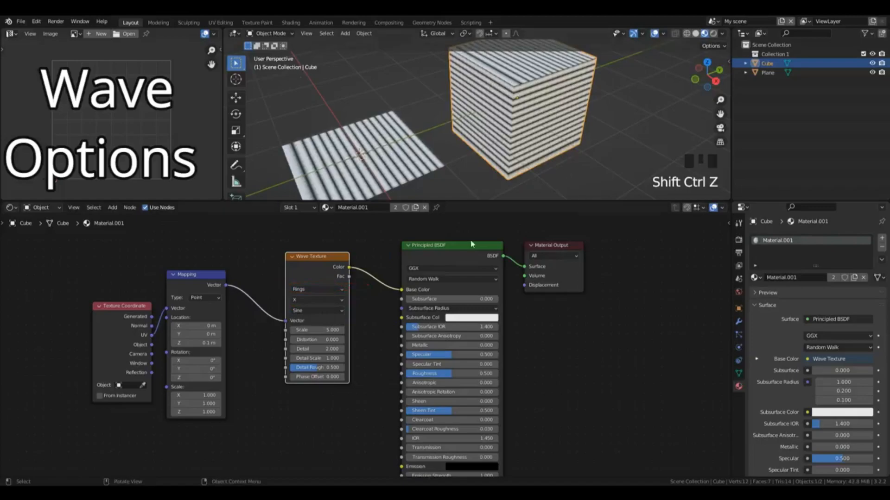
Step: Set the Wave Texture's Scale to 4.4 and its Distortion to 6.7
click(292, 330)
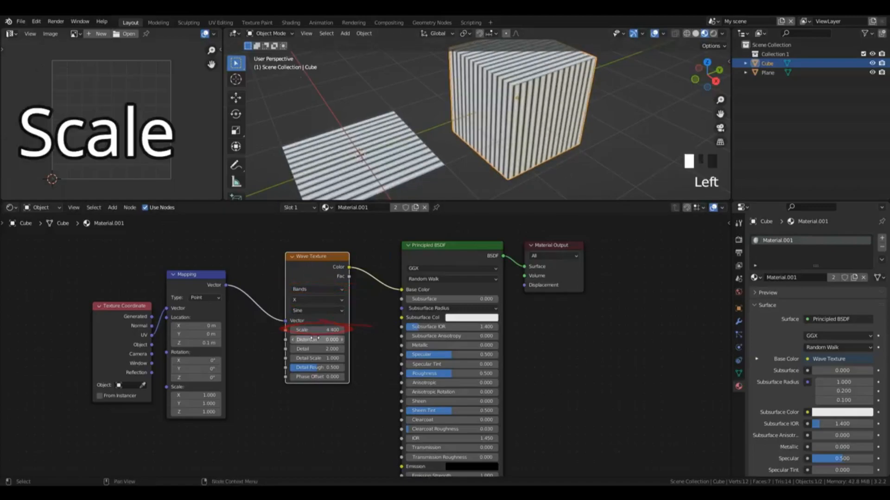
click(292, 339)
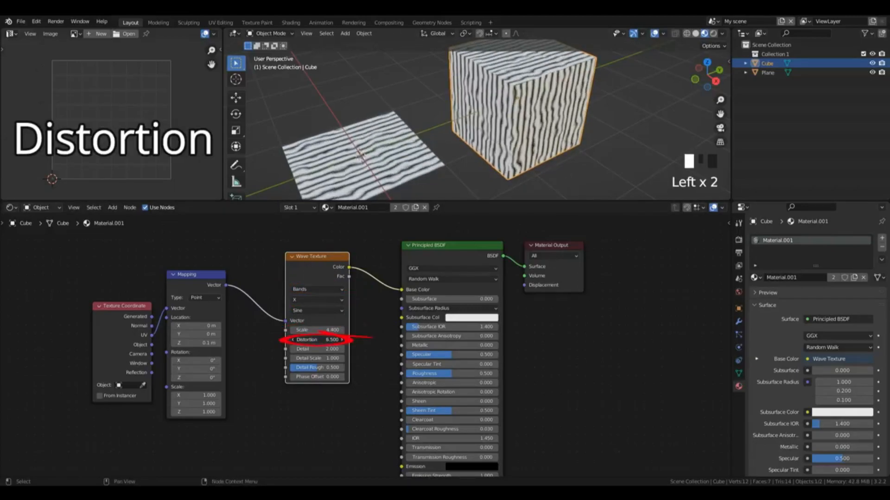
drag(317, 339, 319, 340)
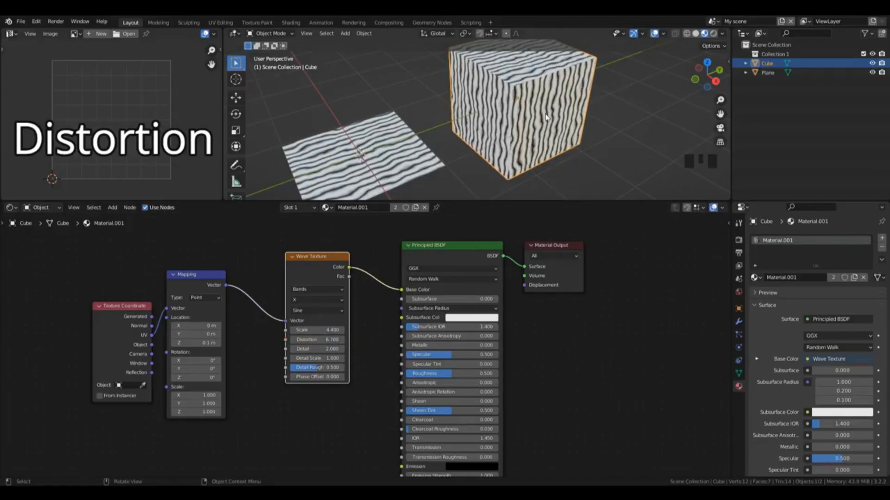
Step: Try the Wave Texture's Detail at 15 along with different Detail Scale and Detail Roughness values
drag(318, 349, 366, 349)
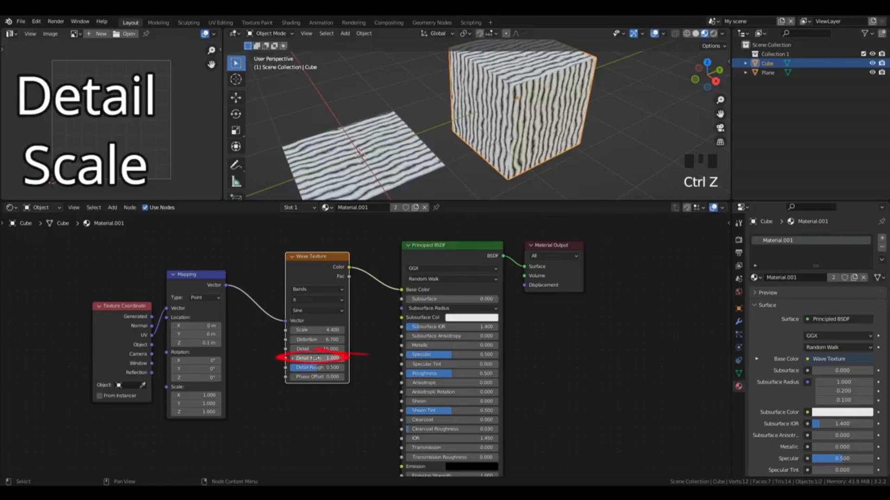
drag(318, 359, 339, 359)
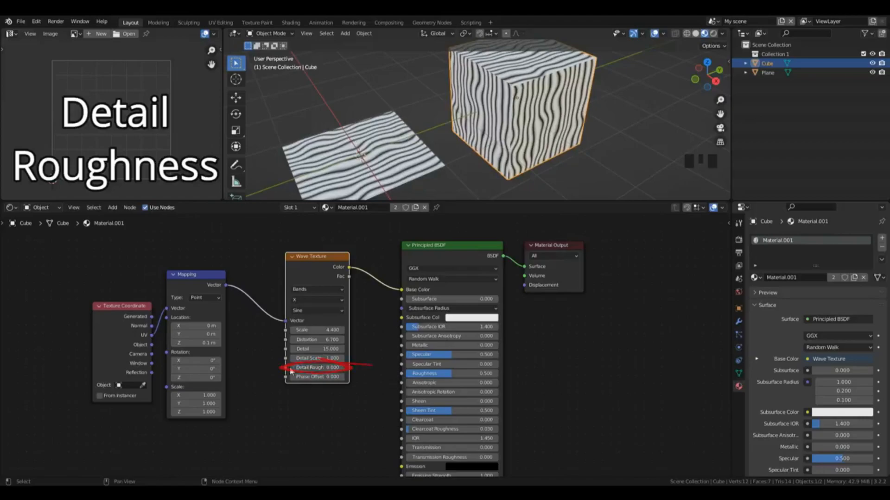
mouse_move(295, 368)
mouse_down()
mouse_move(343, 368)
mouse_move(295, 369)
mouse_up()
Step: Set the Wave Texture's Detail to 0 and Detail Roughness to 1, and shift its Phase Offset
click(317, 350)
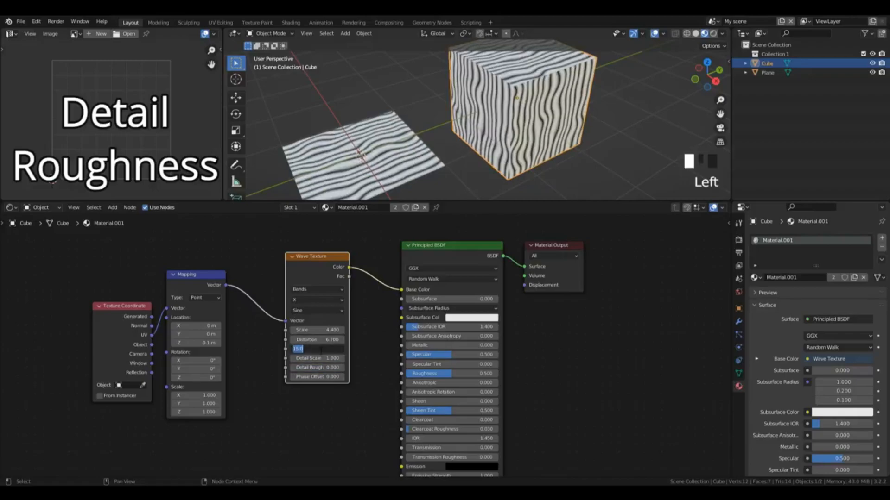
text(0)
key(Return)
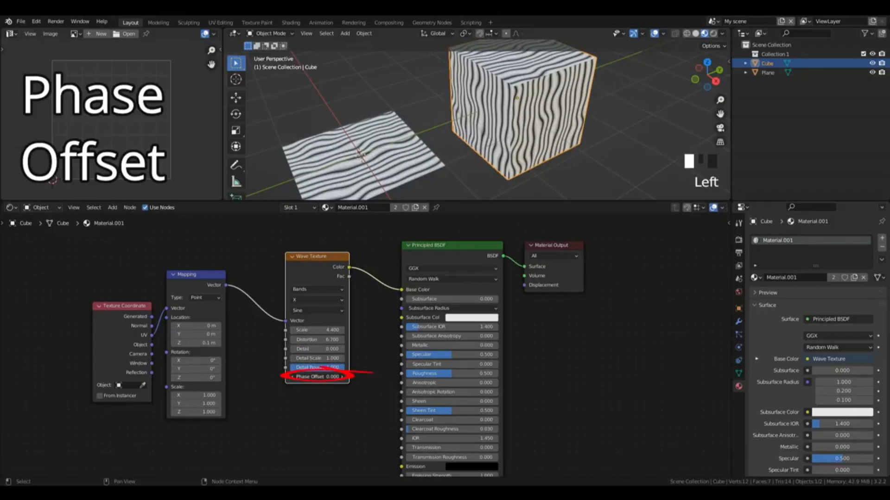
drag(325, 376, 379, 377)
drag(313, 377, 304, 376)
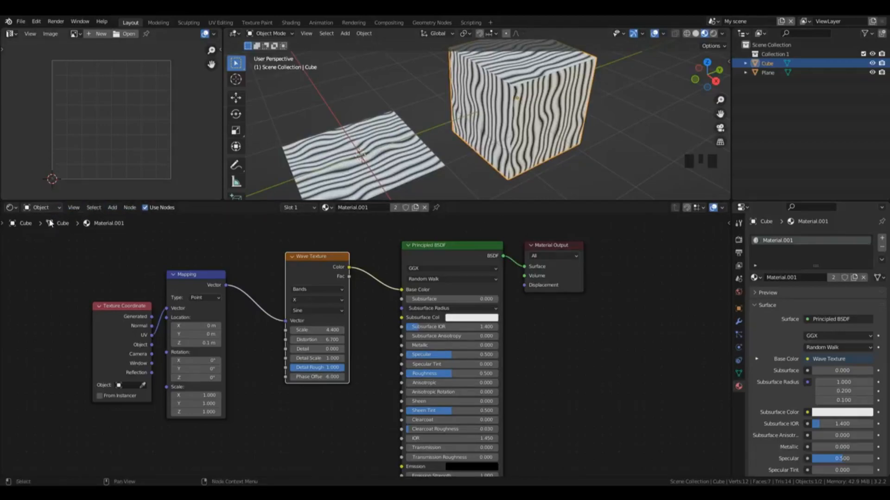
Step: Create a new world in the World shader nodes and preview the scene in Rendered shading
click(42, 208)
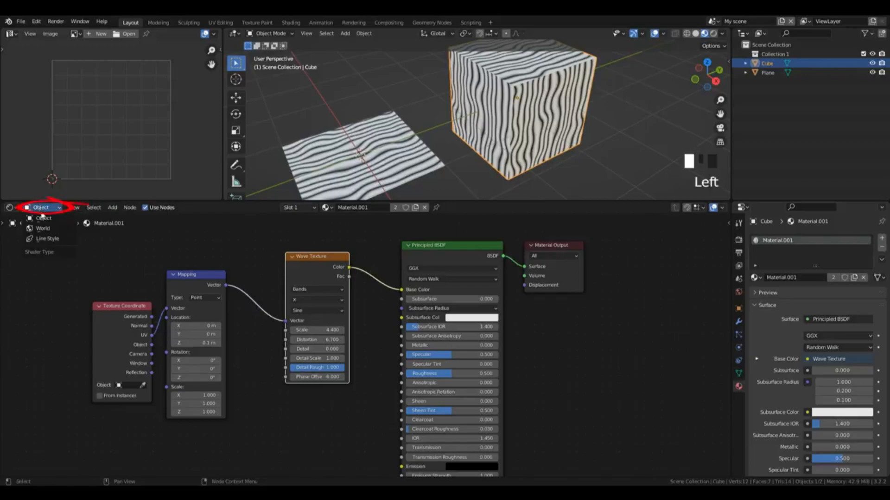
click(44, 228)
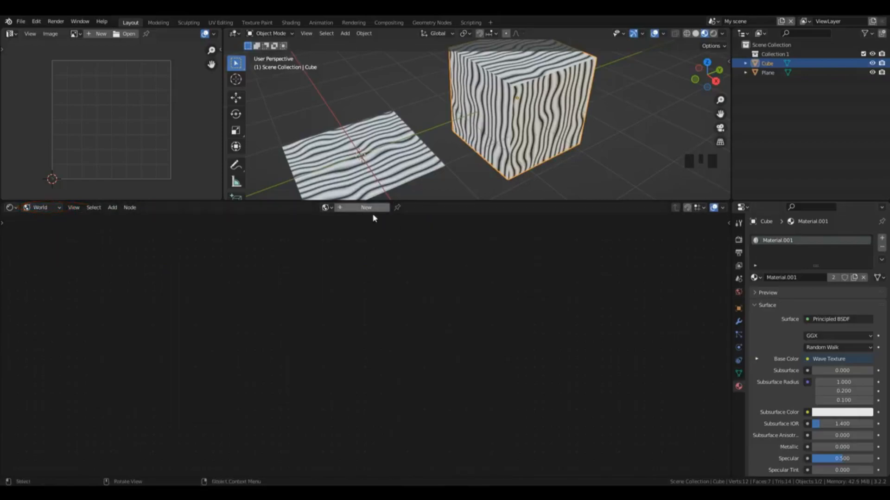
click(738, 293)
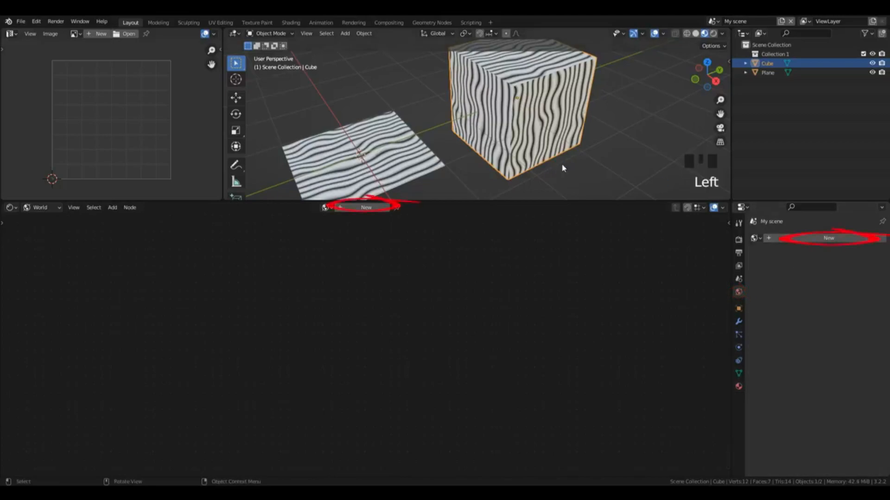
click(820, 238)
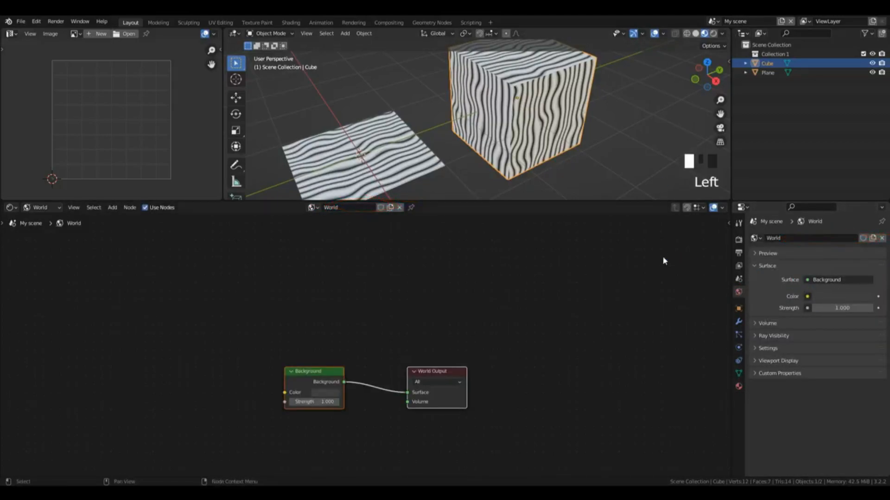
click(713, 34)
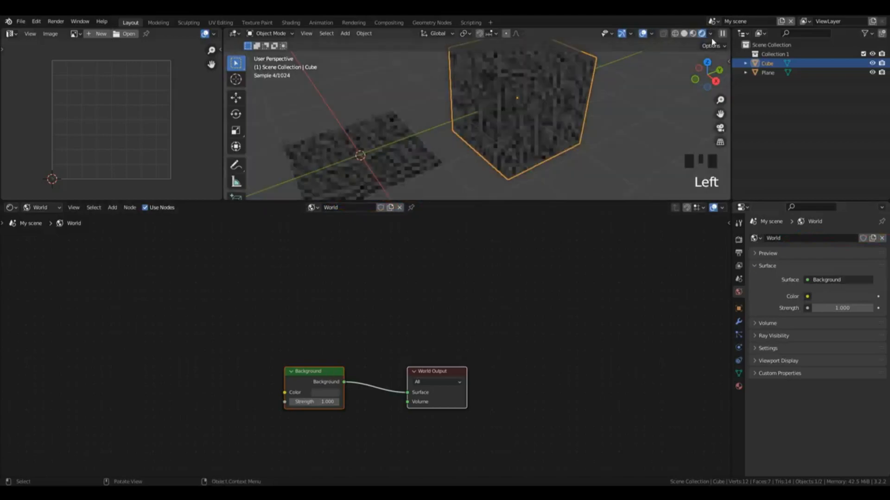
scroll(646, 113, down, 2)
scroll(646, 113, down, 3)
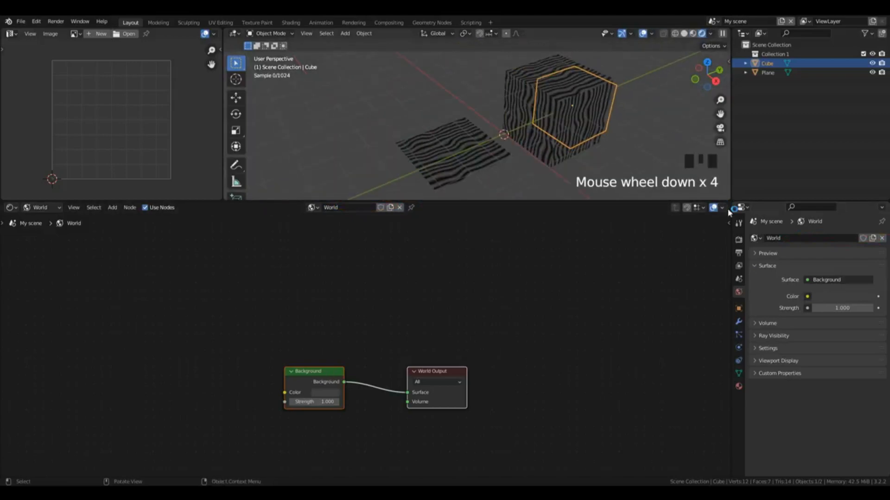
Step: Unlink the world from the scene and assign the existing World data-block again
click(881, 239)
click(754, 239)
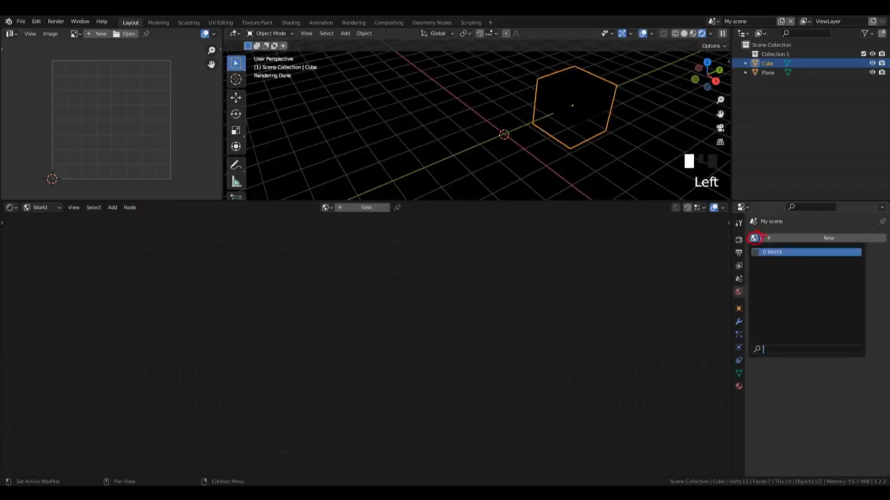
click(792, 252)
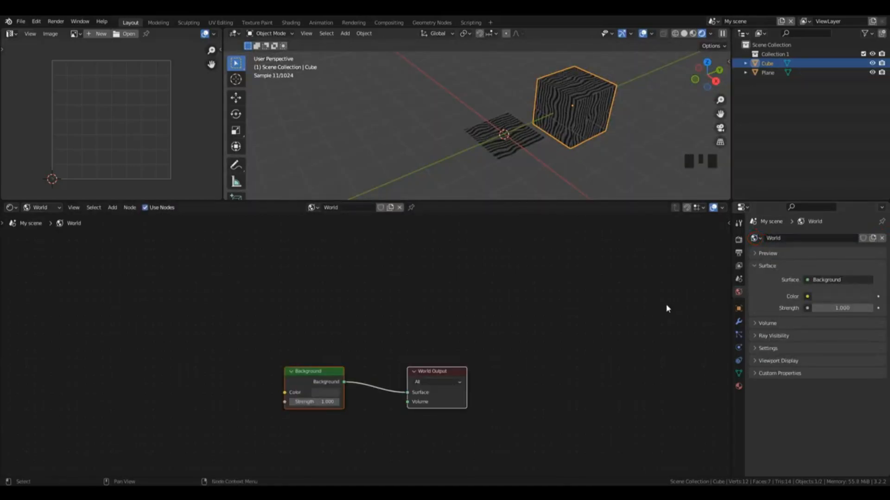
Step: Connect an Environment Texture to the Color of the world's Background shader
click(324, 381)
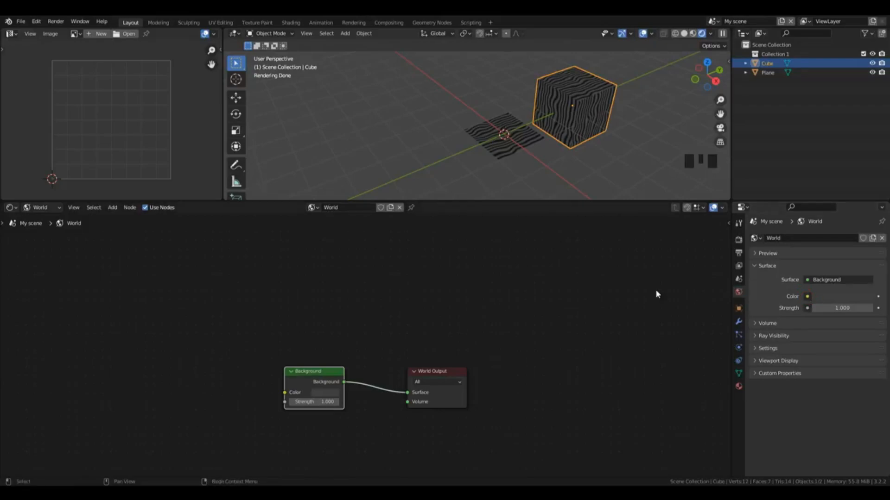
click(807, 297)
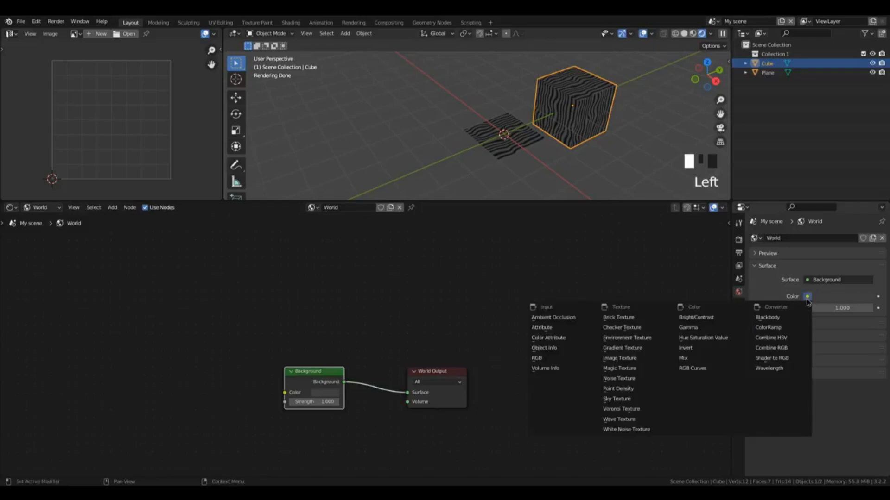
click(626, 338)
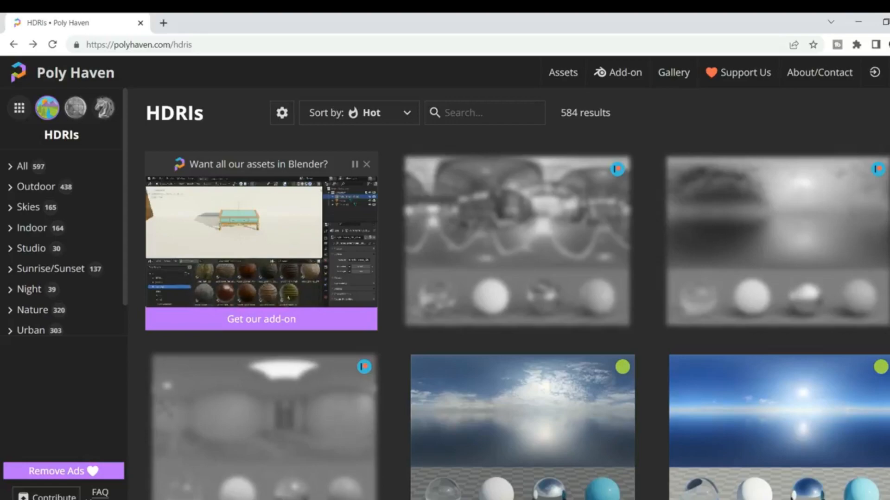
Step: Browse the HDRIs on Poly Haven and load cayley_interior_4k.hdr into the Environment Texture back in Blender
scroll(517, 316, down, 3)
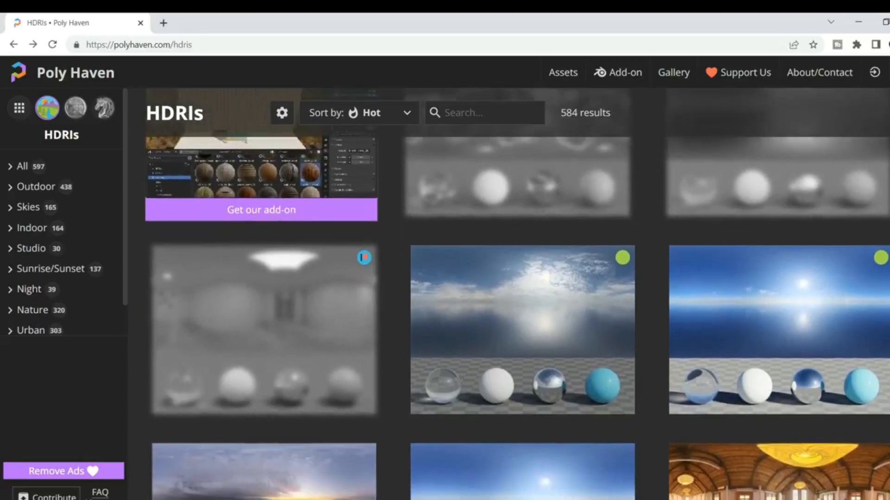
scroll(517, 316, down, 2)
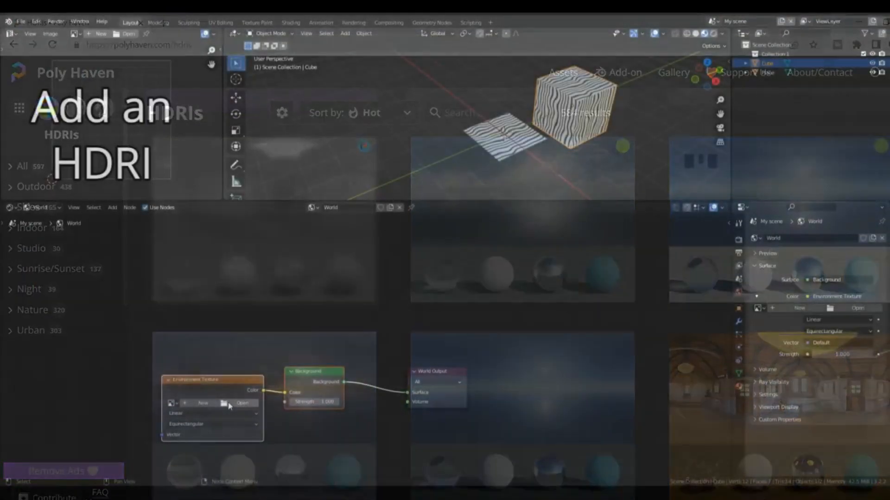
click(230, 404)
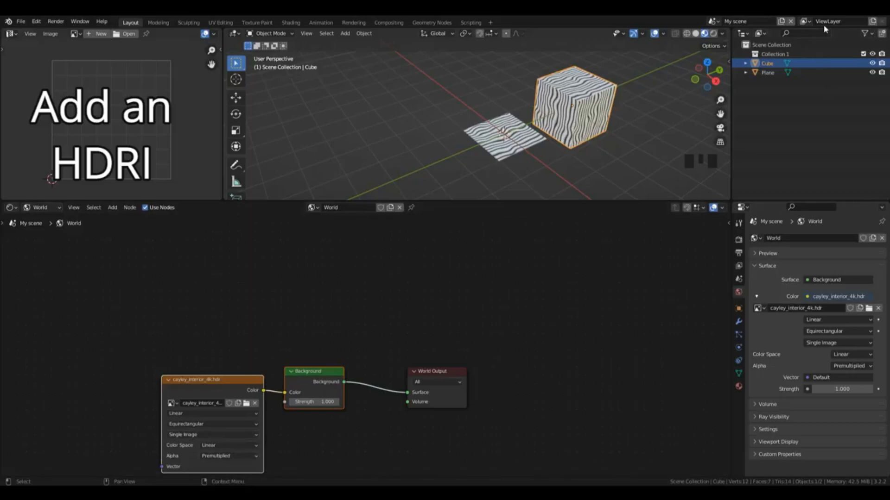
Step: Preview the HDRI environment in Rendered shading and inspect it from several angles around the cube
click(714, 34)
drag(704, 93, 651, 43)
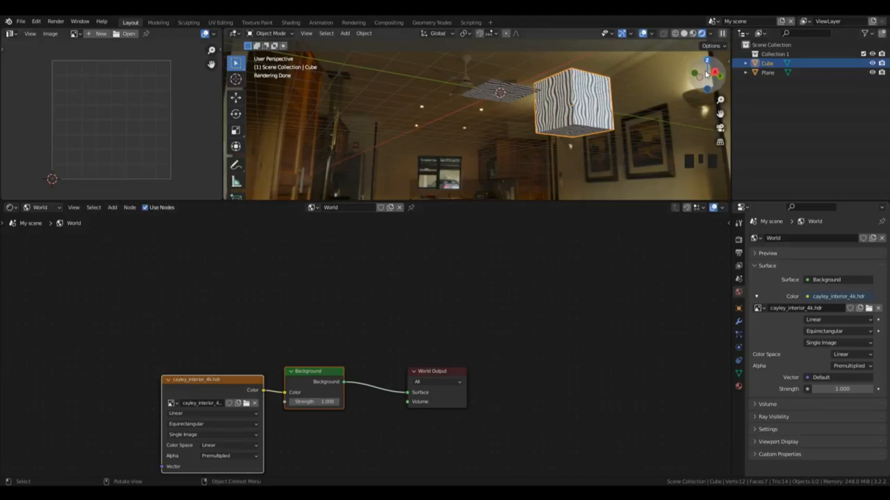
drag(715, 80, 678, 193)
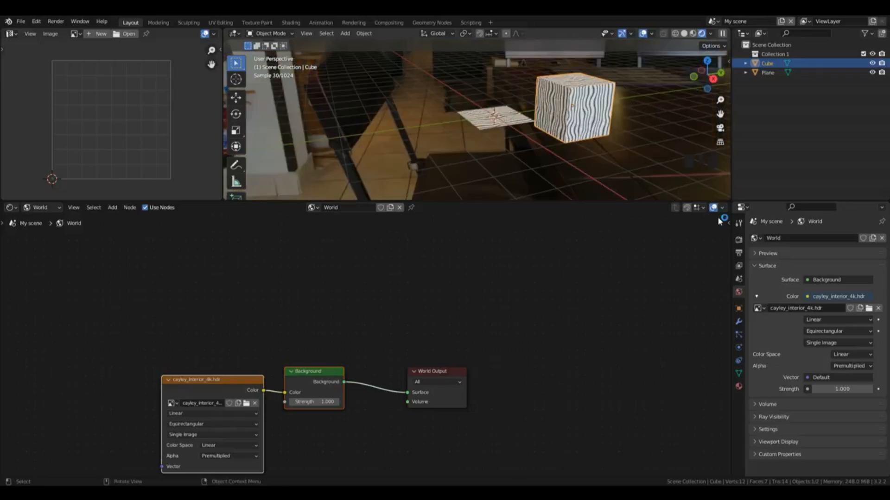
Step: Enable Transparent in the render Film settings to hide the HDRI background
click(738, 240)
scroll(789, 443, down, 4)
scroll(789, 443, down, 2)
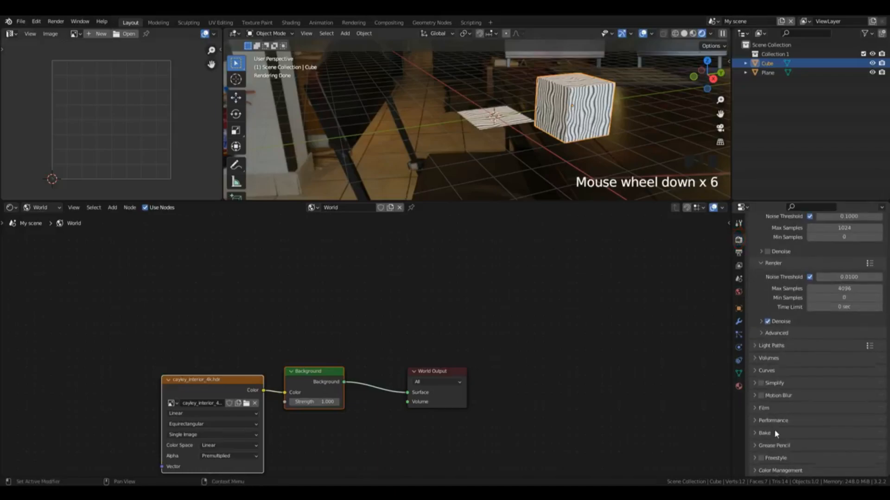
click(756, 409)
scroll(852, 418, down, 4)
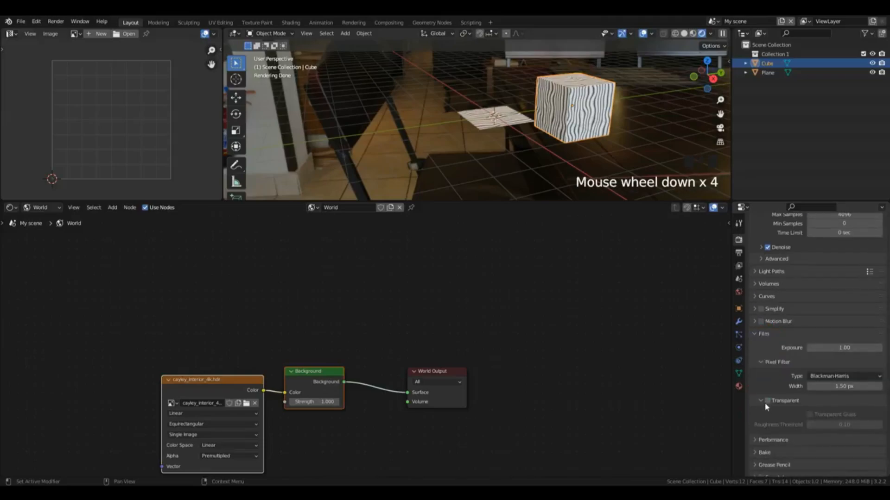
click(768, 401)
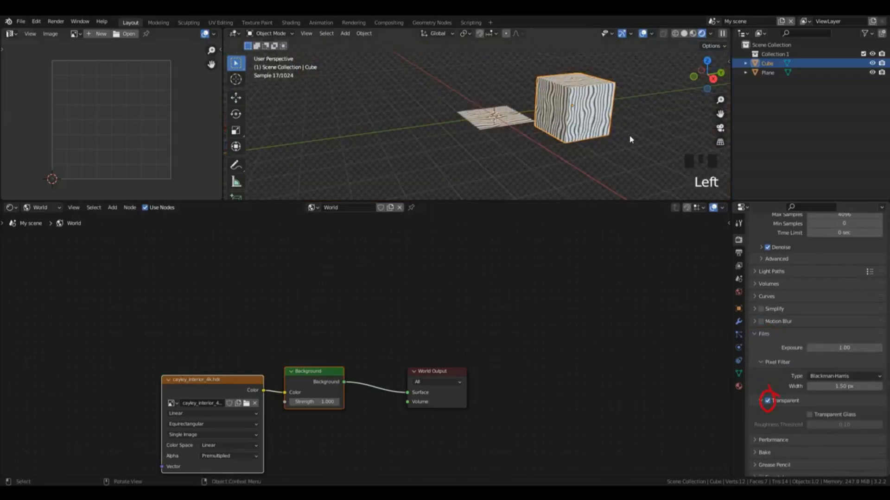
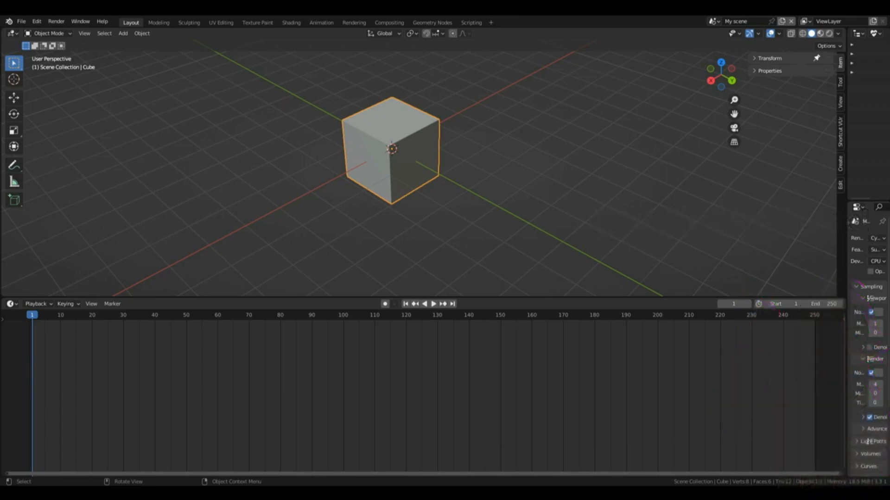
Step: Search the add-on preferences for "node", make sure Node Wrangler is enabled, and save the preferences
click(38, 20)
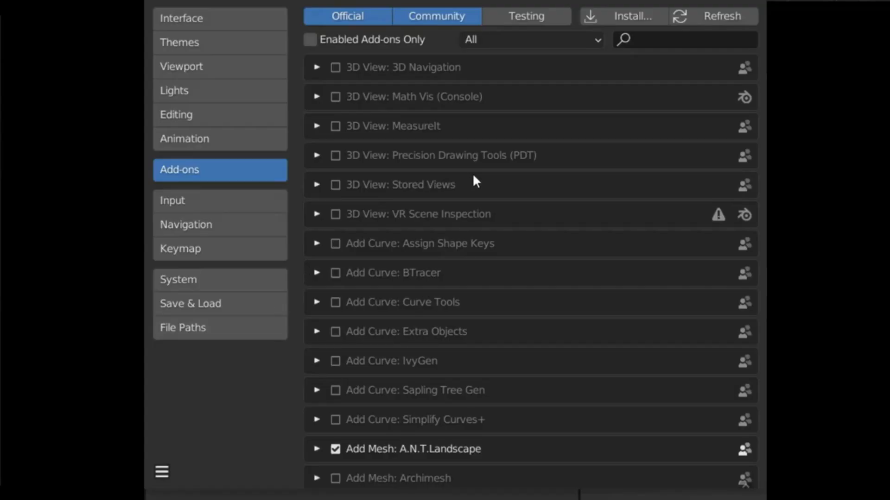
click(666, 40)
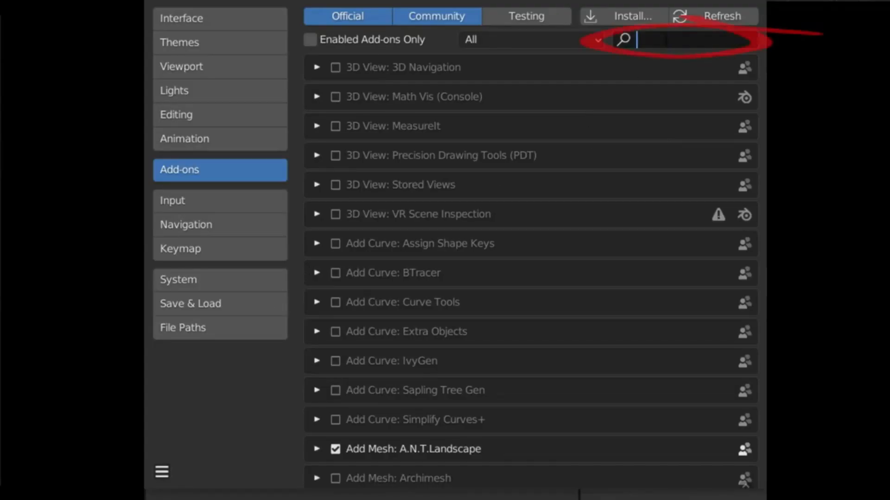
text(node)
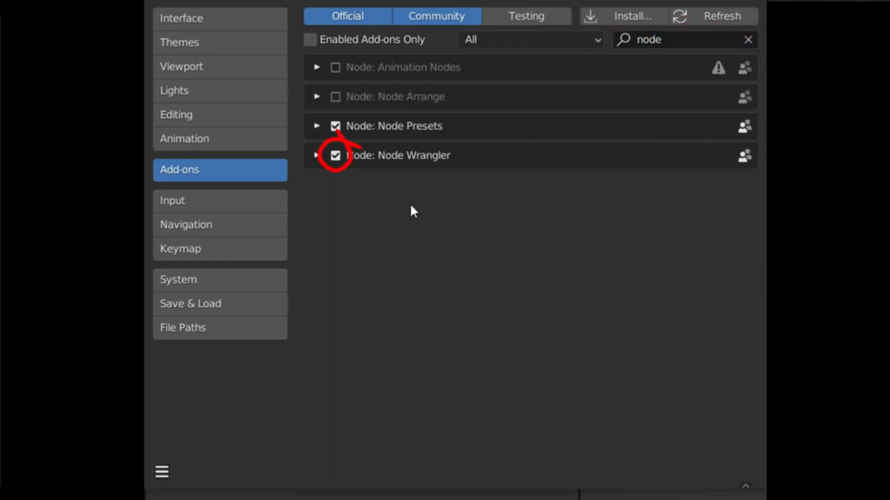
click(162, 472)
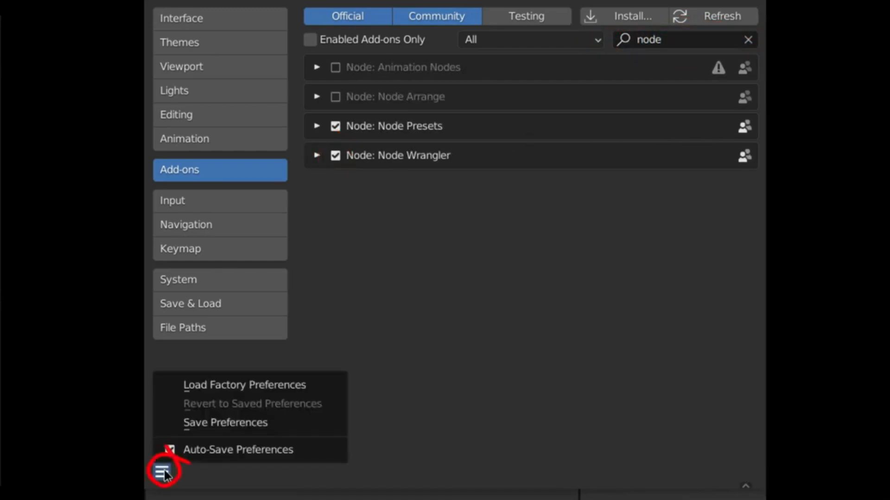
click(217, 420)
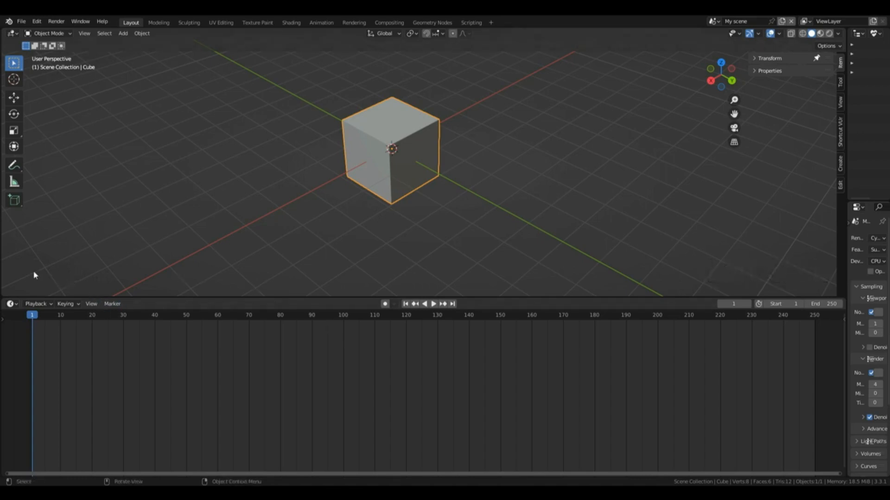
Step: Replace the timeline with the Shader Editor and create a new material for the cube
click(12, 304)
click(19, 390)
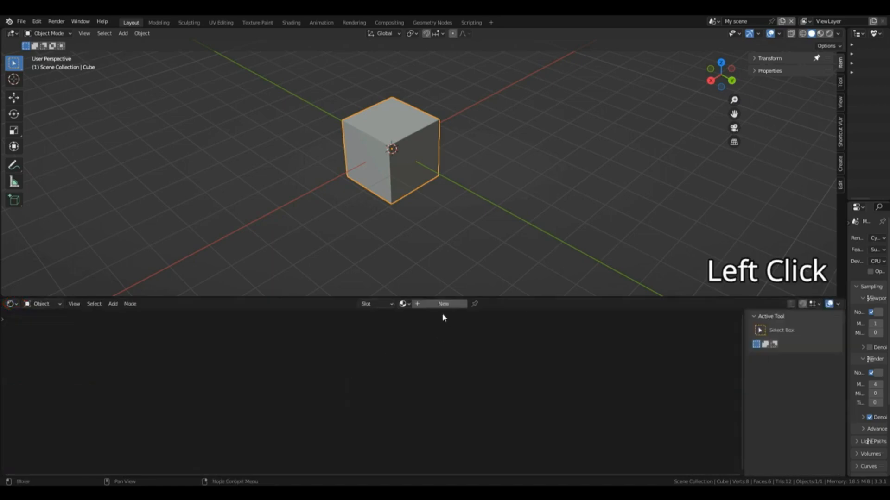
click(438, 304)
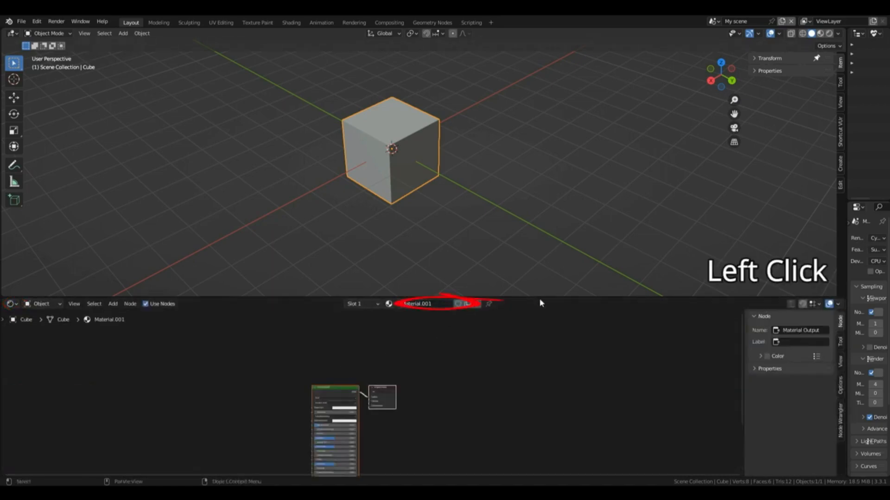
Step: Display the cube in Material Preview shading and enlarge the Shader Editor area below the viewport
click(821, 33)
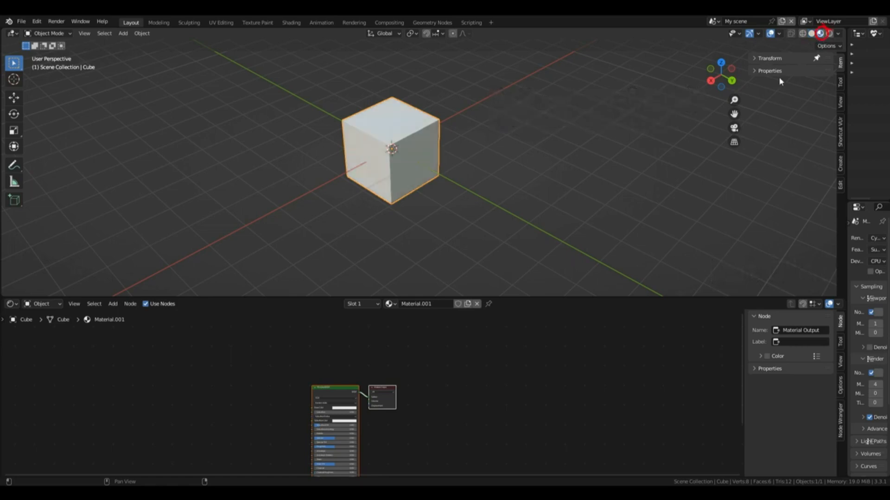
right_click(579, 297)
click(586, 297)
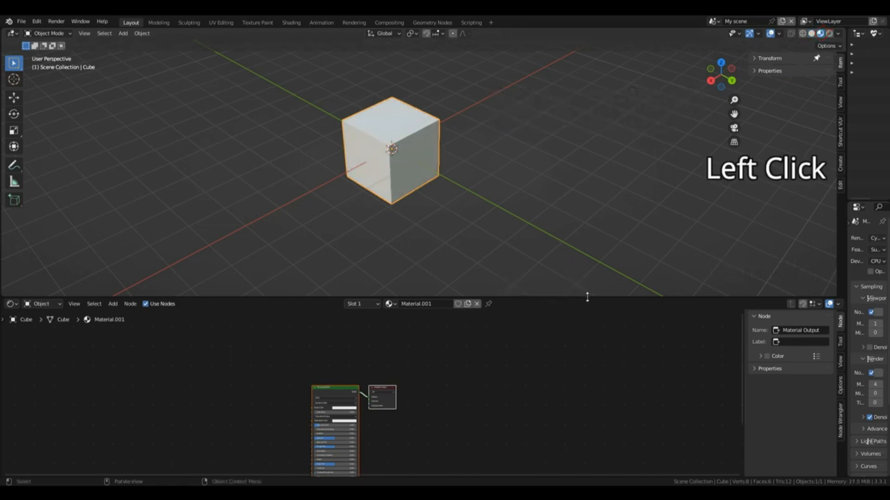
drag(593, 276, 616, 208)
drag(331, 344, 410, 305)
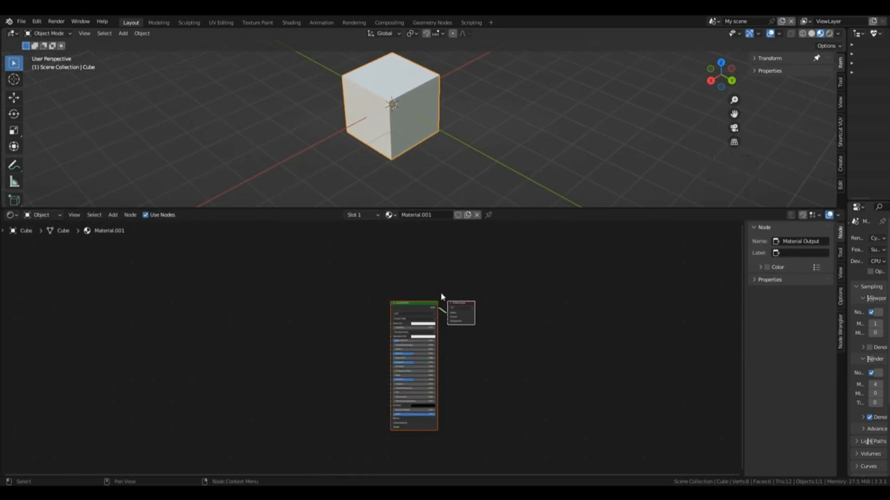
Step: Add a Combine XYZ node beside the Principled BSDF and preview its vector output directly on the cube
click(316, 351)
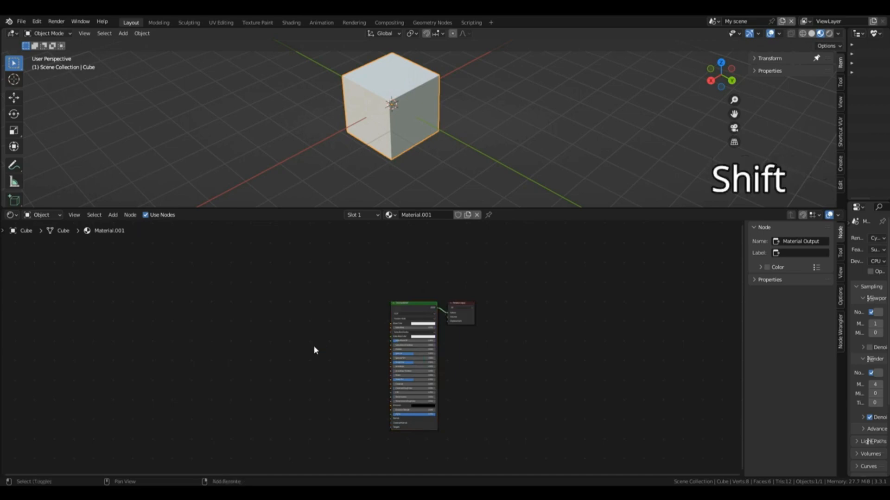
key(shift+a)
mouse_move(288, 416)
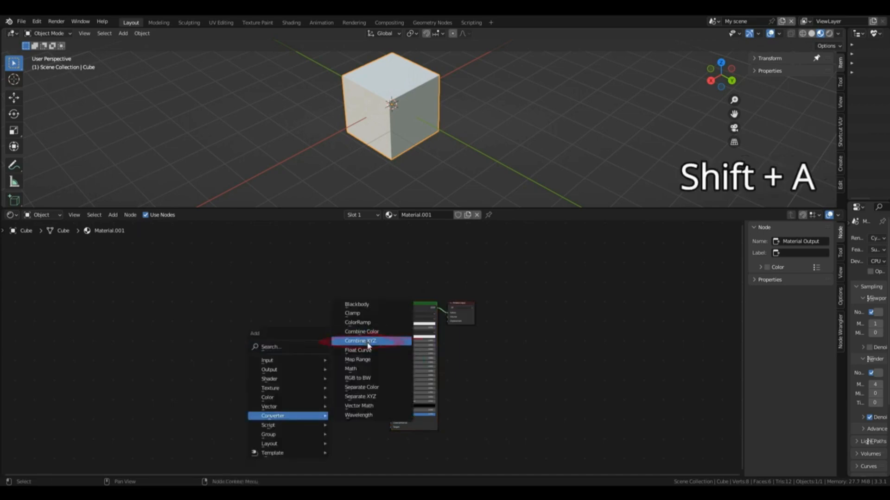
click(367, 342)
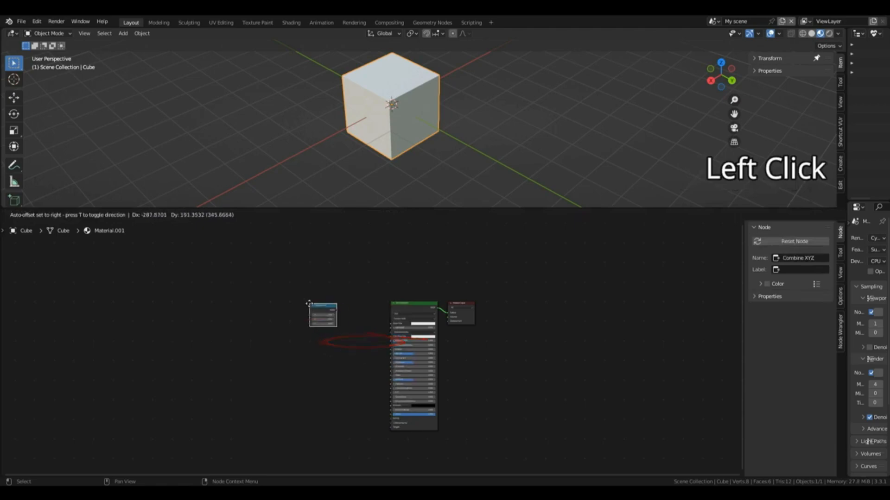
click(311, 307)
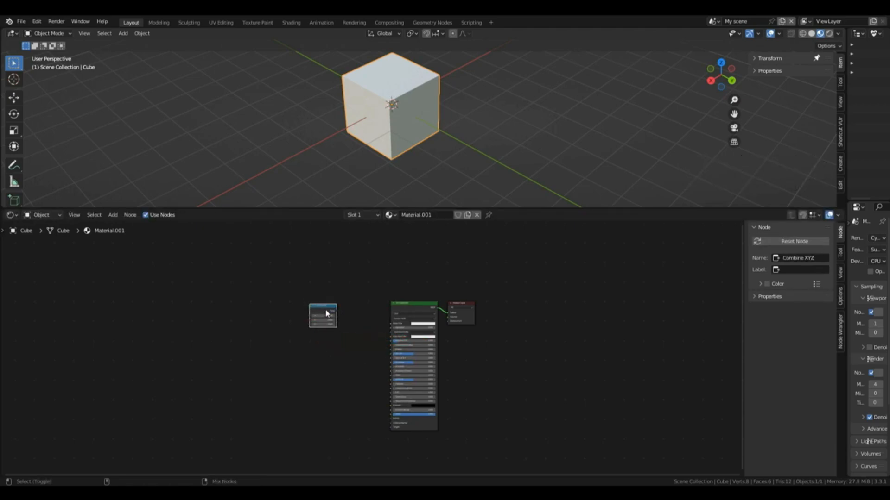
ctrl+shift+click(327, 313)
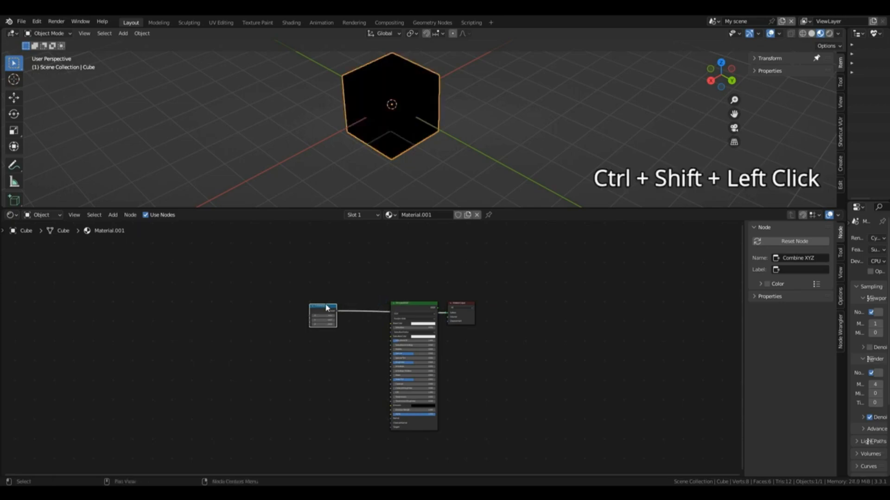
Step: Test the Combine XYZ node's X value at 1 and at a much higher value, and reset it to 0
scroll(324, 317, up, 5)
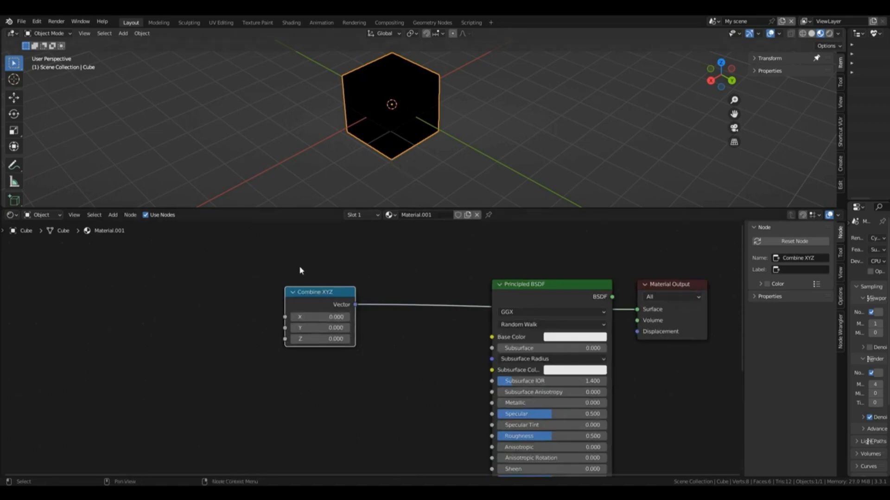
click(319, 317)
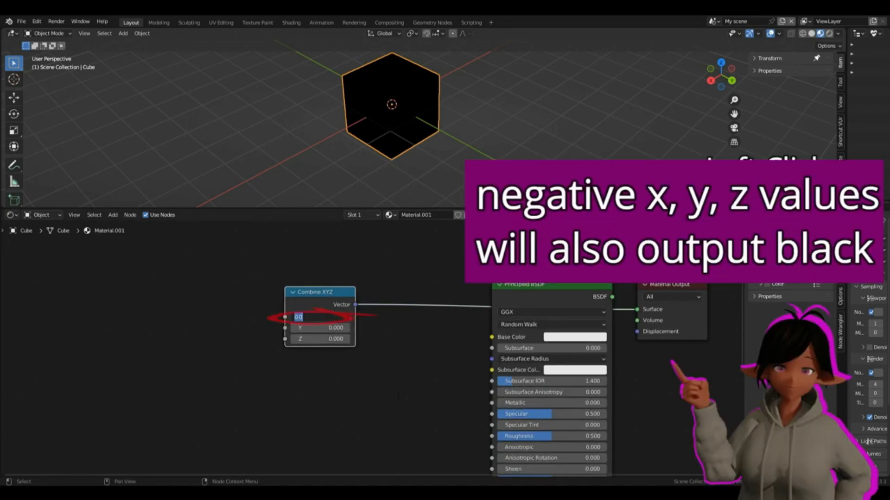
key(Return)
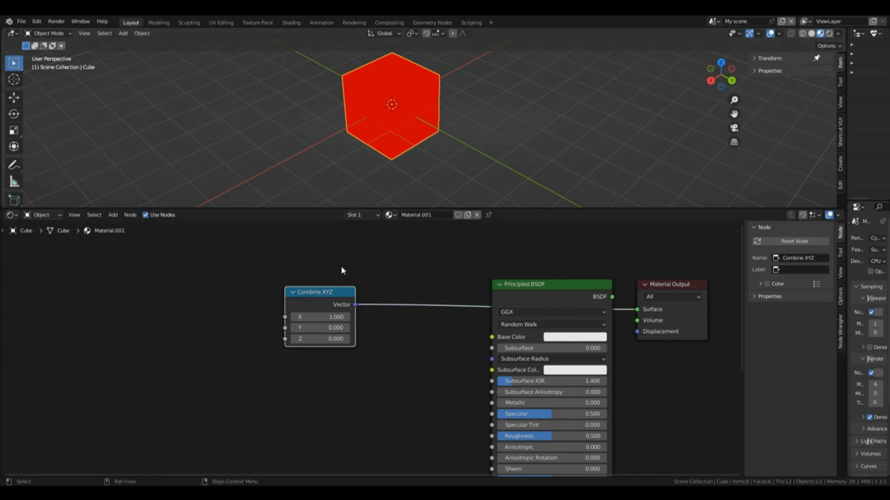
mouse_move(324, 317)
mouse_down()
mouse_move(354, 317)
mouse_move(327, 318)
mouse_up()
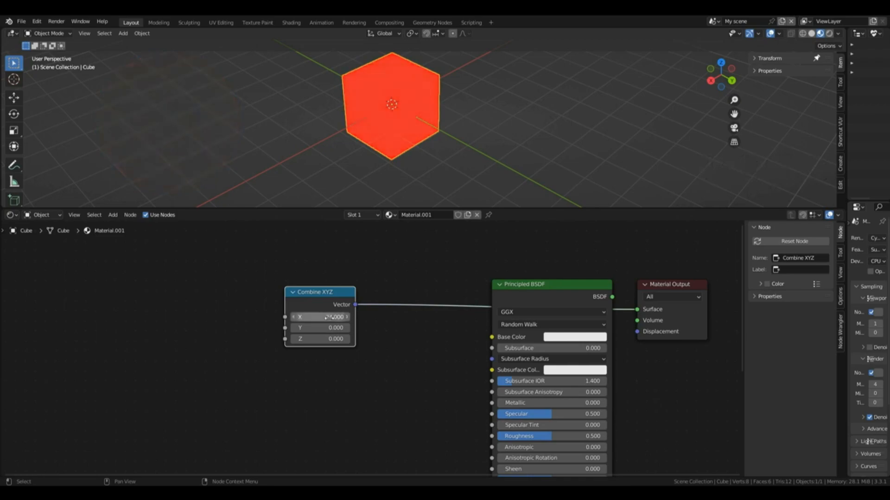
click(327, 318)
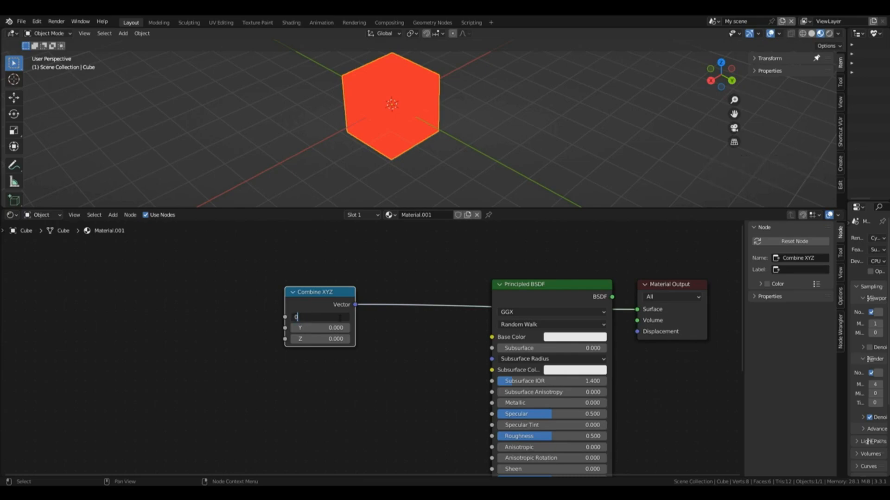
key(Return)
Step: Test the Combine XYZ node's Y value at 1 and reset it to 0
click(329, 328)
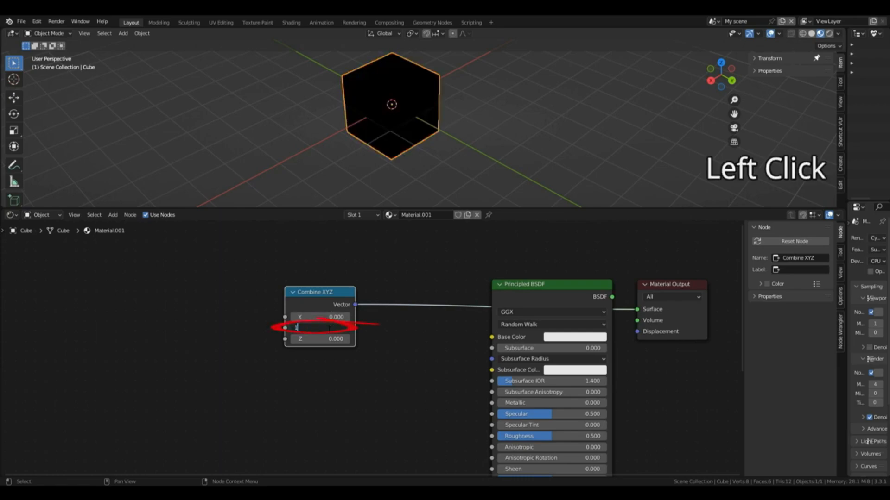
text(1)
key(Return)
click(332, 329)
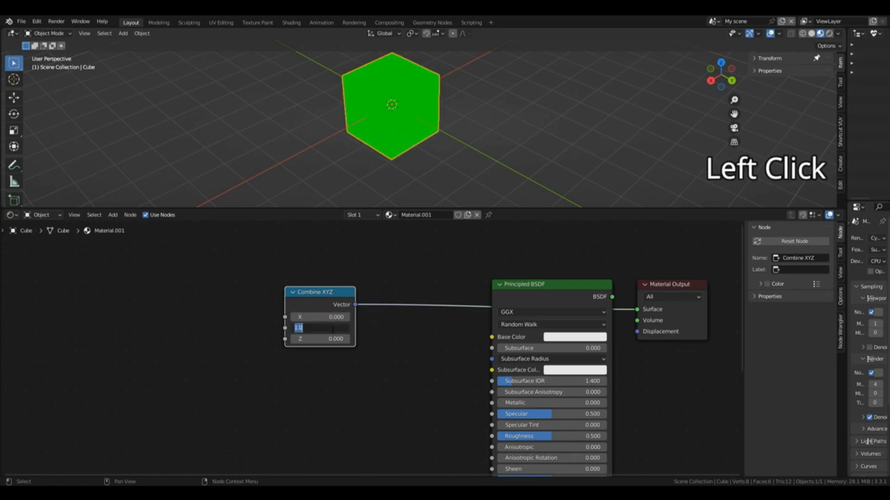
text(0)
key(Return)
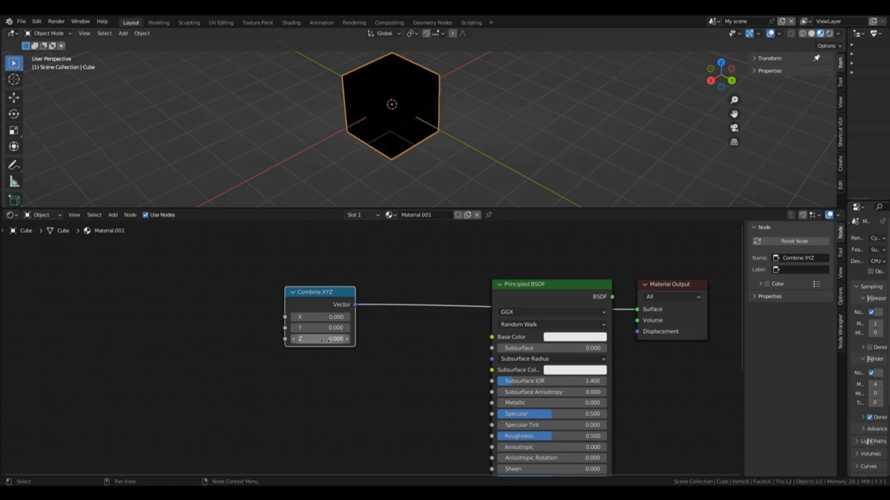
Step: Set the Combine XYZ node's Z value to 1
right_click(322, 339)
key(Escape)
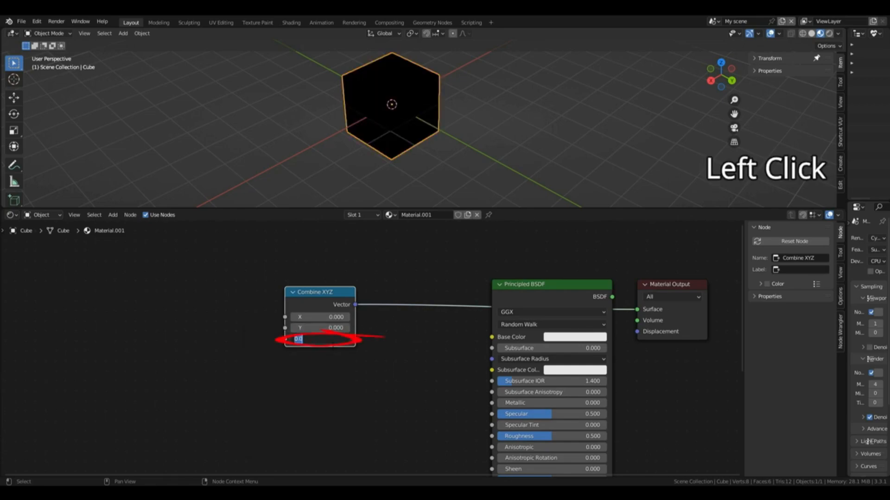
click(332, 339)
text(1)
key(Return)
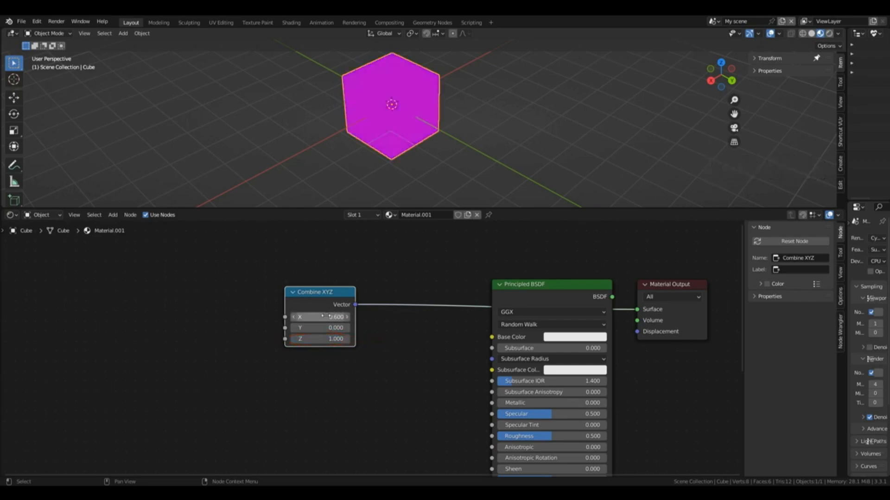
Step: Set the Combine XYZ node's X and Y values to 1 as well
click(328, 317)
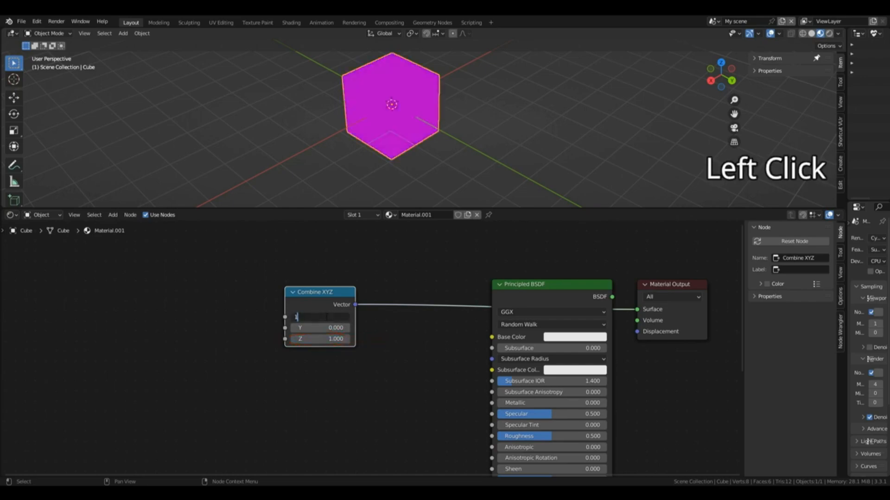
key(Return)
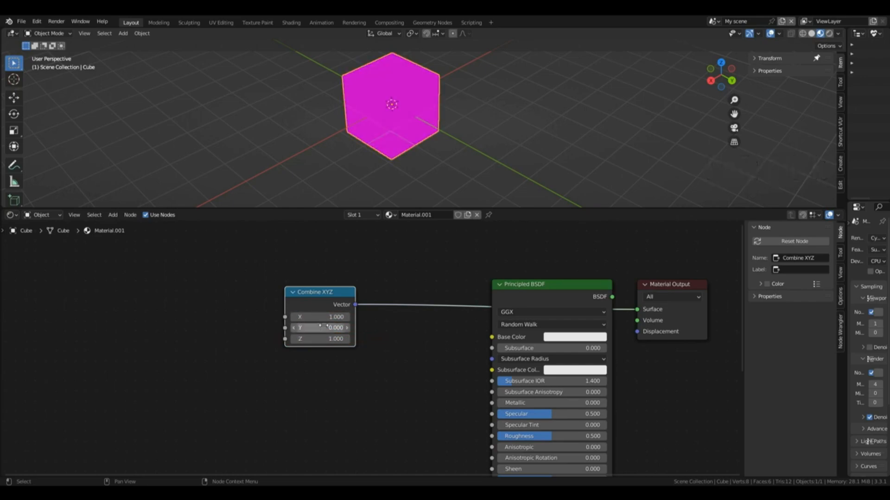
click(323, 327)
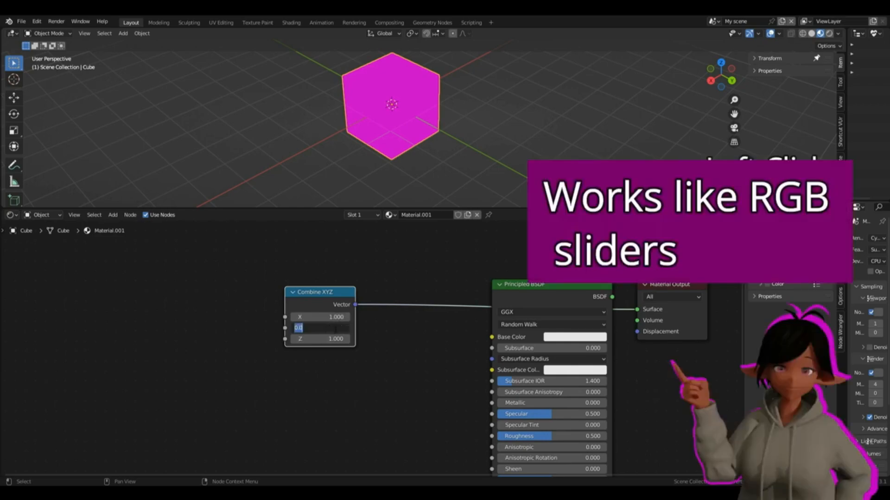
text(1)
key(Return)
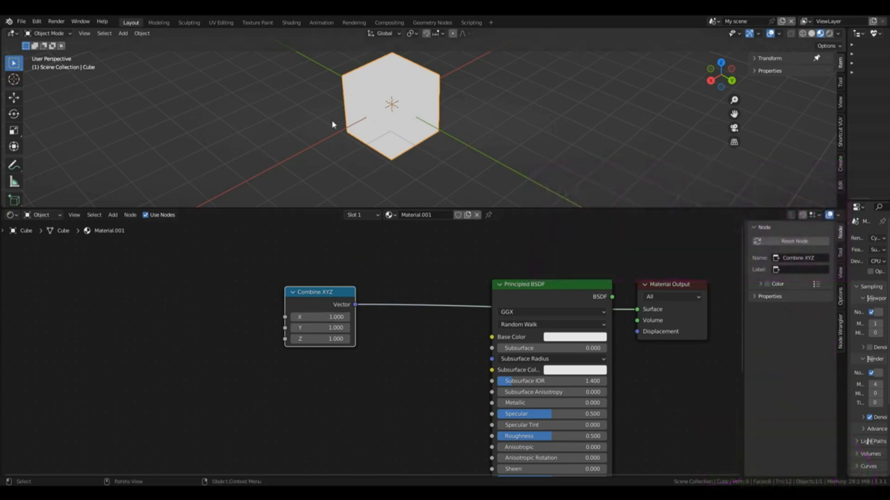
Step: Replace the Combine XYZ node with a Noise Texture whose Color feeds Base Color, and connect the Principled BSDF to the Material Output's Surface
key(x)
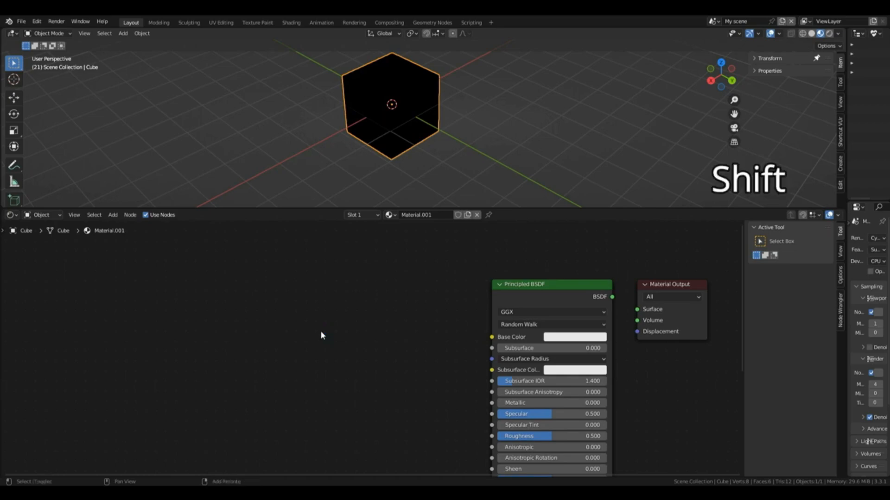
key(shift+a)
mouse_move(321, 331)
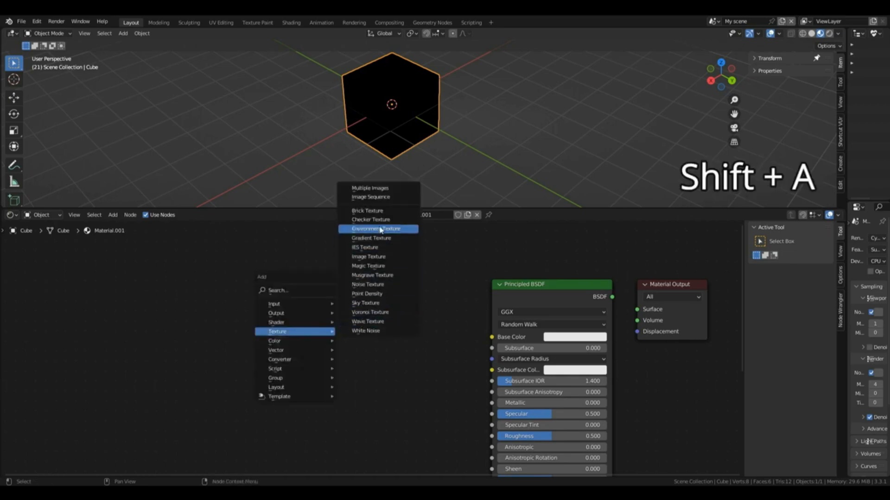
click(371, 258)
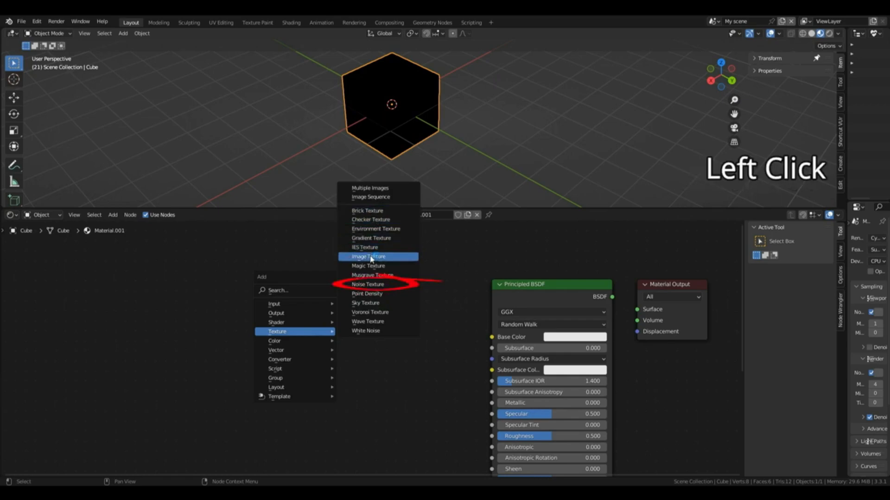
click(367, 285)
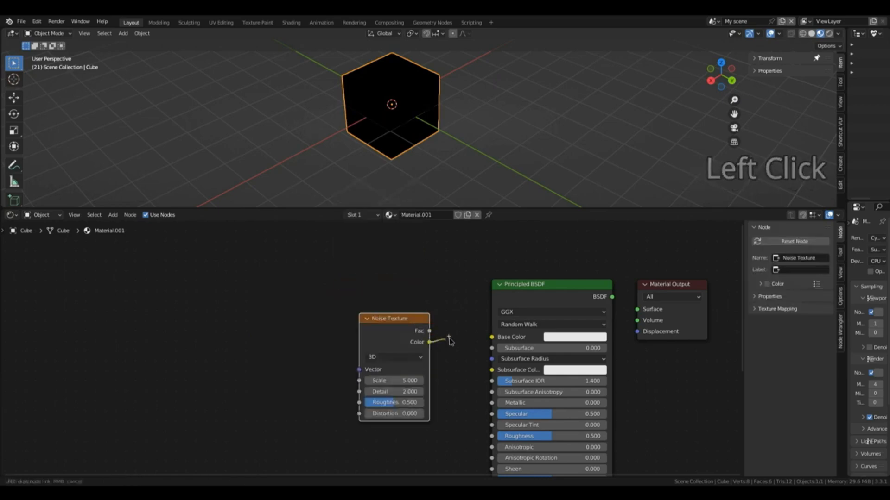
drag(430, 342, 492, 337)
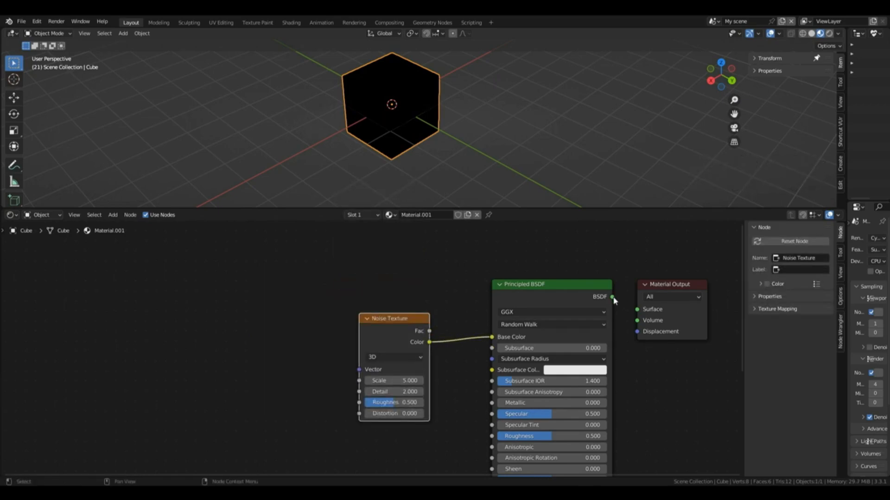
drag(612, 299, 638, 309)
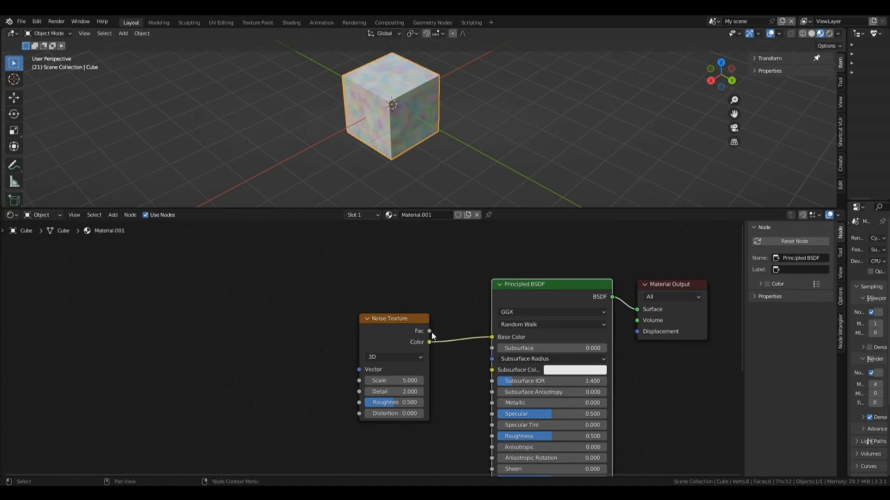
Step: Add Texture Coordinate and Mapping nodes ahead of the Noise Texture, and move the Texture Coordinate node farther from the Mapping node
drag(430, 331, 490, 339)
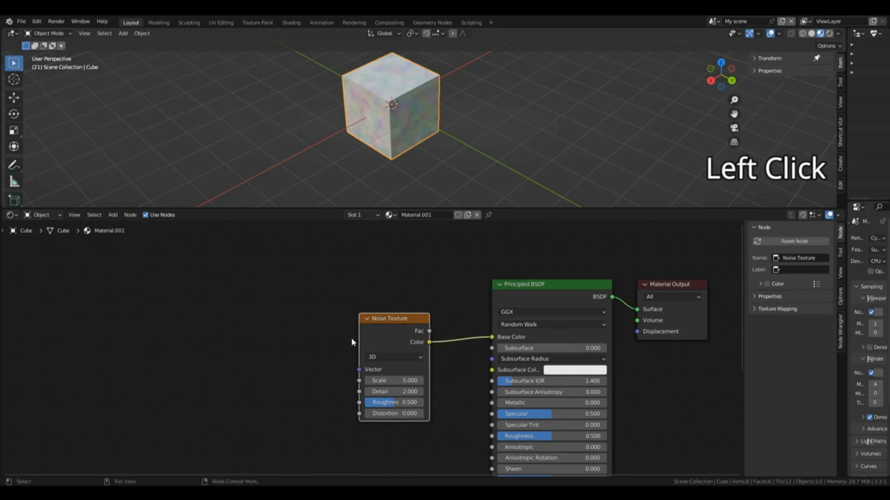
click(393, 332)
key(ctrl+t)
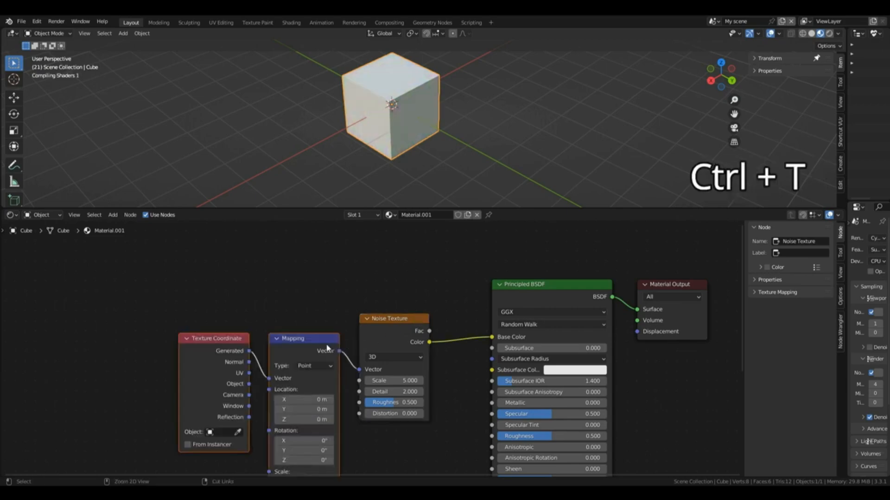
click(301, 283)
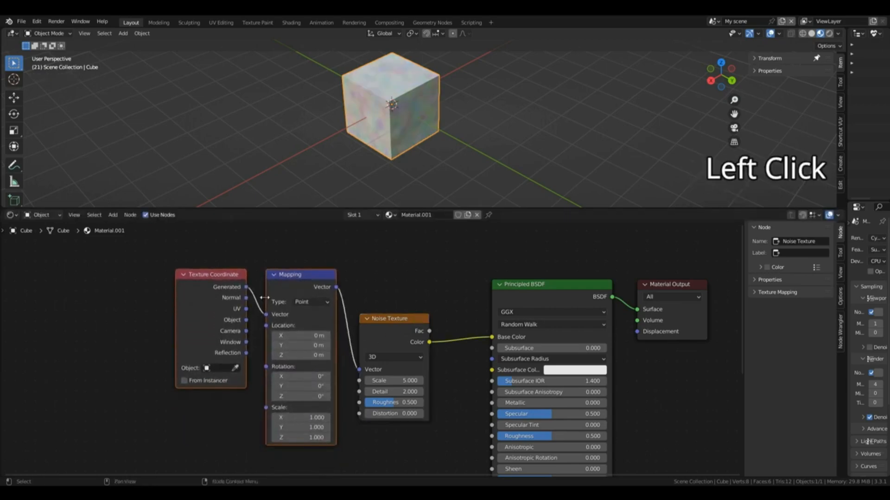
click(221, 281)
drag(226, 280, 209, 286)
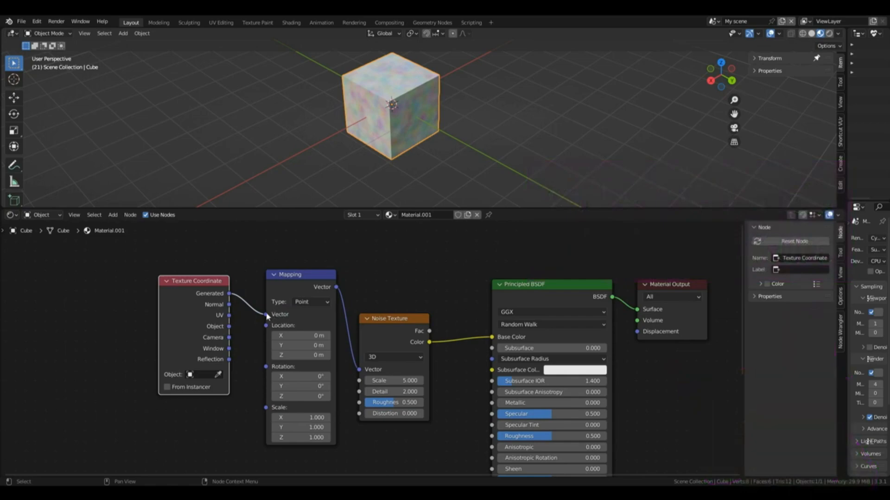
Step: Connect the Texture Coordinate node's UV output to the Mapping node's Vector input
drag(267, 315, 246, 322)
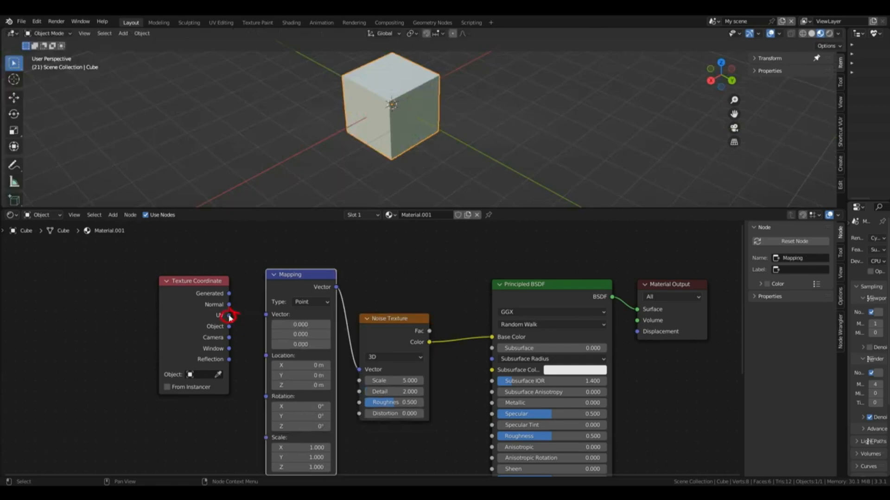
drag(229, 317, 266, 315)
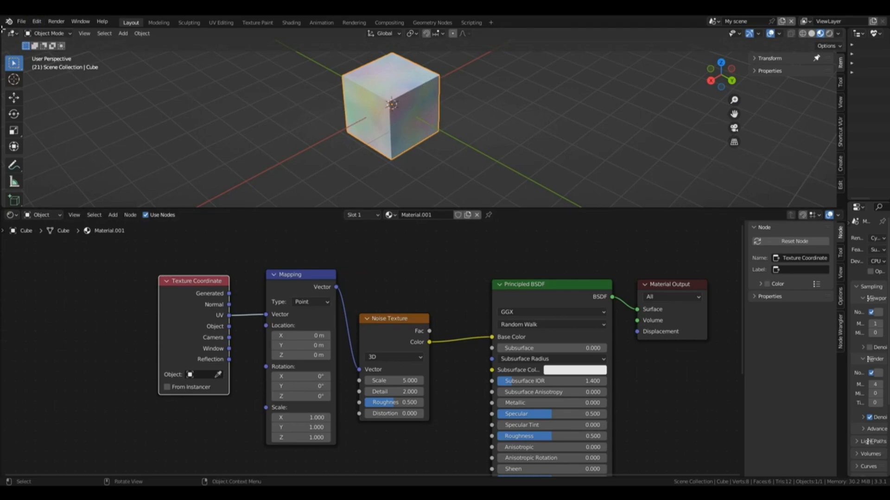
Step: Split the 3D viewport to add a UV Editor, and show the cube's full UV layout in Edit Mode
drag(2, 29, 234, 60)
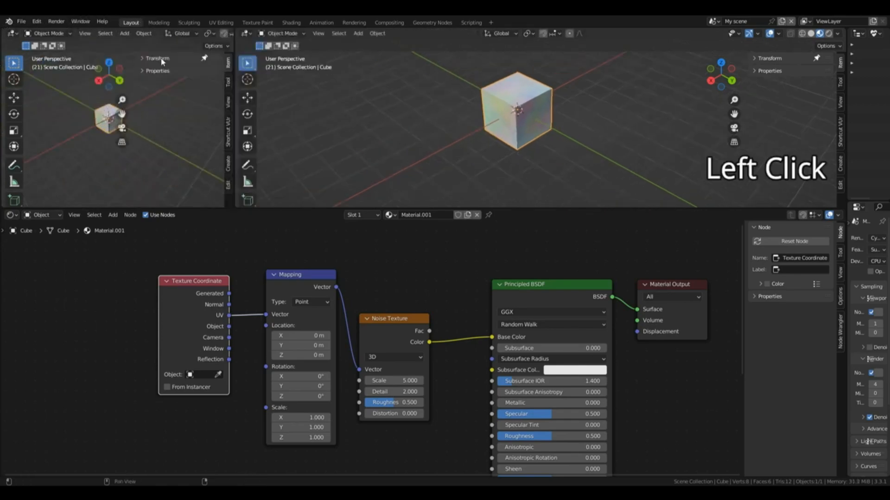
click(13, 33)
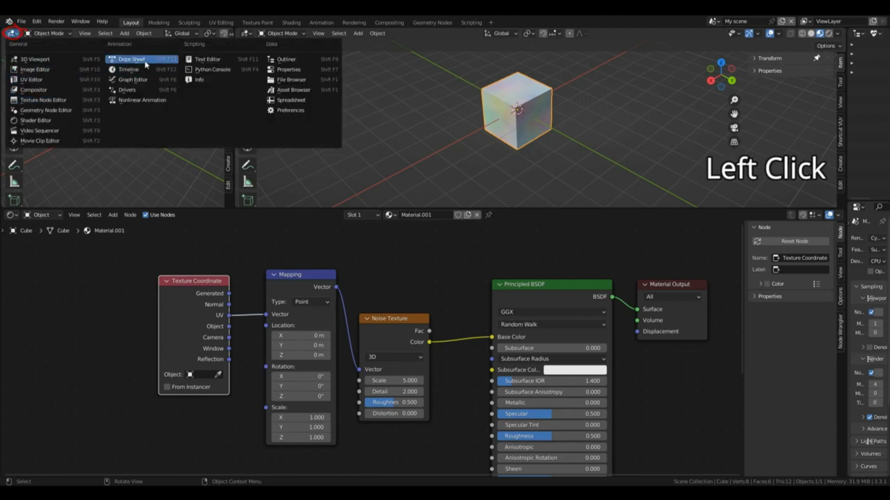
click(31, 79)
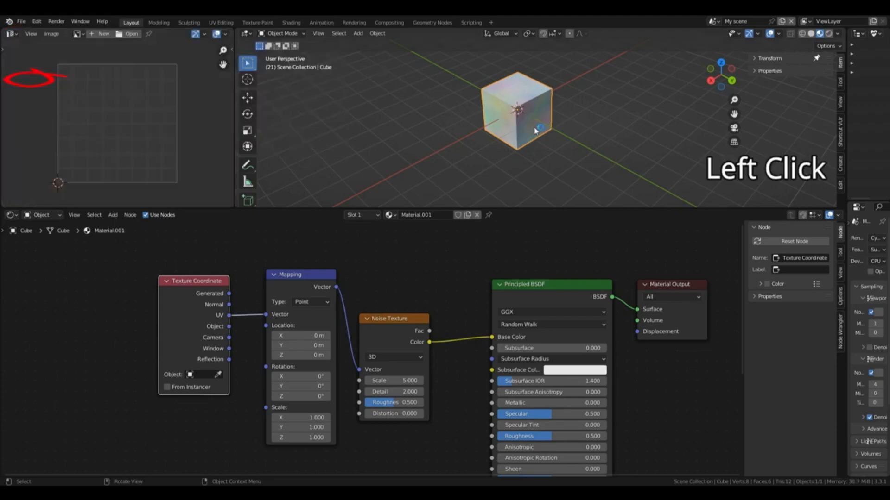
key(Tab)
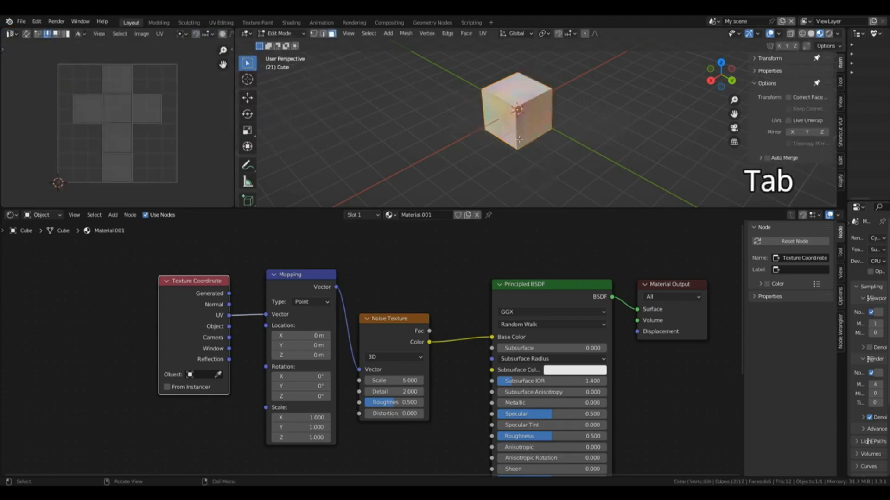
key(a)
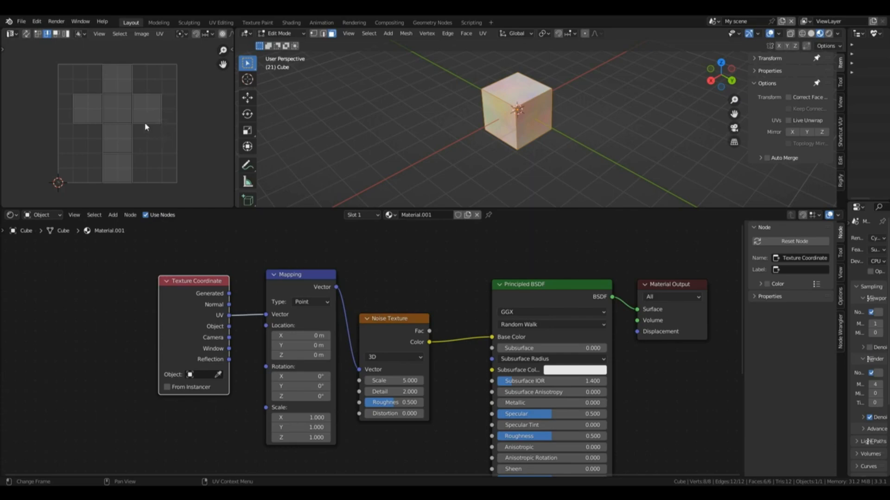
Step: Try moving the UV face at the end of the layout's right arm in face selection mode
key(3)
key(3)
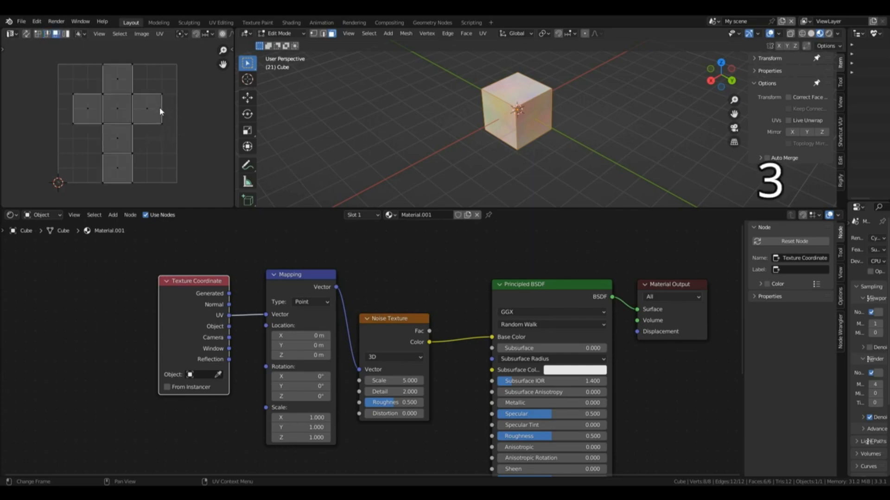
click(149, 110)
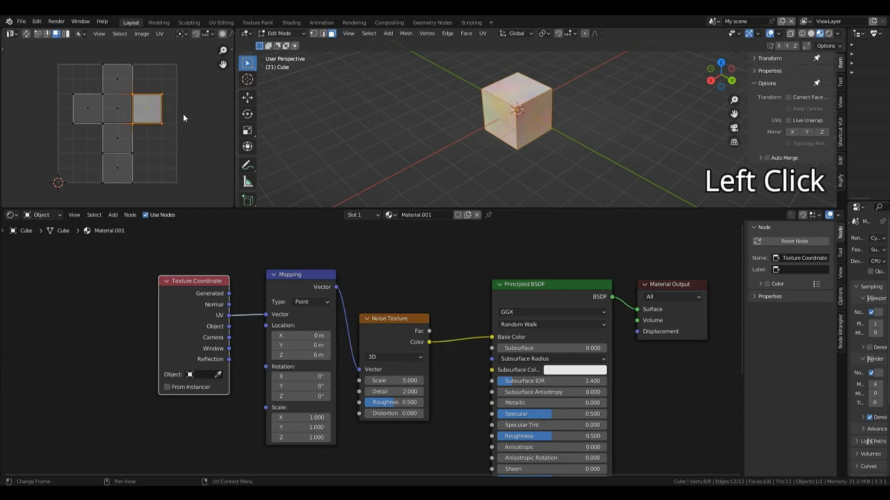
key(g)
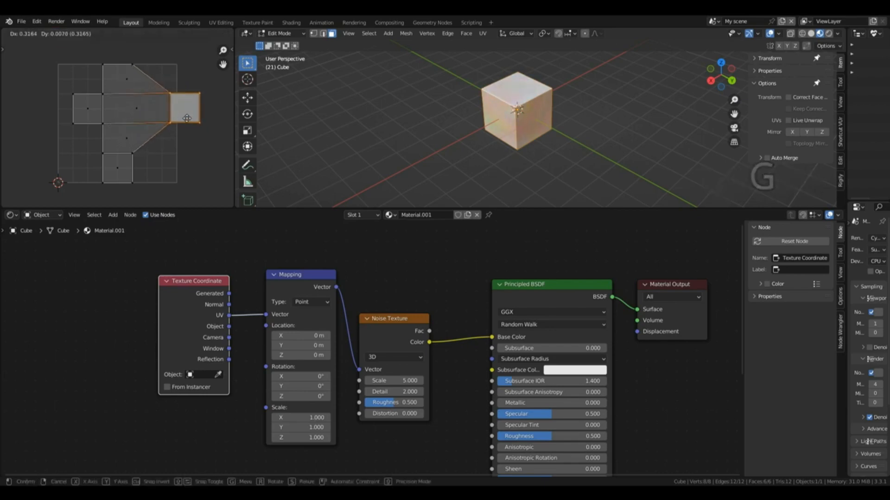
key(Escape)
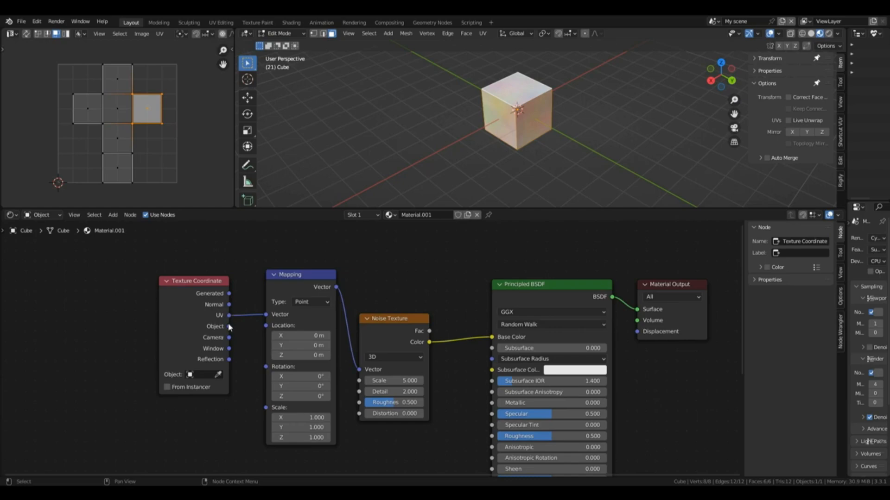
Step: Connect the Texture Coordinate node's Object output to the Mapping node's Vector input
click(228, 328)
drag(229, 329, 266, 315)
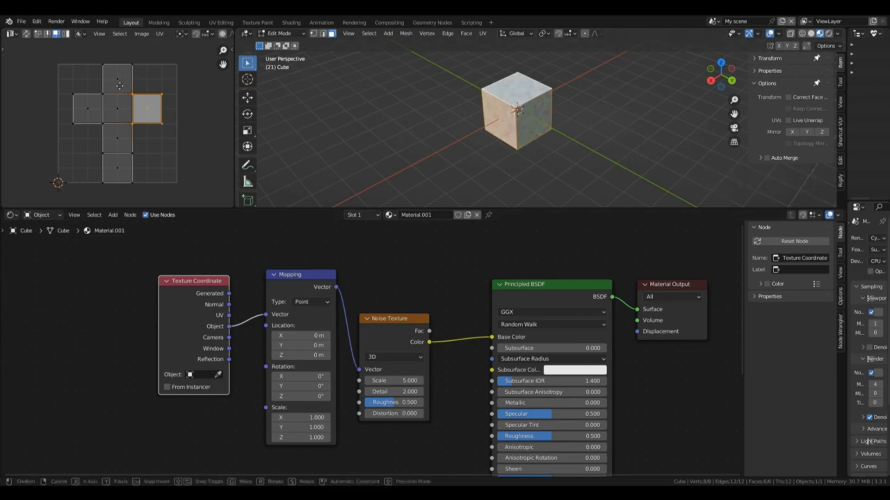
Step: Try moving the selected UV face again with Object coordinates, and return the cube to Object Mode
key(g)
click(159, 108)
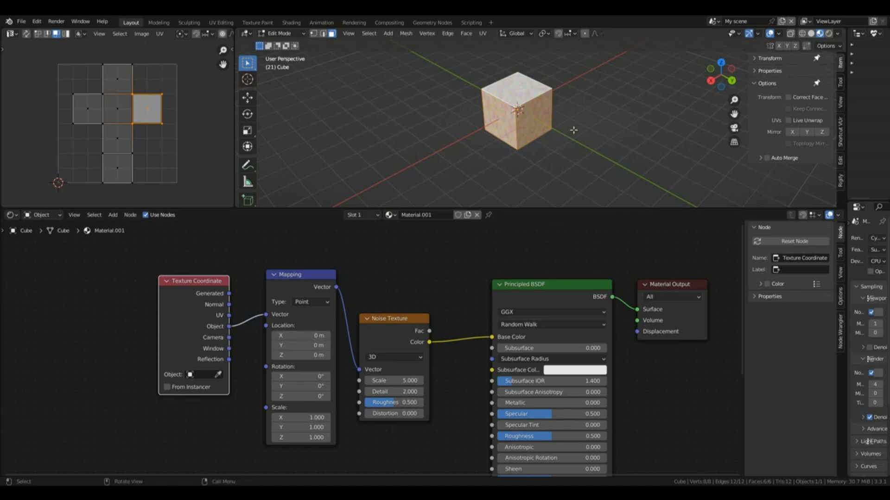
key(Tab)
click(583, 99)
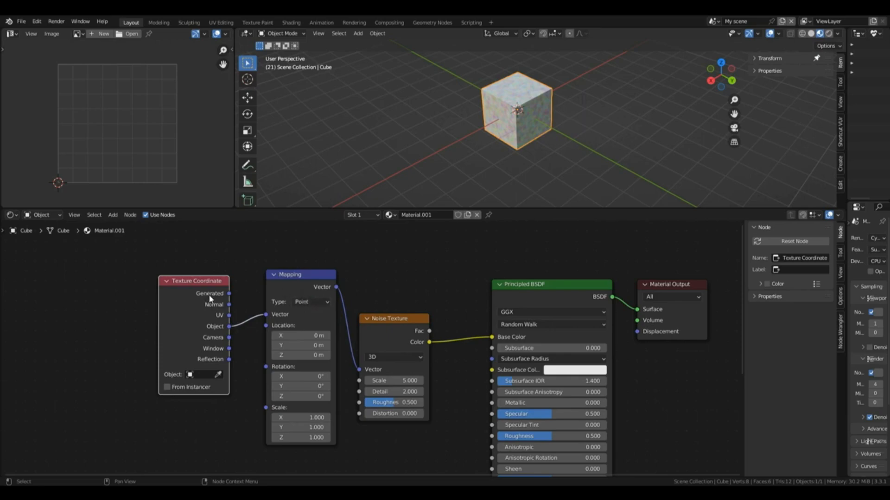
Step: Test the Mapping node's Location X by increasing it, and reset it to 0 m
click(317, 319)
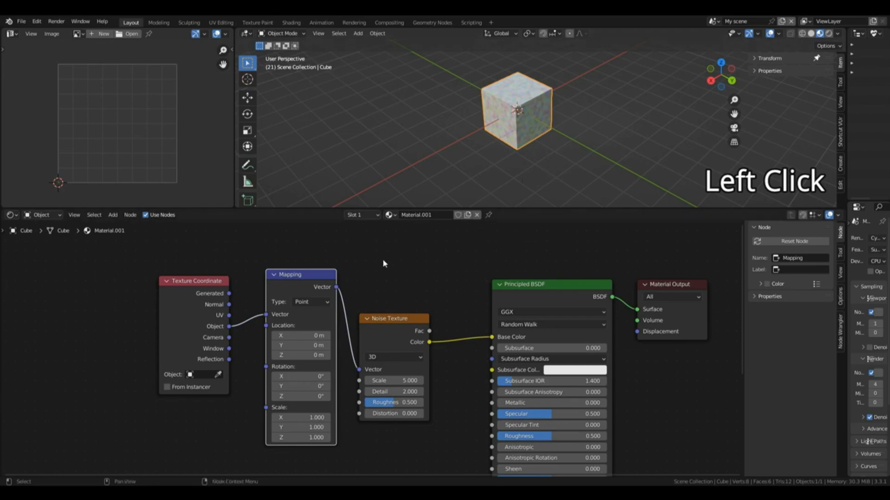
scroll(559, 111, up, 5)
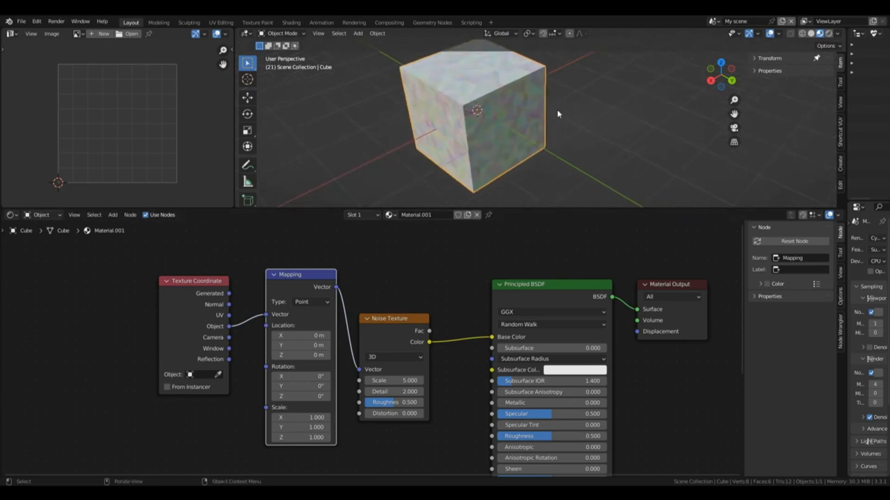
drag(716, 72, 742, 53)
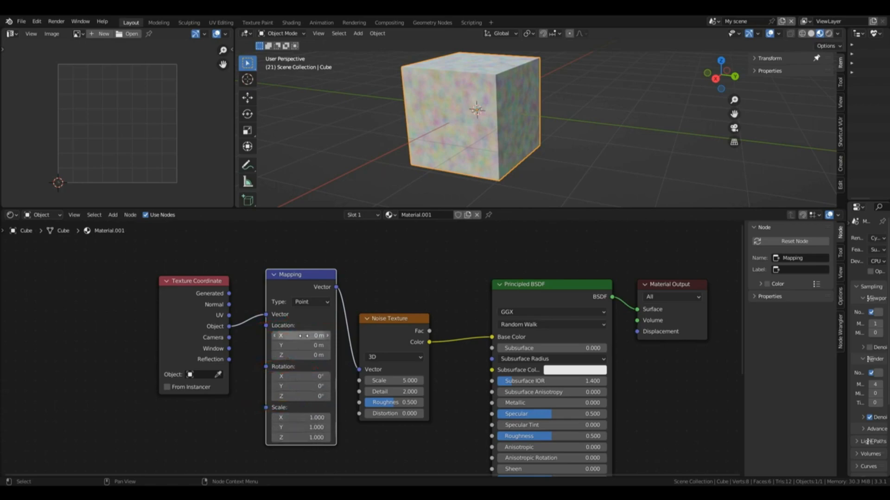
drag(303, 335, 340, 336)
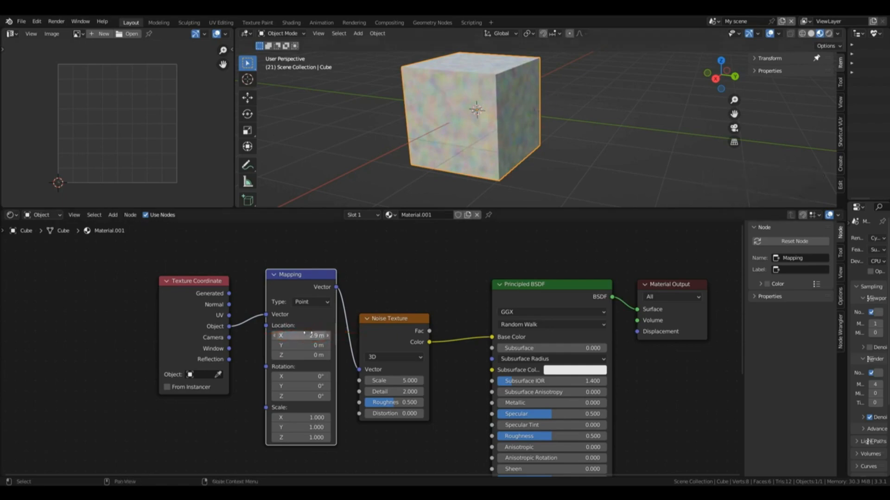
double_click(303, 336)
text(0)
key(Return)
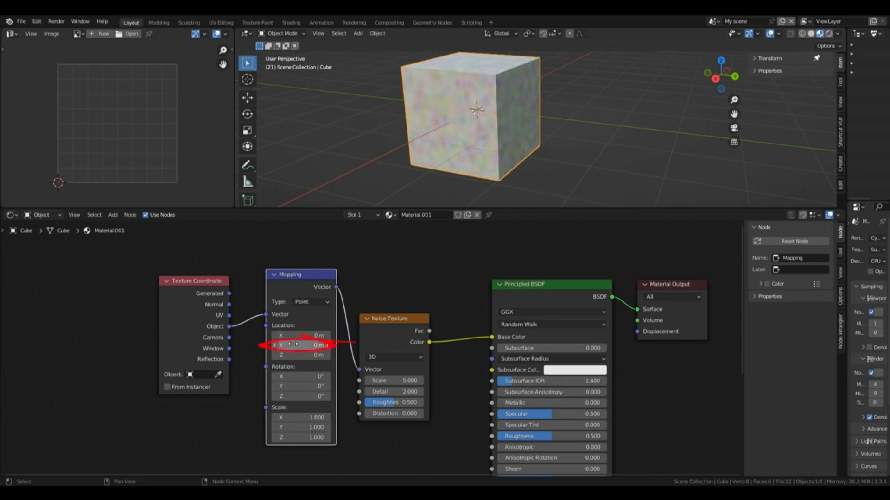
Step: Test the Mapping node's Location Y at about 3.7 m and reset it to 0 m
drag(290, 346, 459, 247)
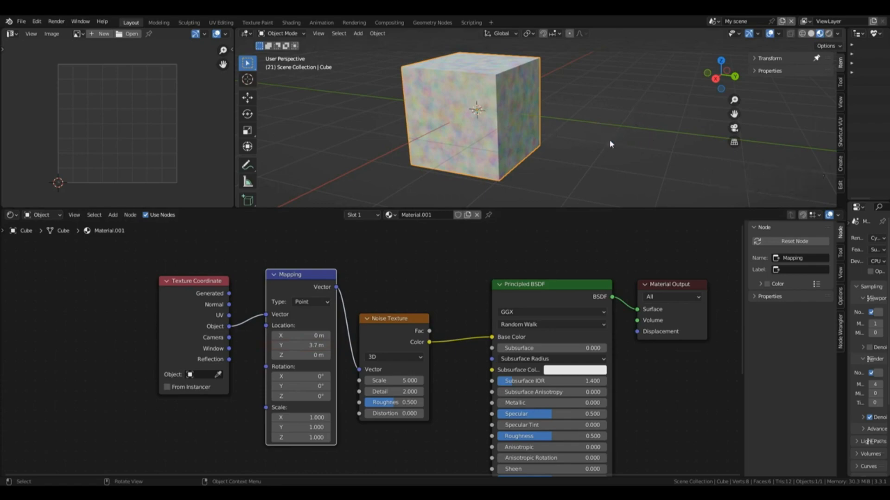
click(305, 346)
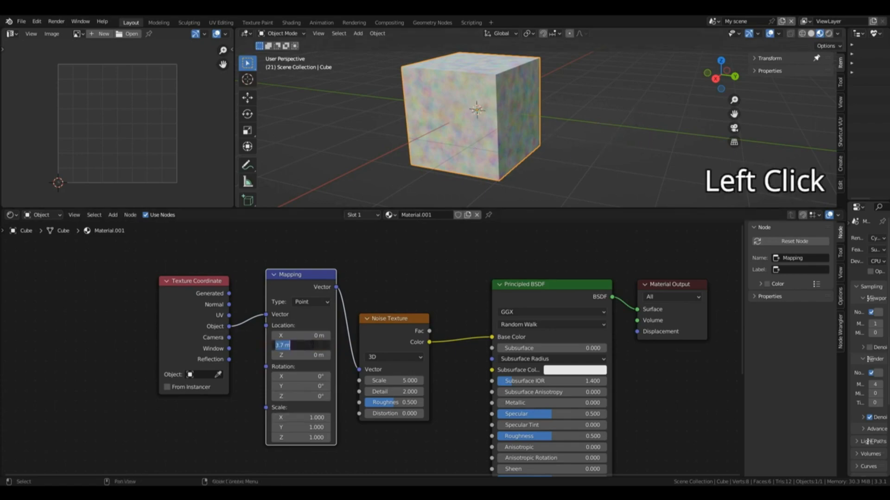
text(0)
key(Return)
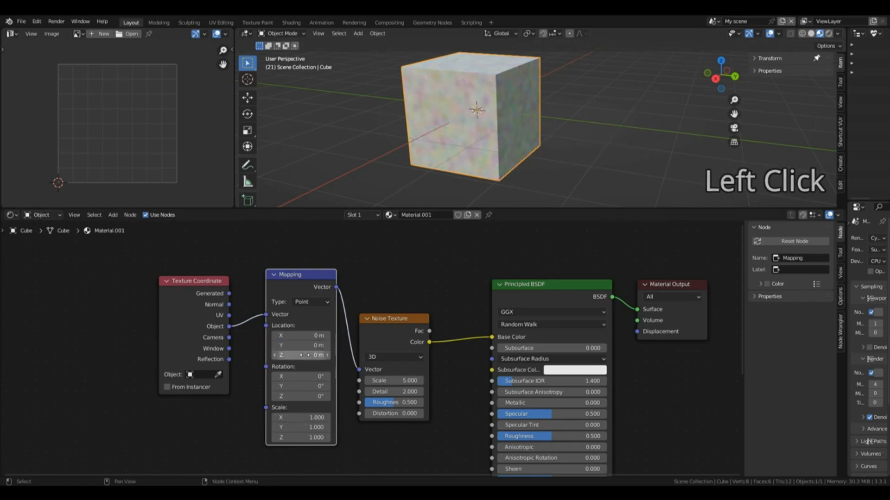
Step: Test the Mapping node's Location Z at about 1.7 m and reset it to 0 m
drag(309, 355, 387, 355)
click(300, 353)
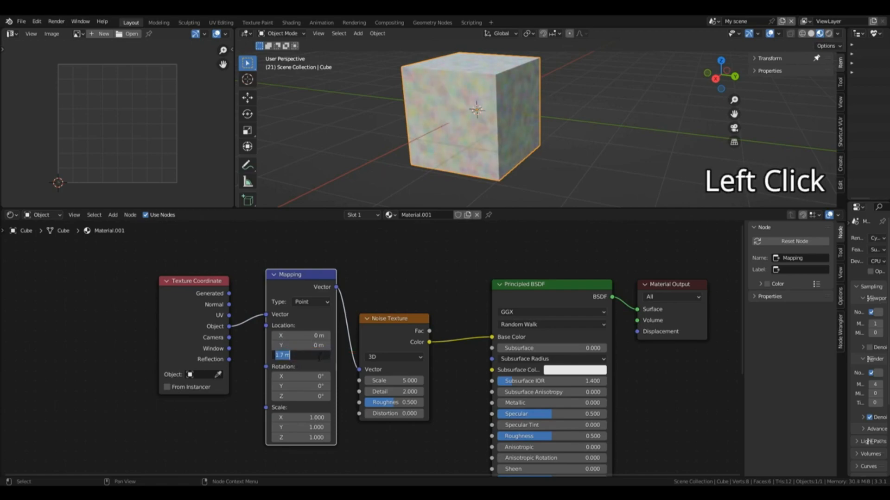
text(0)
key(Return)
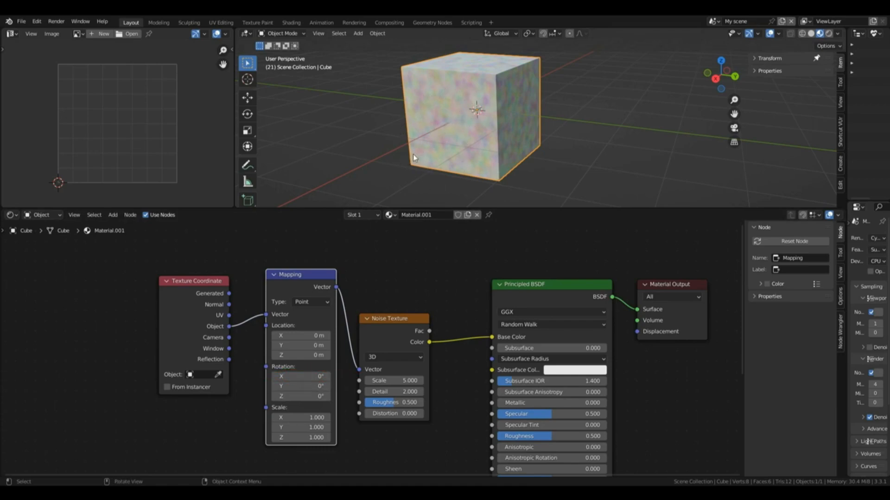
Step: Set the Mapping node's Rotation X to about 46.5°, and rotate the cube 90° around the global Z axis
drag(291, 376, 329, 376)
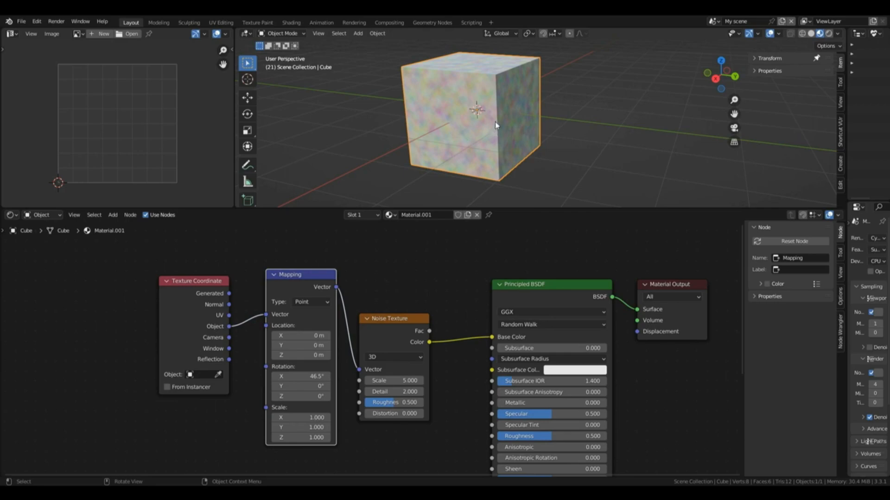
key(r)
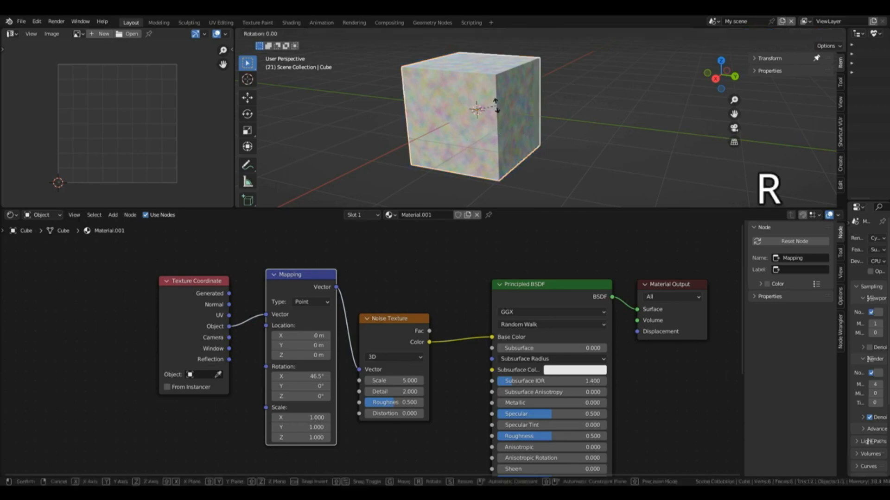
text(z)
text(90)
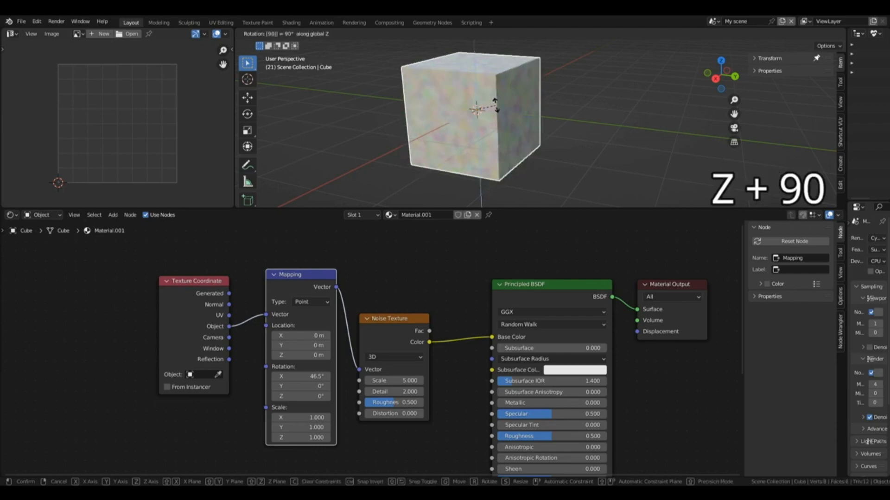
click(495, 106)
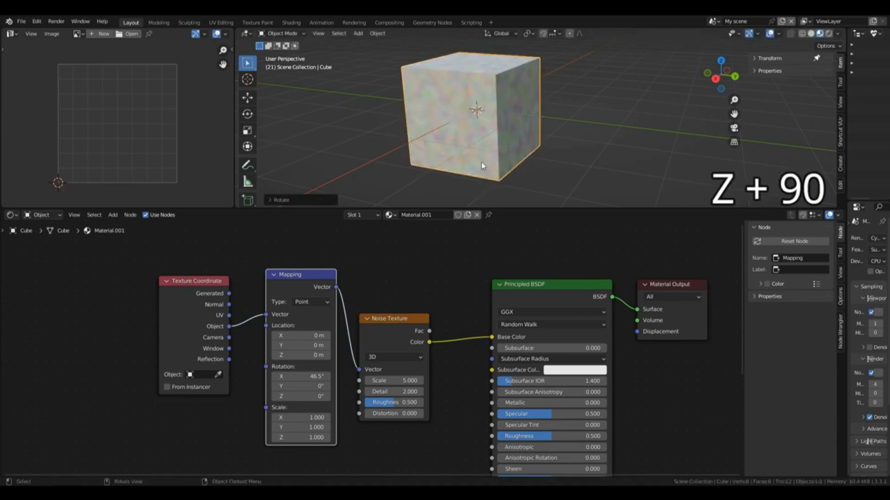
Step: Set the Mapping node's Rotation X to about 94.8° and apply the cube's rotation
click(288, 375)
drag(289, 376, 310, 376)
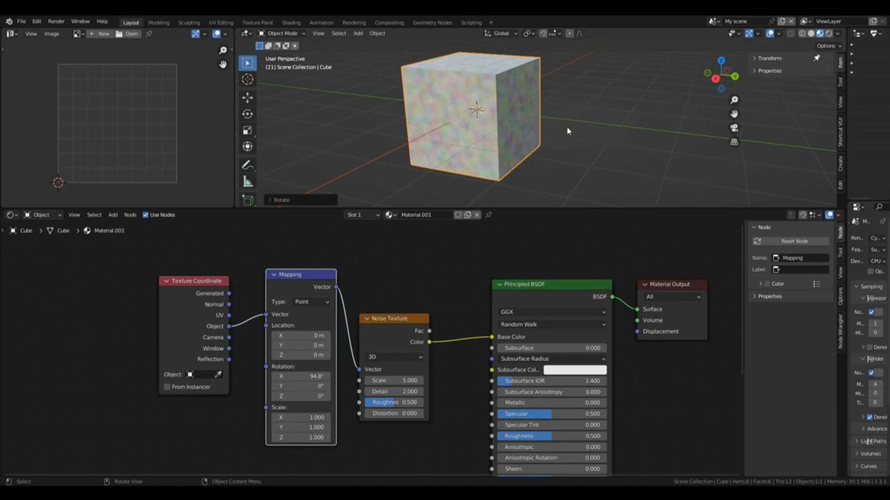
key(ctrl)
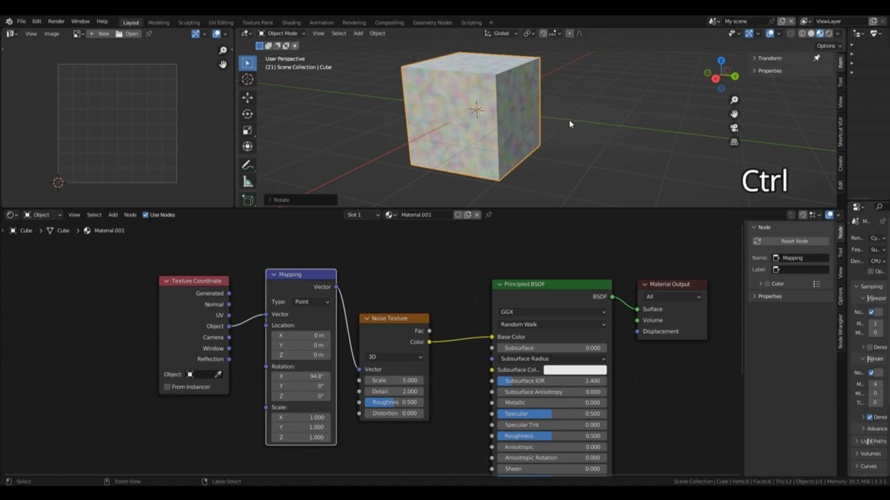
key(ctrl+a)
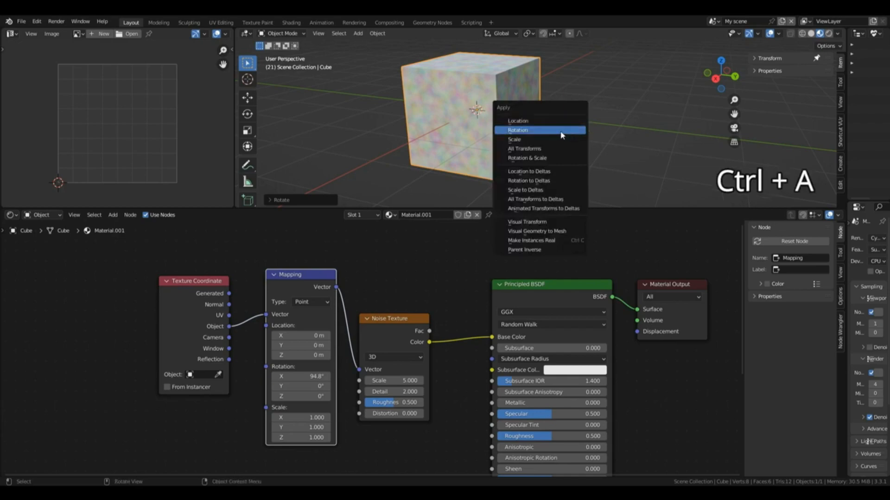
click(562, 132)
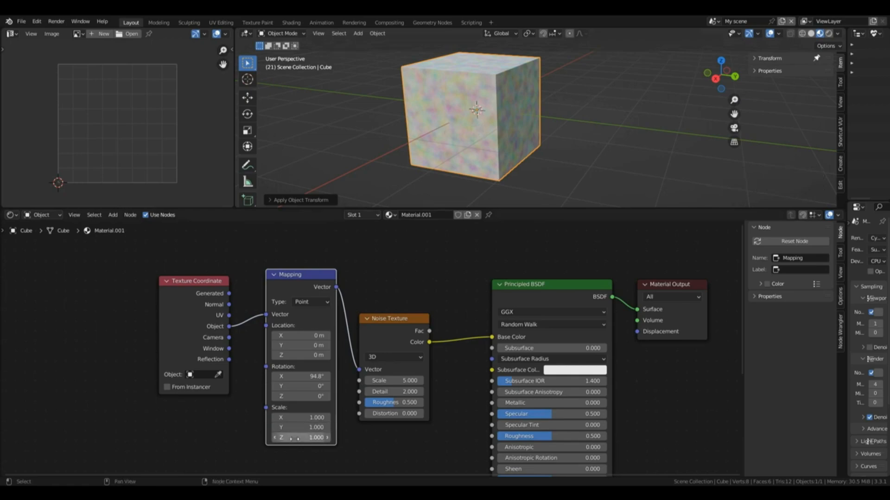
Step: Test the Mapping node's Rotation X at about 181° and reset it to 0°
drag(301, 376, 338, 376)
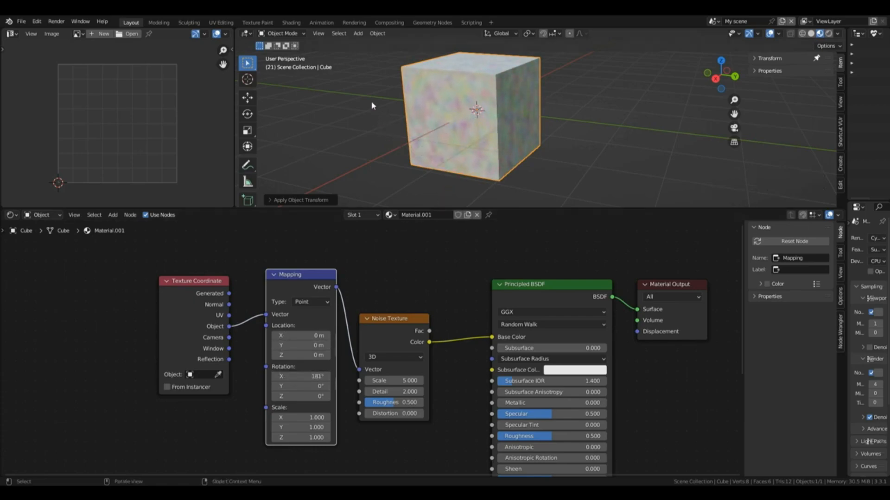
middle_drag(374, 106, 635, 137)
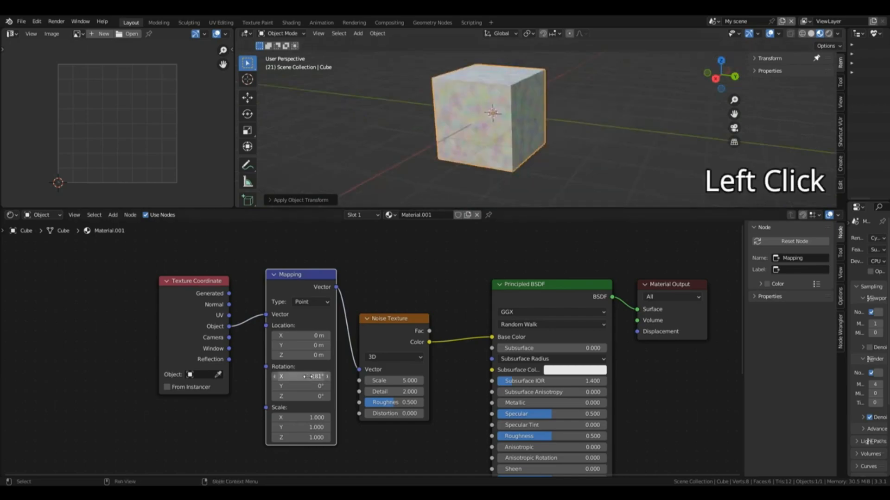
click(309, 376)
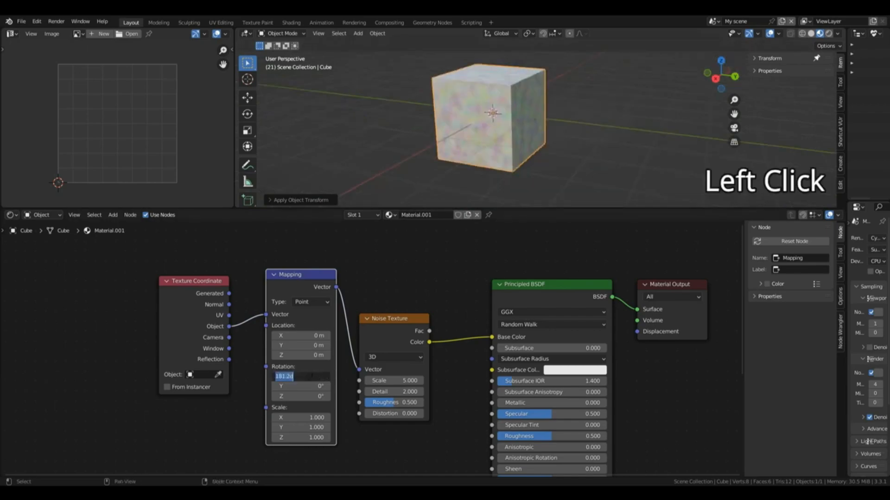
text(0)
key(Return)
Step: Test the Mapping node's Rotation Y by increasing it, and reset it to 0°
drag(309, 386, 447, 372)
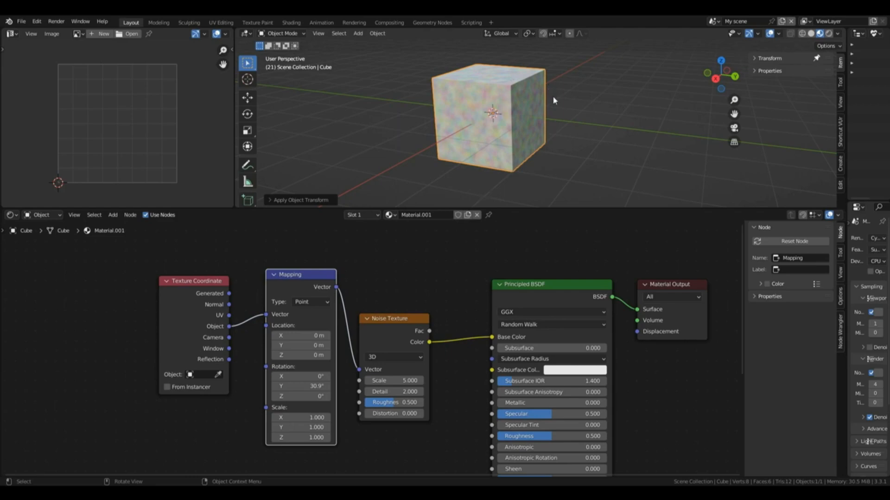
click(311, 387)
text(0)
key(Return)
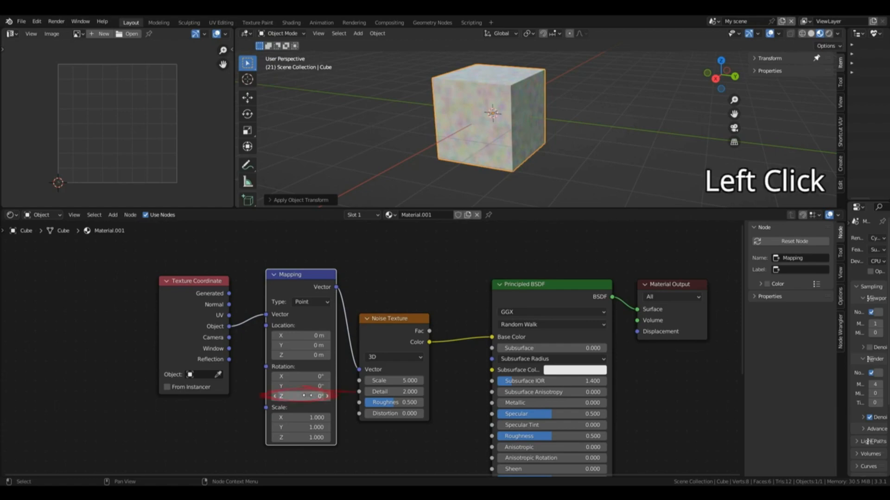
Step: Test the Mapping node's Rotation Z at about 2.3° and reset it to 0°
mouse_move(307, 395)
mouse_down()
mouse_move(325, 395)
mouse_move(312, 396)
mouse_up()
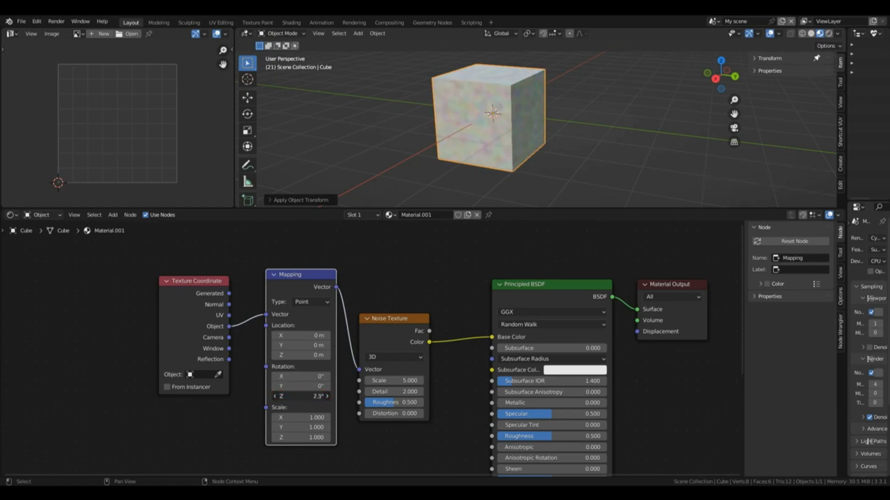
click(312, 395)
text(0)
key(Return)
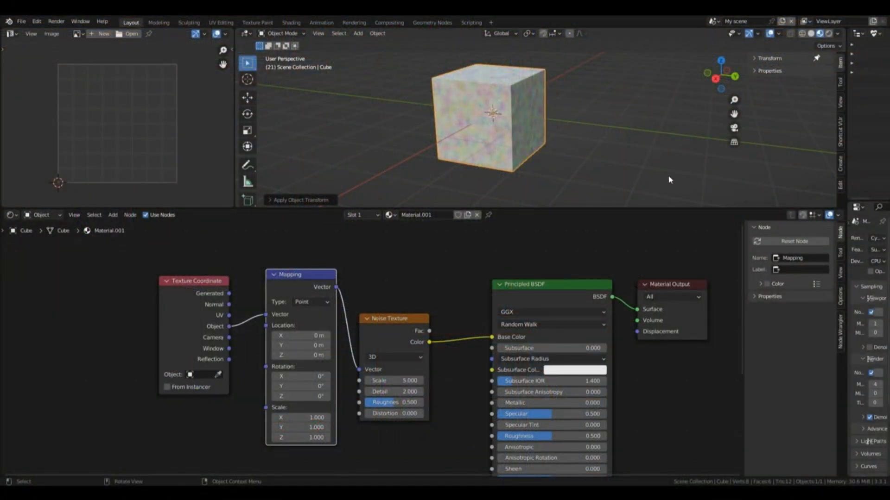
Step: Test the Mapping node's Scale X at 3.5 and Scale Y at 4.1, and reset all three scale values to 1
drag(306, 427, 343, 427)
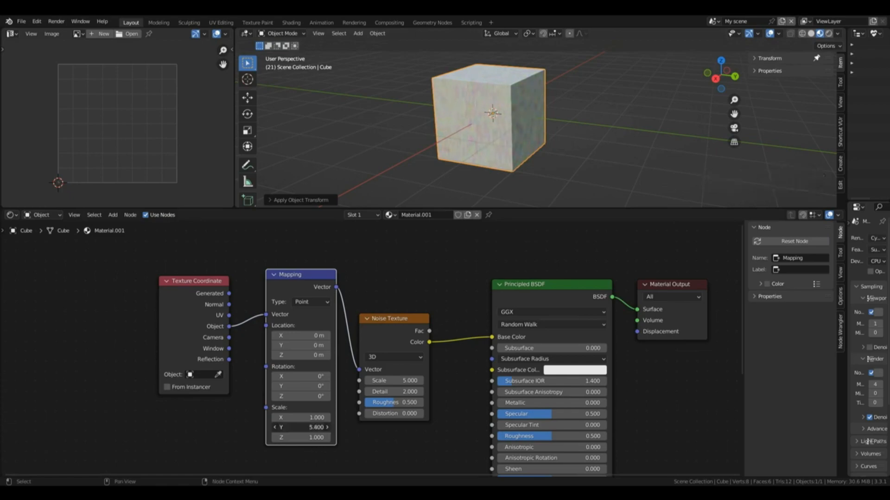
drag(304, 427, 342, 417)
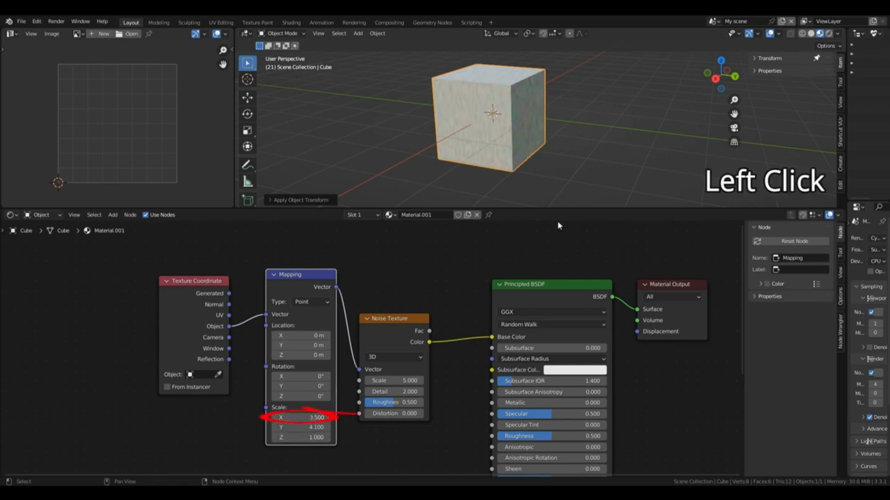
drag(713, 75, 732, 32)
drag(732, 33, 724, 39)
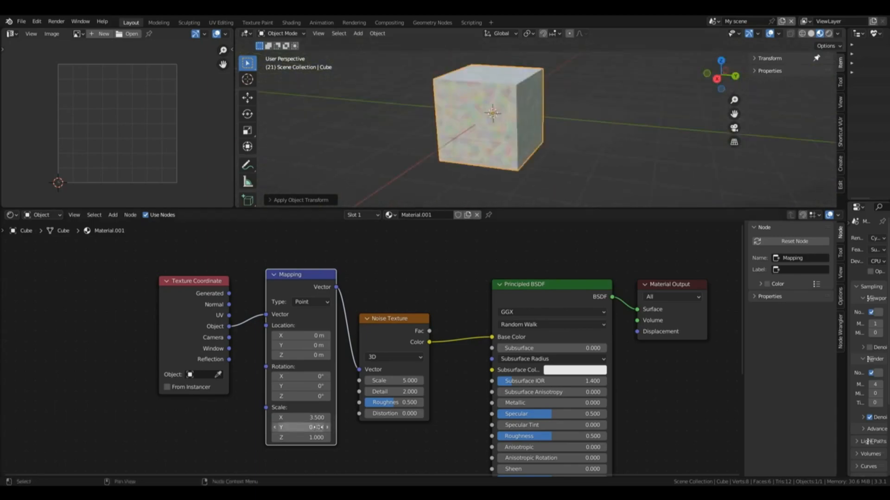
drag(304, 418, 301, 438)
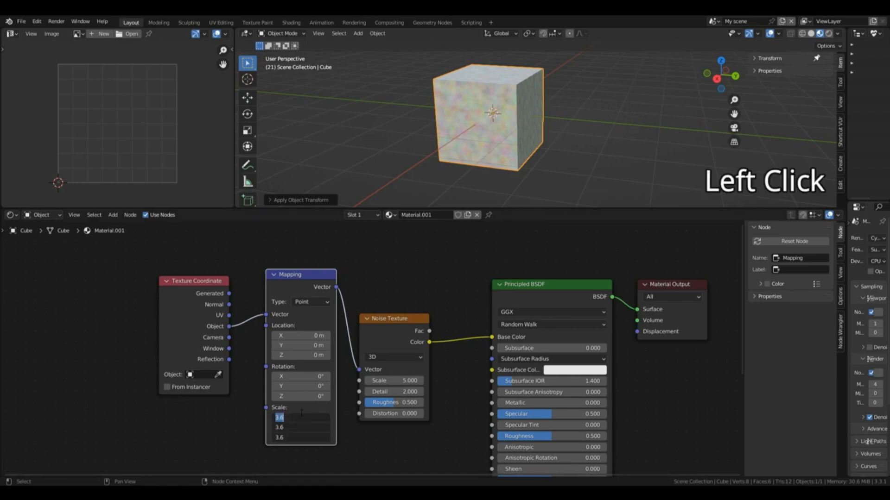
text(1)
key(Return)
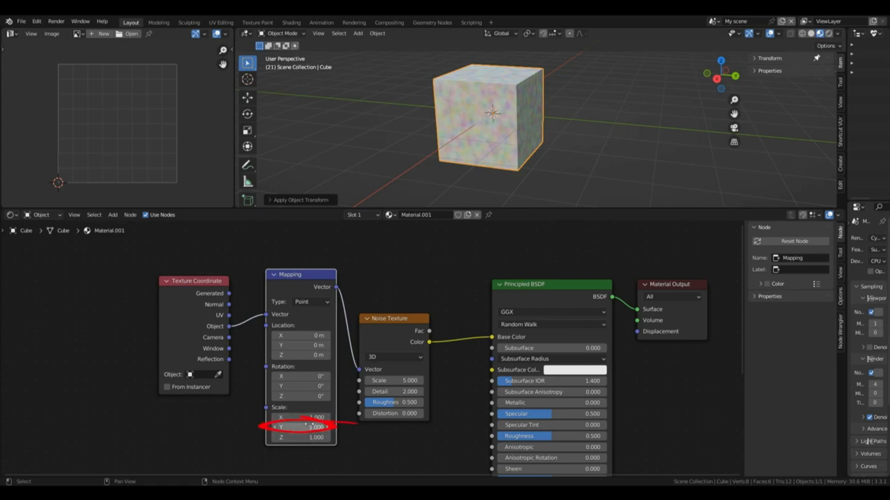
Step: Test the Mapping node's Scale Y by varying it alone, and reset it to 1
drag(315, 426, 277, 426)
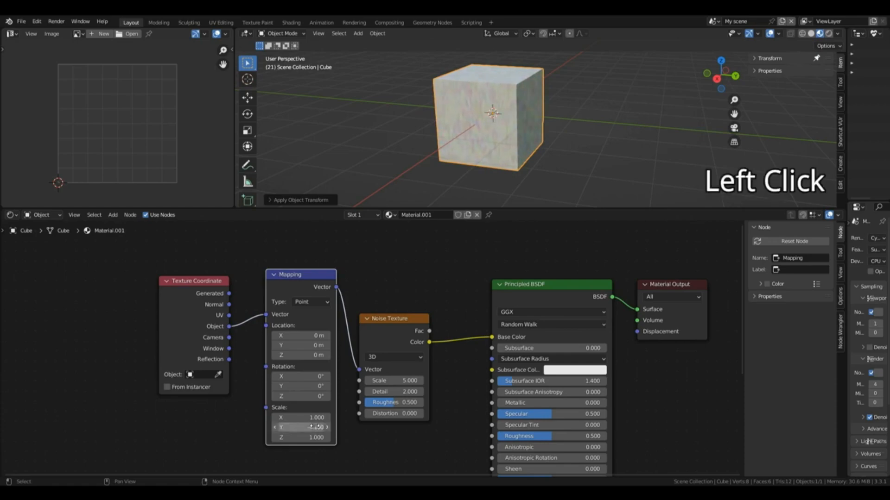
click(317, 427)
text(1)
key(Return)
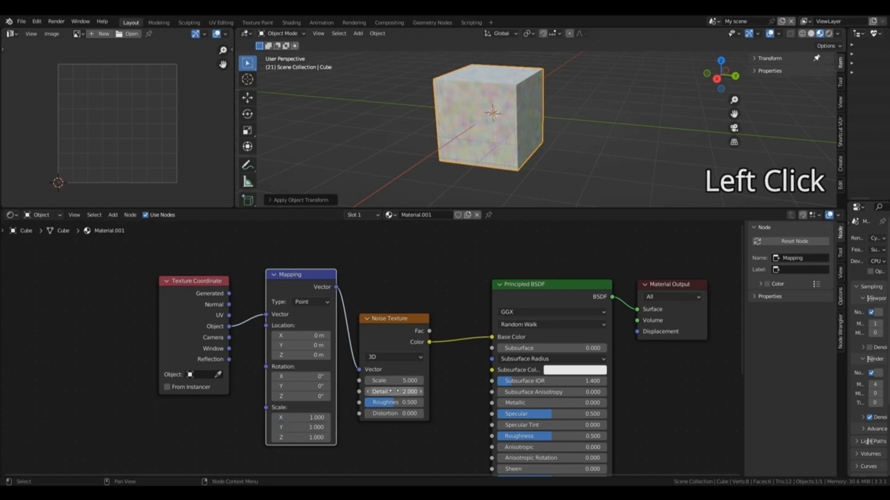
Step: Move the Noise Texture node closer to the Principled BSDF node, and set the Mapping node's Scale Y to 100
drag(401, 340, 424, 317)
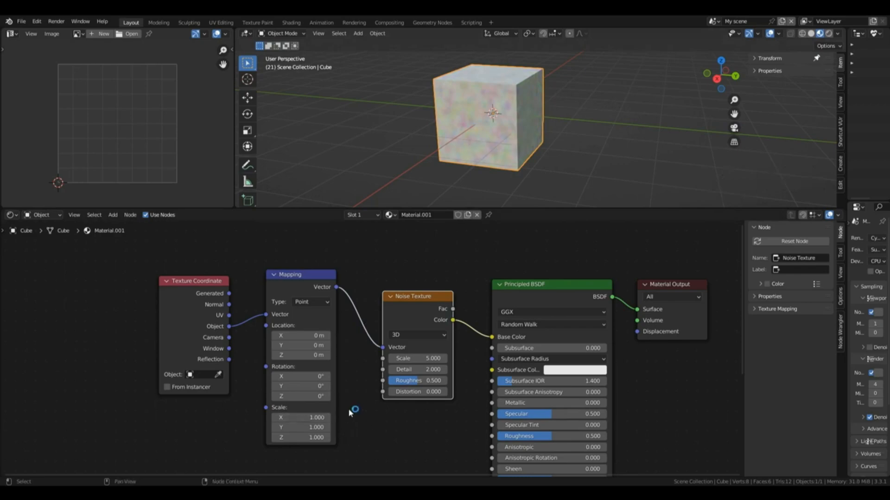
click(298, 427)
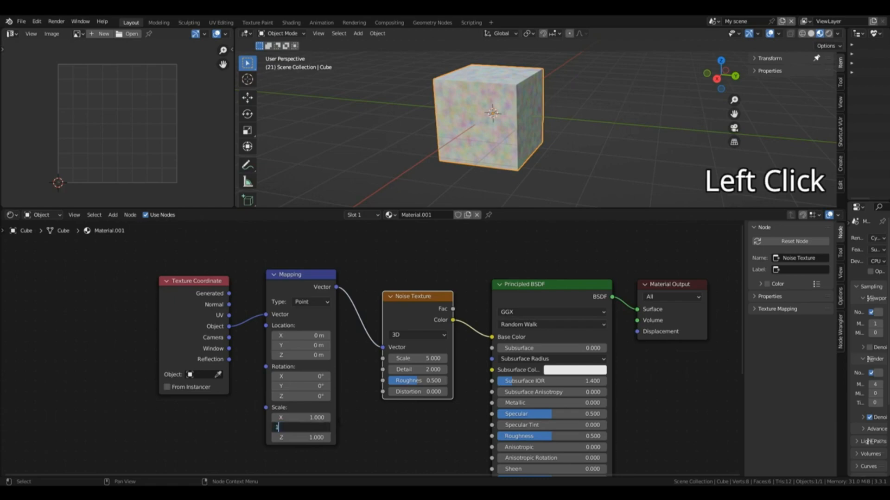
text(100)
key(Return)
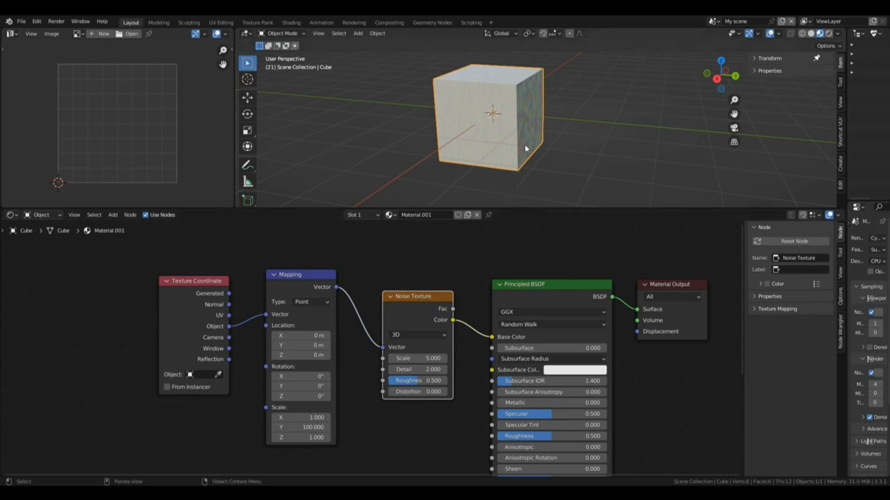
Step: Inspect the cube's texture up close and set the Mapping node's Scale Y back to 1
scroll(526, 148, up, 10)
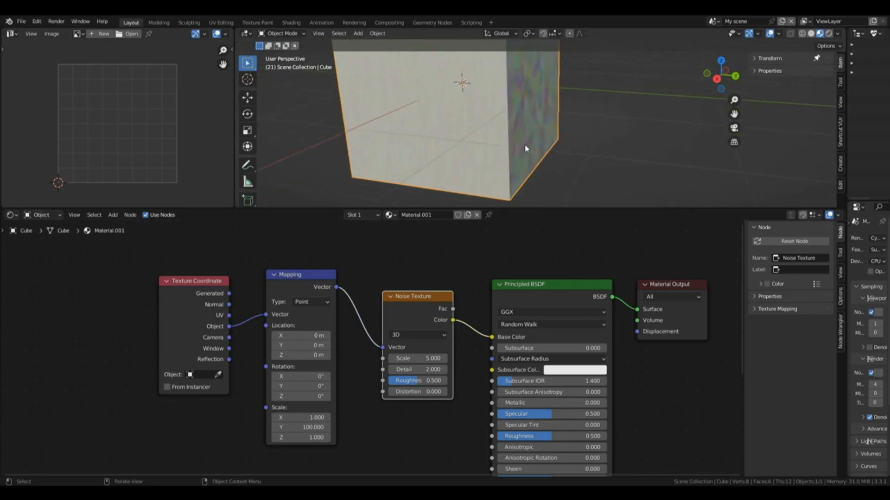
scroll(525, 148, down, 3)
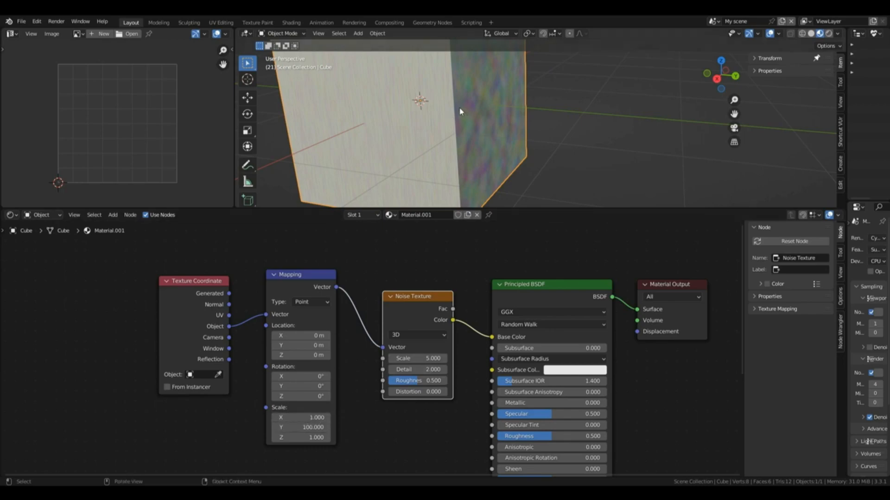
scroll(459, 111, down, 5)
click(301, 427)
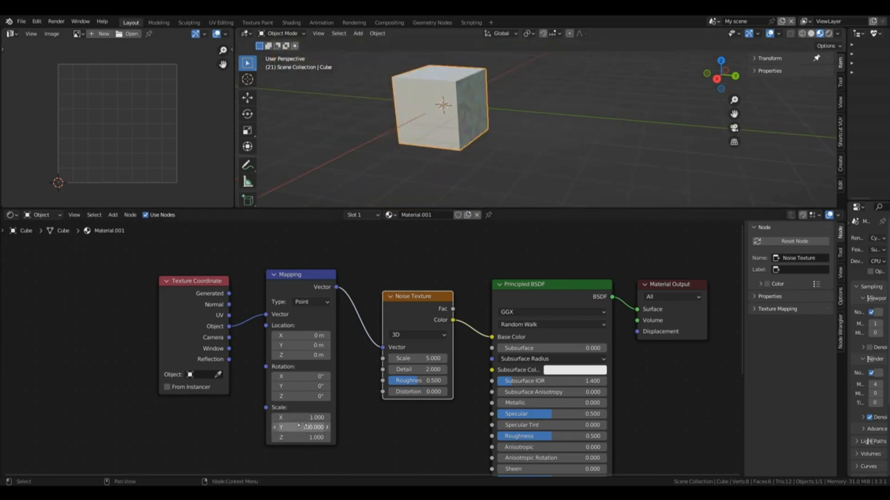
text(1)
key(Return)
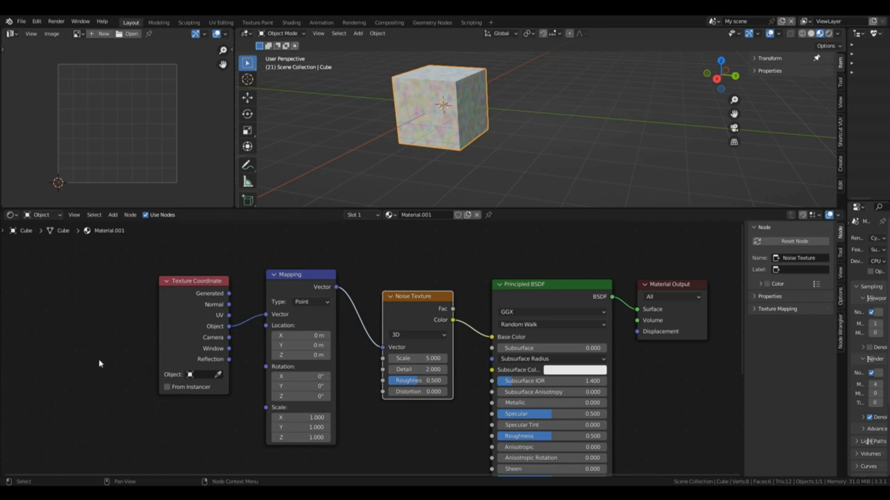
Step: Link the Generated coordinates to the Mapping node's Vector input, and add a Bump node connected to the Principled BSDF's Normal input
click(18, 381)
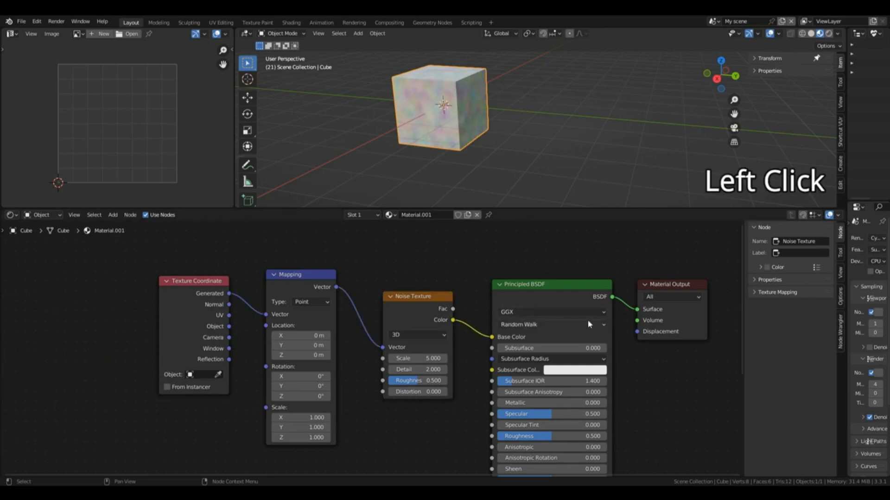
scroll(589, 323, down, 2)
drag(741, 257, 729, 318)
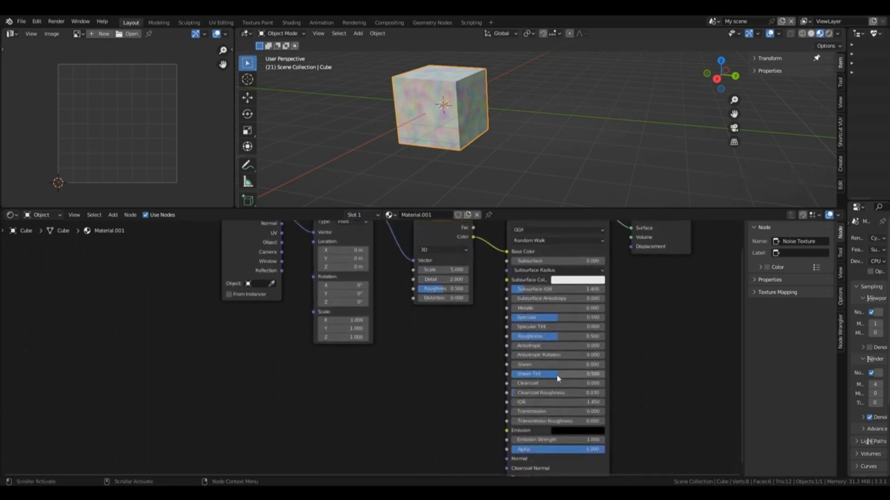
key(shift+a)
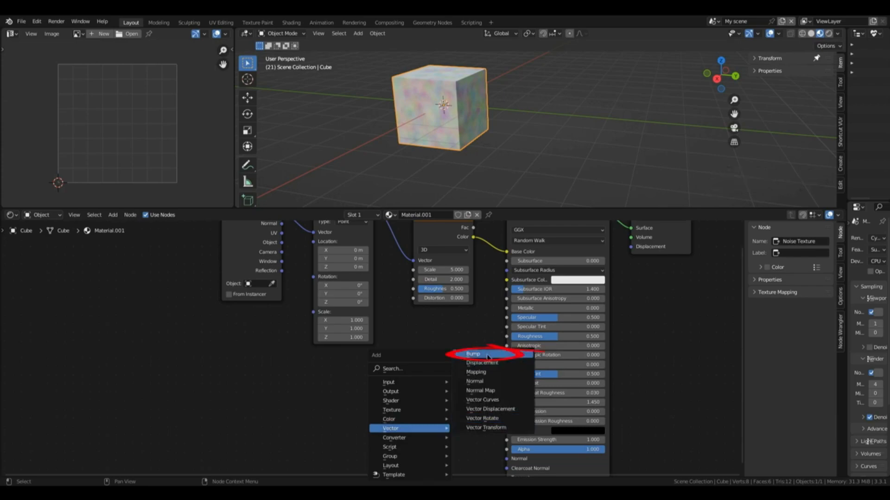
click(473, 354)
click(407, 389)
drag(437, 401, 513, 449)
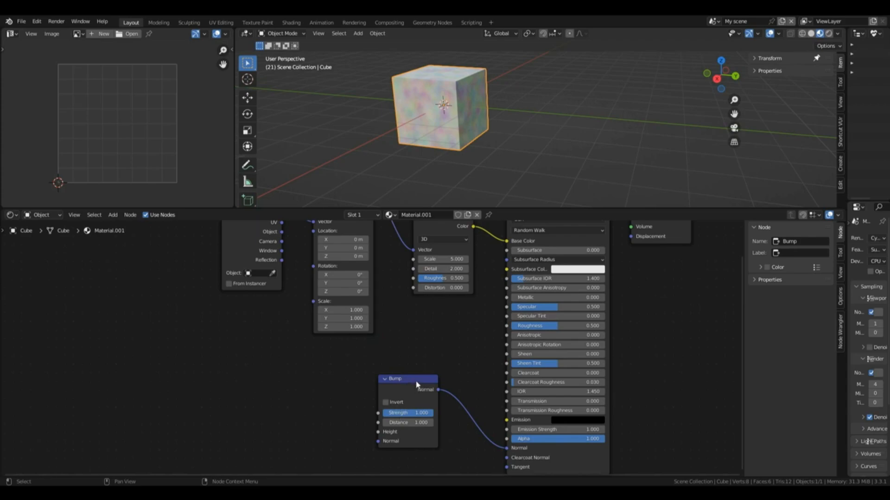
Step: Add a Value input node and connect its output to the Mapping node's Vector input
scroll(671, 293, down, 1)
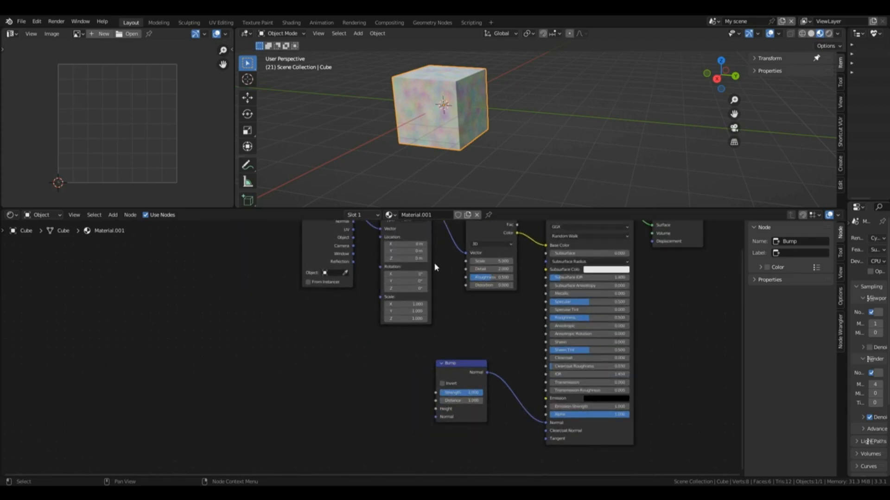
scroll(469, 309, down, 1)
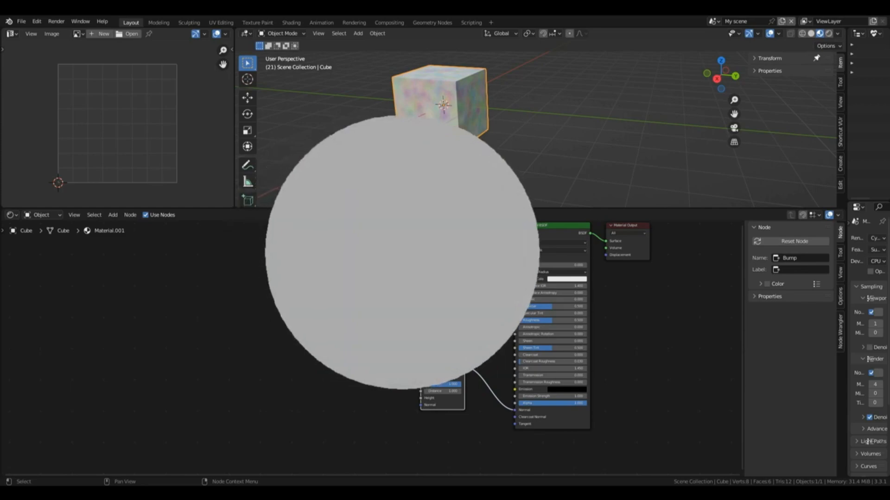
click(459, 278)
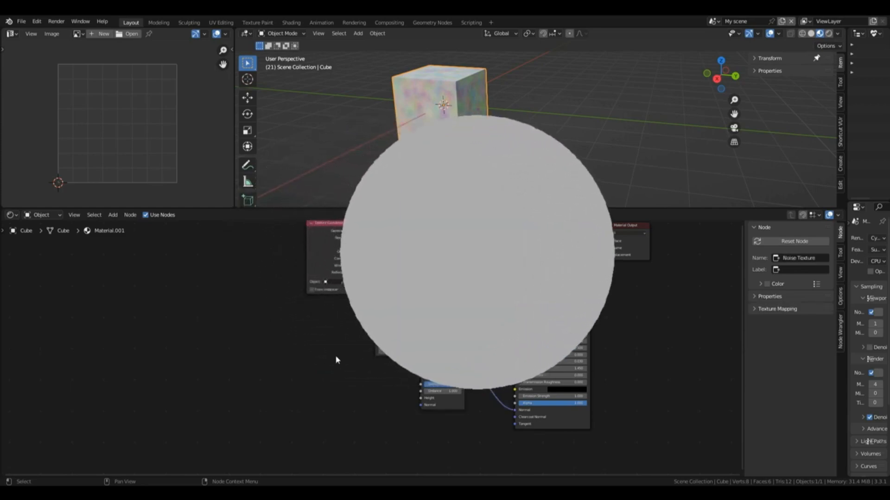
key(shift+a)
mouse_move(299, 309)
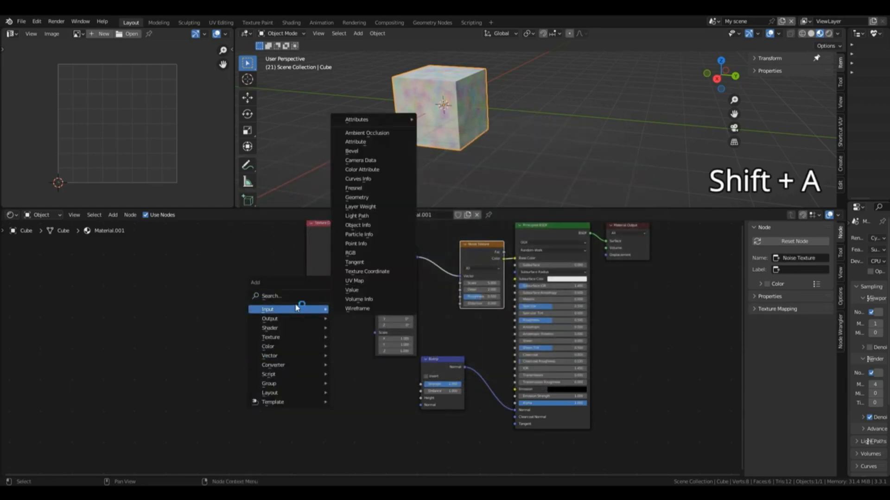
click(353, 290)
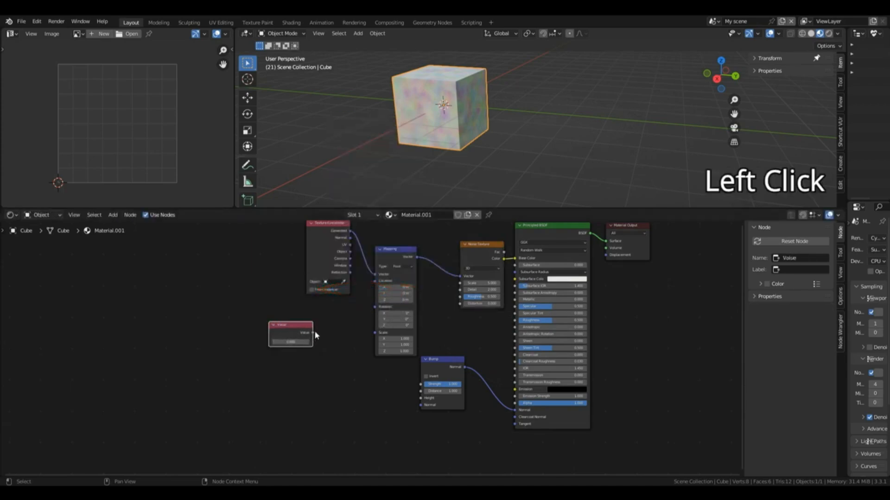
drag(313, 333, 379, 277)
Step: Set the Value node to 1
click(303, 344)
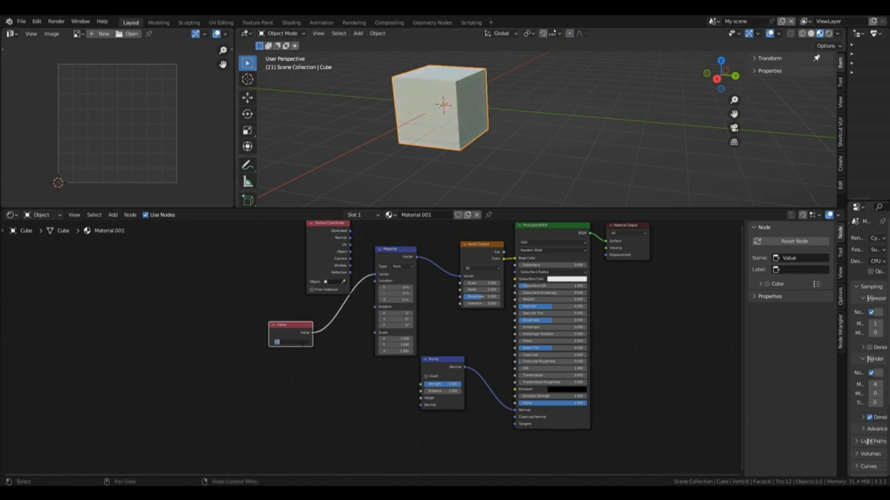
text(1)
key(Return)
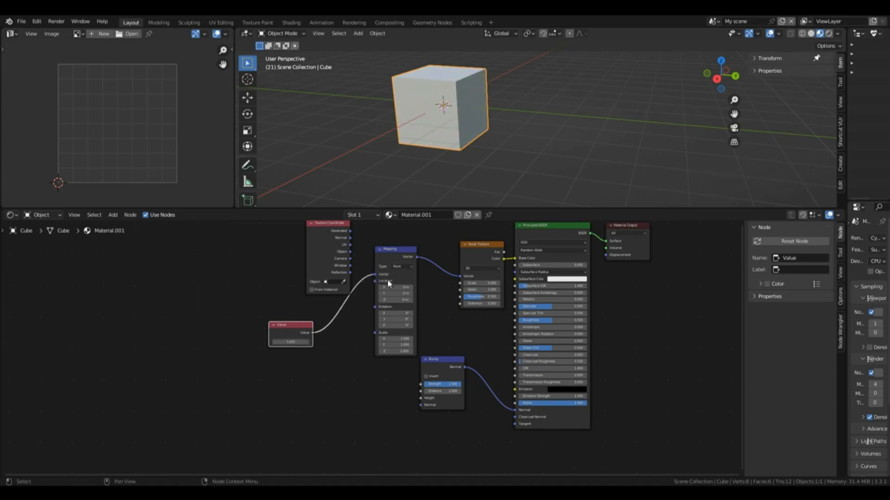
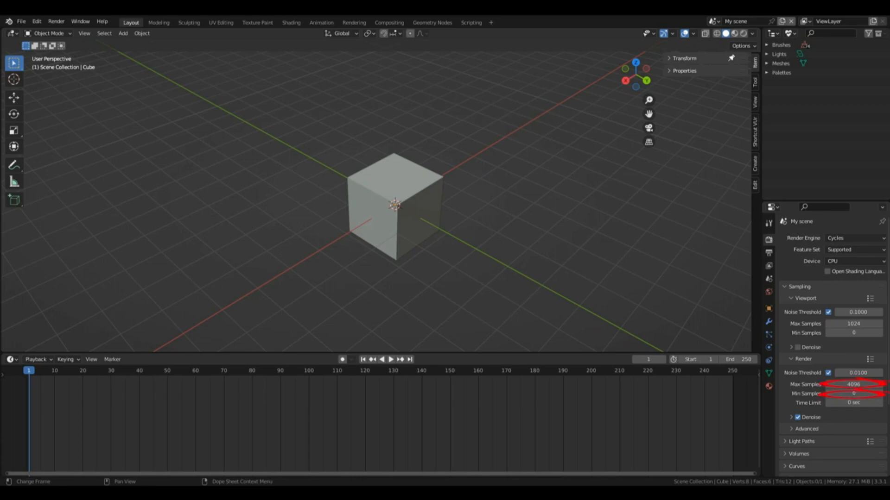
scroll(857, 320, down, 2)
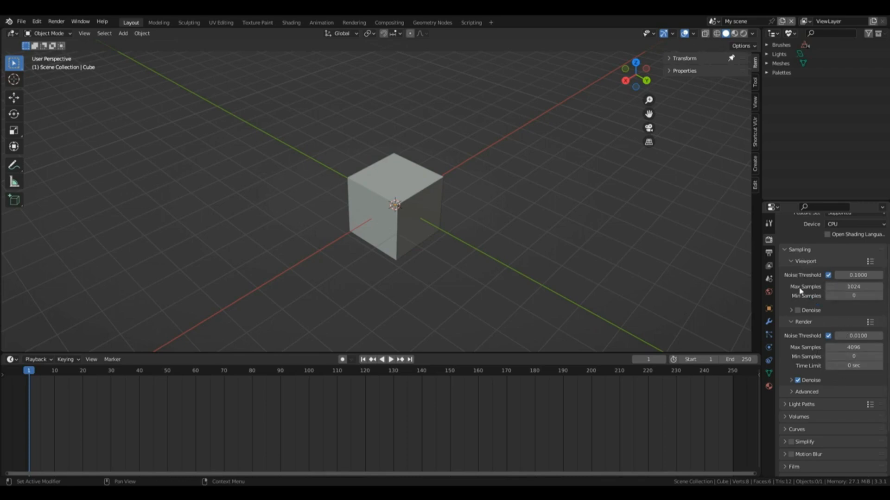
click(744, 34)
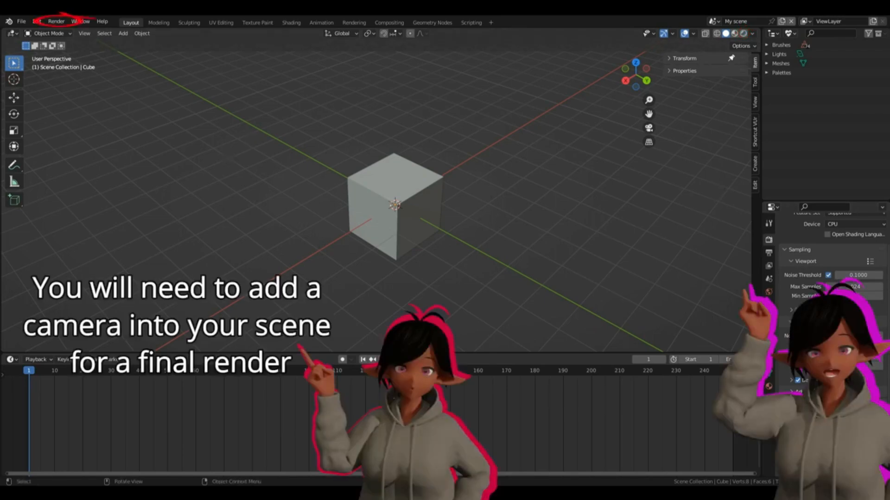
click(57, 22)
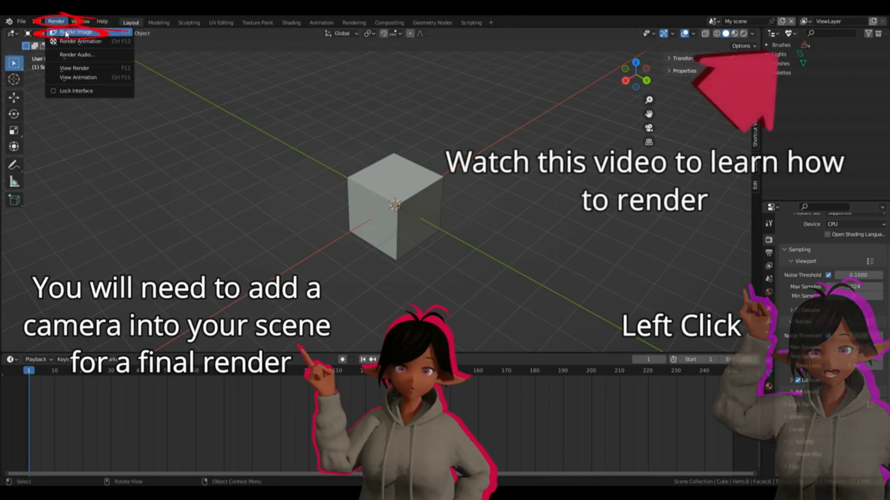
click(68, 42)
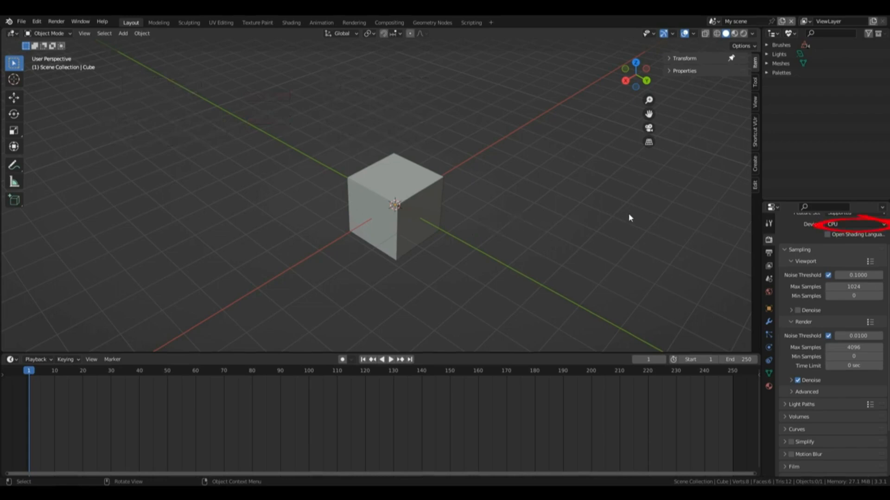
Step: Try GPU Compute as the Cycles render device and return the device to CPU
scroll(820, 246, up, 2)
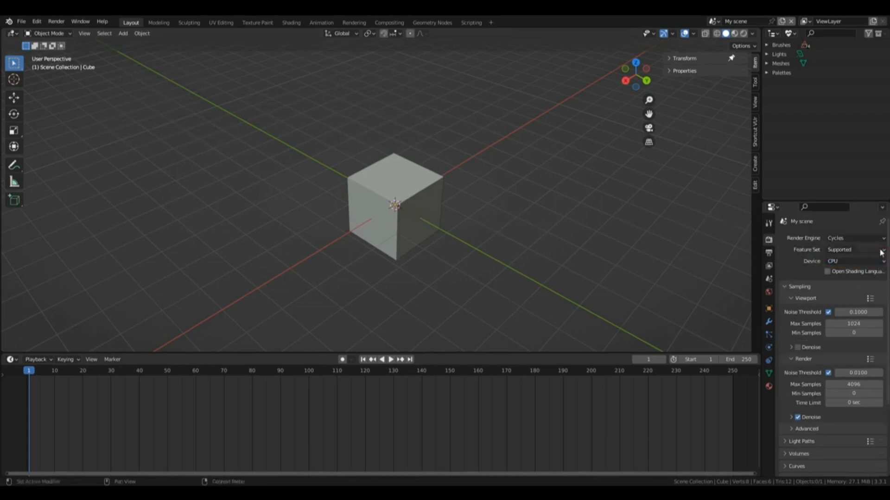
click(842, 262)
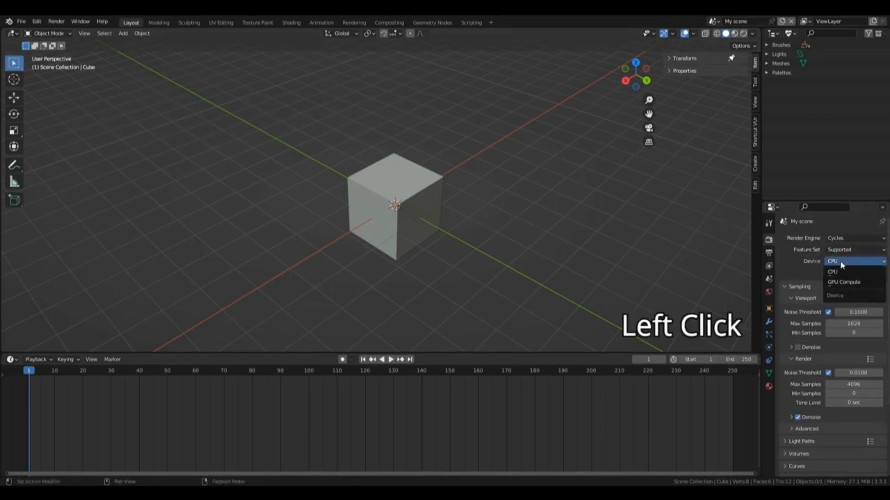
click(841, 264)
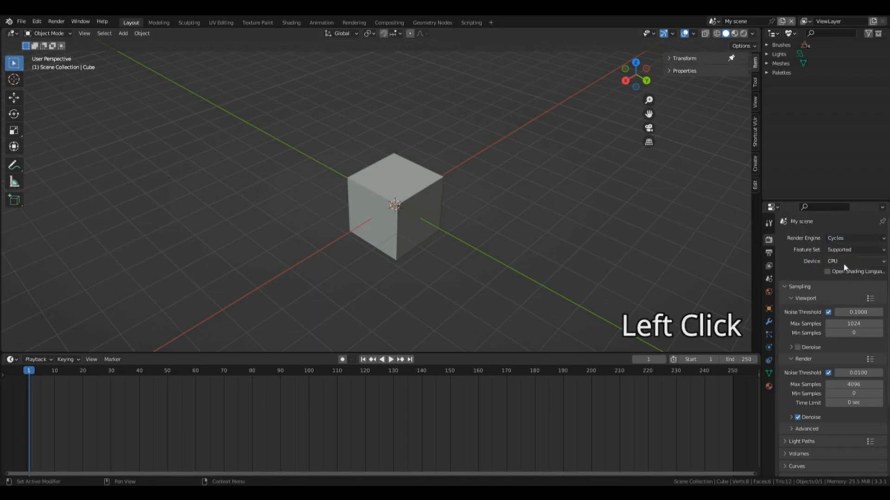
click(842, 262)
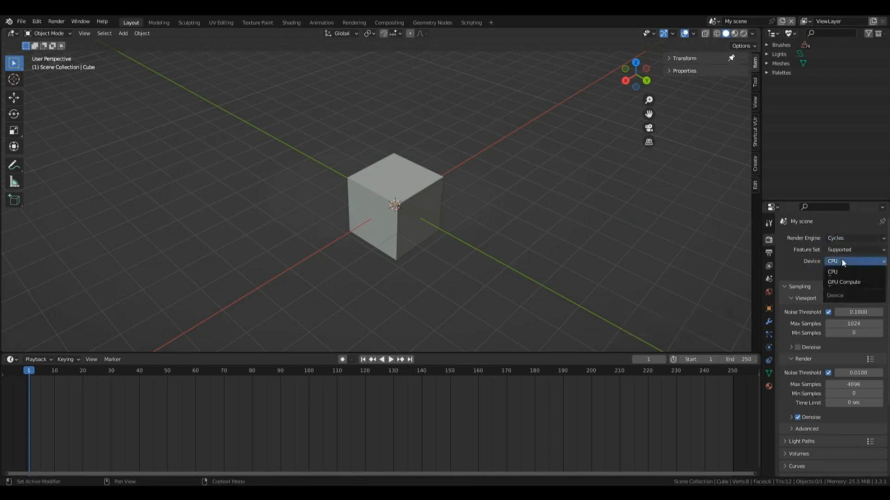
click(841, 279)
click(843, 261)
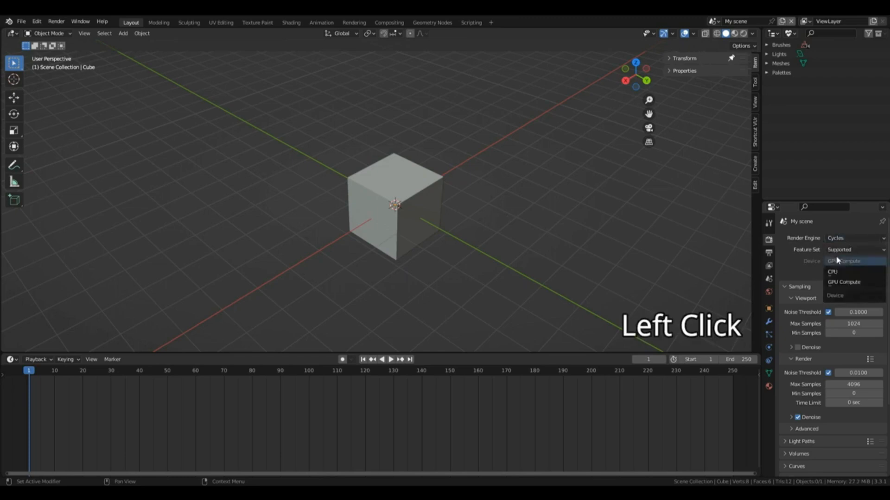
click(846, 273)
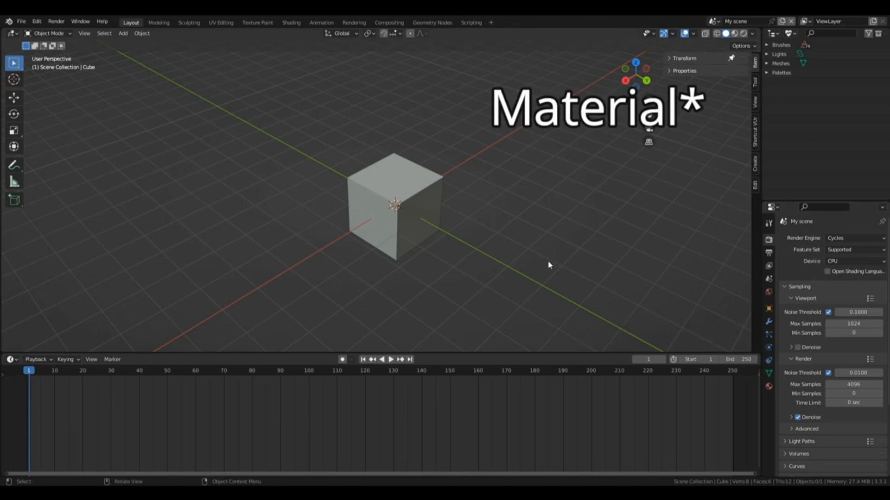
click(846, 261)
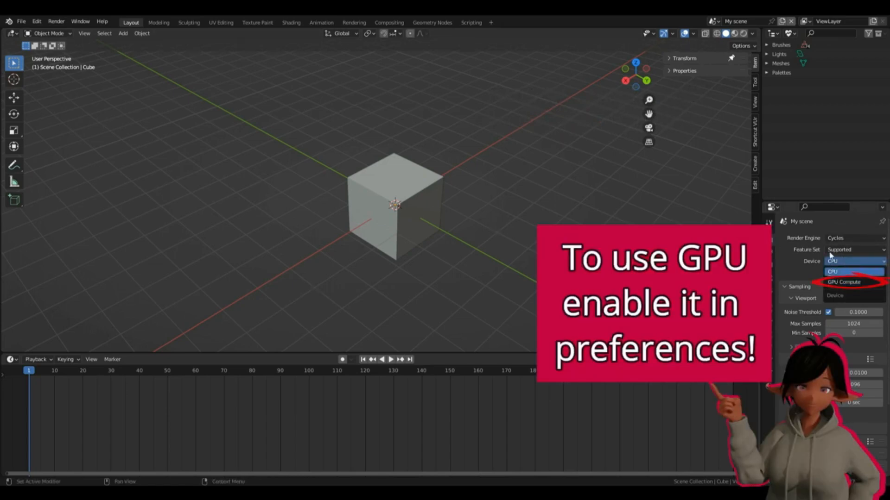
Step: In the system preferences, go through the OptiX, HIP and oneAPI Cycles render devices, choose None and save the preferences
click(36, 21)
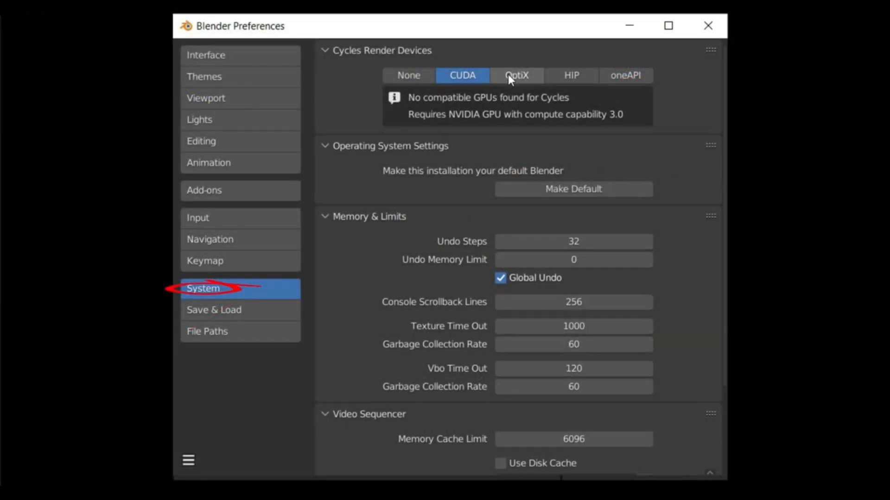
click(510, 75)
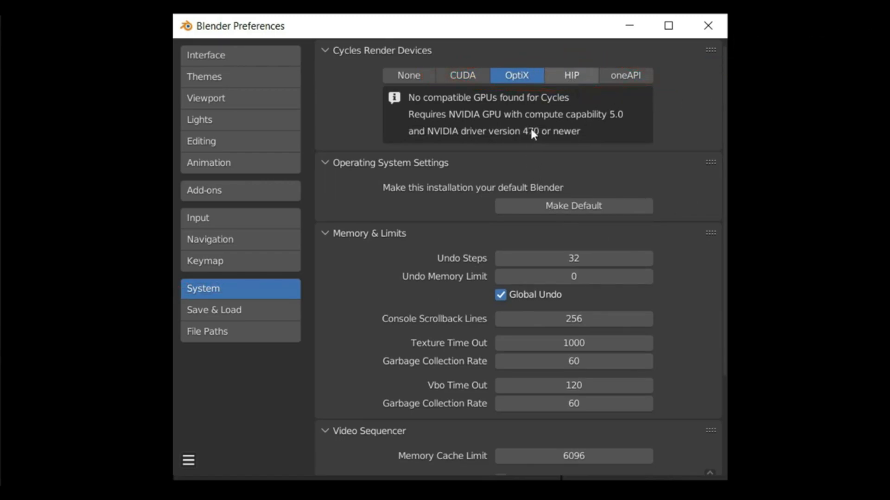
click(576, 72)
click(621, 77)
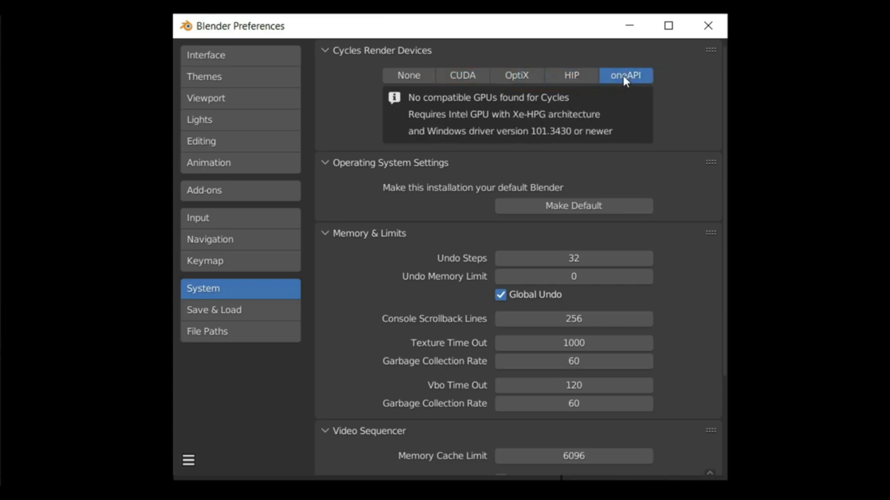
click(409, 75)
click(188, 461)
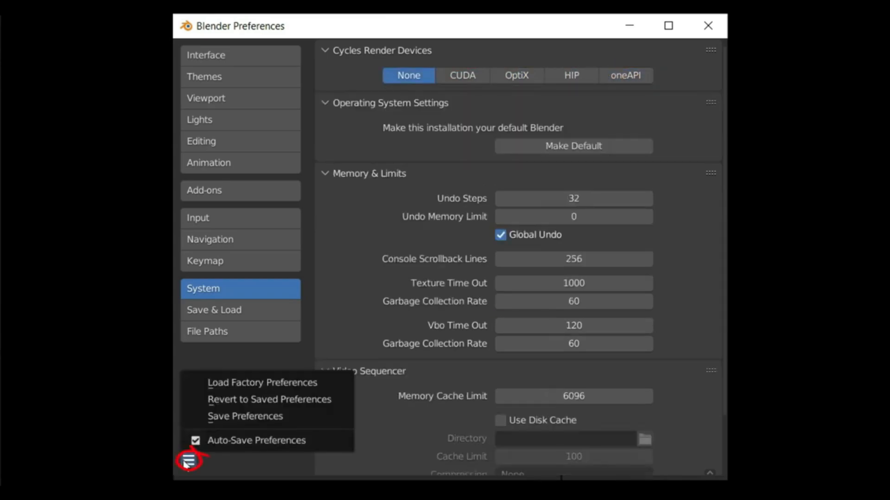
click(223, 416)
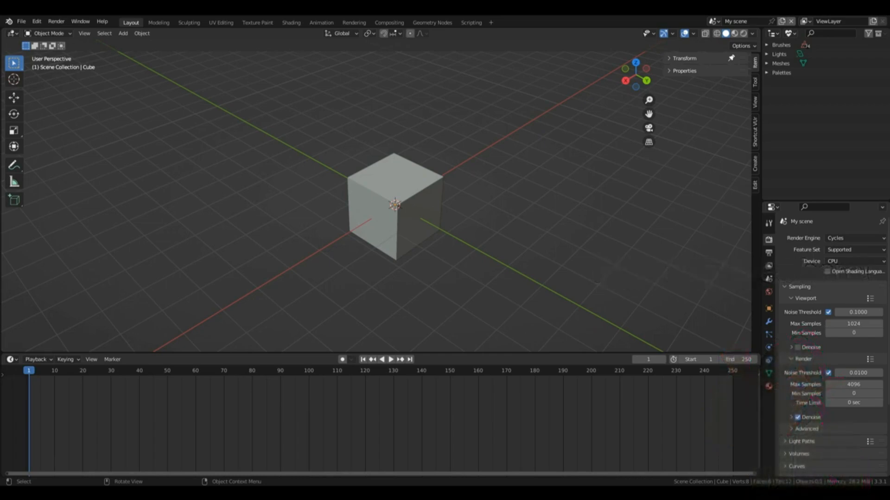
Step: Replace the timeline with the Shader Editor and enlarge its area upward into the 3D viewport
click(14, 360)
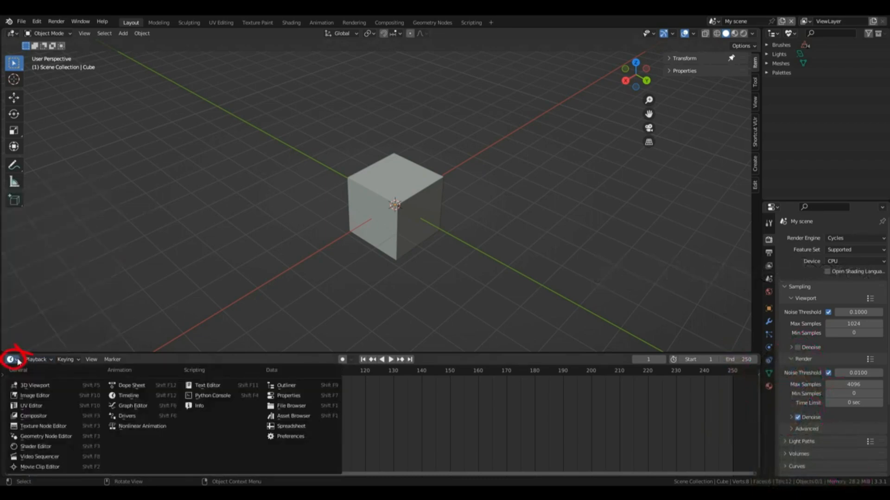
click(16, 360)
click(15, 360)
click(36, 446)
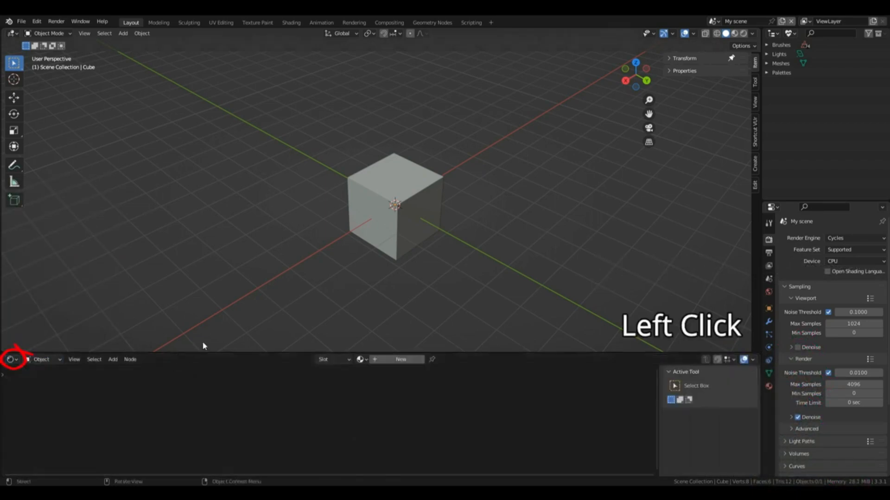
drag(232, 354, 256, 253)
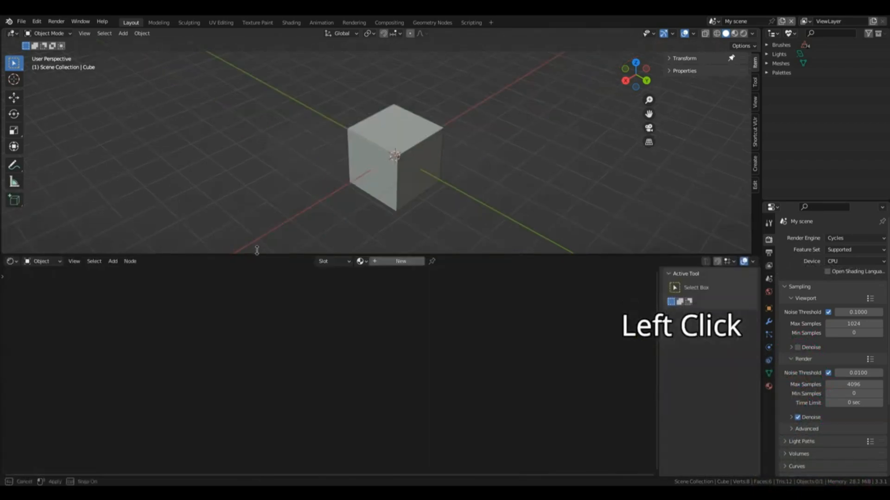
Step: Select the cube and create a new material for it
click(397, 194)
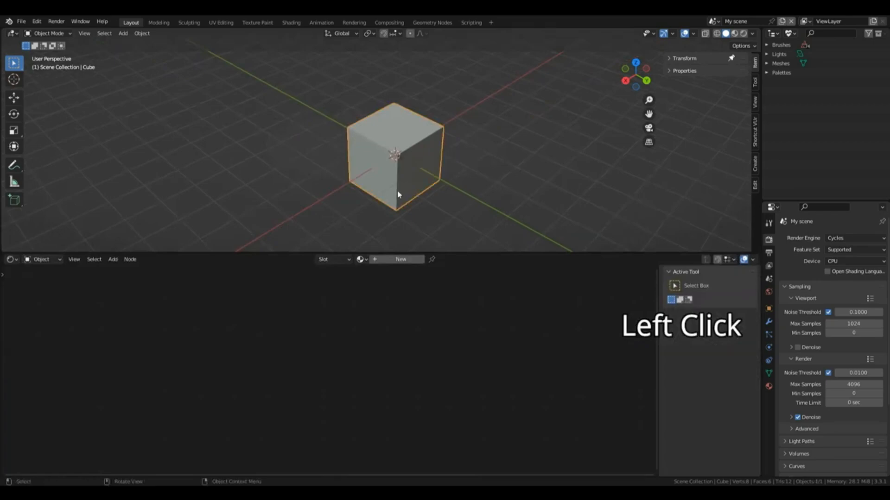
click(394, 259)
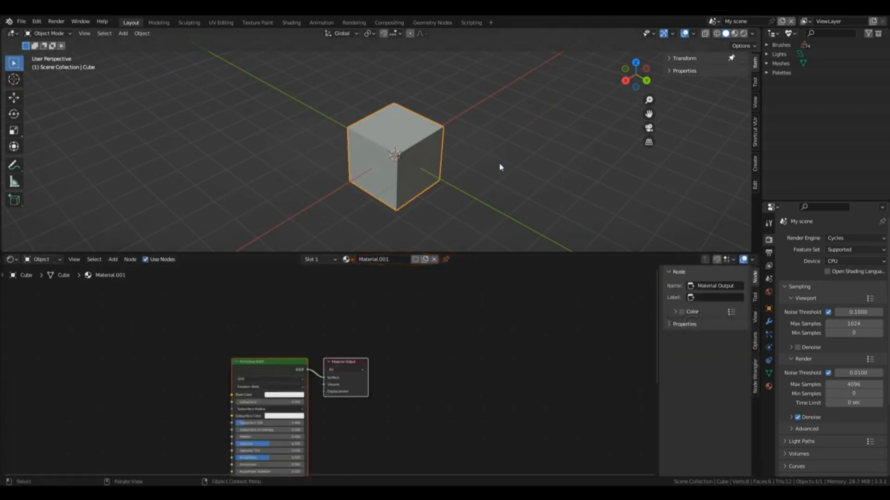
key(shift)
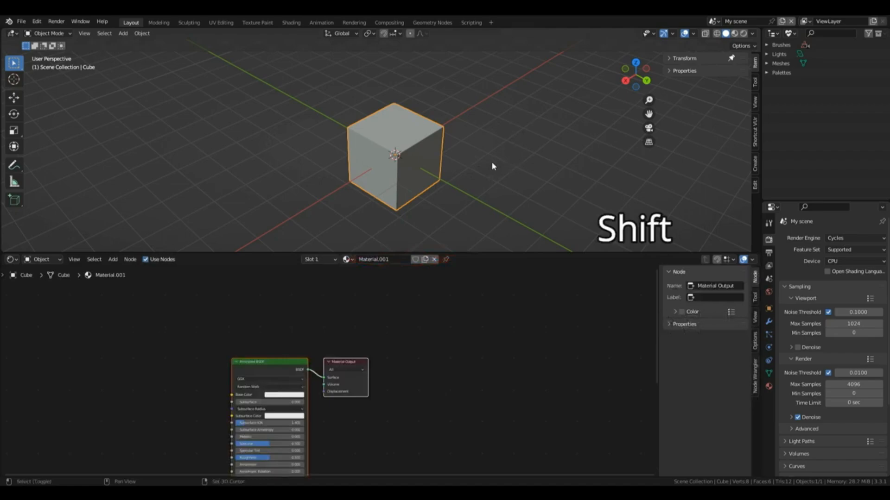
key(shift+a)
mouse_move(492, 162)
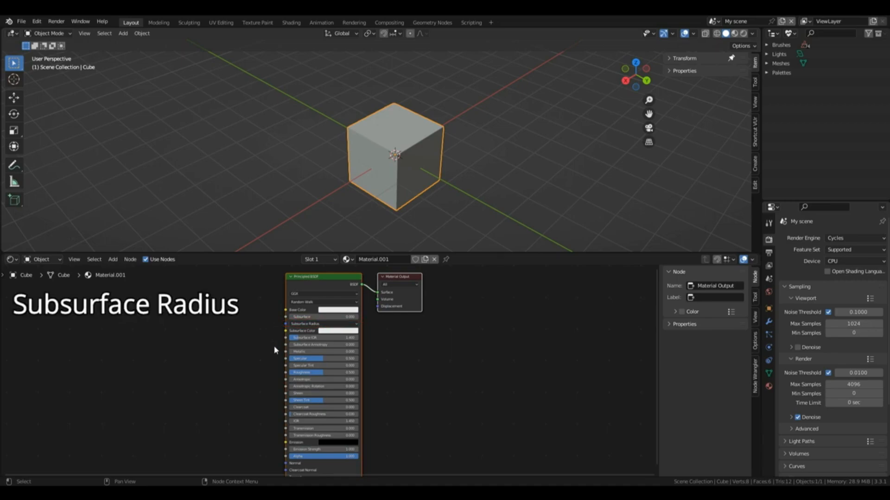
Step: Expand the Principled BSDF's Subsurface Radius and step through its red, green and blue values
click(322, 324)
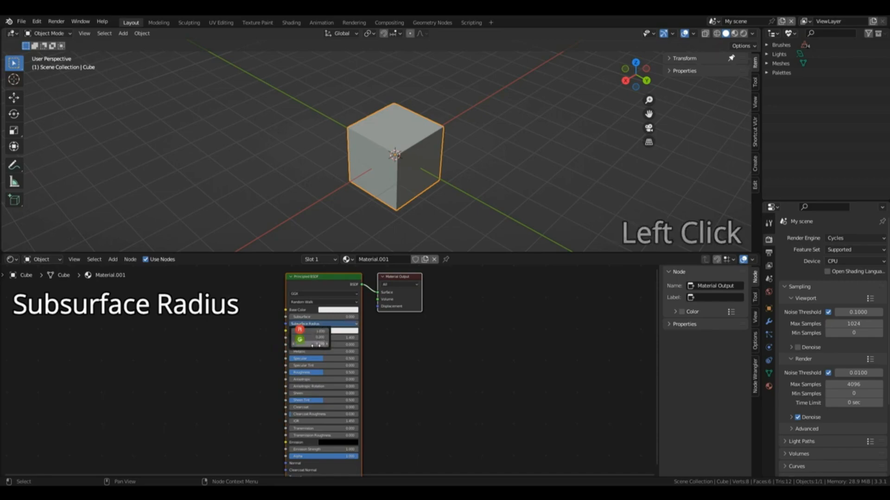
click(317, 331)
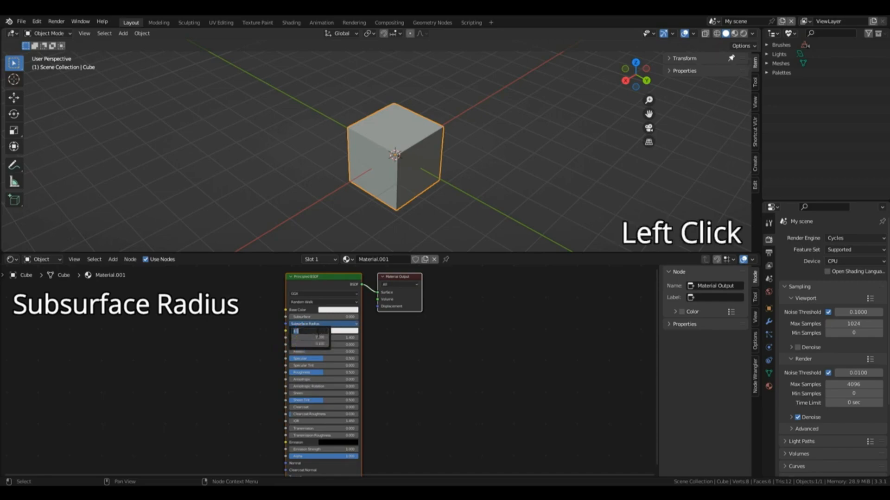
click(318, 338)
click(318, 338)
click(320, 344)
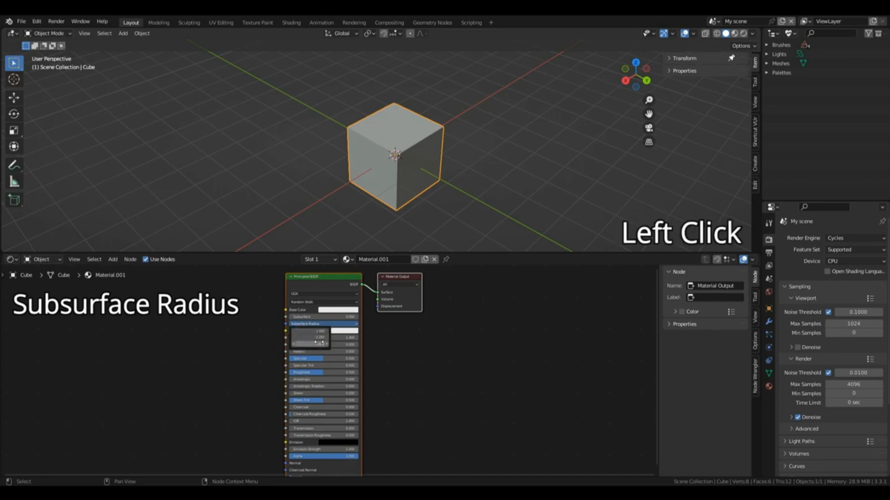
key(Return)
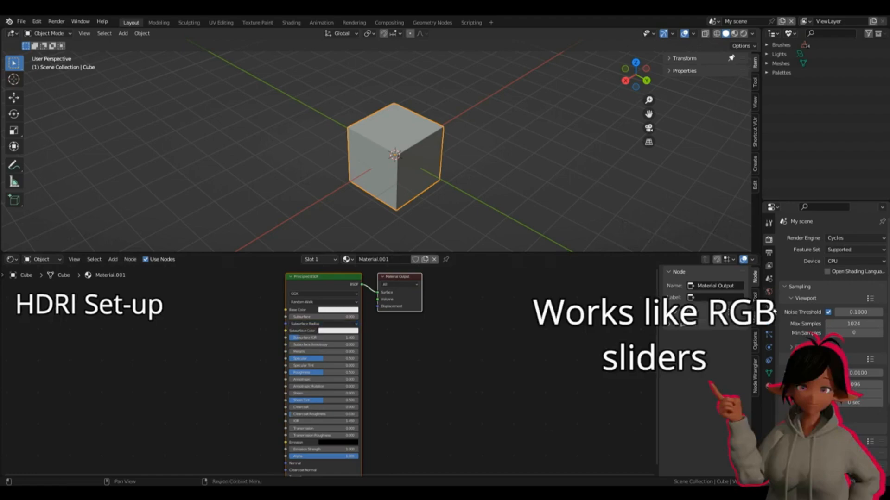
Step: Assign an Environment Texture to the World background color and browse the Poly Haven HDRIs in the web browser
click(769, 292)
click(809, 239)
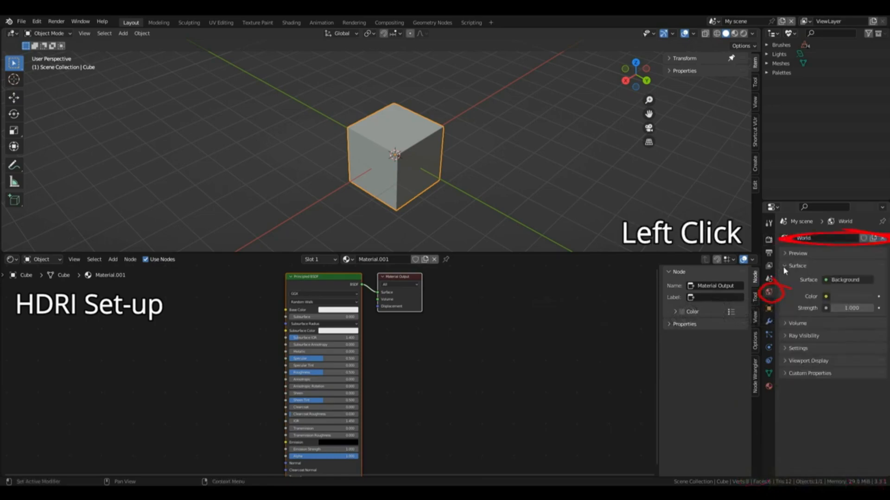
click(826, 296)
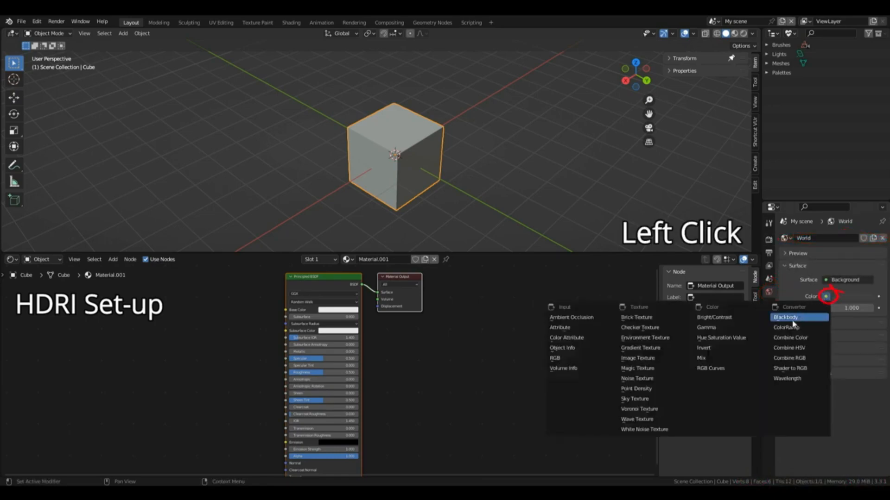
click(640, 338)
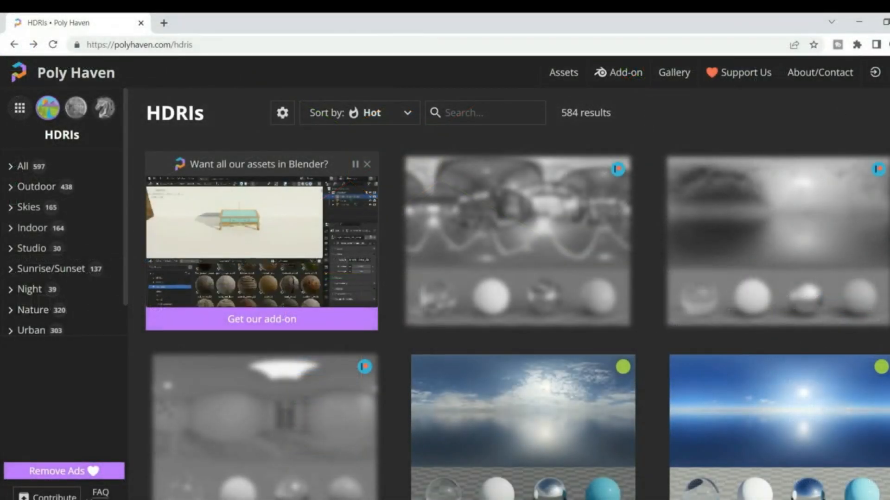
scroll(517, 278, down, 1)
scroll(517, 315, down, 2)
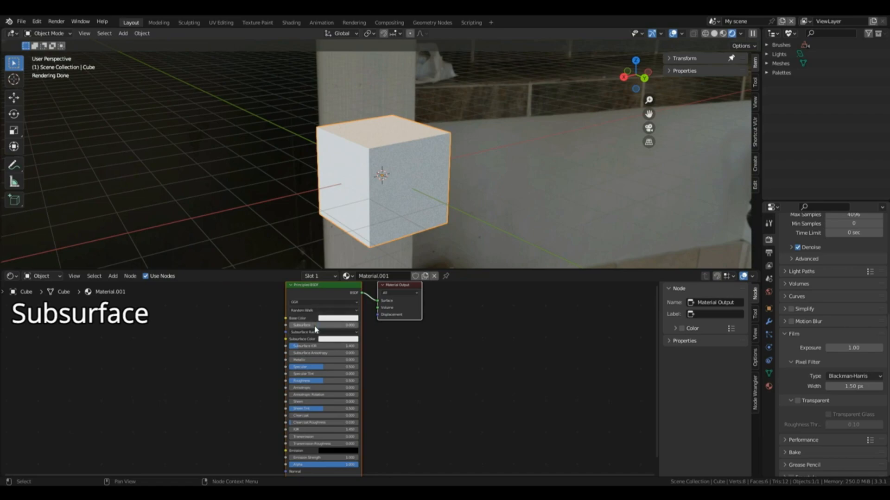
Step: Set the Principled BSDF's Subsurface value to 1 for the cube's material
click(316, 332)
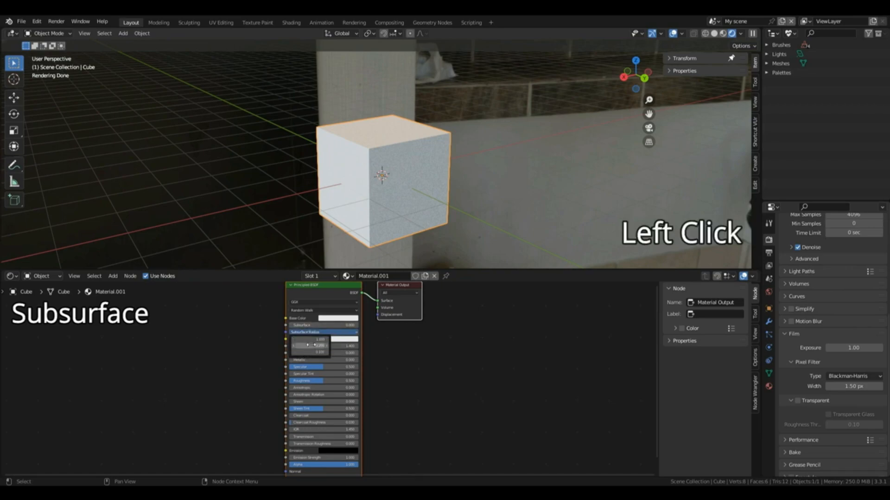
click(315, 325)
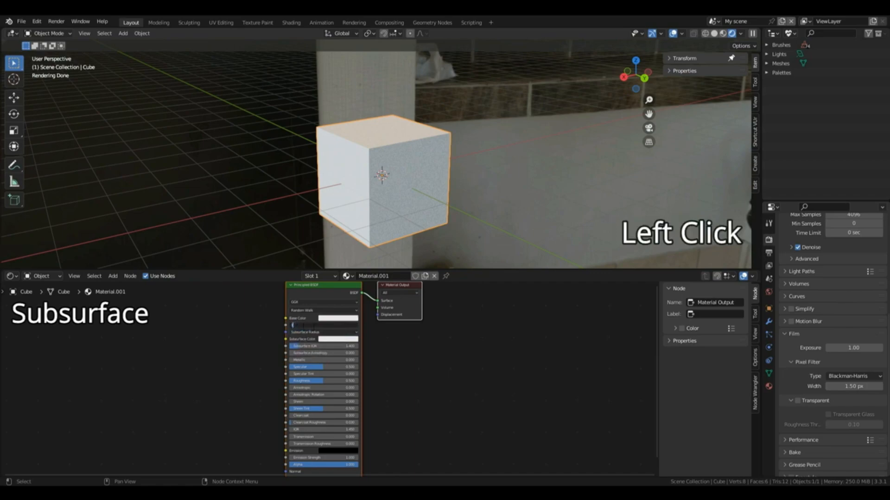
text(1)
key(Return)
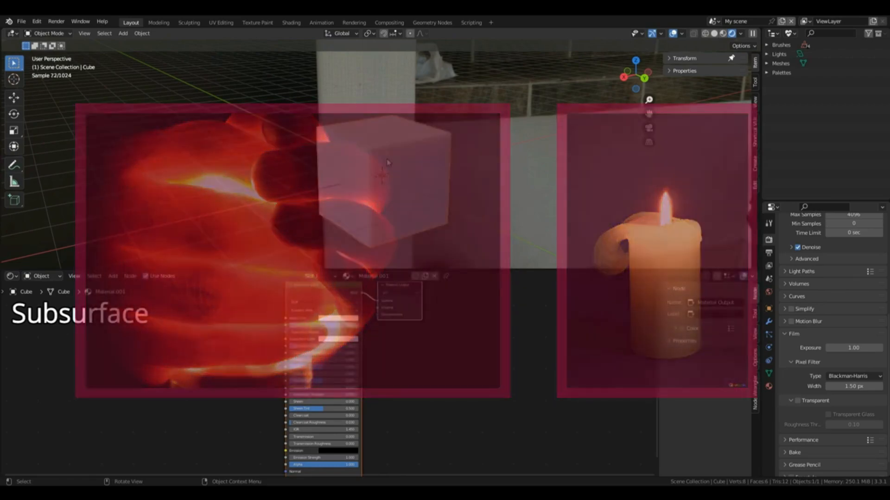
click(413, 142)
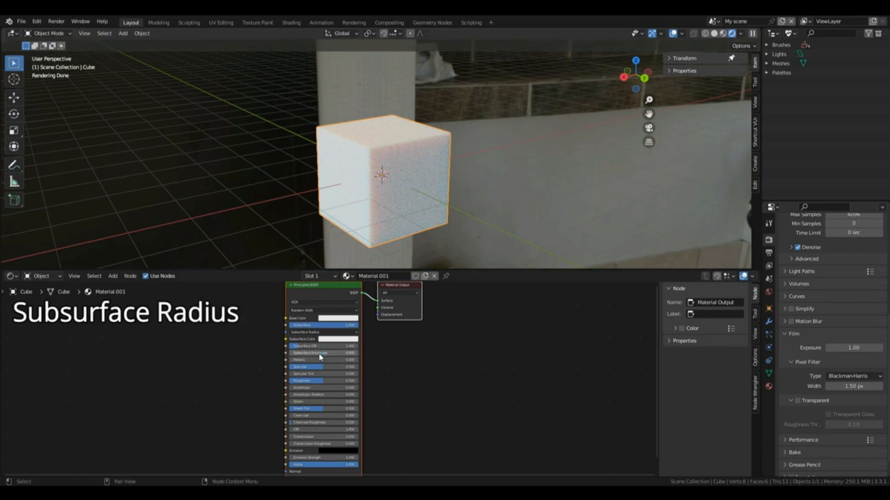
Step: Set the green and blue Subsurface Radius values of the cube's Principled BSDF to 0
click(324, 333)
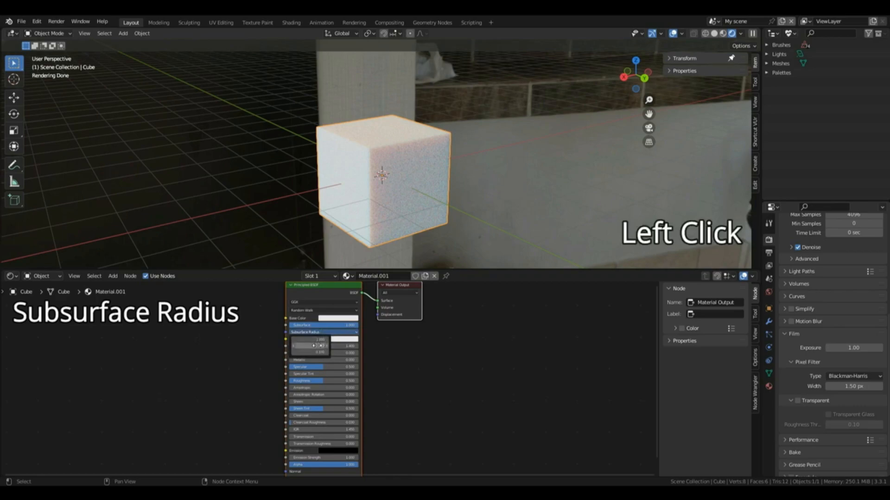
drag(320, 346, 325, 345)
click(318, 345)
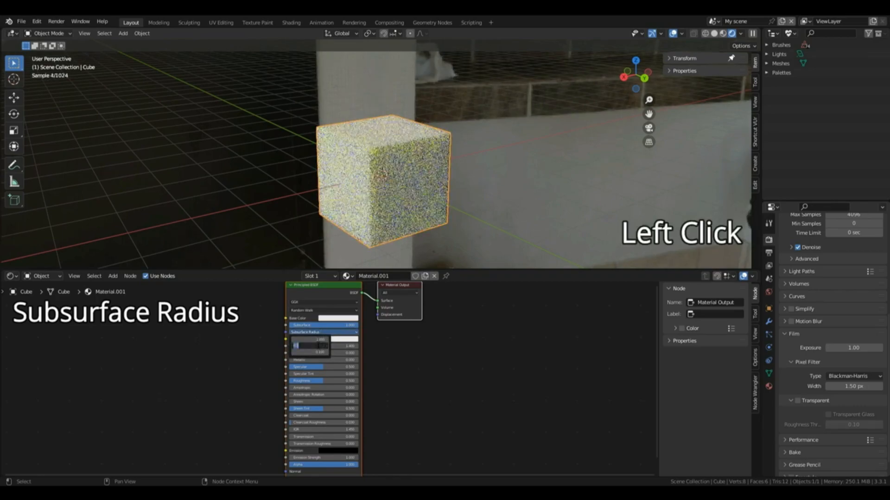
text(0)
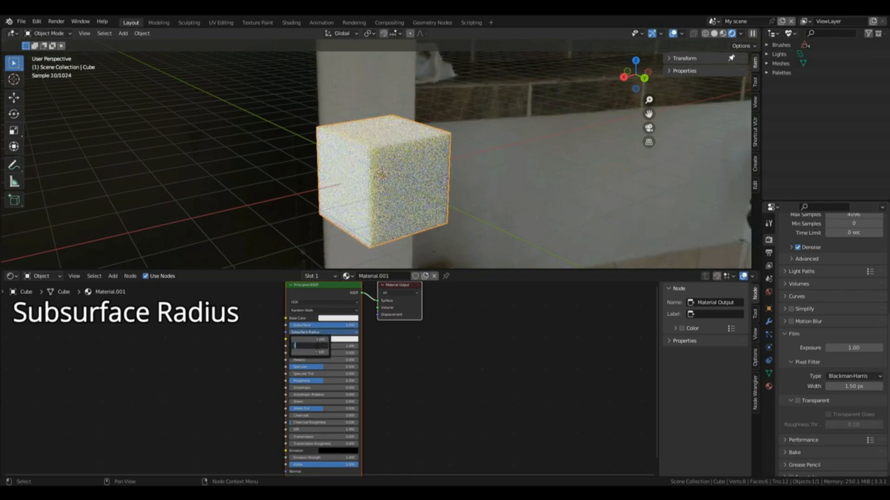
key(Return)
click(318, 352)
text(0)
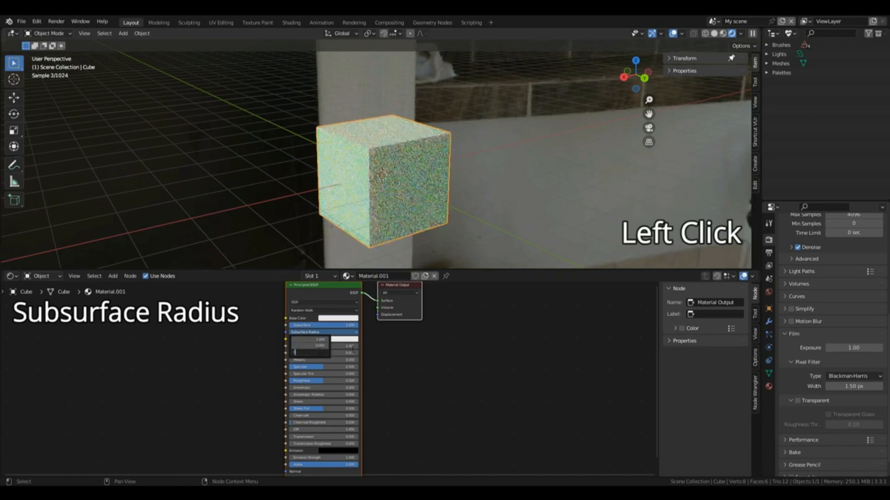
key(Return)
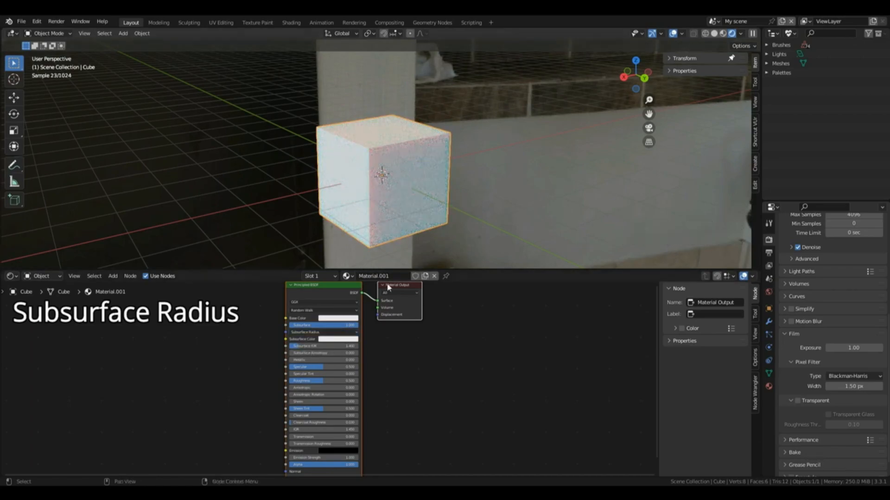
Step: Change the Principled BSDF's Base Color to a pale peach and set the red Subsurface Radius value to 0
click(330, 320)
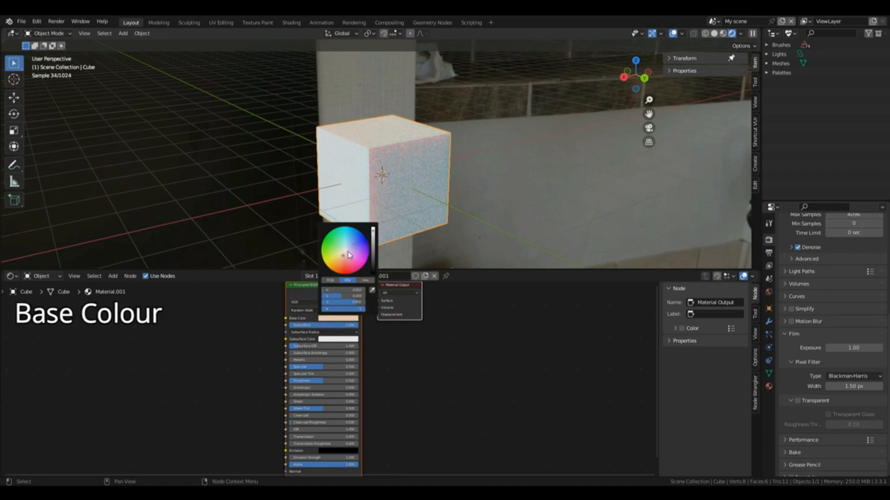
click(327, 333)
click(319, 339)
click(320, 339)
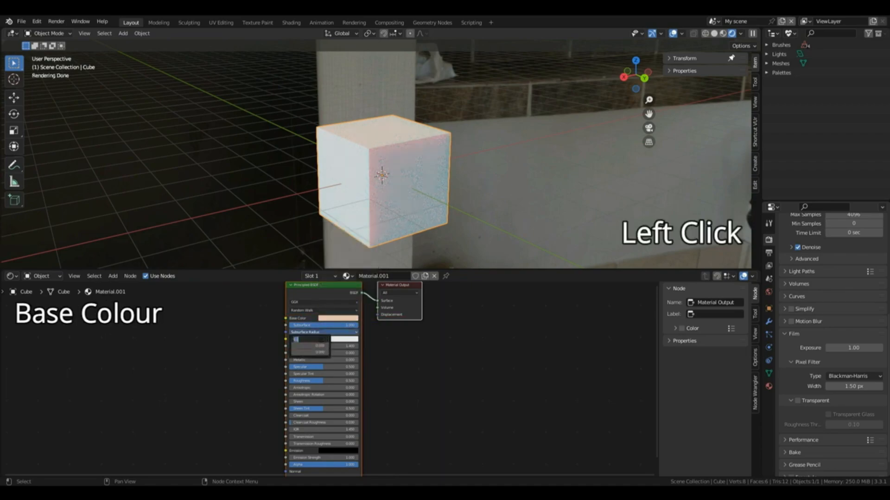
text(0)
key(Return)
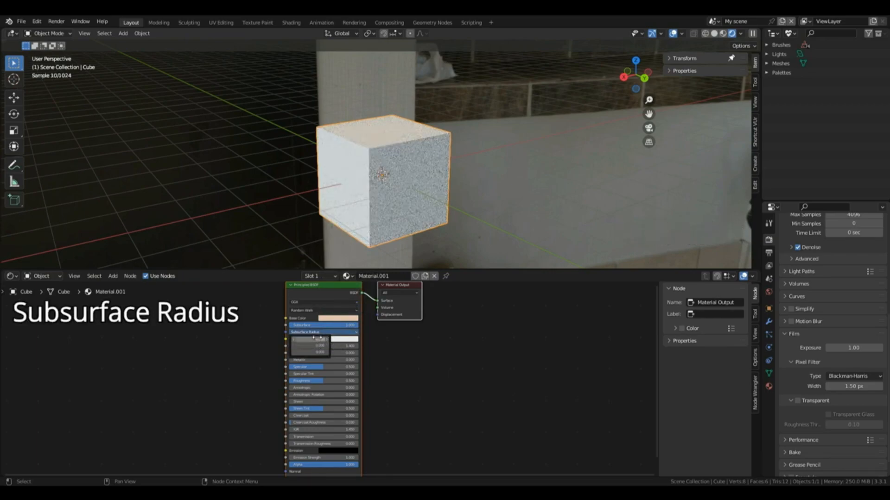
Step: Set all three Subsurface Radius values together to 1
click(326, 340)
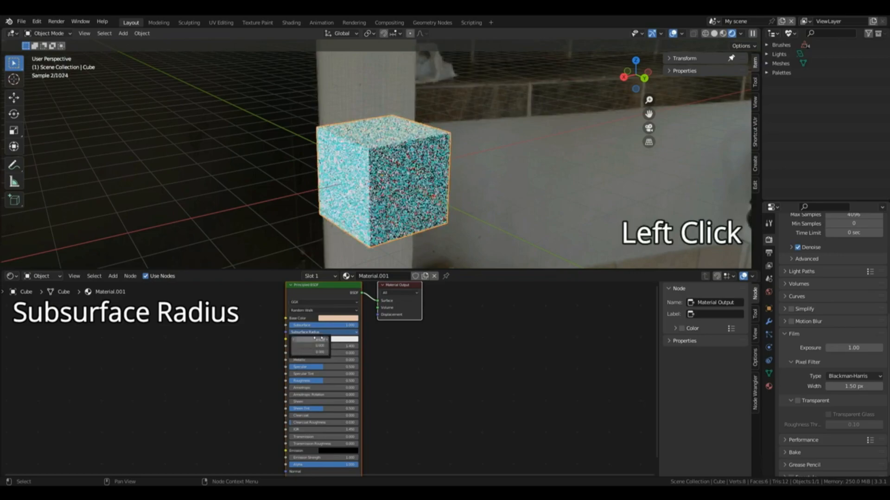
drag(316, 340, 316, 352)
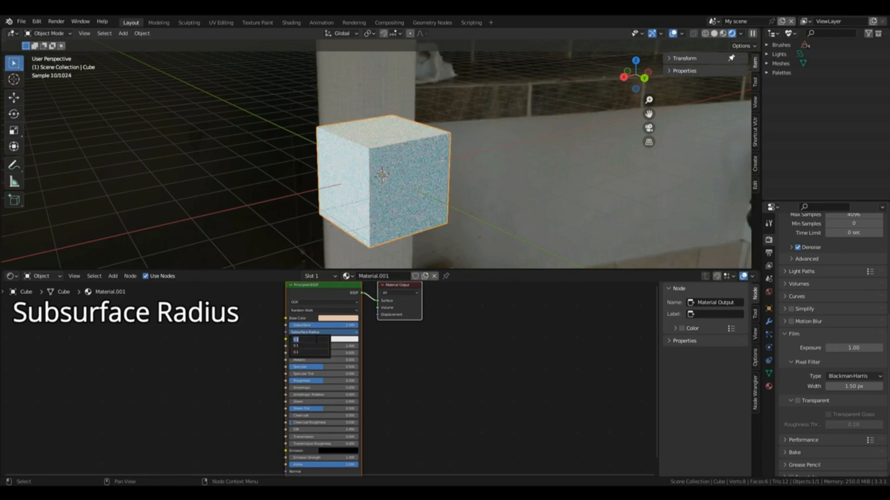
key(Return)
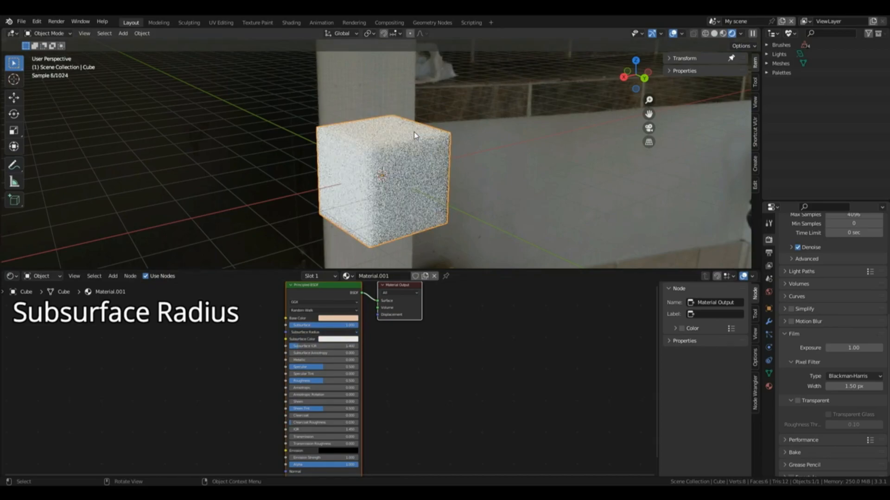
Step: Reset all three Subsurface Radius values to 0 and set only the blue value to 1
click(324, 332)
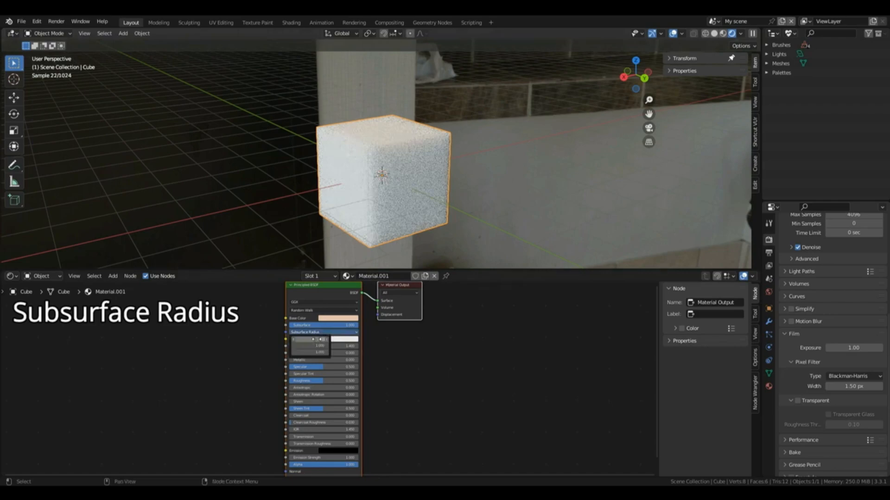
drag(317, 340, 323, 391)
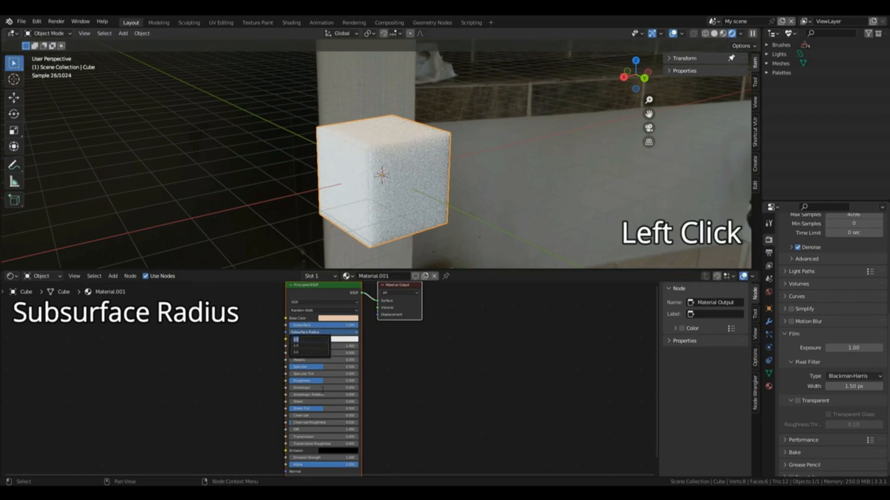
text(0)
key(Return)
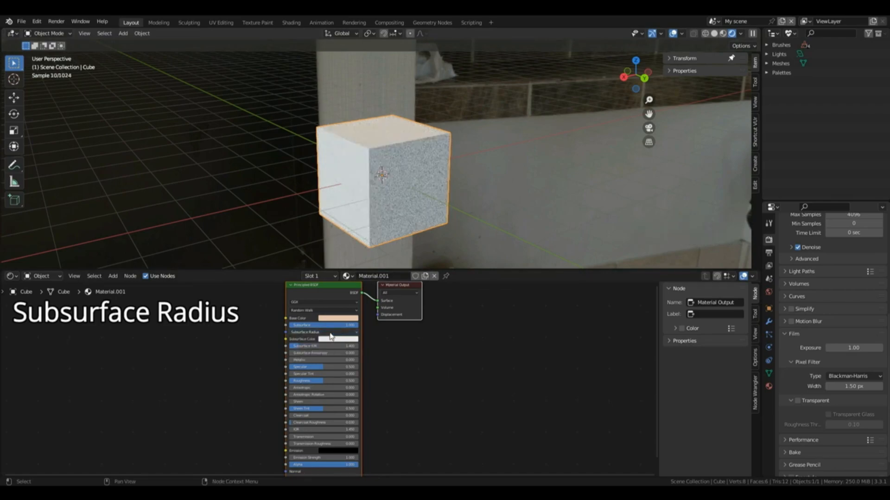
click(326, 353)
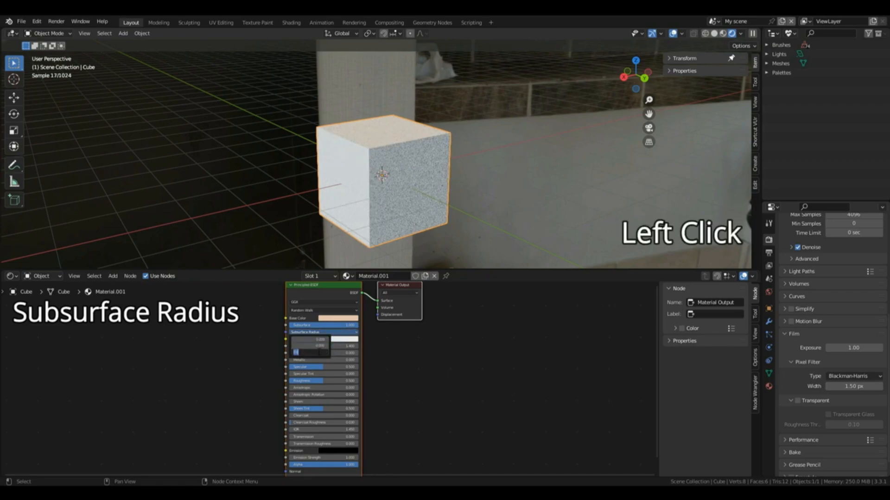
text(1)
key(Return)
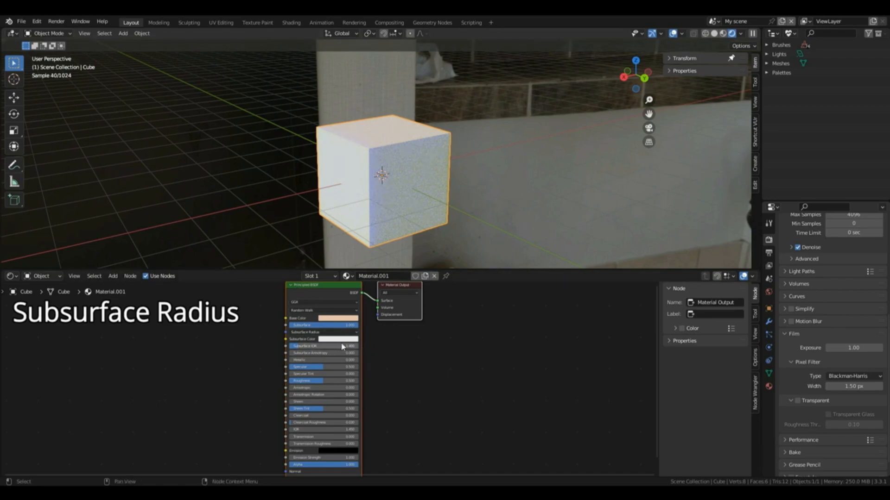
Step: Zero the Subsurface Radius, set its red value to 1, and enter small green and blue values
click(328, 333)
drag(323, 352, 322, 340)
text(0)
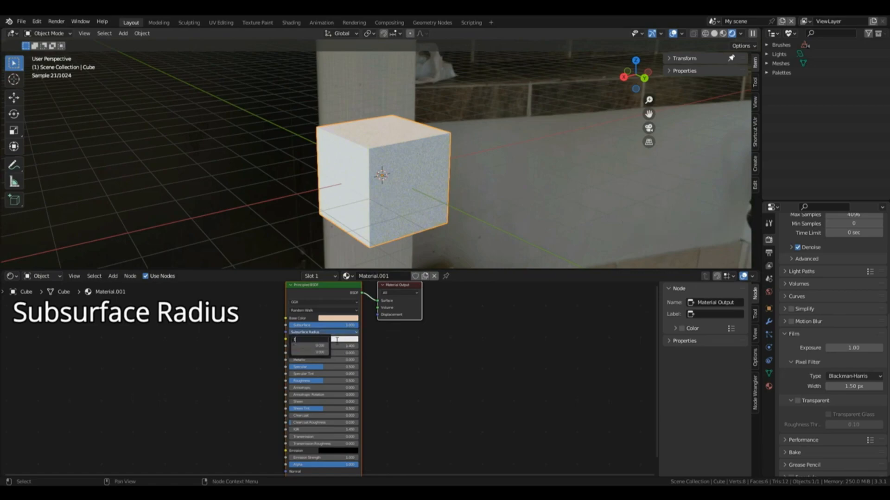
key(Return)
click(332, 333)
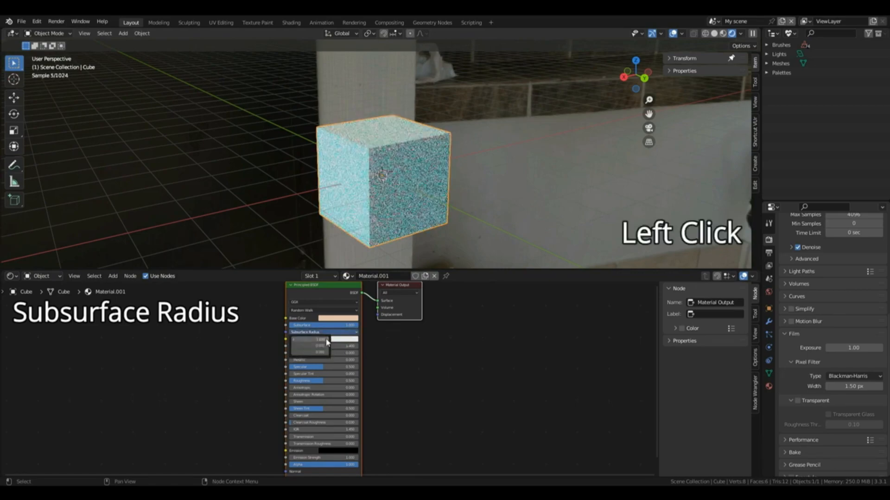
click(326, 347)
click(326, 353)
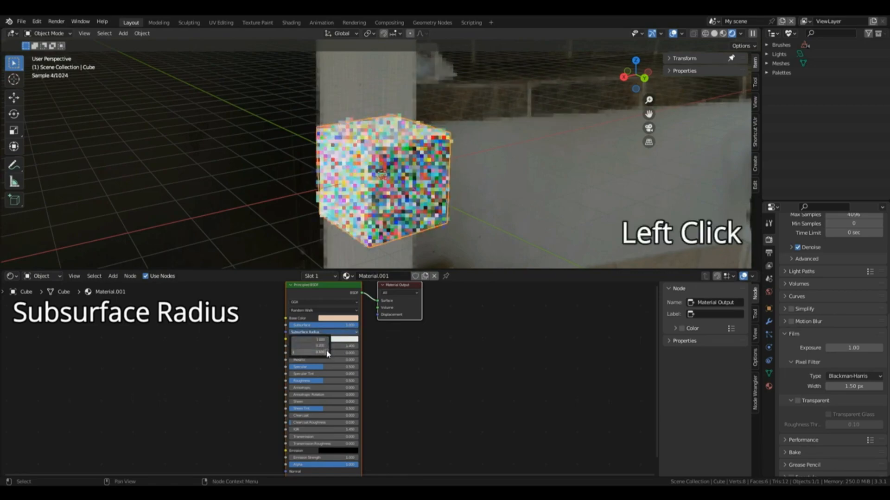
click(327, 352)
click(294, 353)
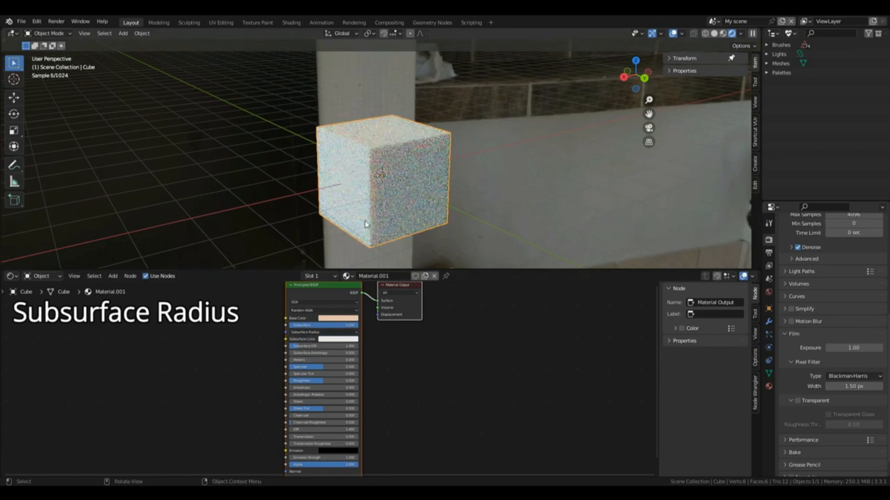
Step: Change the Subsurface Color to a salmon pink and set all Subsurface Radius values to 0
click(333, 344)
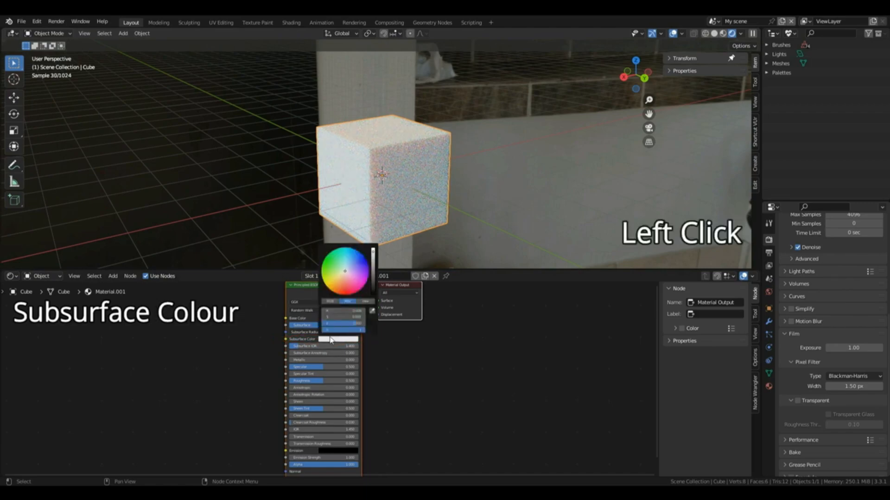
click(345, 282)
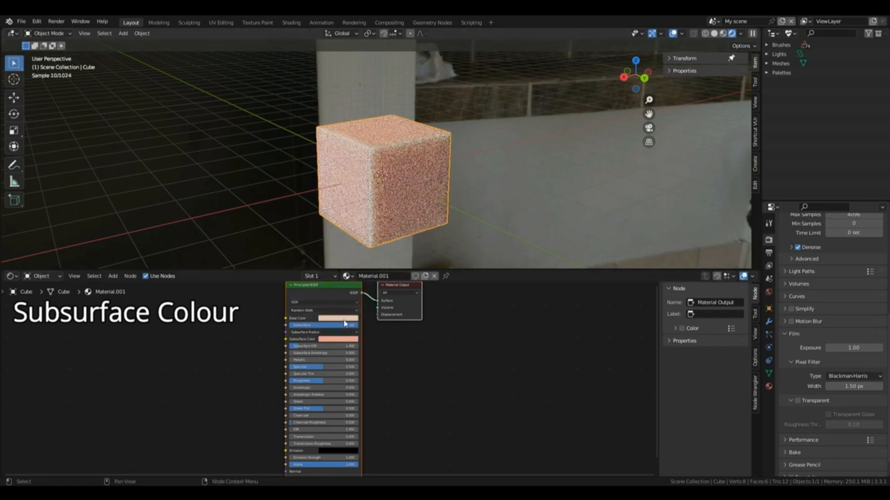
click(326, 333)
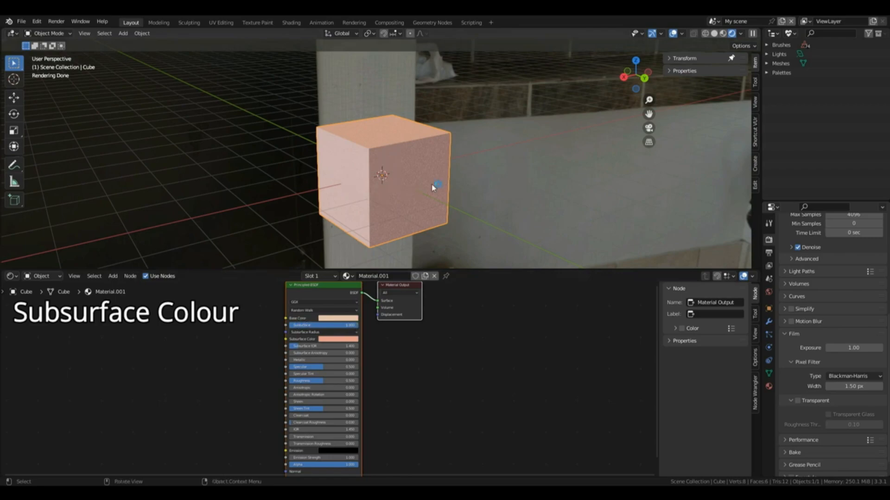
Step: Set the red Subsurface Radius value back to 1 and raise the green and blue values slightly above 0
click(326, 337)
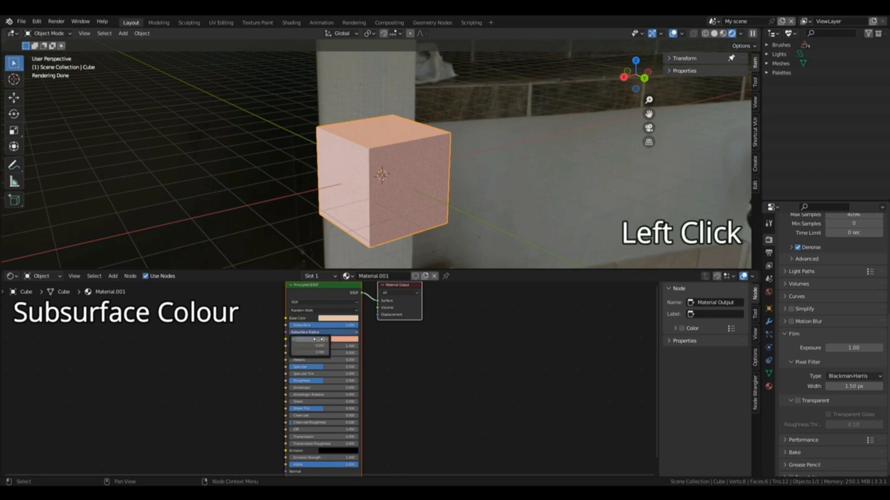
click(317, 338)
text(1)
key(Return)
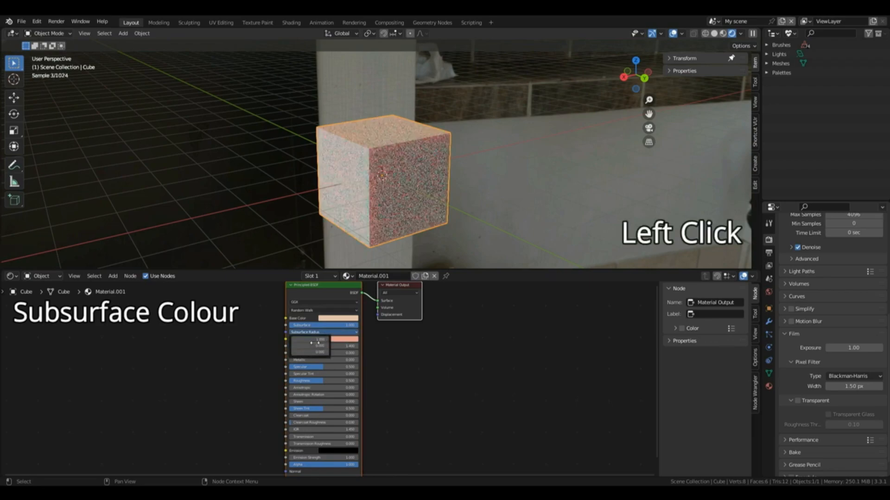
click(318, 346)
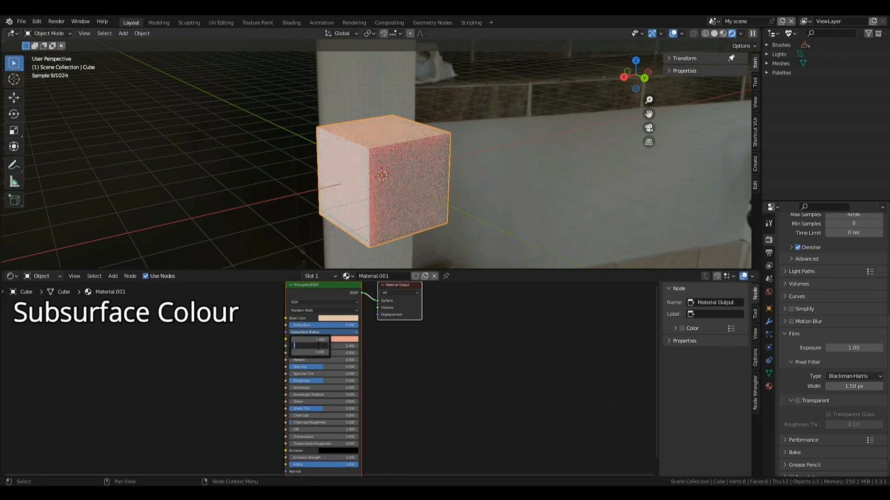
key(Return)
click(316, 353)
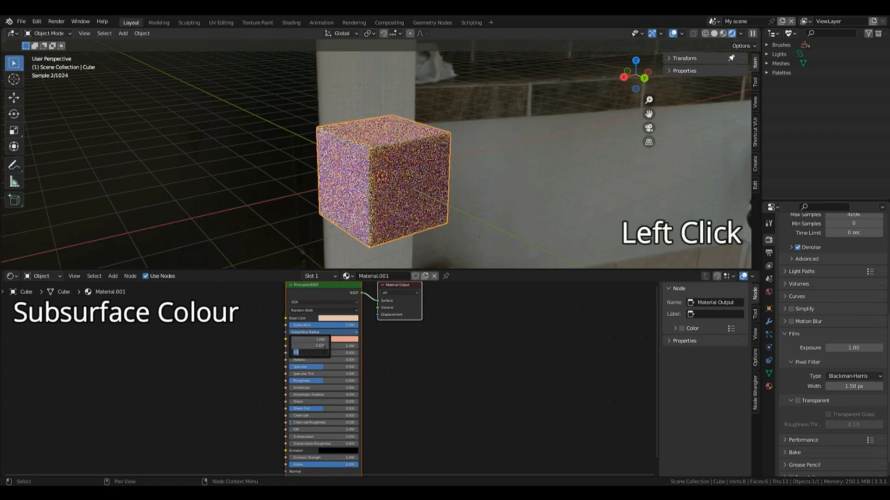
text(.)
key(Return)
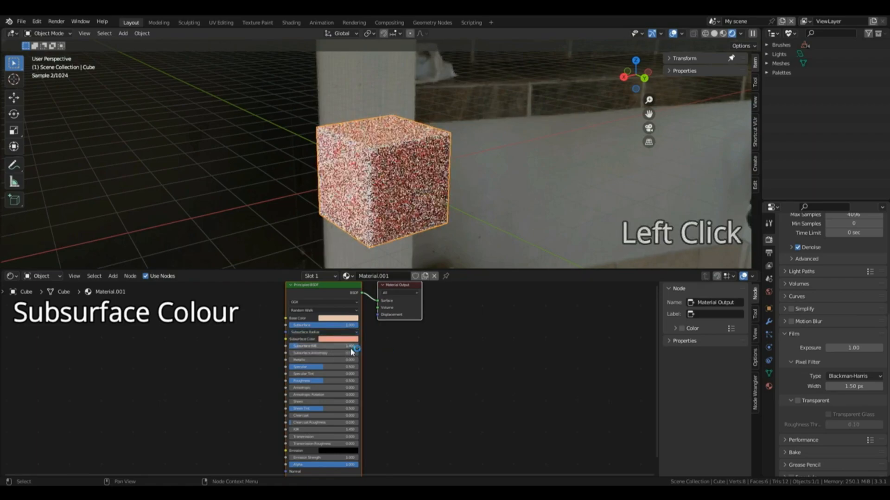
Step: Lower the Principled BSDF's Subsurface amount gradually and set it to 0
click(338, 321)
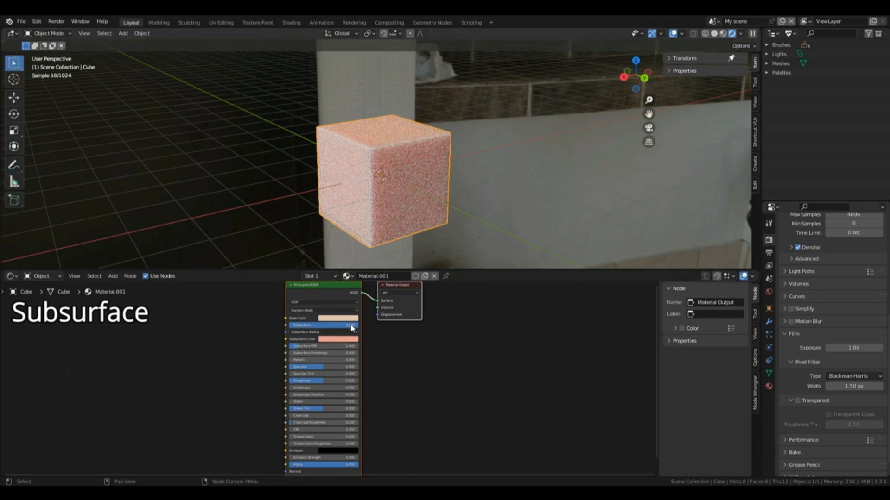
drag(354, 325, 300, 325)
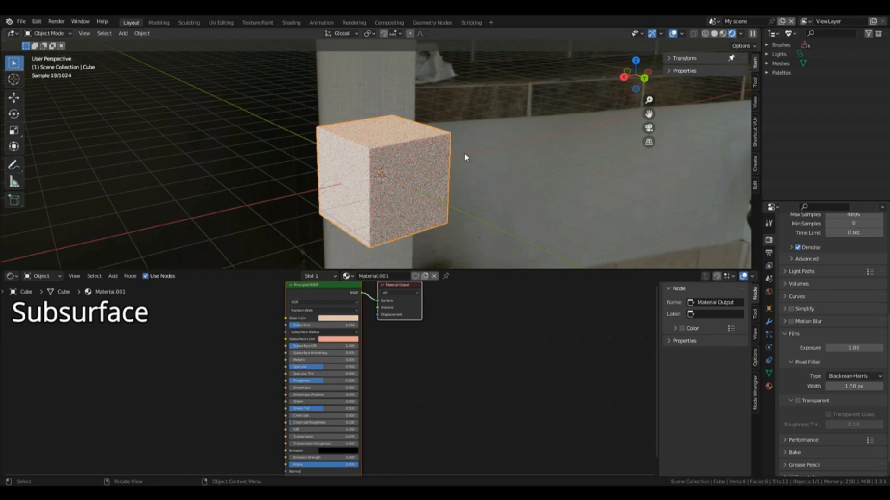
click(303, 327)
text(0)
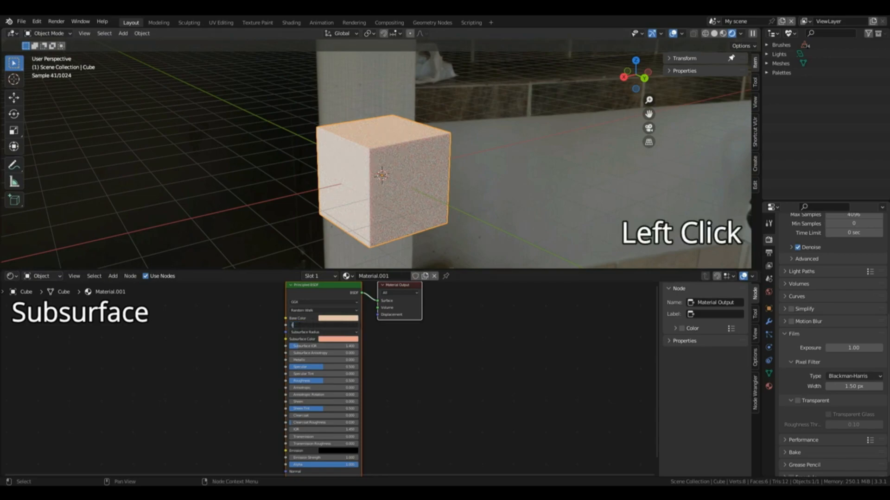
click(373, 325)
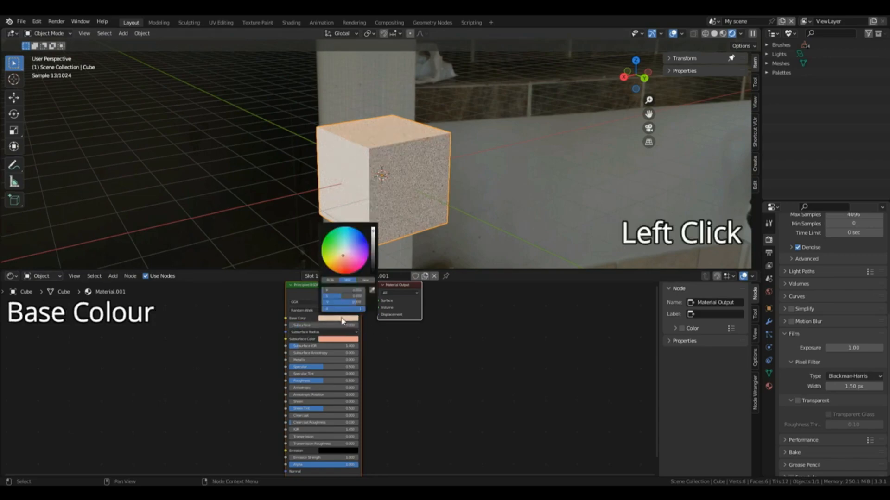
Step: Remove the Base Color's saturation to make it white
click(343, 320)
drag(342, 296, 321, 297)
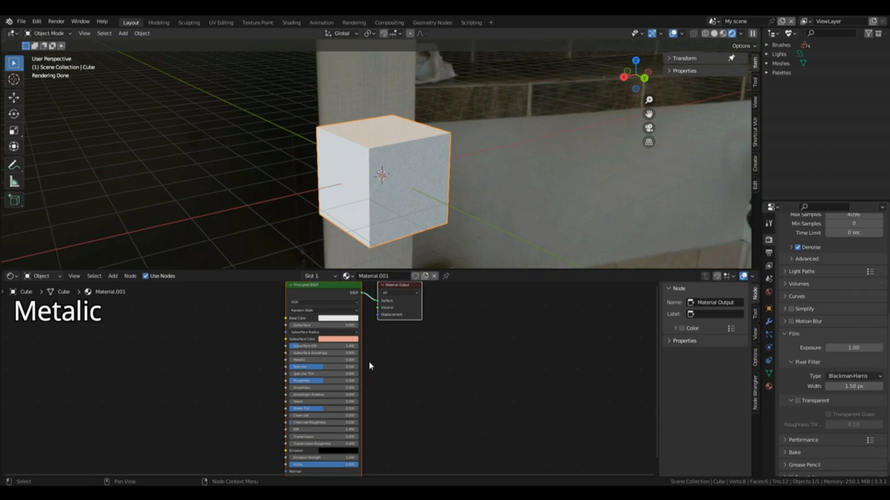
Step: Set the Principled BSDF's Metallic value to 1 for the cube's material
scroll(364, 366, down, 1)
middle_drag(364, 366, 363, 329)
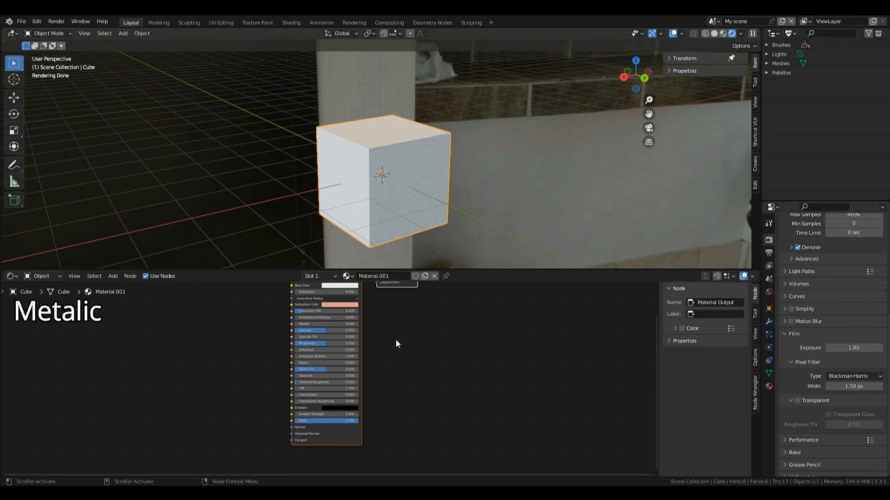
click(306, 324)
text(1)
key(Return)
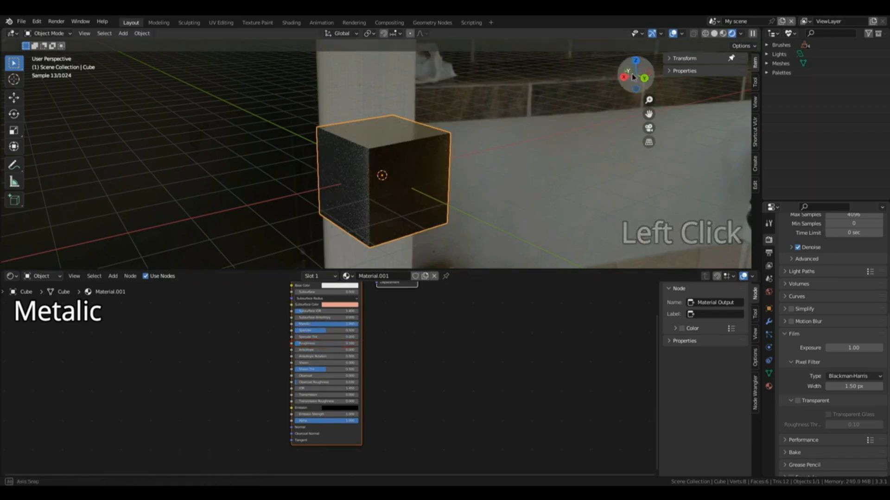
Step: Set the Principled BSDF's Base Color to a fully saturated red for the non-metallic cube
mouse_move(633, 77)
mouse_down()
mouse_move(642, 63)
mouse_move(649, 79)
mouse_up()
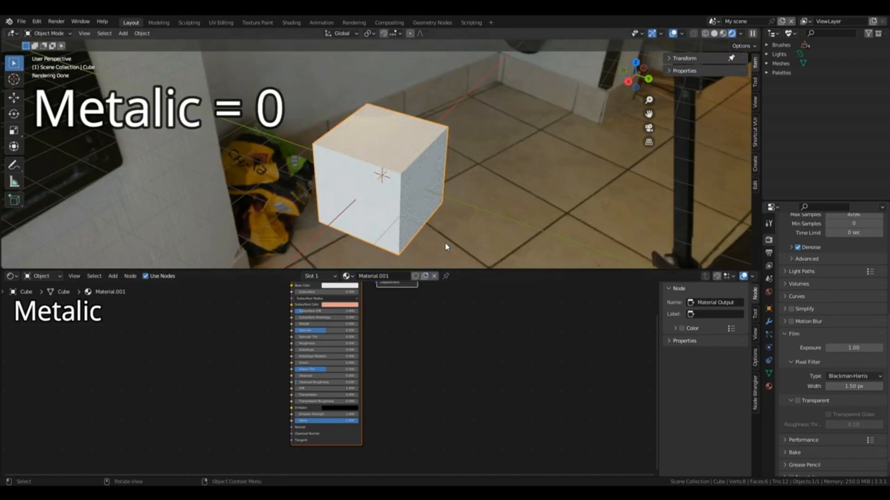
click(335, 287)
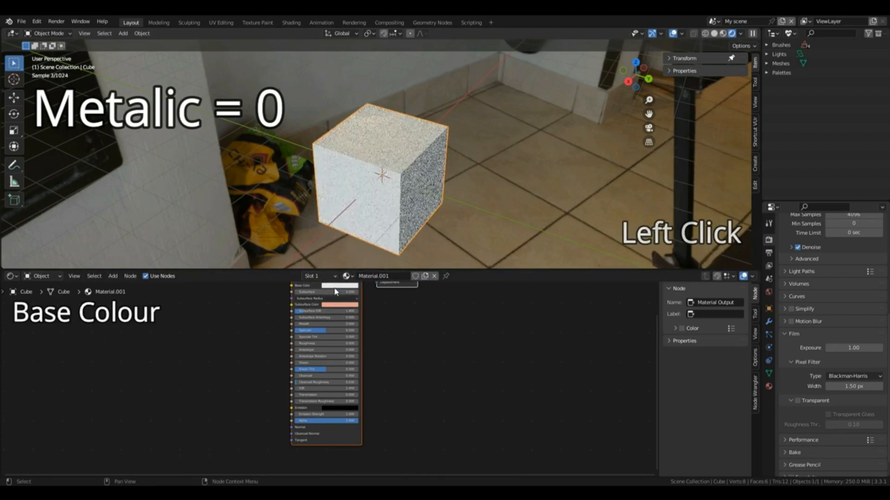
click(335, 287)
click(347, 242)
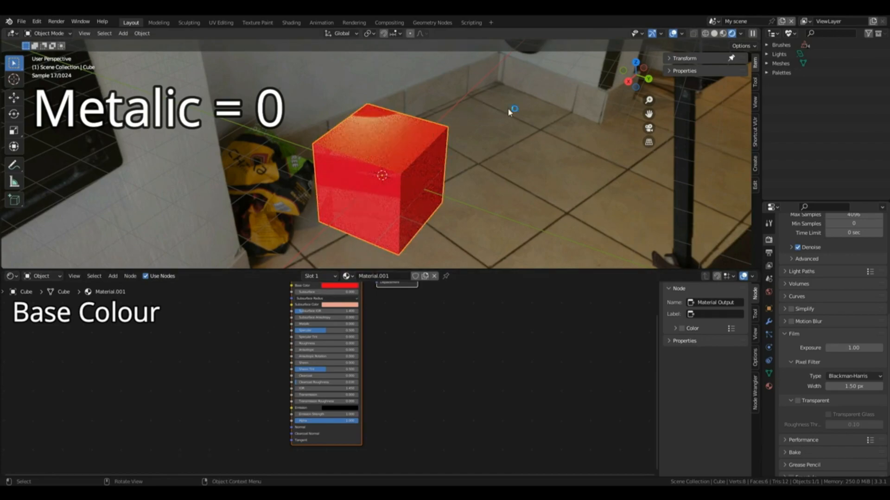
Step: Darken the Base Color to black and view the cube from another angle
click(341, 287)
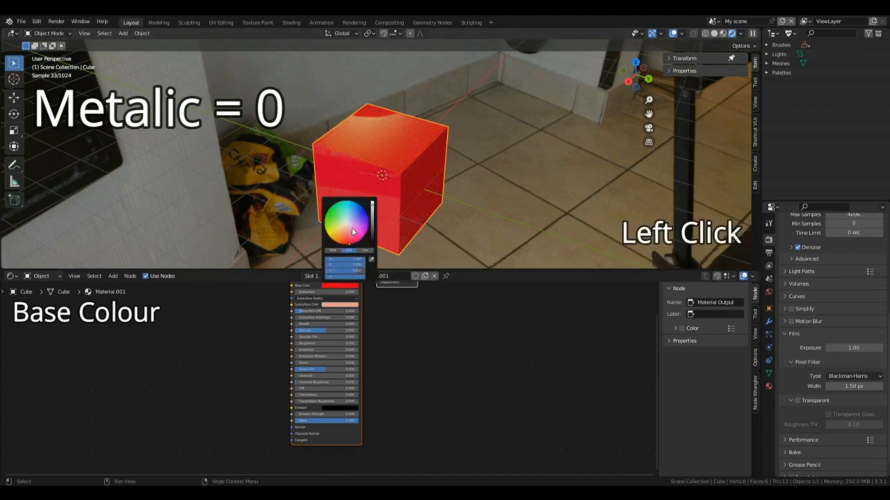
drag(349, 244, 372, 243)
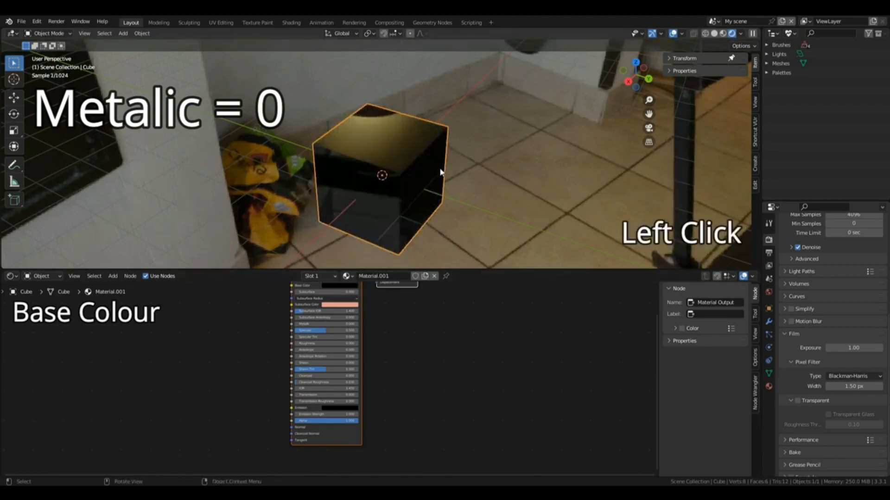
drag(639, 80, 583, 81)
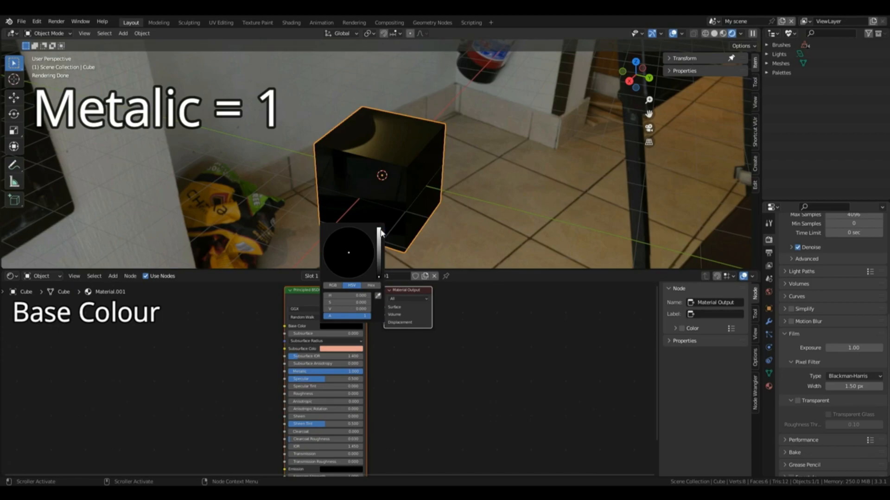
Step: Brighten the metallic cube's Base Color to full white and orbit around it to view its reflections
click(379, 234)
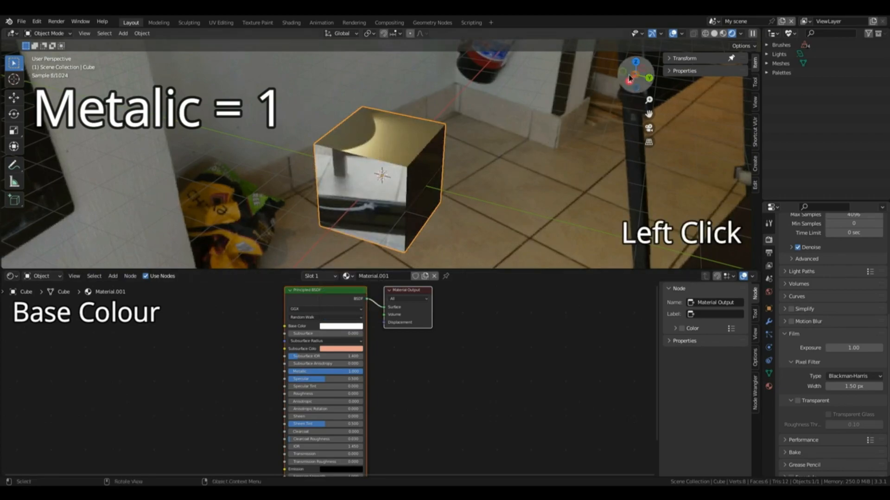
drag(633, 78, 611, 80)
drag(612, 80, 601, 81)
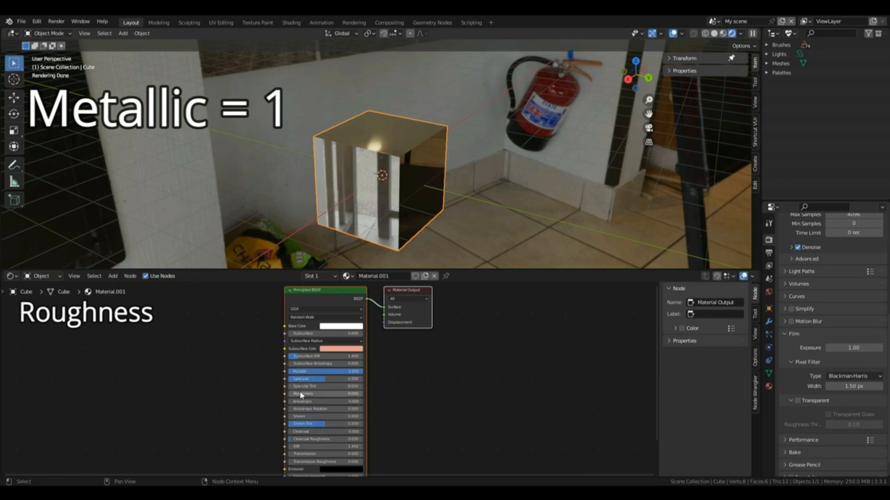
Step: Raise the Roughness to 1, set Metallic to 0 and lower the Roughness back to 0
drag(299, 393, 363, 394)
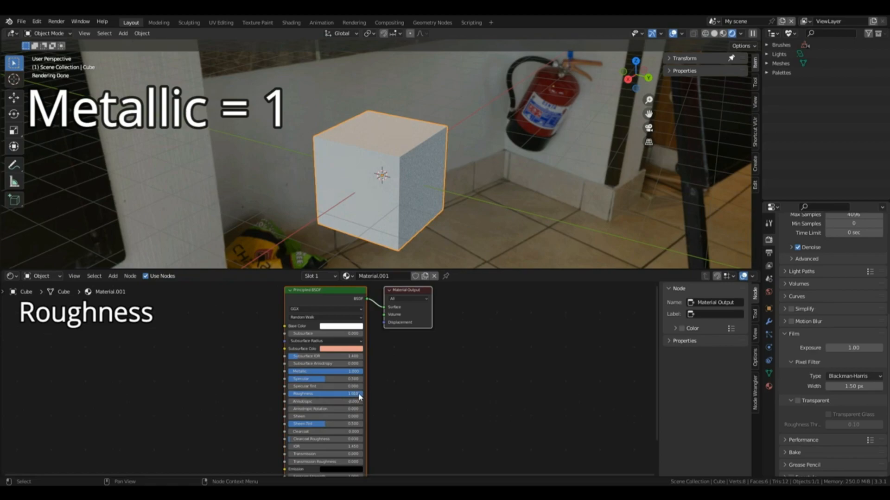
click(324, 371)
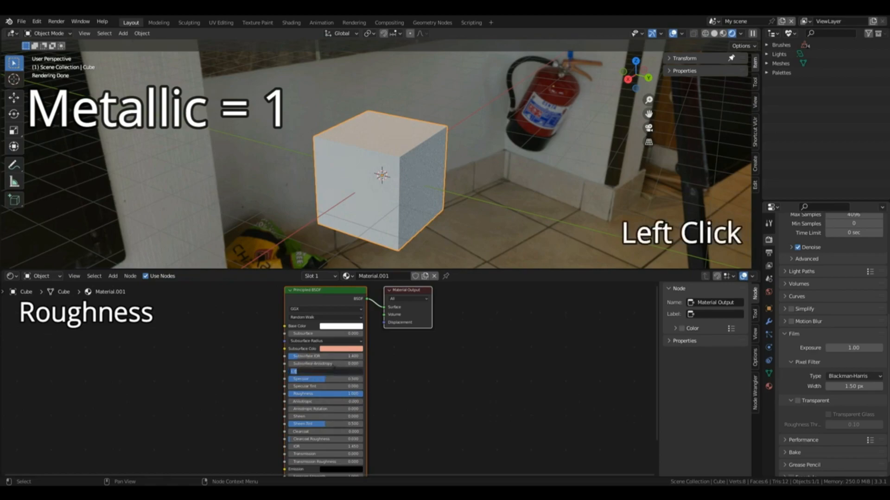
text(0)
key(Return)
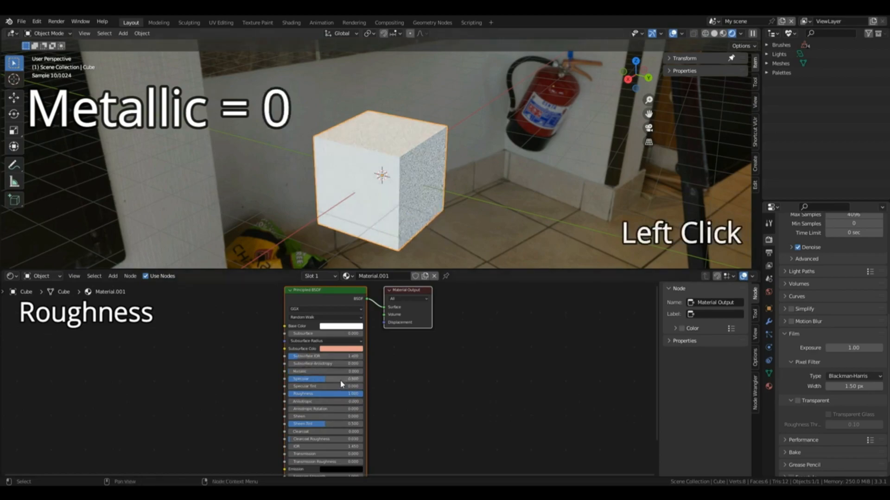
drag(362, 392, 289, 393)
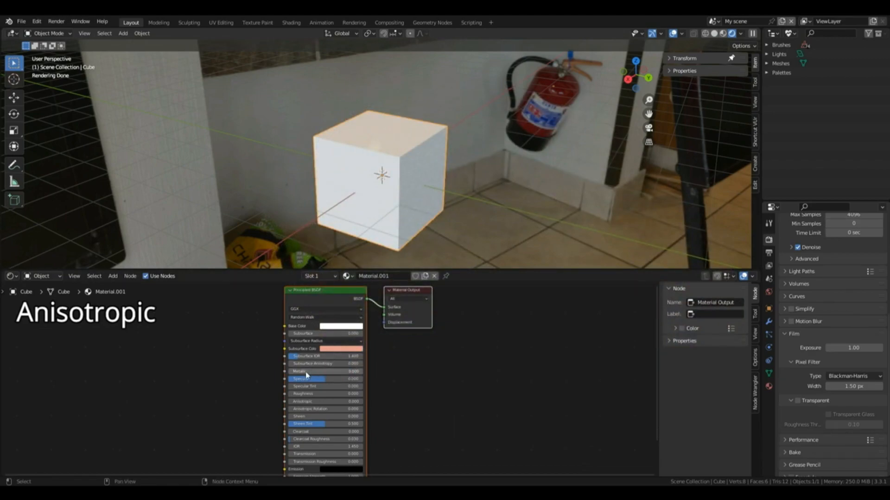
Step: Set Metallic and Anisotropic to 1 on the Principled BSDF and raise Roughness slightly to about 0.09
drag(295, 372, 362, 372)
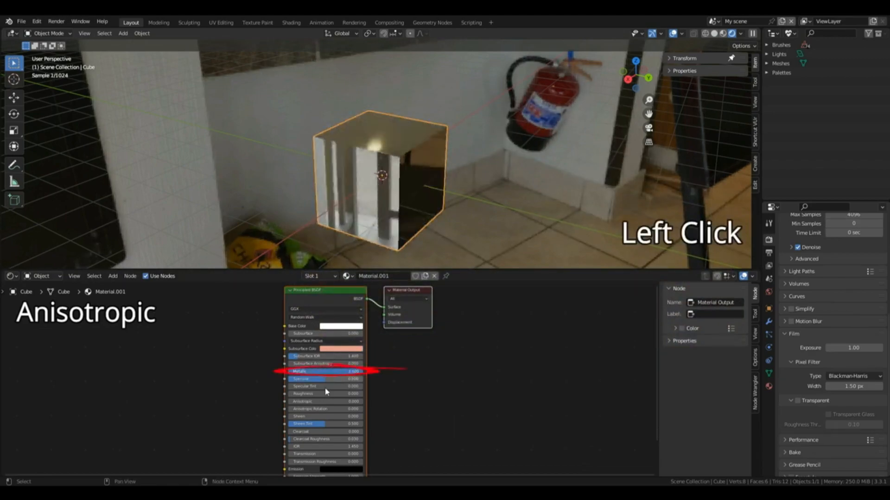
drag(293, 402, 362, 402)
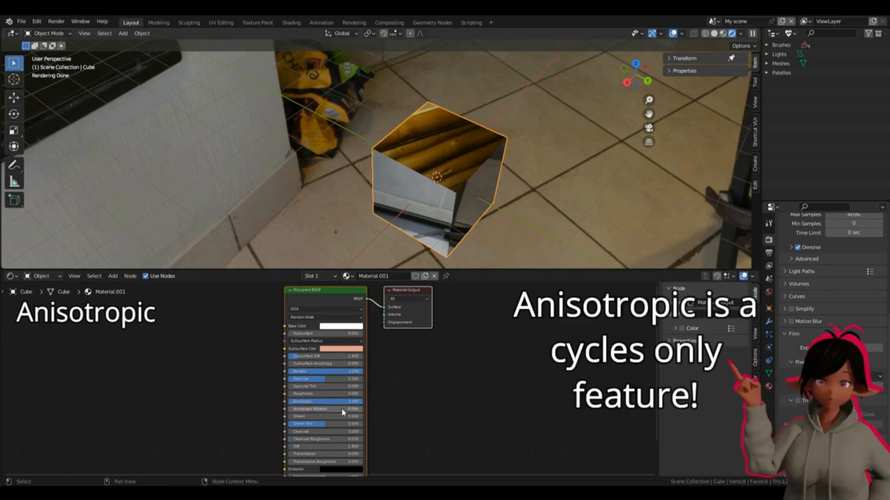
click(291, 394)
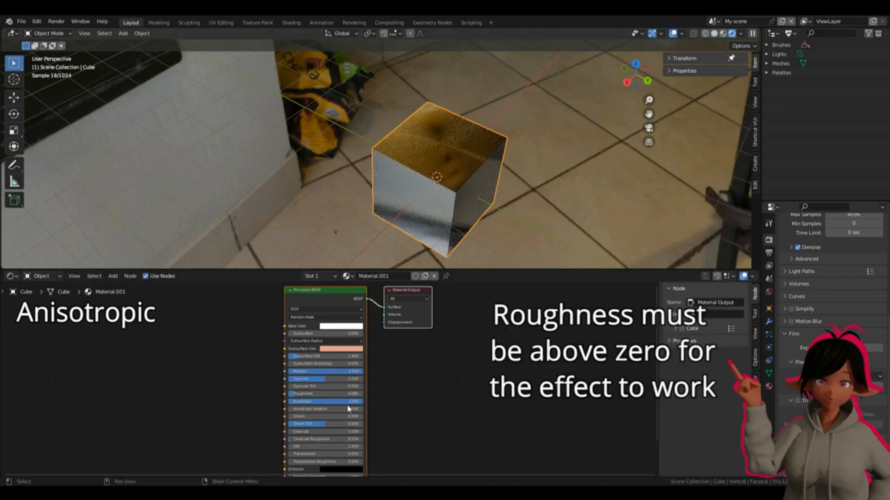
Step: Set the Anisotropic value to 0 and return it to 1 to compare the cube's reflections
click(326, 401)
text(0)
key(Return)
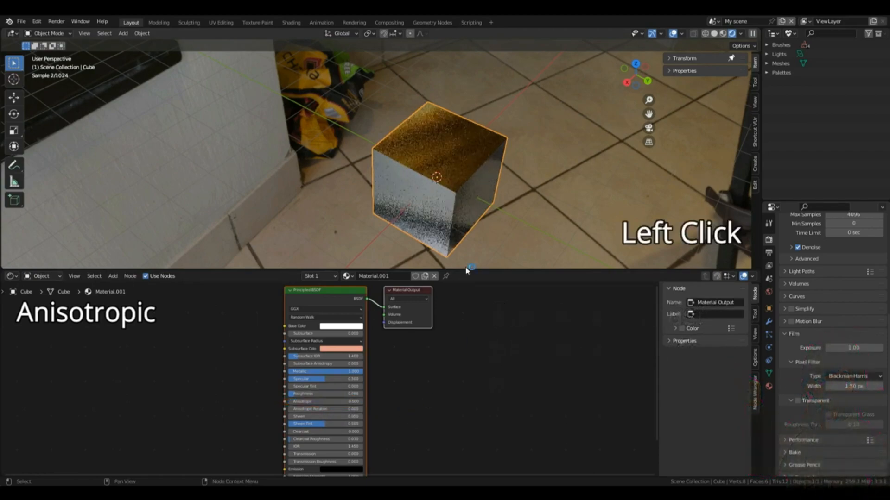
click(308, 402)
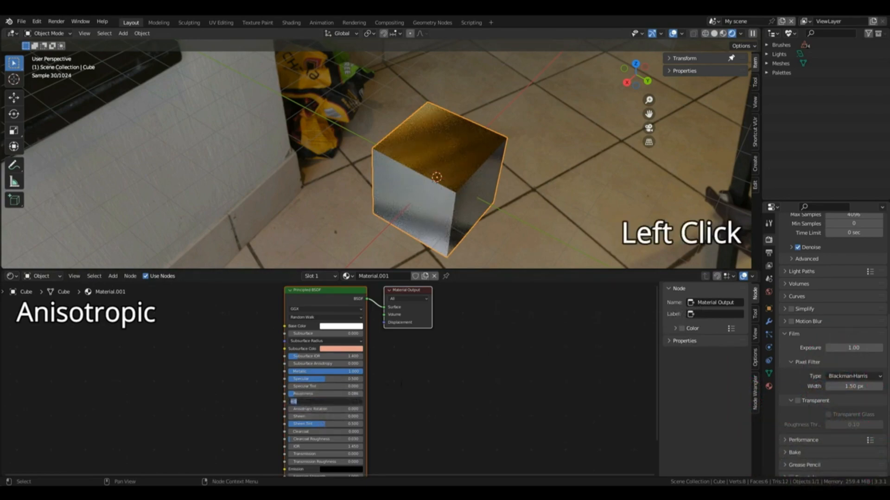
text(1)
key(Return)
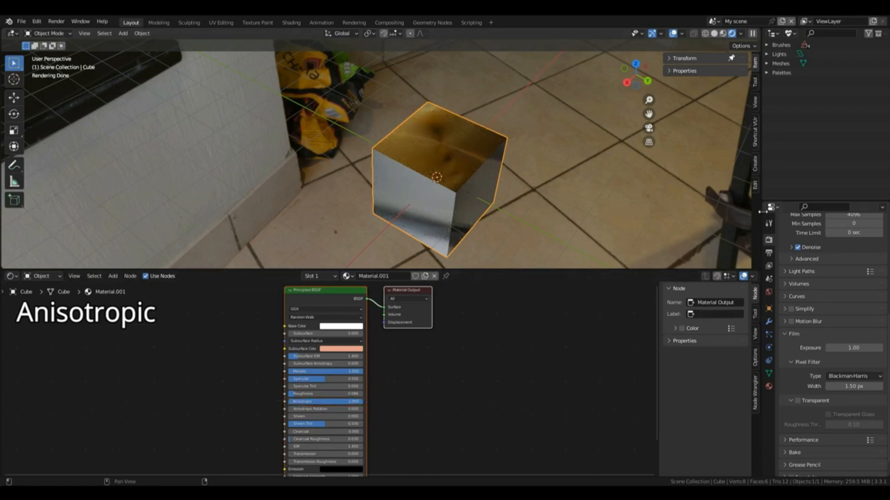
Step: Switch the render engine to Eevee to compare the anisotropic effect and return to Cycles
scroll(833, 278, up, 10)
click(854, 237)
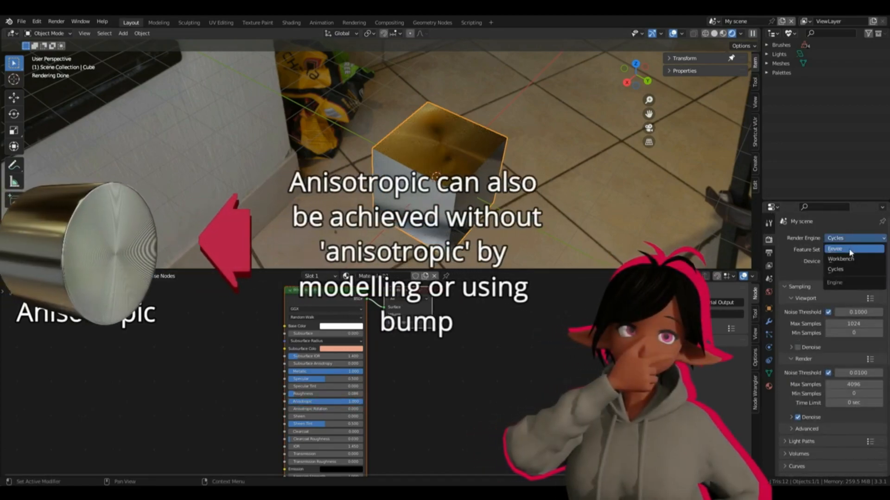
click(850, 251)
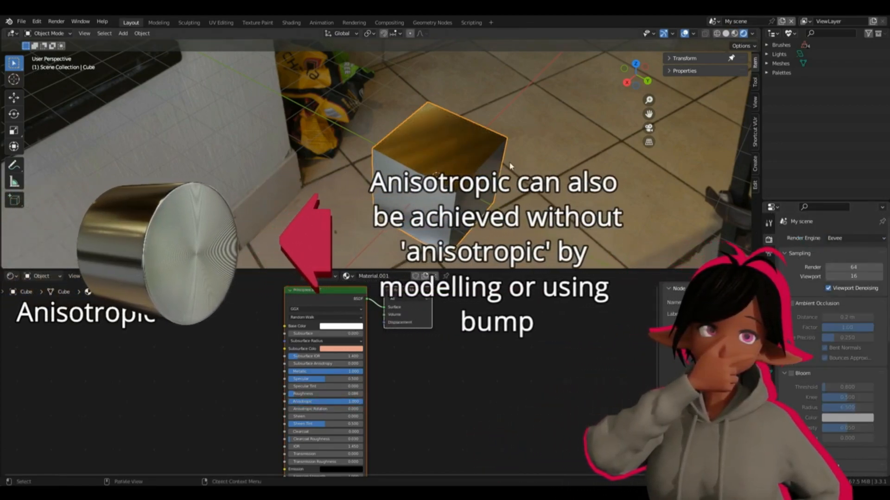
click(854, 237)
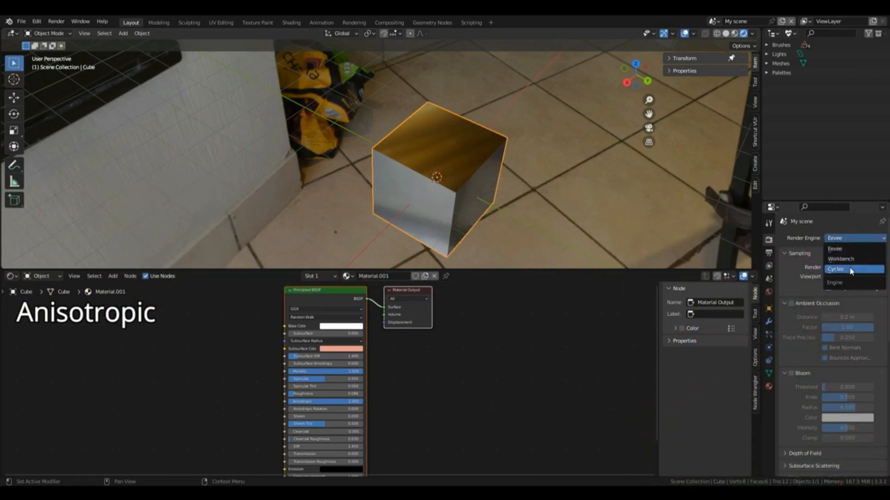
click(851, 269)
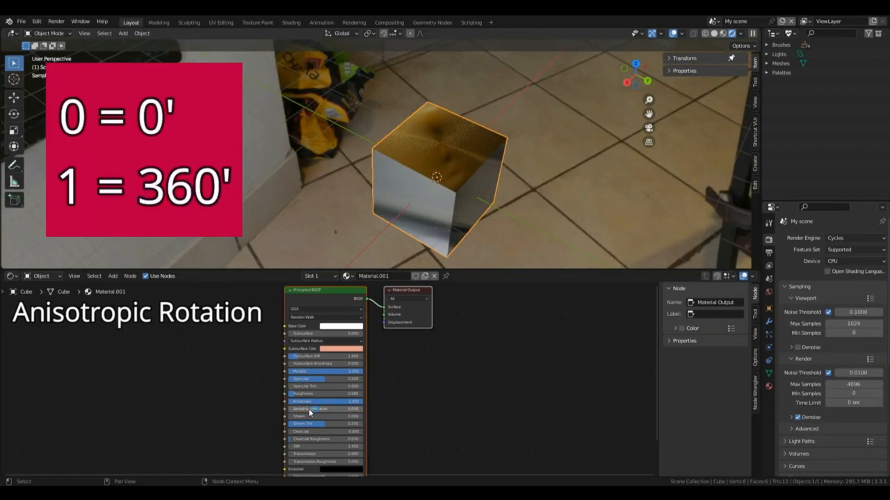
Step: Set the Principled BSDF's Anisotropic Rotation to 1, change it to 0.2 and orbit around the cube
click(310, 411)
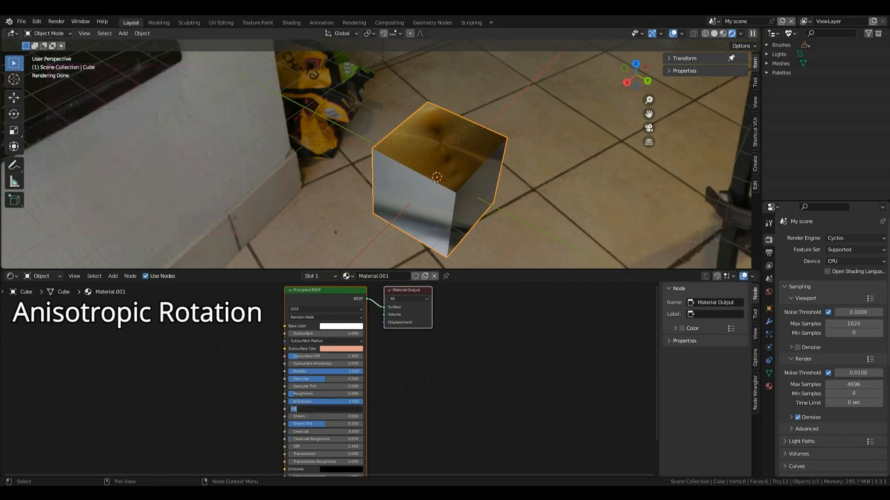
text(1)
key(Return)
click(315, 409)
key(BackSpace)
text(0.25)
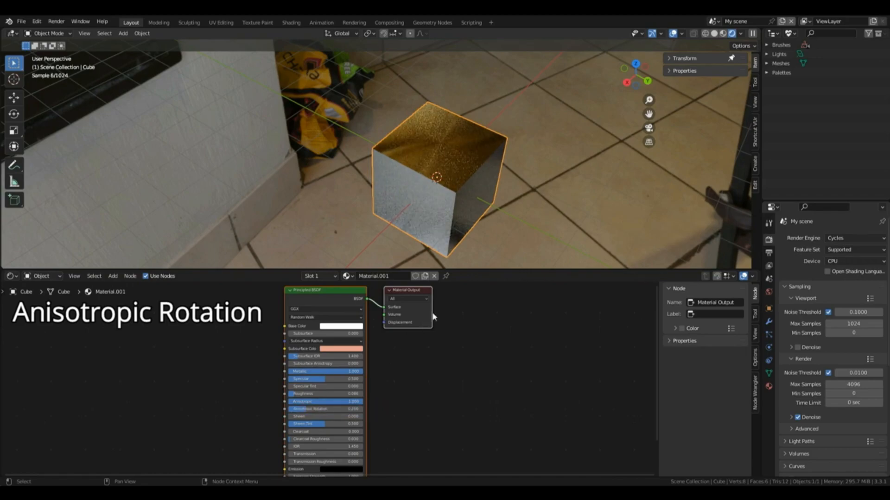
key(Return)
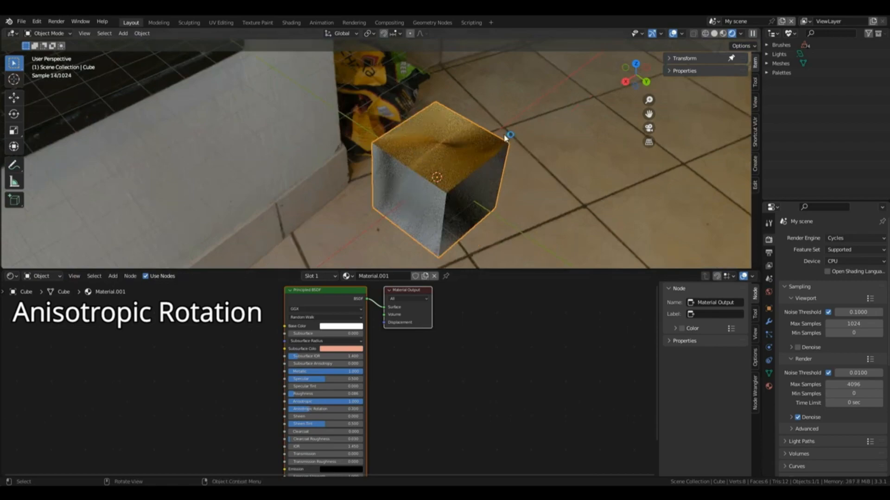
middle_drag(508, 135, 511, 134)
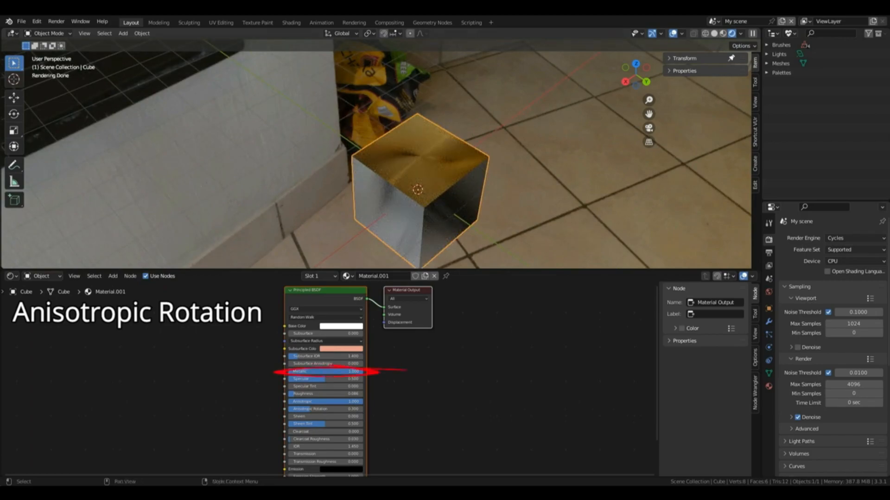
Step: Reset the Principled BSDF's Metallic, Anisotropic and Anisotropic Rotation values to 0
click(345, 371)
text(0)
key(Return)
click(334, 402)
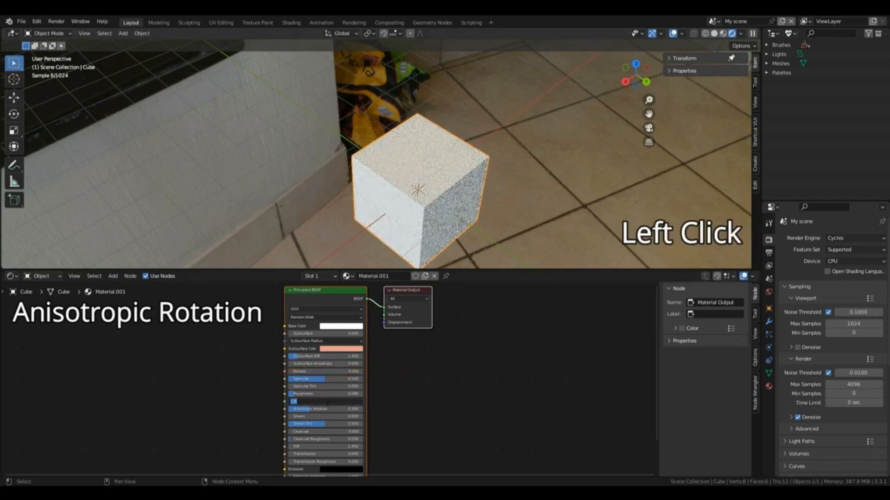
text(0)
key(Return)
click(335, 409)
text(0)
key(Return)
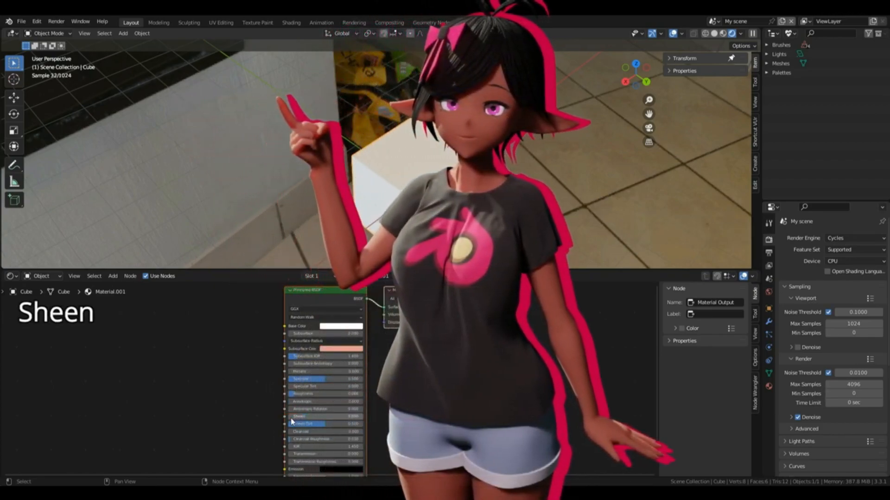
Step: Raise the Sheen to 1 and set the cube's Base Color to a saturated red
drag(293, 417, 364, 419)
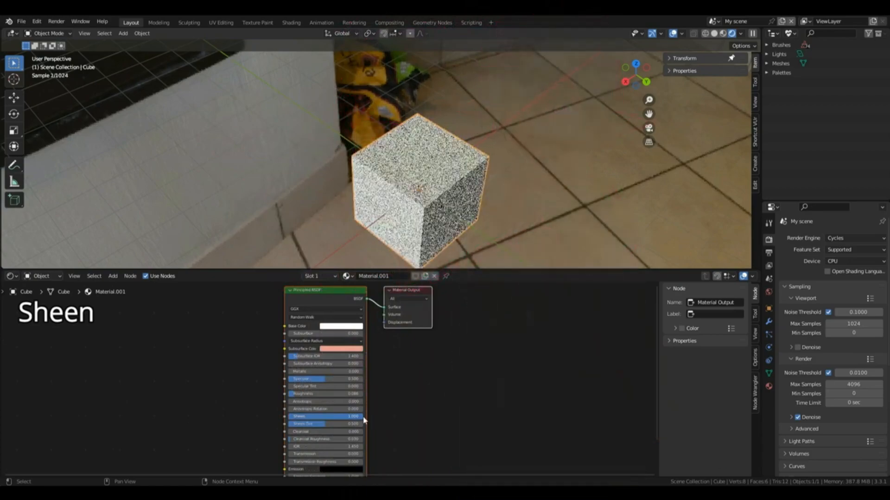
click(345, 327)
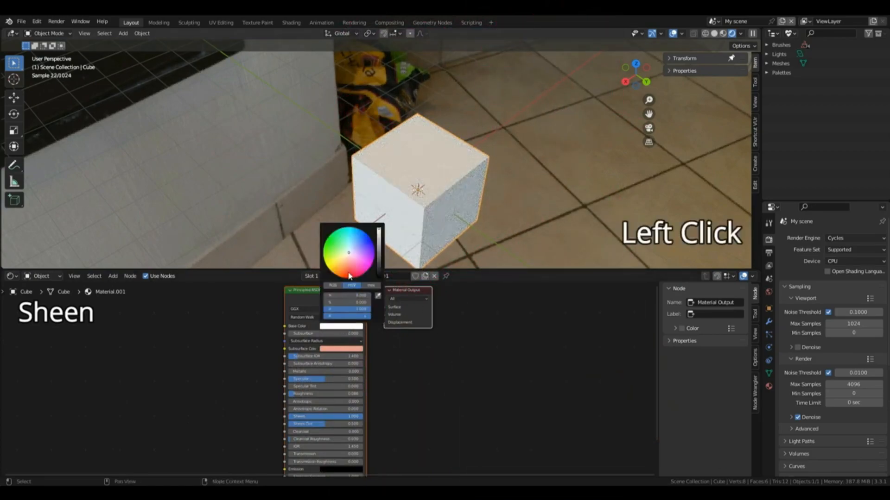
click(349, 278)
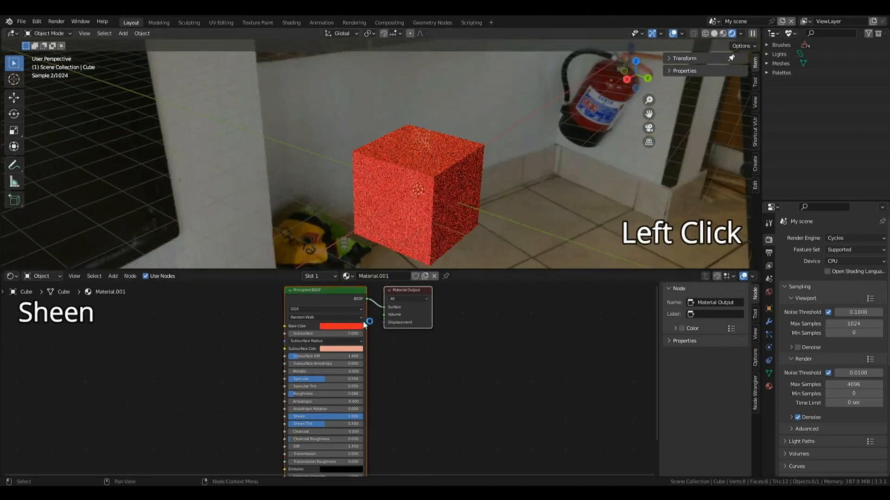
Step: Raise the Roughness to about 0.9 and set the Sheen back to 0
drag(301, 393, 363, 393)
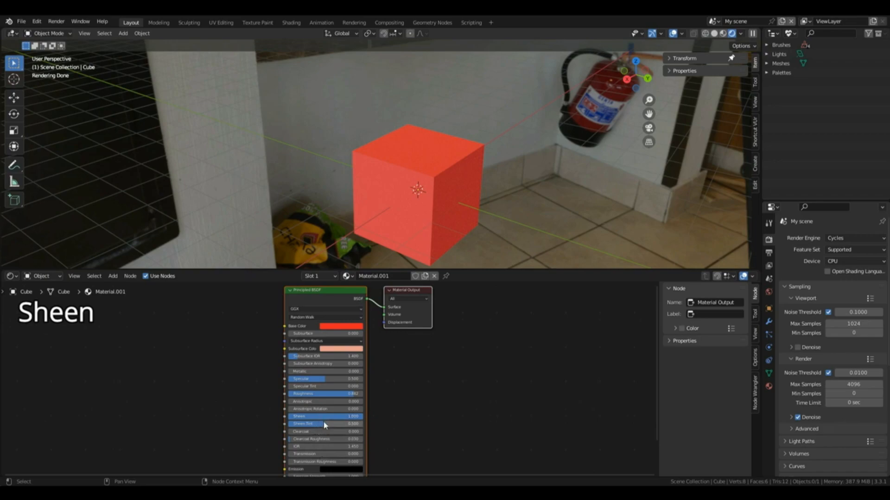
click(358, 417)
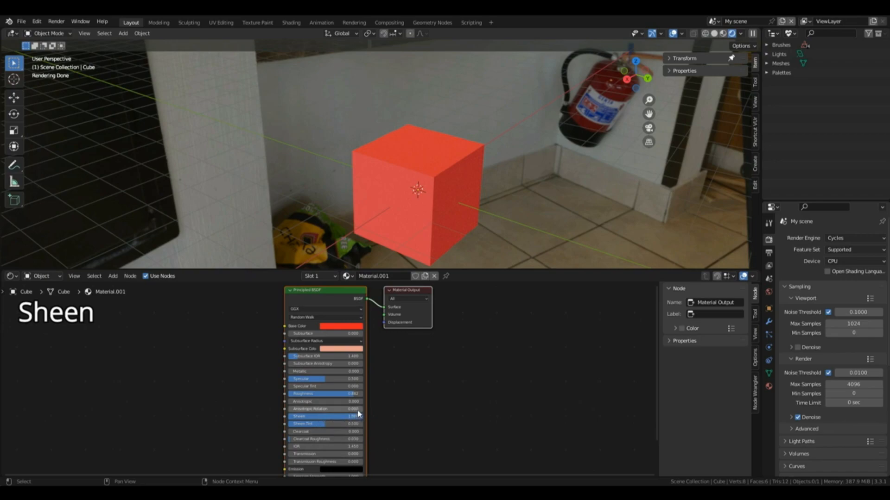
text(0)
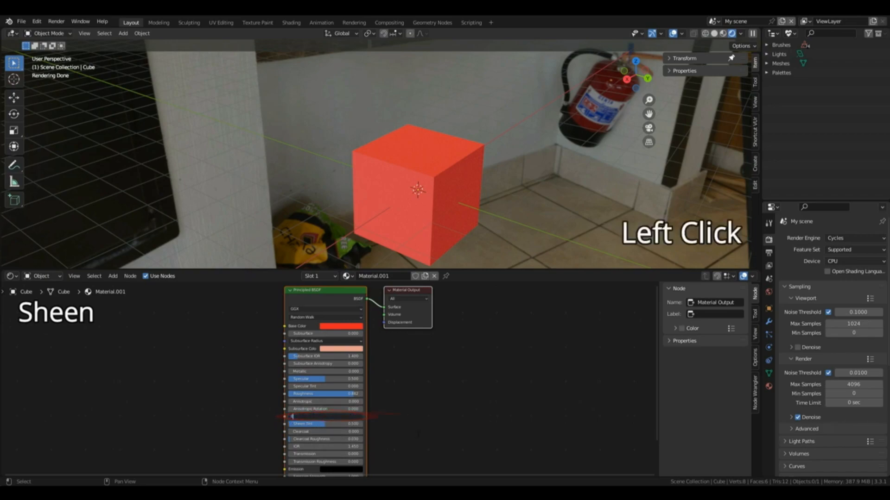
key(Return)
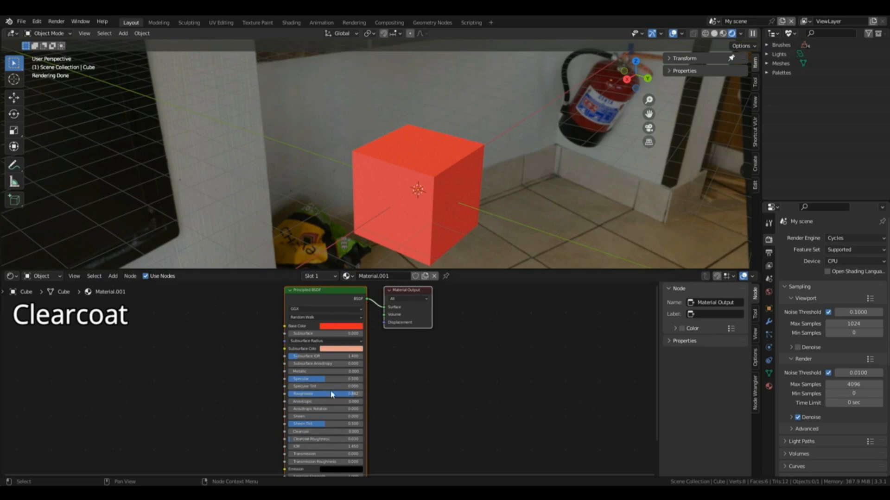
Step: Set the Principled BSDF's Metallic to 1, Roughness to 0.1, Clearcoat to 1 and Clearcoat Roughness to about 0.56
drag(352, 395, 371, 375)
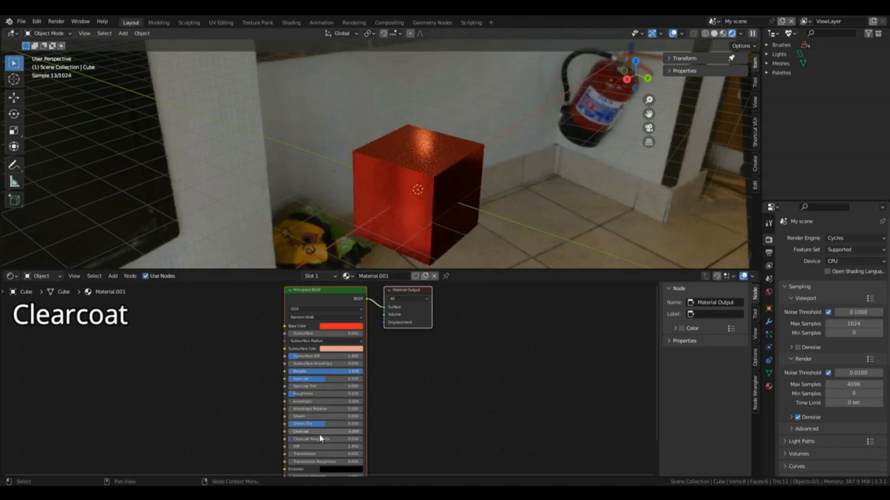
drag(296, 432, 366, 432)
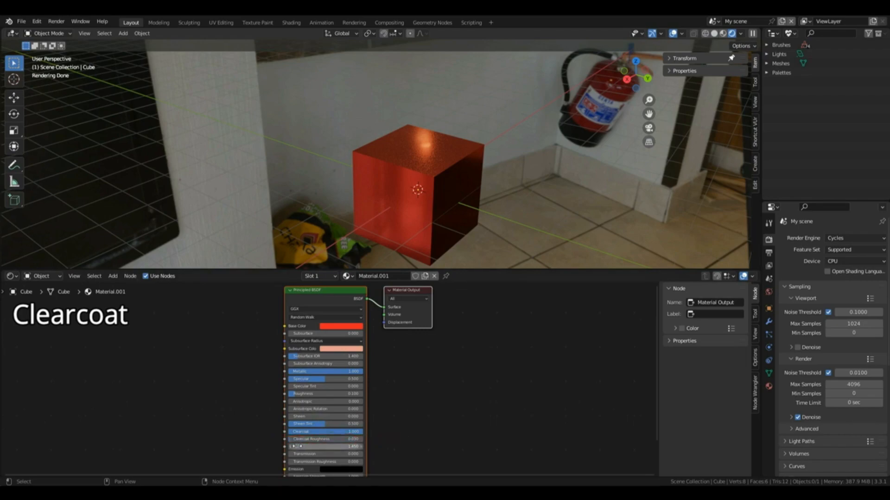
drag(297, 439, 329, 439)
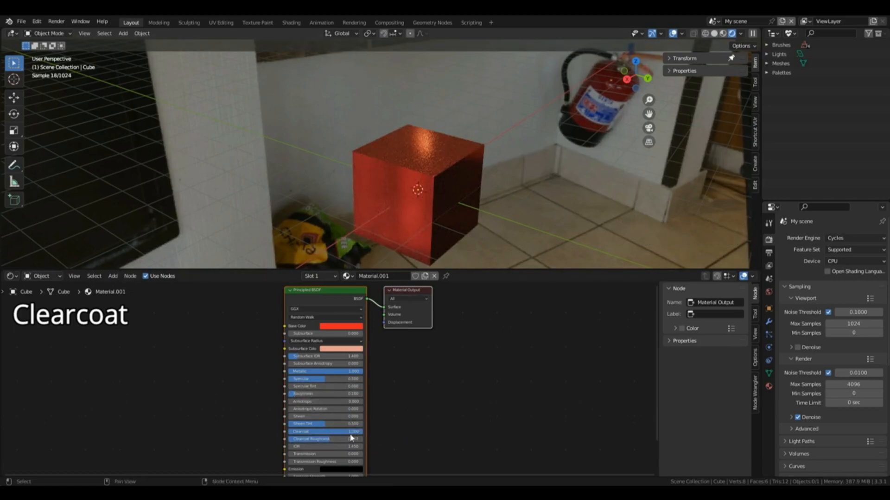
Step: Reset the Principled BSDF's Clearcoat, Clearcoat Roughness and Metallic values to 0
drag(345, 432, 288, 432)
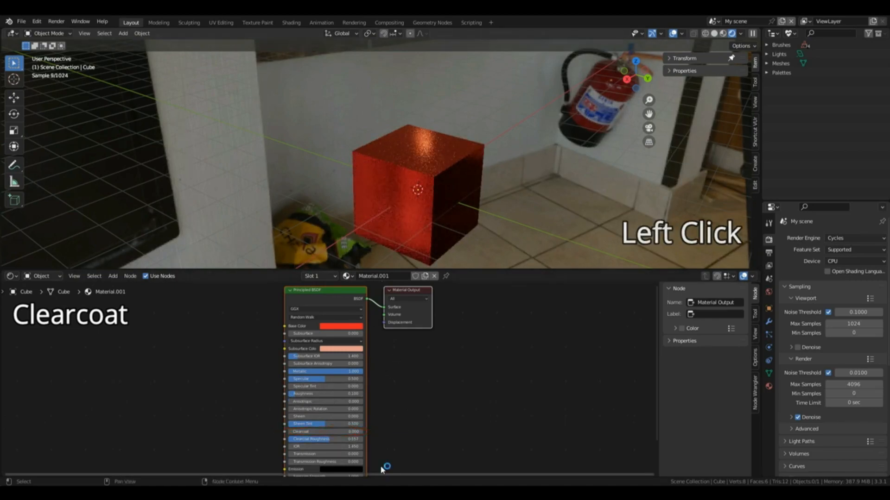
scroll(361, 414, down, 1)
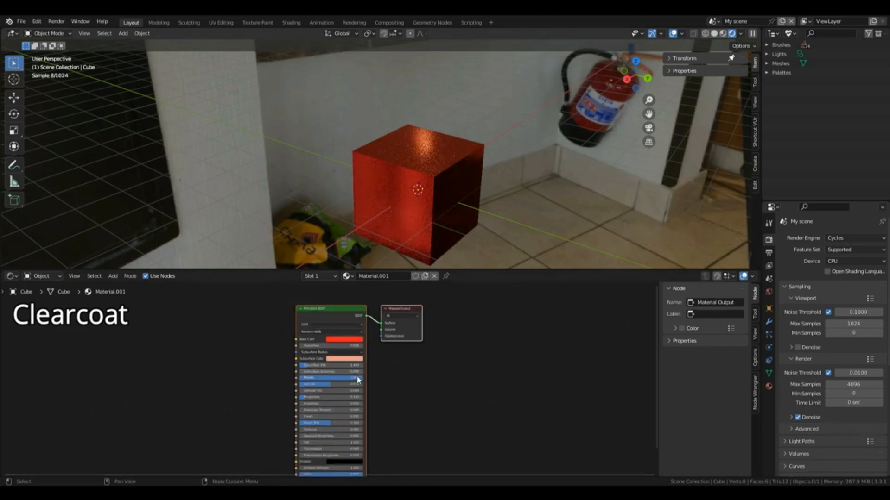
drag(358, 380, 296, 379)
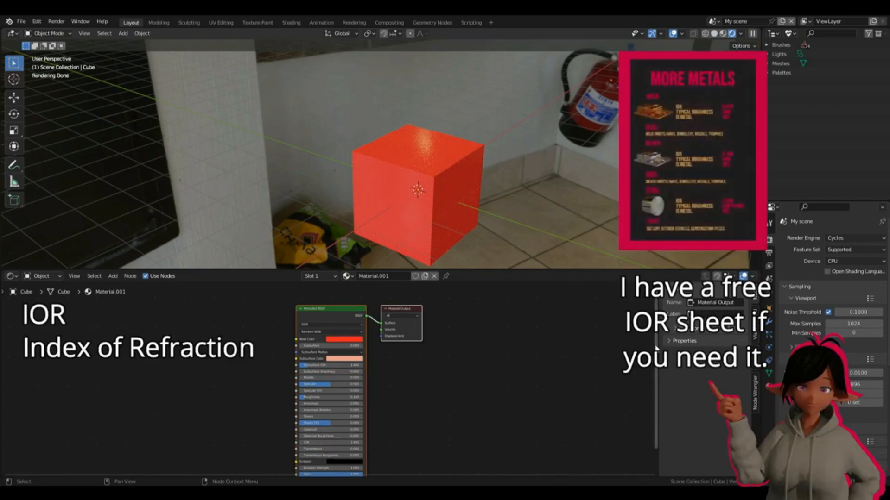
Step: Set the Principled BSDF's Transmission to 1 and orbit around the cube to inspect its transparency
drag(656, 352, 655, 412)
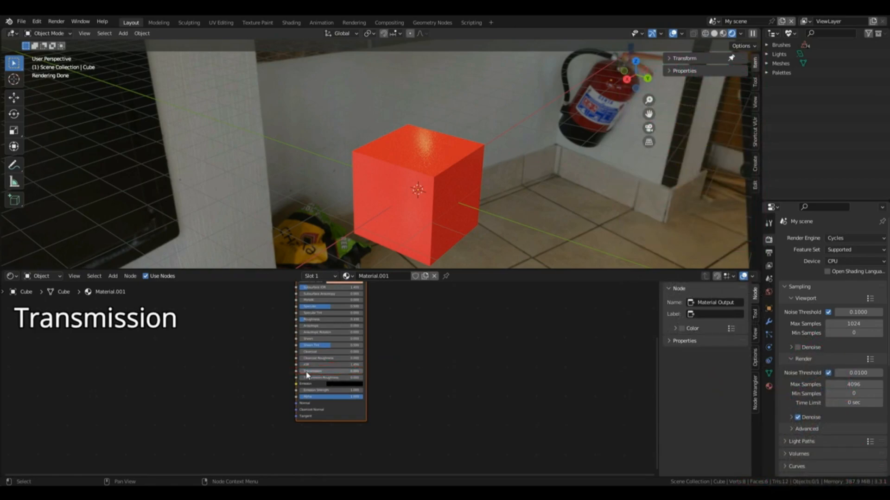
drag(304, 376, 362, 371)
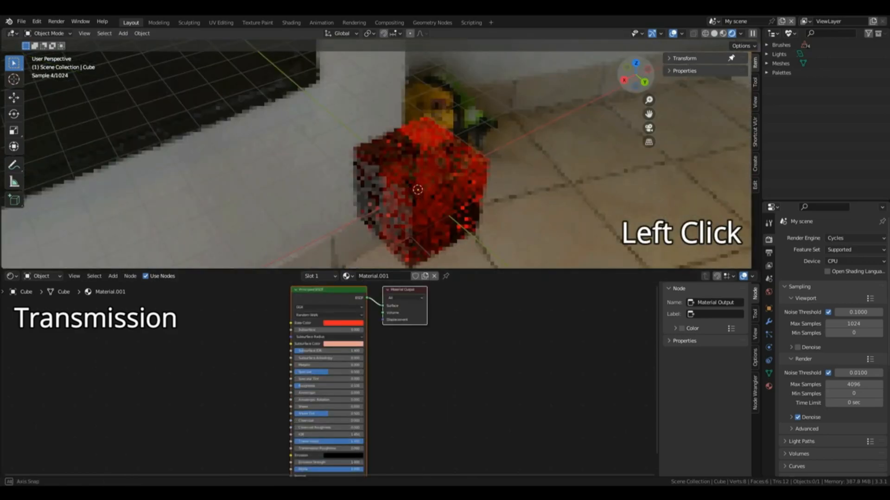
mouse_move(403, 222)
middle_down()
mouse_move(417, 218)
mouse_move(413, 236)
middle_up()
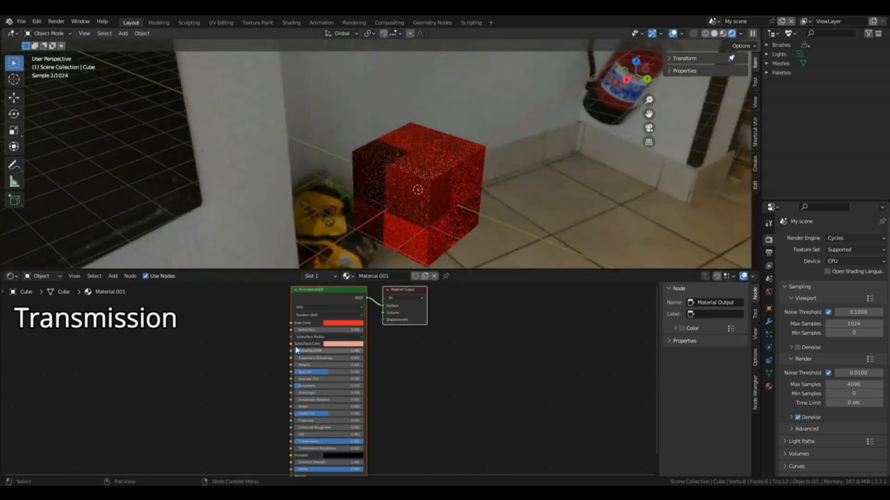
Step: Turn the cube's Base Color white by removing its saturation and set the Roughness to 0
click(343, 323)
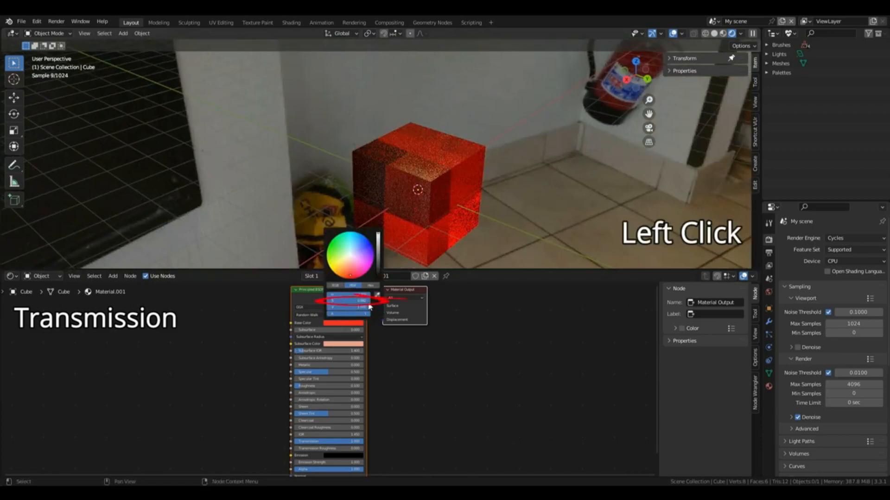
drag(363, 301, 327, 301)
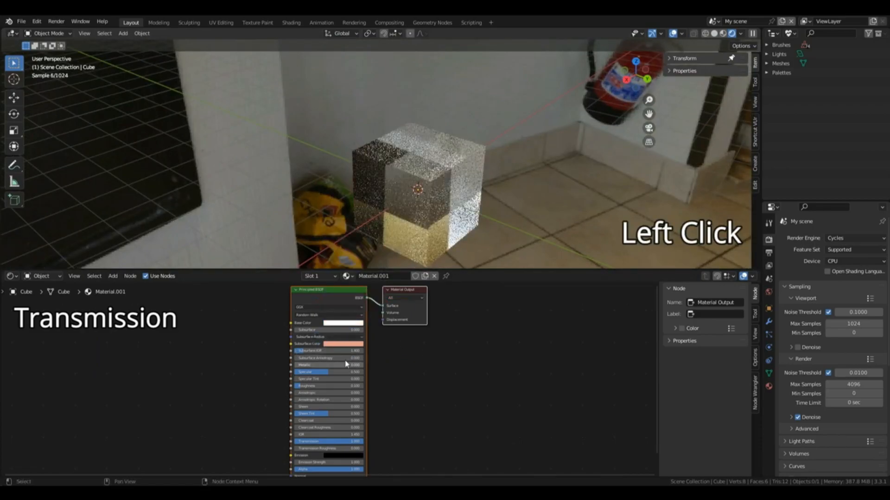
drag(328, 386, 298, 387)
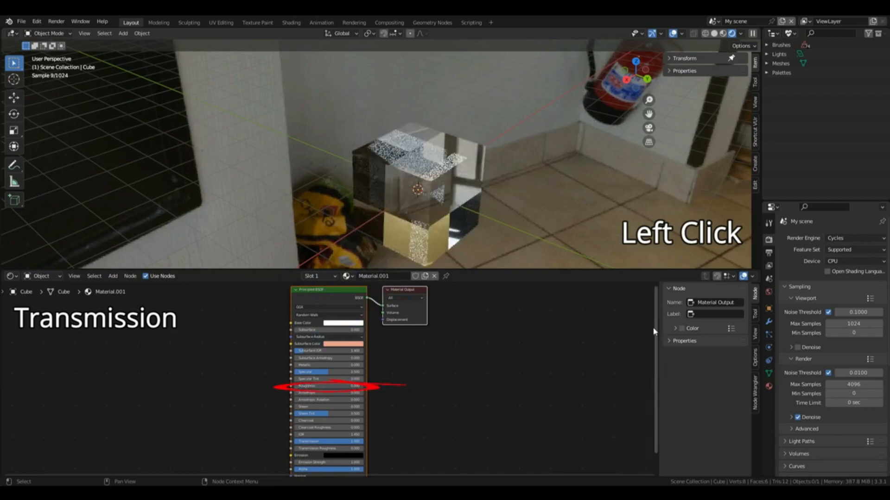
Step: Raise the Principled BSDF's Transmission Roughness to about 0.4
drag(654, 321, 651, 369)
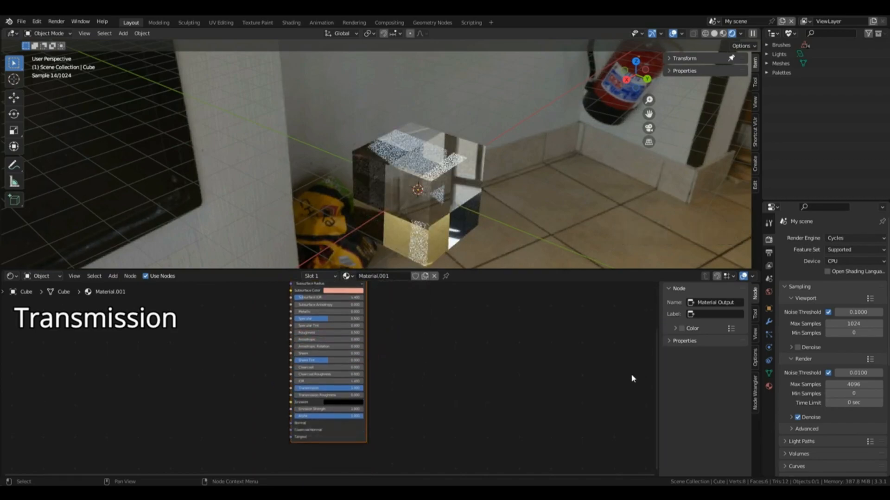
click(298, 395)
click(418, 372)
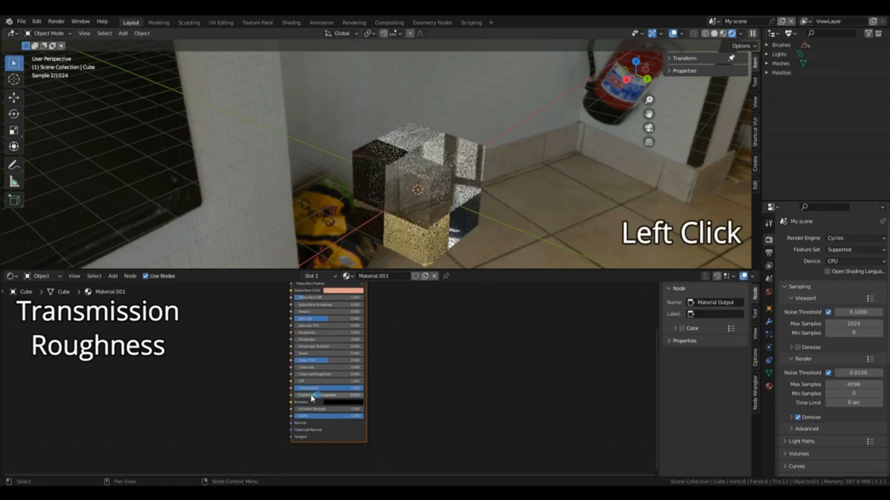
drag(307, 397, 339, 397)
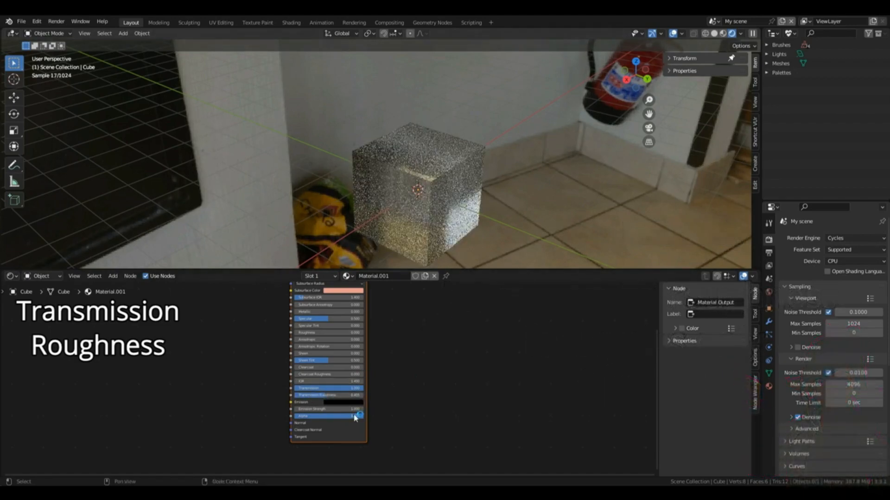
Step: Reset the Principled BSDF's Transmission Roughness and Transmission values to 0
drag(323, 397, 296, 397)
click(854, 238)
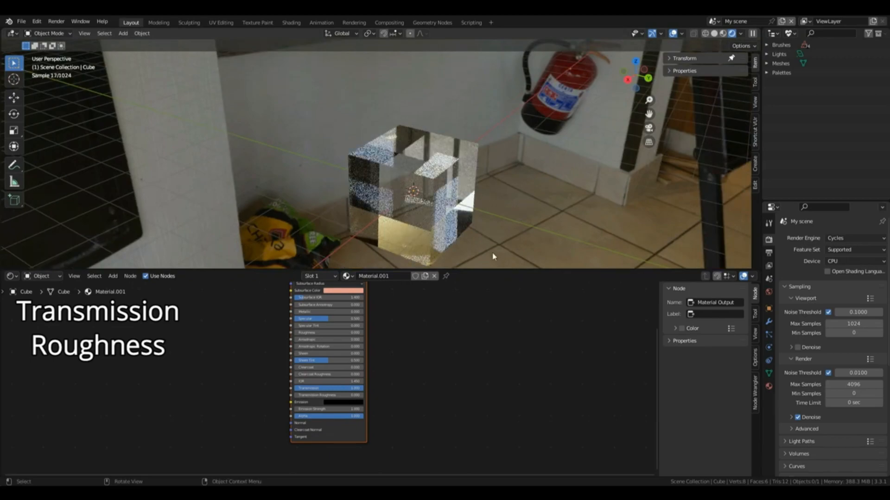
drag(360, 390, 296, 390)
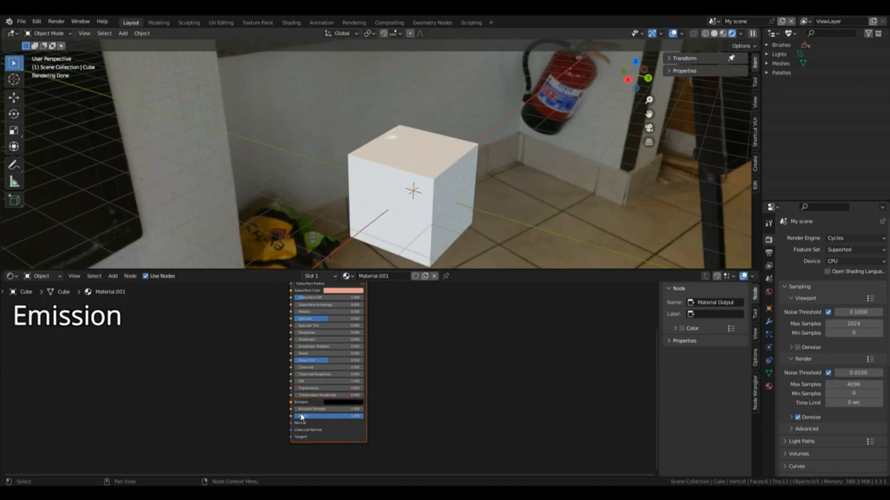
Step: Set the Principled BSDF's Emission color to white and raise the Emission Strength well above 1
click(338, 403)
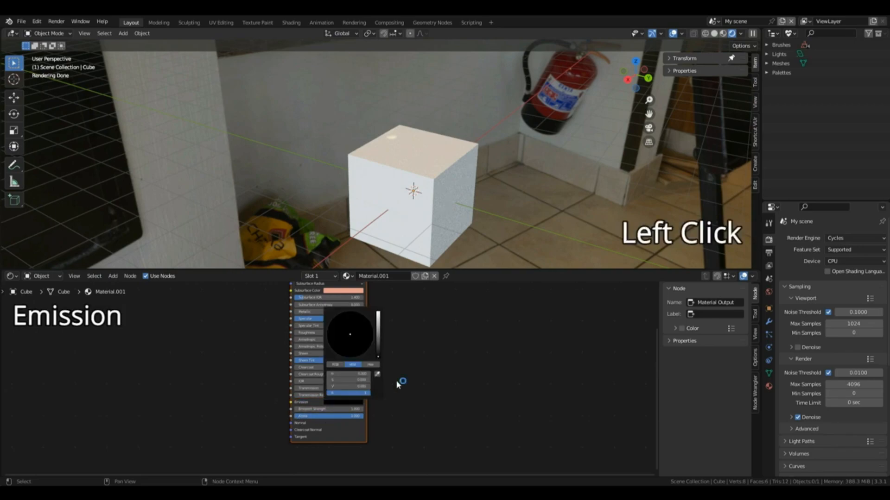
click(353, 403)
drag(373, 328, 377, 312)
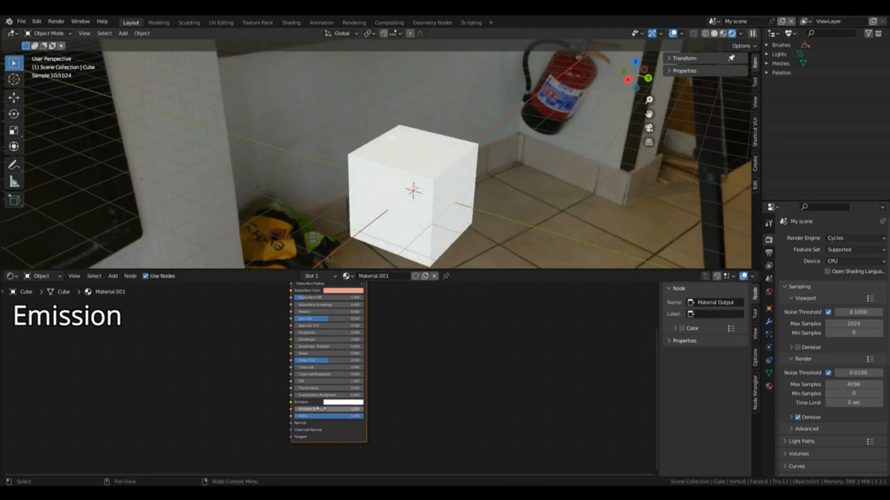
drag(318, 409, 366, 409)
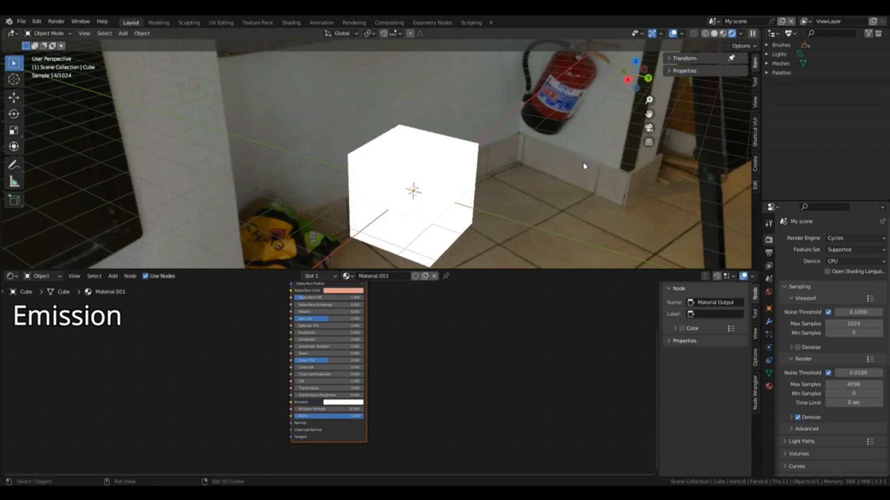
Step: Add a mesh plane and move it about 1.48 m down along Z, beneath the glowing cube
key(shift)
key(shift+a)
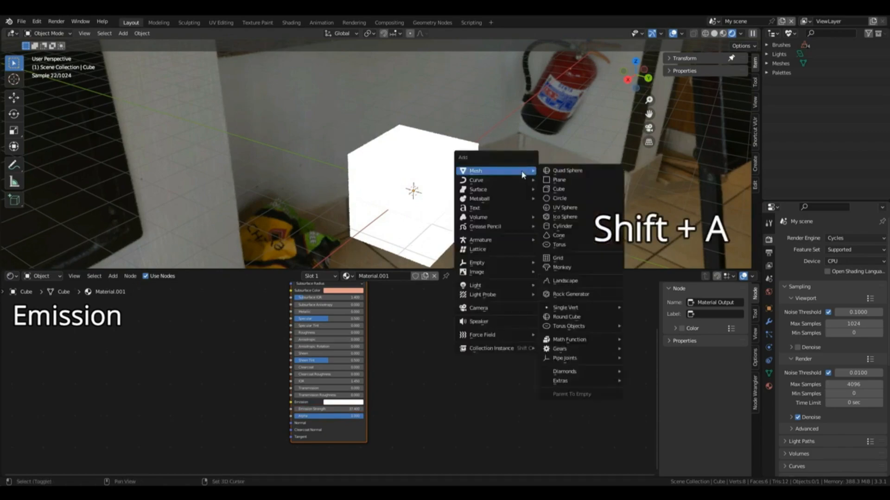
click(563, 180)
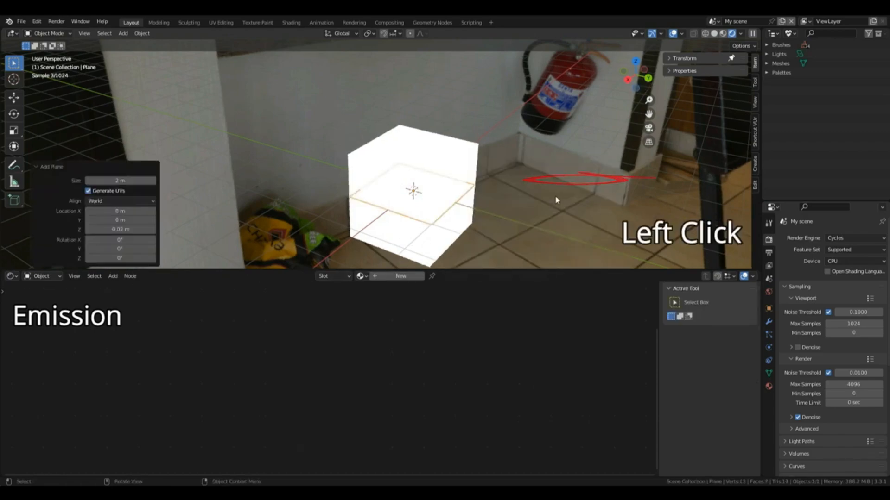
key(g)
key(z)
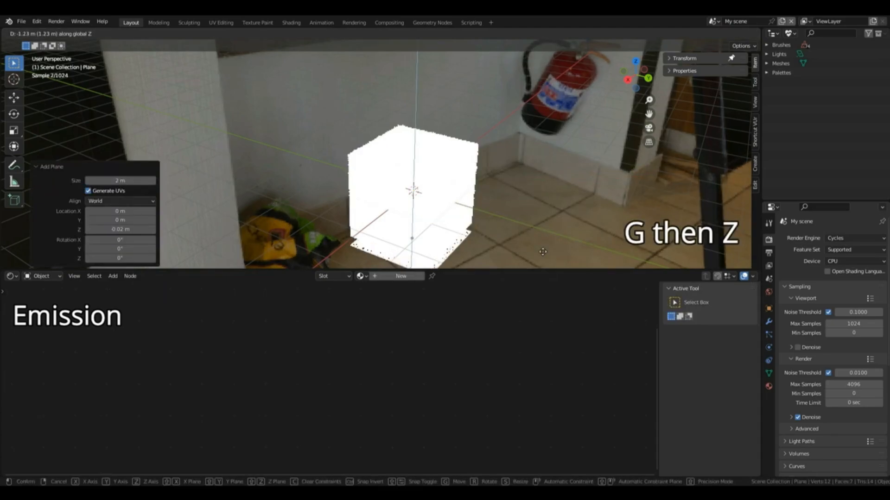
click(546, 229)
Step: Scale the plane by 10 and briefly hide the viewport overlays to inspect the cube's light on it
key(s)
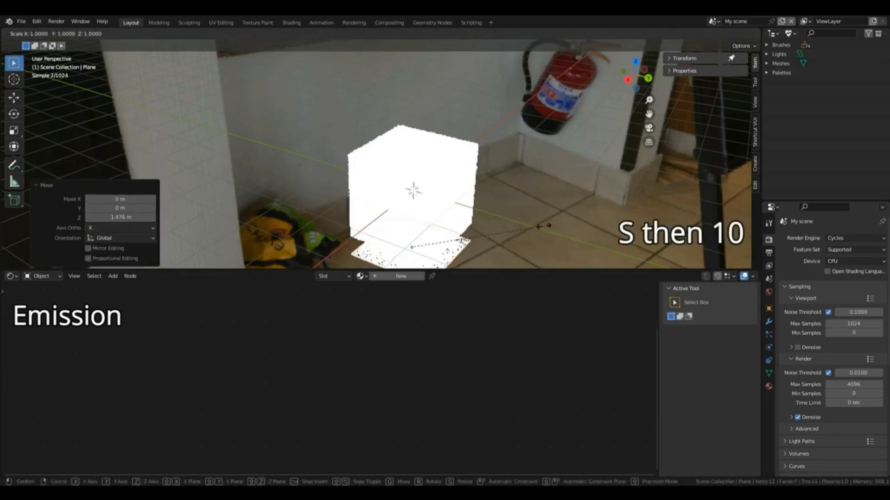
key(1)
key(0)
click(543, 226)
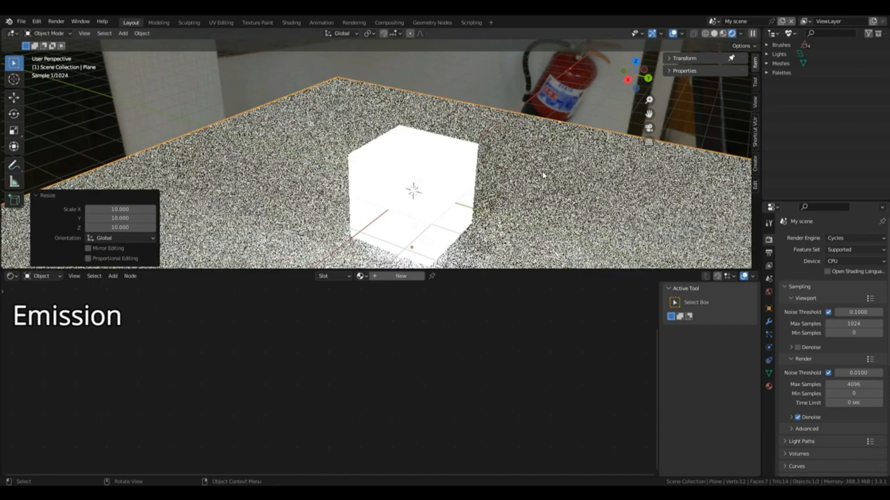
scroll(544, 175, down, 5)
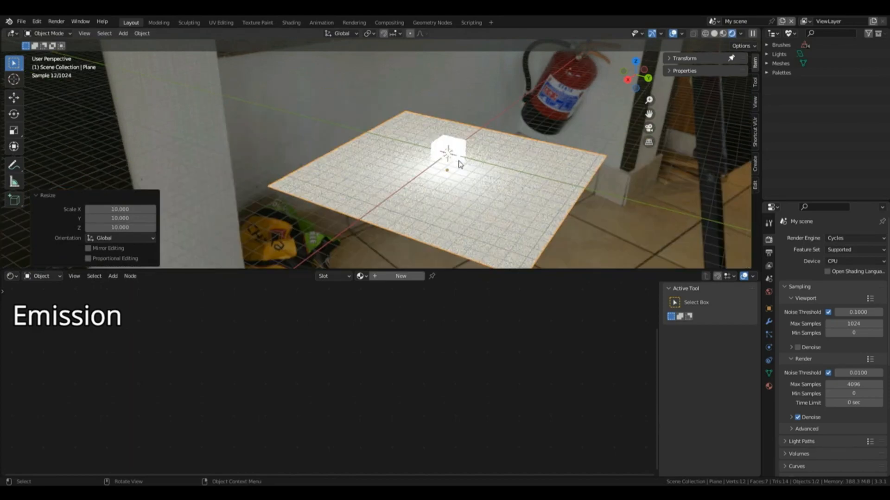
click(672, 34)
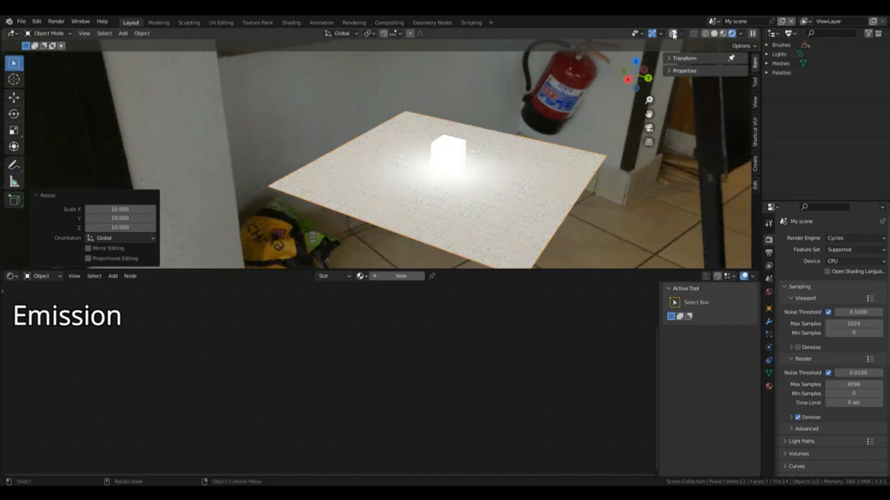
click(672, 34)
Step: Delete the plane, select the cube and set its Emission Strength to 0
key(x)
click(487, 181)
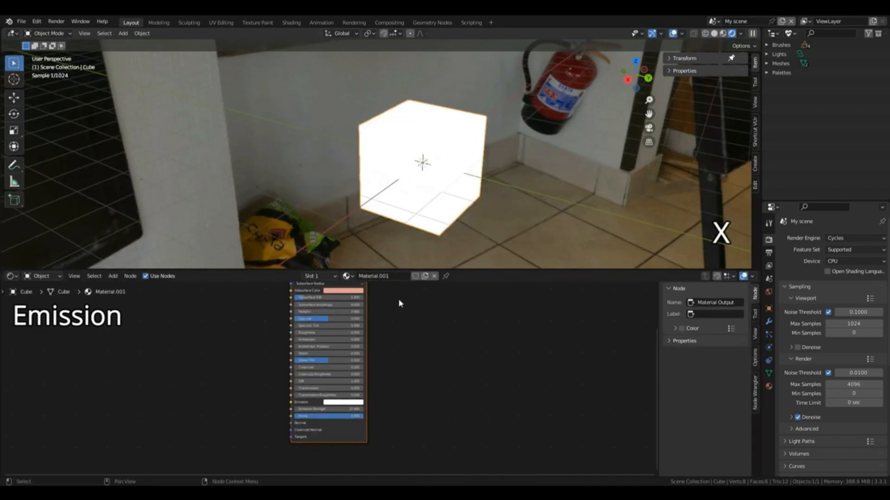
click(329, 409)
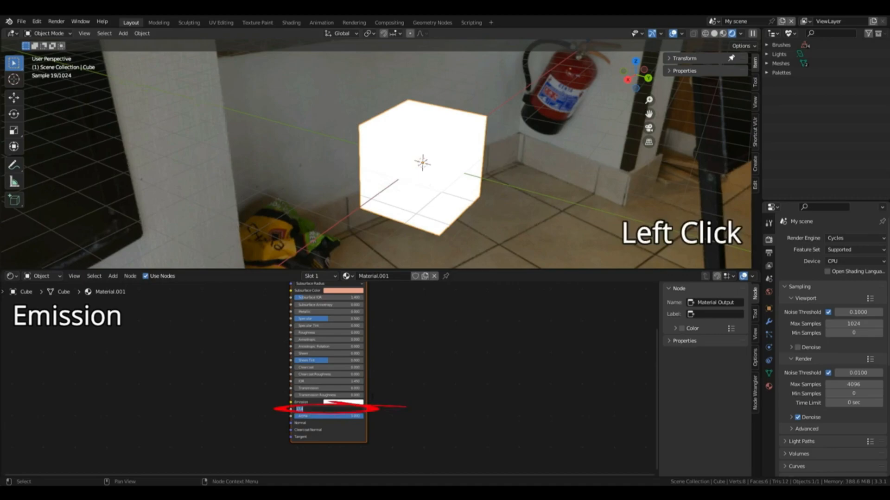
text(0)
key(Return)
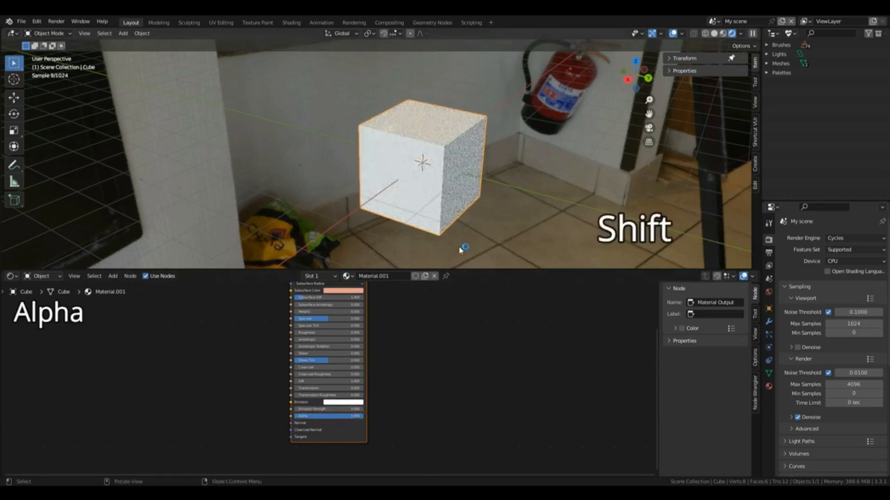
Step: Add a floor plane about 1.45 m down along Z beneath the cube, scaled up by about 5.68
key(shift+a)
mouse_move(461, 238)
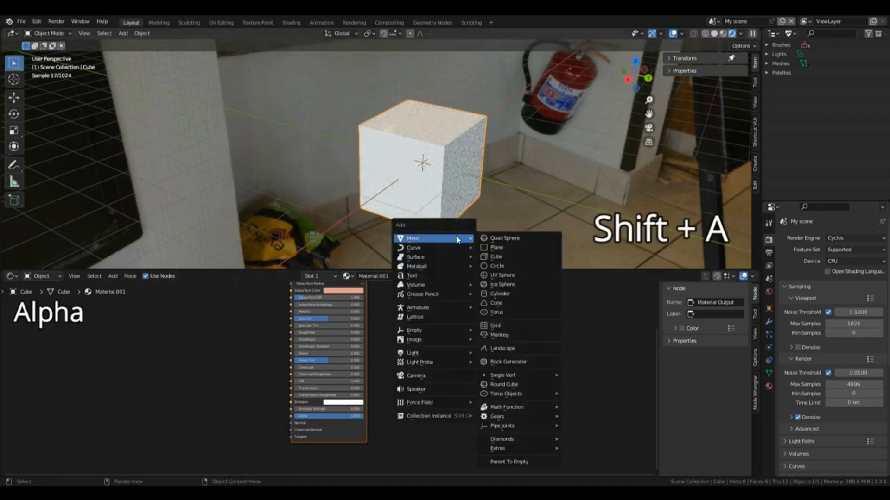
click(495, 248)
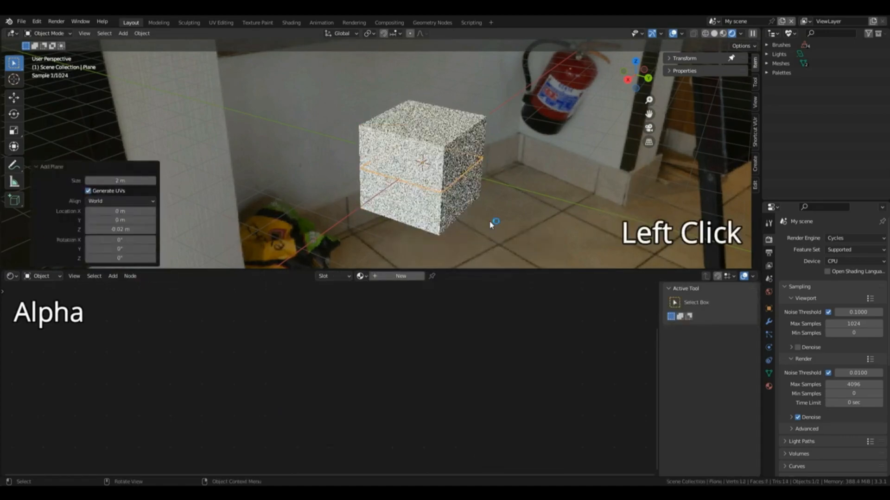
key(g)
key(z)
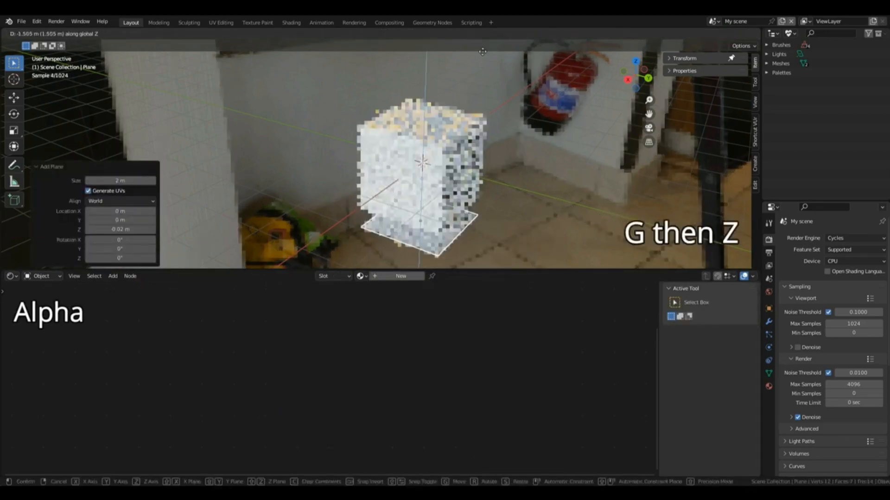
click(485, 53)
key(s)
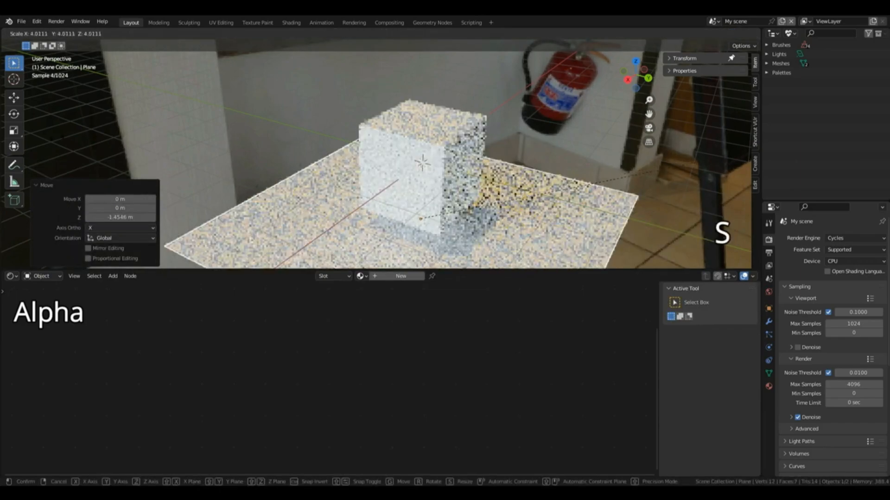
click(197, 107)
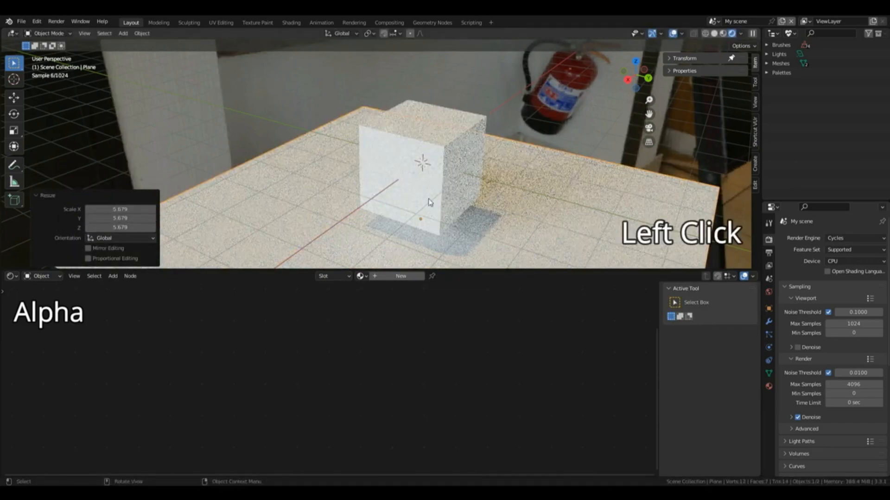
Step: Select the cube, replace its Principled BSDF with an Emission shader and open the shader's Strength for editing
click(439, 185)
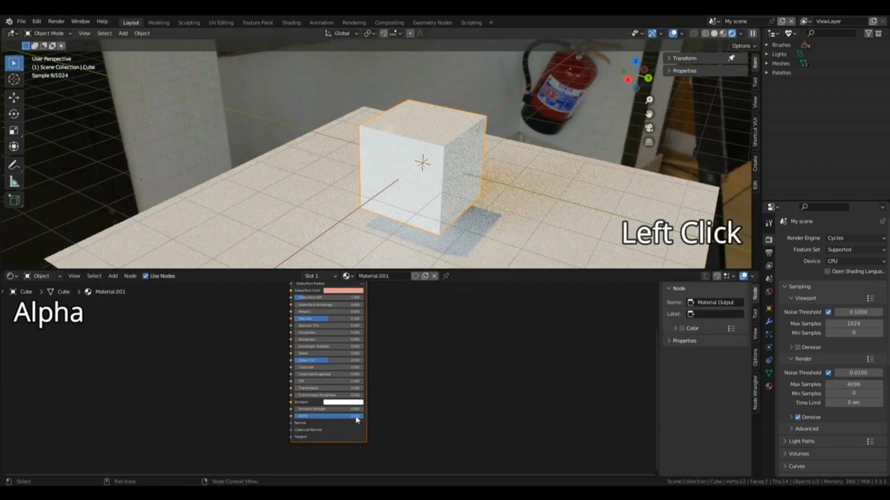
drag(334, 416, 297, 416)
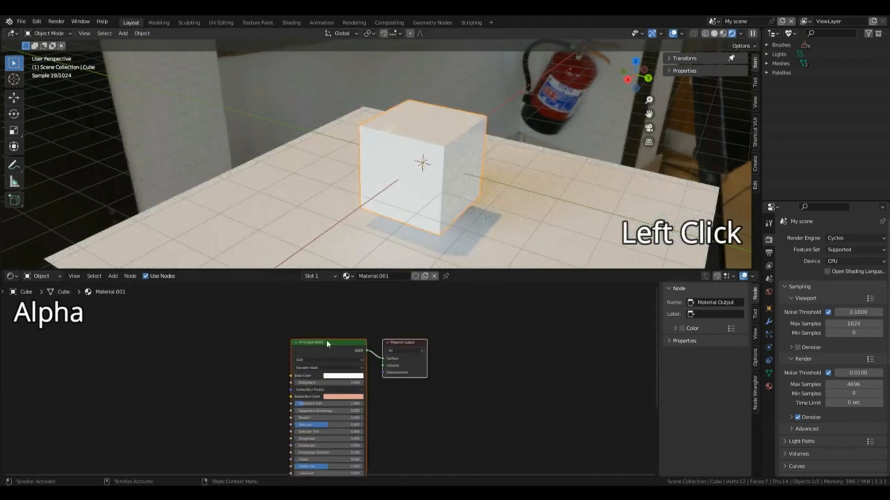
click(329, 340)
key(x)
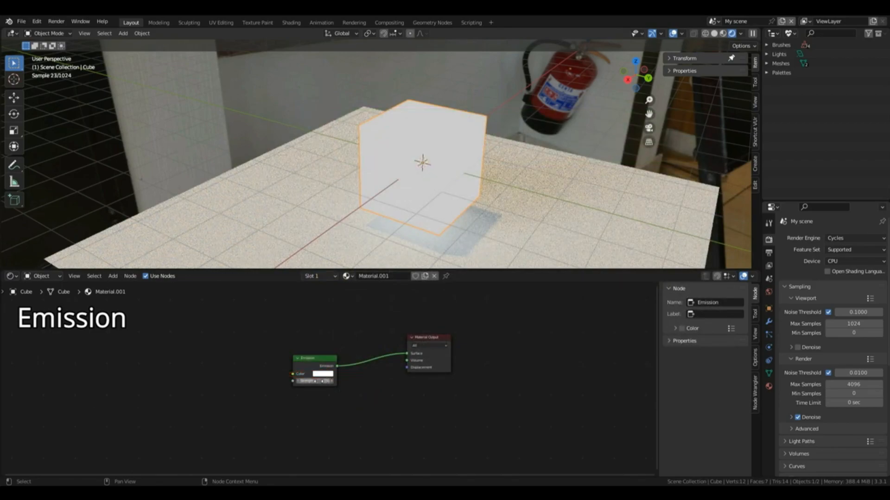
click(314, 381)
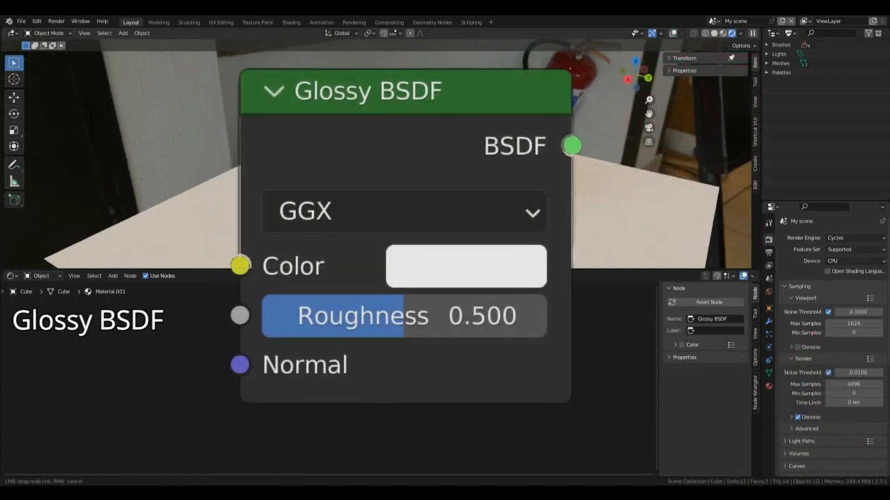
Step: Connect the Glossy BSDF to the Surface input of the Material Output and set its Roughness to 0
drag(335, 354, 398, 363)
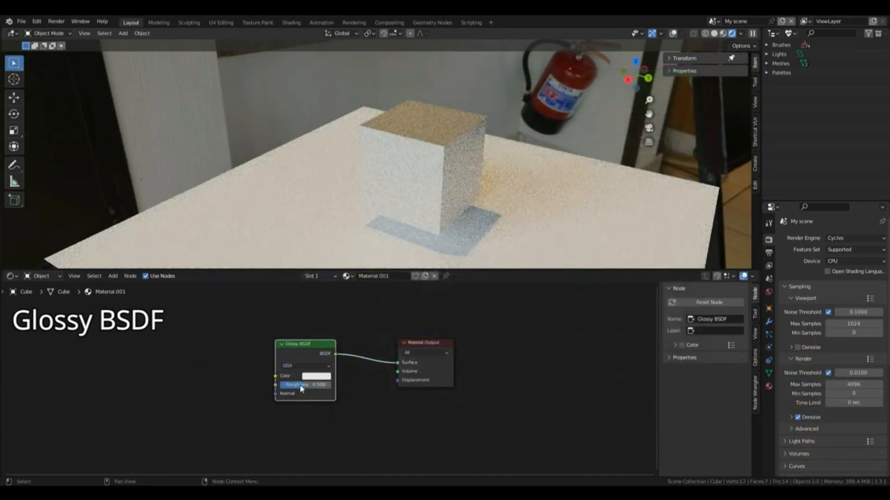
drag(294, 385, 268, 385)
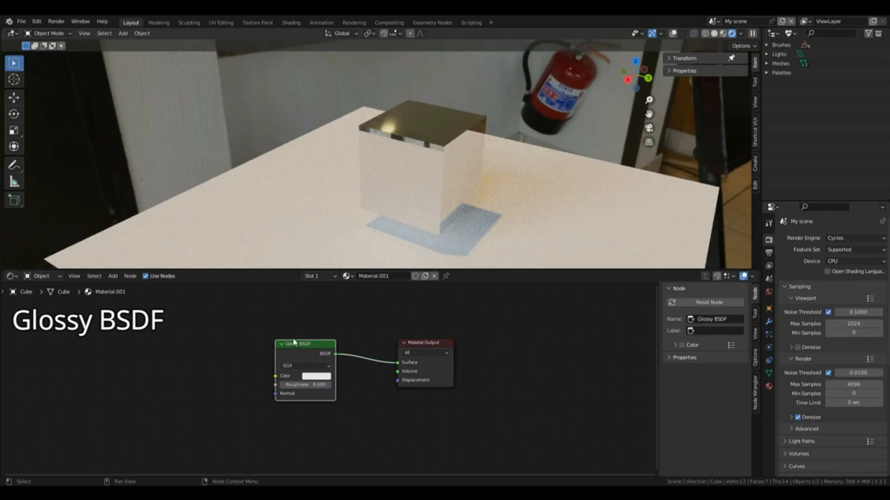
click(319, 346)
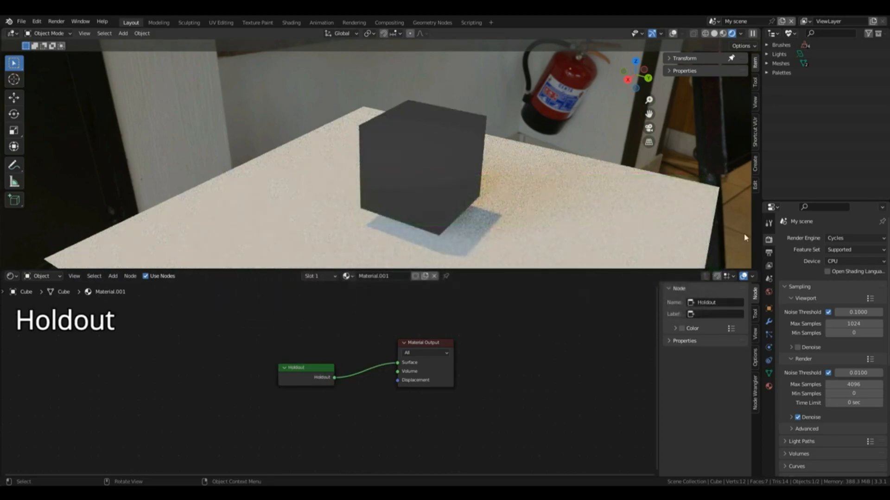
Step: Enable the Transparent film option in the render settings while the cube uses the Holdout shader
middle_drag(655, 94, 646, 110)
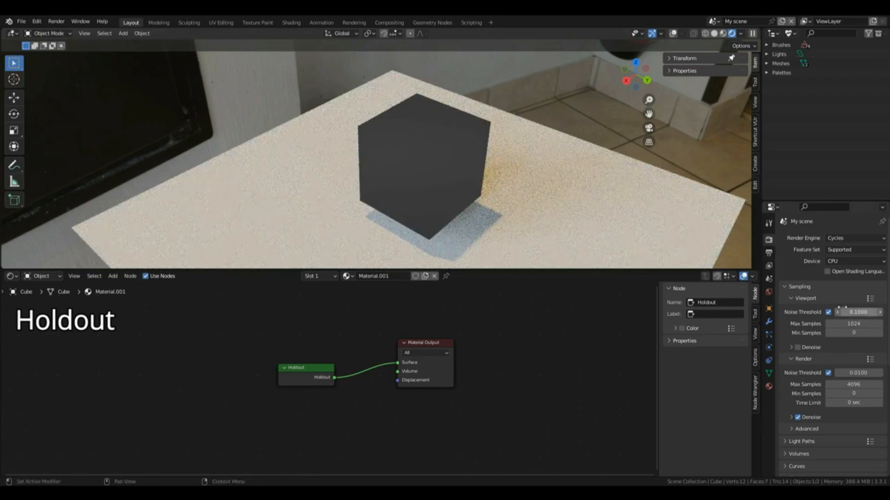
scroll(797, 288, down, 6)
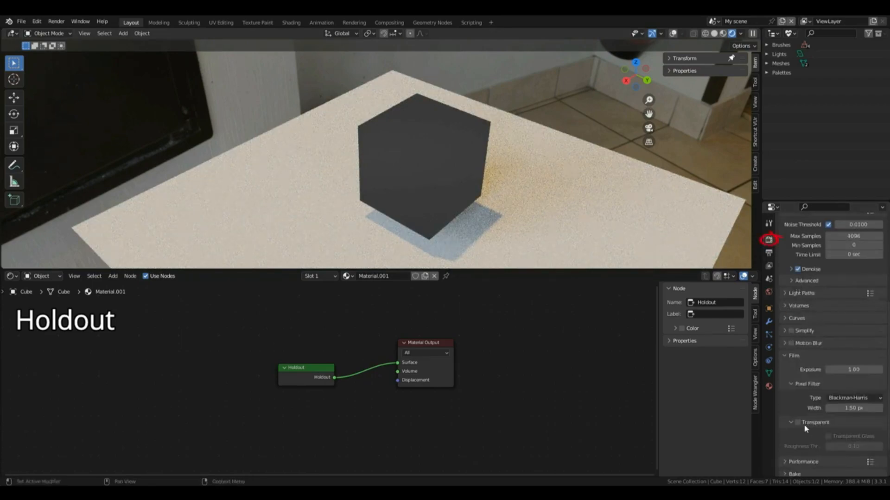
scroll(806, 428, down, 2)
click(797, 385)
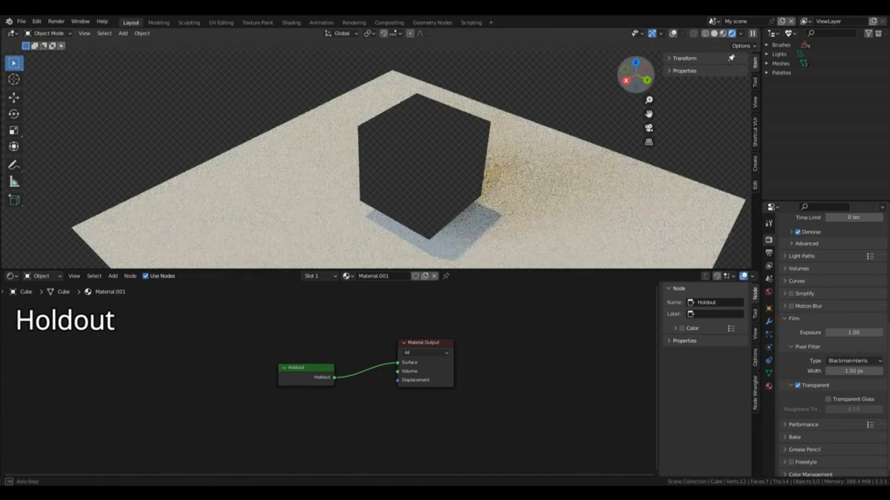
drag(635, 86, 635, 78)
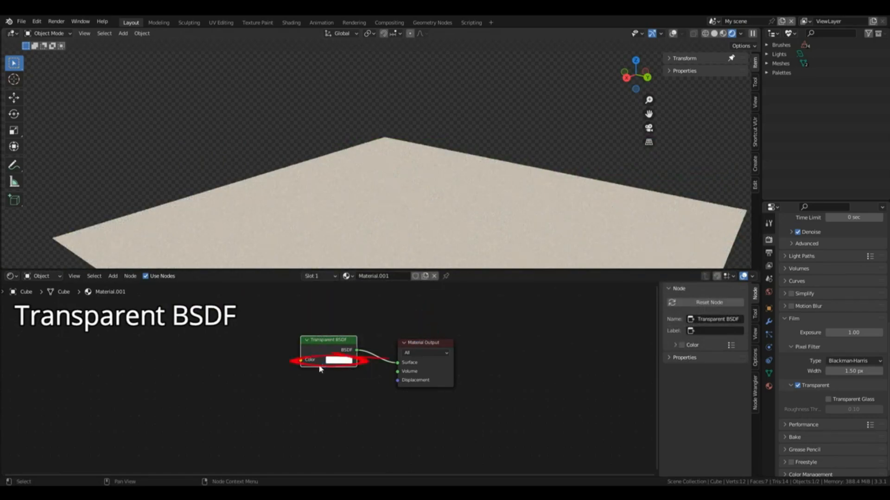
Step: Darken the Transparent BSDF's color, trying values of 0.111 and 0.479, and pick a reddish tint
click(340, 361)
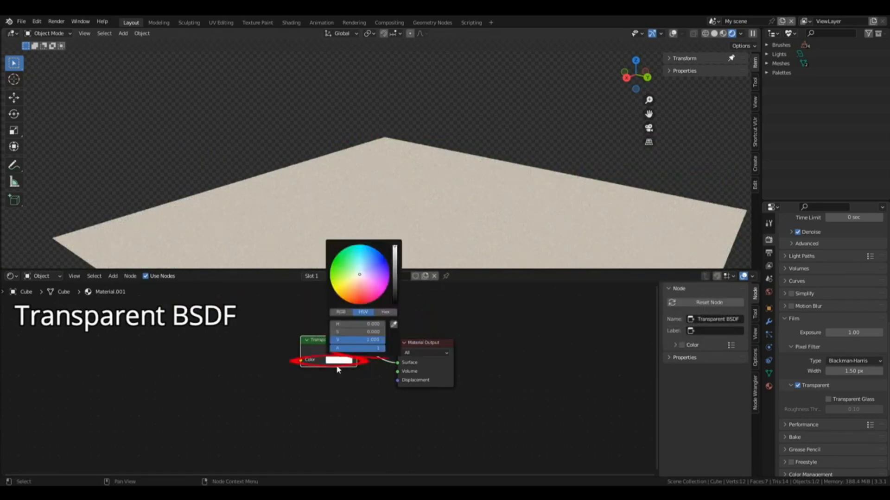
click(396, 295)
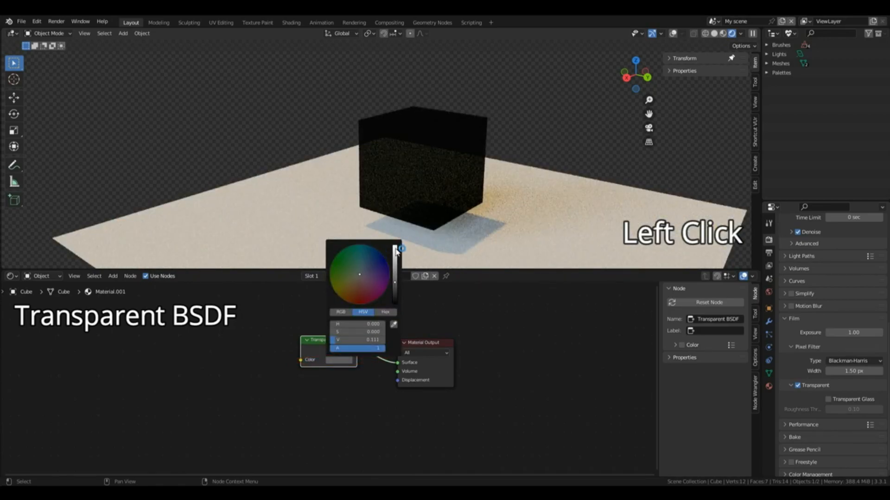
click(395, 261)
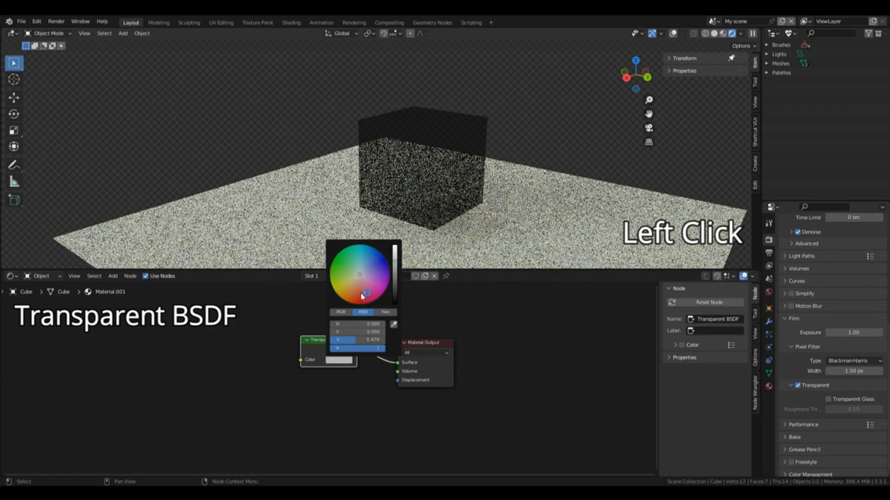
click(363, 297)
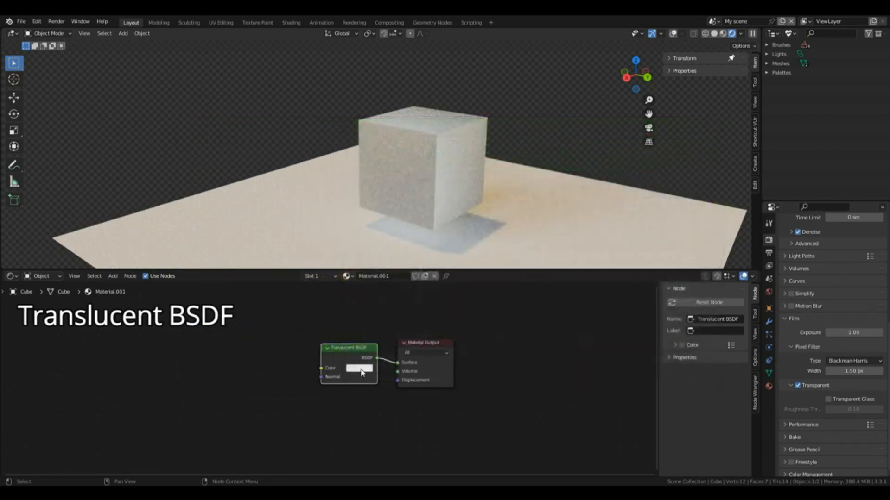
click(409, 321)
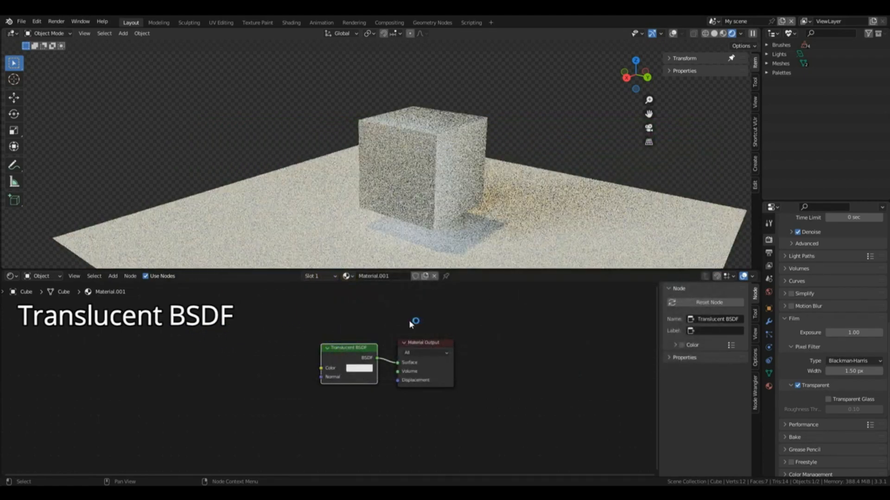
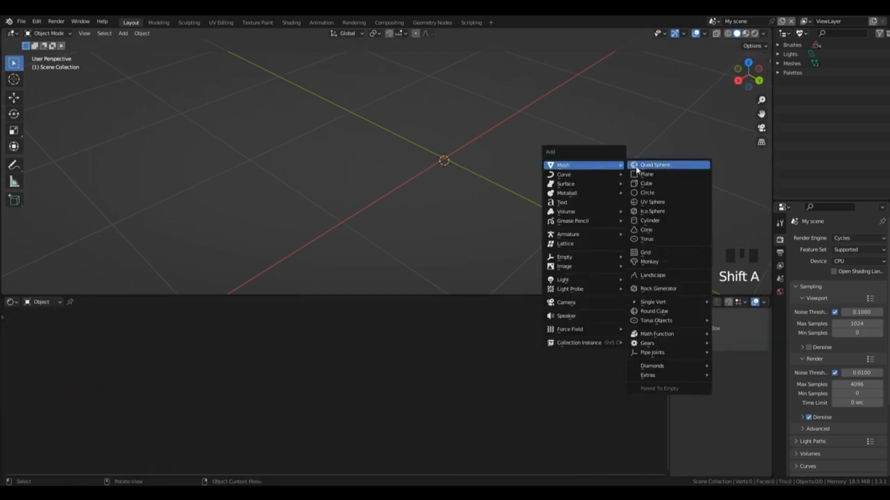
Step: Add a plane to the scene and give it a new material
click(640, 175)
scroll(683, 122, down, 3)
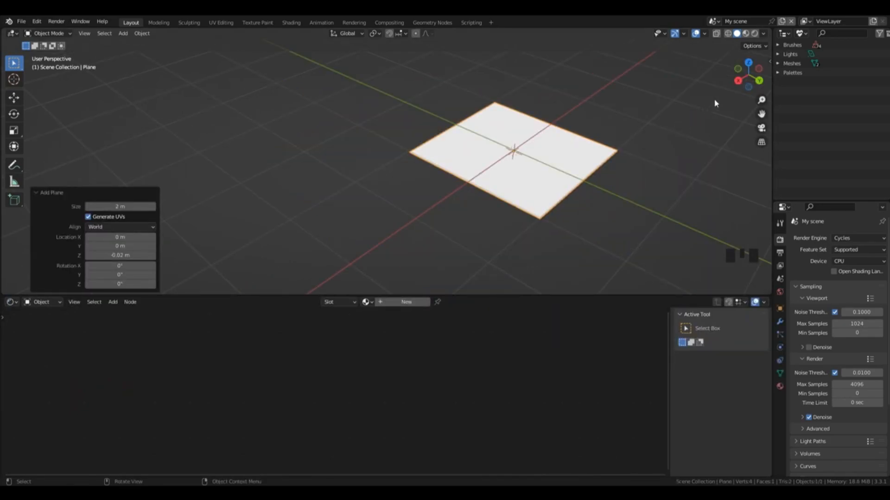
drag(738, 86, 783, 130)
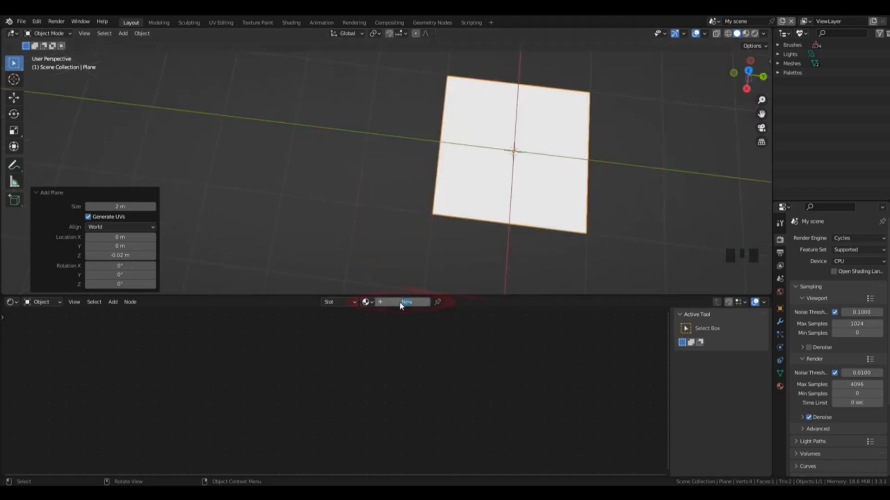
click(400, 302)
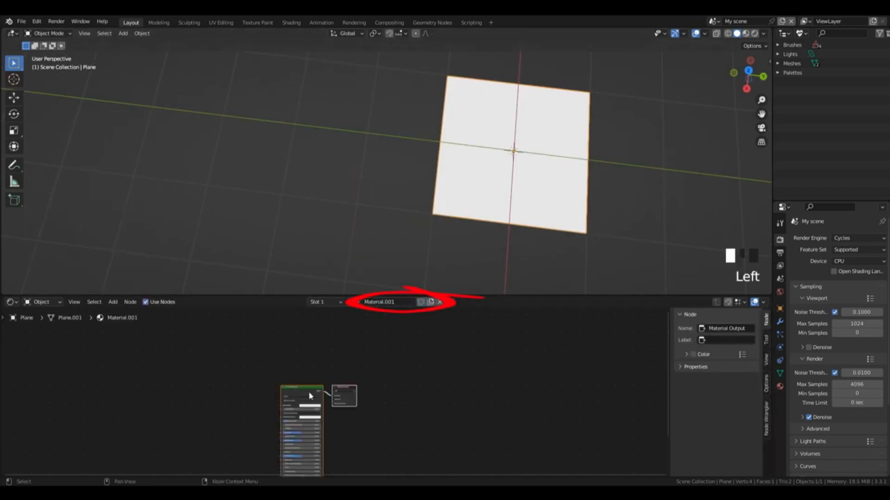
drag(304, 388, 357, 332)
scroll(374, 372, up, 7)
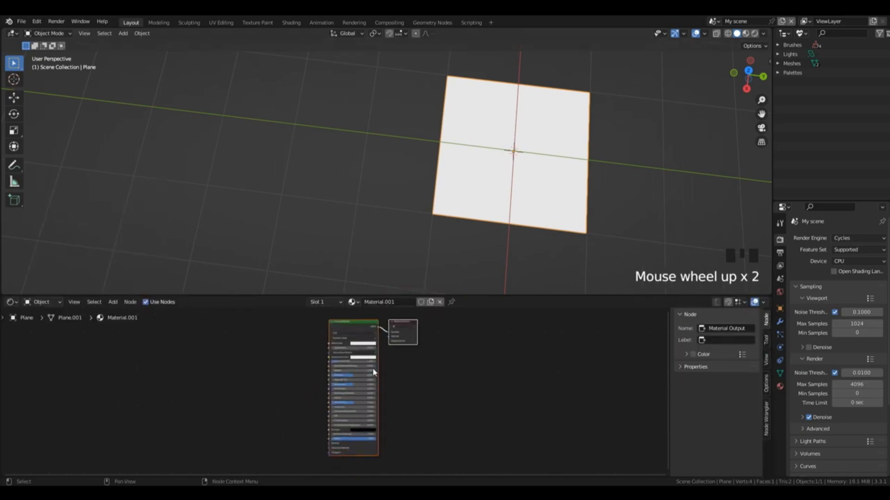
middle_drag(361, 348, 424, 370)
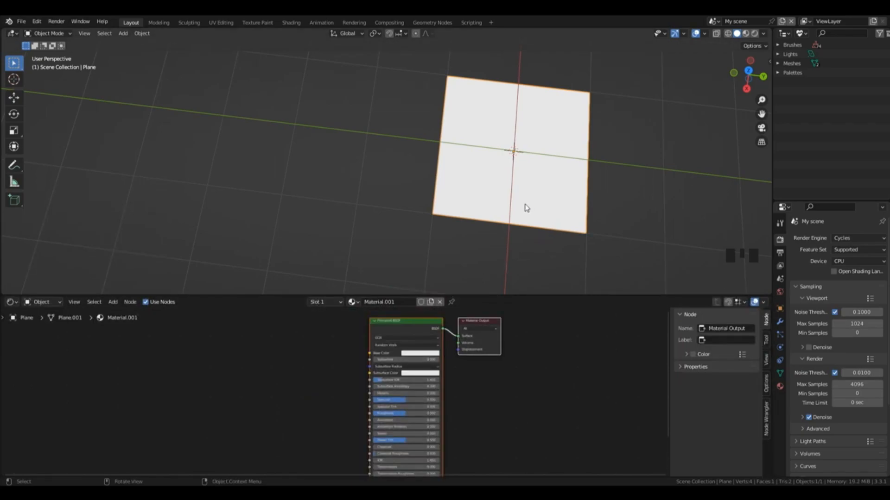
Step: Add a MixRGB node, connect its Color output to the Principled BSDF's Base Color, and show the viewport in Material Preview
key(shift+ctrl+a)
key(shift+ctrl+a)
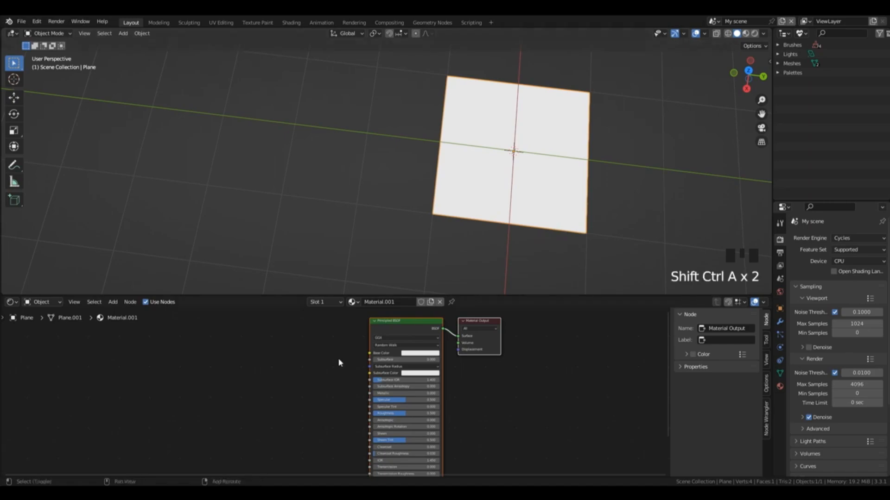
key(shift+a)
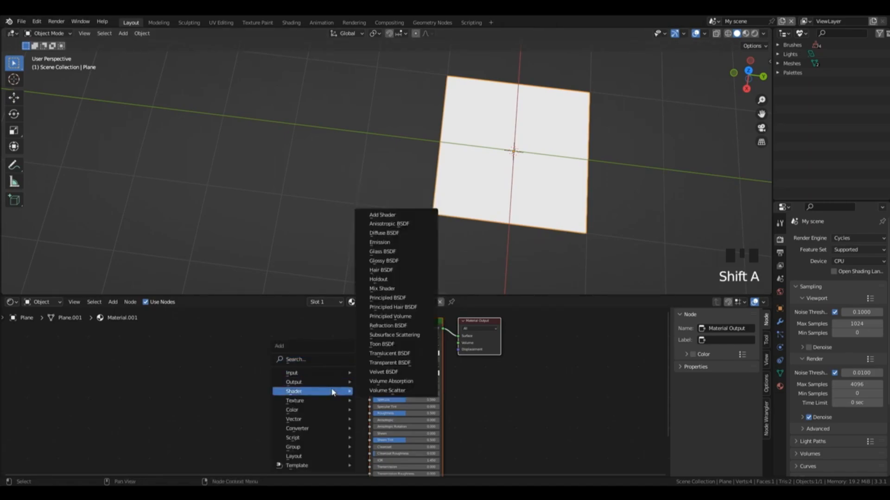
mouse_move(318, 413)
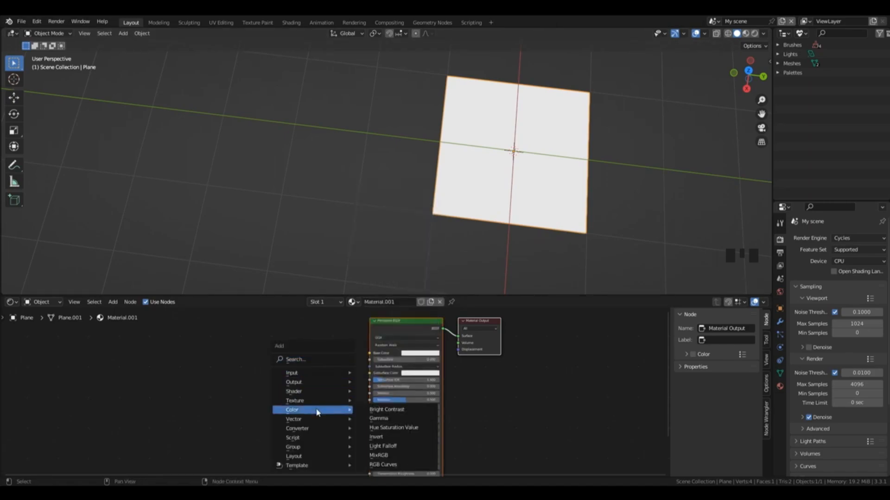
click(379, 456)
click(268, 337)
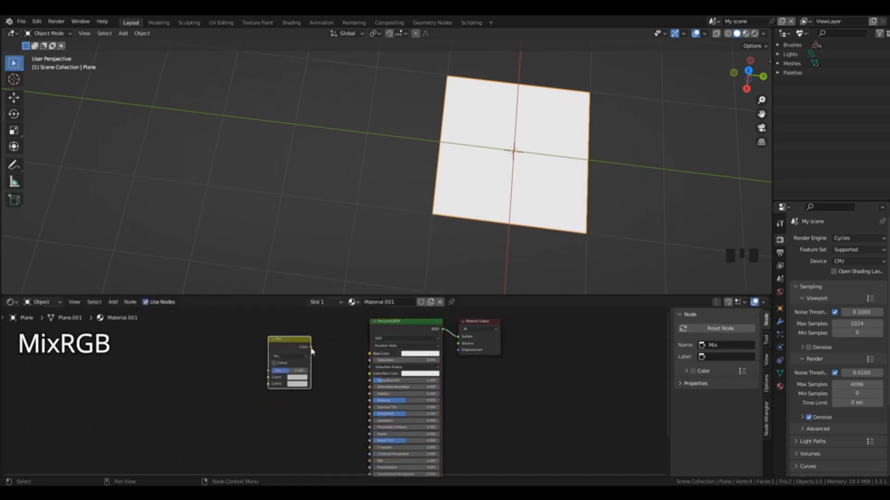
drag(311, 347, 372, 354)
click(746, 35)
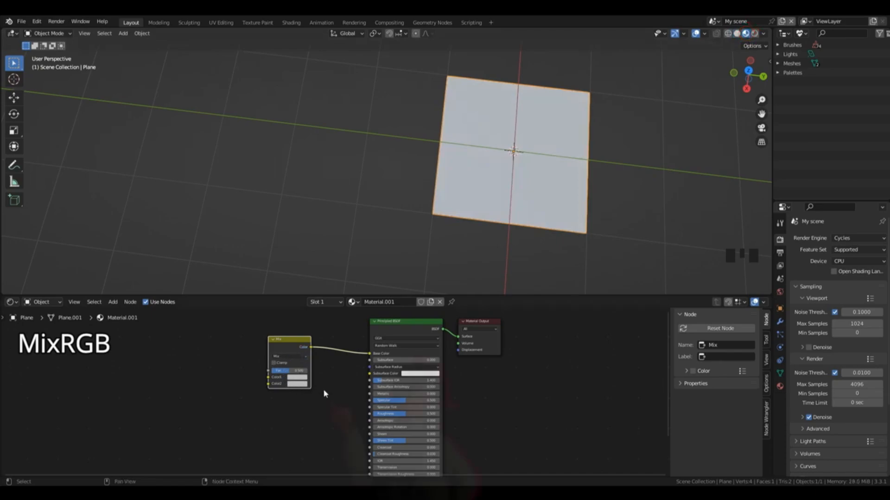
Step: Set the MixRGB node's Color1 to blue and Color2 to red, and try different Fac values to blend them
click(289, 356)
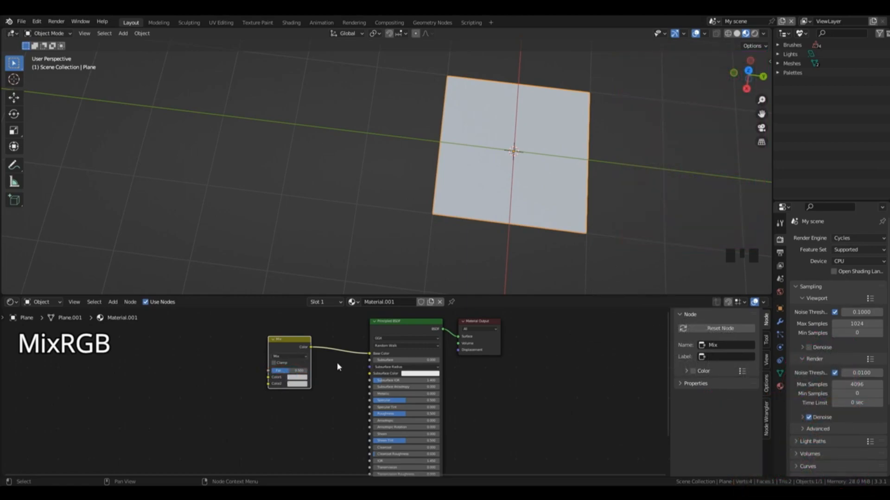
click(293, 378)
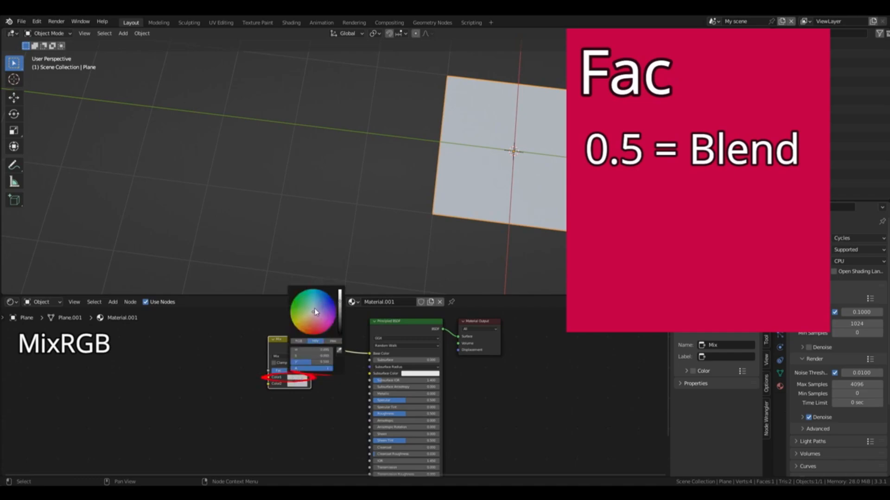
mouse_move(315, 312)
mouse_down()
mouse_move(333, 302)
mouse_move(314, 341)
mouse_up()
click(297, 385)
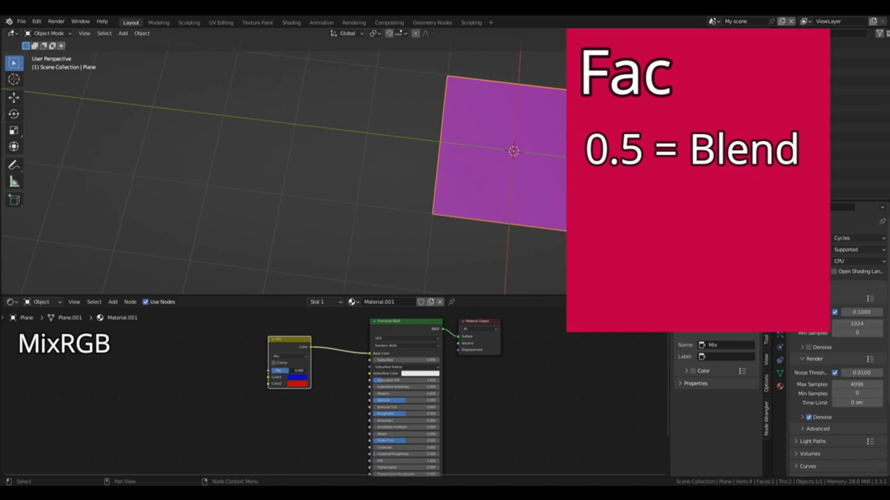
mouse_move(293, 370)
mouse_down()
mouse_move(305, 370)
mouse_move(271, 370)
mouse_move(292, 359)
mouse_up()
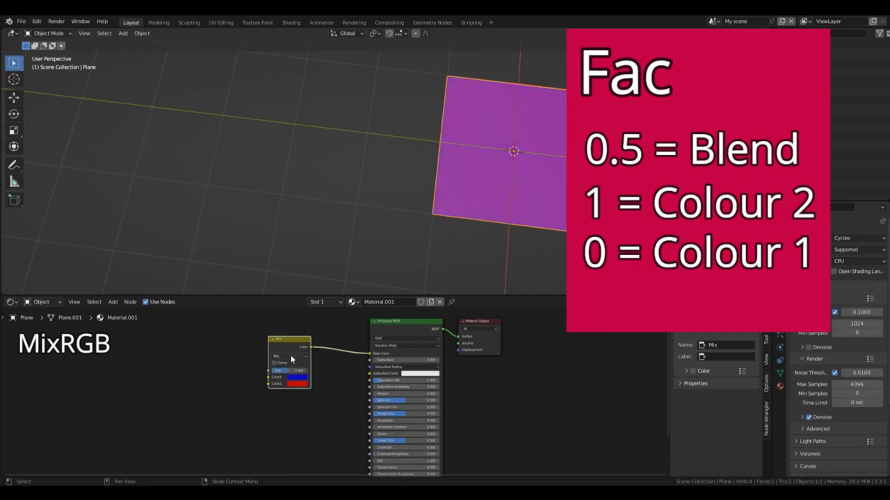
Step: Try the Add blending mode on the MixRGB node with varying Fac values, and return it to Mix
click(290, 359)
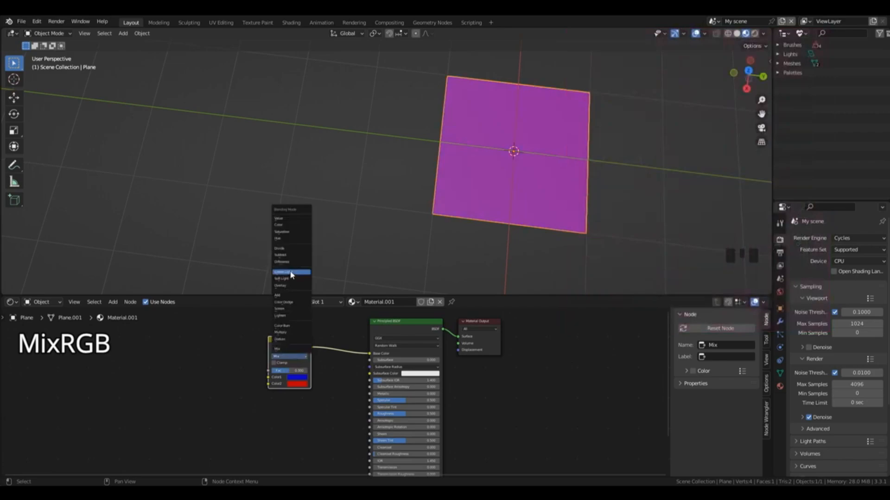
click(295, 295)
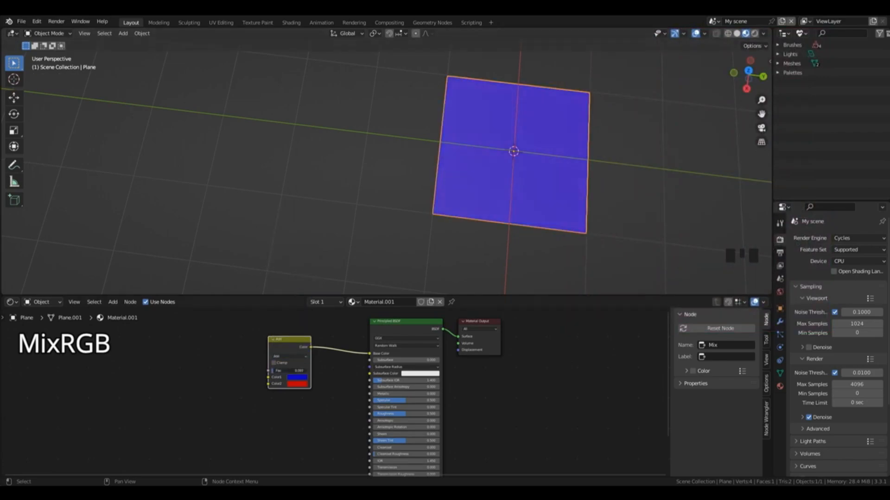
drag(287, 371, 307, 370)
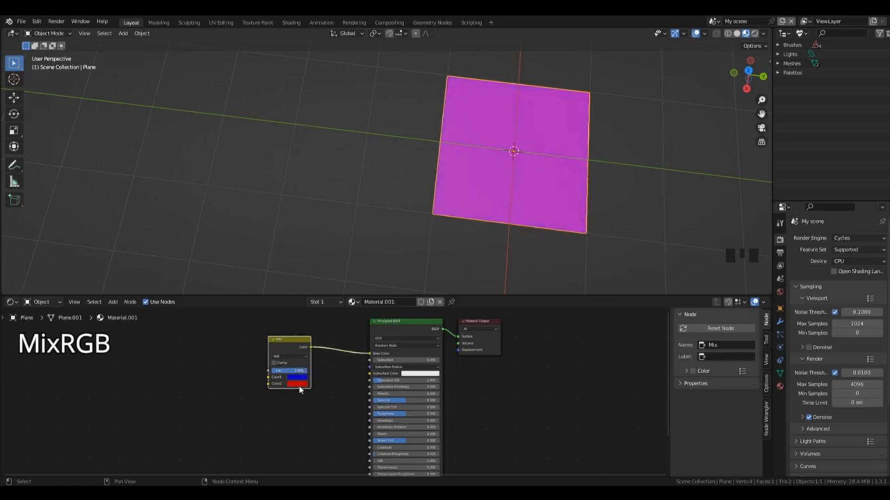
click(290, 358)
click(277, 350)
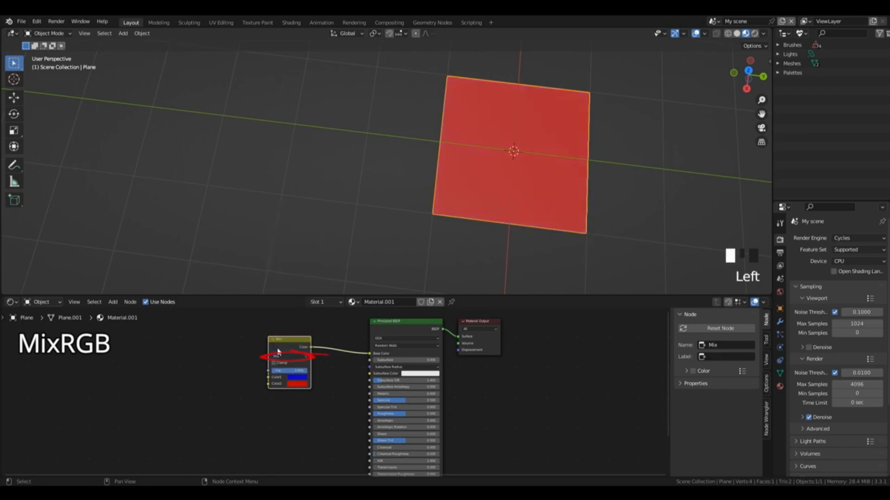
click(371, 343)
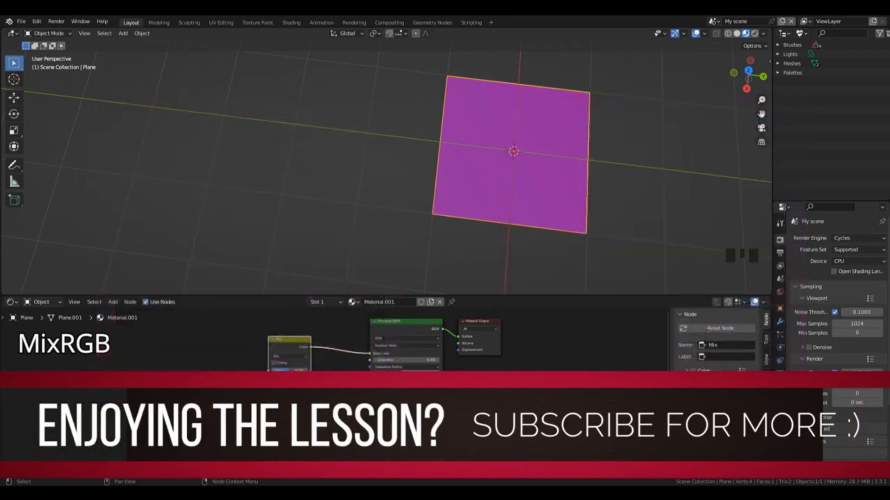
Step: Add a Brick Texture node and a Musgrave Texture node beside the MixRGB node
key(shift+a)
mouse_move(259, 410)
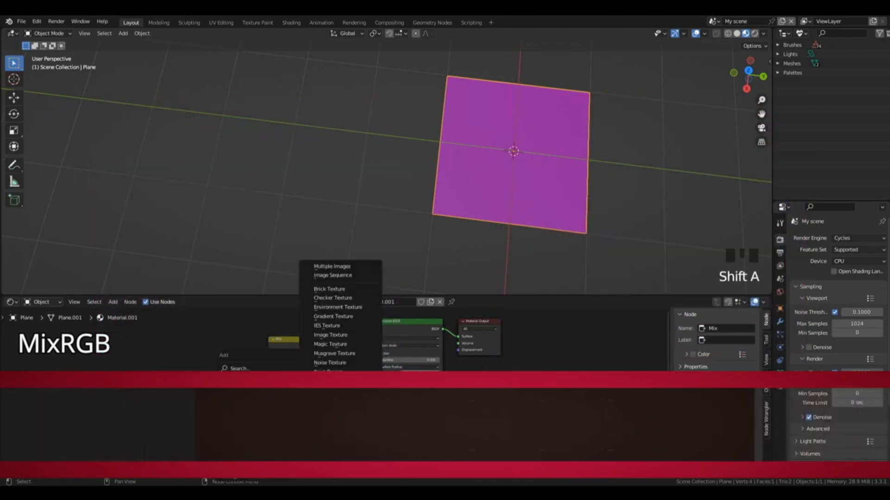
click(339, 289)
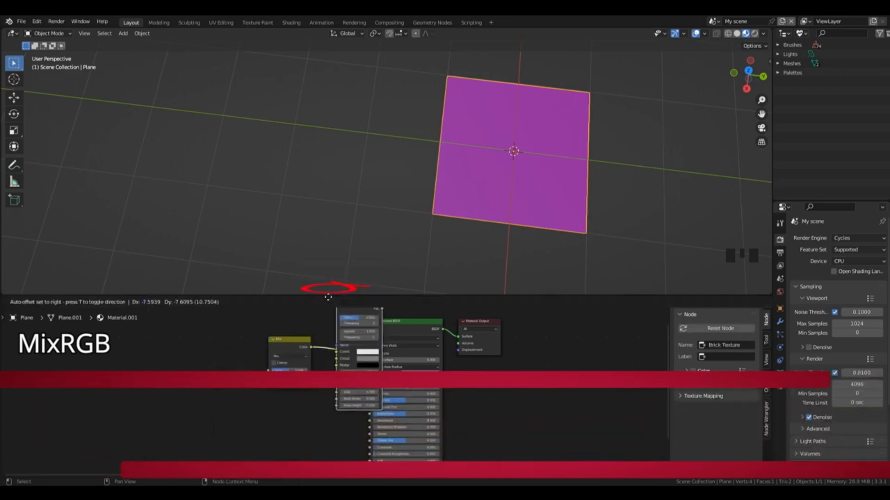
click(196, 355)
key(shift+a)
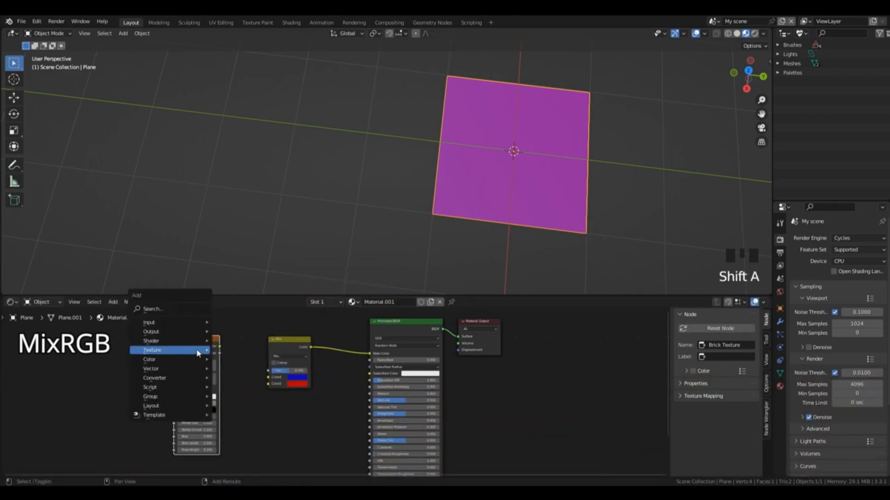
mouse_move(198, 350)
click(246, 294)
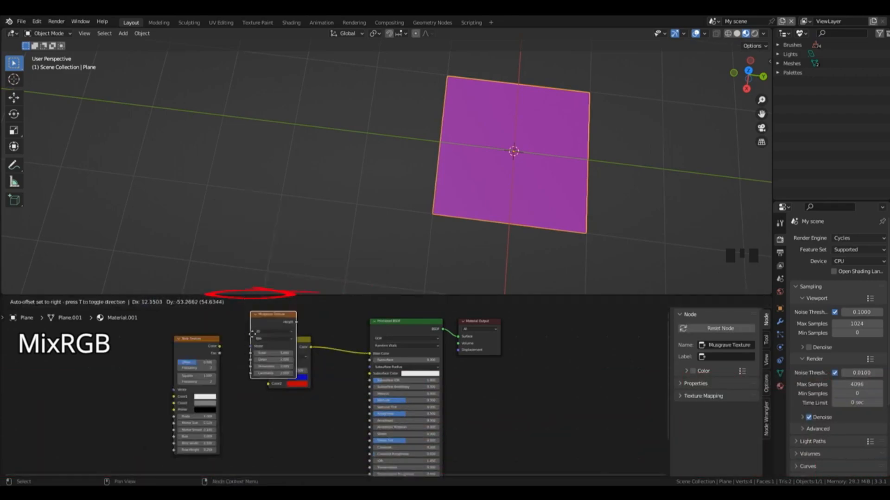
click(279, 408)
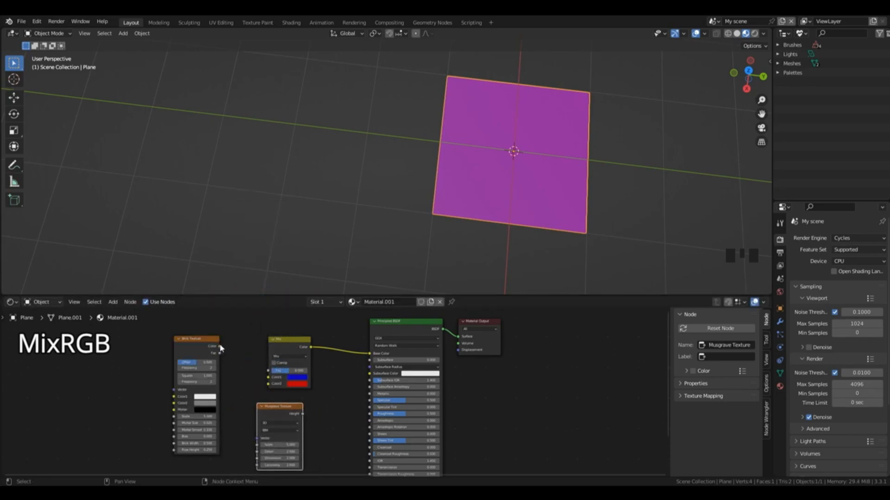
Step: Connect the Brick Texture's Color to Color1 and the Musgrave Texture's Height to Color2, and try different Fac values
drag(222, 351, 269, 377)
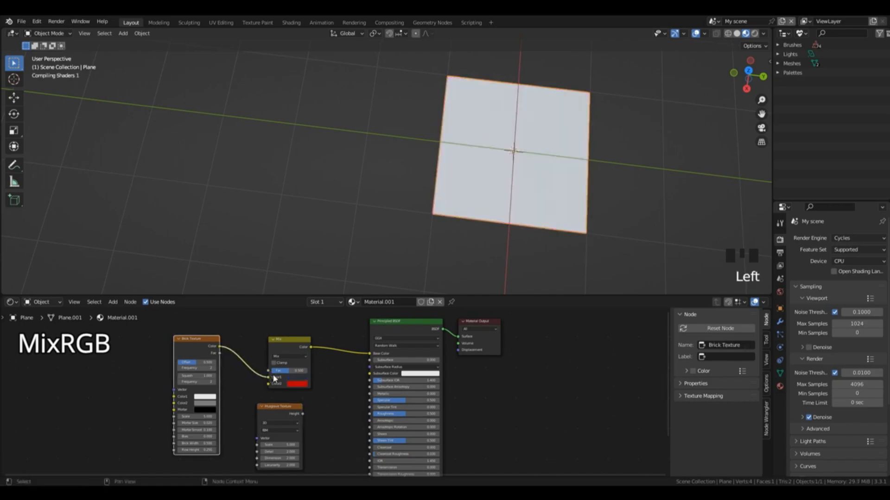
drag(302, 414, 269, 384)
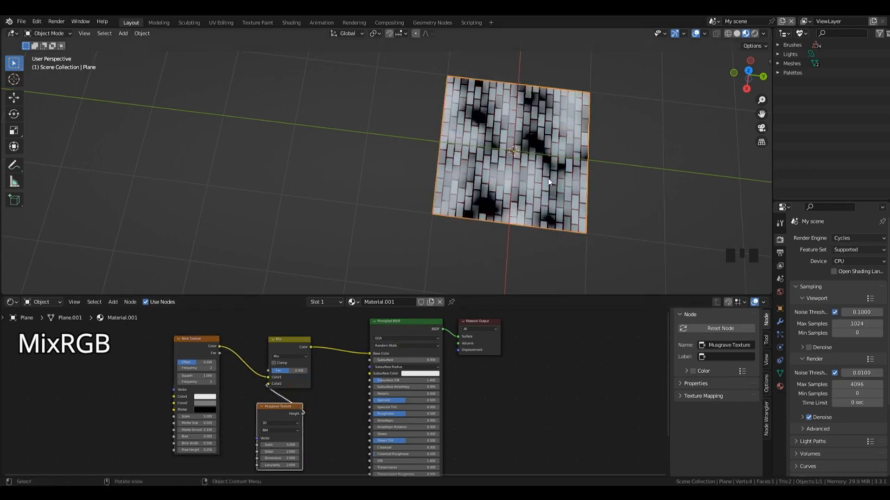
drag(734, 75, 714, 90)
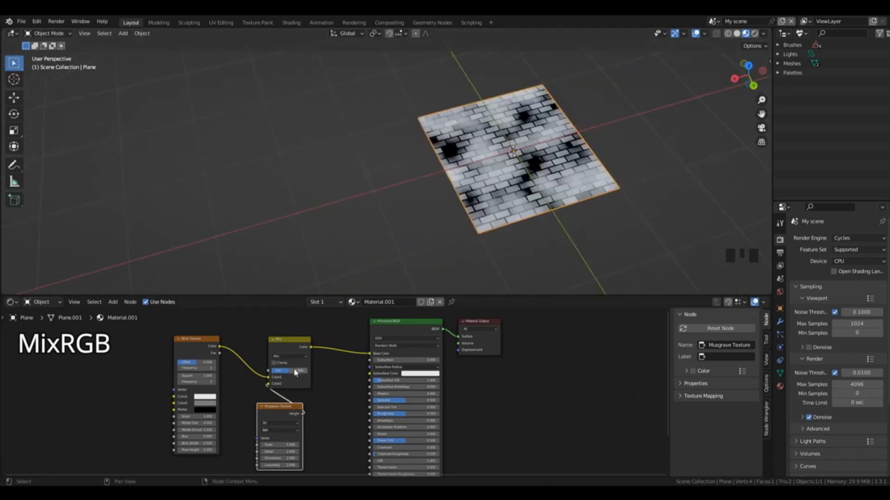
drag(296, 371, 297, 372)
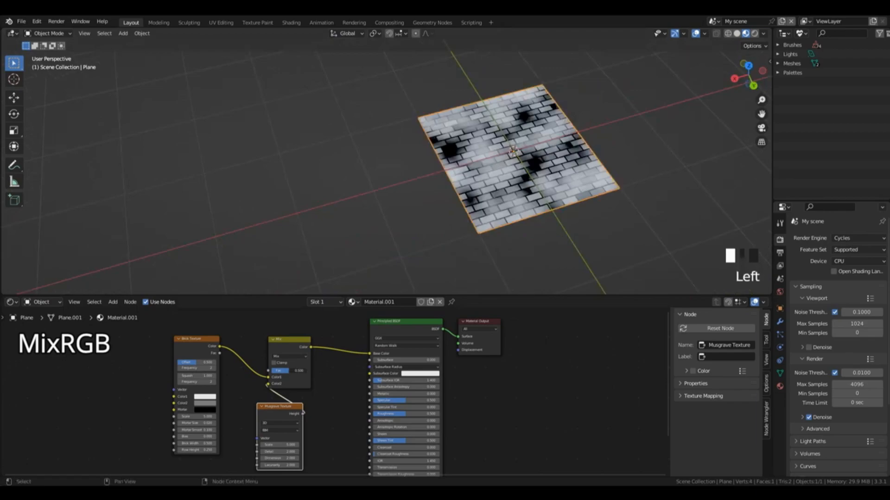
mouse_move(297, 371)
mouse_down()
mouse_move(281, 371)
mouse_move(301, 372)
mouse_up()
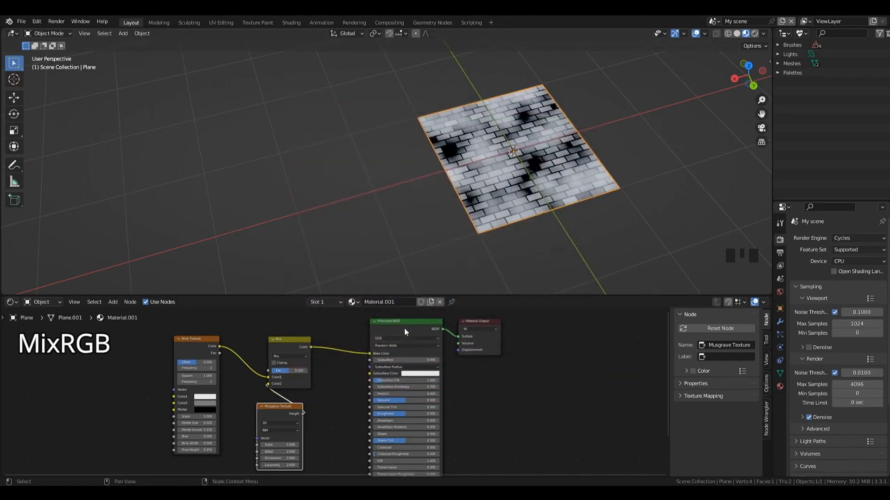
Step: Space out the Principled BSDF and Brick Texture nodes and set the MixRGB node's Fac to 0
drag(405, 326, 408, 329)
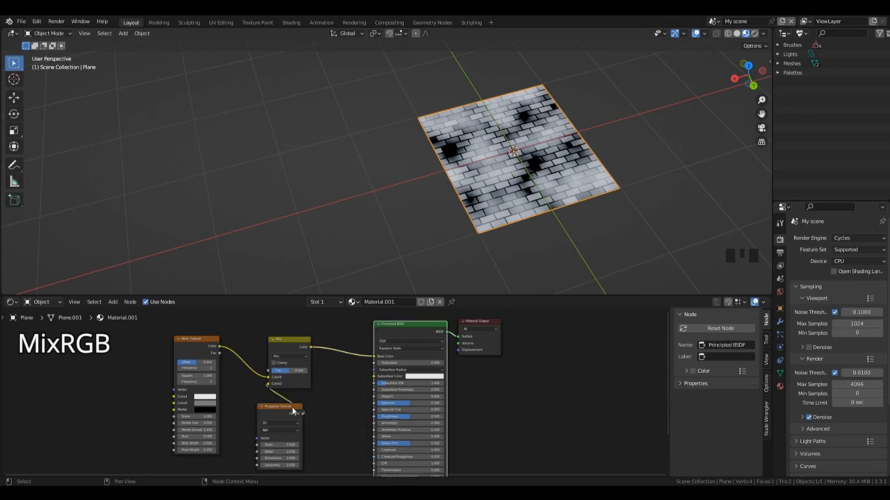
drag(200, 344, 174, 374)
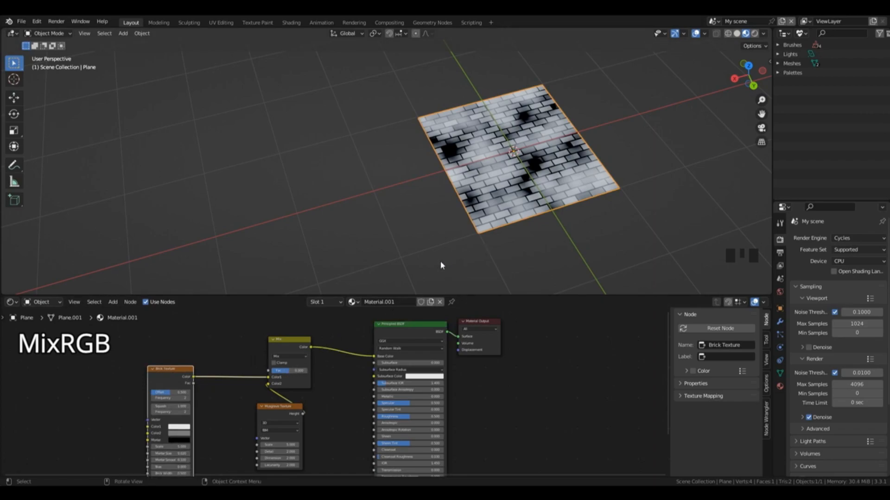
click(291, 371)
text(0)
key(Return)
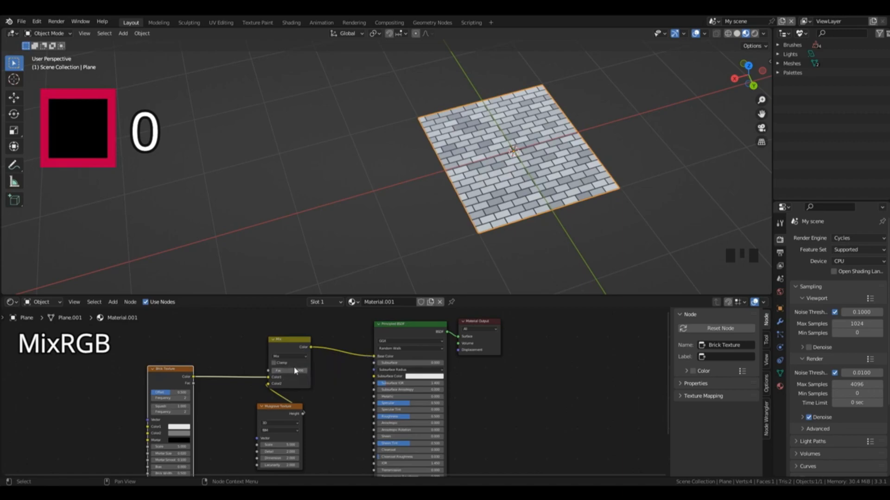
Step: Shift the MixRGB node closer to the Principled BSDF and add an Image Texture node above the Brick Texture
drag(288, 340, 316, 342)
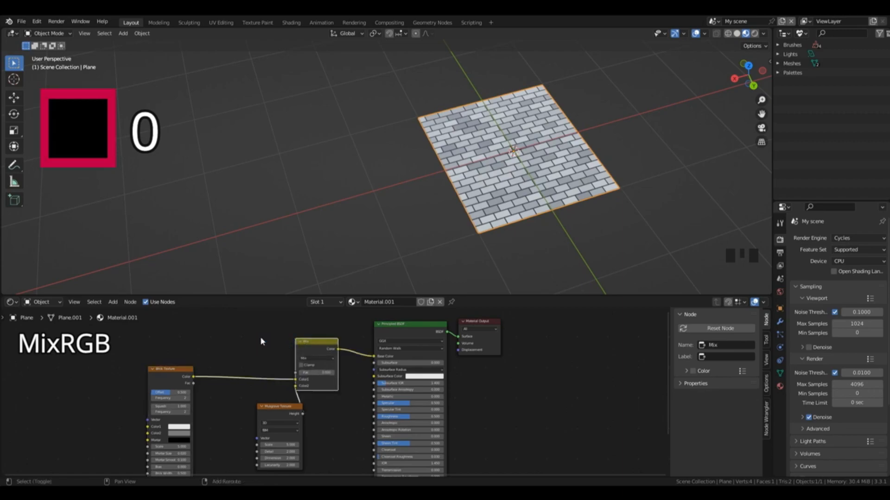
key(shift+a)
mouse_move(262, 339)
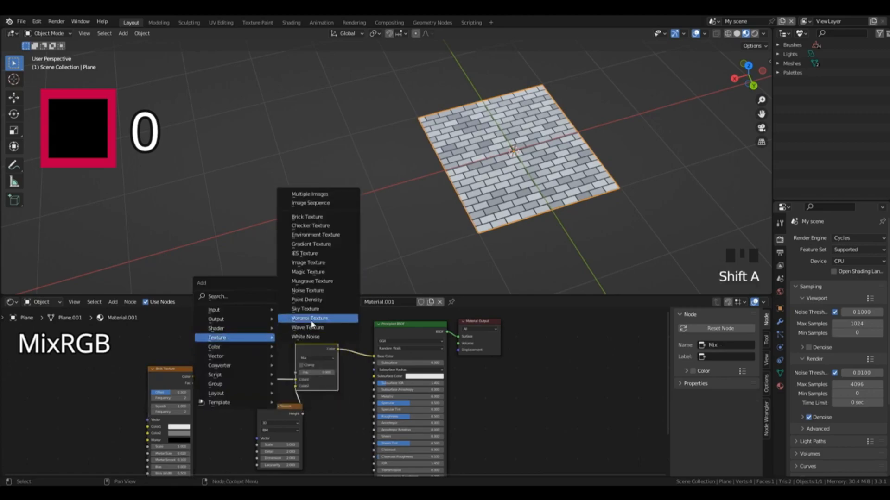
click(308, 263)
click(206, 286)
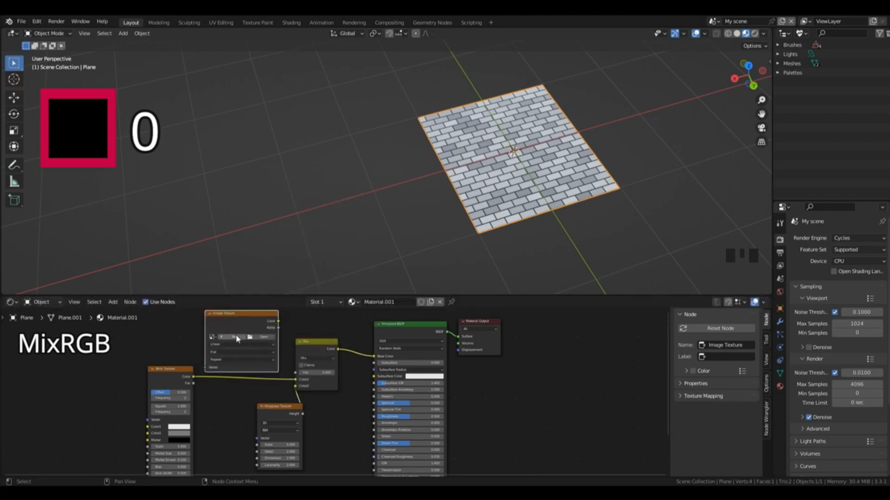
Step: Create a new black image in the Image Texture node and connect its Color to the MixRGB node's Fac
click(235, 334)
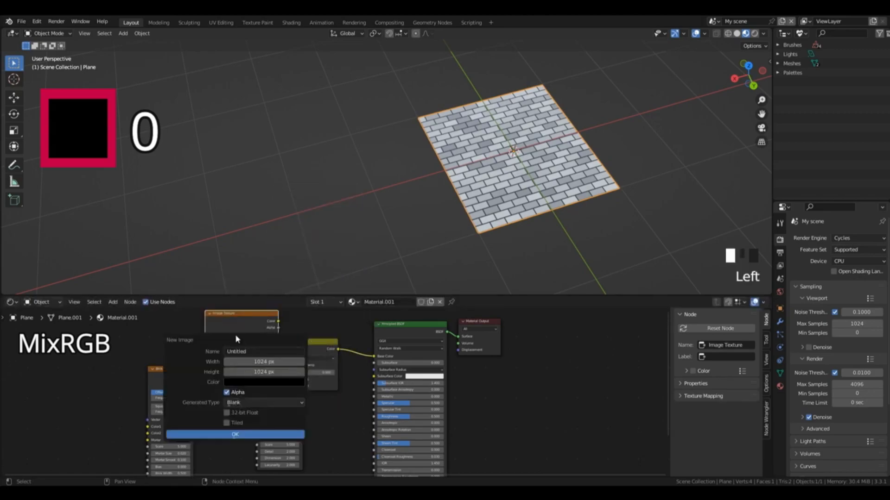
click(239, 380)
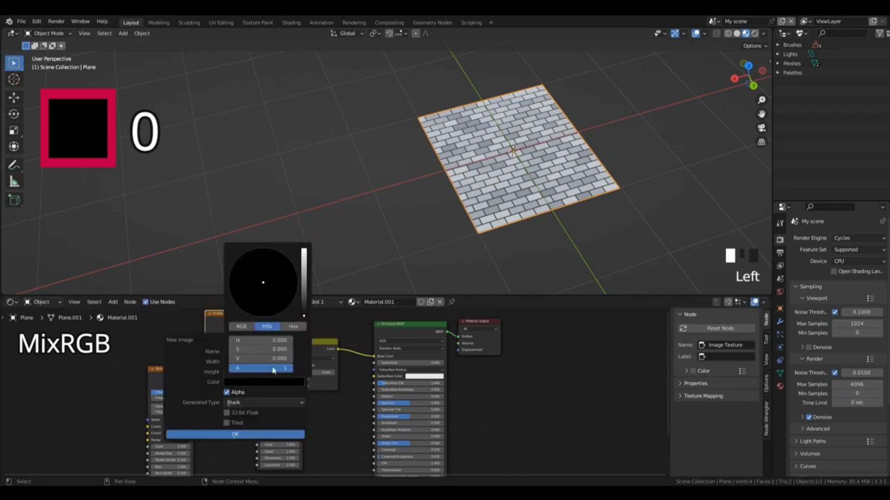
click(242, 434)
mouse_move(279, 322)
mouse_down()
mouse_move(294, 376)
mouse_move(303, 375)
mouse_up()
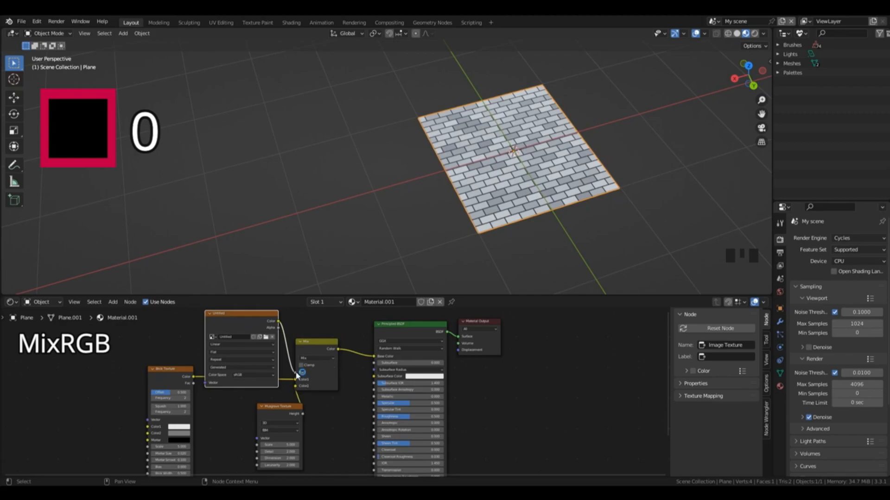
Step: Disconnect the image from the MixRGB node's Fac, set Fac back to 0, and unlink the black image
drag(297, 375, 281, 338)
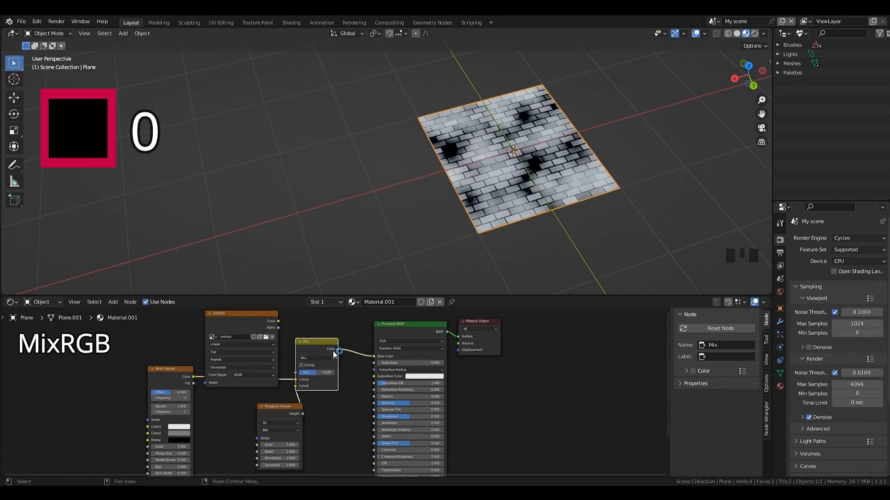
drag(319, 377, 303, 376)
click(273, 326)
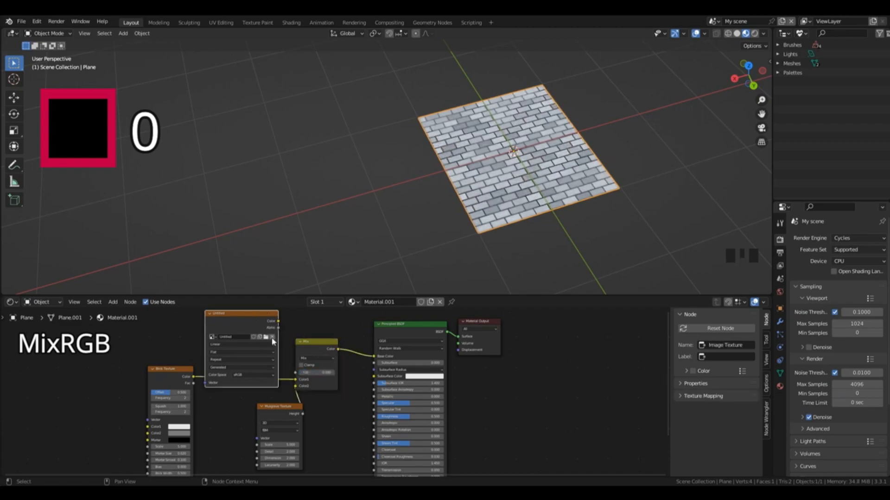
click(273, 341)
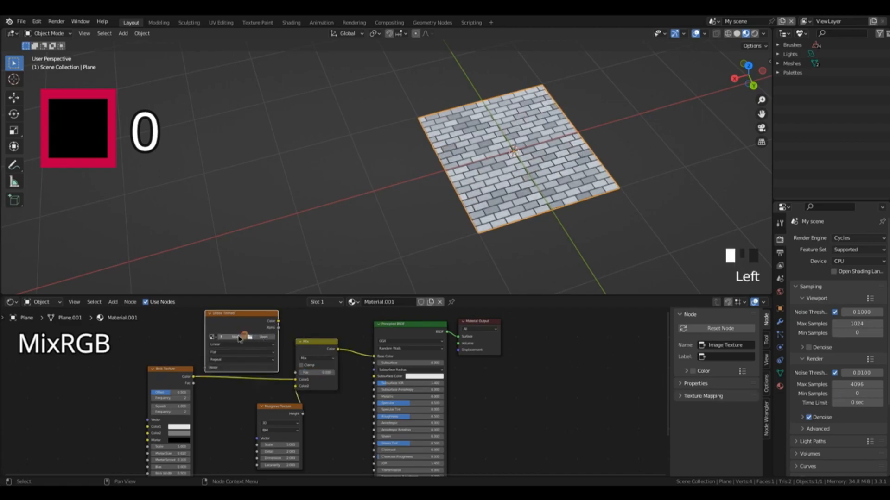
Step: Create a new white image in the Image Texture node and connect its Color to the MixRGB node's Fac
click(242, 337)
click(266, 382)
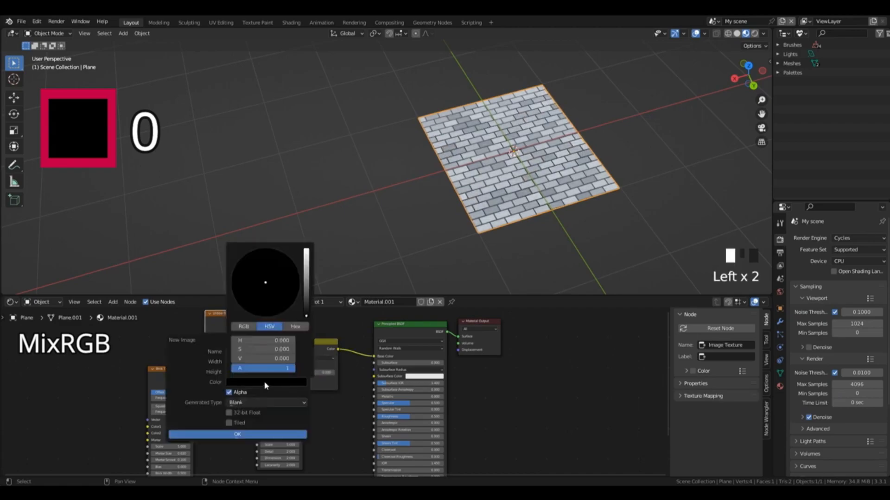
click(306, 253)
click(249, 435)
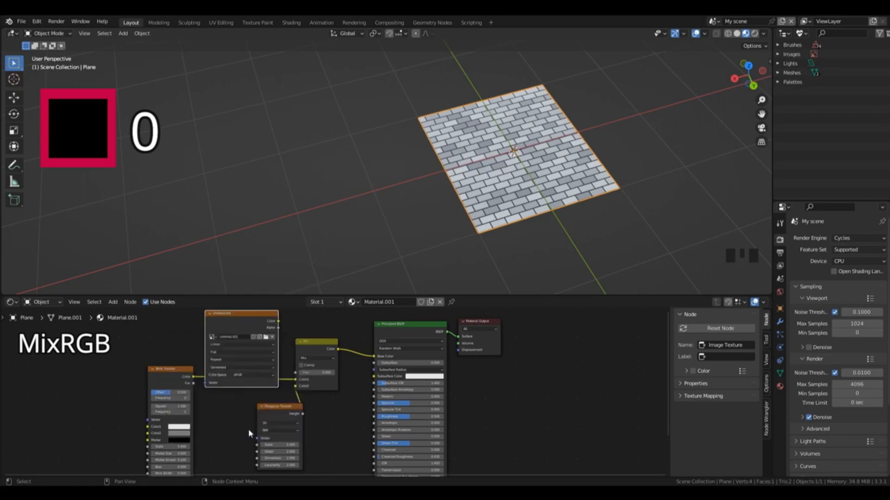
drag(278, 321, 308, 374)
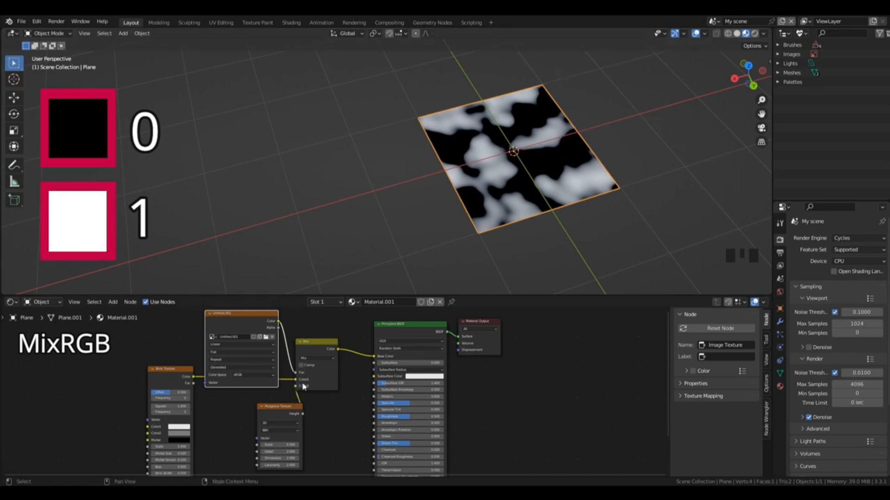
Step: Move the Musgrave Texture node farther from the MixRGB node and delete the Image Texture node
drag(273, 408, 239, 404)
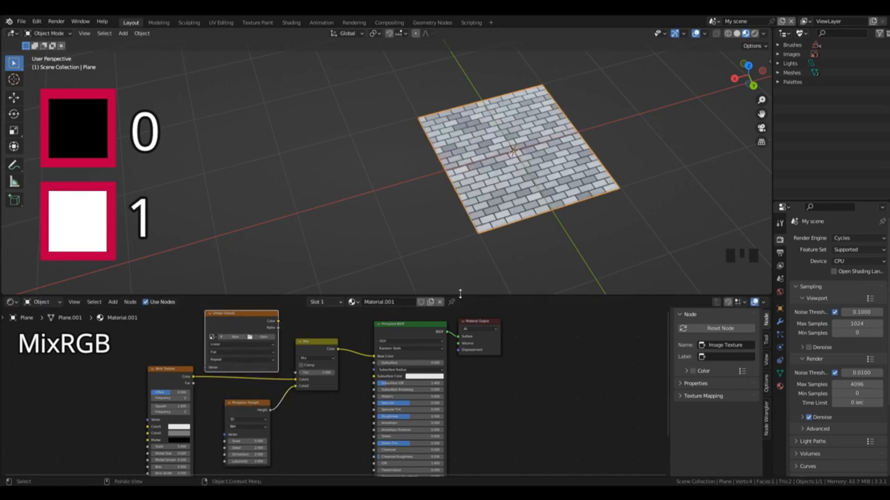
drag(460, 295, 457, 254)
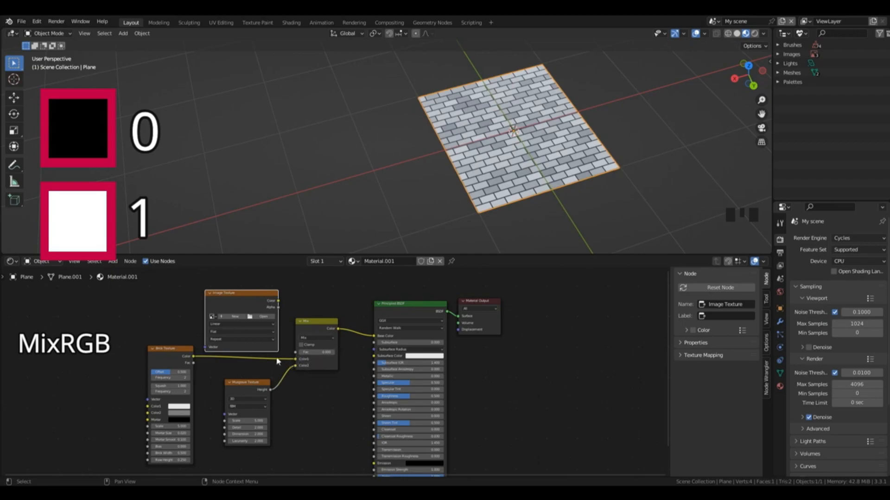
key(x)
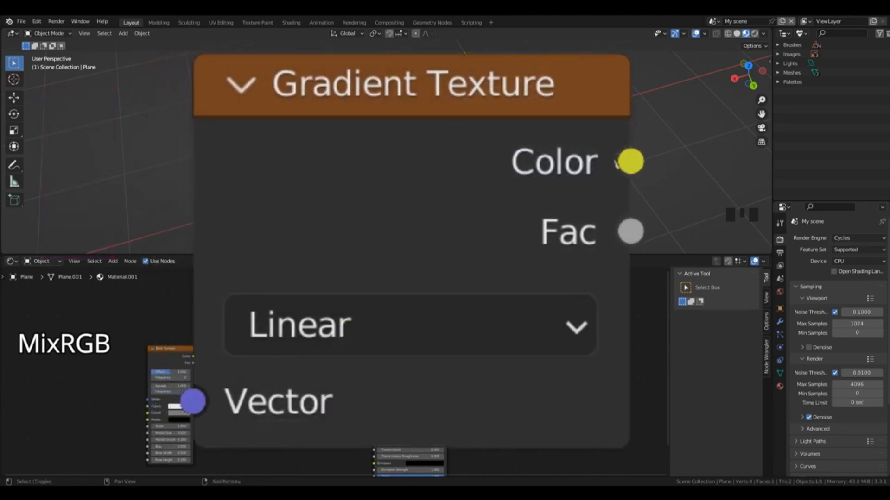
Step: Add a Gradient Texture node above the Musgrave Texture, leaving it unconnected
key(shift+a)
mouse_move(203, 291)
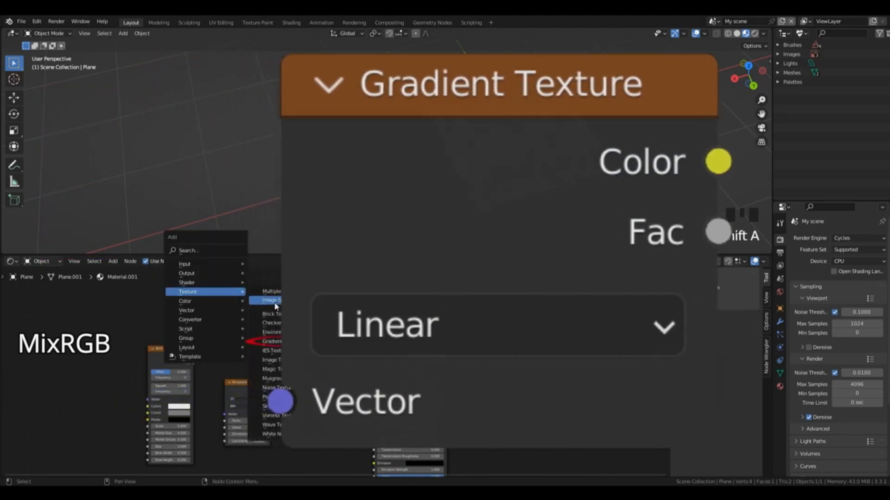
click(282, 342)
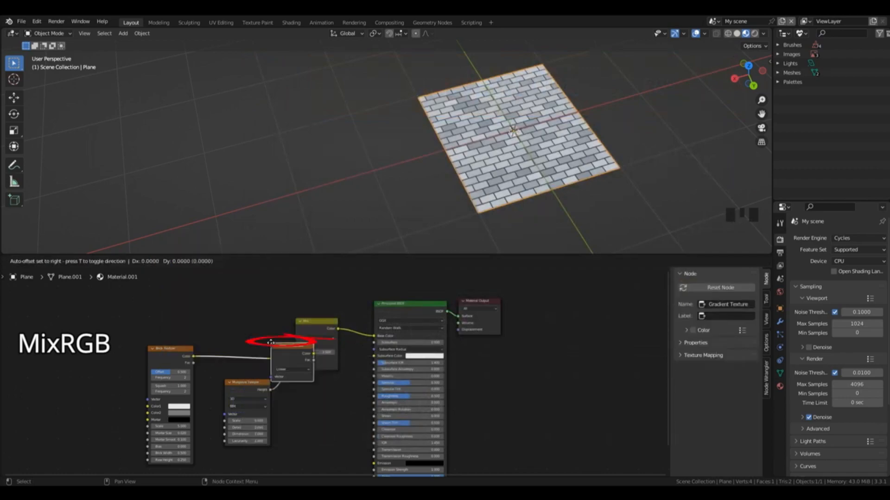
click(284, 293)
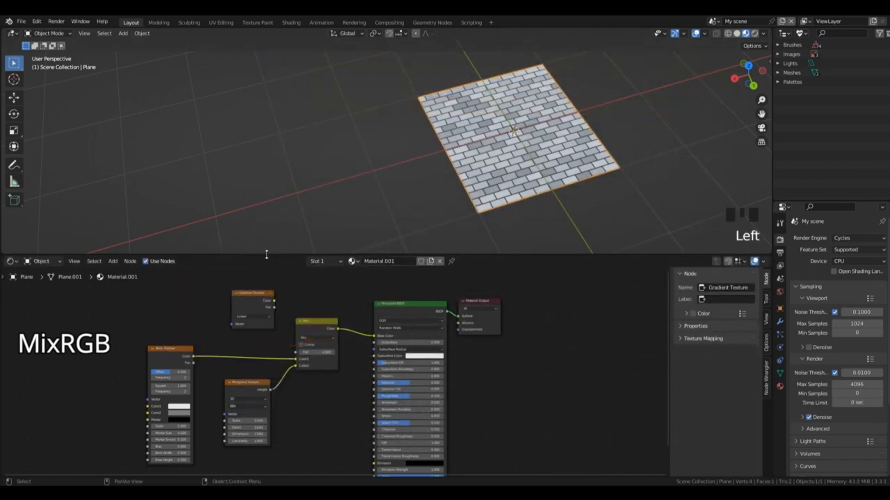
click(258, 293)
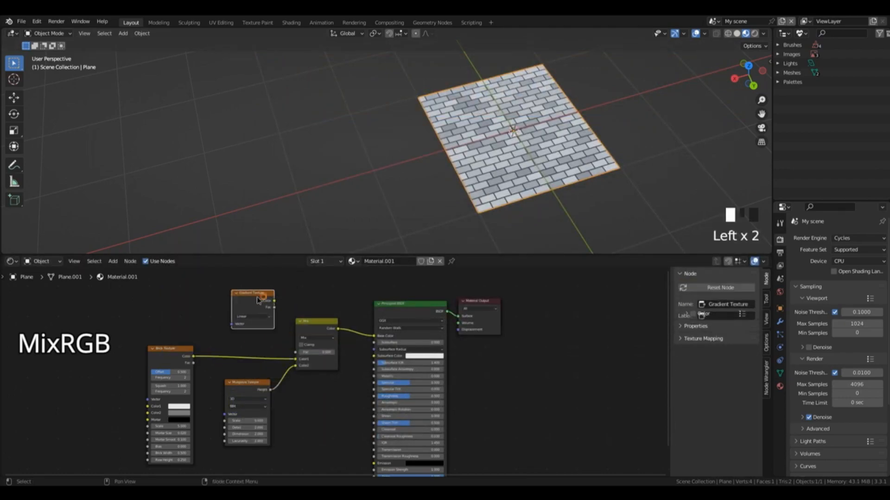
Step: Search the add-on preferences for "node", make sure Node Wrangler is enabled, and save the preferences
click(35, 20)
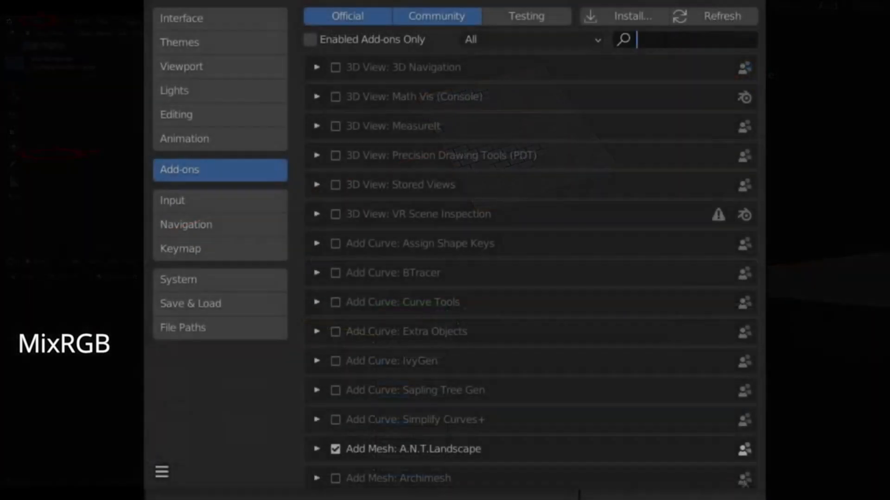
click(667, 40)
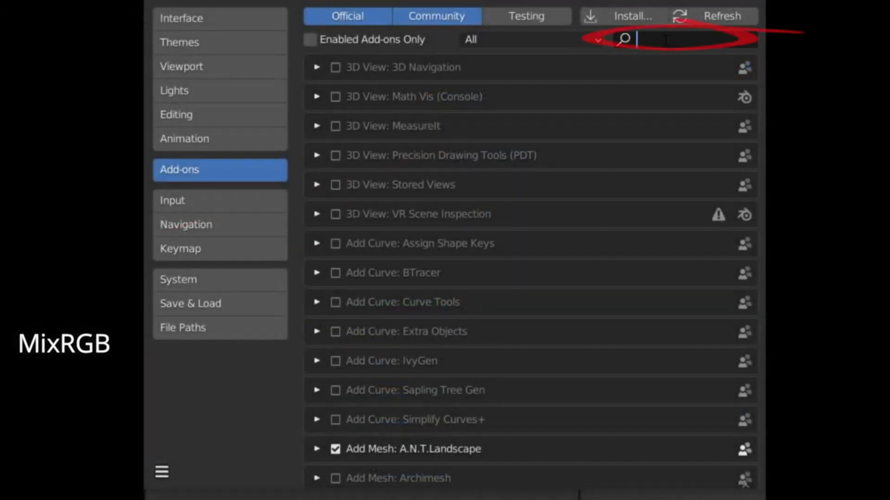
text(node)
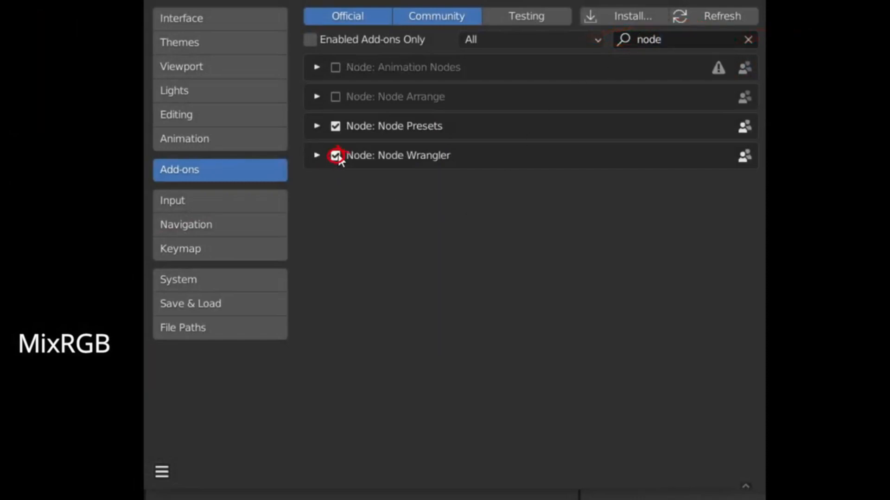
click(162, 471)
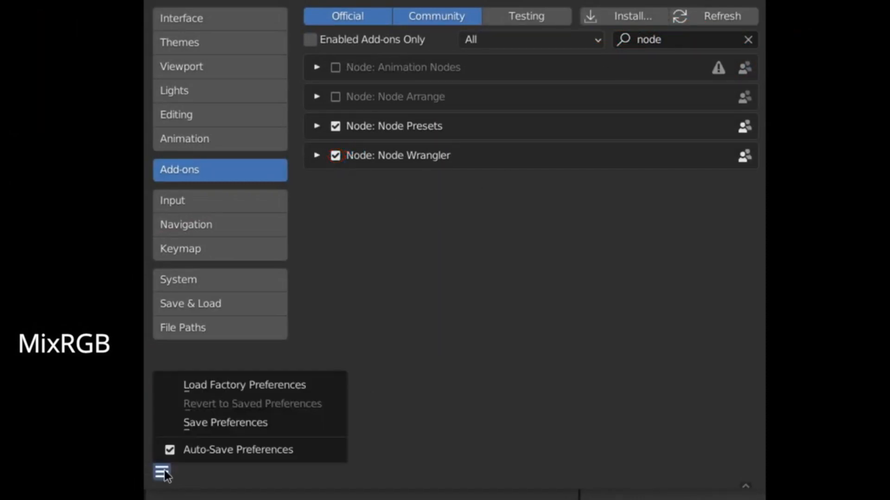
click(218, 422)
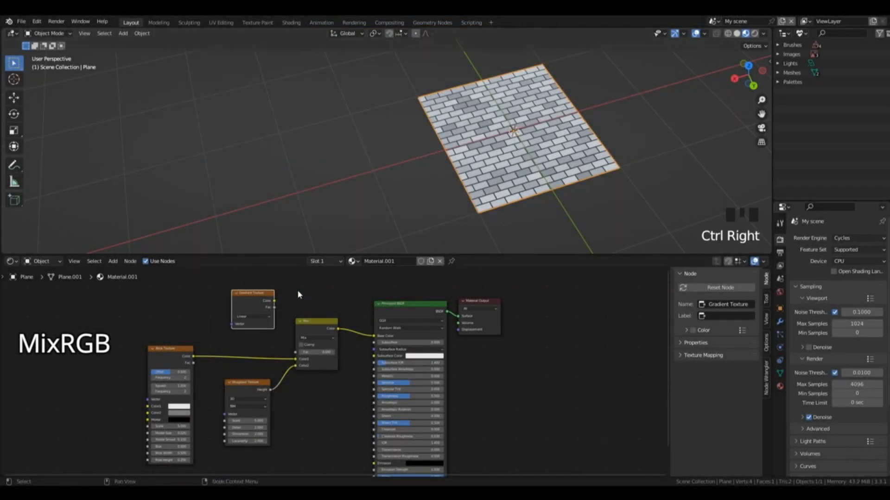
Step: Preview the Gradient Texture on the plane and feed it Object coordinates through Texture Coordinate and Mapping nodes placed clear of the Brick Texture
ctrl+shift+click(255, 297)
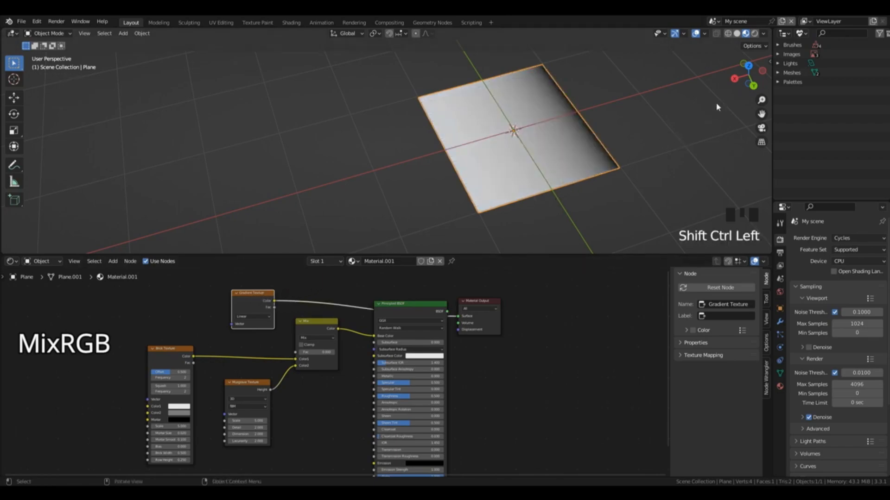
drag(745, 76, 730, 79)
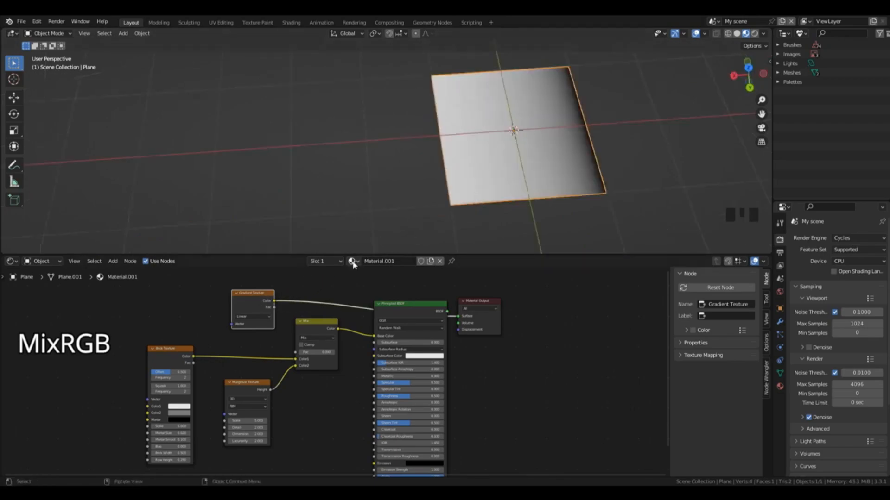
click(243, 297)
key(ctrl+t)
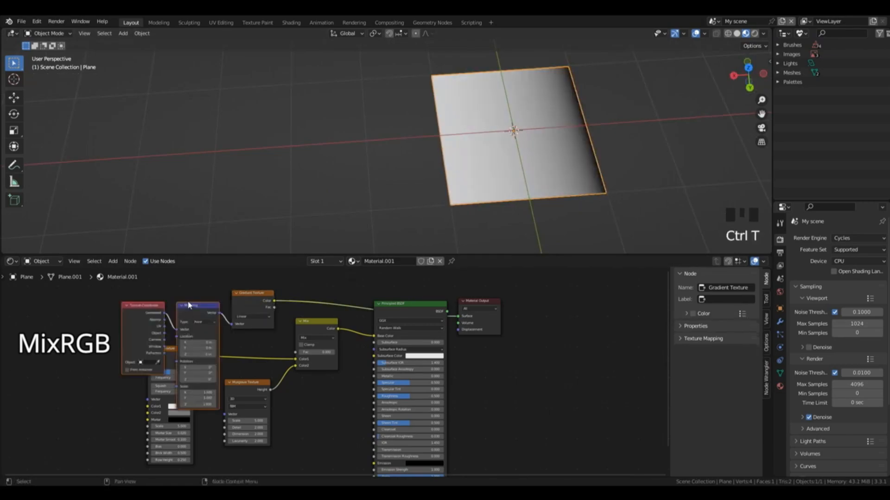
drag(191, 313, 95, 329)
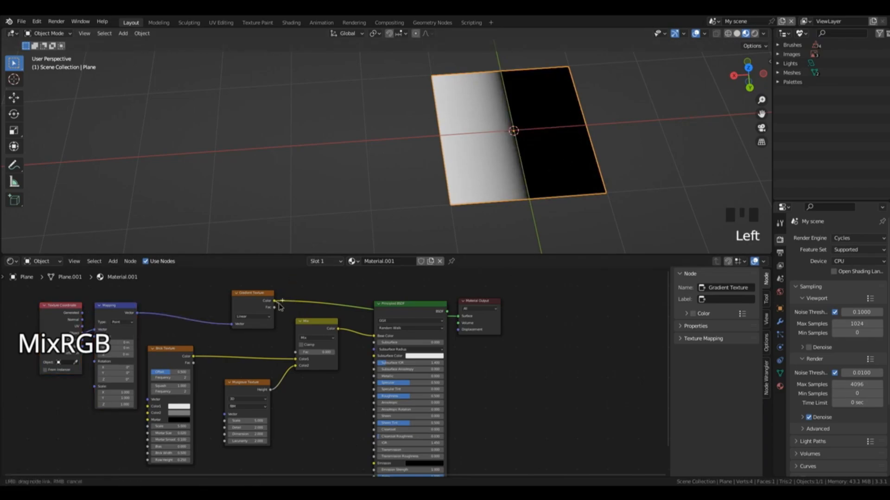
Step: Connect the Gradient Texture's Color to the MixRGB node's Fac and preview the Principled BSDF result
drag(276, 303, 283, 301)
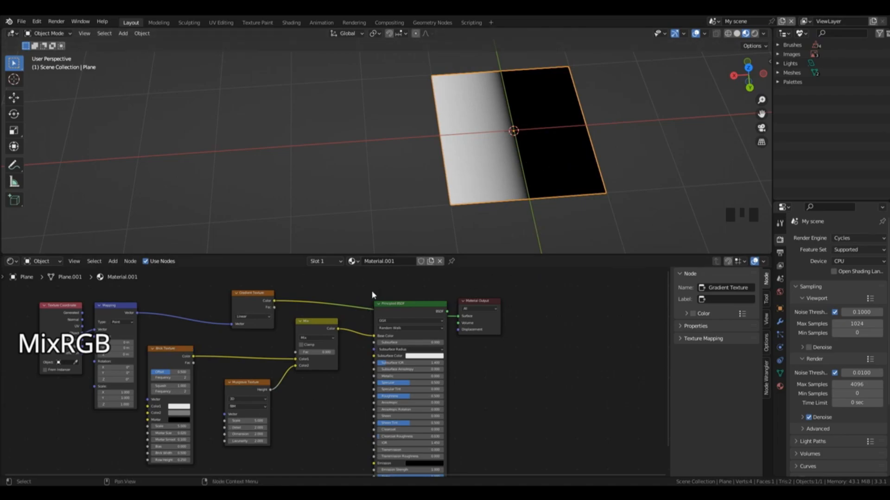
drag(275, 301, 293, 357)
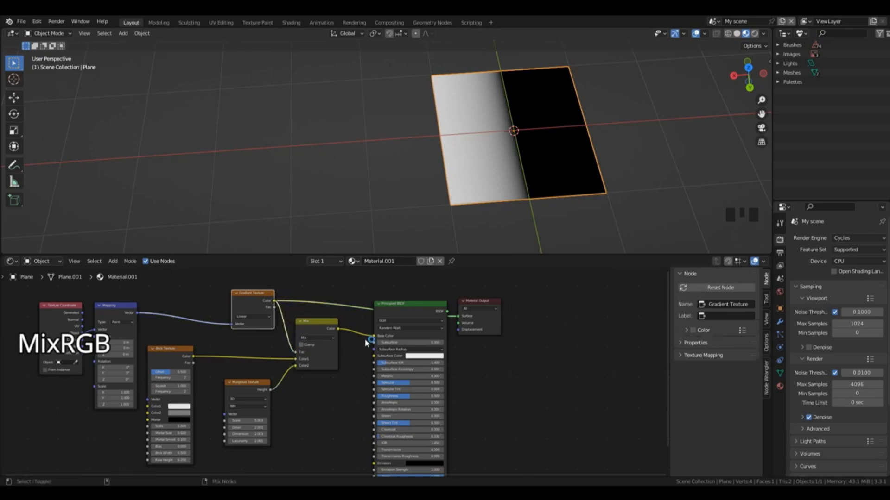
ctrl+shift+click(403, 307)
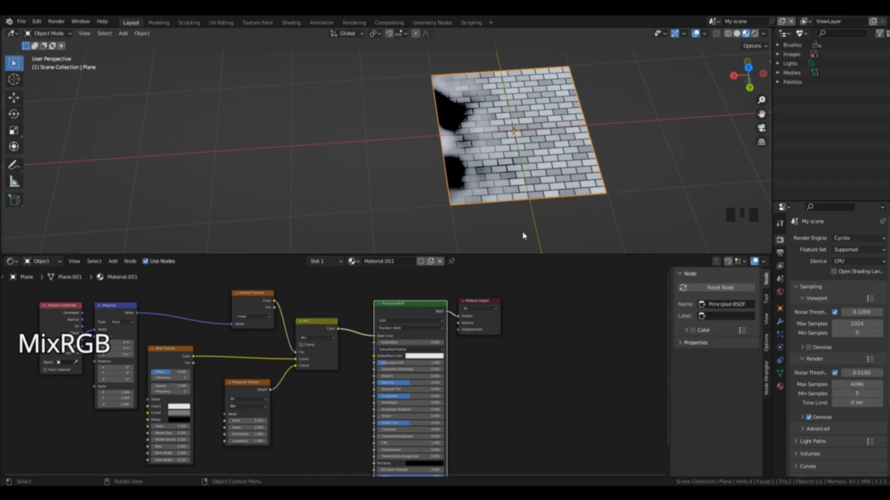
Step: Make room beside the MixRGB node and insert a ColorRamp node between the Gradient Texture and the MixRGB node's Fac
drag(296, 321, 309, 319)
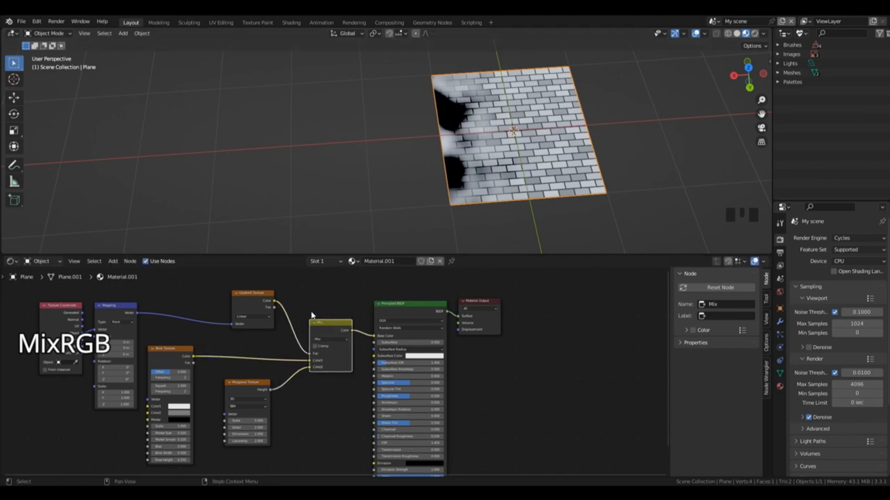
key(shift+a)
mouse_move(313, 316)
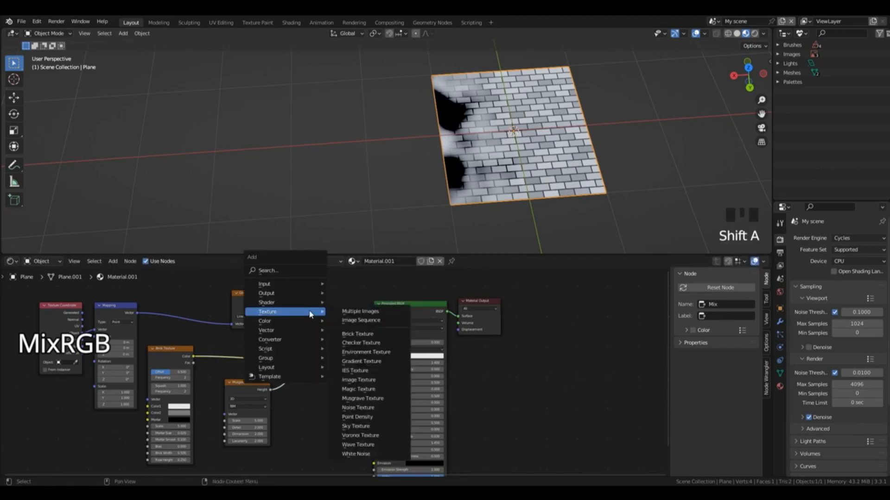
mouse_move(314, 341)
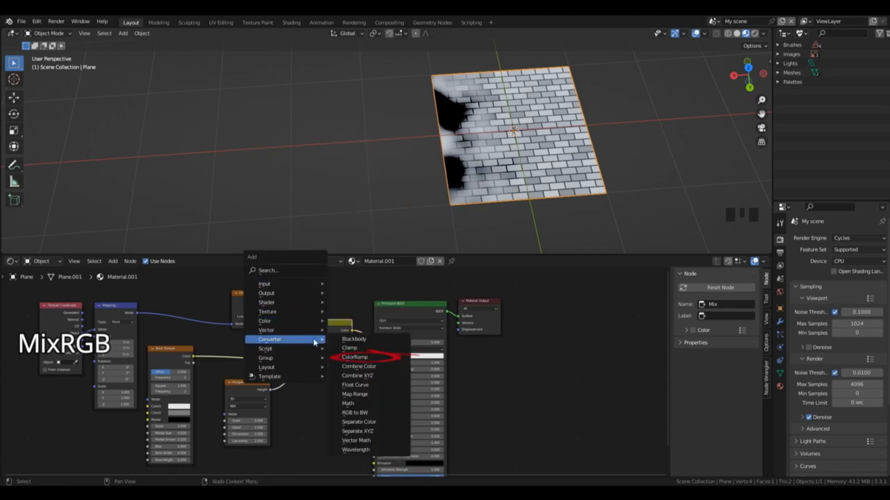
click(355, 357)
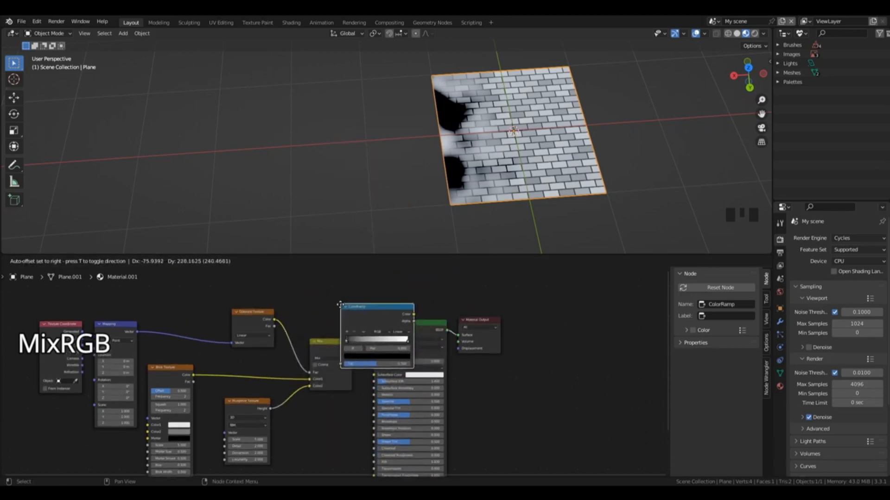
click(282, 324)
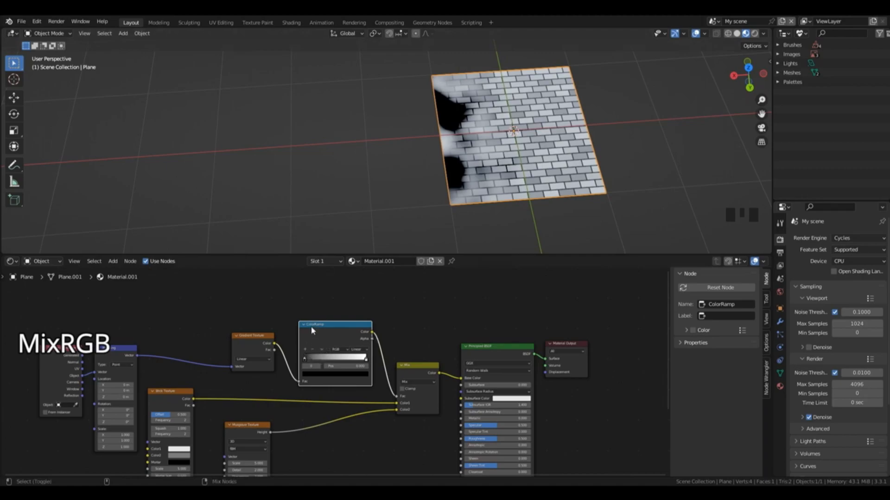
Step: Preview the ColorRamp on the plane and slide its black stop almost up to the white stop
ctrl+shift+click(323, 326)
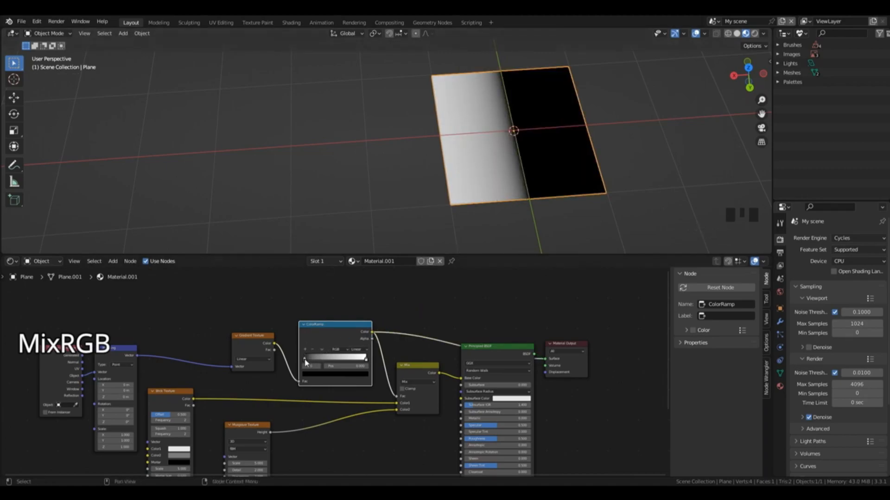
drag(305, 362, 369, 364)
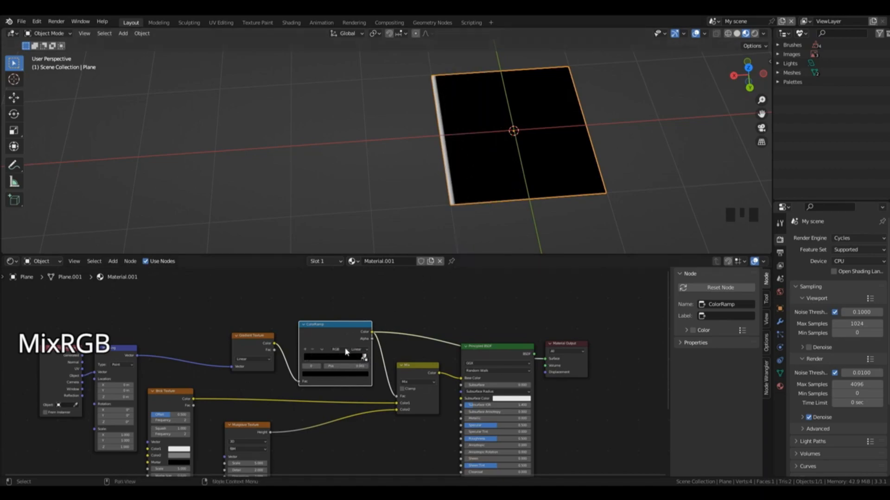
Step: Move the ColorRamp's black stop back to the start and slide the white stop almost up to it
drag(349, 356, 302, 364)
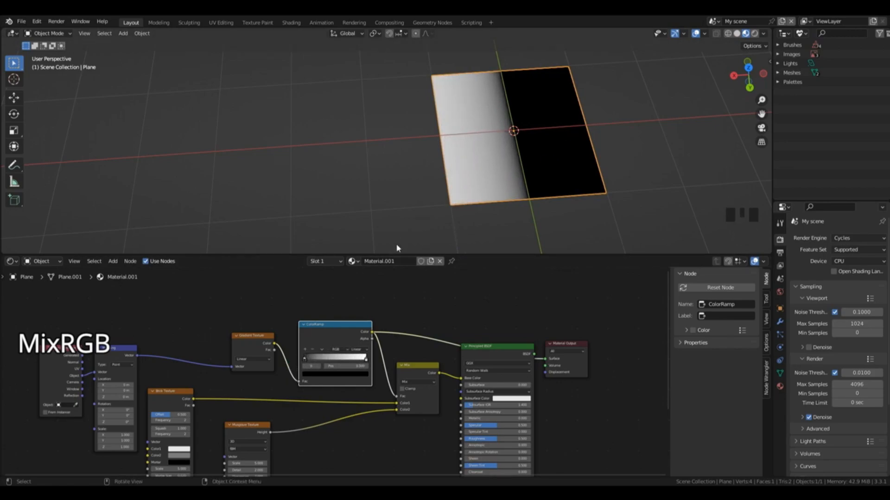
click(361, 360)
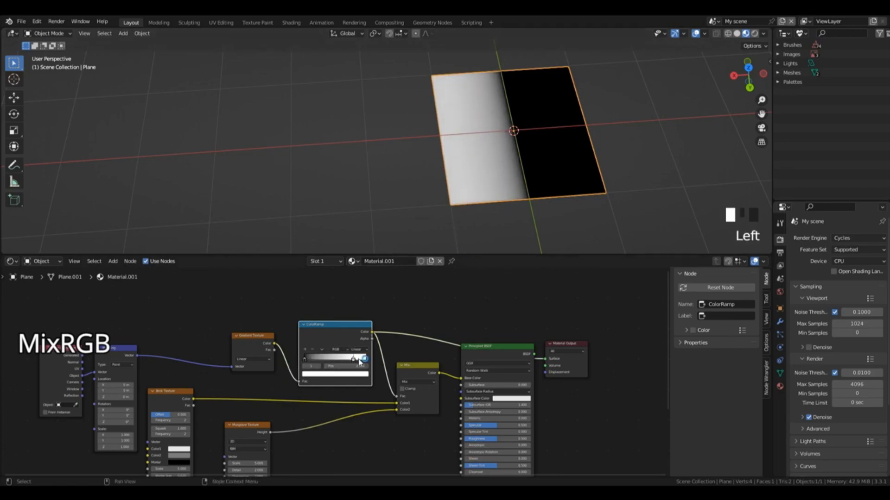
drag(361, 359, 306, 364)
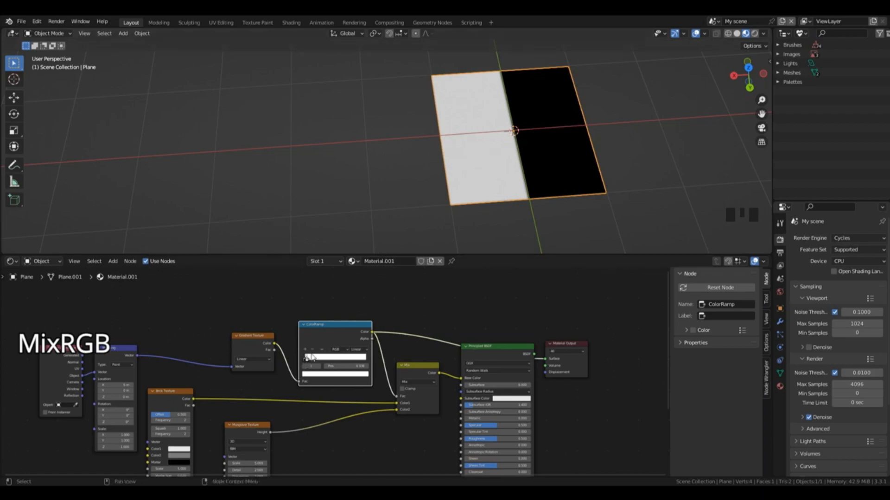
drag(307, 363, 310, 364)
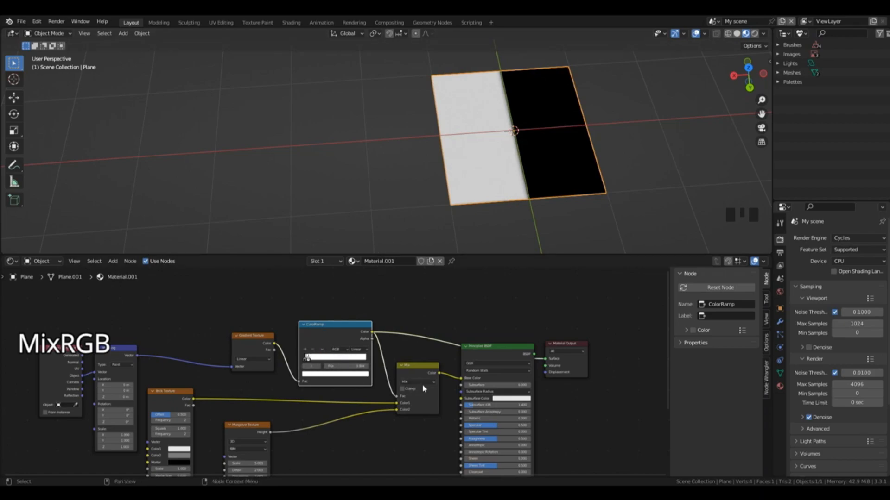
Step: Compare the Principled BSDF result with the ColorRamp mask on the plane, examining the transition between the two textures
ctrl+shift+click(480, 355)
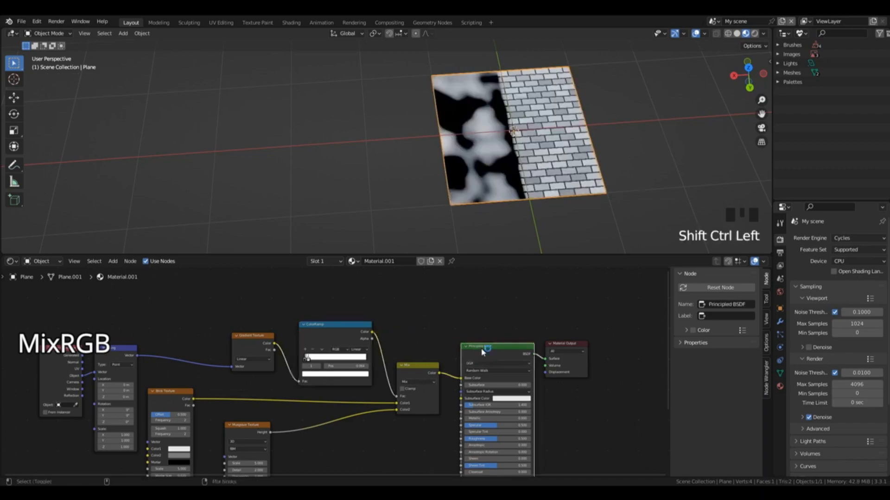
scroll(520, 168, up, 5)
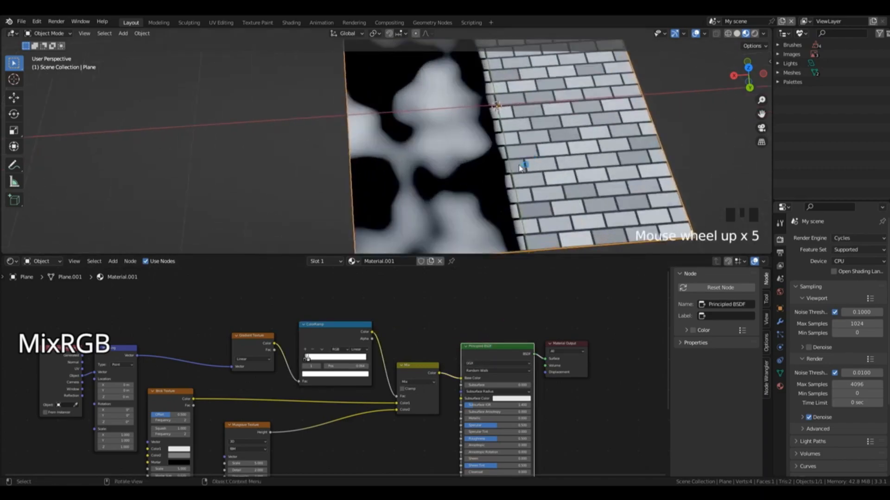
scroll(497, 158, down, 2)
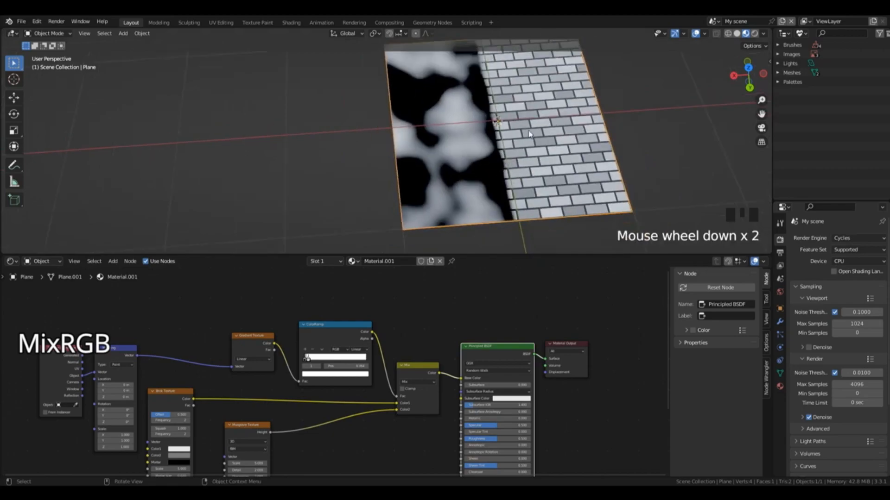
ctrl+shift+click(350, 327)
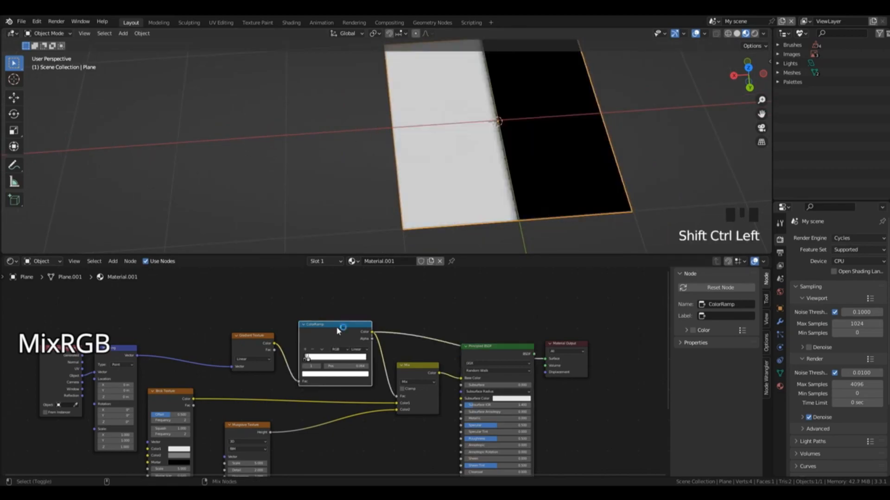
ctrl+shift+click(481, 345)
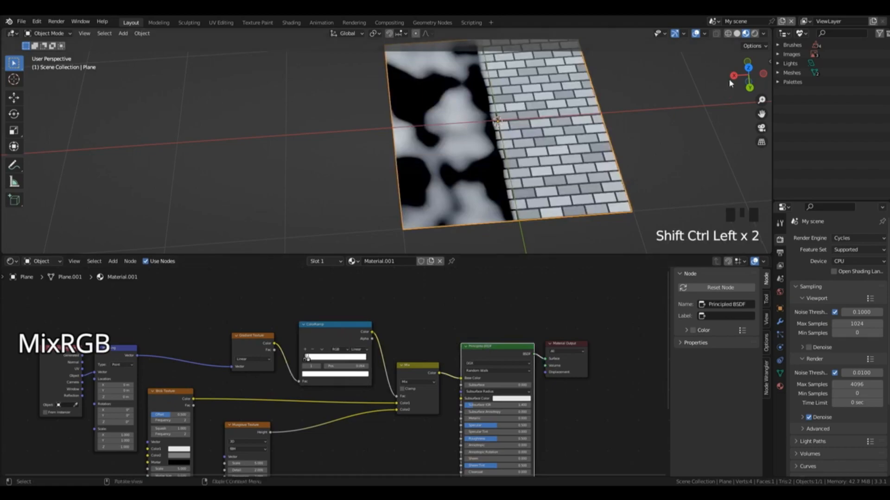
drag(744, 77, 736, 106)
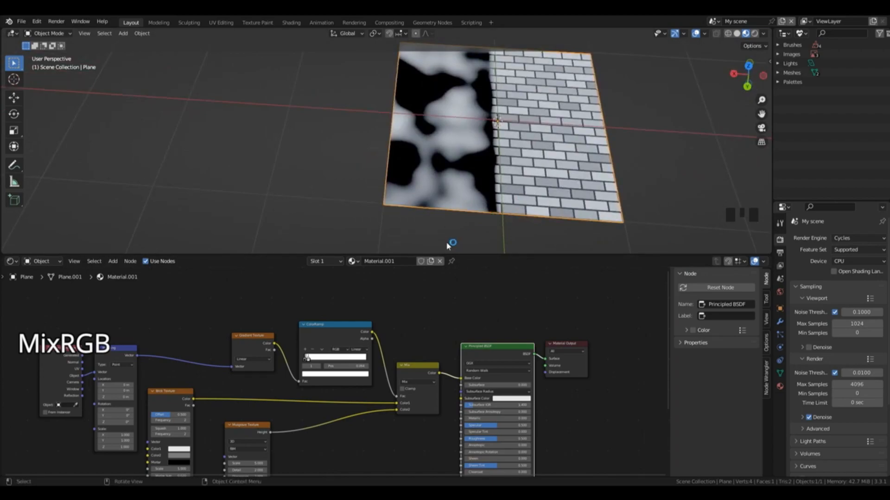
ctrl+shift+click(351, 328)
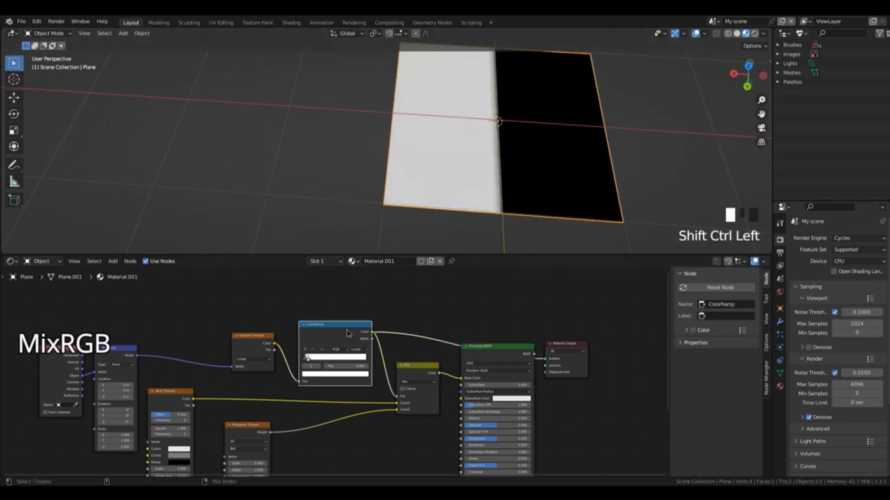
scroll(526, 190, up, 2)
scroll(526, 190, up, 2)
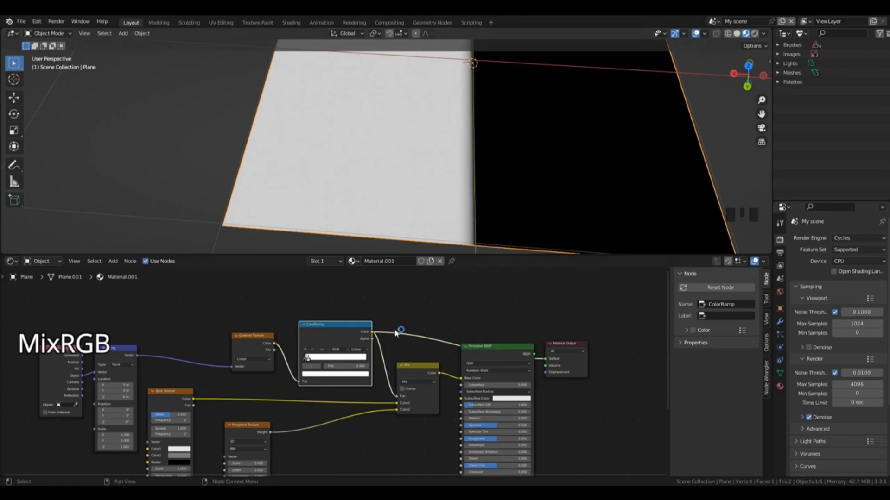
scroll(550, 205, down, 3)
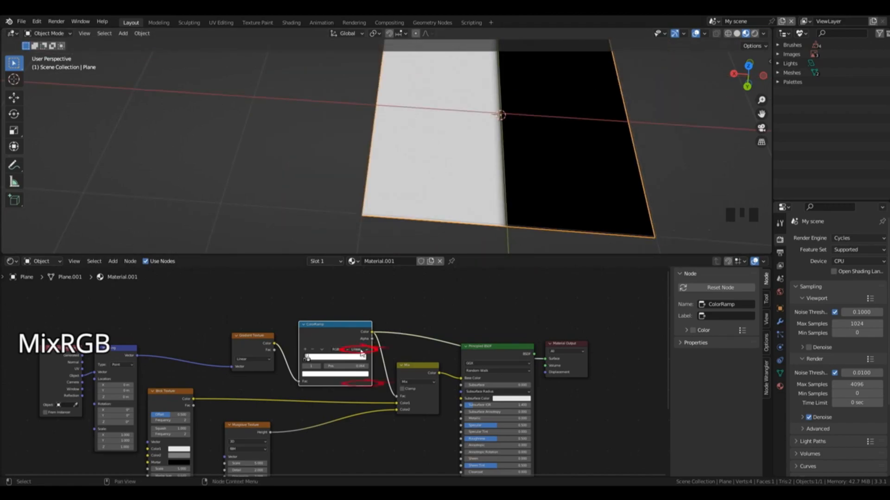
Step: Switch the ColorRamp's interpolation to Constant and slide its white stop close to the black stop
click(362, 355)
click(370, 384)
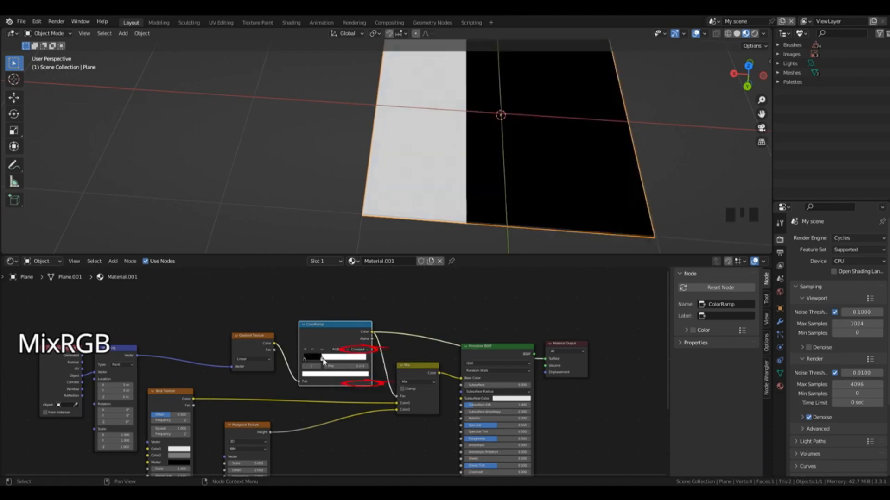
drag(327, 358, 309, 362)
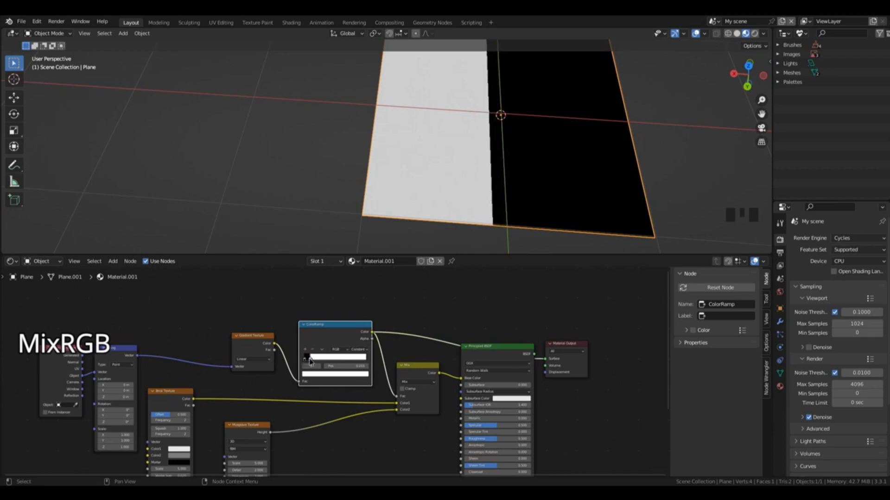
Step: Move the Gradient Texture node aside, widen the ColorRamp node and bring its white stop right beside the black stop
click(240, 336)
drag(240, 336, 189, 335)
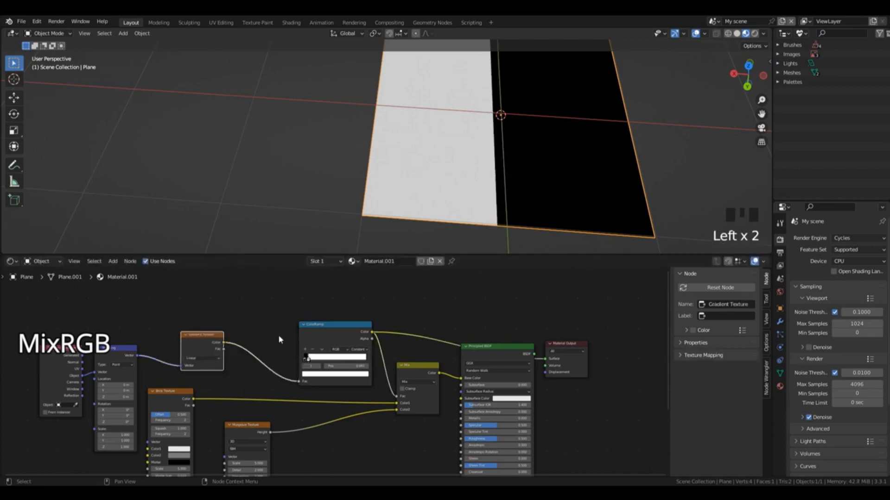
click(304, 342)
drag(298, 350, 246, 360)
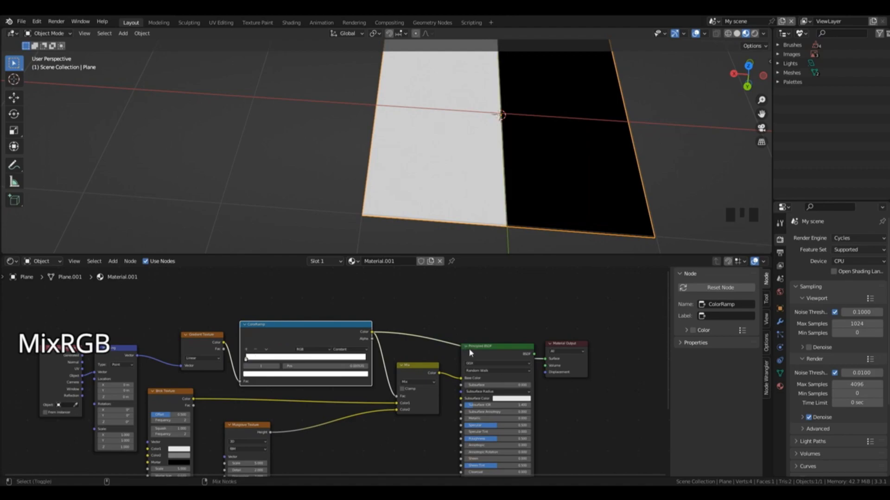
Step: Preview the Principled BSDF result and examine the sharp split between the Musgrave and brick textures on the plane
key(ctrl+shift+backslash)
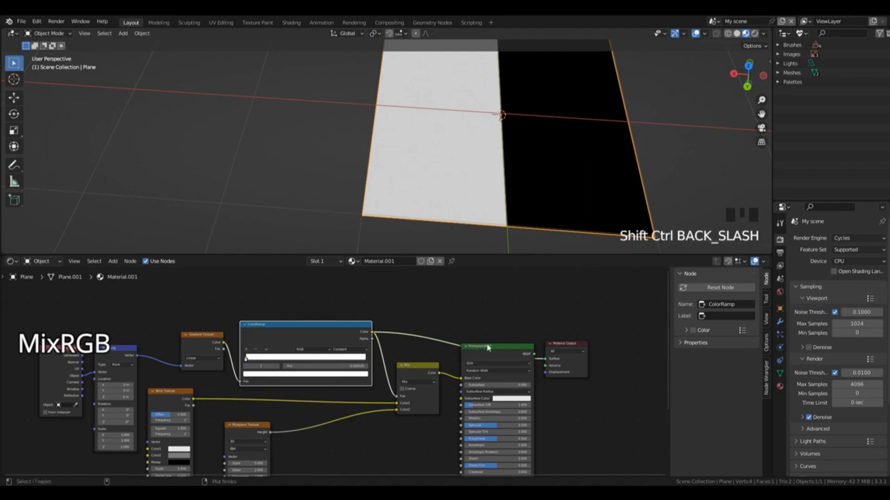
ctrl+shift+click(491, 353)
scroll(622, 145, down, 3)
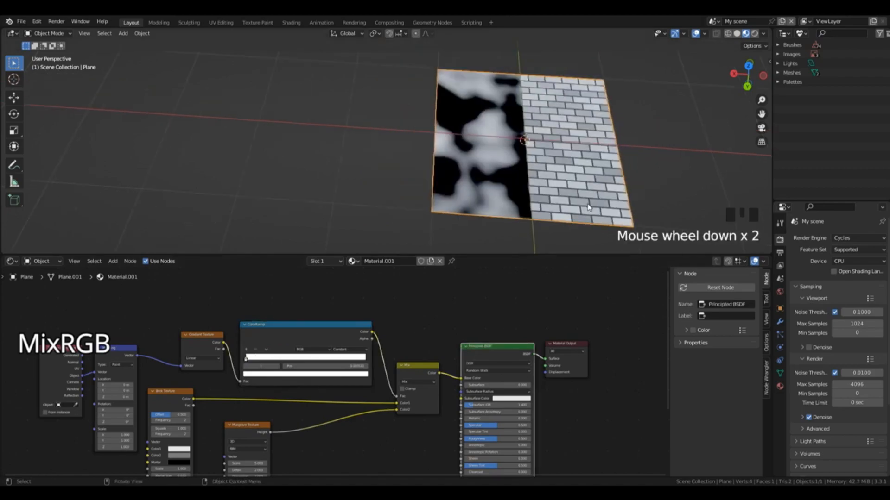
click(640, 134)
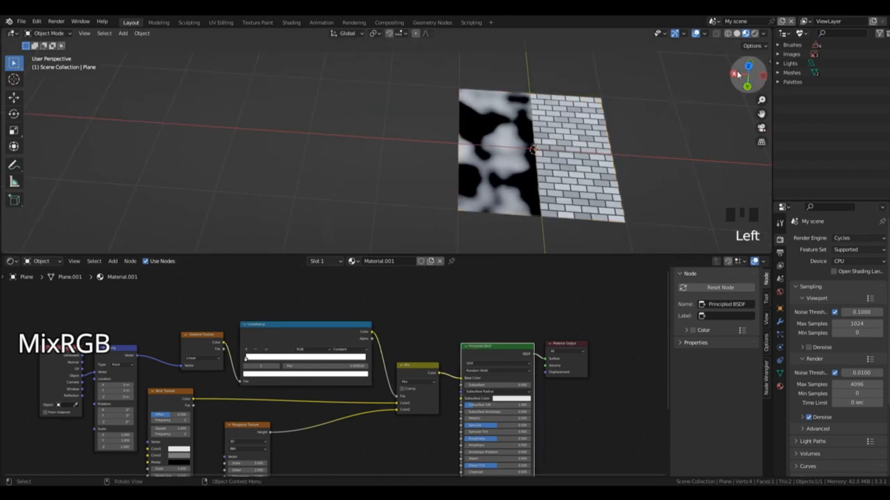
drag(744, 78, 672, 81)
Step: Delete the ColorRamp, Gradient Texture, Mapping and Texture Coordinate nodes
click(343, 322)
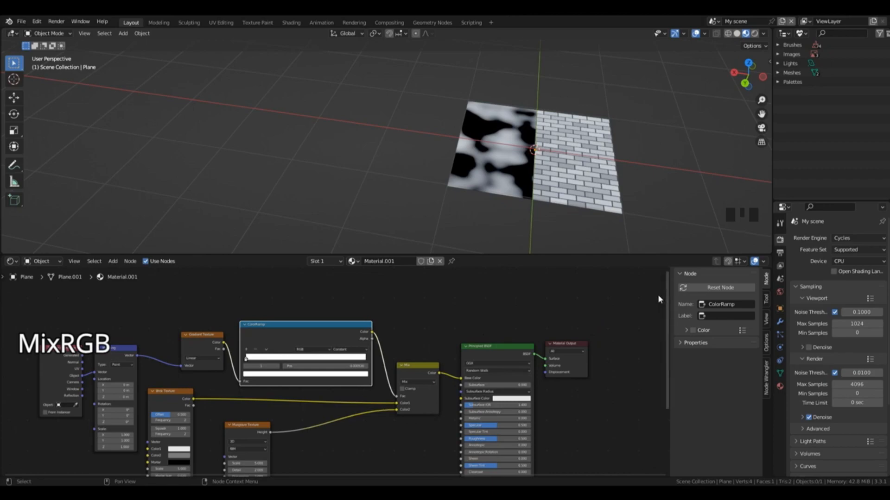
drag(667, 293, 648, 330)
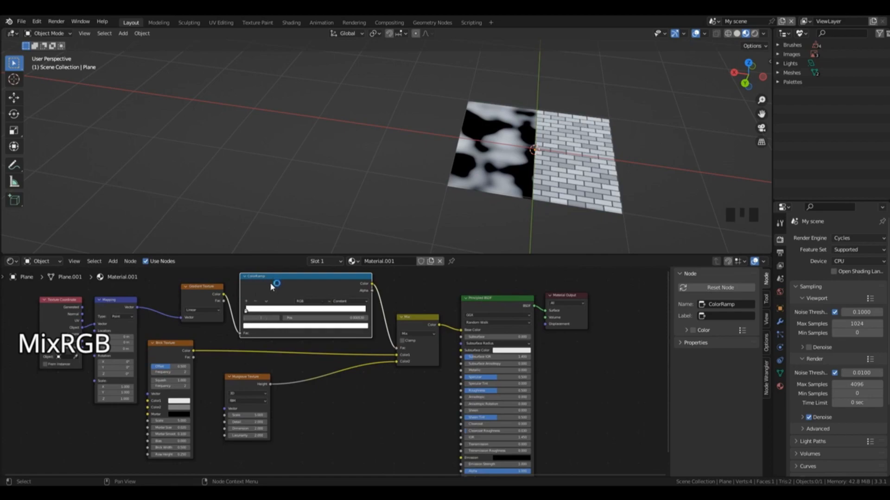
shift+click(207, 296)
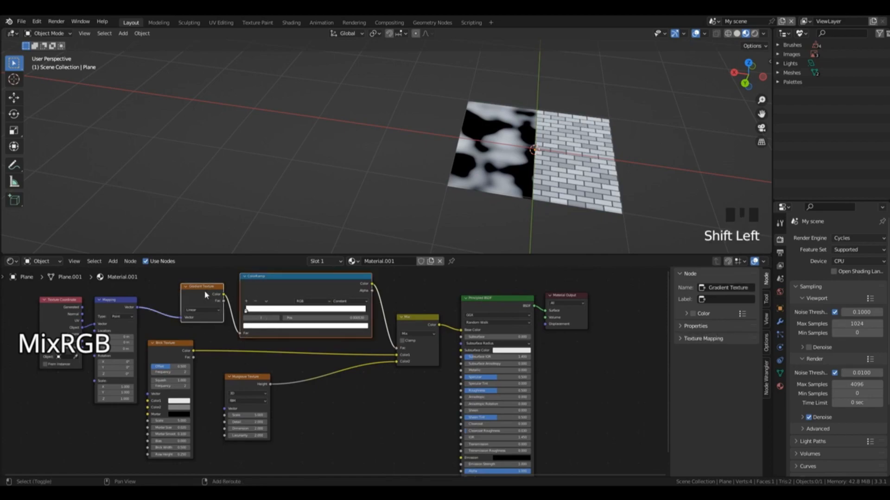
shift+click(103, 305)
shift+click(70, 302)
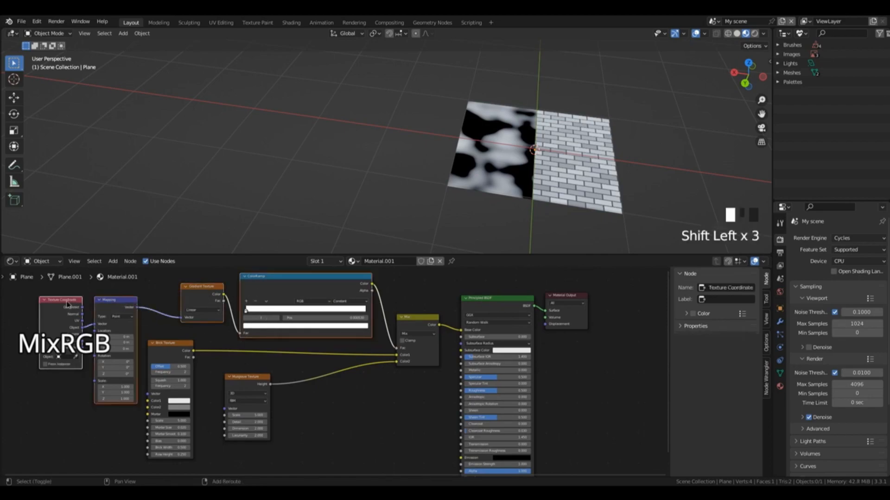
key(x)
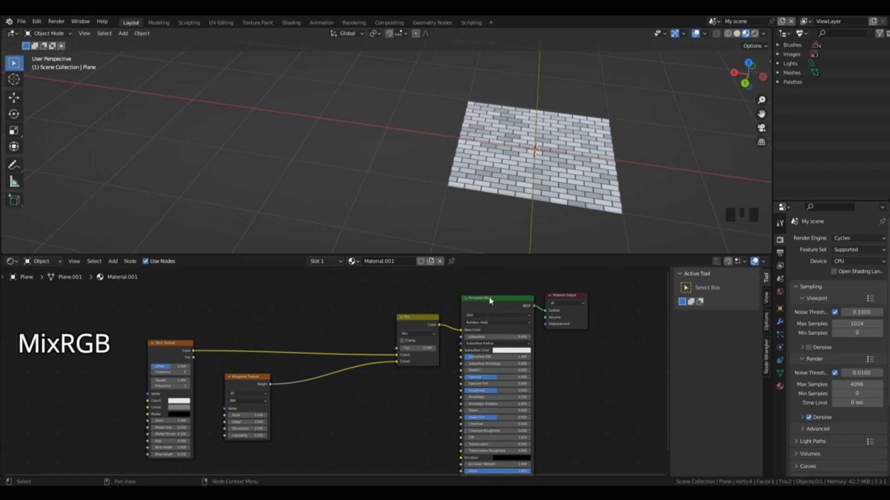
Step: Shift the MixRGB and Principled BSDF nodes toward the textures, and delete the Brick Texture, Musgrave Texture and MixRGB nodes
drag(484, 299, 464, 297)
drag(419, 317, 373, 319)
drag(462, 309, 438, 303)
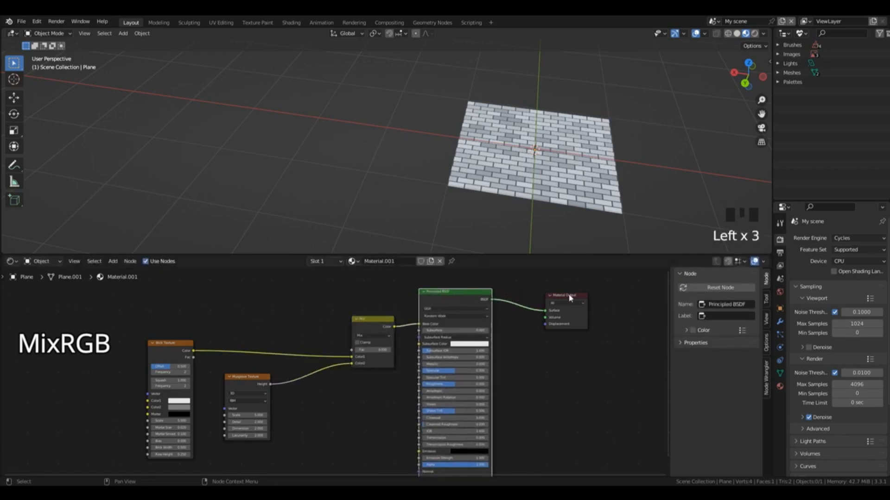
click(456, 295)
click(353, 327)
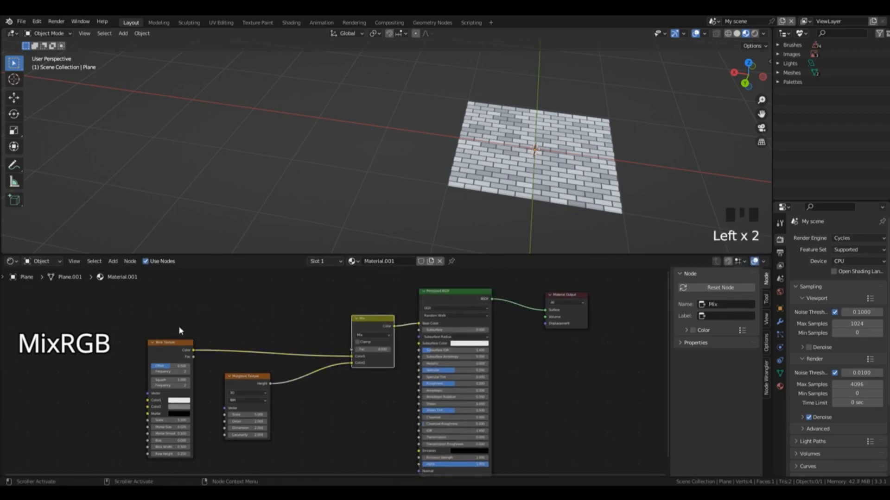
drag(110, 295, 379, 448)
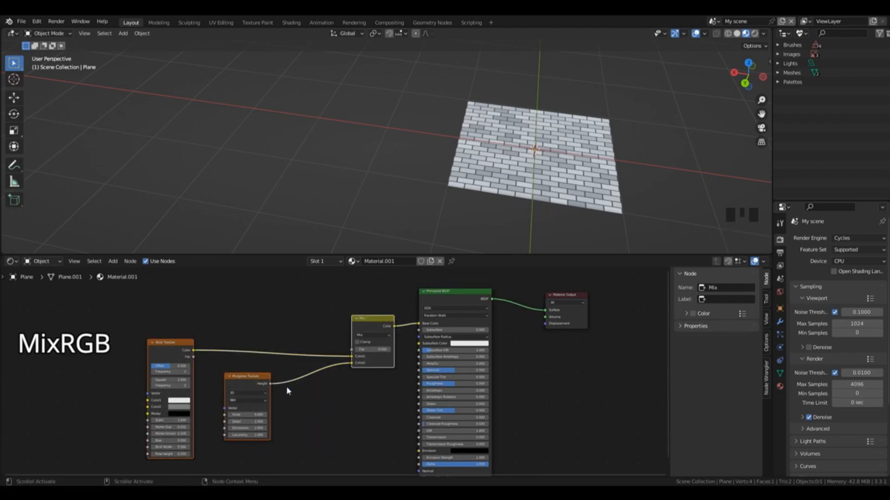
key(x)
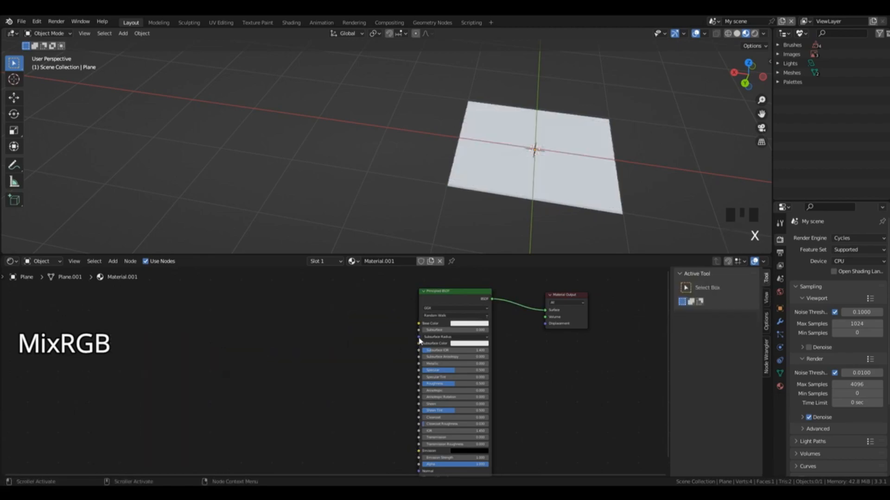
Step: Set the Principled BSDF's Metallic to 1 and lower its Roughness to 0
drag(666, 304, 667, 328)
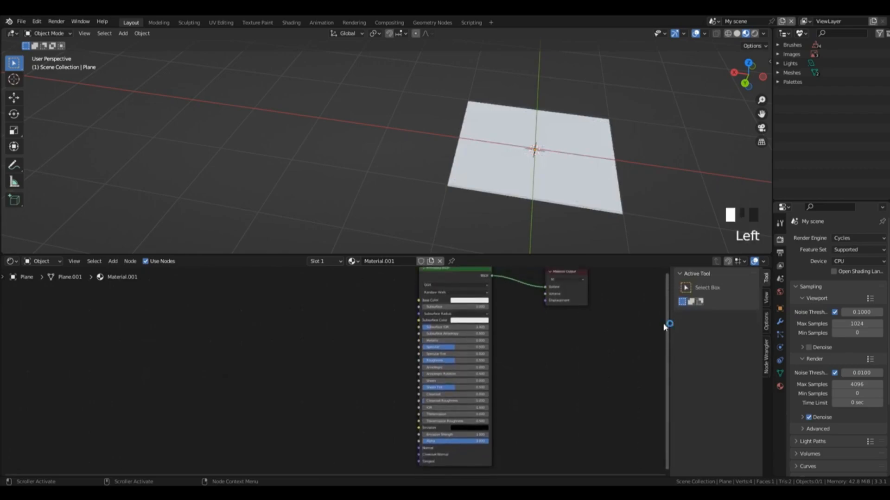
click(441, 343)
text(1)
key(Return)
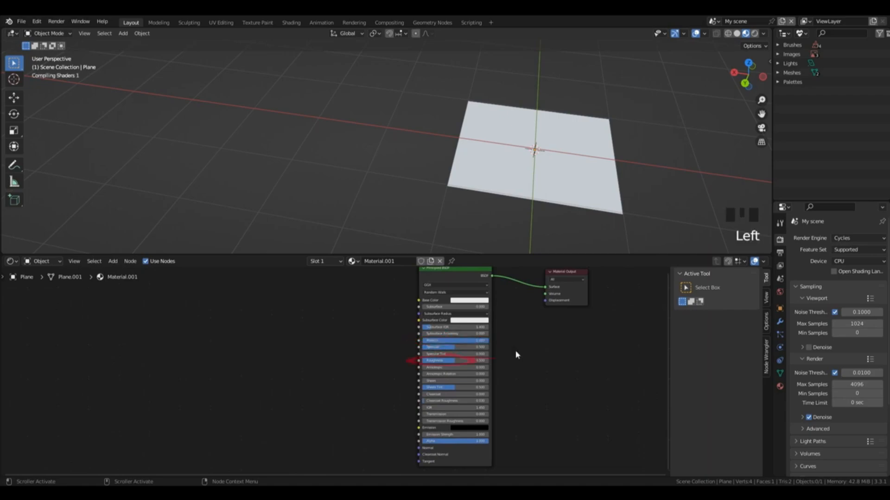
drag(435, 361, 422, 361)
key(ctrl+a)
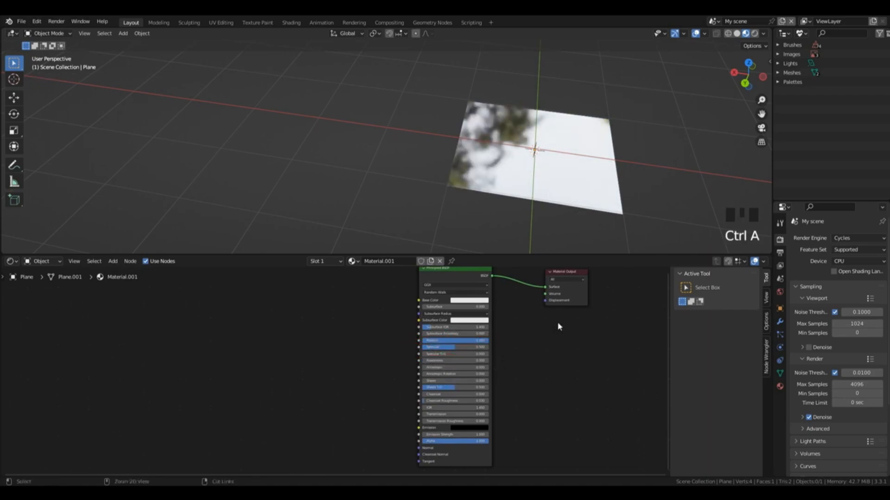
Step: Add a second Principled BSDF node and place it beside the metallic one
key(shift+a)
mouse_move(535, 351)
click(604, 382)
click(420, 302)
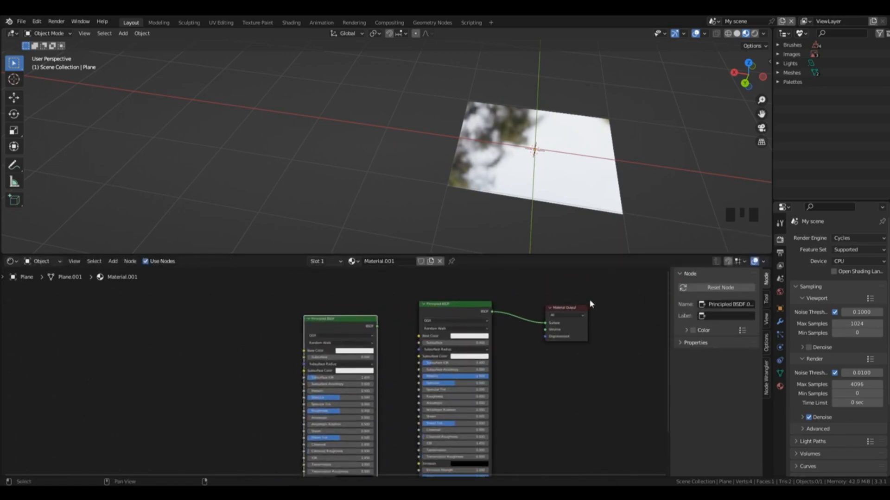
Step: Raise the new Principled BSDF's Transmission to its maximum
drag(668, 303, 666, 326)
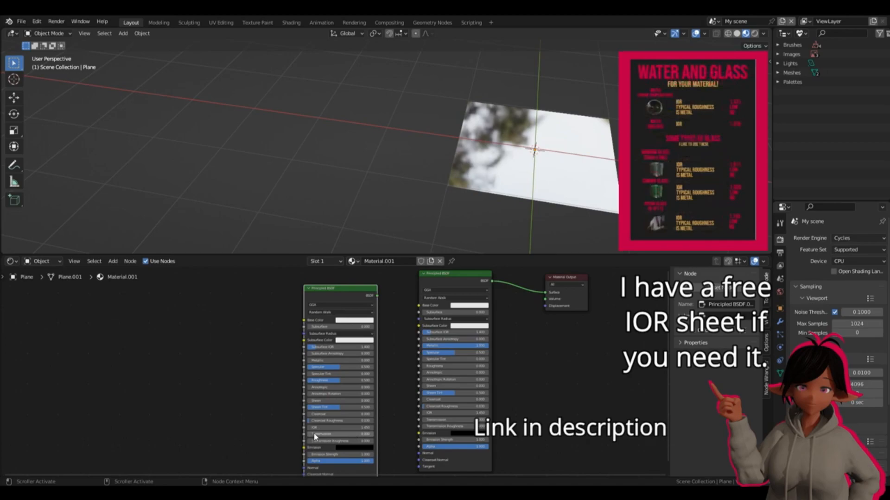
drag(314, 435, 381, 435)
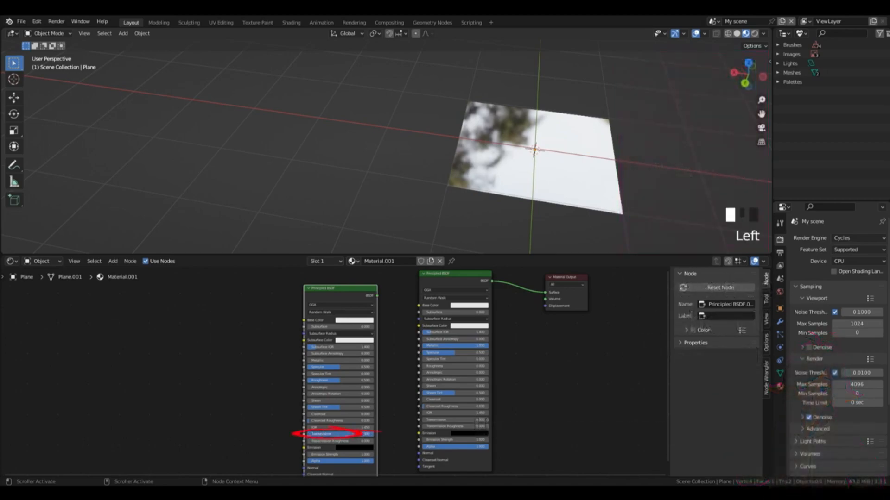
Step: Lower the transmissive Principled BSDF's Roughness to 0 and place the node below the Material Output
drag(336, 381, 306, 382)
drag(337, 296, 583, 327)
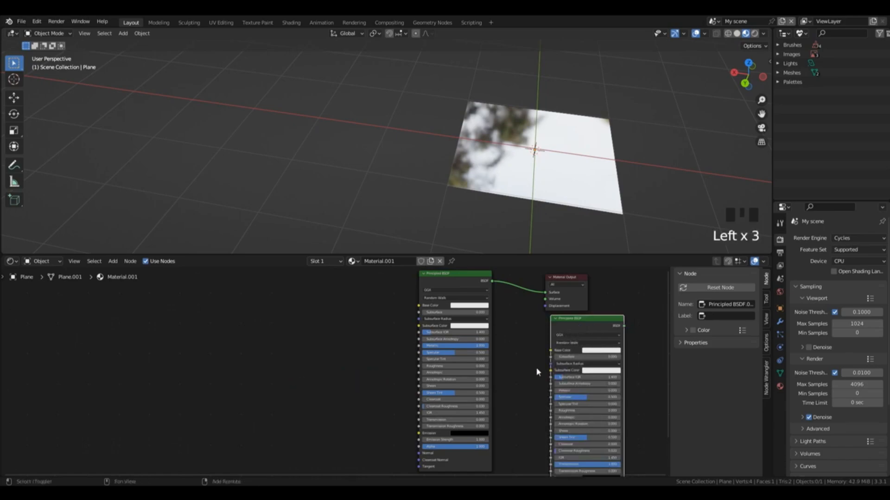
Step: Insert a Mix Shader between the metallic Principled BSDF and Material Output, and connect the transmissive Principled BSDF to its second Shader input
key(shift+a)
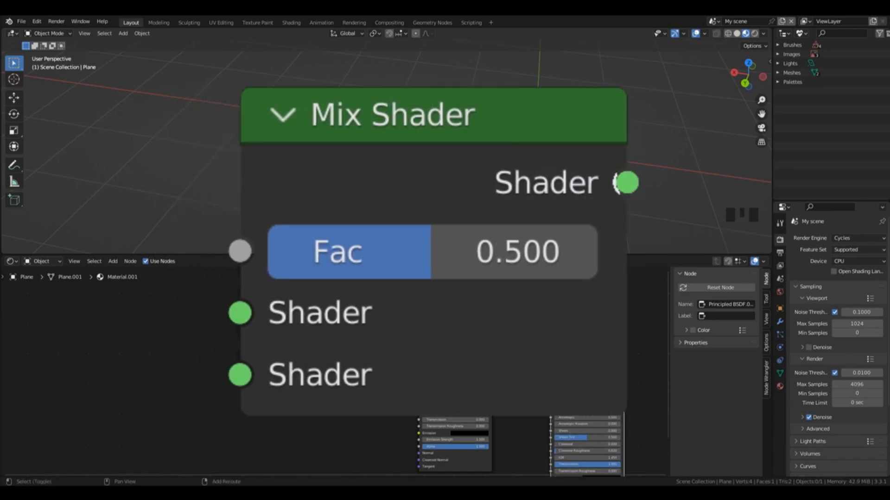
mouse_move(505, 358)
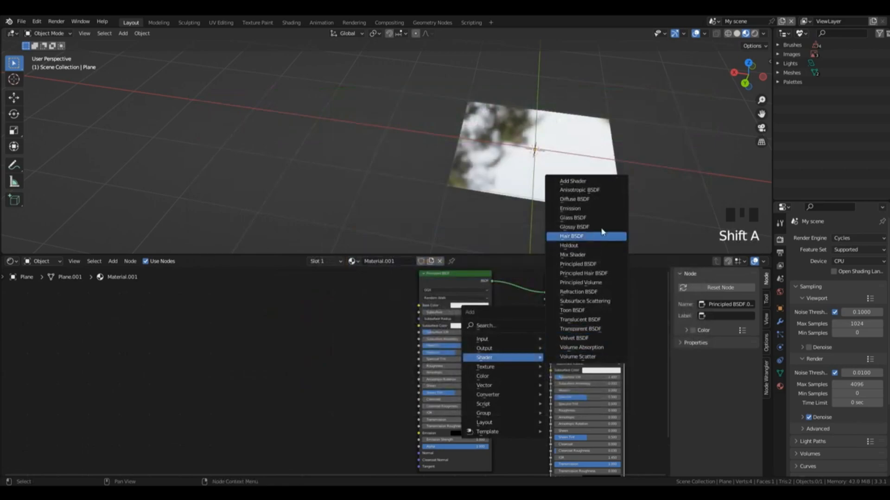
click(588, 257)
click(533, 283)
drag(624, 325, 522, 299)
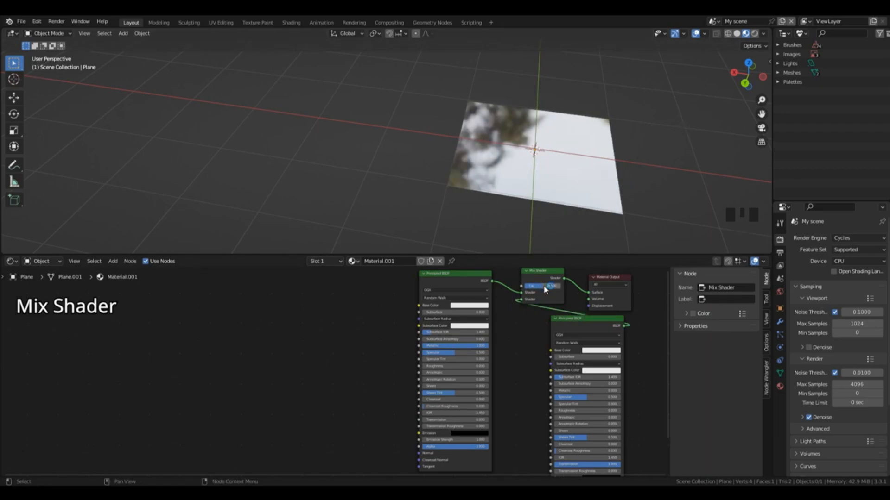
Step: Vary the Mix Shader's Fac to compare the metallic and transmissive shaders, ending at 1
click(461, 274)
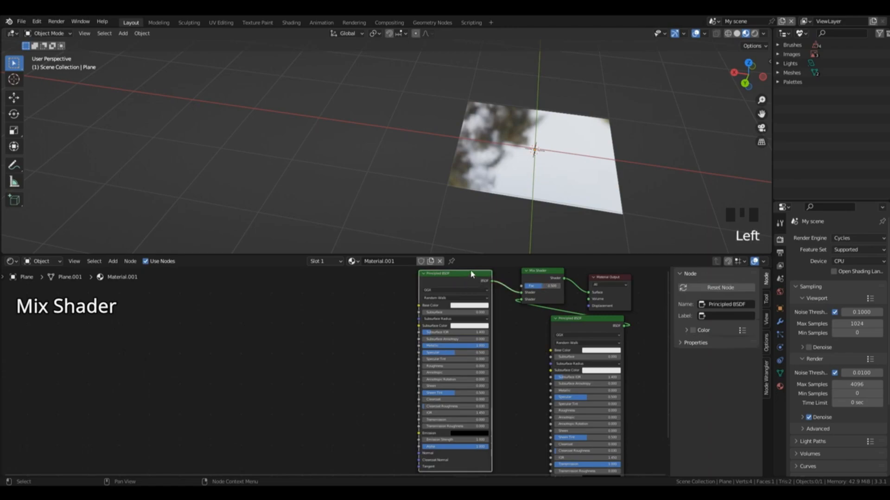
drag(541, 288, 530, 286)
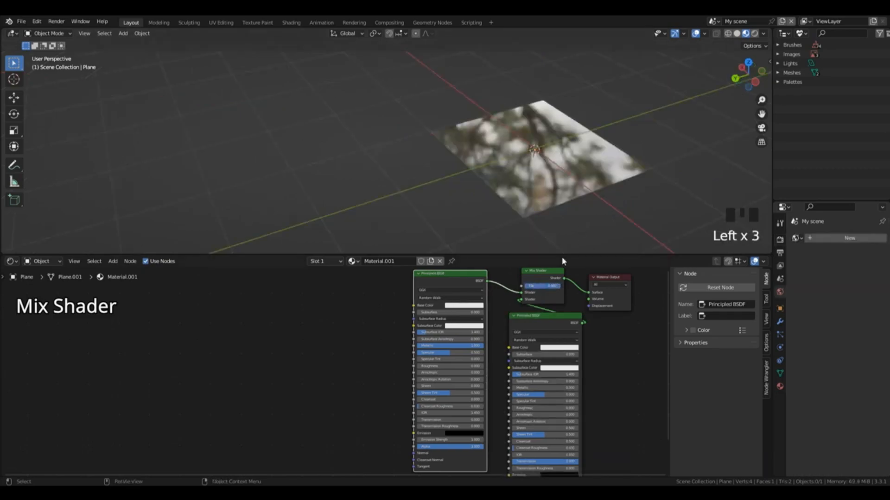
click(557, 291)
mouse_move(560, 287)
mouse_down()
mouse_move(525, 286)
mouse_move(561, 287)
mouse_up()
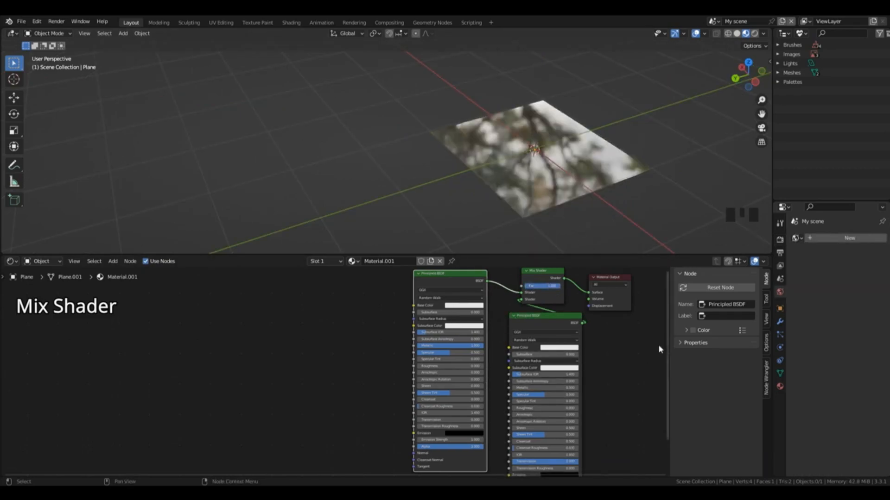
Step: Raise the transmissive Principled BSDF's Roughness partway and keep the Mix Shader's Fac at 1
drag(667, 336, 670, 359)
drag(575, 433, 511, 434)
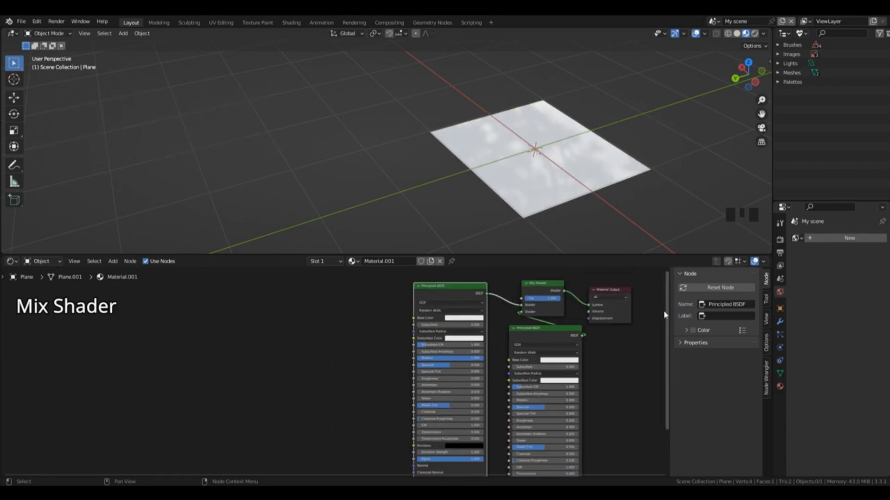
drag(519, 421, 539, 421)
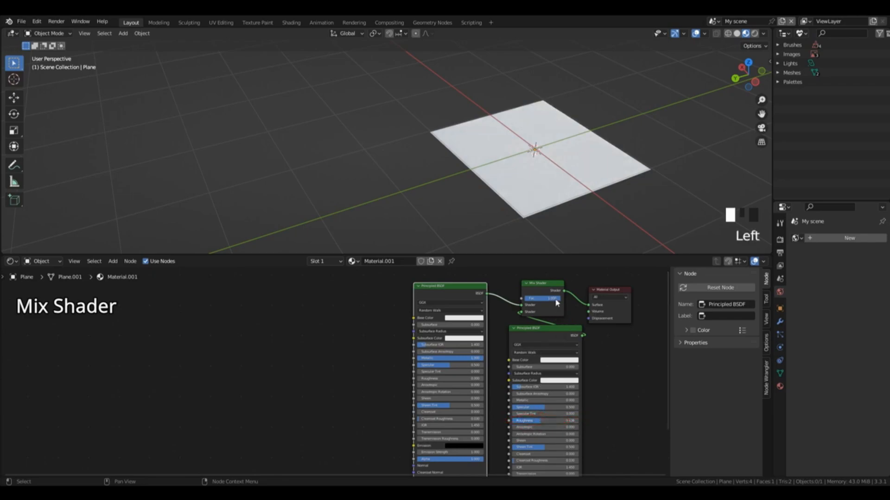
mouse_move(555, 299)
mouse_down()
mouse_move(519, 300)
mouse_move(563, 299)
mouse_up()
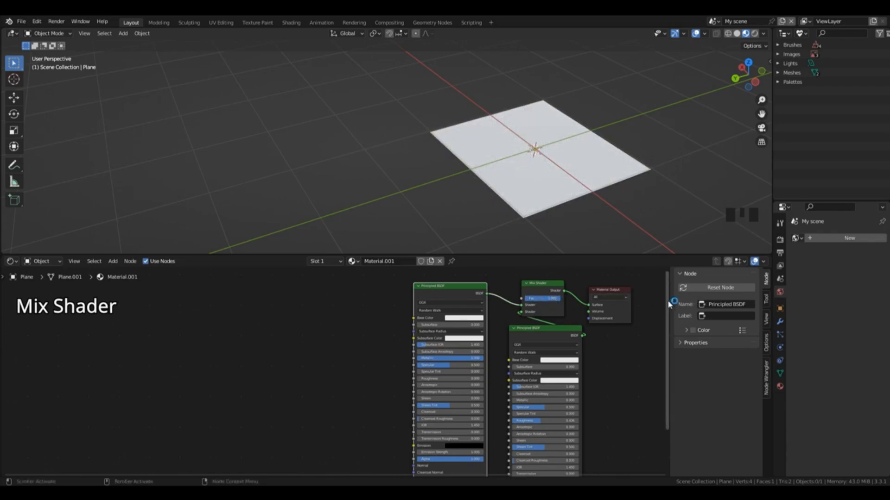
Step: Add a Gradient Texture above the Mix Shader and connect its Color output to the Mix Shader's Fac
drag(668, 302, 656, 254)
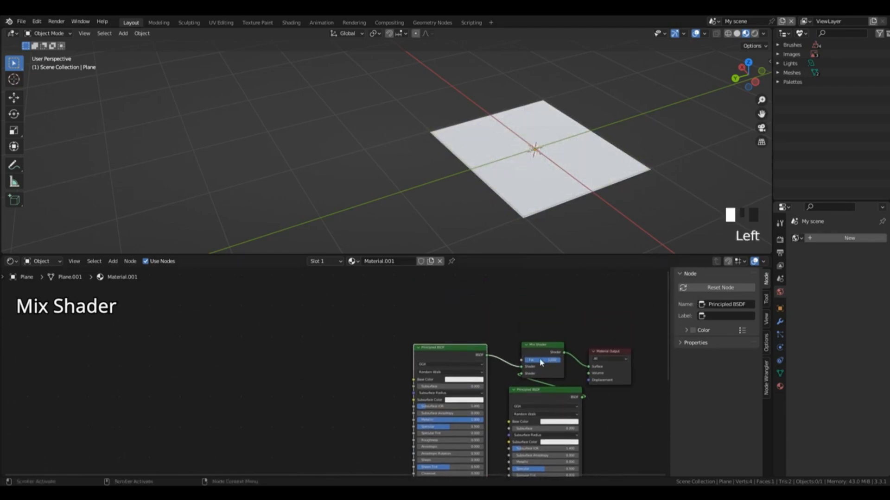
key(shift+a)
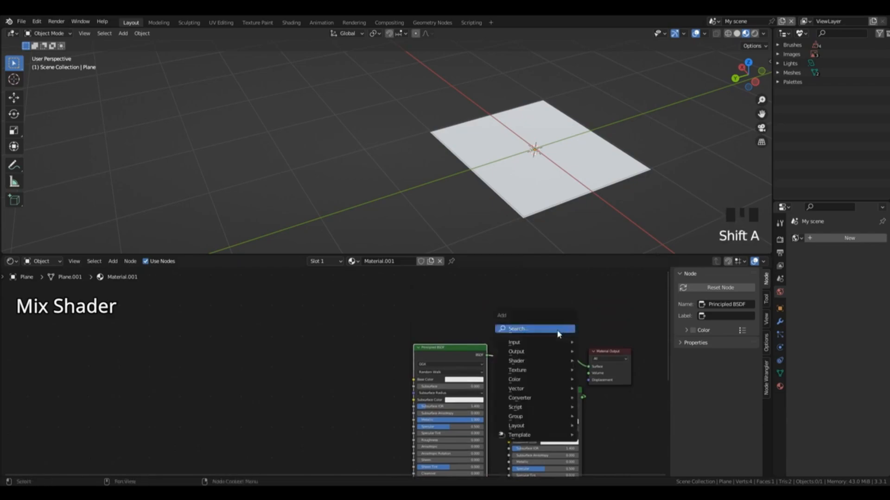
click(558, 329)
text(gra)
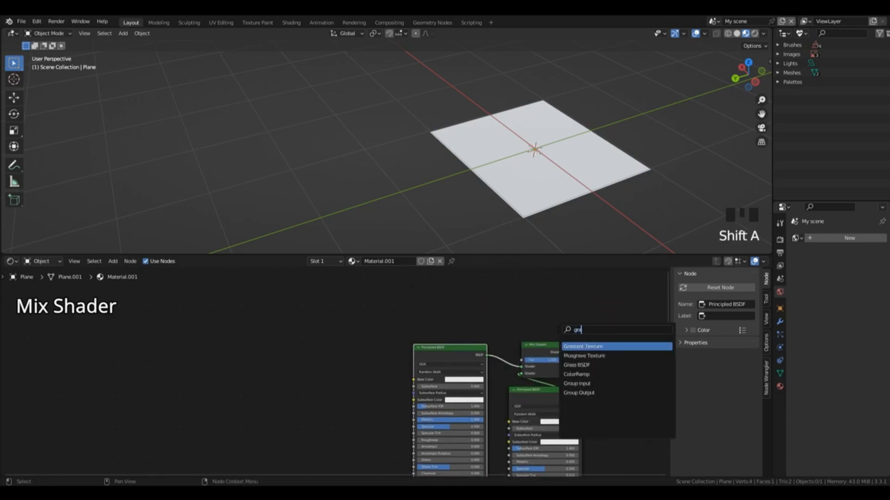
click(583, 347)
drag(536, 305, 522, 360)
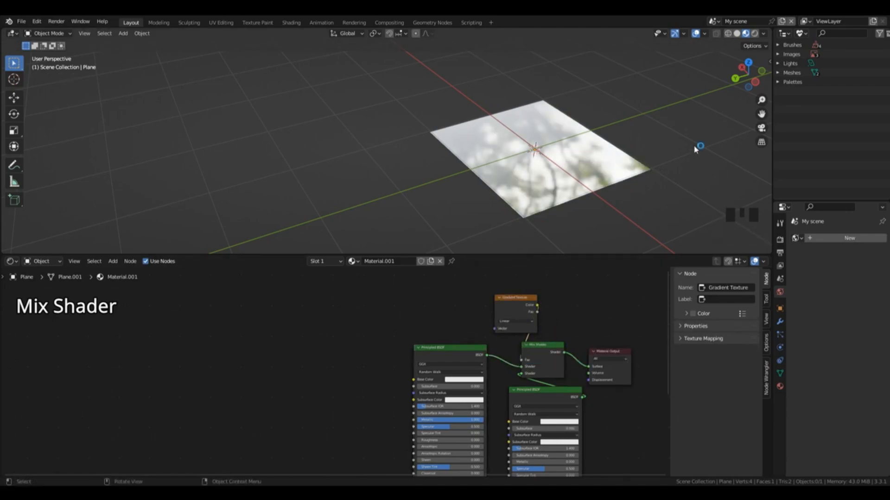
Step: Preview the Gradient Texture on its own on the plane and delete the node
drag(745, 74, 716, 79)
ctrl+shift+click(524, 303)
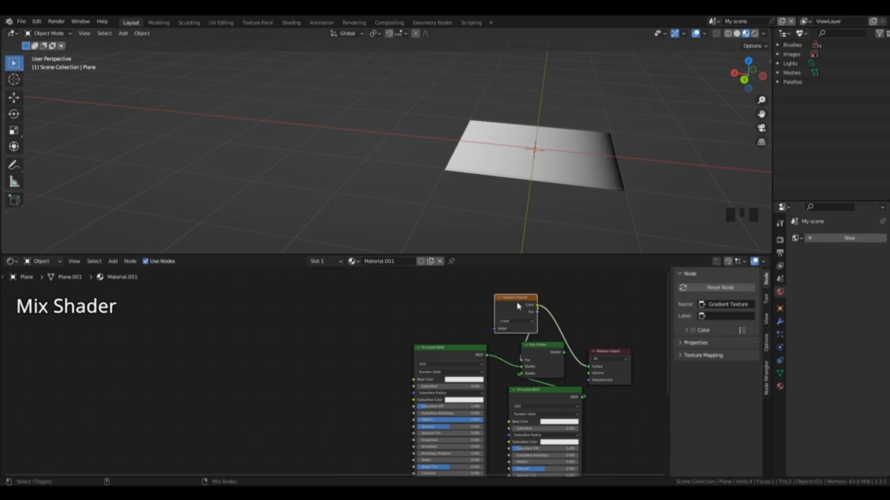
key(ctrl+x)
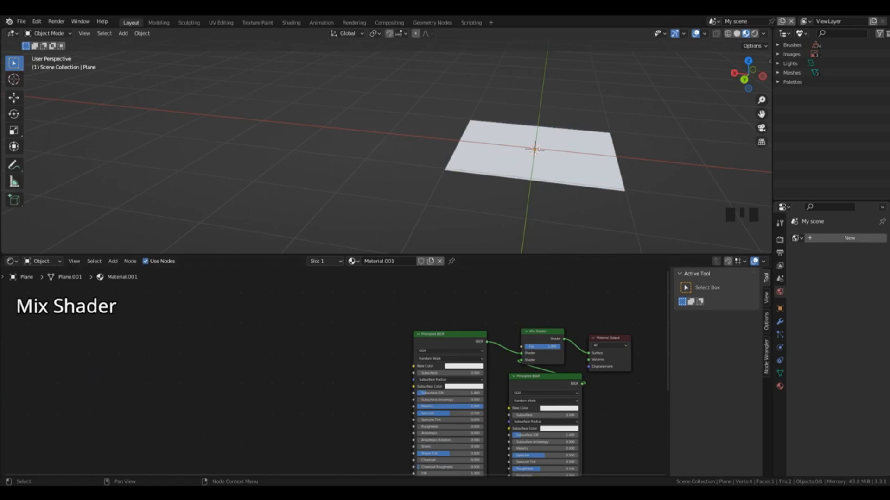
Step: Add a Light Path node and connect its Is Camera Ray output to the Mix Shader's Fac
key(shift+a)
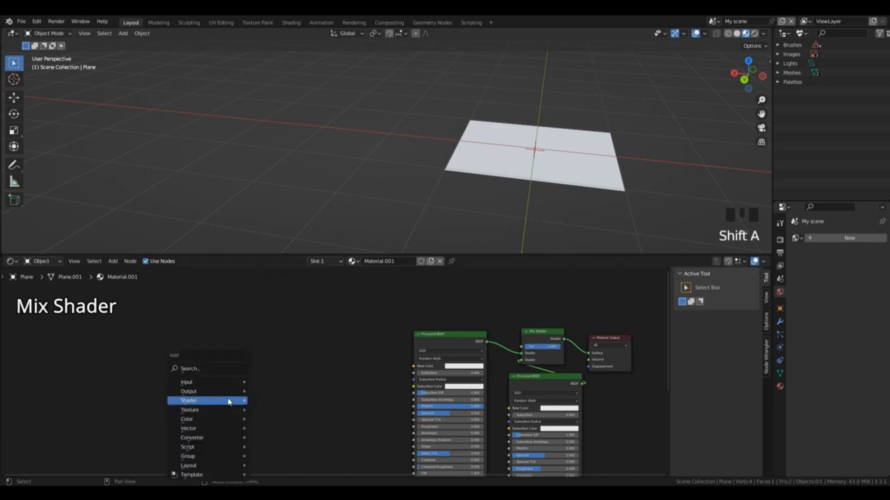
mouse_move(227, 385)
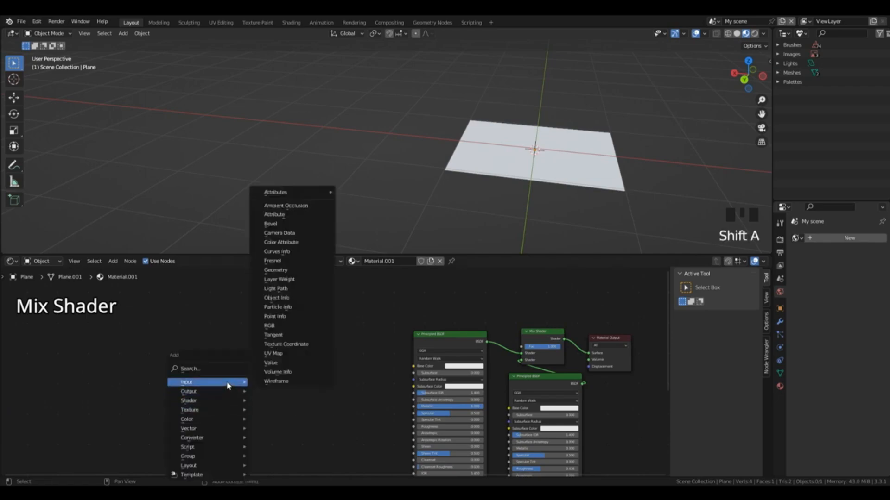
click(301, 289)
scroll(377, 324, up, 2)
scroll(377, 324, up, 3)
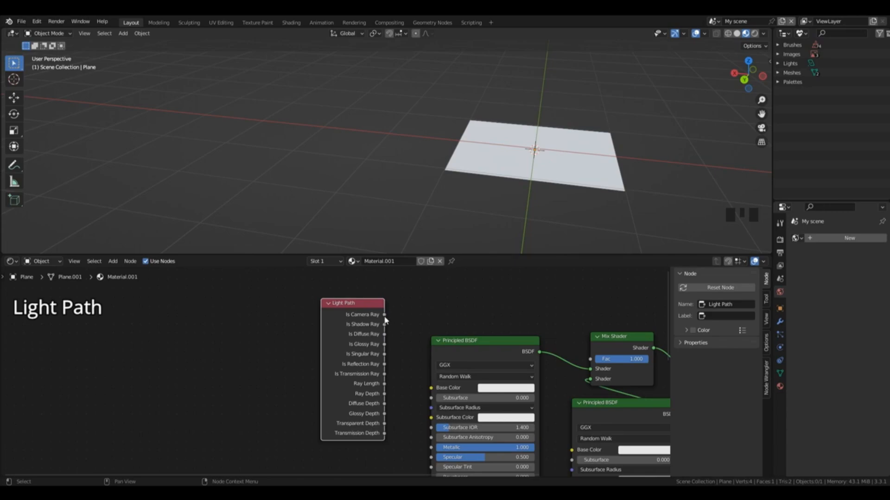
drag(384, 315, 591, 363)
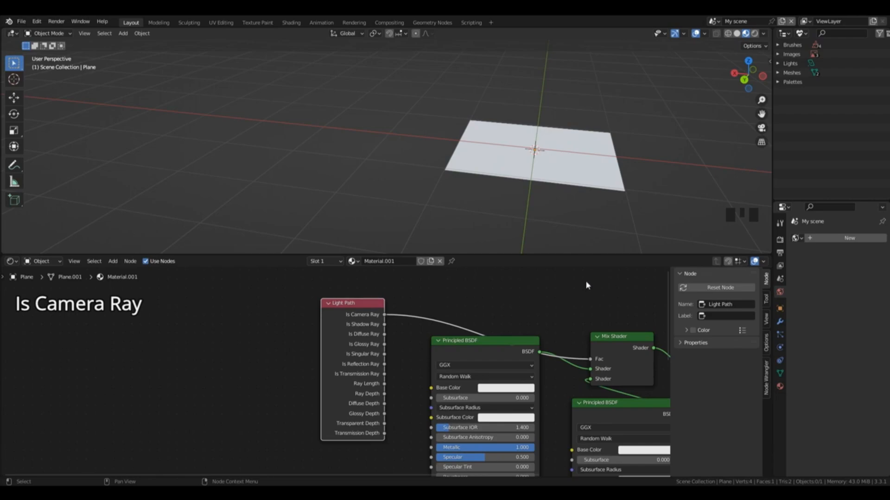
Step: Add a camera to the scene and switch the viewport to the camera view
middle_drag(625, 185, 655, 168)
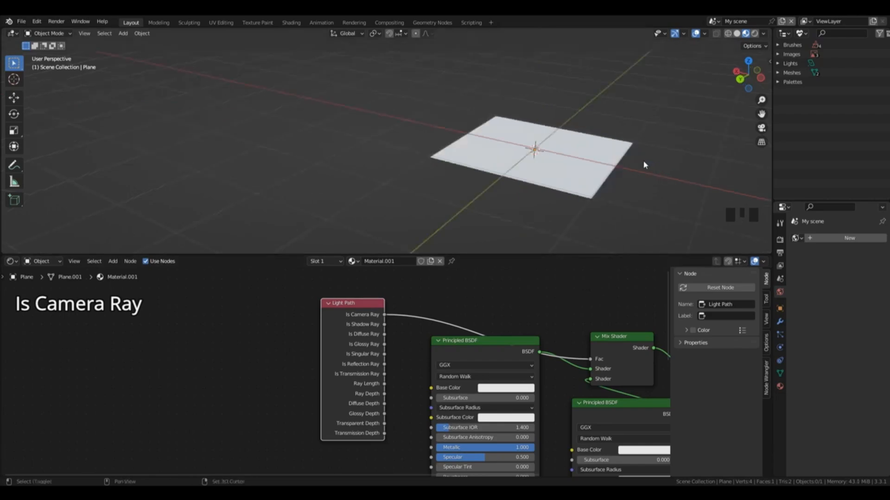
key(shift+a)
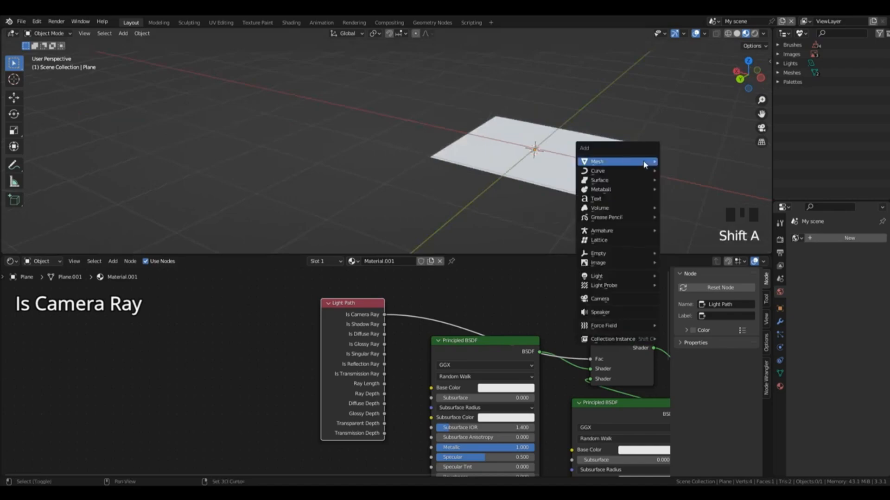
click(623, 303)
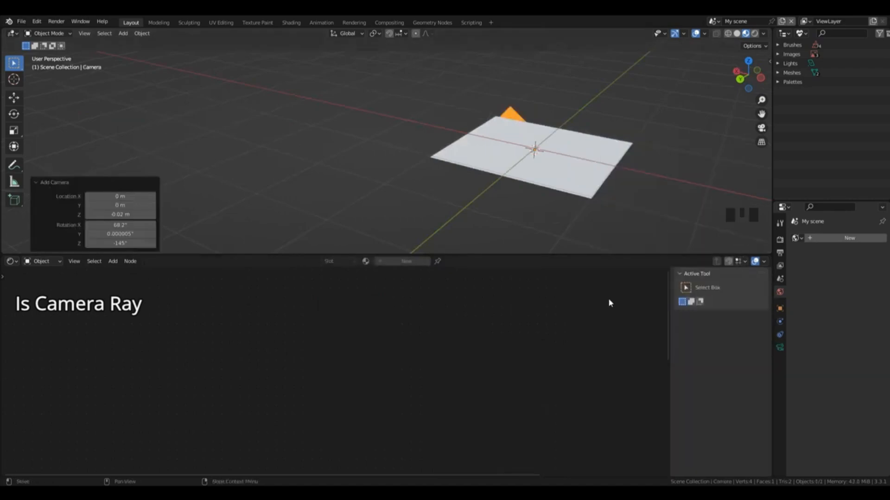
click(761, 129)
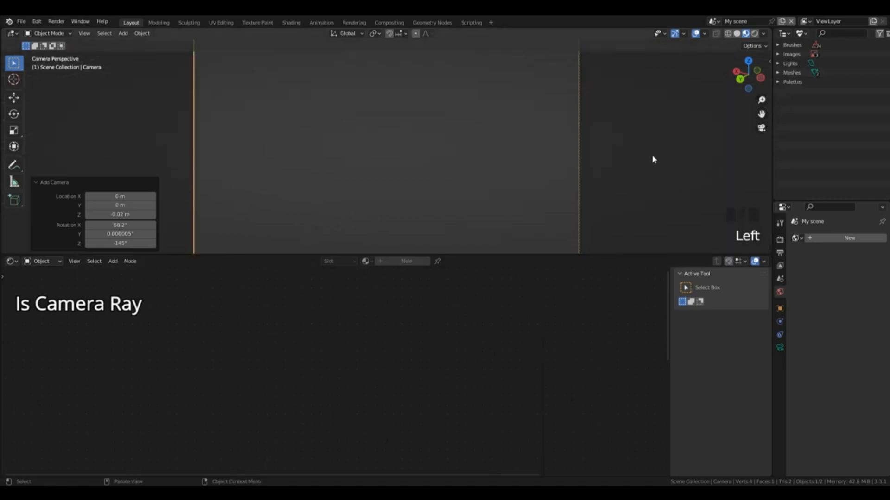
Step: Lock the camera to the view so that viewport navigation moves it
scroll(732, 93, down, 2)
key(n)
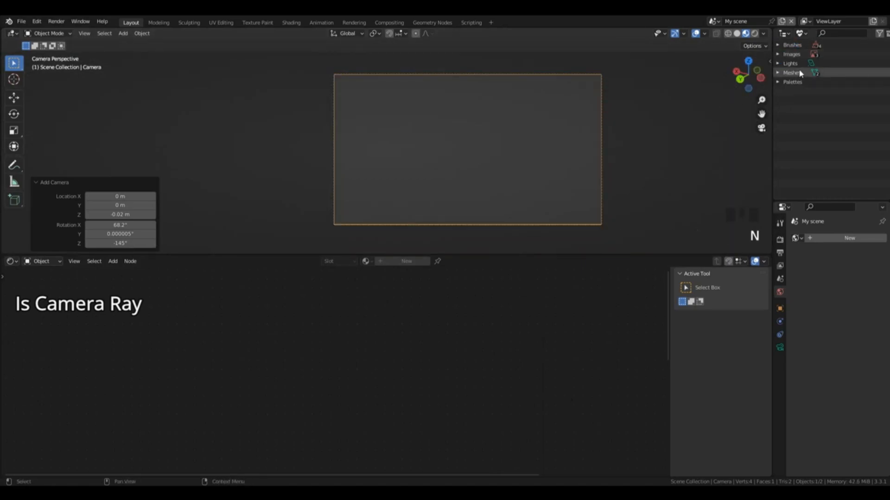
key(n)
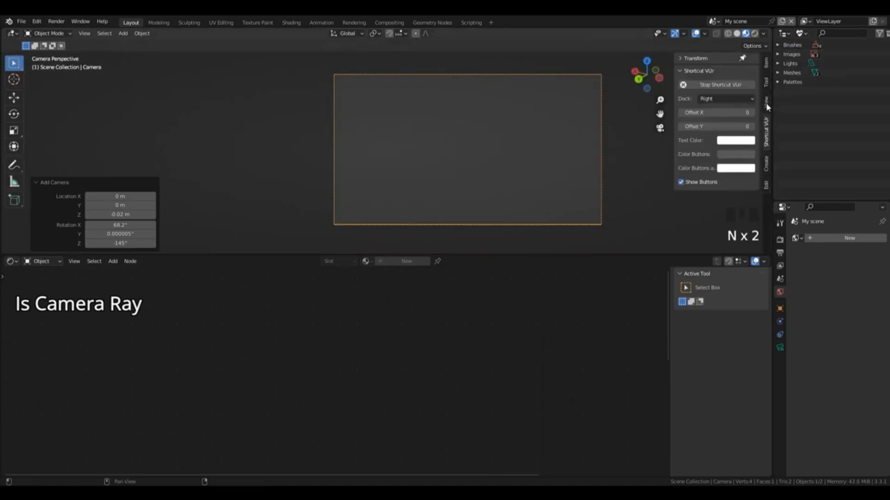
click(766, 104)
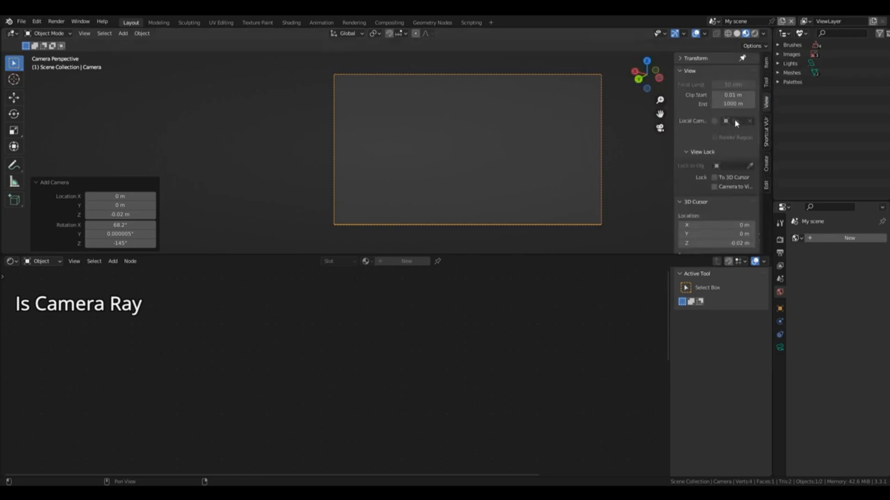
click(715, 187)
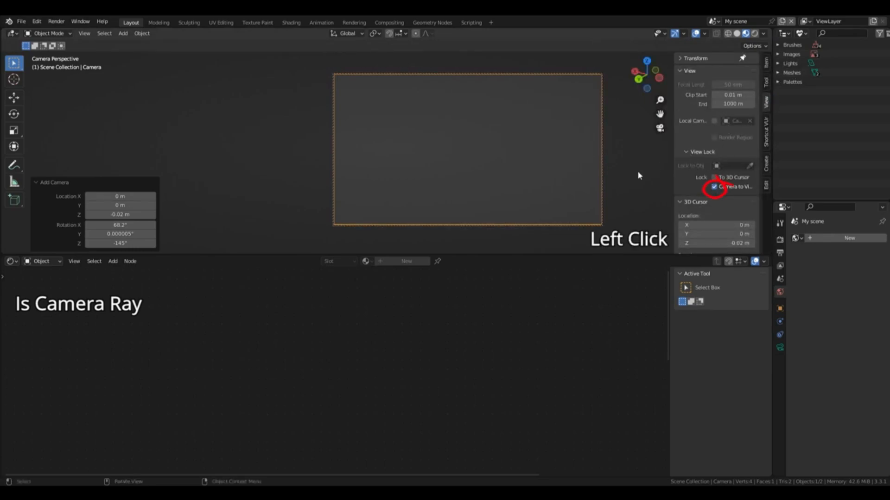
Step: Reposition the camera so the whole plane fits inside its frame, and select the plane
scroll(619, 141, down, 5)
scroll(619, 141, down, 2)
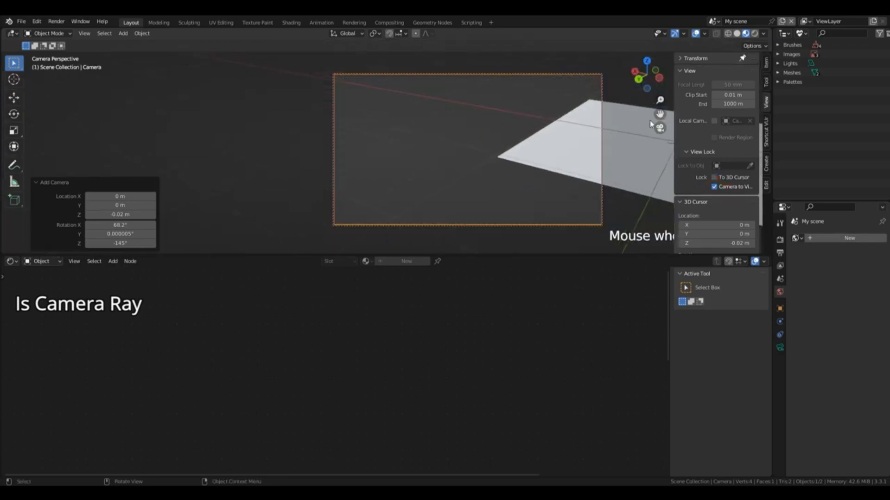
shift+middle_drag(619, 141, 478, 148)
scroll(504, 112, down, 4)
click(495, 189)
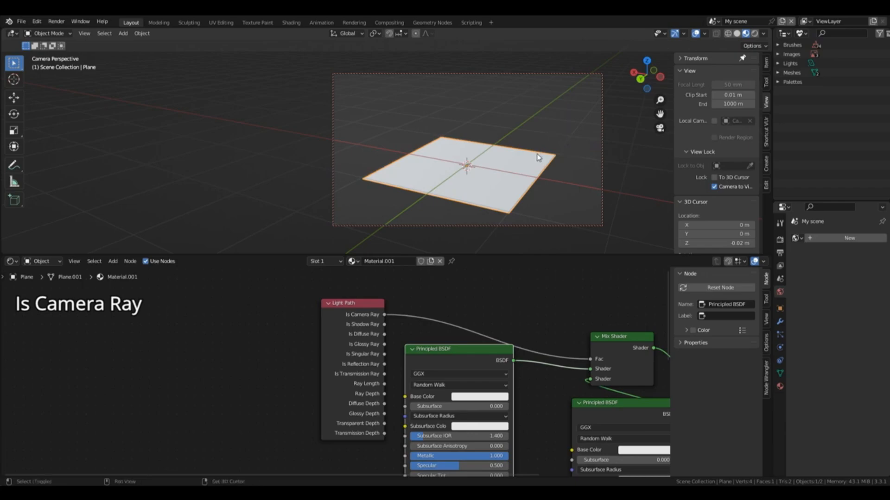
Step: Add a 2 m cube and move it about 3.18 m along the X axis, beside the plane
key(shift+a)
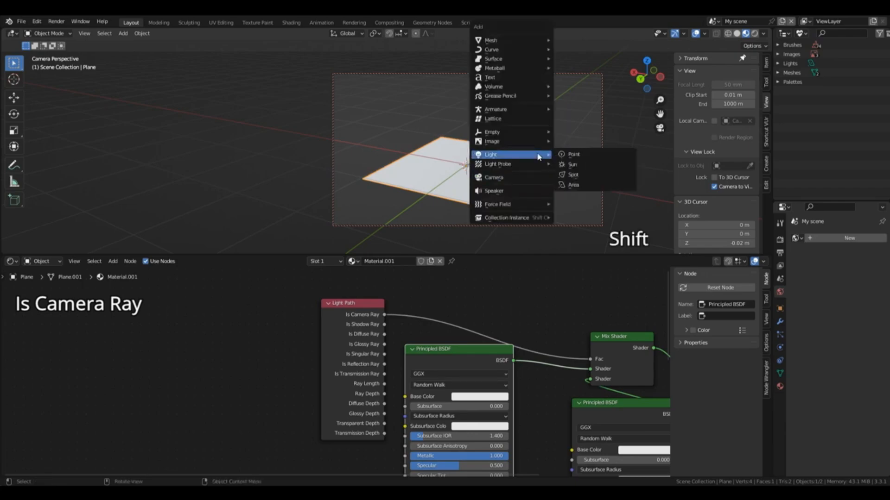
click(573, 61)
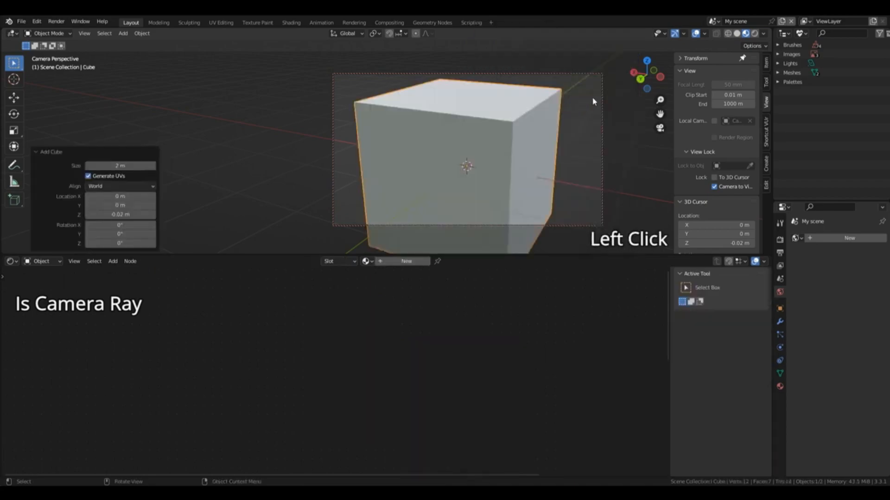
key(g)
key(x)
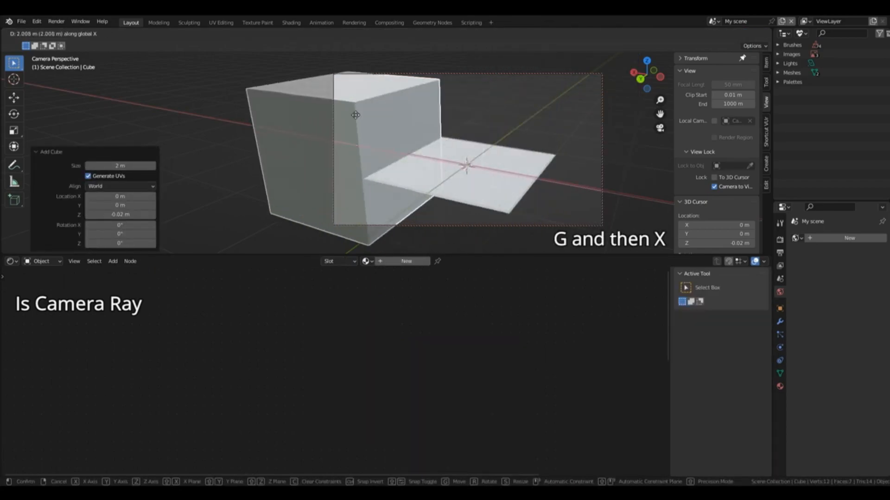
click(360, 116)
Step: Duplicate the cube and move the copy in the horizontal plane about -2.85 m along X and -4.17 m along Y
key(shift+d)
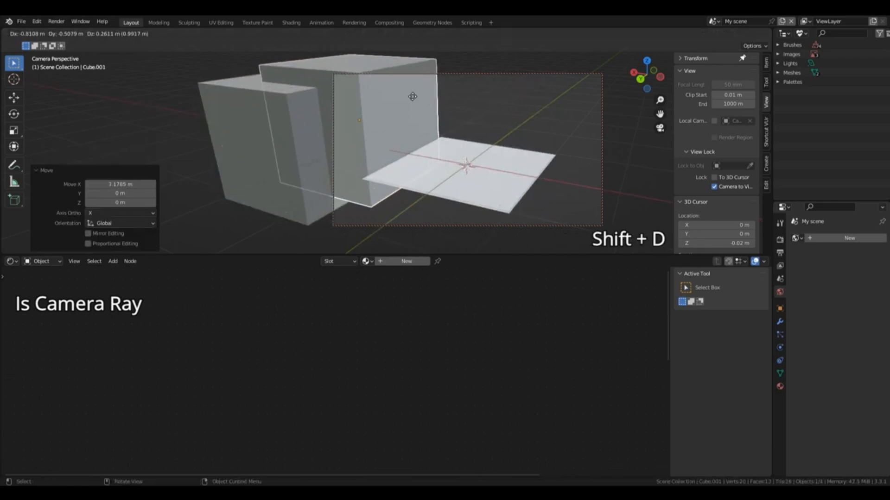
key(shift+z)
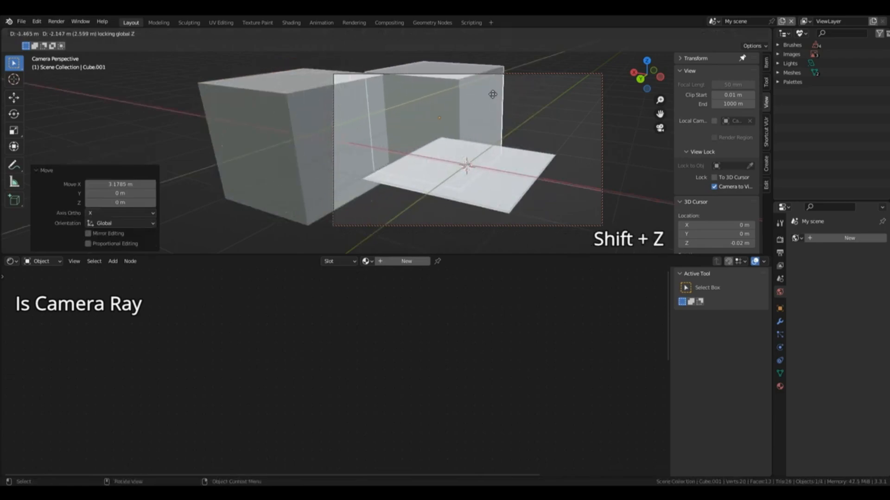
click(560, 136)
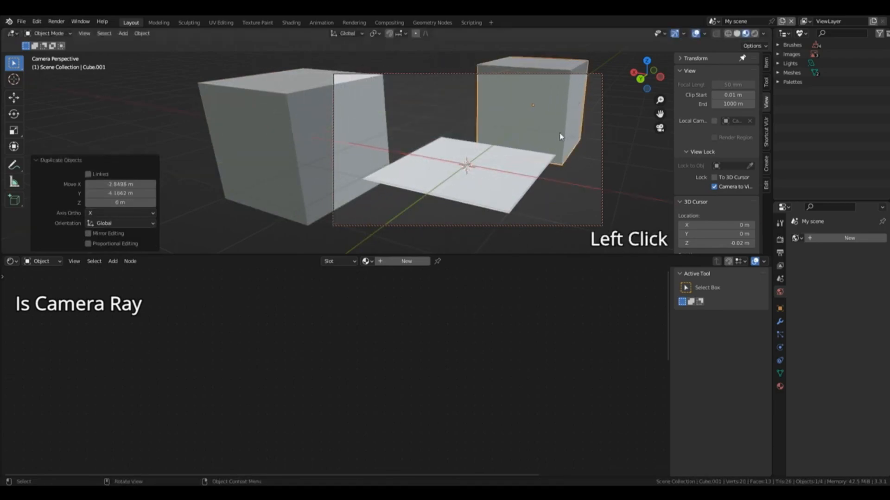
Step: Give the duplicated cube a new material with Transmission 1.000 and Roughness 0.000
click(406, 261)
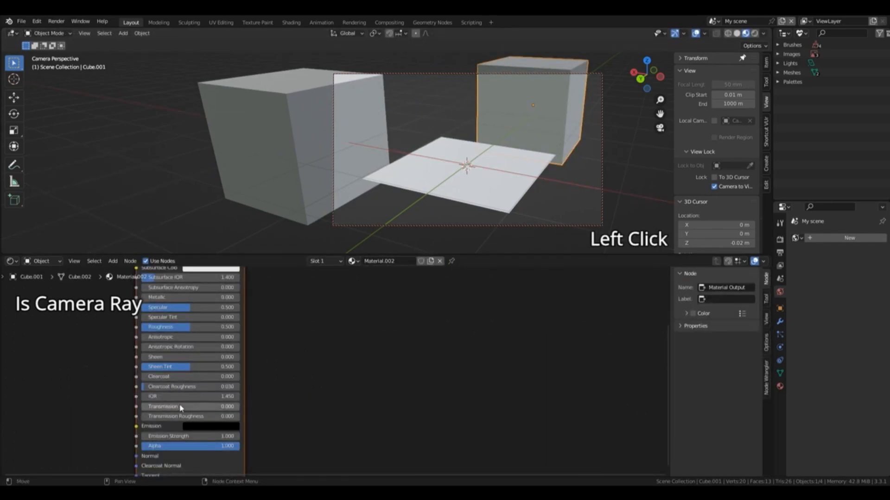
drag(158, 407, 239, 407)
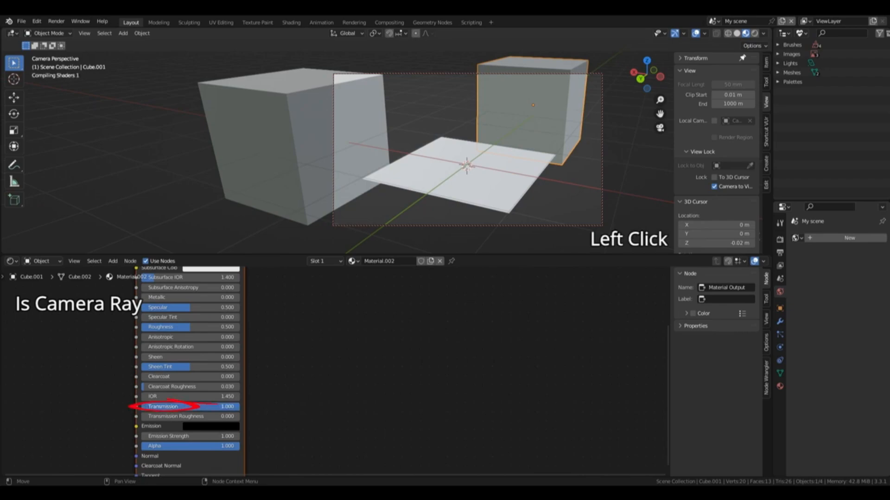
middle_drag(417, 289, 417, 355)
drag(198, 393, 142, 393)
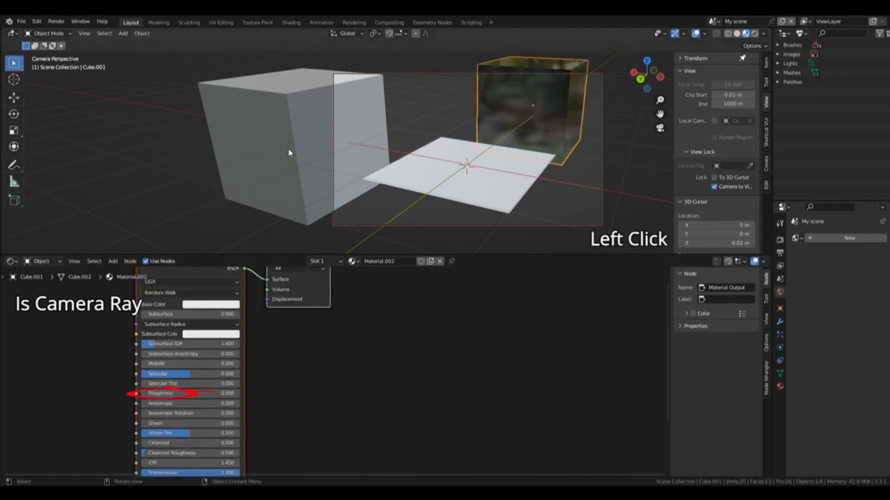
Step: Give the original cube a new material with Roughness about 0.095 and a red base color
click(289, 153)
click(391, 261)
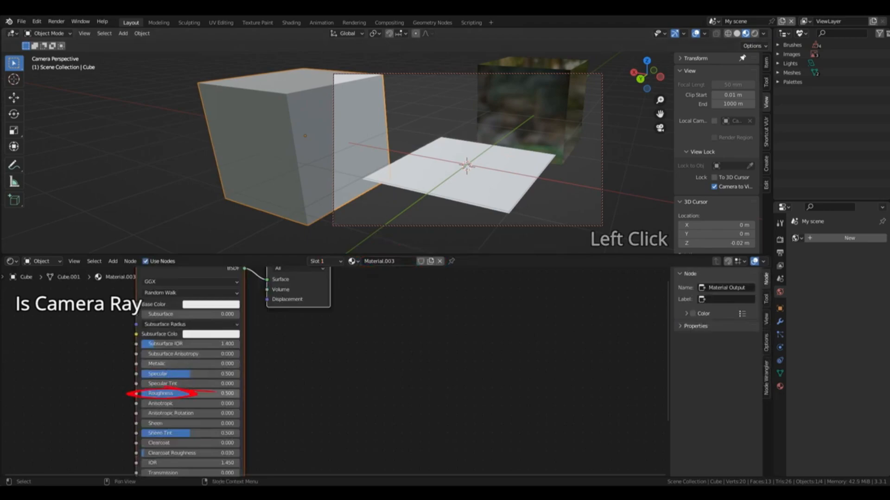
drag(194, 394, 151, 394)
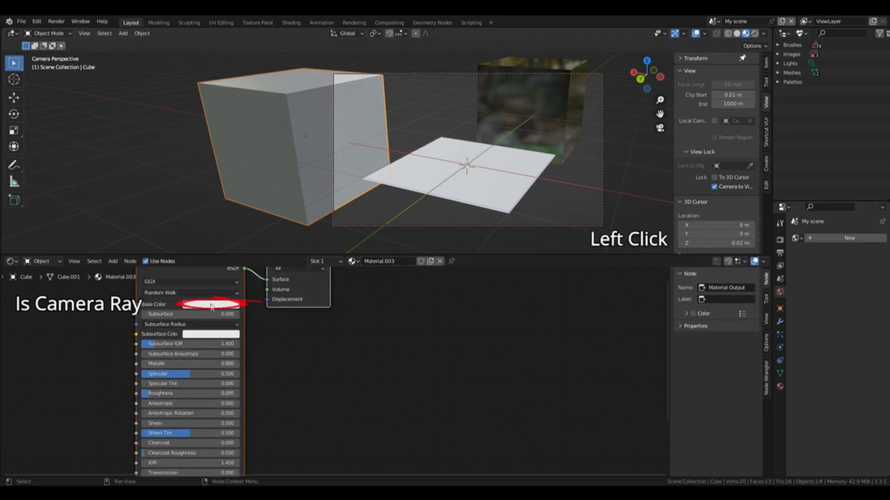
click(209, 307)
click(226, 235)
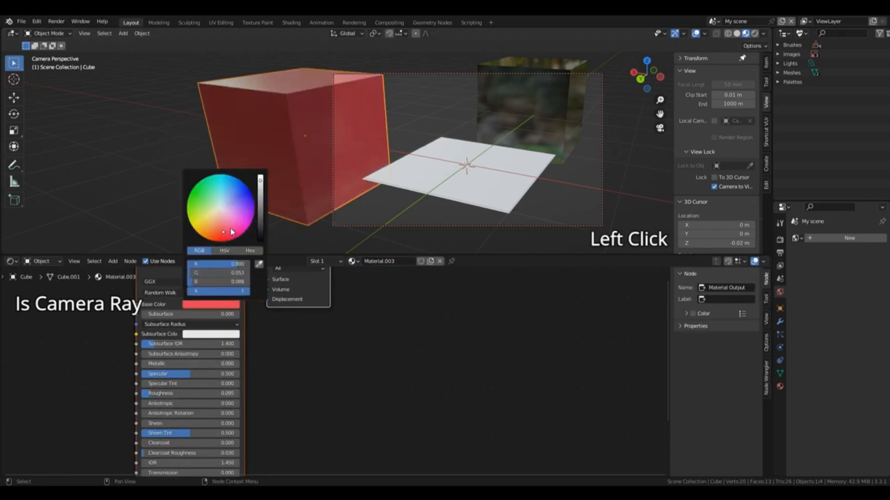
Step: Add a UV sphere, raise it above the plane along Z and scale it to about 0.236
key(shift+a)
mouse_move(485, 152)
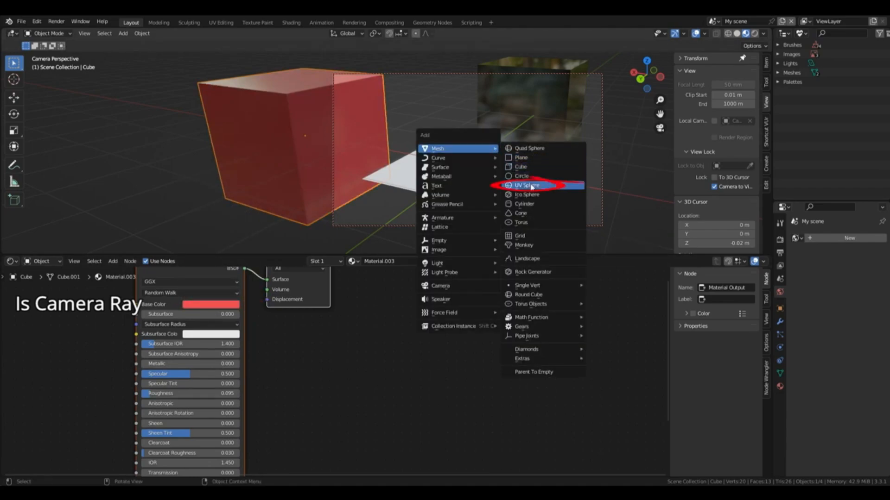
click(530, 186)
key(g)
key(z)
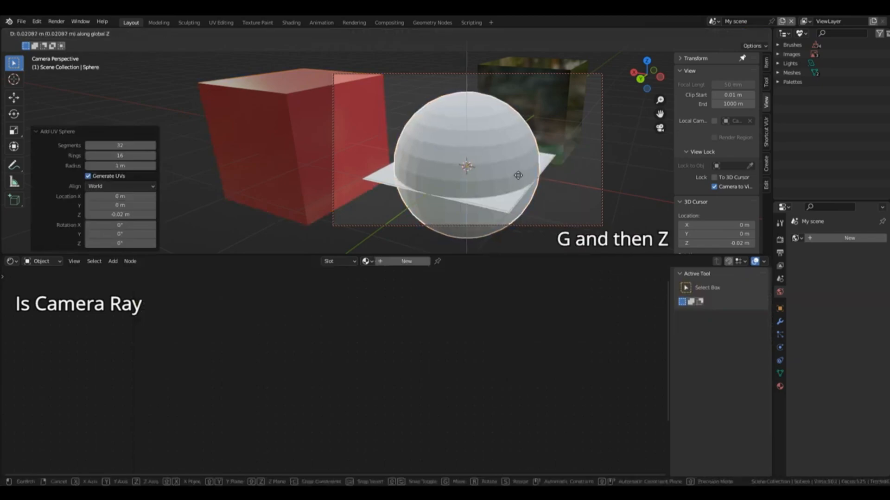
click(516, 135)
key(s)
click(467, 128)
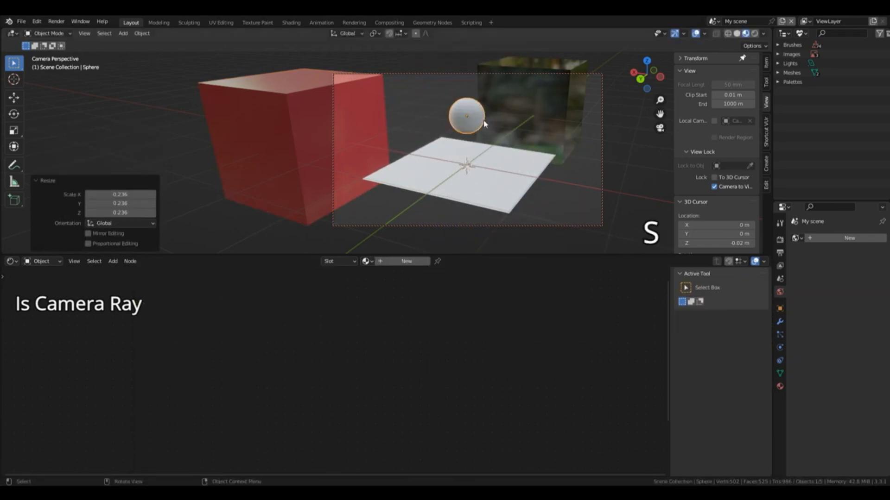
Step: Move the sphere about 1.1 m along Y, and shift it along X to sit over the plane
key(g)
key(y)
key(Return)
key(g)
key(x)
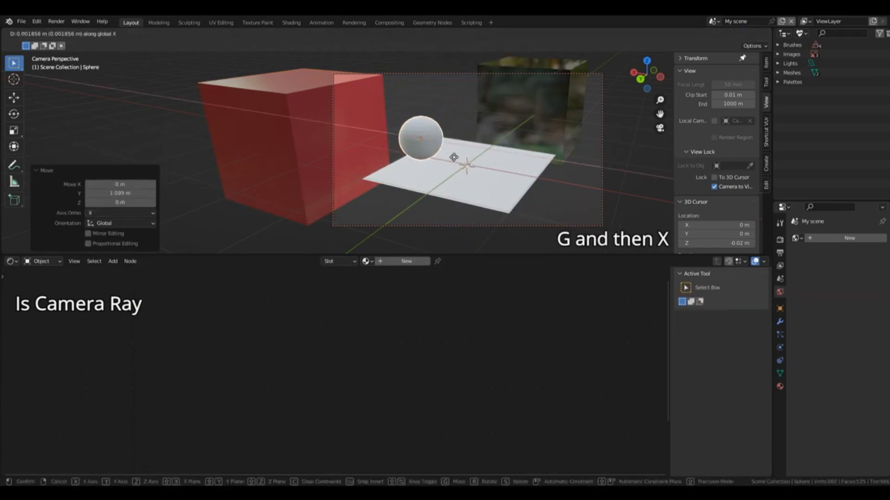
click(535, 137)
Step: Rename the transmissive cube's material as Glass
click(544, 120)
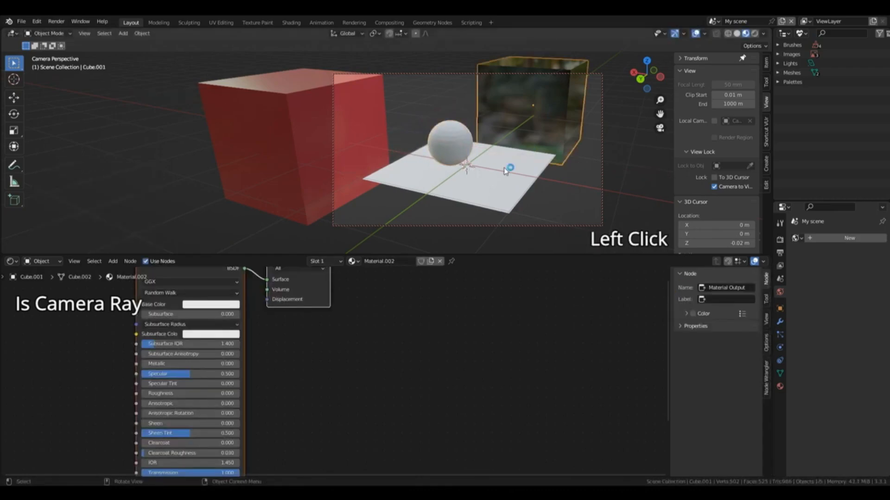
double_click(379, 261)
Step: Shade the sphere smooth and assign it the transmissive cube's existing glass material
click(451, 147)
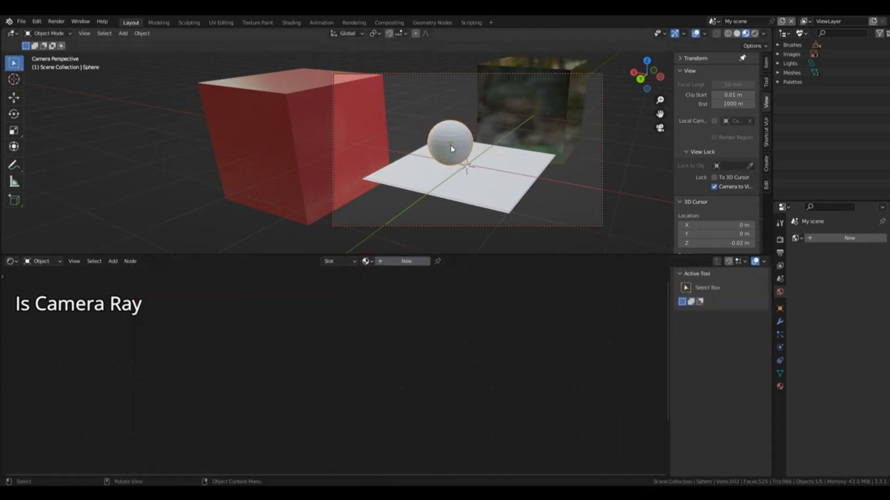
right_click(451, 148)
click(451, 148)
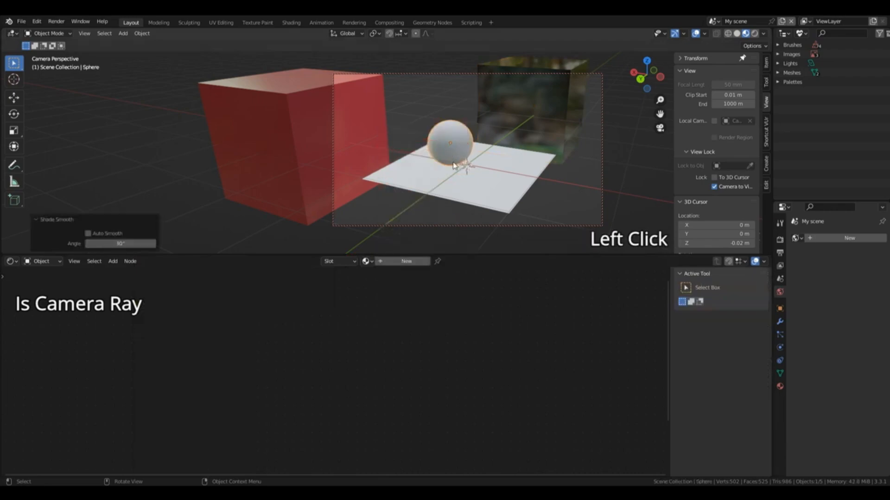
click(367, 262)
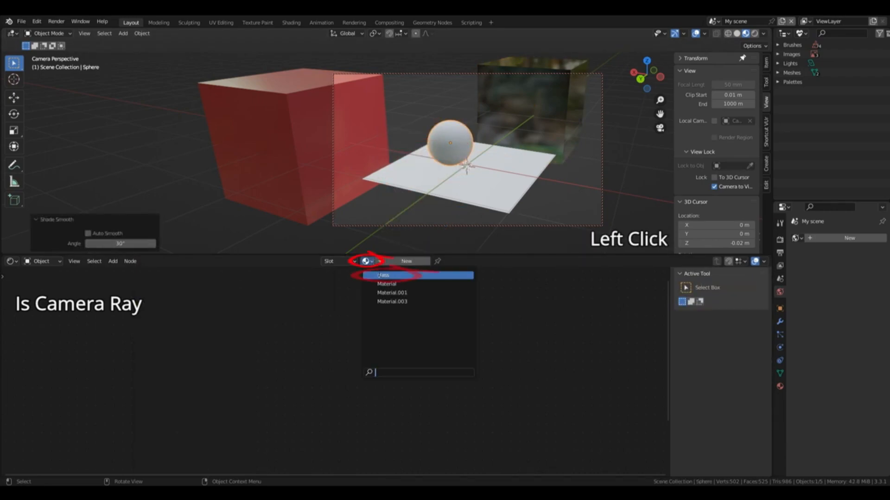
click(408, 273)
Step: Switch the viewport to rendered shading and create a new World for the scene
click(525, 164)
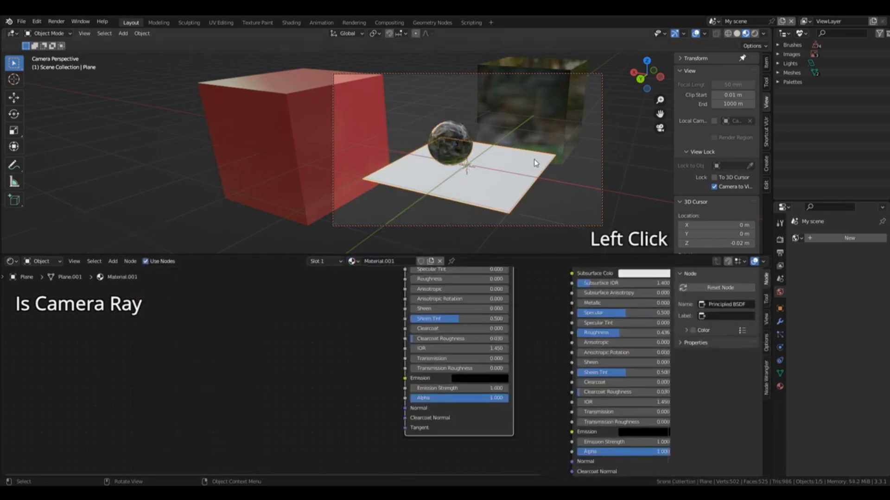
click(754, 33)
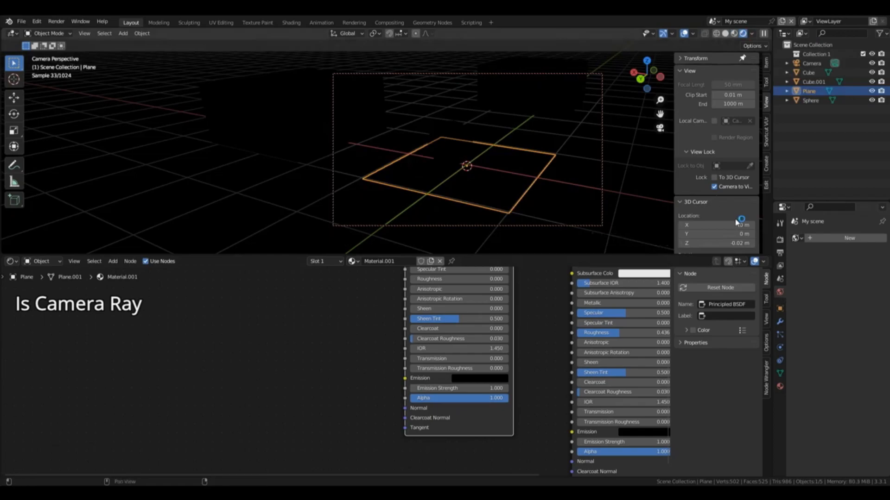
click(831, 240)
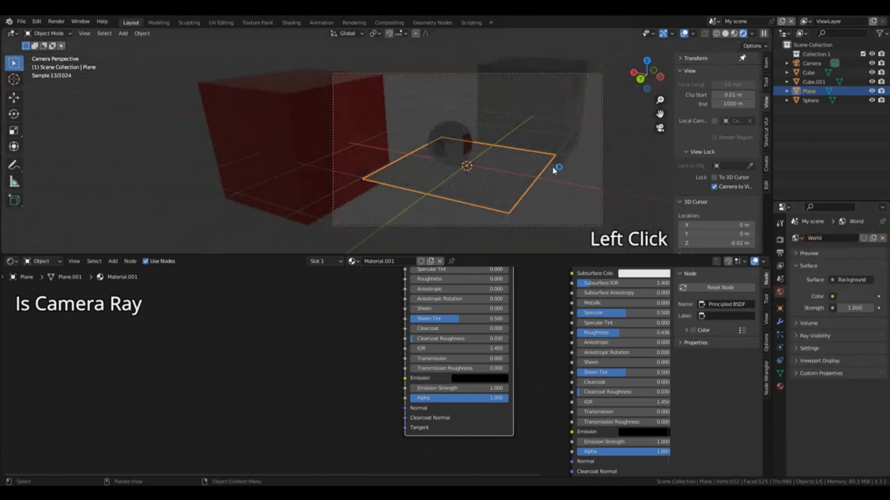
Step: Add a point light and raise it about 1.42 m along the Z axis above the plane
key(shift+a)
mouse_move(532, 263)
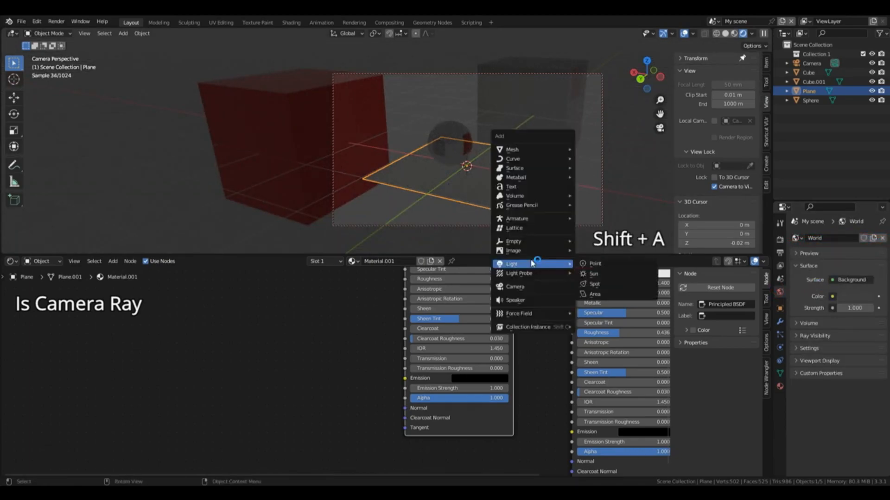
click(594, 263)
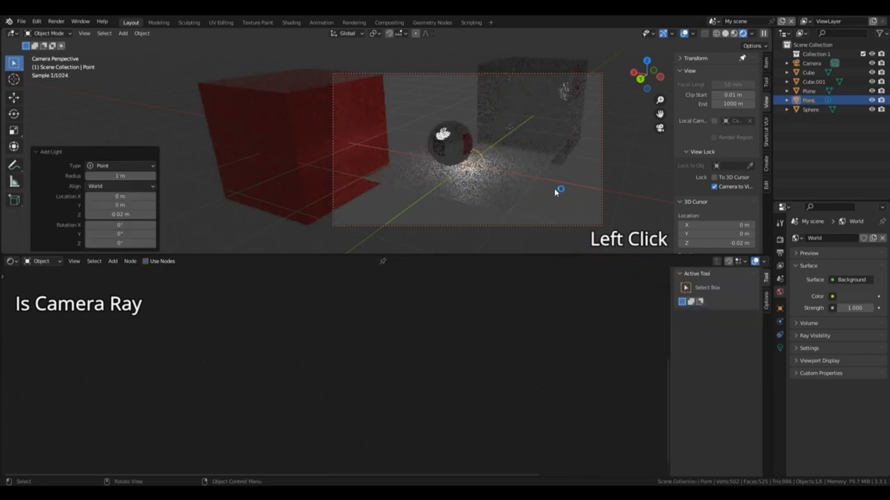
key(g)
key(z)
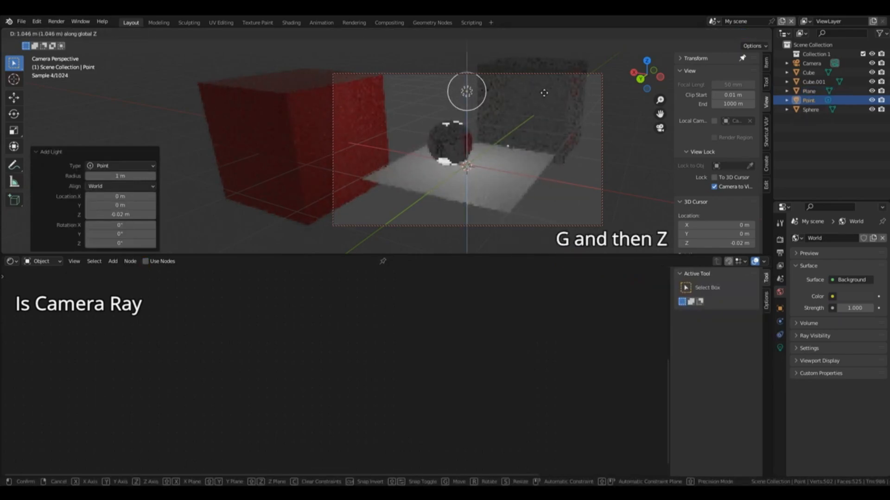
click(543, 64)
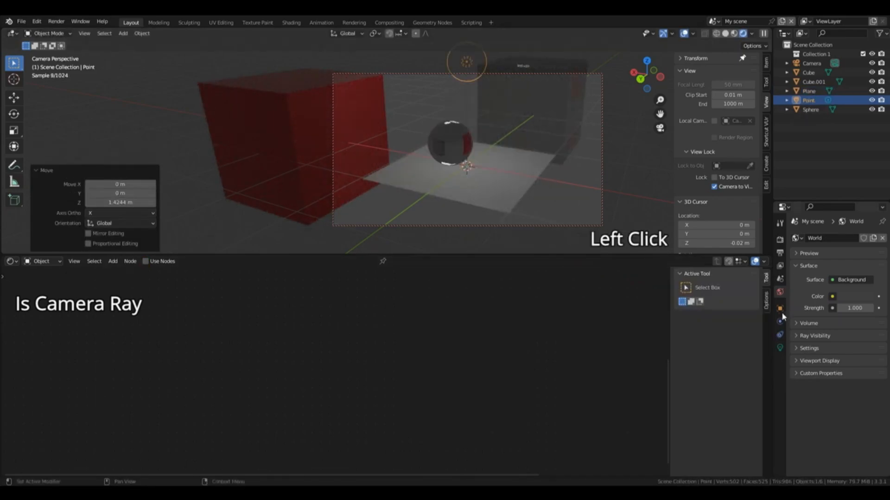
Step: Set the point light's power to 500 W
click(780, 348)
double_click(849, 300)
text(500)
key(Return)
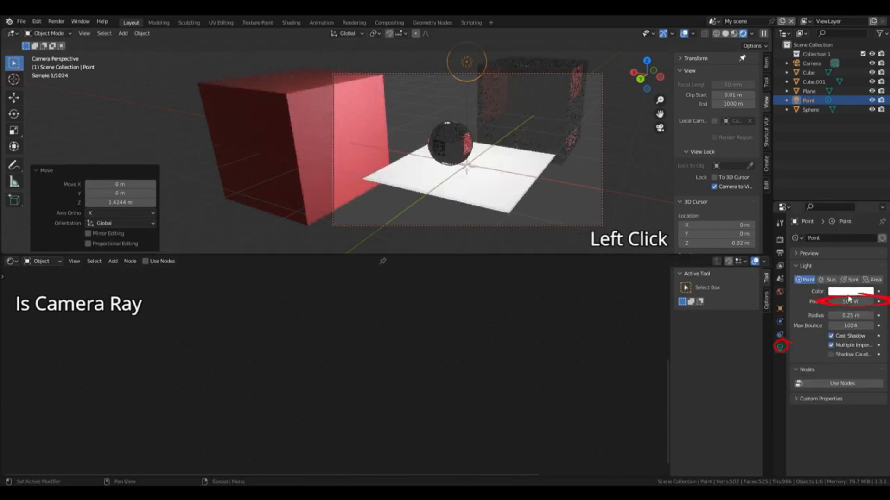
Step: Reframe the cubes, sphere and plane through the camera in solid shading, and unlock the camera from the view
scroll(599, 115, up, 2)
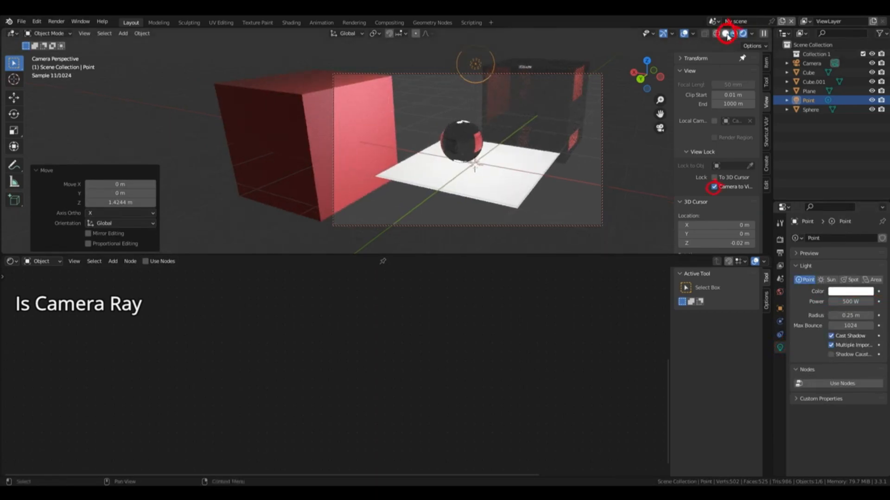
click(726, 36)
scroll(599, 116, down, 2)
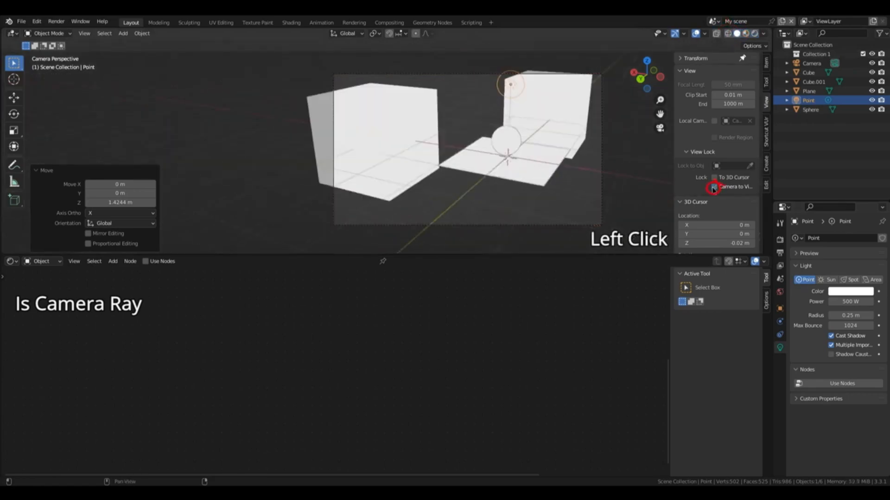
click(714, 187)
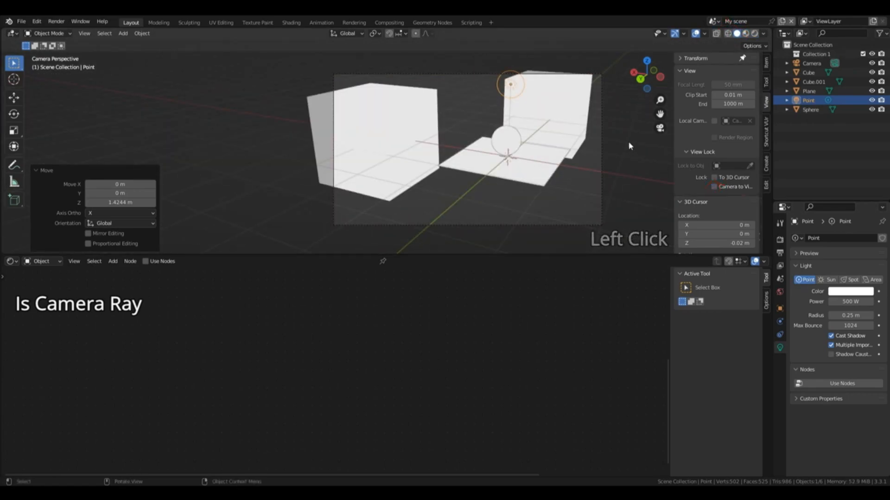
Step: Select the camera and set its passepartout opacity to 1.000 in the viewport display settings
scroll(628, 143, up, 2)
drag(659, 114, 646, 115)
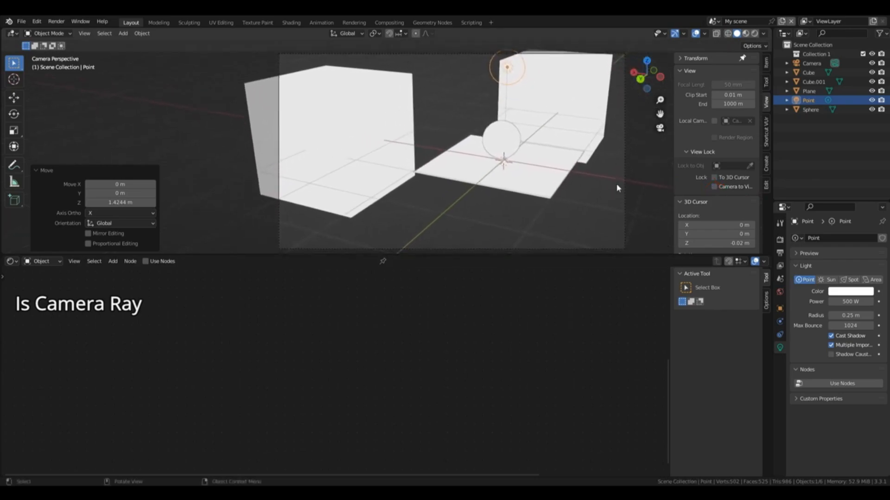
click(624, 184)
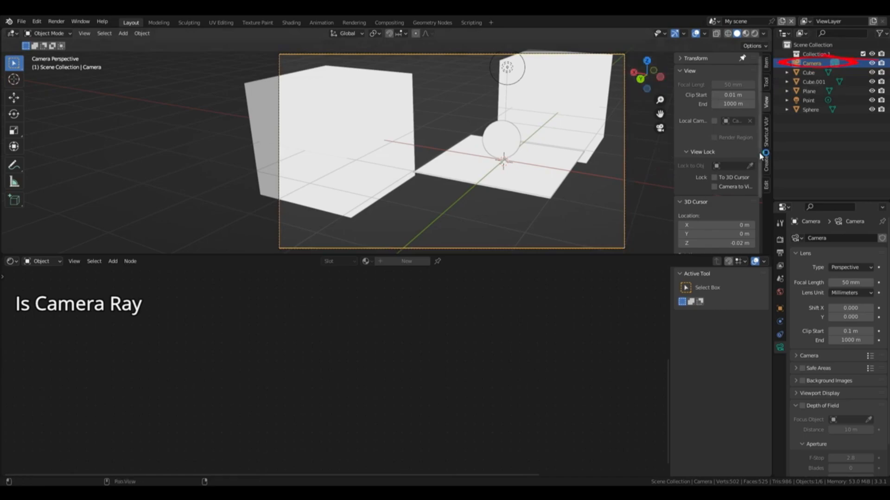
click(796, 393)
scroll(883, 352, down, 4)
scroll(855, 389, down, 1)
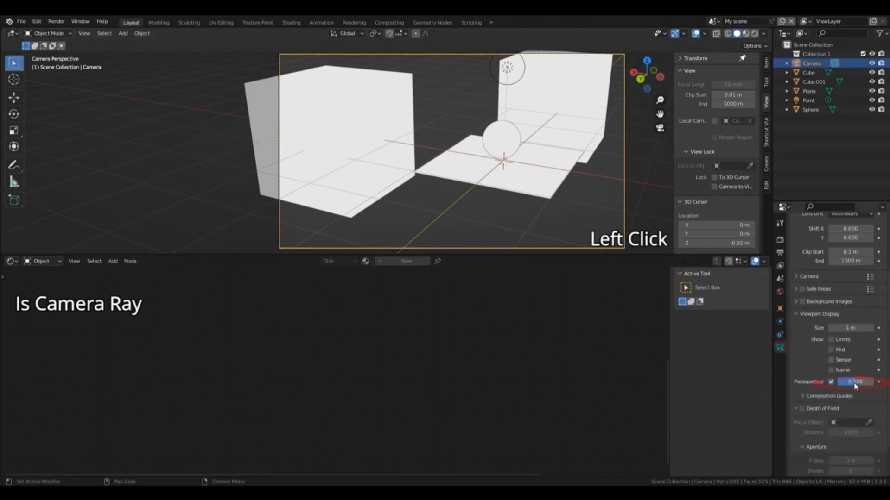
drag(855, 386, 871, 386)
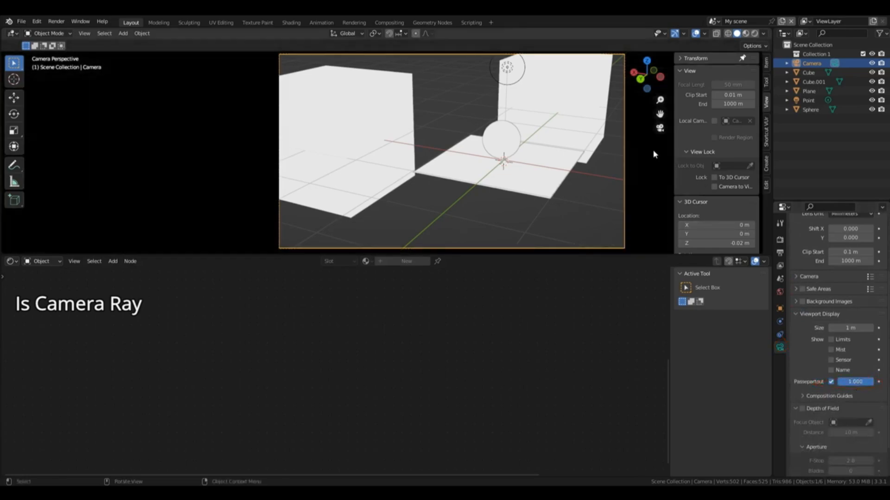
Step: Return to rendered shading and lower the plane about 0.31 m along the Z axis
click(753, 34)
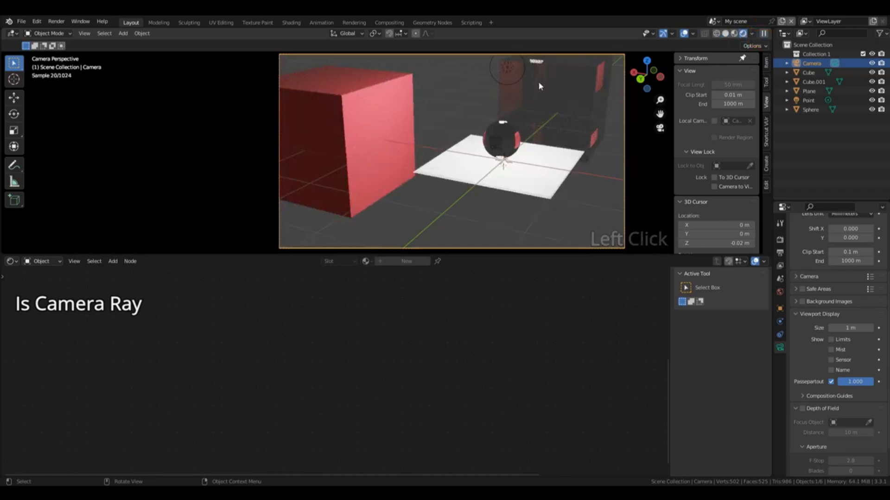
click(553, 169)
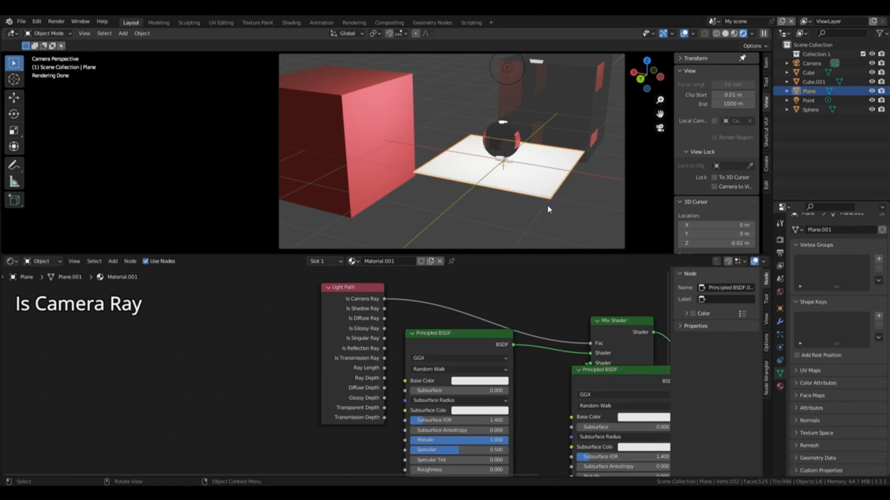
key(g)
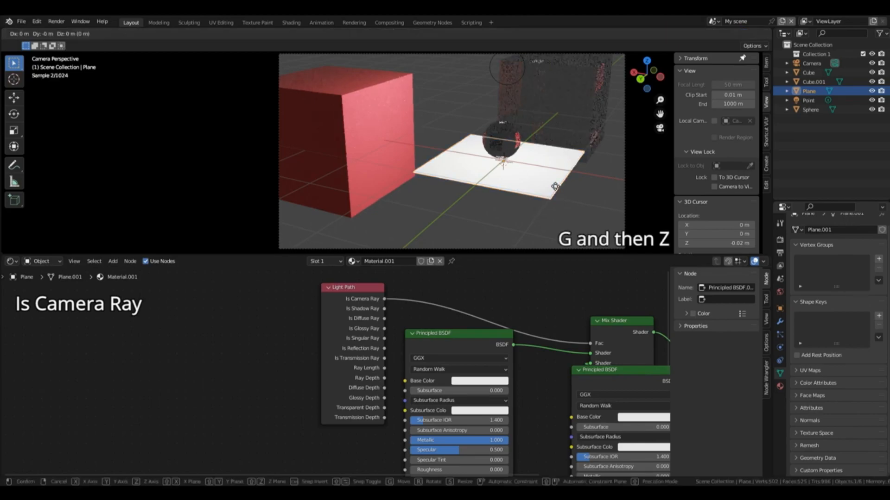
key(z)
click(558, 208)
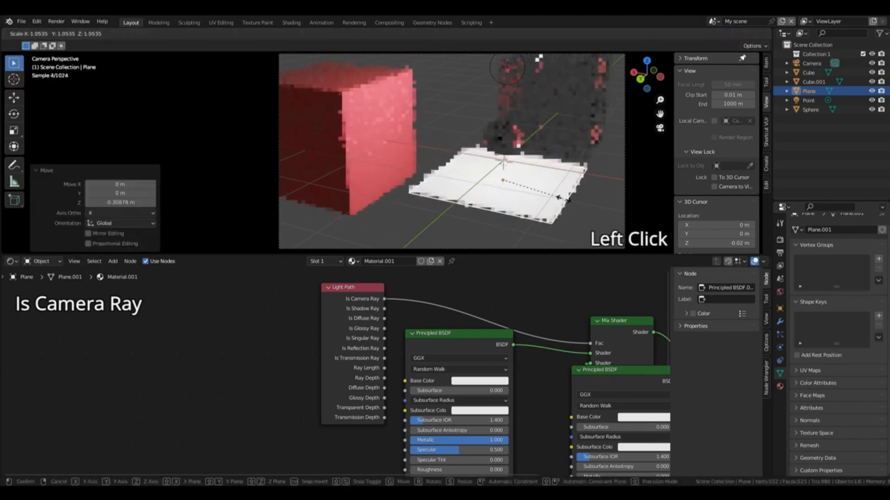
Step: Enlarge the plane by about 2.3 and again by about 3.55, and lower it about 0.37 m along the Z axis
key(s)
click(557, 191)
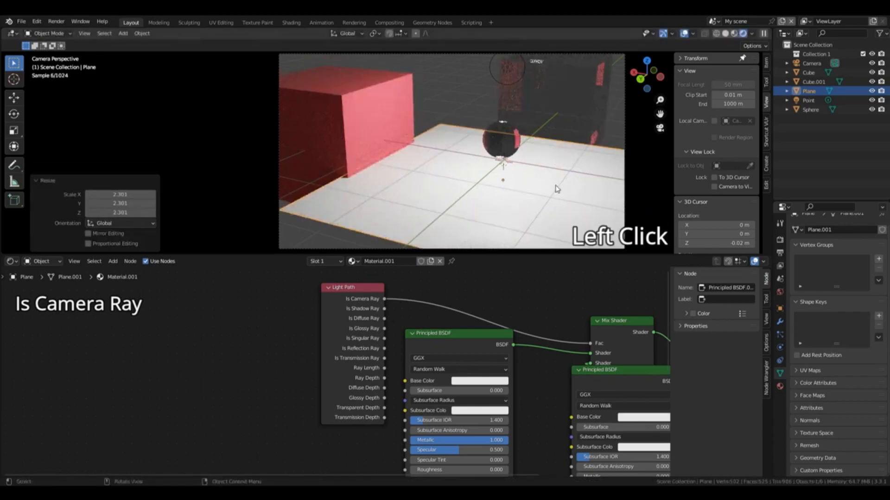
key(g)
key(z)
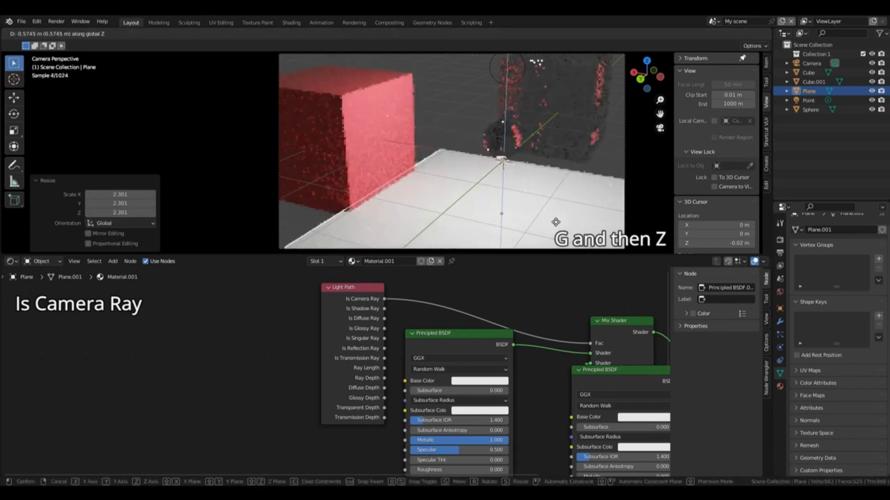
click(553, 207)
key(s)
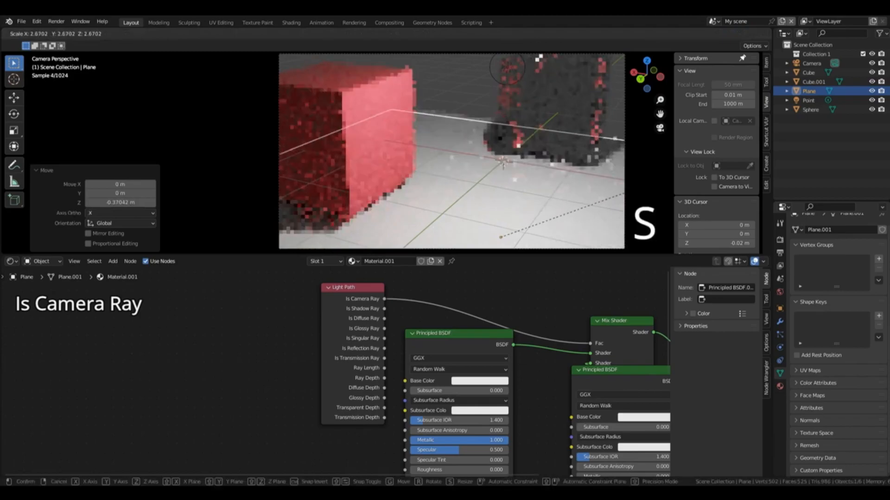
click(668, 125)
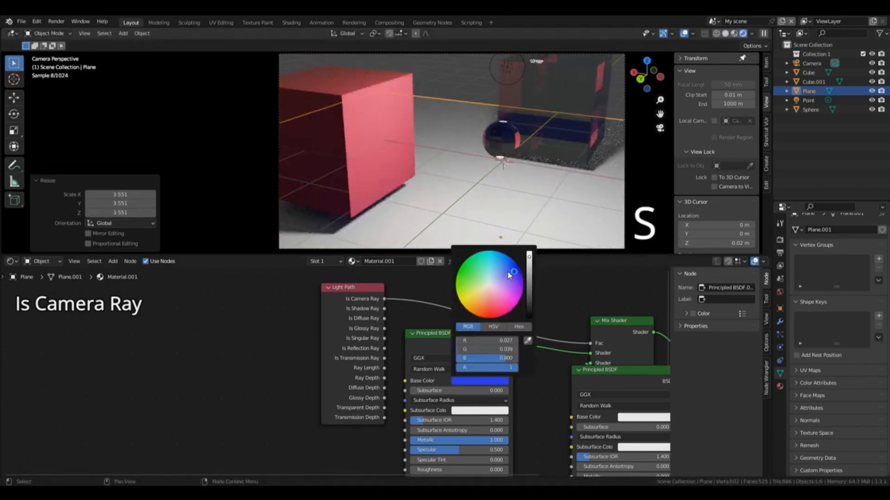
Step: Set the first Principled BSDF's base color to blue (R 0.138, G 0.169, B 0.800) and its Metallic to 0.000
drag(509, 275, 504, 274)
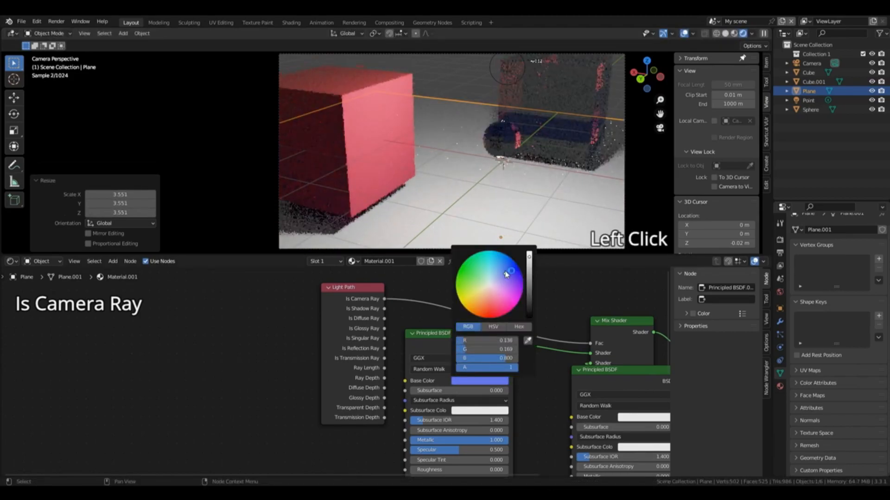
click(467, 381)
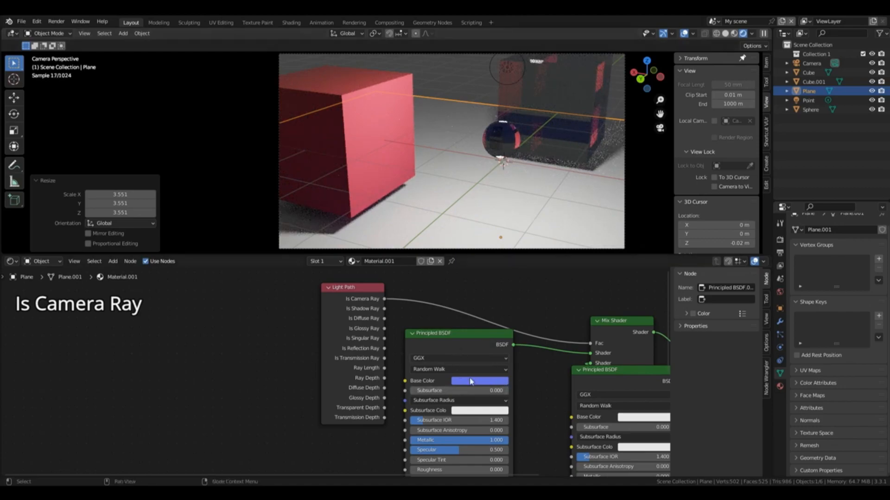
drag(668, 312, 669, 338)
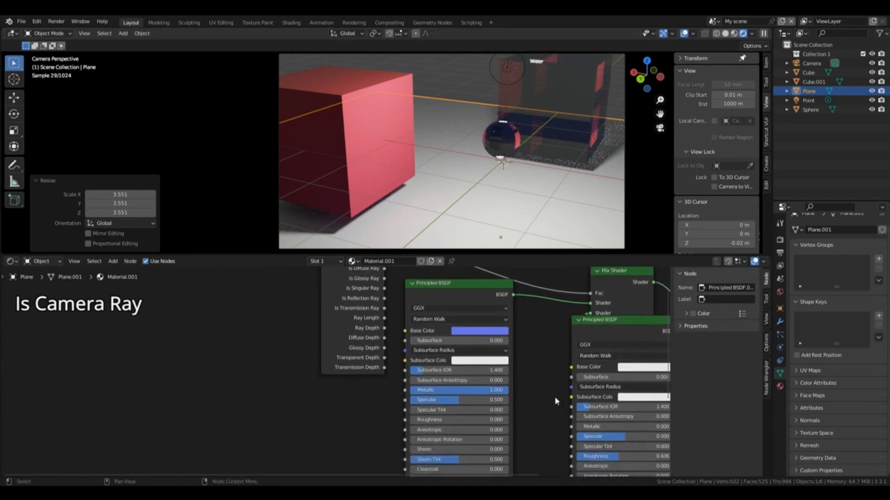
drag(504, 392, 412, 393)
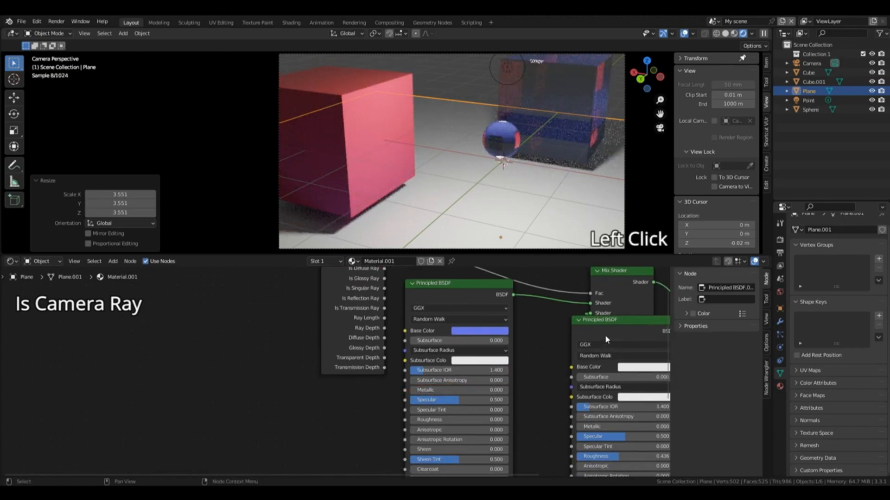
Step: Shift the second Principled BSDF node slightly and set its base color to yellow (R 0.800, G 0.706, B 0)
drag(584, 331, 566, 334)
click(627, 369)
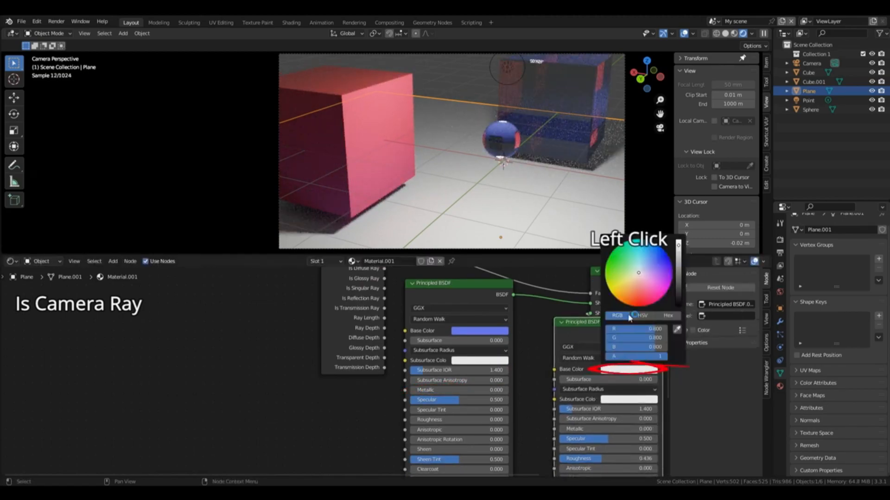
click(608, 287)
drag(608, 289, 610, 292)
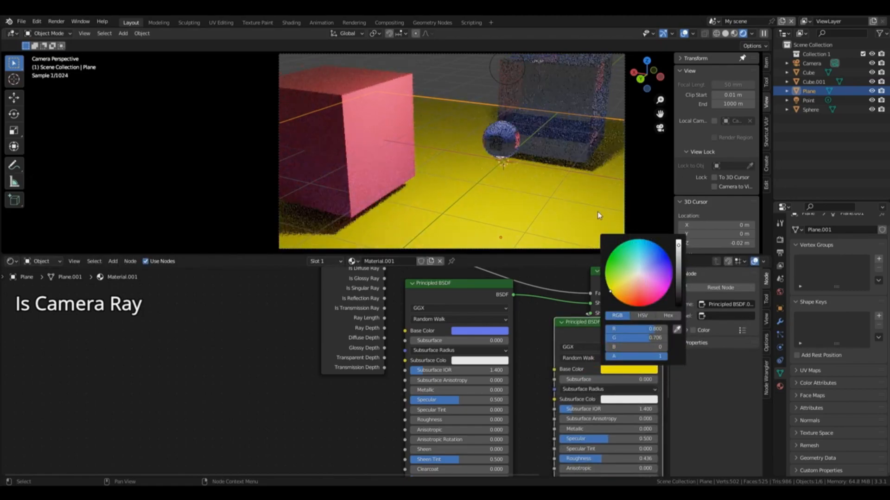
click(560, 198)
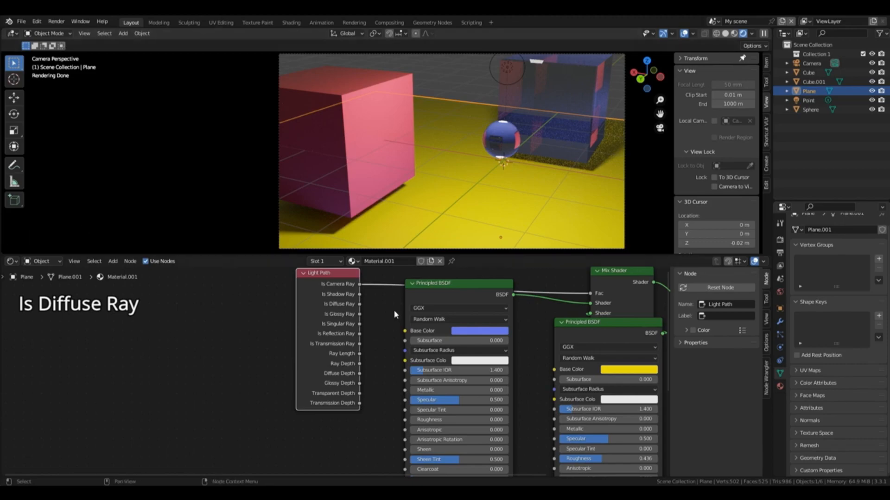
Step: Drive the plane material's Mix Shader factor with the Light Path's Is Diffuse Ray output
drag(360, 304, 591, 300)
shift+middle_drag(525, 177, 530, 168)
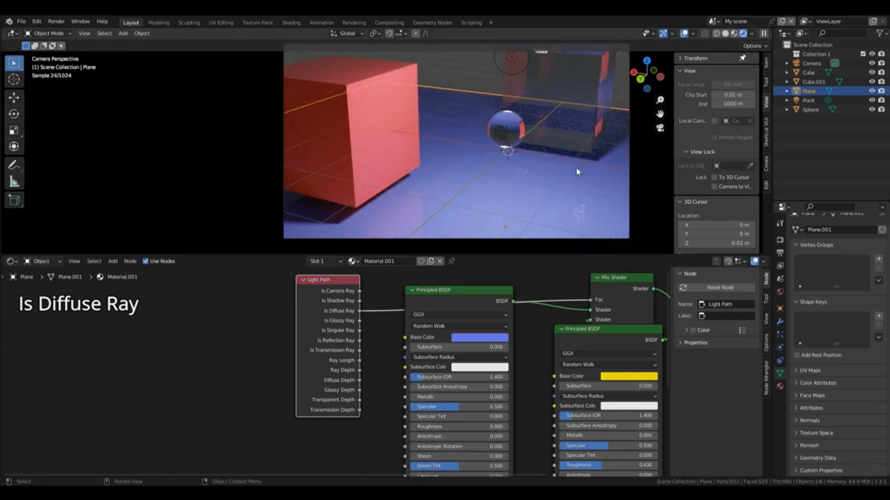
Step: Select the red cube and rename its material to "red"
click(368, 200)
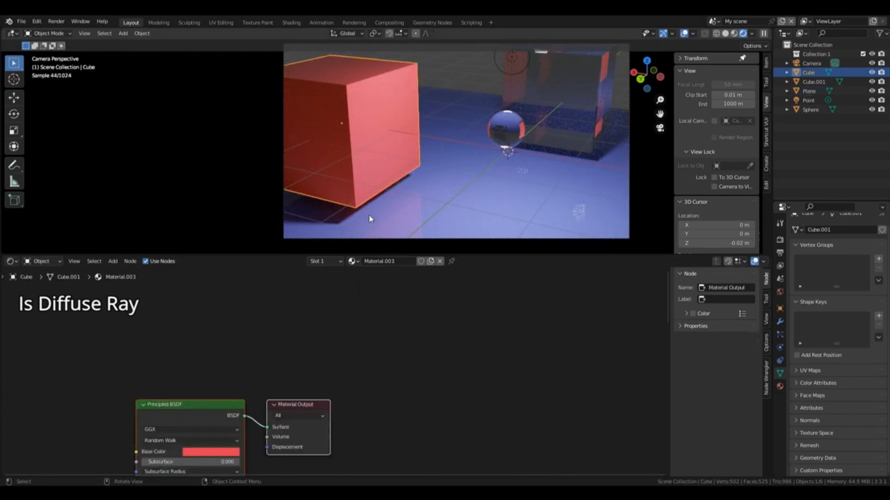
click(384, 262)
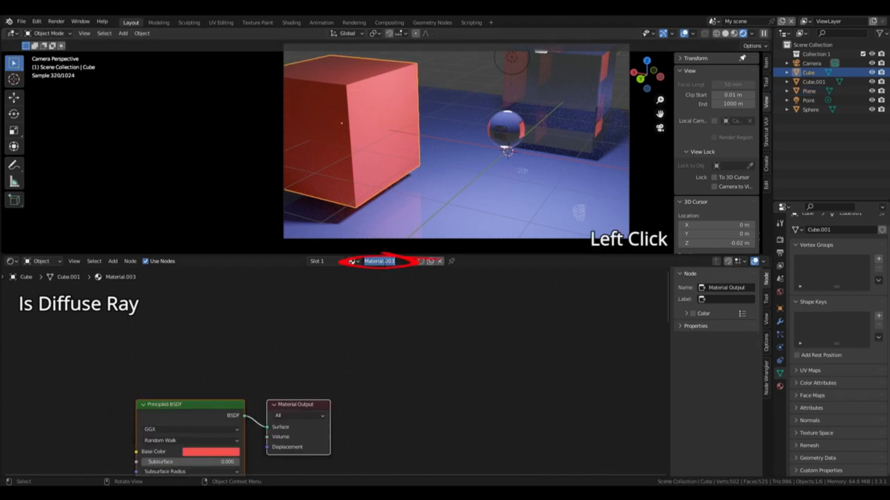
text(red)
key(Return)
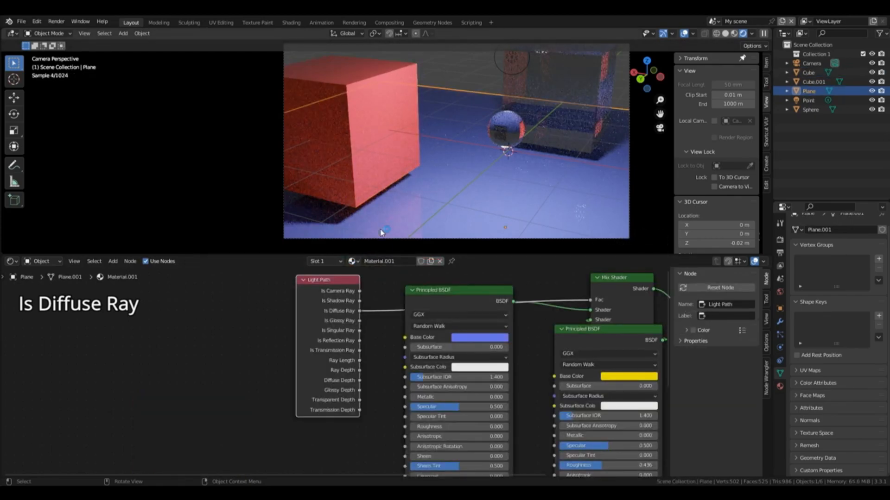
Step: Rename the plane's material to "example"
click(369, 261)
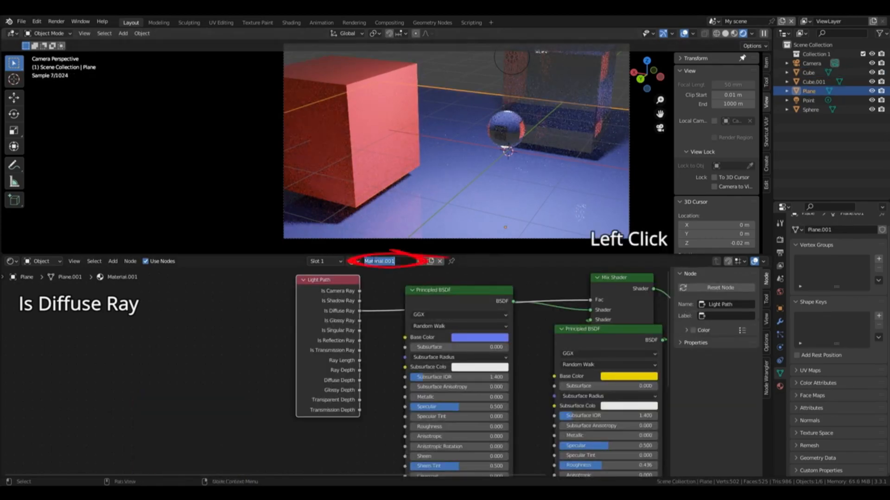
key(BackSpace)
text(e)
text(xample)
key(Return)
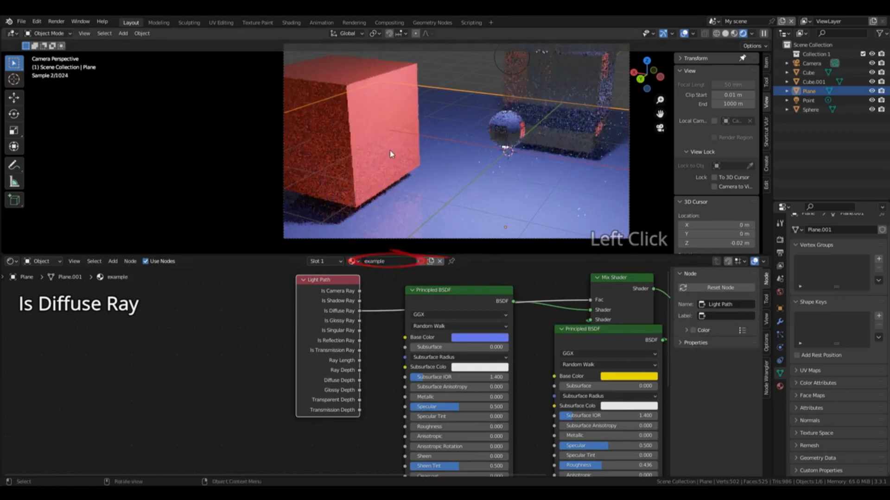
Step: Assign the "example" material to the red cube and unlink it from the plane
click(391, 153)
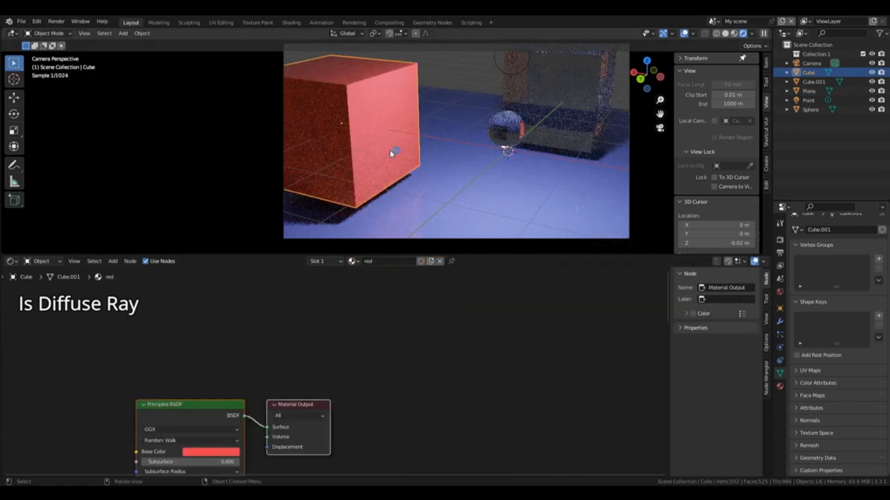
click(352, 261)
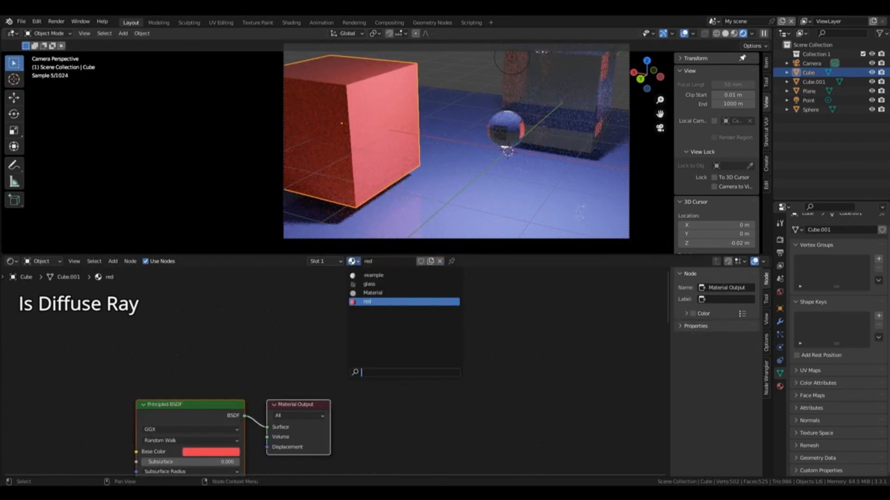
click(366, 293)
click(454, 200)
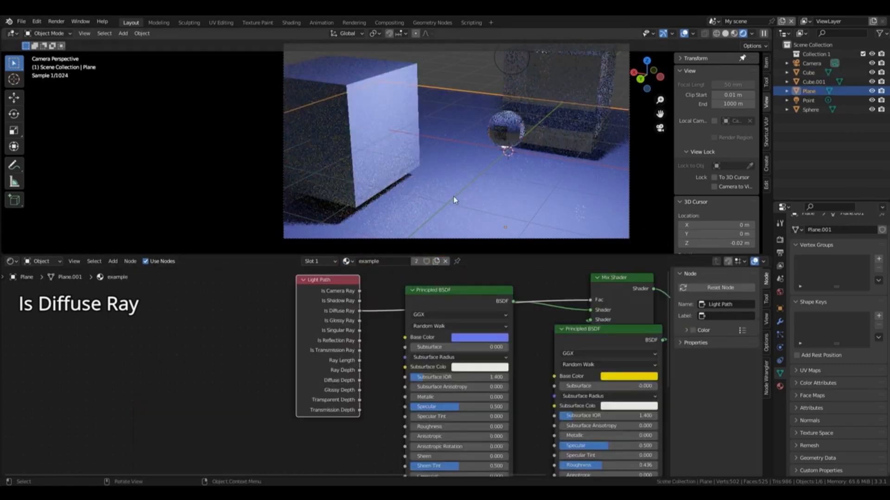
click(447, 261)
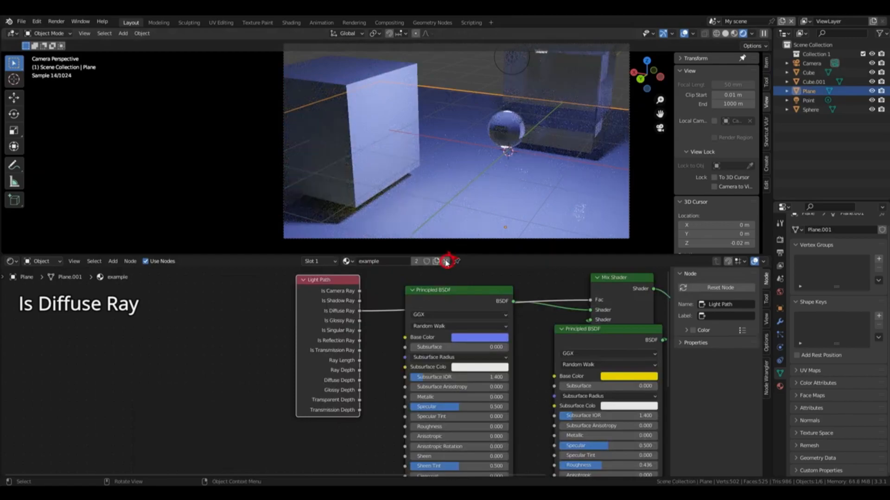
click(446, 262)
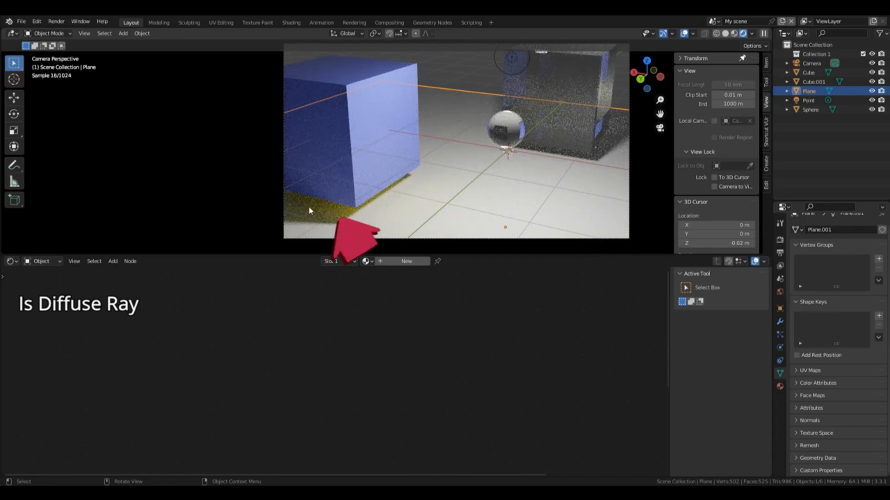
Step: Select the cube with the "example" material and move its yellow Principled BSDF node closer to the blue one
click(376, 178)
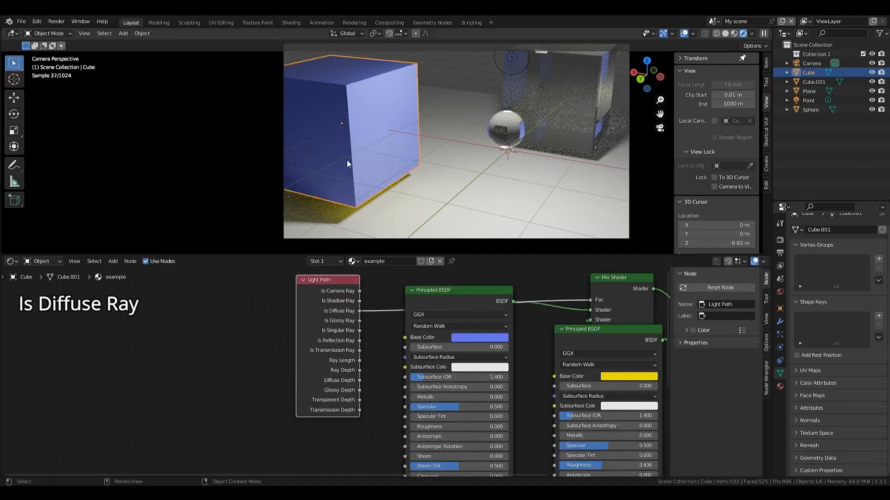
click(403, 111)
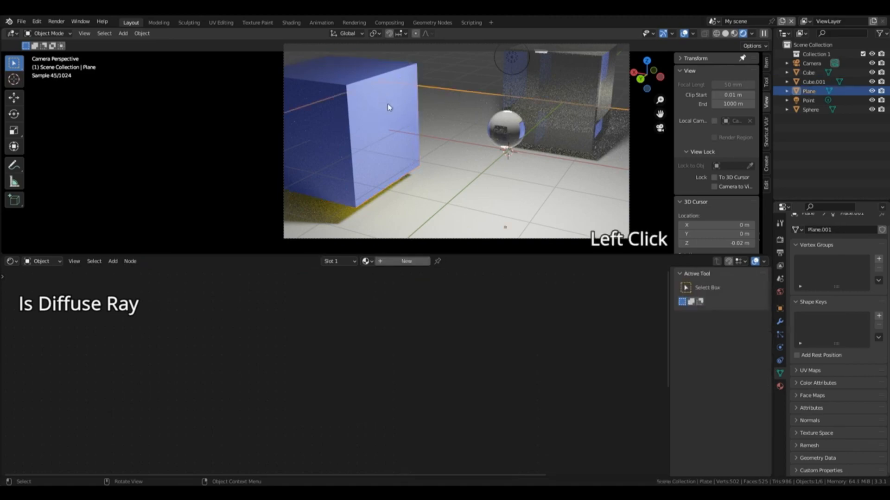
click(401, 117)
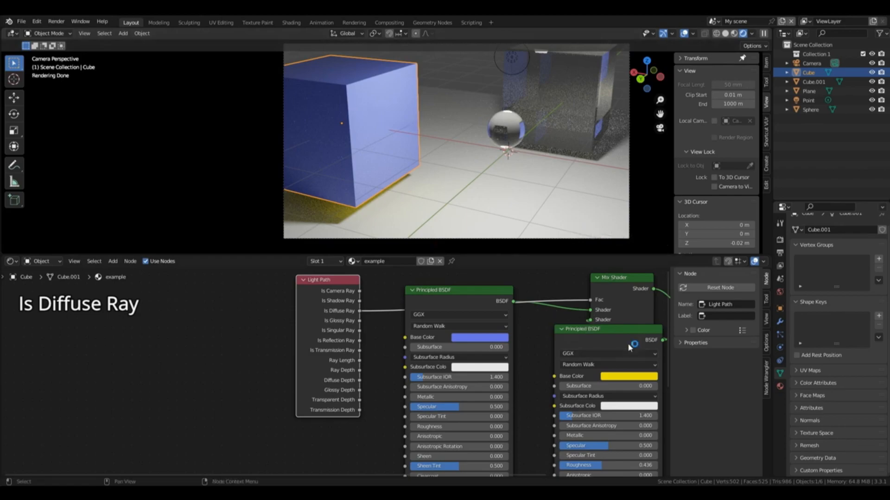
drag(631, 343, 592, 352)
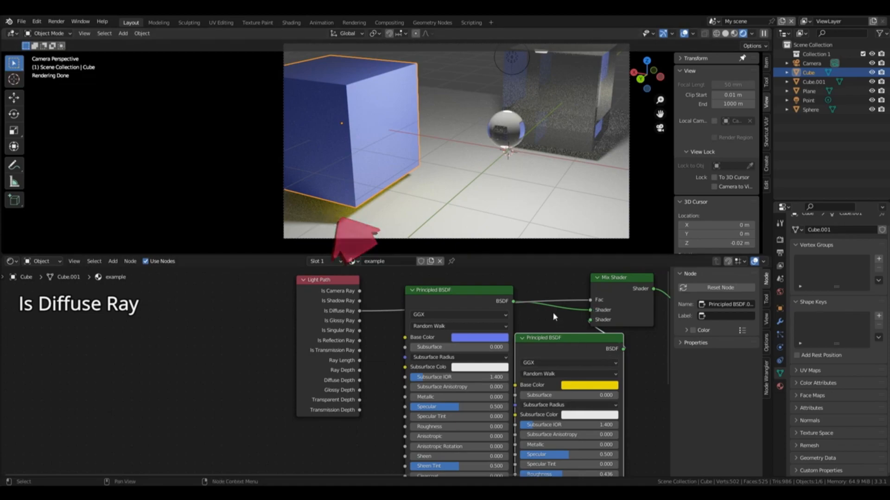
Step: Try the blue Principled BSDF directly on the Material Output's Surface, and restore the Mix Shader link
drag(514, 302, 587, 309)
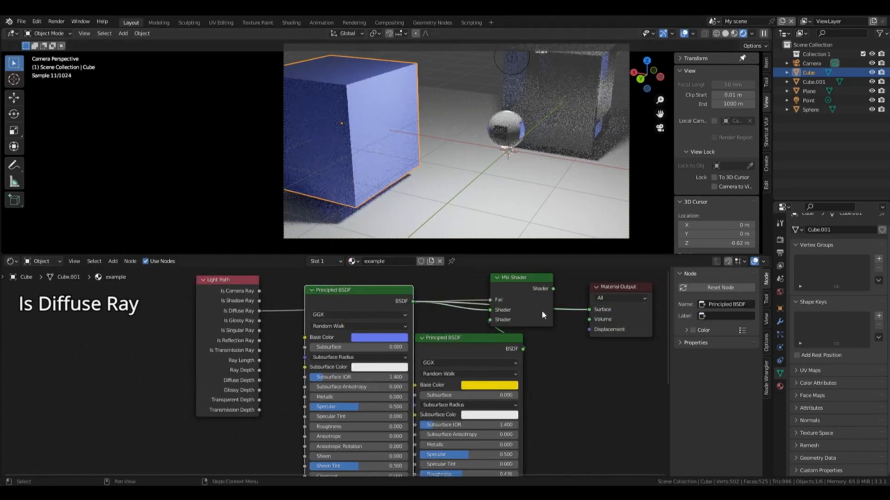
drag(588, 309, 491, 310)
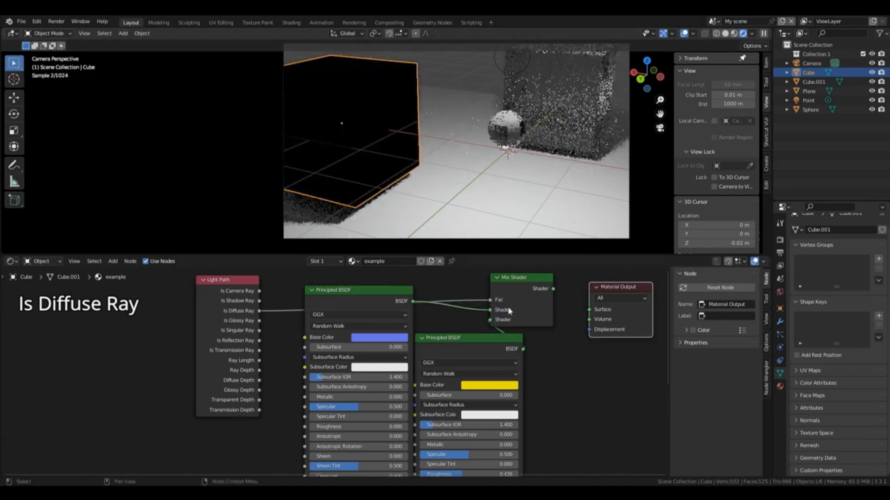
click(555, 290)
drag(556, 291, 589, 309)
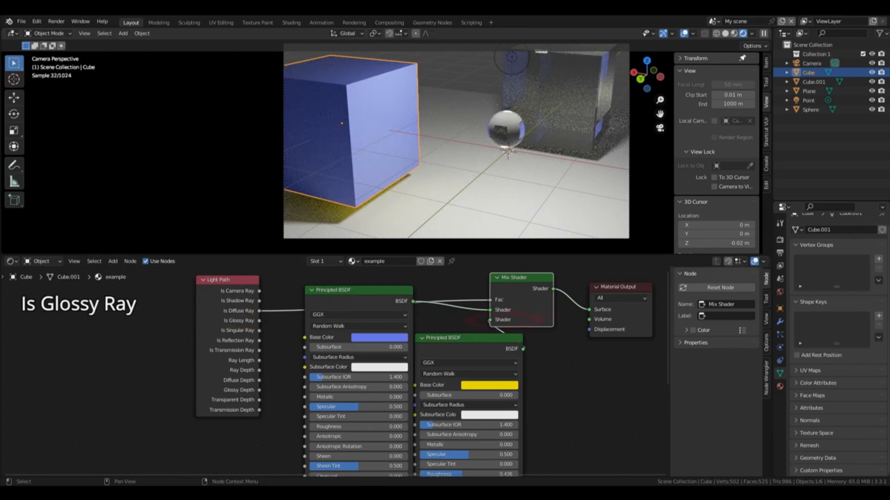
Step: Drive the Mix Shader's factor with the Light Path's Is Glossy Ray, and try Is Reflection Ray in its place
click(258, 322)
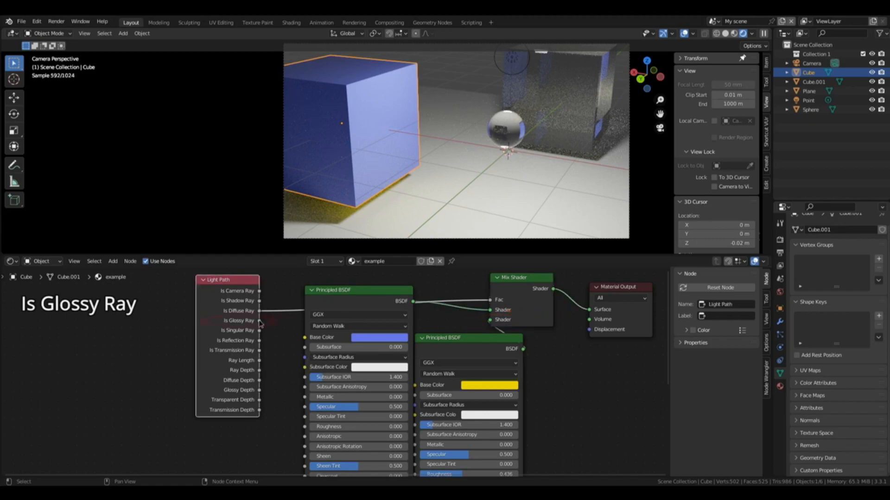
drag(260, 323, 492, 301)
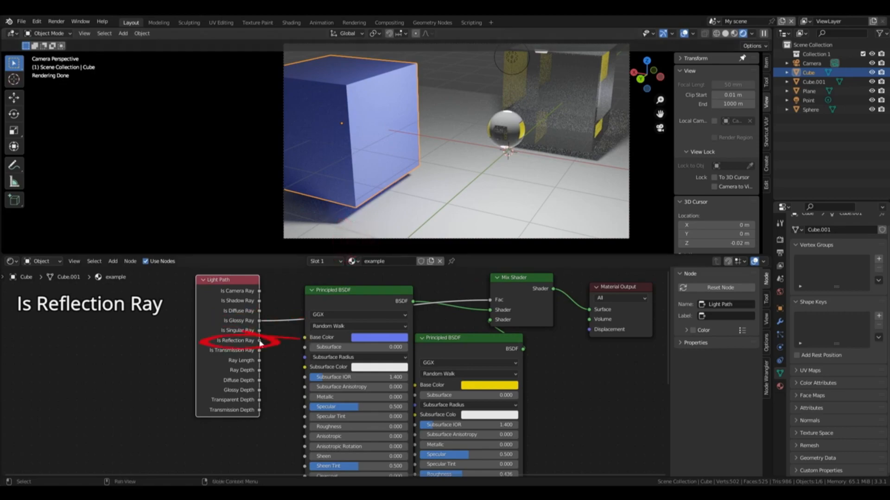
drag(260, 340, 304, 337)
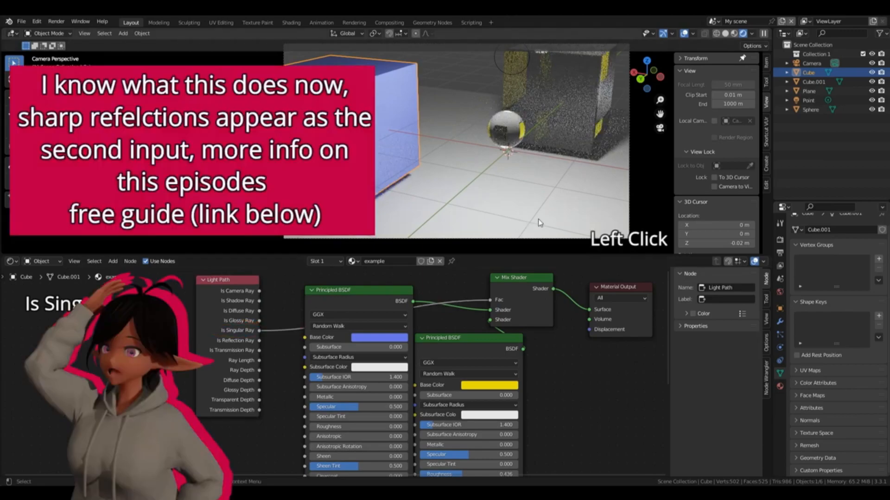
Step: Compare Is Glossy Ray with Is Singular Ray as the Mix Shader's factor, ending on Is Singular Ray
drag(258, 321, 490, 299)
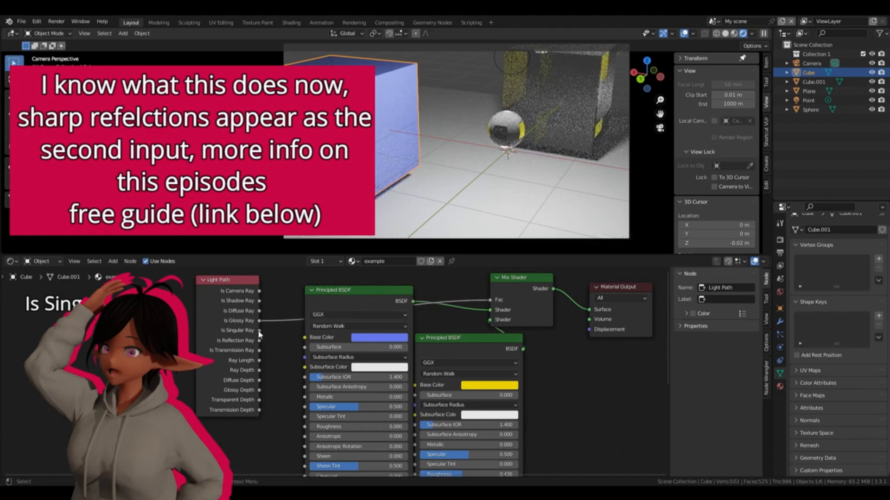
drag(259, 331, 490, 300)
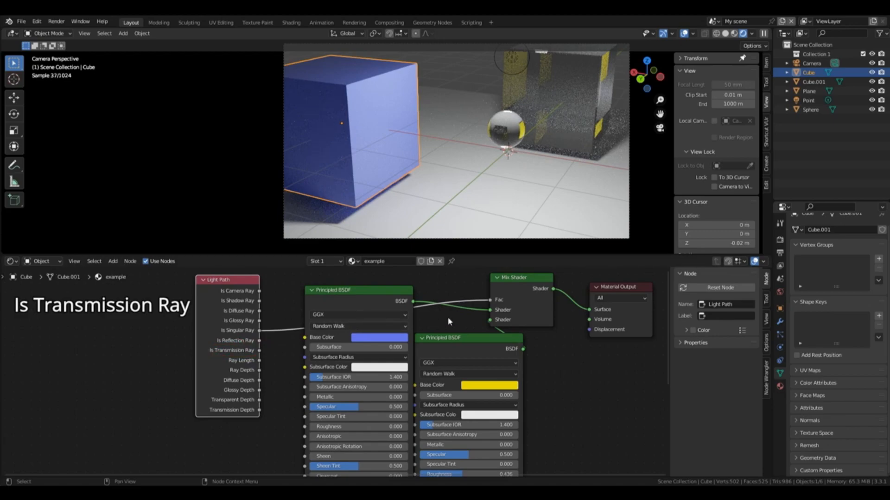
Step: Drive the Mix Shader's factor with Is Transmission Ray and view the blue cube through the glass sphere
drag(259, 350, 491, 300)
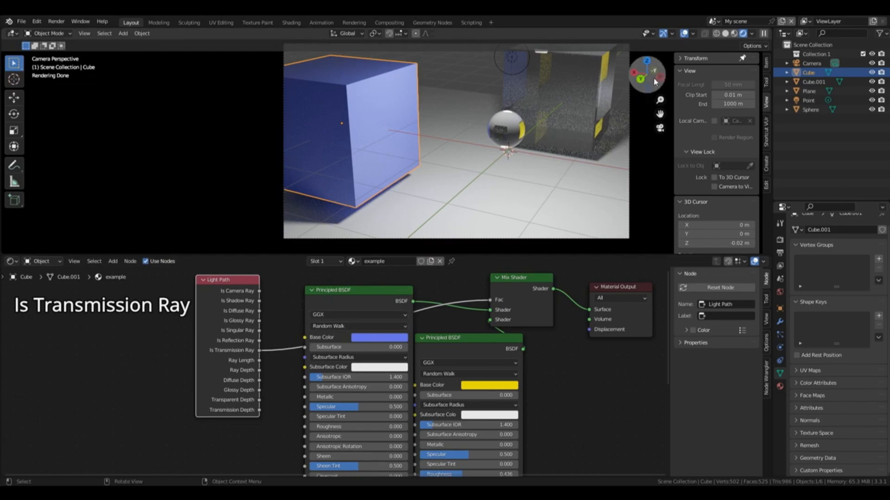
drag(653, 83, 616, 95)
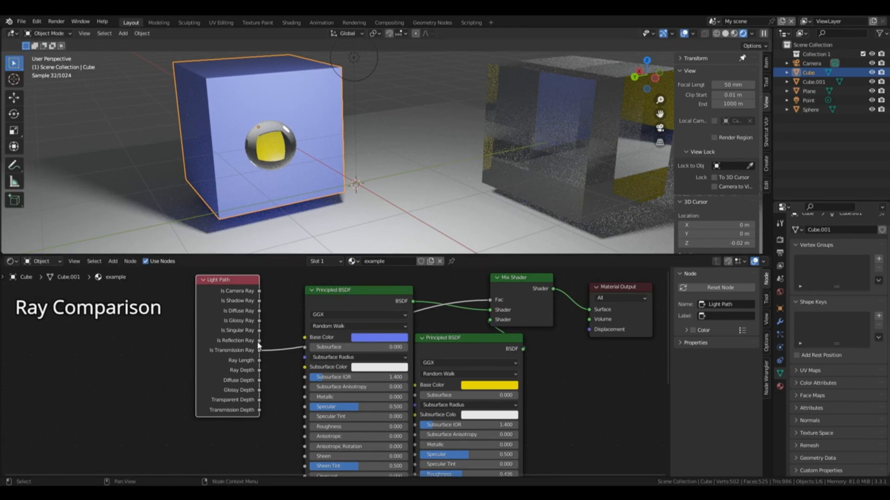
Step: Replace the Mix Shader's factor input with the Light Path's Is Reflection Ray output for comparison
drag(259, 341, 491, 367)
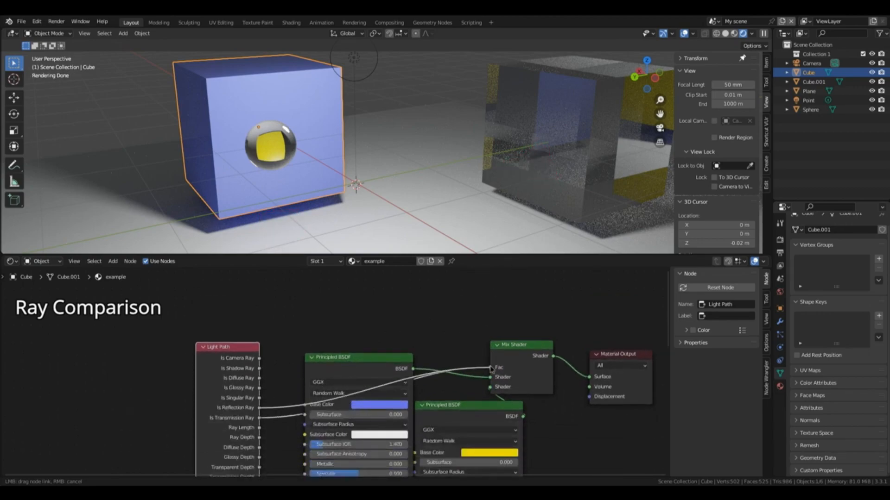
drag(492, 369, 490, 368)
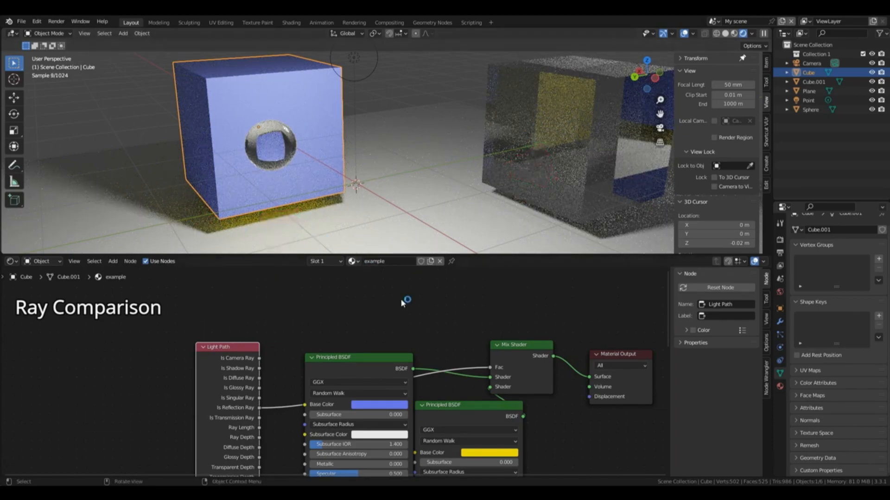
Step: Compare Is Glossy Ray, Is Reflection Ray and Is Transmission Ray as the Mix Shader's factor, ending on Is Transmission Ray
drag(259, 388, 492, 369)
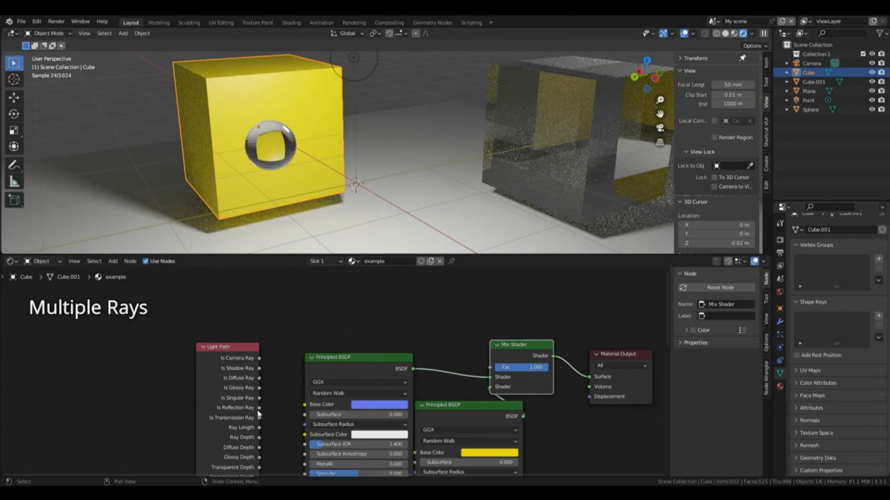
drag(259, 408, 491, 367)
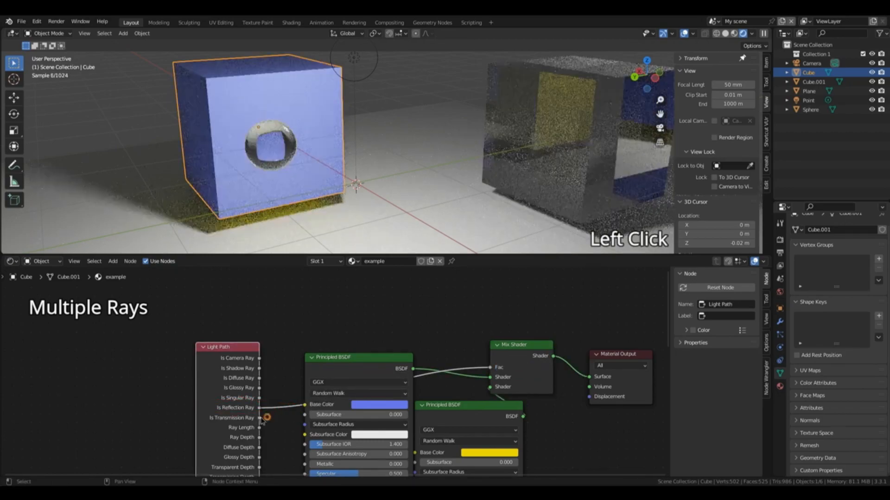
drag(259, 418, 491, 367)
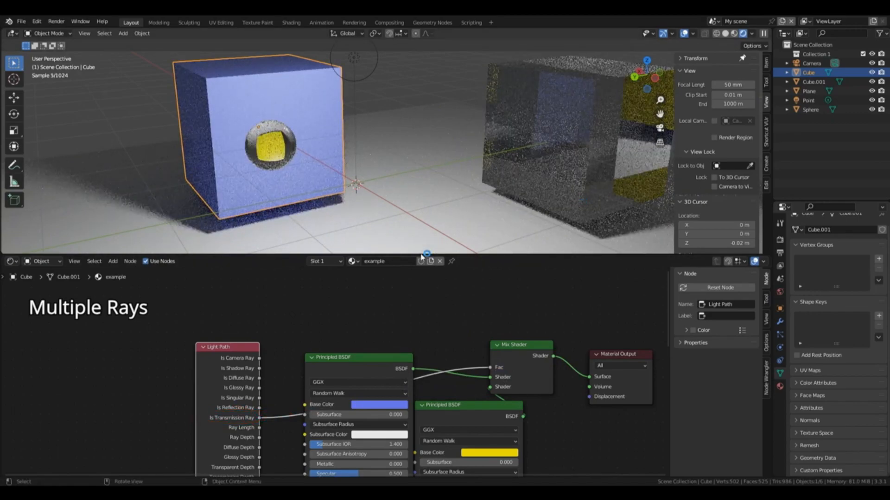
Step: Add a Math node with the Add operation and place it above the blue Principled BSDF
key(shift+a)
click(386, 372)
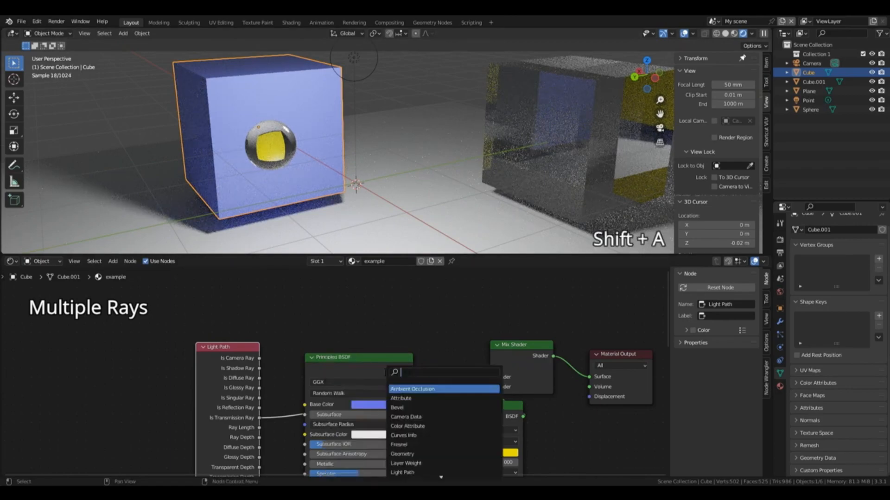
text(m)
click(411, 386)
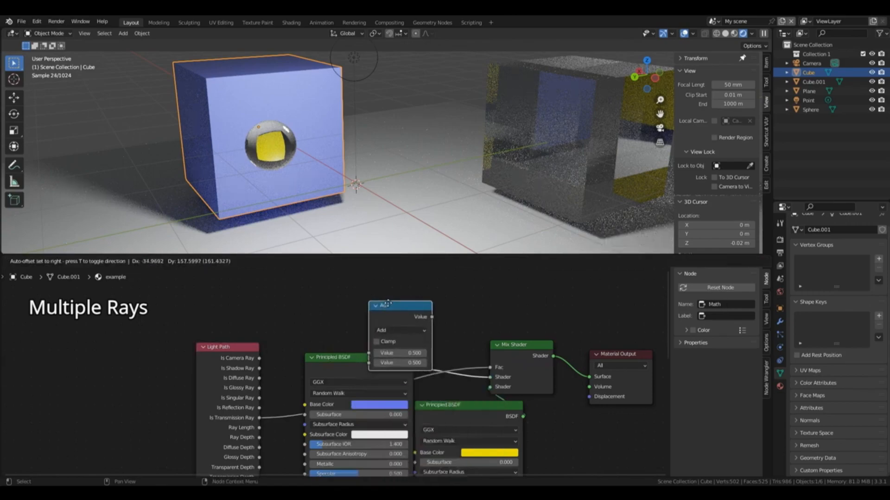
click(389, 287)
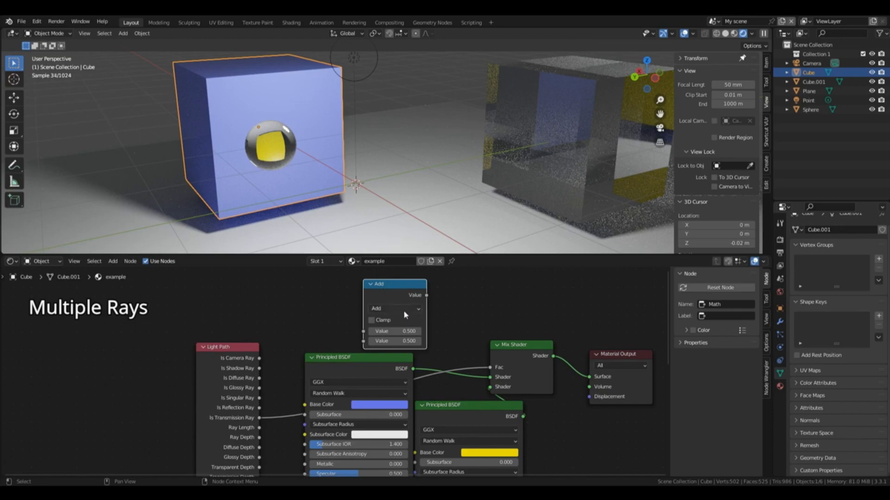
Step: Sum Is Reflection Ray and Is Transmission Ray in the Math node and feed the result into the Mix Shader's factor
drag(259, 417, 363, 342)
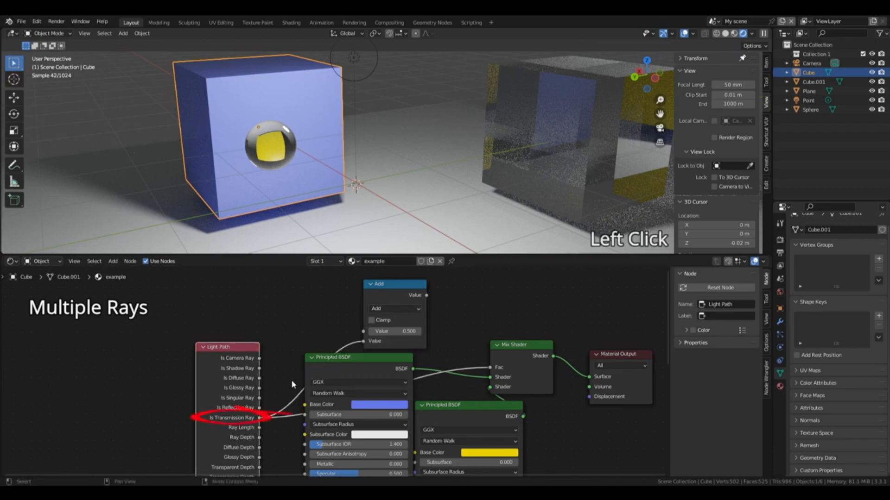
drag(259, 407, 363, 332)
drag(426, 295, 490, 367)
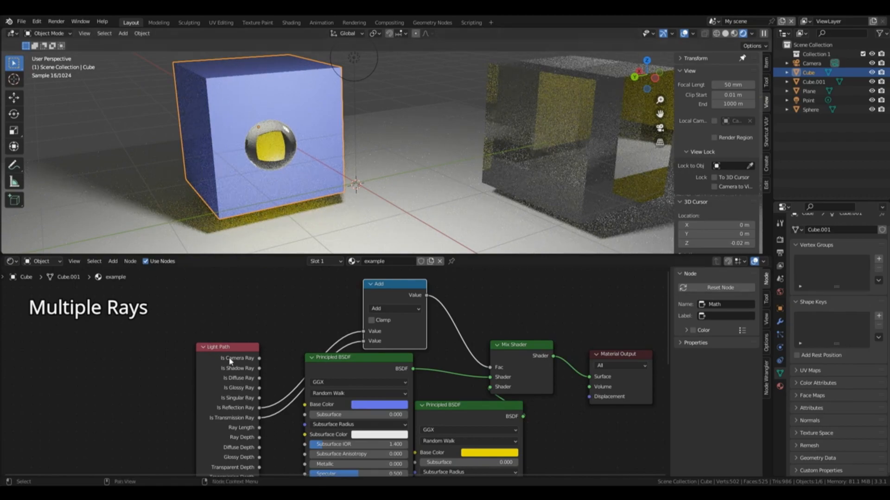
Step: Move the Light Path node up beside the Math node, and replace the Math node with a MixRGB node
drag(230, 351, 227, 308)
click(396, 298)
key(x)
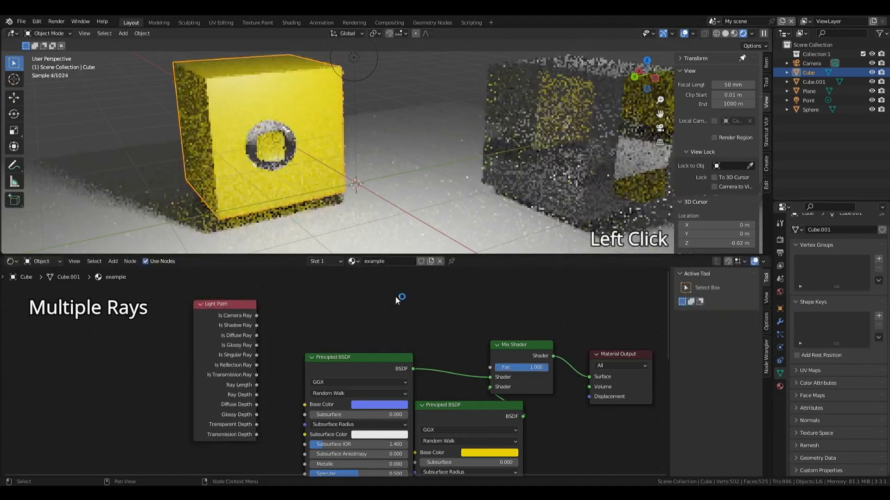
key(shift+a)
click(394, 297)
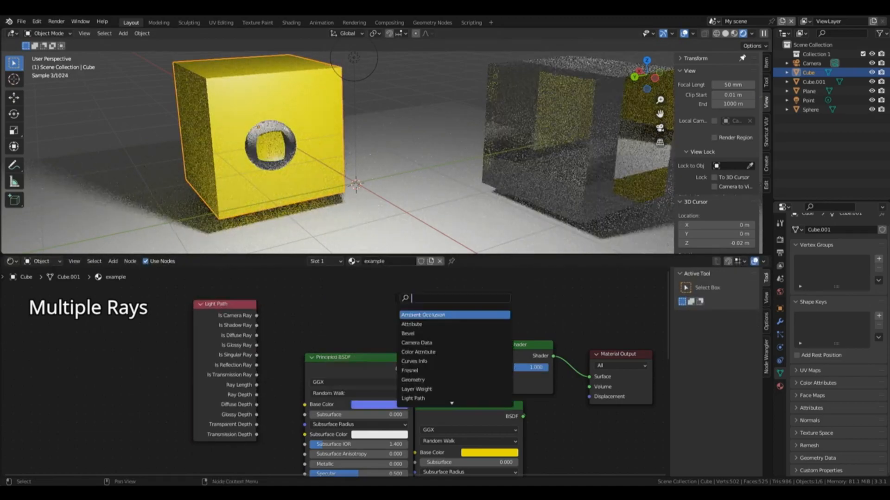
text(mix)
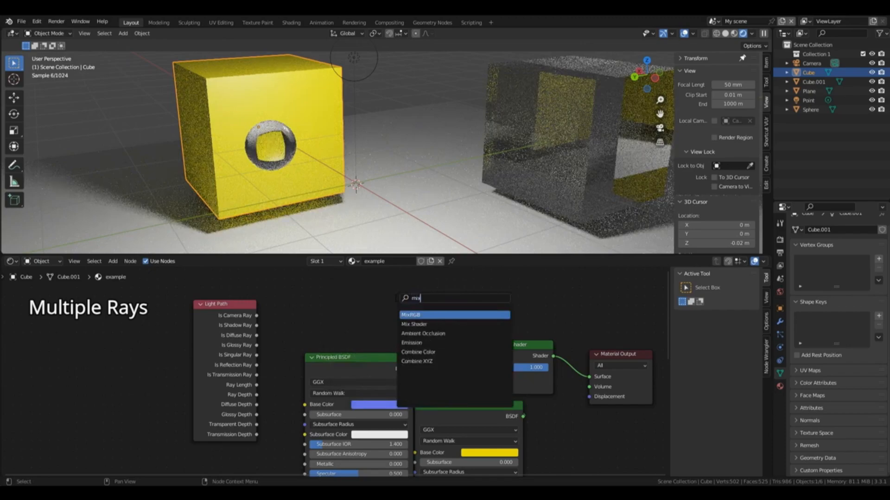
click(416, 315)
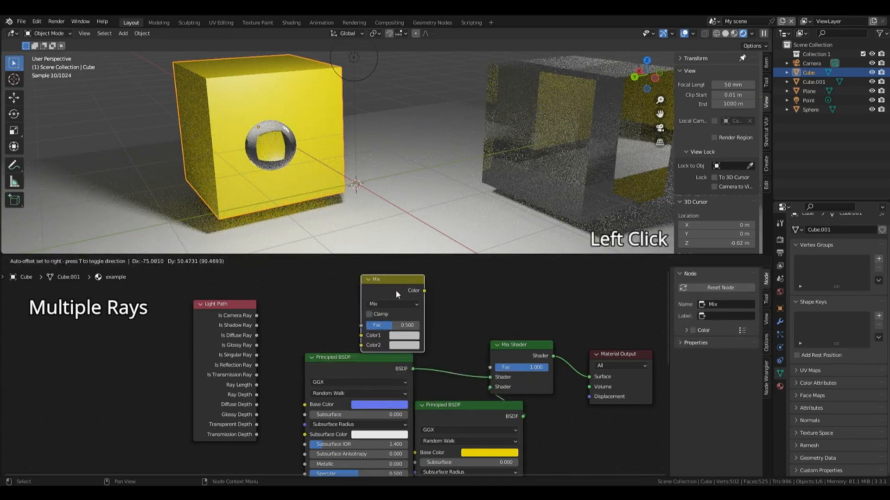
click(394, 292)
Step: Connect Is Reflection Ray to the MixRGB's Color1, Is Transmission Ray to Color2, and its Color output to the Mix Shader's factor
drag(257, 375, 361, 346)
drag(256, 366, 361, 335)
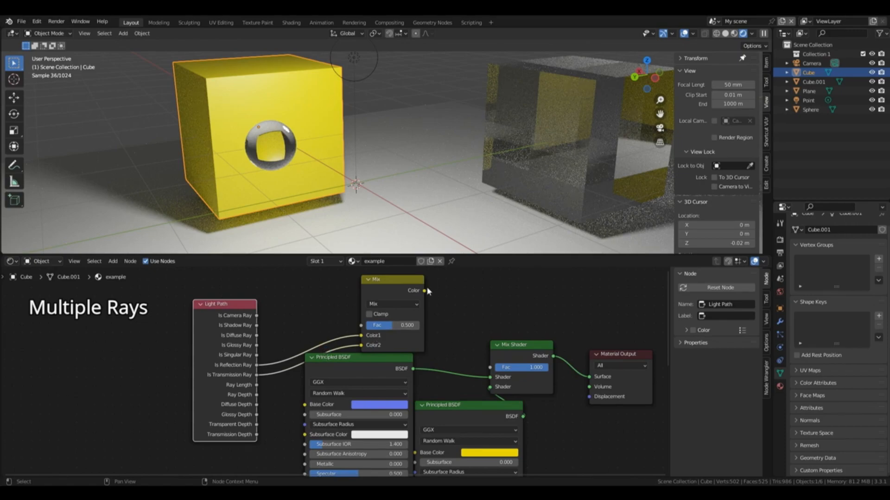
drag(424, 290, 490, 367)
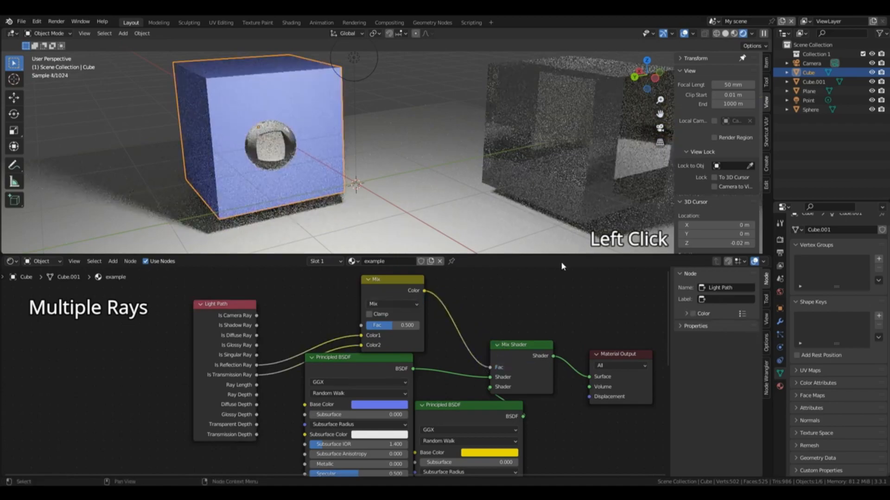
Step: Set the MixRGB node's blending mode to Add and its factor to 1.000
click(389, 302)
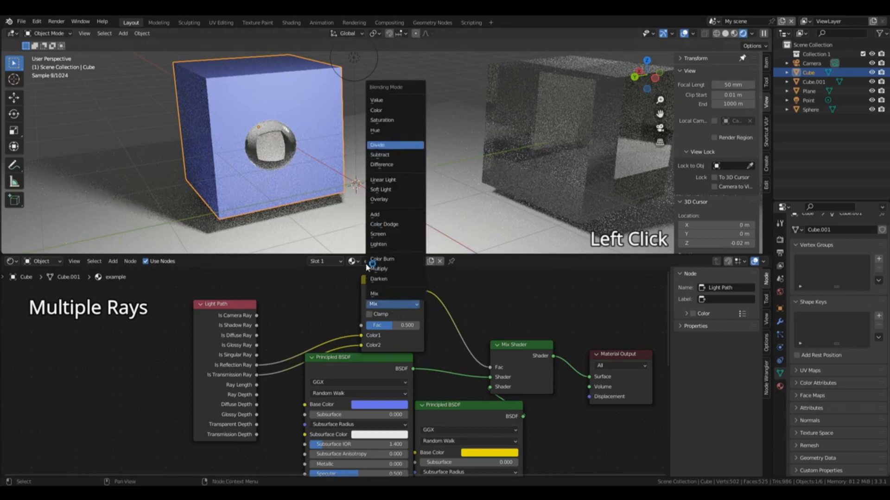
click(376, 214)
drag(385, 327, 419, 327)
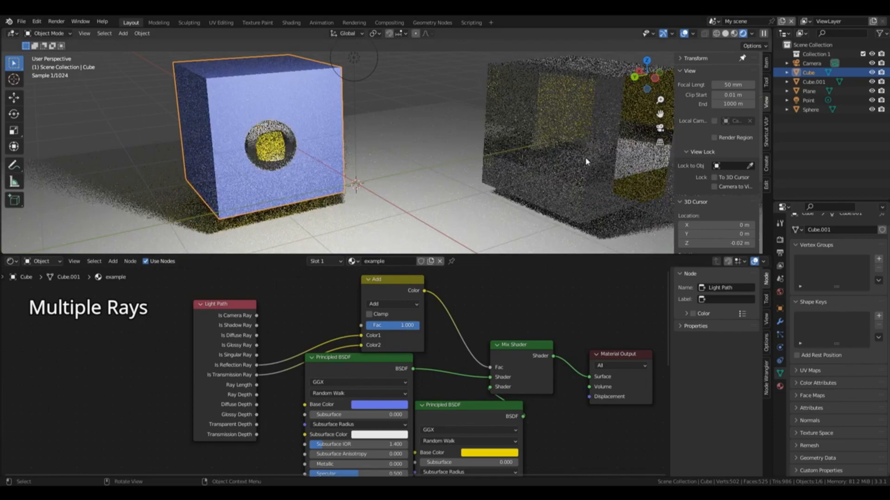
Step: Return the MixRGB node's blending mode to Mix and lower its factor to compare the two ray inputs
click(385, 306)
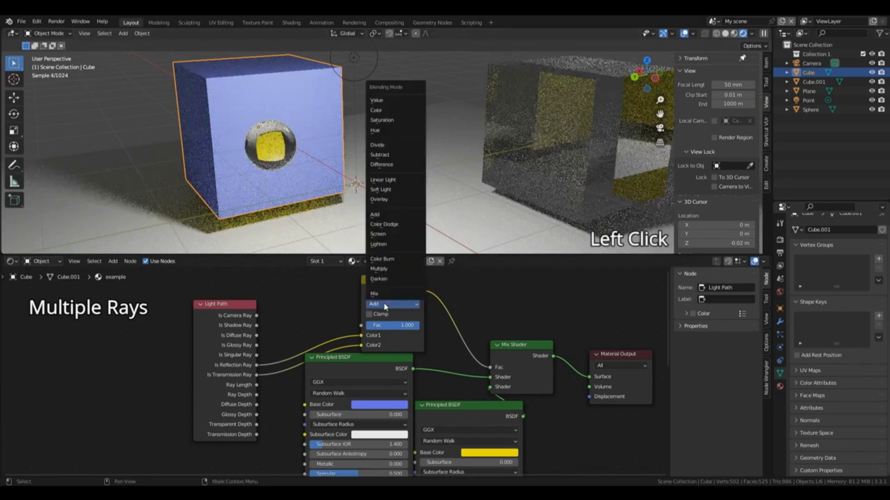
click(385, 295)
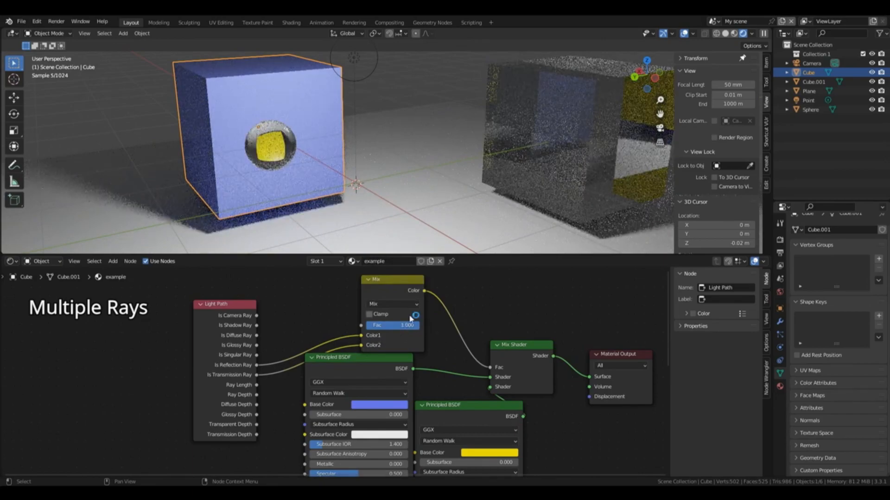
drag(414, 328, 360, 324)
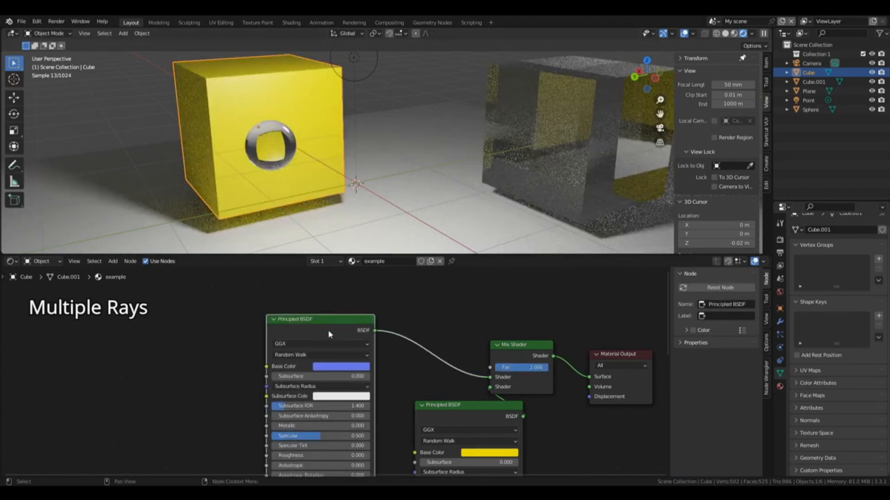
Step: Delete the Mix Shader and put an Add Shader in its place before the Material Output
click(522, 345)
key(x)
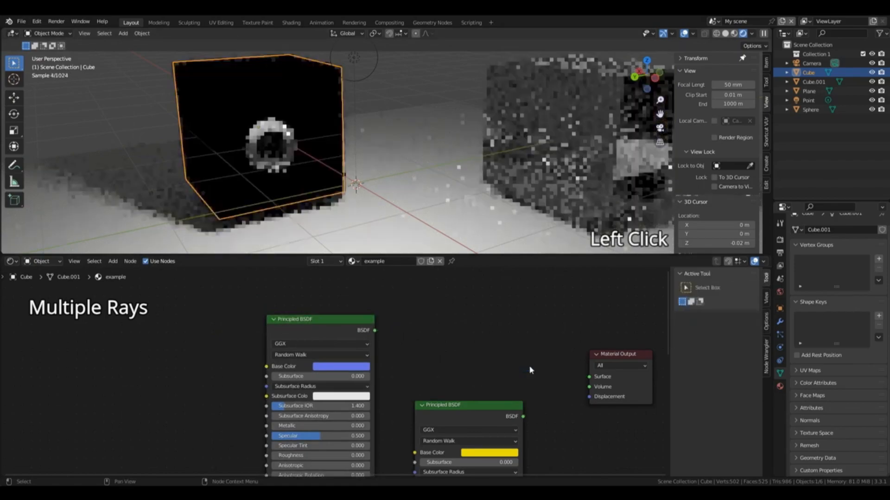
key(shift+a)
click(529, 370)
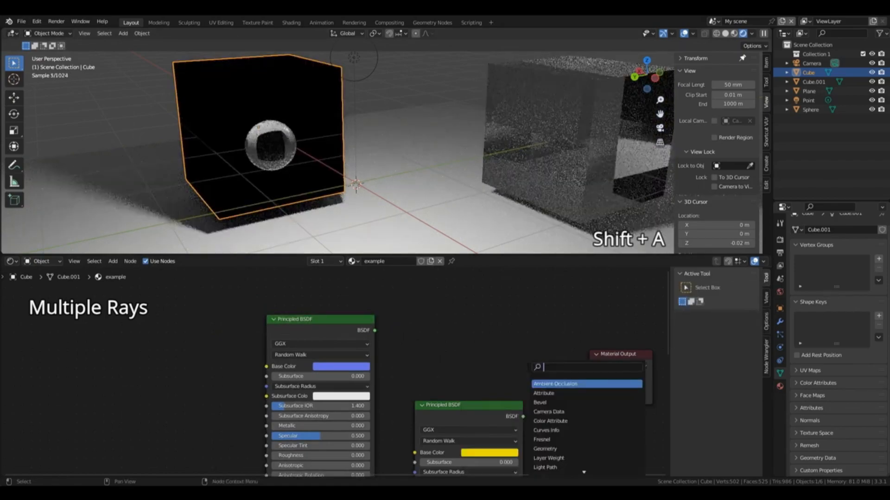
text(ad)
click(554, 385)
click(531, 352)
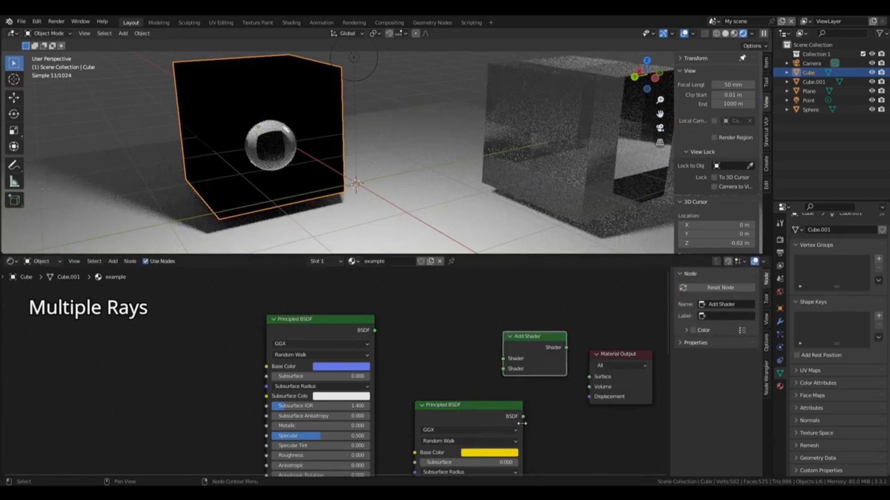
Step: Connect both Principled BSDFs to the Add Shader's inputs and its output to the Material Output's Surface, shifting the yellow BSDF slightly
drag(522, 416, 504, 371)
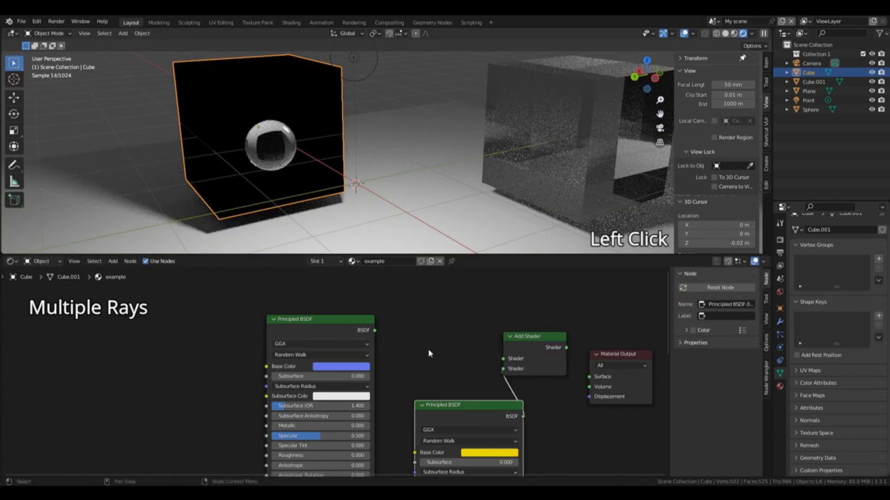
drag(374, 330, 509, 360)
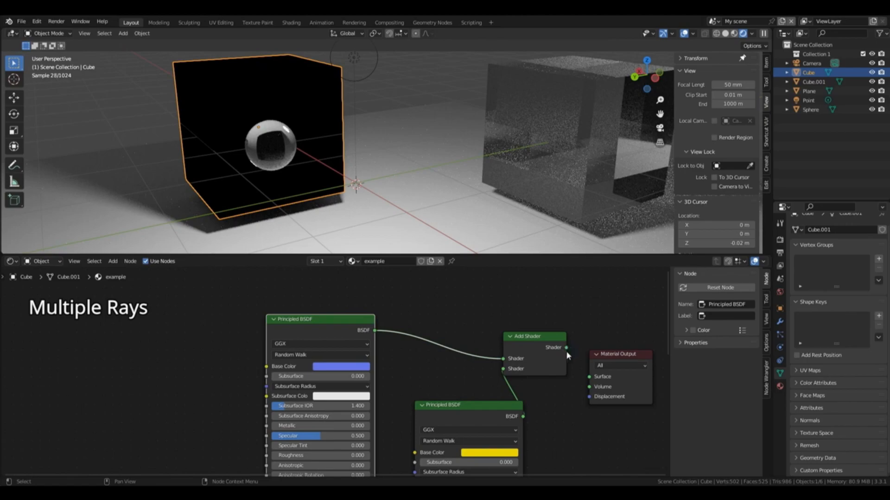
mouse_move(445, 412)
mouse_down()
mouse_move(427, 418)
mouse_move(435, 415)
mouse_up()
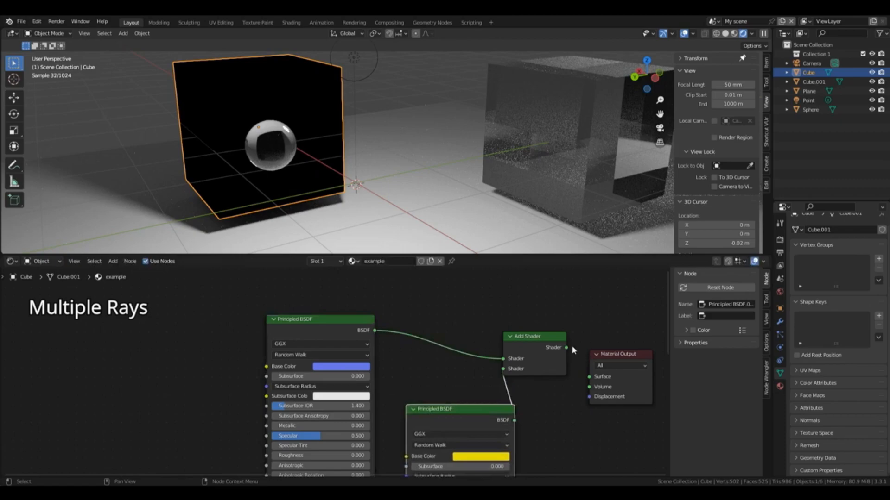
drag(566, 348, 589, 376)
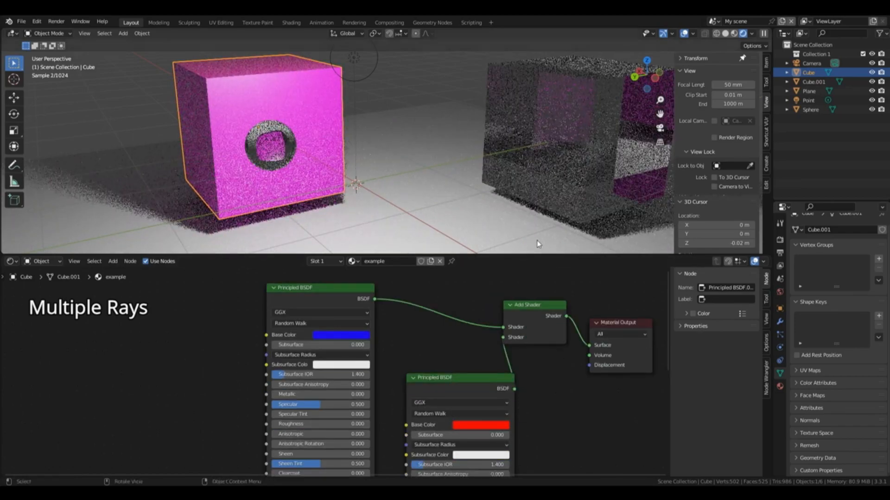
Step: Set the upper Principled BSDF's base color to yellow and the lower one's to saturated blue
click(359, 336)
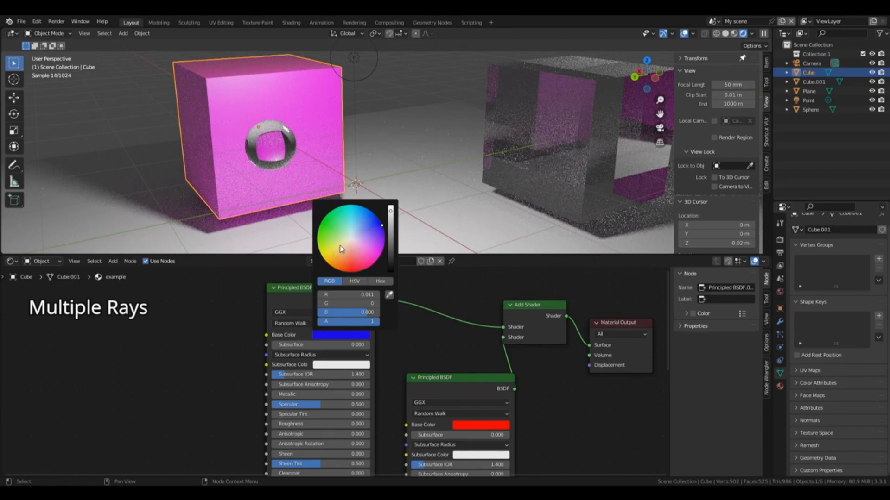
click(322, 254)
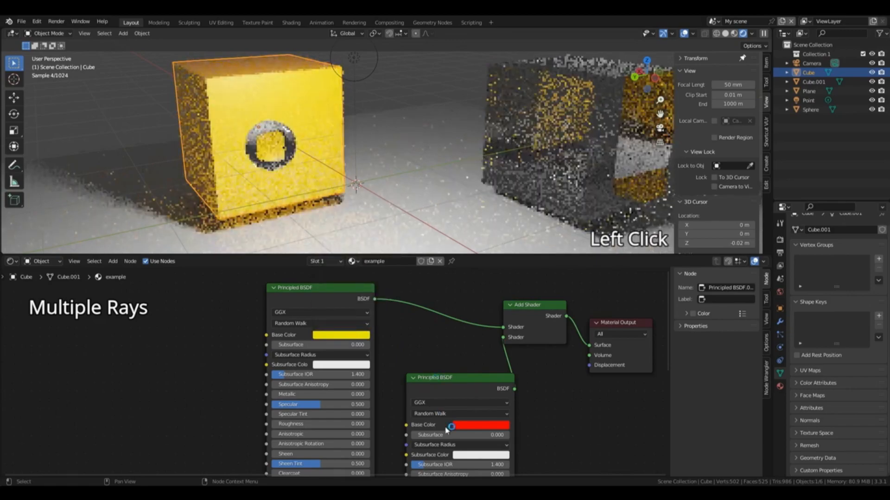
click(463, 426)
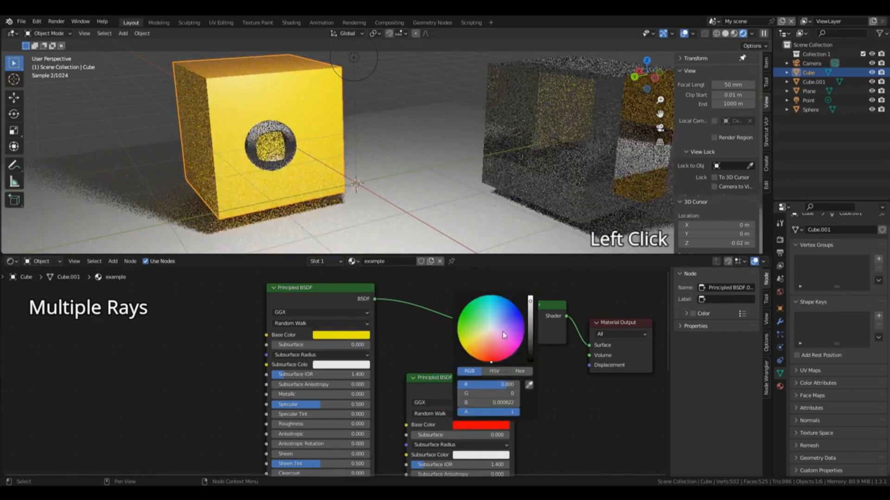
click(522, 315)
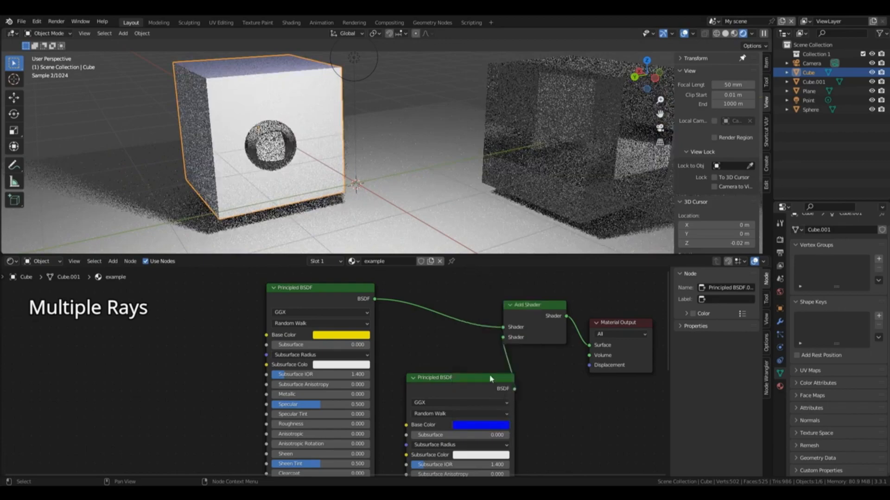
Step: Open the lower Principled BSDF's base color for editing
click(478, 426)
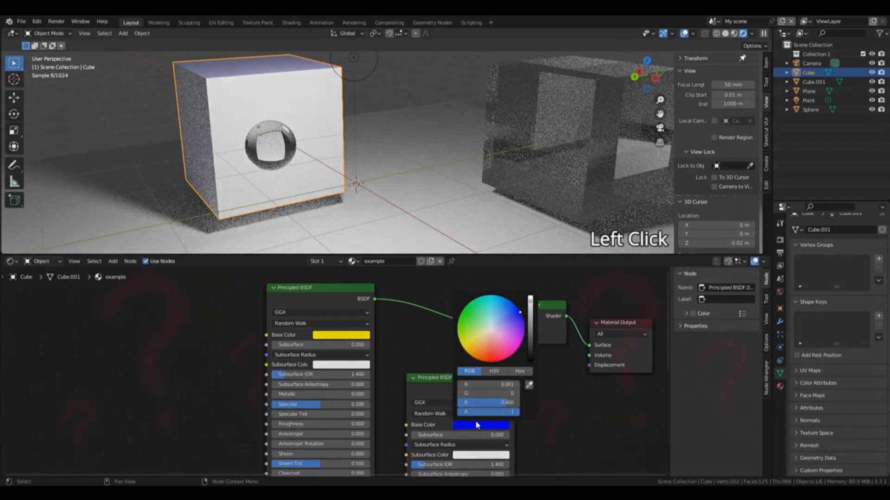
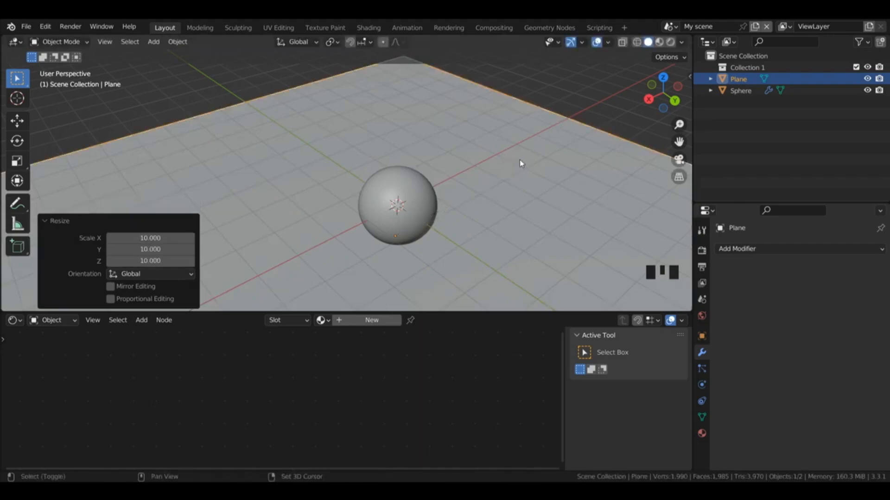
Step: Add a cube and move it horizontally behind the sphere, about -4.79 m in X and -4.90 m in Y
key(shift+a)
click(567, 182)
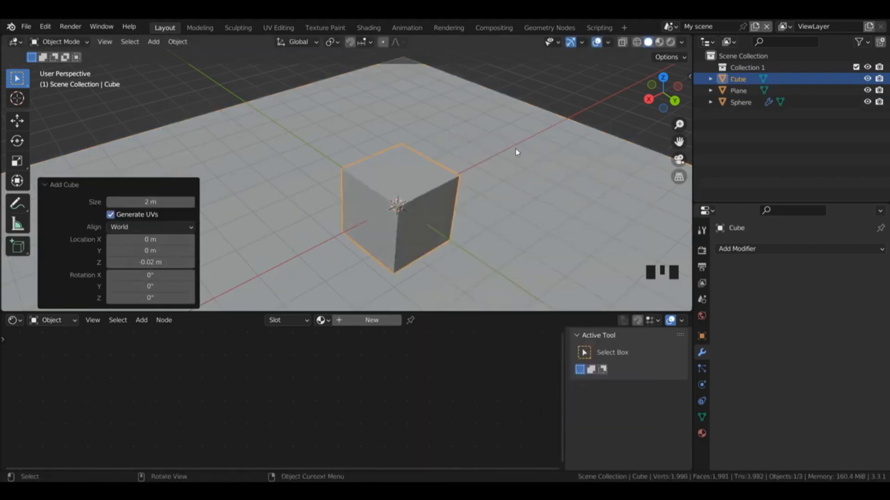
key(g)
key(shift+z)
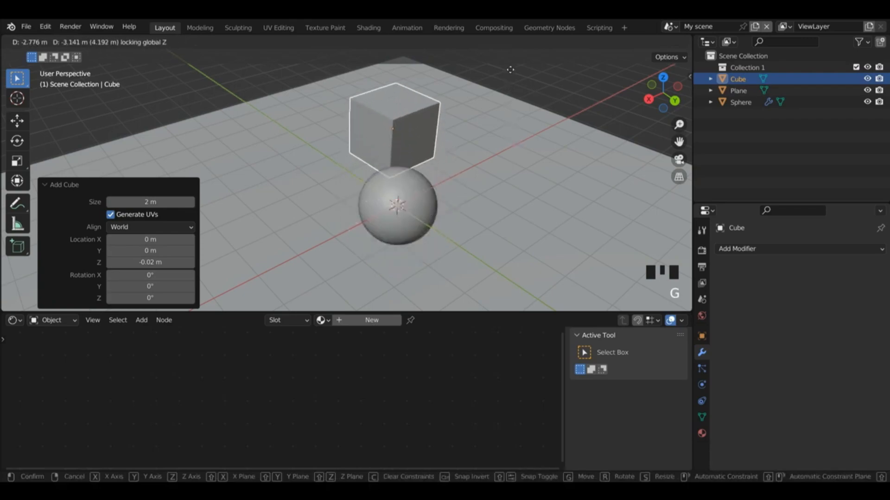
click(519, 298)
drag(663, 92, 652, 88)
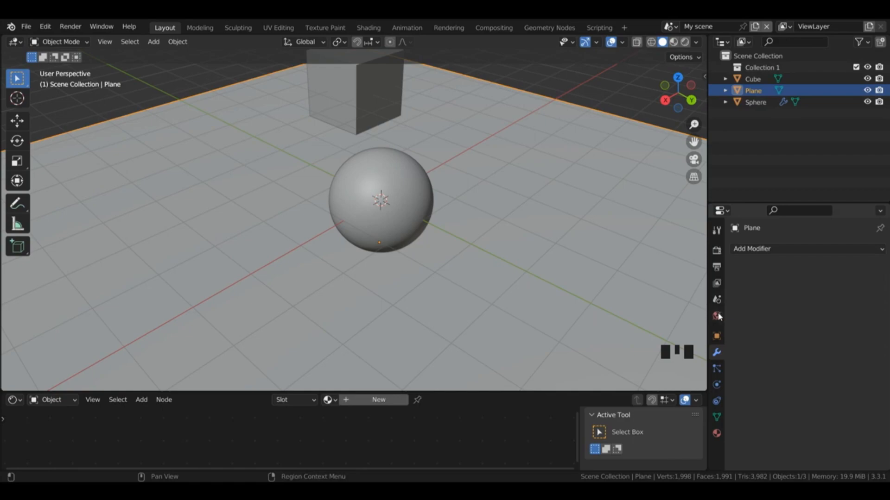
Step: Create a new world for the scene and preview it in Cycles rendered shading with the viewport overlays hidden
click(717, 316)
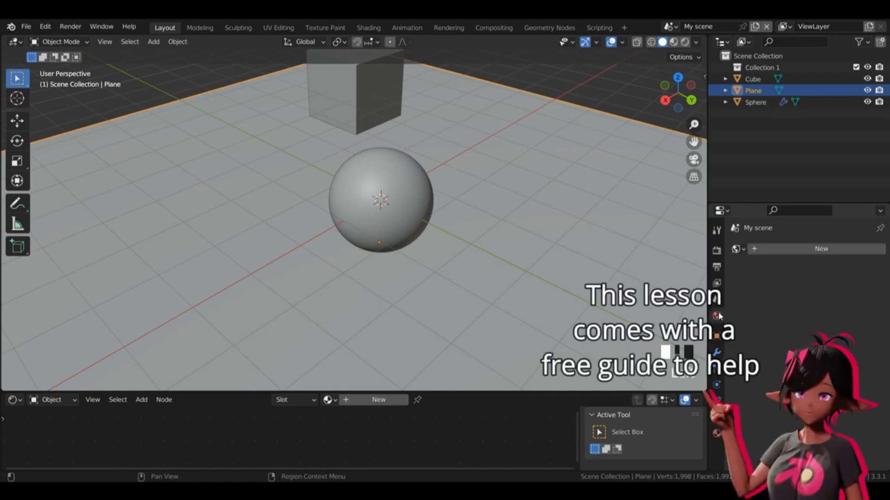
click(785, 249)
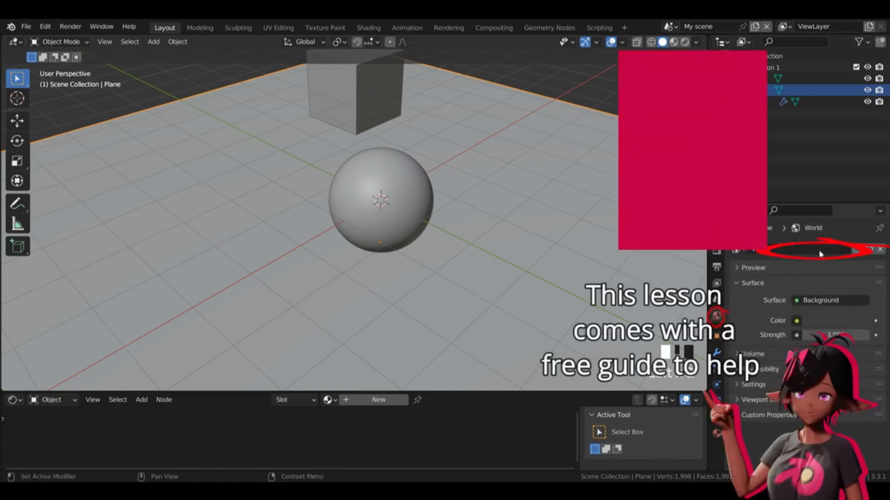
click(717, 250)
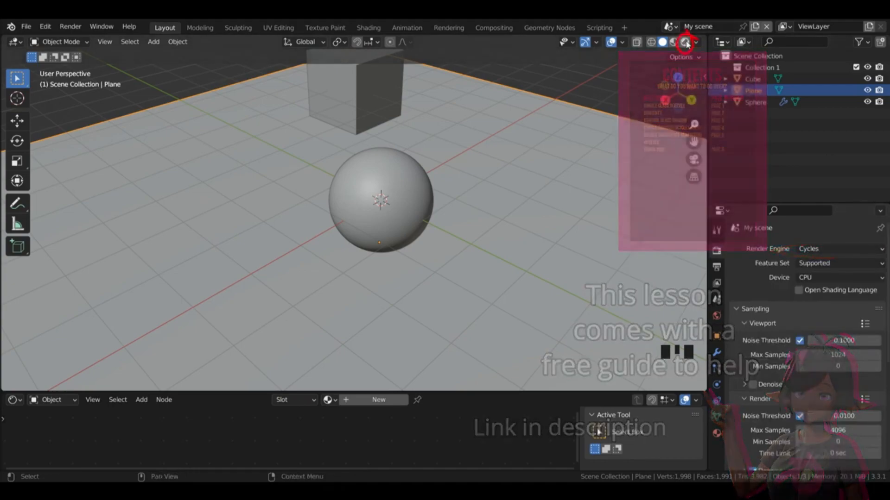
click(684, 42)
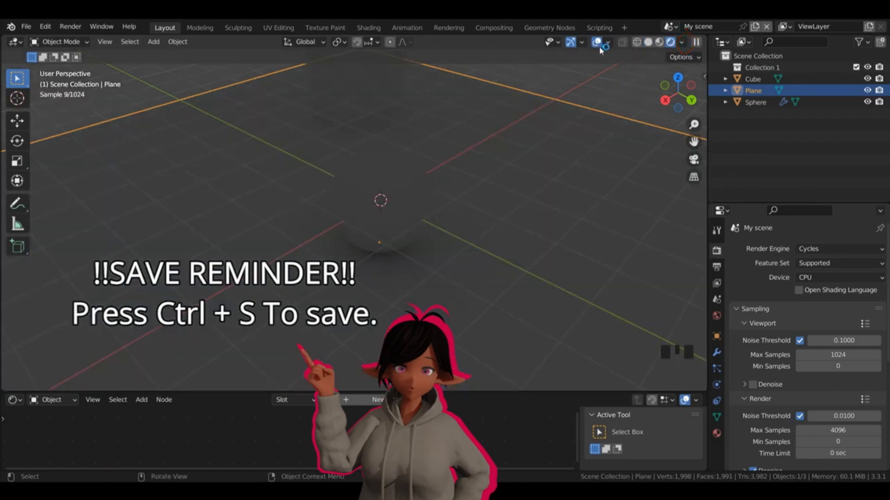
click(597, 42)
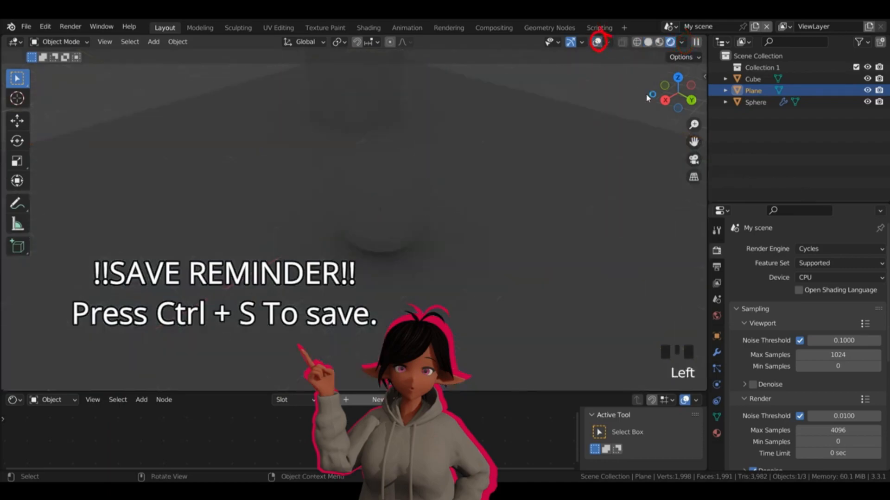
Step: Add an area light and raise it along Z by about 2.56 m so it sits above the sphere
drag(678, 93, 646, 75)
key(shift+a)
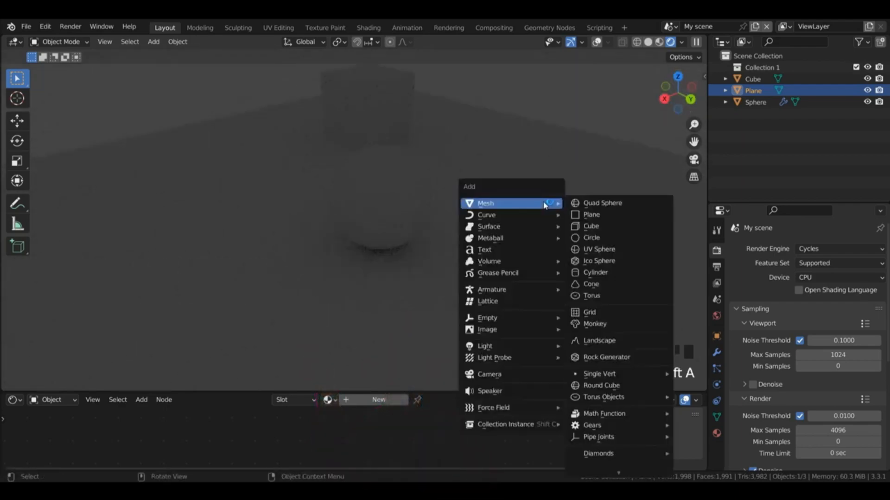
mouse_move(551, 346)
click(585, 383)
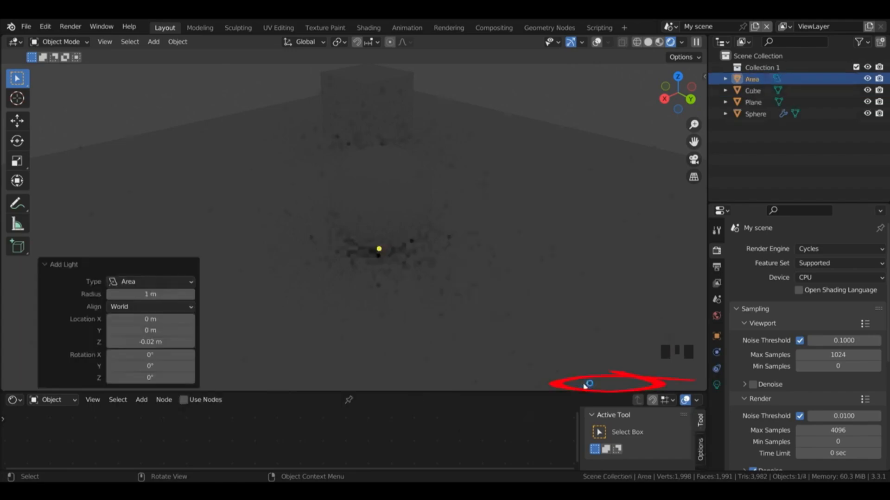
key(g)
key(z)
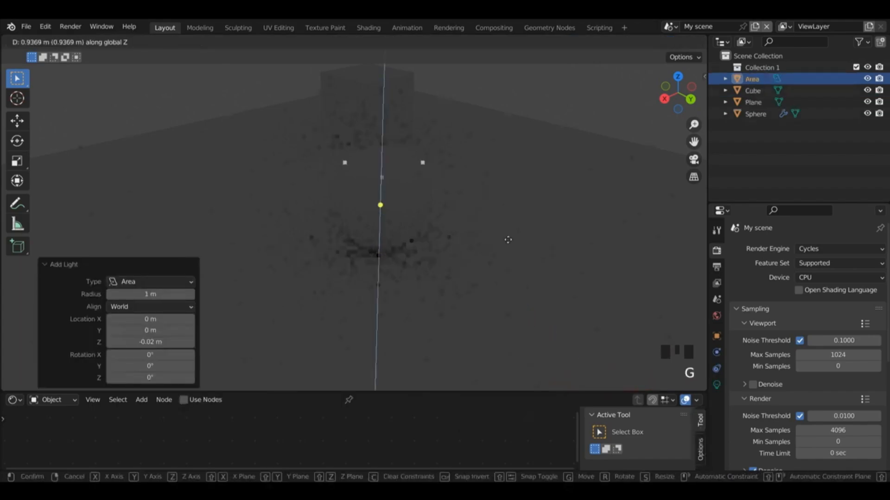
click(484, 144)
Step: Set the area light's power to 50 W
click(717, 386)
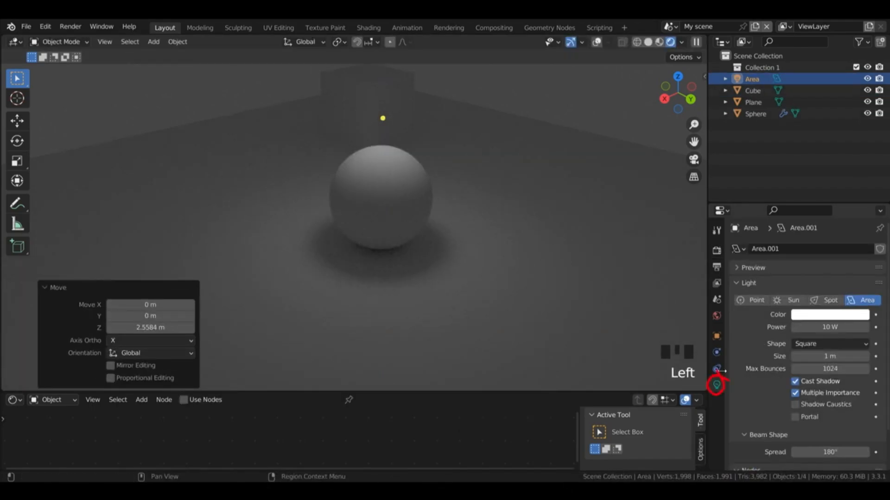
double_click(828, 327)
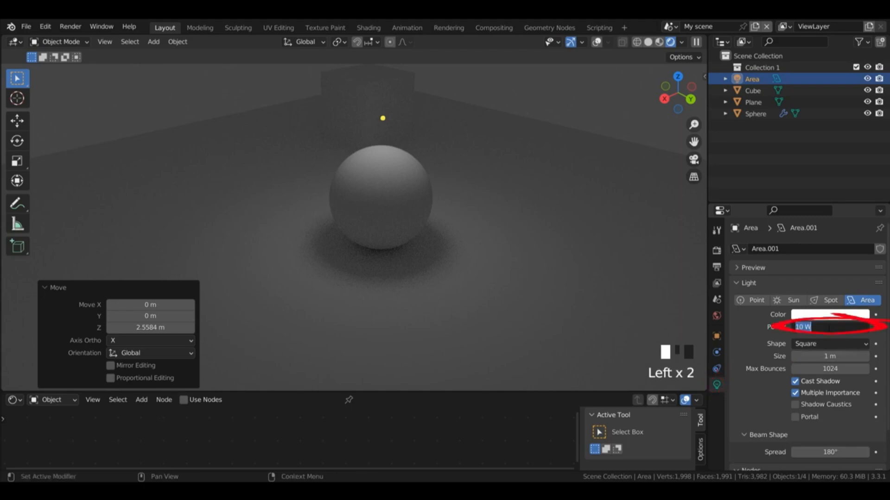
text(50)
key(Return)
Step: Raise the area light about 0.71 m and shift it horizontally about -0.85 m in X and -0.99 m in Y
key(g)
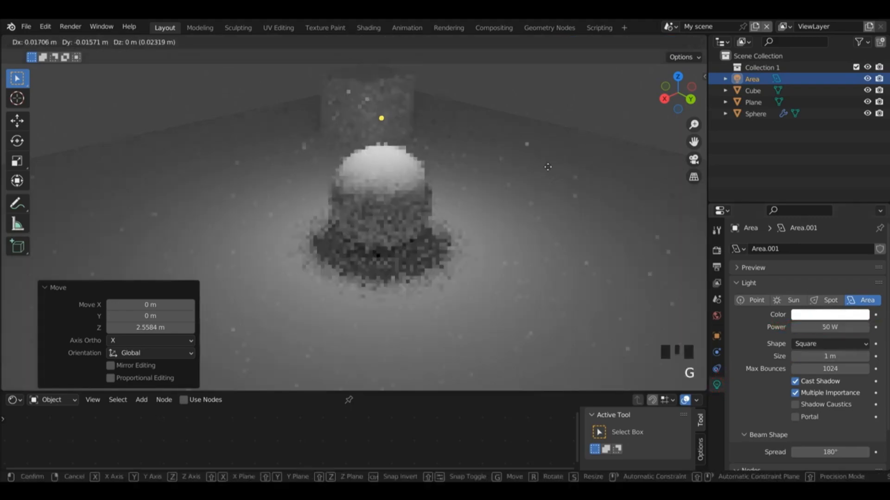
click(591, 113)
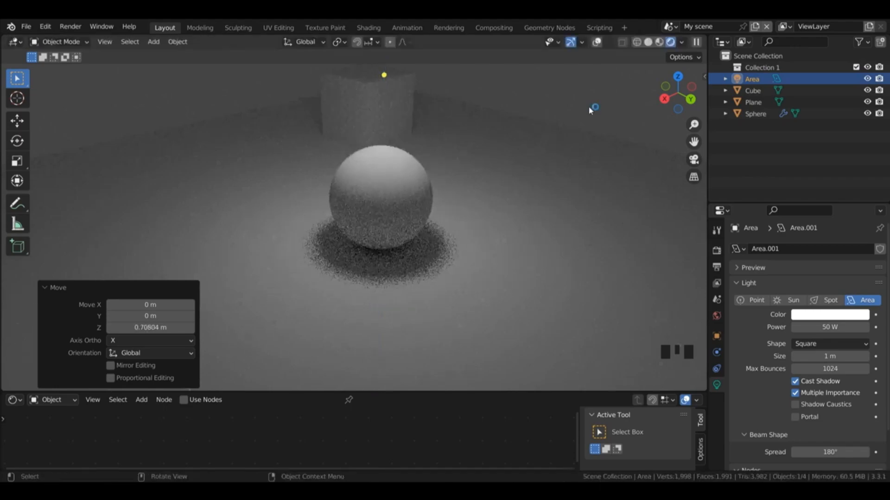
key(g)
key(z)
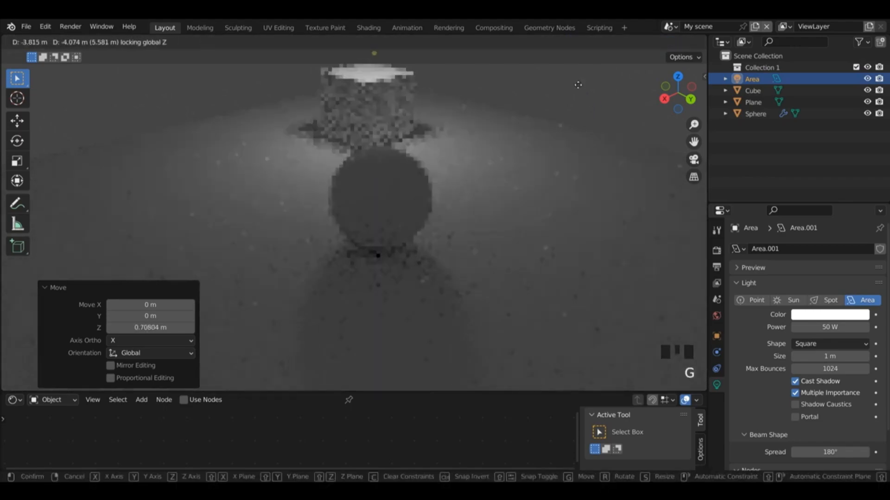
click(380, 190)
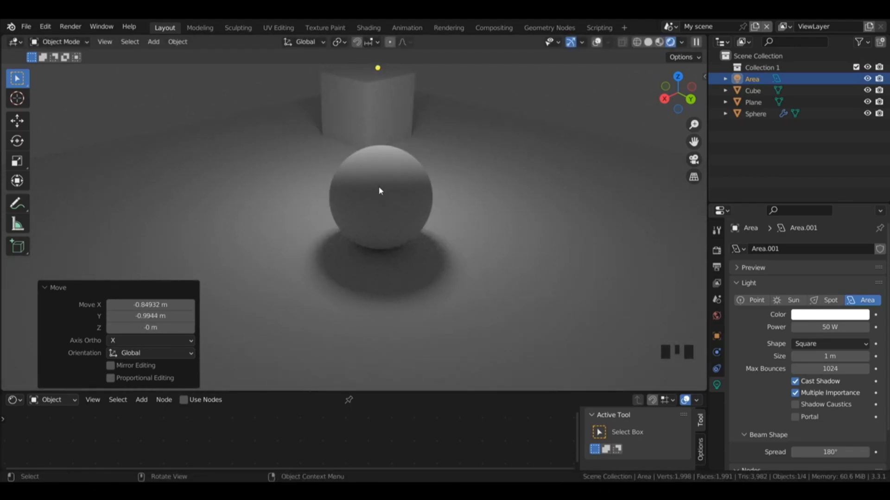
Step: Show the viewport overlays again and create a new material for the sphere in an enlarged node editor
click(395, 192)
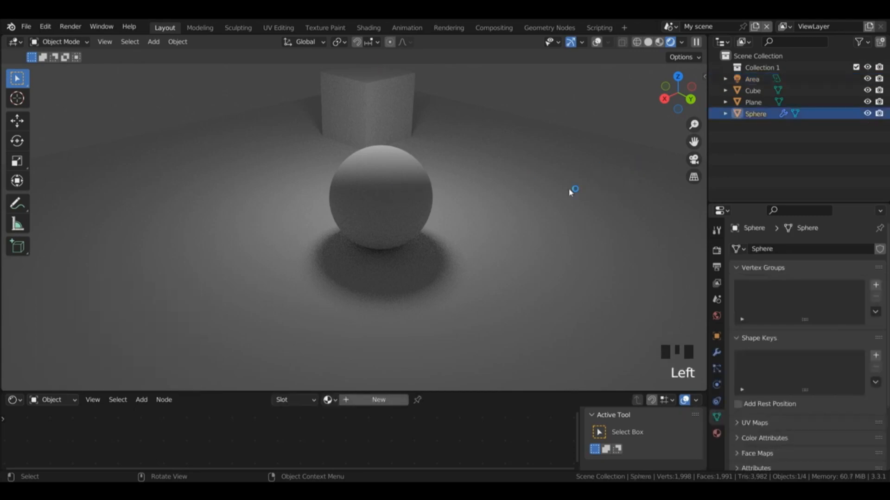
click(598, 43)
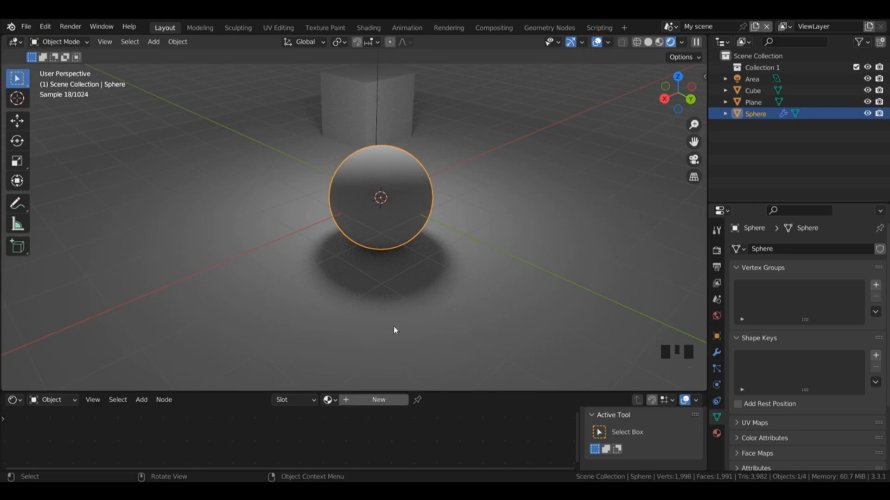
drag(449, 392, 447, 321)
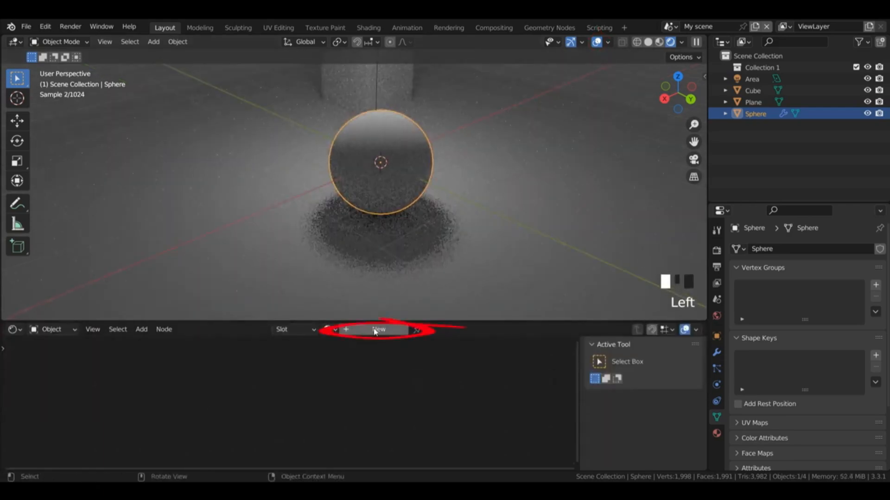
click(375, 331)
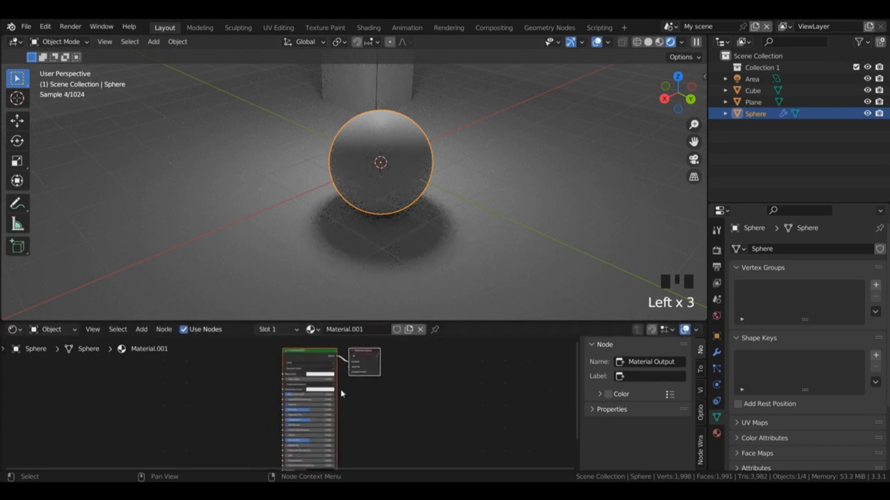
Step: Set the transmission of the sphere's Principled BSDF to 1 and its roughness to 0.02
drag(302, 462, 303, 461)
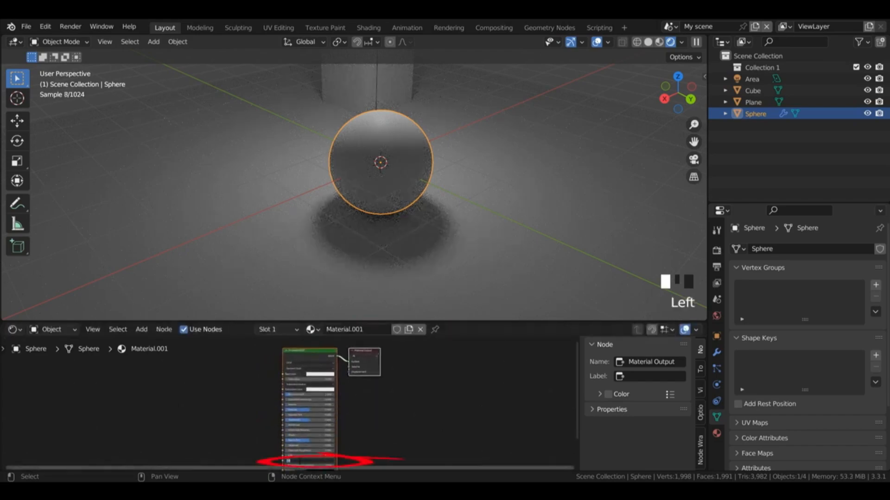
text(1)
key(Return)
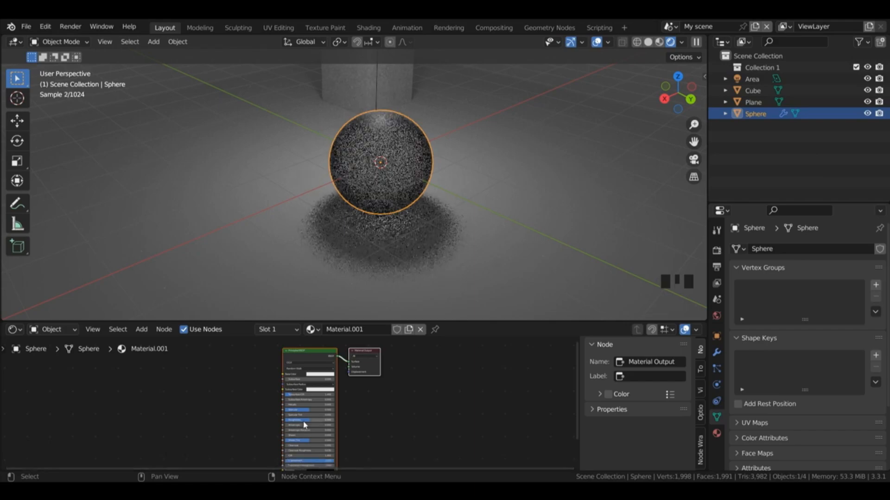
click(307, 420)
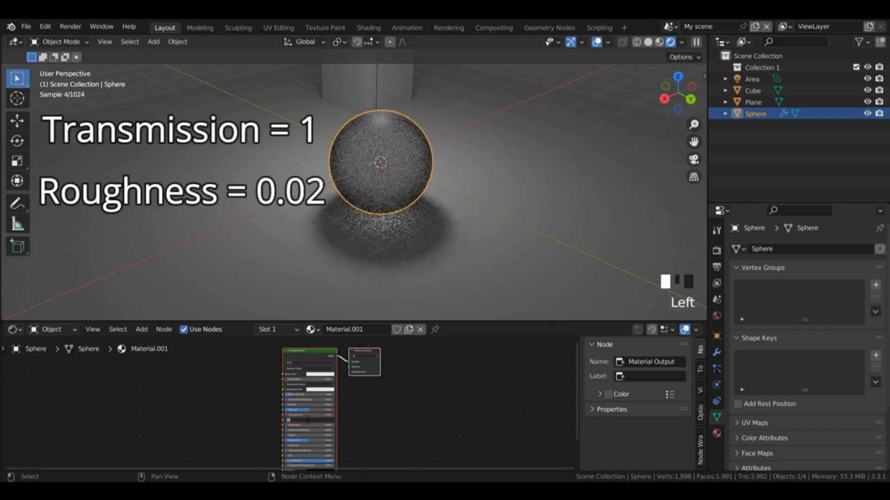
text(0)
key(Return)
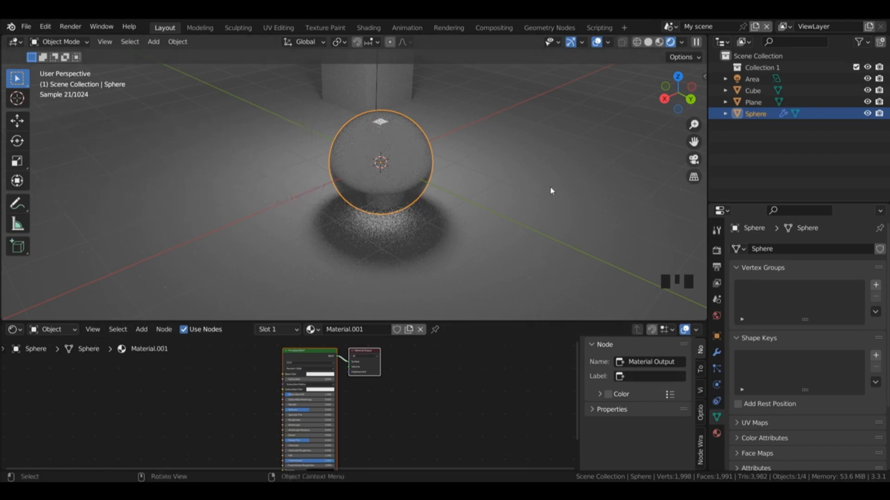
Step: Move the Principled BSDF node further from the Material Output node and open its roughness value for editing
click(344, 353)
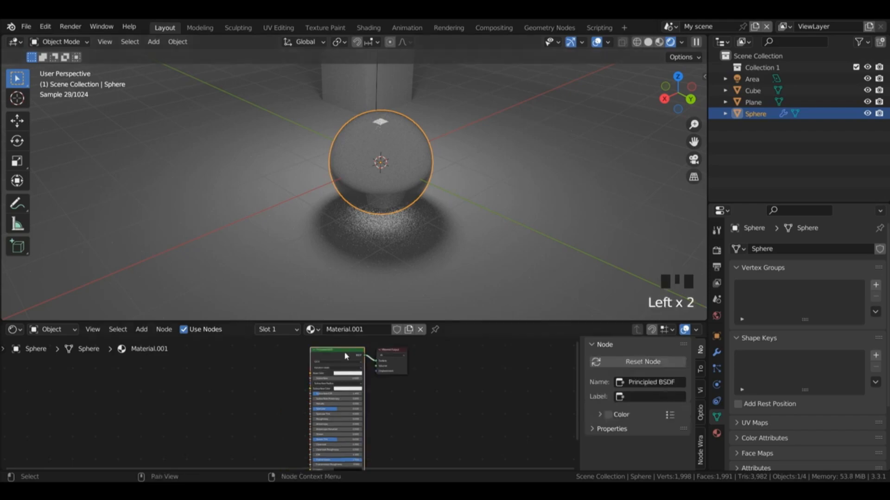
drag(344, 353, 275, 360)
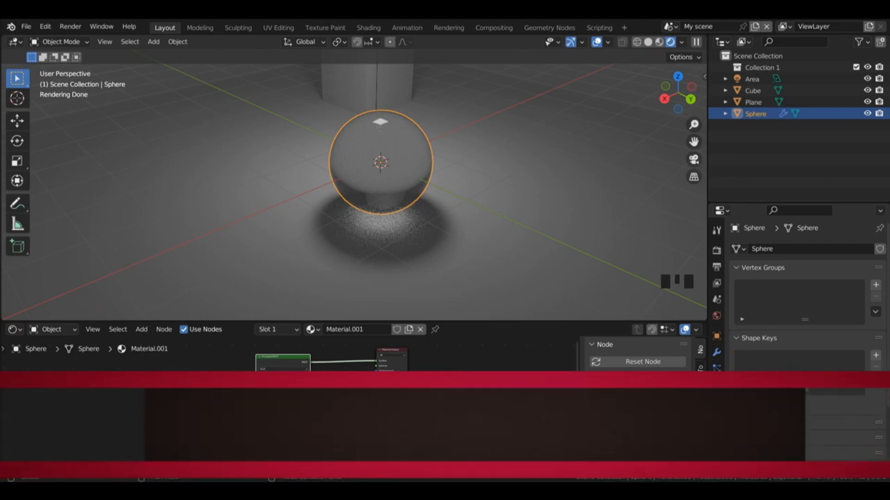
click(282, 426)
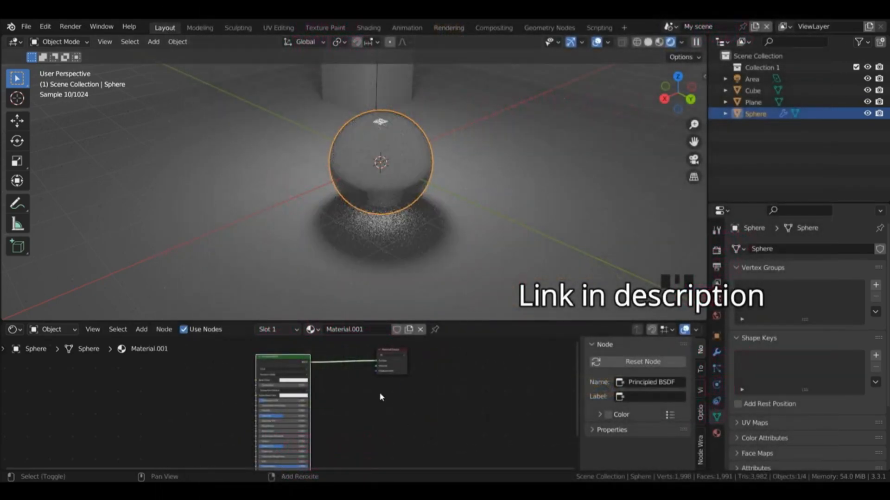
Step: Insert a Mix Shader node on the link between the Principled BSDF and the Material Output
key(shift+a)
mouse_move(380, 389)
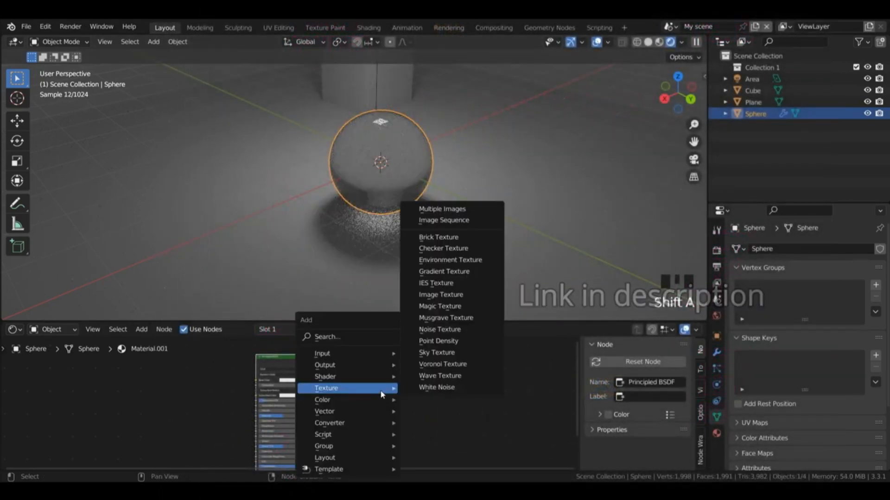
mouse_move(326, 376)
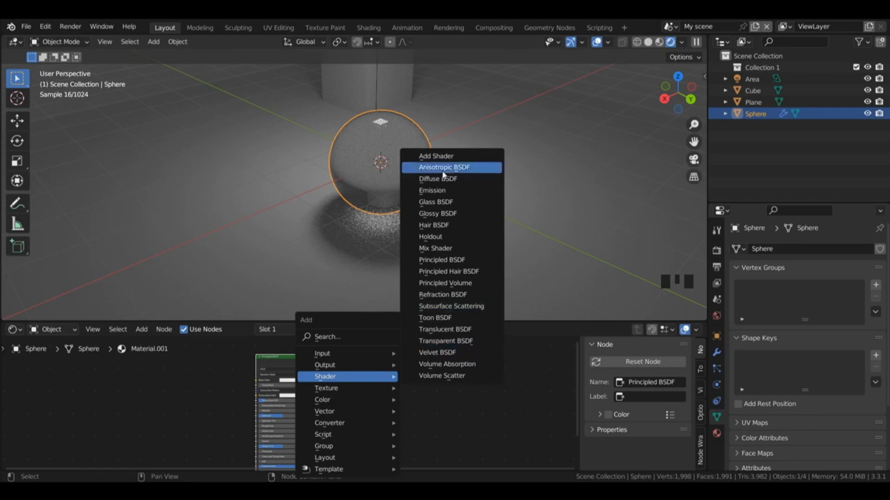
click(436, 249)
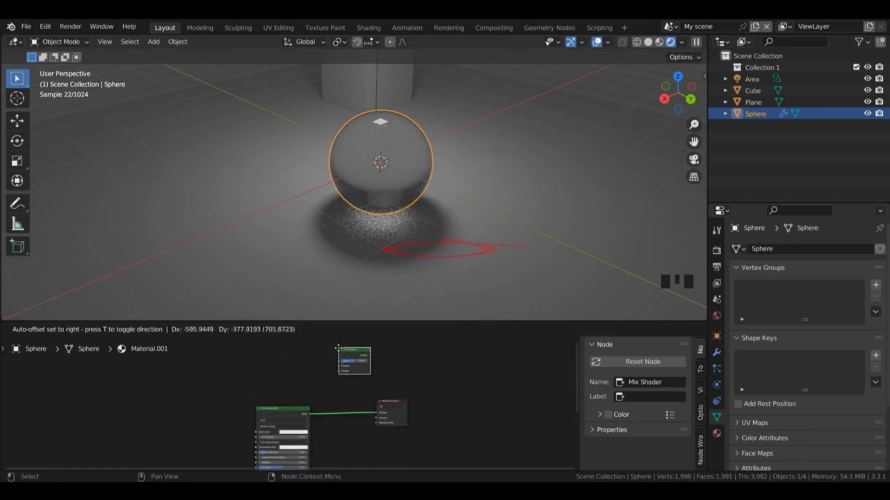
click(337, 437)
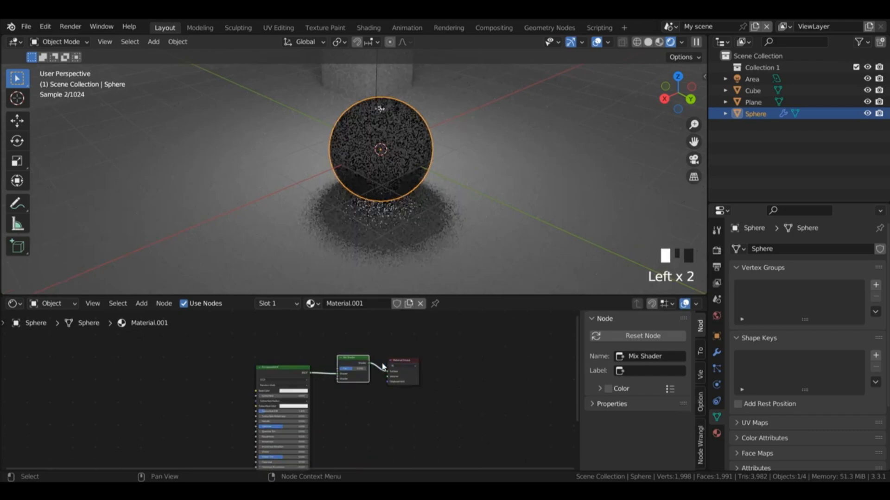
Step: Add a Transparent BSDF node and connect its output to the second shader input of the Mix Shader
scroll(382, 364, up, 3)
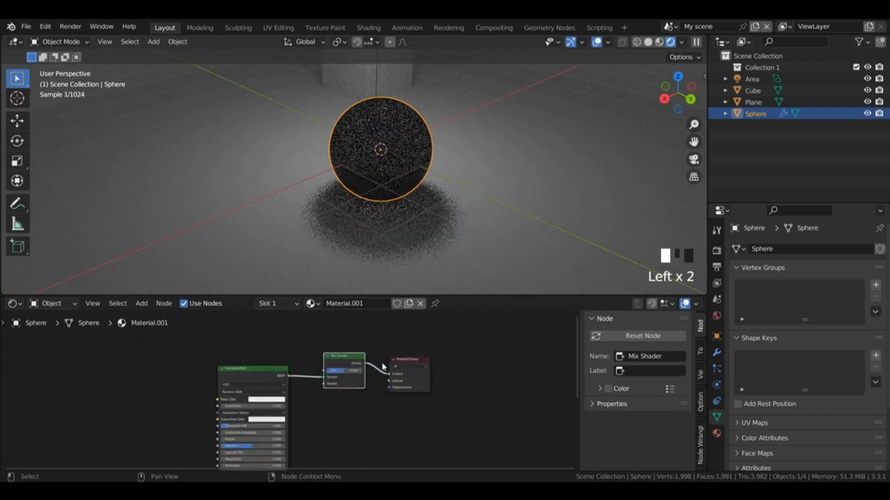
scroll(382, 364, up, 1)
key(shift+a)
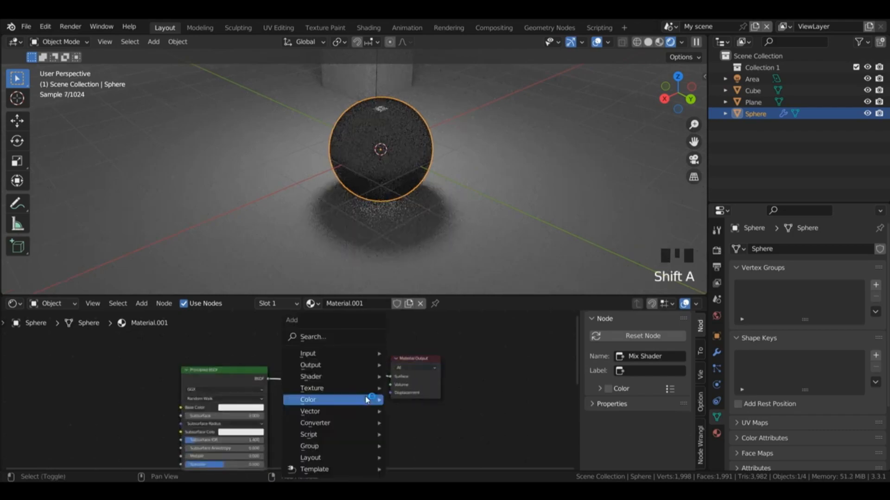
mouse_move(367, 400)
mouse_move(366, 376)
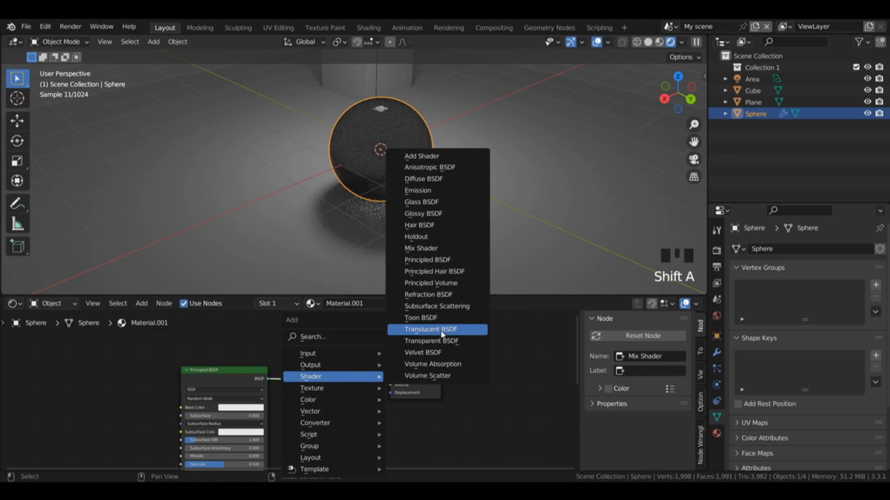
click(439, 341)
click(364, 433)
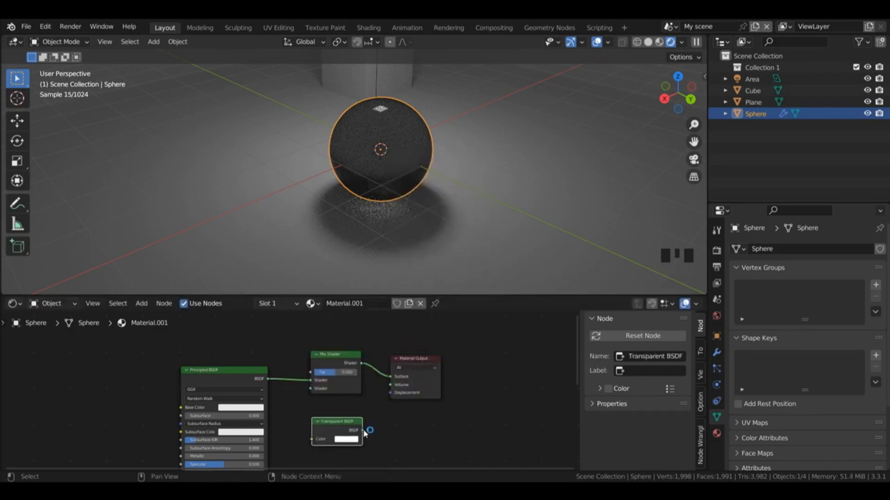
drag(364, 433, 310, 390)
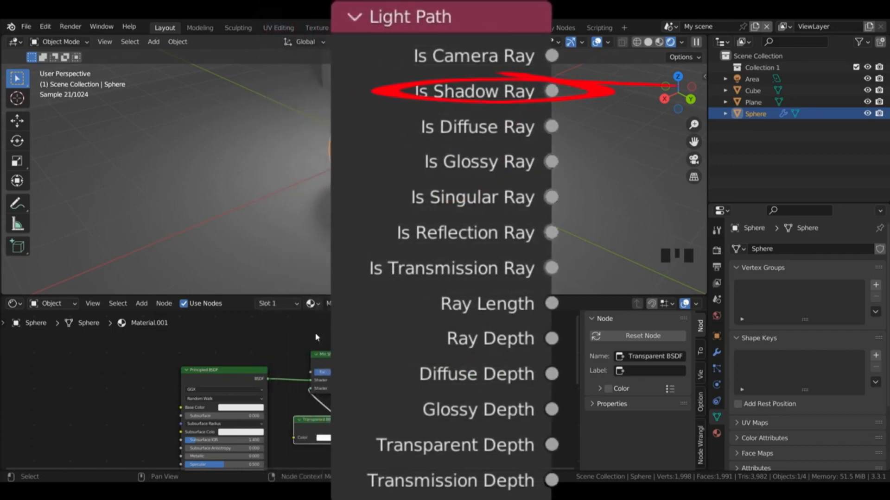
Step: Add a Light Path node and connect its Is Shadow Ray output to the Mix Shader's Fac input
key(shift+a)
mouse_move(283, 317)
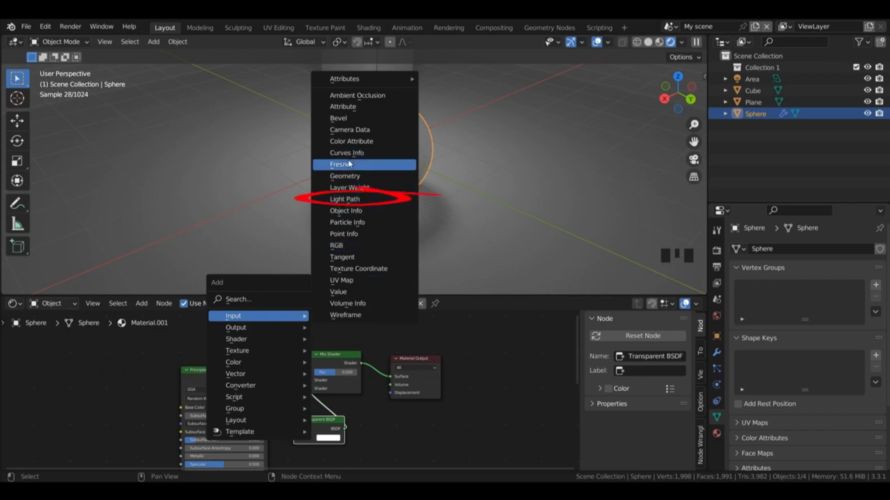
click(344, 199)
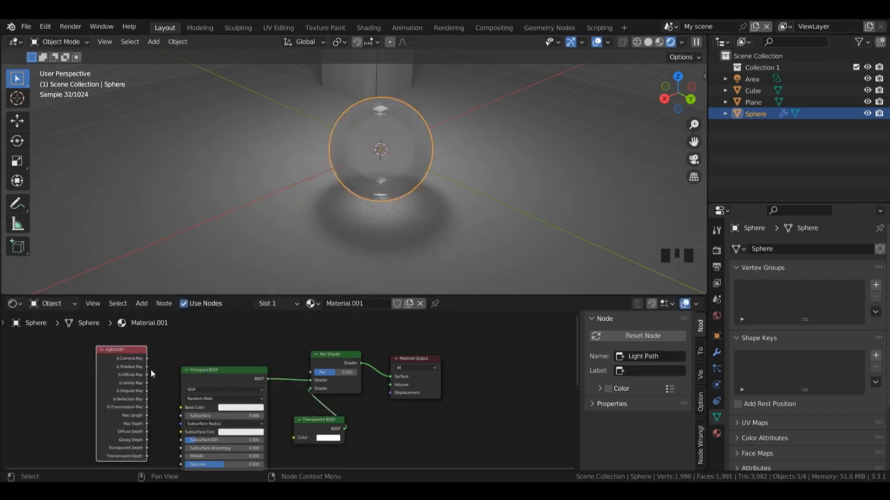
drag(147, 366, 311, 372)
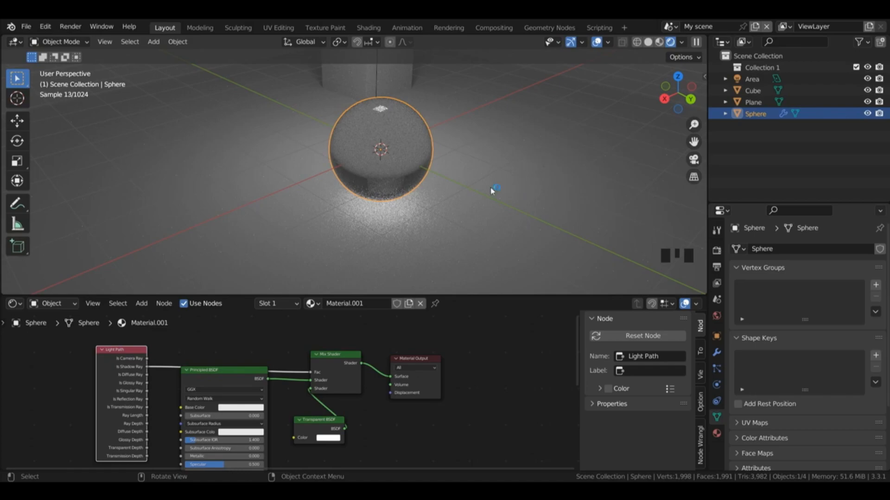
Step: Darken the Transparent BSDF's colour to a mid grey and hide the viewport overlays
click(330, 438)
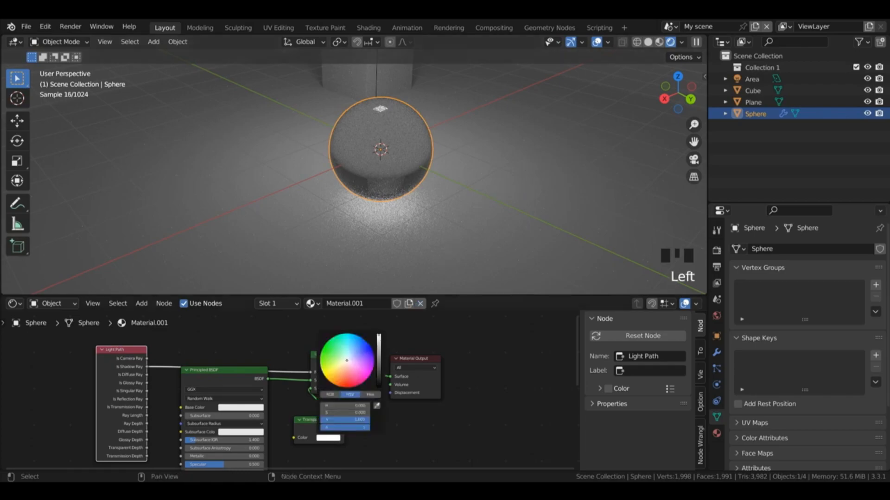
drag(378, 336, 380, 379)
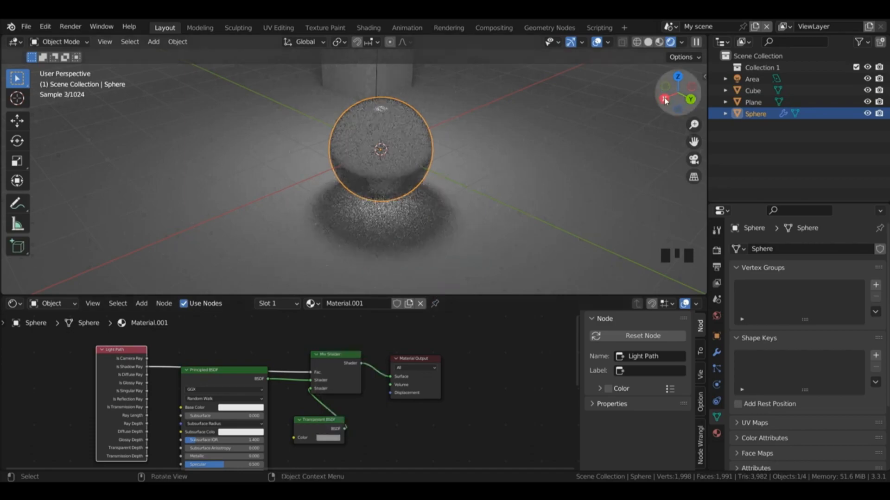
key(shift+alt+z)
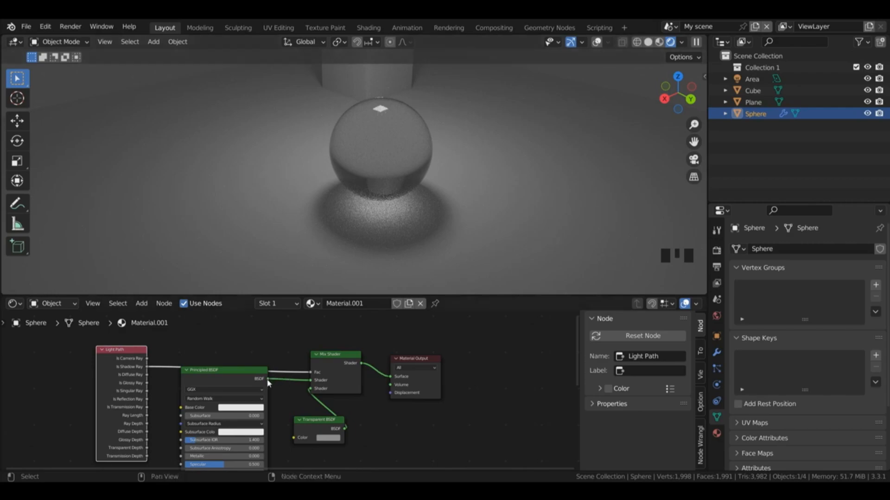
Step: Connect the Principled BSDF directly to the Material Output's surface and enable Cast Shadow Caustics for the sphere, with the viewport overlays shown
drag(265, 380, 392, 379)
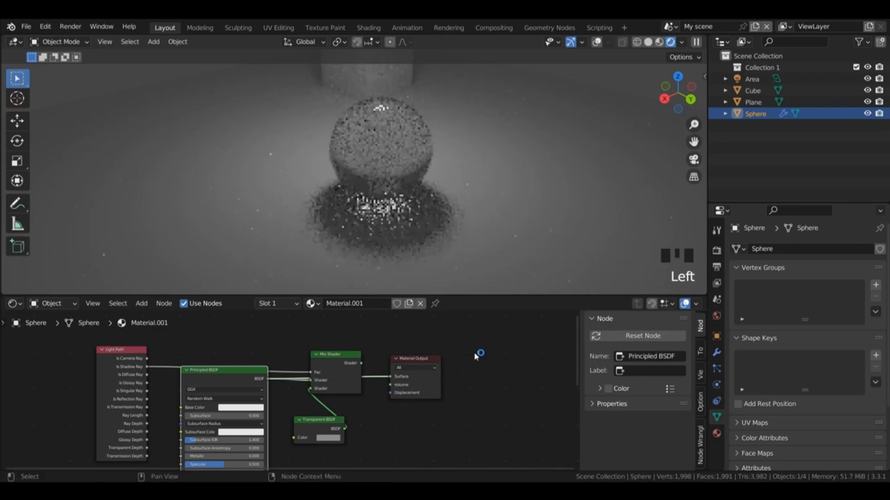
click(716, 337)
drag(886, 343, 886, 448)
click(757, 402)
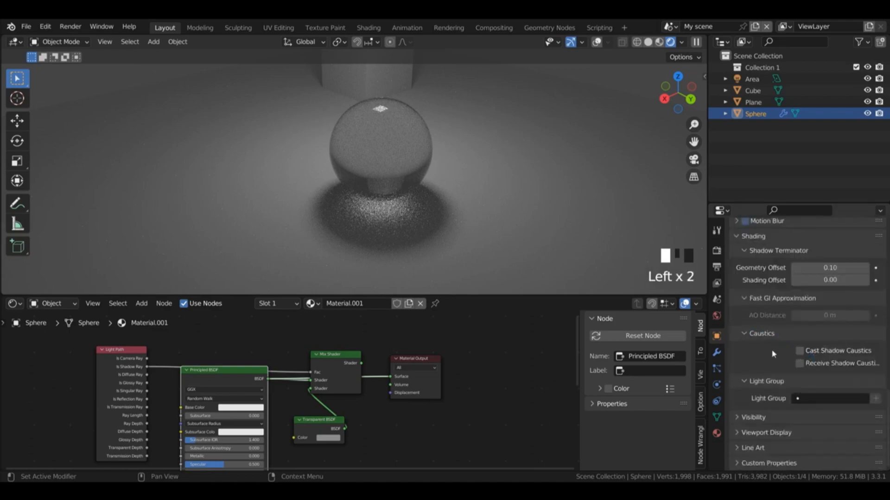
click(598, 42)
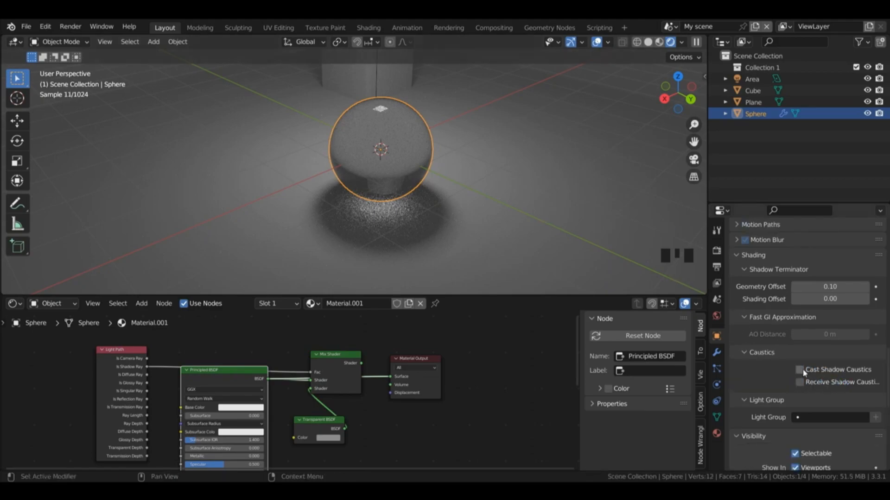
click(799, 370)
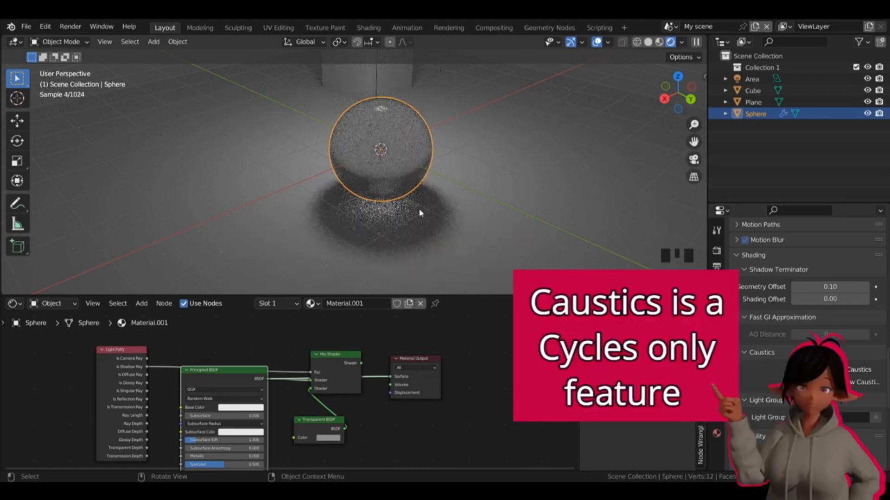
Step: Enable Receive Shadow Caustics on the plane and Shadow Caustics on the area light
click(551, 170)
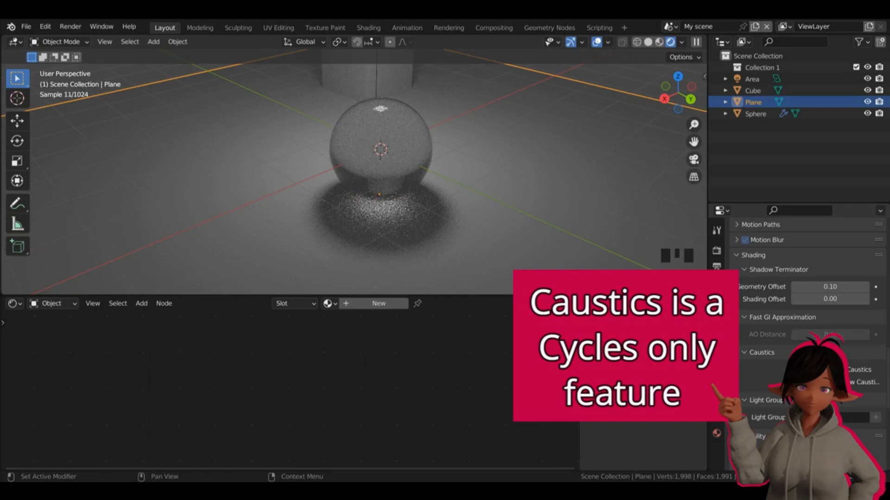
click(800, 384)
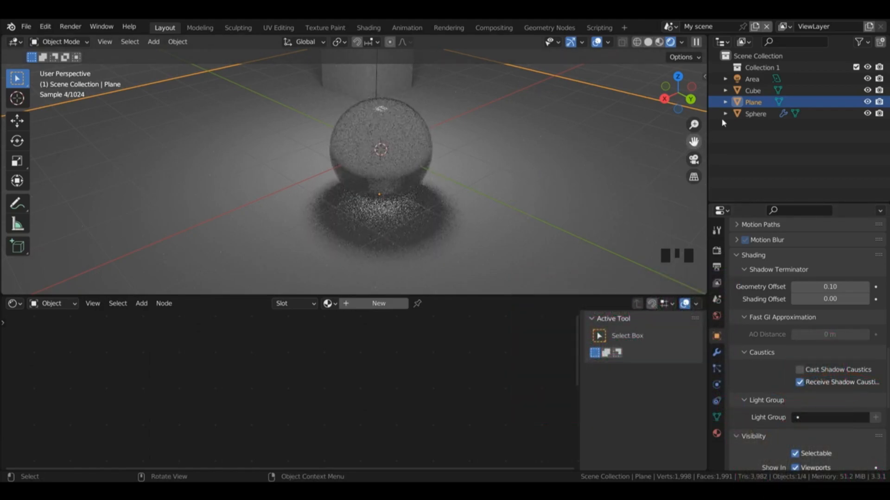
click(753, 80)
scroll(817, 337, up, 5)
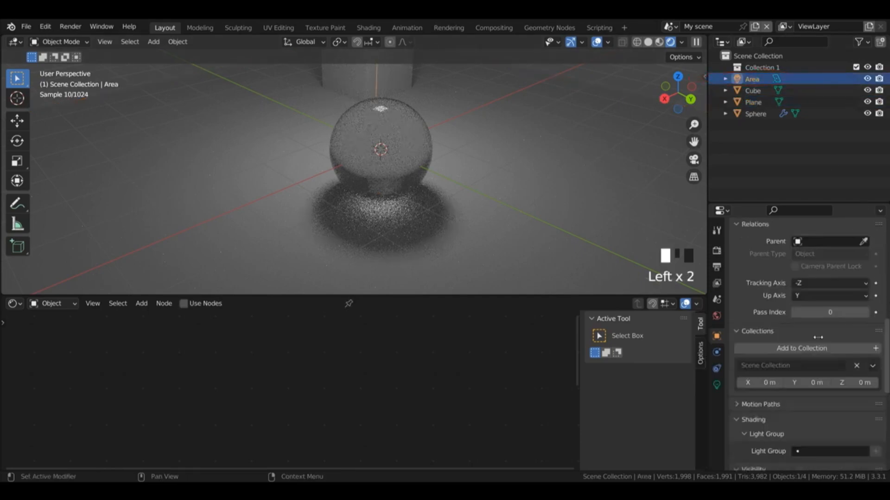
click(716, 385)
click(795, 361)
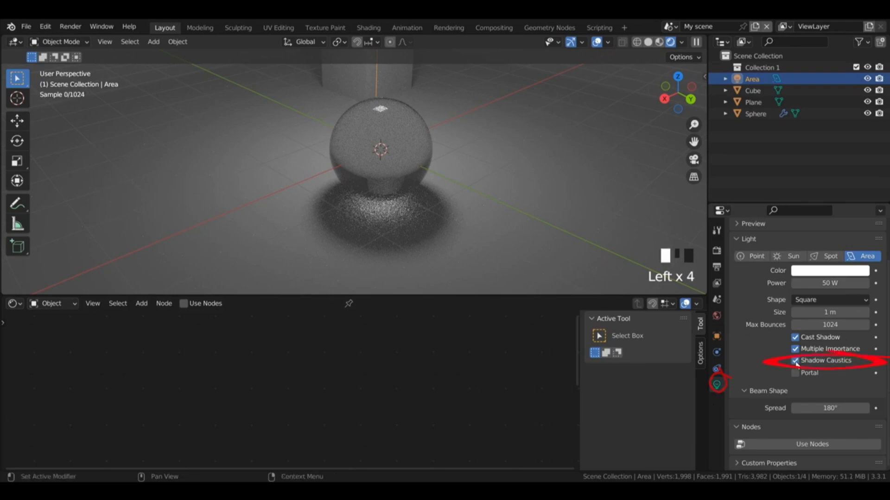
Step: Connect the sphere's Mix Shader to the Material Output's surface again and lighten the Transparent BSDF's colour to a light grey
drag(663, 105, 612, 93)
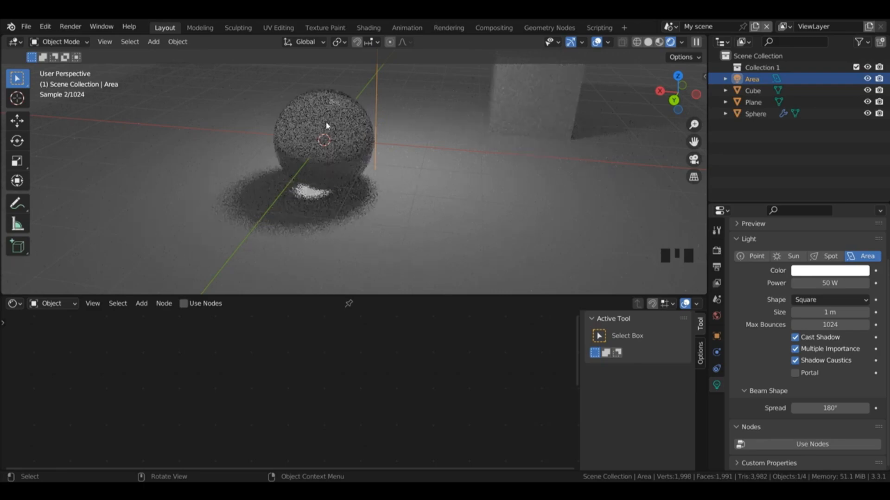
click(347, 144)
drag(333, 351, 391, 376)
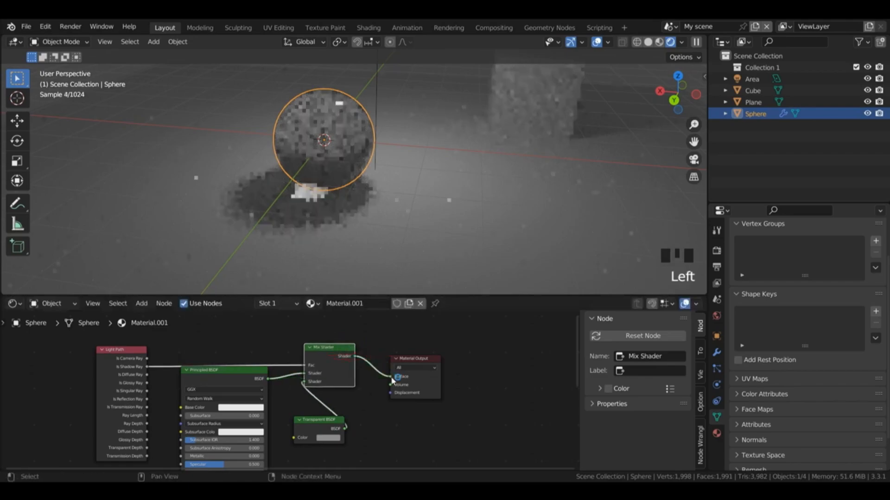
click(326, 438)
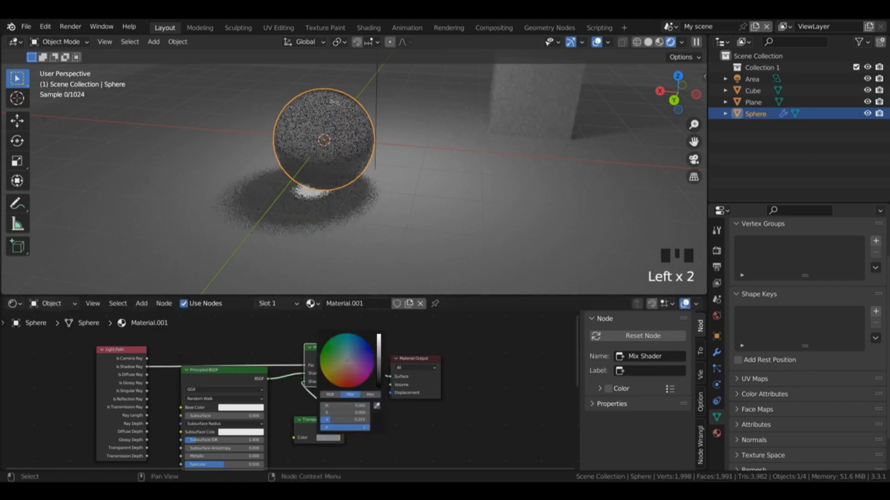
drag(378, 369, 378, 345)
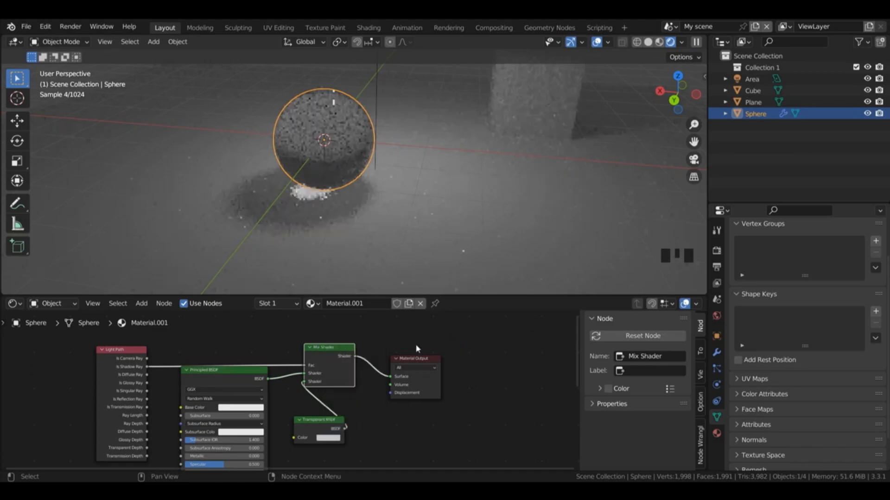
Step: Link the Principled BSDF straight to the Material Output, bypassing the Mix Shader, and switch the render engine to Eevee
click(673, 99)
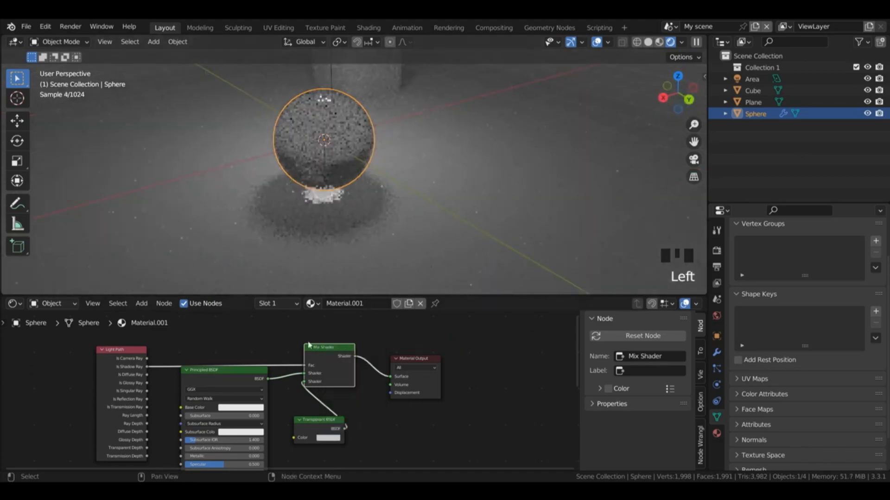
drag(268, 379, 391, 376)
click(716, 250)
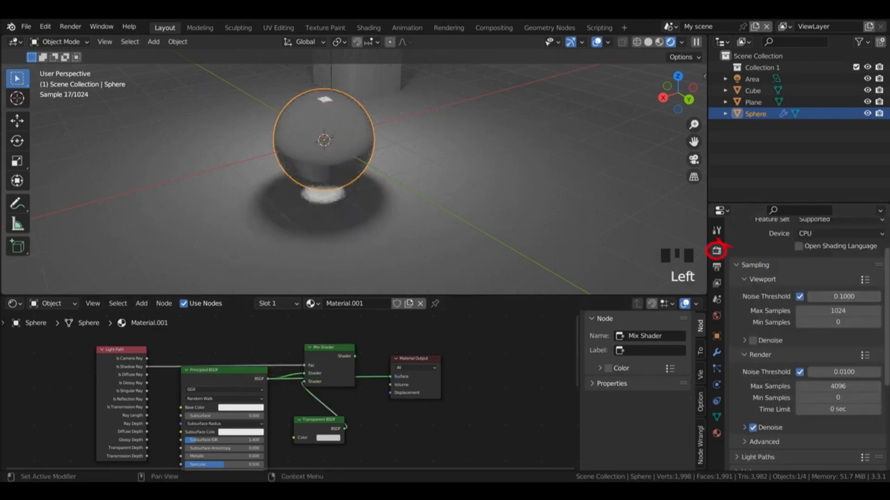
click(834, 244)
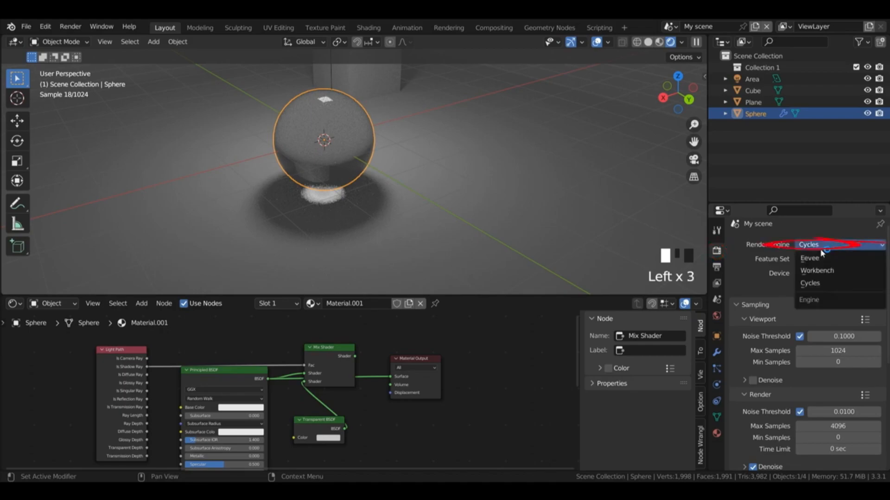
click(816, 254)
Step: Set the area light's power to 100 W
drag(665, 85, 701, 95)
click(758, 82)
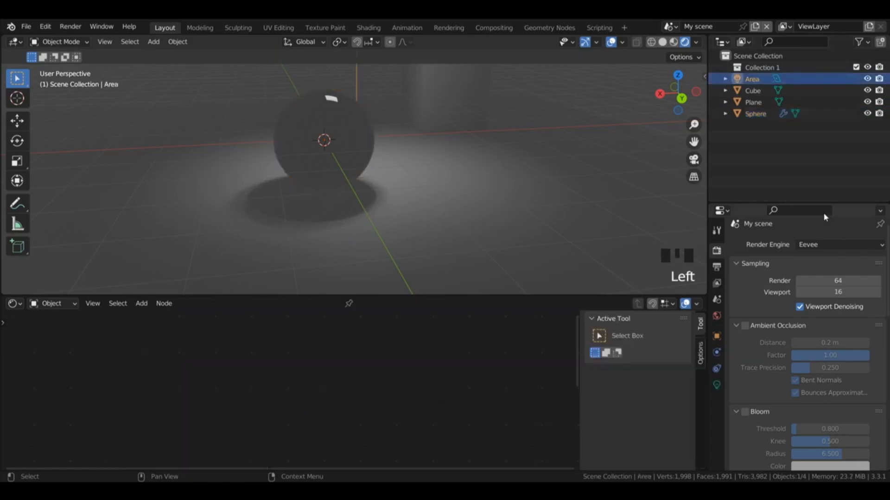
click(716, 385)
click(825, 327)
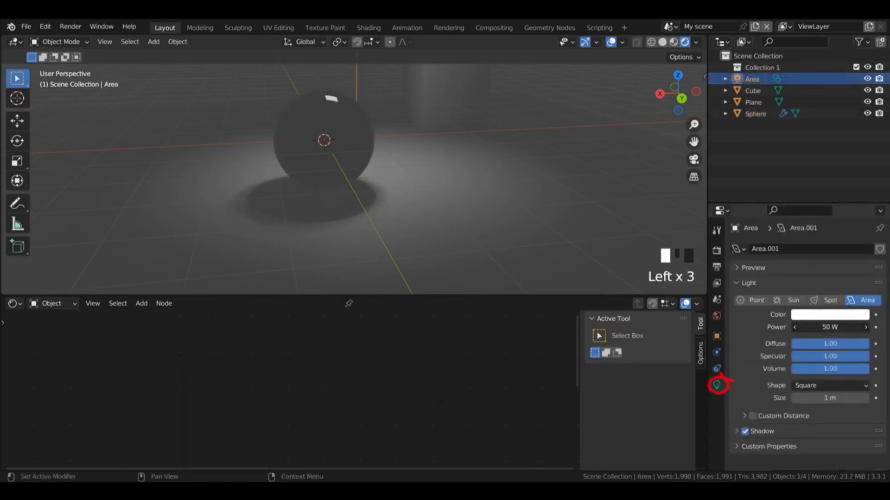
text(100)
key(Return)
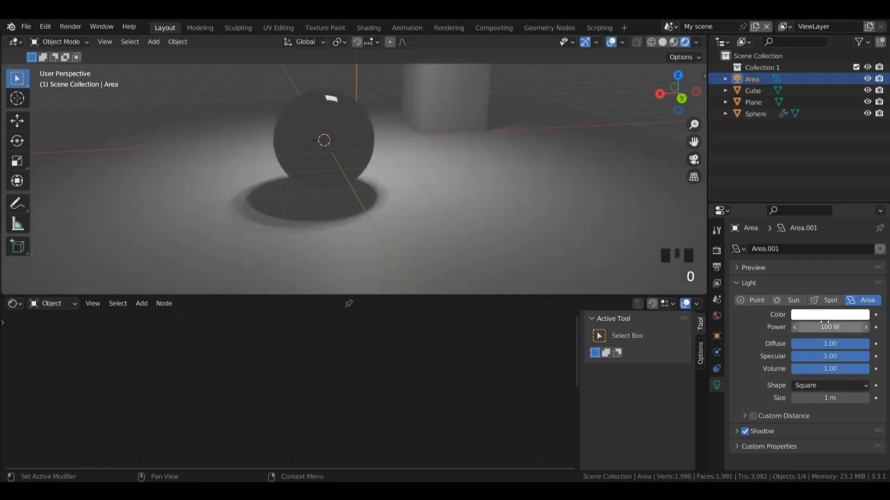
Step: Enable Screen Space Refraction in the settings of the sphere's material
click(359, 135)
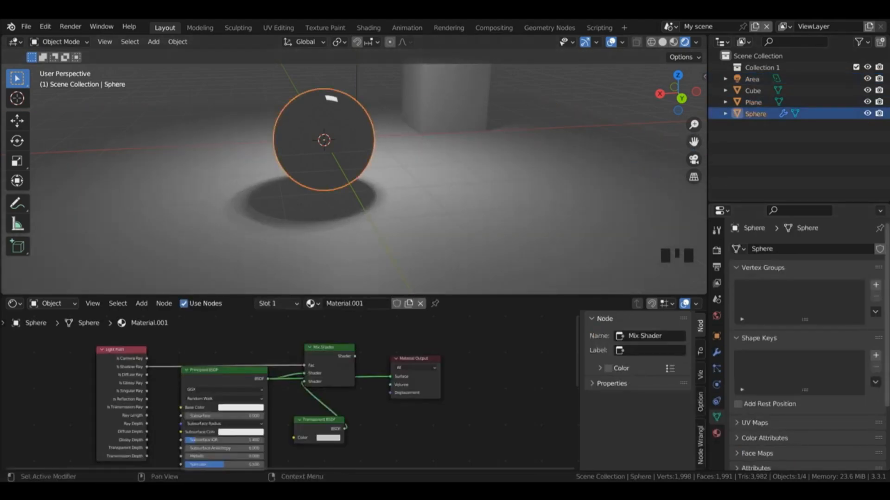
click(717, 434)
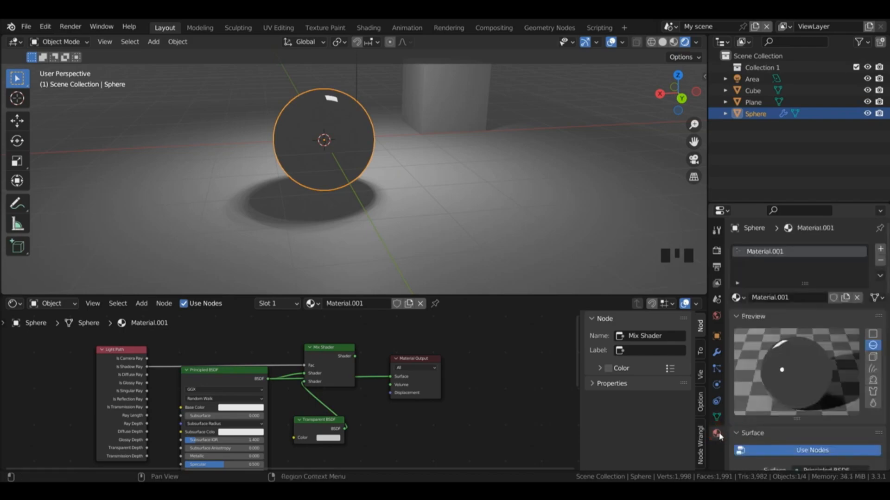
drag(886, 287, 886, 461)
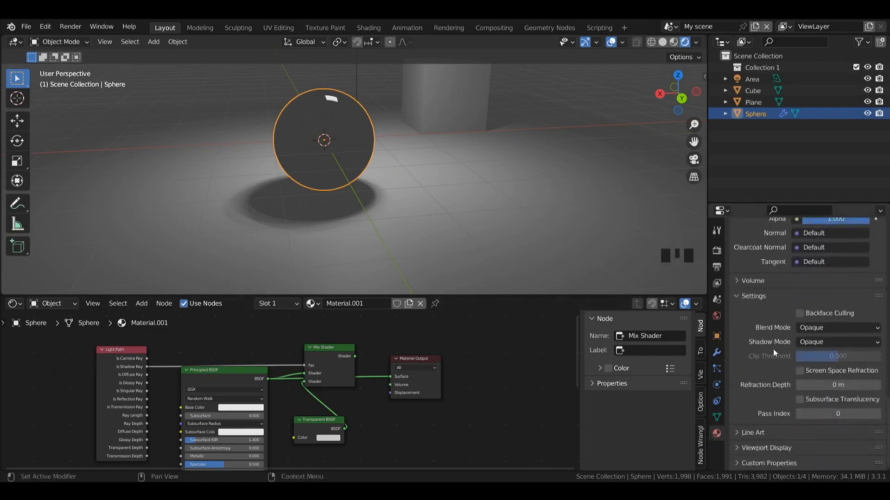
click(801, 372)
Step: Enable Screen Space Reflections in the Eevee render settings
click(716, 251)
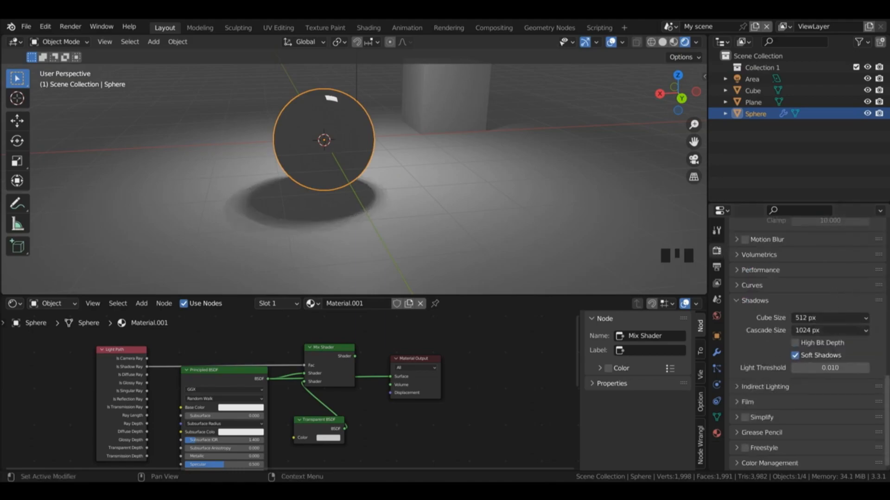
drag(887, 399, 887, 313)
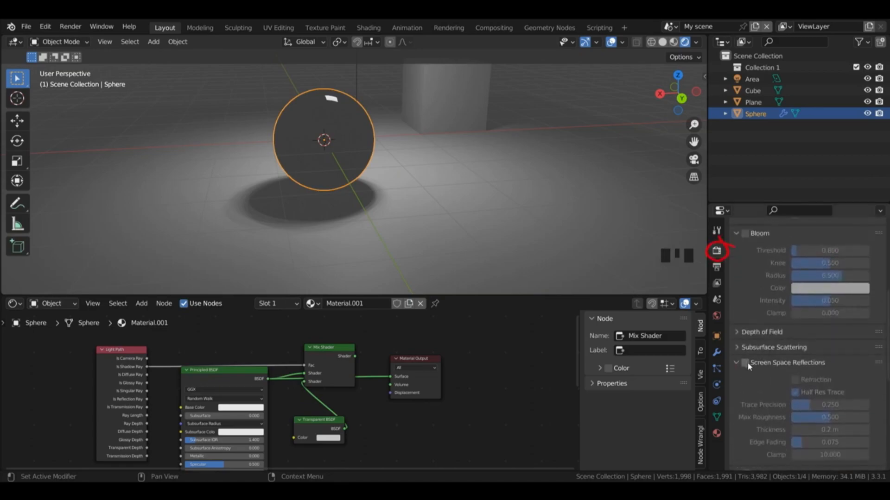
click(745, 364)
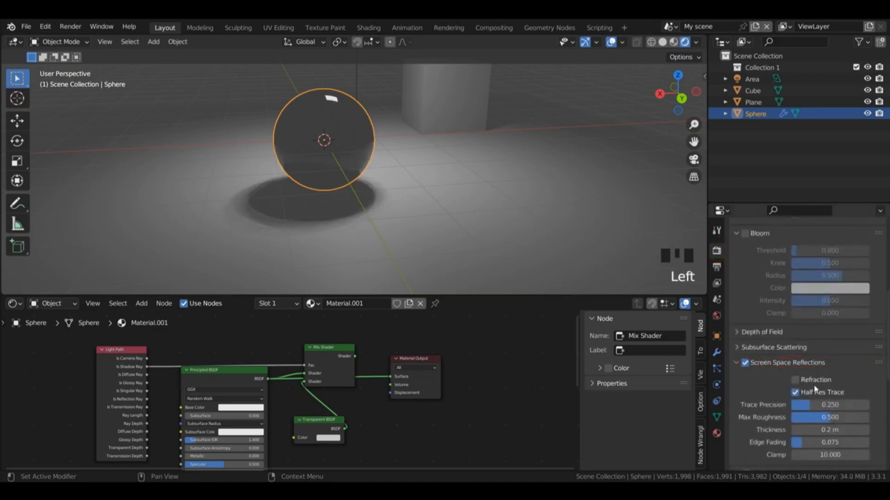
Step: Enable Refraction under Screen Space Reflections, disable Half Res Trace and raise Trace Precision to 1.000
click(796, 382)
drag(677, 94, 728, 85)
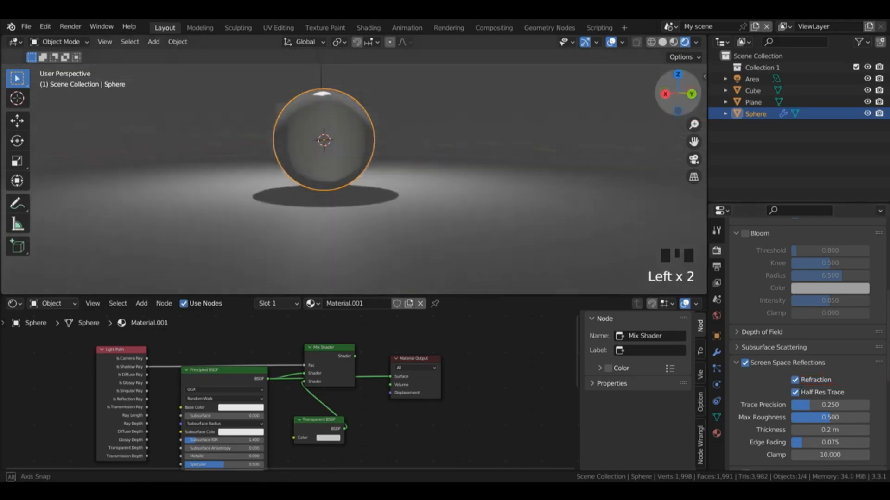
drag(679, 114, 668, 94)
click(796, 393)
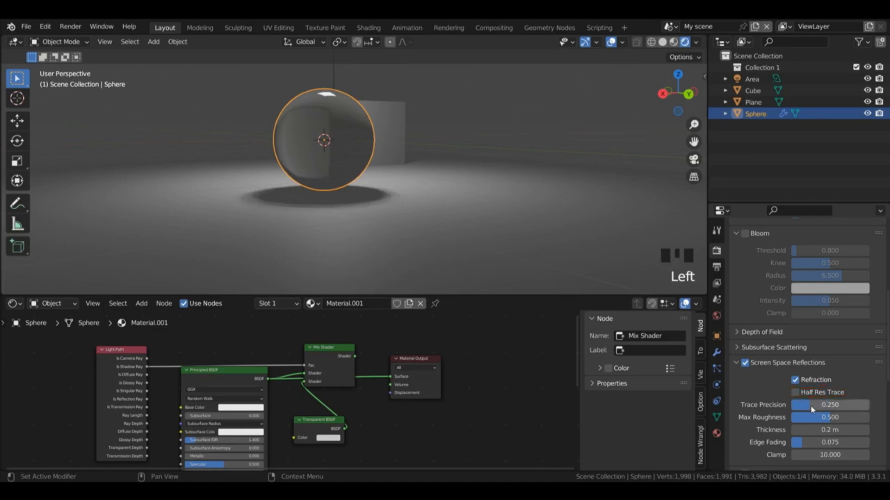
drag(809, 409, 869, 408)
drag(676, 105, 684, 113)
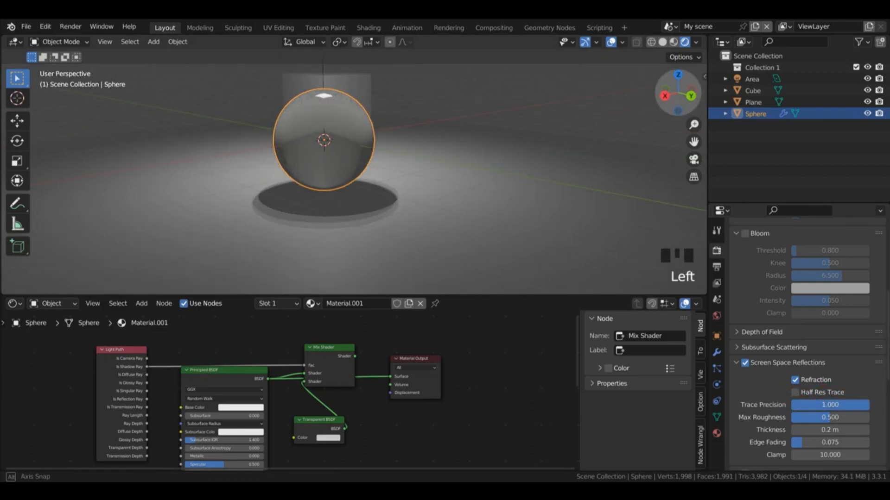
Step: Enable Bloom and Ambient Occlusion in the Eevee render settings, and set the Ambient Occlusion distance to 1 m
scroll(749, 267, up, 1)
click(746, 264)
click(745, 263)
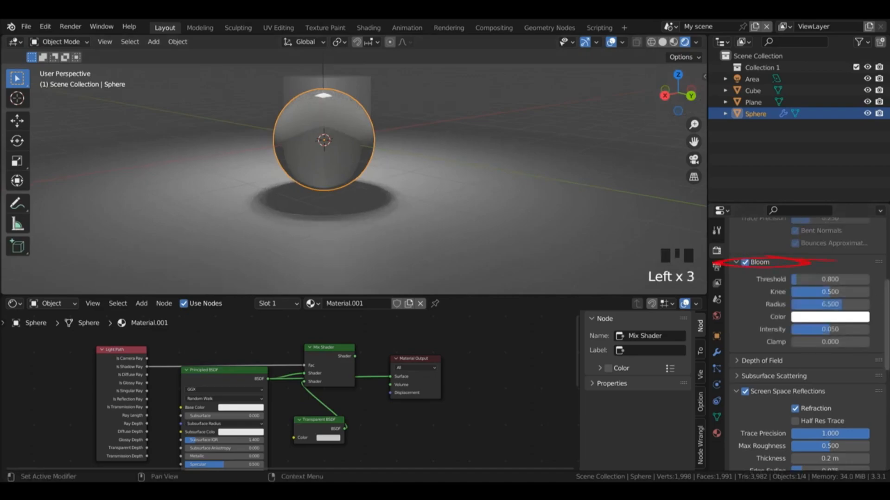
scroll(806, 324, up, 6)
click(745, 307)
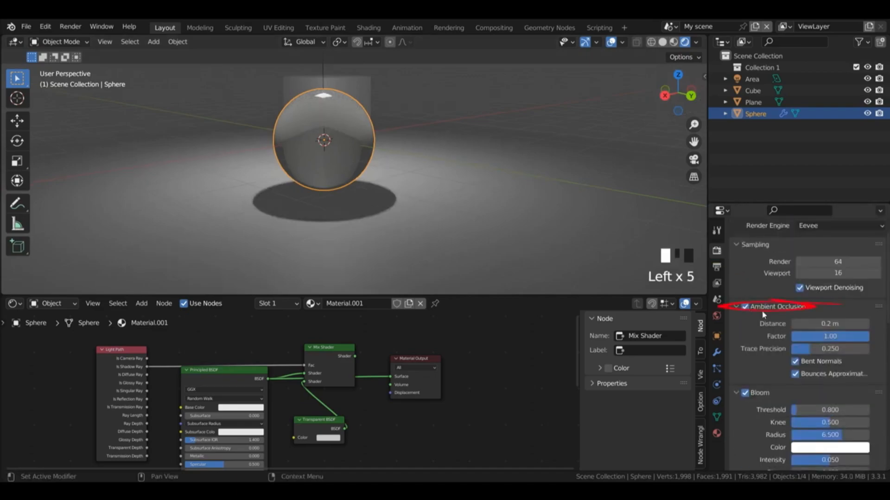
double_click(830, 323)
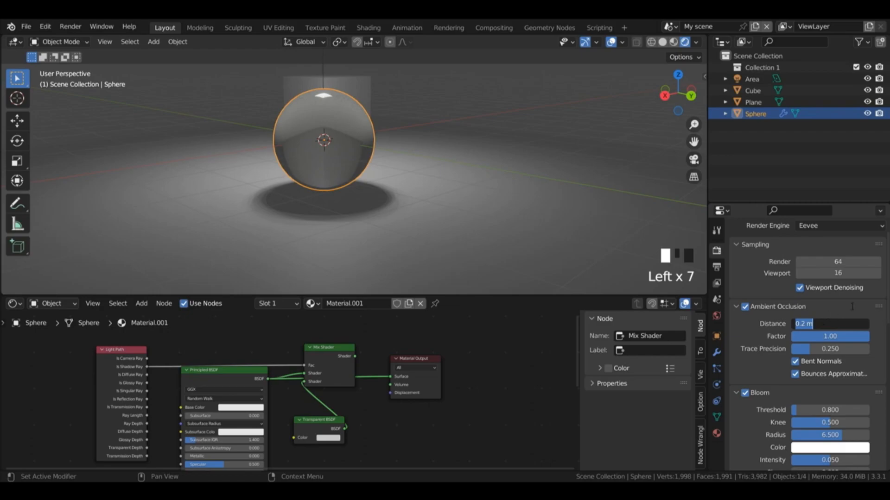
click(833, 310)
Step: Set the shadow Cube Size and Cascade Size to 1024 px, with High Bit Depth and Soft Shadows on
scroll(807, 349, down, 10)
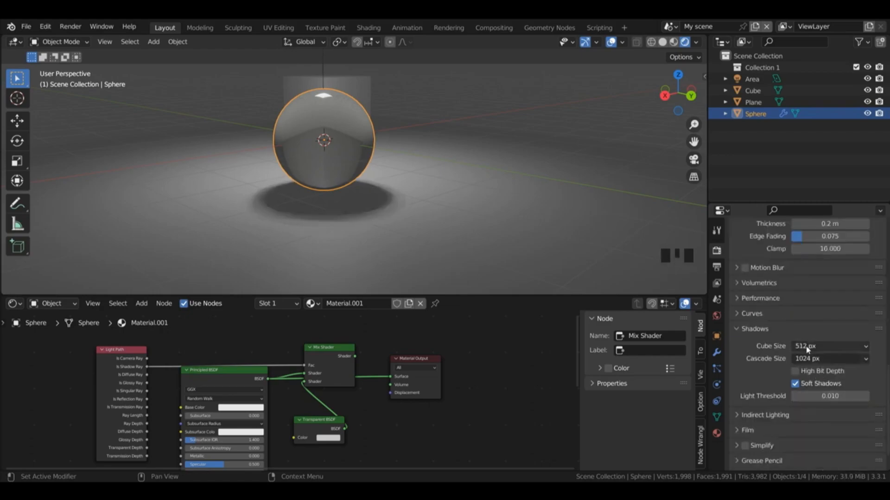
click(811, 359)
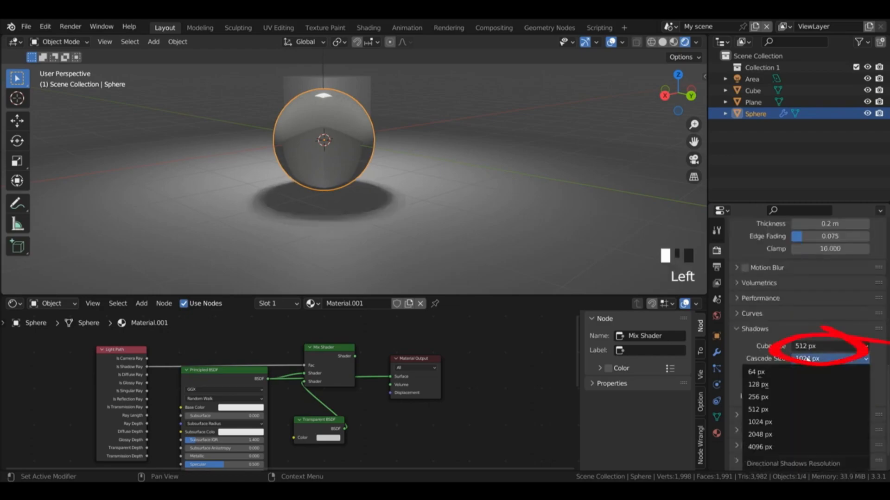
click(782, 425)
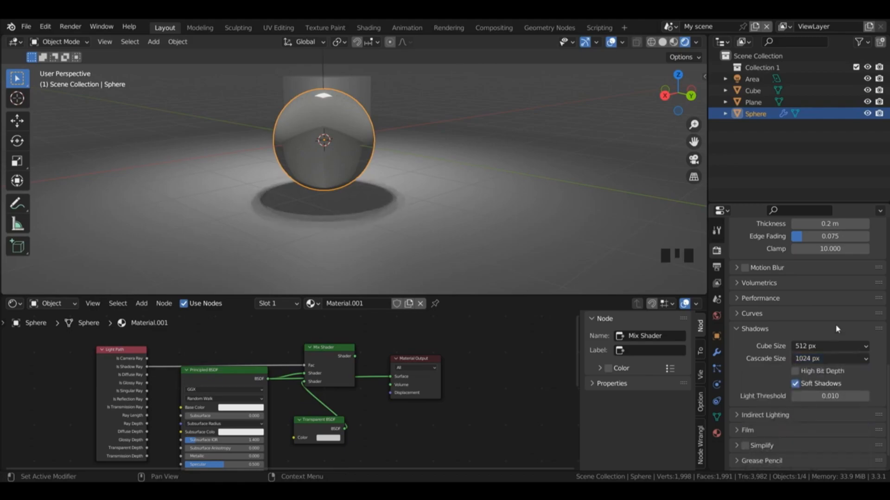
click(822, 351)
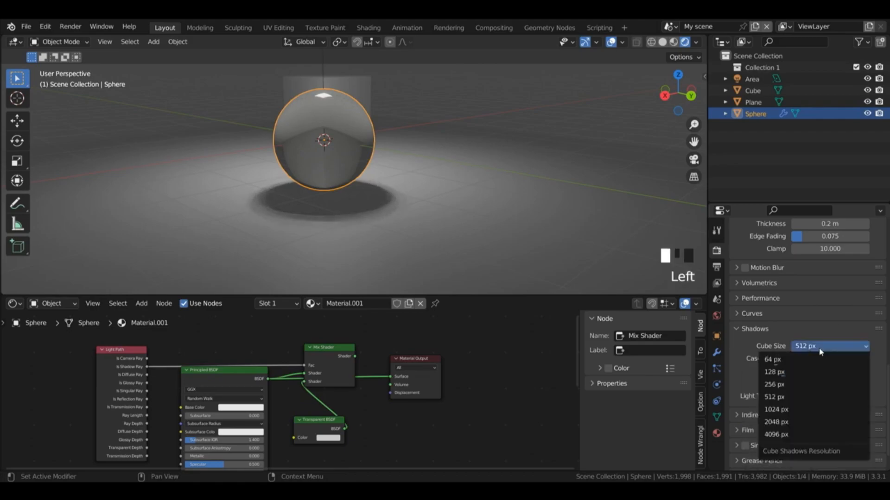
click(789, 413)
click(798, 372)
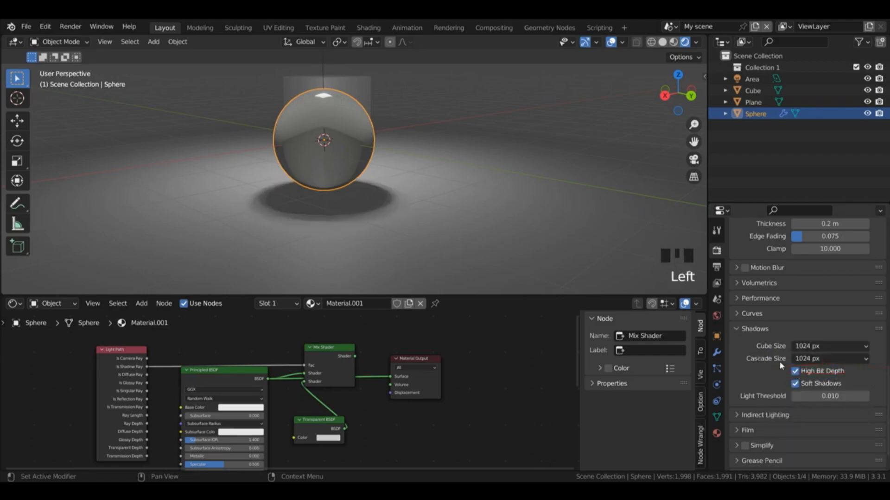
click(795, 384)
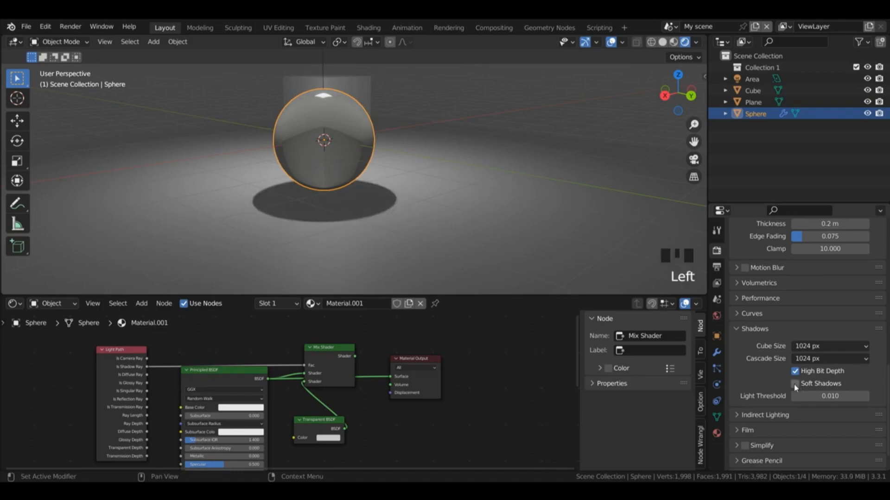
click(795, 384)
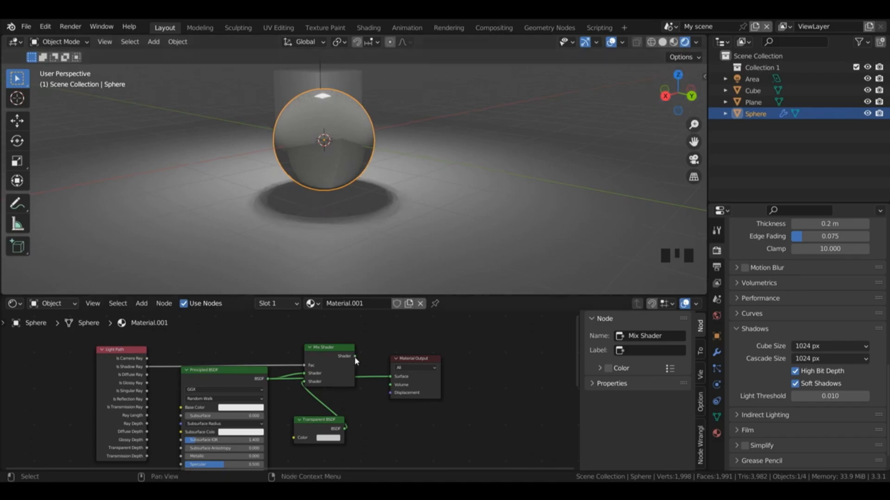
Step: Link the Mix Shader output to the Material Output surface and darken the Transparent BSDF color to black
drag(355, 357, 378, 336)
click(328, 438)
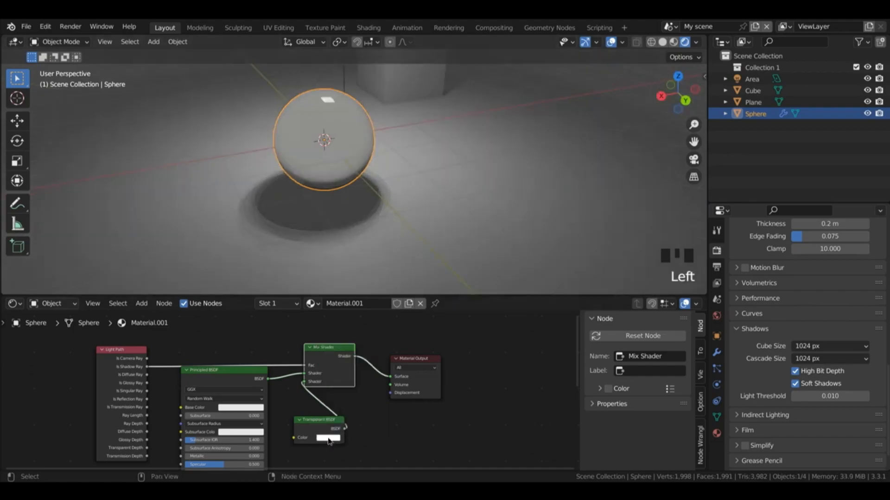
click(329, 438)
drag(381, 338, 379, 386)
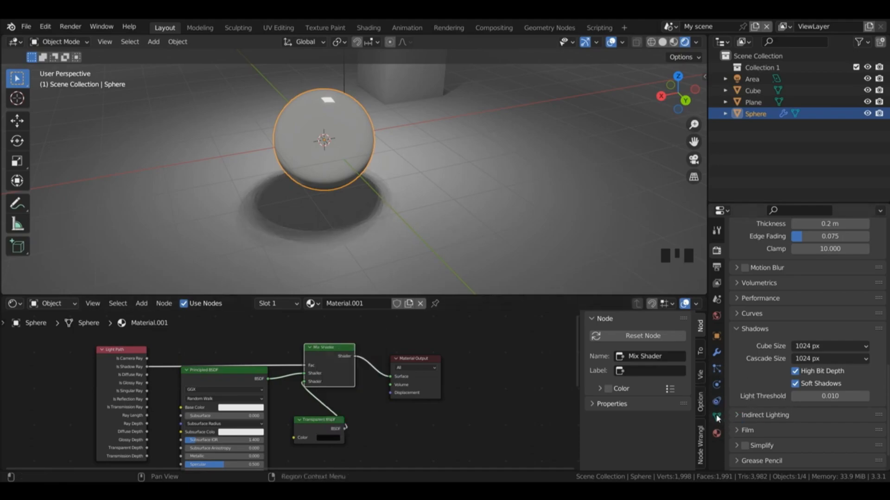
Step: Set the Shadow Mode of the sphere's material to Alpha Hashed
click(716, 432)
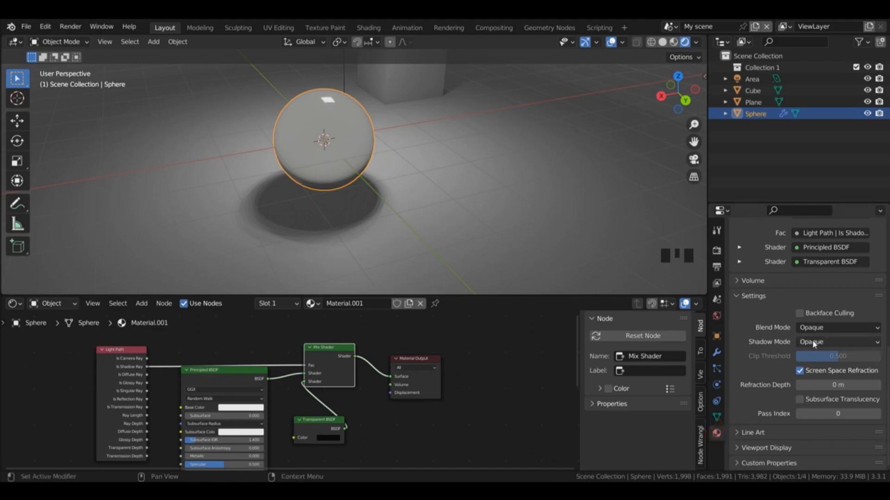
drag(812, 343, 824, 393)
click(838, 344)
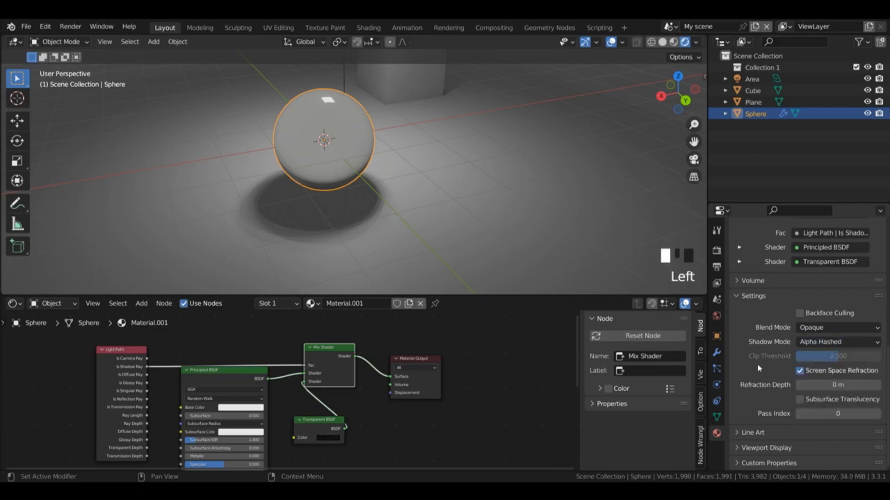
click(810, 345)
click(830, 394)
Step: Lighten the Transparent BSDF color to a light grey and inspect the sphere's shadow from a lower angle
click(329, 437)
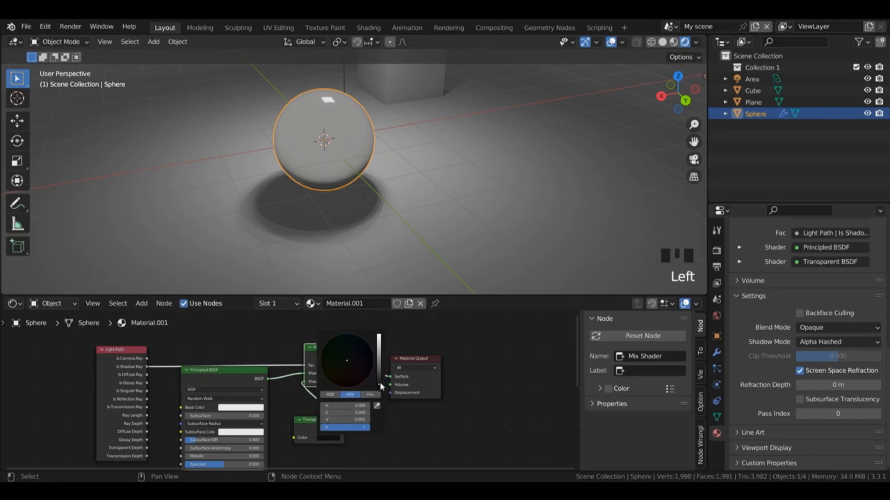
drag(379, 382, 383, 363)
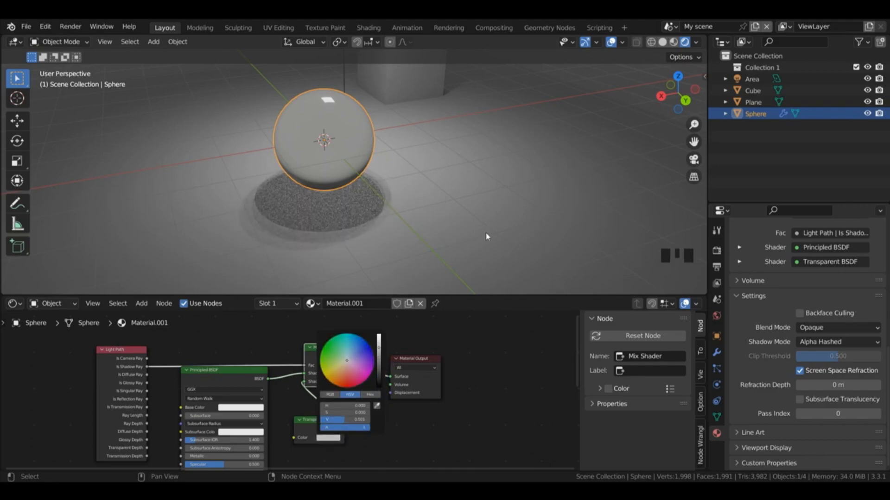
drag(670, 102, 674, 109)
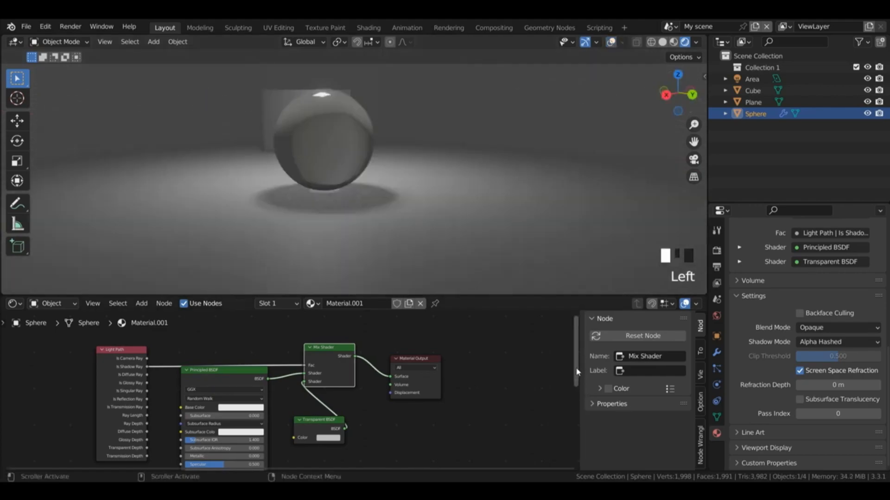
Step: Set the IOR of the Principled BSDF to 1.51
drag(577, 395, 578, 448)
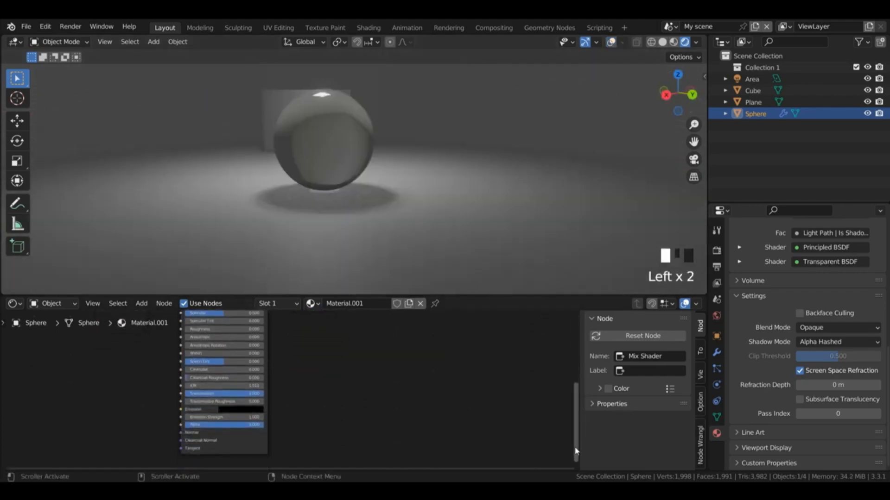
mouse_move(224, 386)
mouse_down()
mouse_move(202, 386)
mouse_move(218, 386)
mouse_up()
click(224, 386)
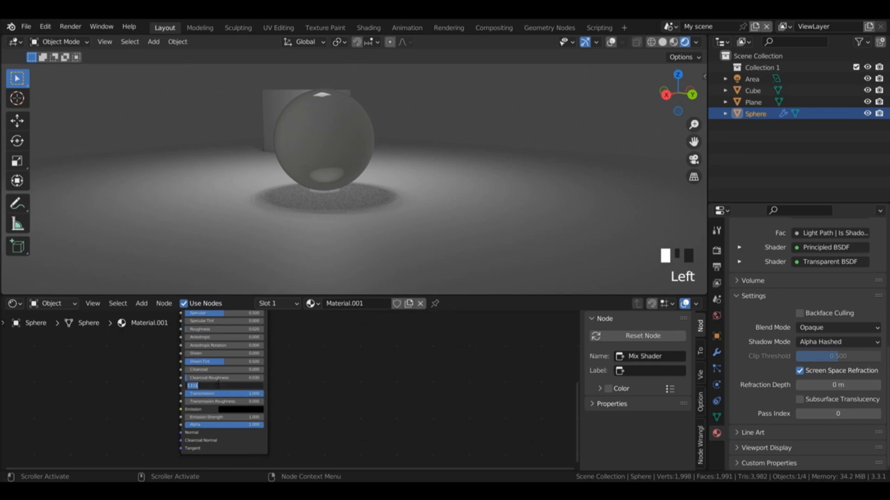
text(1)
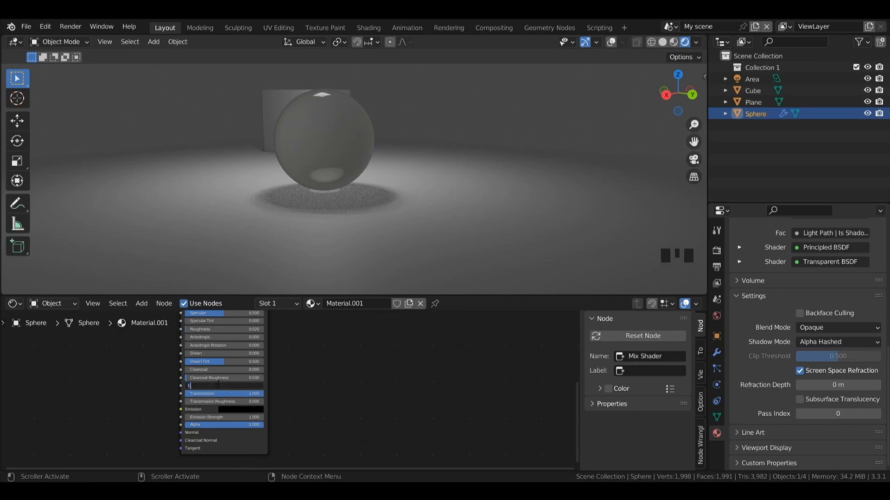
text(.511)
key(Return)
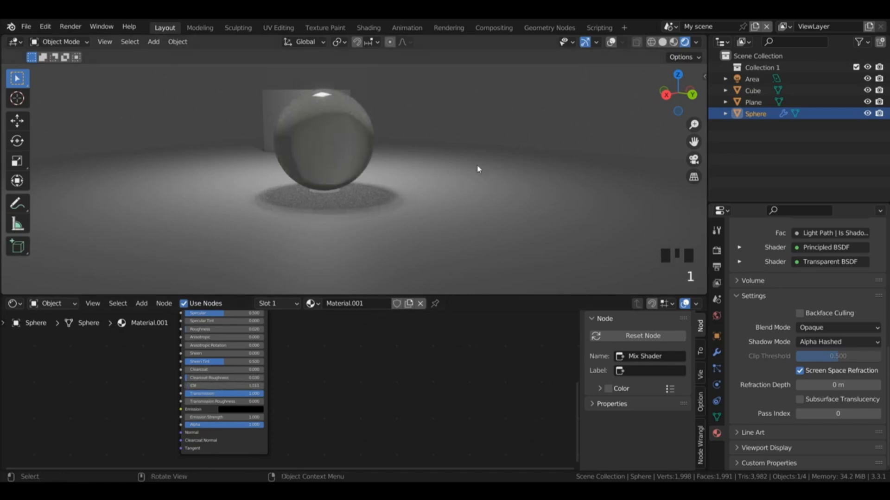
Step: Rename the sphere's material to "glass"
middle_drag(647, 112, 360, 338)
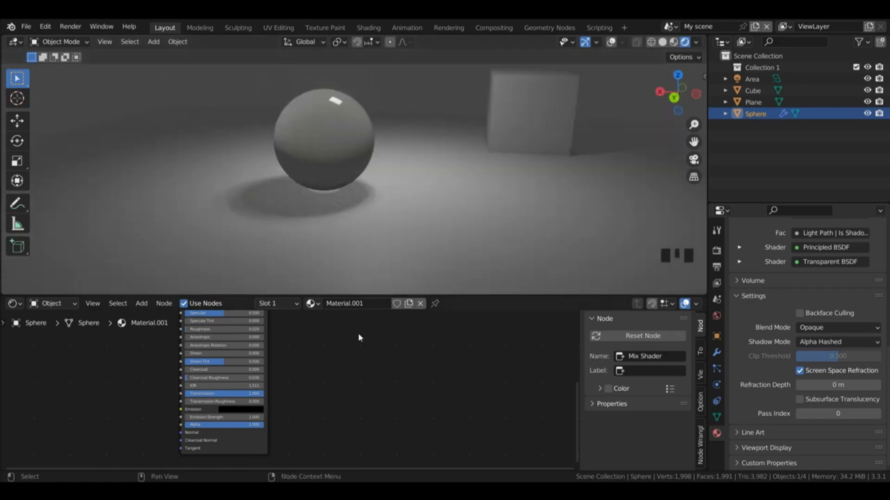
click(341, 304)
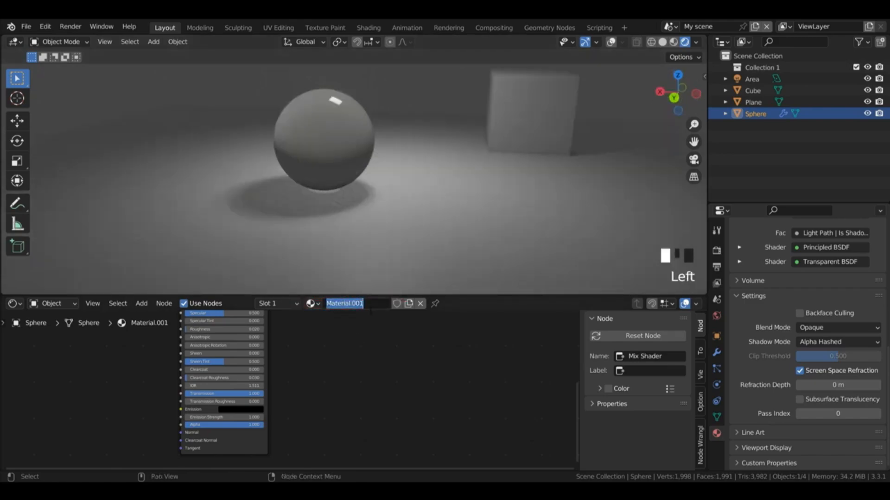
text(glass)
key(Return)
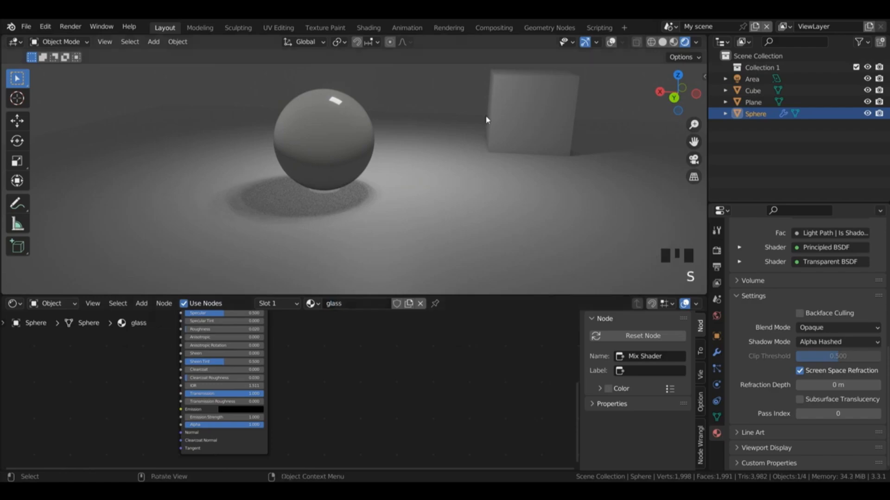
Step: Unlink the glass material from the sphere, create a new material for it and switch the render engine to Cycles
click(421, 304)
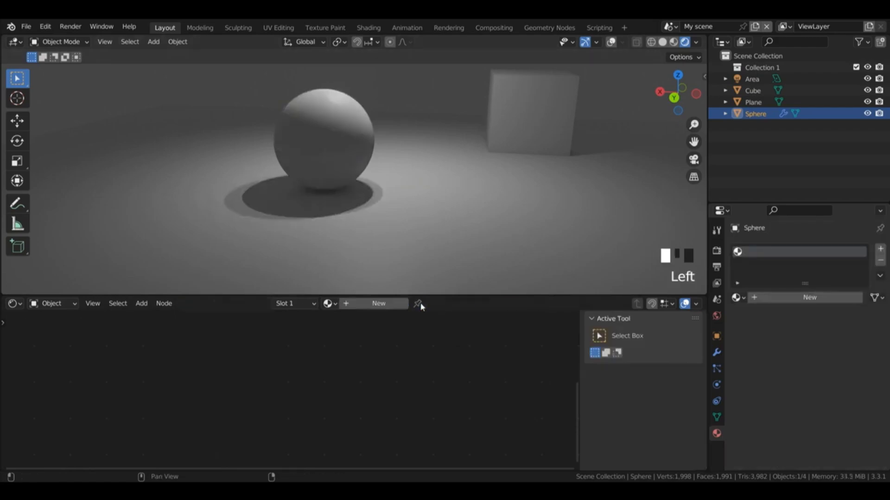
click(376, 304)
click(717, 250)
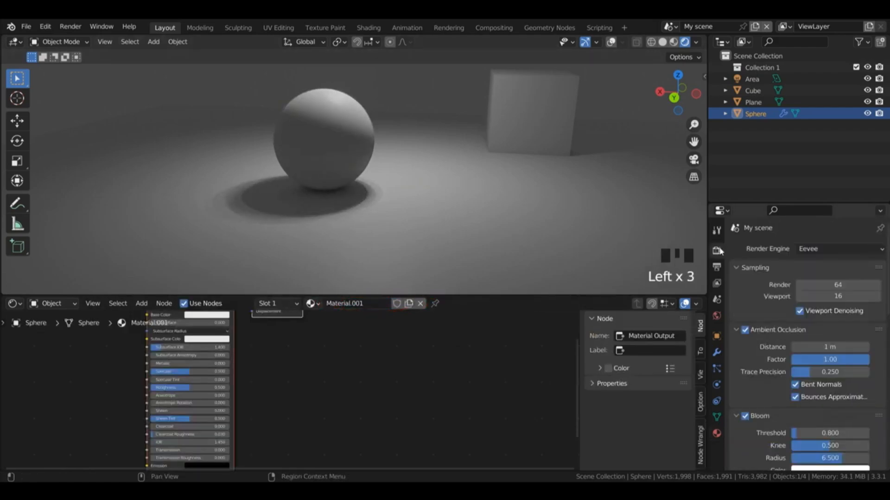
click(815, 250)
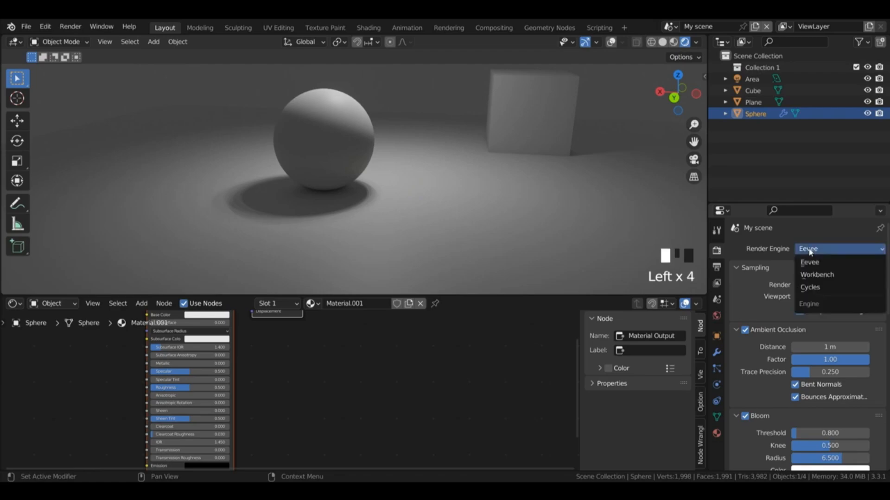
click(811, 288)
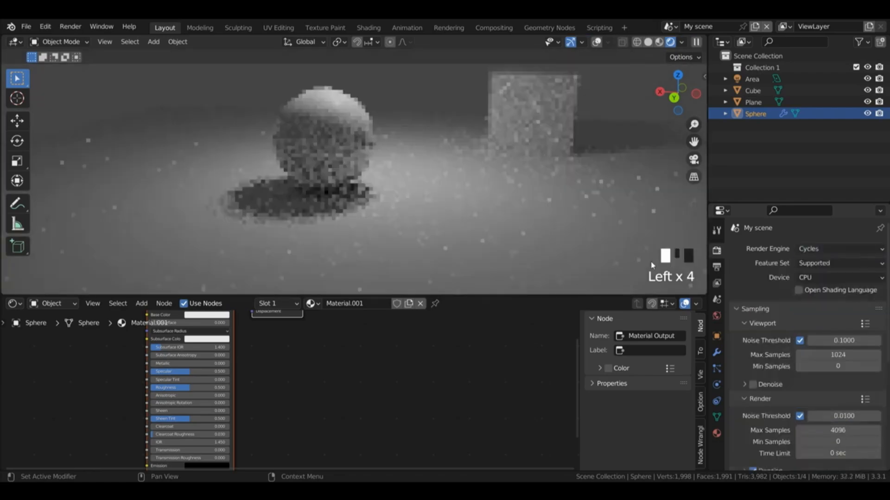
Step: Set the new material's Subsurface to 1.000 and tint its Base Color a pale peach
click(188, 330)
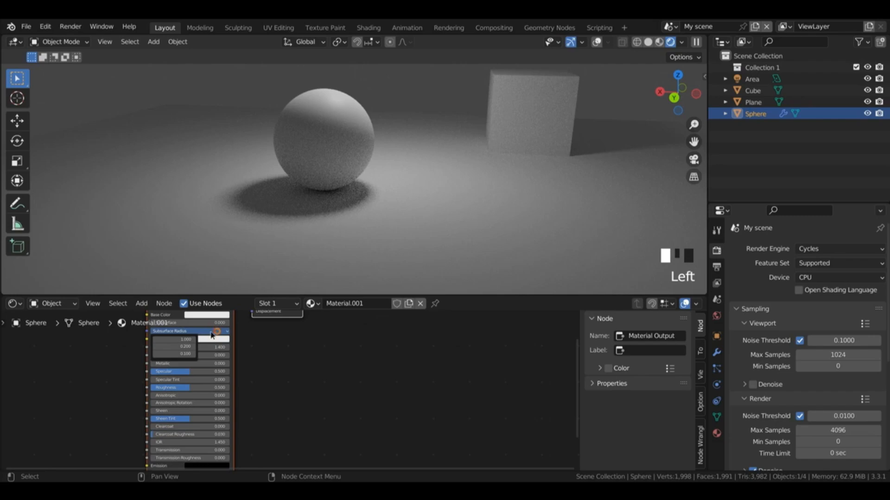
click(173, 324)
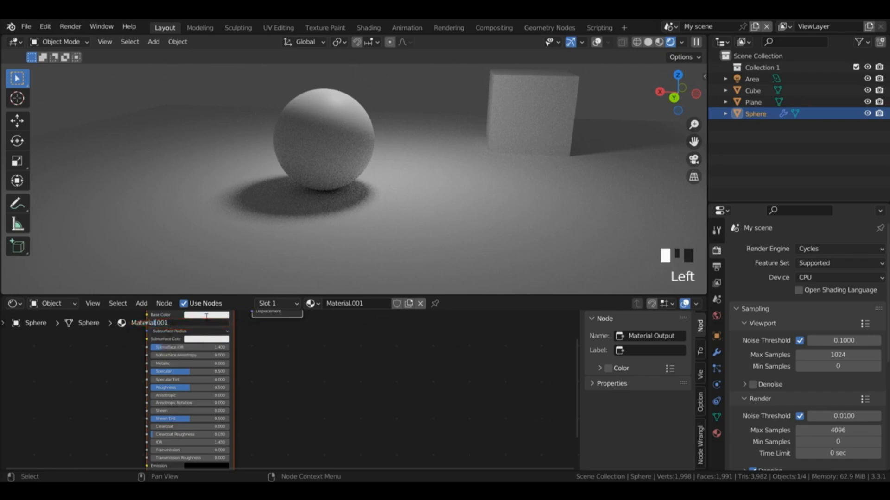
key(Return)
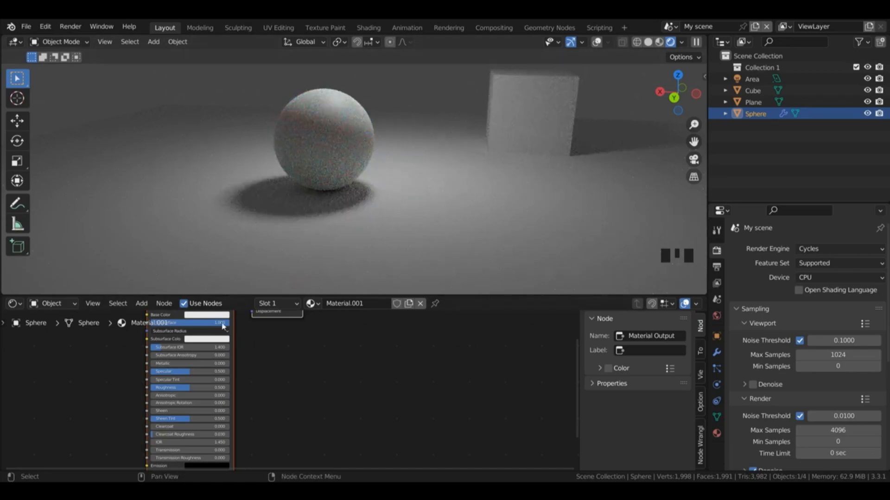
click(211, 315)
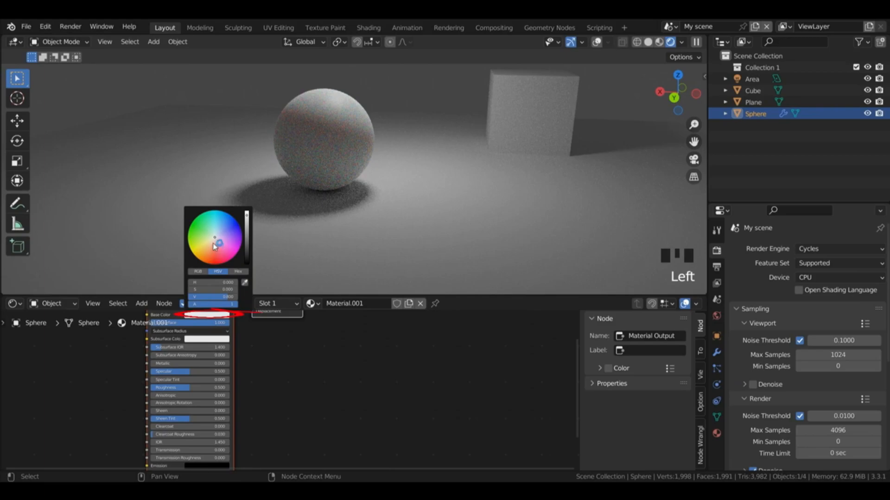
click(219, 242)
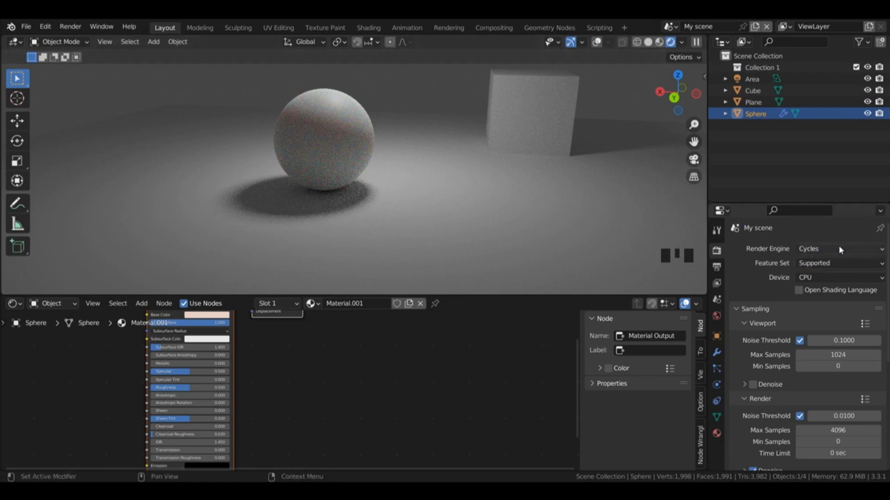
Step: Switch the render engine to Eevee and raise its Subsurface Scattering samples to 8
click(824, 249)
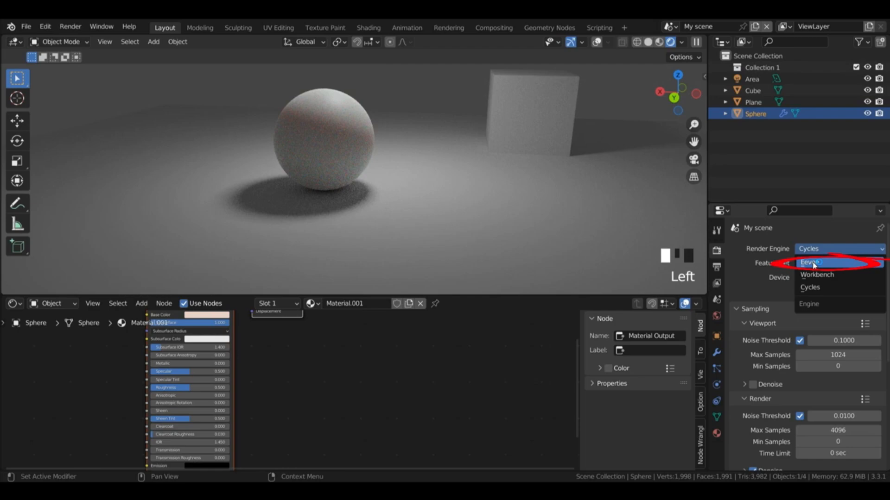
click(814, 265)
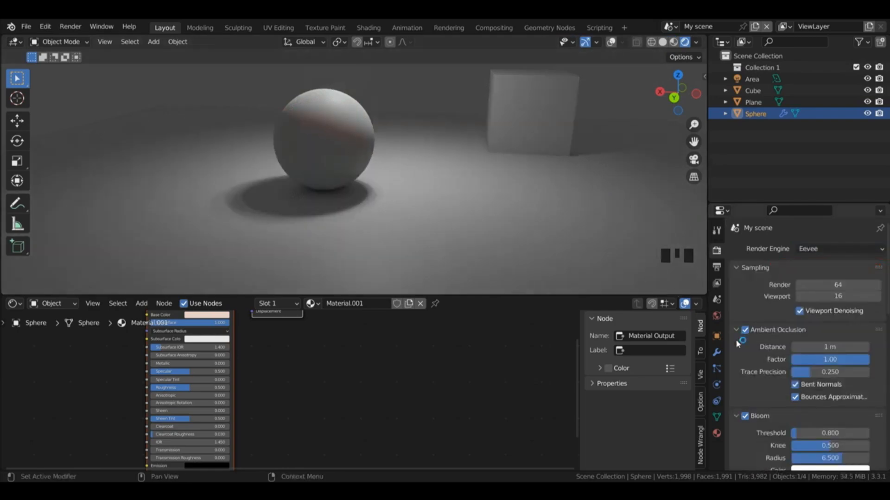
drag(886, 269, 886, 331)
click(768, 361)
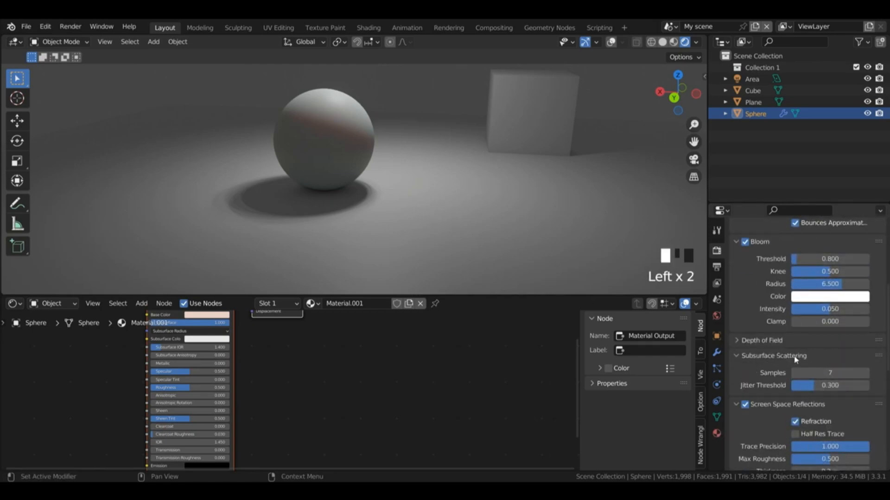
click(867, 372)
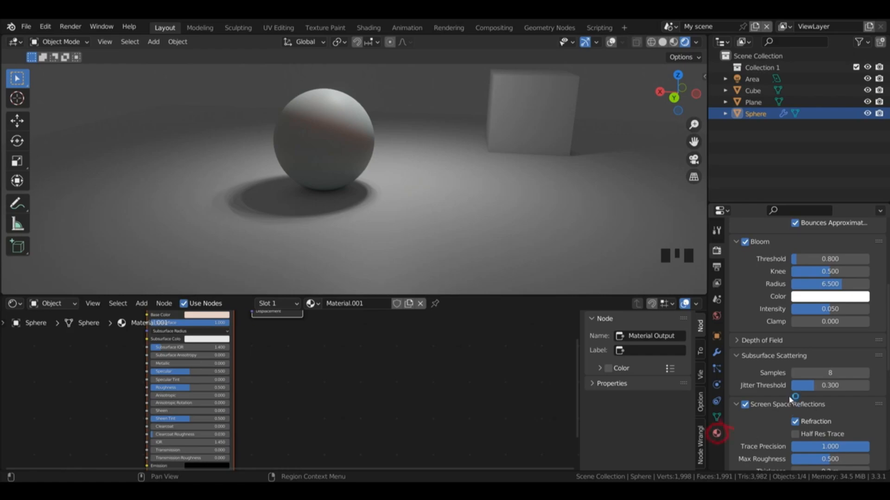
Step: Enable Subsurface Translucency in the sphere's material settings and view the sphere from a higher angle
click(716, 433)
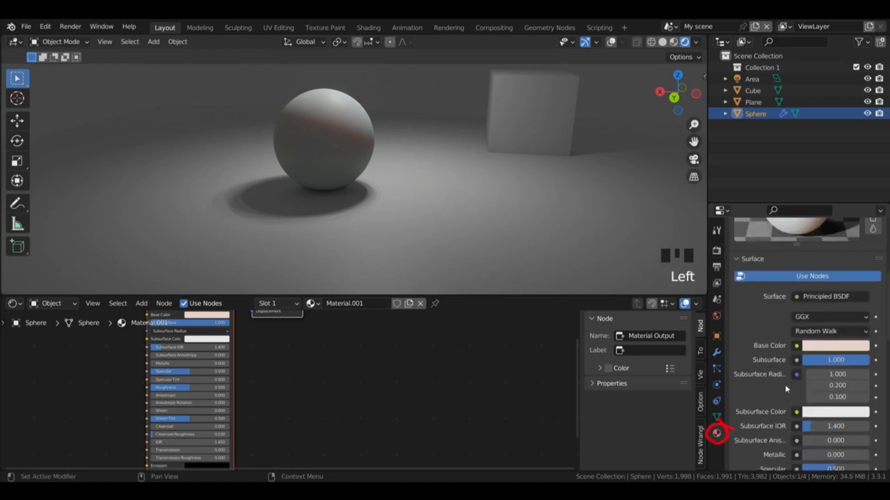
drag(887, 318, 889, 441)
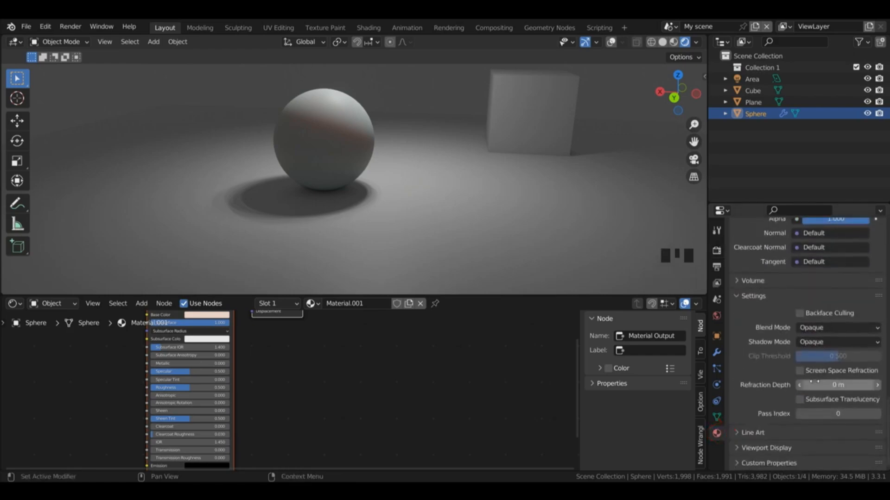
click(799, 400)
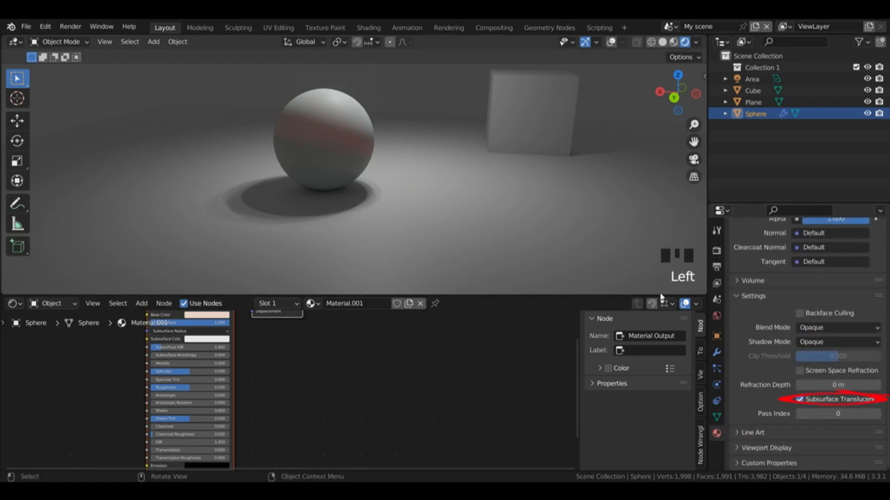
click(678, 97)
drag(678, 97, 697, 112)
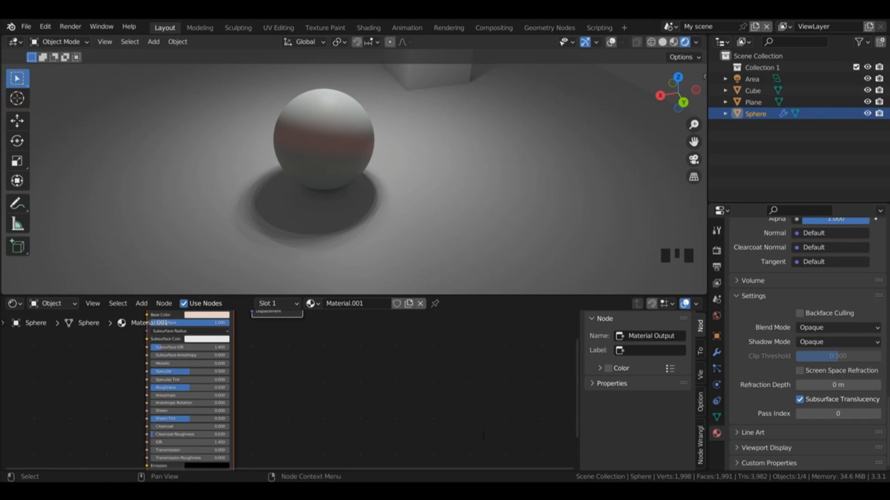
click(495, 412)
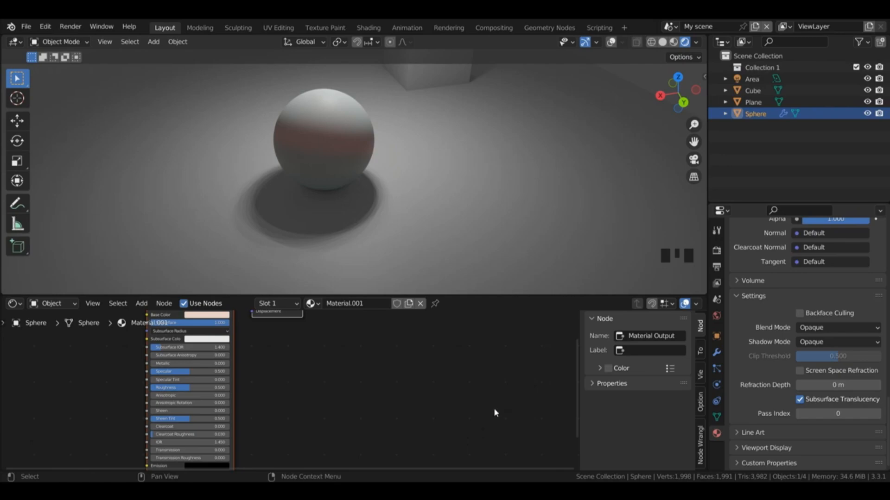
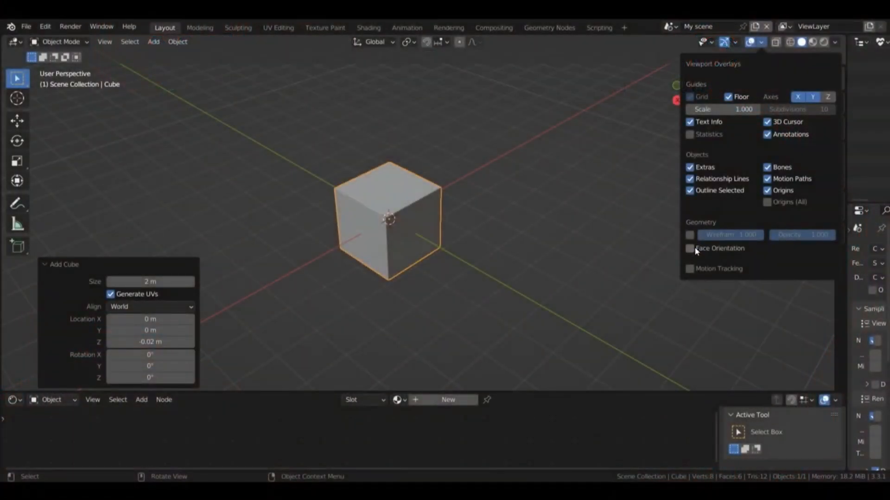
Step: Turn on the Face Orientation overlay and view the cube's faces from outside and from inside the mesh
click(690, 248)
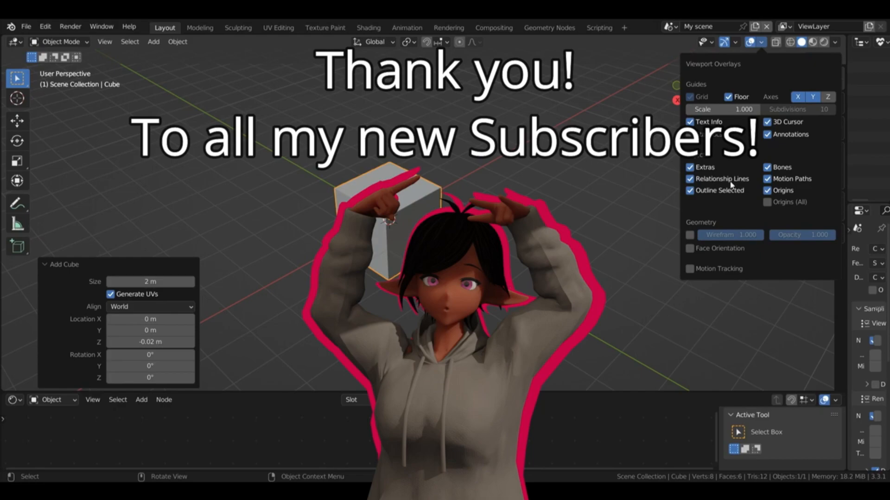
click(758, 44)
click(761, 44)
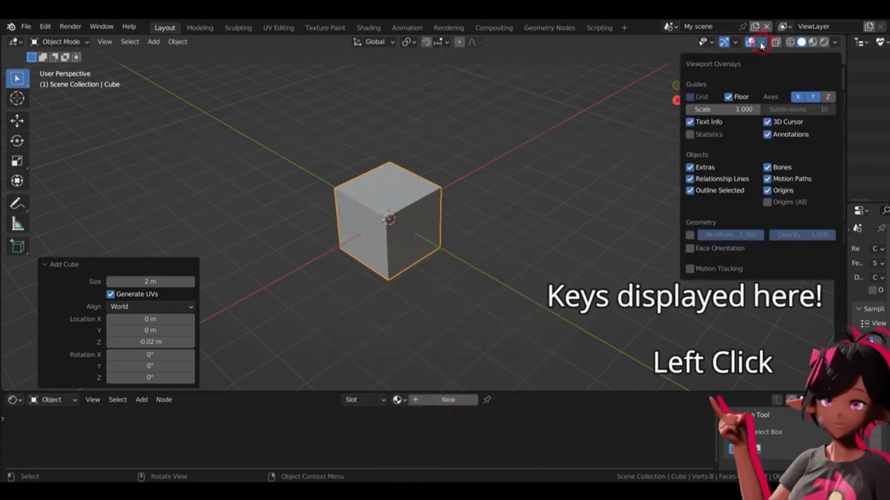
click(690, 249)
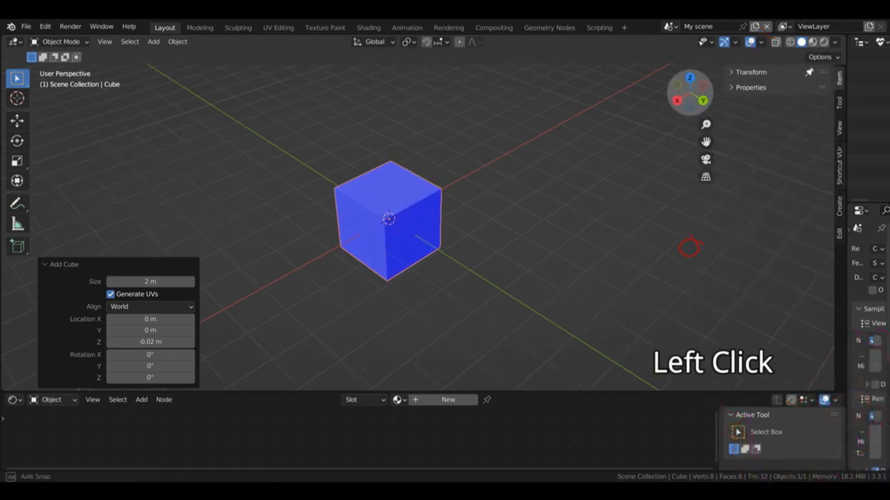
drag(689, 92, 716, 86)
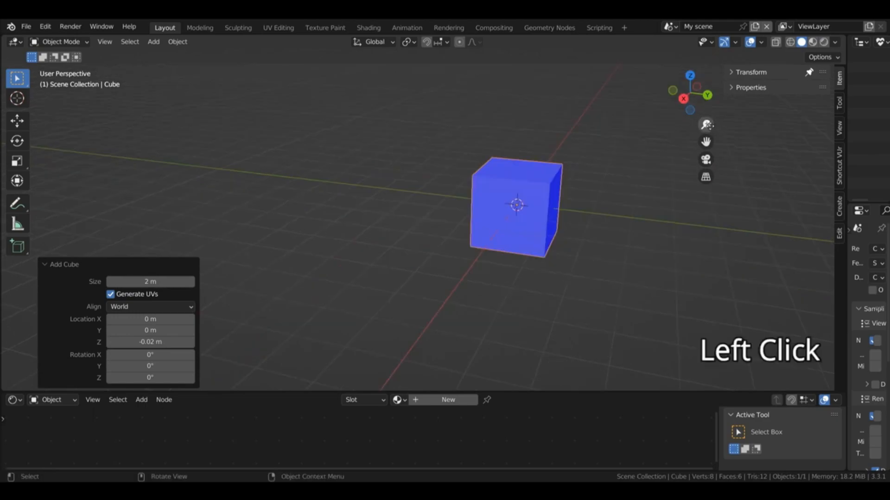
drag(708, 129, 706, 69)
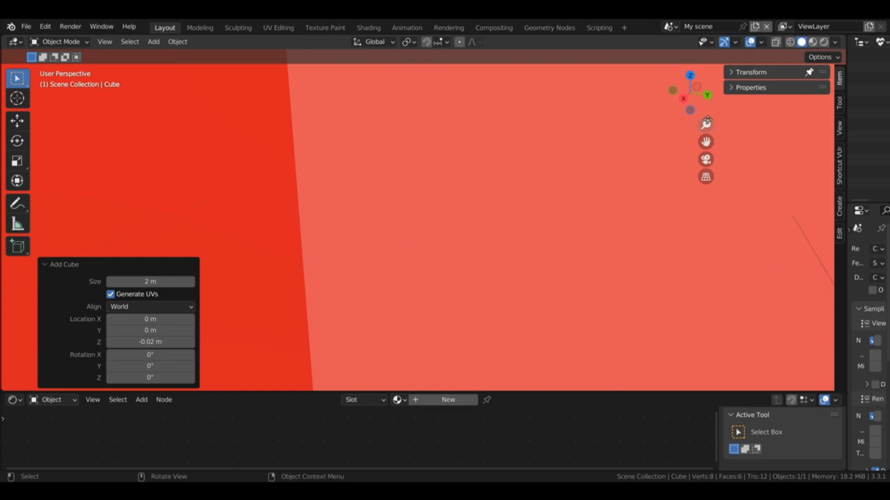
mouse_move(707, 121)
mouse_down()
mouse_move(708, 139)
mouse_move(708, 117)
mouse_up()
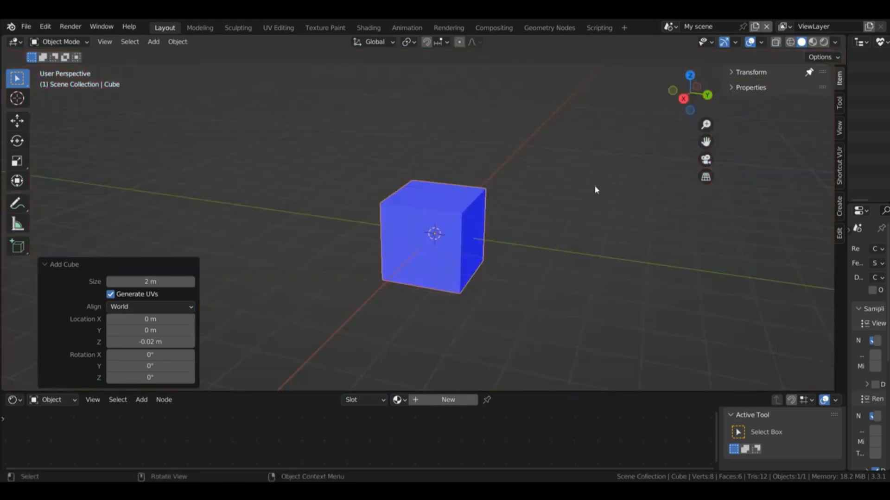
Step: Enter Edit Mode on the cube and display its face normals as lines in the viewport
key(Tab)
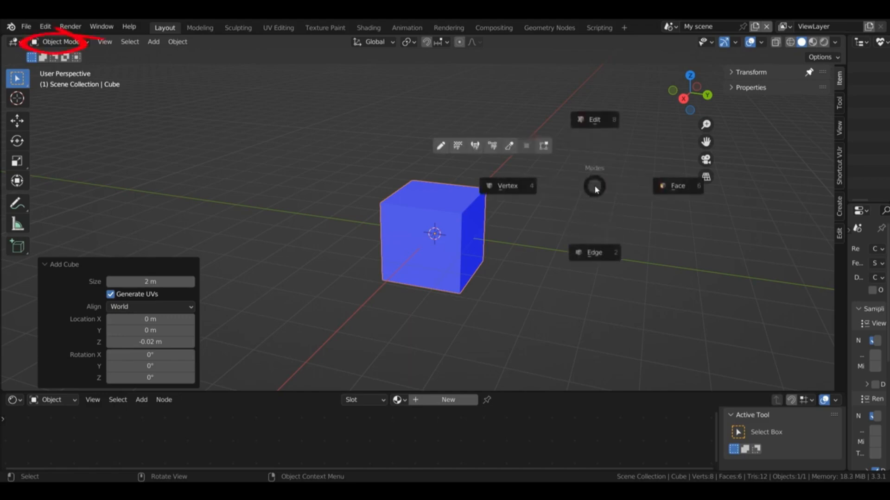
click(761, 42)
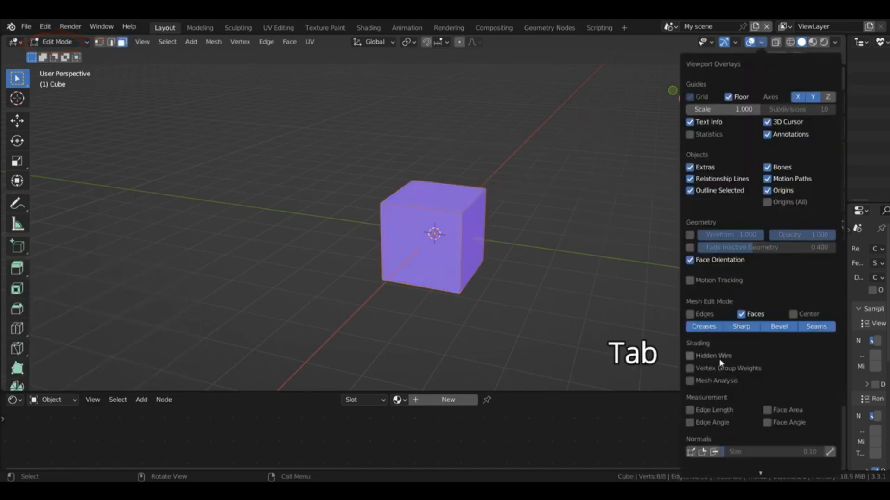
click(715, 453)
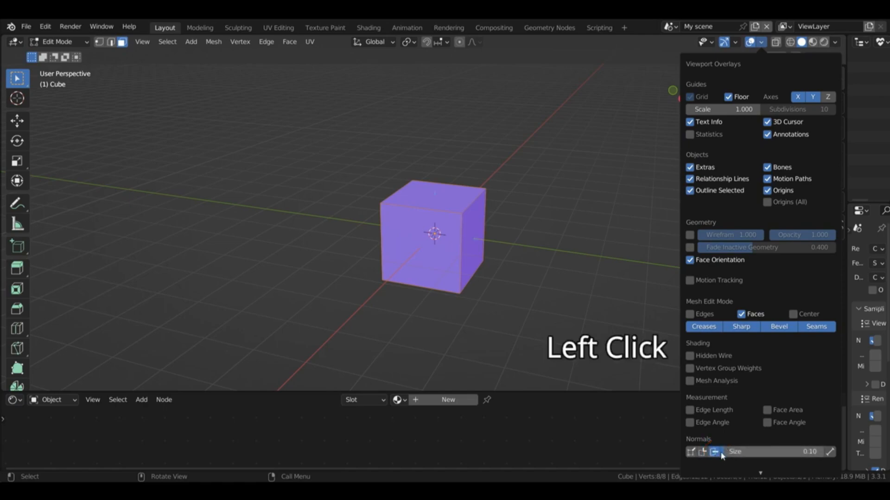
drag(671, 108, 723, 112)
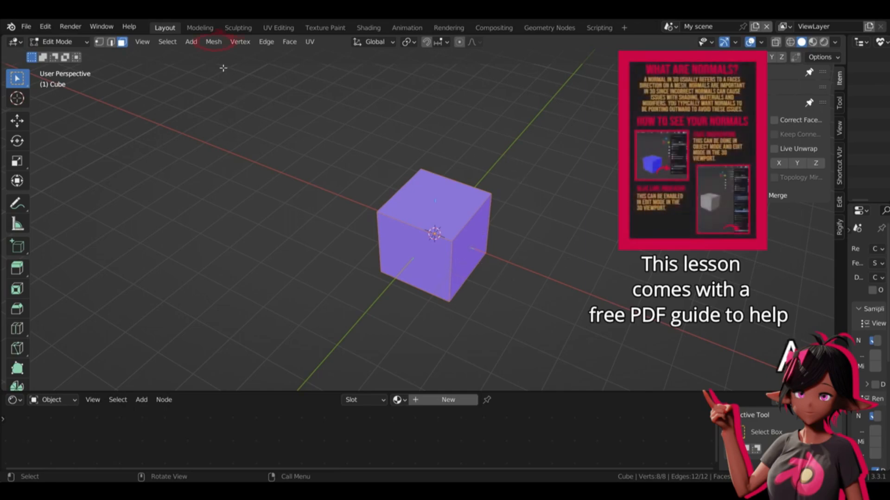
Step: Try recalculating the cube's normals to the inside, inspect the faces, and undo the change
click(214, 42)
mouse_move(241, 248)
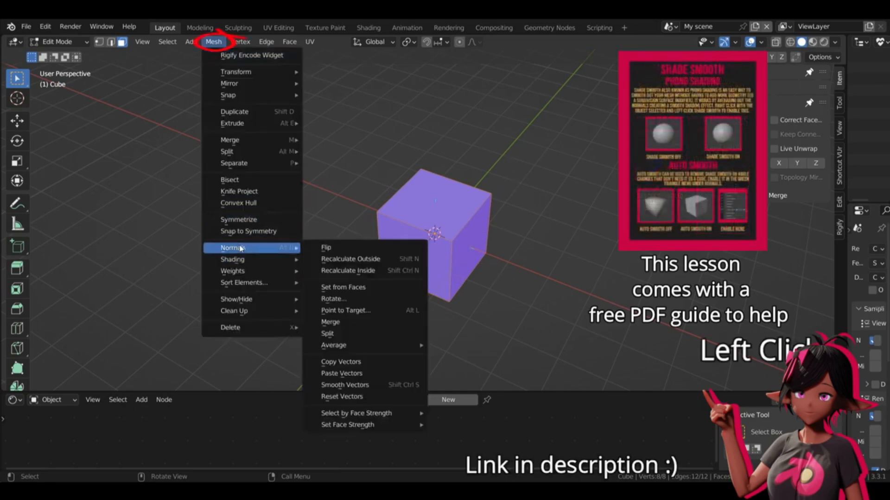
click(361, 270)
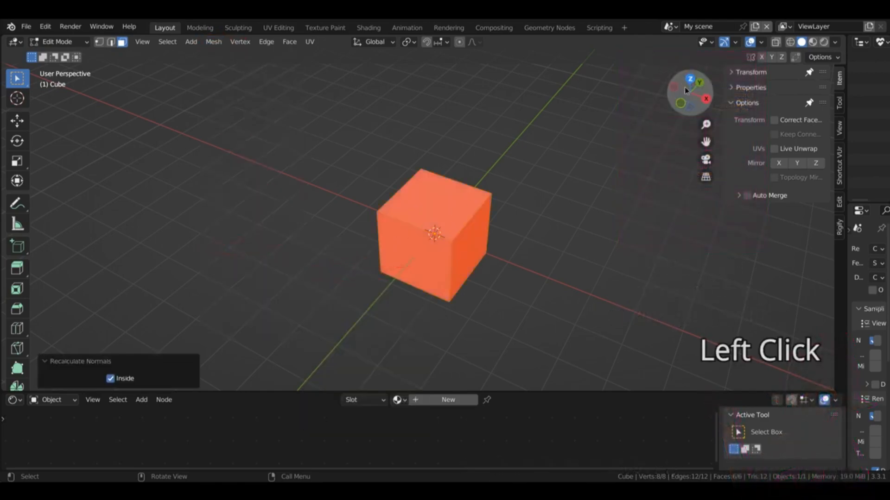
drag(686, 90, 621, 75)
click(614, 73)
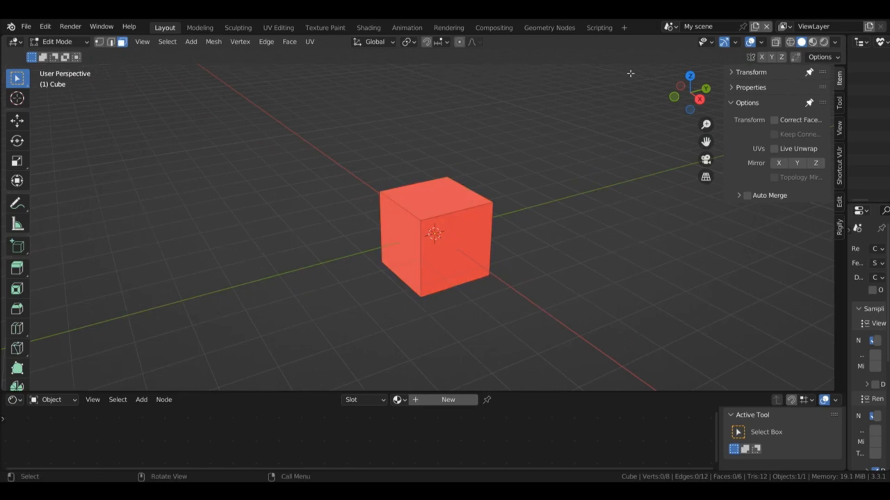
drag(689, 93, 607, 113)
key(a)
key(ctrl+z)
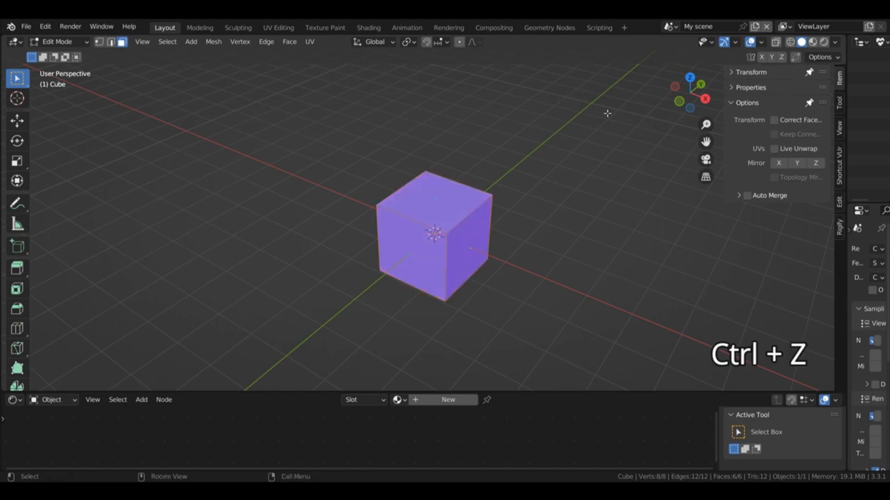
Step: Recalculate the normals of all the cube's faces so that they point inside
key(ctrl+shift+n)
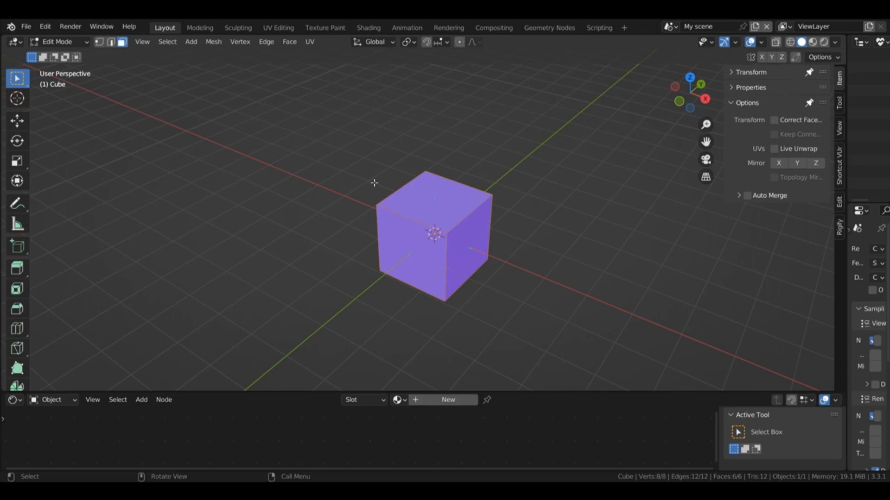
click(213, 41)
click(233, 248)
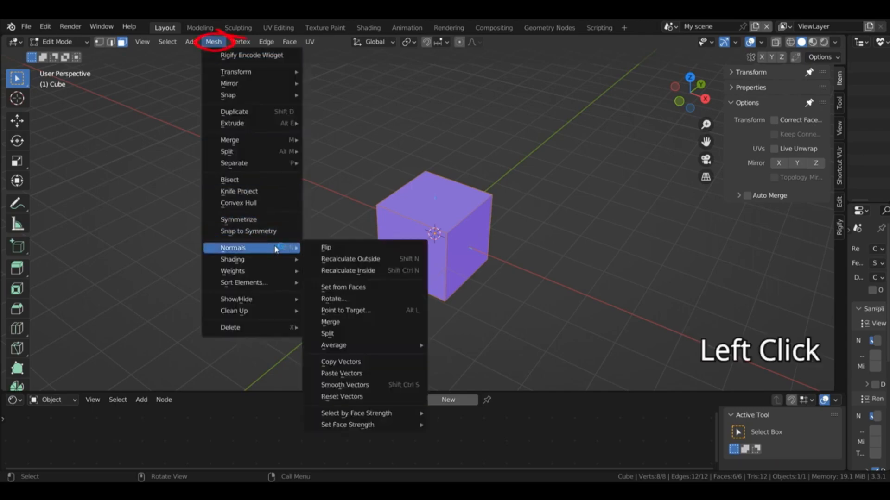
click(328, 259)
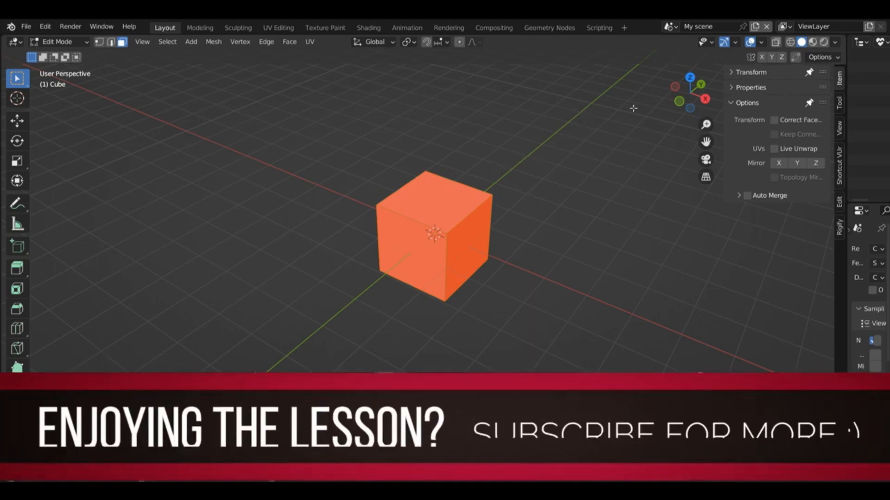
Step: Select only the cube's upper face, recalculate its normal to the outside and clear the selection
drag(672, 97, 661, 84)
click(443, 216)
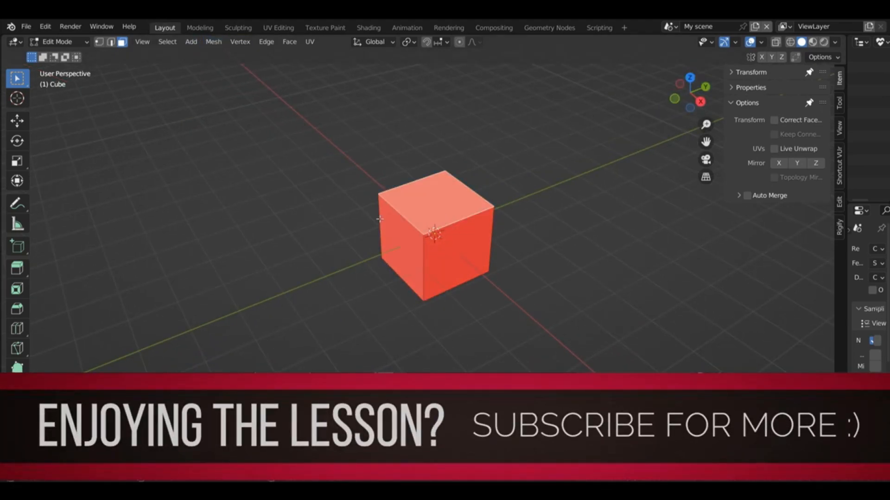
click(331, 123)
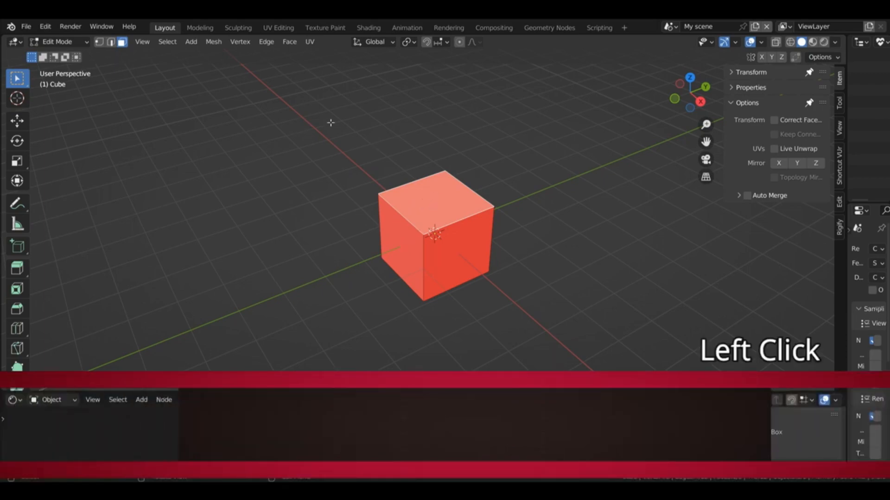
click(220, 46)
mouse_move(245, 249)
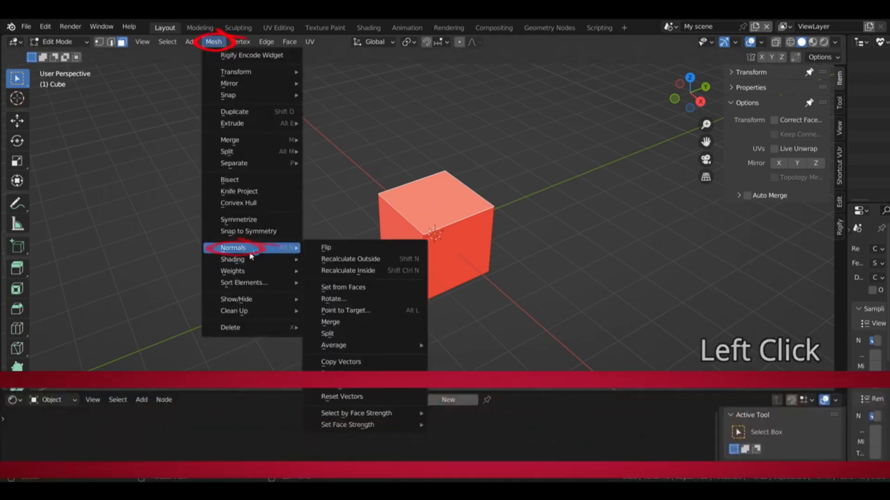
click(333, 264)
click(542, 236)
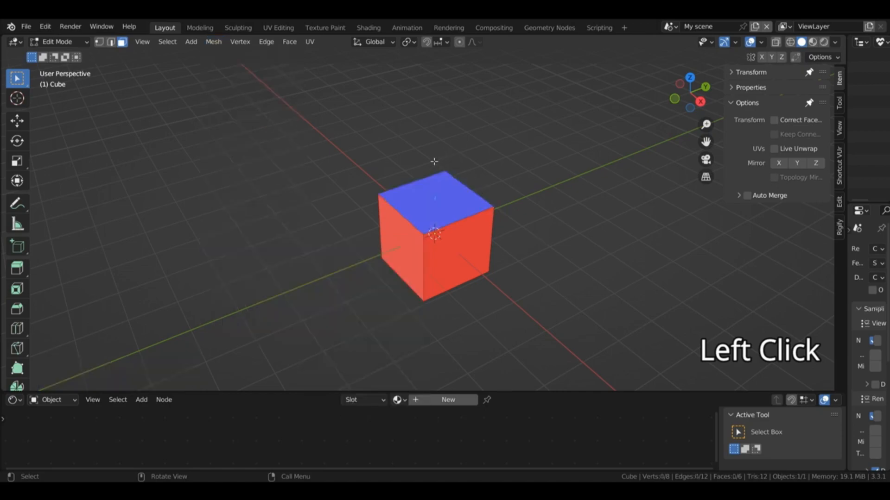
Step: Select all the cube's faces, recalculate their normals to the outside and inspect the cube from all around
middle_drag(434, 161, 436, 191)
drag(673, 98, 593, 79)
key(a)
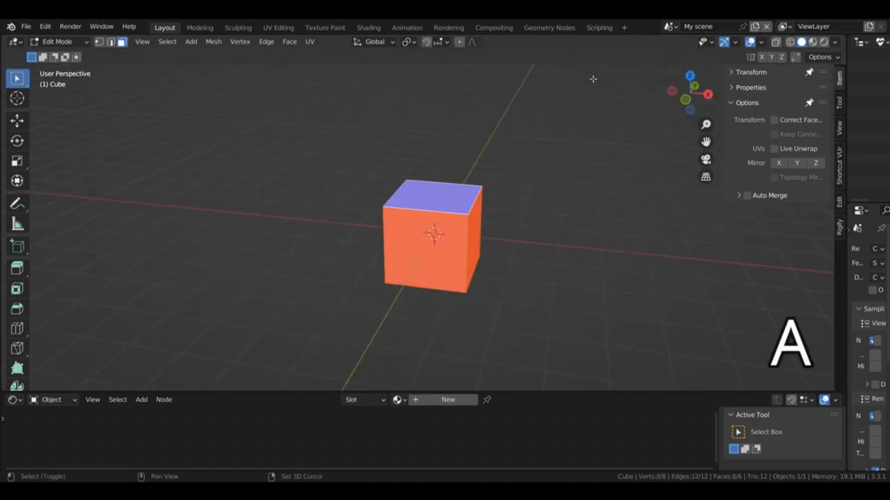
key(shift+n)
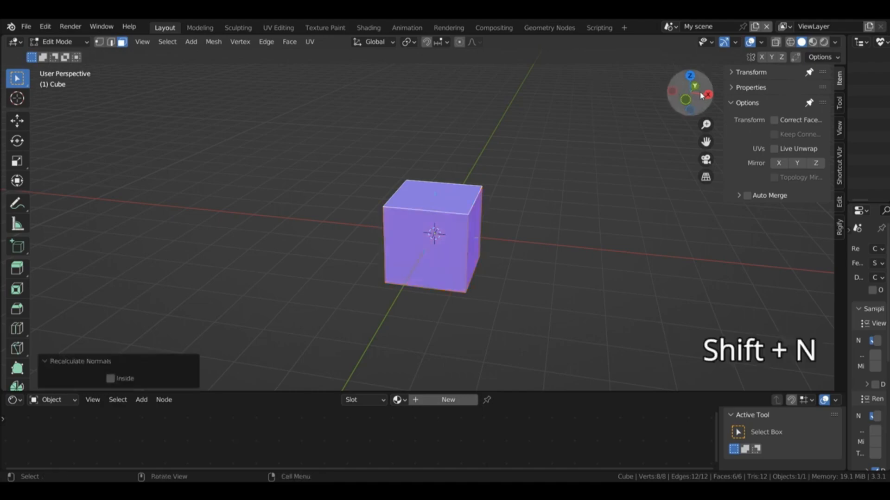
drag(702, 96, 699, 315)
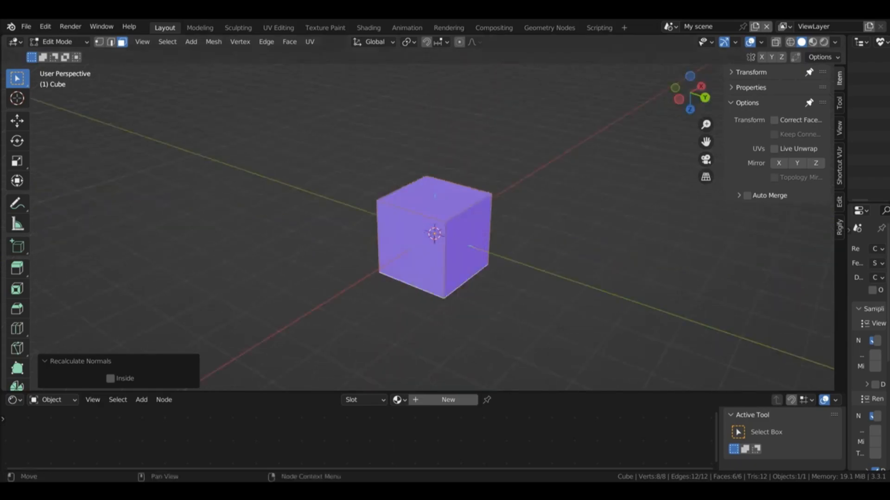
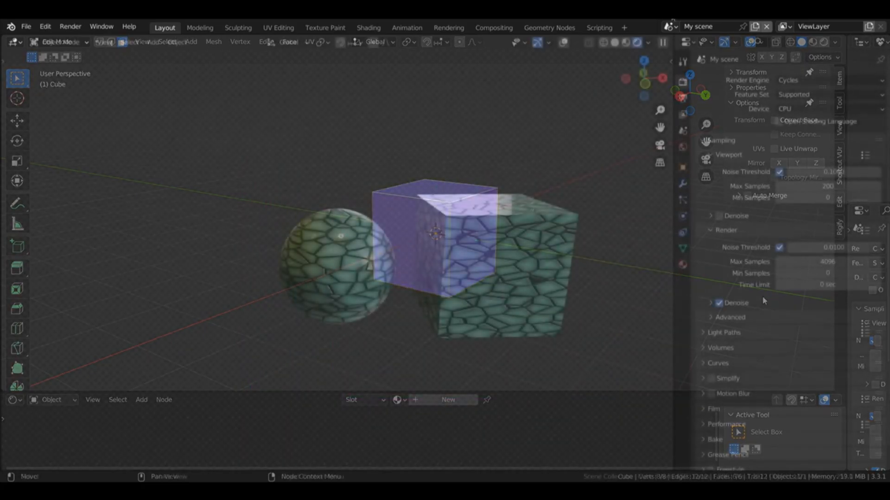
drag(636, 87, 638, 86)
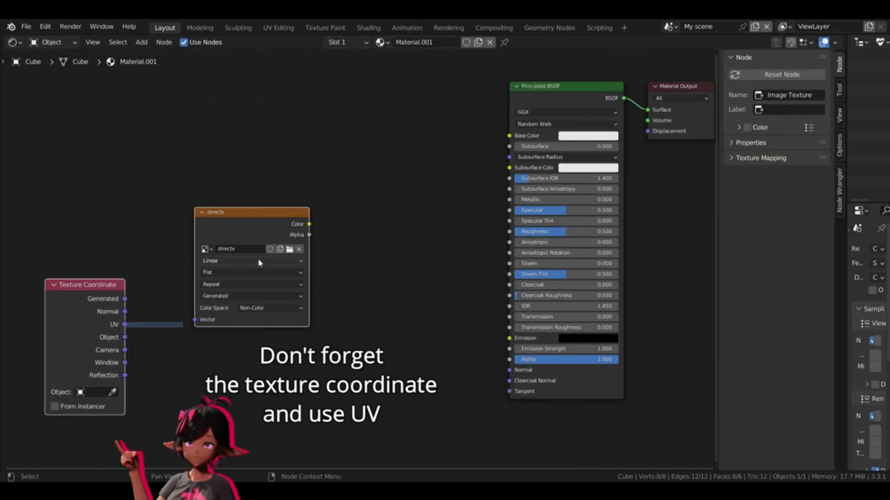
Step: Add a Separate Color node beside the directx image texture and link the texture's Color output to its Color input
mouse_move(252, 216)
mouse_down()
mouse_move(238, 215)
mouse_move(242, 222)
mouse_up()
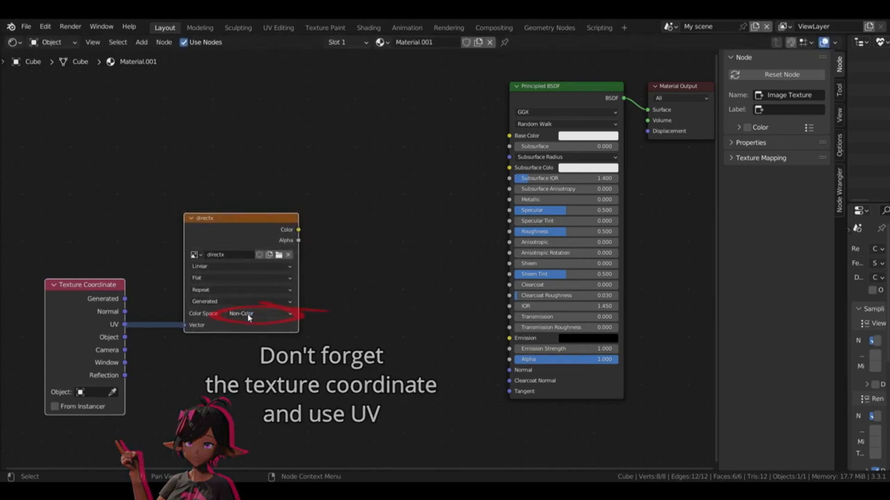
key(shift+a)
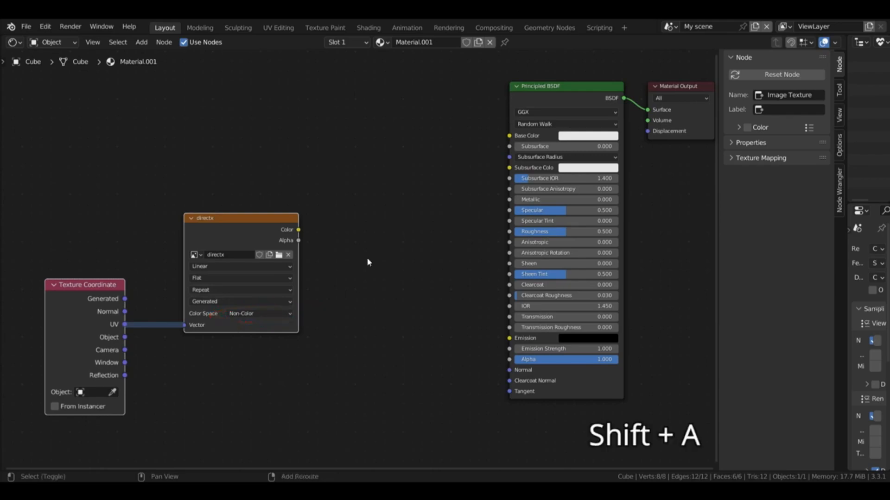
mouse_move(357, 293)
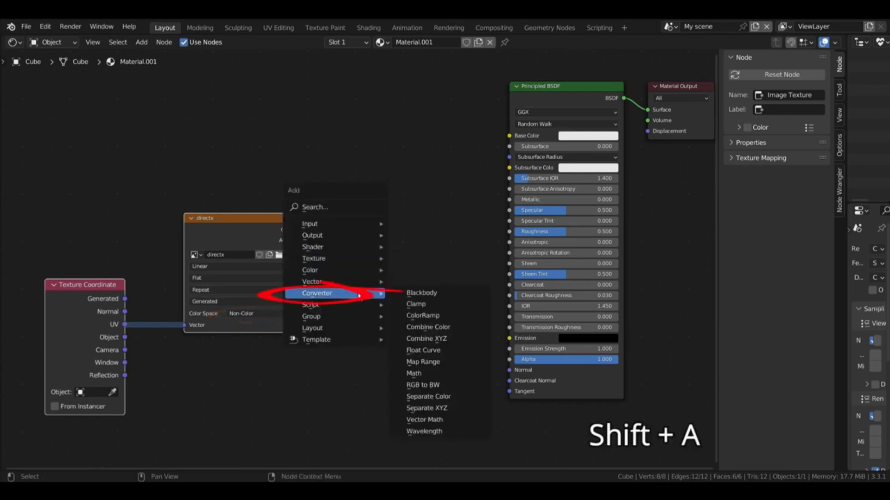
click(428, 396)
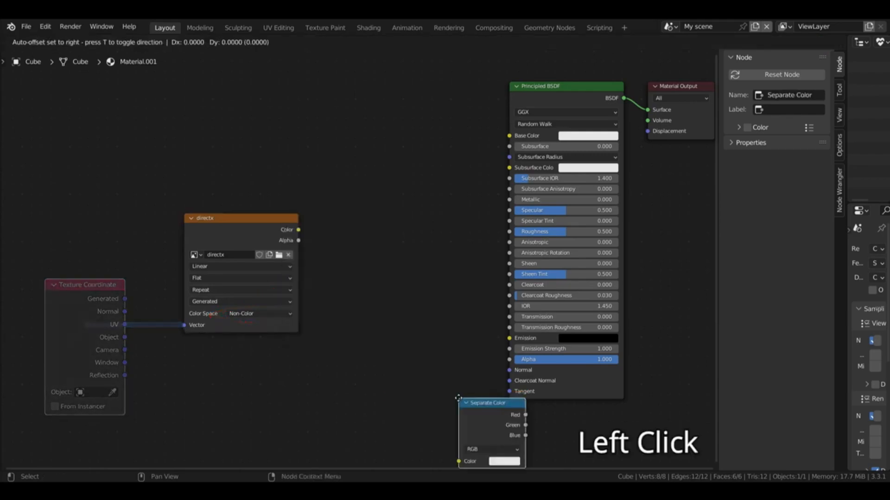
click(330, 239)
drag(239, 219, 203, 224)
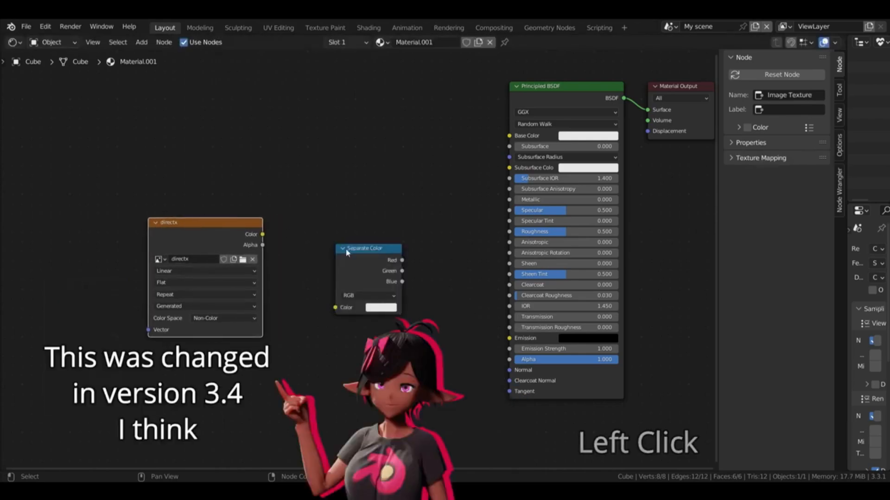
drag(355, 256, 287, 287)
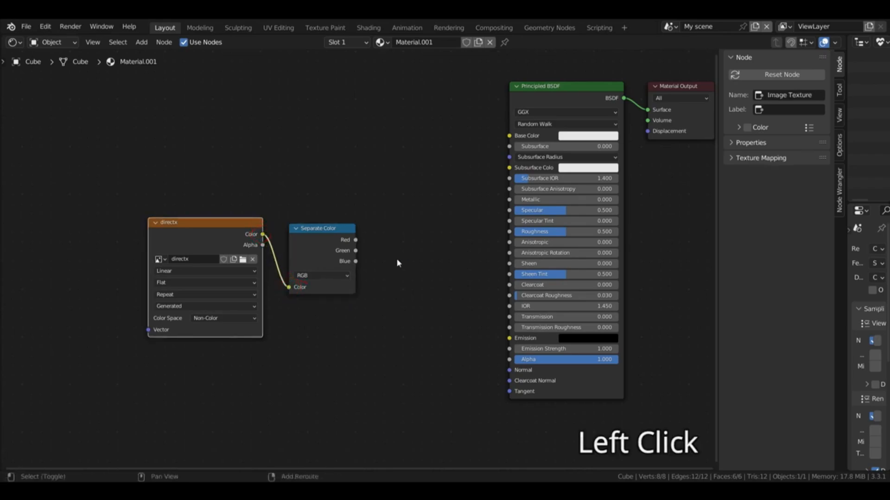
Step: Add a Combine Color node and connect the Red and Blue channels of the Separate Color node to it
key(shift+a)
click(394, 173)
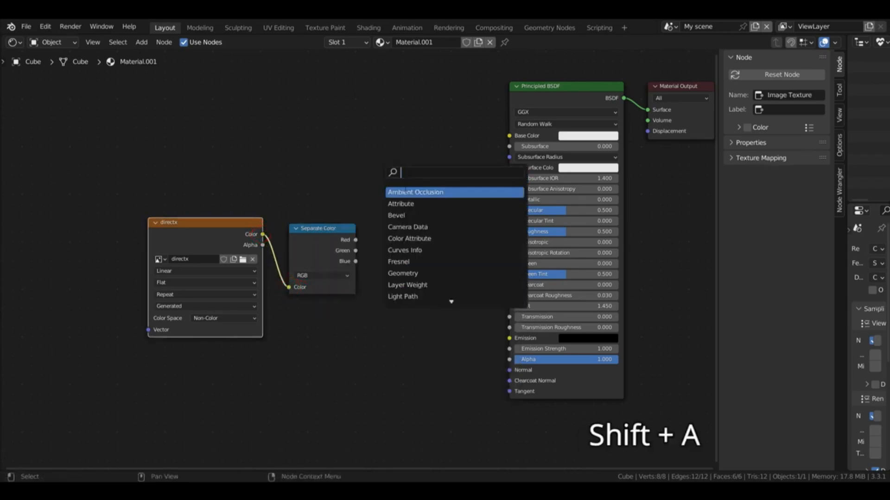
text(comb)
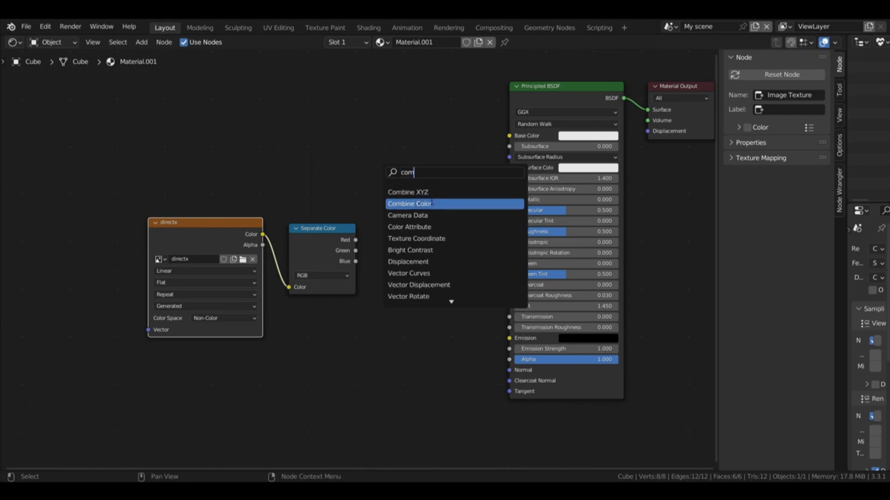
click(433, 204)
click(455, 256)
drag(355, 239, 405, 286)
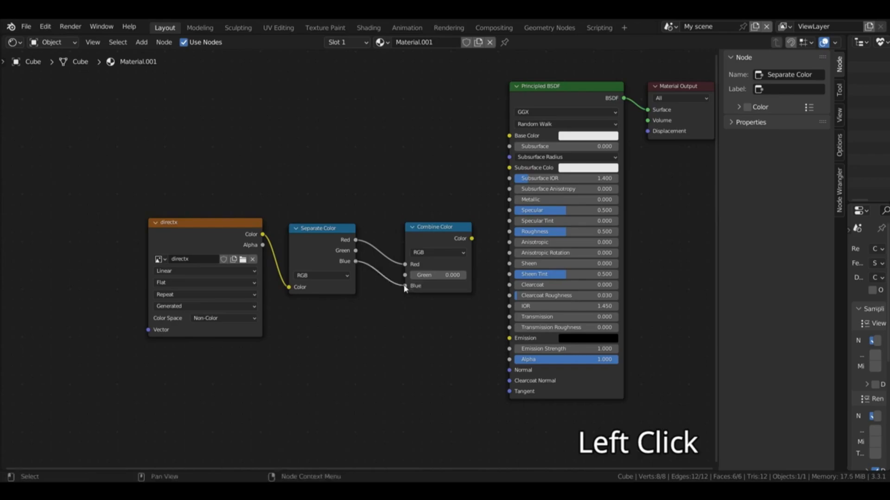
drag(309, 239, 305, 248)
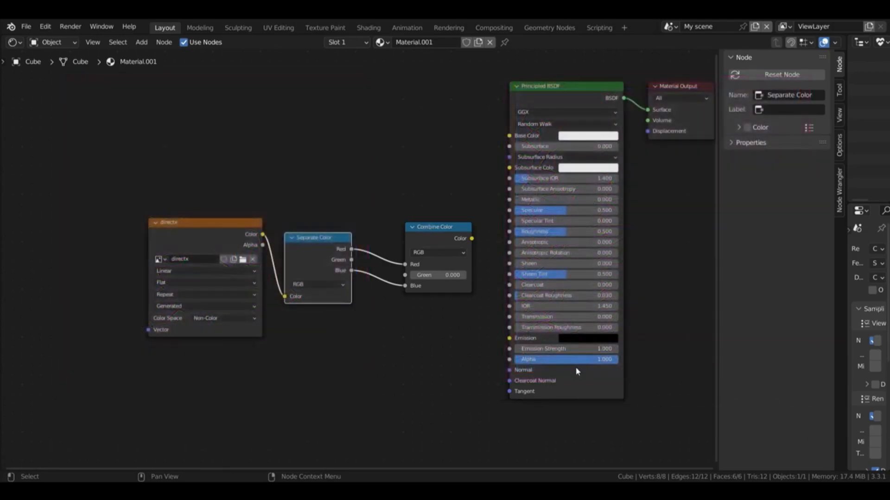
Step: Add a Normal Map node, connect it to the Principled BSDF's Normal input, and feed it the Combine Color output
drag(575, 367, 595, 348)
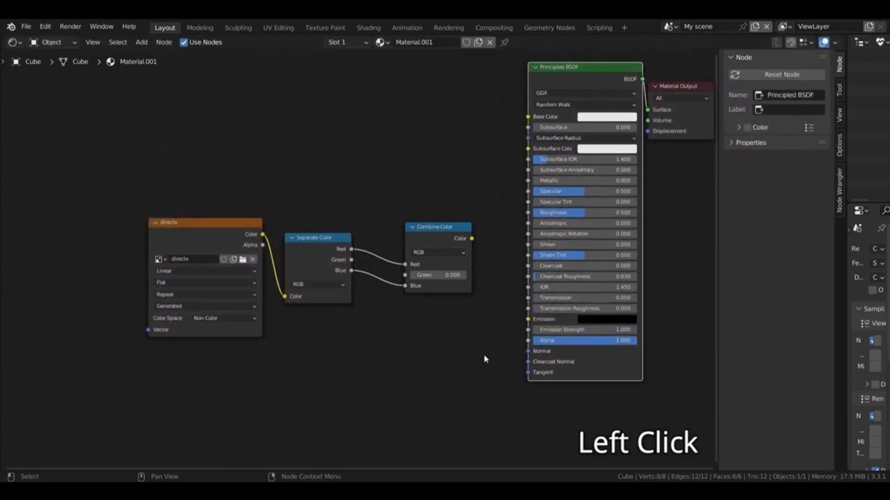
key(shift+a)
mouse_move(485, 358)
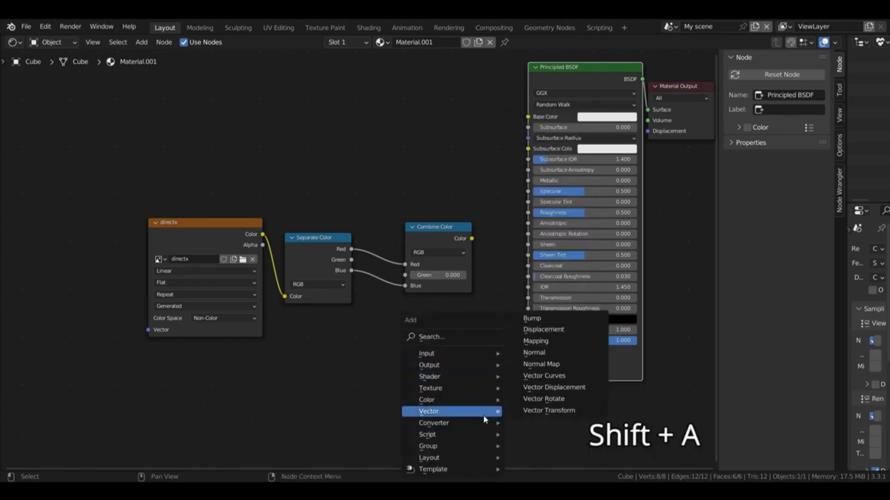
mouse_move(484, 411)
click(539, 364)
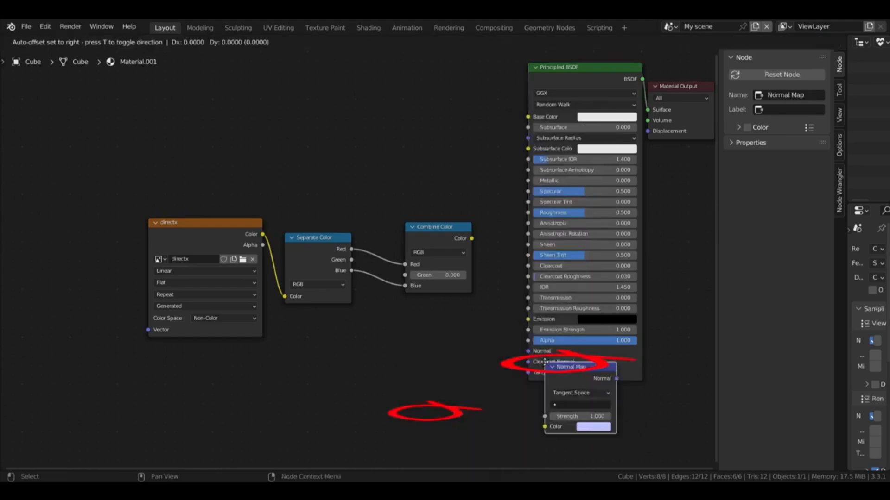
click(434, 394)
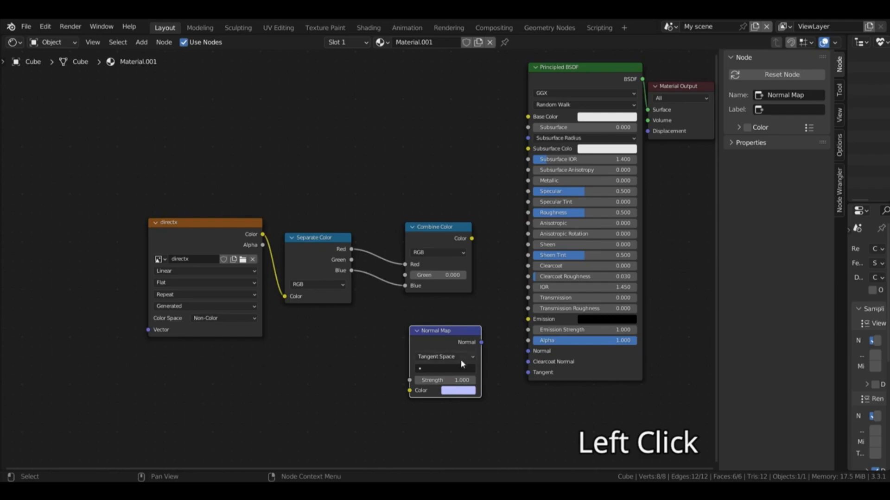
drag(481, 342, 529, 351)
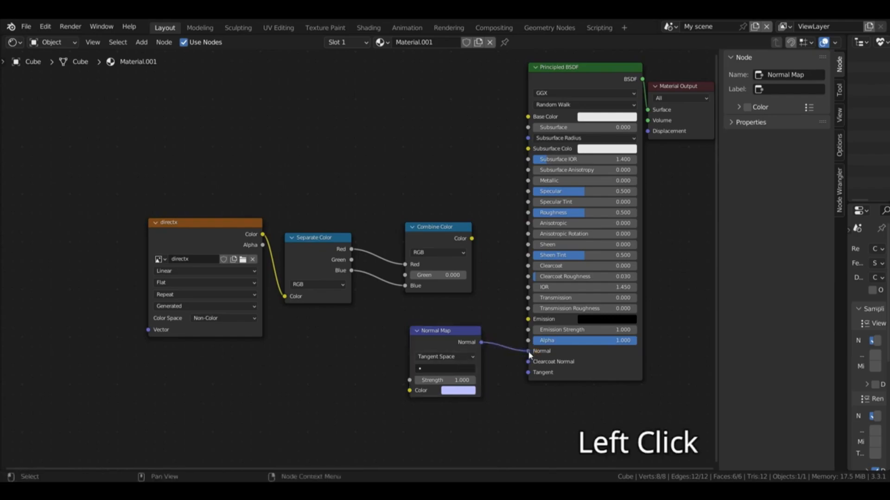
drag(471, 238, 408, 392)
Step: Make room before the Combine Color node and add an Invert node above the Separate Color links
drag(192, 230, 133, 233)
drag(297, 239, 250, 244)
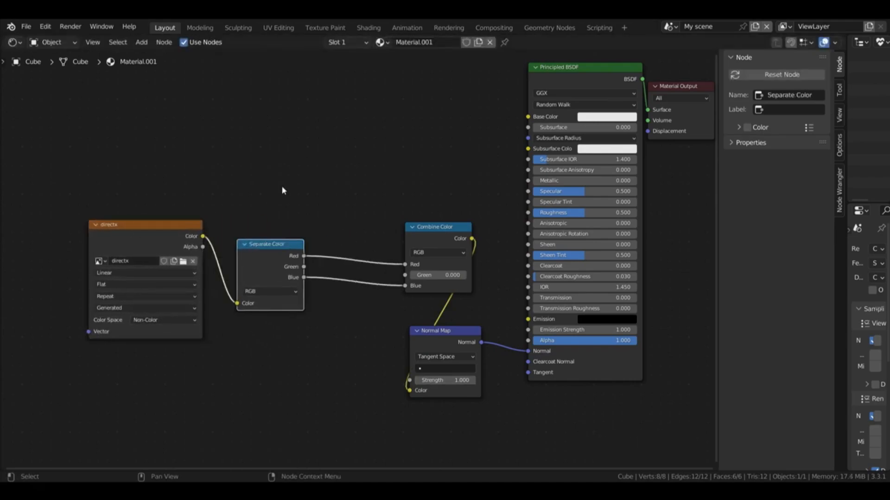
key(shift+a)
click(278, 108)
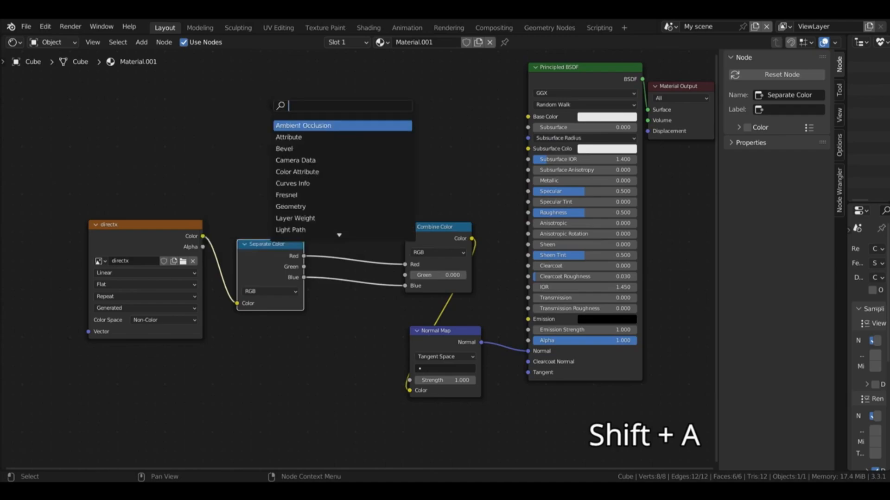
text(in)
click(311, 126)
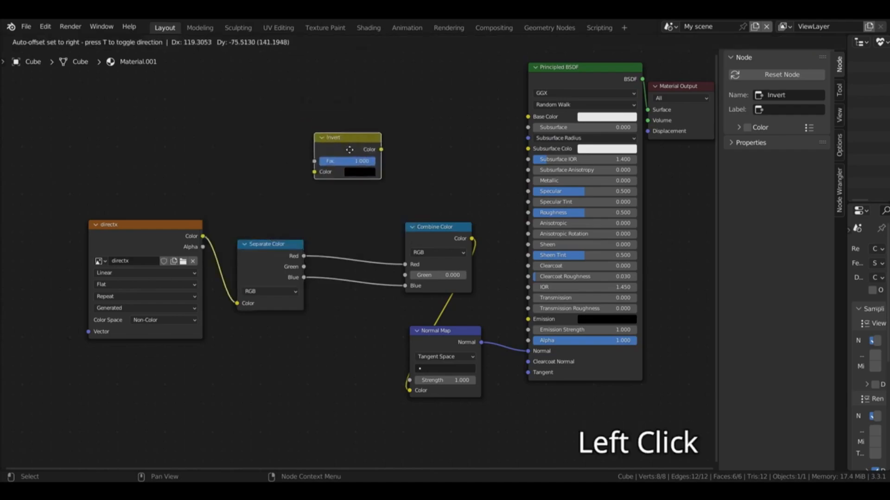
click(352, 190)
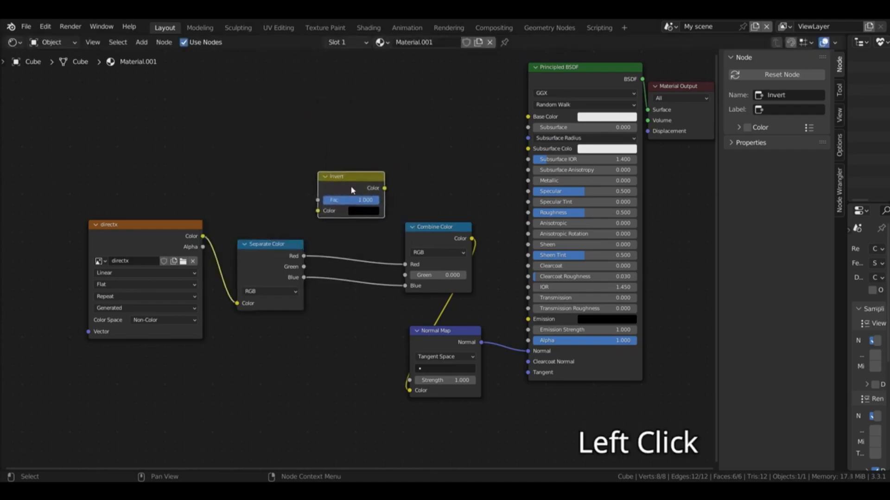
Step: Route the Separate Color node's Green channel through the Invert node into the Green input of Combine Color
click(303, 267)
drag(303, 268, 318, 210)
click(342, 160)
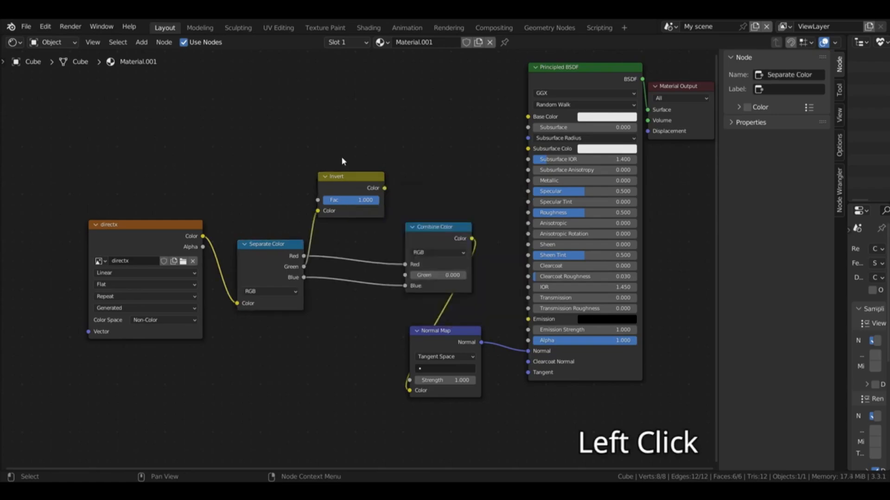
drag(385, 188, 405, 275)
drag(353, 192, 355, 203)
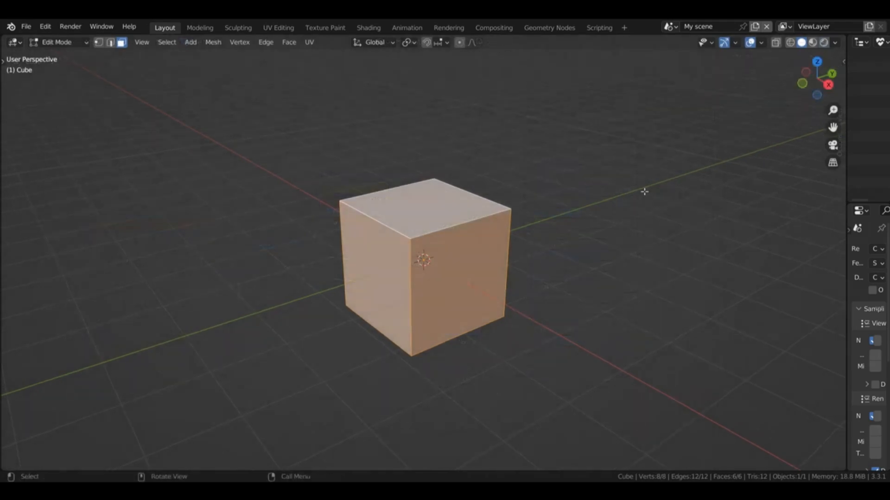
Step: Return the cube to Object Mode and apply Shade Smooth to it
key(Tab)
right_click(504, 218)
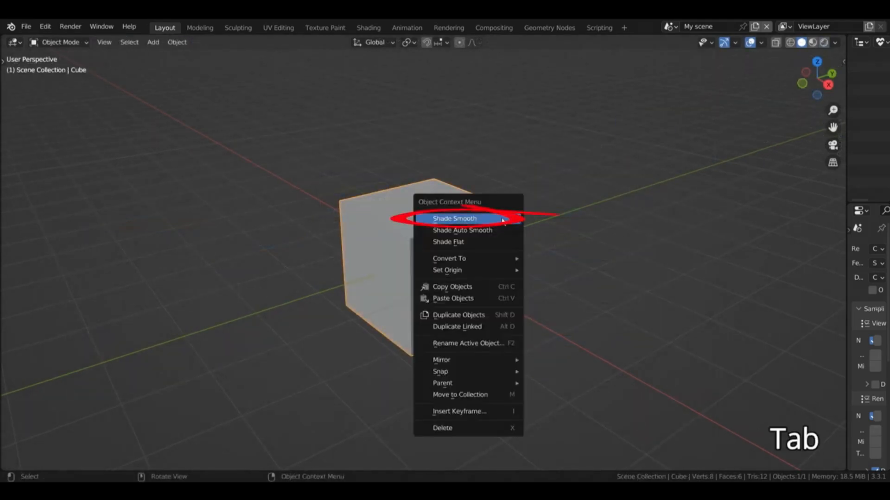
click(504, 219)
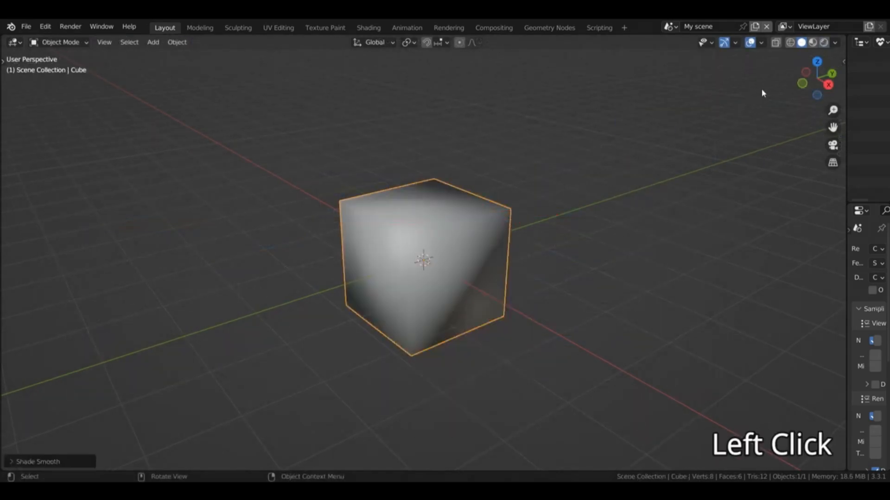
Step: Widen the properties area and enable Auto Smooth in the Normals settings of the cube's mesh data
mouse_move(816, 77)
mouse_down()
mouse_move(797, 86)
mouse_move(764, 79)
mouse_move(827, 44)
mouse_move(855, 109)
mouse_move(834, 133)
mouse_up()
drag(847, 266, 747, 261)
click(751, 231)
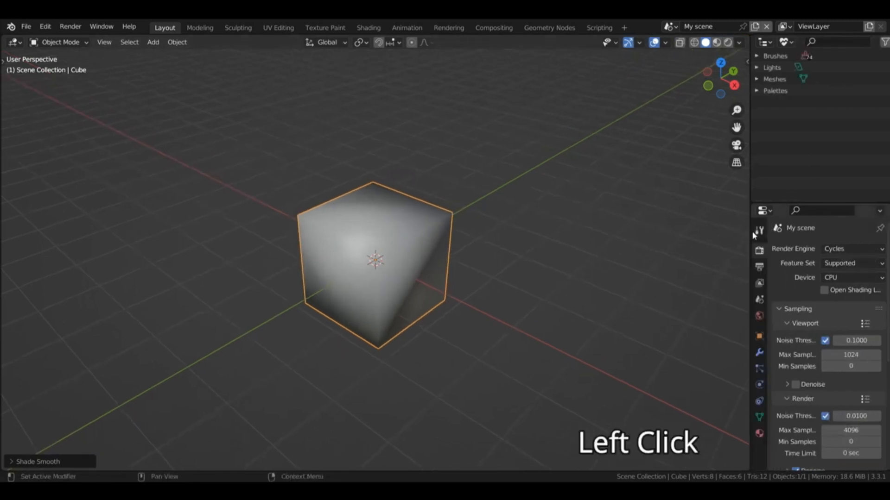
click(760, 417)
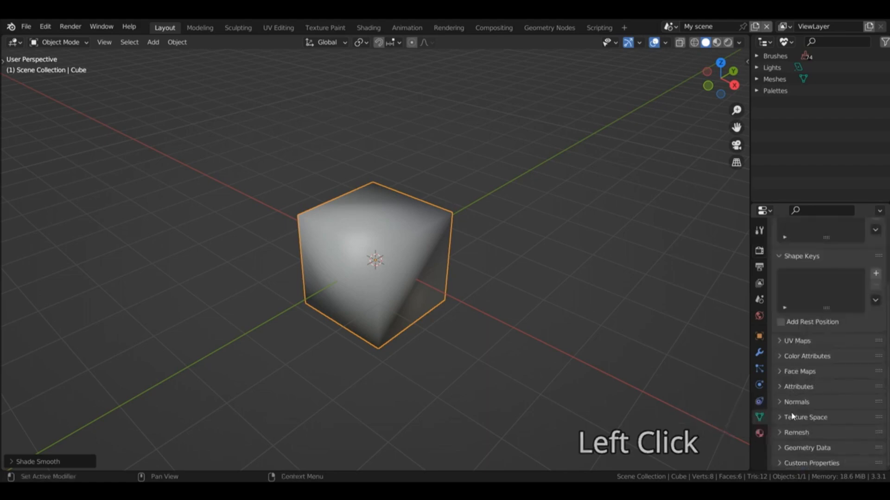
click(795, 402)
click(821, 419)
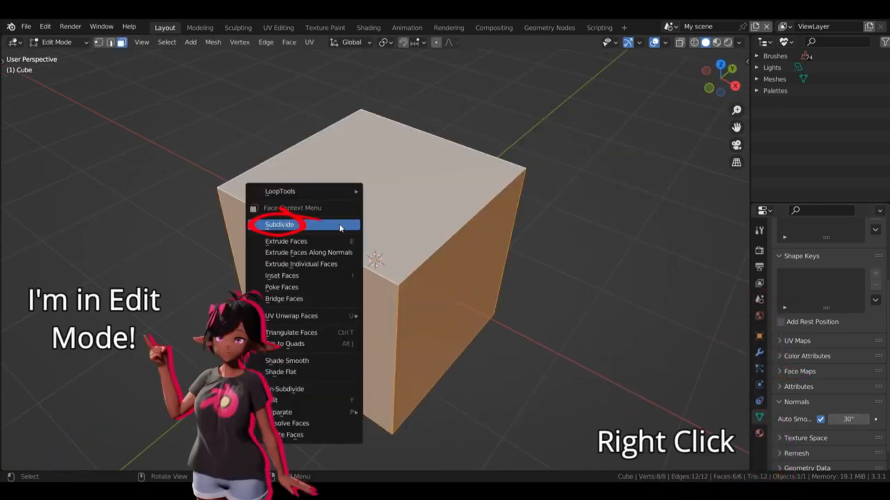
Step: Set the number of cuts for the cube's subdivision to 4
click(279, 224)
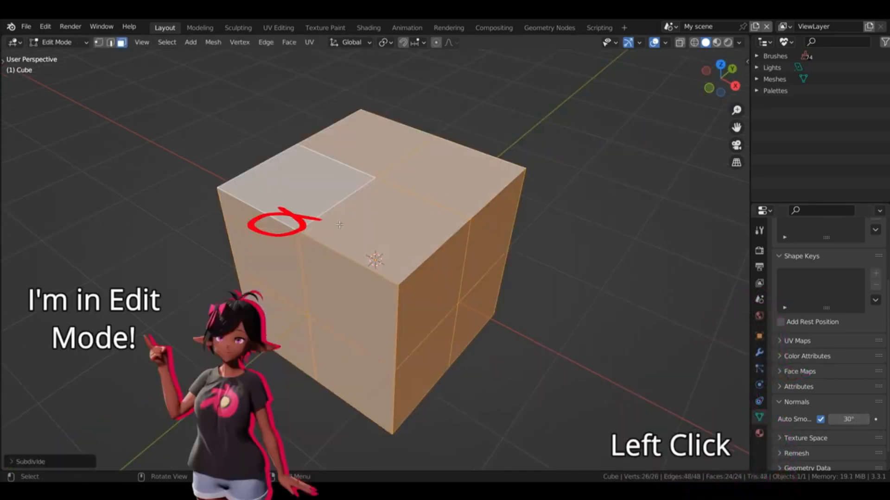
click(27, 456)
click(157, 383)
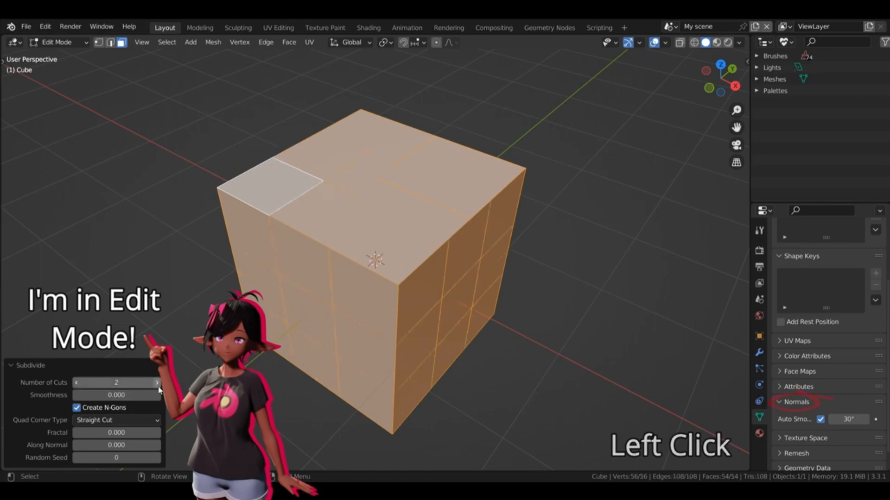
click(159, 384)
click(159, 383)
Step: Pull the middle face of the cube's X side outward about 0.2 m along X with proportional editing, and return to Object Mode
click(456, 303)
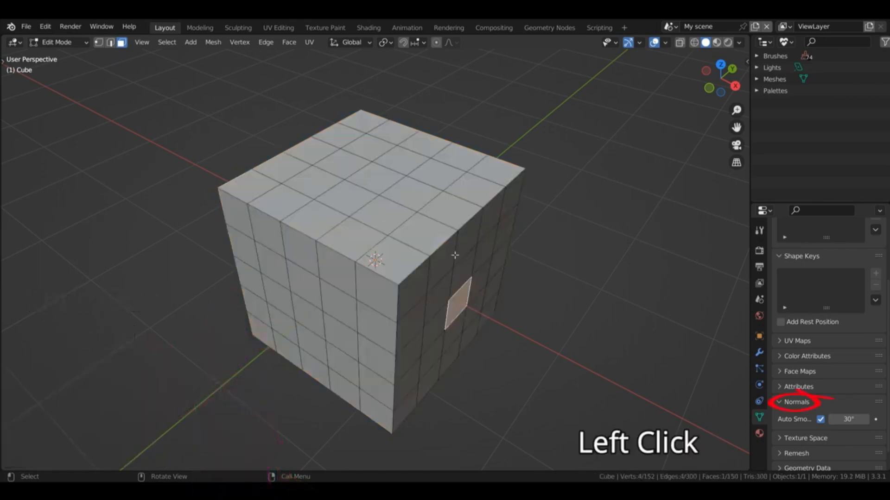
key(o)
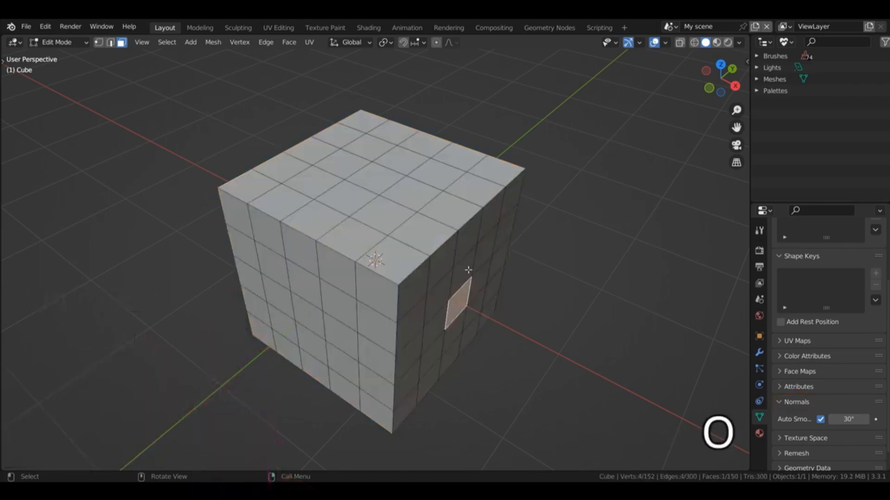
key(g)
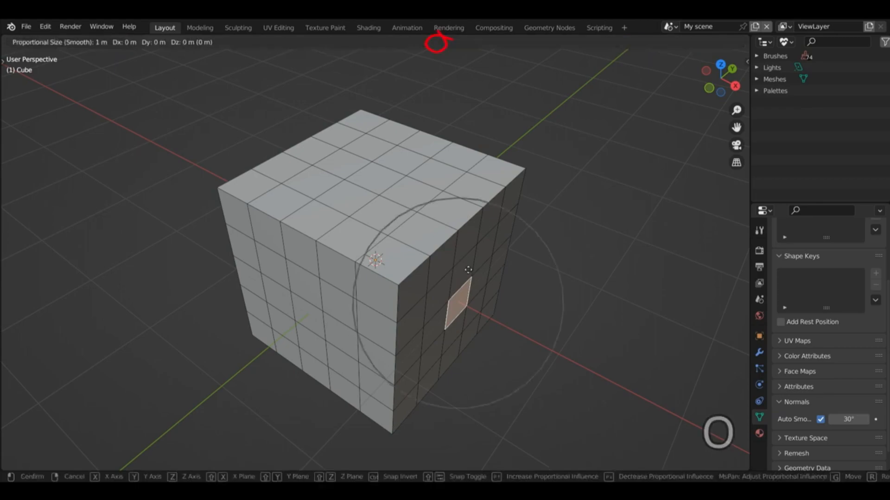
key(x)
click(488, 269)
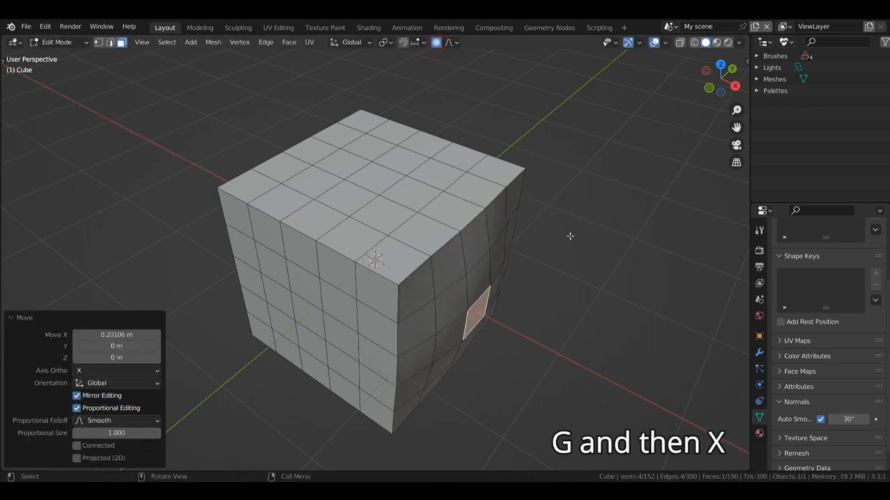
key(Tab)
click(570, 194)
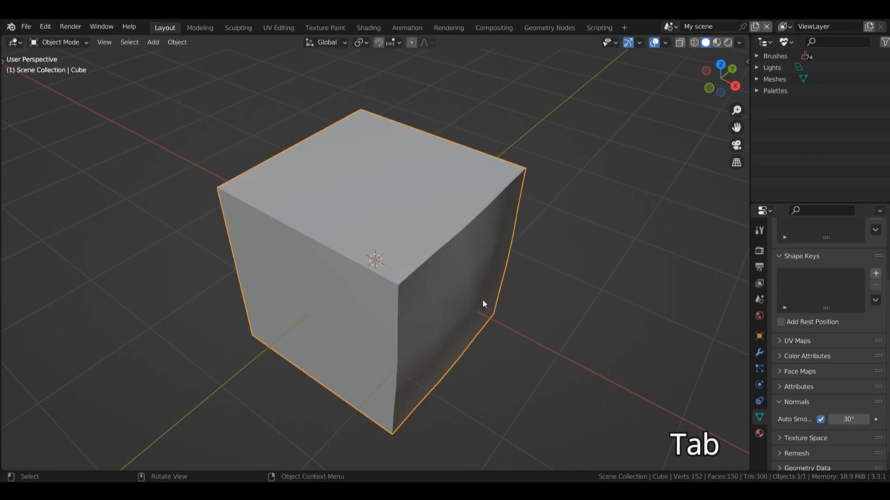
middle_drag(521, 185, 526, 155)
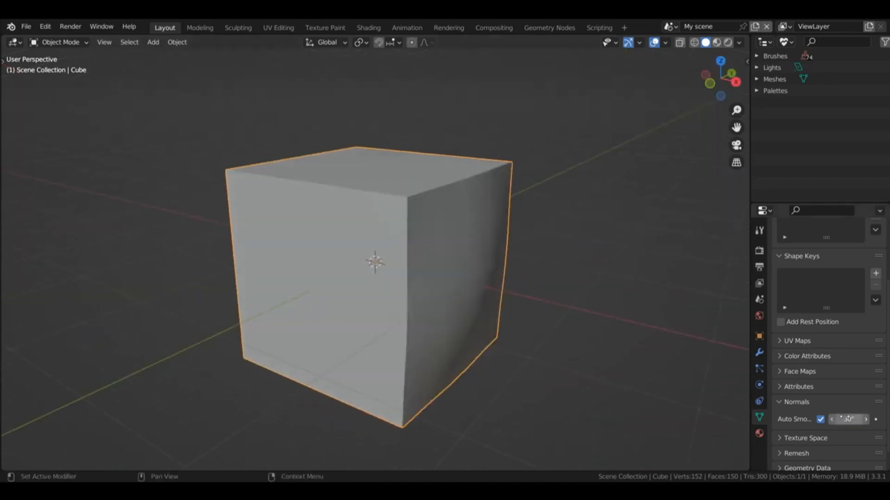
Step: Try an Auto Smooth angle of 4.9° on the bulged cube and set it back to 30°
click(849, 419)
drag(849, 419, 824, 419)
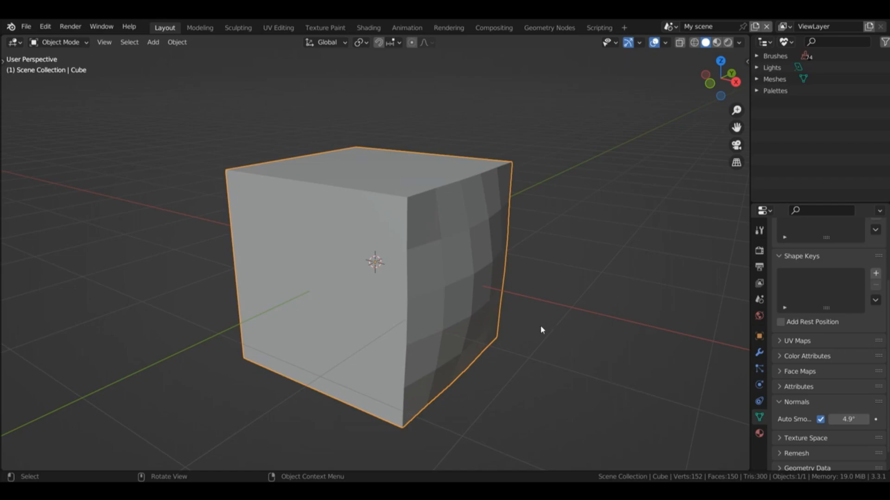
click(845, 419)
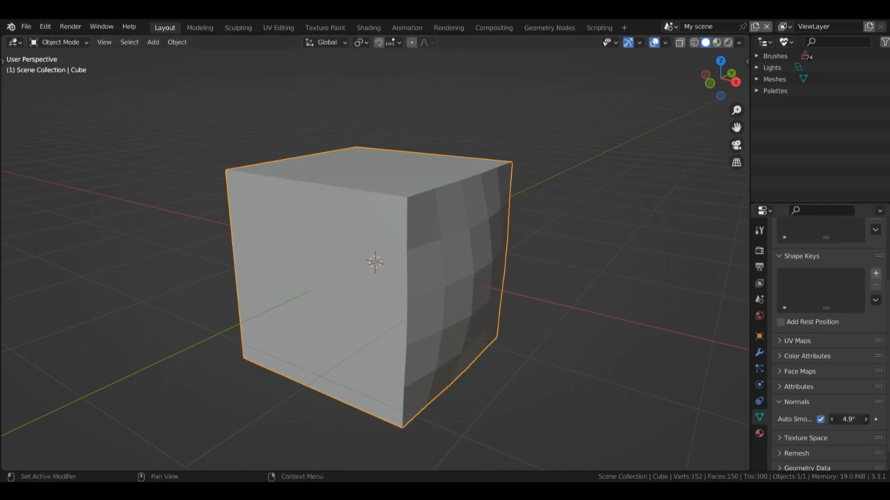
text(3)
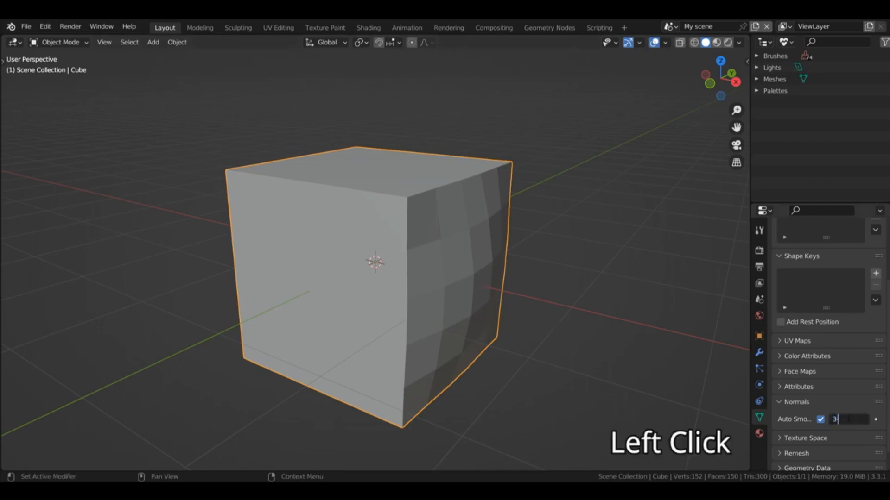
text(0)
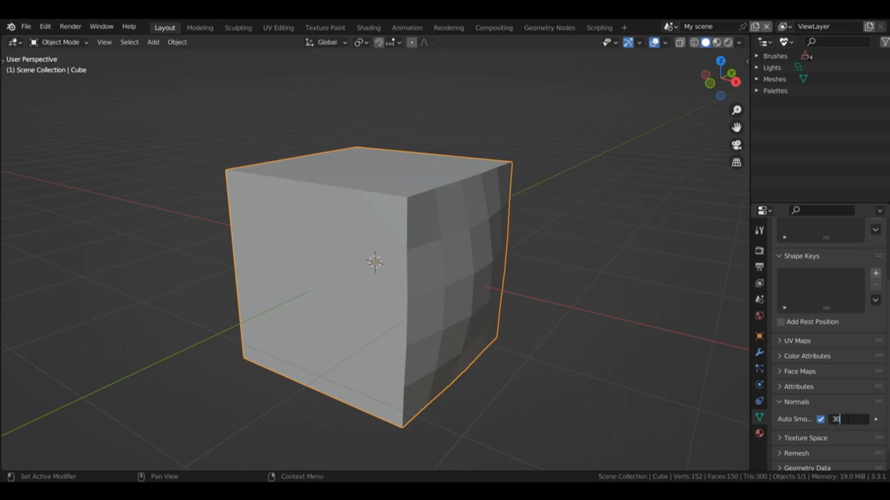
key(Return)
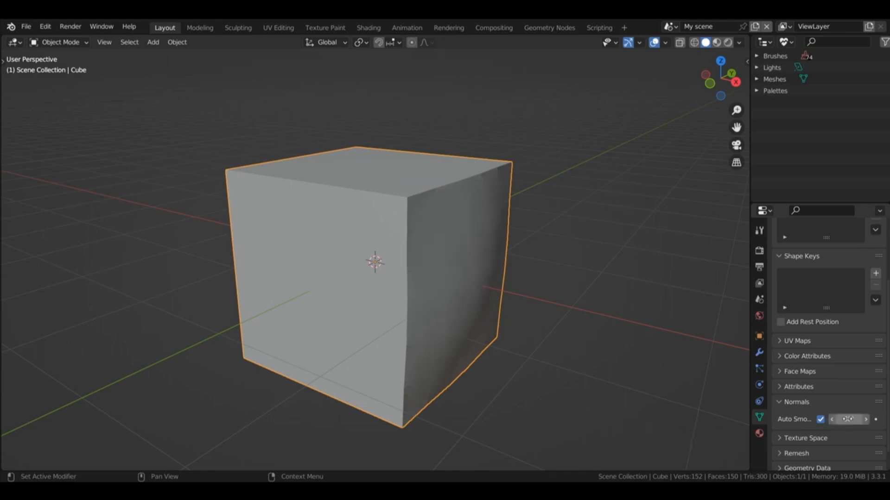
Step: Replace the bulged cube with a new 2 m cube and apply Shade Smooth to it
key(x)
click(545, 165)
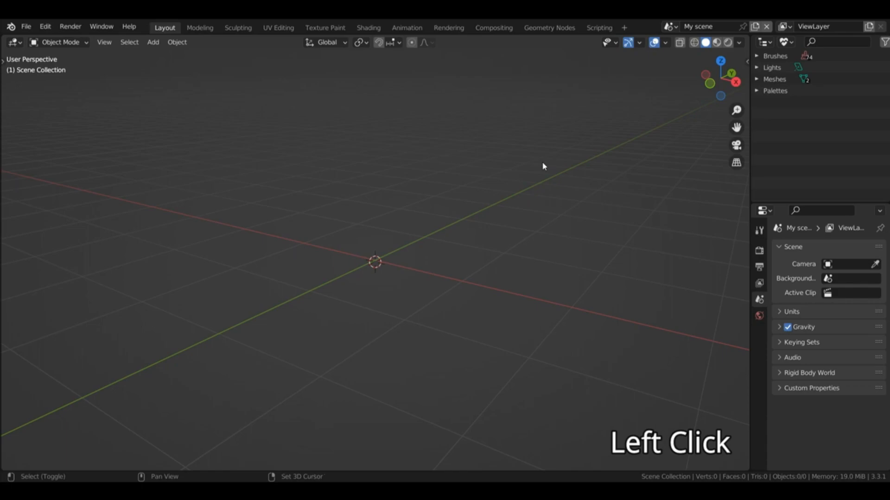
key(shift+a)
mouse_move(544, 164)
click(598, 187)
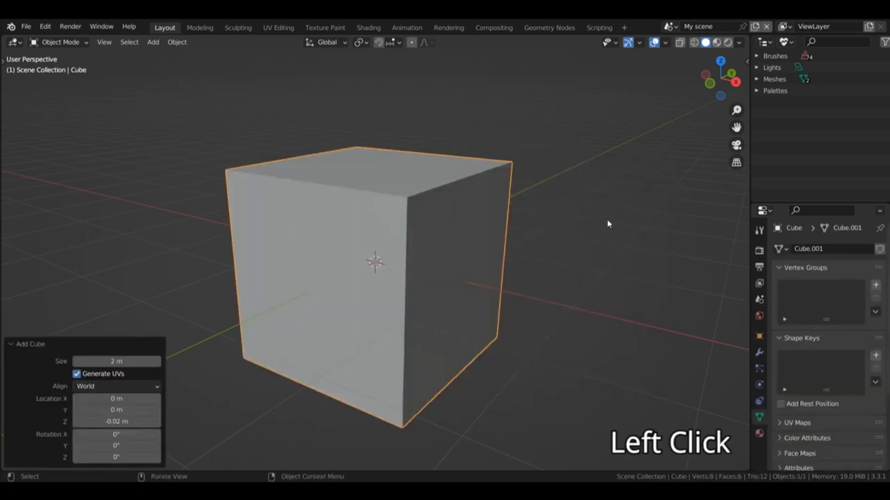
right_click(526, 227)
click(525, 226)
Step: Bevel all edges of the new cube by a small amount in Edit Mode, and check its shading in Object Mode
key(Tab)
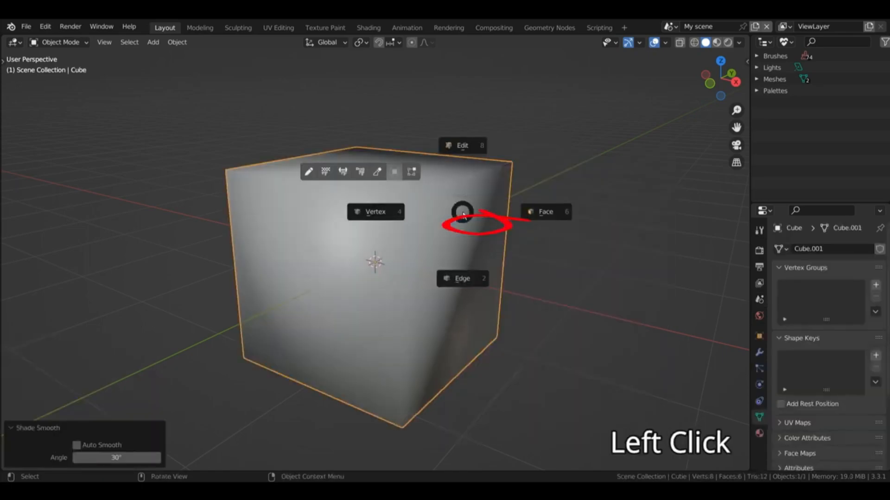
key(Tab)
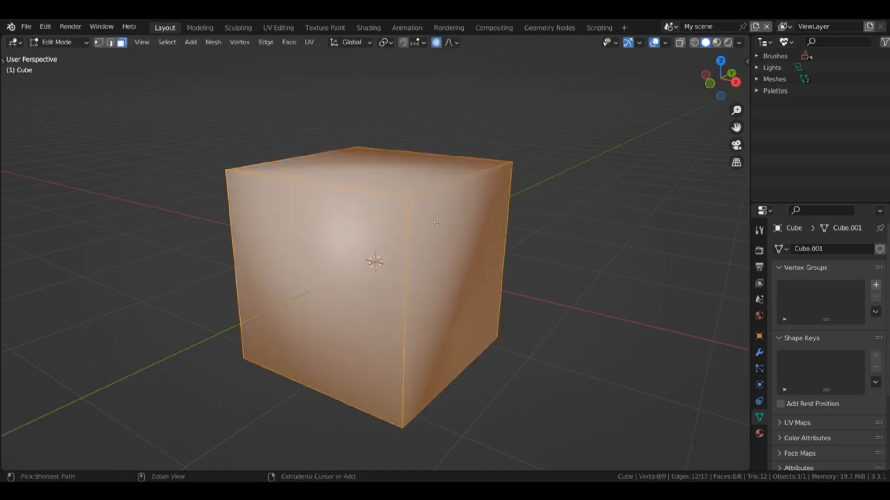
key(ctrl+b)
click(443, 221)
key(Tab)
mouse_move(721, 79)
mouse_down()
mouse_move(575, 46)
mouse_move(704, 73)
mouse_up()
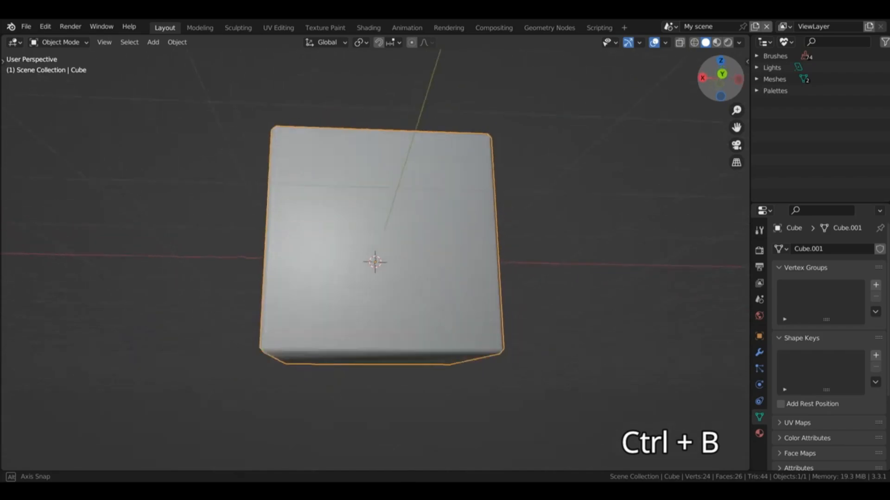
Step: Add a single loop cut across the beveled cube, slid close to its far Y side with a factor of about 0.965
key(Tab)
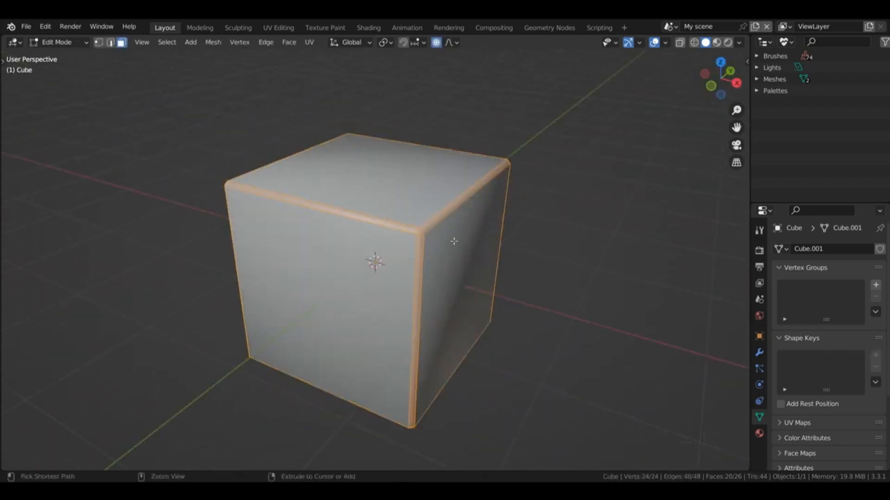
key(ctrl+r)
click(444, 199)
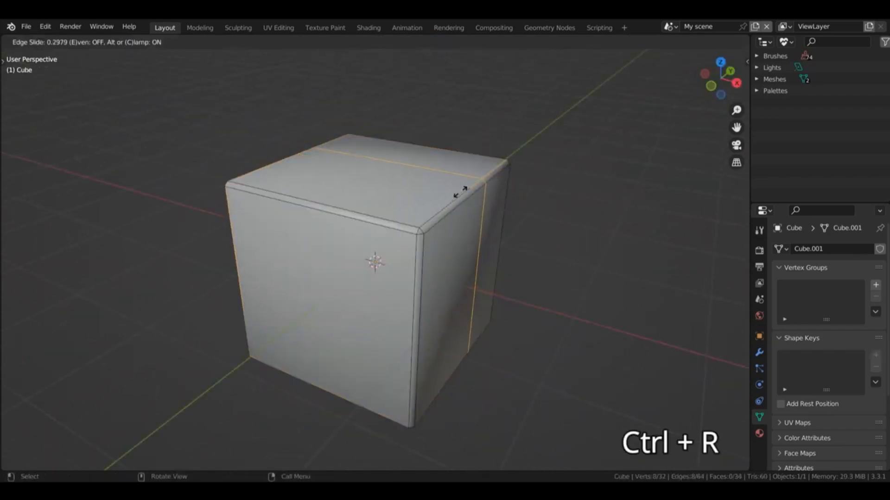
click(483, 164)
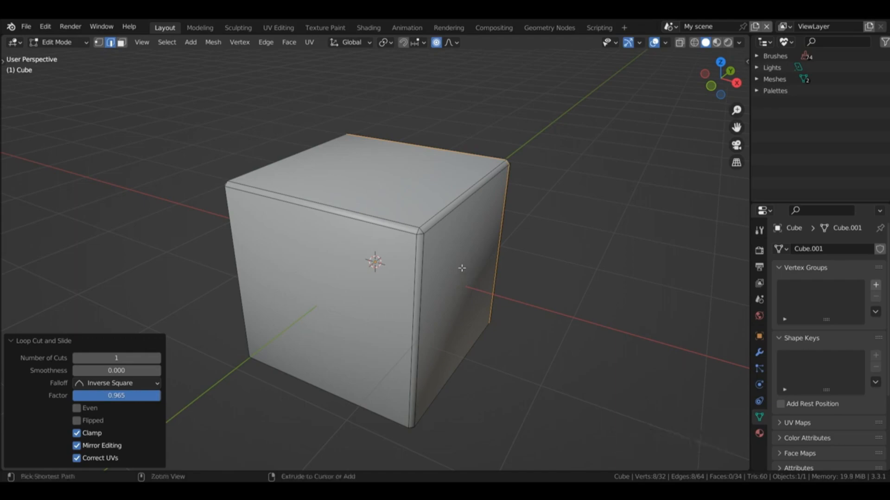
Step: Add a horizontal loop cut around the cube, slid close to its bottom edges with a factor of about 0.969
key(ctrl+r)
click(413, 327)
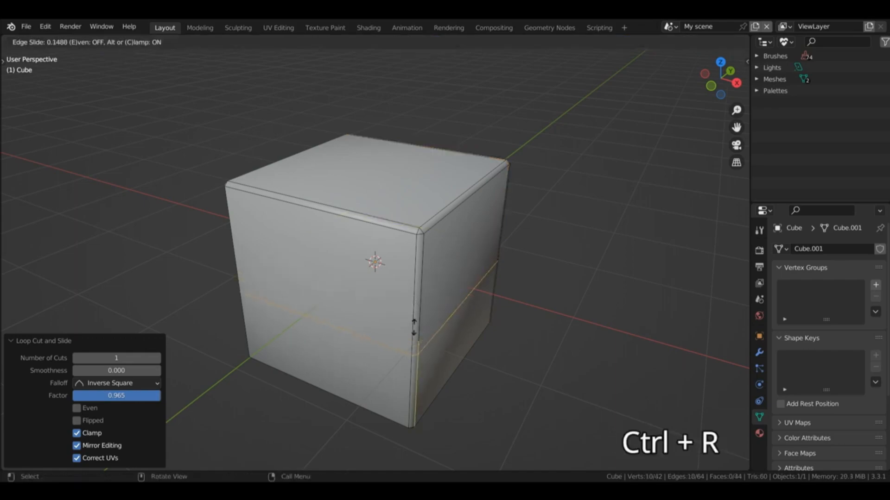
click(414, 397)
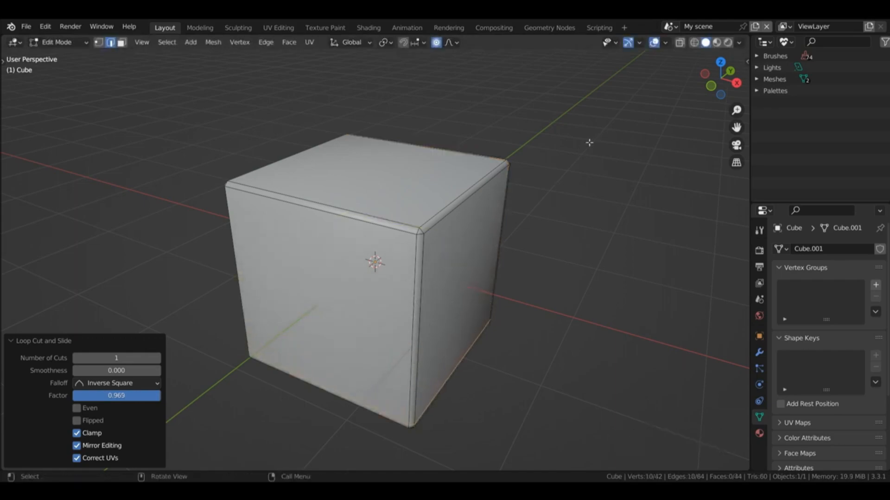
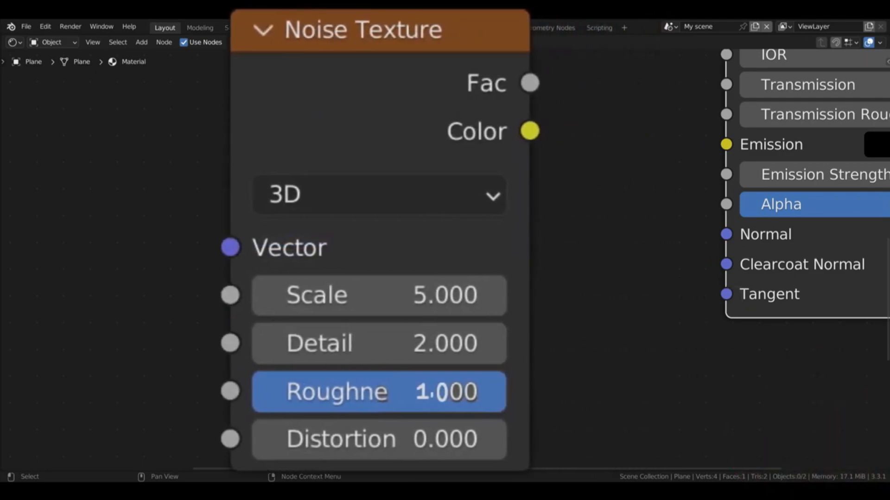
Step: Connect the Bump node's Normal output to the Principled BSDF's Normal input, and try Strength at 0 before restoring it to 1
mouse_move(482, 160)
mouse_down()
mouse_move(551, 192)
mouse_move(735, 234)
mouse_up()
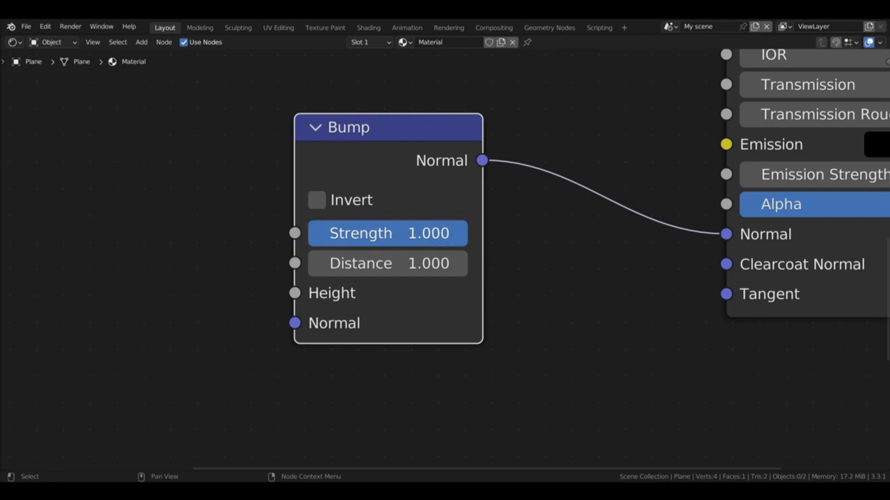
drag(452, 233, 308, 233)
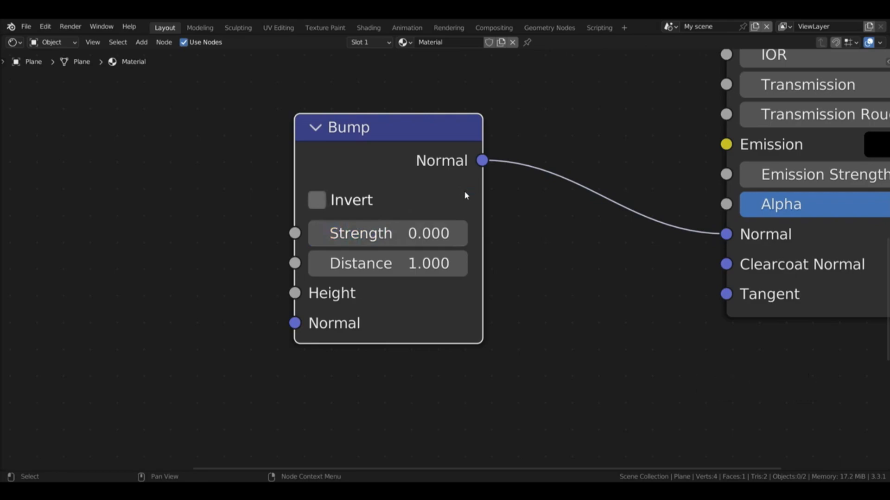
click(456, 233)
drag(308, 233, 467, 233)
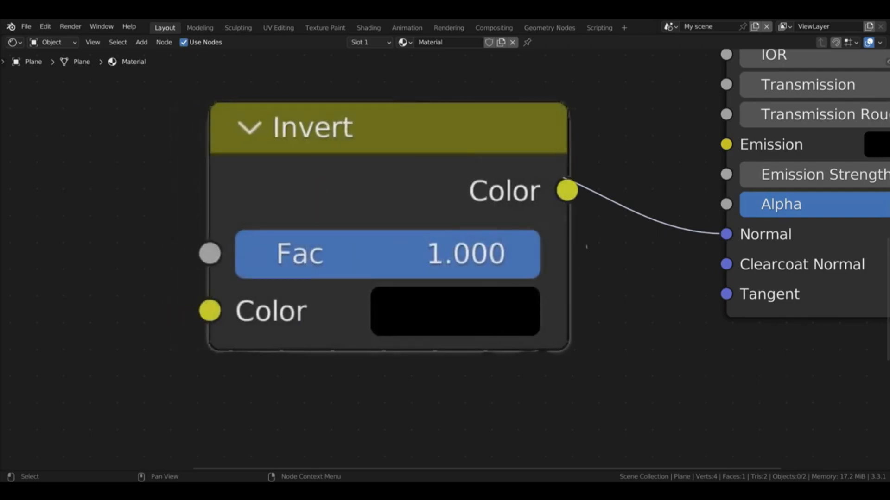
Step: Enable Invert on the Bump node and move the node closer to the Principled BSDF
key(g)
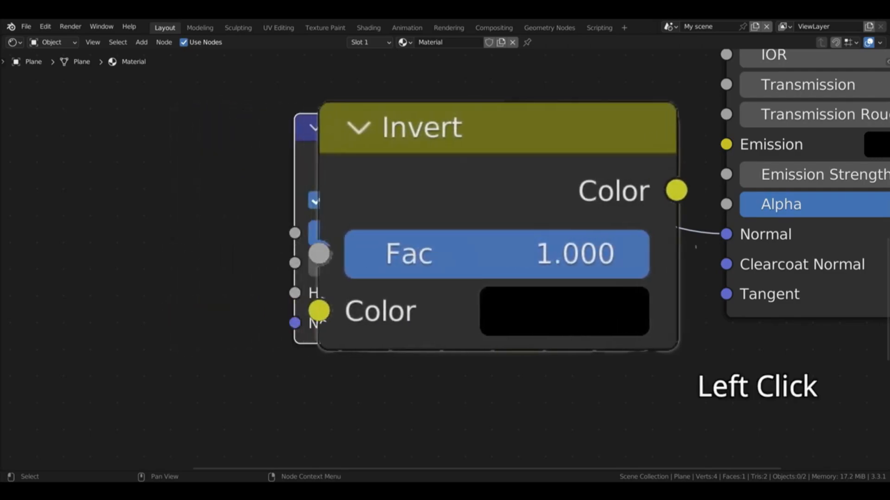
click(429, 197)
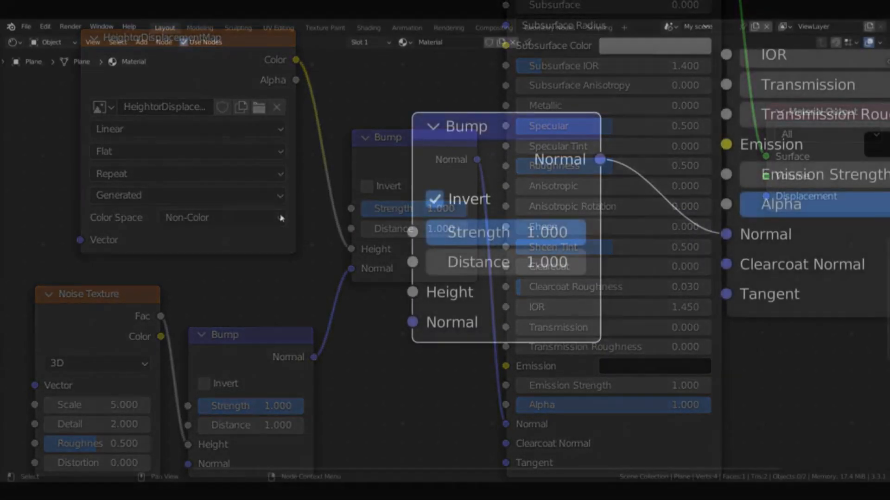
Step: Add a second Bump node before the first and connect its Normal output to the first one's Normal input
key(shift+a)
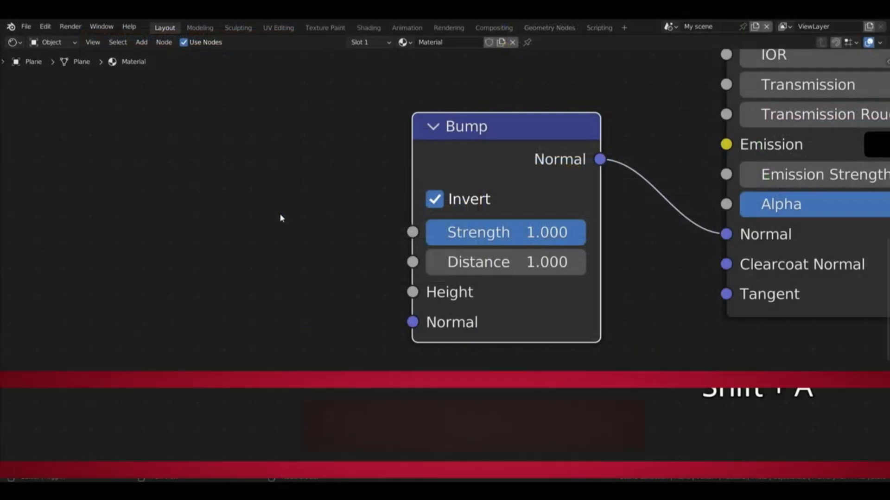
text(bum)
key(Return)
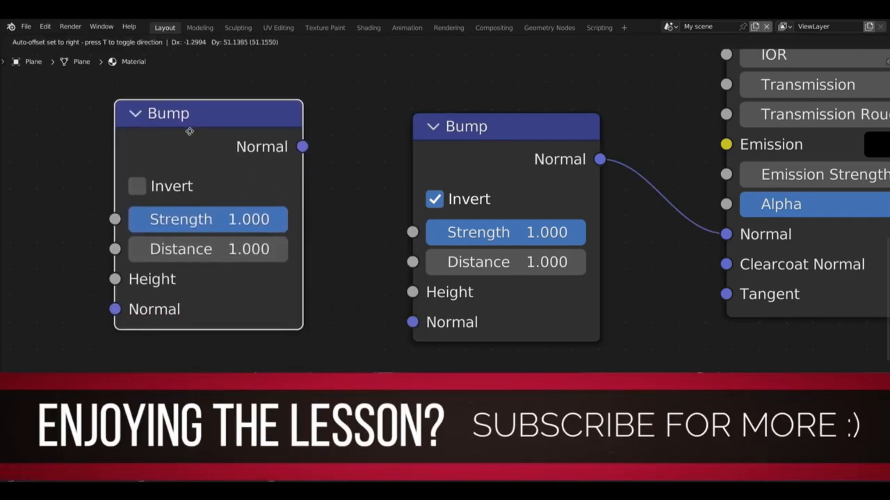
click(193, 145)
drag(303, 160, 413, 322)
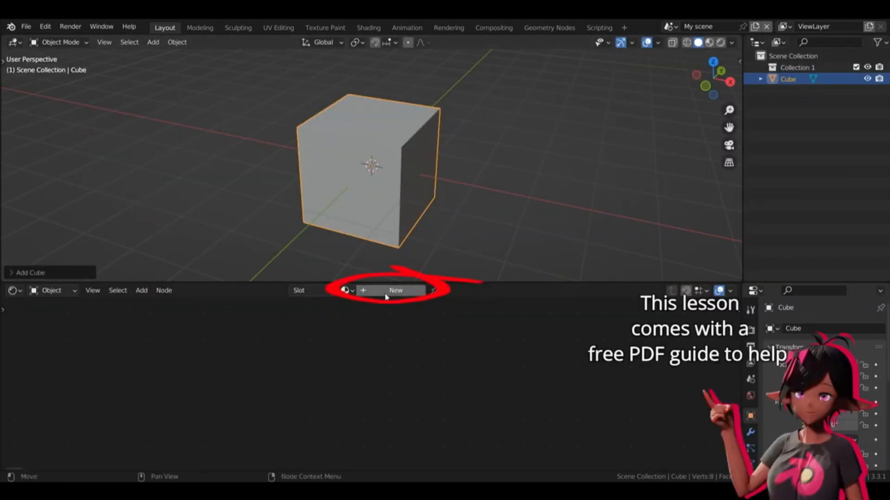
Step: Create a new material for the cube and add a Displacement node to its node tree
click(394, 291)
click(500, 369)
key(shift+a)
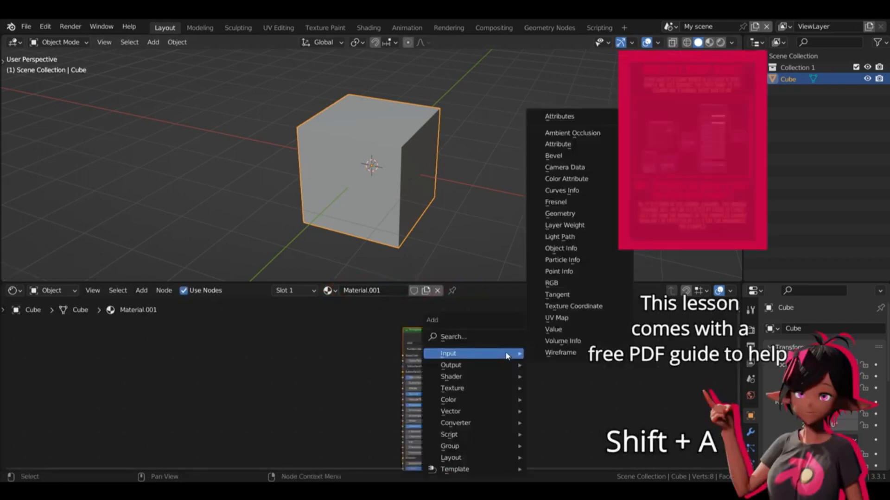
click(482, 336)
text(i)
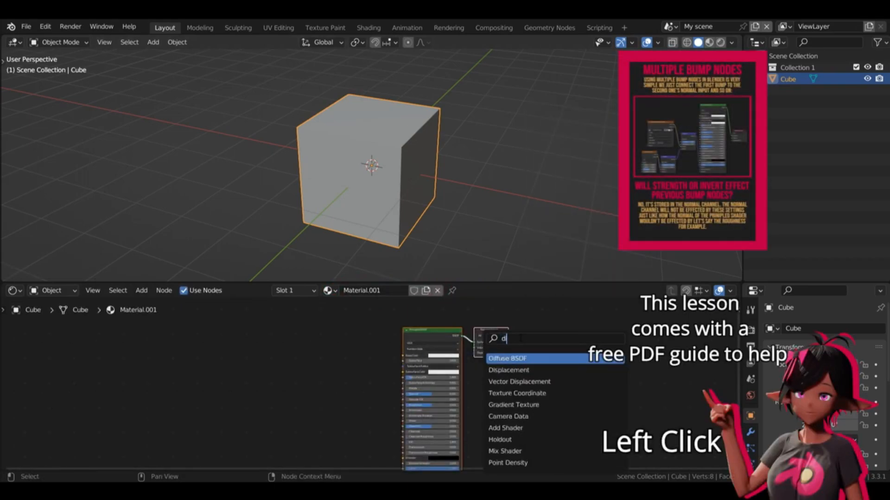
click(518, 370)
click(343, 417)
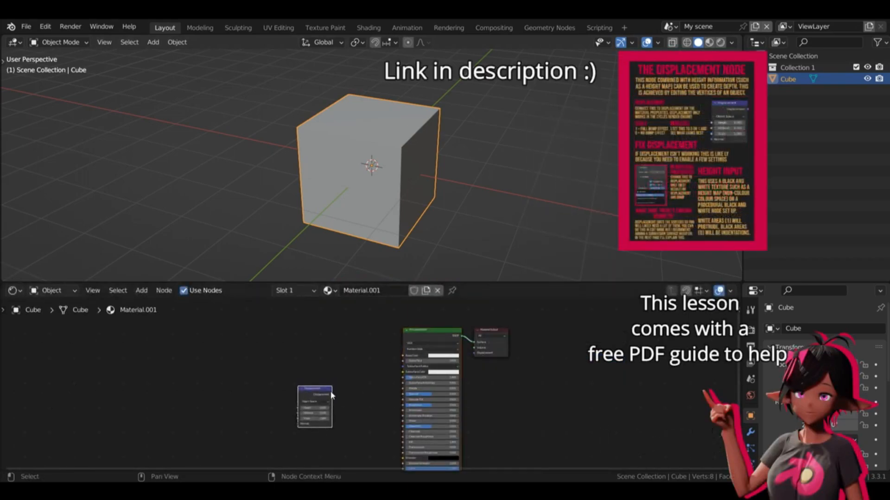
Step: Connect the Displacement node to the Material Output's Displacement input, and spread the nodes apart to make room between them
drag(331, 394, 475, 353)
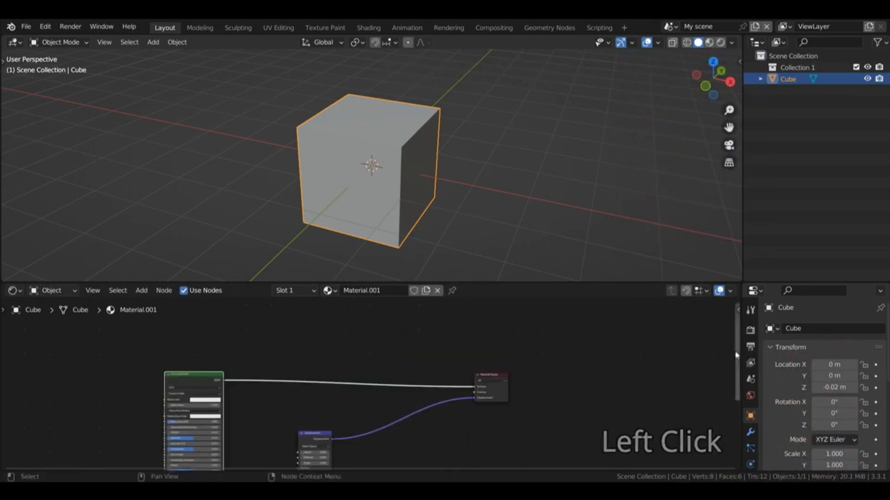
drag(738, 346, 740, 394)
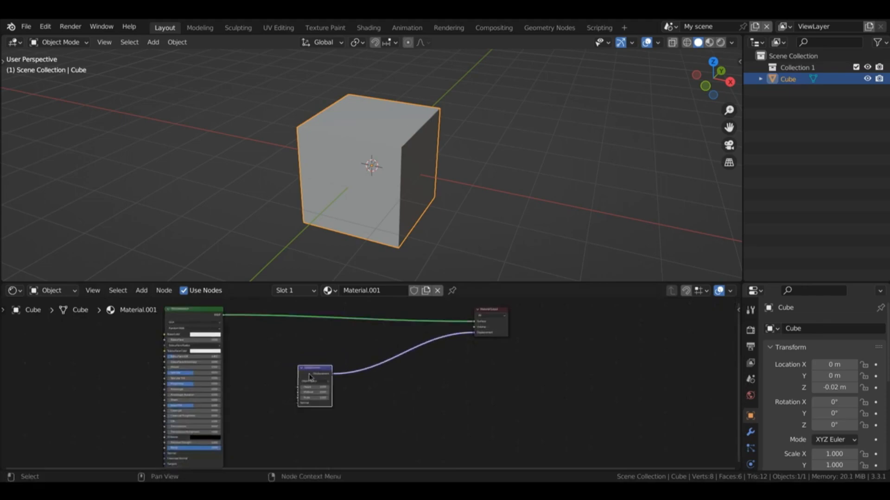
drag(327, 372, 420, 389)
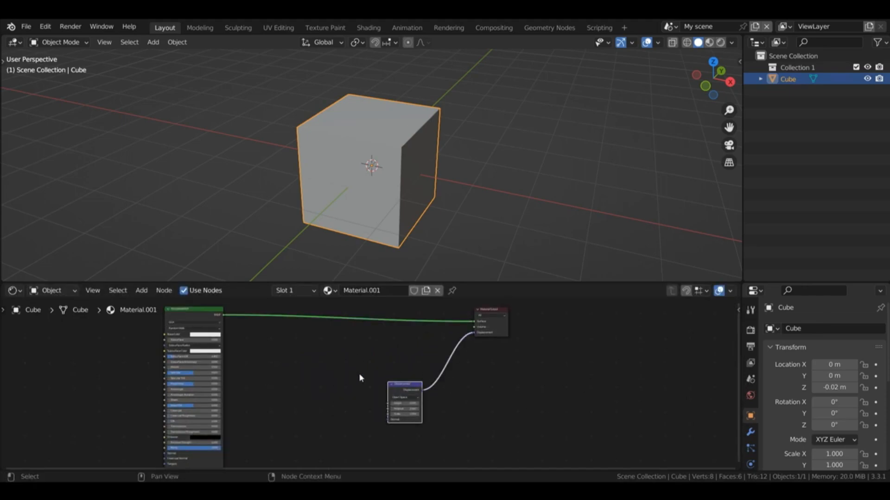
Step: Add an Image Texture node before the Displacement node, load the stone height map into it, and set its Color Space to Non-Color
key(shift+a)
mouse_move(368, 388)
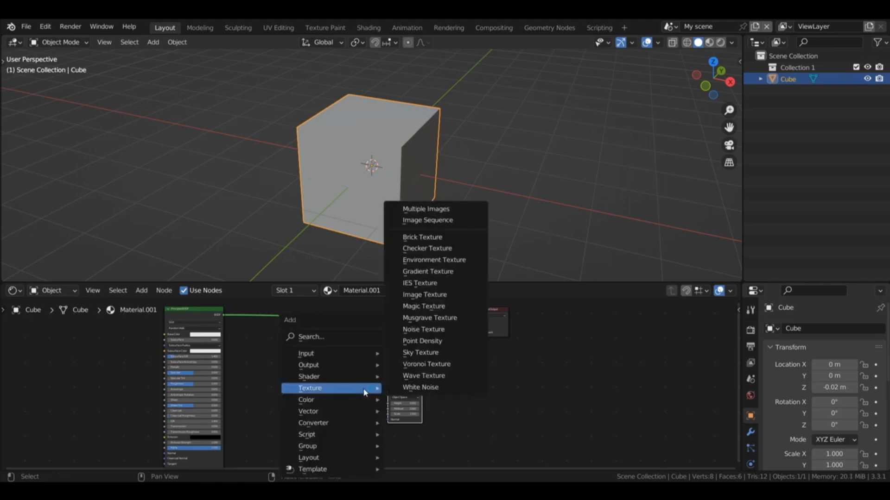
click(421, 295)
click(285, 368)
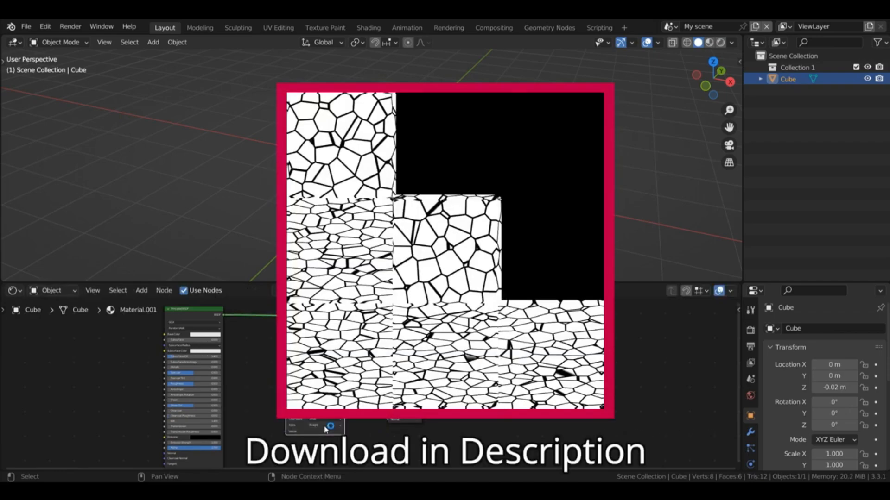
click(326, 428)
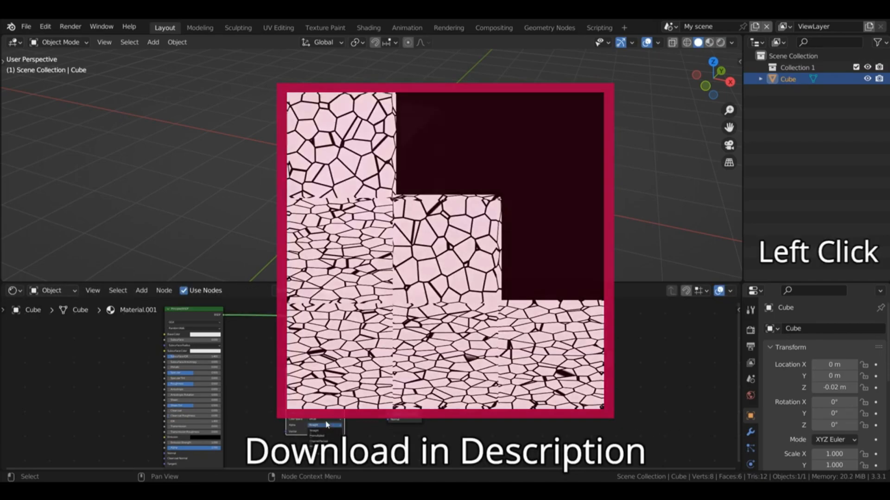
click(316, 451)
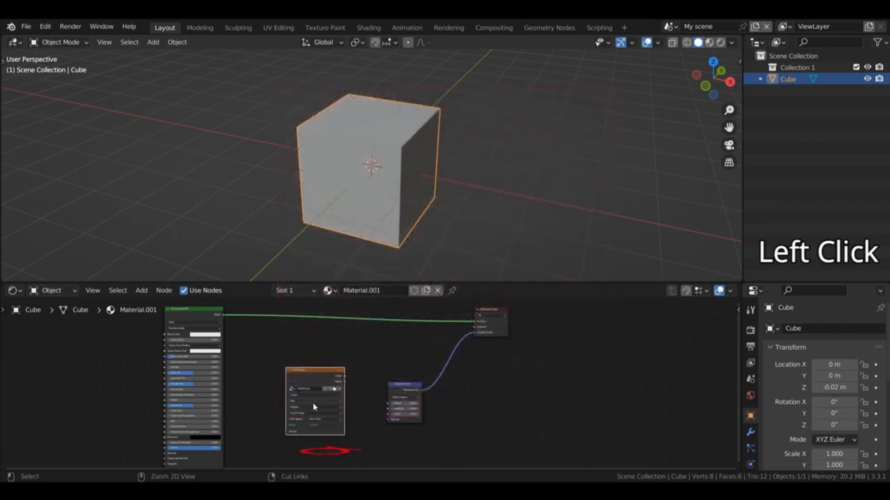
Step: Add Texture Coordinate and Mapping nodes to the height map texture, and connect its Color output to the Displacement node's Height input
key(ctrl+t)
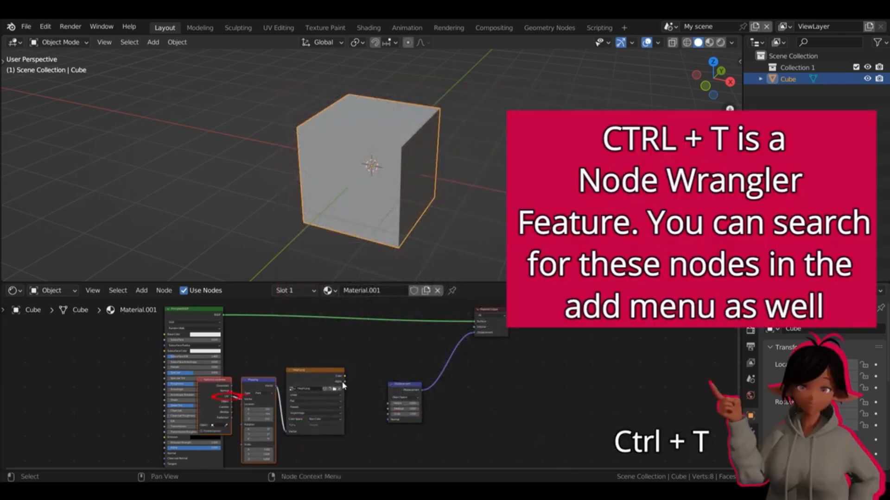
drag(345, 377, 389, 406)
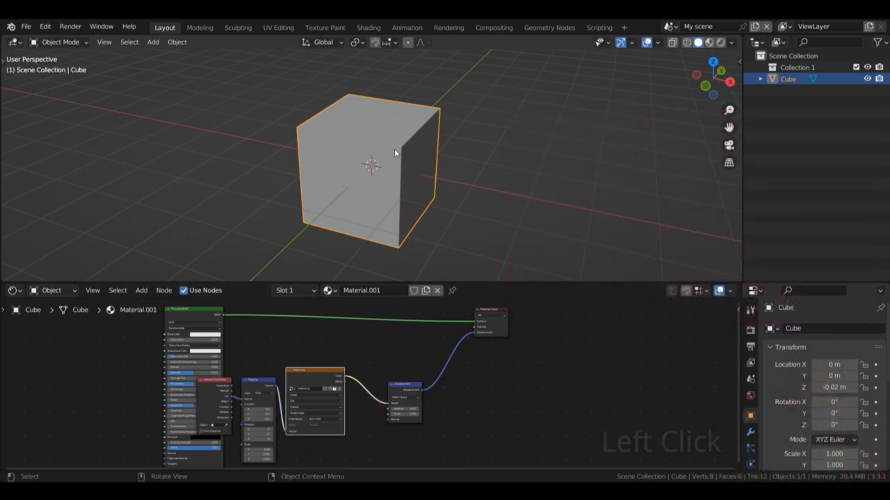
Step: Unwrap all faces of the cube in Edit Mode with Smart UV Project, using a slightly raised Island Margin
key(Tab)
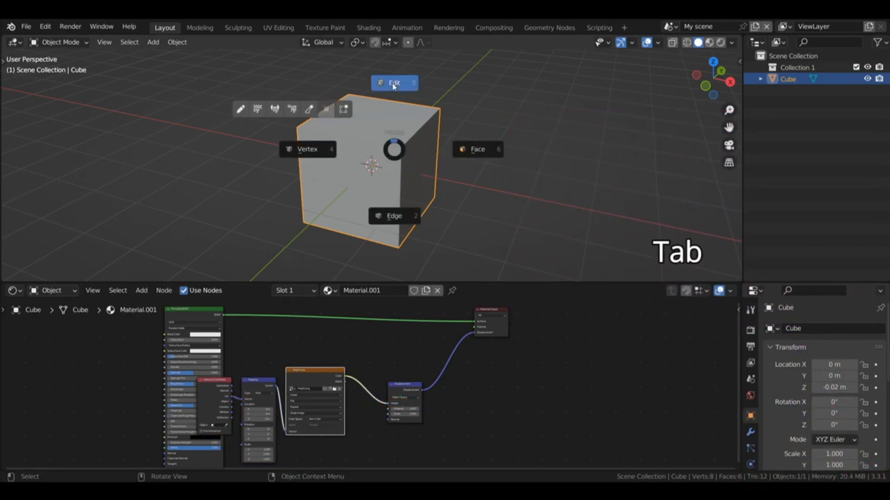
key(a)
key(u)
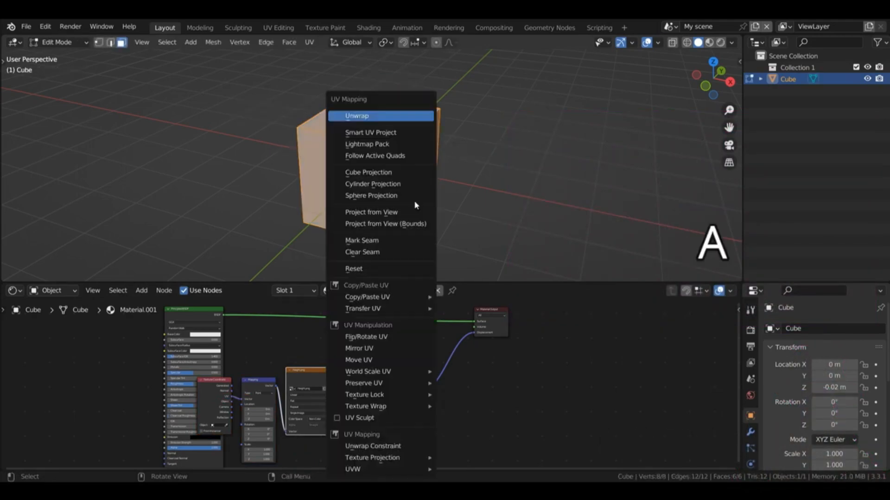
click(382, 133)
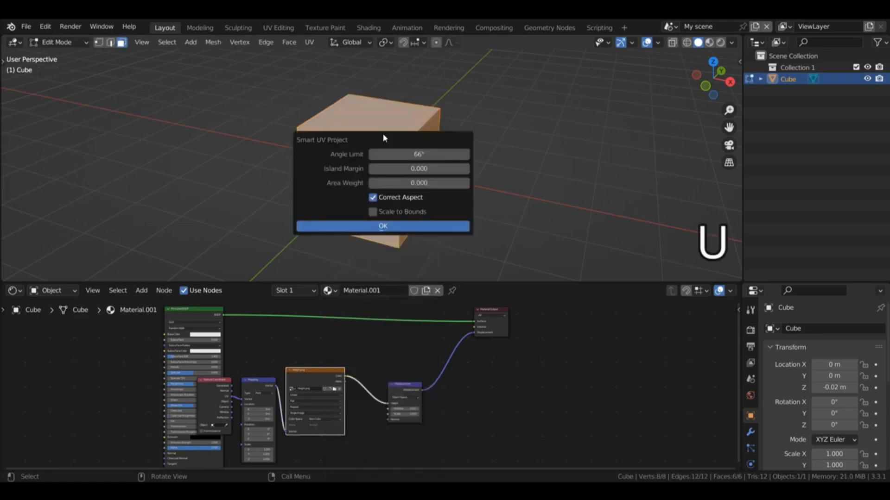
click(466, 169)
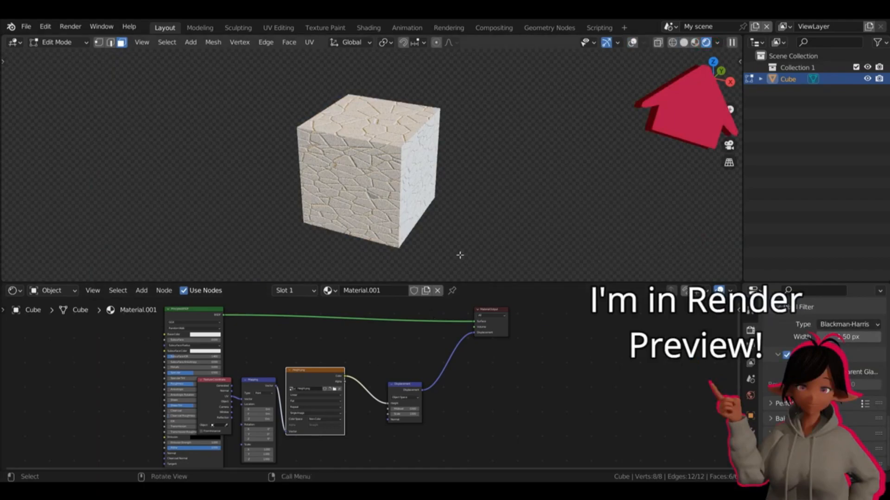
Step: Set the material's surface displacement method to Displacement Only in the shader editor's material settings
key(n)
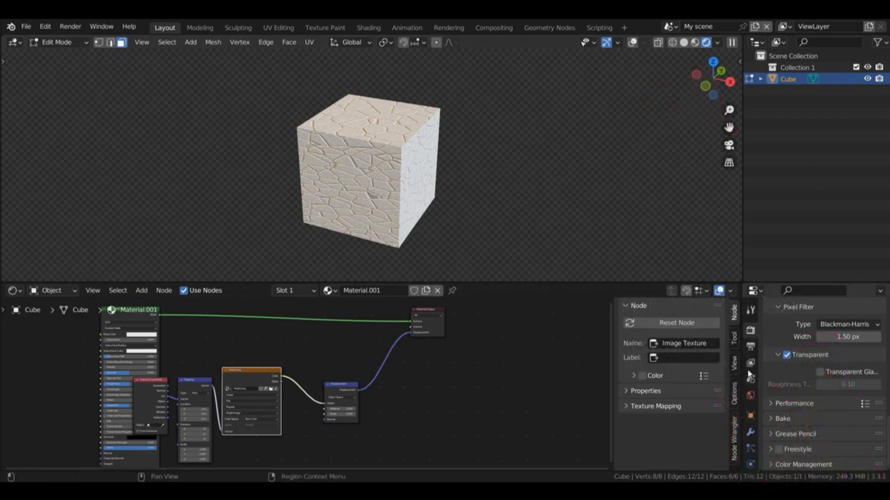
click(731, 392)
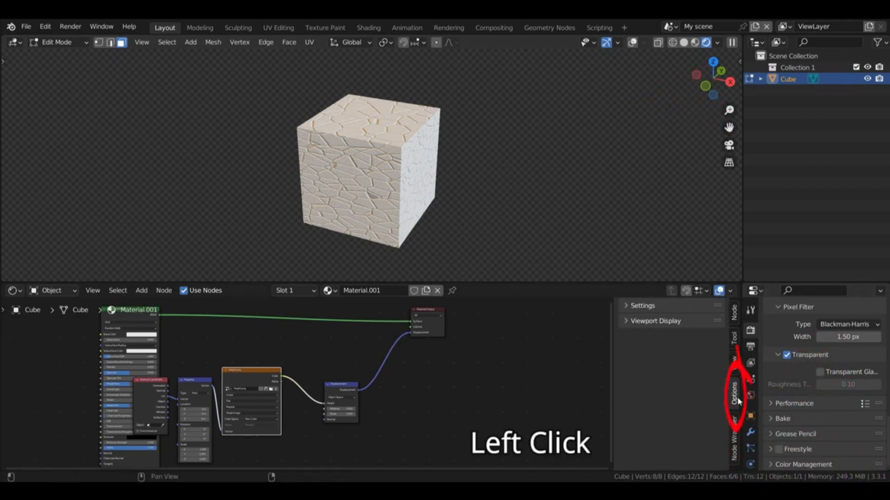
key(n)
key(n)
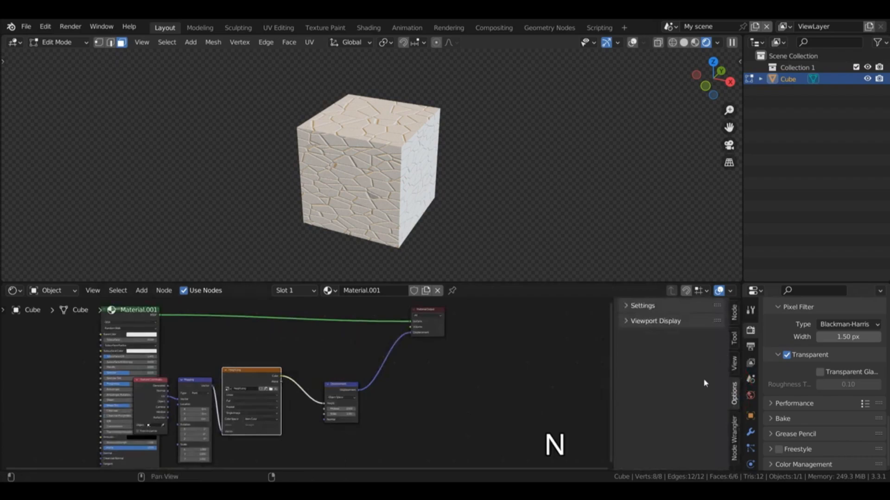
click(642, 306)
click(695, 385)
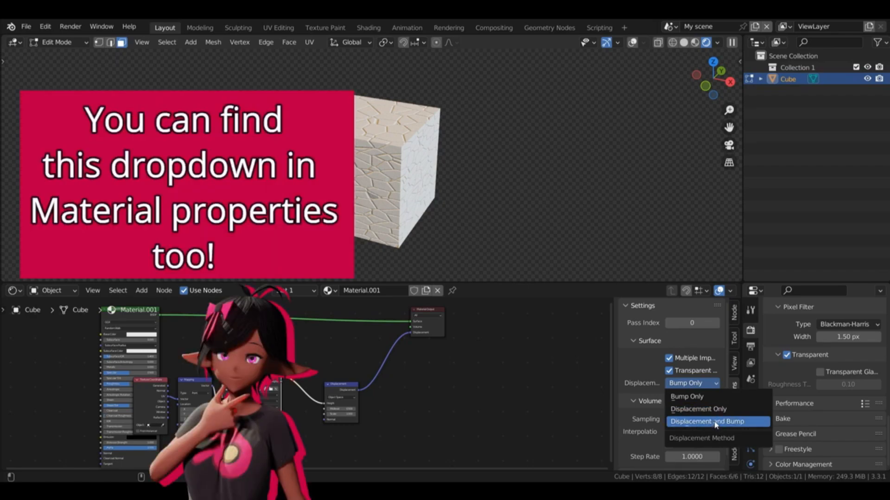
click(712, 407)
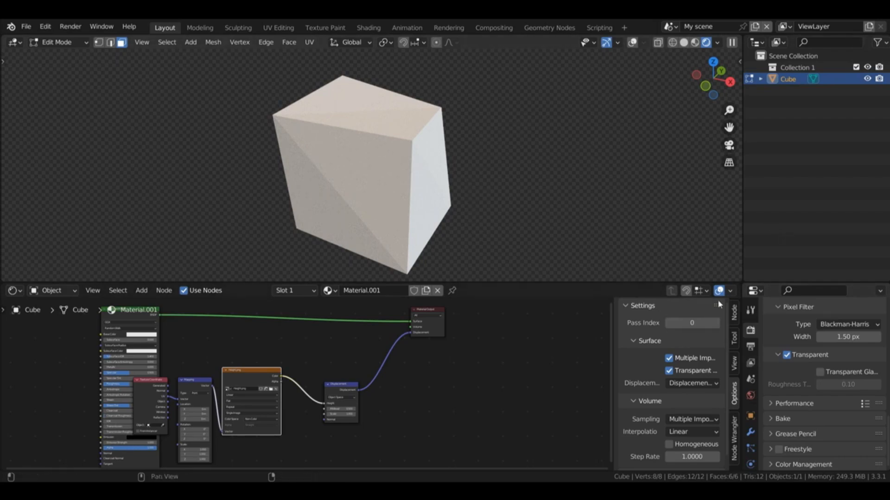
Step: Enlarge the render settings area and set the Cycles Feature Set to Experimental
drag(769, 282, 769, 217)
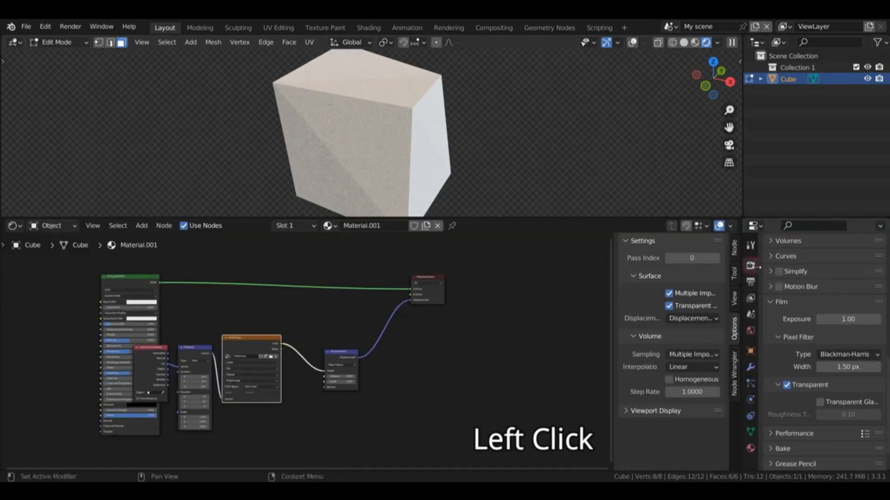
drag(886, 375, 886, 256)
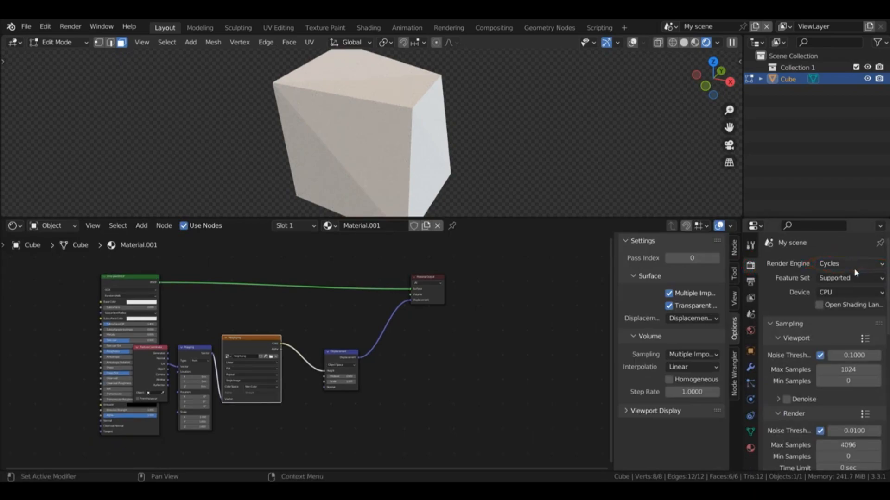
click(842, 279)
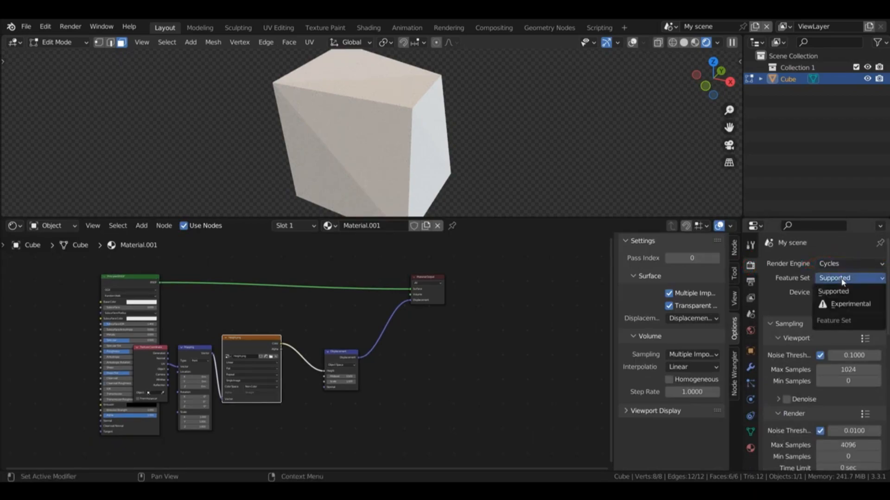
click(849, 307)
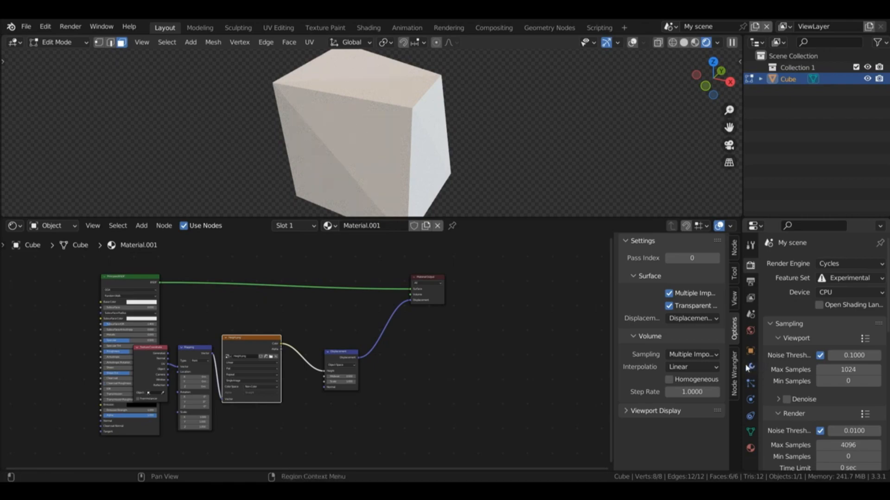
Step: Show the cube's modifier settings and return the cube to Object Mode
click(750, 367)
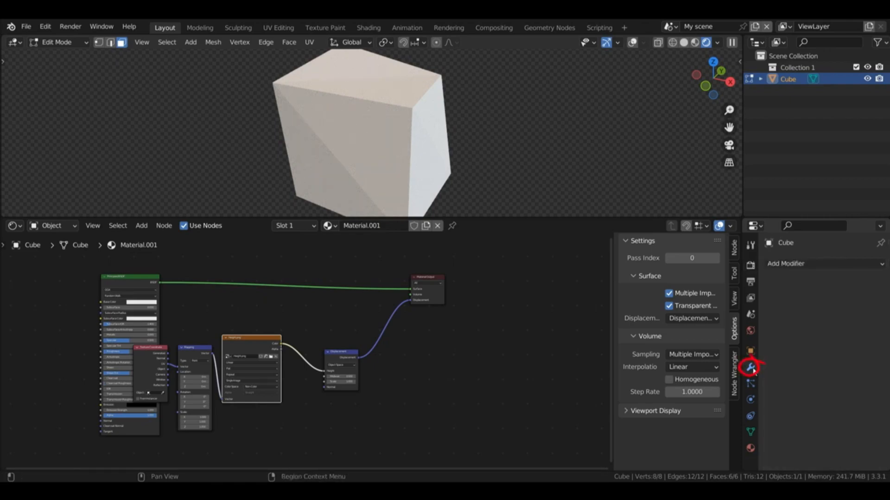
click(57, 43)
click(54, 54)
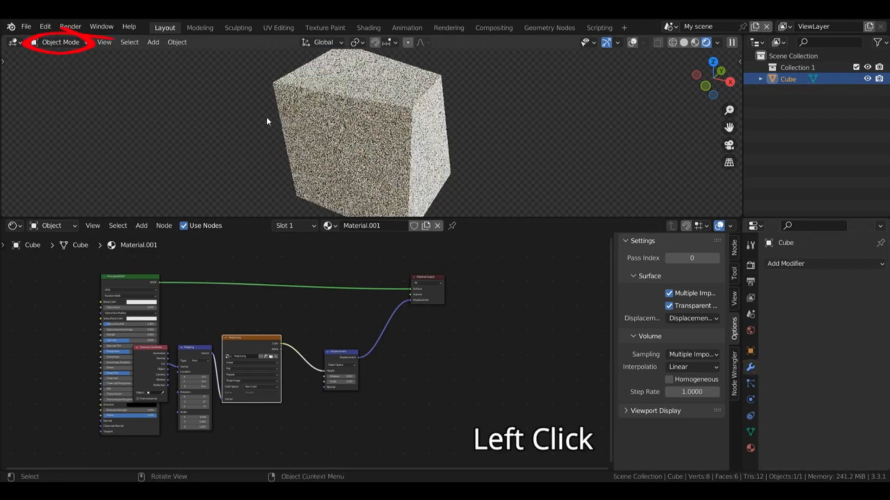
Step: Add a Subdivision Surface modifier to the cube, using Simple subdivision with Adaptive Subdivision enabled
click(794, 264)
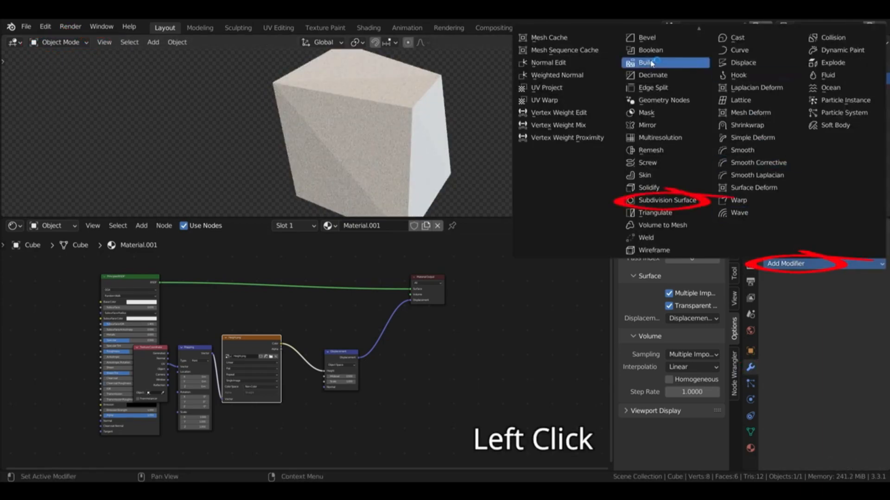
click(667, 200)
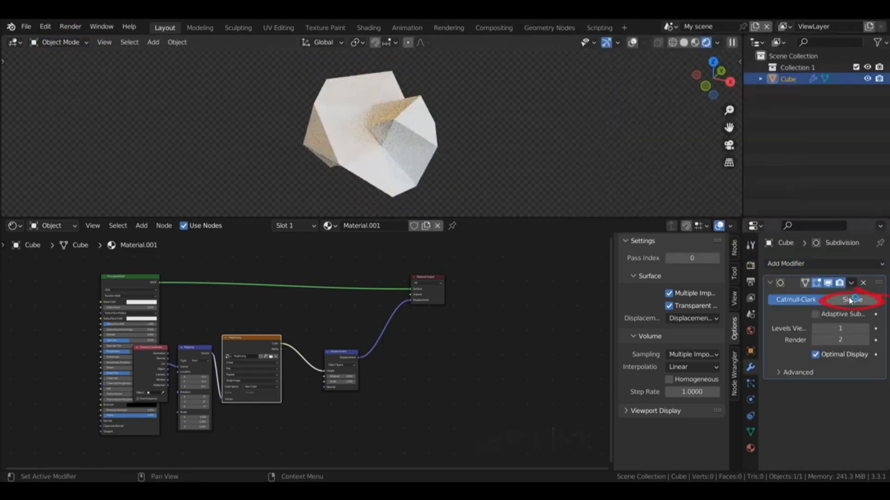
click(850, 301)
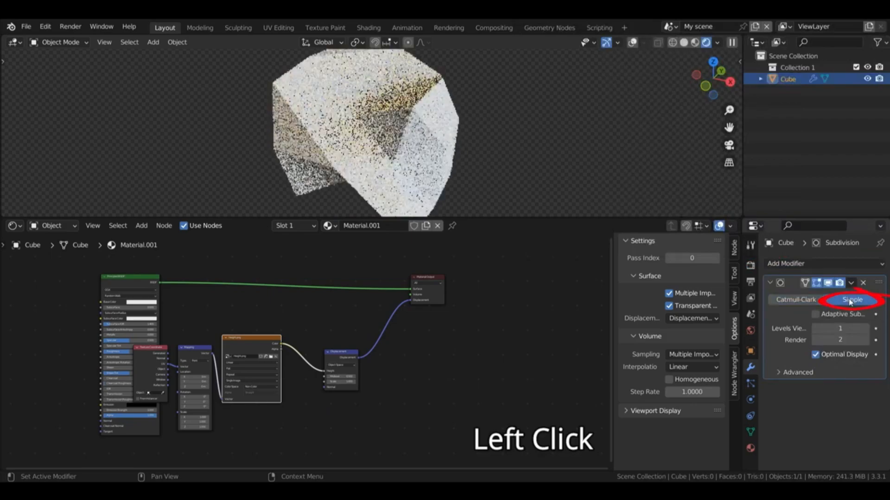
click(816, 314)
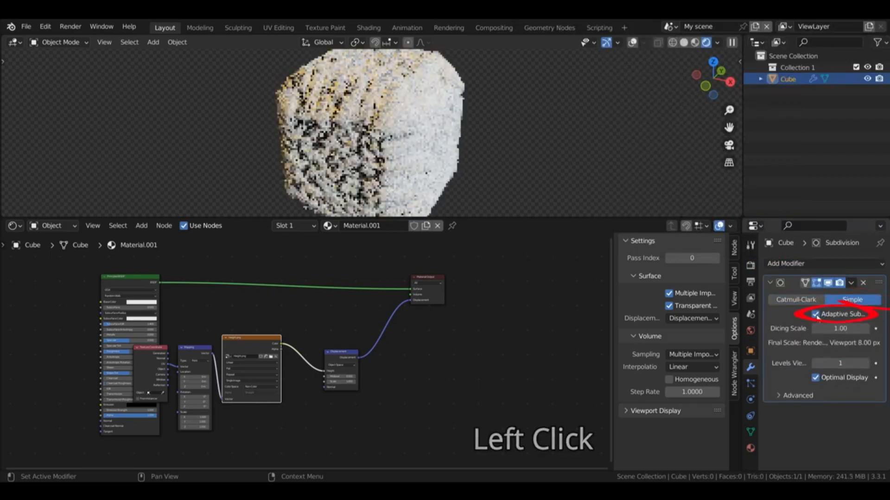
Step: Set the Subdivision modifier's Dicing Scale to 0.2 and its viewport levels to 3
click(841, 329)
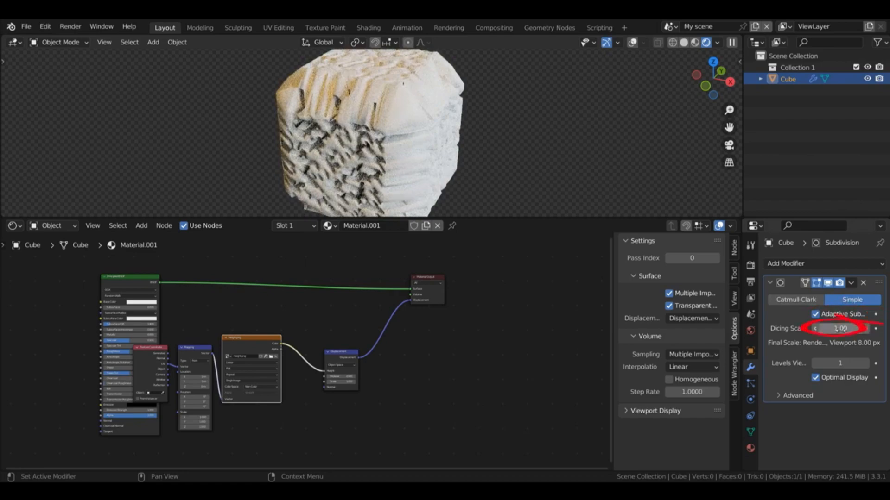
text(0.2)
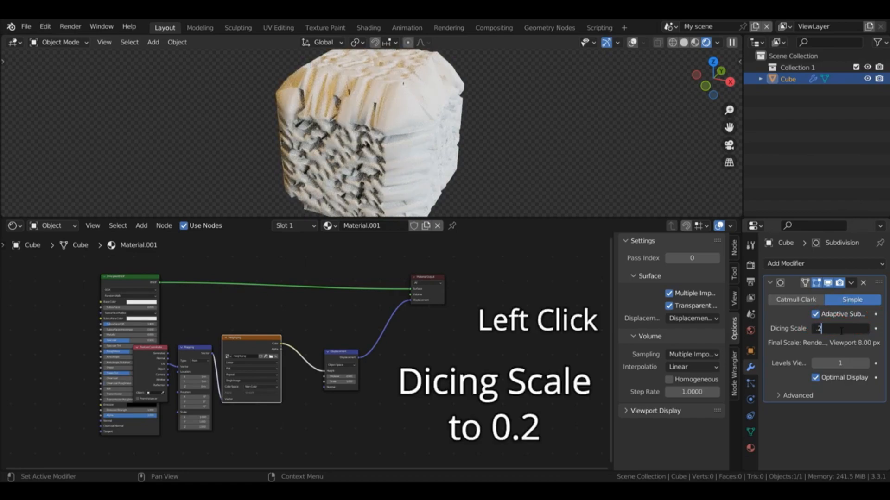
key(Return)
click(865, 365)
click(865, 366)
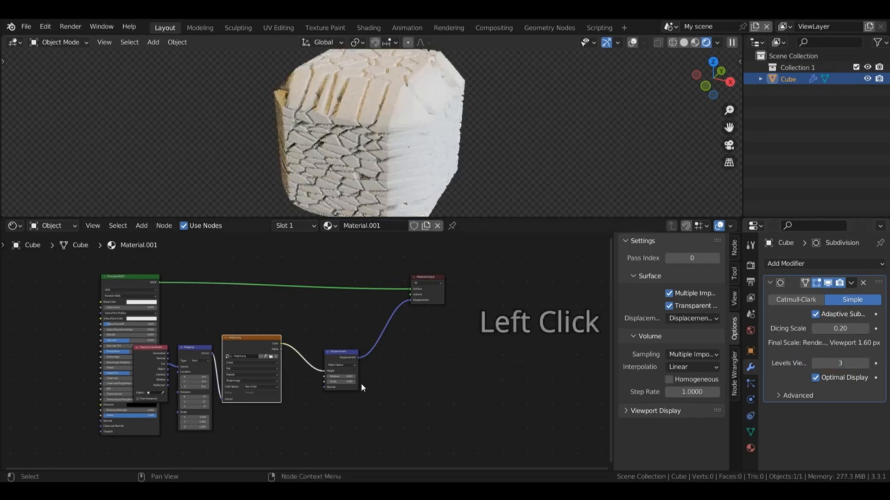
Step: Set the Displacement node's Midlevel to 1 and raise the Subdivision modifier's viewport levels to 4
scroll(340, 380, up, 2)
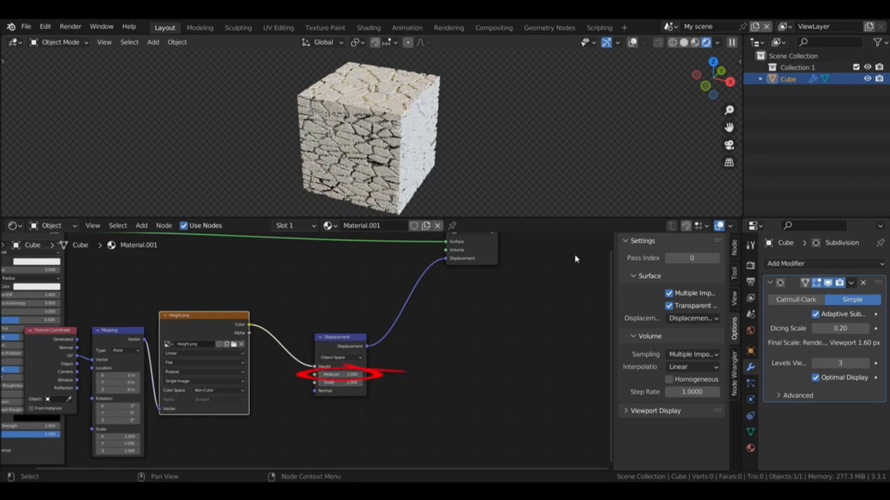
drag(701, 80, 712, 90)
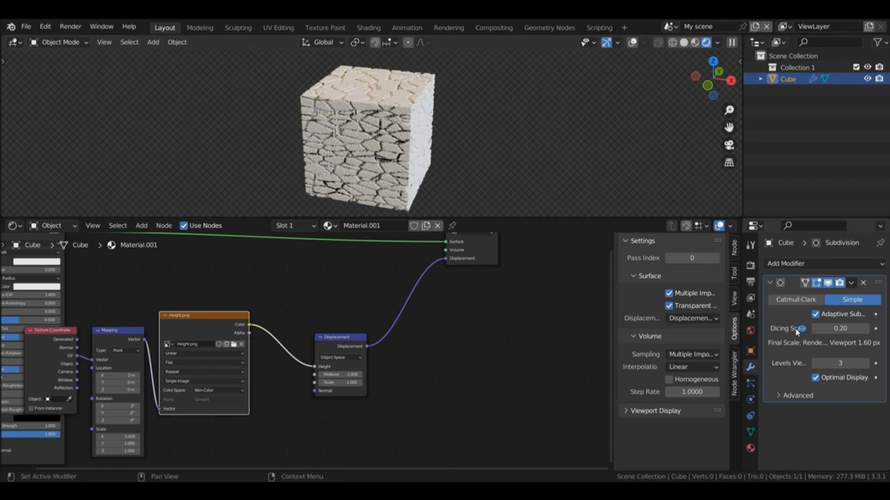
click(866, 364)
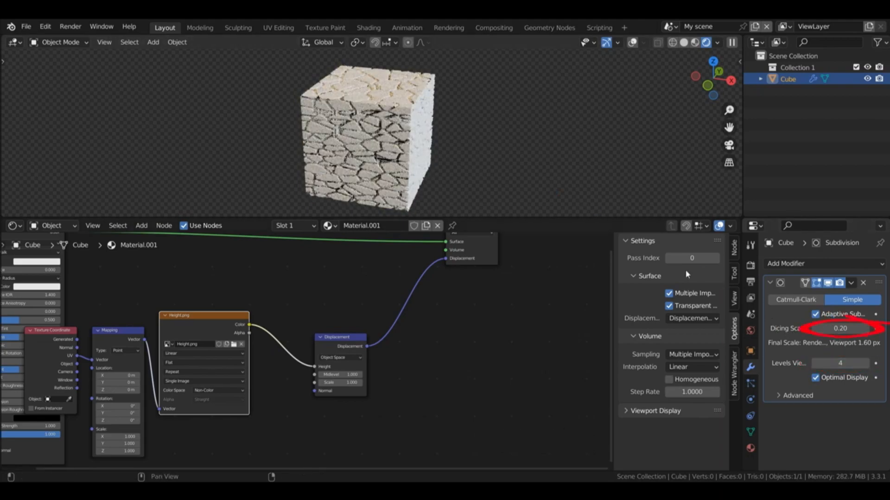
Step: Shade the cube smooth and enable Auto Smooth in its mesh normals settings
right_click(395, 104)
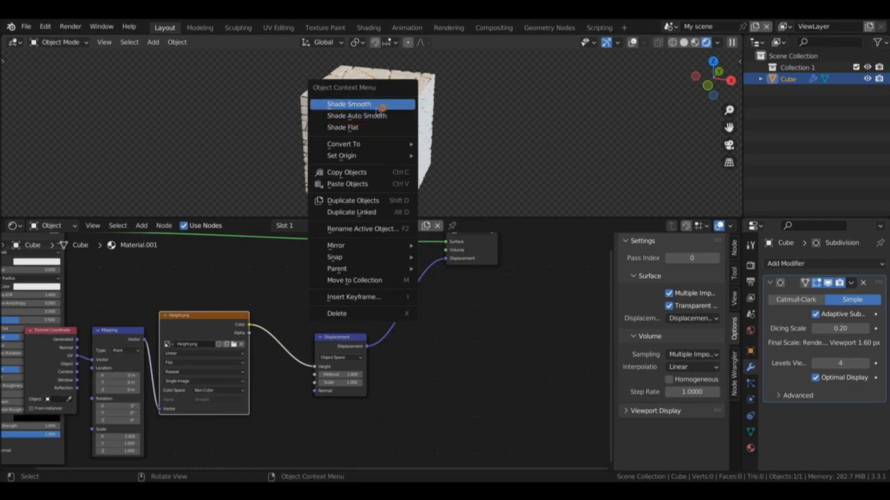
click(376, 105)
click(750, 432)
scroll(886, 421, down, 3)
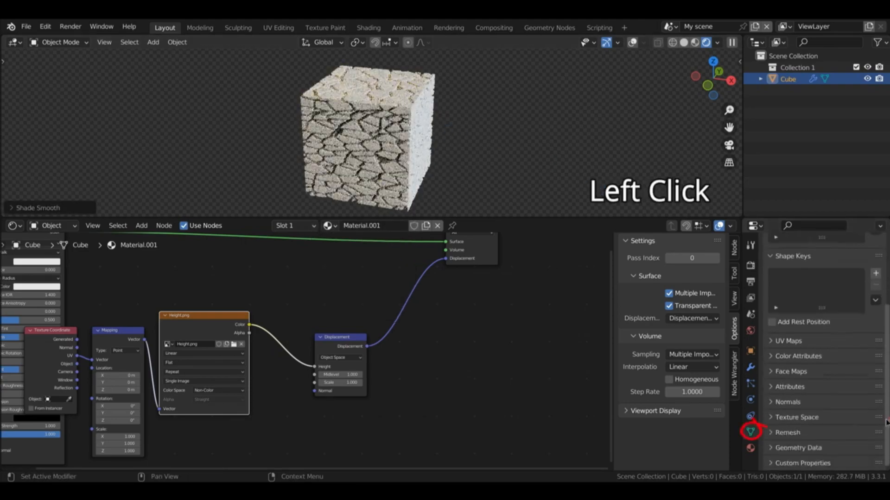
click(788, 402)
click(816, 420)
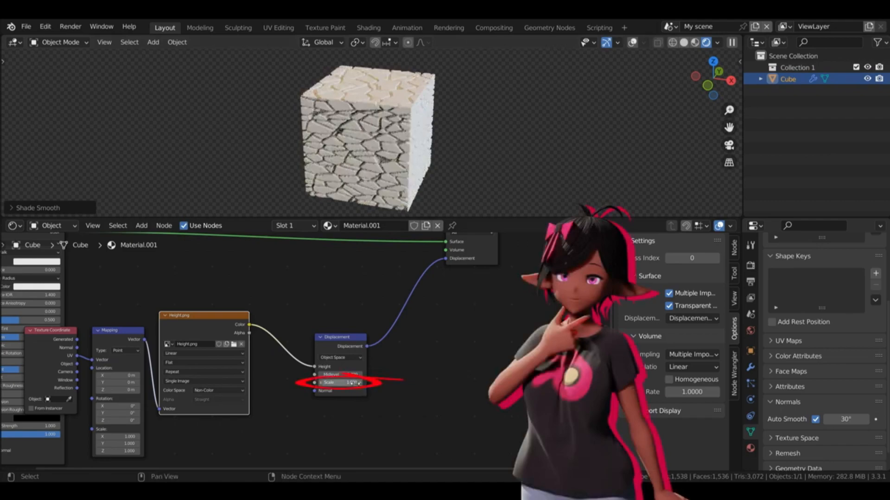
Step: Try out a different Scale on the Displacement node and restore it to 1
click(480, 169)
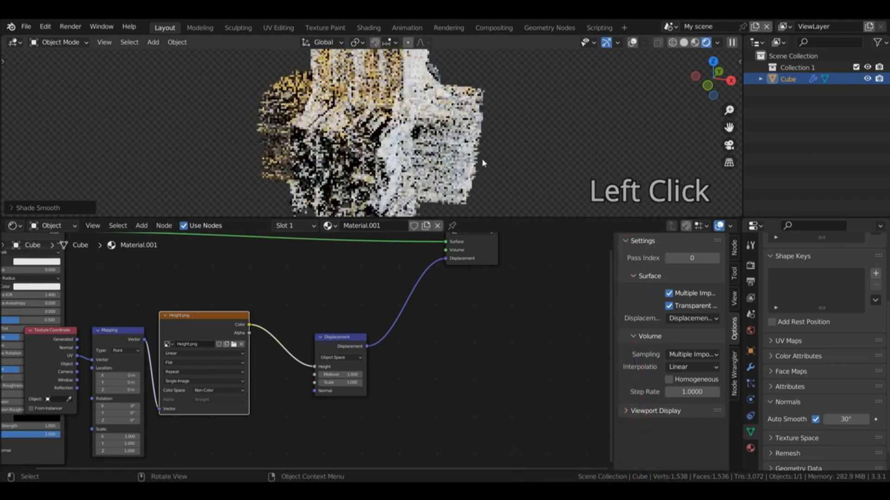
click(340, 383)
click(566, 421)
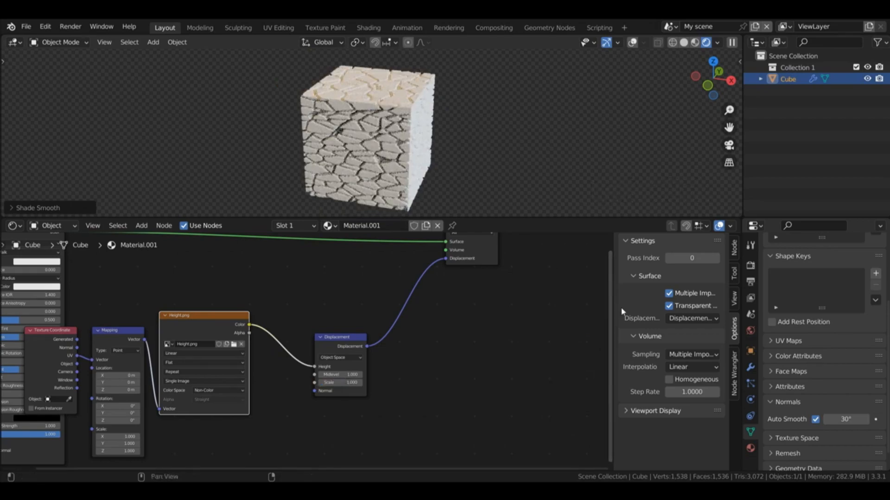
Step: Unlink the material from the cube and remove its Subdivision modifier
click(438, 227)
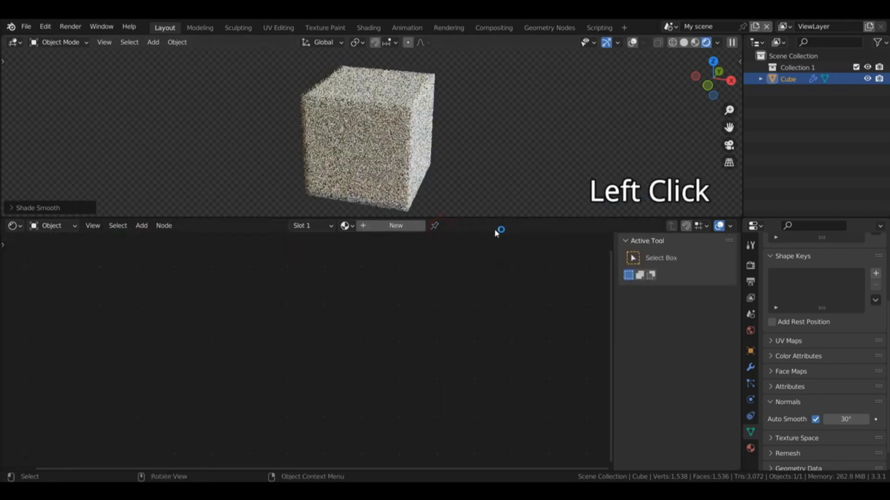
click(751, 368)
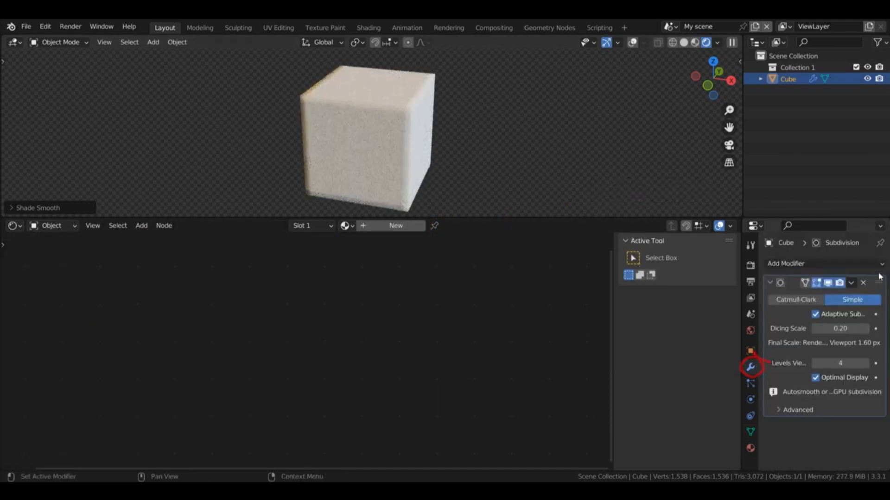
click(863, 282)
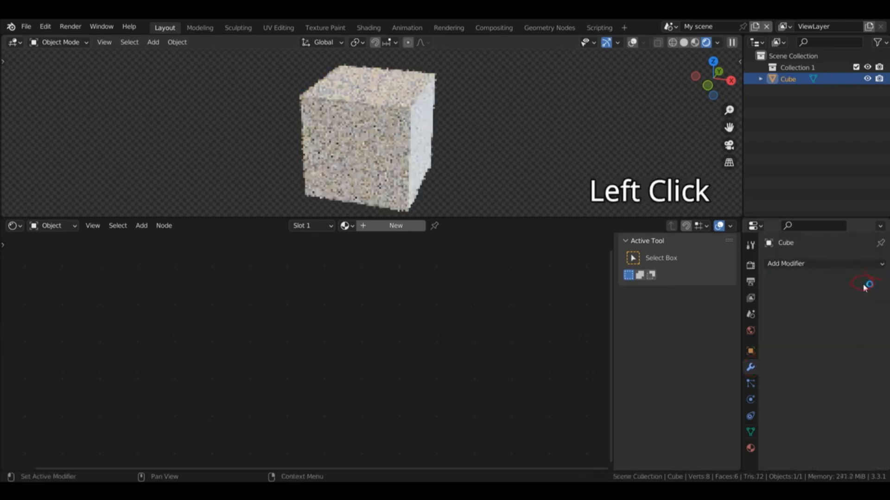
Step: Set the Cycles Feature Set to Supported in the render settings
click(751, 265)
click(849, 278)
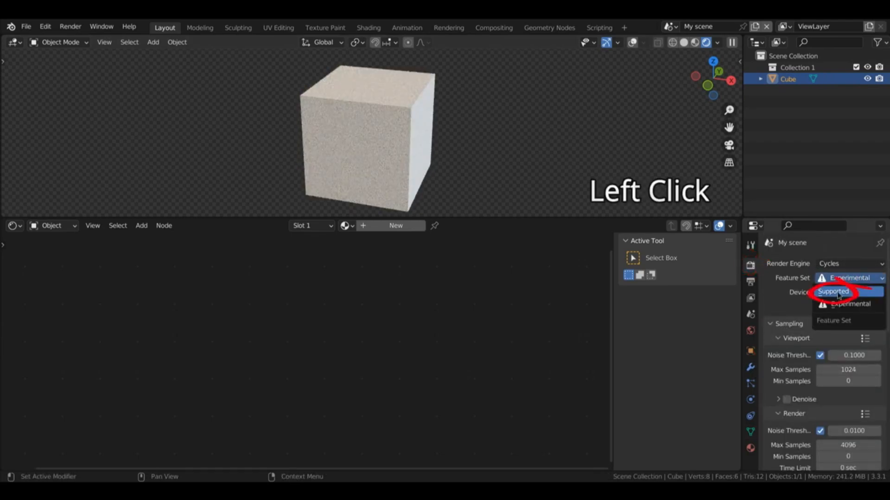
click(834, 292)
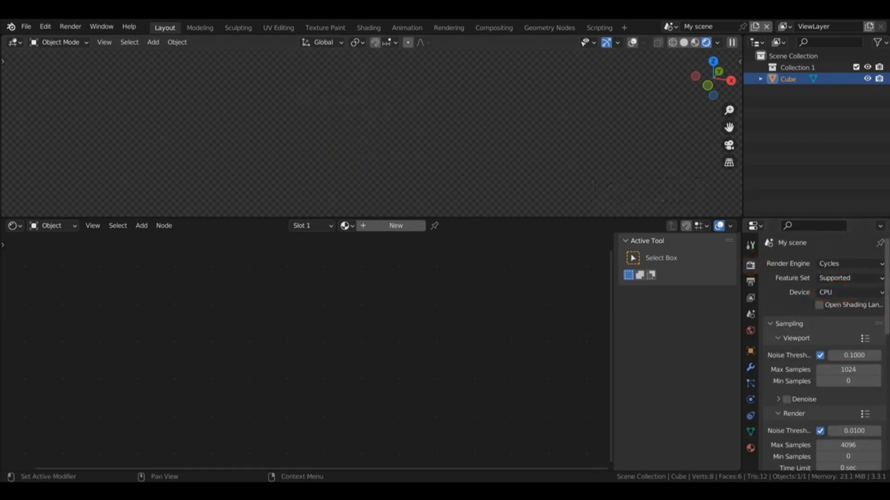
Step: Add a Displace modifier to the cube and create a new texture for it
click(751, 368)
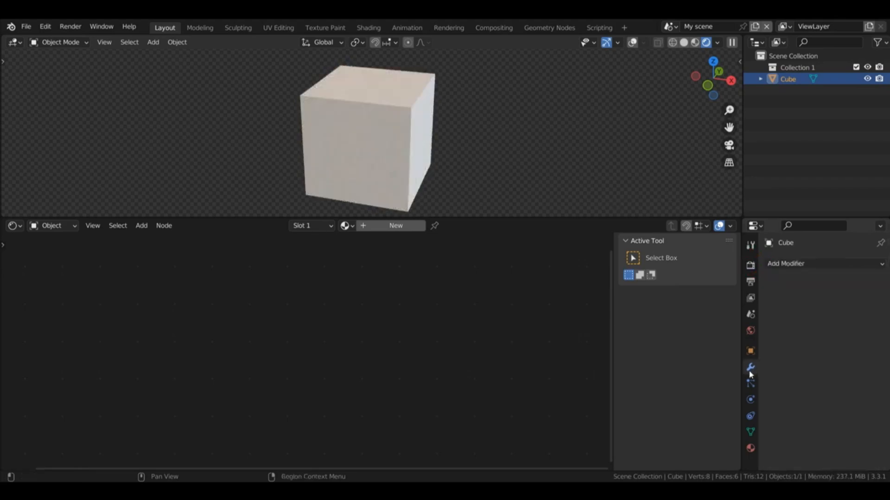
click(784, 265)
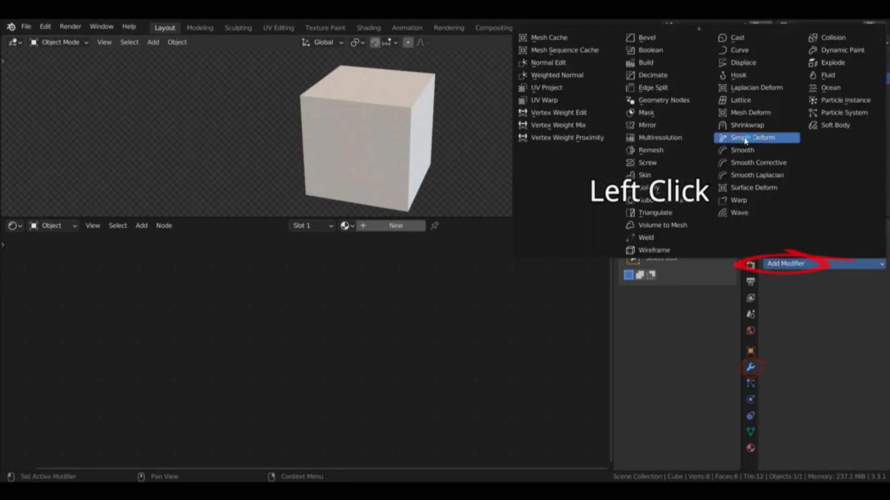
click(743, 62)
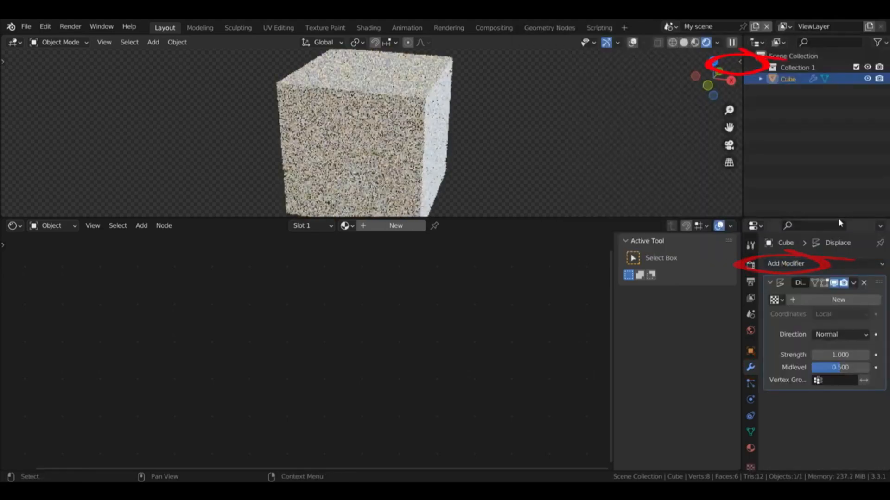
click(824, 302)
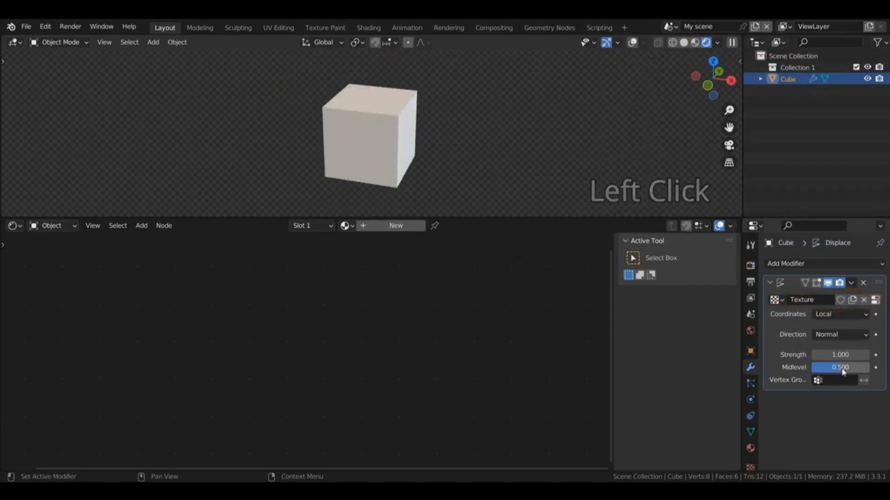
drag(838, 370, 810, 370)
right_click(811, 370)
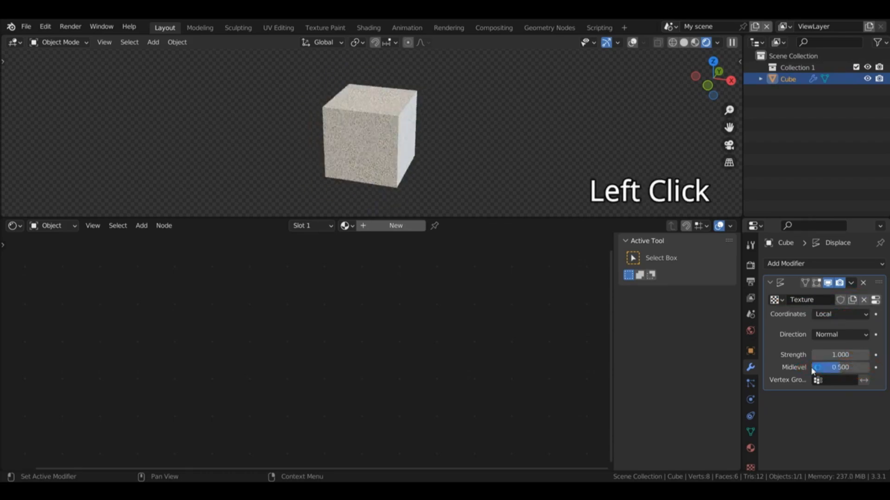
Step: Assign the existing Height.png image to the Displace modifier's texture
click(751, 467)
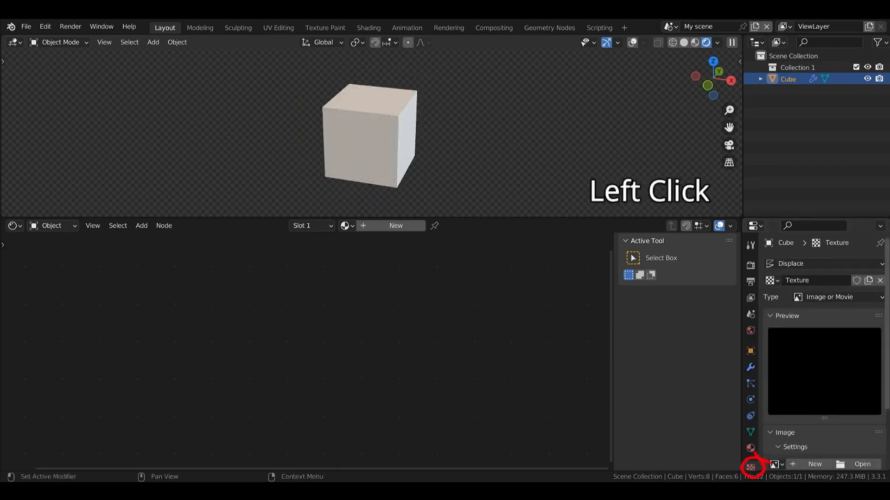
scroll(883, 307, down, 3)
scroll(882, 307, up, 2)
scroll(882, 307, down, 5)
click(796, 355)
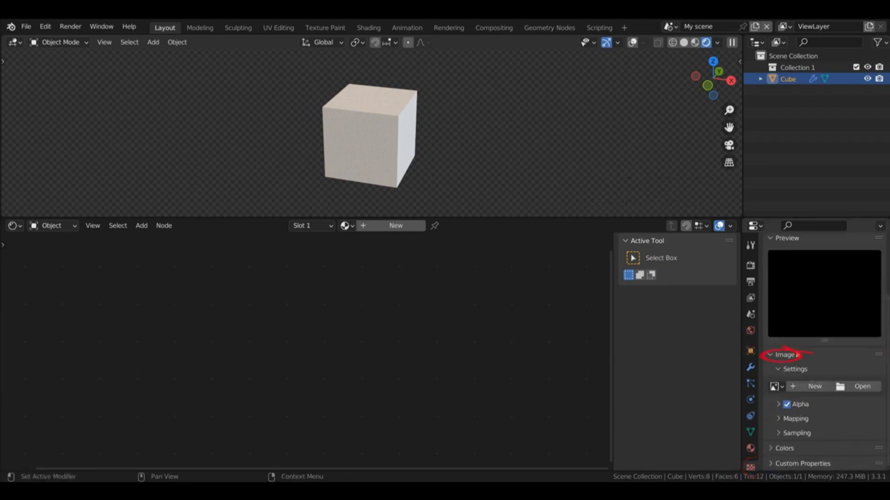
click(778, 387)
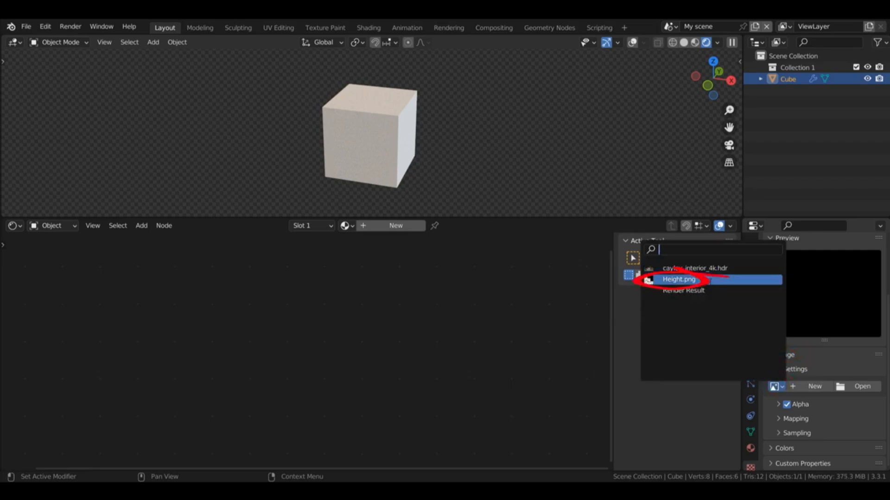
click(777, 389)
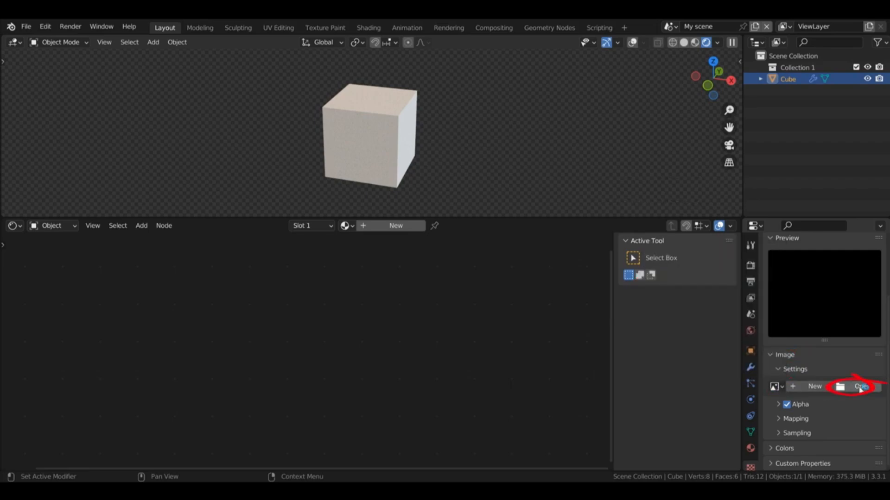
click(778, 386)
click(649, 277)
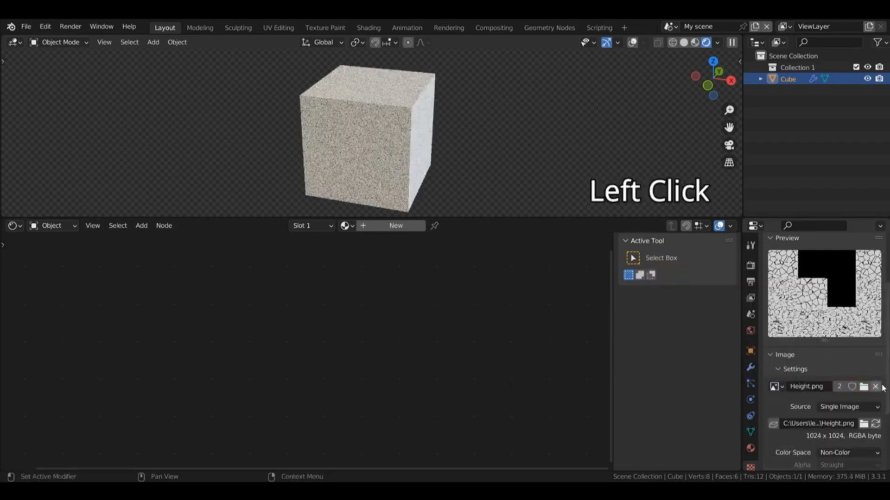
Step: Add a Subdivision Surface modifier to the cube and move it first in the stack, before the Displace modifier
click(750, 368)
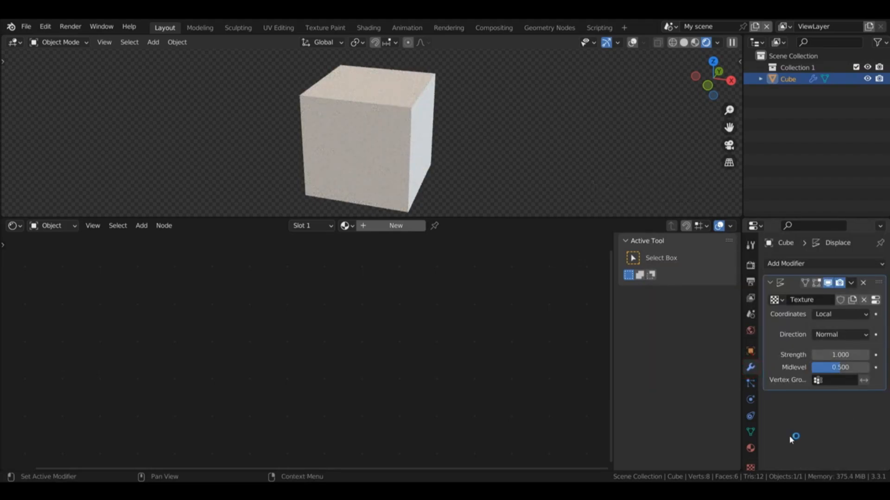
click(829, 265)
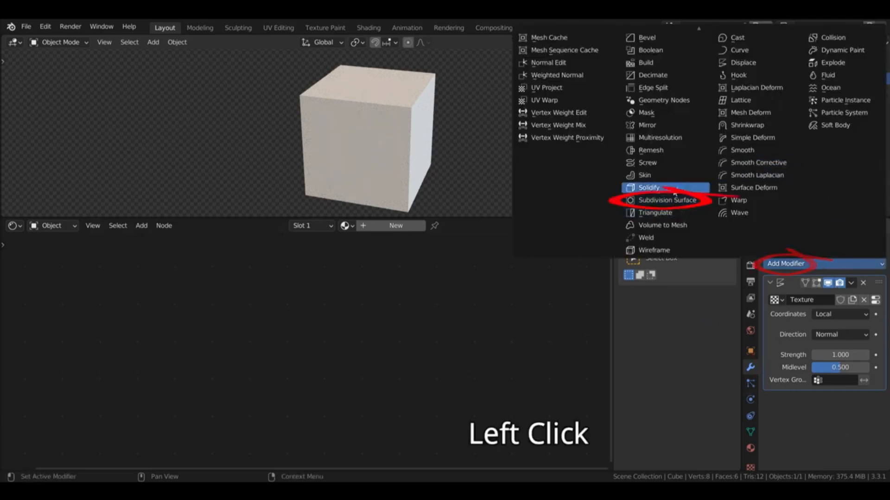
click(671, 200)
click(850, 400)
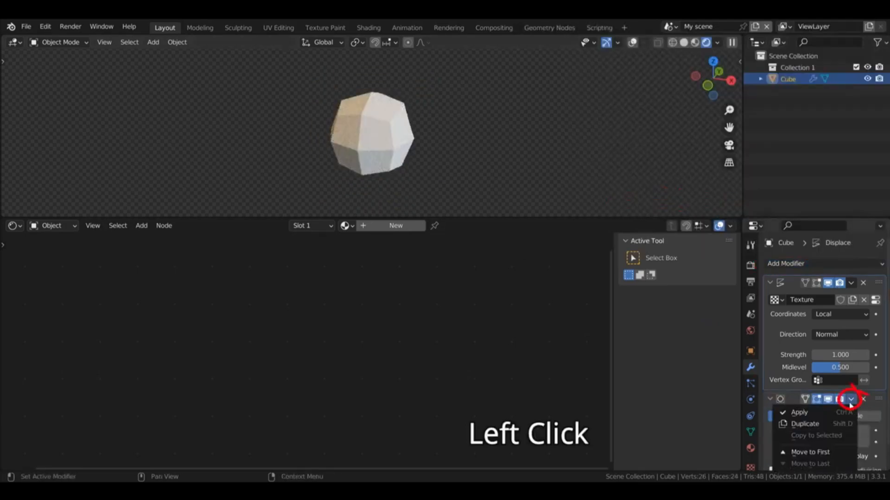
click(811, 452)
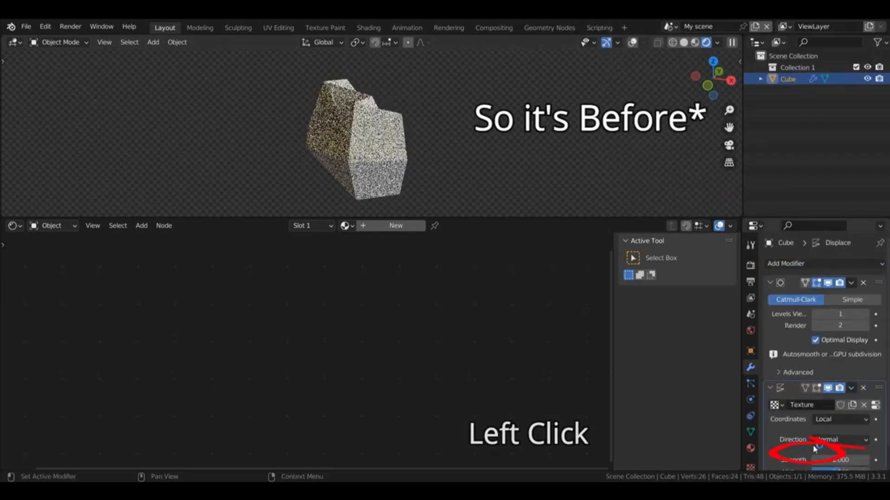
Step: Set the cube's Subdivision Surface modifier to Simple with 6 viewport levels
click(852, 299)
click(865, 314)
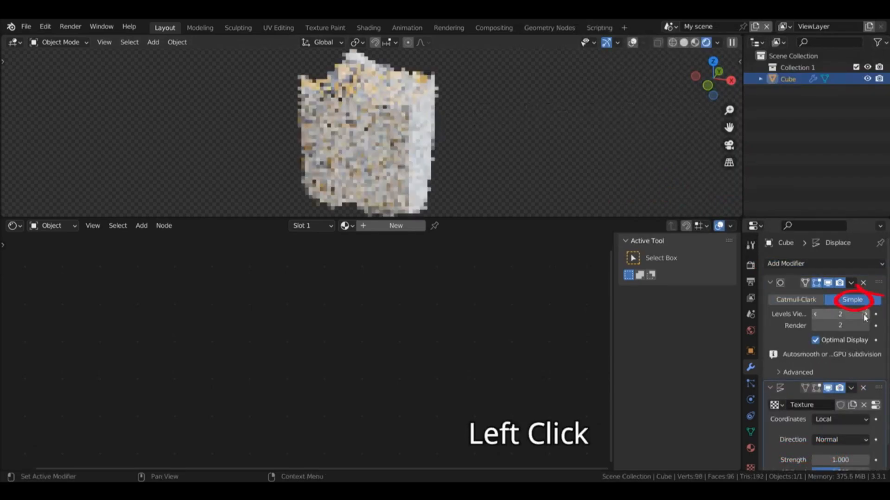
click(865, 314)
click(865, 315)
click(864, 315)
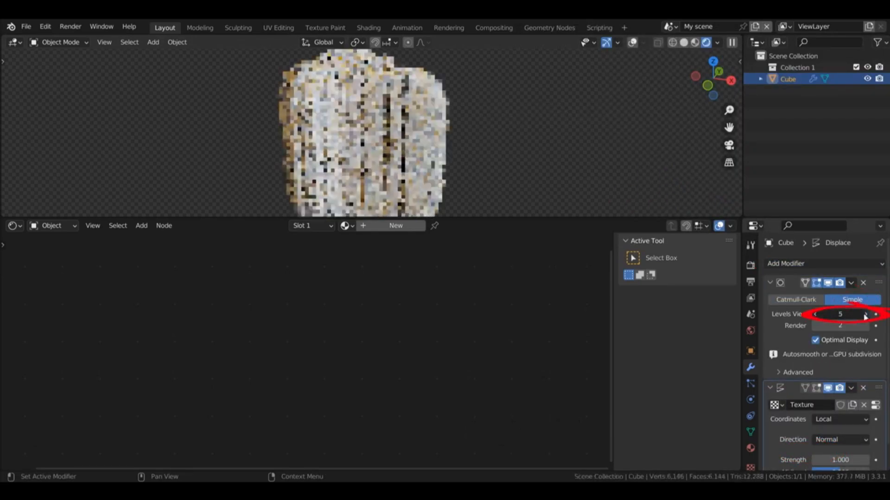
click(864, 315)
Step: Change the Displace modifier's texture coordinates to UV
scroll(866, 313, down, 2)
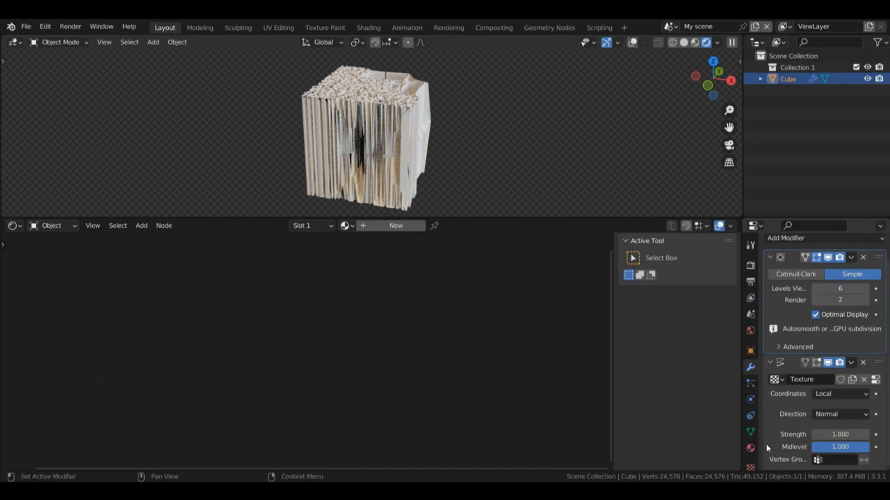
click(839, 407)
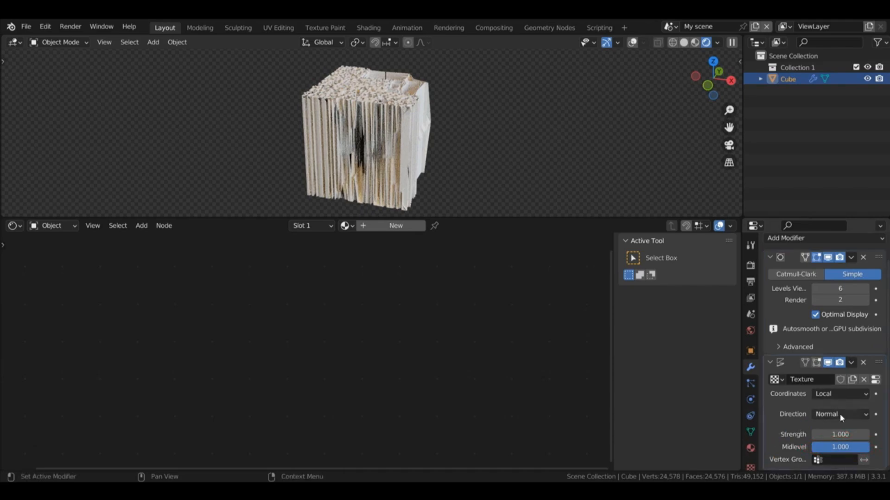
click(842, 397)
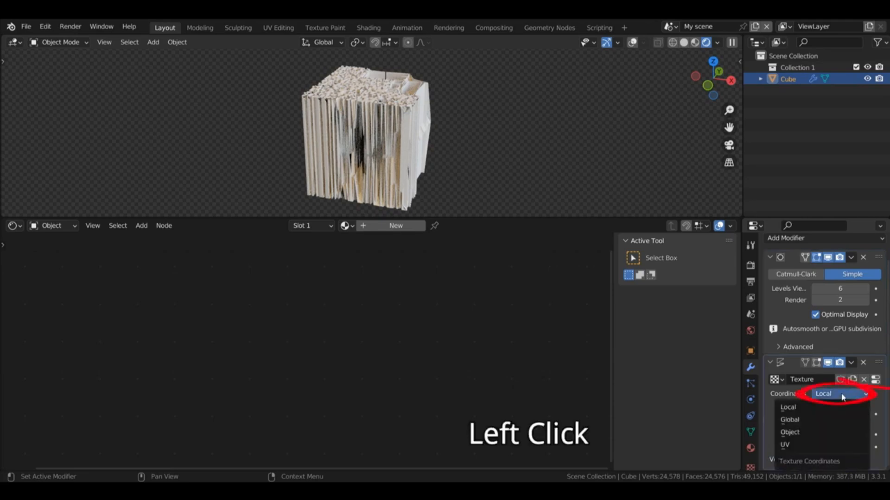
click(793, 444)
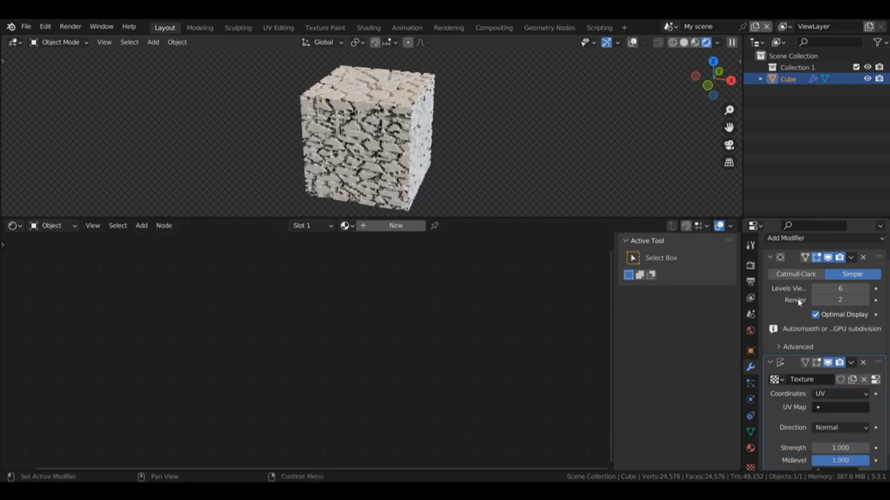
Step: Try a lower strength on the Displace modifier and restore the strength to 1
scroll(779, 354, down, 1)
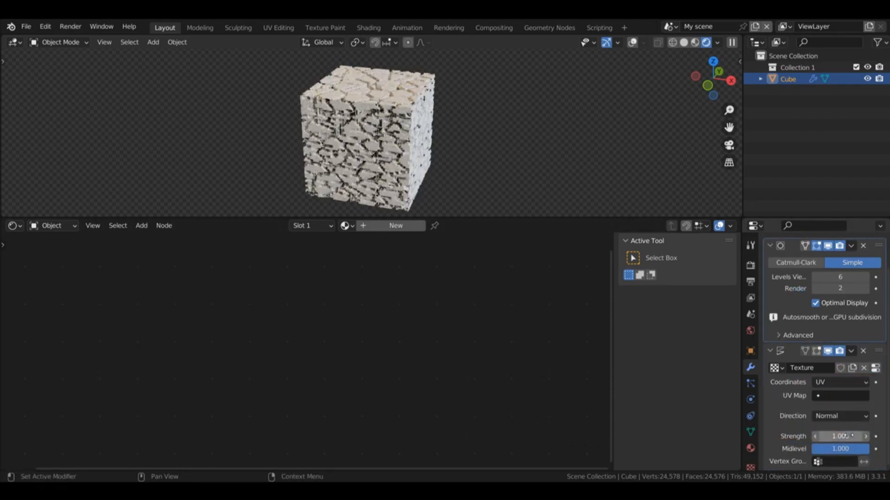
mouse_move(840, 436)
mouse_down()
mouse_move(795, 436)
mouse_move(831, 436)
mouse_up()
click(836, 438)
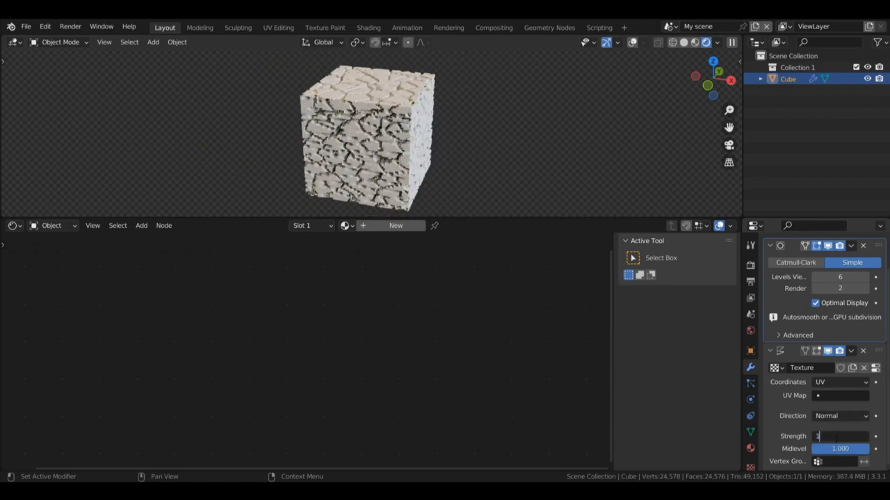
text(1)
key(Return)
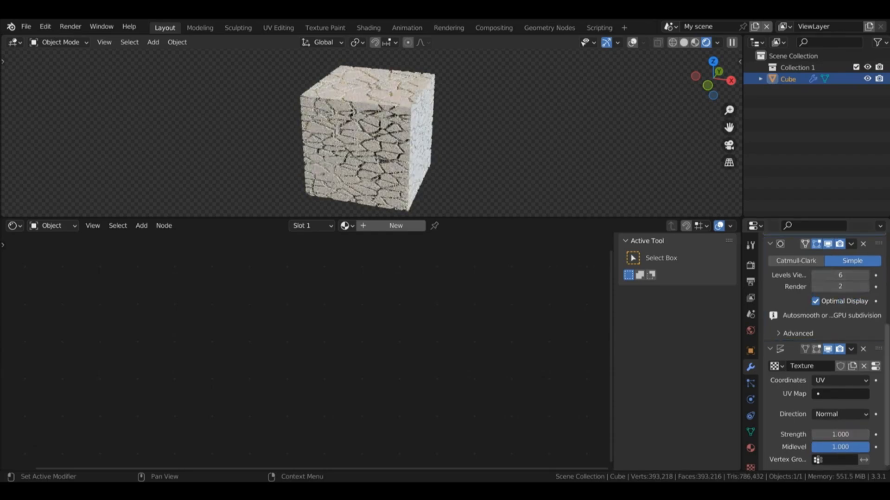
Step: Remove the extra Subdivision Surface modifier with 2 viewport levels from the cube and switch the viewport to Solid shading
scroll(867, 283, up, 6)
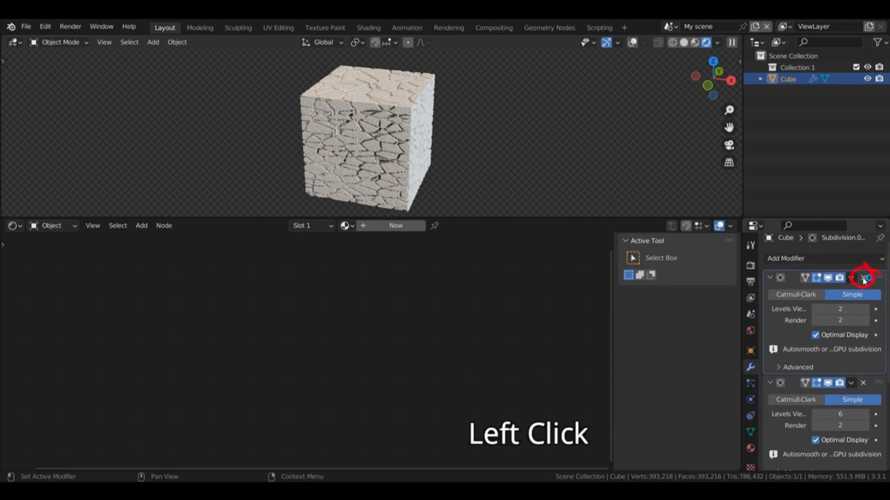
click(863, 278)
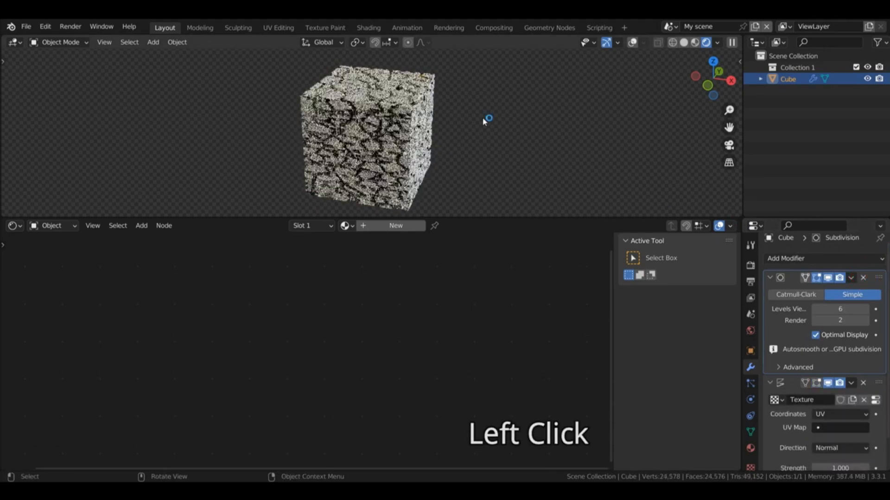
click(686, 42)
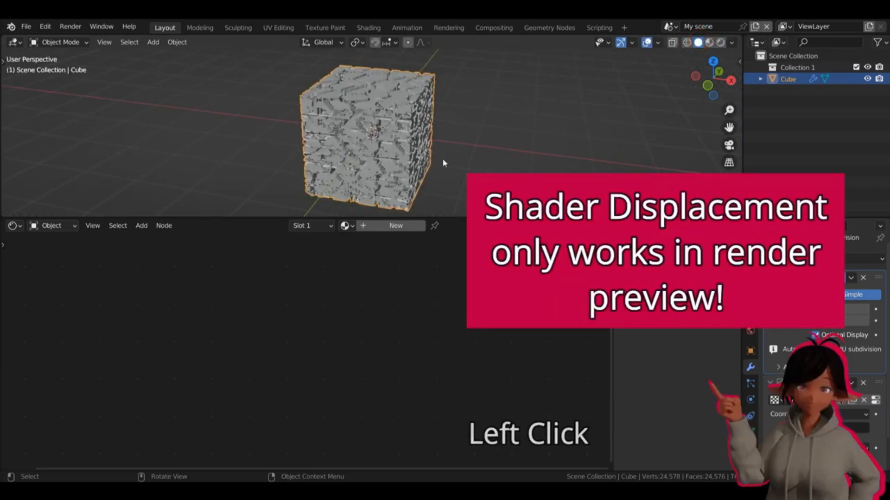
drag(713, 90, 736, 74)
right_click(360, 152)
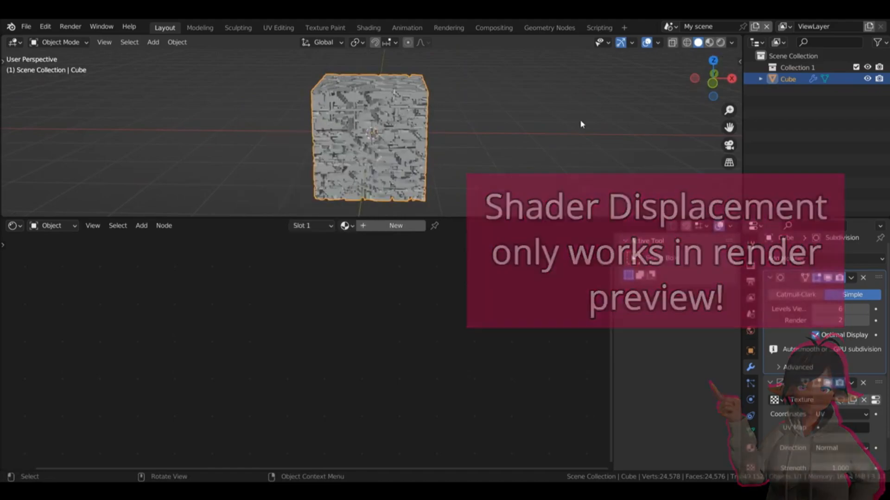
Step: Subdivide all faces of the cube in Edit Mode with an increased number of cuts and return to Object Mode
key(Tab)
click(397, 100)
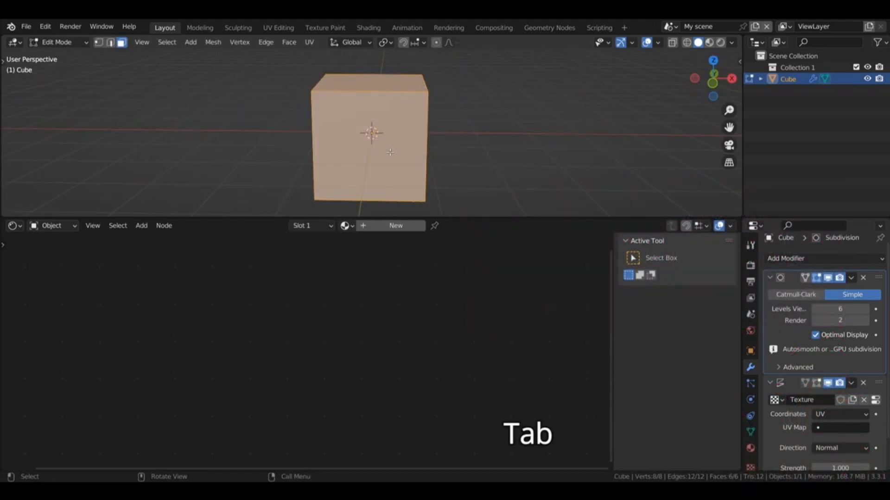
key(a)
right_click(390, 153)
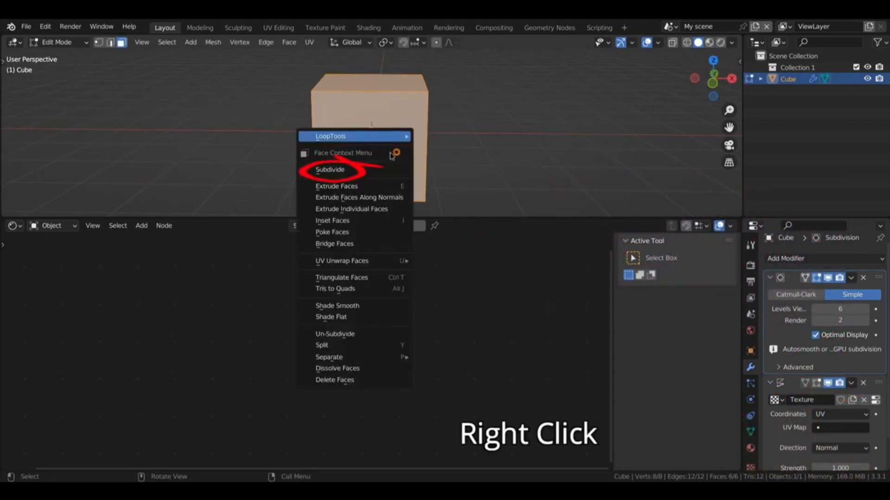
click(366, 170)
click(65, 204)
drag(155, 130, 240, 136)
key(Tab)
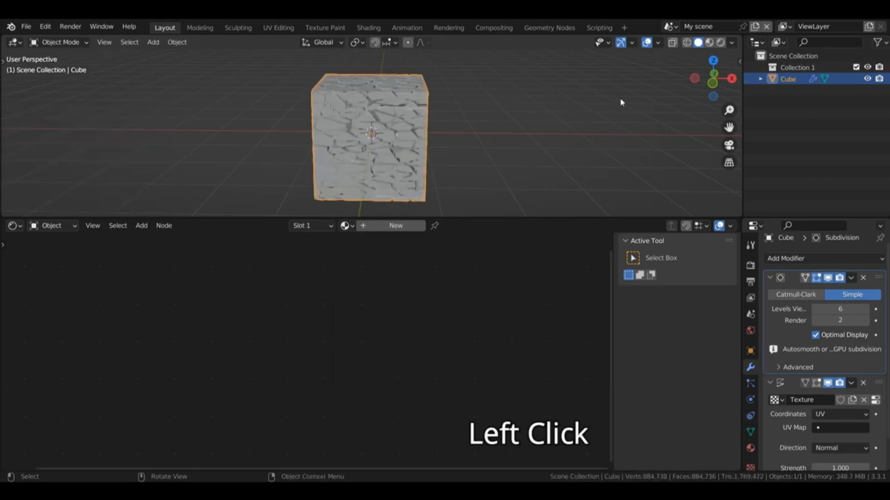
Step: Raise the Subdivision Surface modifier's render levels to 5
mouse_move(713, 77)
mouse_down()
mouse_move(721, 64)
mouse_move(730, 86)
mouse_move(703, 78)
mouse_move(699, 60)
mouse_move(681, 63)
mouse_move(718, 78)
mouse_up()
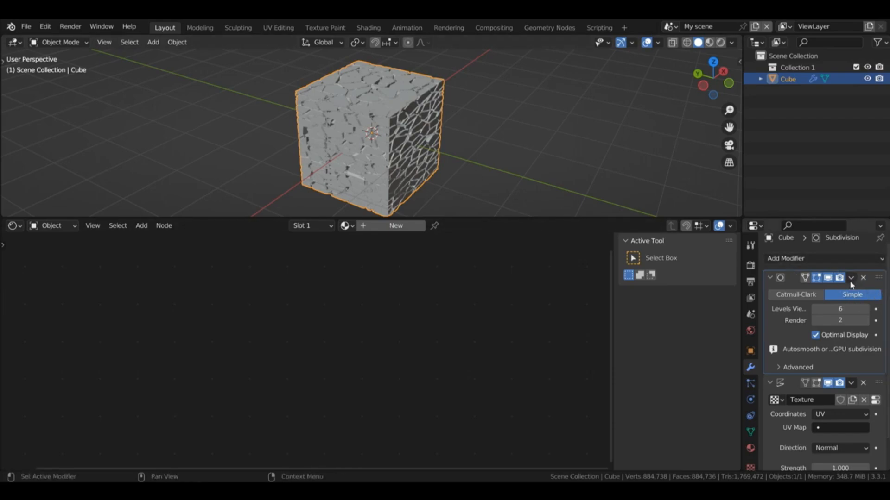
click(865, 321)
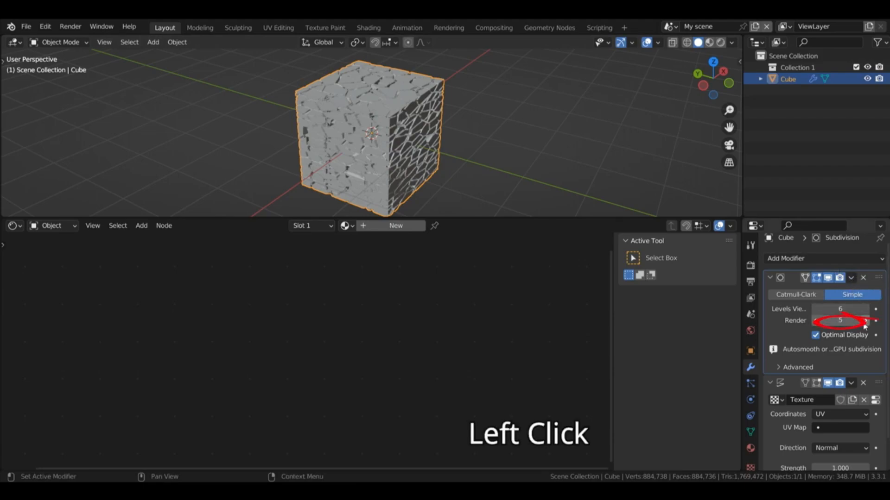
Step: Apply the Subdivision Surface modifier and the Displace modifier to the cube in stack order
click(851, 278)
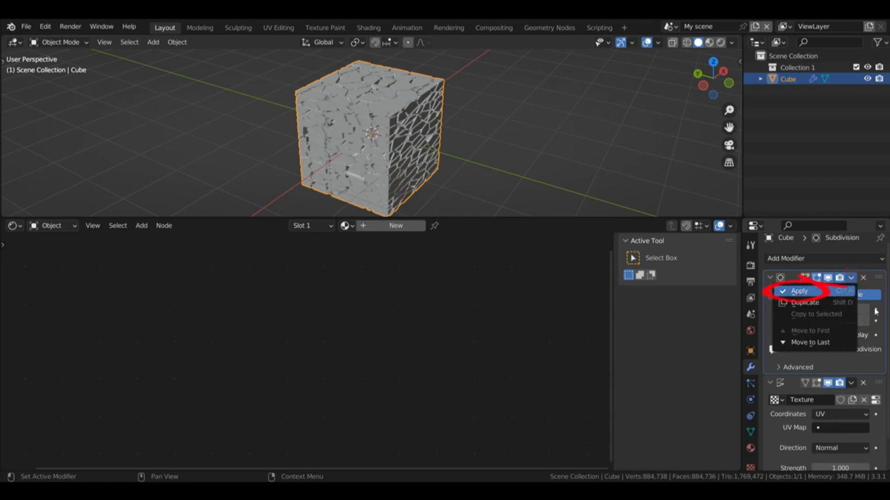
click(806, 292)
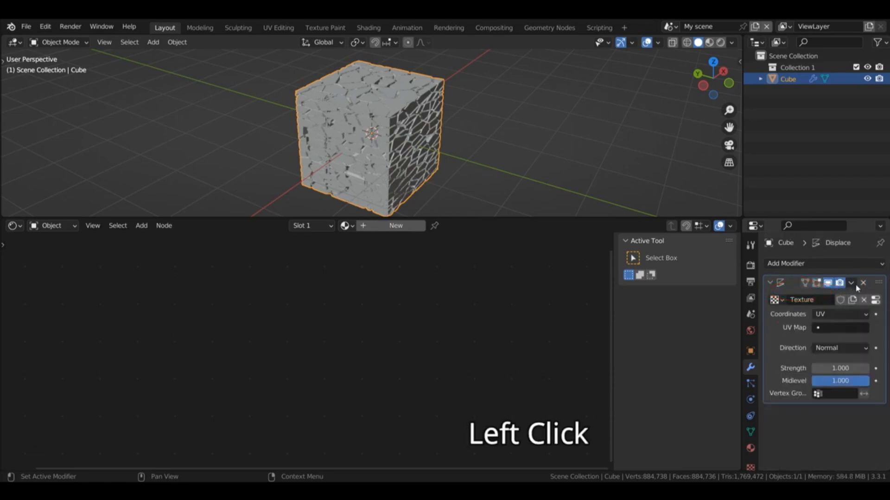
click(851, 283)
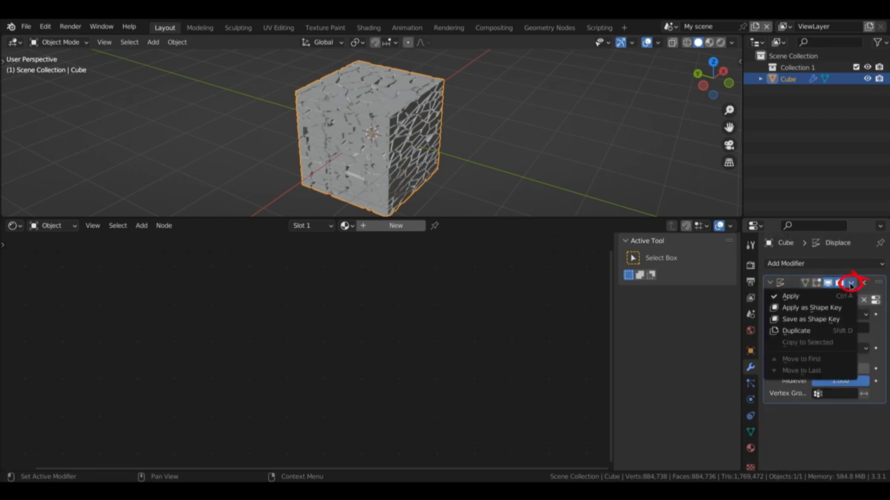
click(809, 297)
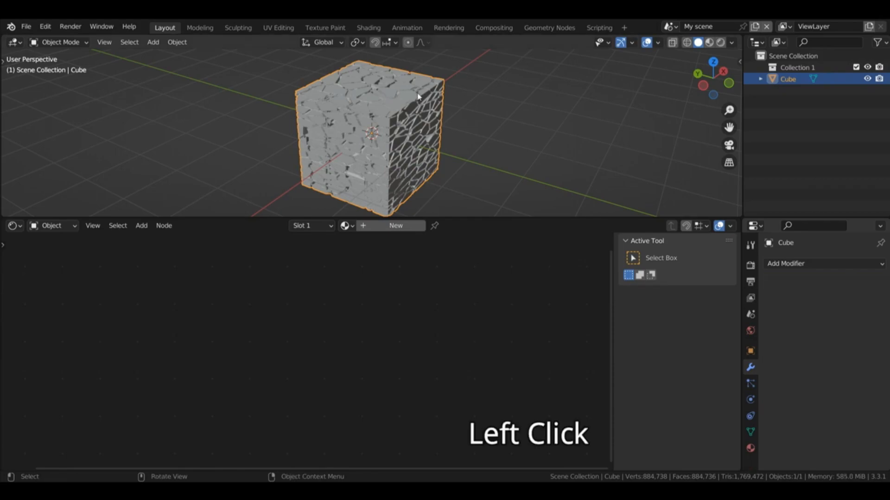
Step: Enter Edit Mode on the cube and examine the displaced mesh up close in vertex select mode
key(Tab)
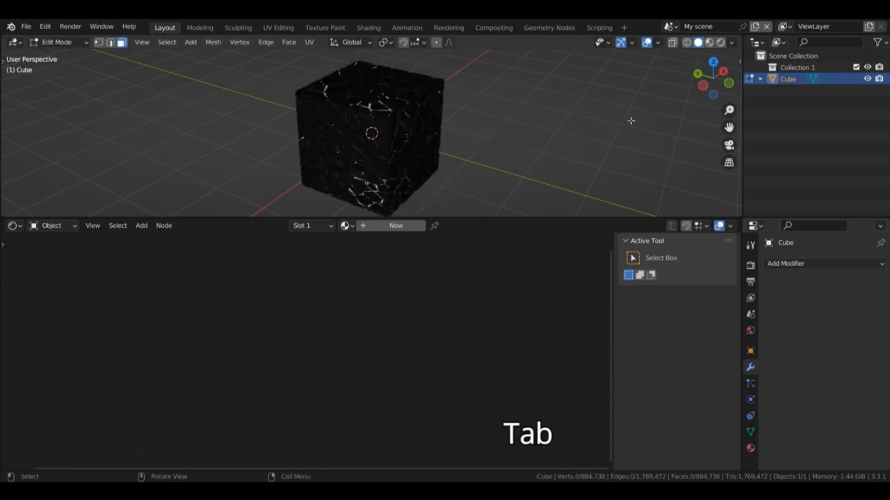
drag(728, 110, 729, 78)
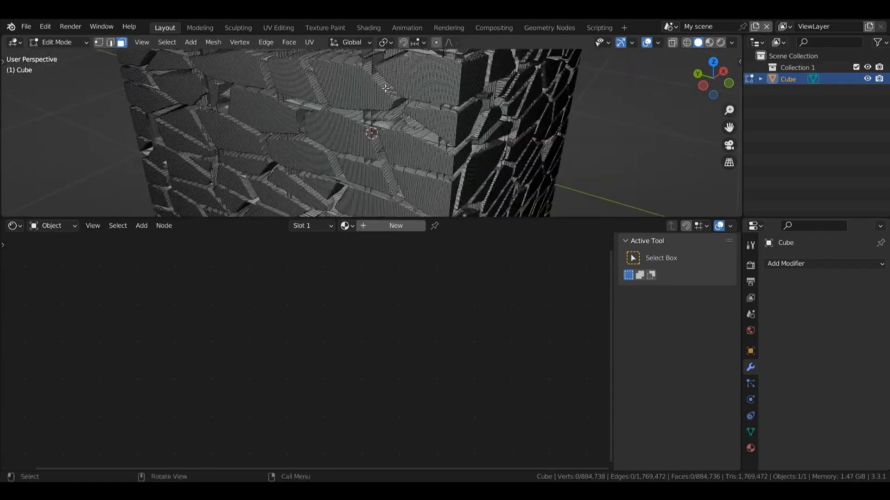
key(1)
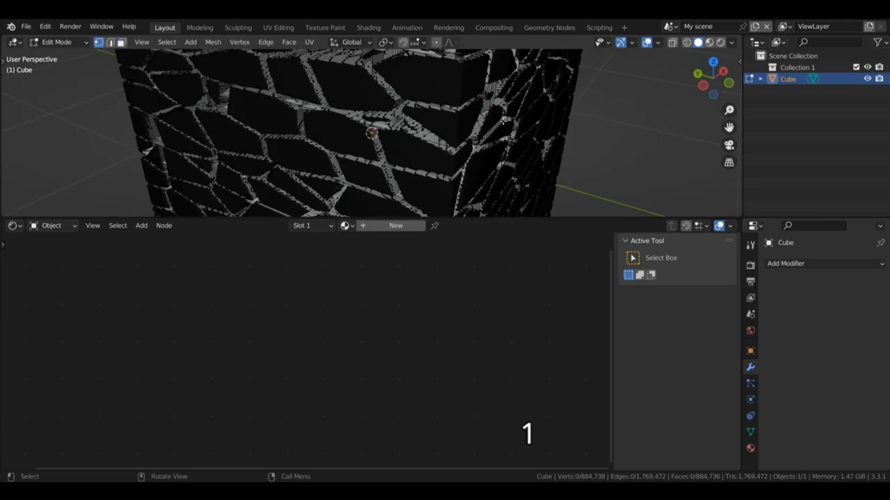
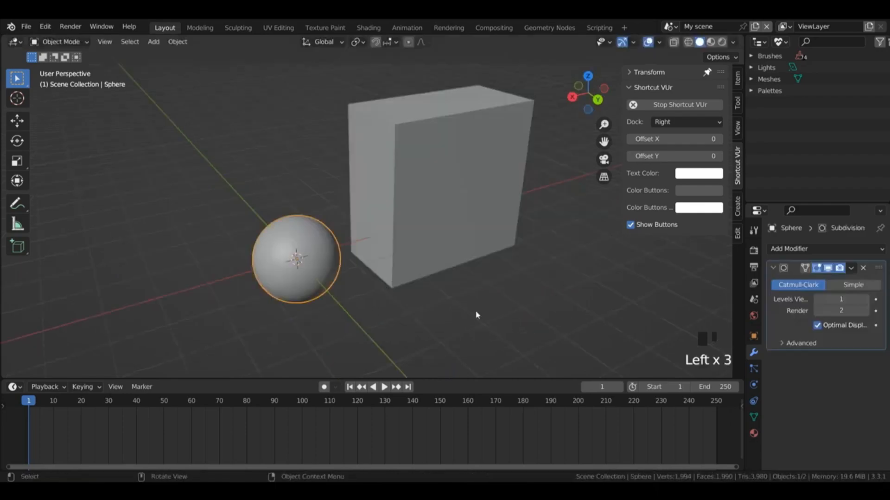
Step: Switch the viewport to Material Preview shading, enlarge the timeline area and turn it into a Shader Editor
click(712, 42)
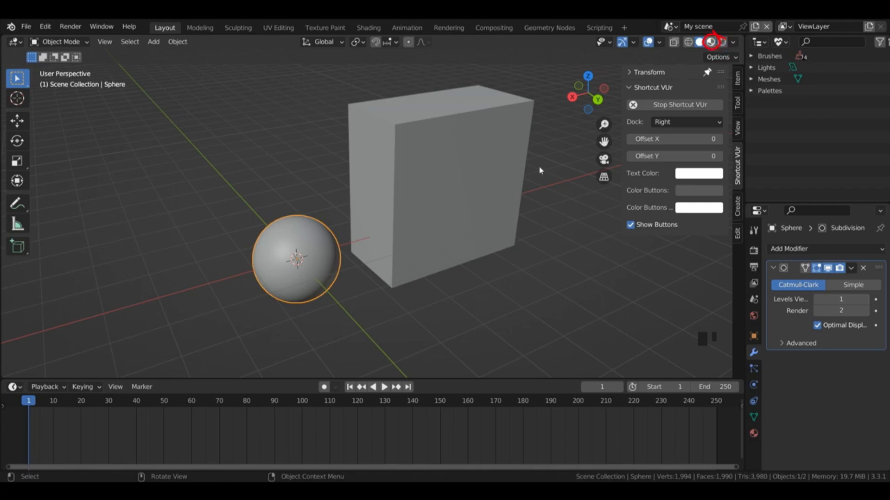
drag(102, 380, 109, 324)
click(13, 333)
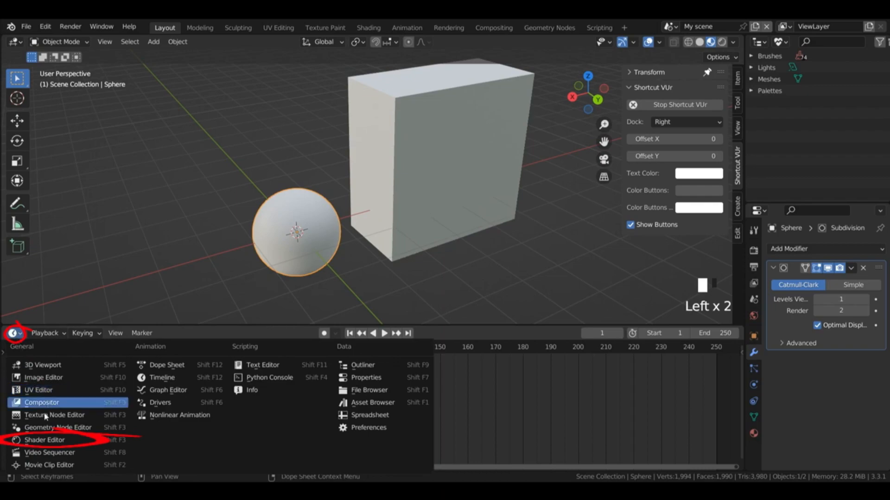
click(44, 440)
Step: Create a material named Brick on the sphere and assign the same material to the cube
click(397, 333)
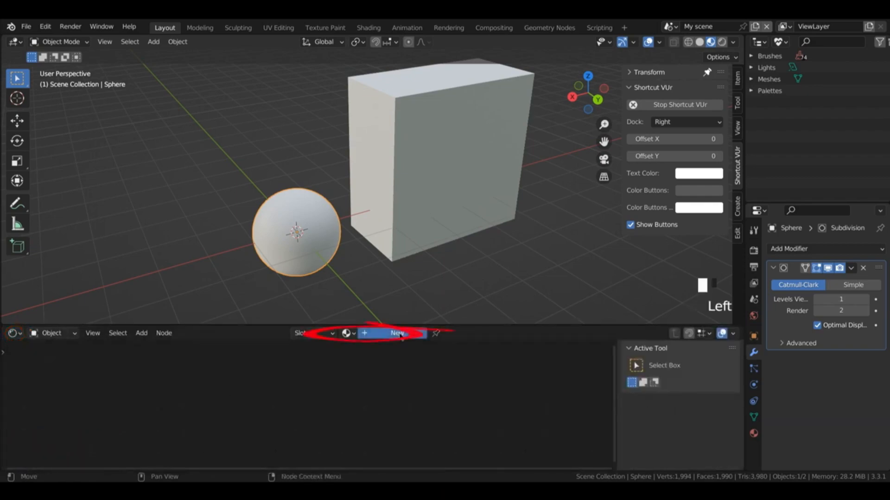
click(371, 333)
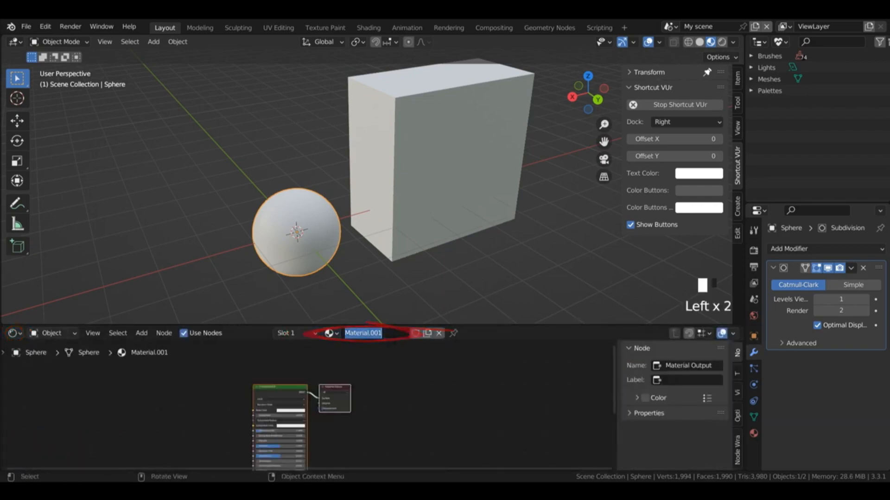
click(420, 187)
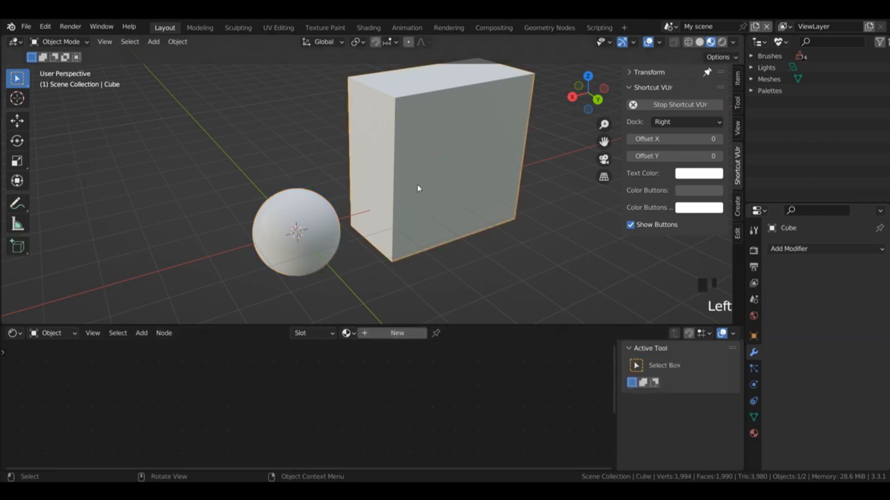
click(346, 333)
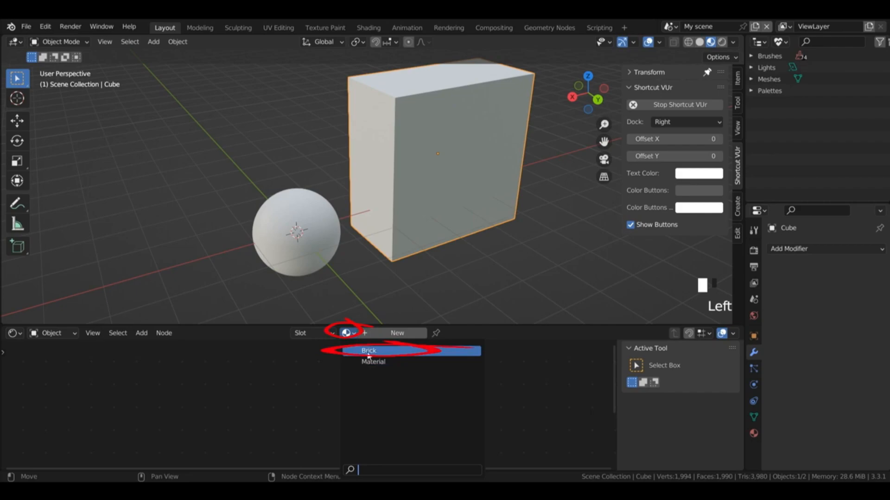
click(369, 352)
Step: Select the sphere and add a Texture Coordinate node before the Principled BSDF in its Brick material
click(320, 226)
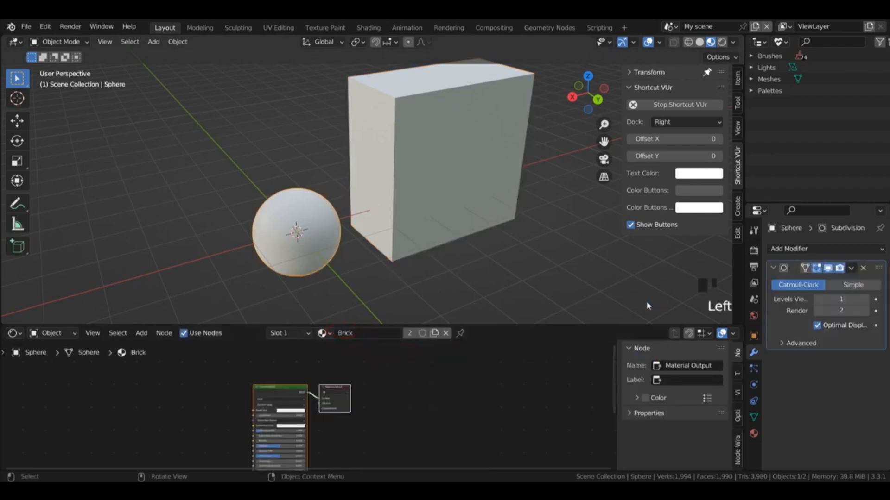
scroll(249, 409, up, 5)
key(shift+a)
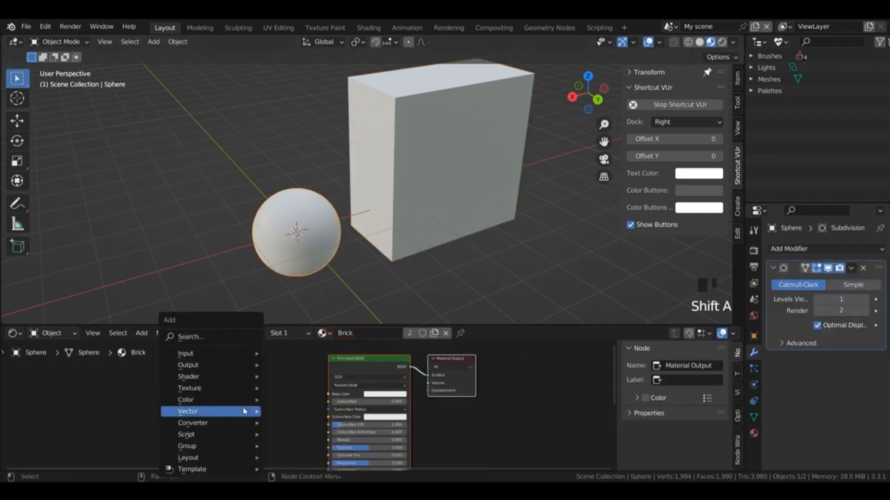
mouse_move(227, 356)
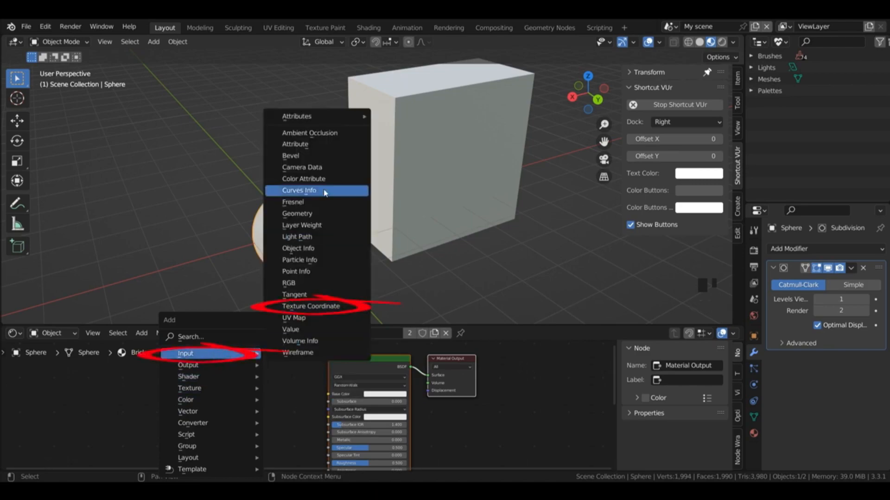
click(311, 306)
click(264, 397)
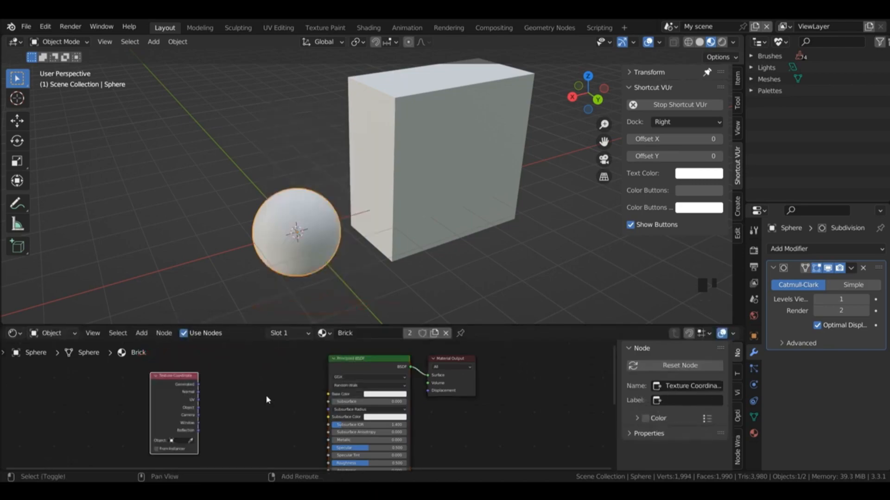
Step: Add a Brick Texture node between the Texture Coordinate and Principled BSDF nodes
key(shift+a)
mouse_move(213, 388)
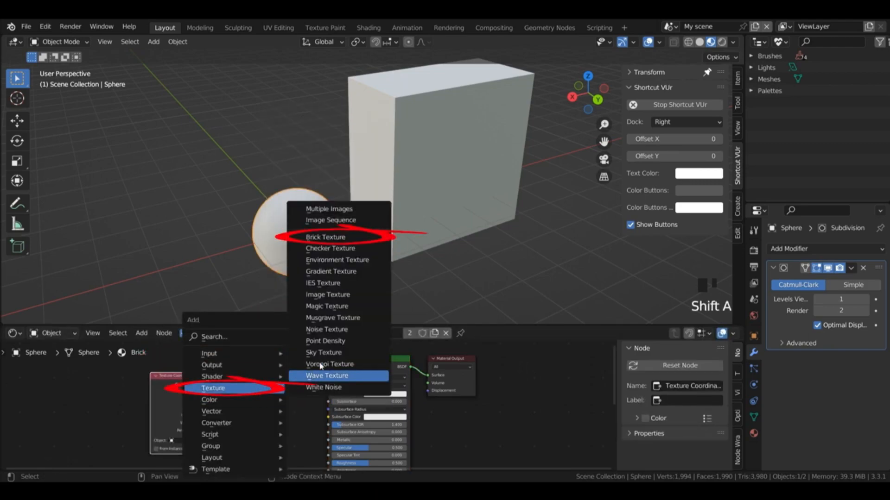
click(326, 237)
click(248, 360)
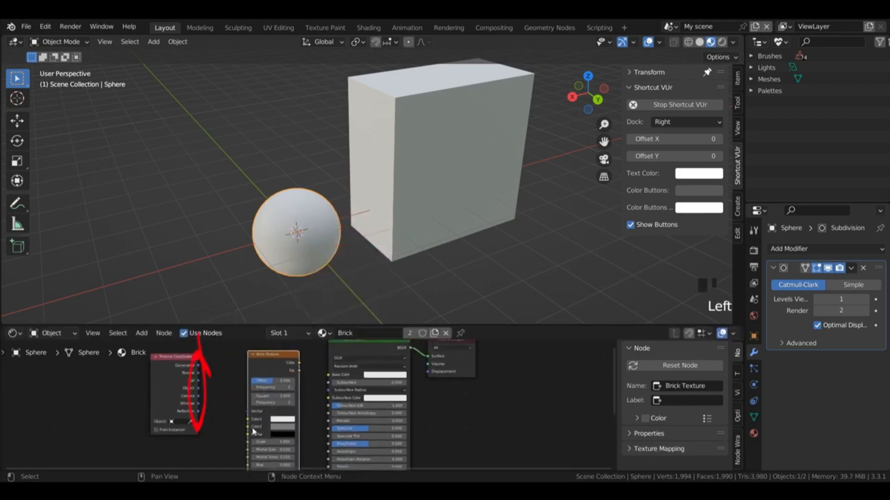
Step: Connect the UV output to the Brick Texture's Vector input and its Color output to the Principled BSDF's Base Color
click(200, 384)
drag(199, 382, 248, 412)
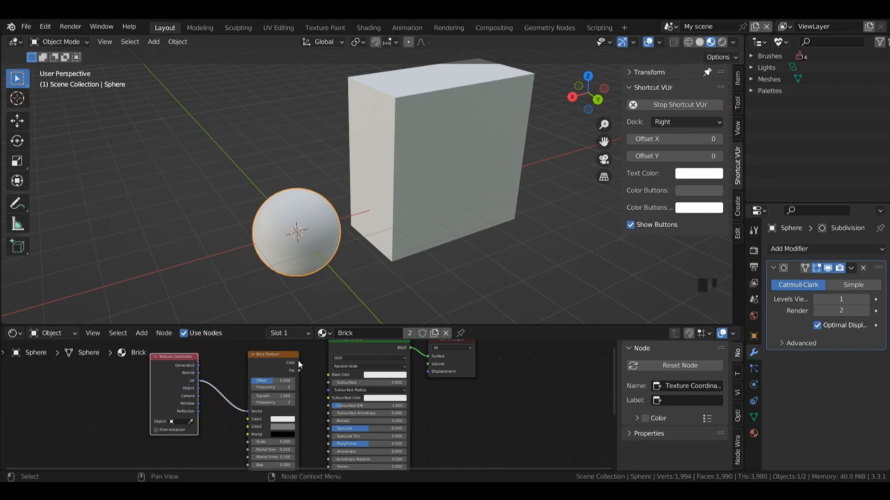
click(287, 365)
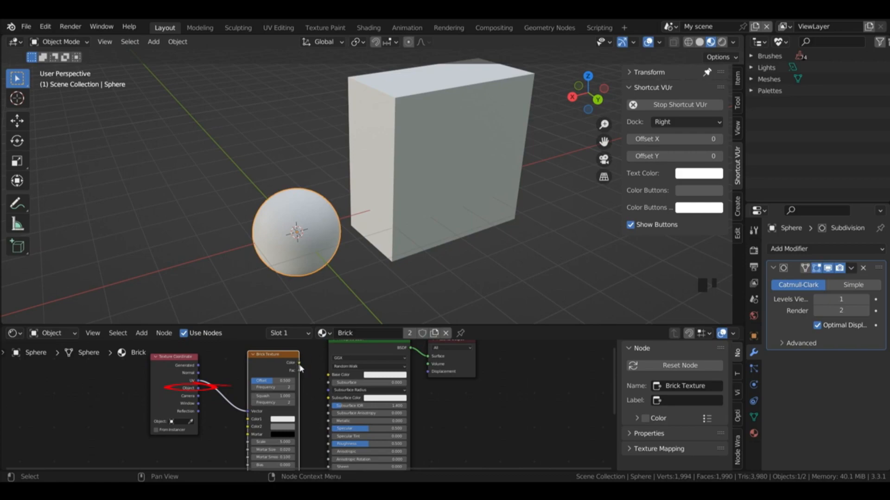
drag(299, 363, 329, 375)
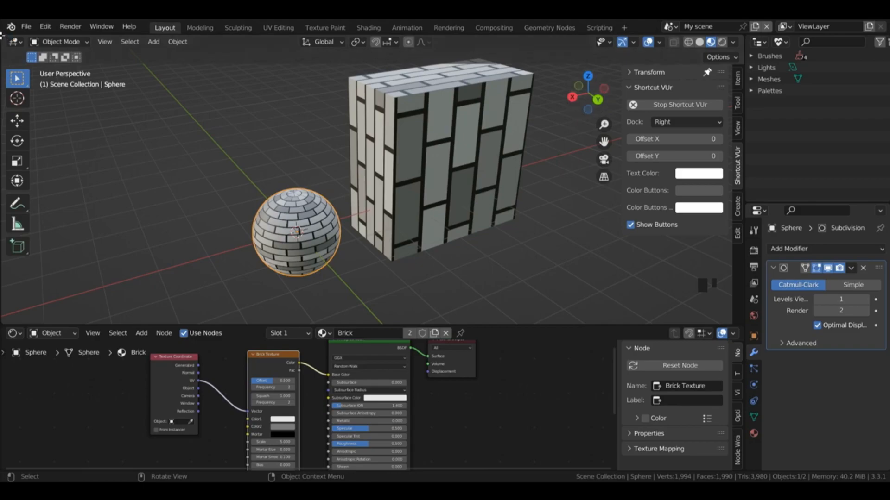
Step: Split the 3D viewport vertically and turn the new area into a UV Editor
drag(2, 38, 225, 46)
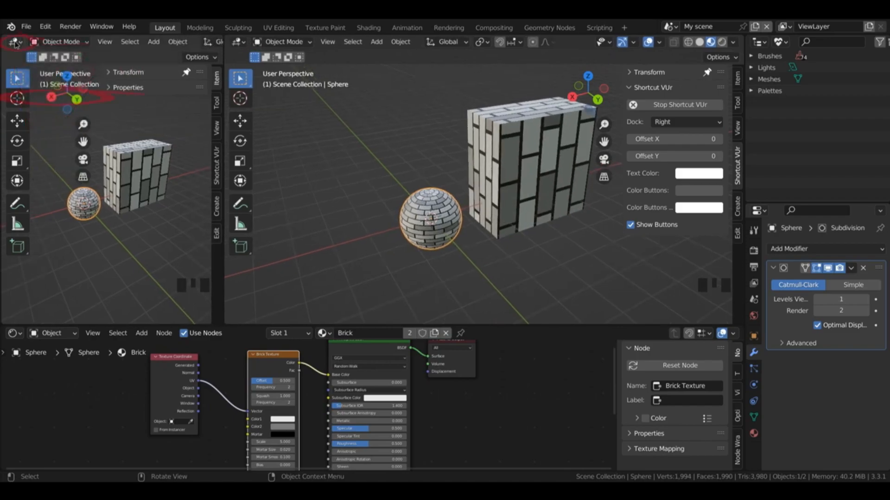
click(14, 42)
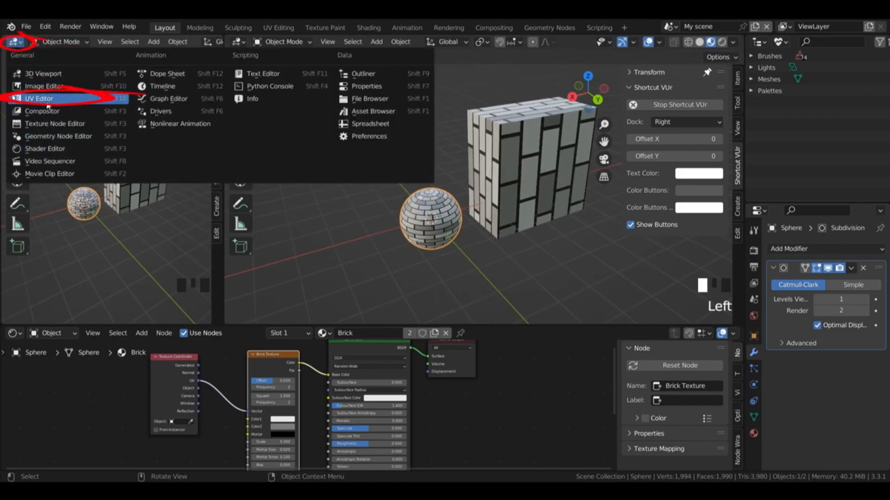
click(46, 99)
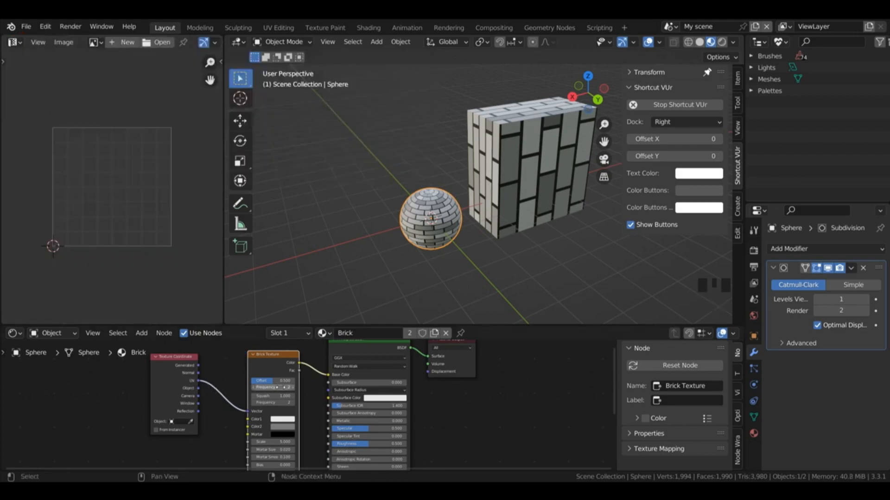
Step: Unwrap all faces of the cube in Edit Mode with Cube Projection
drag(603, 125, 604, 116)
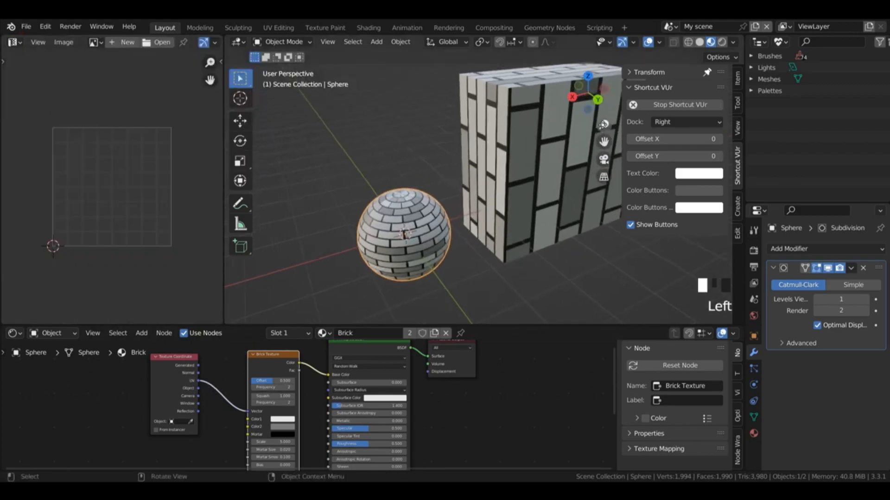
click(533, 139)
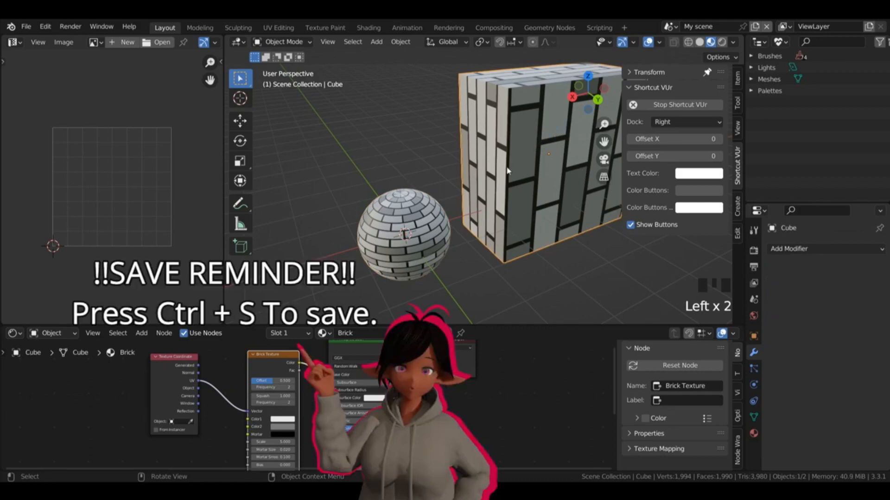
key(Tab)
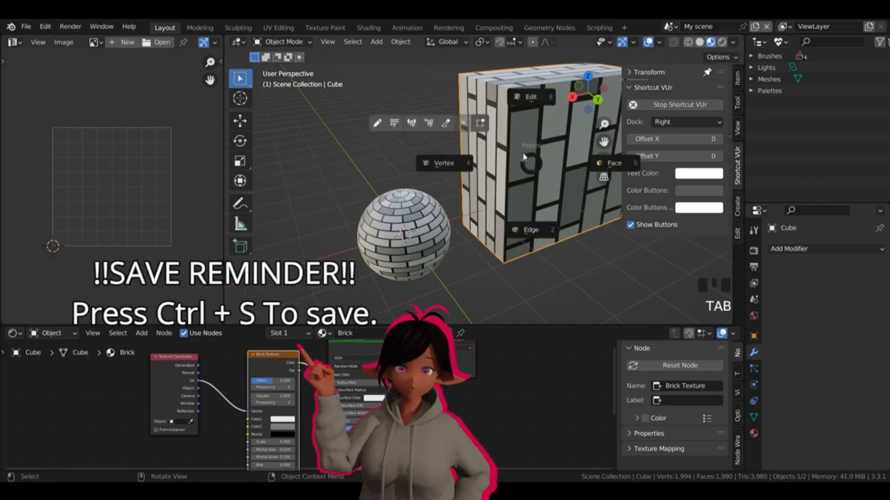
click(537, 103)
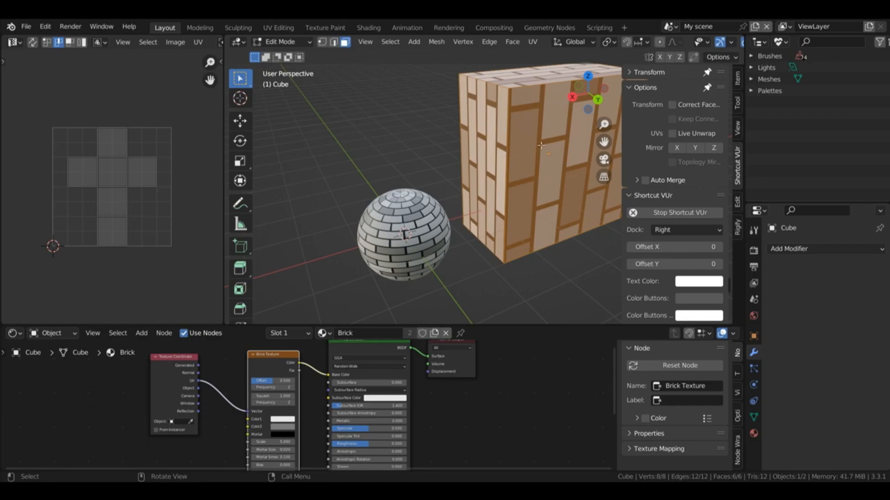
key(n)
key(a)
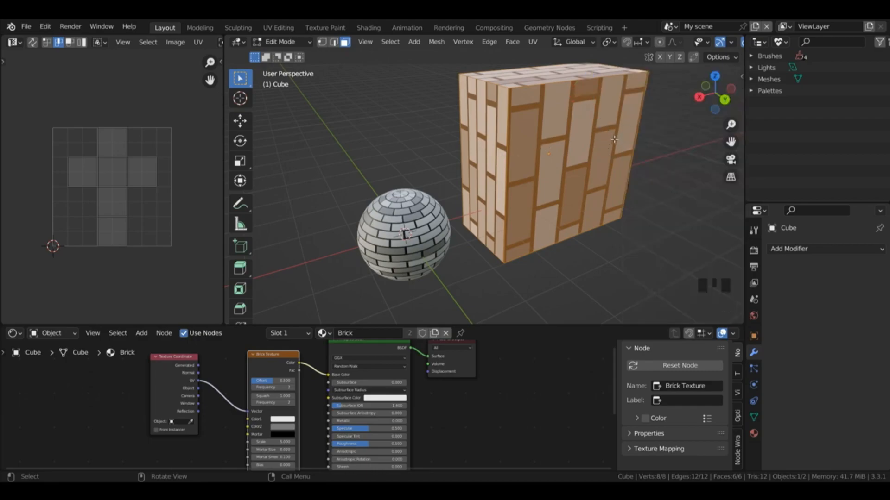
key(u)
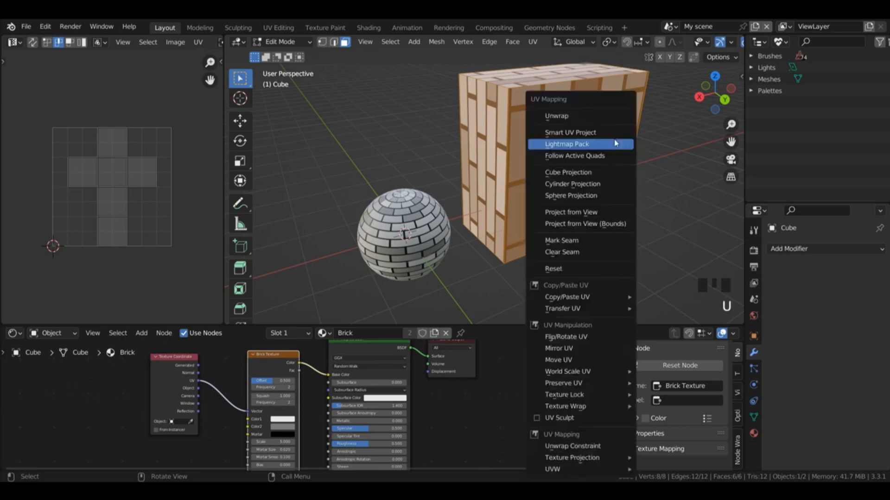
click(583, 176)
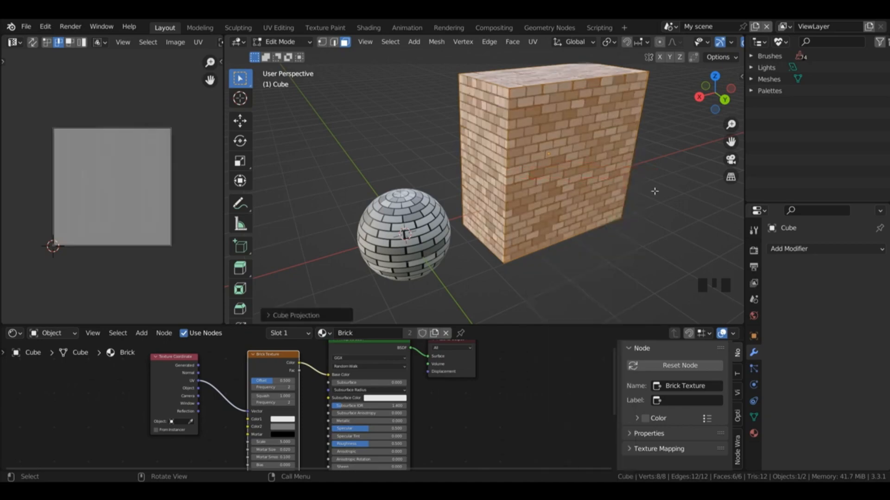
Step: Return to Object Mode and apply the cube's scale
drag(715, 92, 675, 137)
key(Tab)
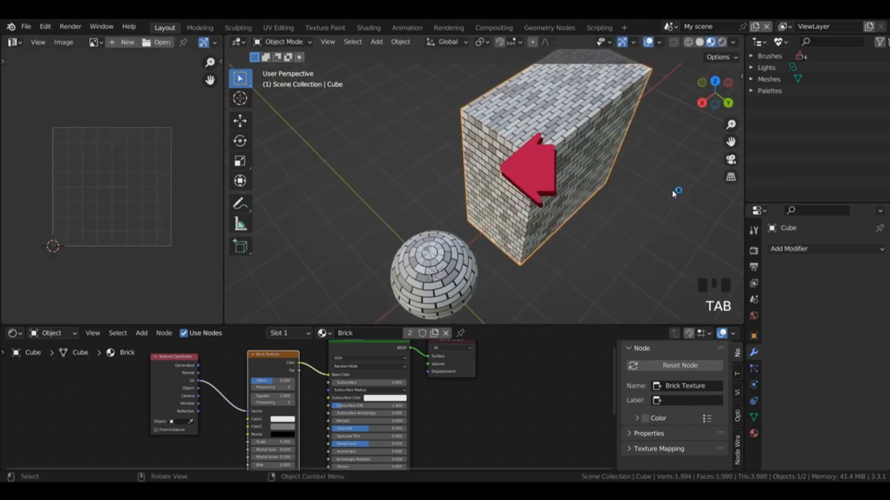
key(ctrl+a)
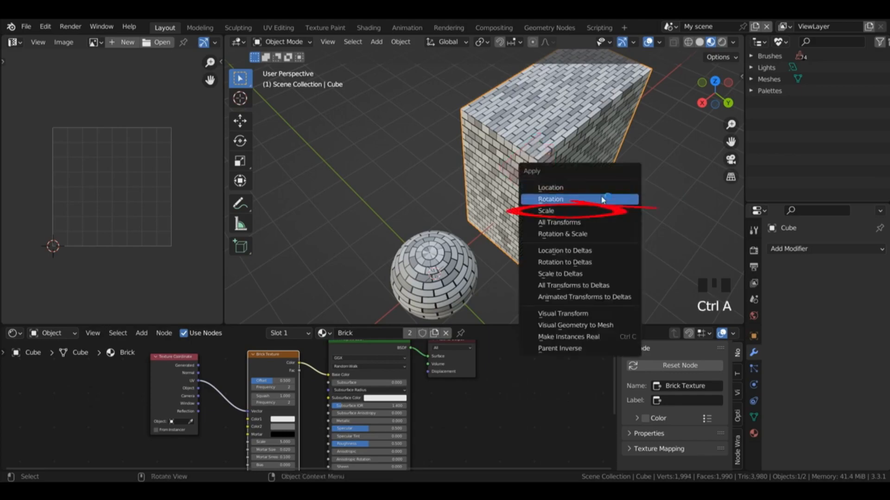
click(588, 211)
Step: Check the cube's X, Y and Z scale values in its transform properties
key(n)
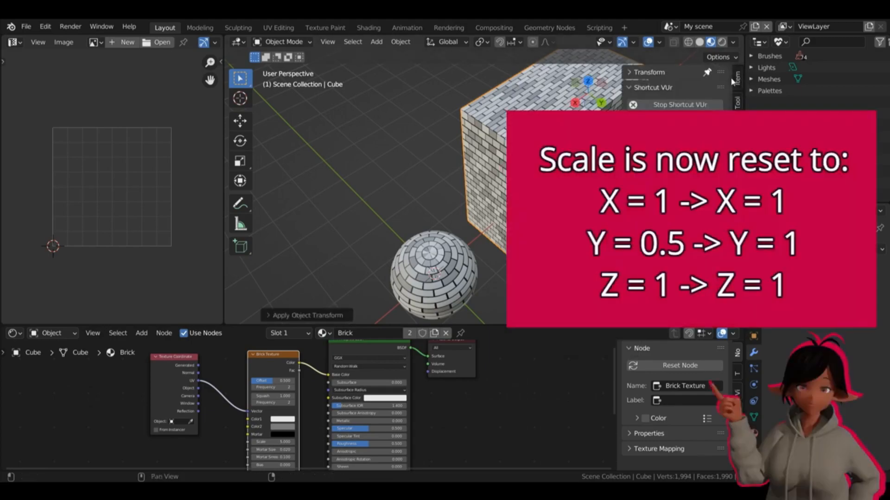
click(716, 73)
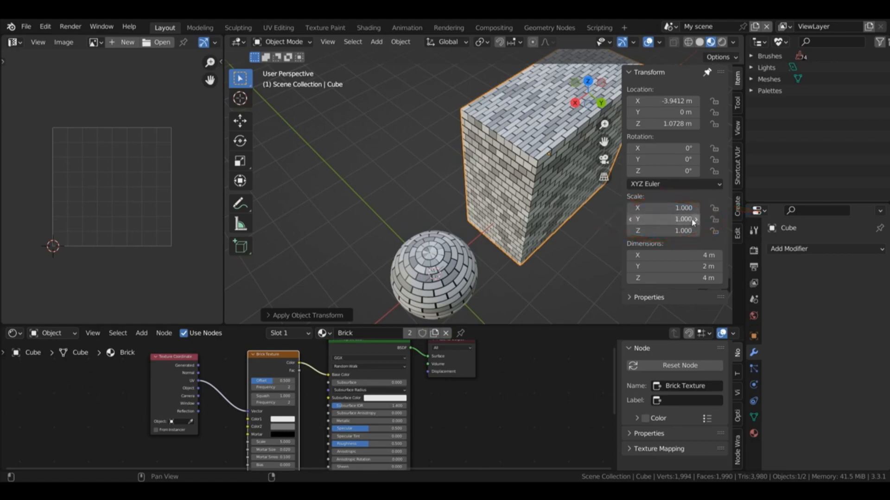
key(n)
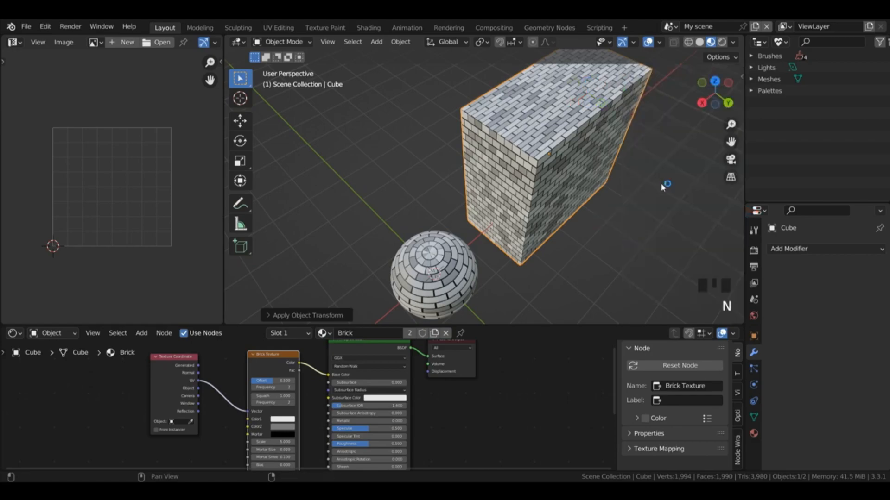
Step: Enter Edit Mode on the cube in face select mode and select its two opposite narrow end faces
key(Tab)
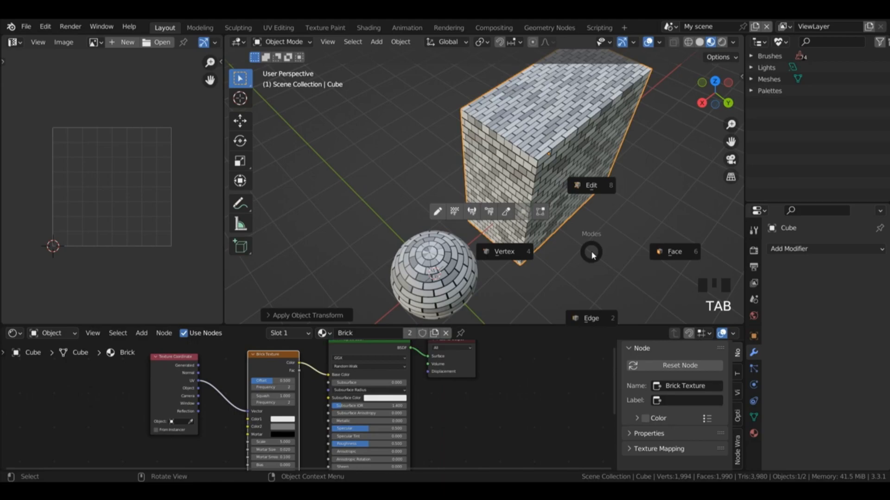
click(590, 185)
key(3)
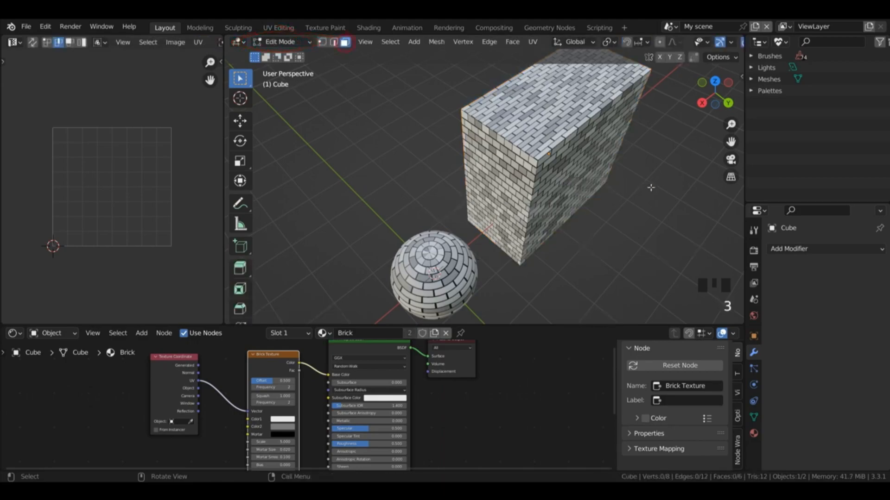
click(630, 195)
key(ctrl+z)
key(ctrl+z)
click(541, 160)
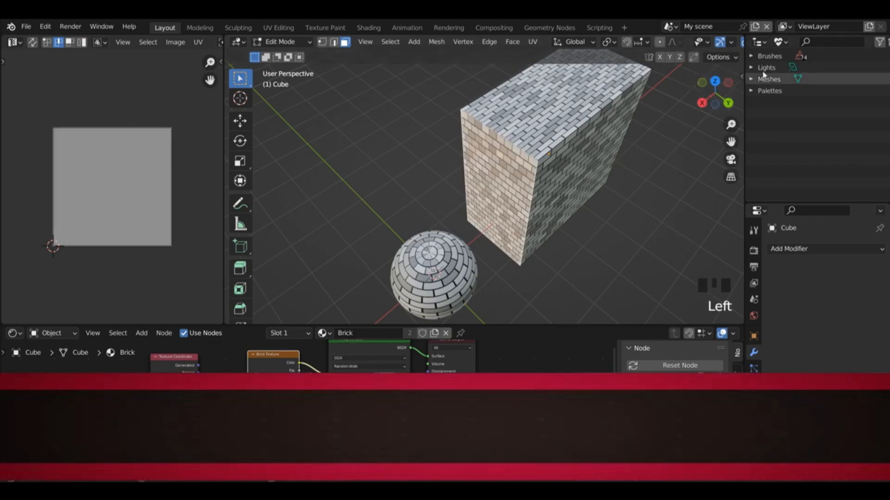
drag(715, 93, 444, 185)
shift+click(666, 222)
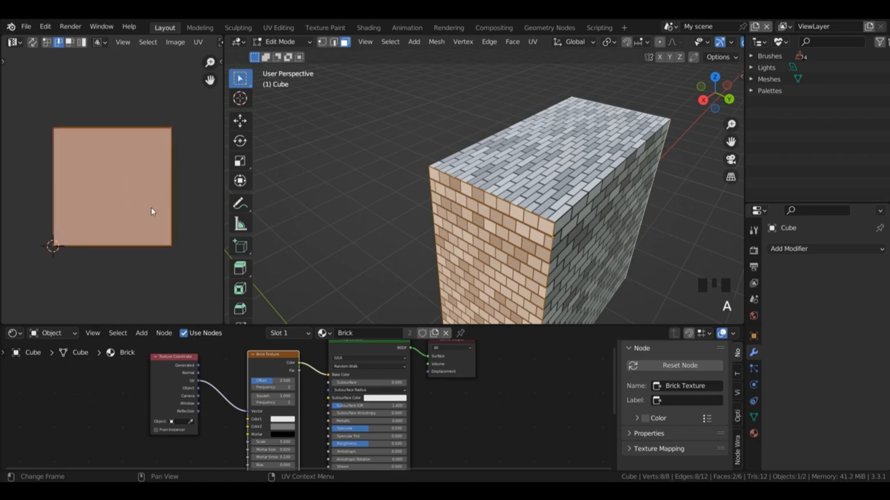
Step: Scale the UVs of the cube's two narrow end faces to 0.5 along X
key(s)
key(x)
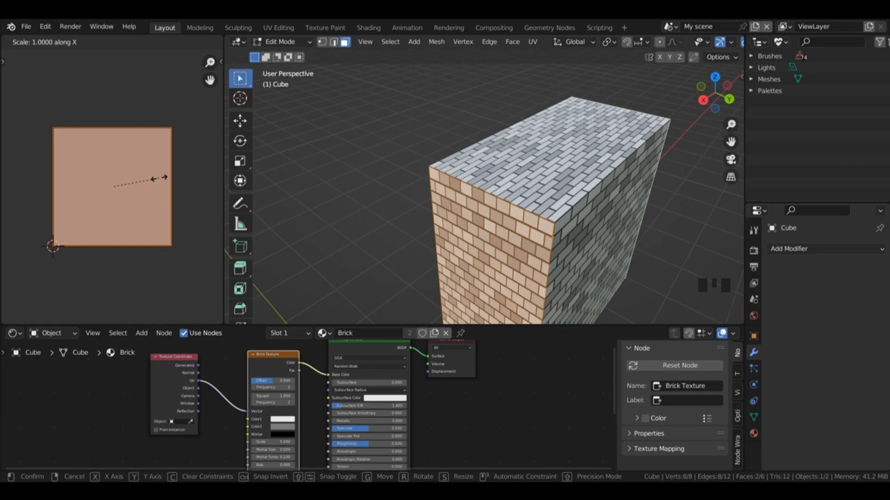
text(.5)
key(Return)
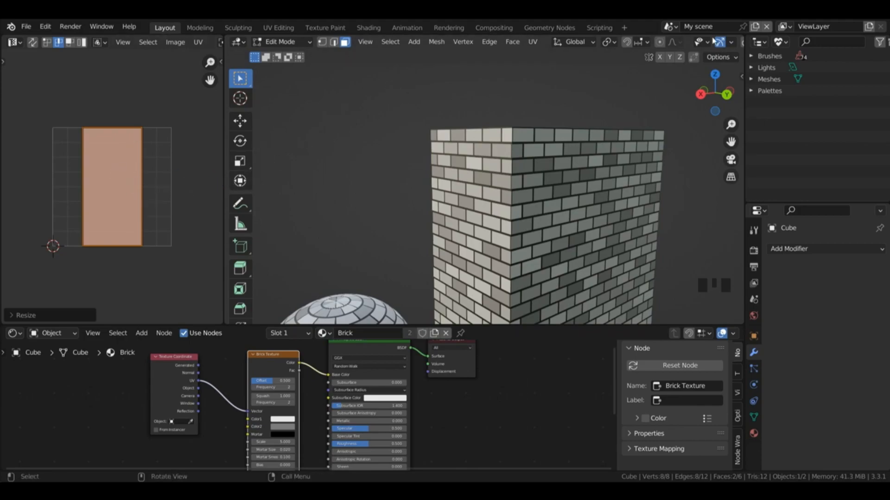
click(84, 218)
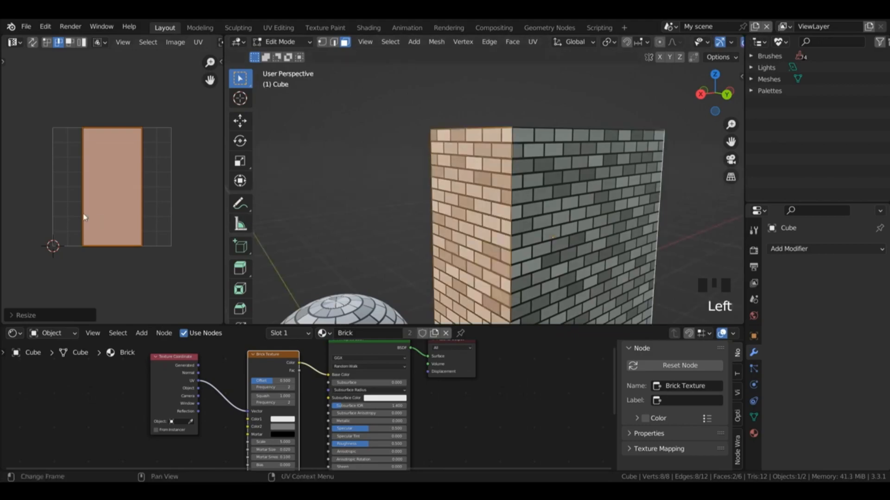
Step: Enable Constrain to Image Bounds and move the end faces' UV island -0.25 along X to the image's left edge
click(175, 44)
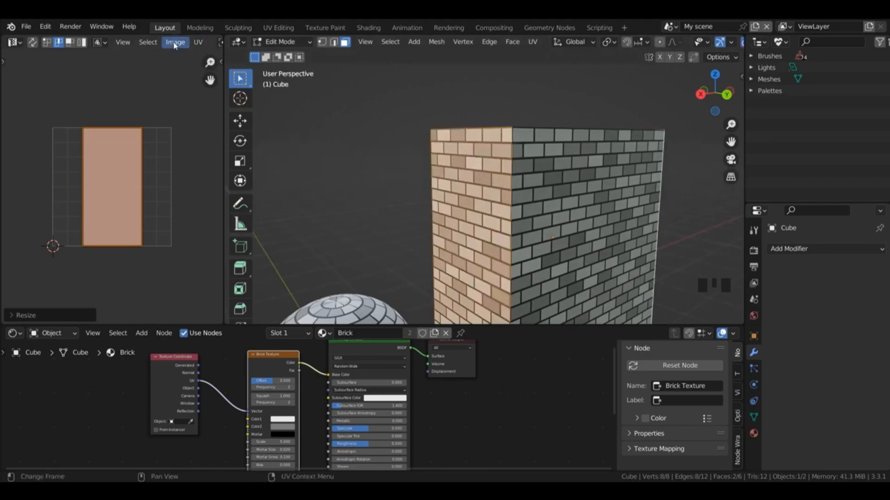
click(198, 42)
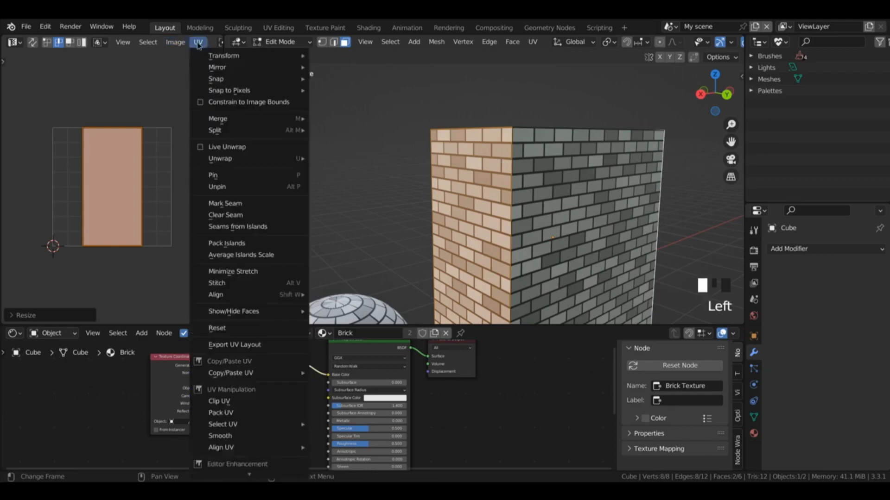
click(203, 103)
key(g)
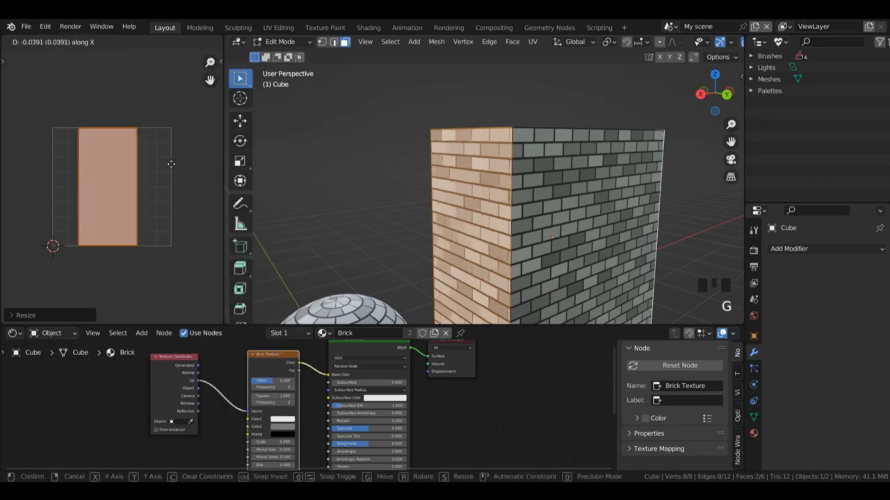
key(x)
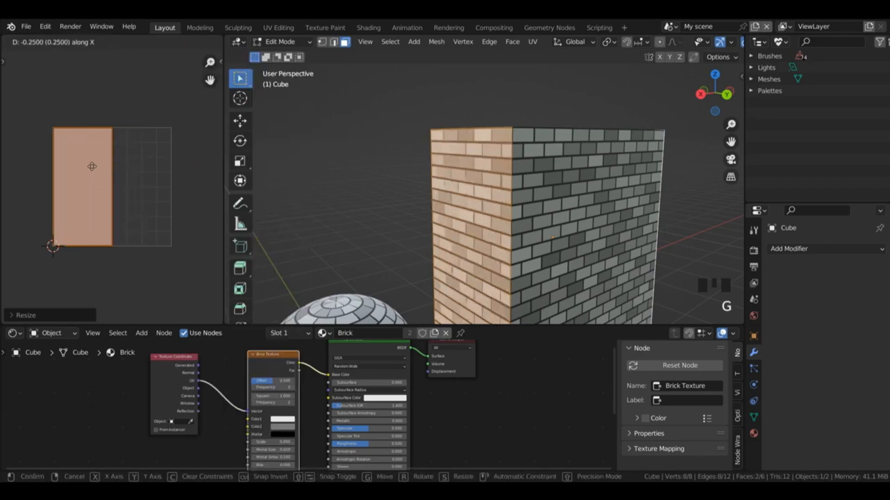
click(54, 171)
Step: Move the end faces' UV island 0.5 along X to the image's right edge
key(g)
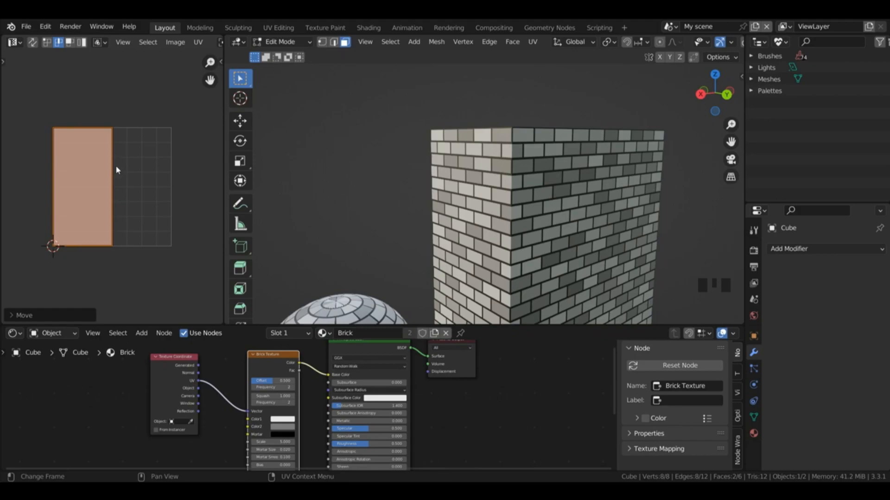
key(x)
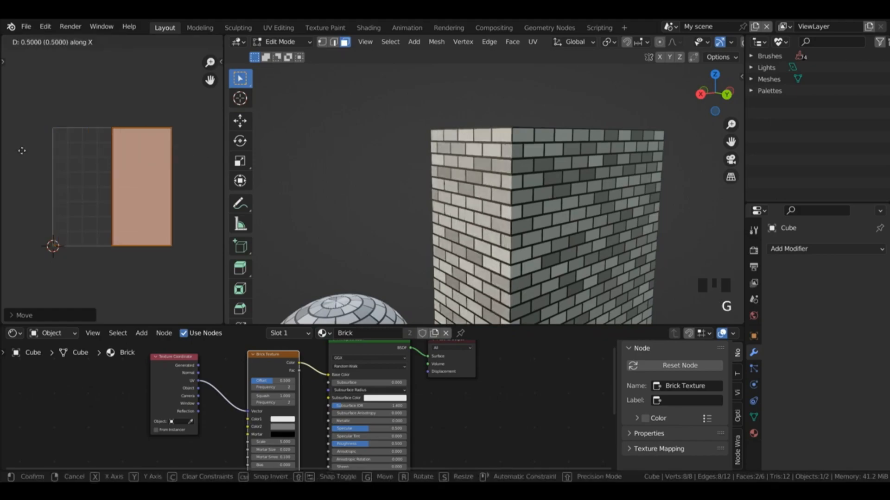
click(21, 151)
drag(701, 85, 715, 111)
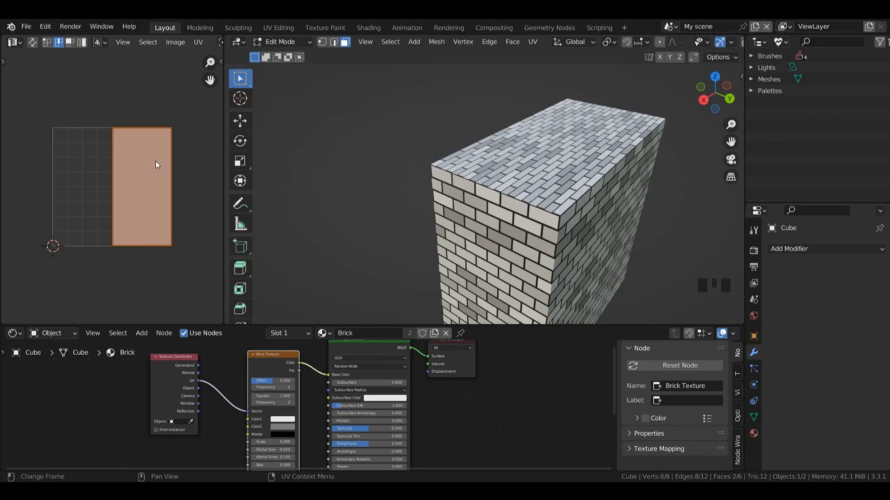
Step: Try shifting the end faces' UV island by -0.25 along X and undo the move
key(g)
text(x)
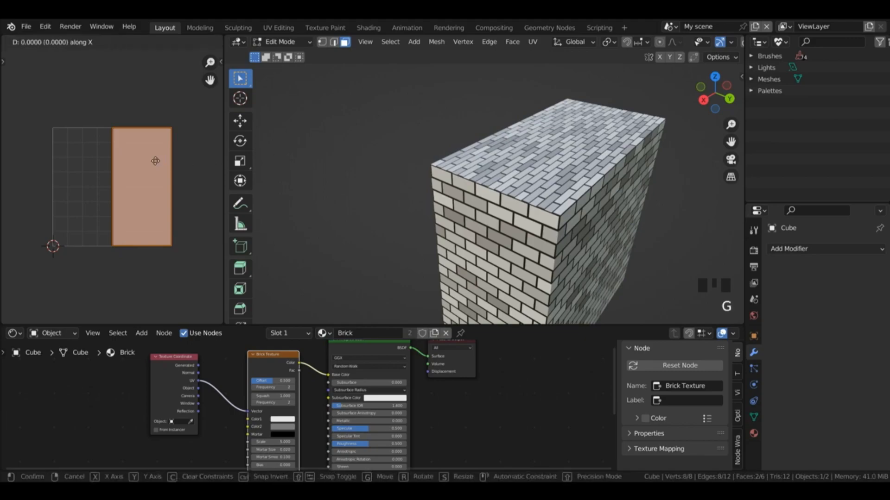
text(-0.25)
key(Return)
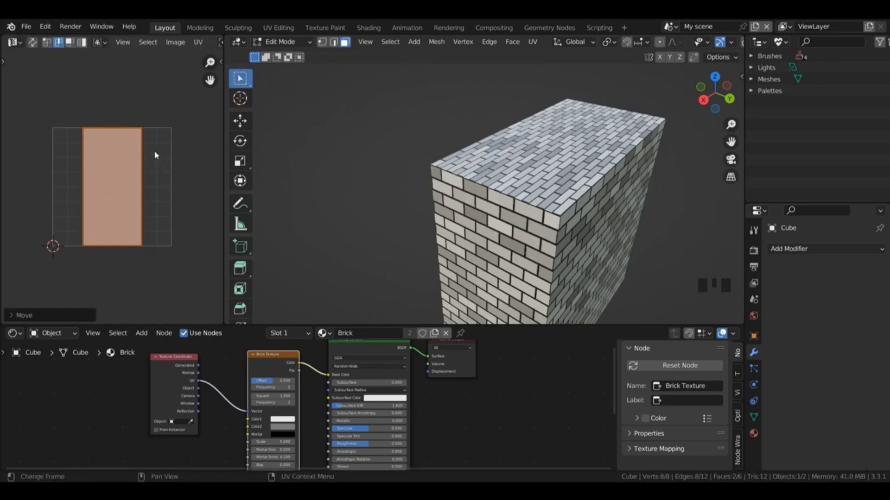
key(ctrl)
key(ctrl+z)
Step: Widen the 3D viewport and turn its overlays back on
drag(714, 93, 741, 88)
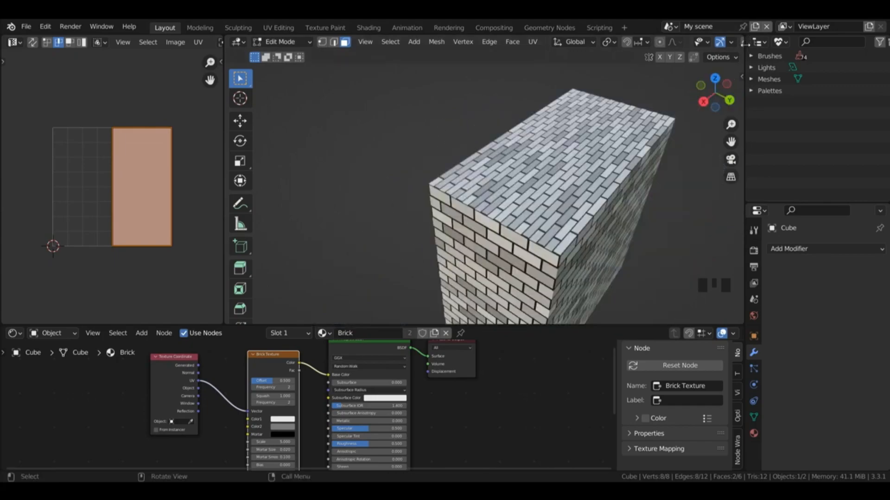
drag(744, 43, 818, 43)
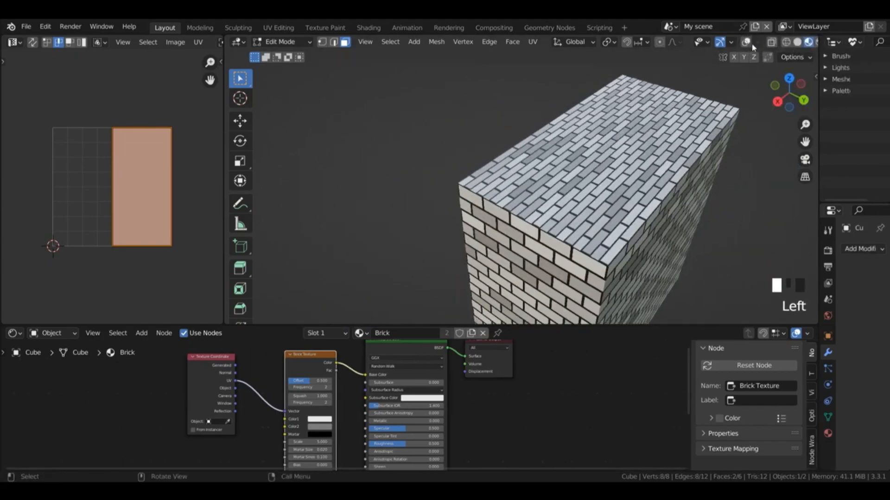
click(747, 42)
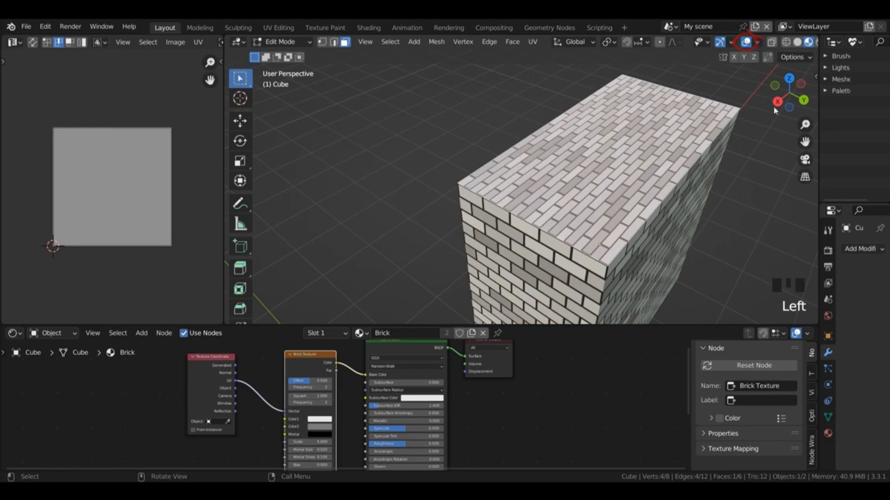
Step: Select the cube's top and bottom faces and scale their UVs to 0.5 along Y
drag(780, 100, 783, 96)
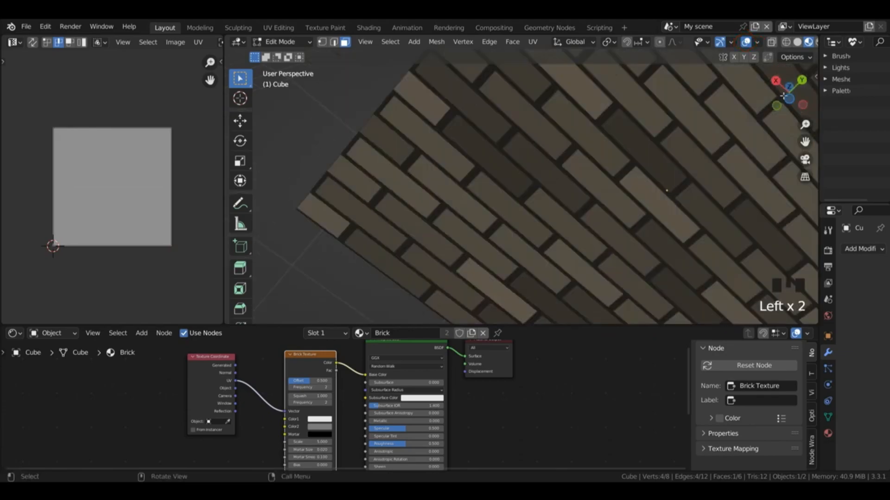
shift+click(685, 167)
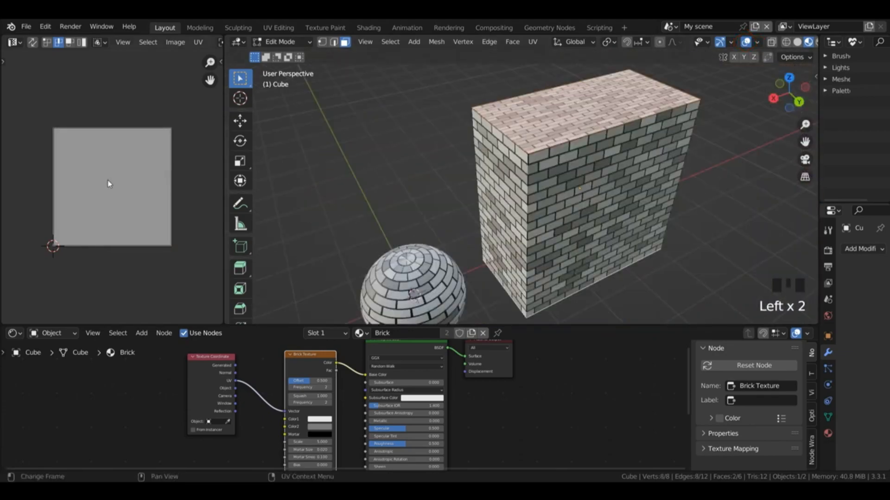
click(116, 185)
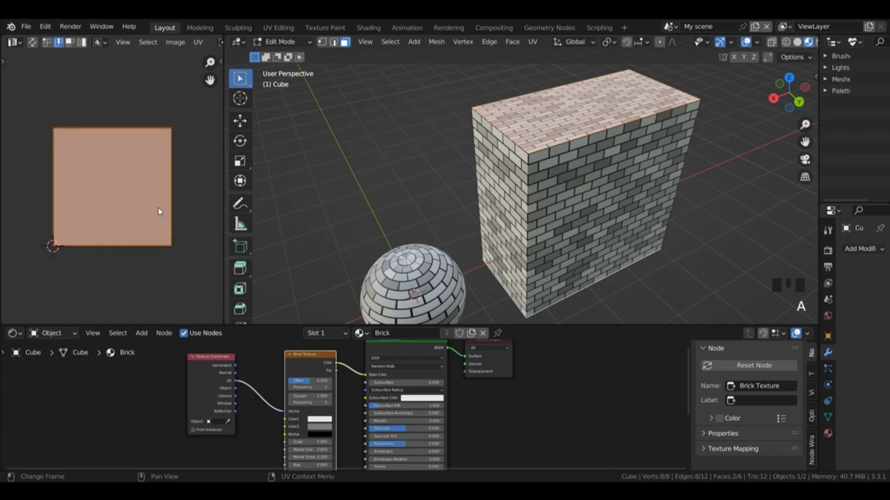
key(s)
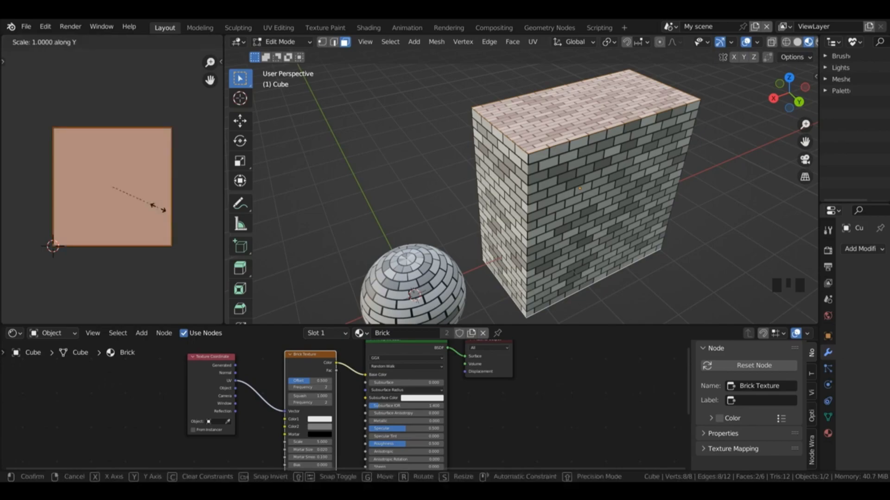
text(y0.5)
key(Return)
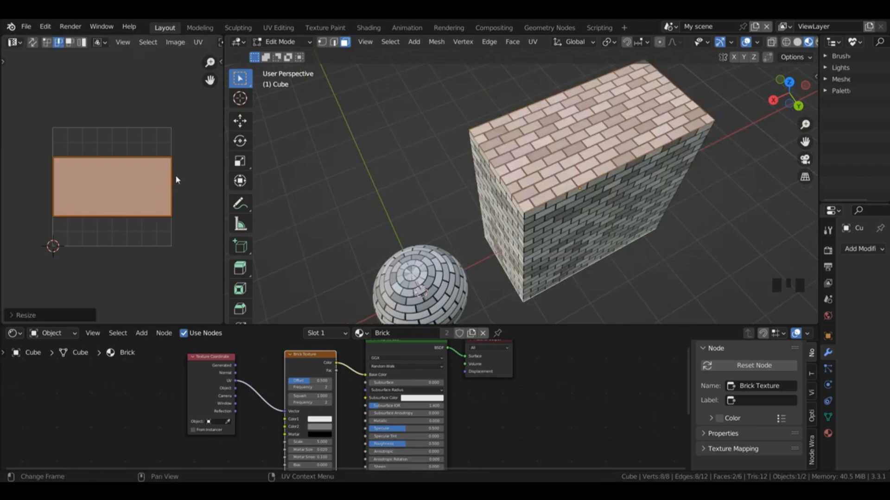
Step: Move the top and bottom faces' UV island 0.25 along Y to the image's upper edge and return to Object Mode
key(g)
key(y)
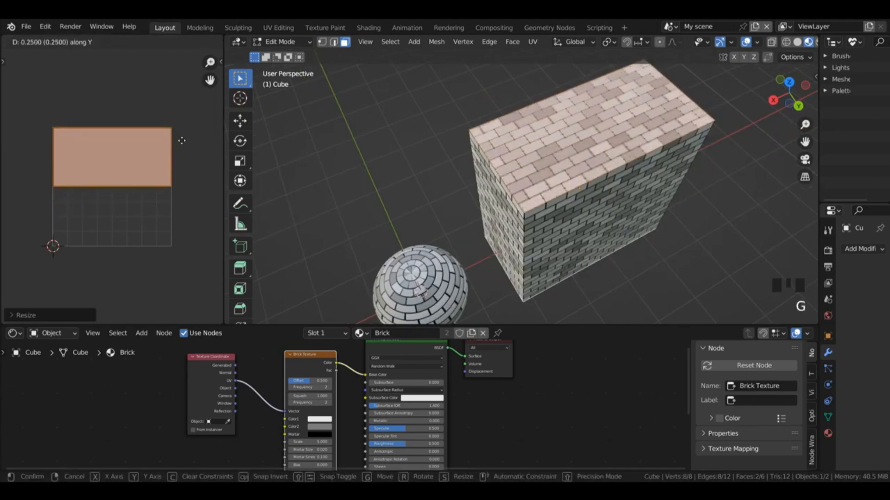
click(182, 138)
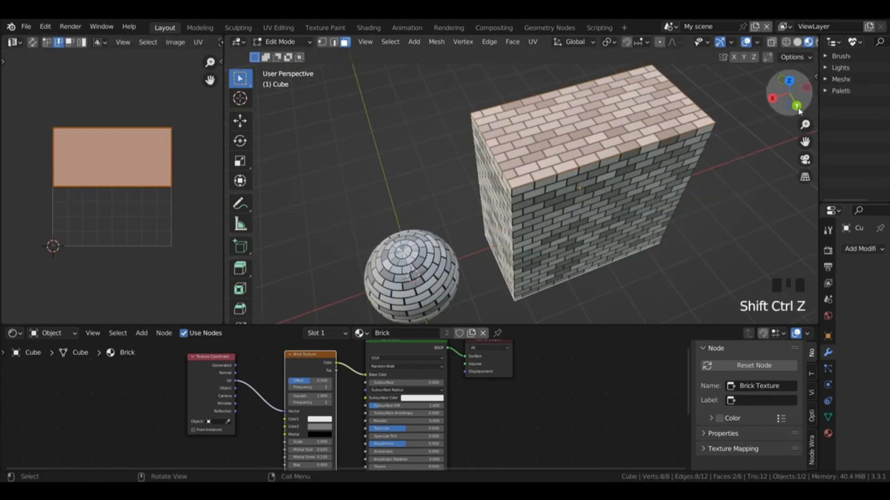
drag(789, 98, 609, 177)
key(Tab)
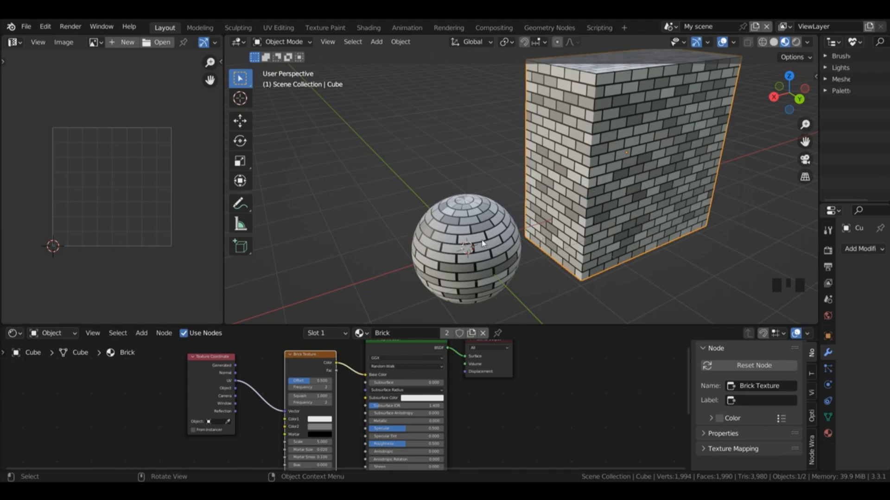
Step: Scale the sphere's entire UV map to about 0.78 along Y in Edit Mode, return to Object Mode and deselect everything
click(505, 255)
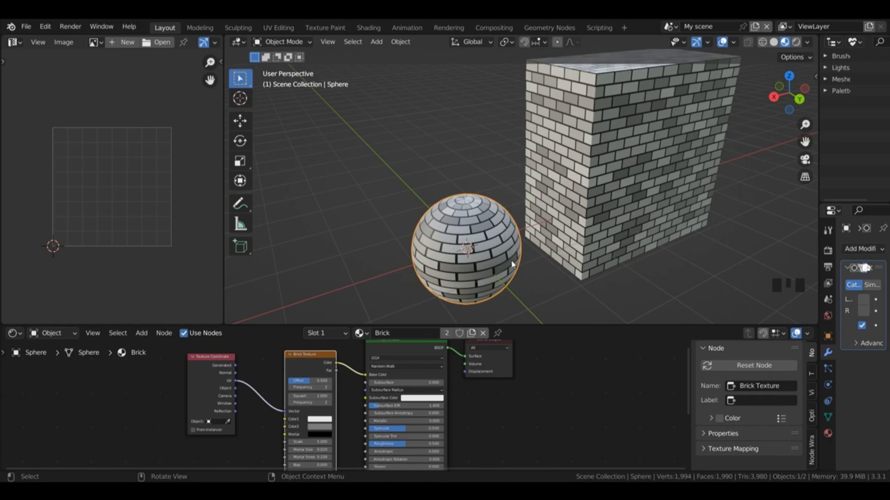
key(Tab)
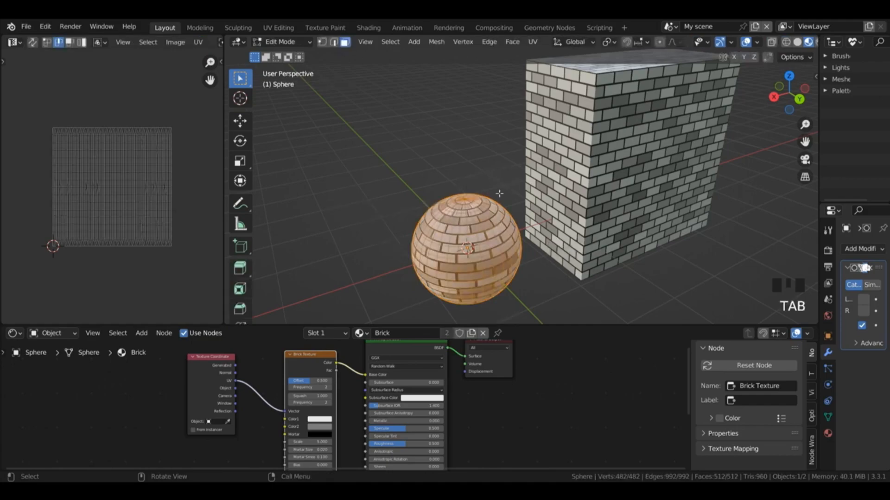
key(a)
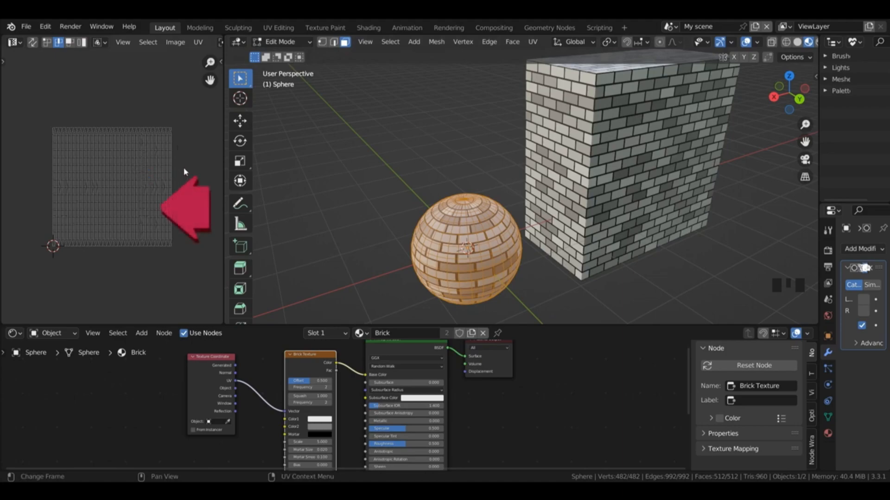
key(a)
key(s)
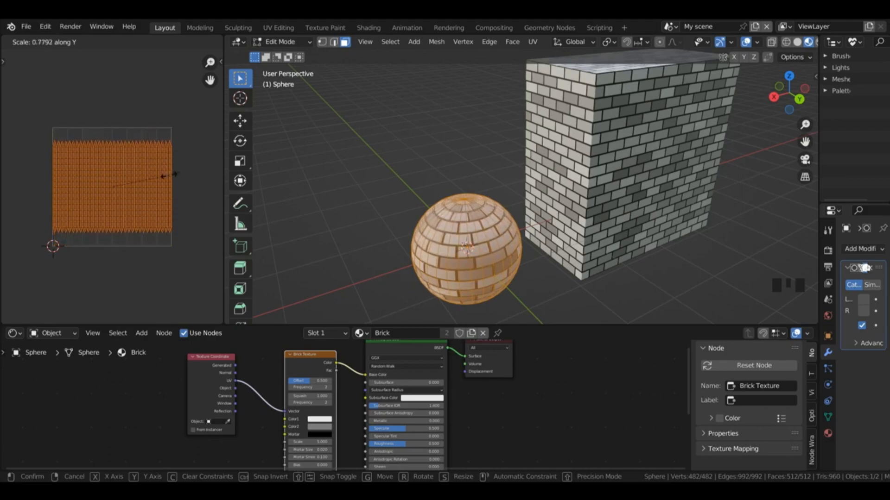
click(174, 175)
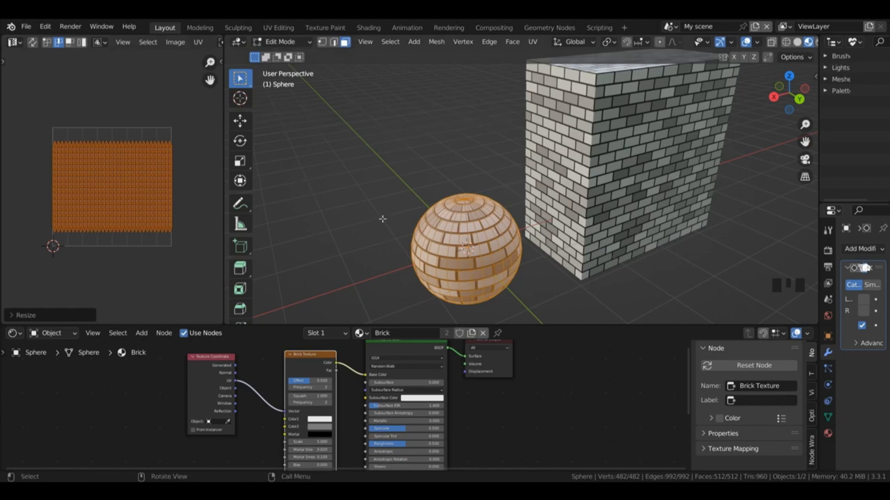
key(Tab)
click(374, 164)
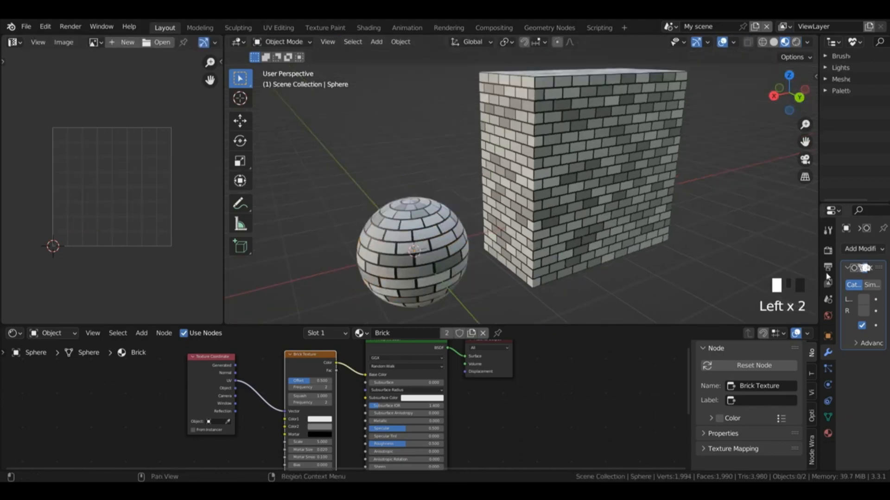
Step: Widen the properties editor and create a new world in the scene's World properties
drag(818, 254, 784, 255)
click(794, 316)
drag(784, 277, 751, 277)
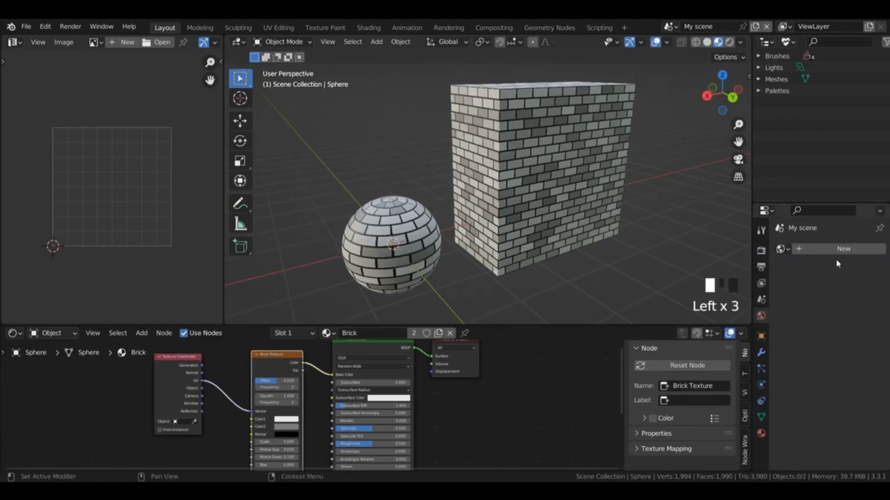
drag(753, 241, 712, 243)
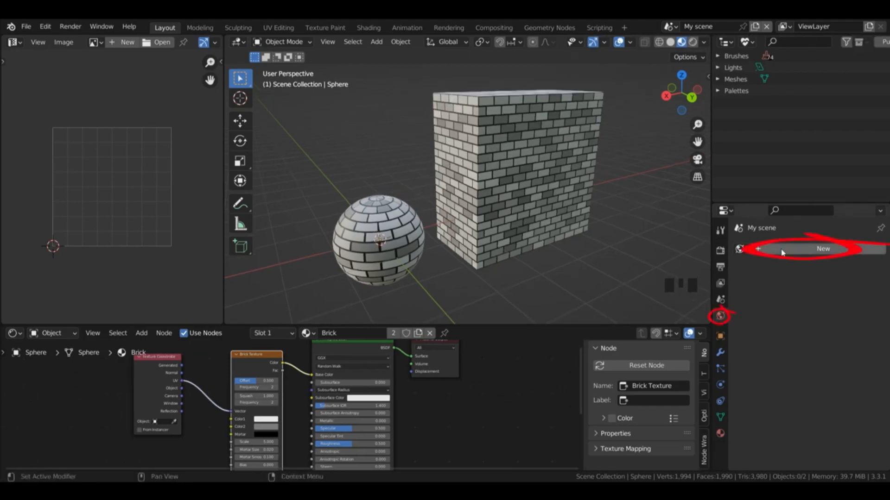
click(801, 253)
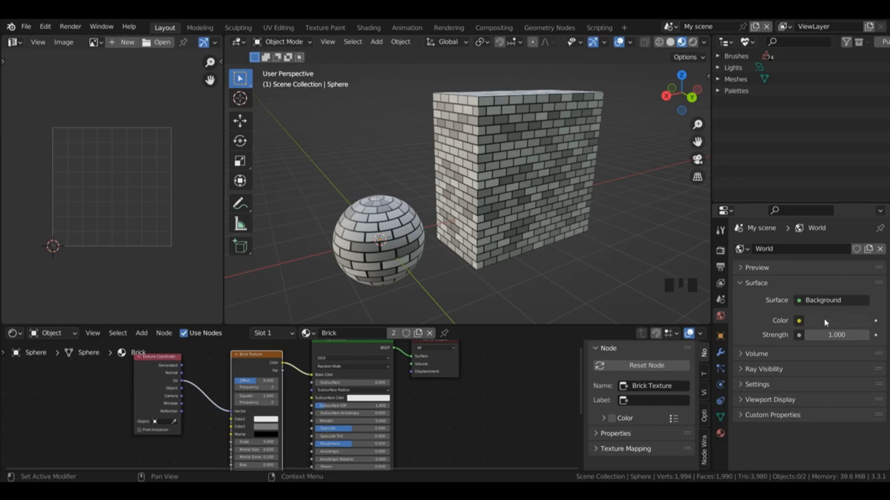
Step: Assign an Environment Texture with cayley_interior_4k.hdr to the world's background color and show the viewport in Rendered shading
click(799, 321)
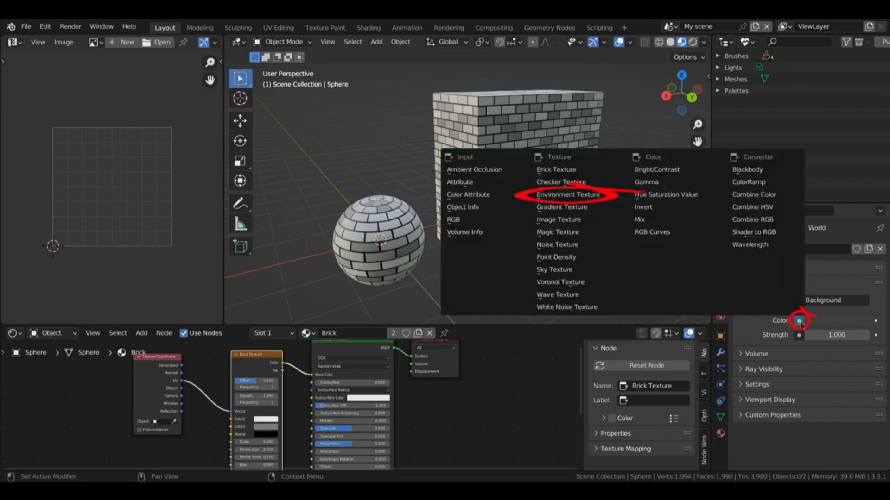
click(578, 196)
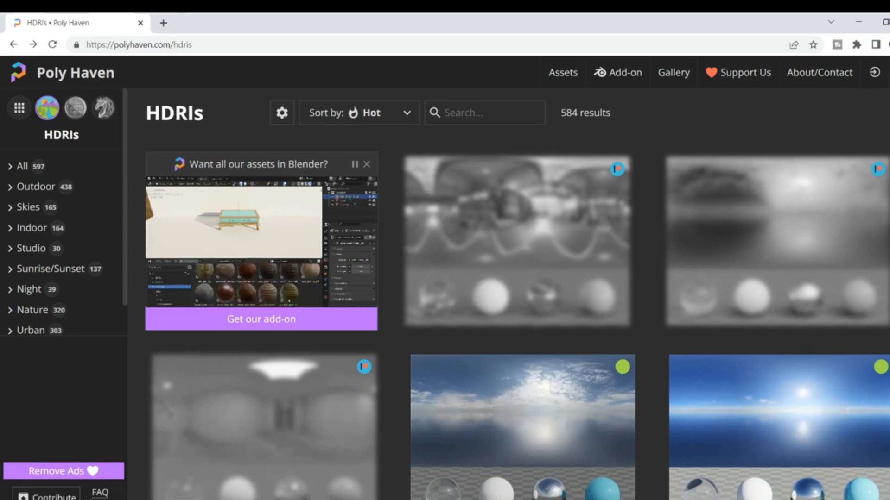
scroll(517, 322, down, 1)
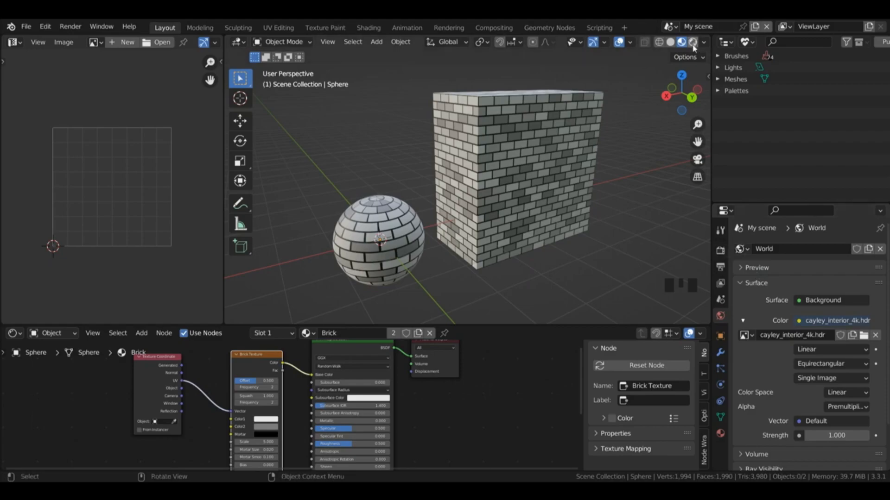
click(693, 43)
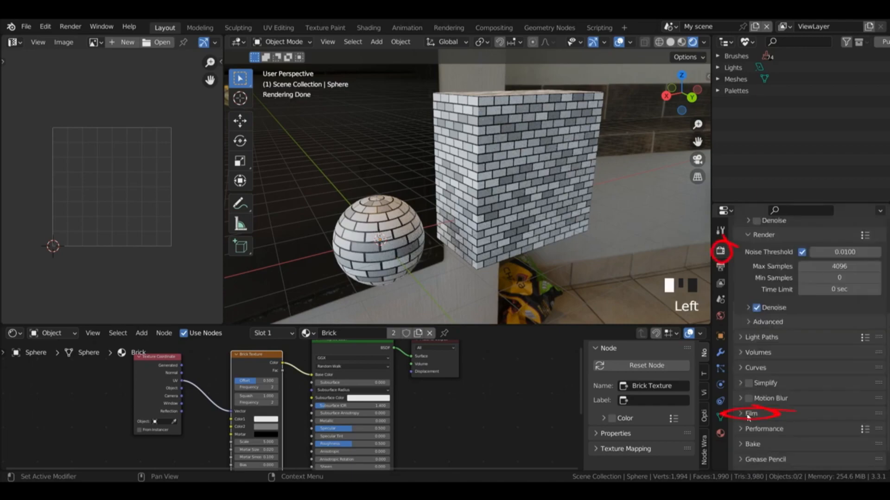
Step: Turn on the transparent film option in the Cycles render settings so the HDRI background is hidden
click(745, 415)
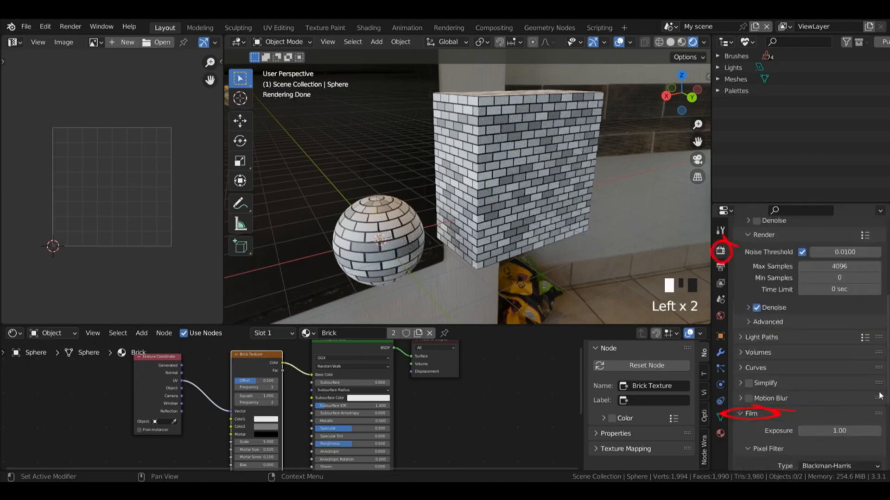
drag(880, 396, 882, 410)
click(756, 408)
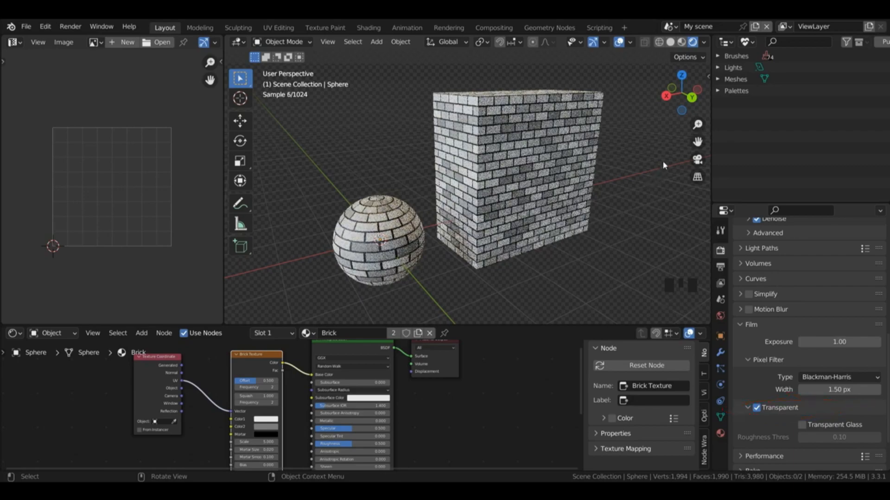
drag(885, 389, 886, 278)
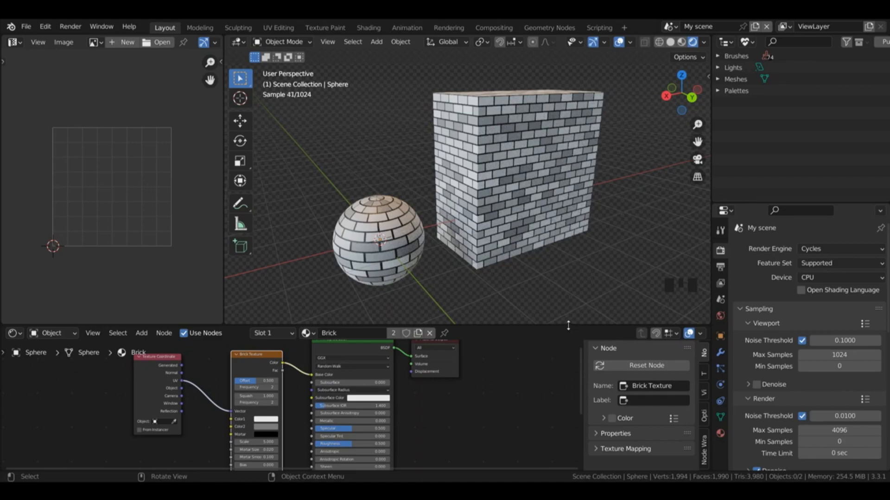
Step: Enlarge the node editor and group the Texture Coordinate and Brick Texture nodes of the Brick material
drag(568, 326, 568, 297)
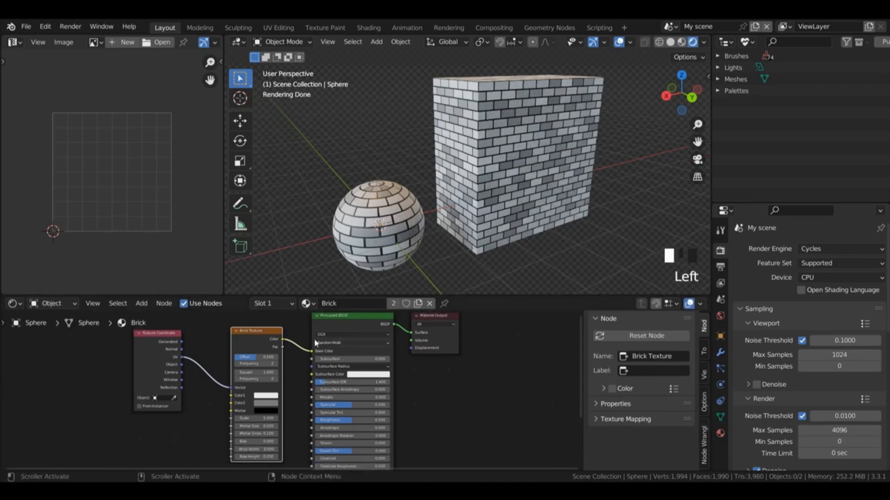
click(200, 345)
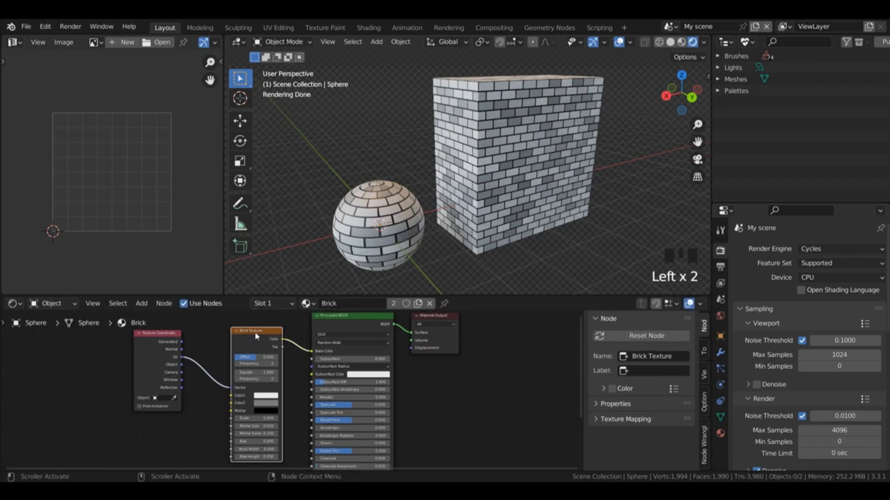
shift+click(140, 338)
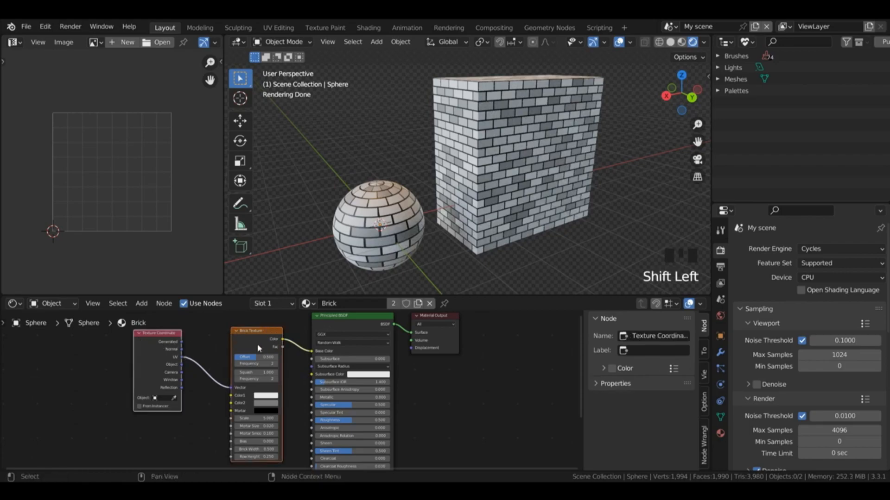
key(ctrl+g)
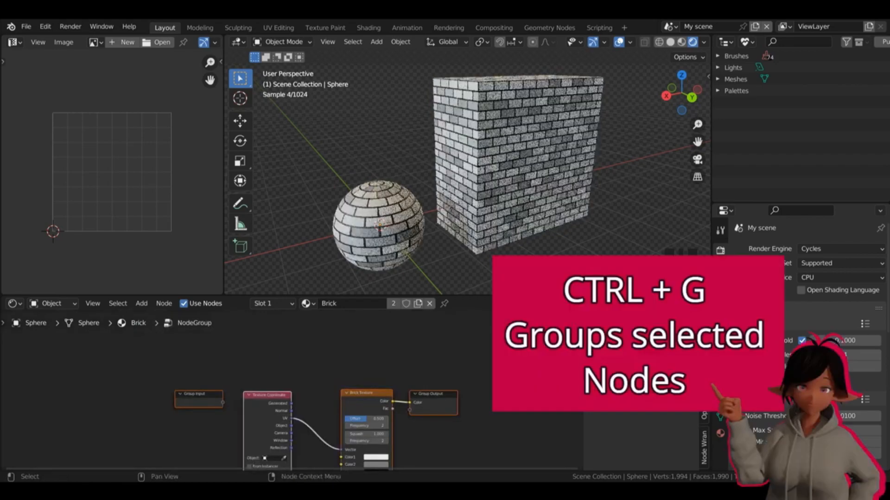
drag(579, 387, 579, 411)
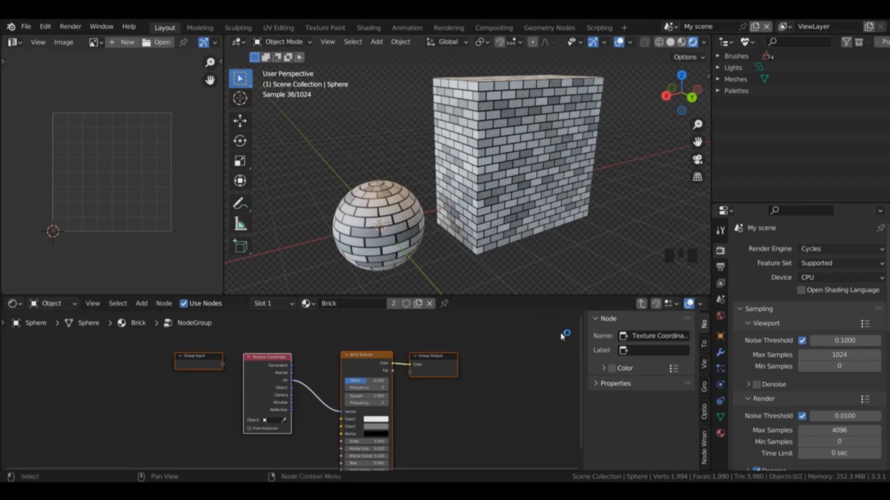
Step: Return to the Brick material's main node tree and rename the node group BrickColourandRoughness
click(642, 305)
click(642, 306)
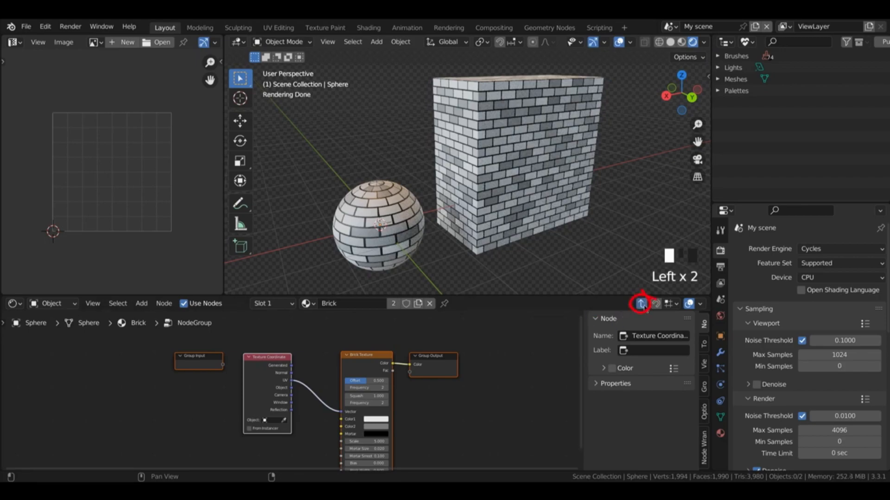
click(642, 305)
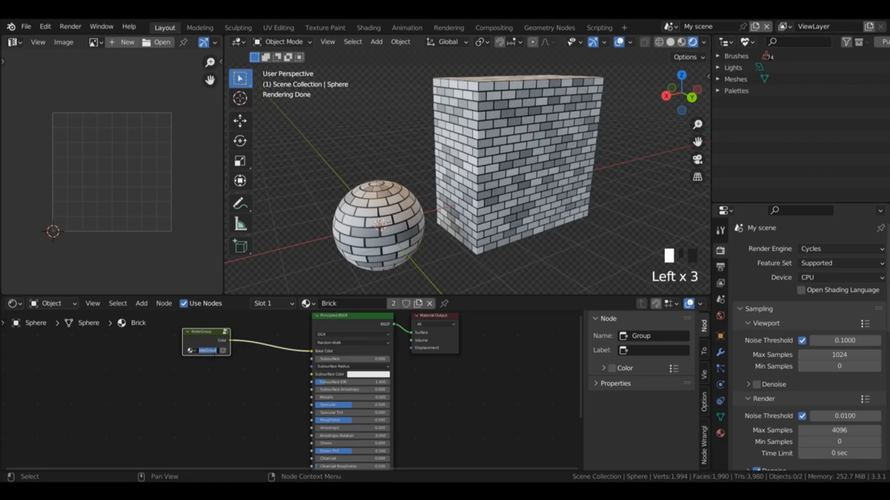
text(B)
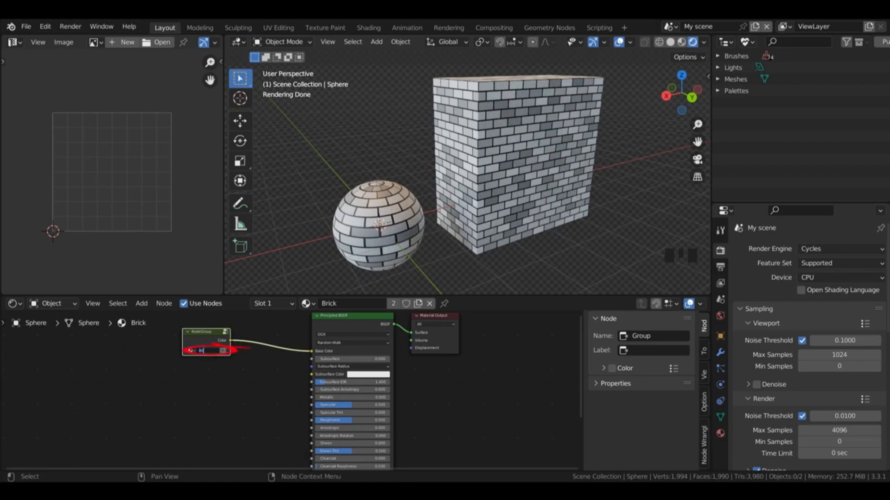
text(rickColours)
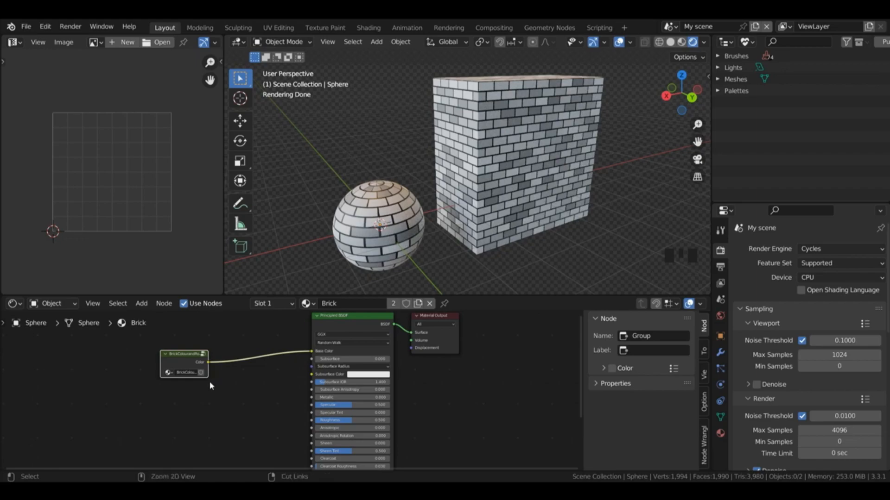
Step: Put the BrickColourandRoughness group node in a frame labelled "Brick colour and roughness"
key(ctrl+j)
click(211, 344)
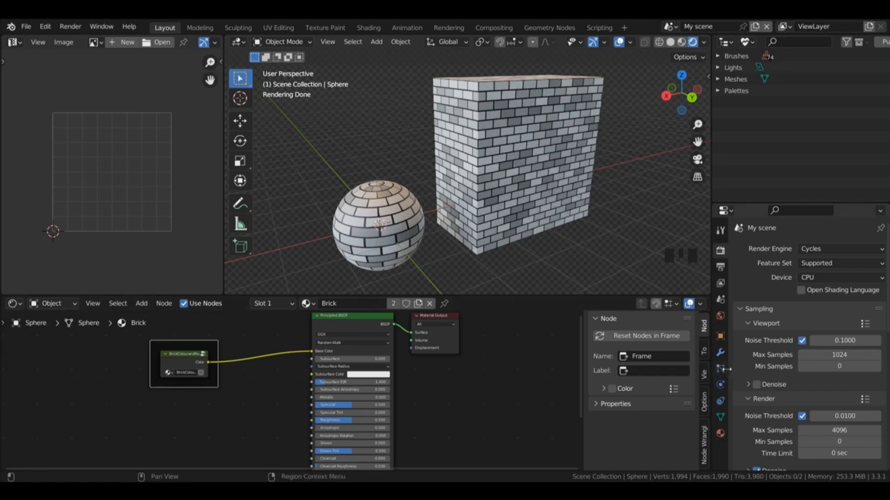
click(685, 374)
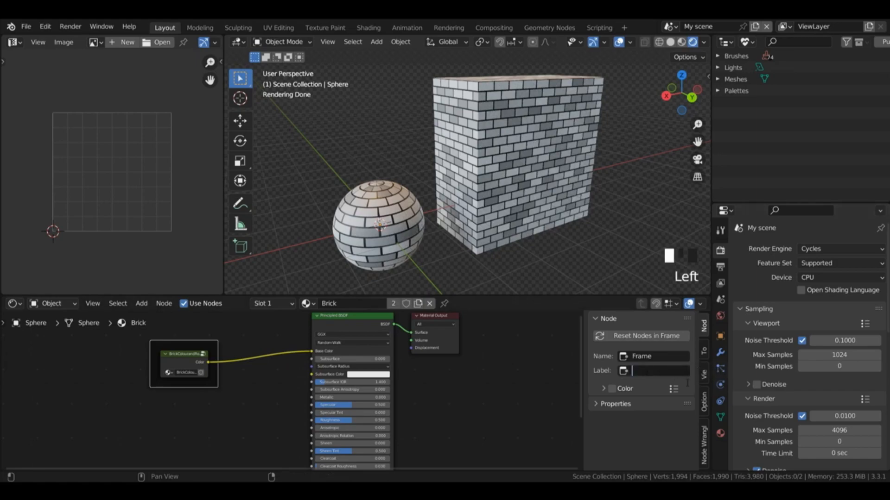
text(Brick colour and roughness)
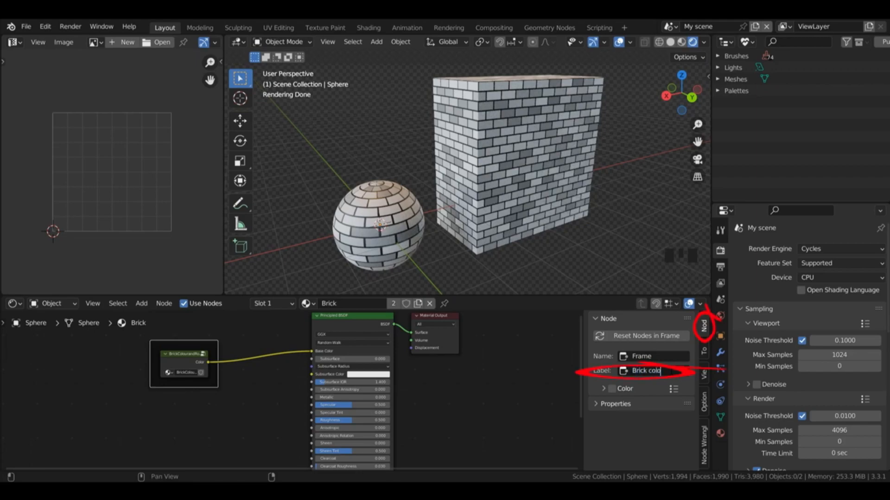
key(Return)
Step: Enable a custom color for the frame and set it to red
click(604, 389)
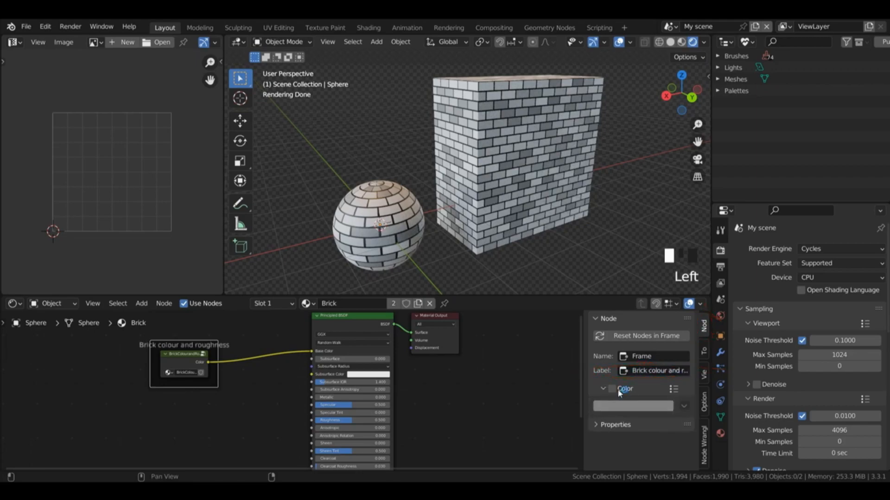
click(604, 390)
click(612, 389)
click(604, 391)
click(620, 408)
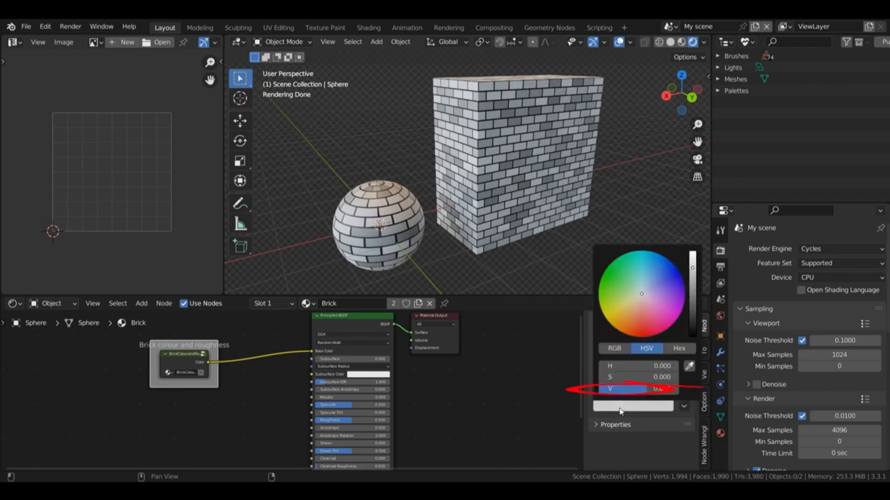
drag(648, 317, 642, 338)
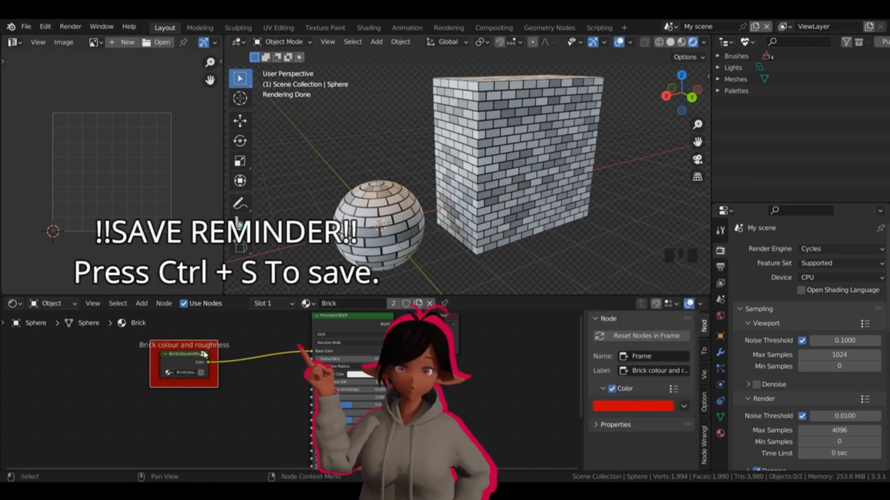
Step: Inside the BrickColourandRoughness group, reposition the Brick Texture node, group it into its own nested node group and return to the parent group
click(204, 355)
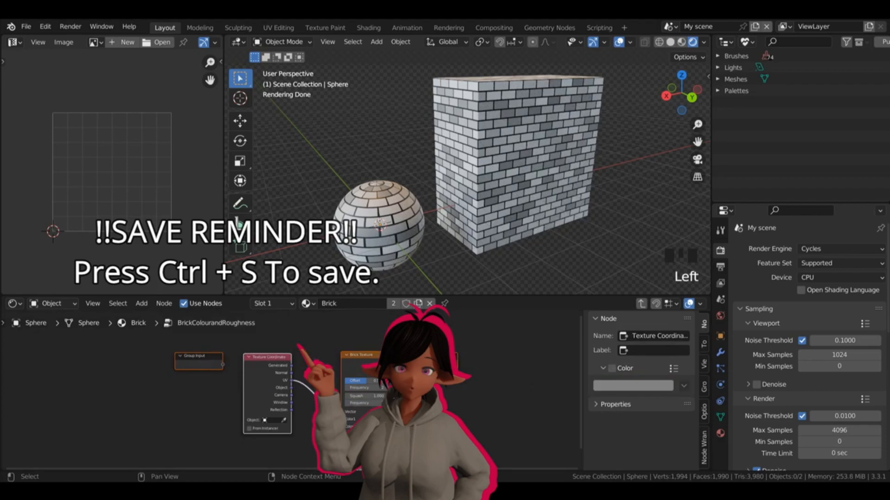
click(641, 304)
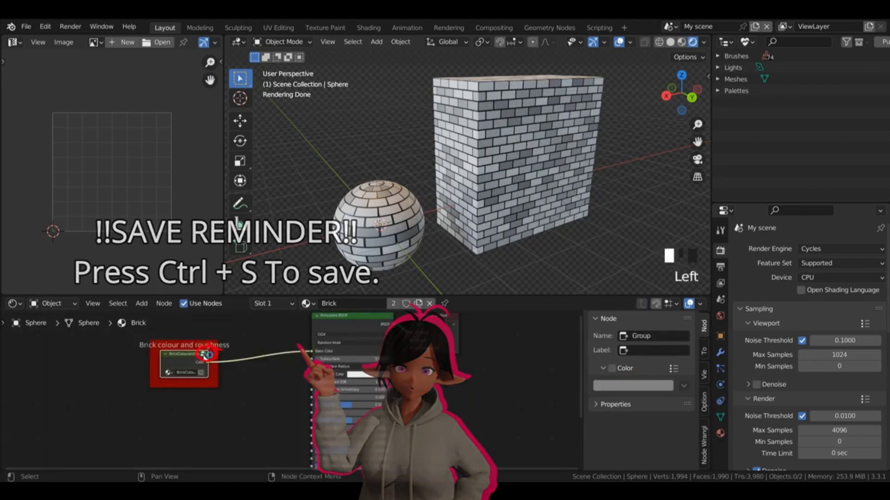
click(205, 355)
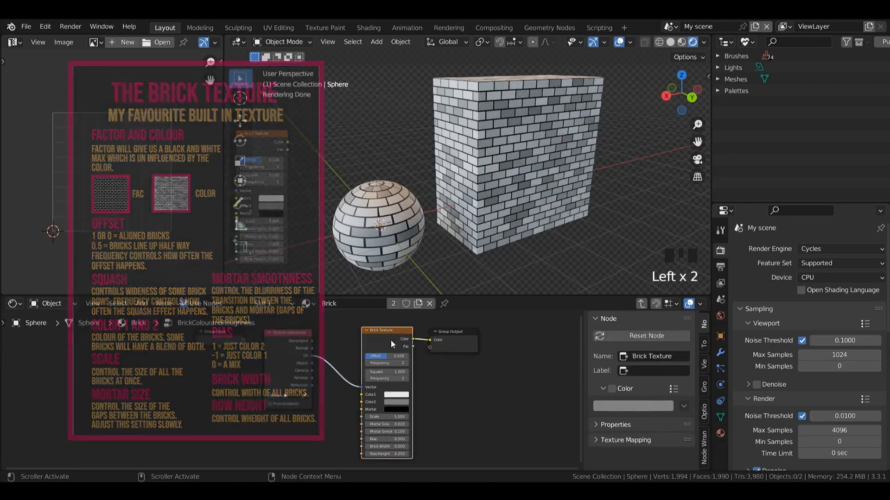
click(391, 345)
drag(390, 345, 363, 338)
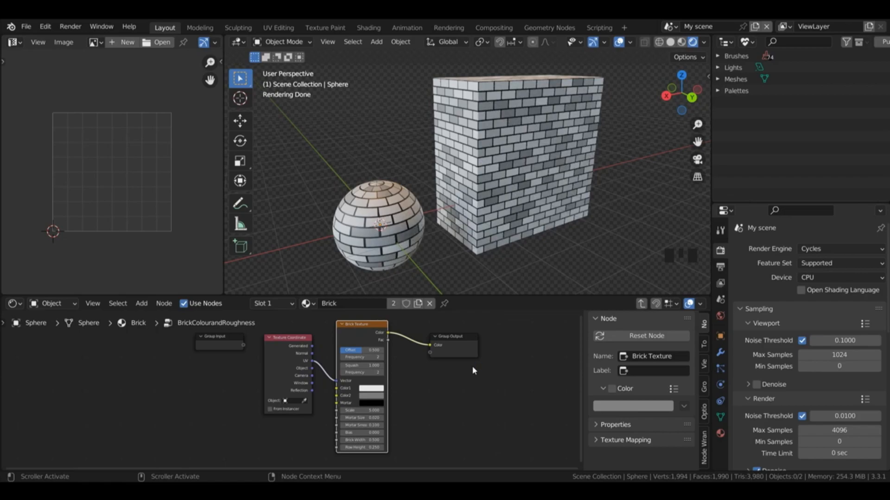
key(ctrl+g)
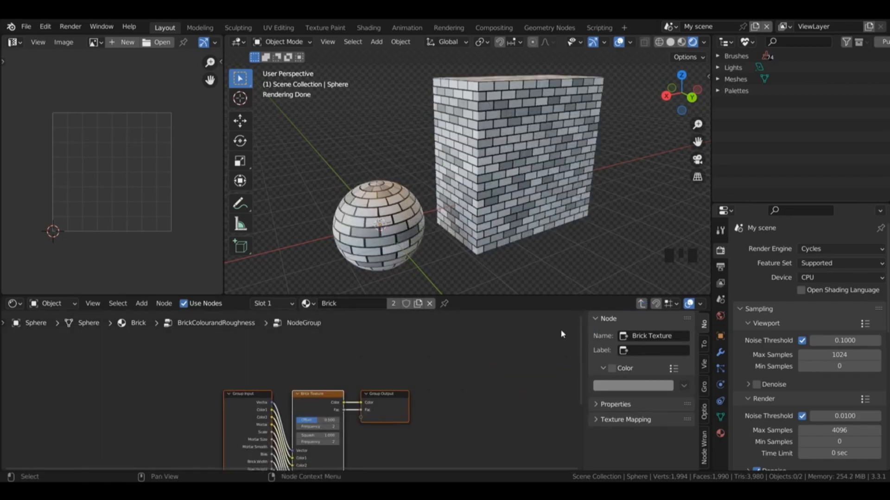
click(641, 304)
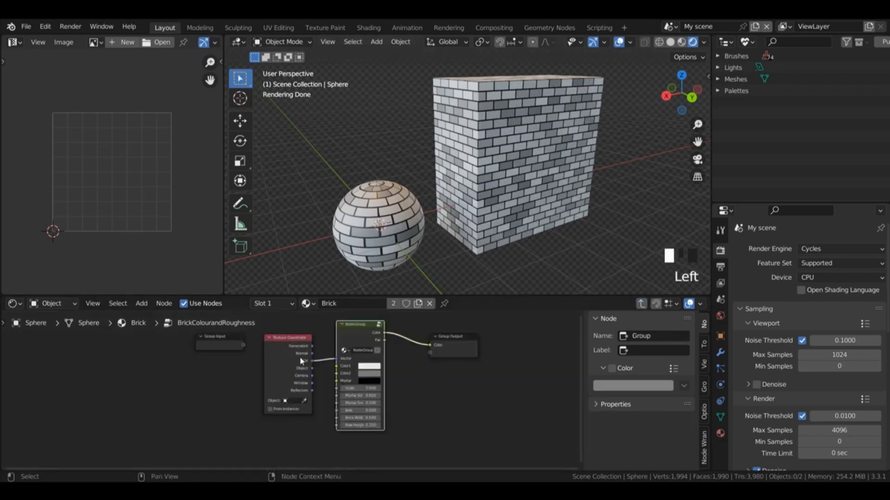
Step: Move the Texture Coordinate node into the nested group by copy and paste, and link its UV output to the Brick Texture's Vector
click(288, 363)
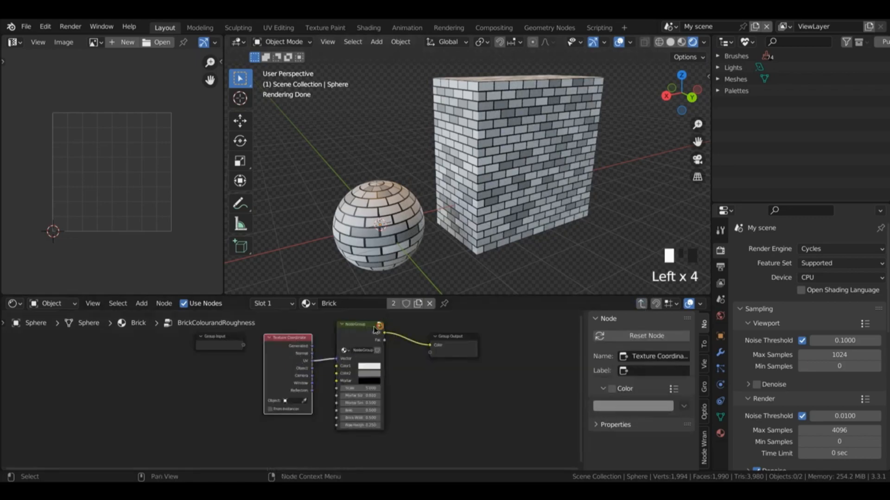
key(ctrl+c)
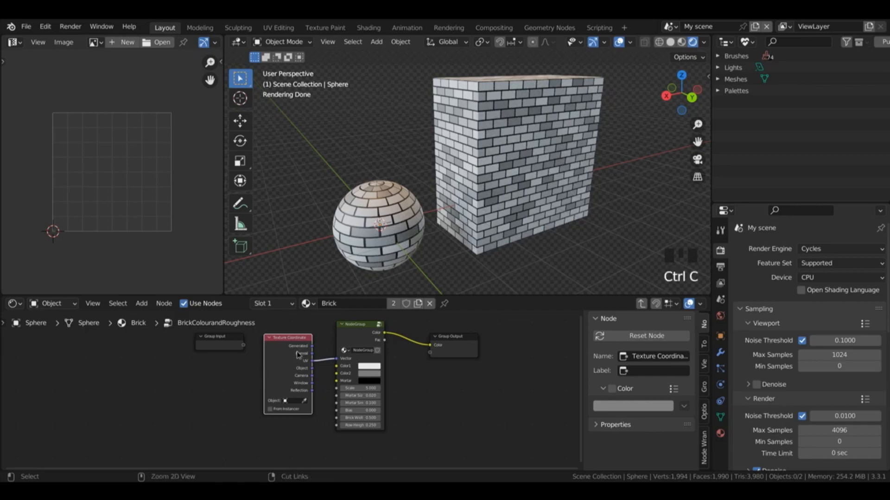
key(x)
click(380, 325)
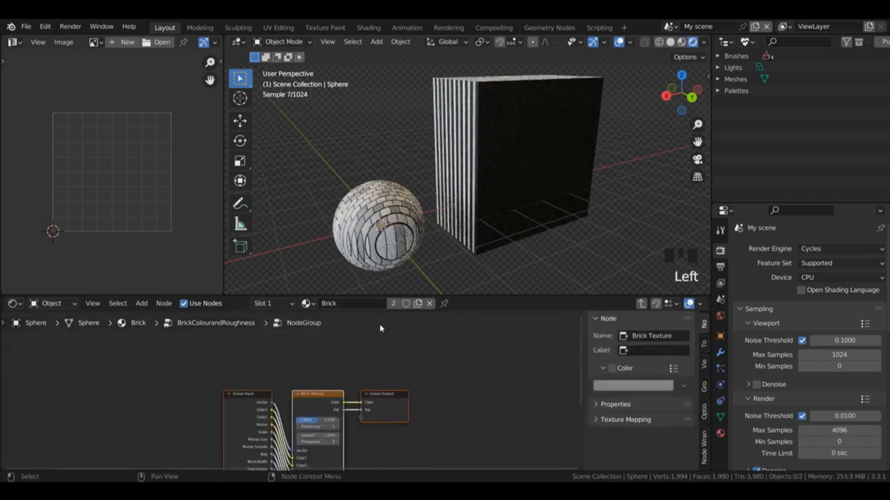
key(ctrl+v)
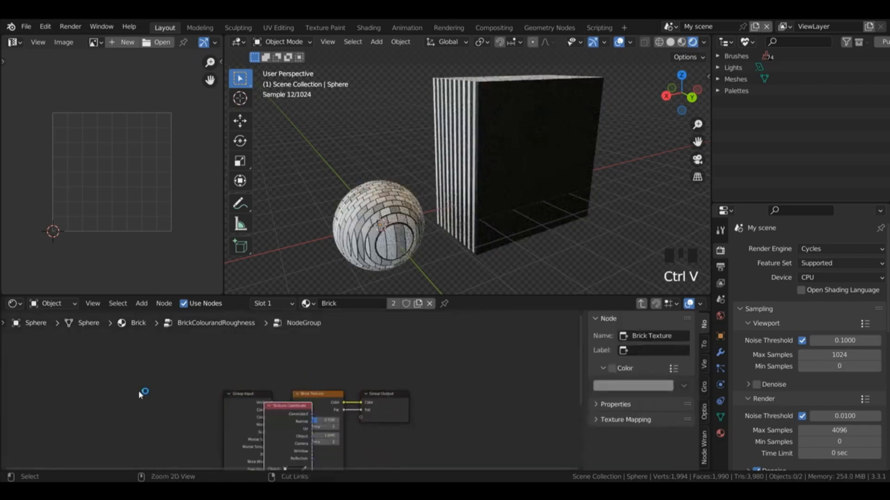
drag(205, 400, 293, 450)
click(254, 390)
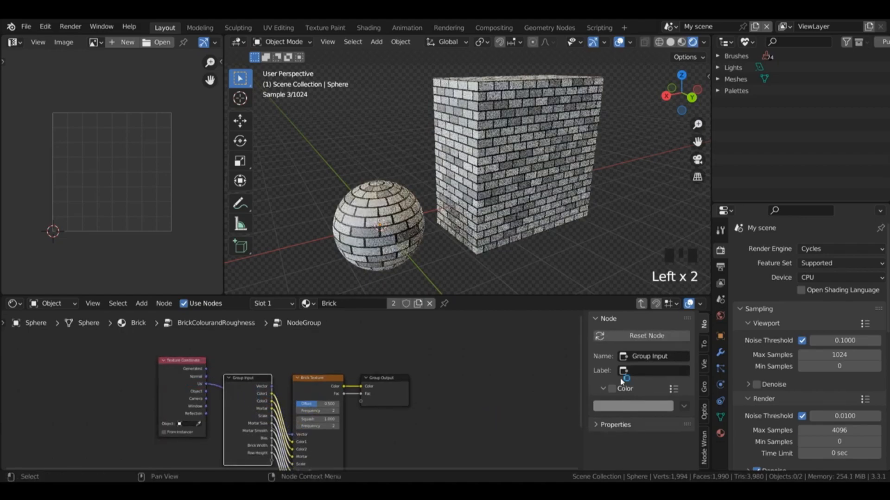
Step: Remove all the nested group's inputs except Color1, Color2 and Mortar, and return to the BrickColourandRoughness group
click(704, 387)
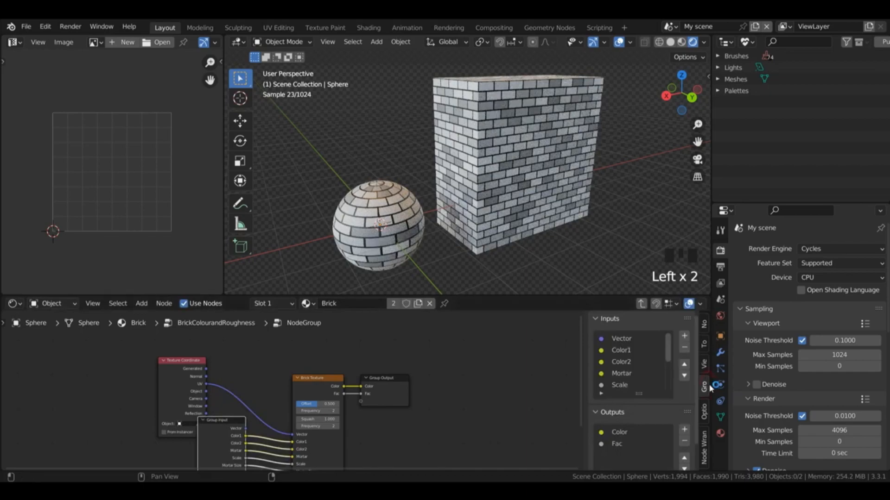
click(653, 340)
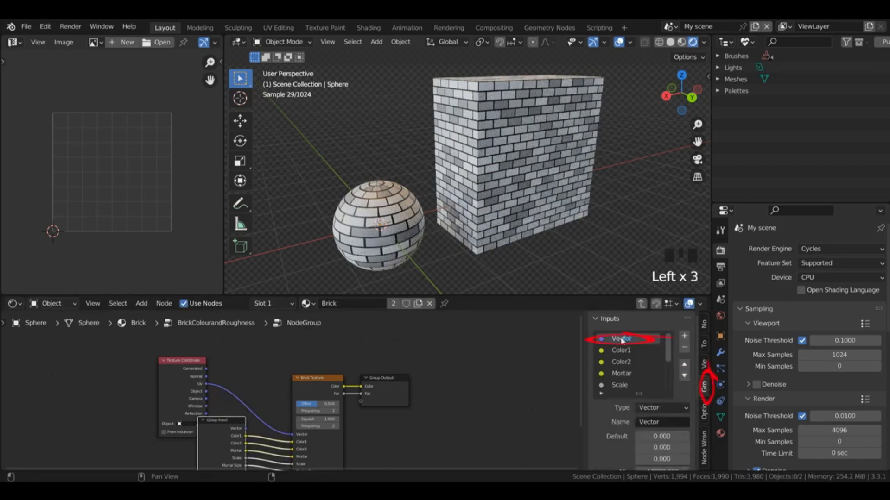
click(684, 348)
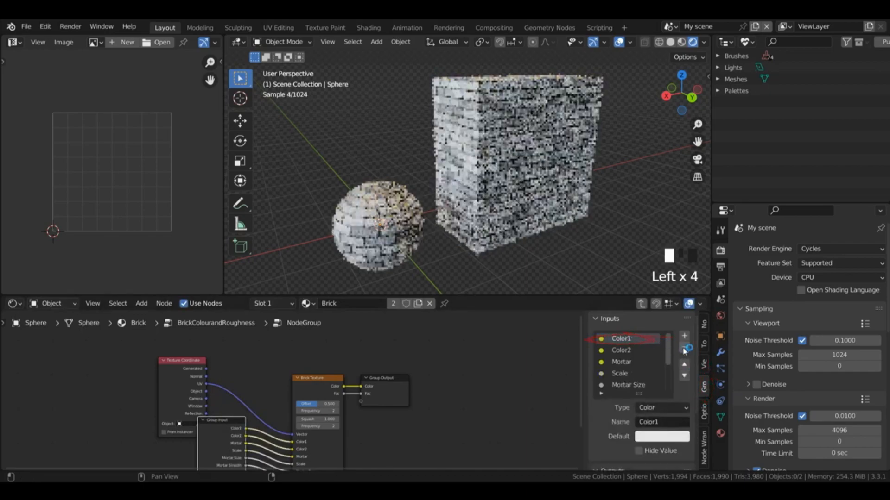
click(623, 375)
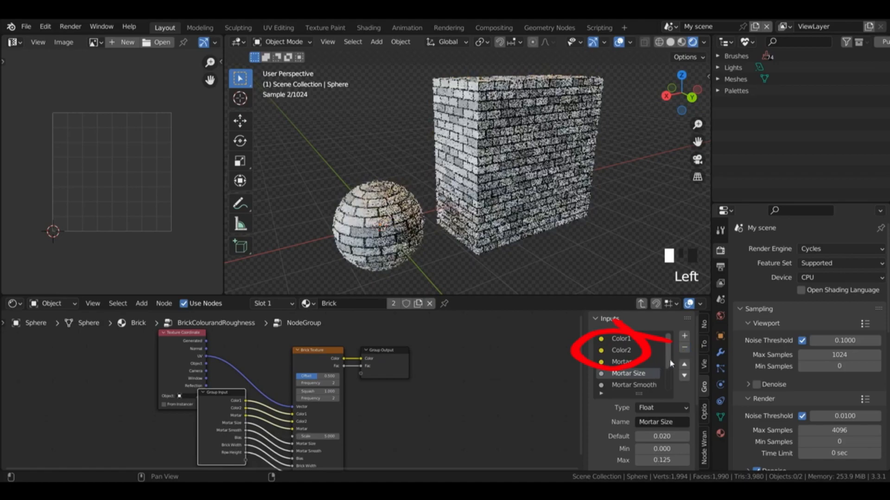
click(684, 348)
click(684, 349)
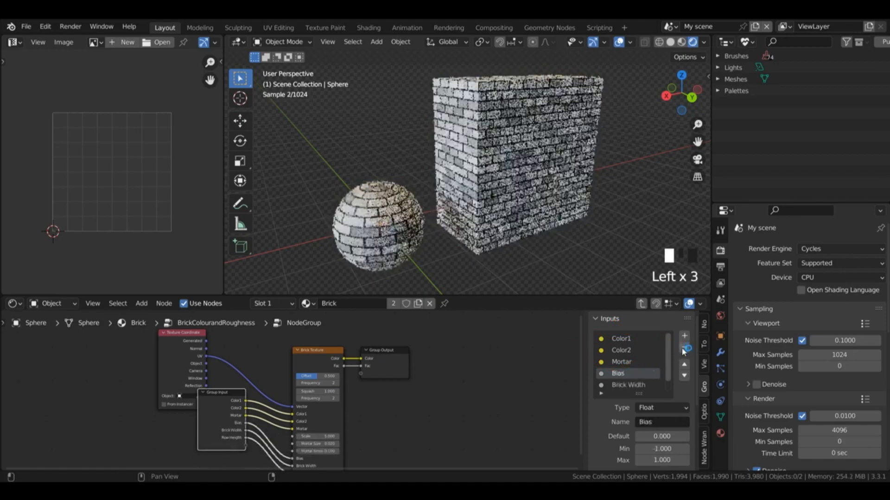
click(683, 349)
click(684, 349)
click(684, 349)
click(641, 304)
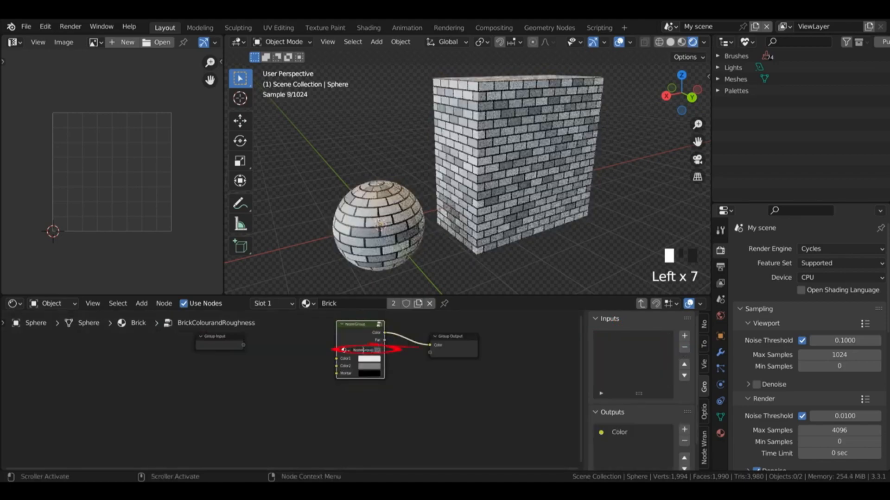
Step: Rename the nested node group as Brick and move its node slightly away from the Group Output
click(371, 349)
text(Brick)
key(Return)
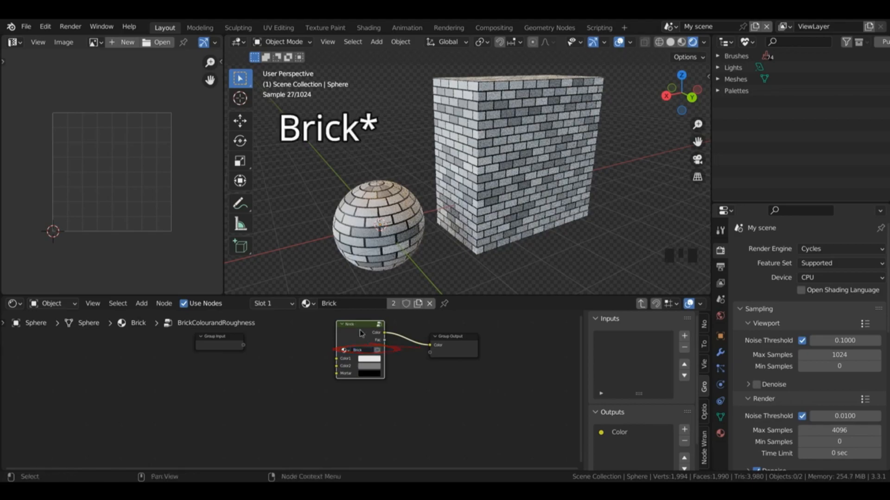
drag(372, 345, 349, 354)
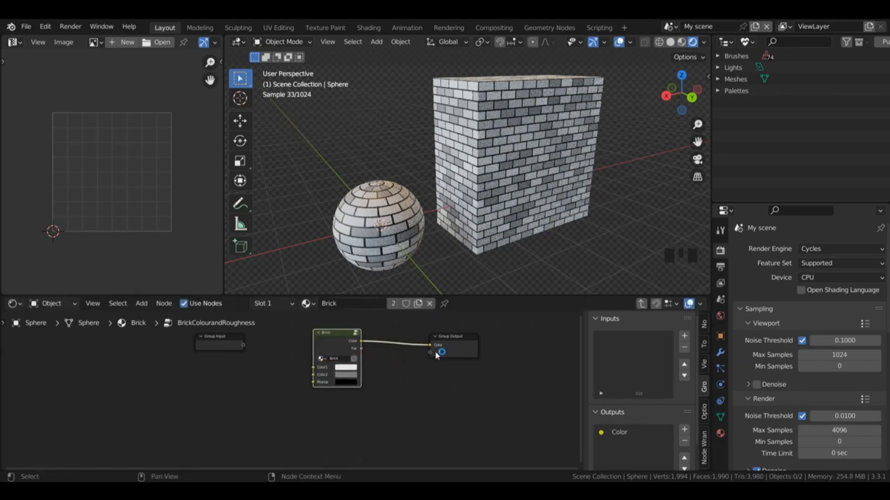
Step: Duplicate the Brick group node, place the copy below the Group Input, and set the copy's Color1 to red
key(shift+d)
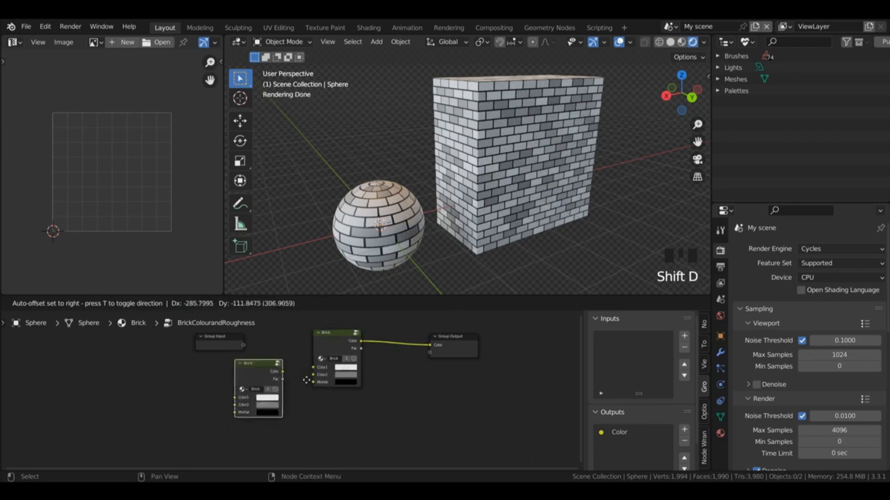
click(300, 392)
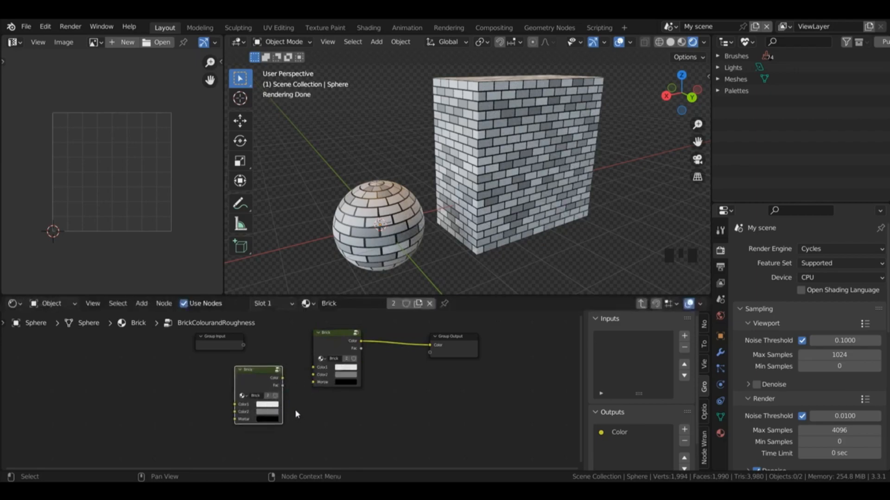
click(268, 407)
click(294, 353)
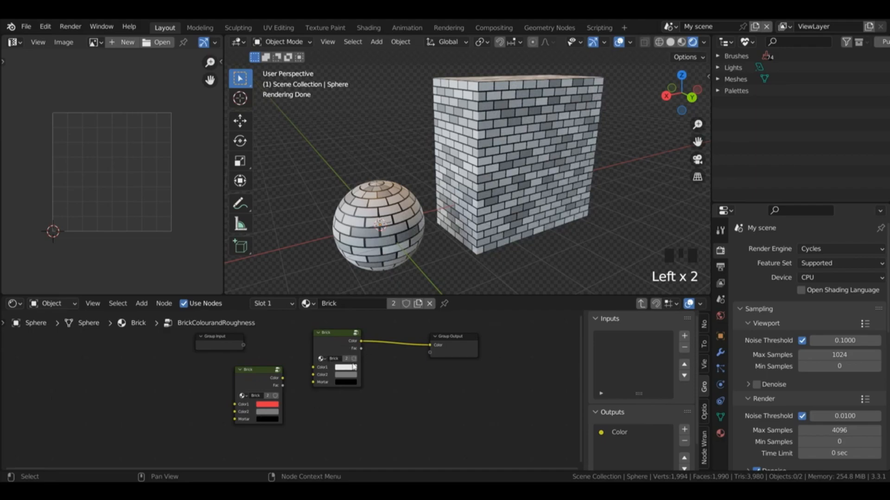
Step: Raise the Brick Texture's Scale to 7.1 inside the original Brick group, then open the duplicate to compare it
click(356, 333)
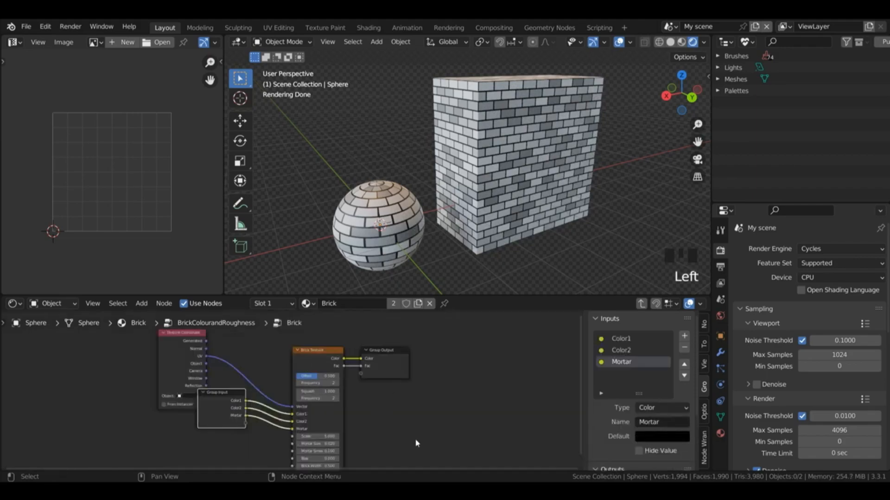
drag(317, 436, 342, 437)
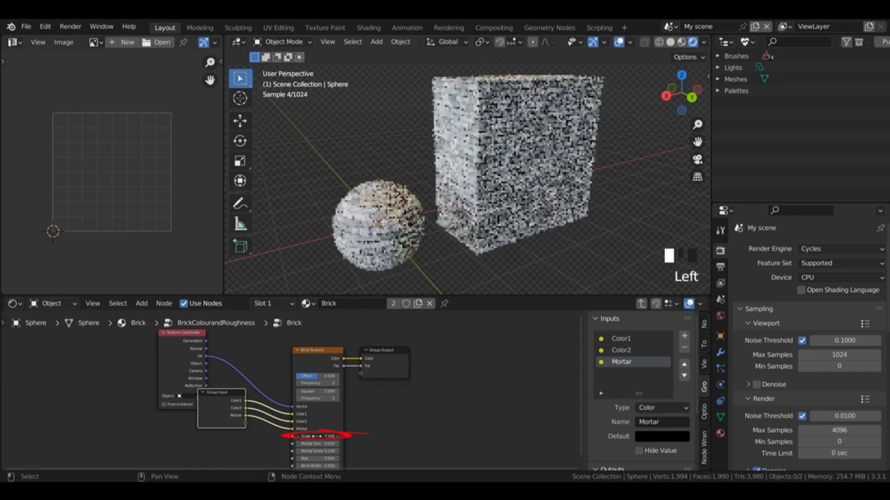
click(641, 306)
click(279, 373)
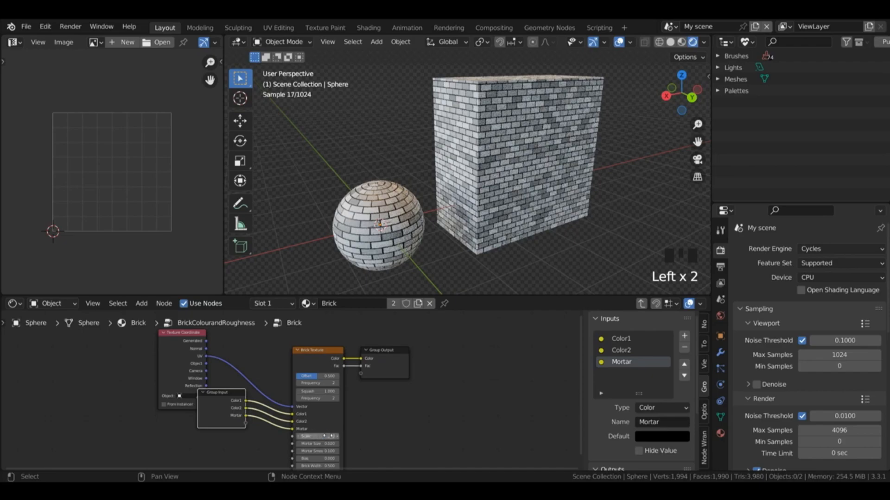
Step: Restore the Brick Texture's original Scale, return to the BrickColourandRoughness group and delete the duplicate Brick node
click(333, 435)
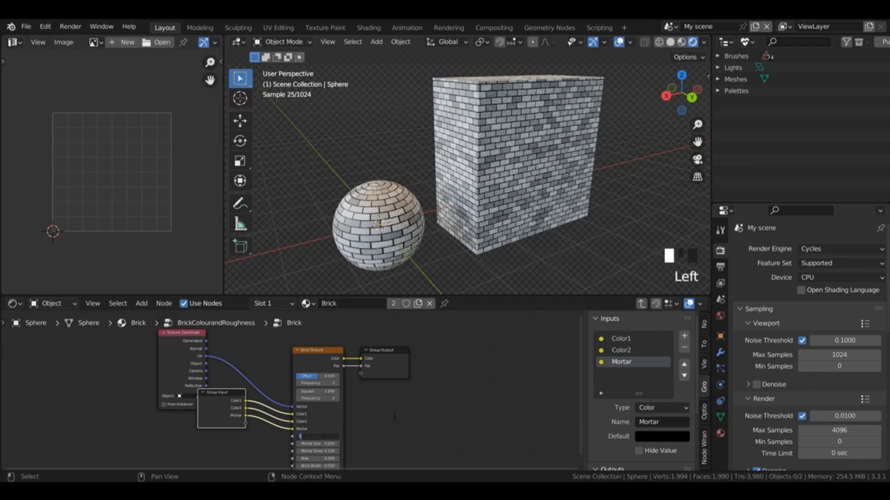
key(Return)
key(Tab)
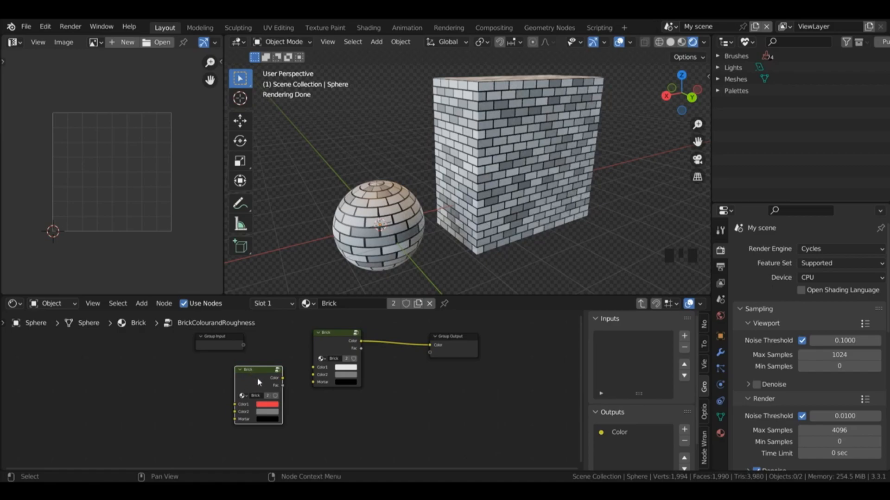
key(x)
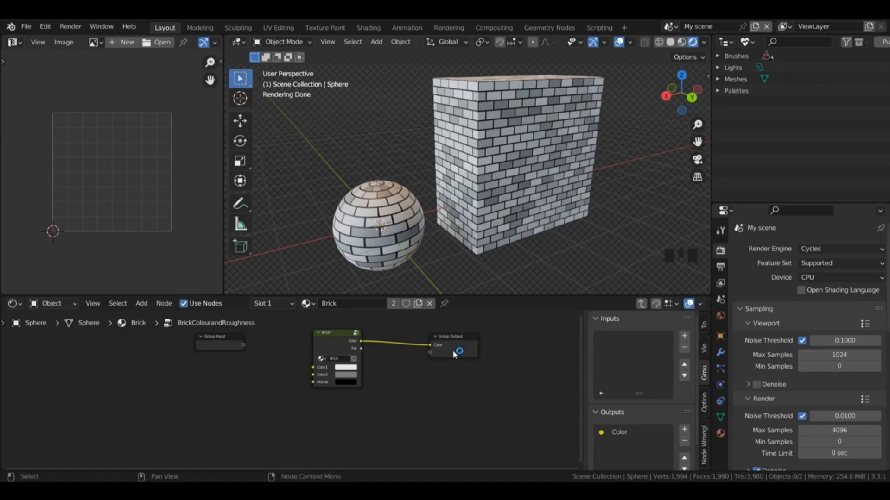
Step: Add three inputs to the BrickColourandRoughness group and name them Brick1, Brick2 and Mortar
click(685, 336)
click(685, 336)
click(685, 336)
click(625, 339)
double_click(624, 339)
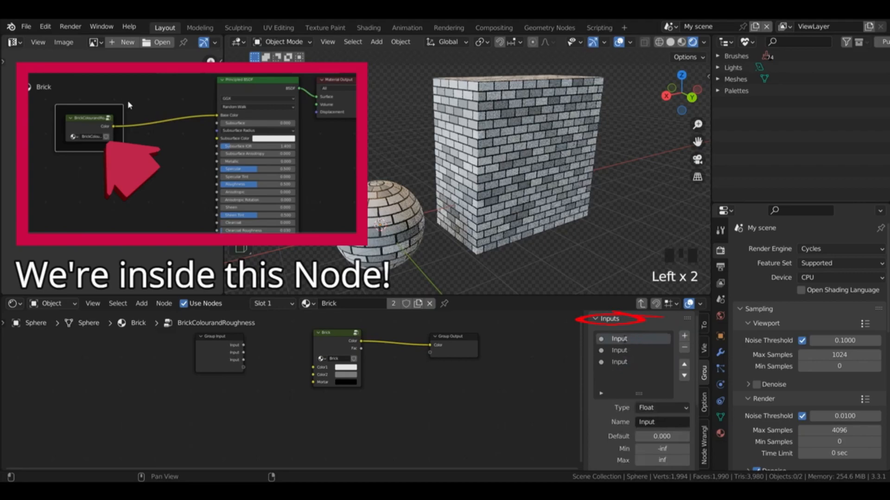
text(Brick1)
click(626, 350)
double_click(626, 350)
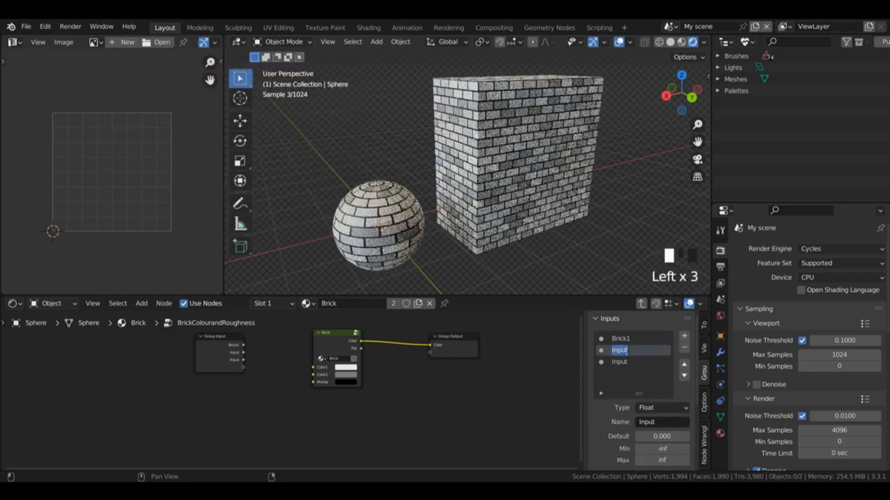
text(Brick2)
click(666, 362)
double_click(666, 362)
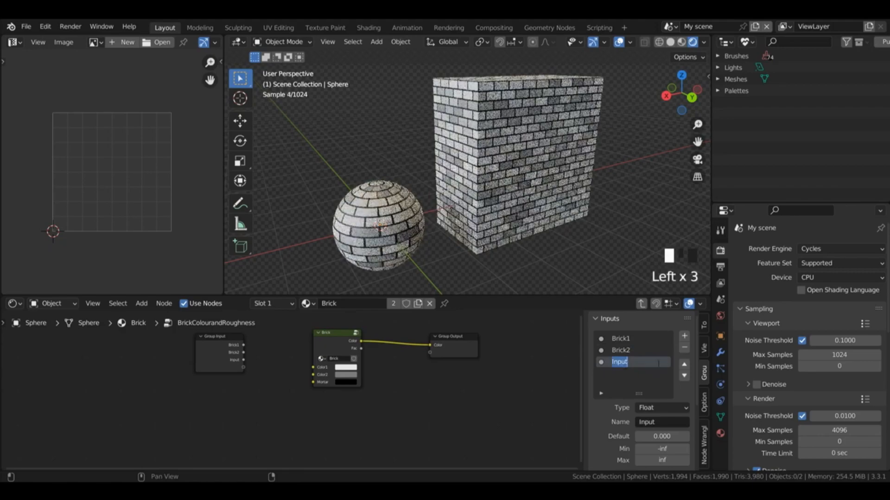
text(Mortar)
key(Return)
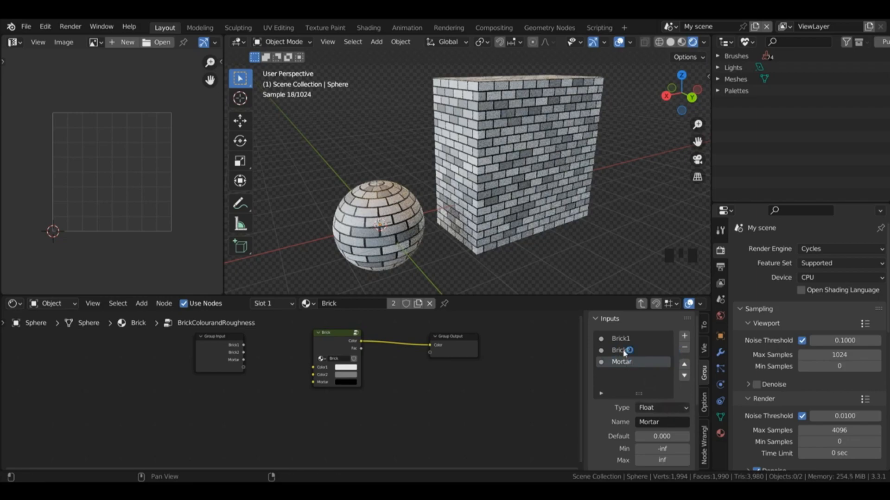
Step: Link the Group Input's Brick1, Brick2 and Mortar sockets to the Brick node's Color1, Color2 and Mortar
drag(314, 368, 243, 346)
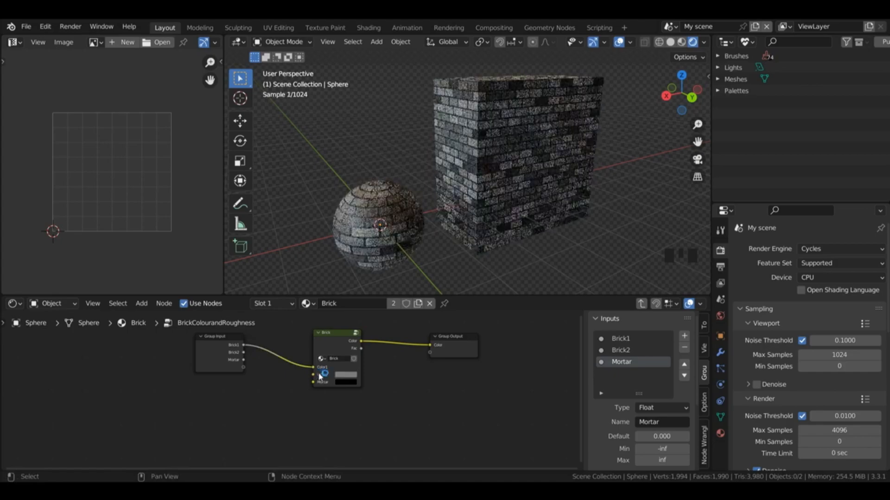
drag(318, 375, 243, 353)
drag(313, 383, 244, 360)
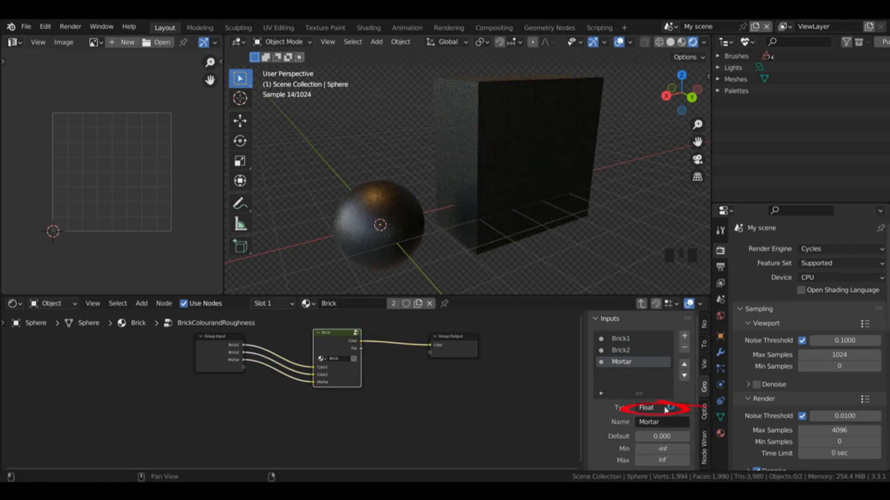
Step: Change the type of the Mortar, Brick2 and Brick1 inputs to Color and return to the main material node tree
click(667, 407)
click(666, 459)
click(638, 353)
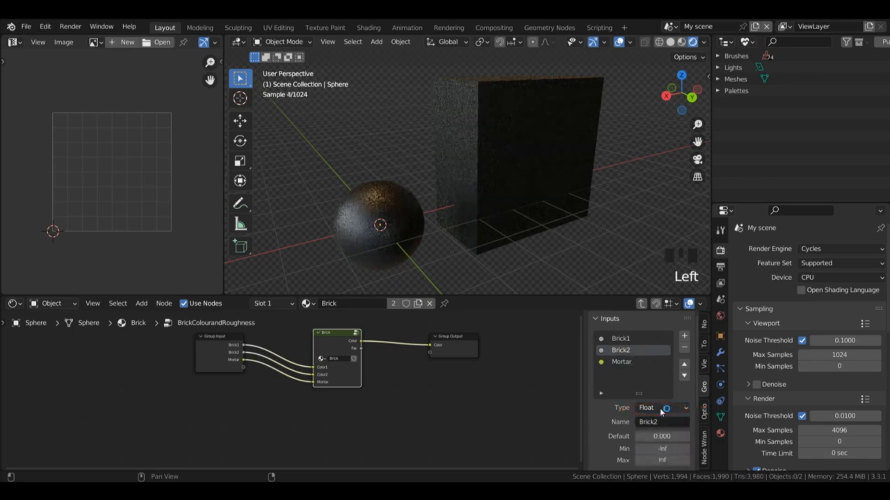
click(661, 409)
click(660, 458)
click(621, 339)
click(663, 407)
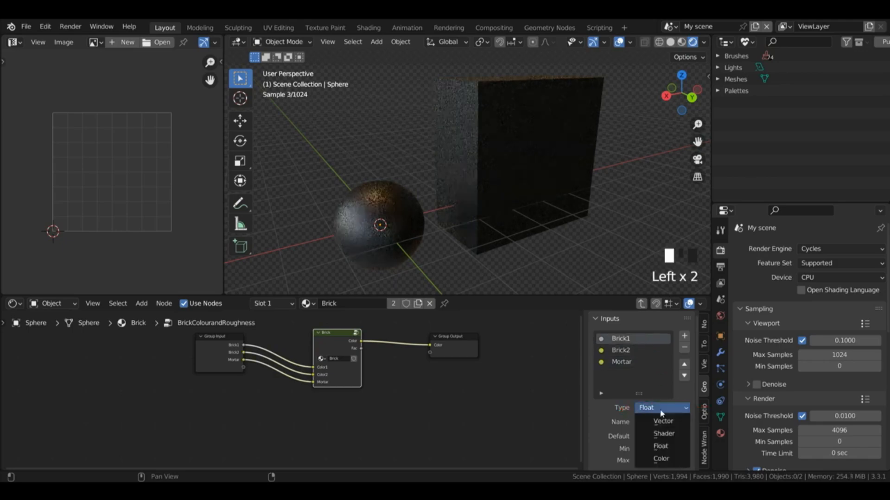
click(661, 459)
click(642, 303)
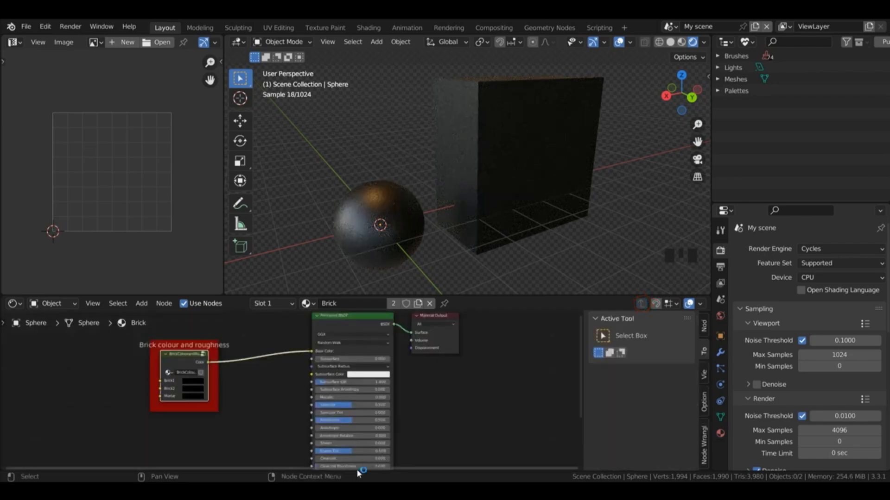
Step: On the BrickColourandRoughness node, set Brick1 to a crimson red and Brick2 to a lighter orange-red
click(194, 385)
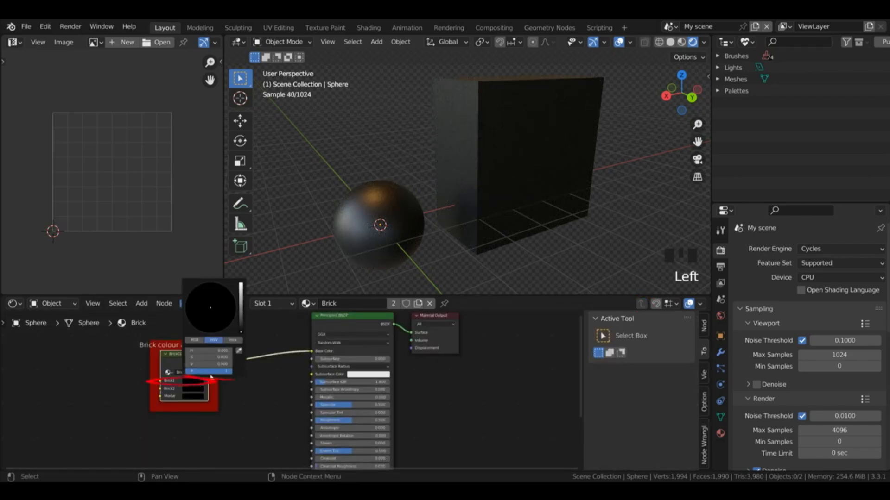
click(241, 290)
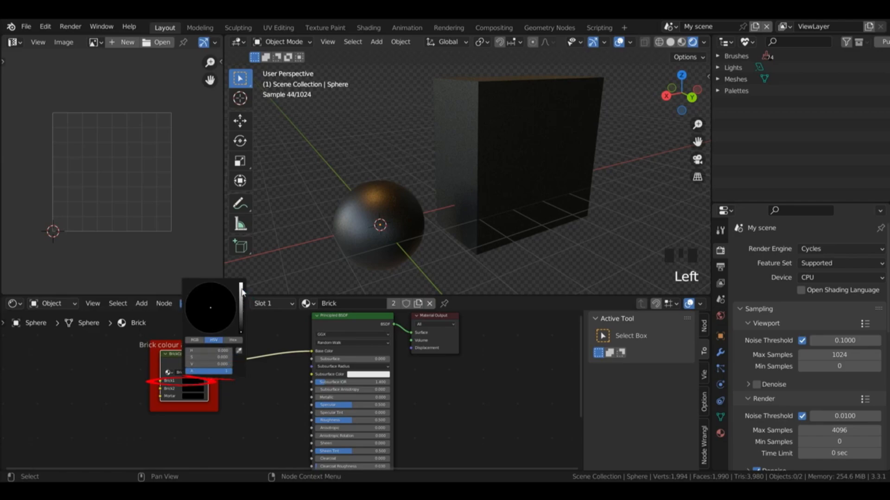
click(217, 327)
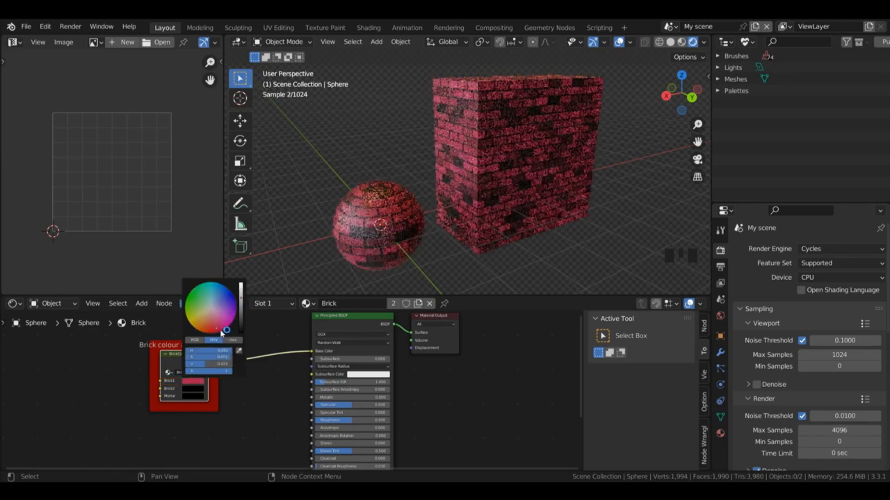
click(194, 391)
drag(241, 299, 240, 302)
drag(210, 337, 219, 330)
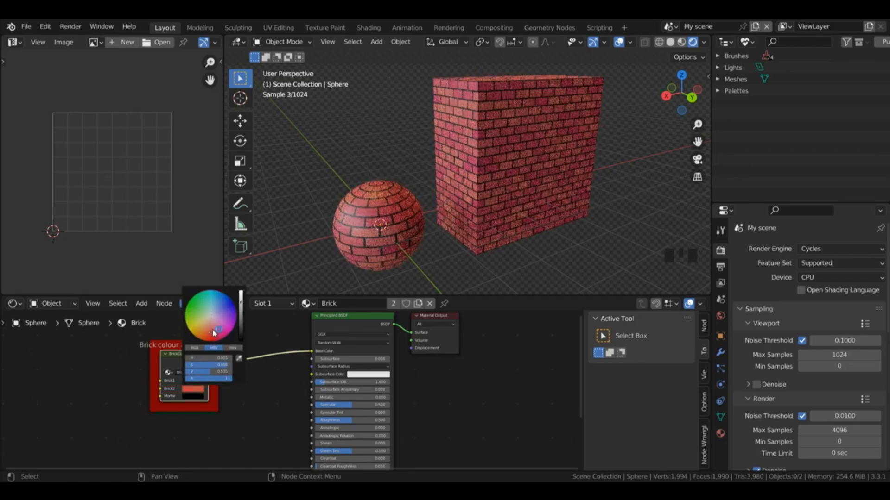
Step: Darken the Brick1 color to deep red, hex 64171F, and set the Mortar color to white
click(199, 381)
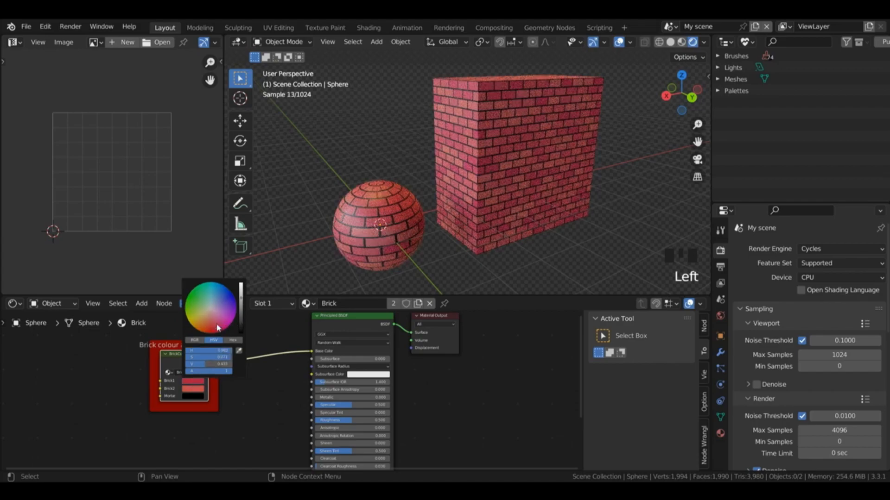
click(193, 396)
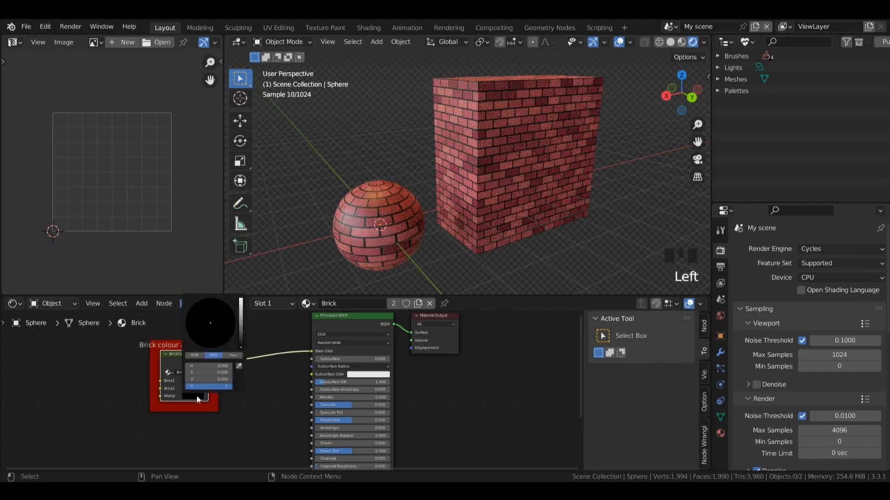
drag(244, 328, 241, 300)
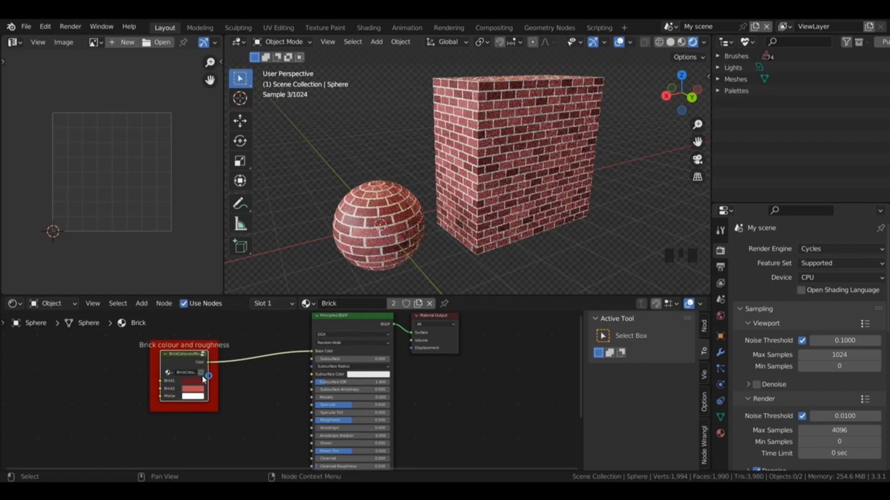
Step: Try a slightly different red for Brick2 and undo the change
click(197, 388)
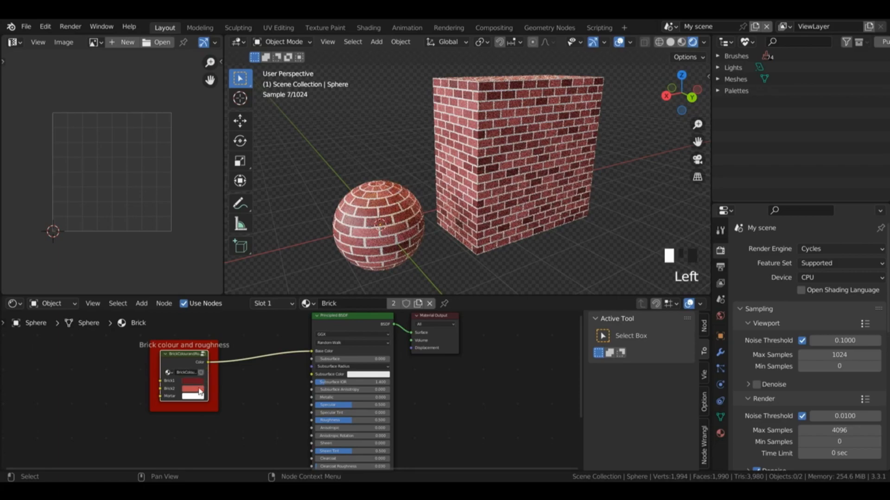
drag(211, 333, 213, 335)
key(ctrl+z)
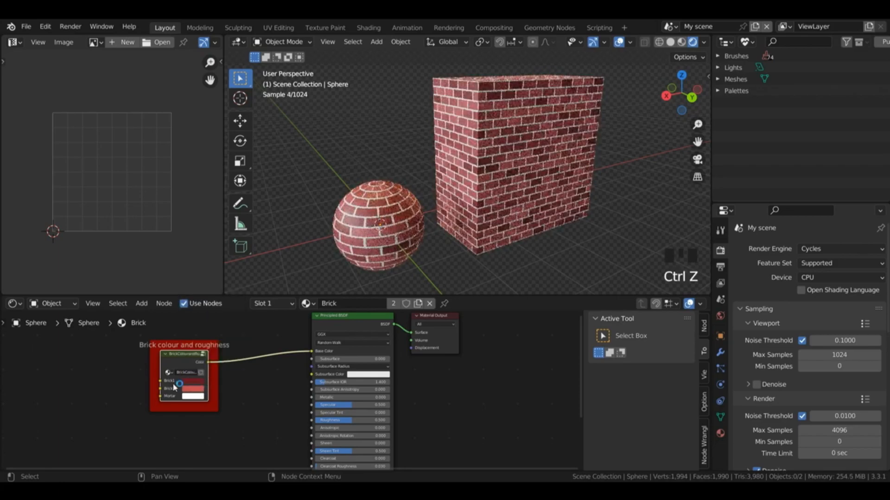
Step: Examine the hex values of the node's Brick1, Brick2 and Mortar colors
click(189, 381)
click(234, 340)
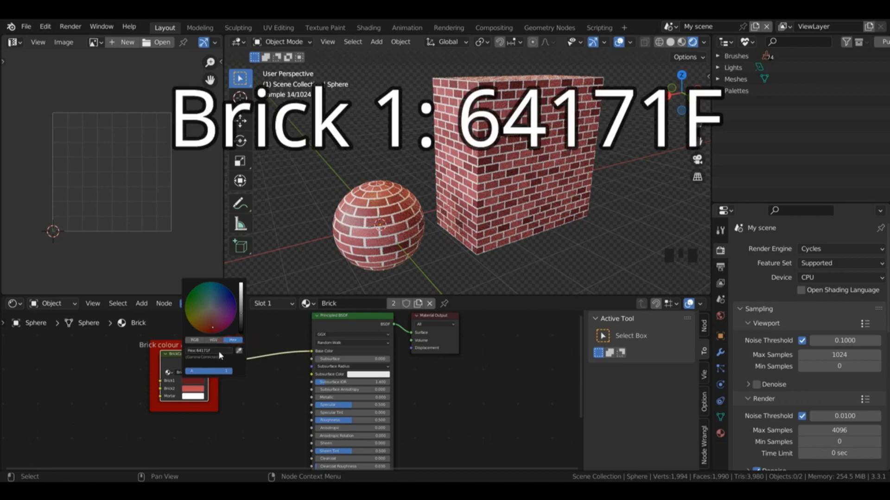
click(192, 389)
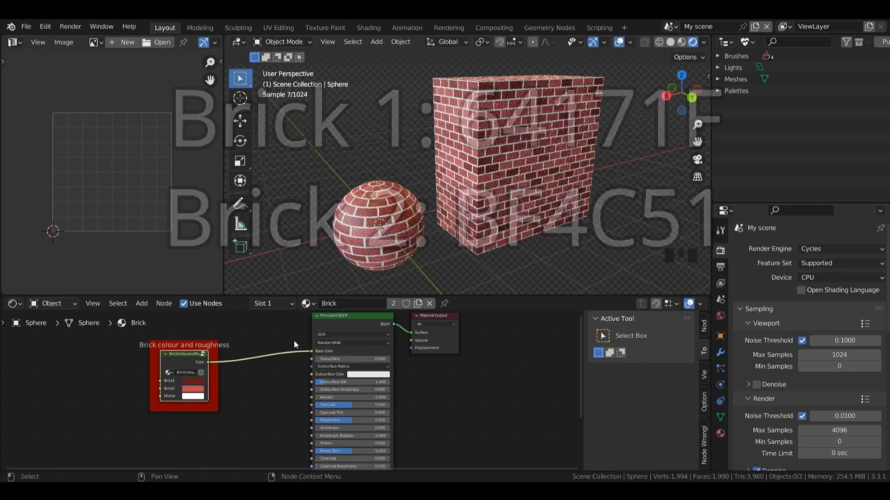
click(192, 397)
Step: Inside the BrickColourandRoughness group, add a second output and name the two outputs Basecolour and Roughness
key(Tab)
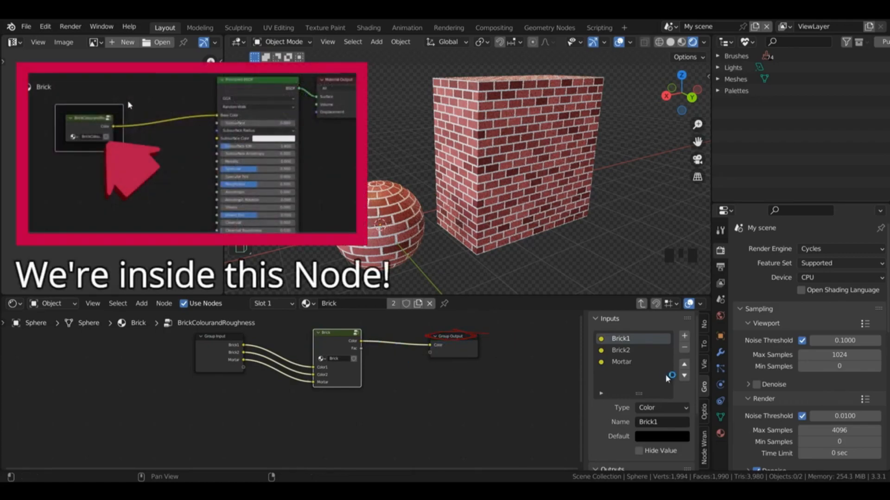
drag(699, 344, 701, 394)
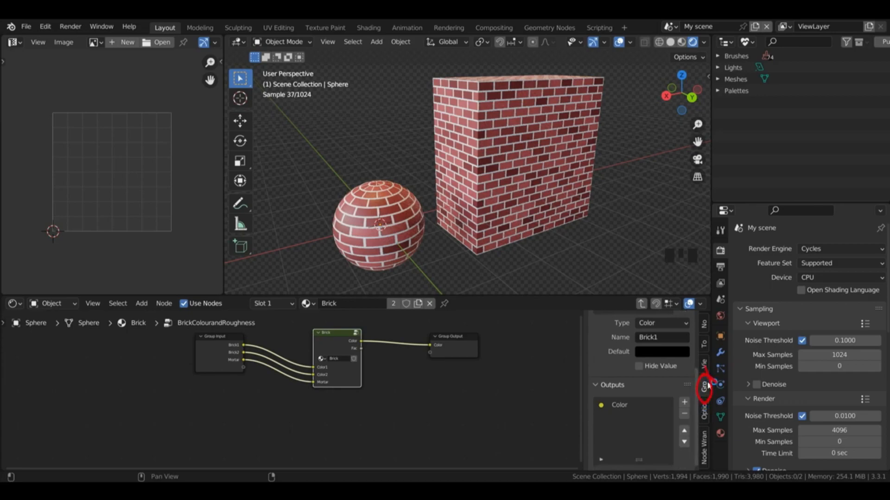
click(684, 402)
double_click(620, 405)
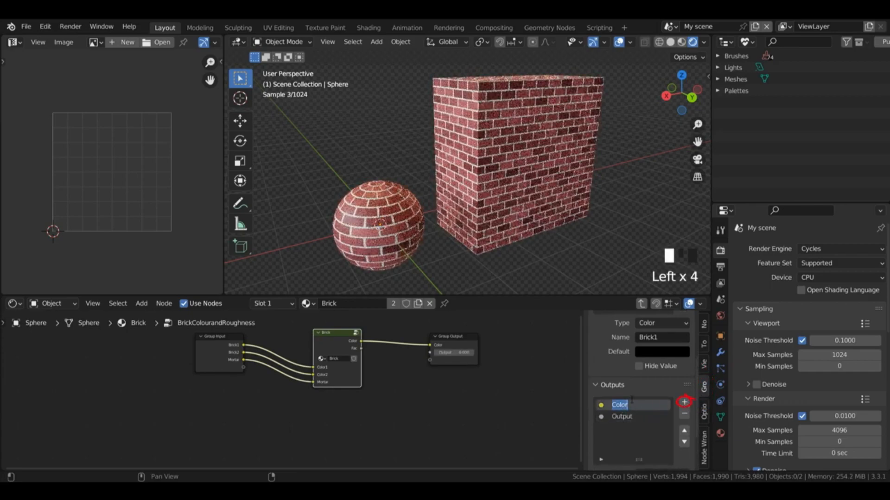
text(Basecolour)
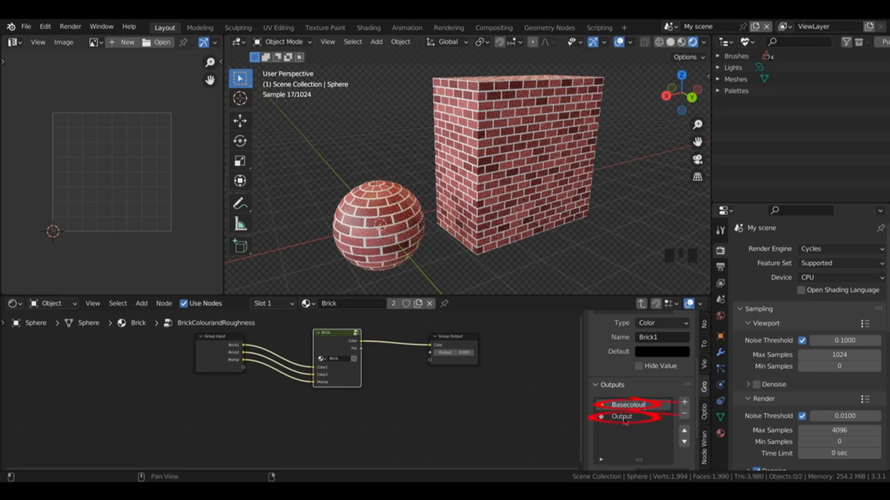
click(621, 416)
double_click(622, 417)
text(Roughness)
key(Return)
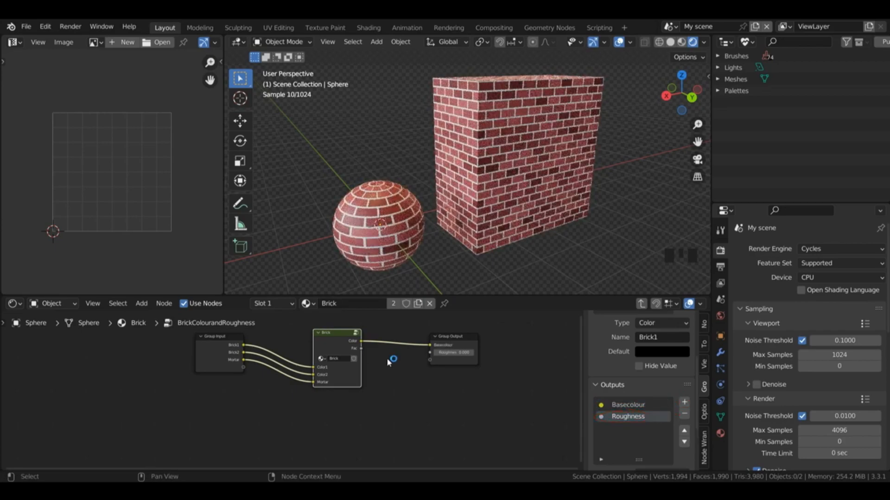
Step: Add a Mix node with its factor driven by the Brick node's Fac, and route its Color to the viewer output
ctrl+shift+click(360, 347)
ctrl+shift+click(360, 348)
ctrl+shift+click(360, 348)
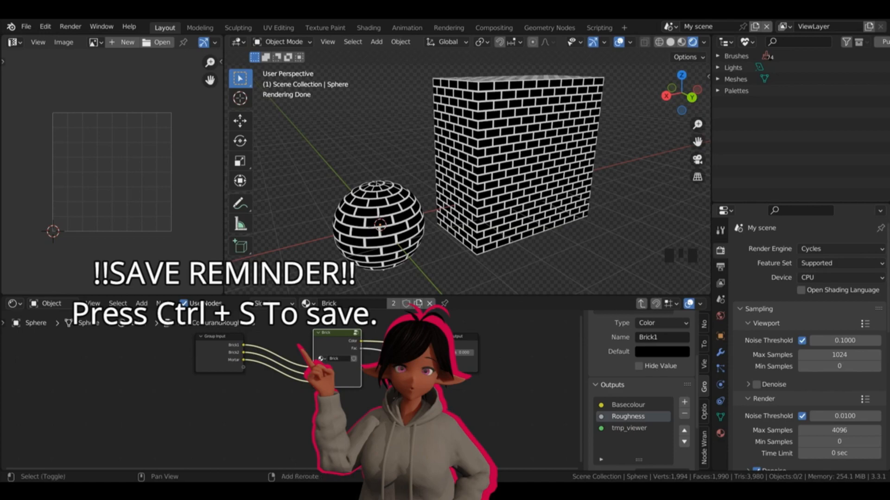
key(shift+a)
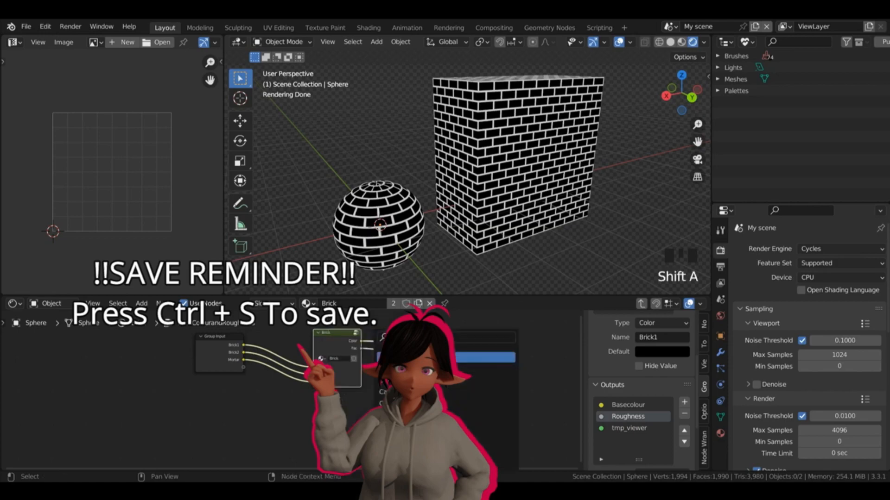
text(mix)
key(Return)
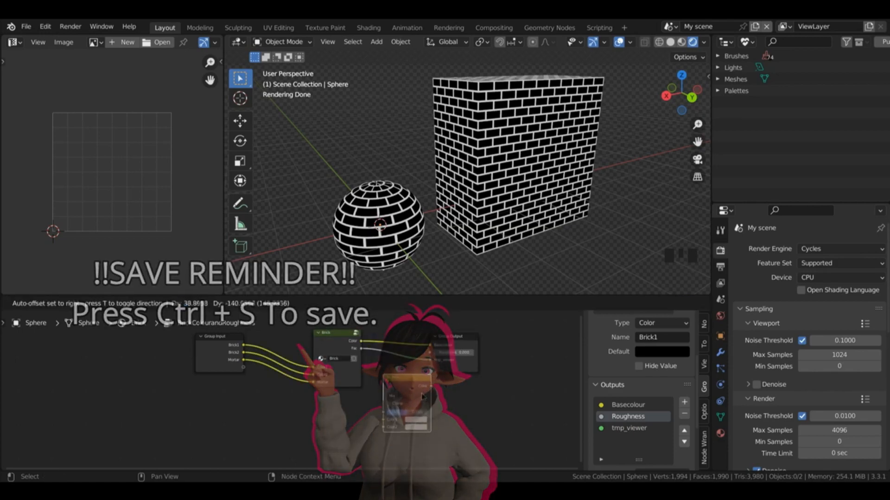
click(385, 376)
drag(431, 360, 384, 413)
drag(338, 346, 290, 344)
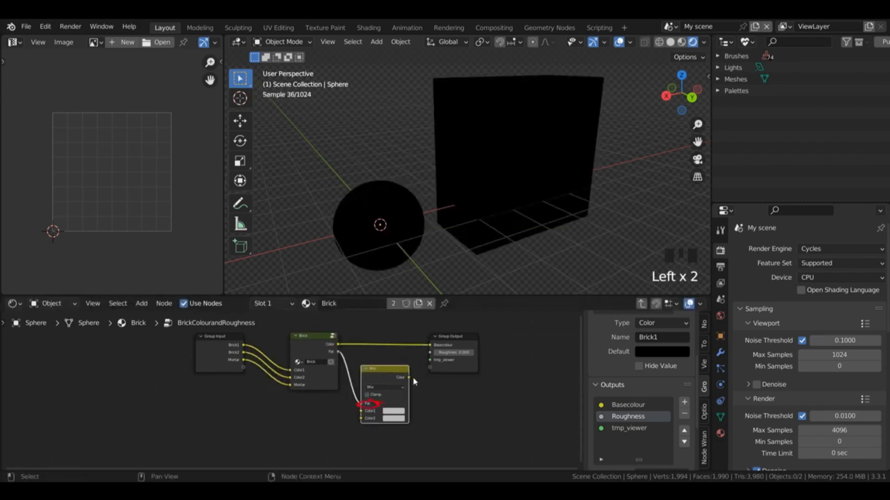
drag(409, 377, 431, 361)
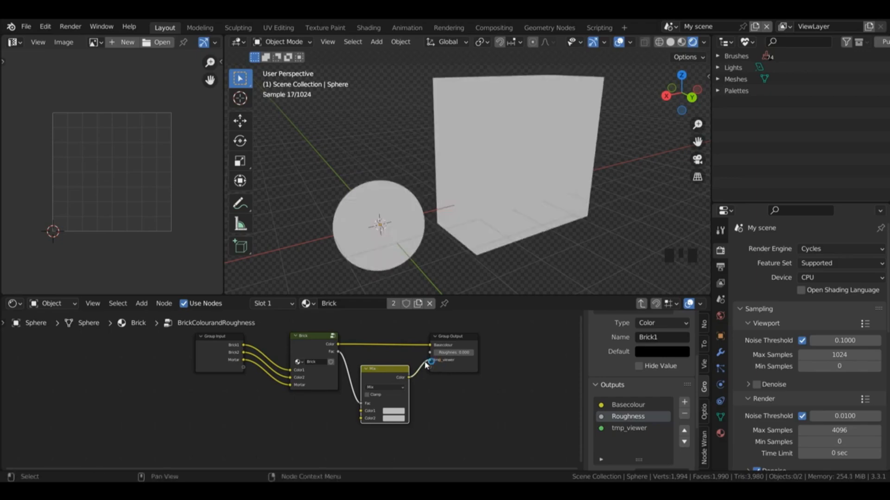
drag(398, 417, 395, 404)
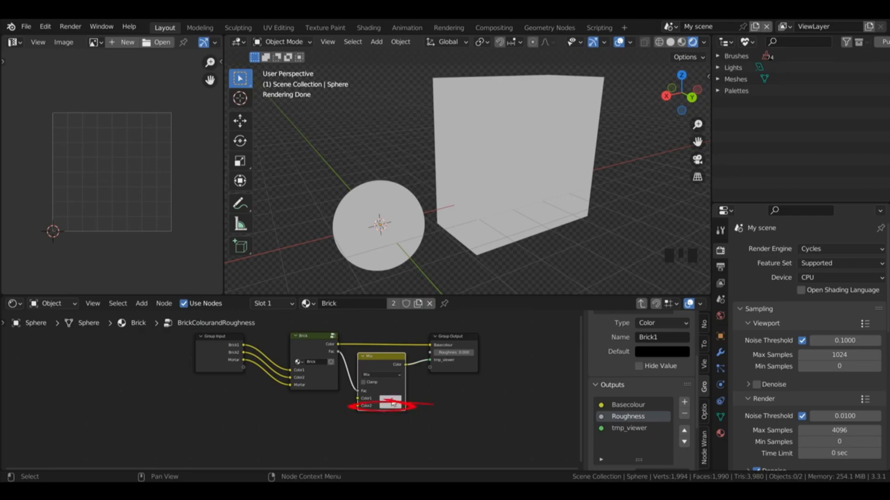
Step: Set the Mix node's Color1 to light grey and Color2 to dark grey, and link its Color to the Roughness output
click(390, 405)
drag(439, 337, 438, 352)
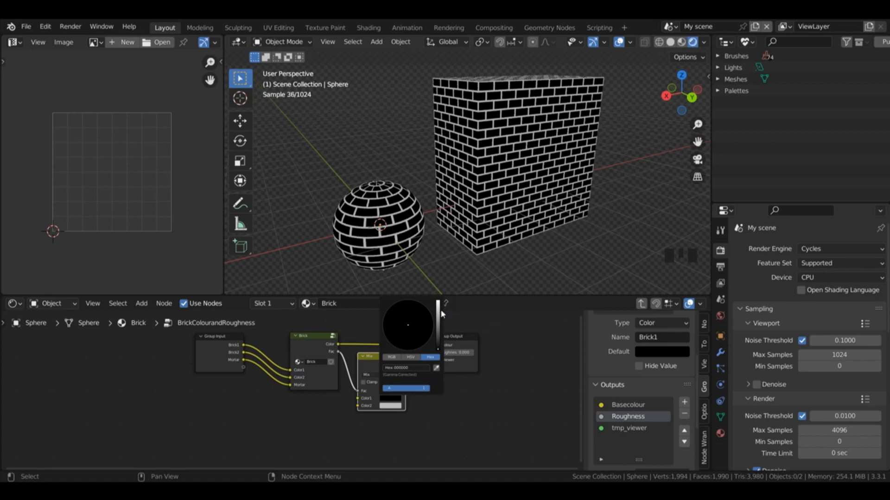
click(390, 401)
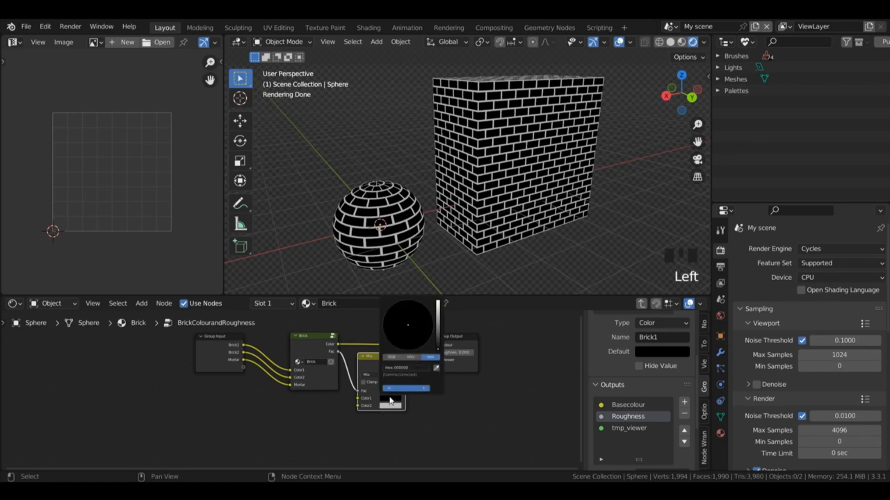
drag(439, 319, 438, 302)
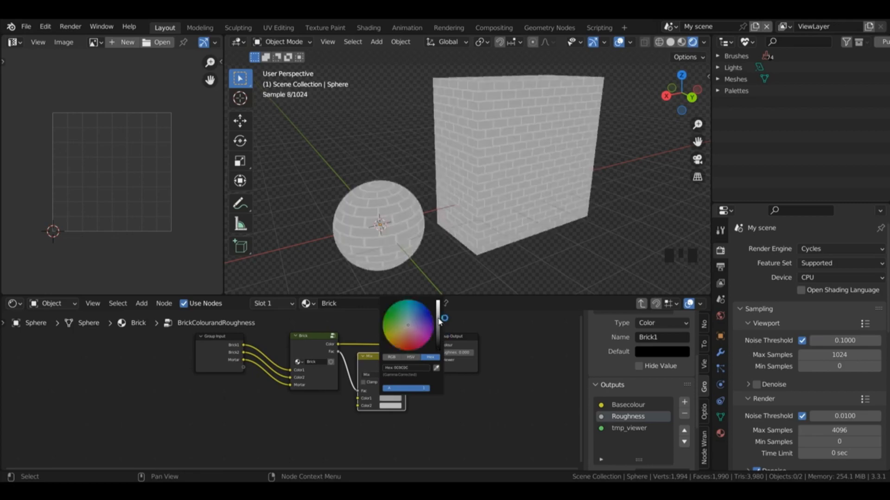
click(394, 407)
drag(436, 348, 431, 354)
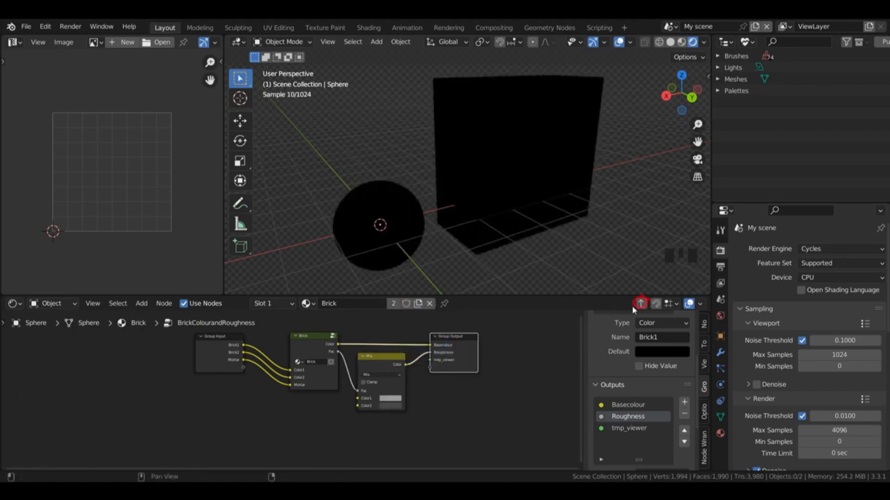
Step: Exit the group, connect its Roughness output to the Principled BSDF's Roughness, and reconnect the BSDF to the Material Output's Surface
click(639, 304)
click(359, 326)
drag(360, 328, 349, 338)
click(414, 335)
drag(414, 335, 271, 377)
mouse_move(213, 370)
mouse_down()
mouse_move(252, 377)
mouse_move(301, 430)
mouse_up()
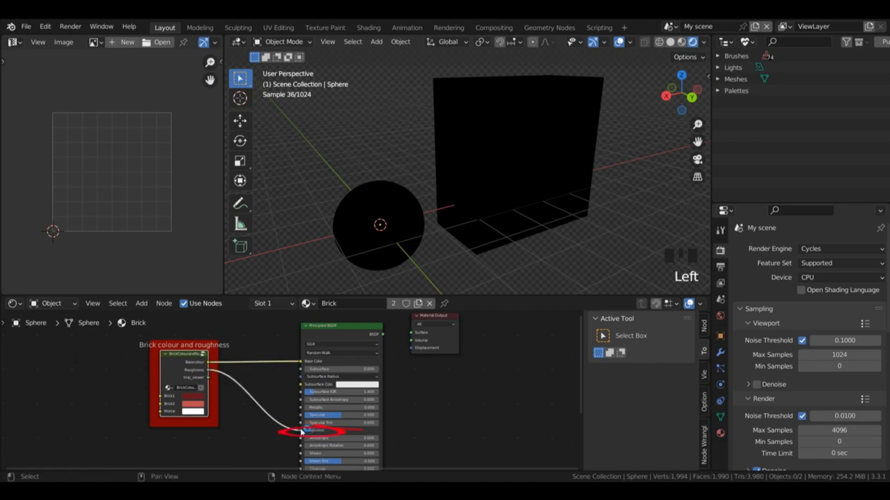
drag(383, 334, 411, 333)
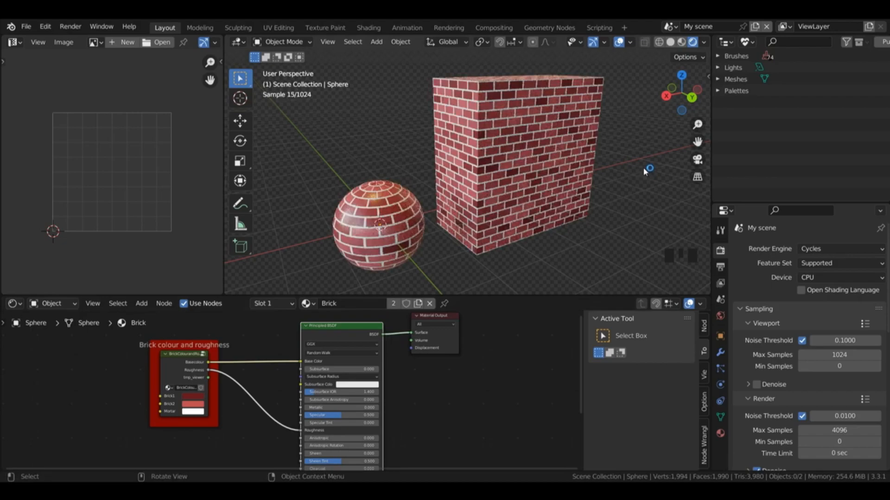
Step: Add another instance of the Brick node group beside the lower inputs of the Principled BSDF
scroll(557, 354, up, 1)
scroll(559, 360, down, 2)
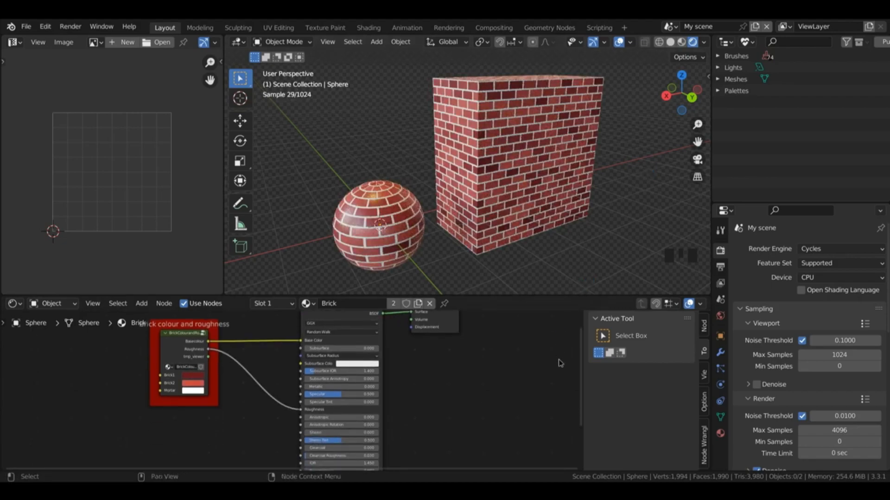
scroll(560, 363, up, 2)
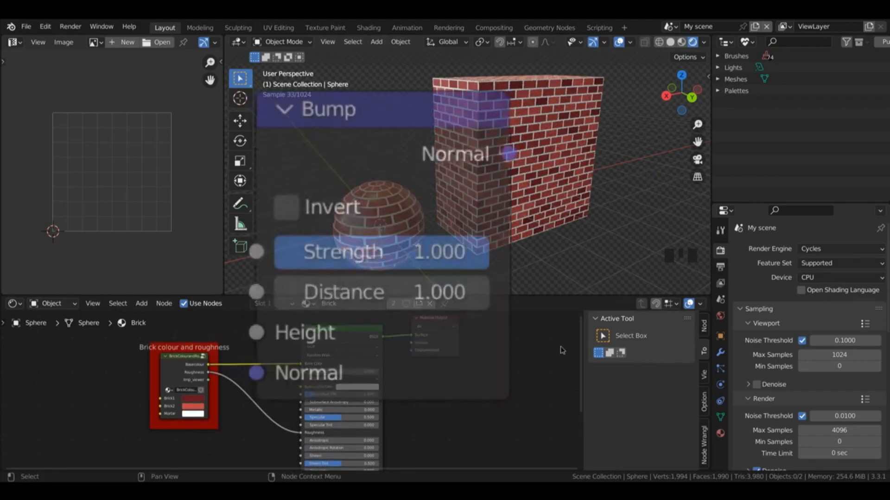
scroll(560, 351, down, 7)
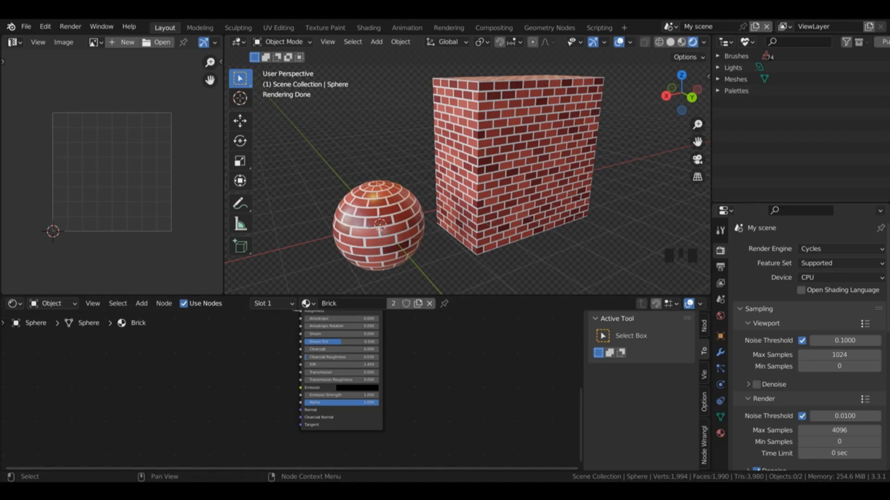
key(shift+a)
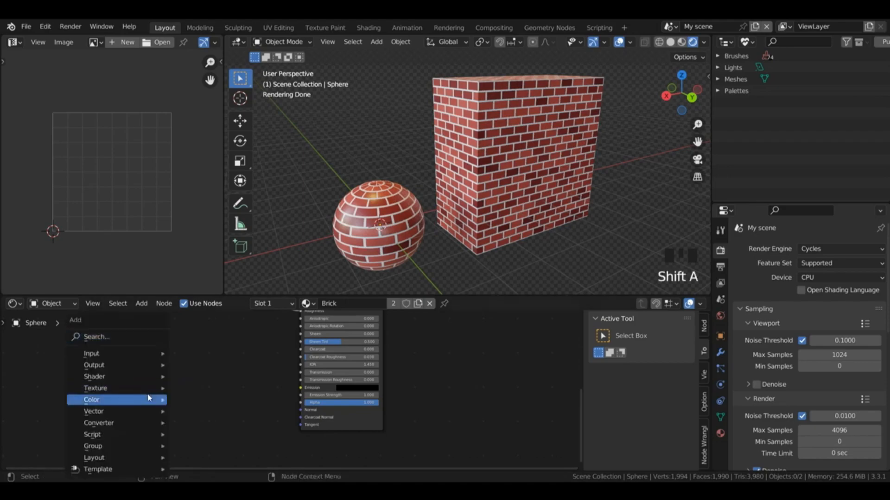
mouse_move(134, 449)
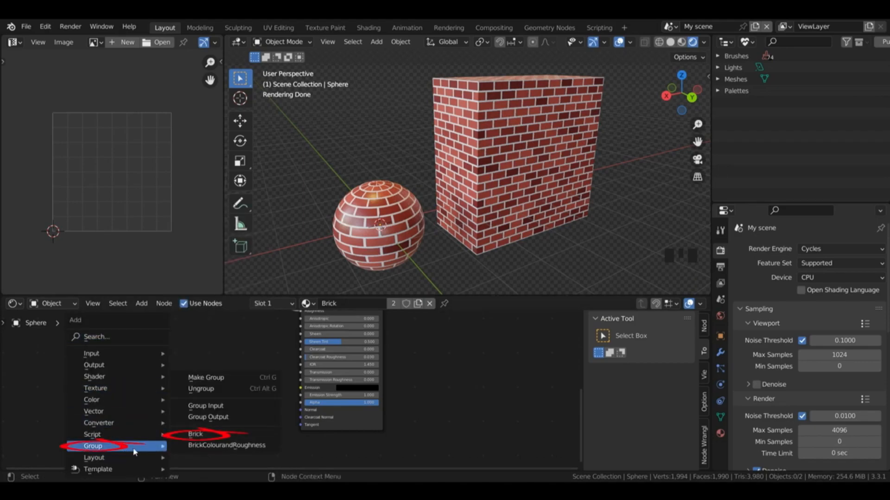
click(197, 435)
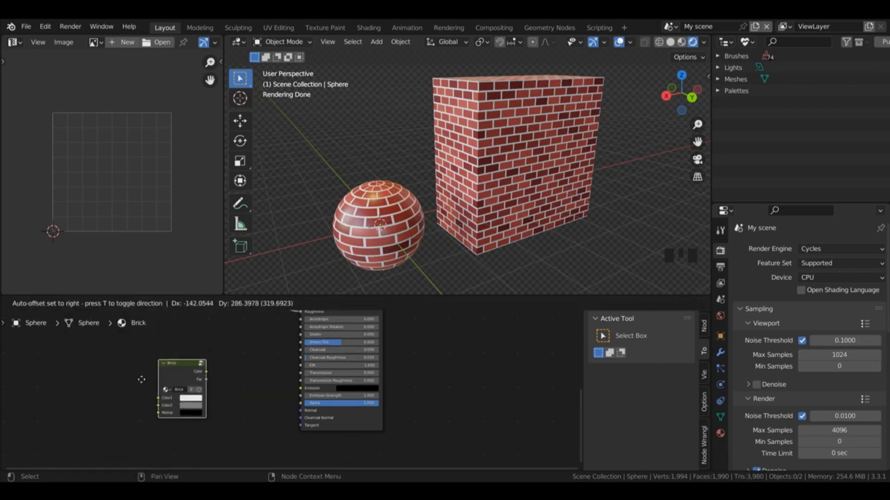
click(219, 371)
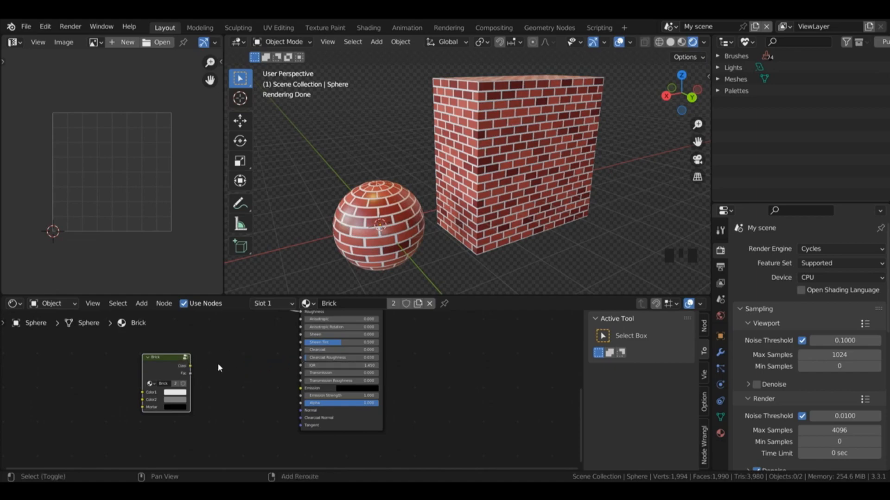
Step: Add a Mix node beside the new Brick node and connect the Brick's Fac output to the Mix factor
key(shift+a)
click(209, 255)
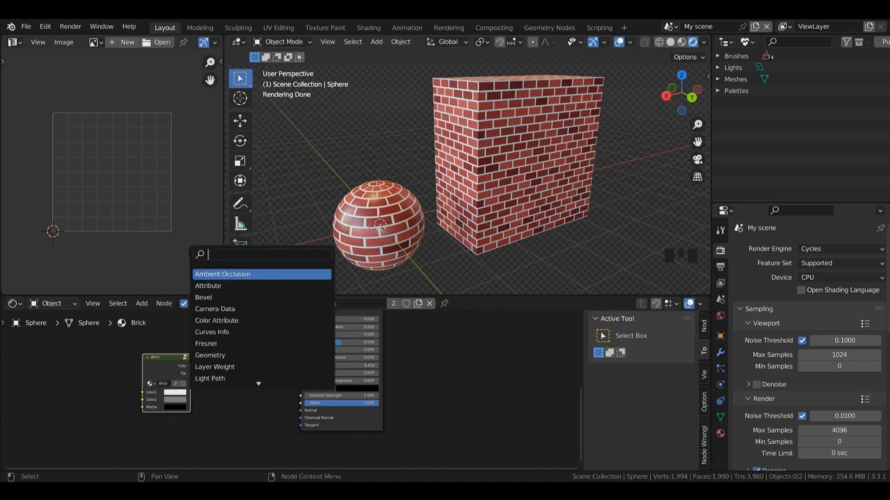
click(129, 371)
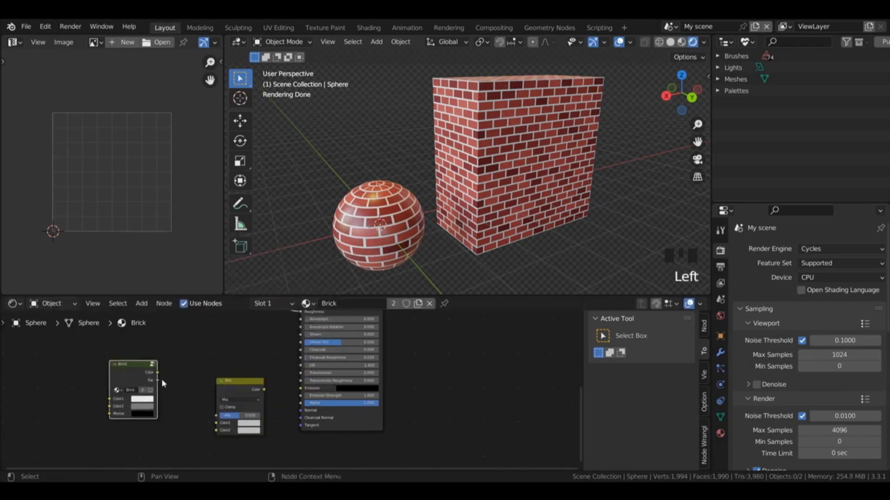
drag(158, 380, 218, 419)
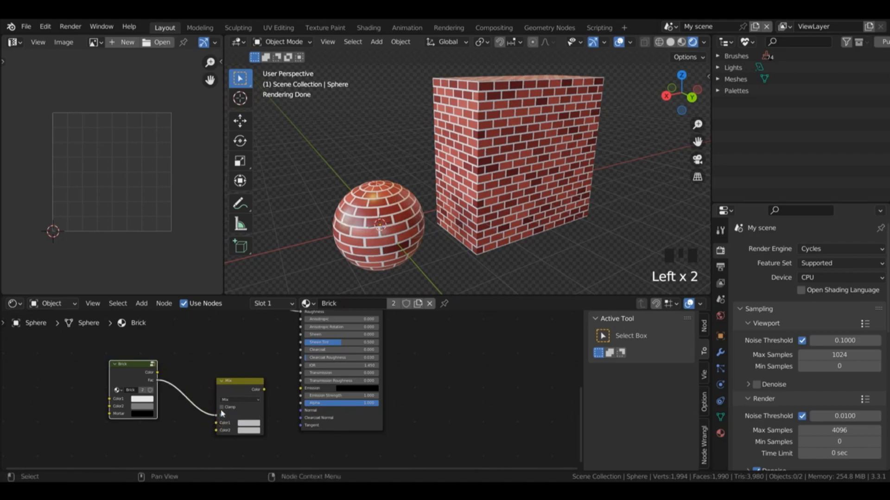
drag(238, 382, 202, 374)
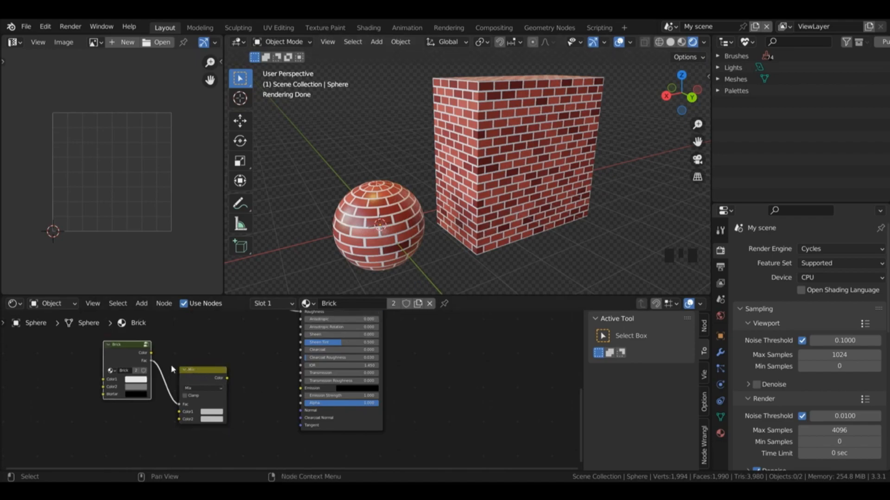
Step: Group the new Brick and Mix nodes together and link the Mix node's Color to the Group Output
click(127, 354)
shift+click(199, 375)
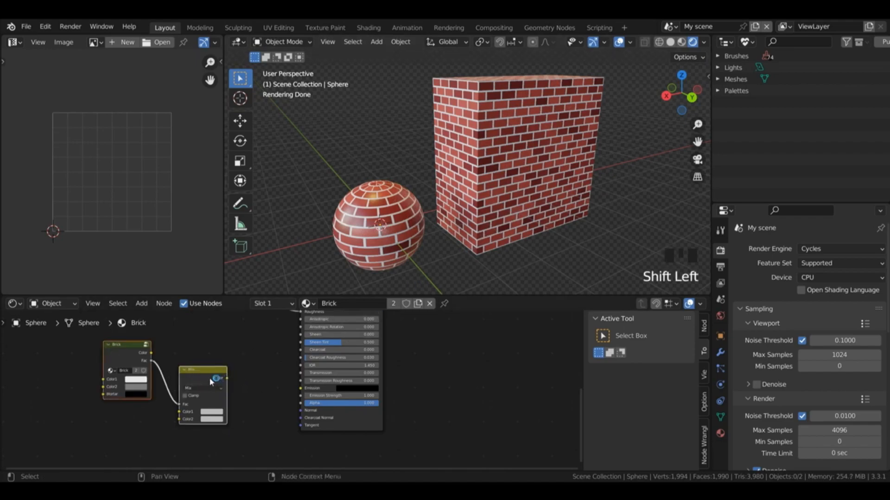
key(ctrl+g)
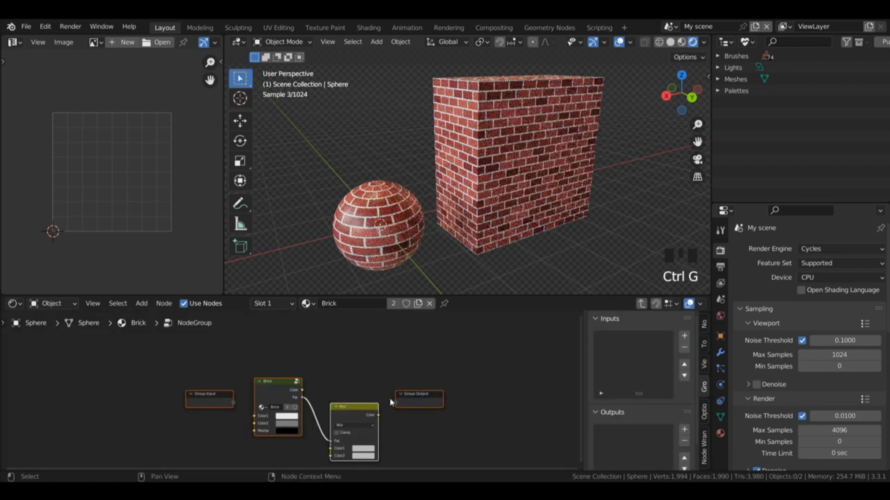
click(426, 406)
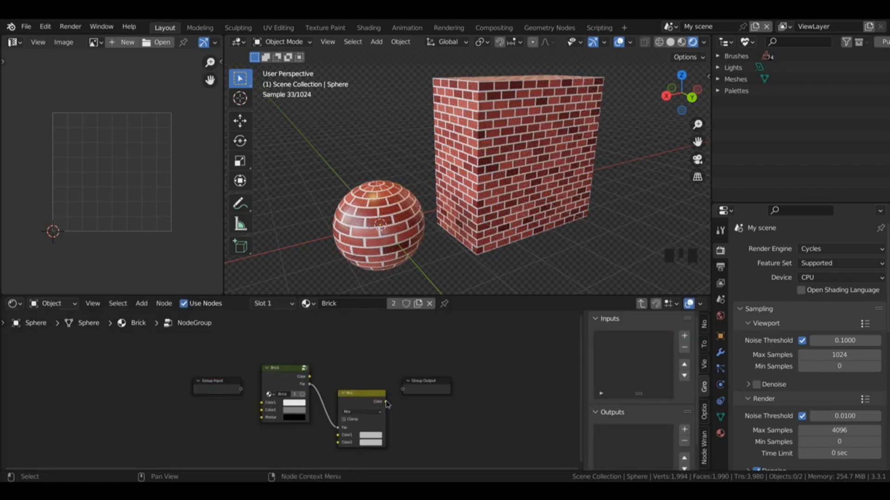
drag(387, 402, 405, 390)
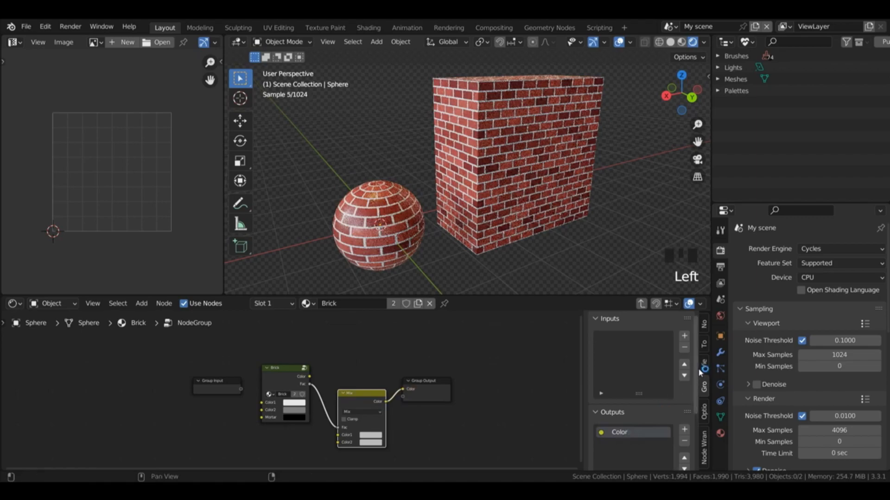
Step: Make the group's Color output a Float named ImperfectionHeight, and move the Brick node up above the Mix node
drag(697, 372, 694, 429)
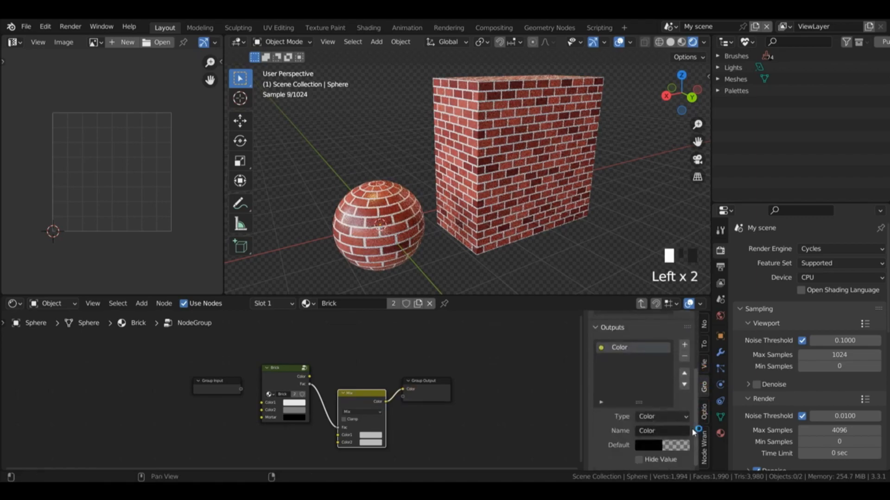
click(657, 418)
click(660, 445)
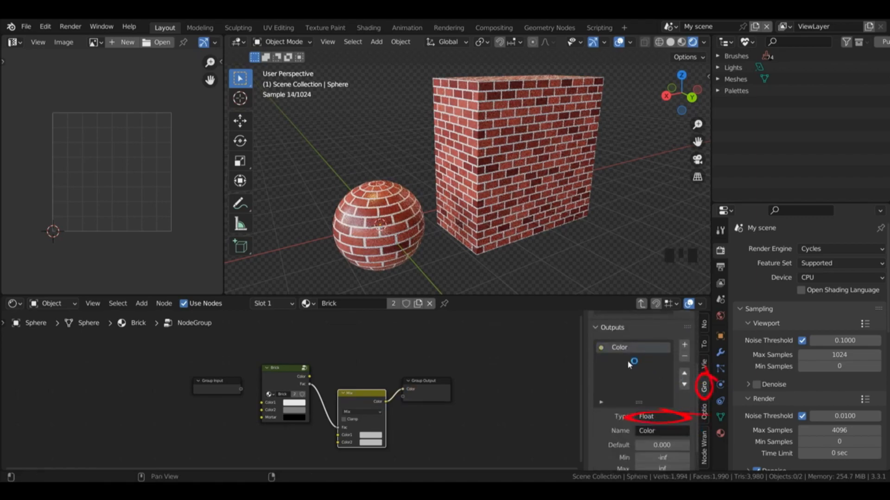
double_click(618, 347)
text(ImperfectionHeight)
key(Return)
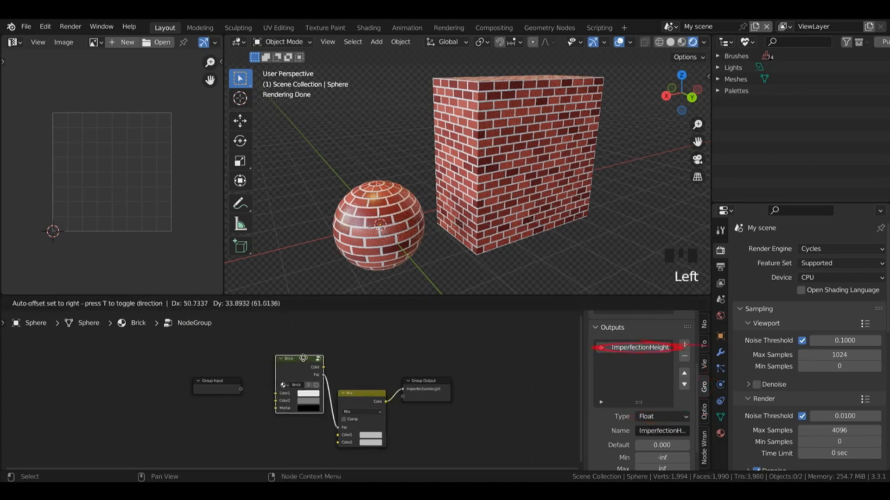
drag(288, 371, 308, 349)
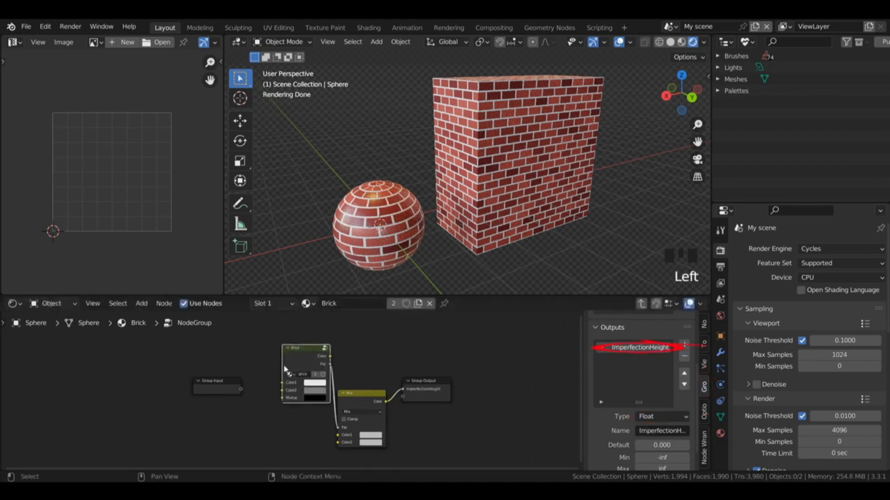
Step: Move the Group Input node further away and add two Noise Texture nodes between it and the Brick and Mix nodes
drag(195, 389, 72, 409)
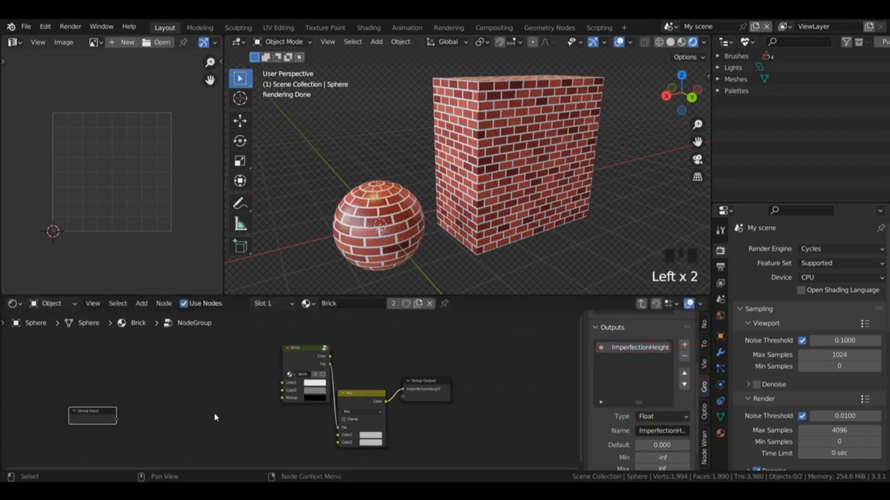
key(shift+a)
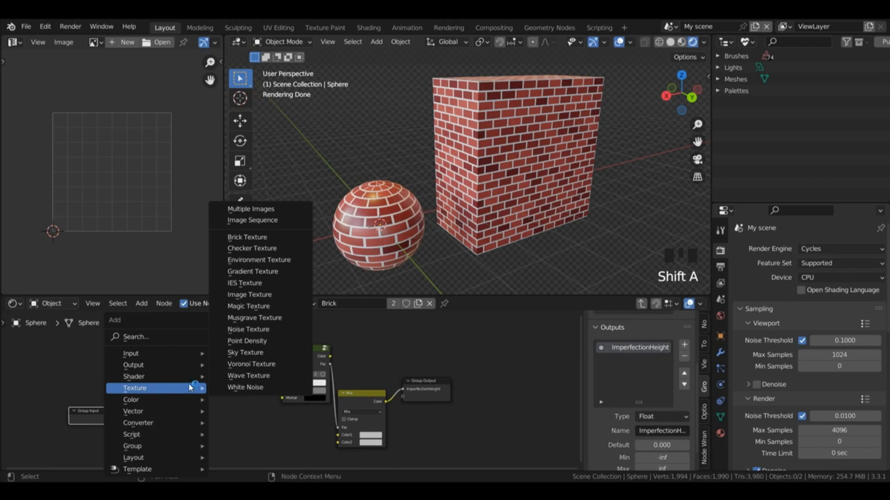
mouse_move(185, 388)
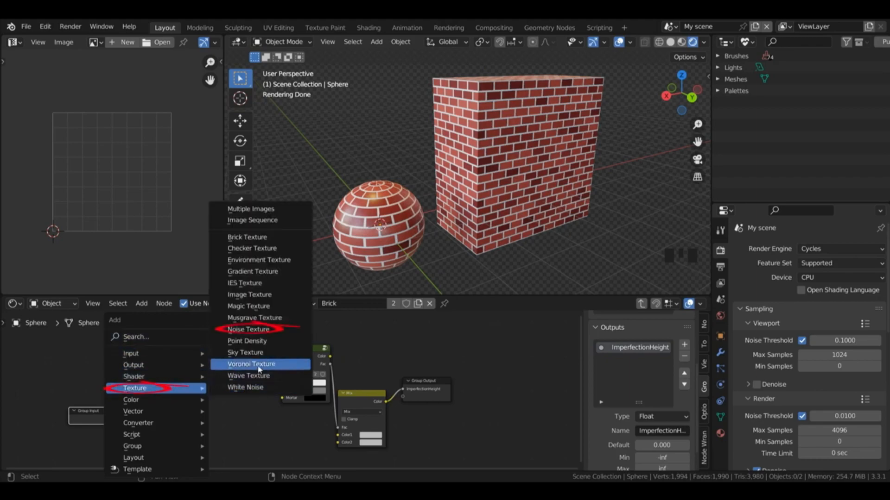
click(249, 330)
click(228, 365)
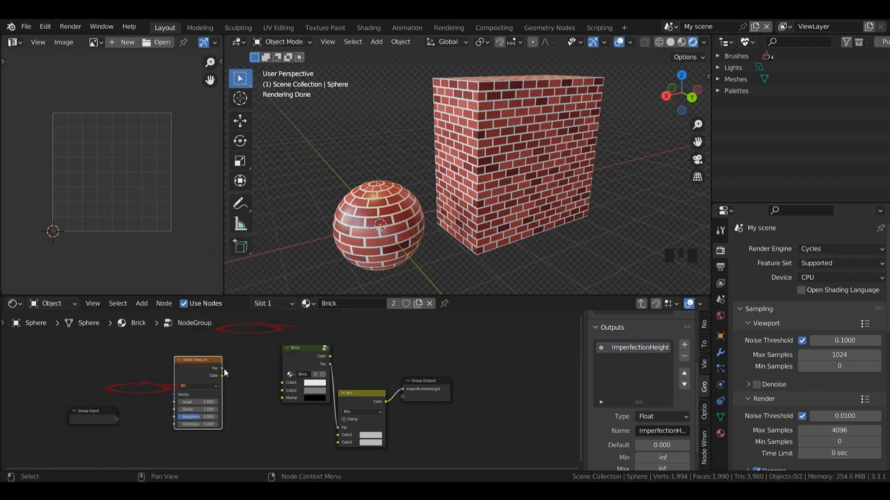
key(shift+d)
click(277, 429)
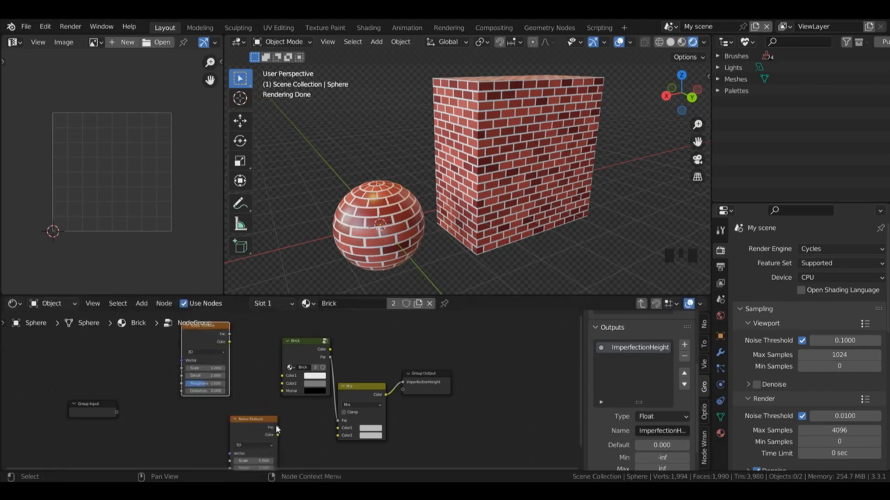
Step: Add a Texture Coordinate node and connect its Object output to the Vector inputs of both Noise Textures
key(shift+a)
mouse_move(139, 353)
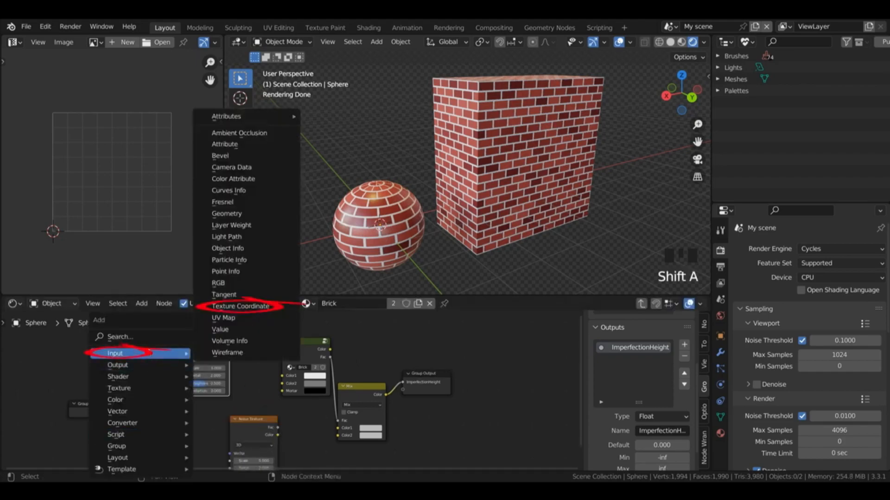
click(240, 307)
click(156, 384)
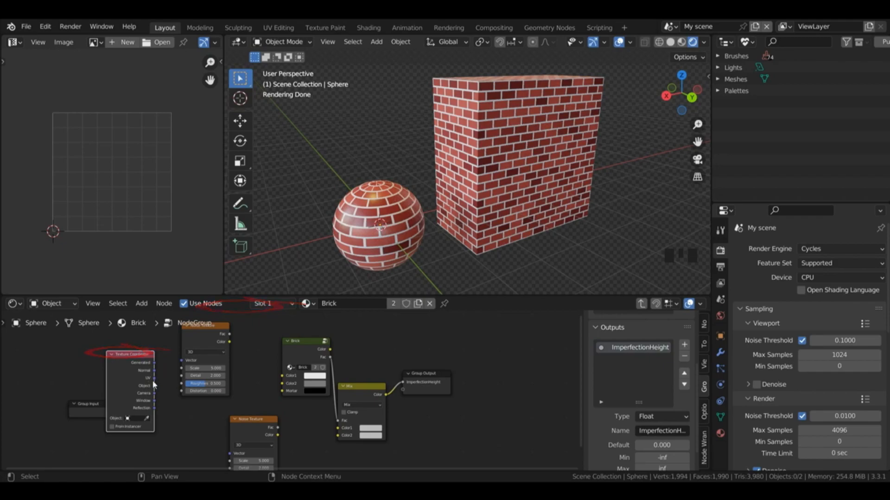
drag(155, 385, 233, 402)
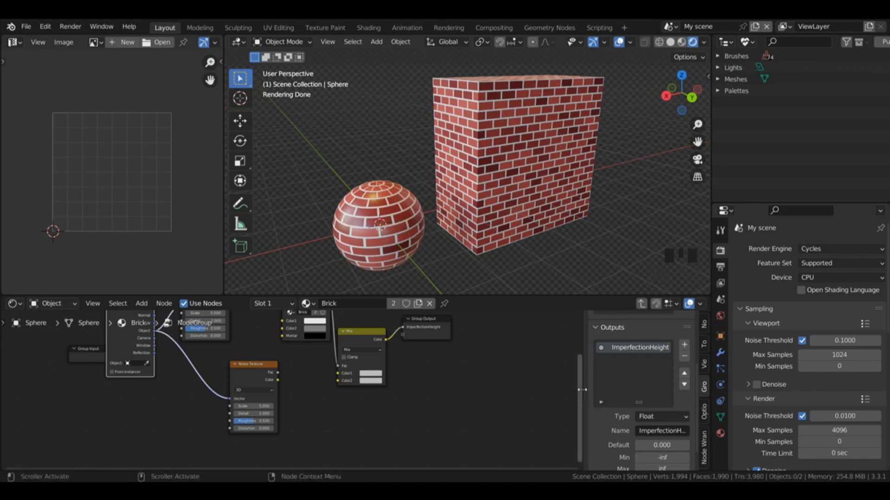
drag(584, 392, 584, 363)
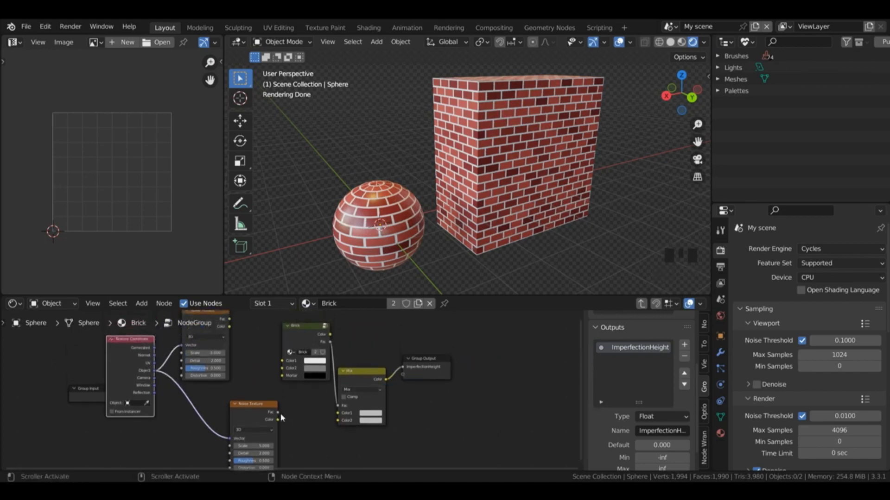
Step: Connect the upper Noise Texture's Fac to the Mix node's Color1 and the lower one's to Color2, and leave the group
drag(278, 413, 339, 422)
drag(230, 320, 342, 412)
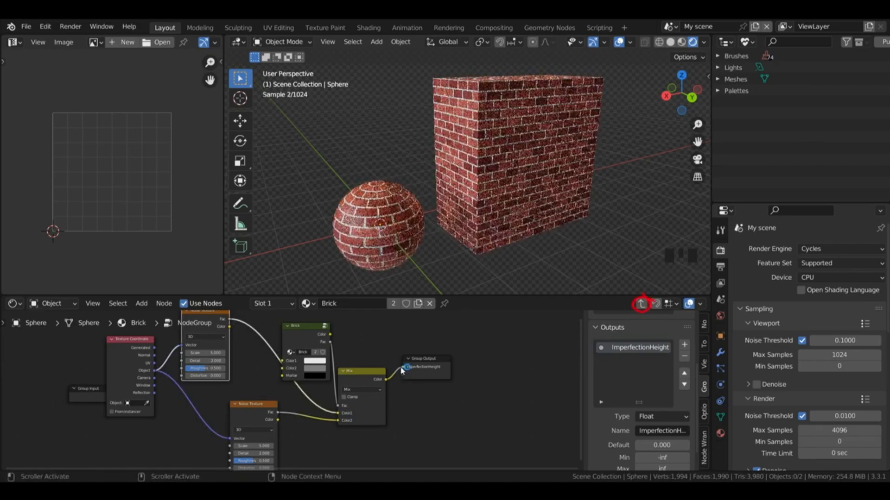
click(642, 304)
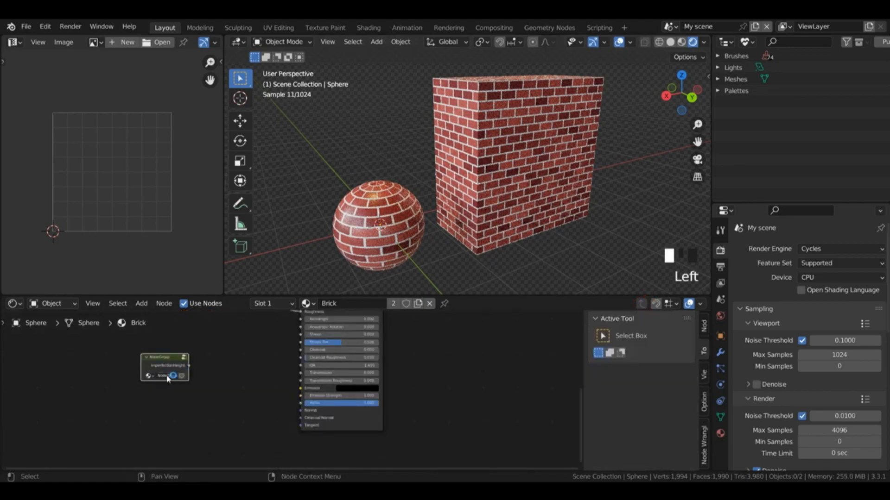
Step: Rename the node group ImperfectionHeight and route its output through a new Bump node into the Principled BSDF's Normal
double_click(168, 376)
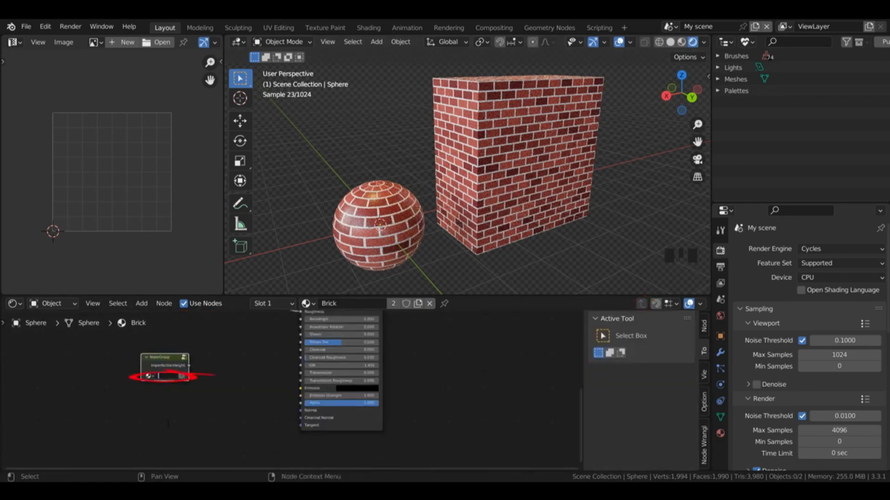
key(Return)
key(shift+a)
click(238, 338)
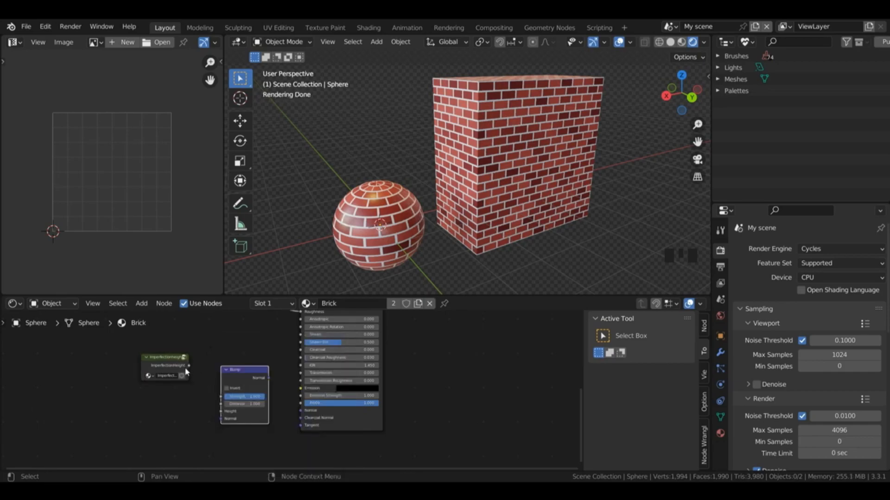
drag(187, 366, 221, 412)
drag(269, 378, 300, 410)
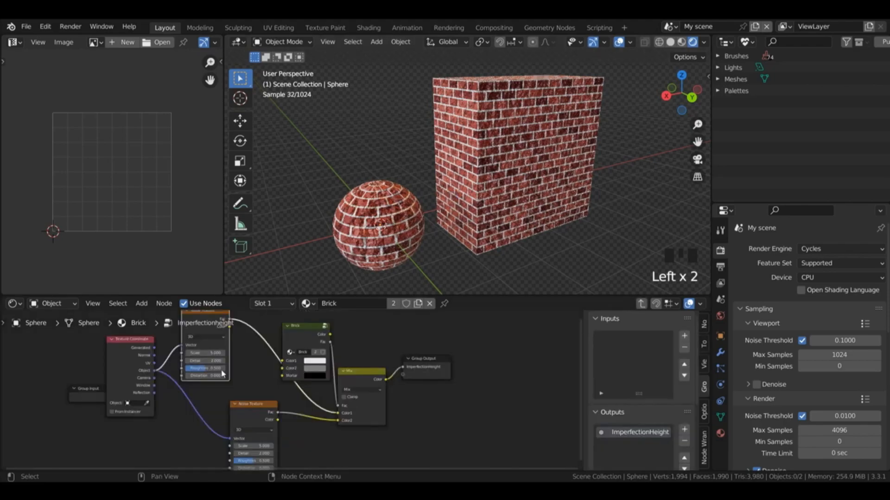
Step: Inside the ImperfectionHeight group, set the Roughness of both Noise Textures to 1.000
drag(203, 370, 241, 370)
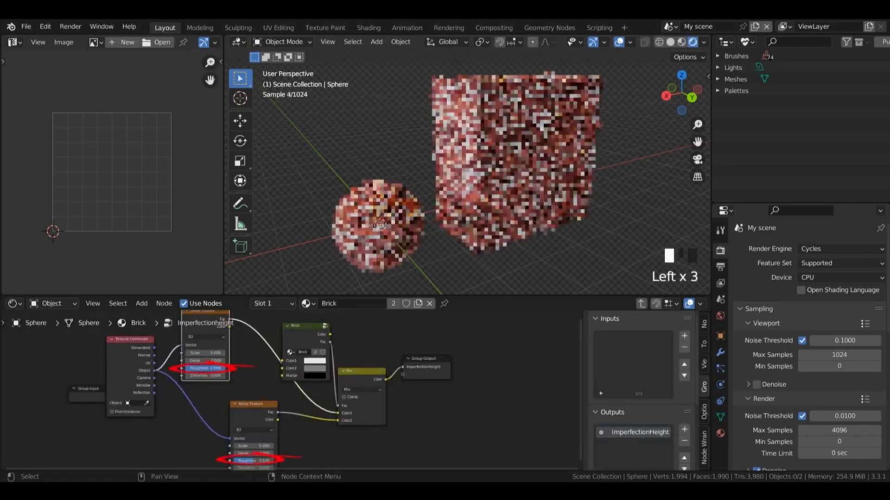
drag(260, 407, 258, 389)
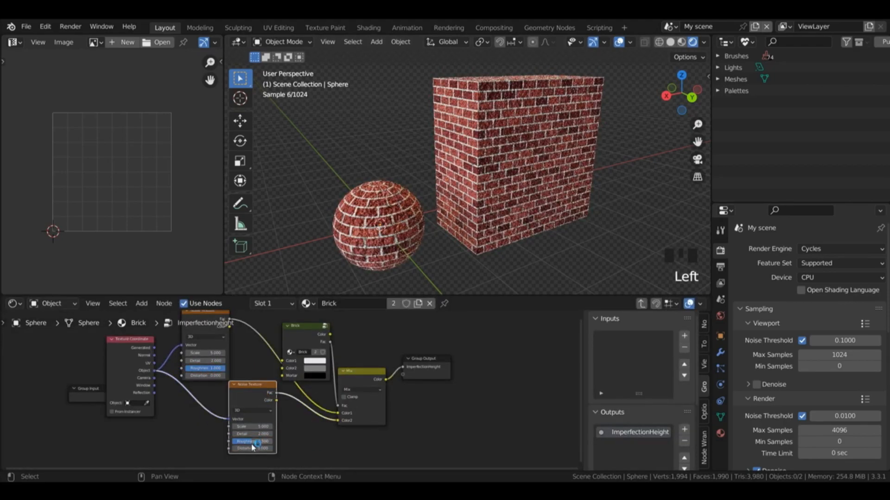
drag(251, 443, 272, 441)
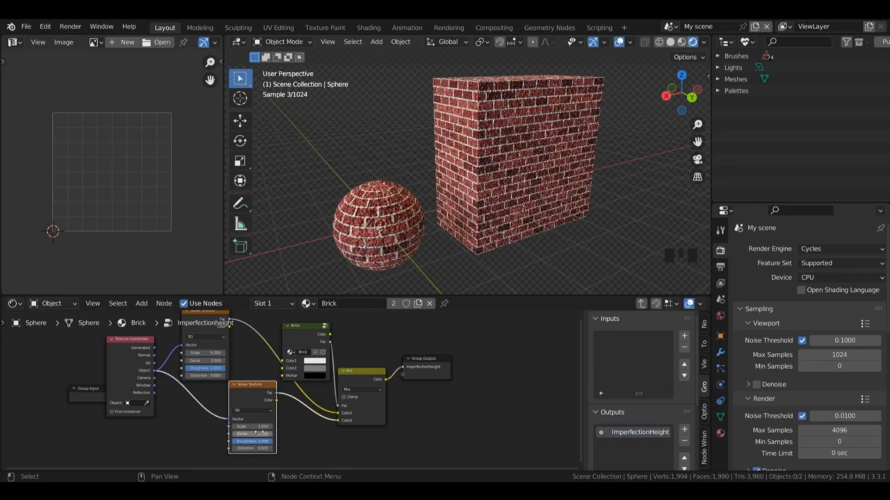
Step: Set the lower Noise Texture's Detail to 10 and shift the node slightly away from the Mix node
click(259, 435)
text(10)
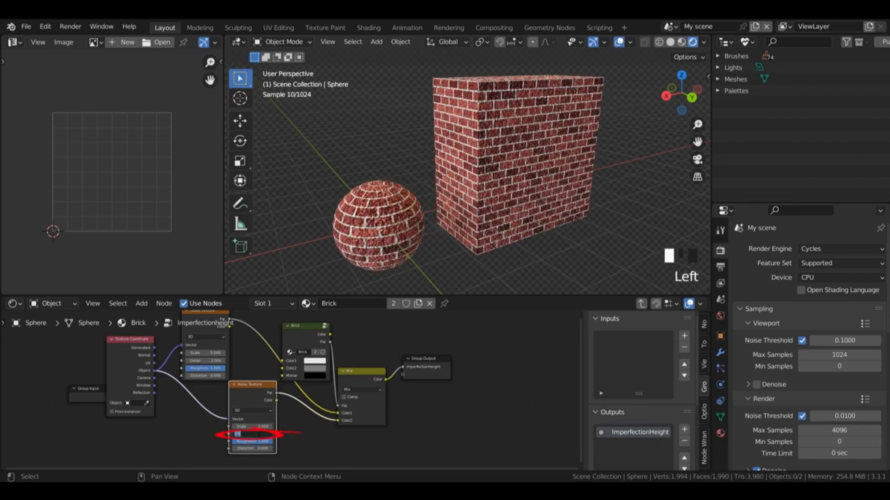
key(Return)
click(251, 392)
drag(251, 392, 243, 402)
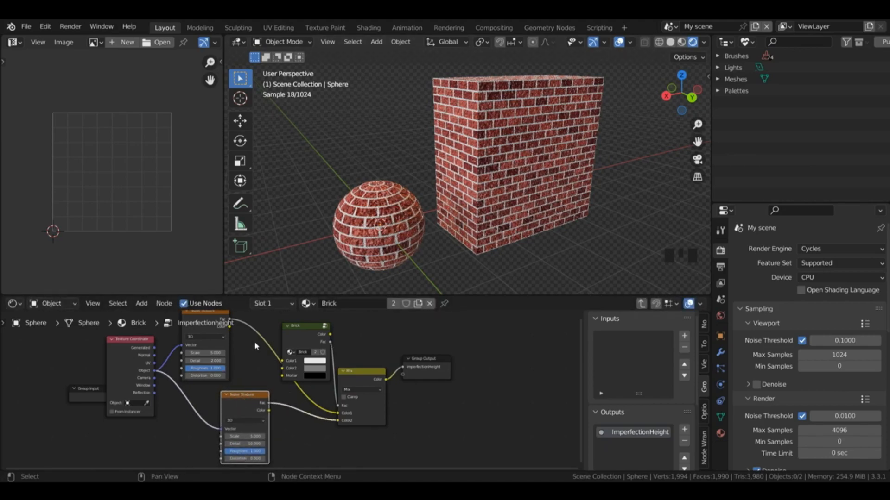
Step: Set the Scale to 50 on the upper Noise Texture and 10 on the lower one, checking the bricks up close
click(211, 353)
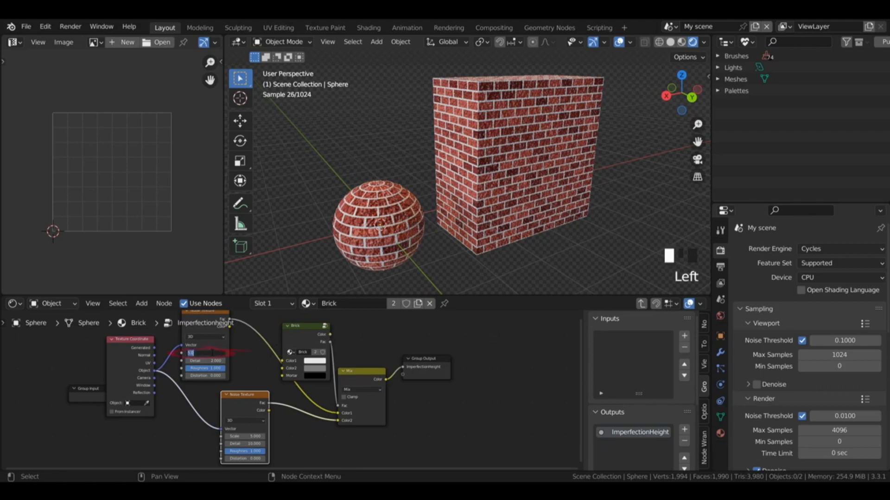
text(50)
key(Return)
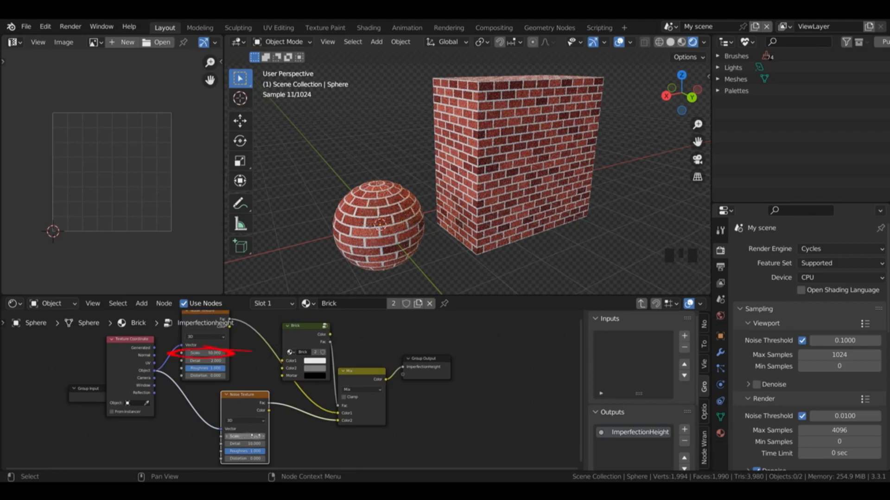
click(246, 437)
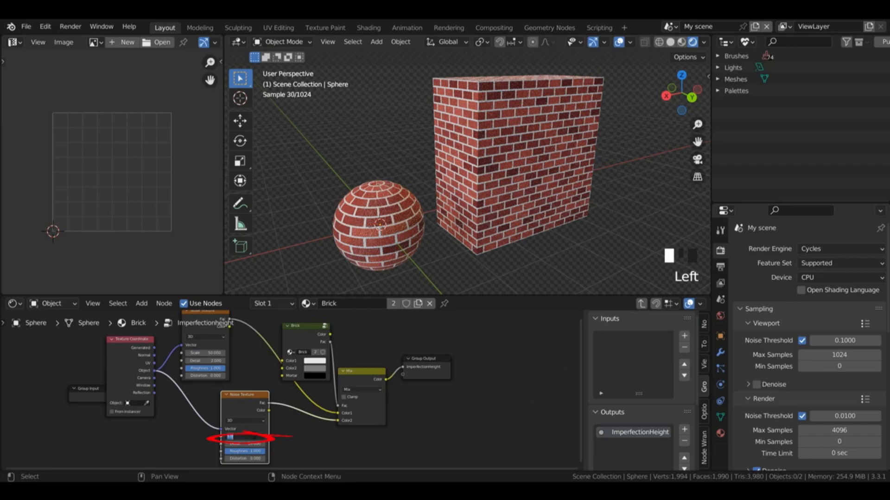
text(10)
key(Return)
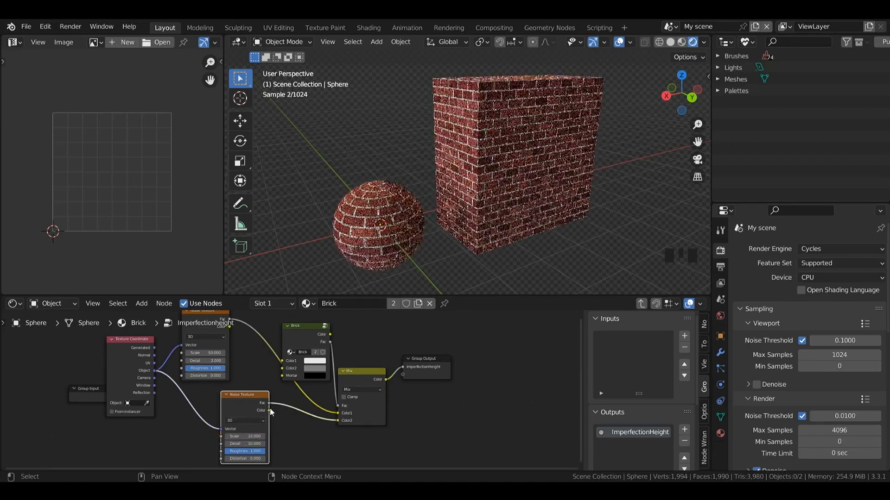
scroll(527, 272, up, 5)
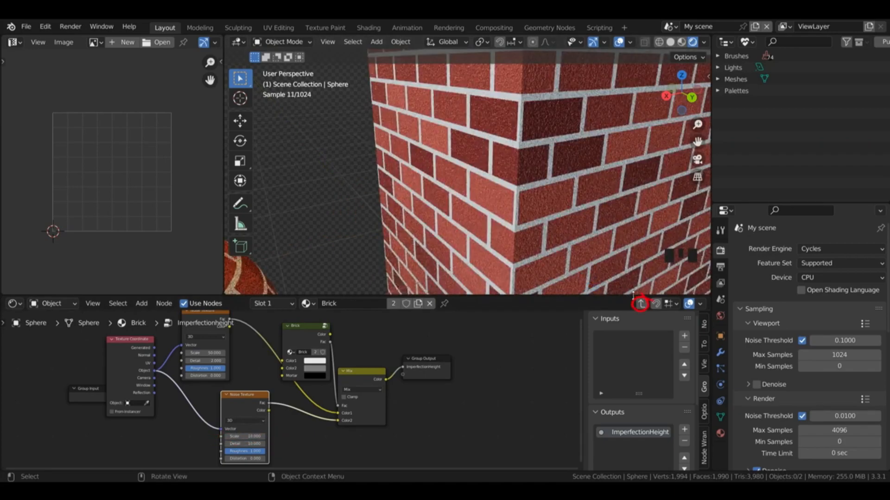
Step: Outside the group, set the Bump's Strength to 0.050 and insert a second Bump with Strength about 0.613 before the Principled BSDF's Normal
click(640, 304)
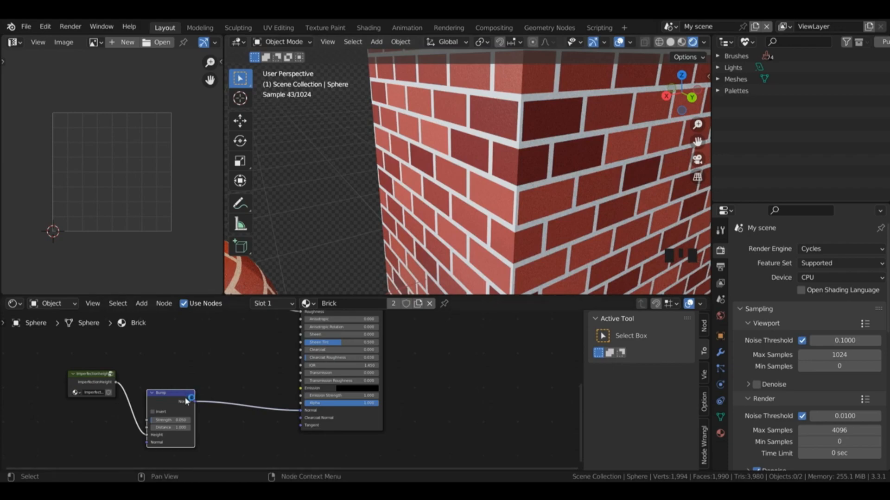
key(shift+a)
mouse_move(255, 376)
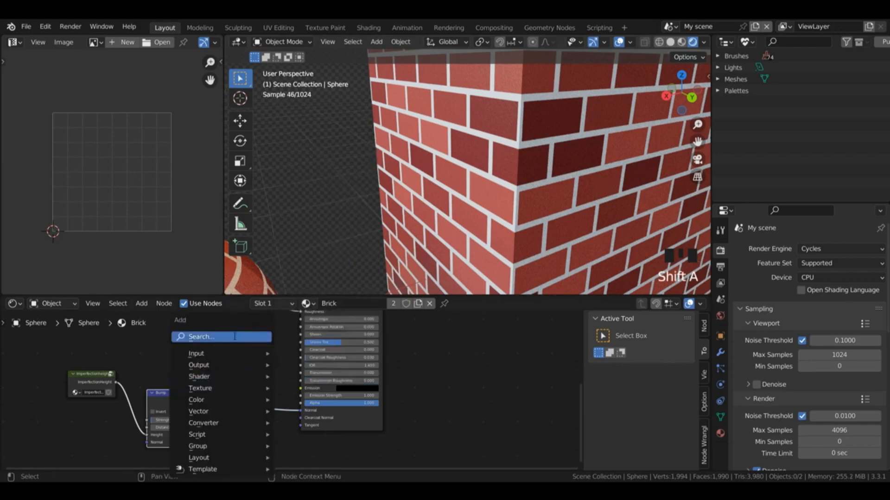
click(238, 337)
text(m)
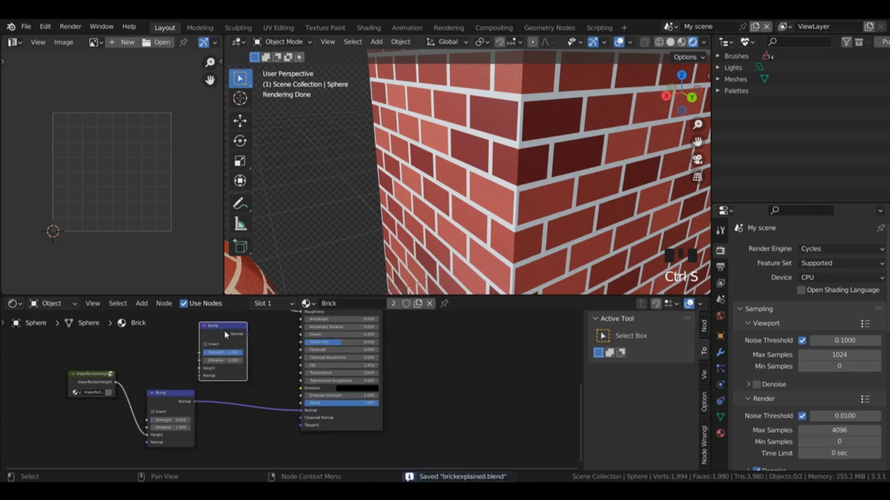
key(g)
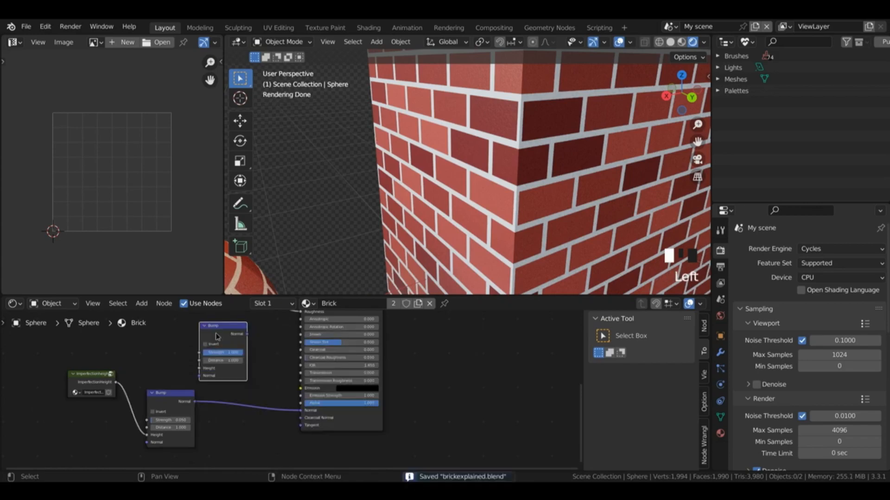
click(265, 381)
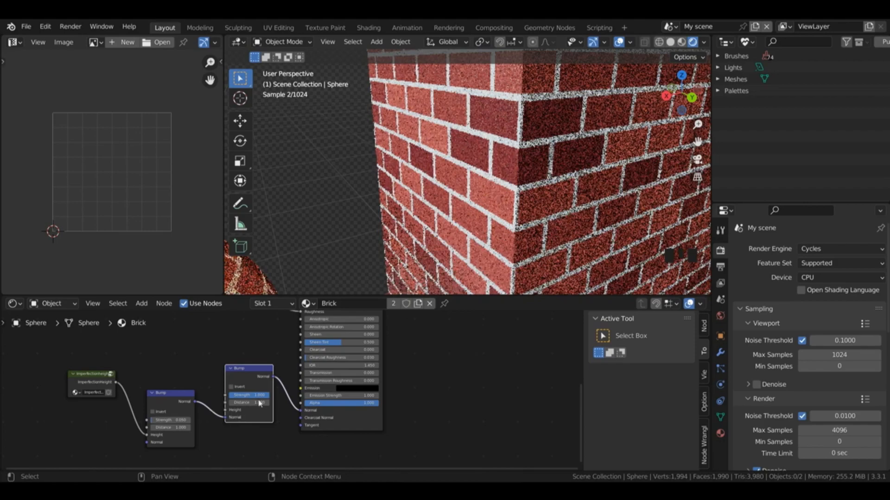
drag(267, 397, 253, 397)
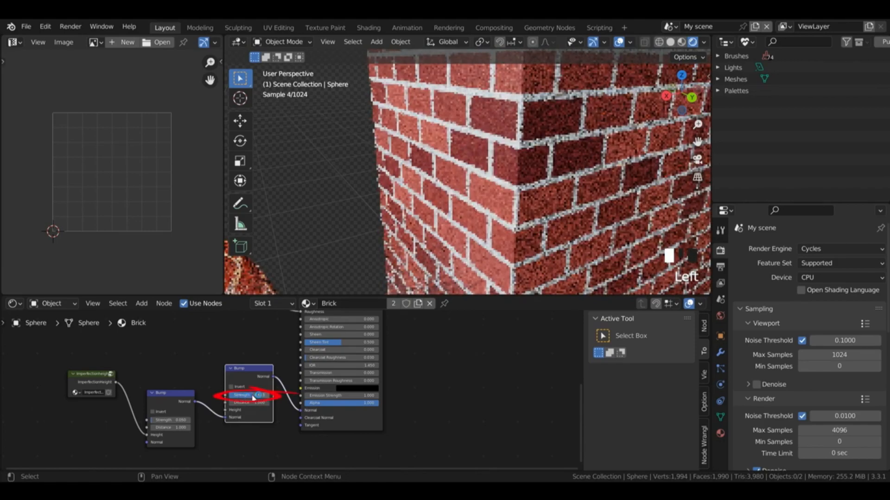
drag(173, 436, 158, 452)
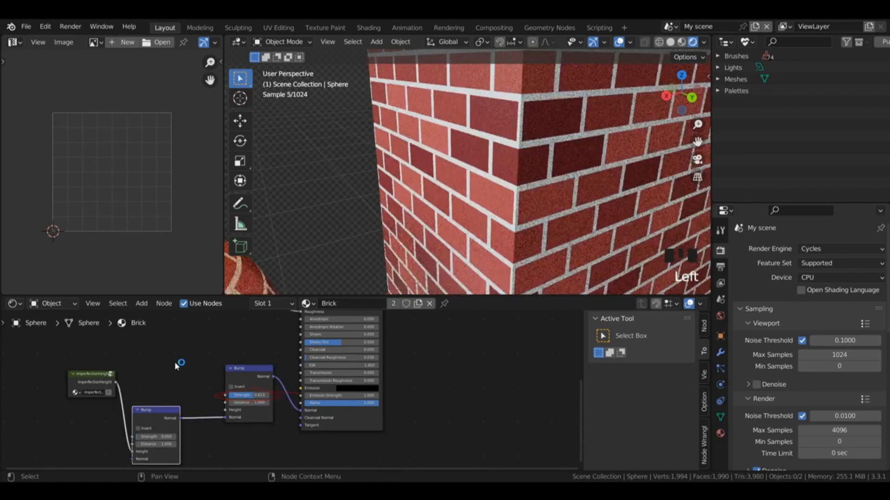
Step: Add a Brick group node, connect its Fac to the second Bump's Height, and set that Bump's Strength to 1.000
key(shift+a)
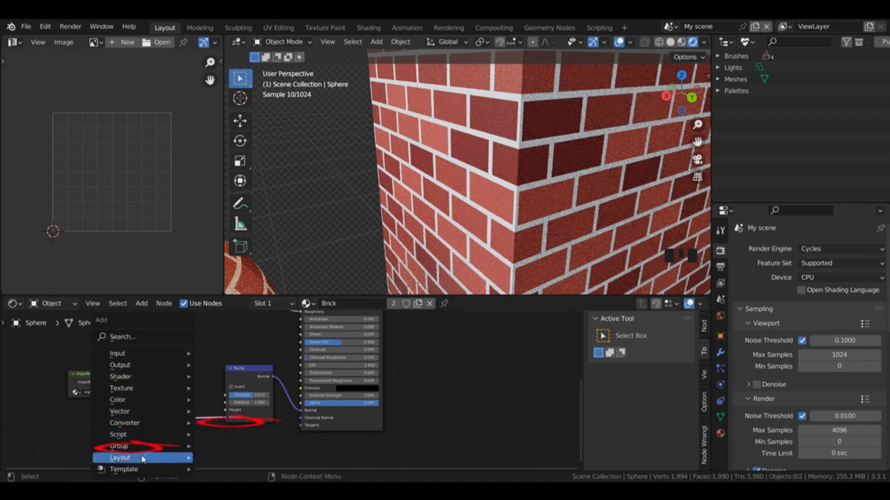
mouse_move(147, 447)
click(221, 422)
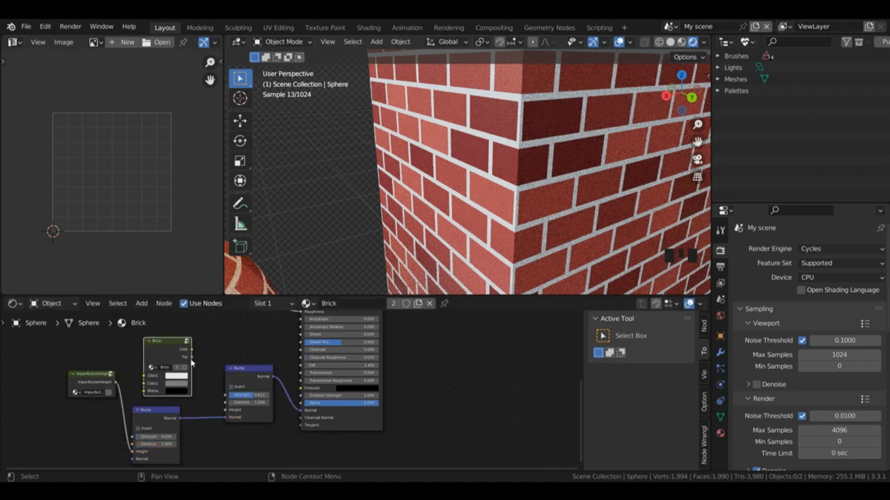
drag(189, 360, 228, 412)
drag(230, 409, 228, 411)
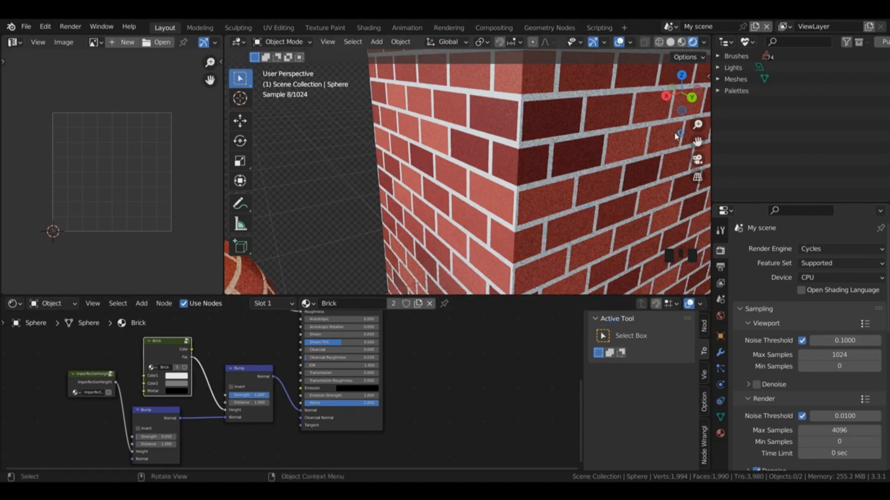
Step: Enable Invert on the second Bump node with the whole sphere and cube in view
drag(696, 124, 690, 204)
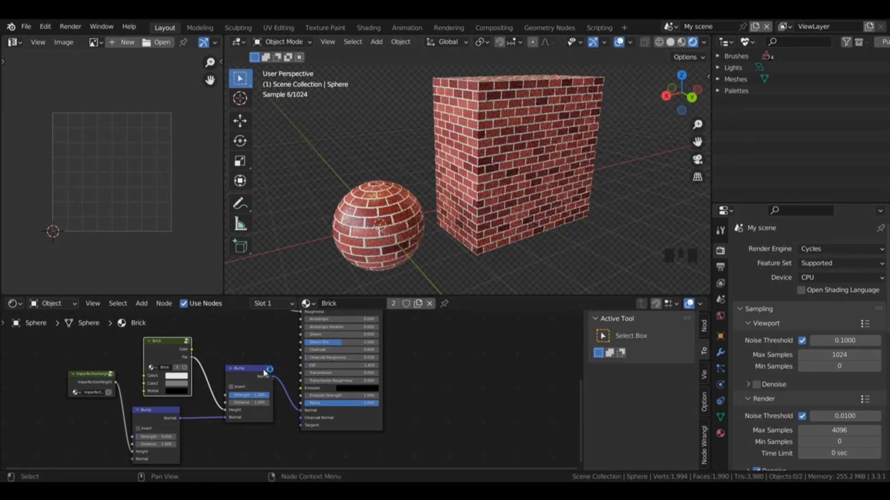
click(231, 387)
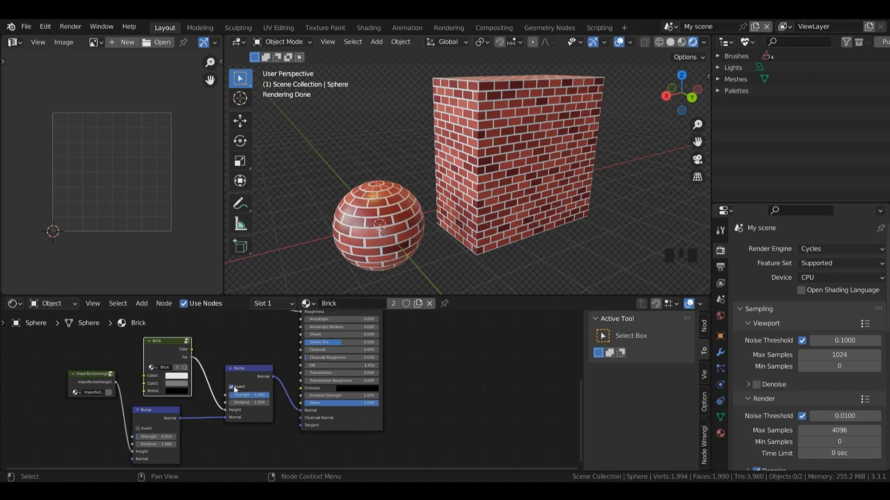
Step: Move the lower Brick group's Fac link from the second Bump's Height to the Principled BSDF's Emission input
drag(163, 347, 137, 336)
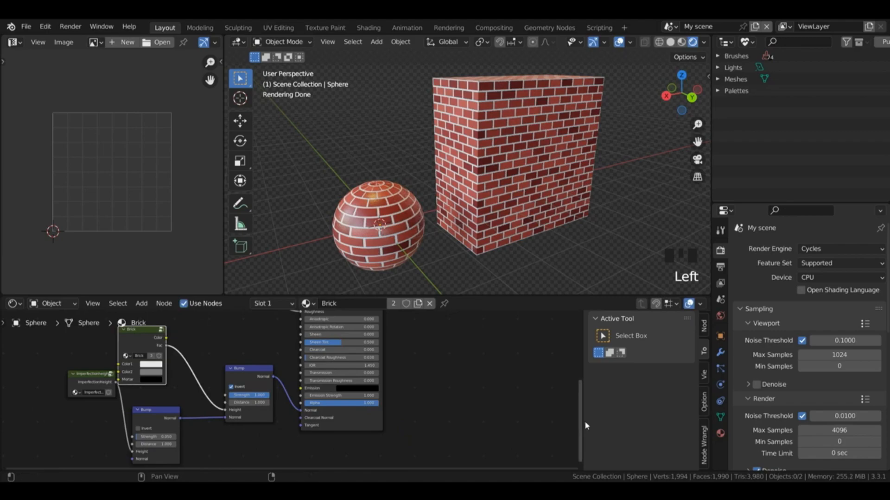
mouse_move(581, 422)
mouse_down()
mouse_move(581, 395)
mouse_move(581, 410)
mouse_up()
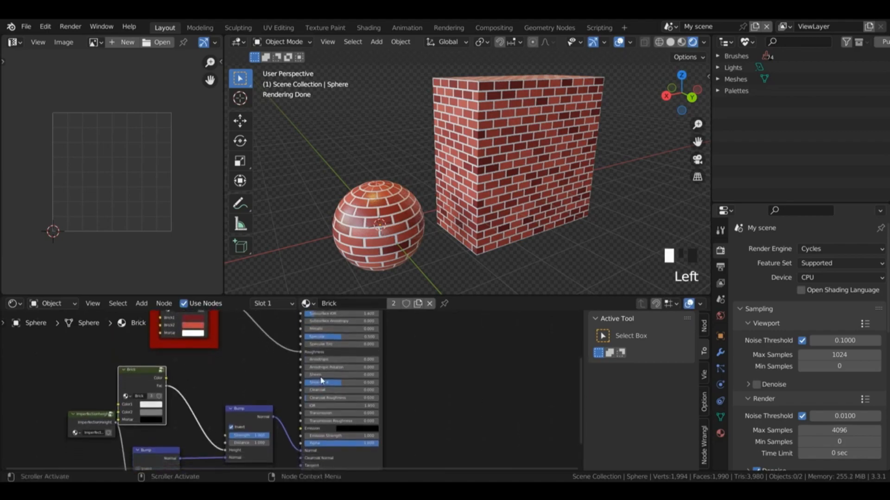
drag(258, 417, 266, 415)
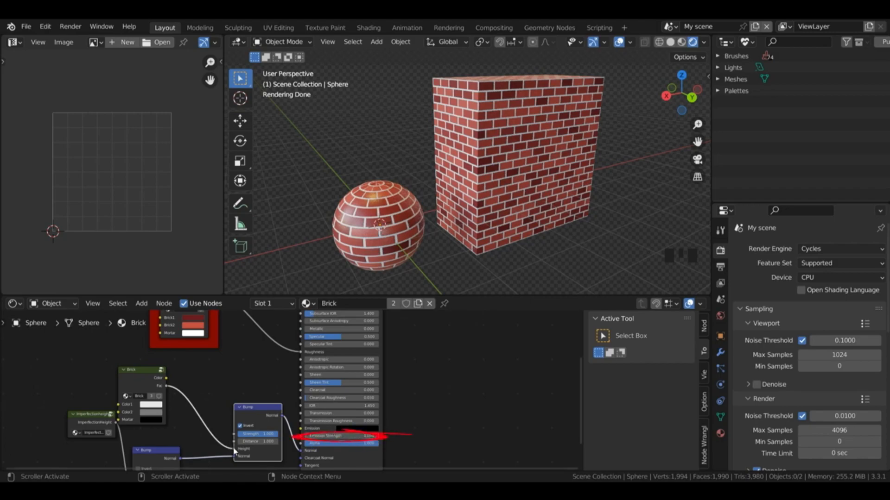
drag(234, 449, 301, 428)
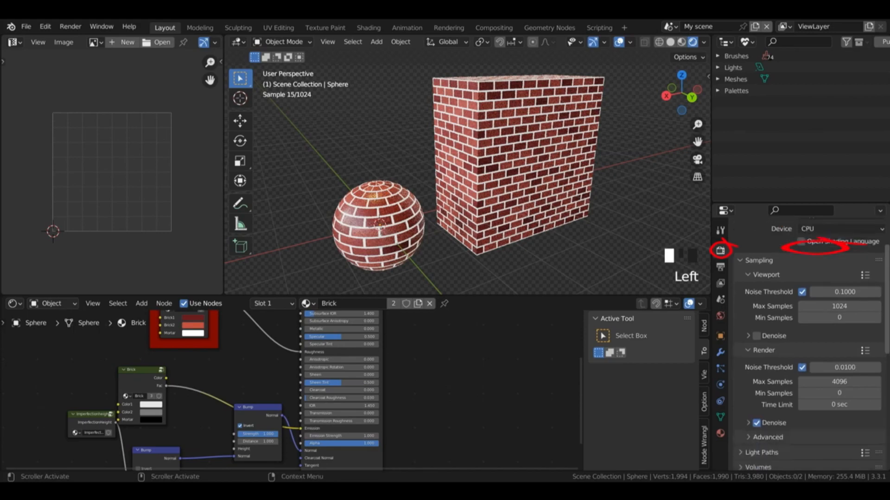
Step: Switch the 3D viewport to Solid shading and set the render Max Samples to 10
scroll(810, 348, down, 4)
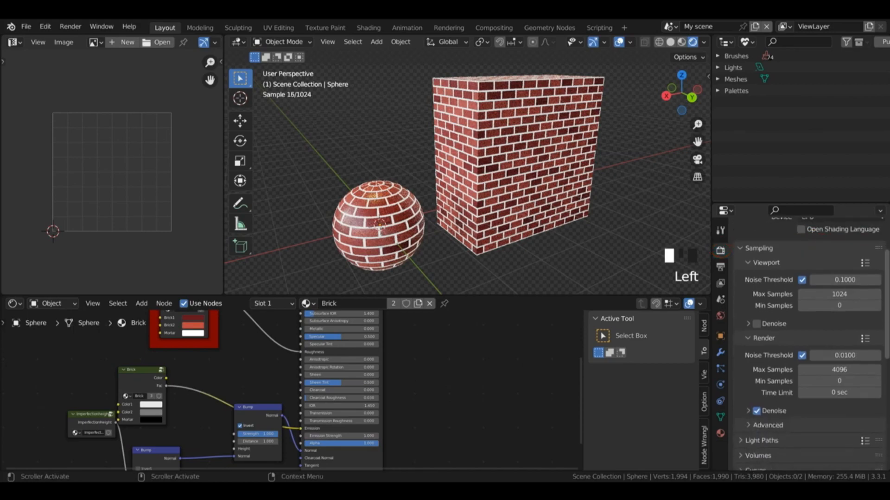
click(670, 42)
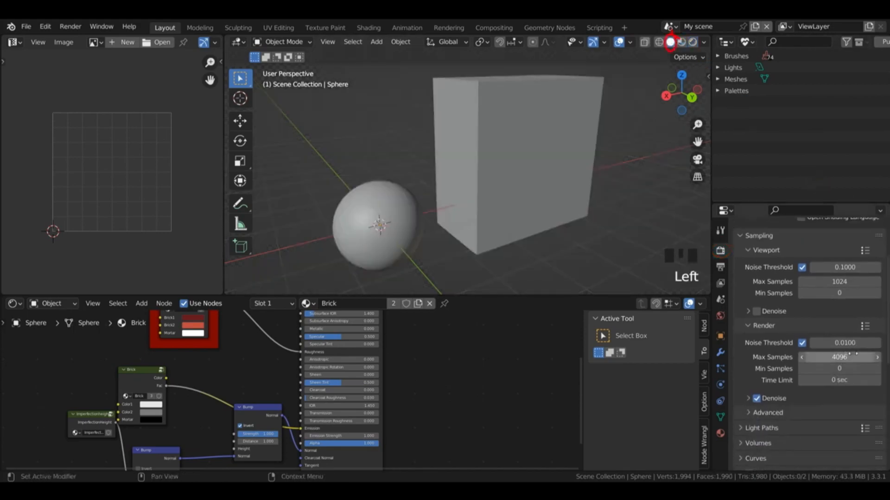
click(836, 358)
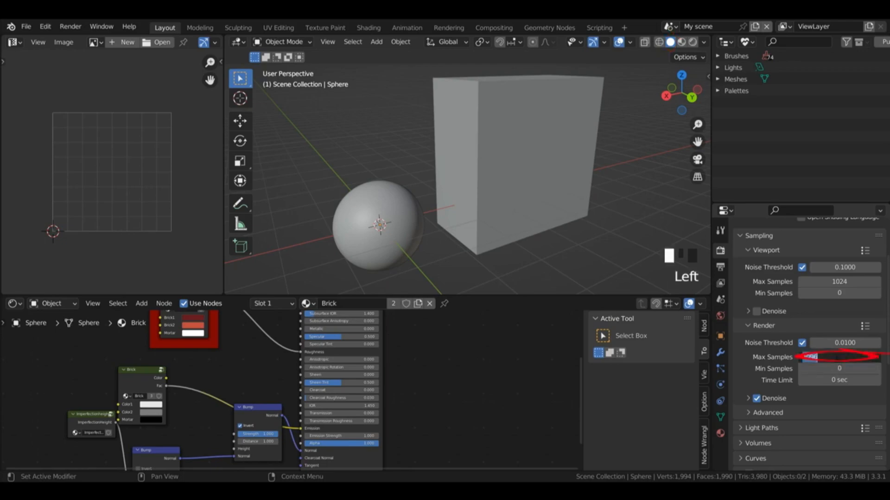
text(10)
key(Return)
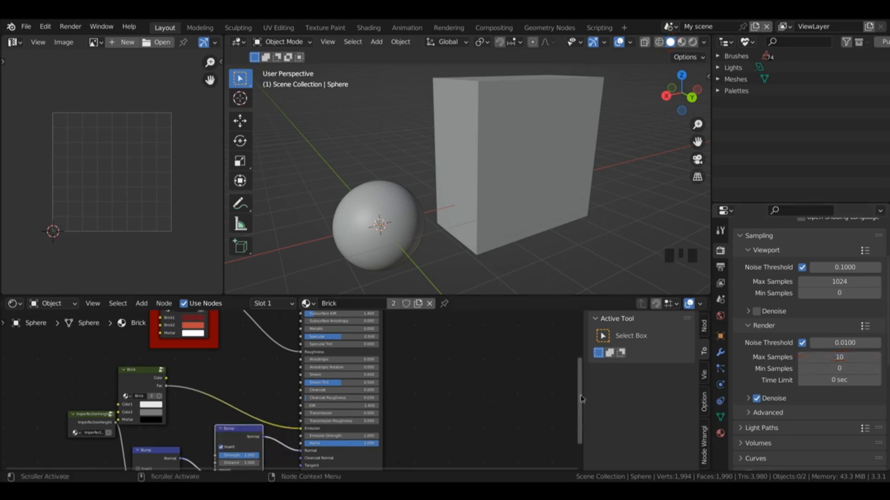
Step: Turn off Invert on the second Bump and insert an Invert node between the Brick group's Fac and the Emission input
drag(581, 399, 581, 418)
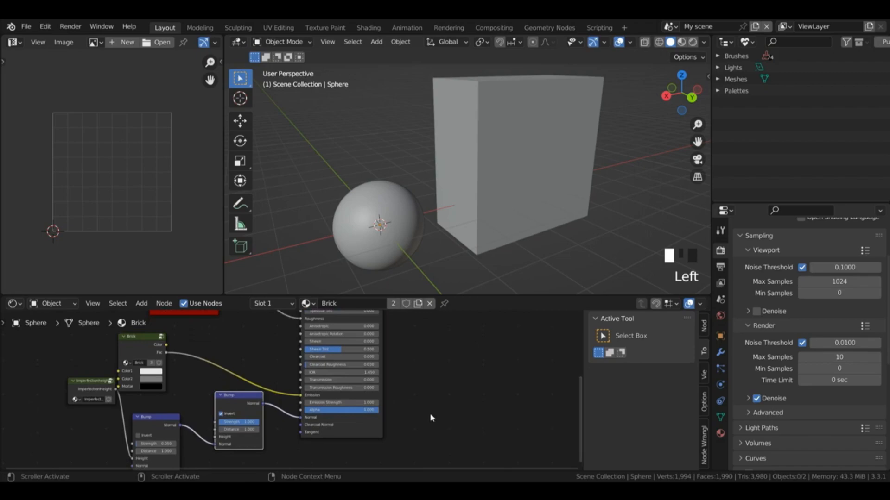
click(225, 413)
drag(253, 408, 263, 414)
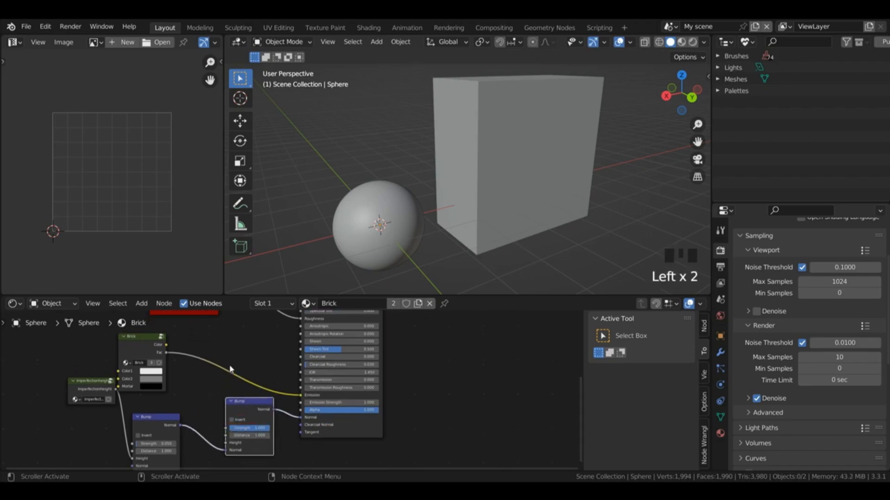
key(shift+a)
mouse_move(201, 318)
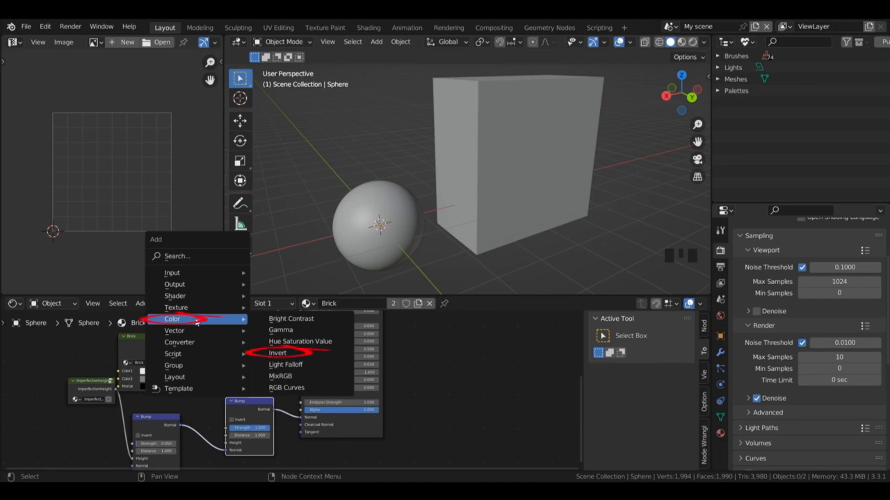
click(278, 353)
click(201, 343)
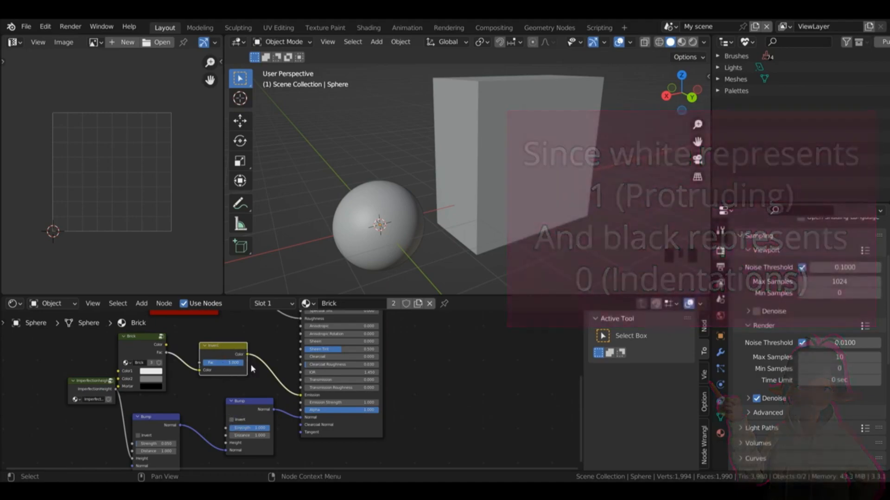
drag(222, 358, 213, 360)
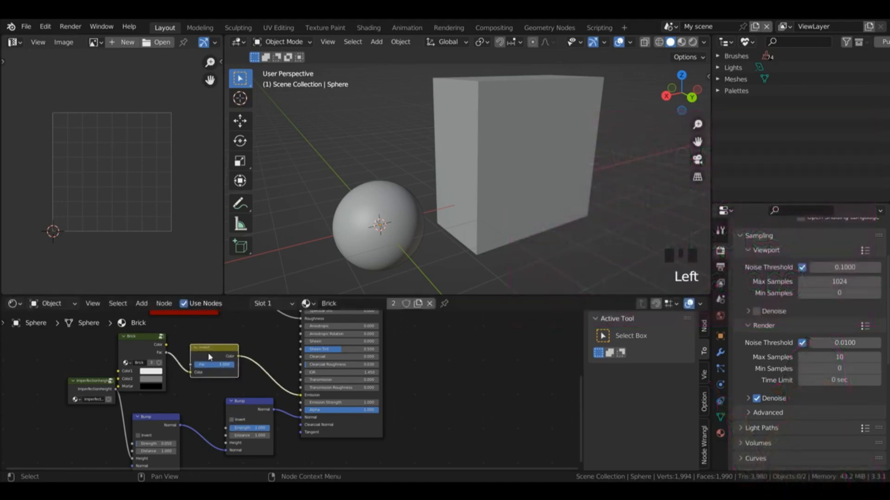
Step: Set the Cycles Bake Type to Emit
drag(887, 310, 887, 412)
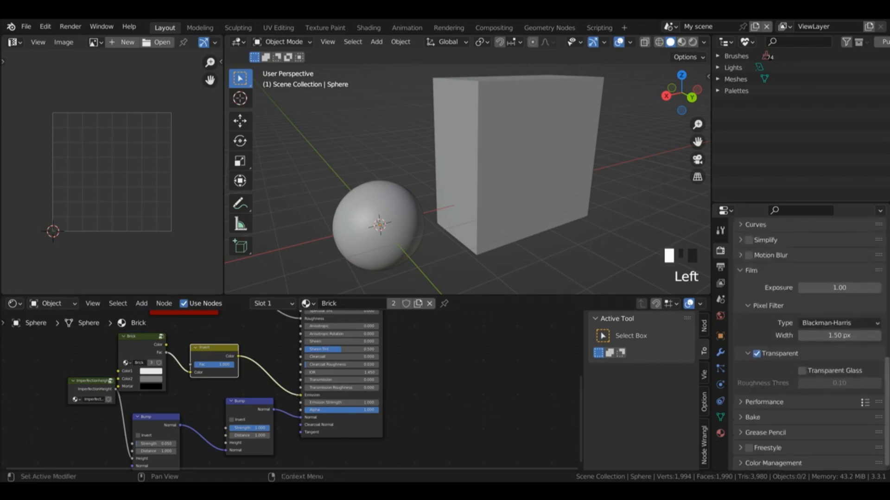
click(747, 418)
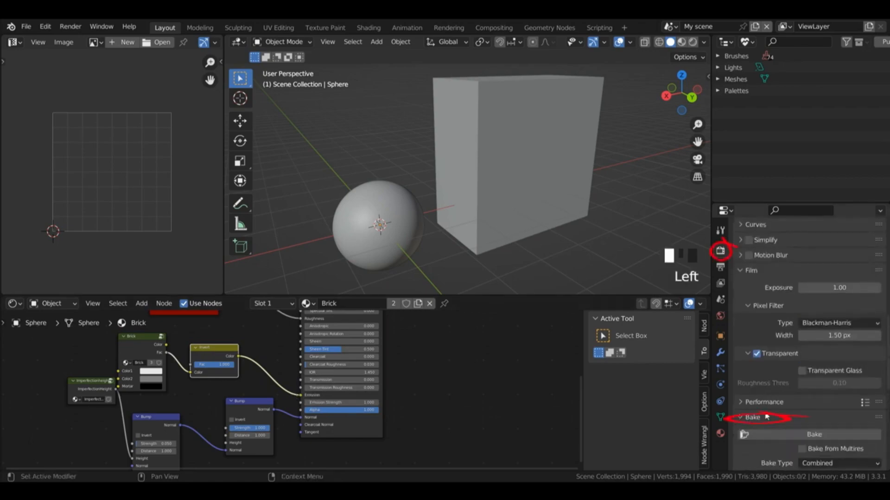
drag(883, 390, 882, 463)
click(830, 270)
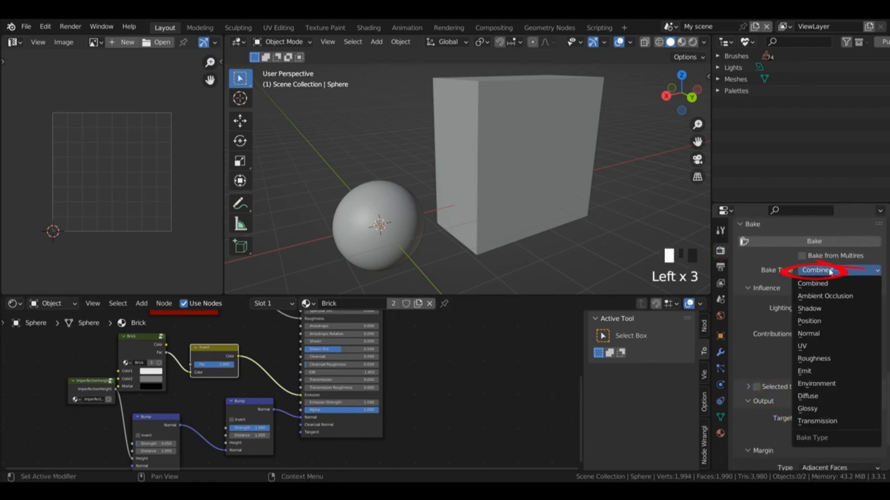
click(808, 371)
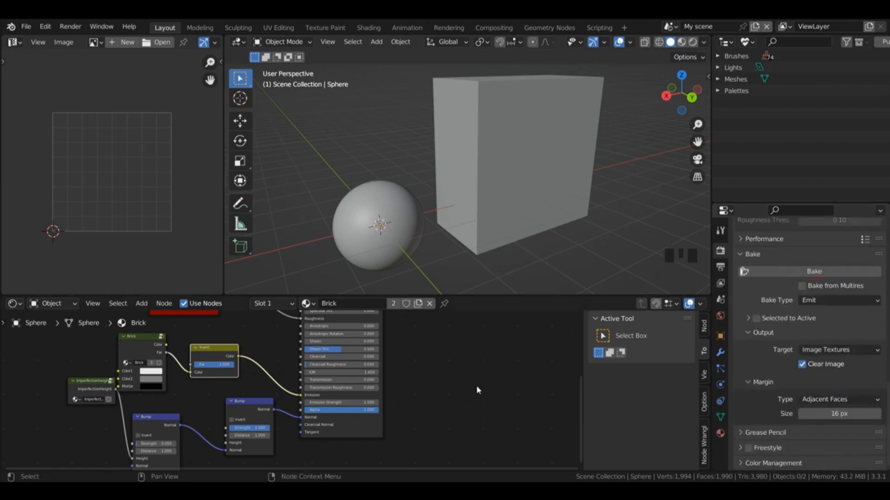
Step: Add an Image Texture node beside the Principled BSDF and create a blank 4096 x 4096 px image in it
key(shift+a)
mouse_move(457, 375)
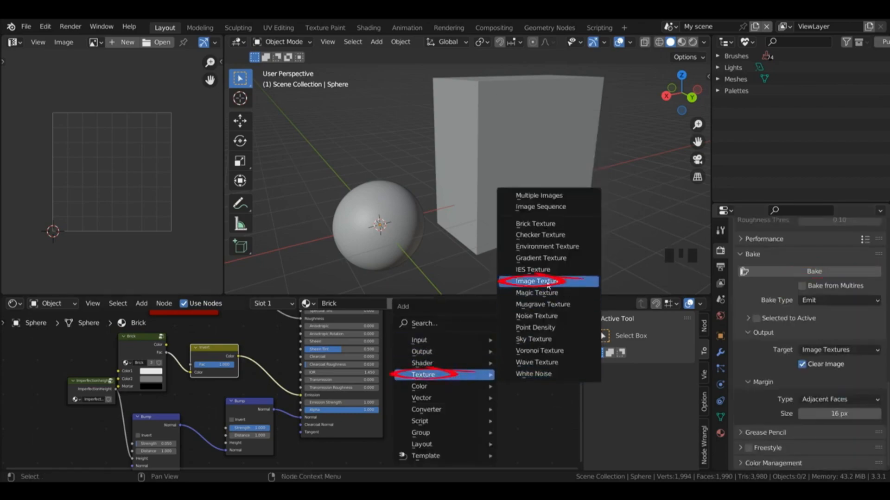
click(548, 288)
click(451, 384)
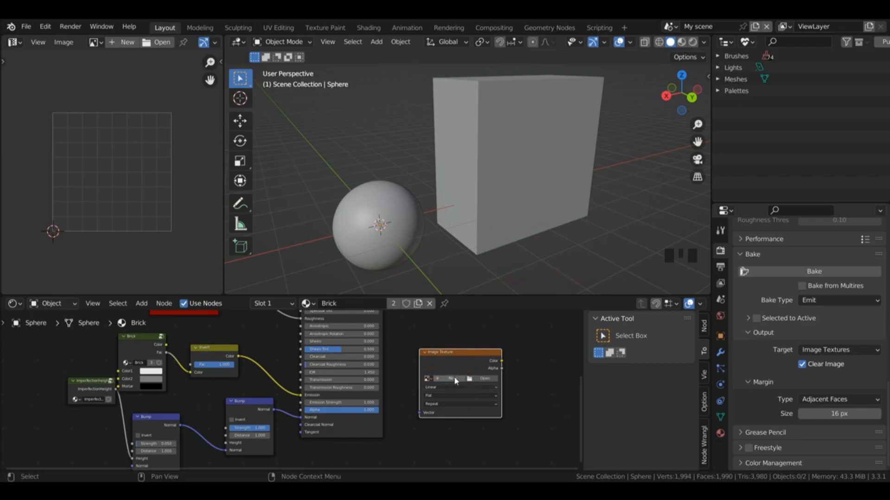
click(454, 379)
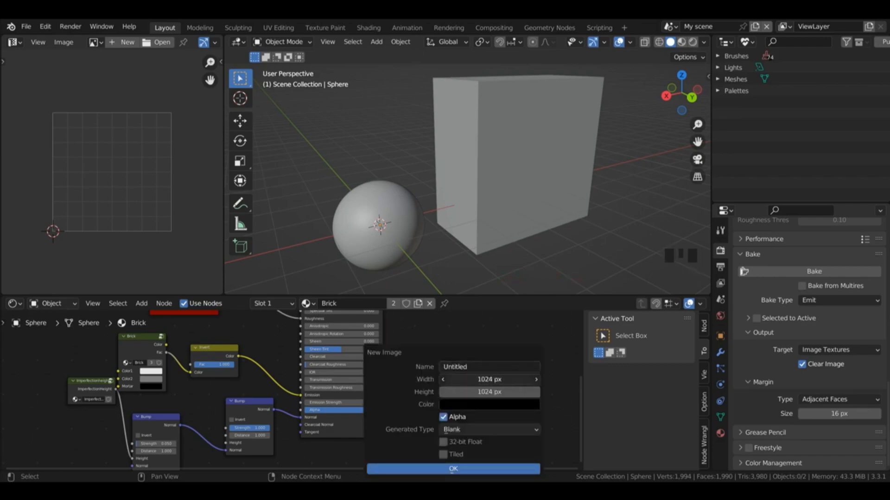
drag(522, 380, 523, 392)
click(489, 381)
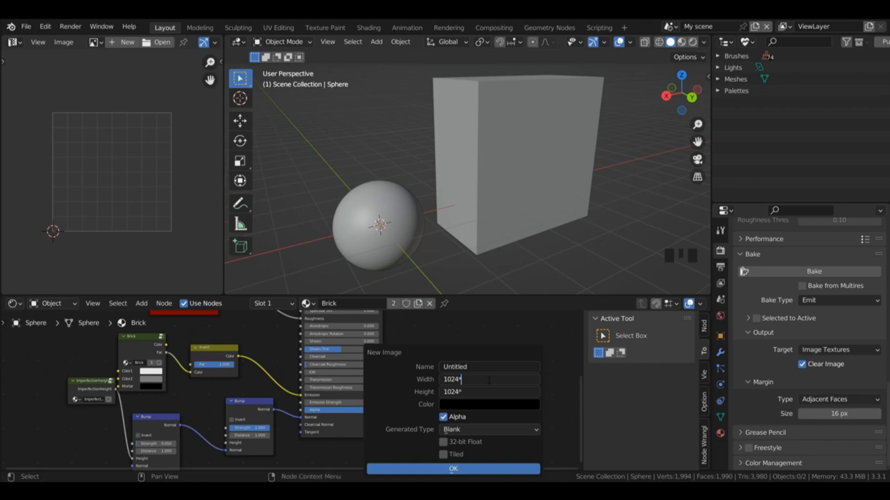
key(Return)
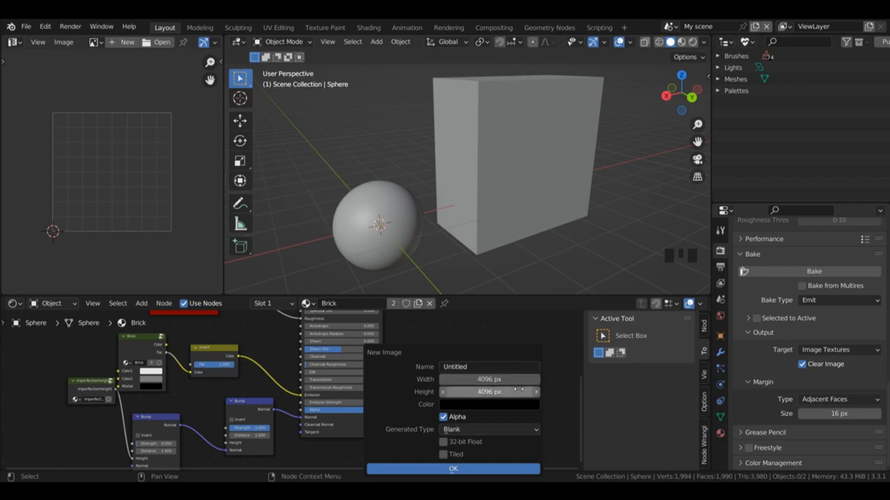
click(461, 470)
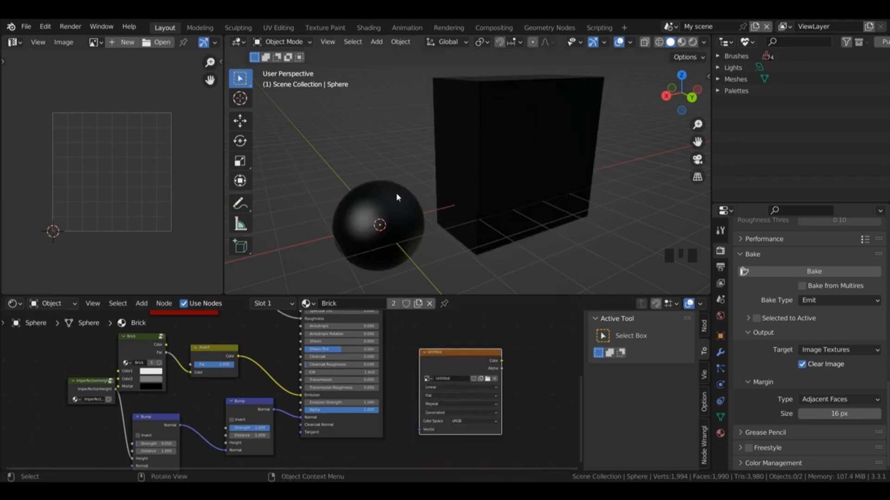
Step: Try Material as the Solid shading colour and return it to Texture
click(704, 42)
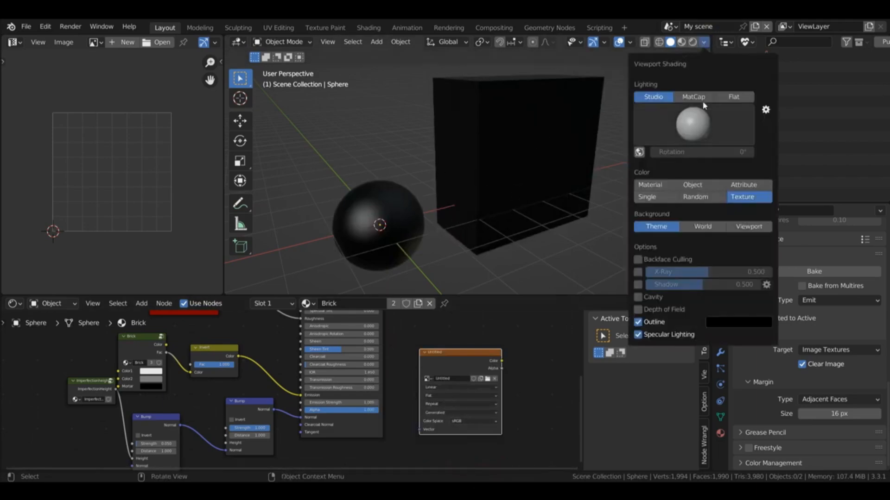
click(705, 42)
click(704, 42)
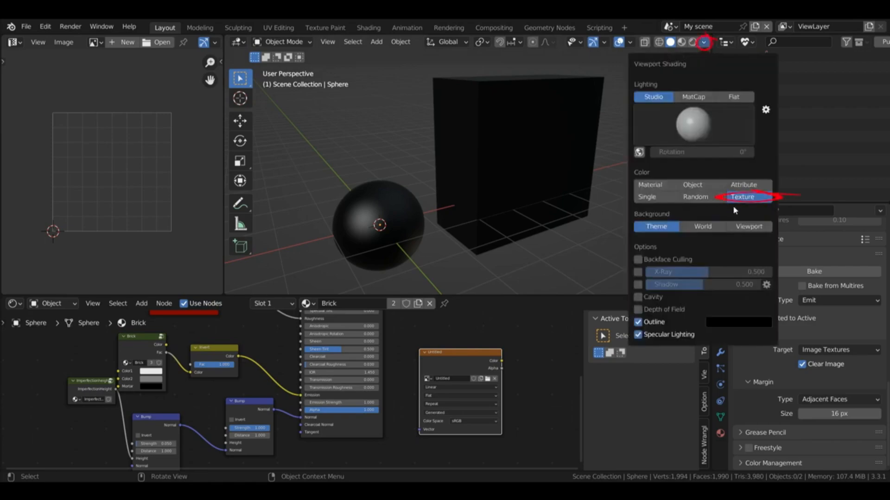
click(651, 185)
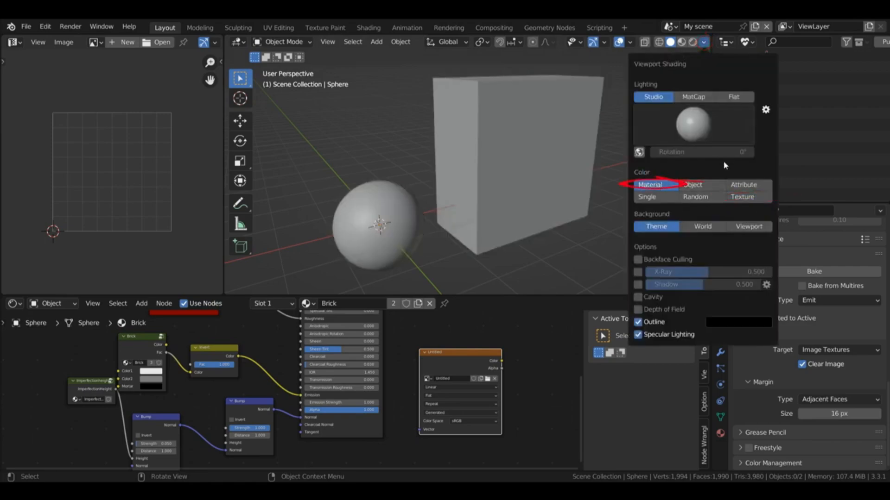
click(741, 197)
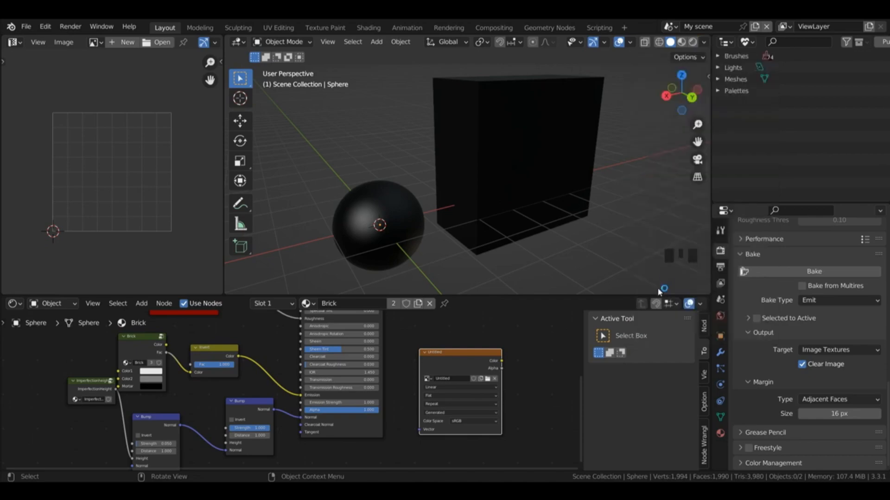
click(703, 43)
Step: Set the image texture's Color Space to Non-Color and rename its image DisplacementBrickMap
click(474, 422)
click(461, 375)
click(454, 382)
text(Displacement)
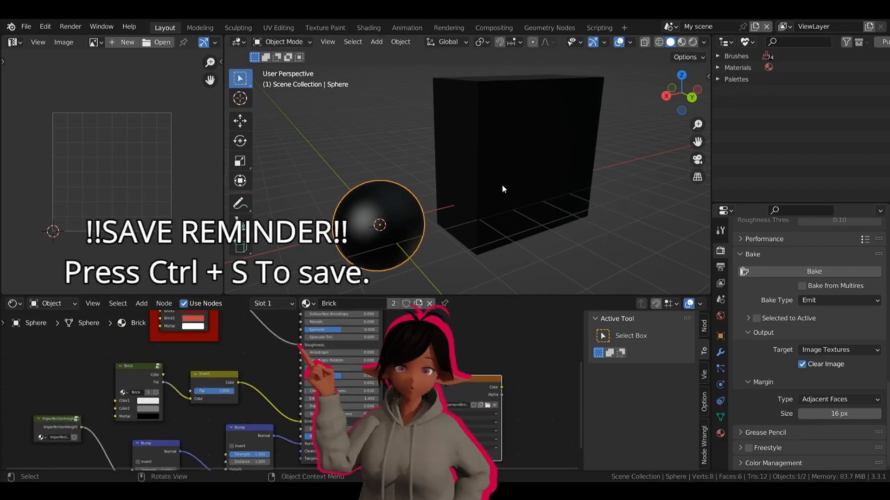
Step: Add a plane and move it about 2.6 m along the X axis, clear of the sphere
key(shift+a)
mouse_move(503, 189)
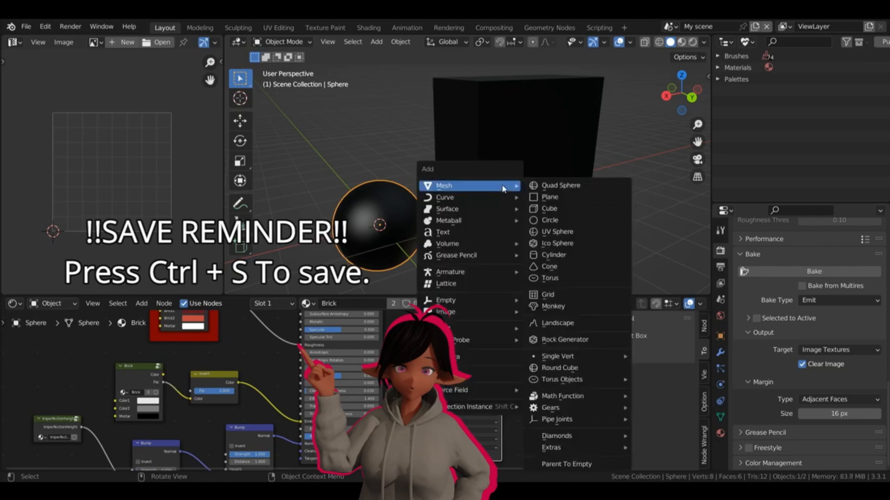
click(543, 195)
key(g)
key(x)
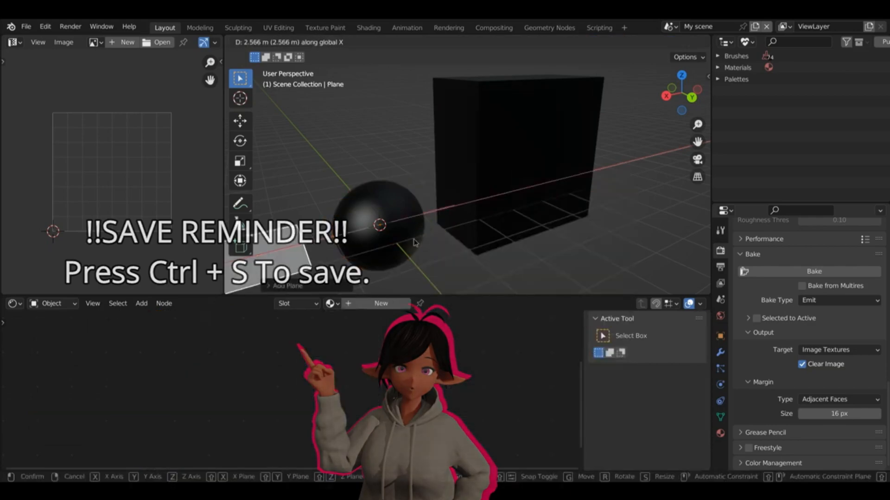
click(414, 241)
Step: Assign the Brick material to the plane and bring up the DisplacementBrickMap image in the image editor
click(331, 304)
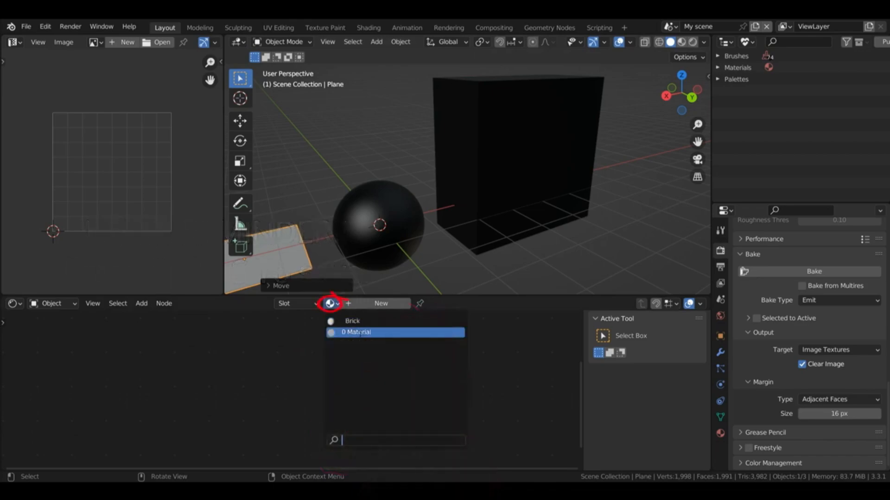
click(348, 320)
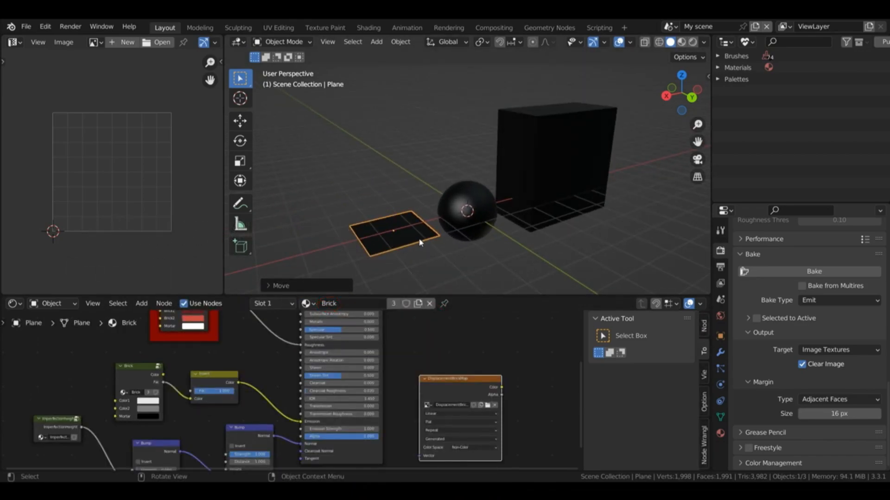
key(Tab)
click(409, 174)
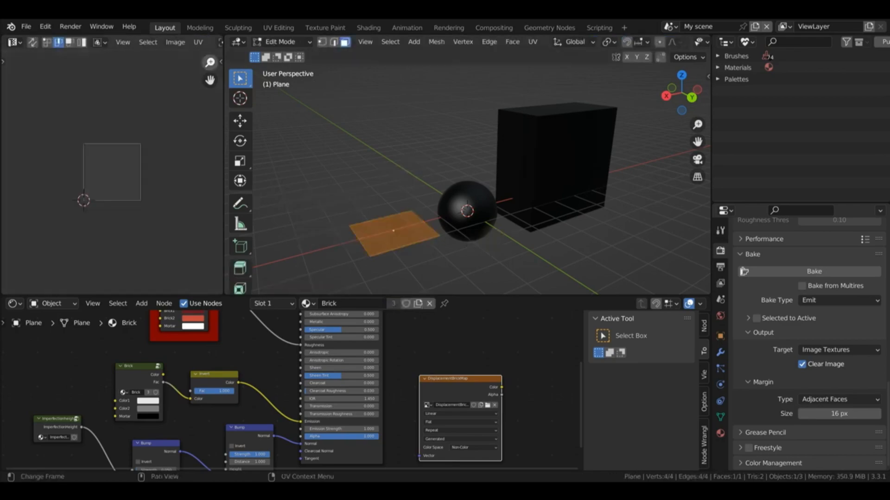
key(Tab)
click(397, 170)
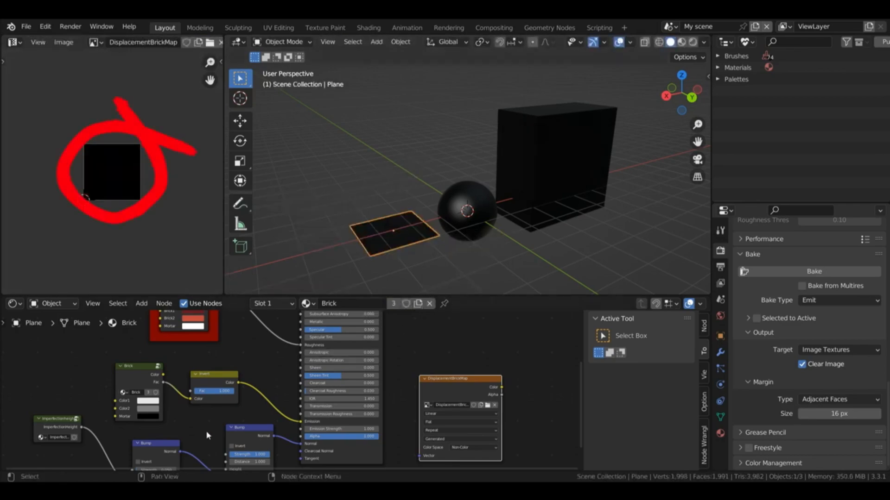
Step: Nudge the lower Brick group node aside, look at the nodes inside it, and return to the main material tree
drag(158, 369, 154, 362)
key(Tab)
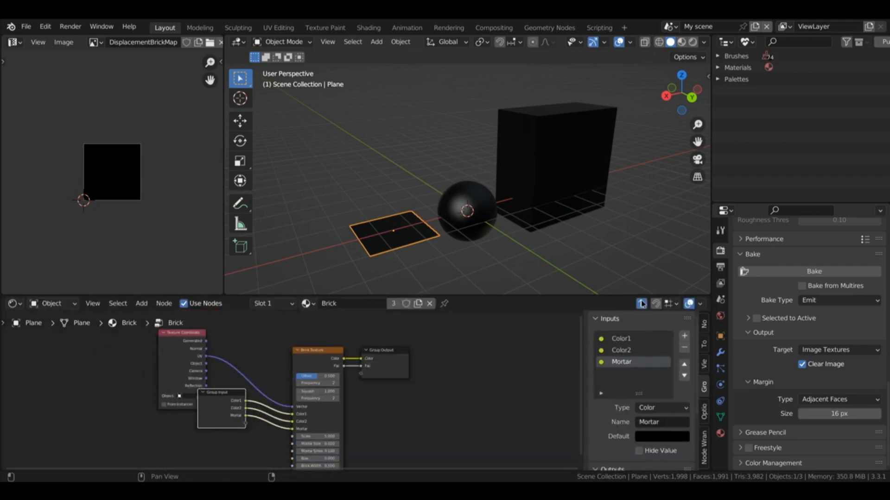
key(Tab)
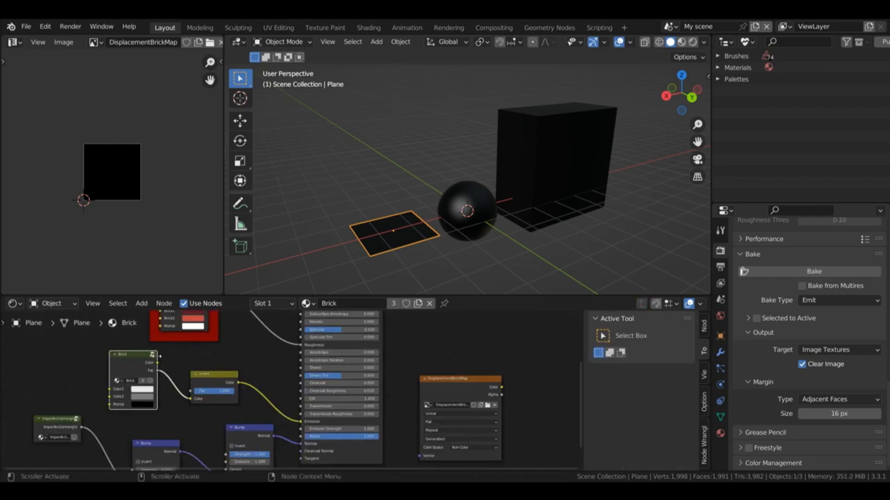
Step: Make the DisplacementBrickMap image texture node active and bake the plane's Emit pass into it
key(Tab)
key(Tab)
click(466, 391)
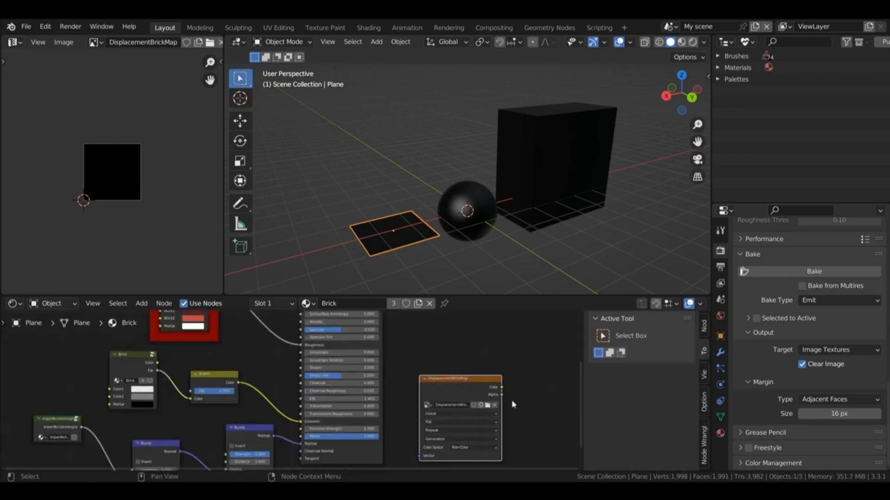
click(814, 271)
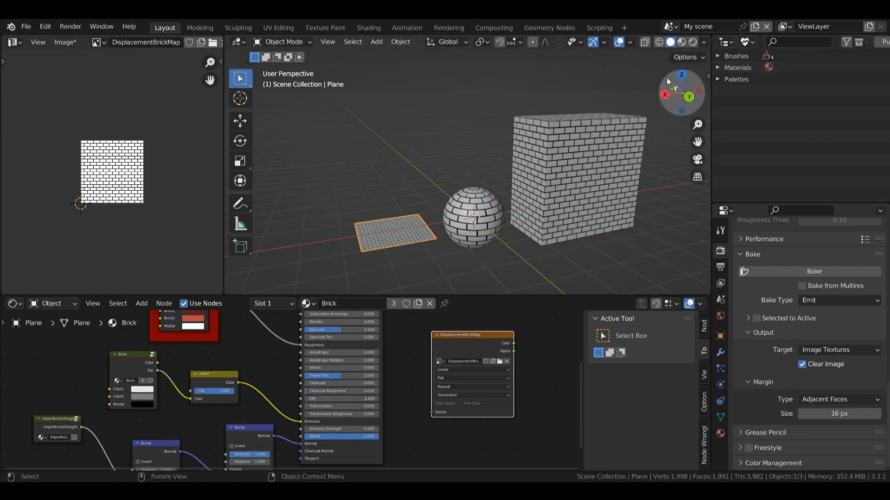
drag(676, 82, 660, 90)
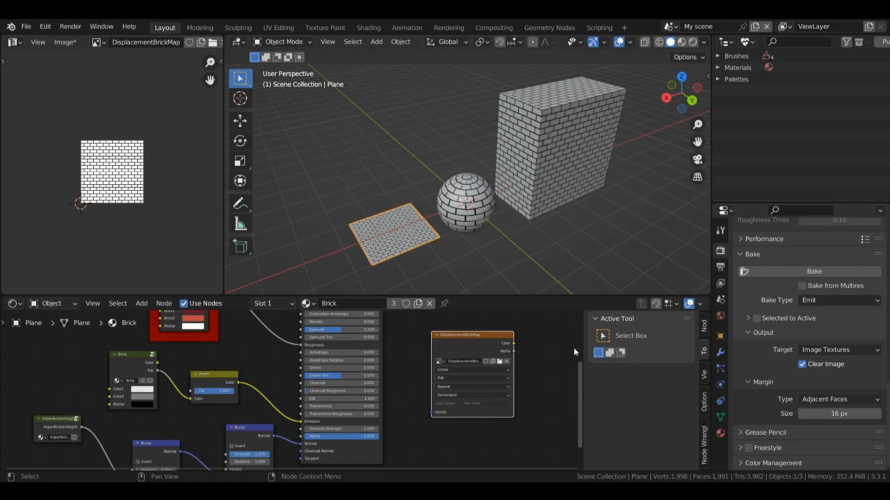
Step: Delete the plane, select the brick cube, and show the viewport in Rendered shading
key(Delete)
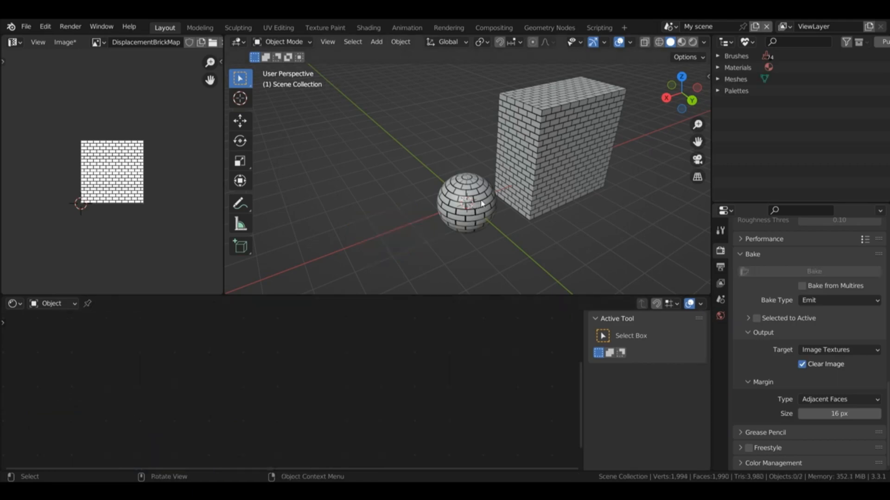
click(501, 204)
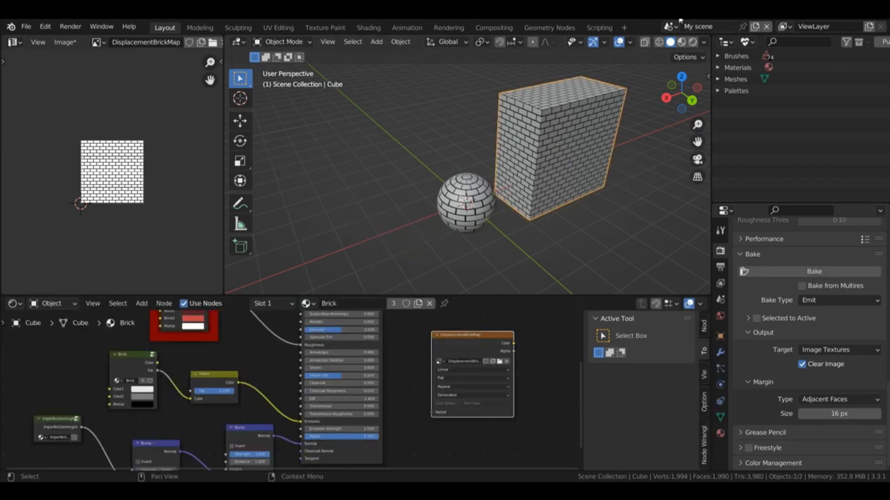
click(692, 42)
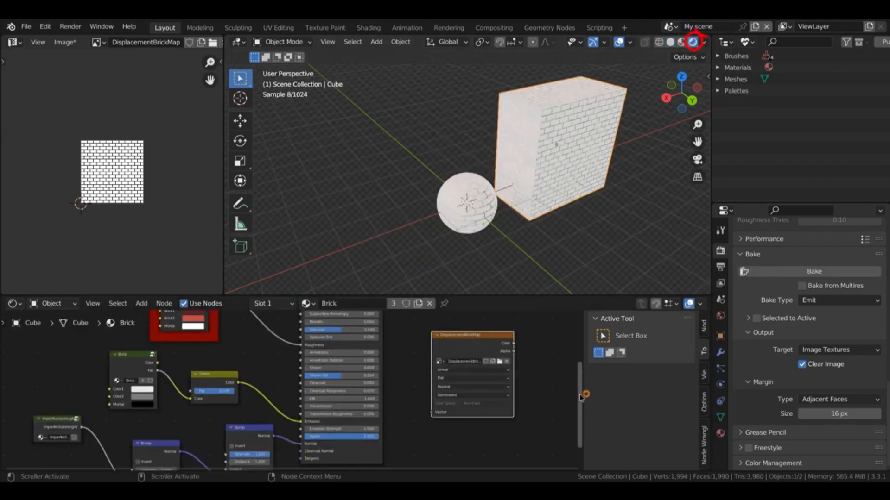
Step: Disconnect Invert from Emission, wire the ImperfectionHeight Bump straight to the shader's Normal, and delete the other Bump node
scroll(695, 160, up, 3)
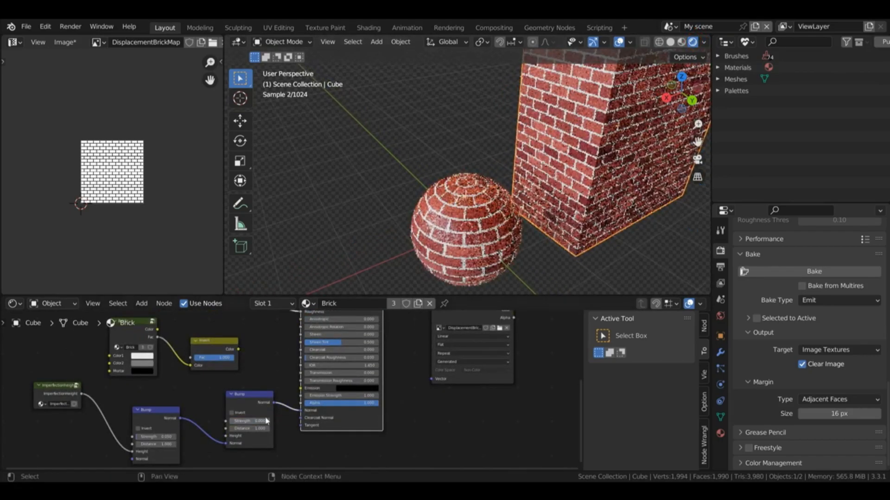
drag(225, 444, 298, 410)
key(x)
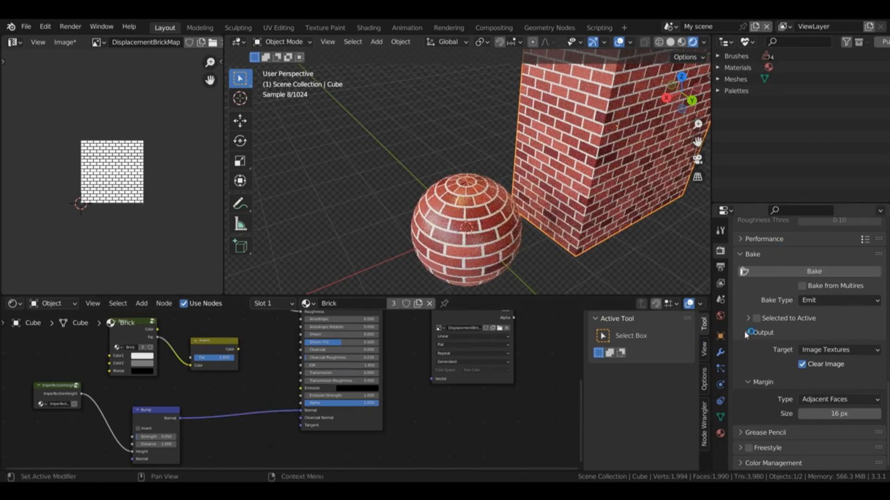
Step: Add a Displace modifier to the cube and set its Midlevel to 1.000
click(722, 352)
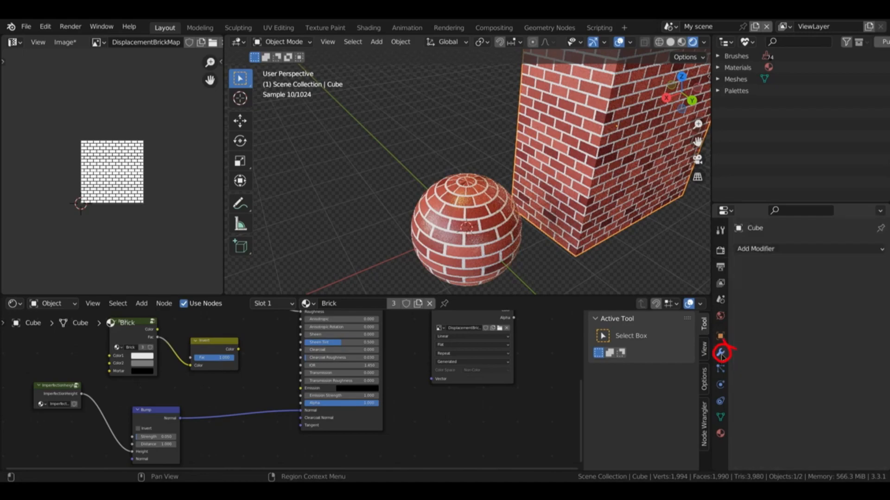
click(756, 248)
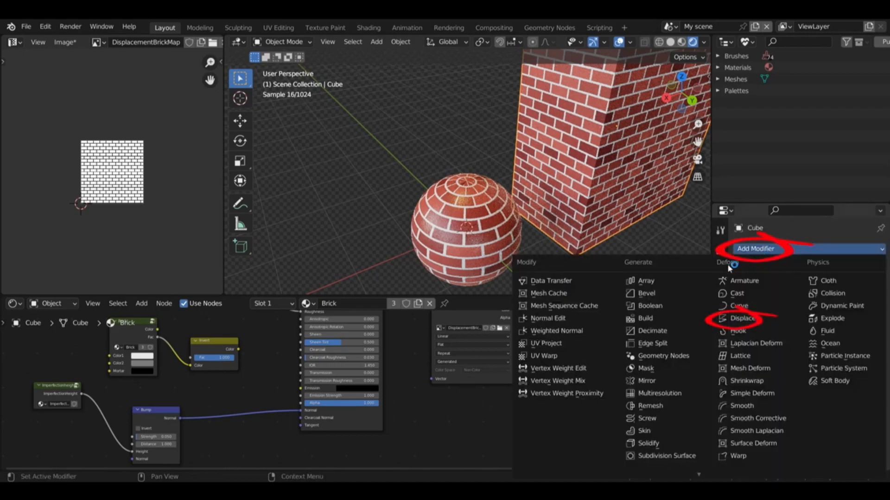
click(748, 312)
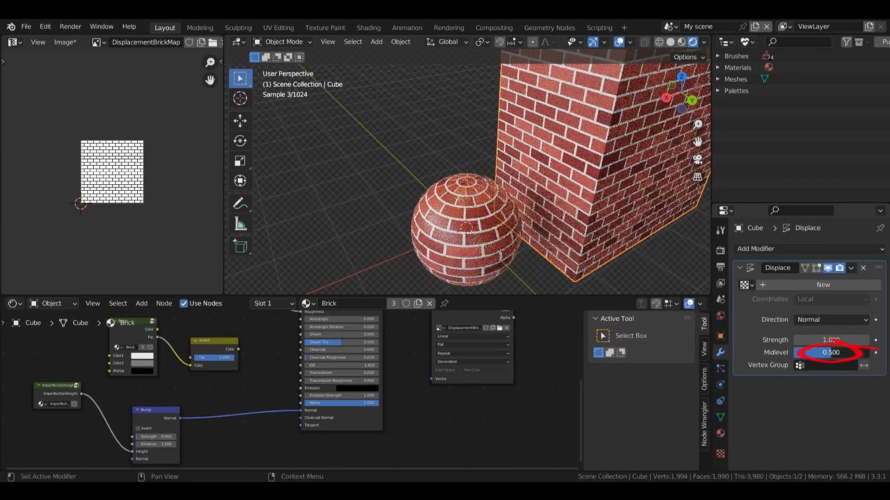
mouse_move(824, 356)
mouse_down()
mouse_move(786, 356)
mouse_move(864, 353)
mouse_up()
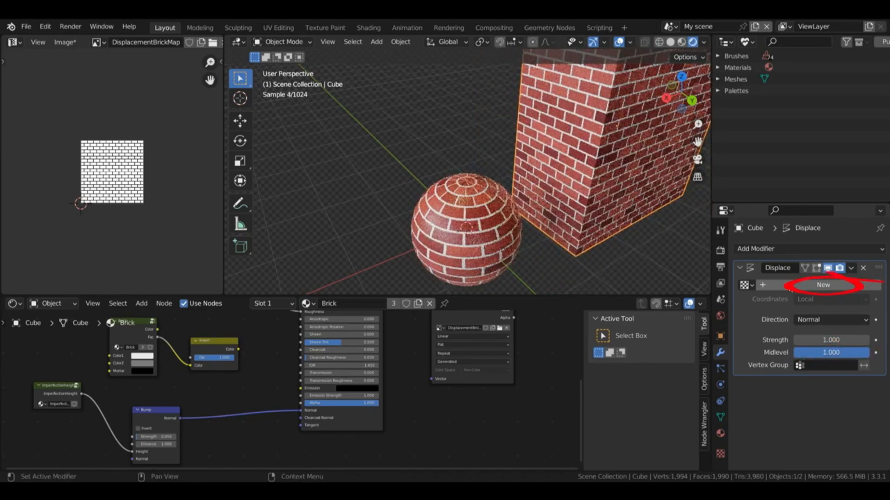
Step: Create a new texture for the Displace modifier and assign the DisplacementBrickMap image to it
click(786, 286)
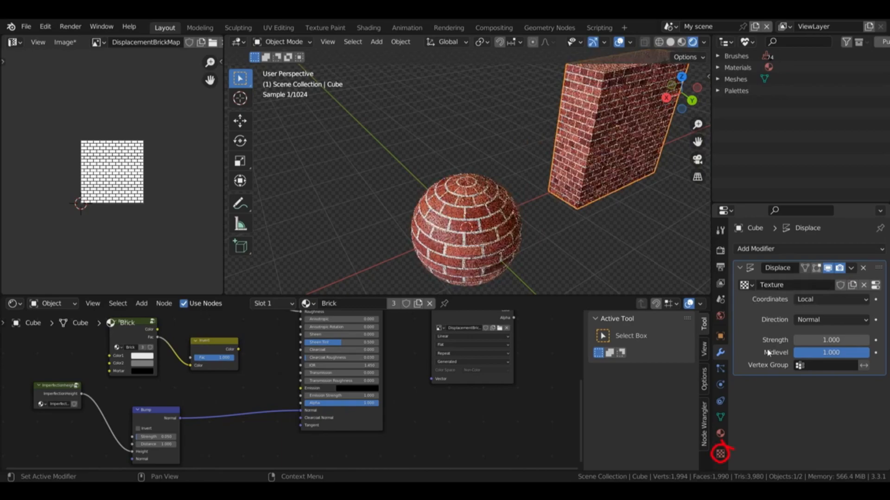
click(722, 455)
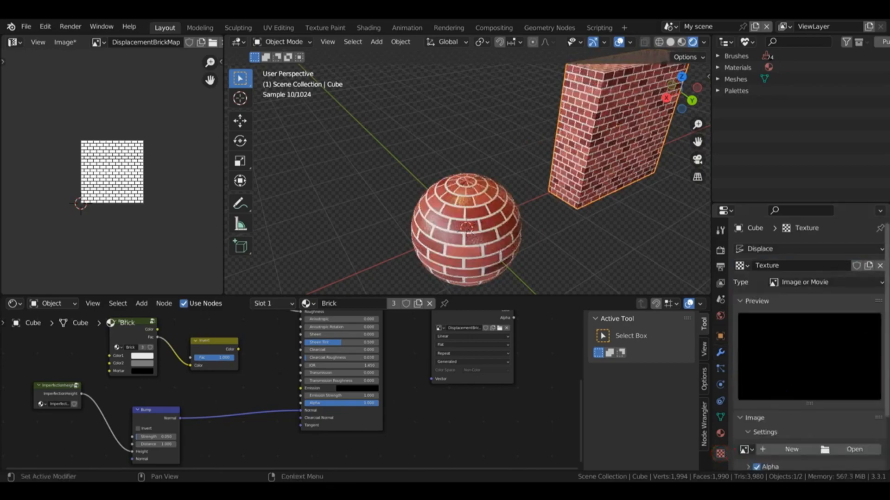
scroll(791, 350, down, 3)
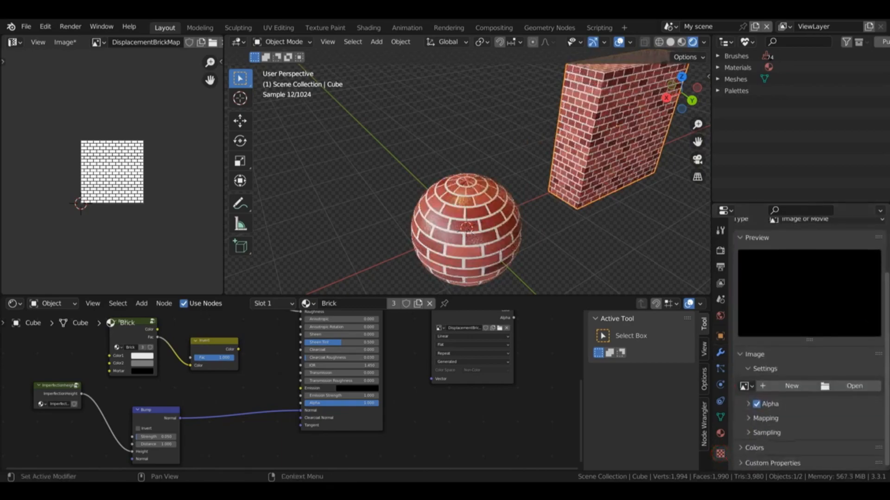
click(744, 386)
click(681, 280)
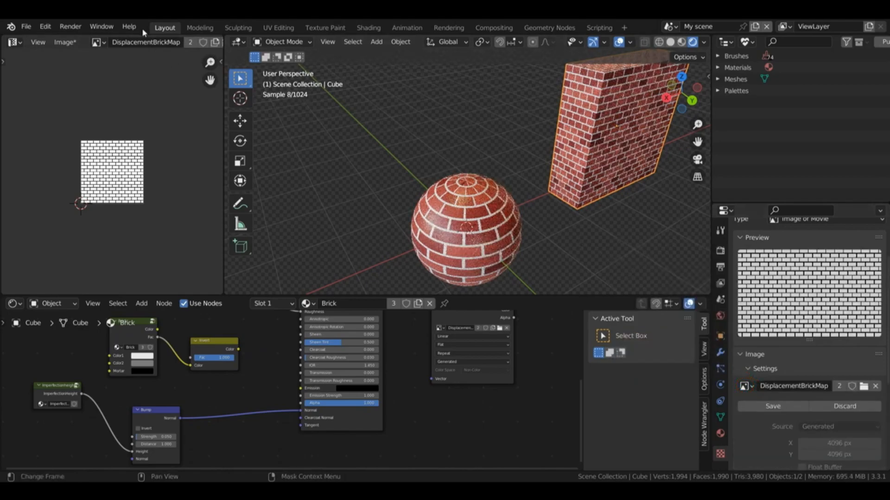
Step: Save the baked image as DisplacementBrickMap.png and review the texture's image settings
drag(224, 55, 197, 55)
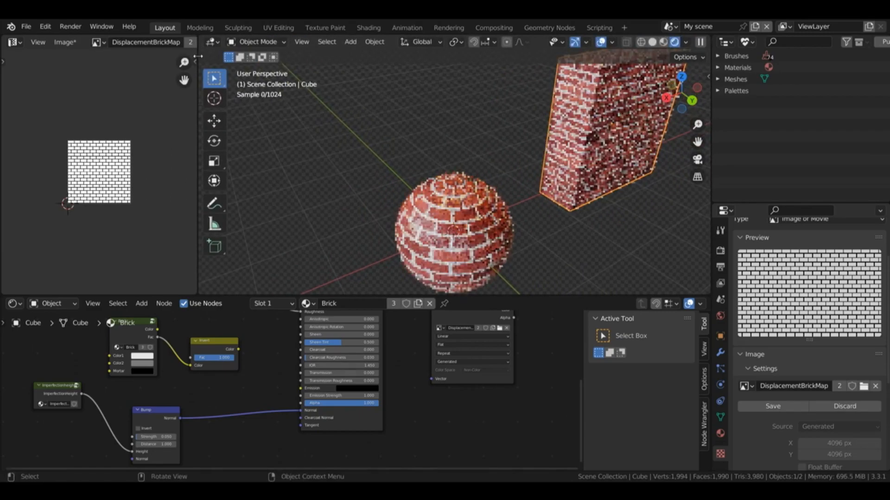
click(76, 44)
click(98, 147)
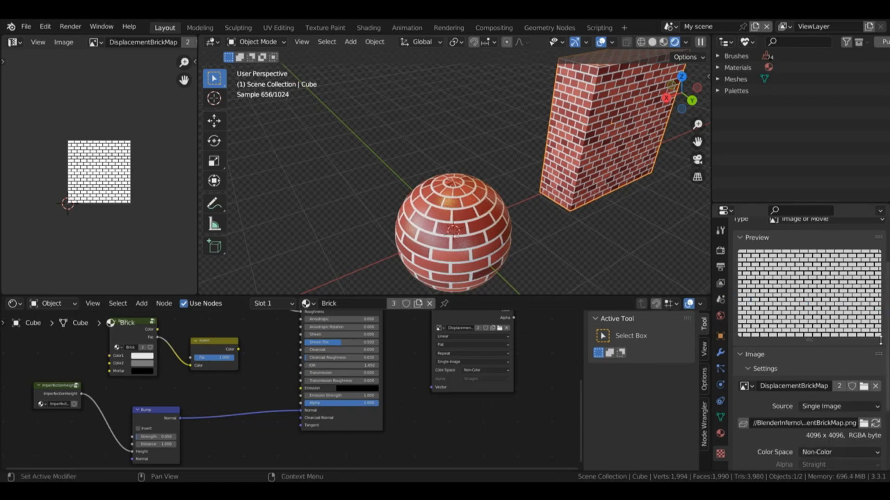
scroll(811, 348, down, 5)
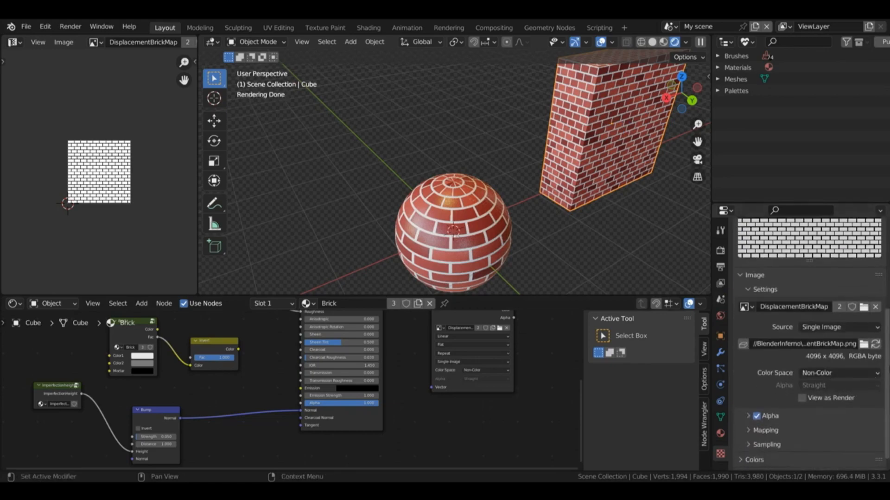
scroll(809, 343, up, 2)
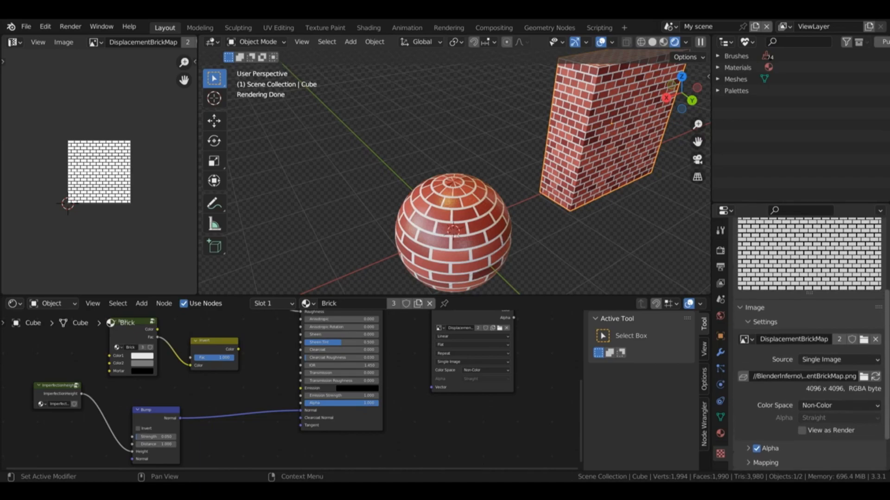
Step: Set the Displace modifier's Coordinates to UV and its Midlevel to 0.000
click(720, 353)
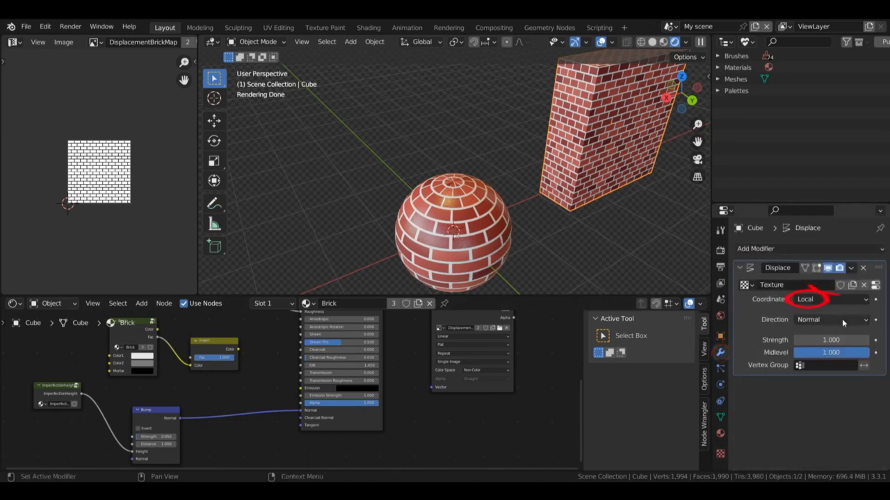
click(829, 299)
click(817, 333)
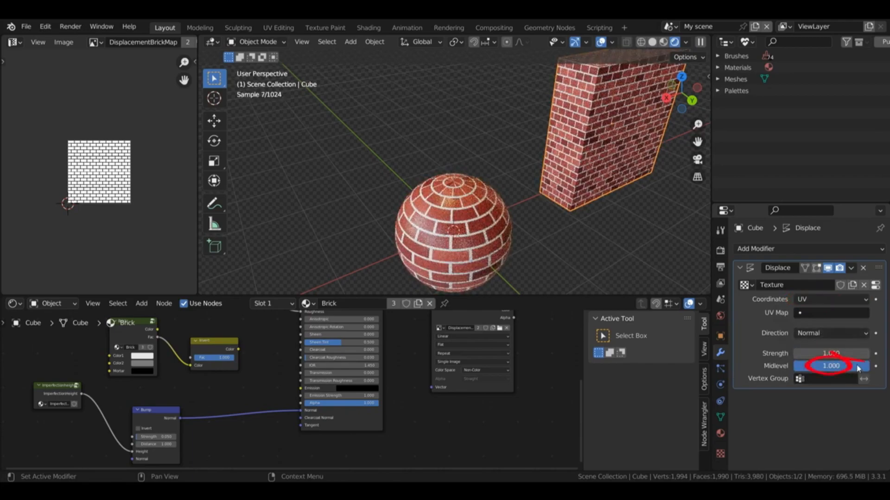
shift+middle_drag(523, 162, 482, 174)
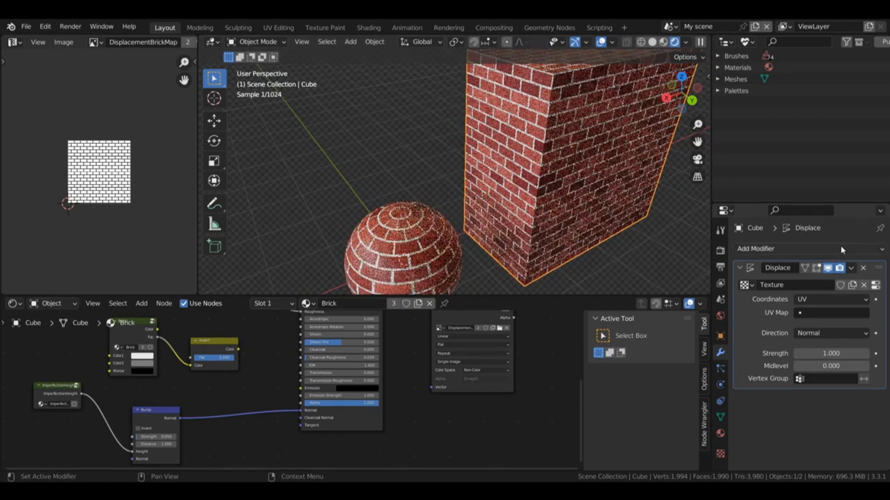
Step: Add a Subdivision Surface modifier to the cube, set it to Simple, and move it ahead of Displace
click(842, 249)
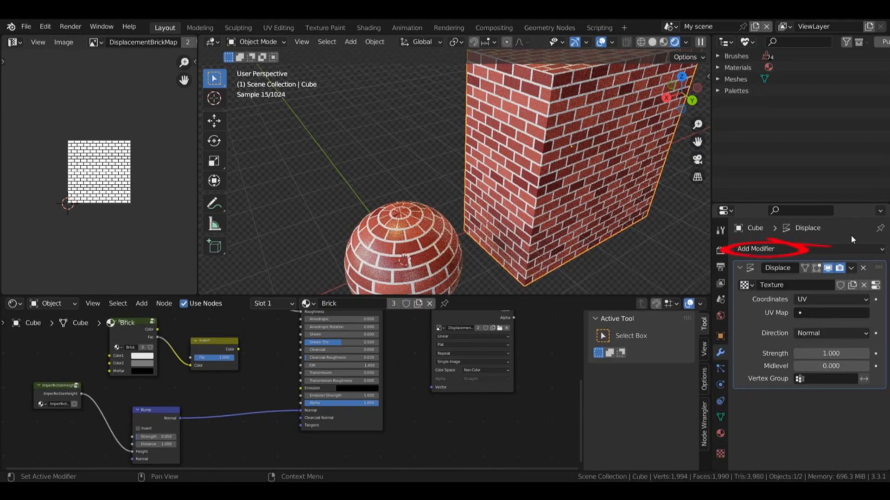
click(852, 248)
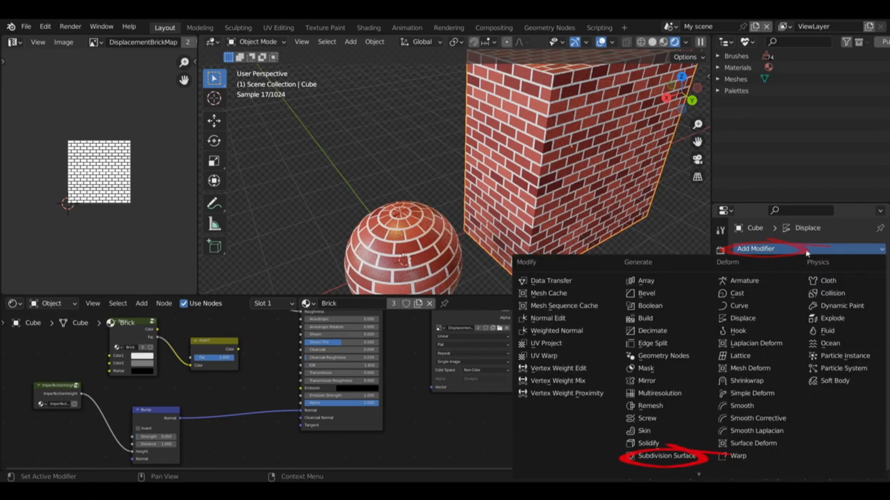
click(667, 459)
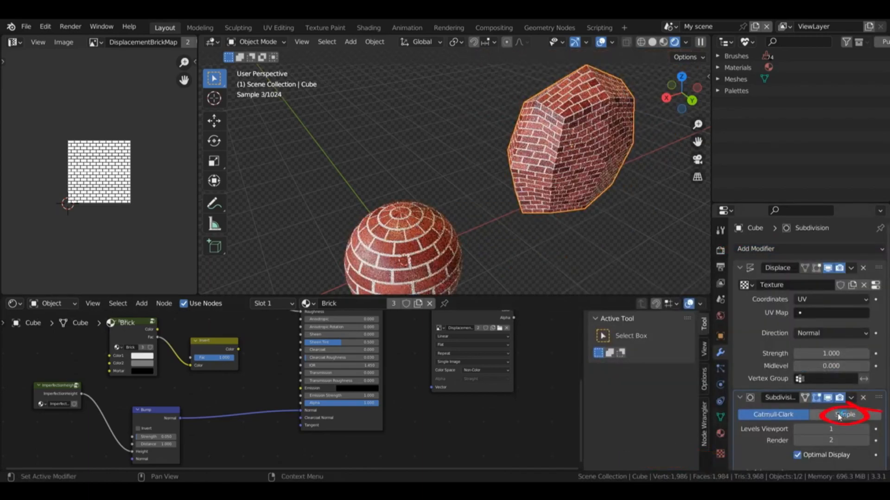
click(841, 414)
click(851, 398)
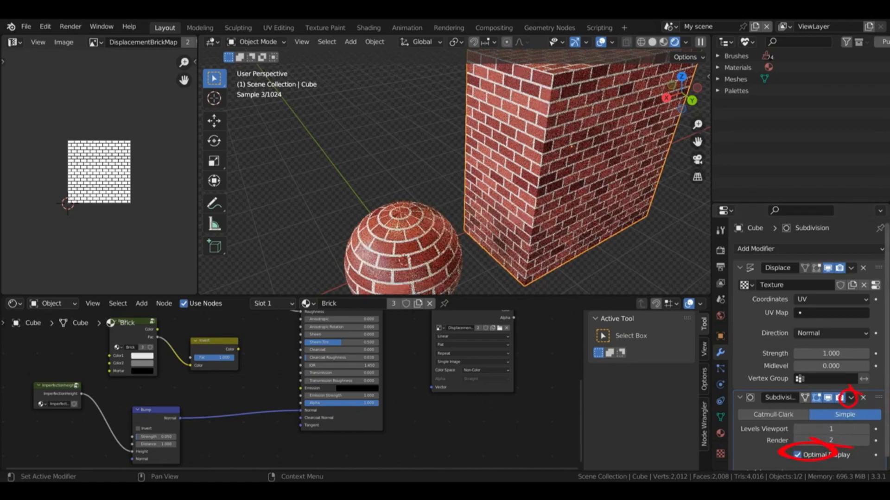
click(851, 398)
click(806, 451)
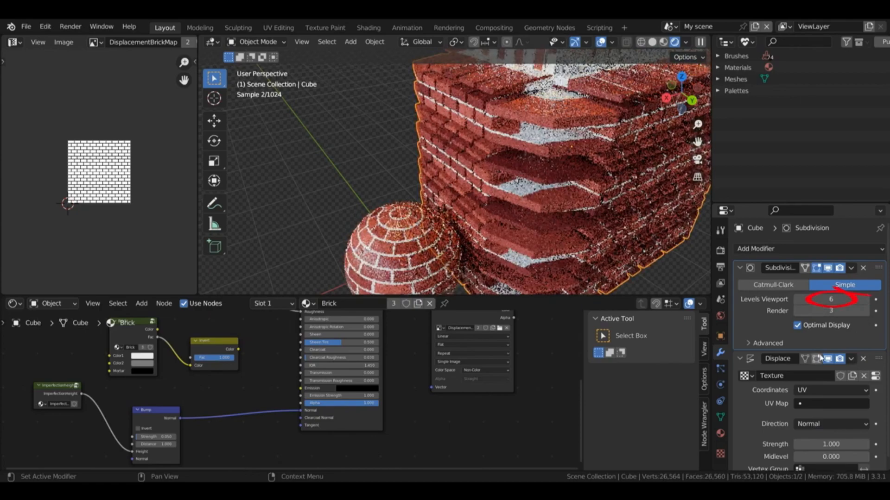
Step: Set the Subdivision viewport levels to 6 and the Displace Midlevel to 1.000, with the cube back in Object Mode
click(798, 299)
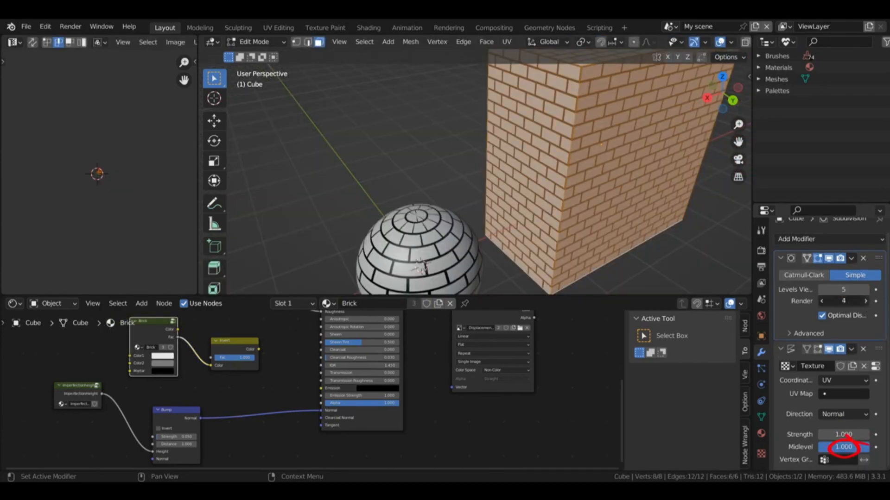
key(Tab)
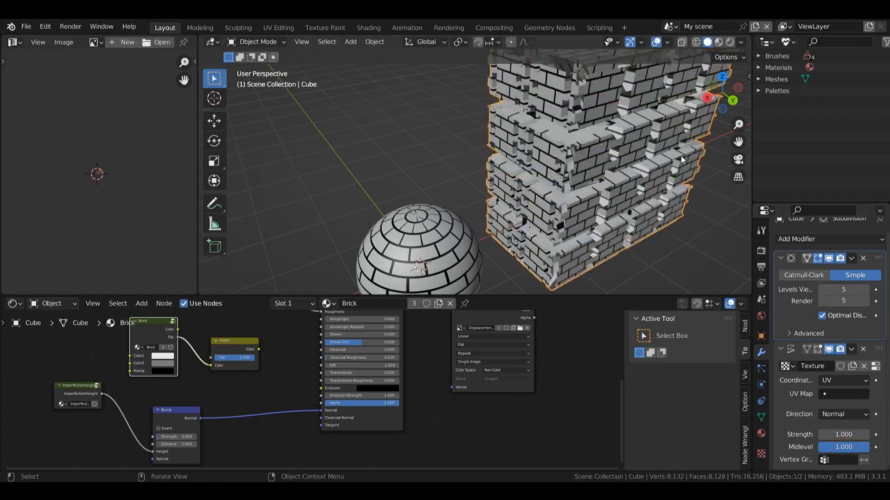
mouse_move(716, 151)
middle_down()
mouse_move(707, 222)
mouse_move(706, 176)
middle_up()
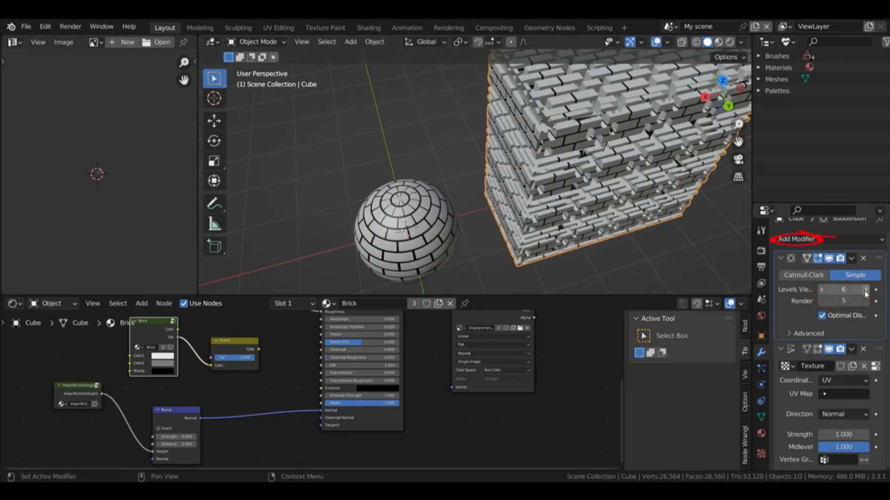
Step: Add a second Subdivision Surface modifier set to Simple at the start of the stack and set the Displace Strength to 0.050
click(841, 240)
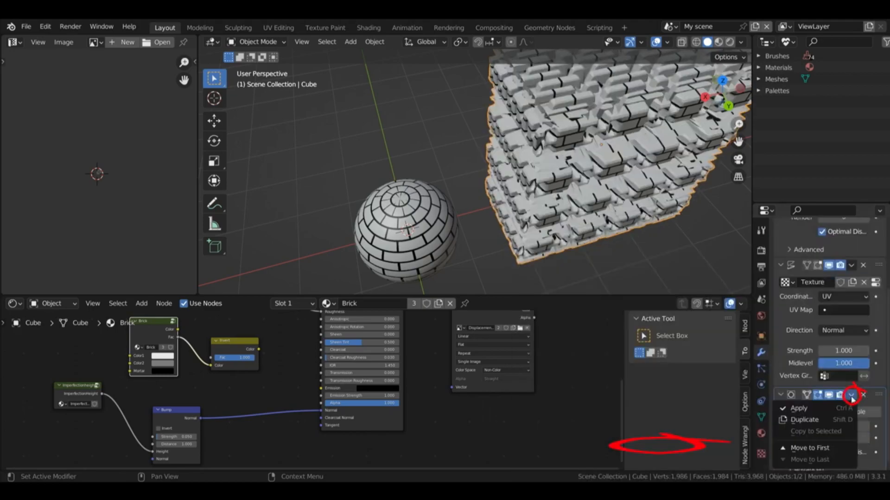
click(809, 447)
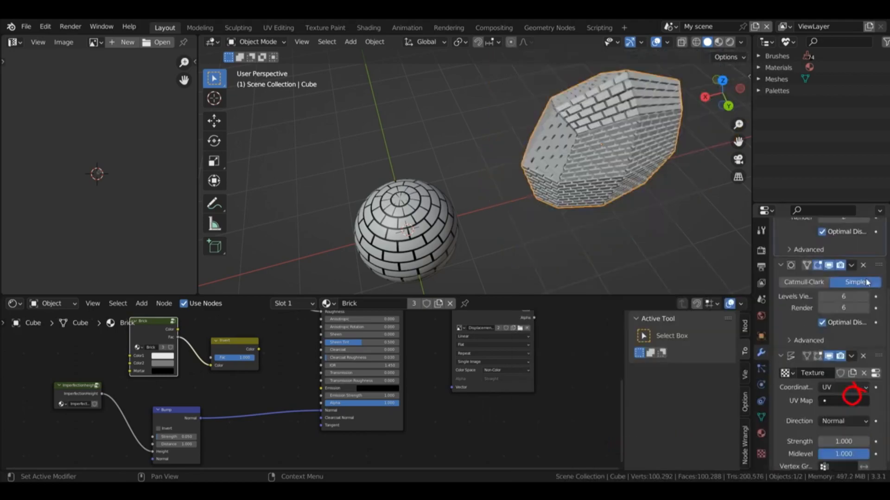
scroll(831, 324, up, 4)
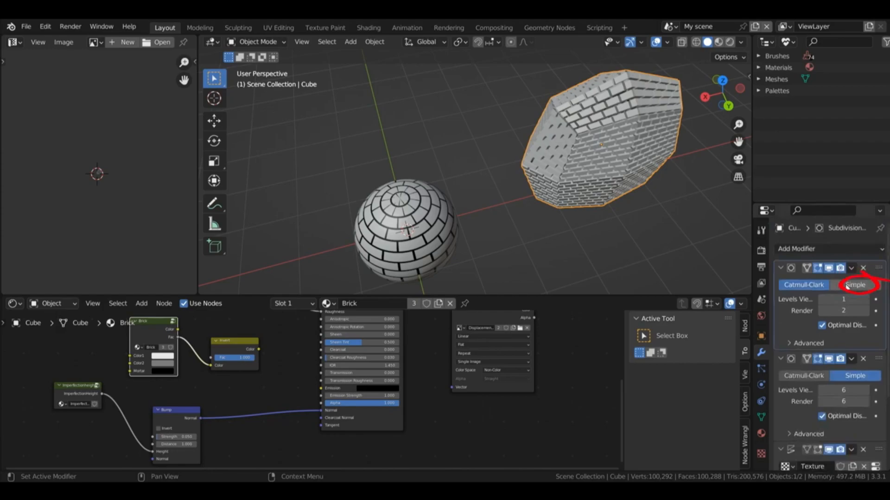
click(848, 285)
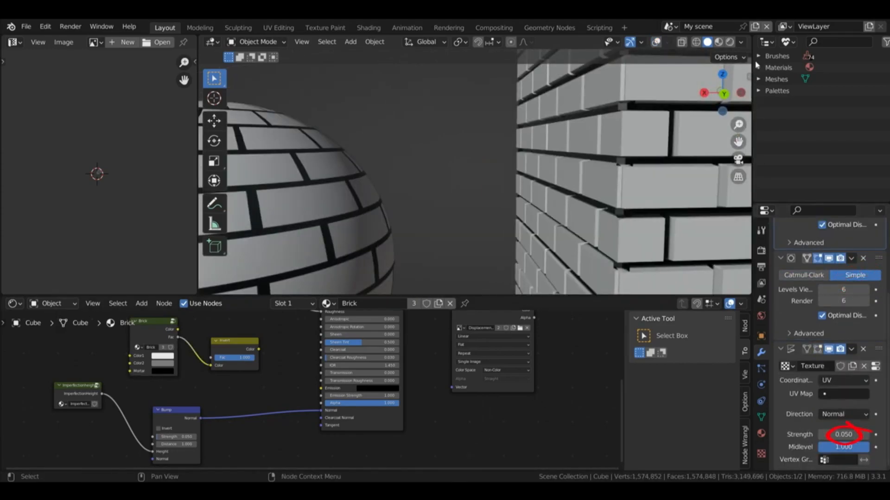
Step: Set the cube's Displace Strength to 0.030 and raise the render level of its first Subdivision Surface modifier
double_click(843, 434)
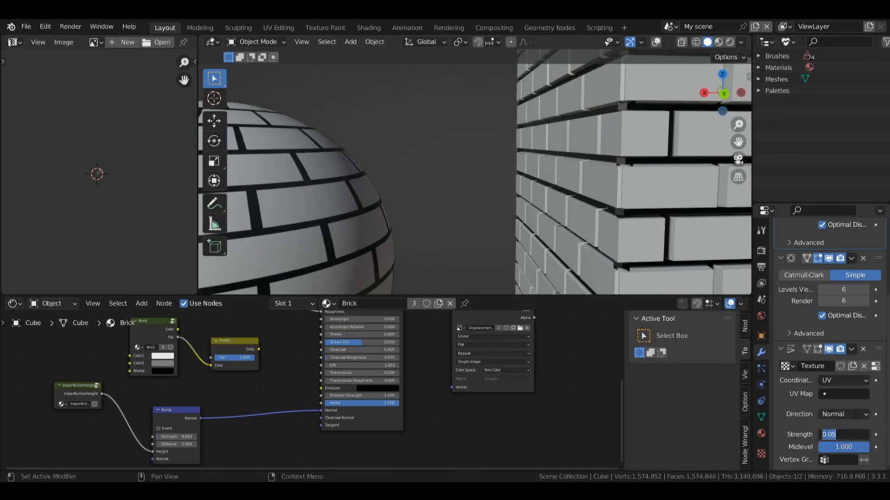
text(0.03)
key(Return)
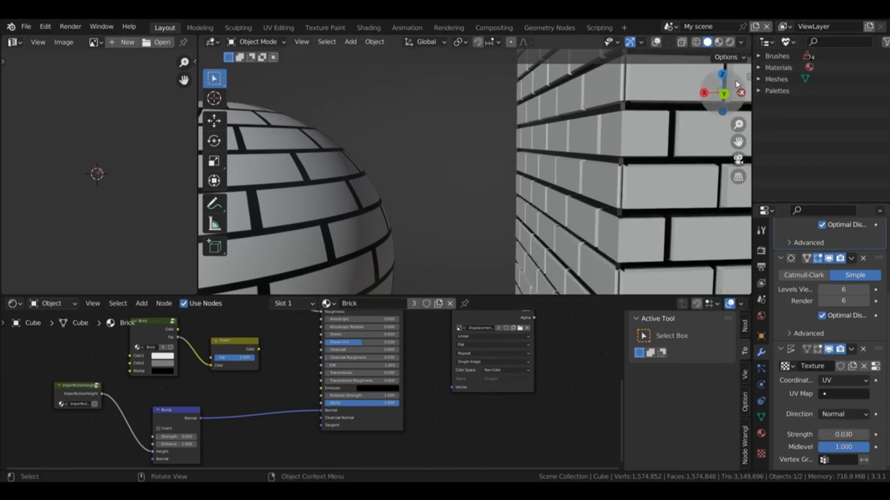
drag(735, 81, 735, 232)
drag(727, 85, 750, 105)
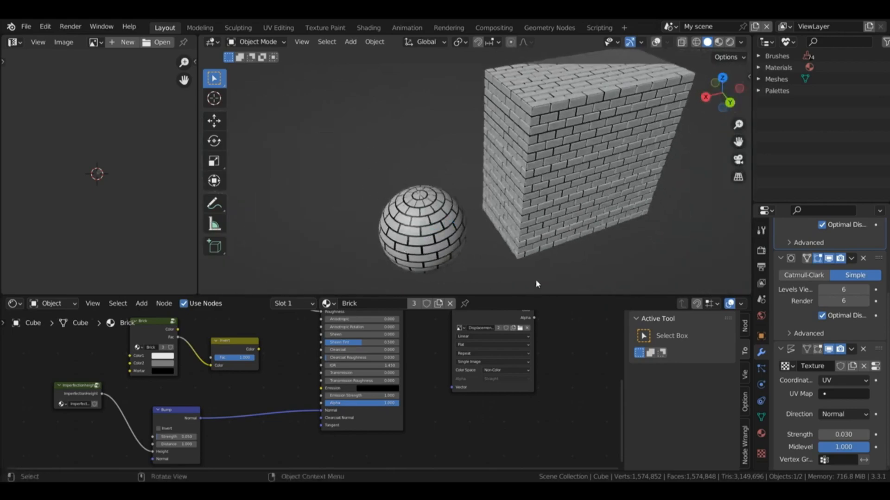
scroll(834, 278, up, 4)
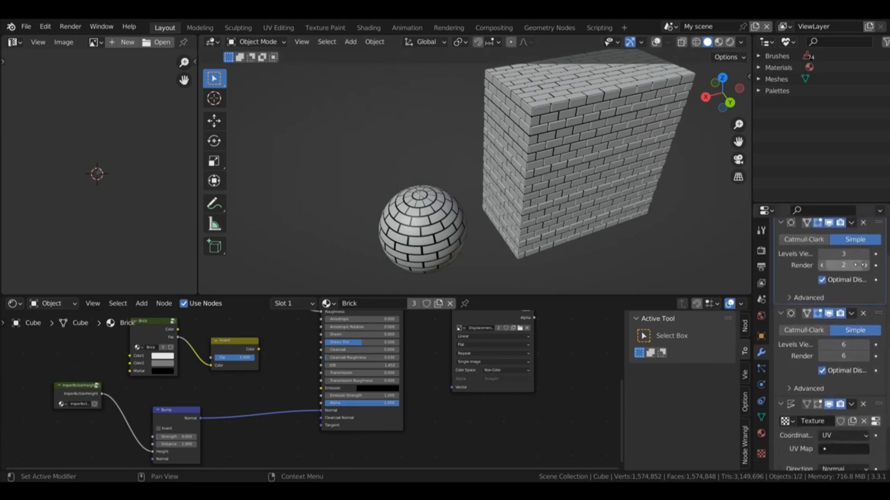
click(864, 265)
Step: Add a Displace modifier to the sphere with the existing texture and UV coordinates, and set its Subdivision viewport levels to 5
click(429, 226)
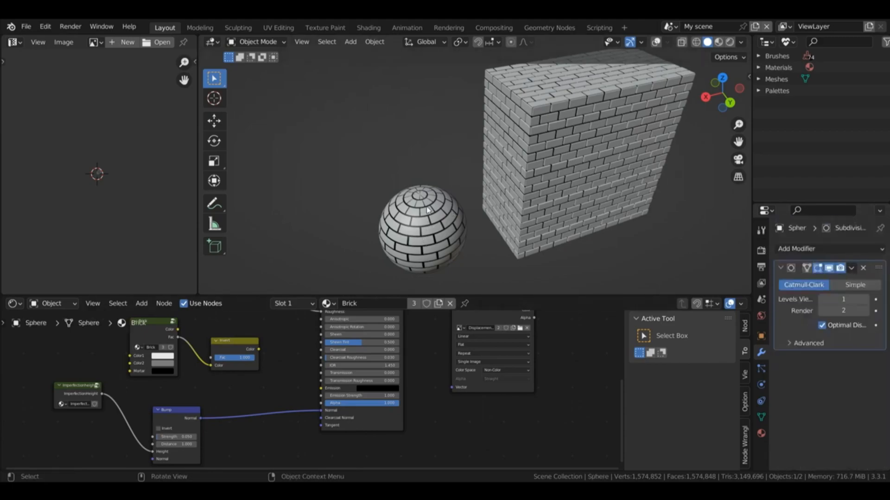
click(602, 174)
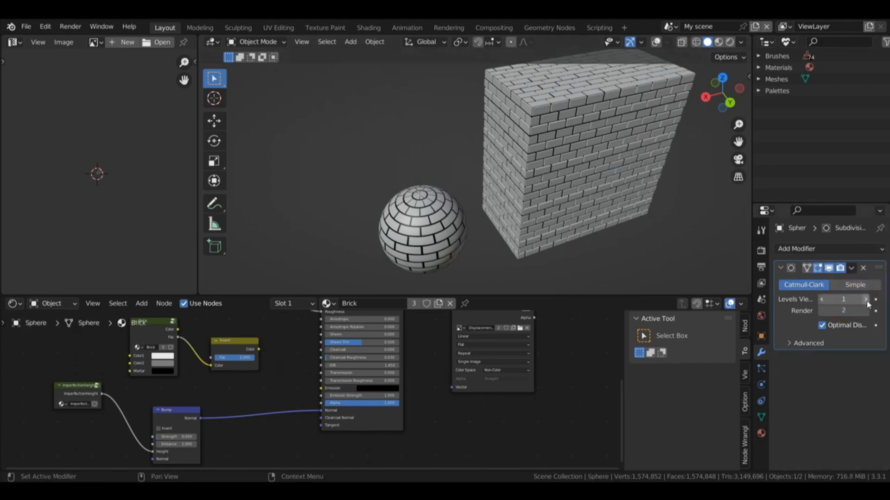
click(819, 250)
click(742, 318)
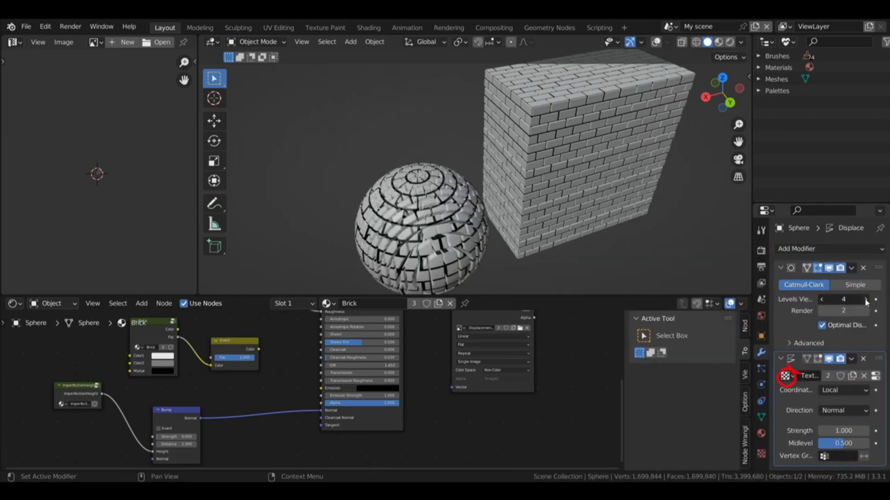
click(866, 300)
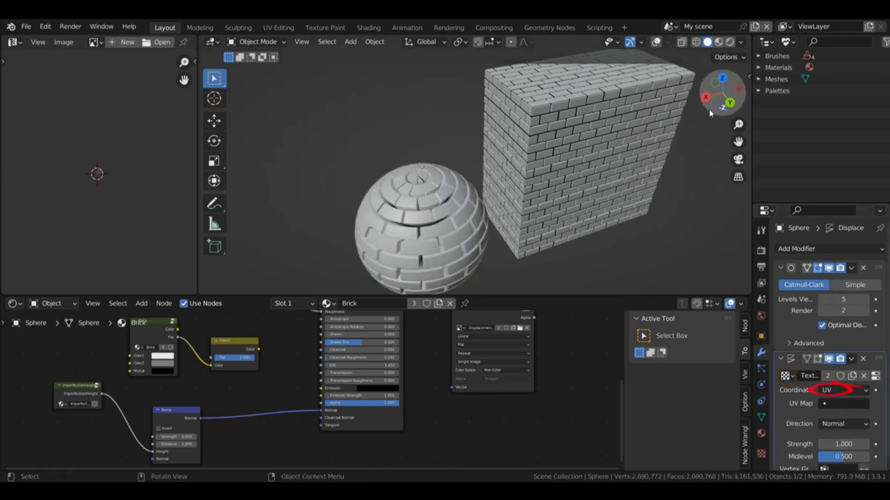
Step: Set the sphere's Displace Midlevel to 1.000 and Strength to 0.030
drag(731, 97, 725, 111)
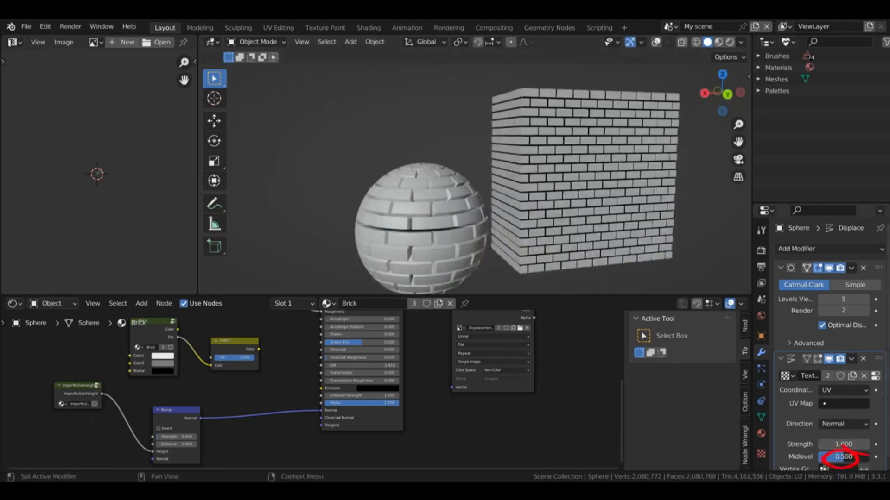
drag(843, 456, 868, 457)
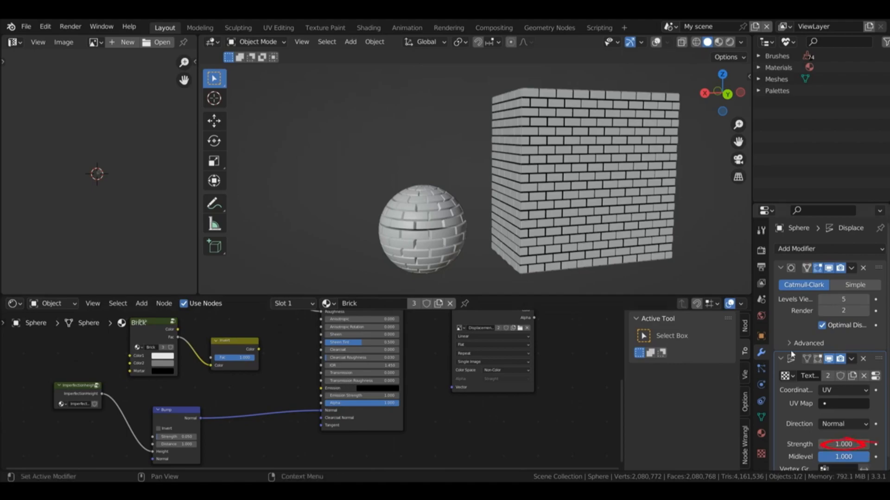
click(843, 444)
text(0)
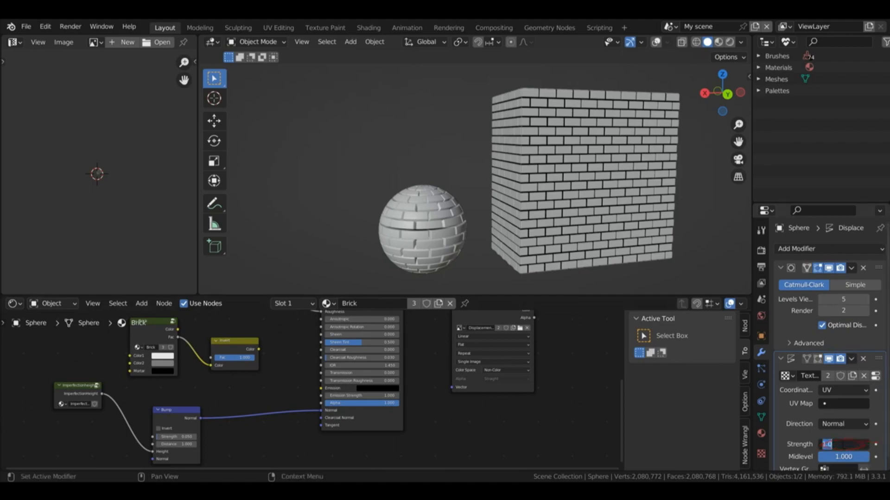
key(Return)
Step: Check the sphere's displaced bricks up close and set its Subdivision viewport levels to 6
scroll(474, 172, up, 4)
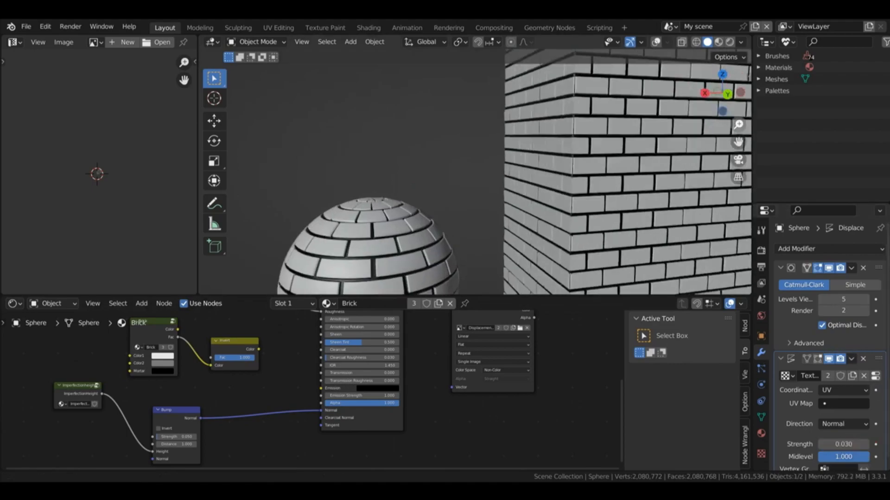
drag(738, 124, 738, 155)
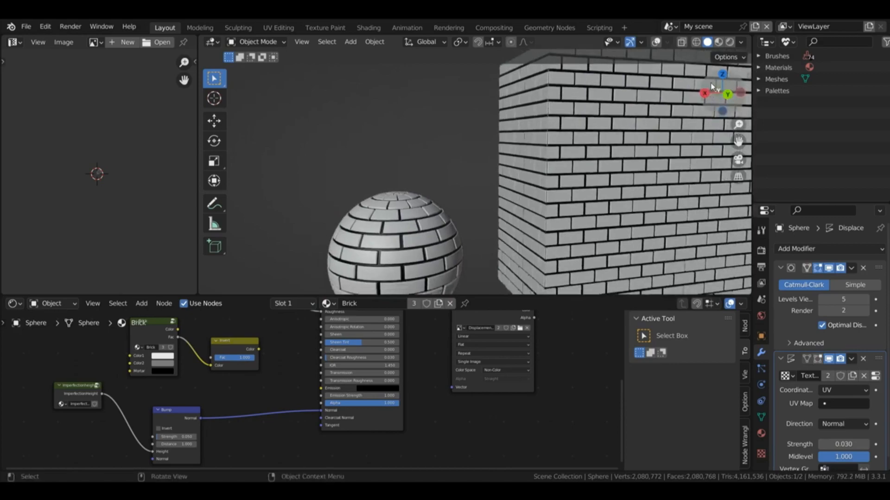
drag(712, 90, 725, 134)
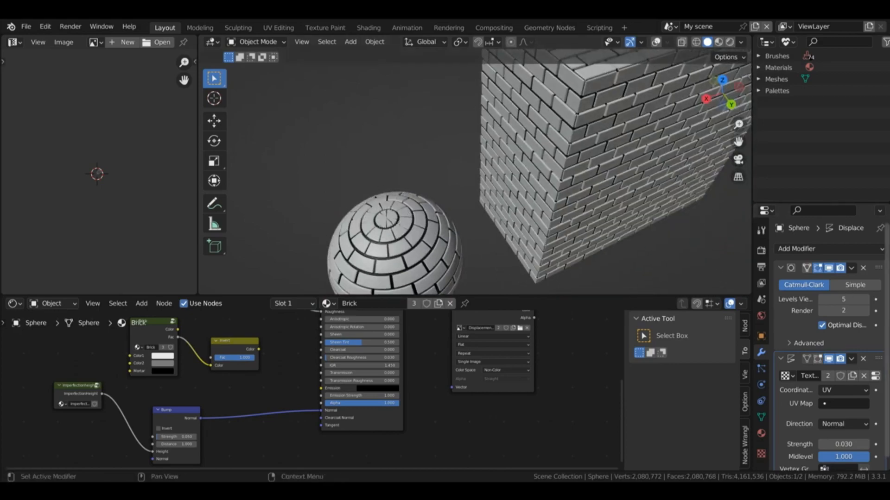
click(864, 299)
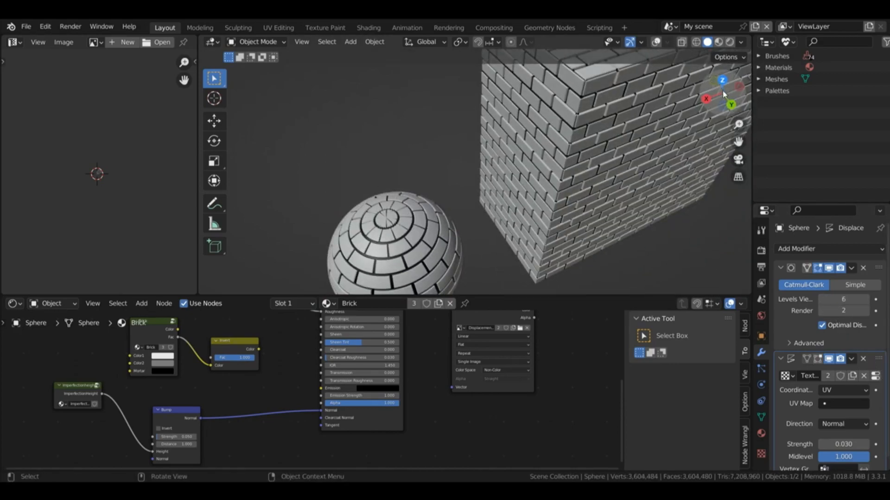
drag(731, 104, 738, 127)
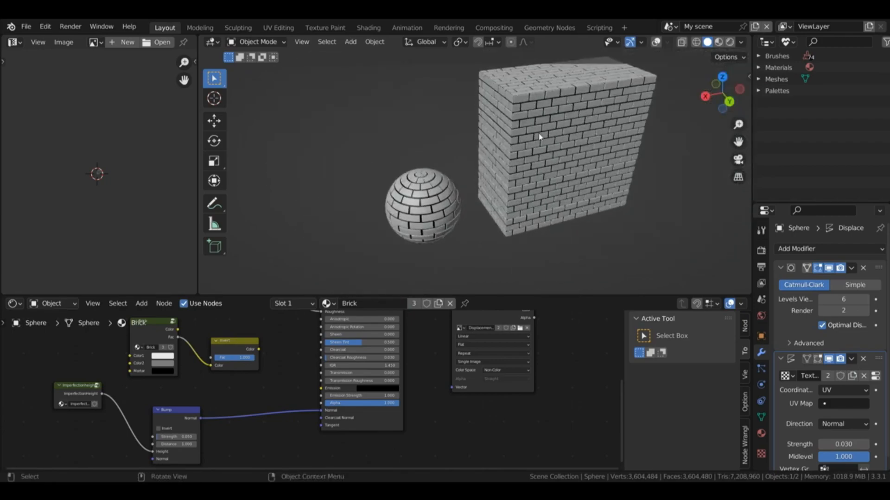
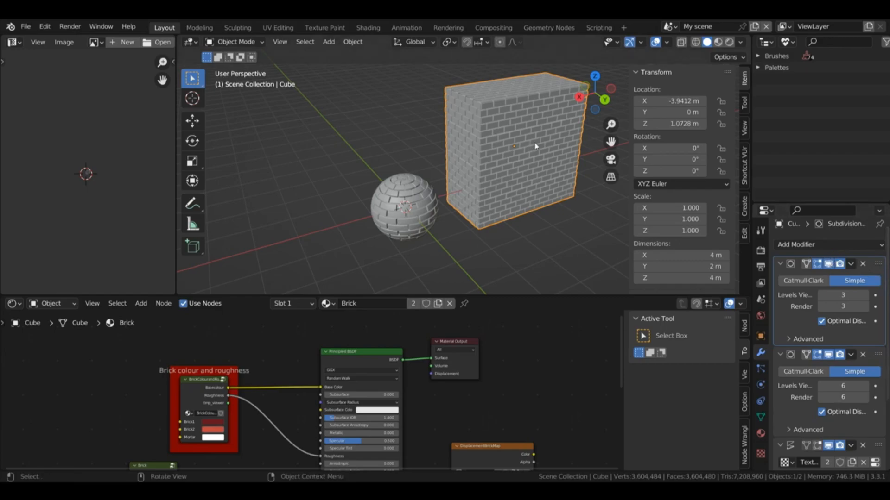
Step: Turn off the viewport display of both Subdivision Surface modifiers on the cube
click(514, 140)
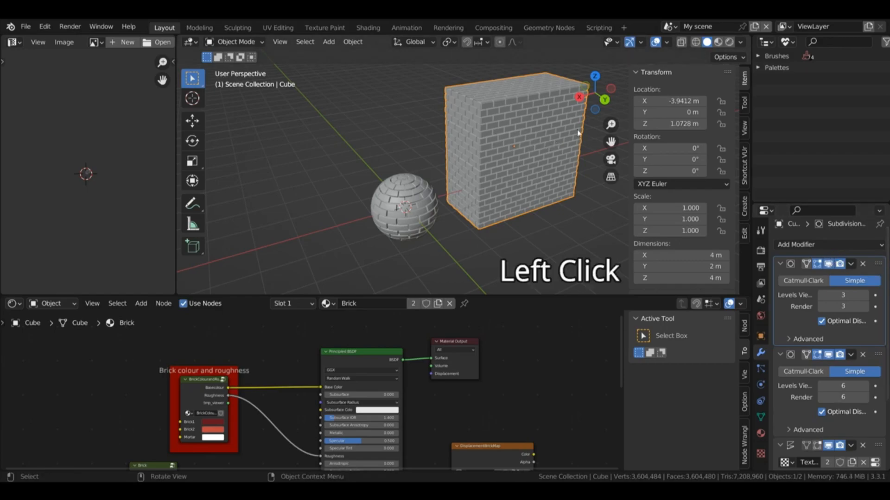
click(828, 265)
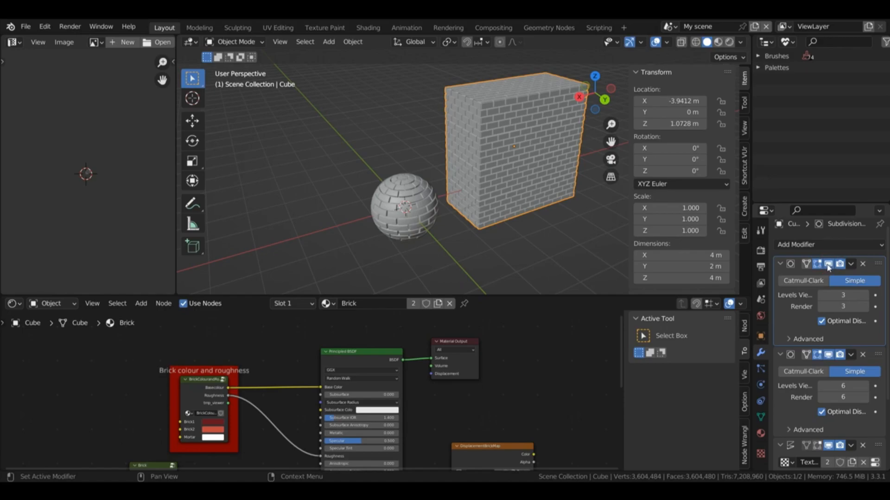
click(829, 265)
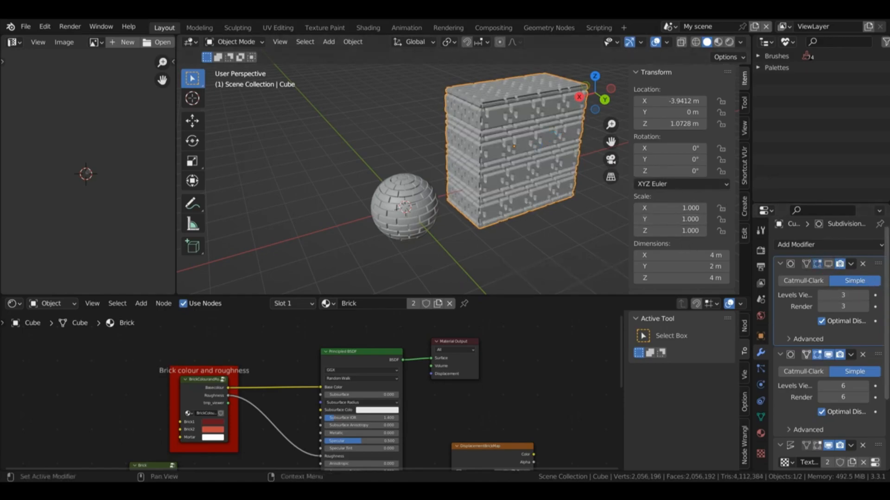
scroll(829, 342, down, 4)
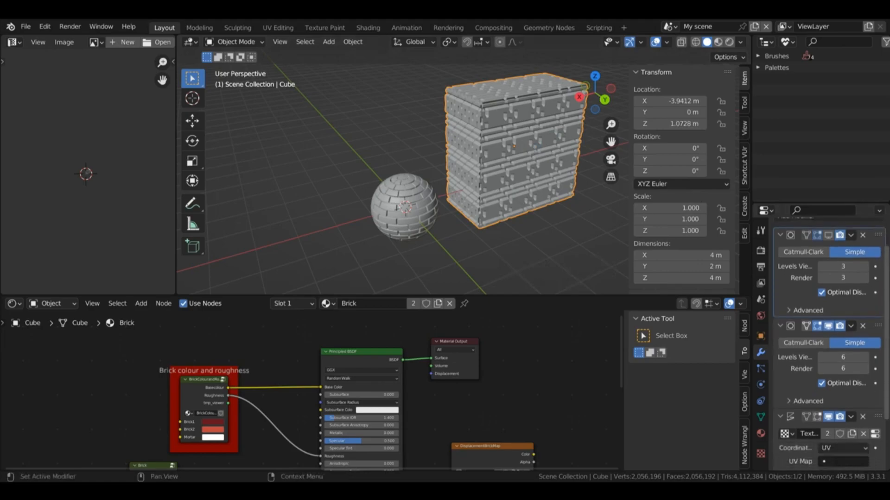
drag(886, 371, 885, 377)
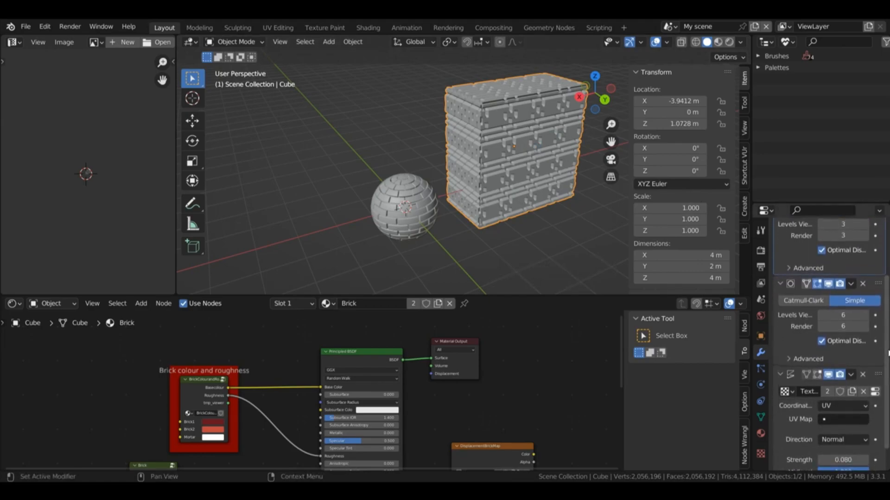
click(828, 284)
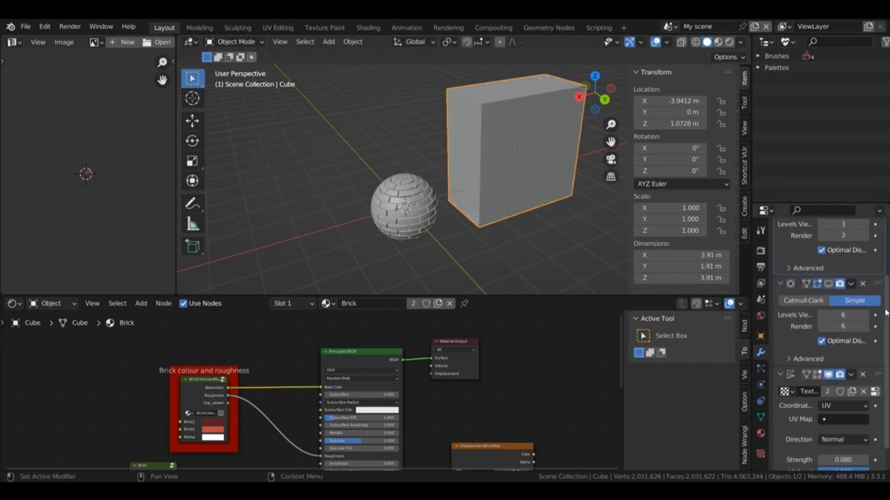
Step: Turn off the viewport display of the sphere's modifiers and of the cube's Displace modifier
scroll(830, 342, up, 4)
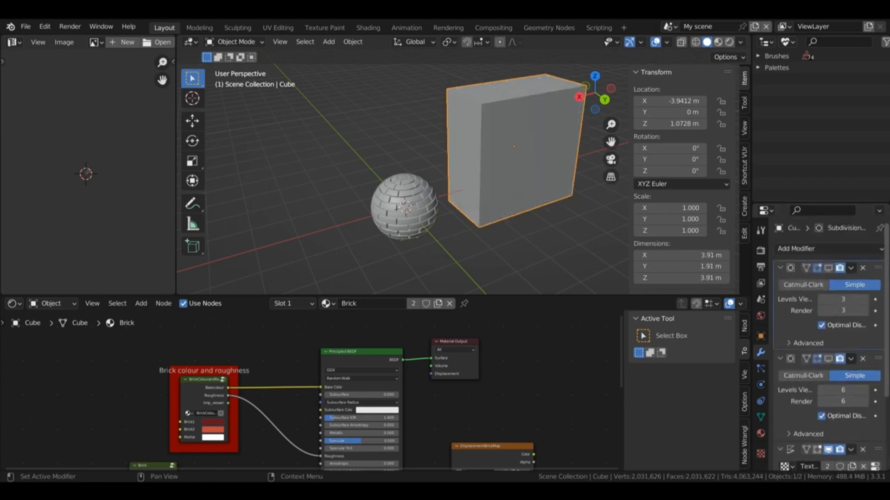
click(374, 216)
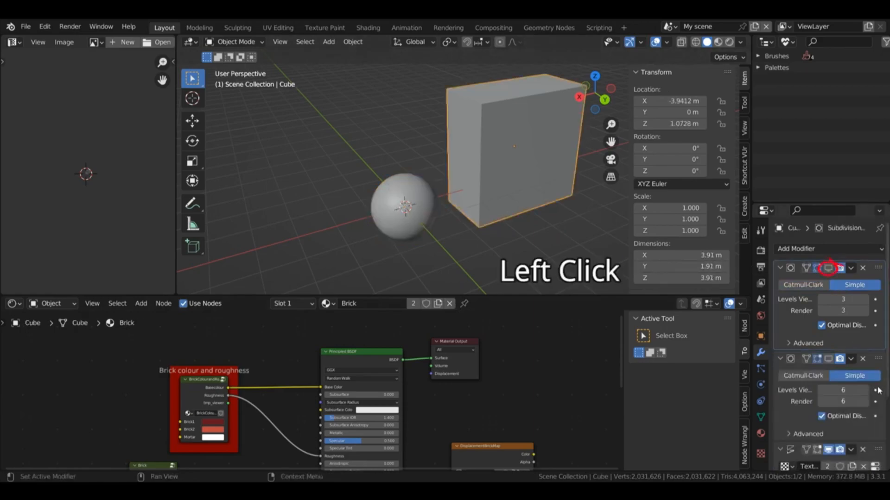
click(829, 450)
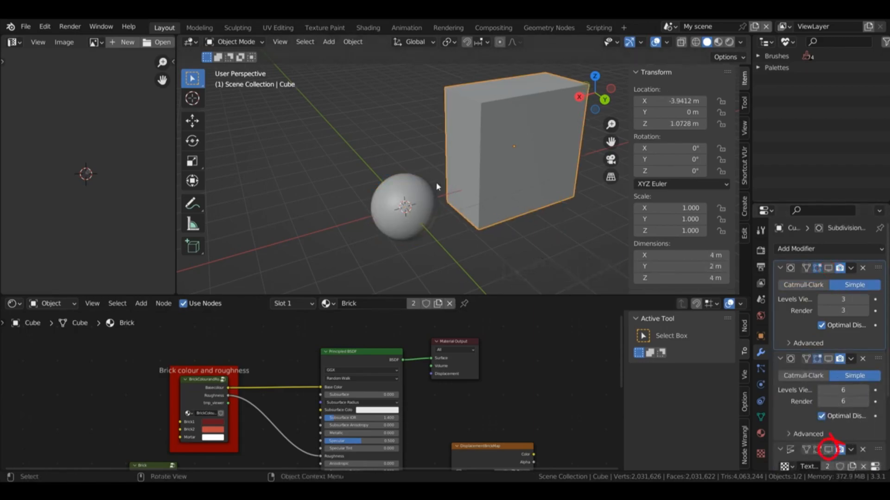
Step: Preview the cube and sphere in rendered shading, and return to solid shading without texture colouring
click(730, 43)
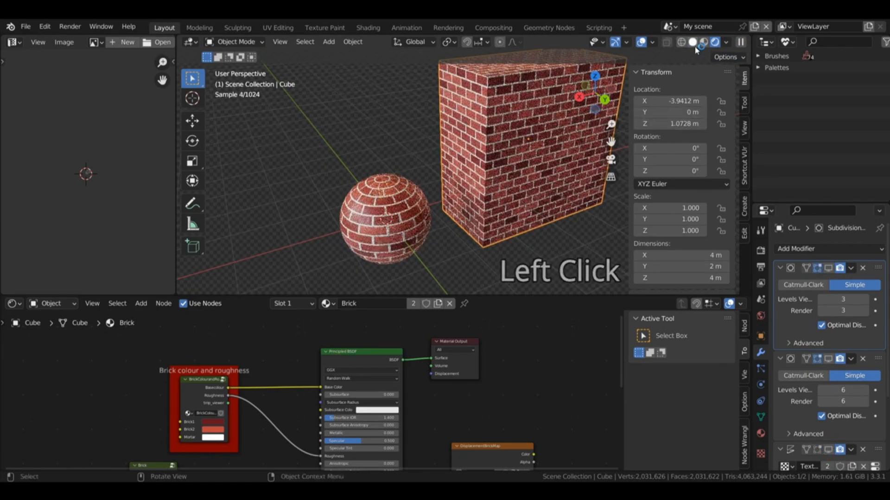
click(694, 42)
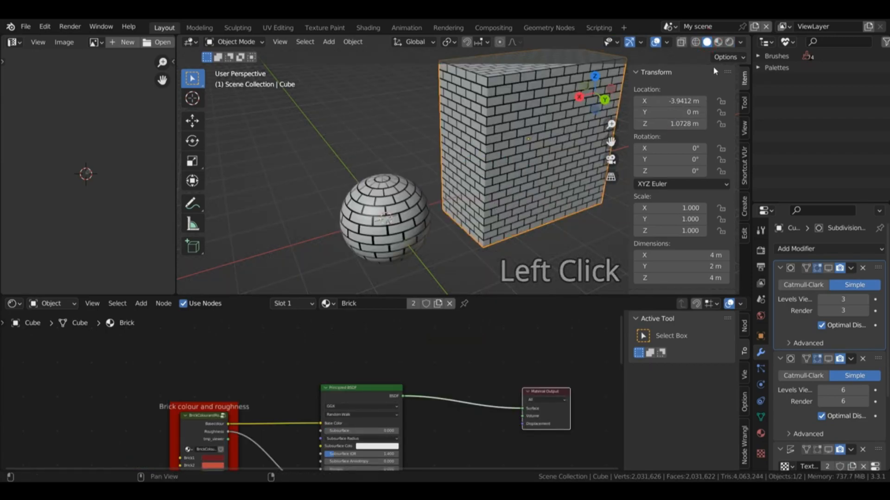
click(741, 42)
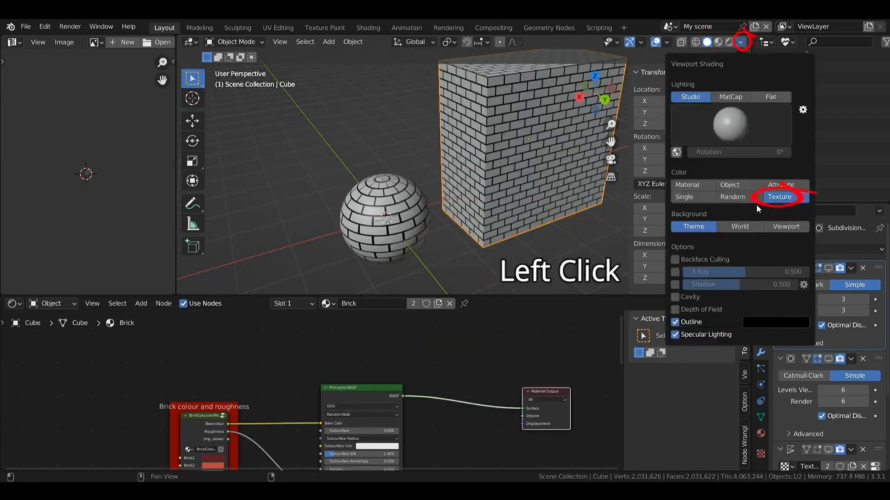
click(740, 43)
click(695, 185)
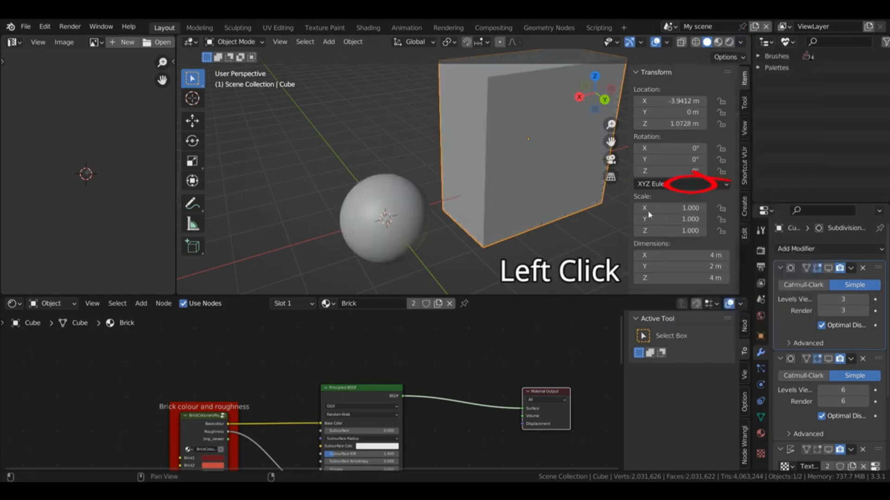
Step: Add a second Principled BSDF node to the brick material and place it between the original shader and the displacement image node
key(shift+a)
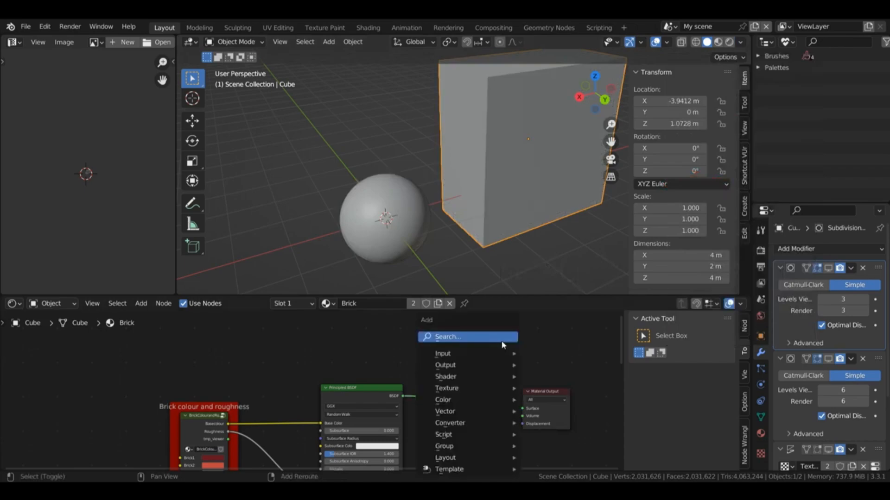
mouse_move(486, 377)
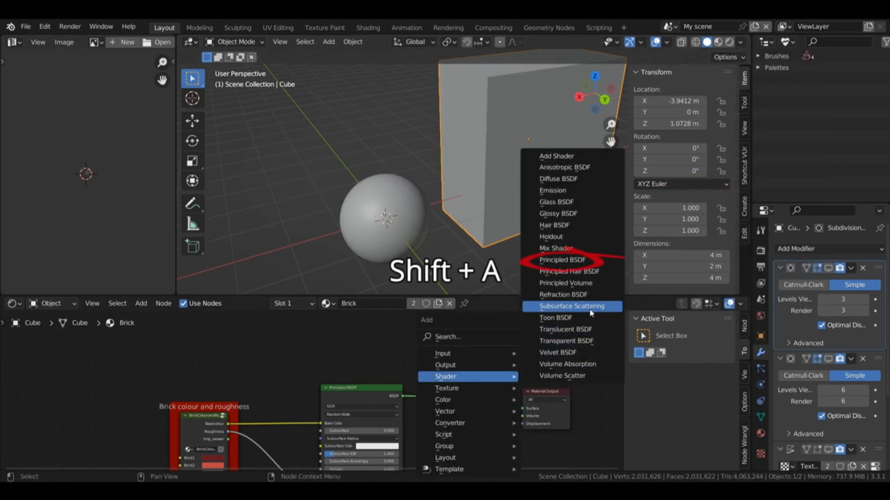
click(562, 260)
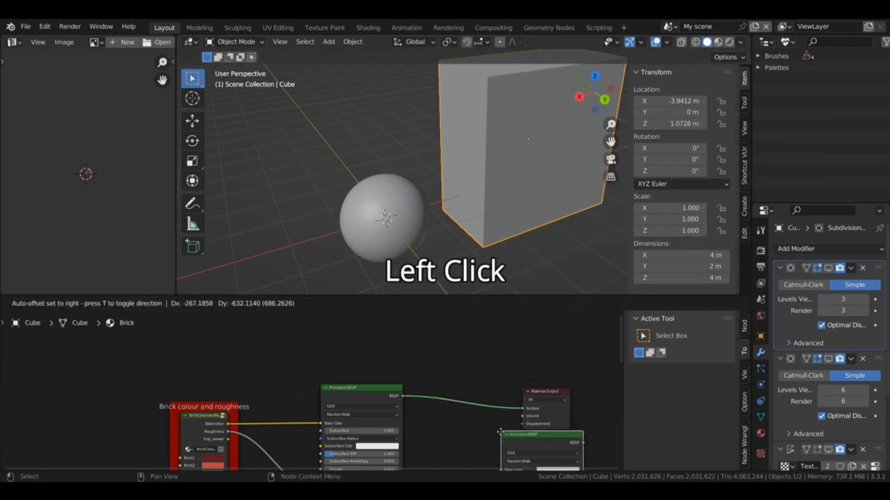
click(490, 444)
middle_drag(587, 393, 475, 304)
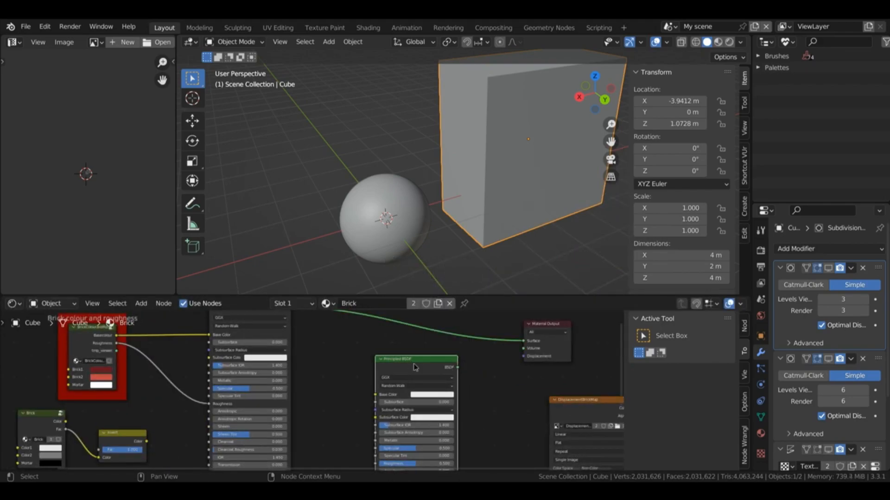
drag(413, 365, 379, 357)
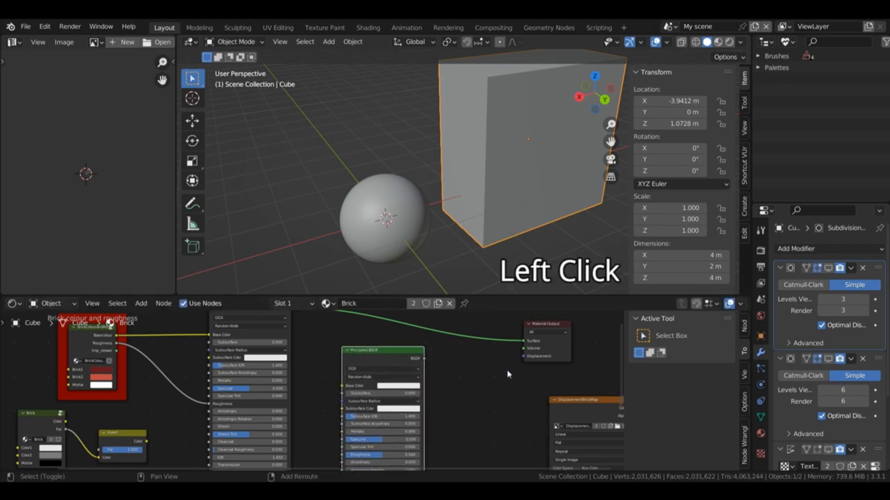
Step: Insert a Mix Shader before the Material Output and connect the new Principled BSDF to its second Shader input
key(shift+a)
mouse_move(505, 369)
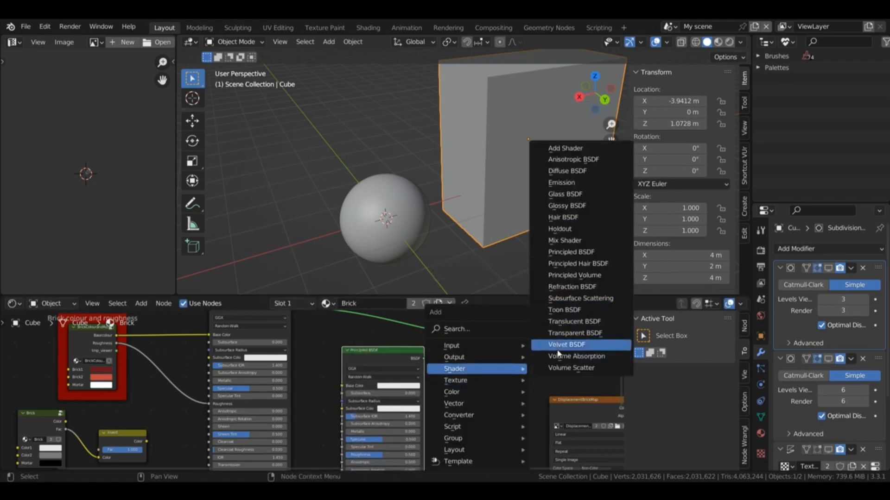
click(572, 241)
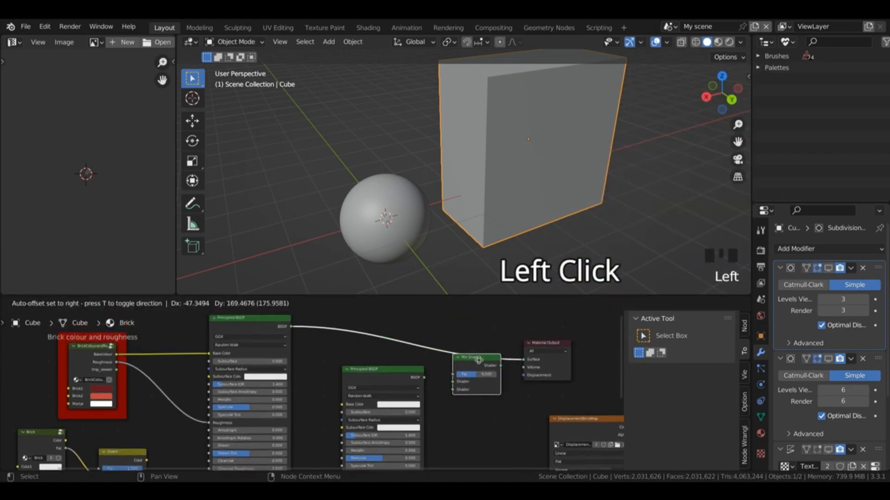
click(478, 356)
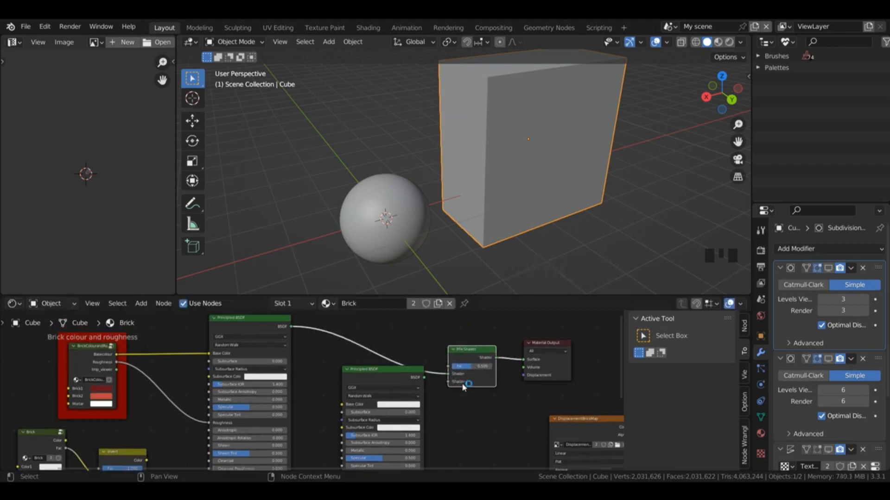
drag(424, 378, 451, 383)
Step: Set the new Principled BSDF's Base Color to a mid grey and show the viewport in material preview
click(398, 398)
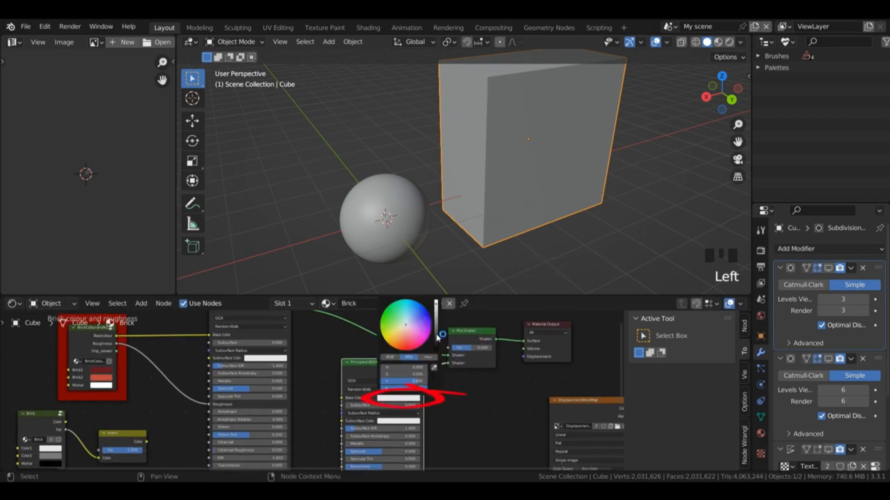
click(437, 335)
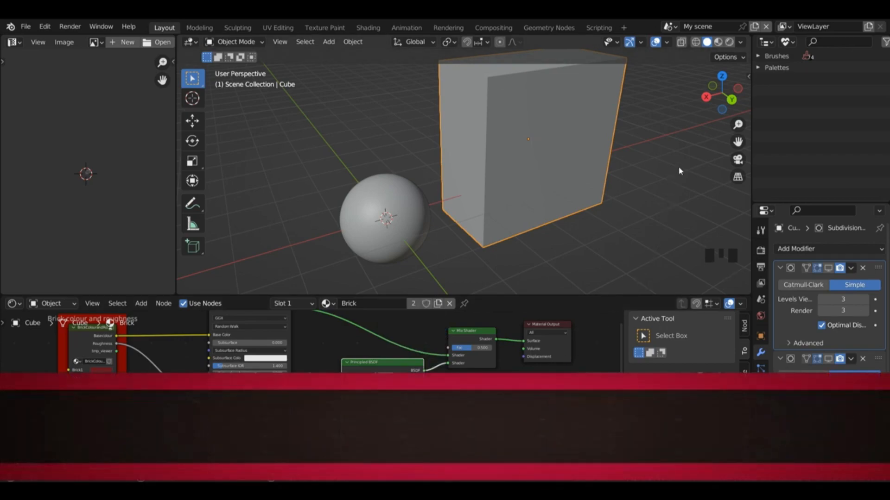
click(717, 43)
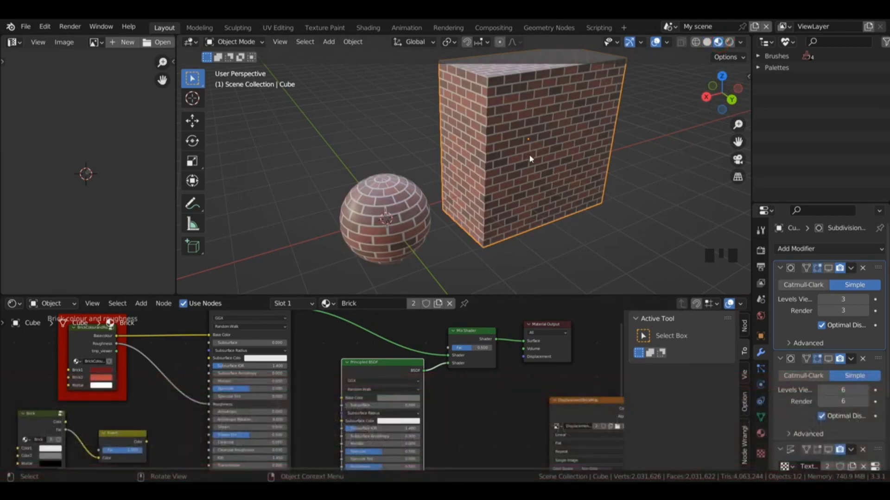
Step: Test the Mix Shader's Fac at 0.000 and set it to 1.000
click(473, 353)
drag(472, 348, 456, 348)
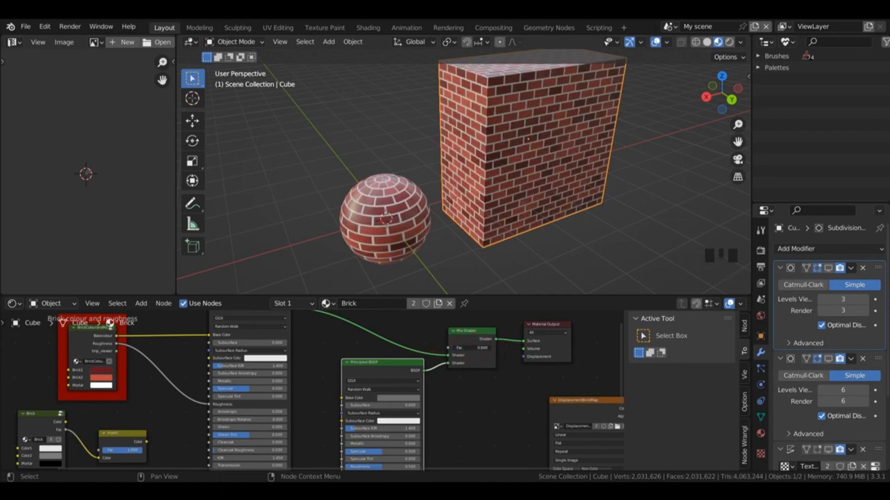
drag(454, 348, 492, 348)
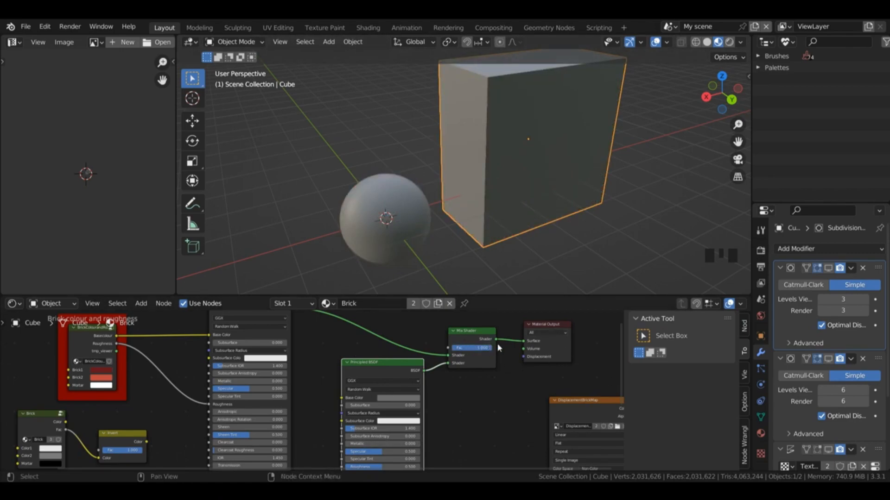
Step: Move the grey Principled BSDF node further down and closer to the displacement image node
drag(619, 347, 620, 368)
drag(386, 334, 417, 366)
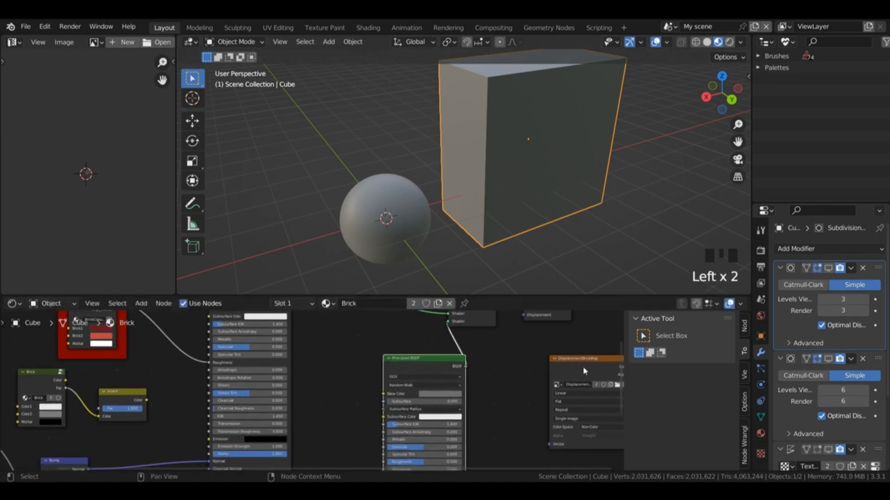
scroll(497, 417, down, 3)
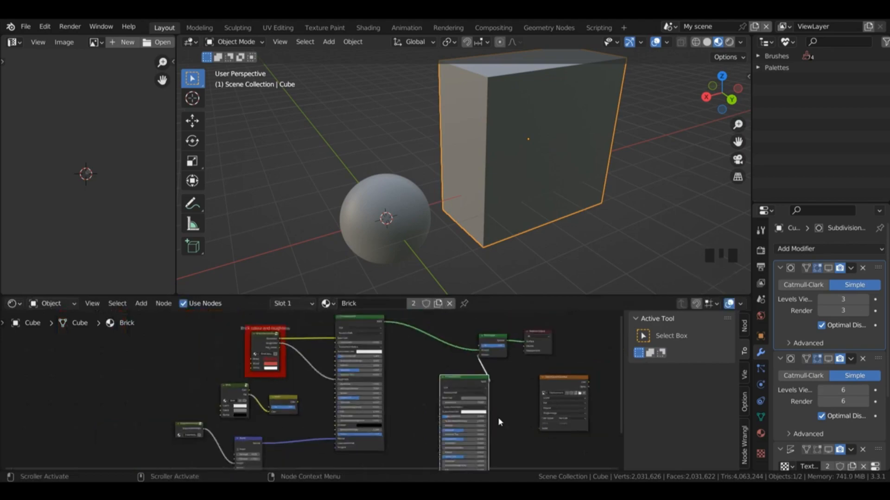
scroll(498, 421, down, 2)
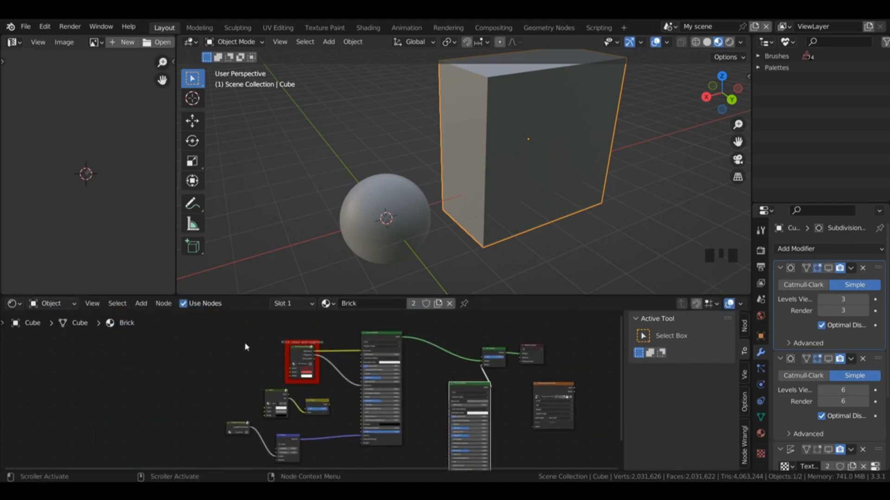
Step: Shift the original Principled BSDF and all its brick input nodes to the left and join them in a frame
click(226, 343)
drag(209, 325, 412, 465)
drag(366, 333, 313, 332)
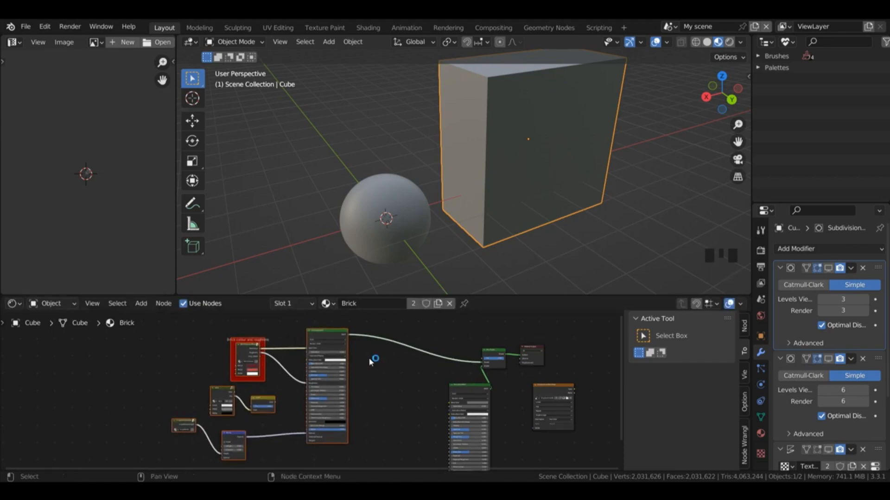
key(ctrl+j)
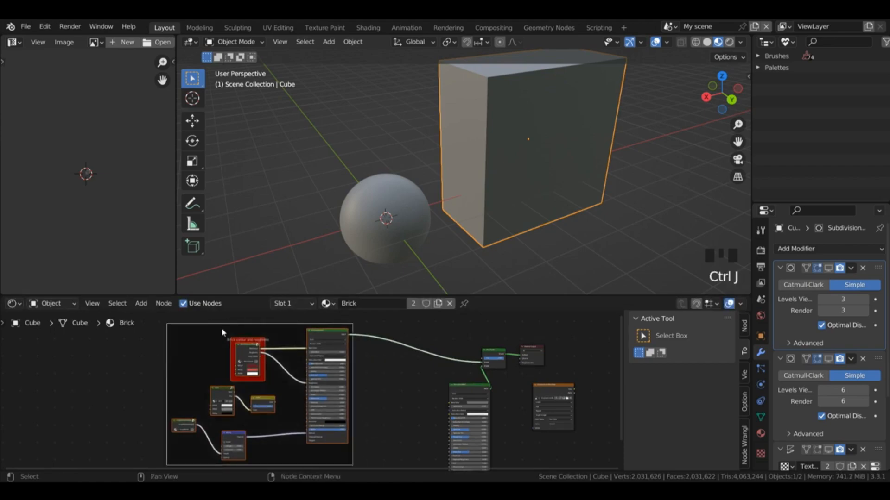
Step: Label the new frame around the brick nodes "Brick Shader"
click(196, 349)
click(202, 324)
click(206, 324)
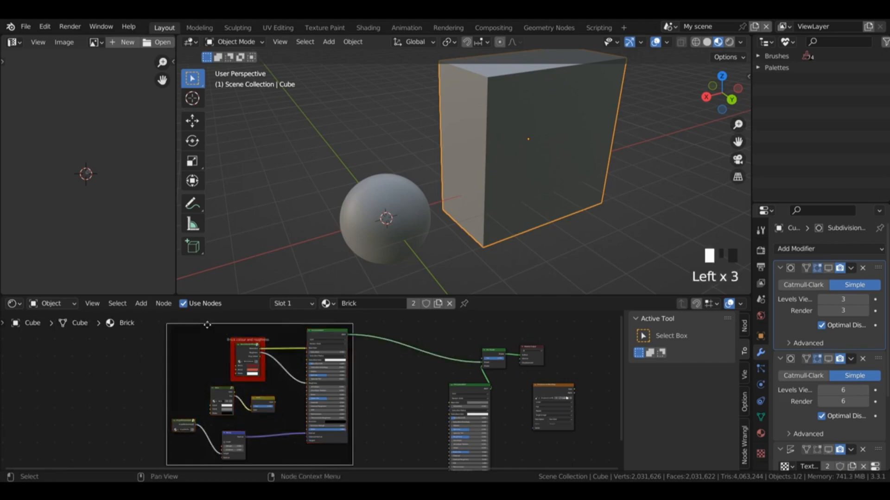
click(745, 330)
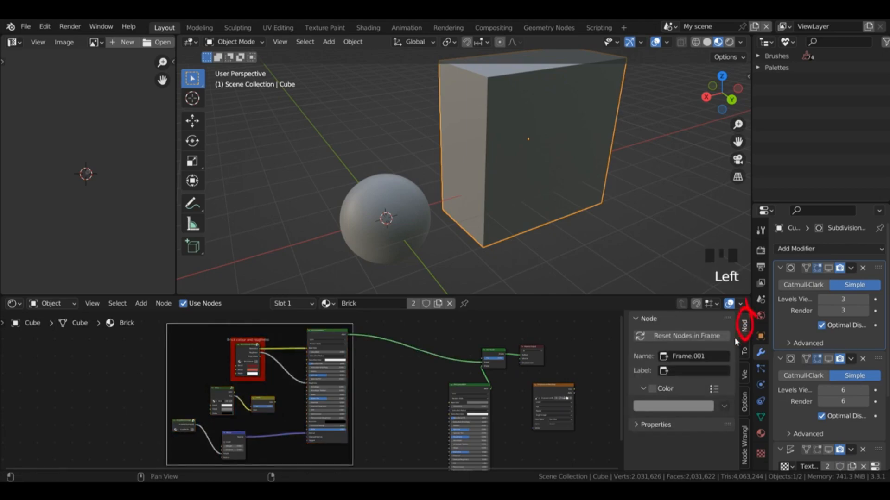
key(n)
key(n)
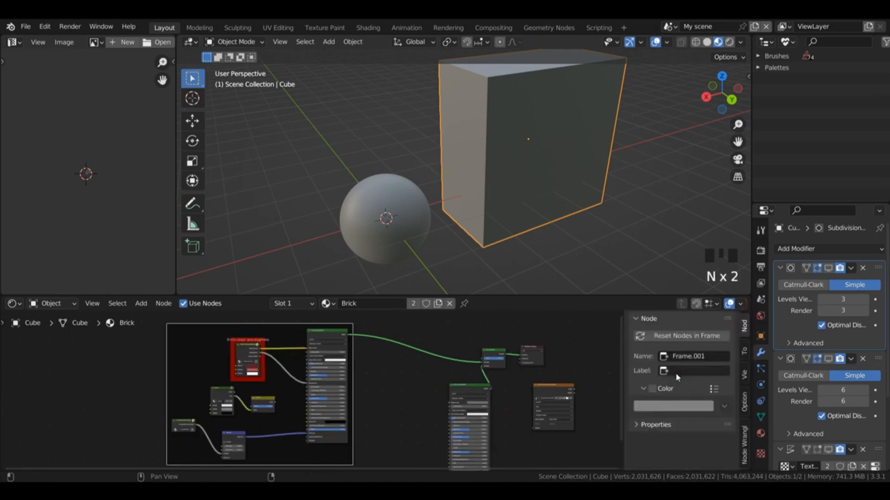
click(677, 372)
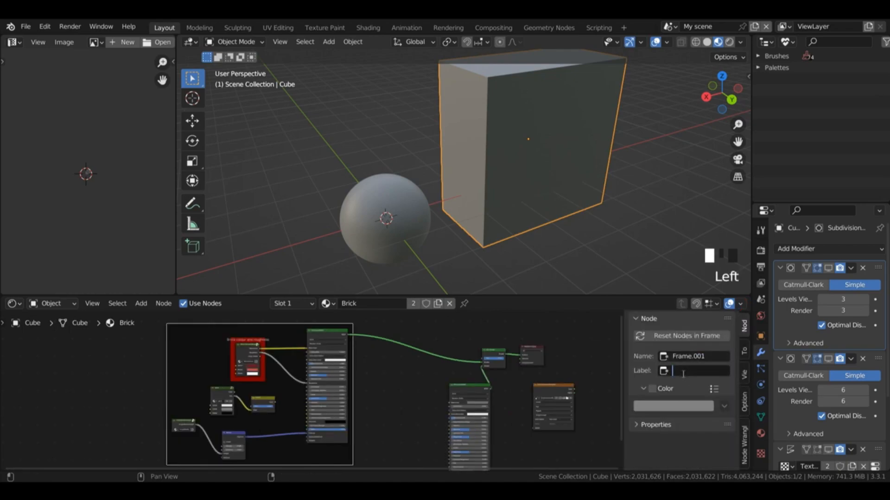
text(Brick Shader)
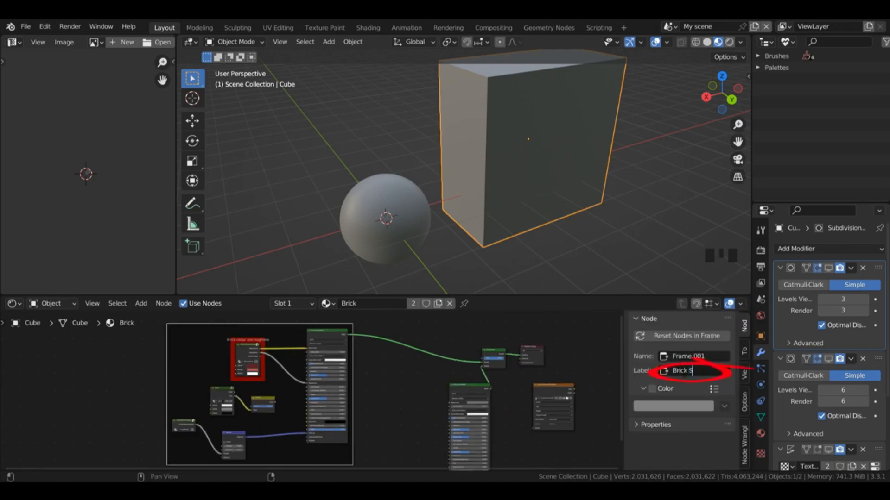
key(Return)
drag(670, 394, 657, 403)
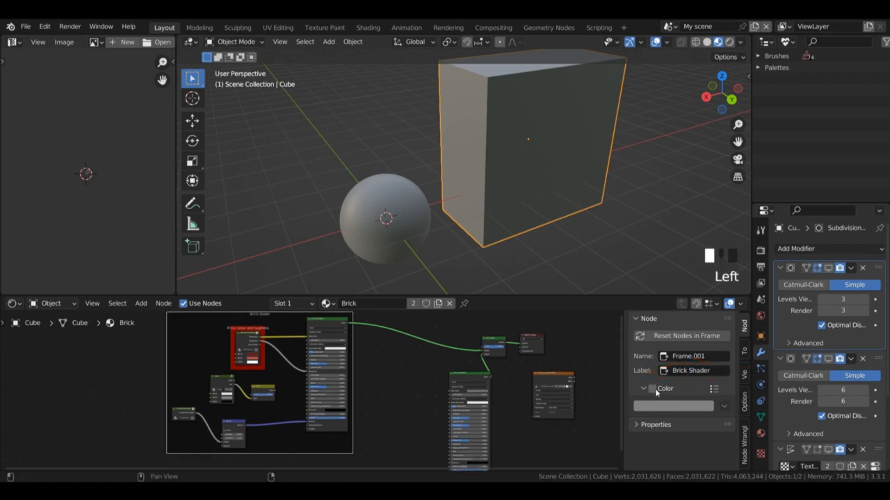
Step: Move the grey Principled BSDF to the right and add a Texture Coordinate node to its left
drag(622, 355, 620, 382)
scroll(488, 381, up, 4)
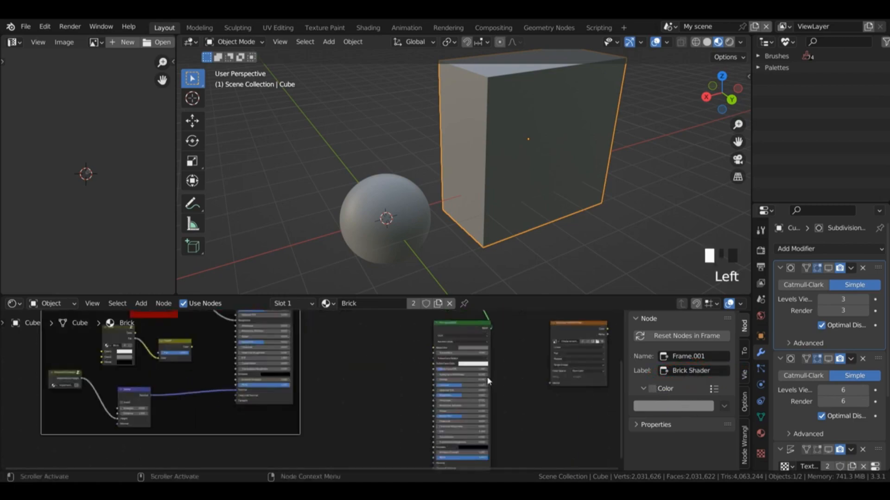
scroll(489, 381, up, 2)
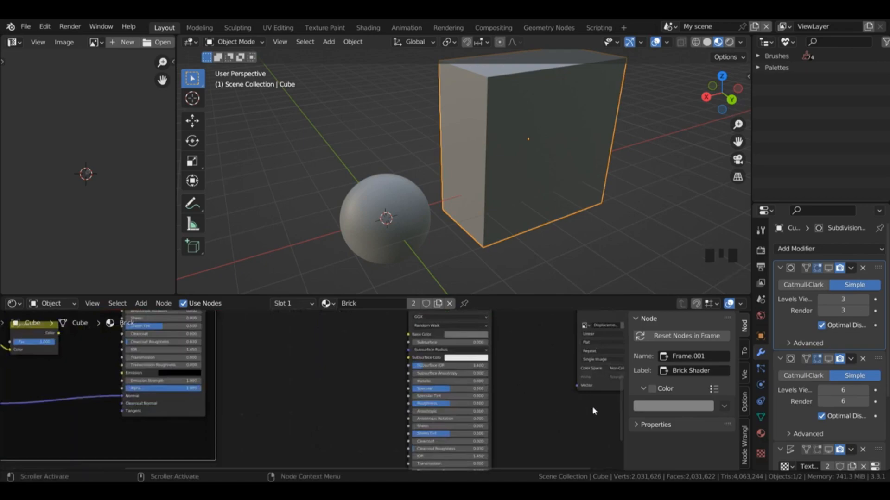
drag(620, 414, 621, 401)
drag(437, 330, 496, 332)
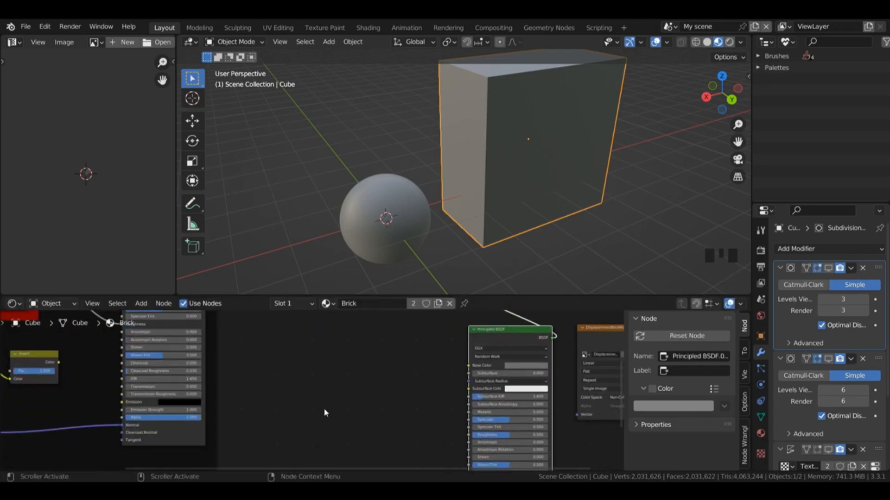
key(shift+a)
mouse_move(291, 353)
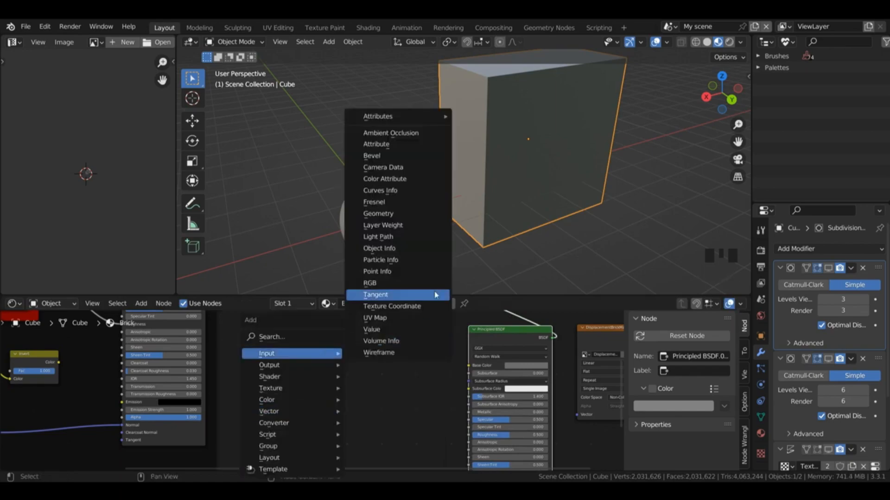
click(394, 306)
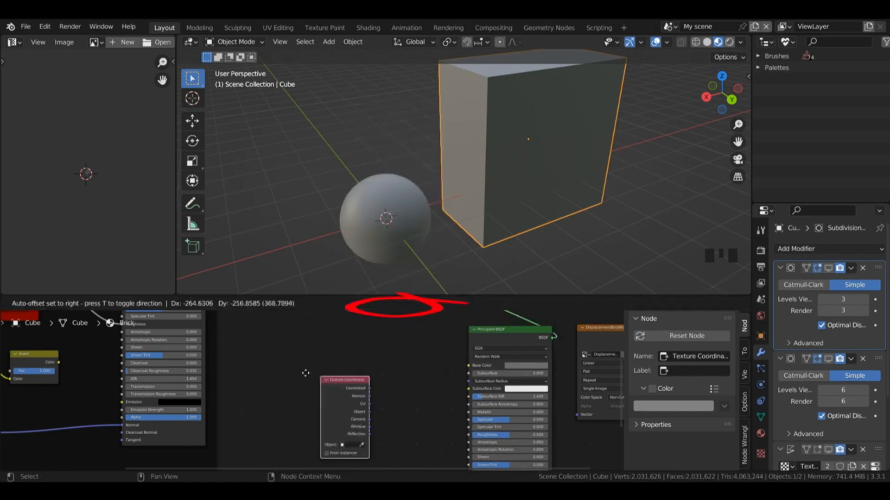
click(289, 367)
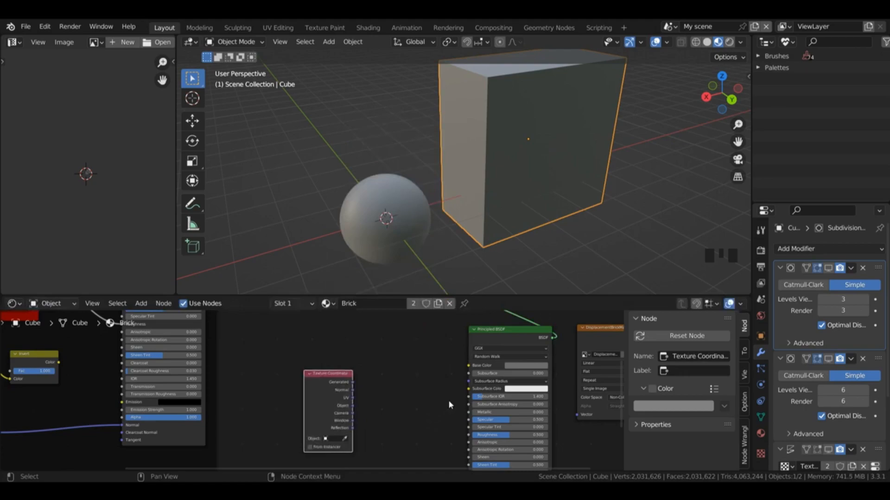
Step: Add a Noise Texture driven by the Object coordinates and link its Fac to the grey Principled BSDF's Base Color
key(shift+a)
mouse_move(445, 388)
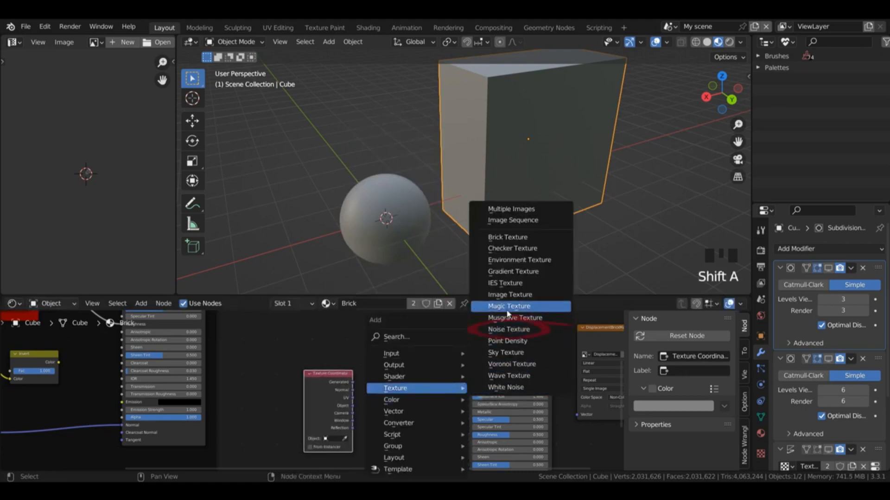
click(508, 329)
click(355, 394)
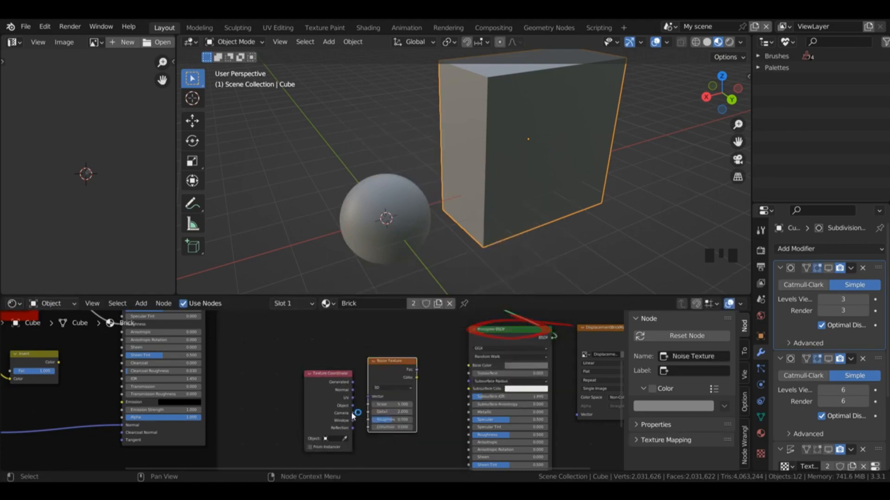
drag(353, 406, 368, 397)
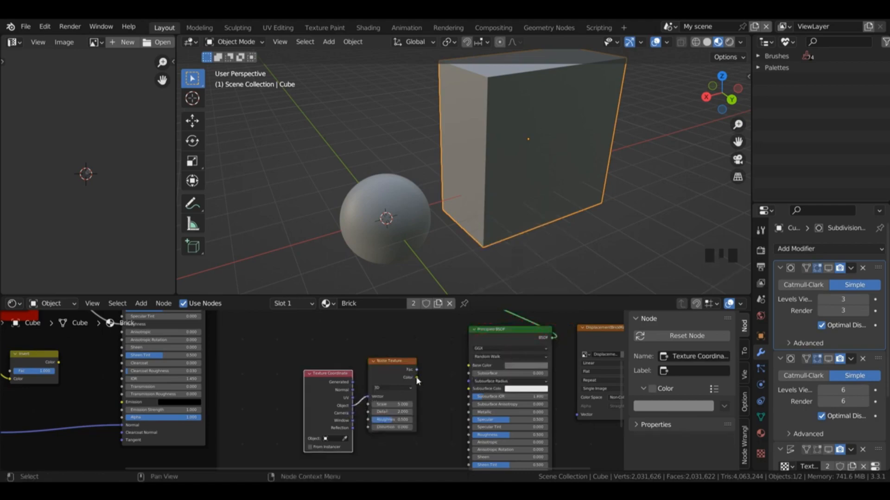
drag(416, 370, 470, 366)
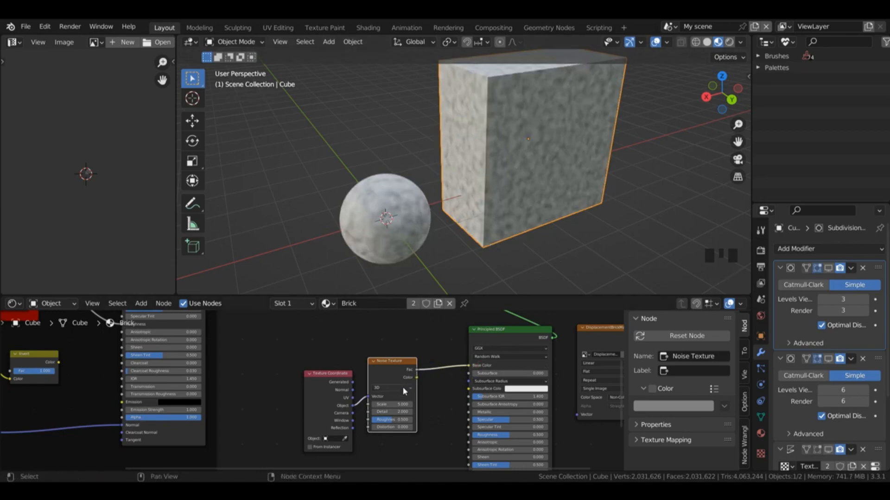
Step: Set the Noise Texture's Scale to 40
click(388, 404)
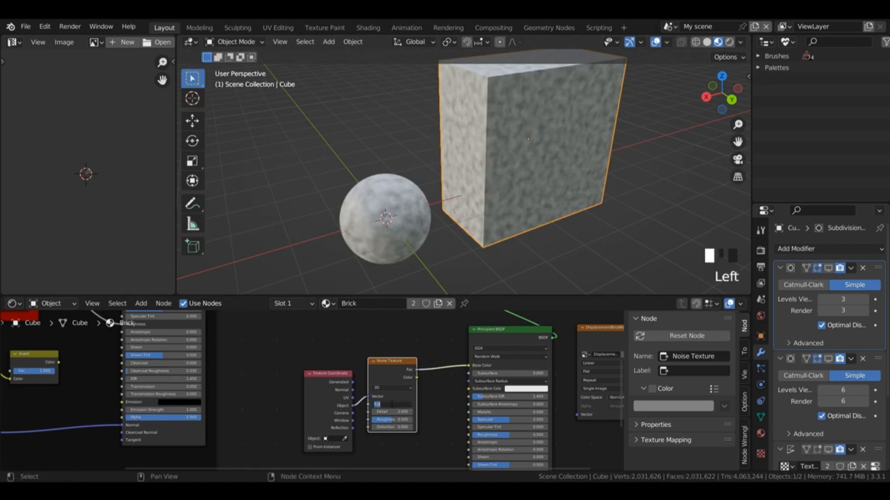
text(1)
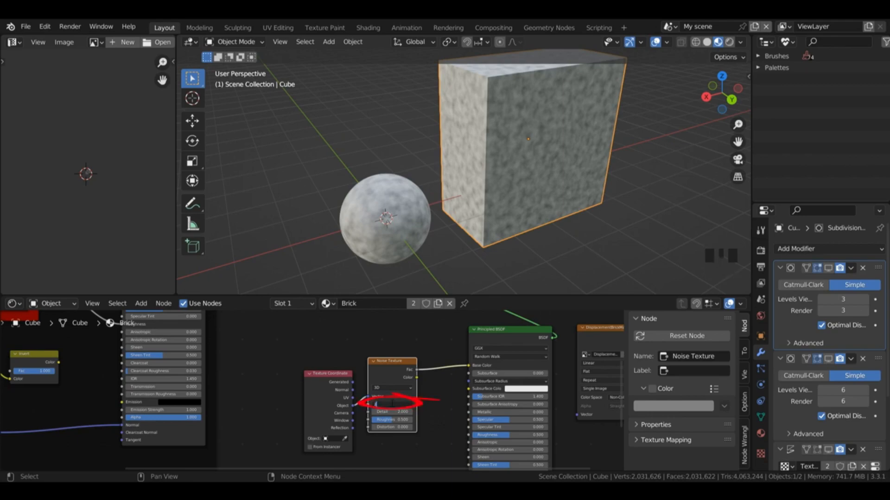
text(5)
key(Return)
click(393, 405)
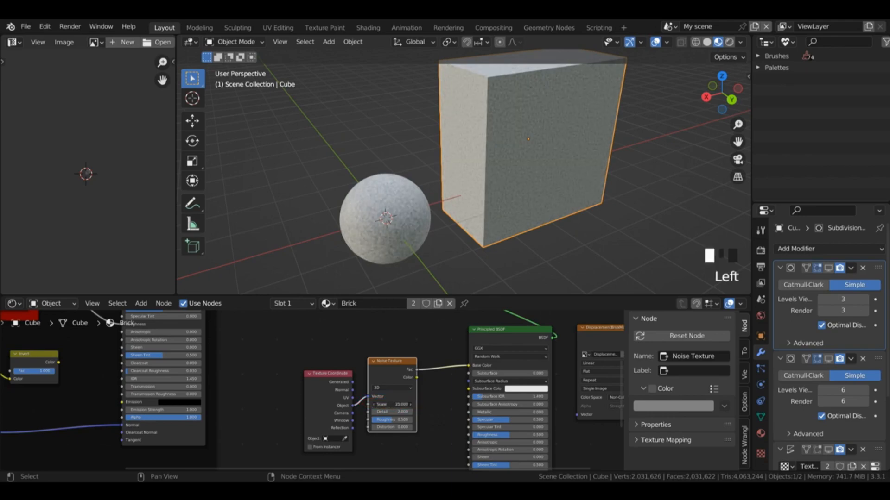
text(40)
key(Return)
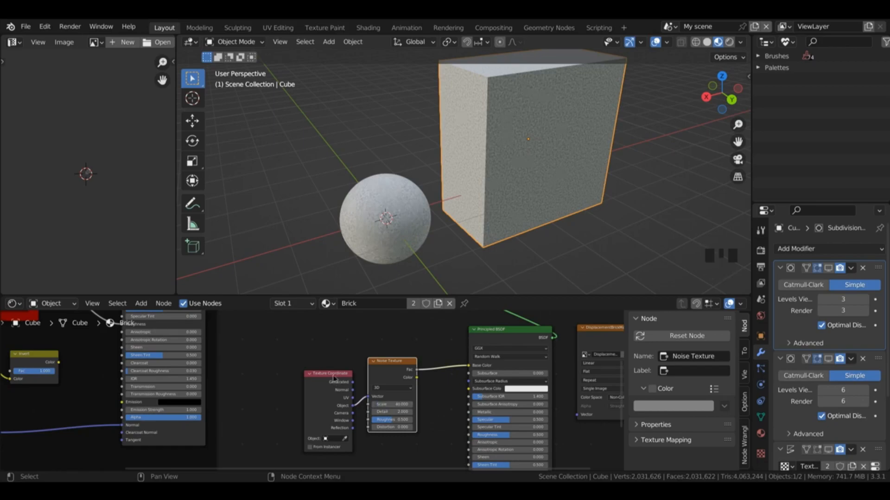
Step: Shift the Texture Coordinate and Noise Texture nodes left and insert a ColorRamp between the noise and the Base Color
drag(329, 385, 294, 388)
drag(402, 376, 377, 384)
drag(472, 372, 472, 372)
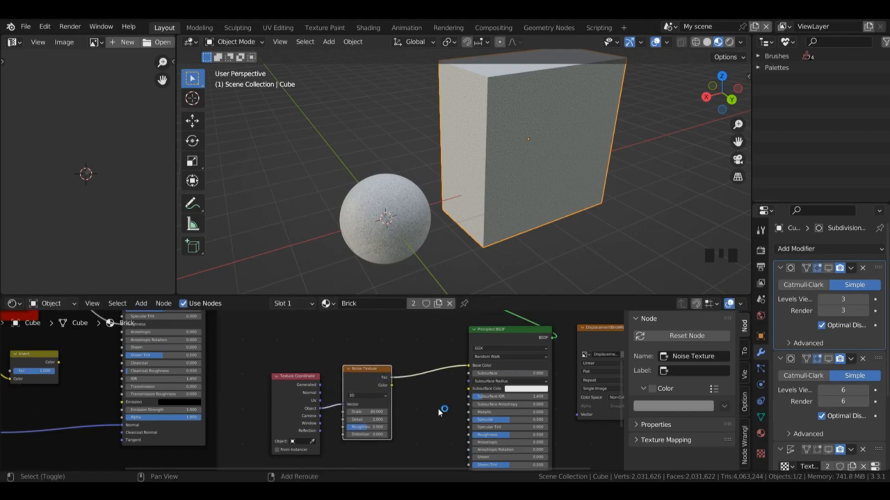
key(shift+a)
mouse_move(408, 423)
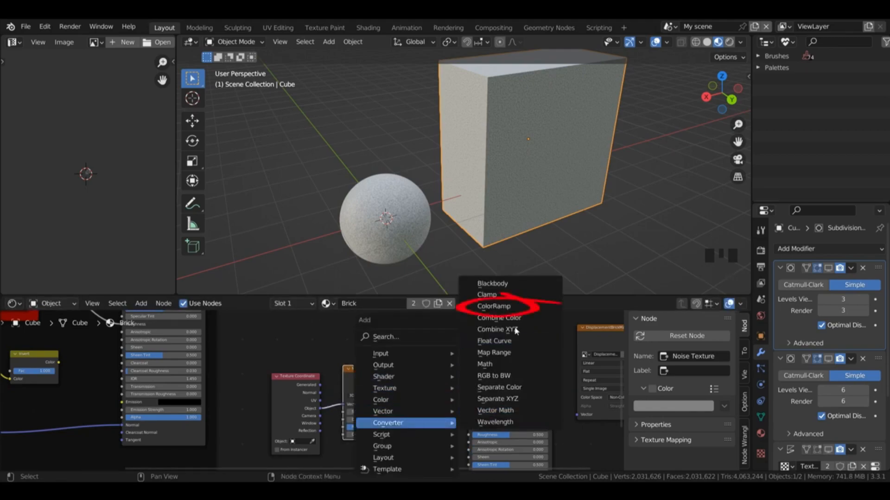
click(503, 306)
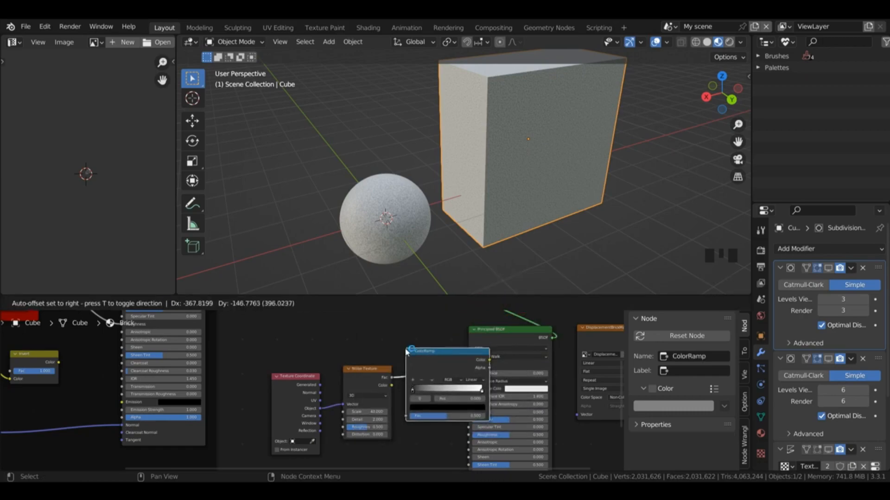
click(419, 352)
Step: Change the ColorRamp's black stop to a dark grey and its white stop to a light grey
click(431, 389)
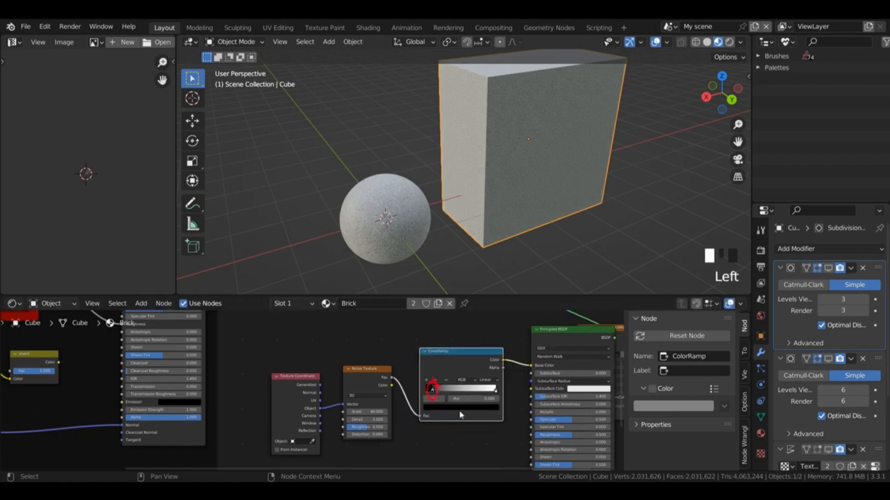
click(459, 408)
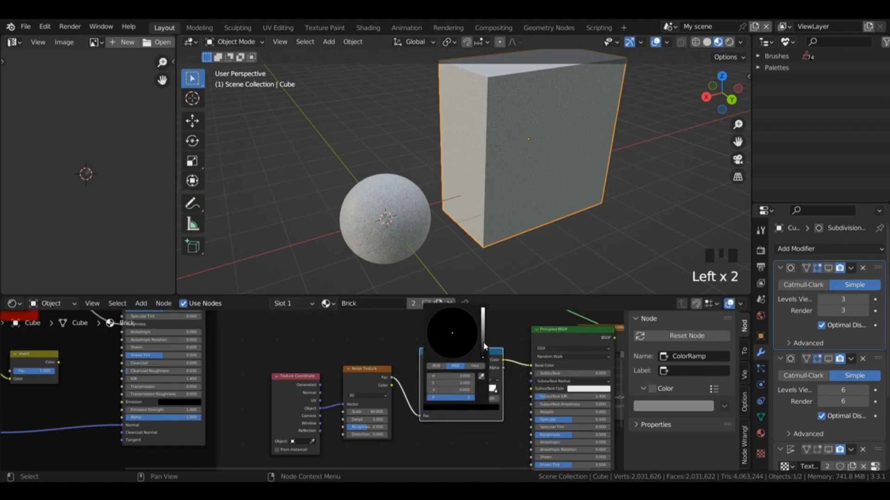
click(483, 345)
click(496, 391)
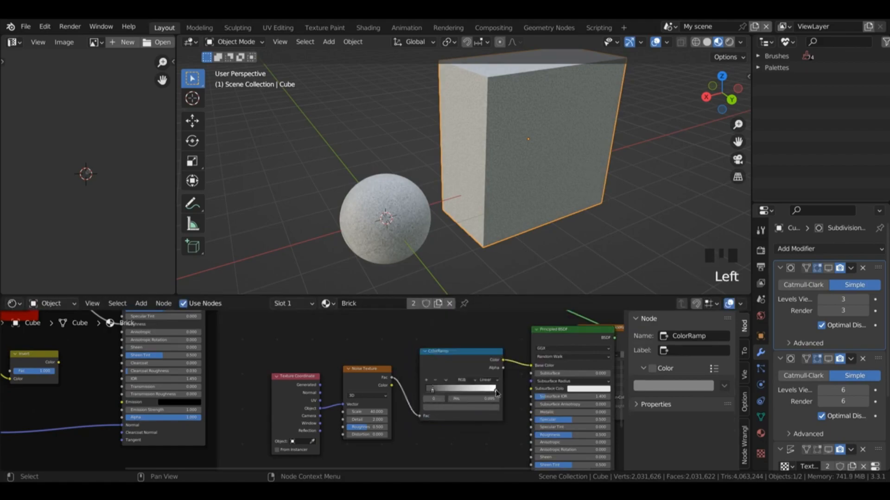
click(495, 391)
click(485, 412)
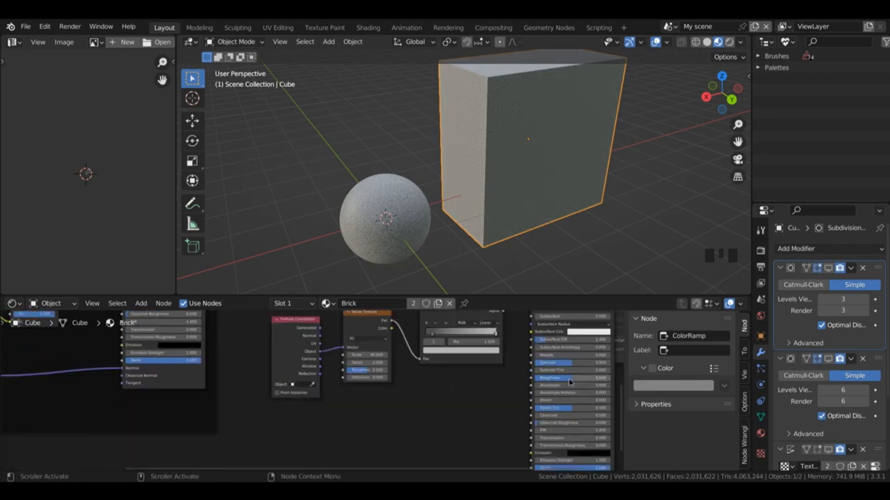
Step: Set the grey Principled BSDF's Roughness to 0.7
click(569, 378)
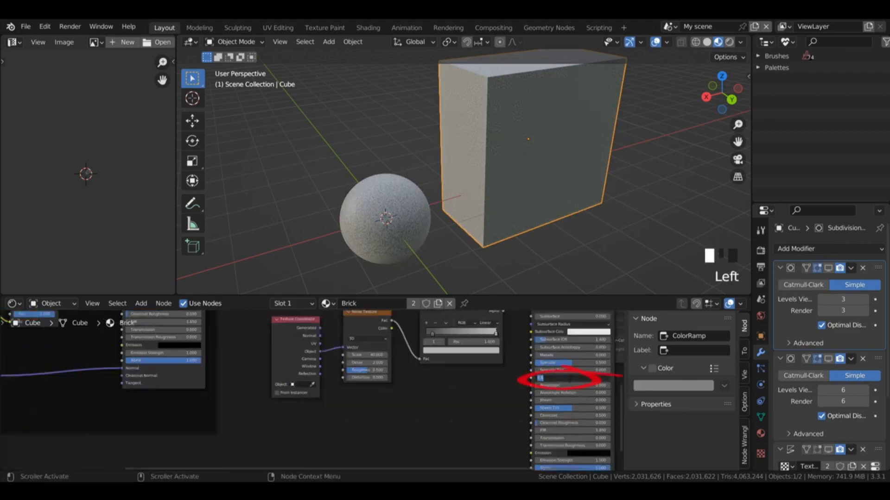
key(BackSpace)
text(0.7)
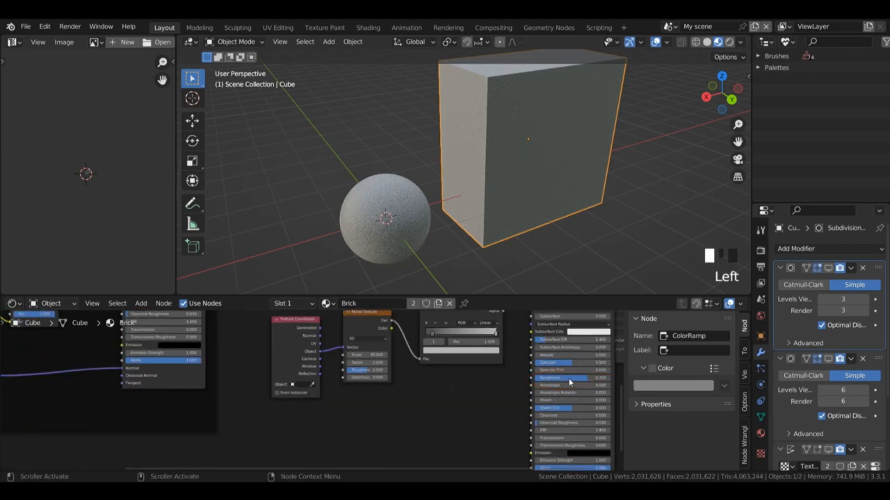
key(Return)
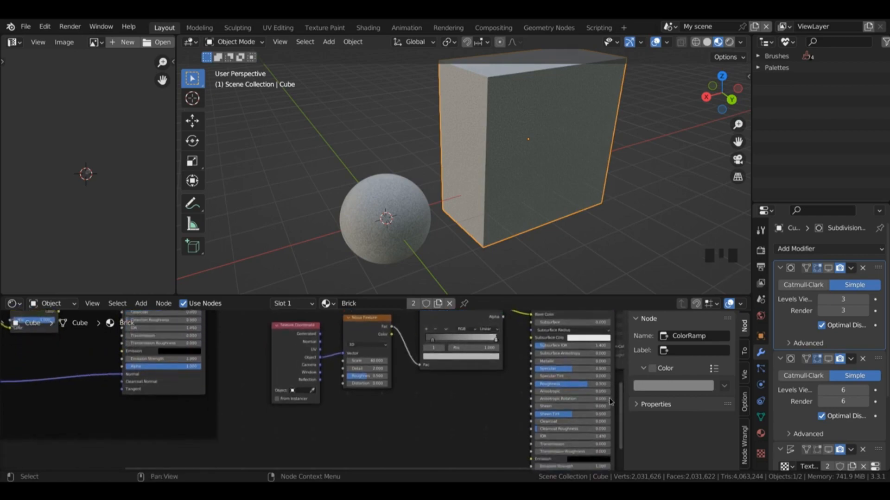
Step: Add a Bump node and connect its Normal output to the grey Principled BSDF's Normal input
middle_drag(609, 394, 609, 339)
key(shift+a)
mouse_move(380, 372)
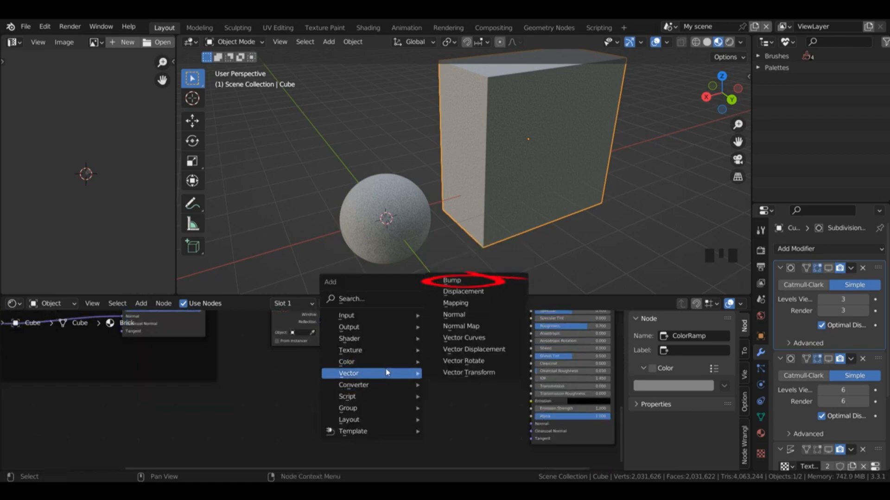
click(466, 281)
click(458, 412)
drag(486, 420, 532, 425)
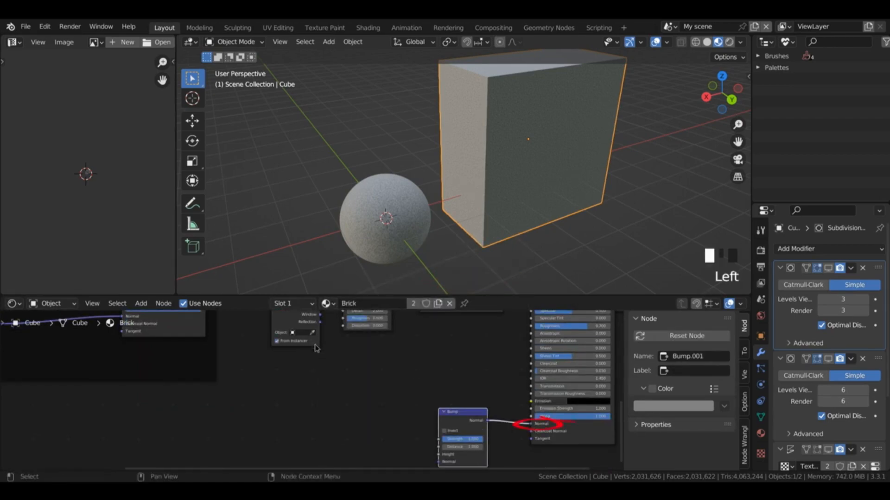
Step: Move the Texture Coordinate node down and add a Voronoi Texture between it and the Bump node
drag(316, 351, 314, 417)
click(476, 360)
key(shift+a)
mouse_move(376, 408)
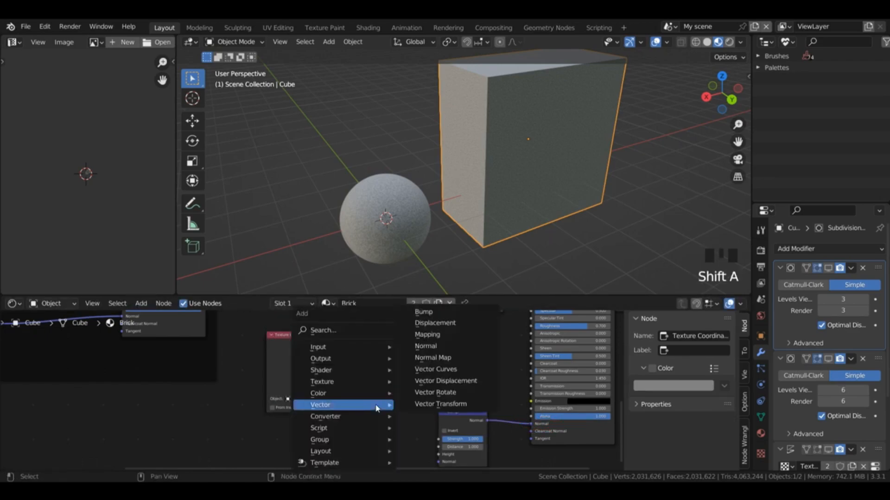
mouse_move(361, 381)
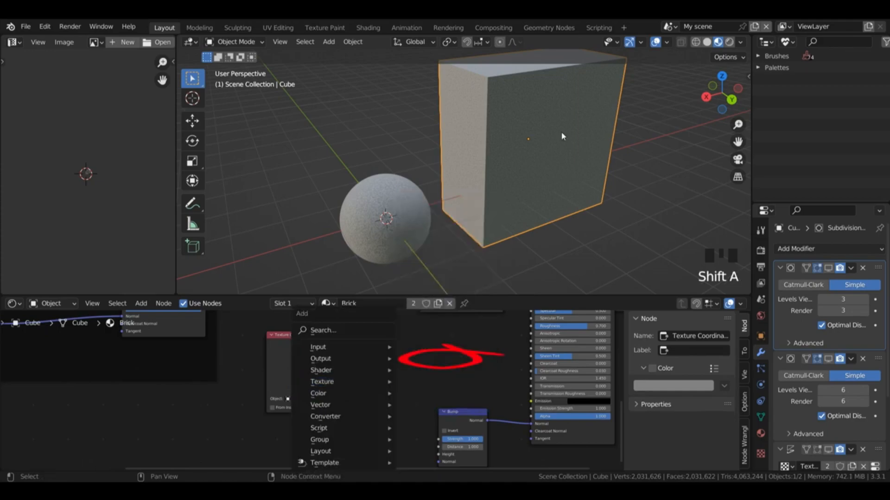
click(438, 358)
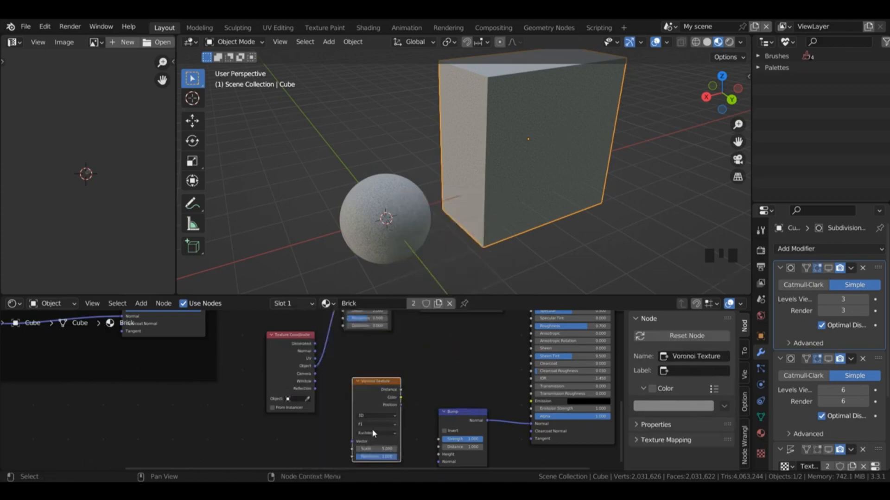
Step: Set the Voronoi Texture to Distance to Edge, feed it Object coordinates, and connect its Distance output to the Bump node's Height
click(374, 423)
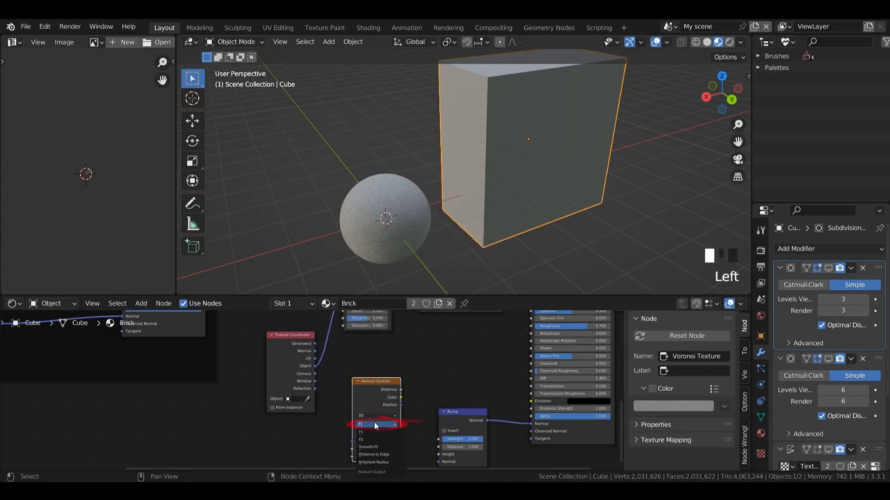
click(381, 456)
drag(315, 366, 355, 417)
drag(401, 390, 439, 384)
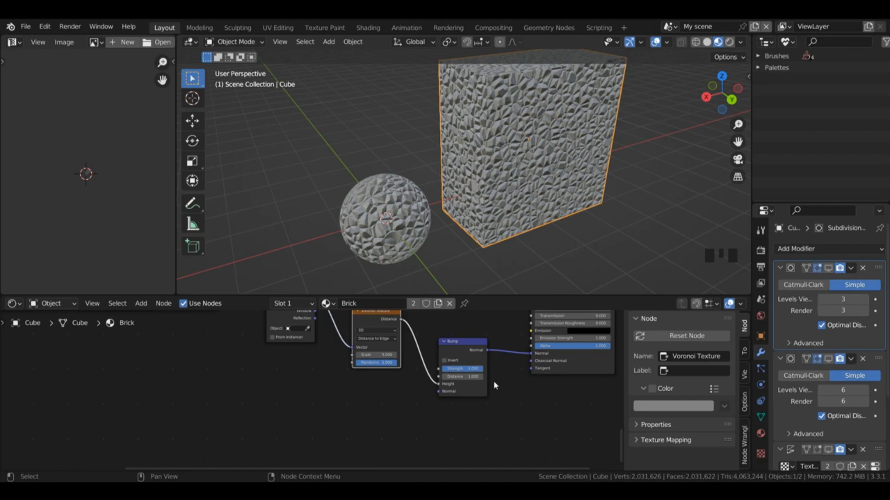
Step: Add a ColorRamp node between the Voronoi Texture and the Bump node
click(494, 383)
key(shift+a)
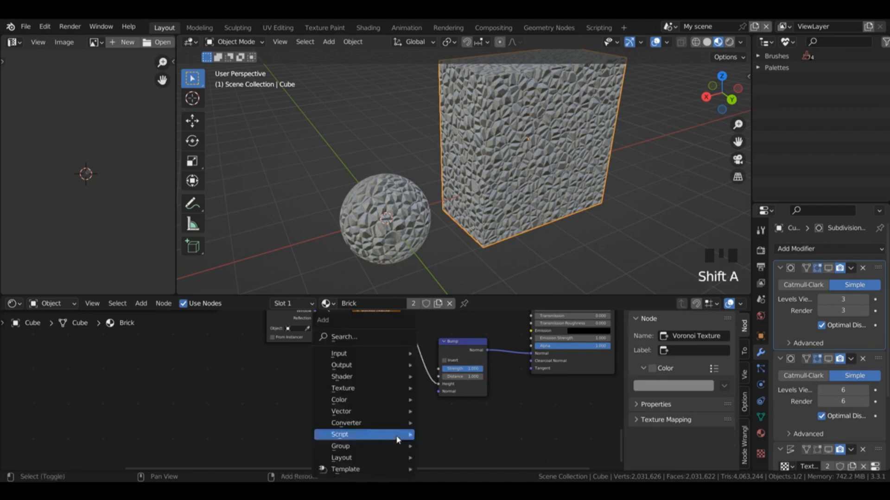
mouse_move(389, 423)
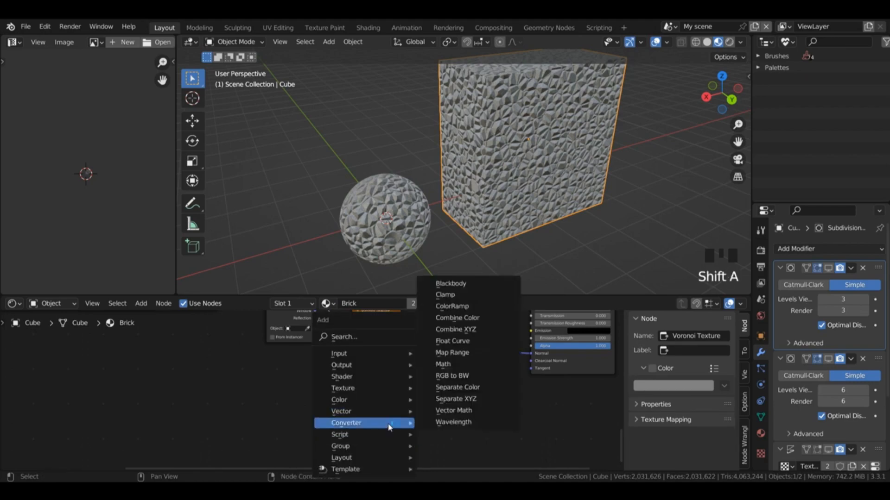
click(452, 307)
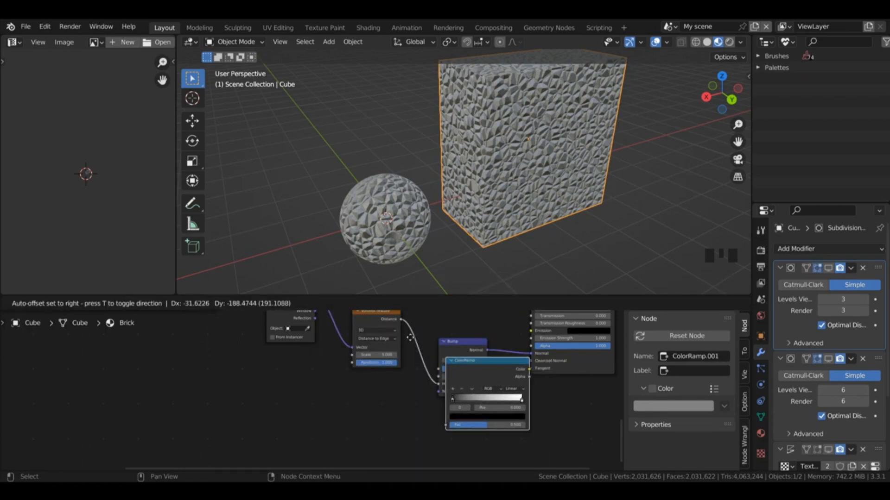
click(445, 351)
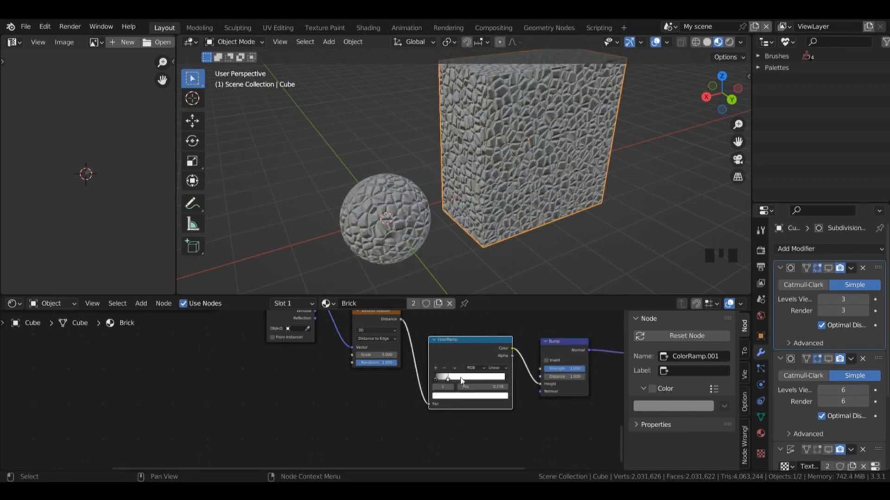
Step: Move the Voronoi ColorRamp's white stop to about 0.12 and preview the material in rendered shading
click(448, 377)
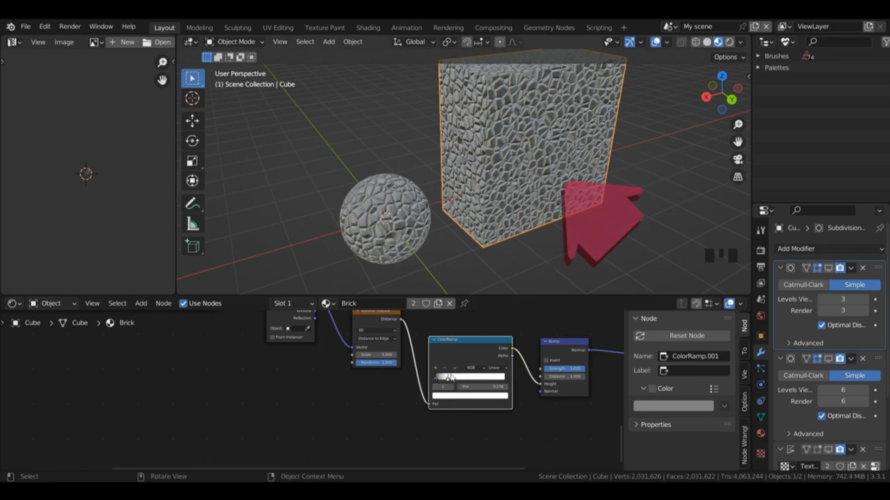
drag(447, 379, 443, 378)
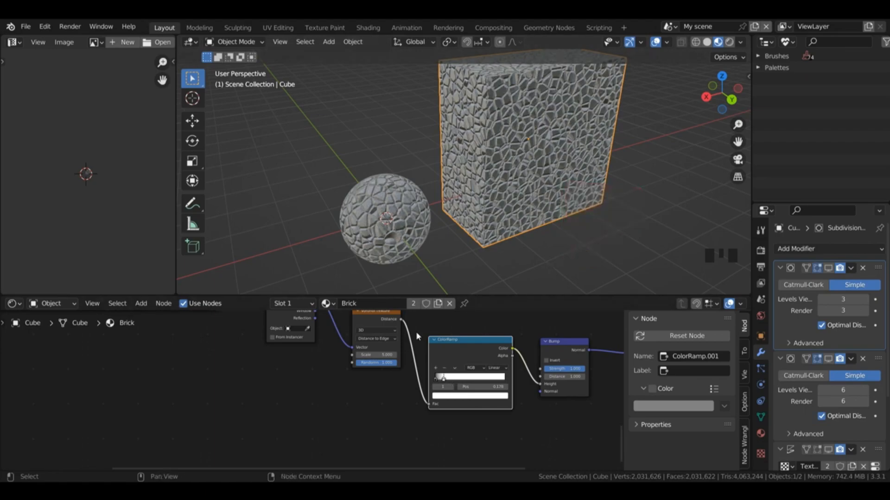
drag(417, 468, 520, 468)
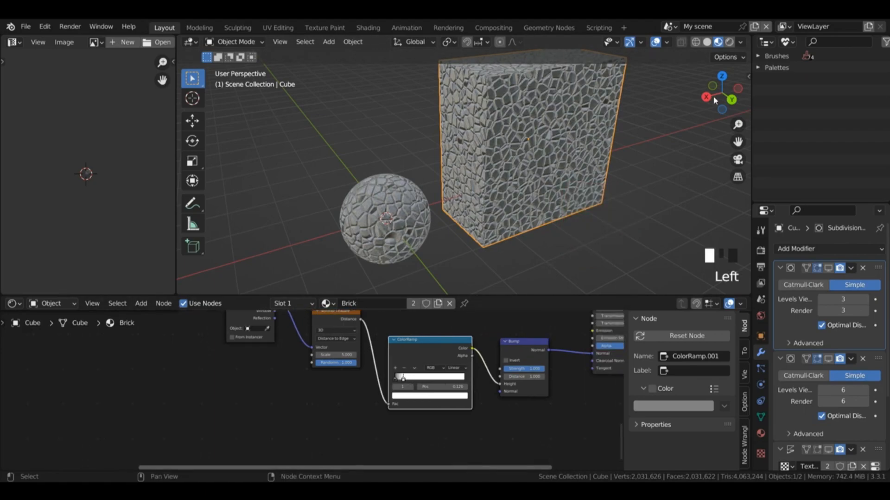
click(730, 42)
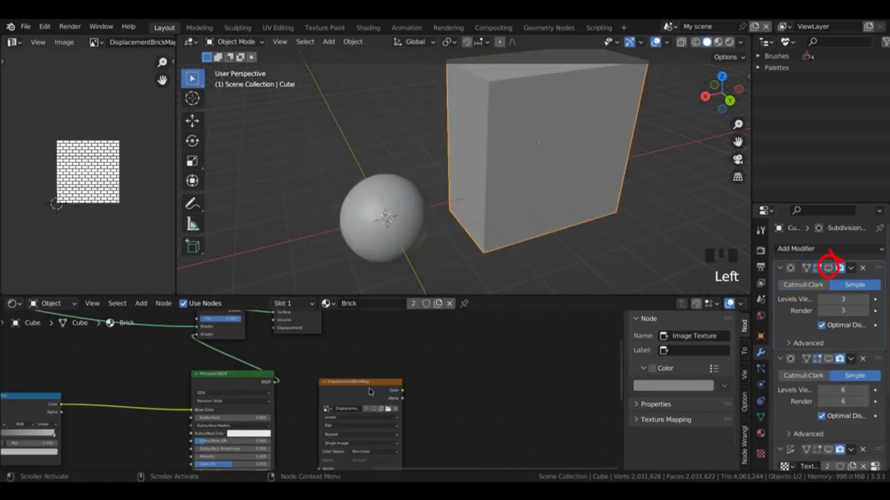
Step: Delete the DisplacementBrickMap image texture node from the cube's Brick material
click(373, 347)
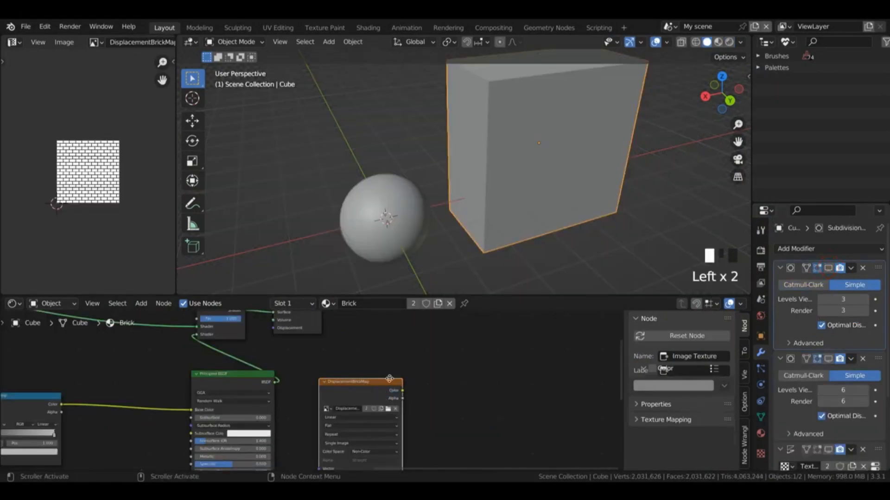
drag(373, 347, 404, 378)
key(x)
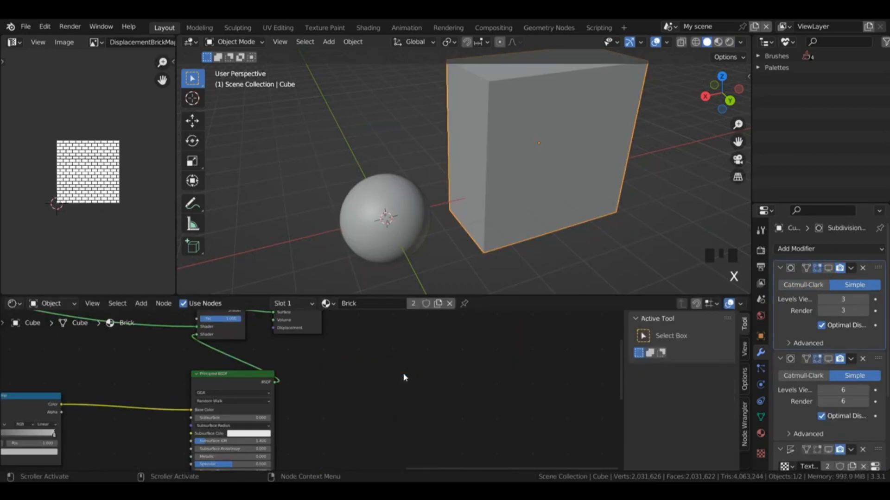
Step: Move the grey shader's coordinate, texture, ColorRamp and Bump nodes closer to its Principled BSDF
drag(621, 370, 621, 343)
drag(555, 468, 514, 467)
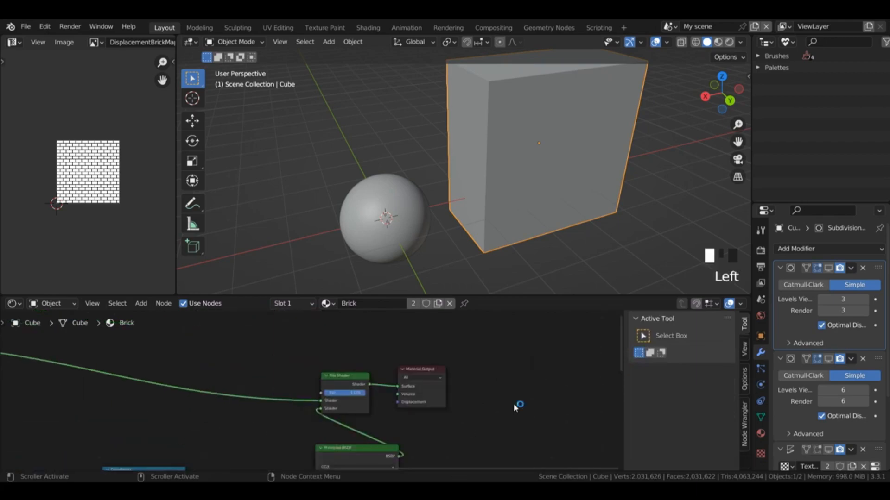
key(Home)
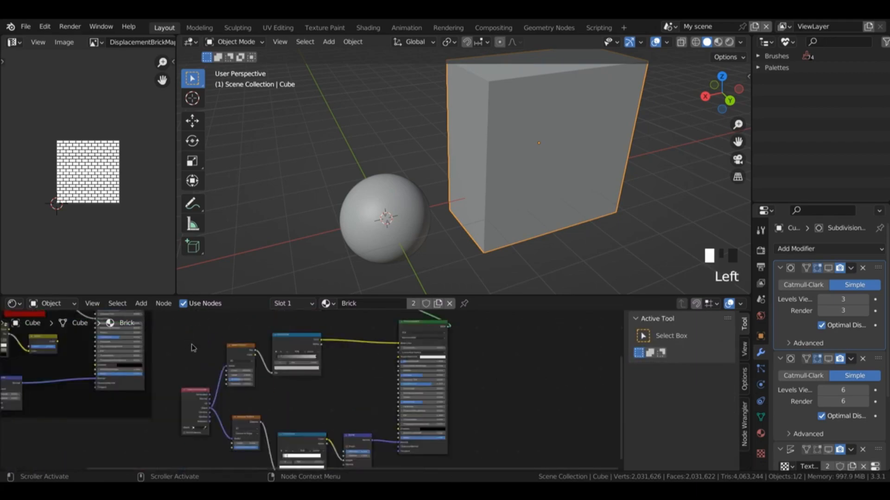
drag(182, 332, 306, 448)
drag(307, 436, 339, 428)
drag(358, 436, 381, 432)
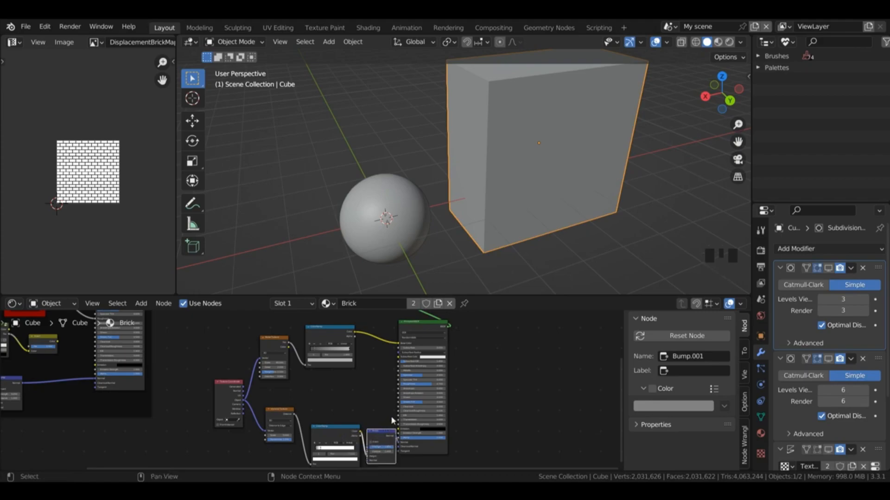
Step: Group all the grey shader's nodes in a frame and label it "Decay Shader"
click(306, 391)
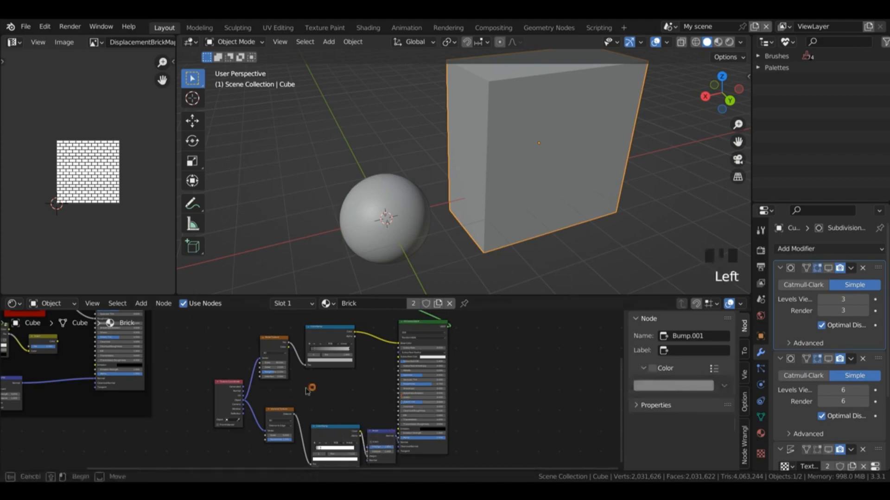
drag(521, 439, 225, 341)
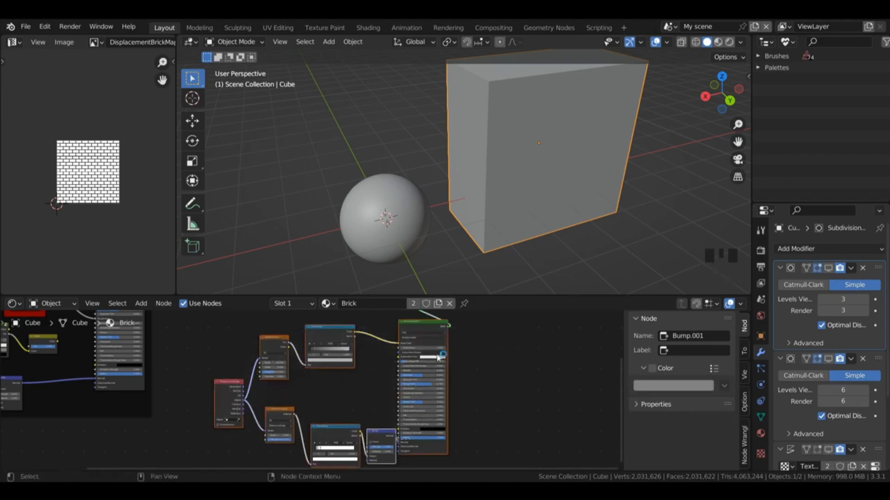
key(ctrl+j)
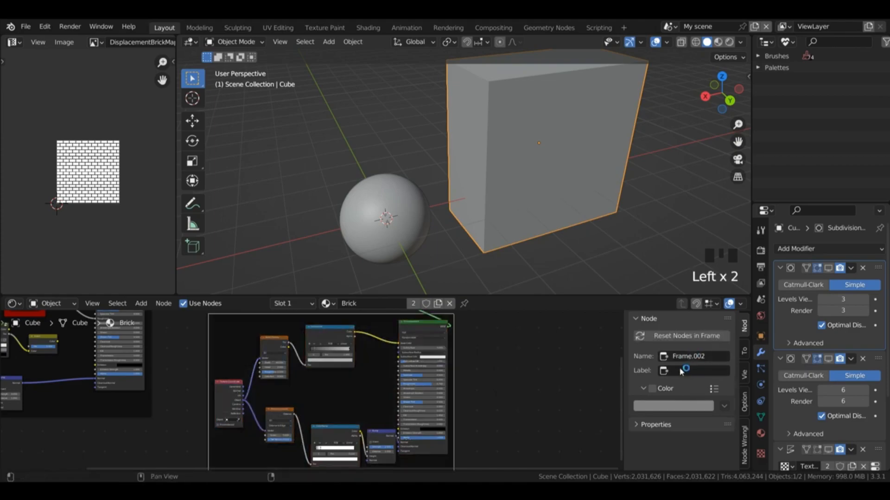
click(682, 371)
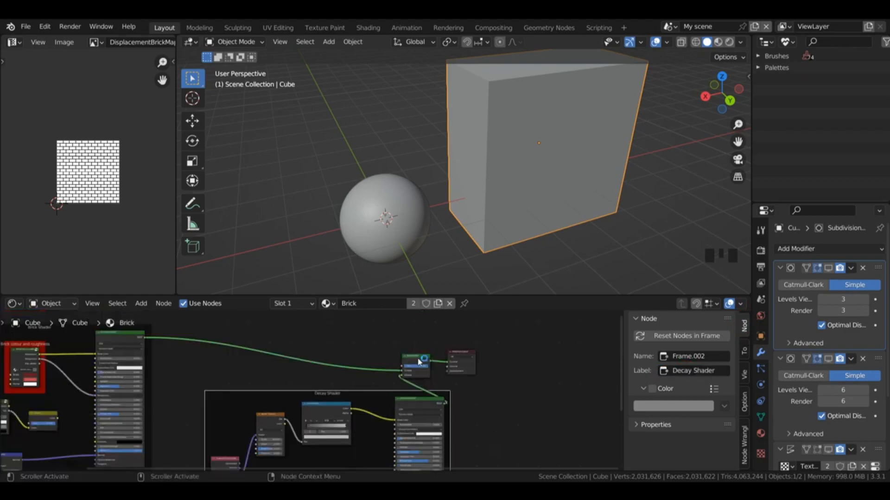
Step: Add a Gradient Texture above the Mix Shader and connect its Color output to the Material Output's Surface for preview
scroll(418, 362, up, 2)
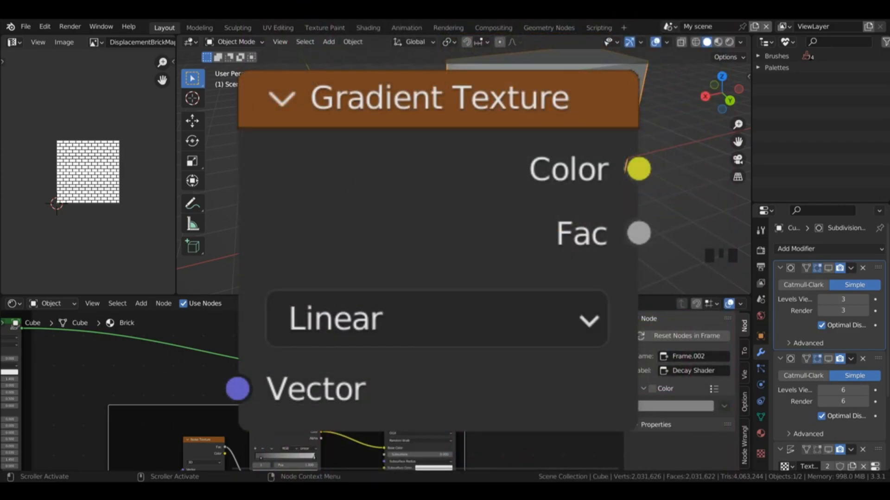
key(shift+a)
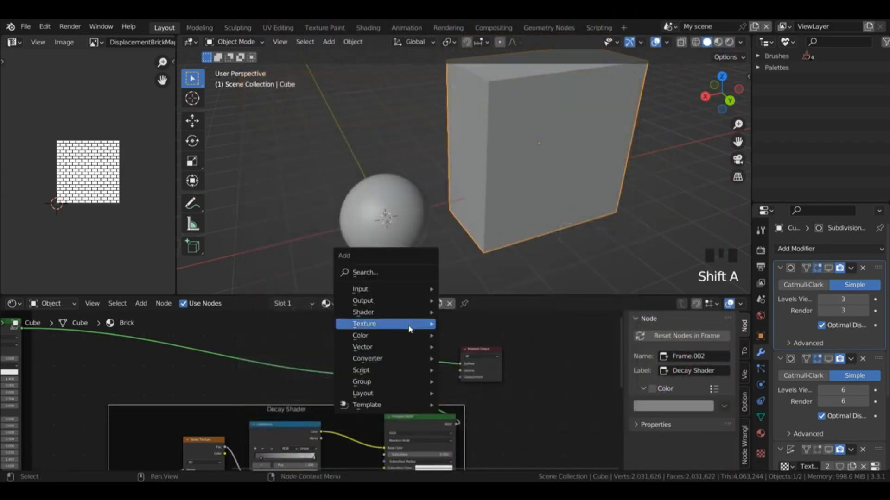
mouse_move(409, 328)
click(487, 202)
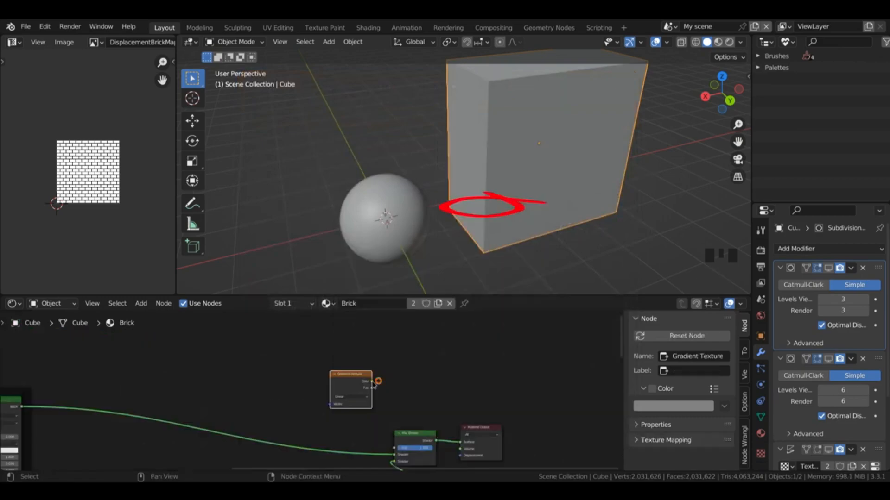
drag(378, 382, 461, 441)
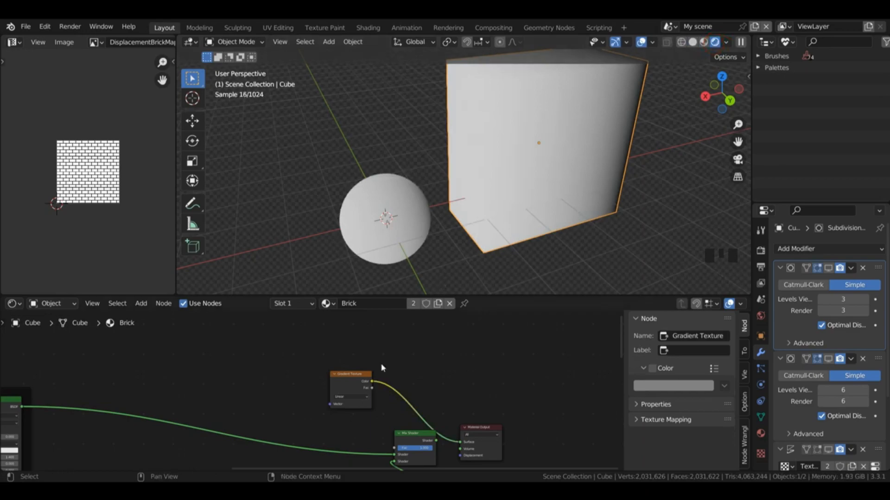
Step: Add a Texture Coordinate node and connect its Object output to the Gradient Texture's Vector input
key(shift+a)
mouse_move(293, 326)
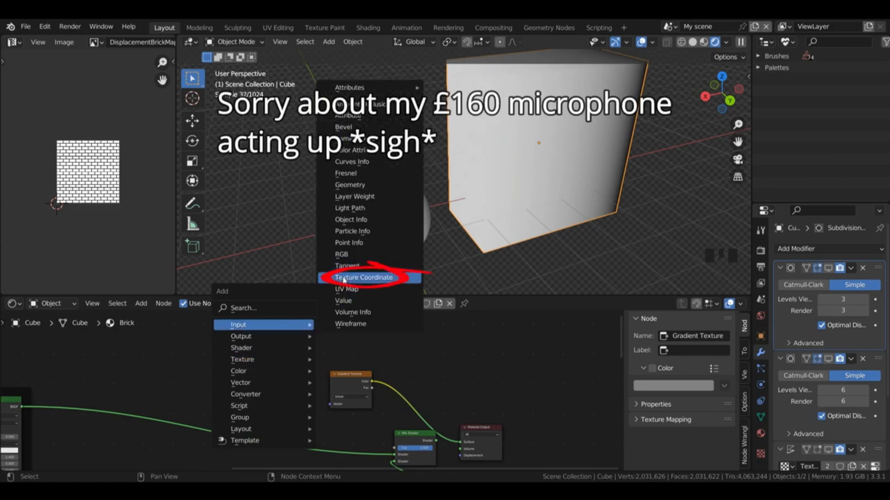
click(364, 278)
drag(308, 375, 329, 404)
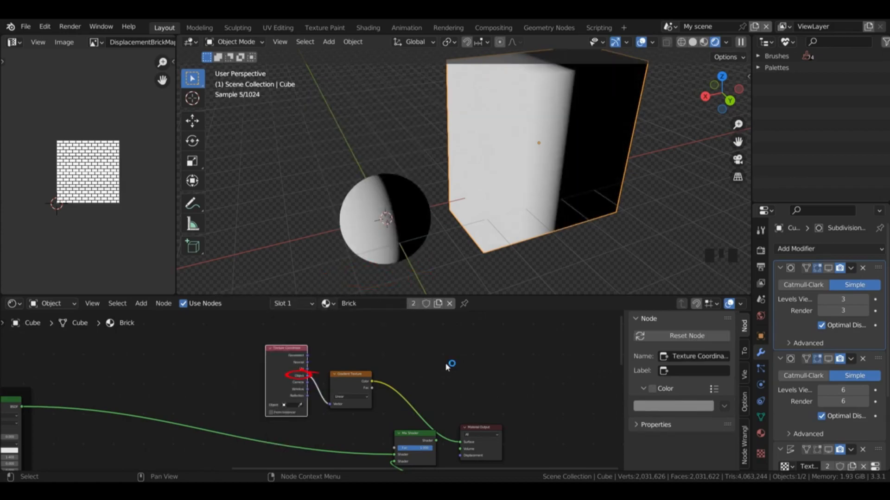
Step: Add a ColorRamp node between the Gradient Texture and the Material Output
key(shift+a)
mouse_move(456, 421)
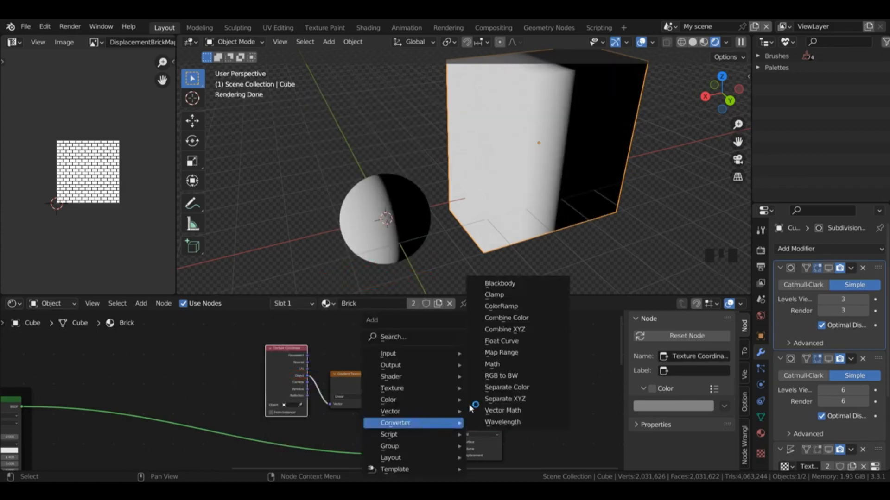
click(501, 306)
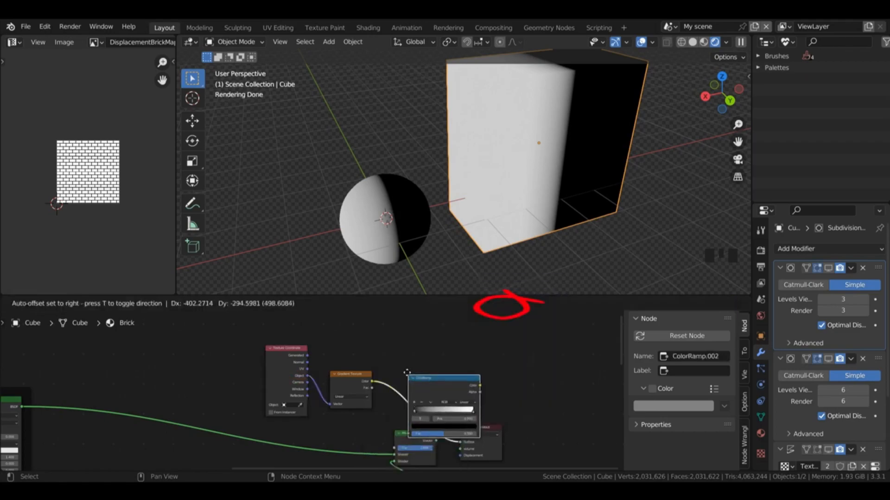
click(406, 378)
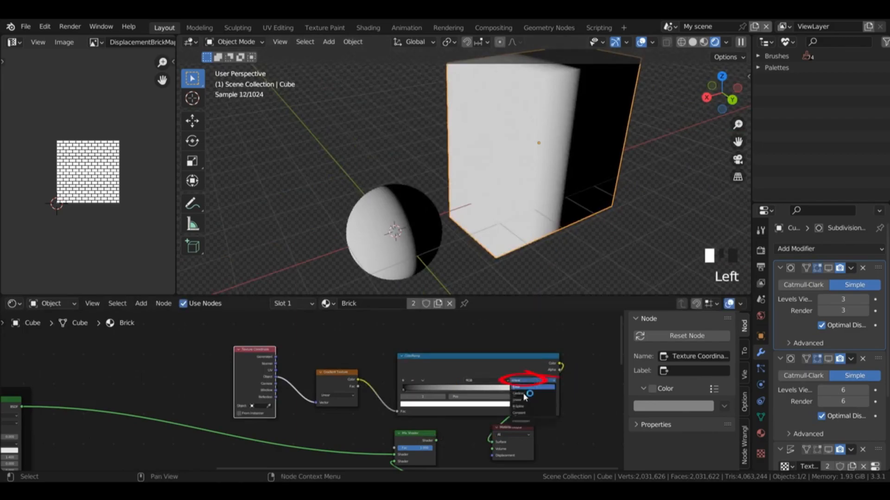
Step: Set the new ColorRamp's interpolation to Ease and the Gradient Texture's type to Easing
click(521, 389)
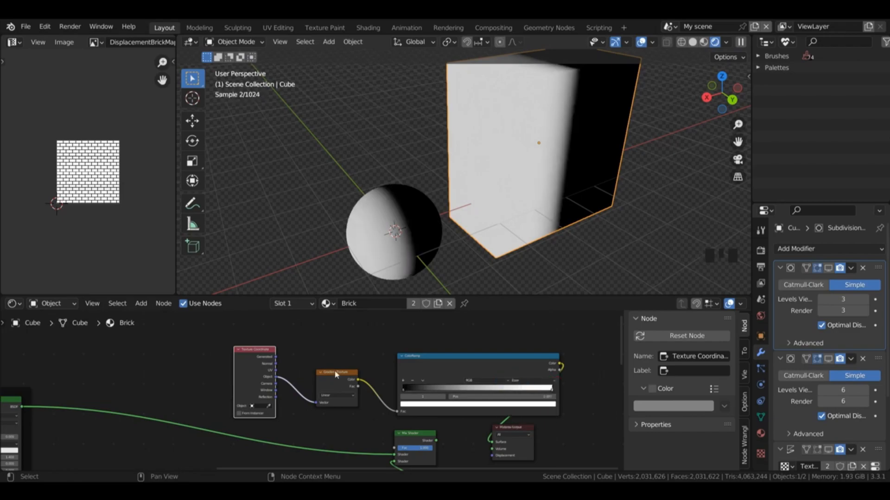
click(337, 396)
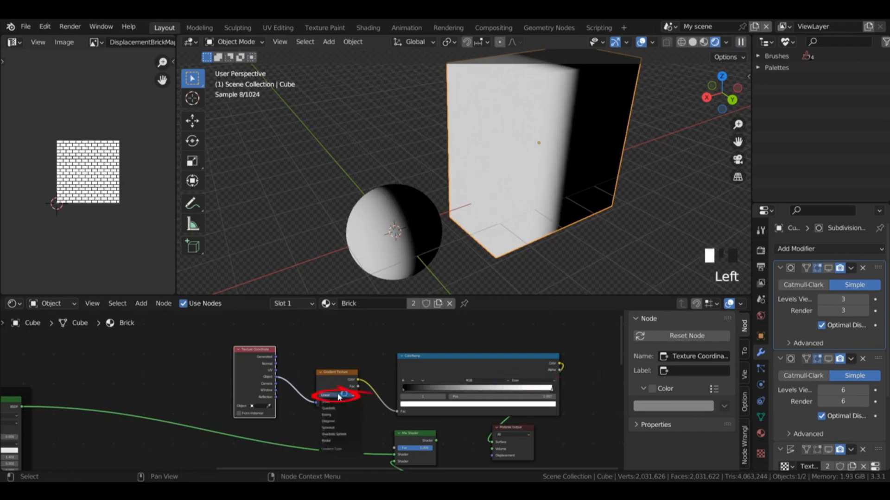
click(327, 415)
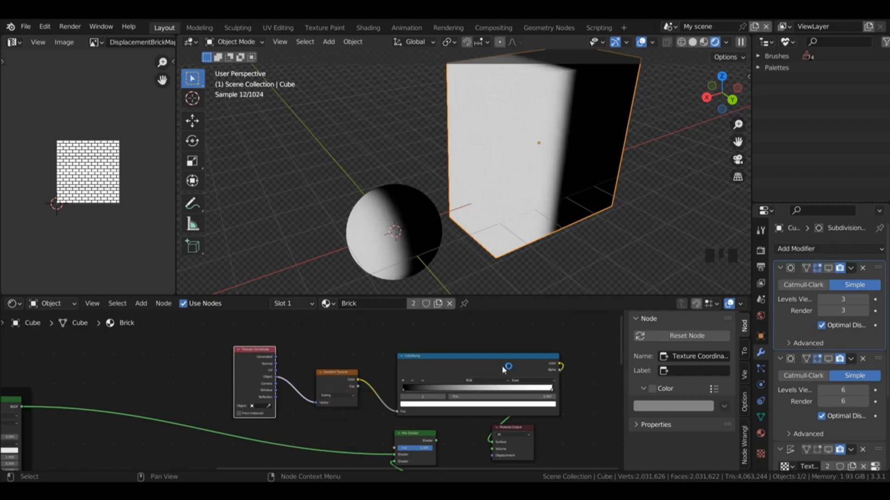
Step: Add a Mapping node between the Texture Coordinate and the Gradient Texture
key(shift+a)
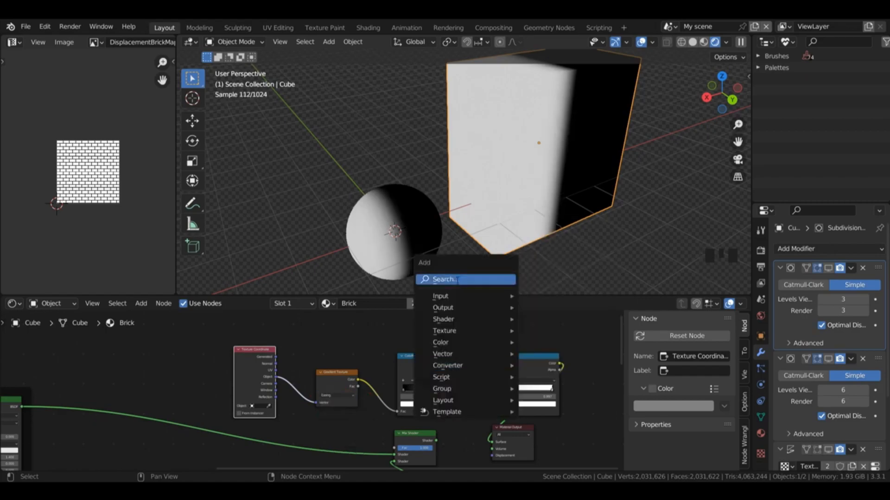
click(464, 281)
text(map)
key(Return)
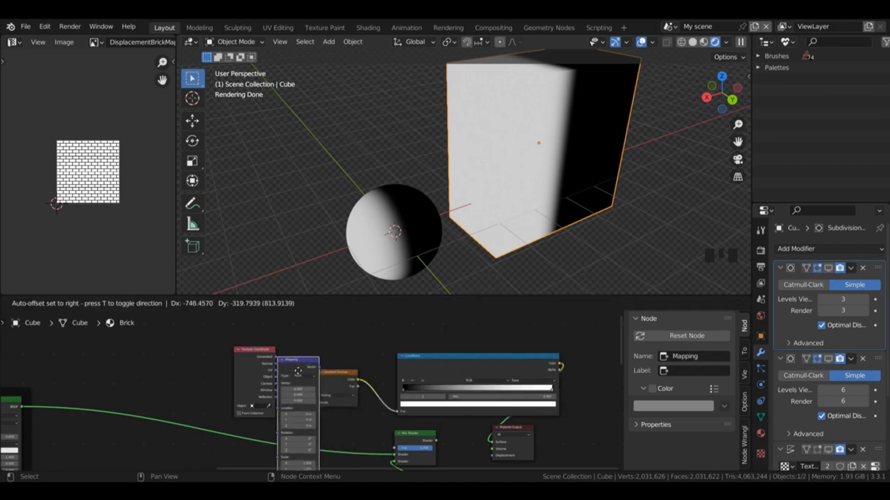
click(297, 370)
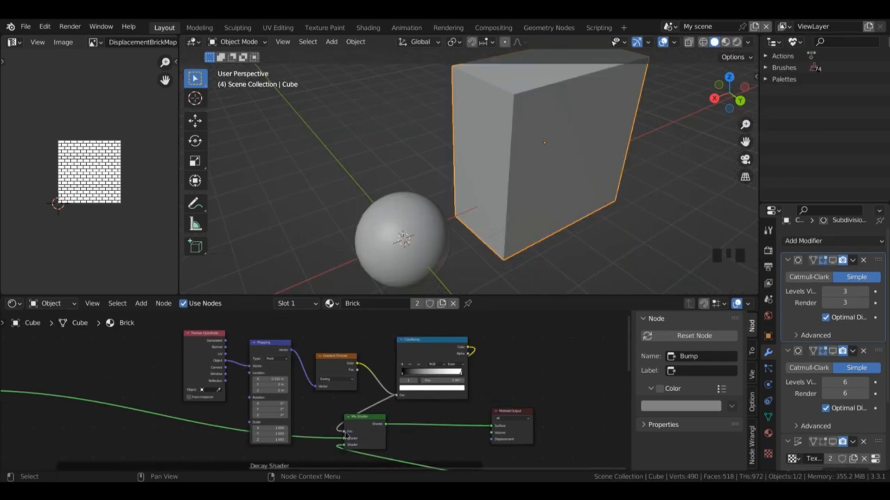
Step: Connect the gradient ColorRamp's Color output to the Mix Shader's Fac input
drag(342, 428, 343, 431)
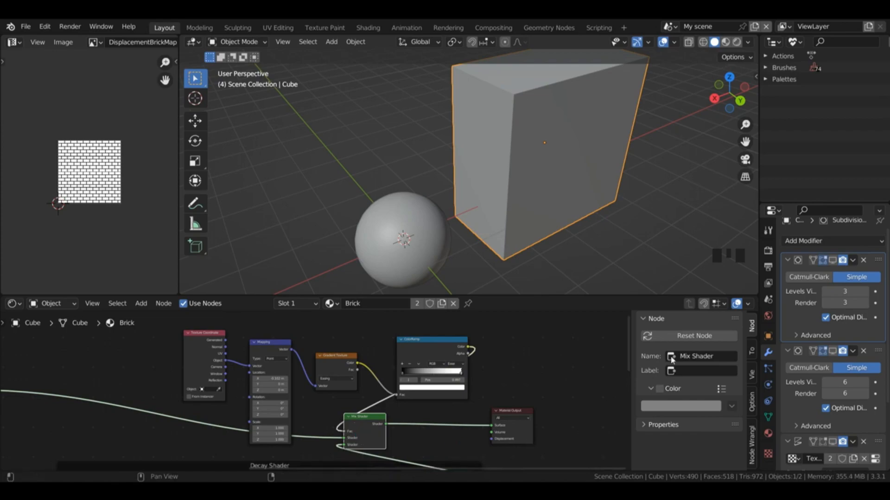
Step: Show the viewport in Material Preview shading, and replace the image editor with a Timeline in a widened area
drag(628, 339, 622, 350)
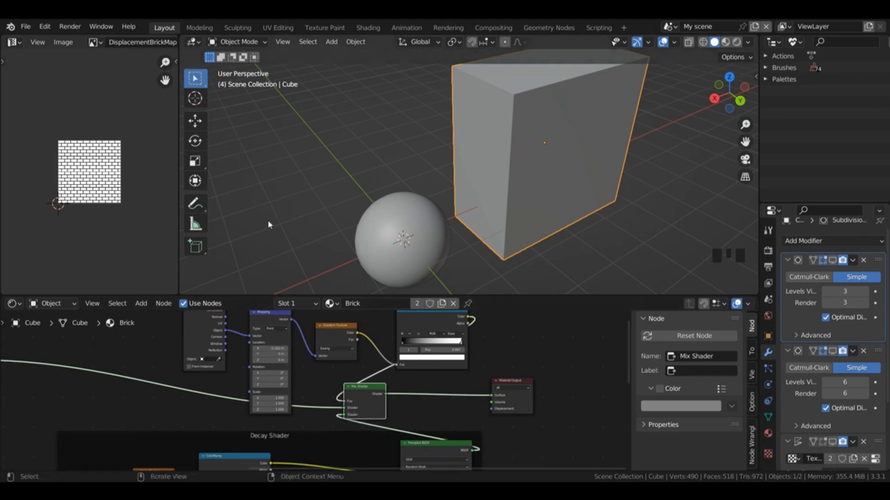
click(725, 42)
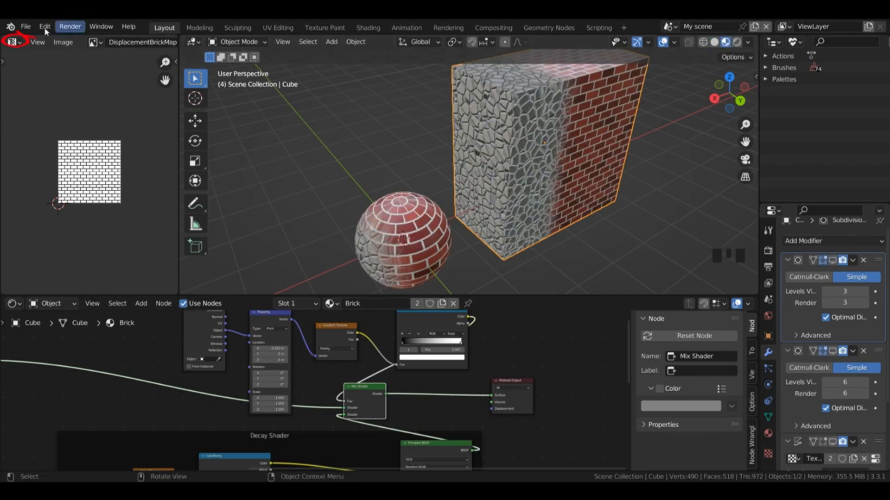
click(14, 42)
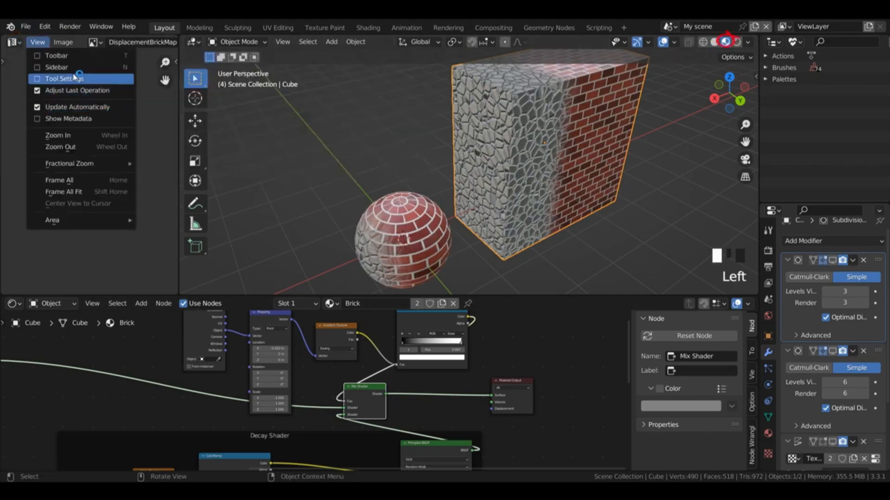
click(12, 43)
click(12, 43)
click(161, 87)
drag(179, 99, 281, 99)
Step: Set the gradient Mapping node's X location to -1 at frame 1 and insert a location keyframe
click(131, 59)
key(Left)
key(Left)
key(Left)
key(Left)
key(Left)
key(Left)
key(Left)
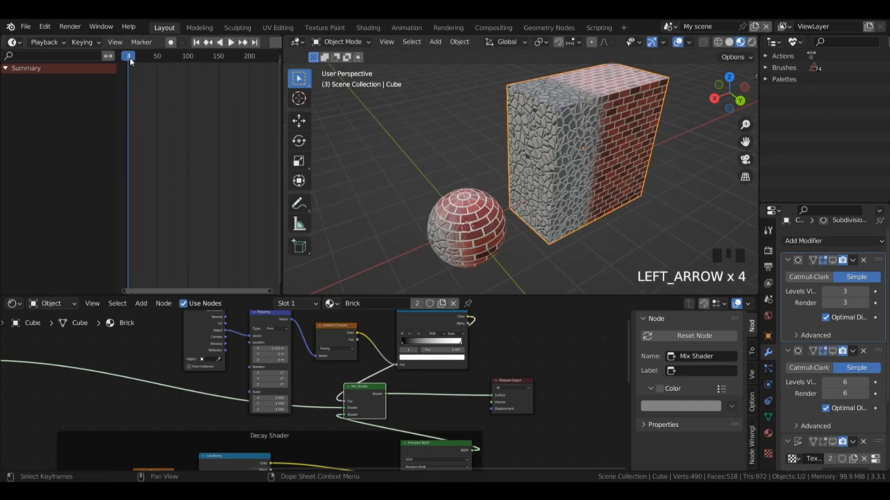
click(265, 349)
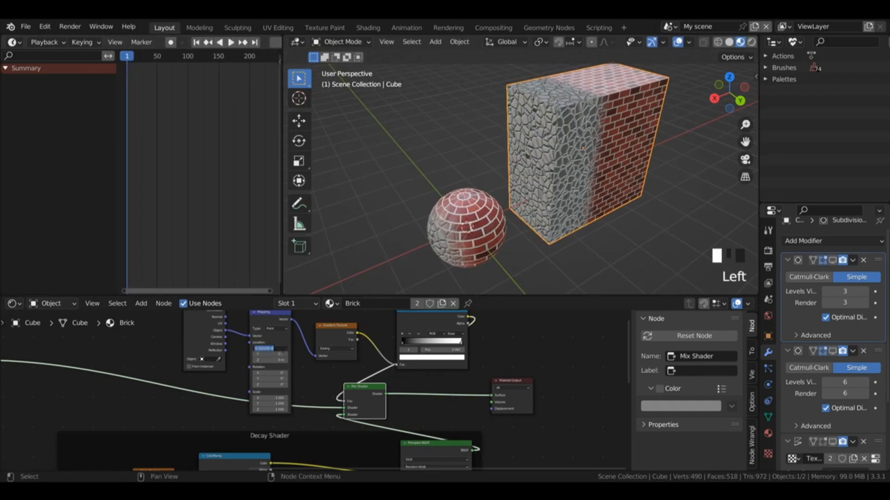
key(BackSpace)
text(-1)
key(Return)
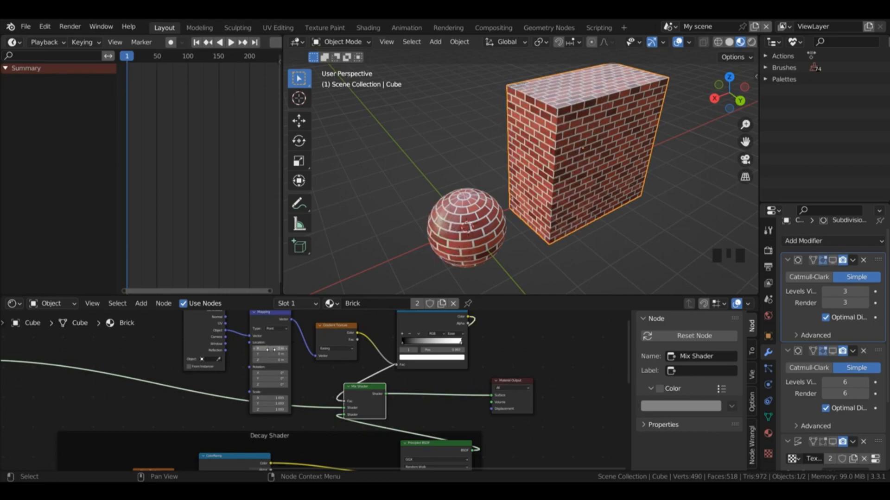
key(i)
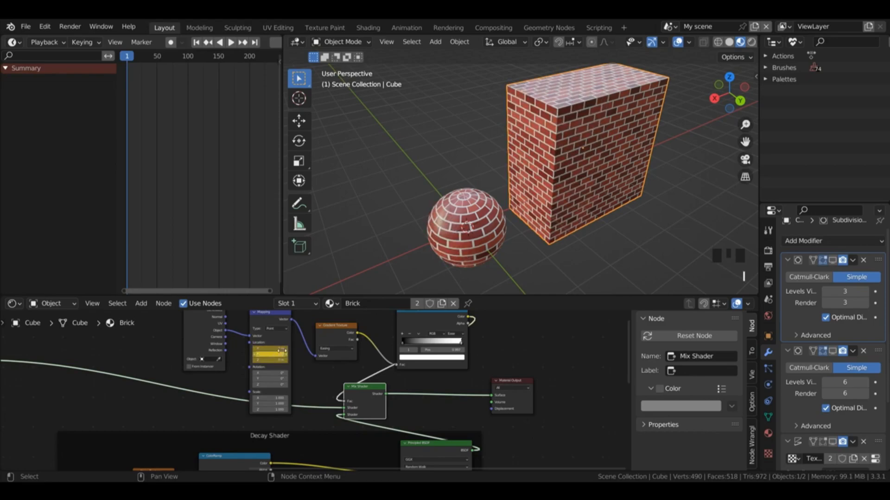
Step: Set the gradient Mapping node's X location to 2 at frame 180 and insert a location keyframe
click(235, 58)
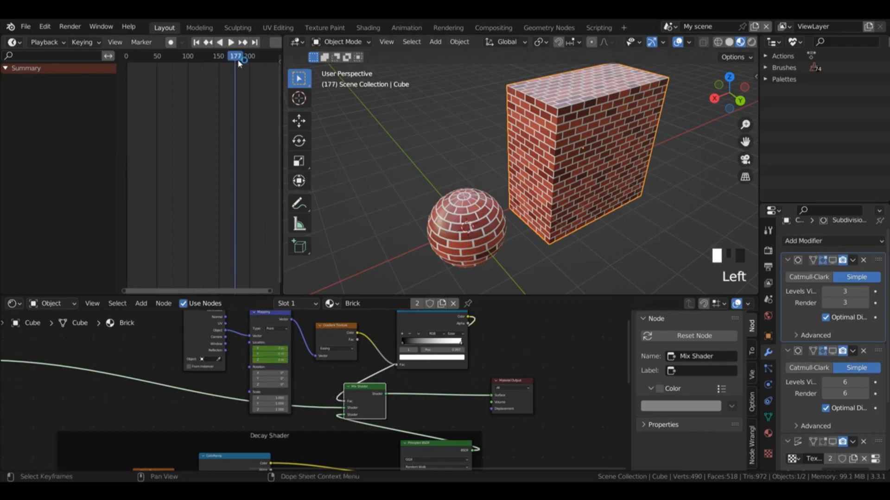
key(Right)
key(Right)
key(Right)
key(Right)
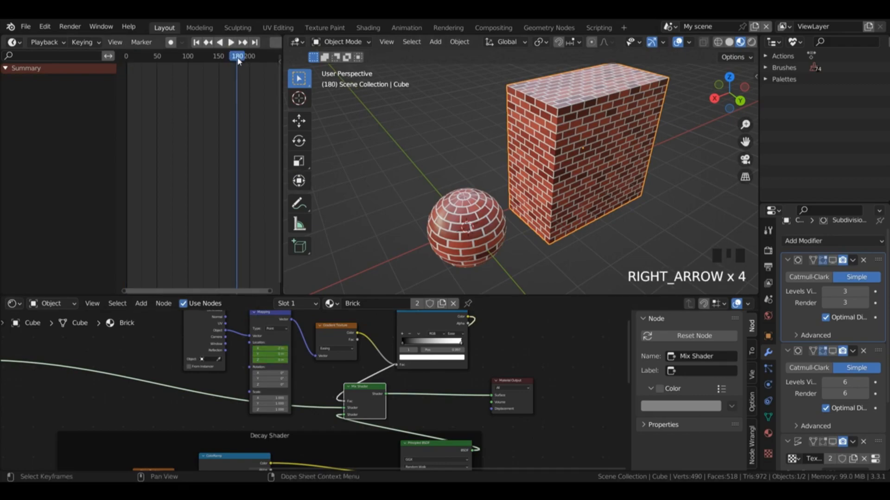
click(267, 348)
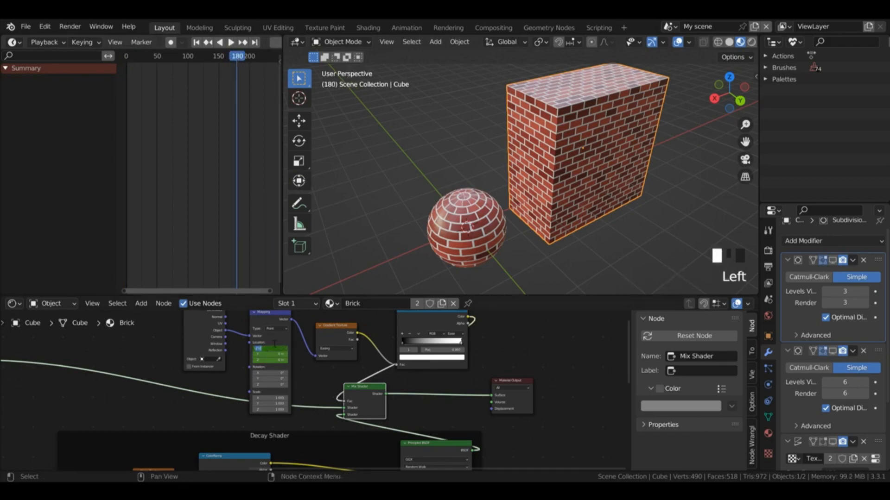
text(2)
key(Return)
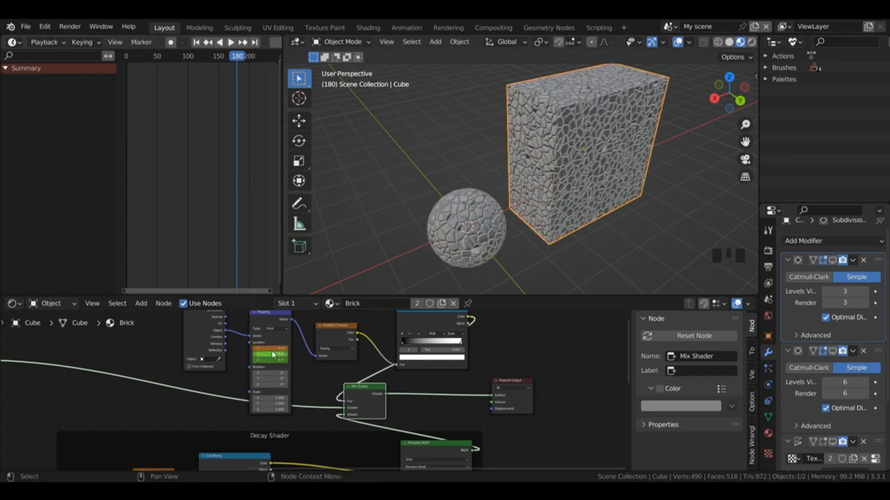
key(i)
Step: Play the animation from the start of the timeline to check the brick-to-decay transition
click(131, 59)
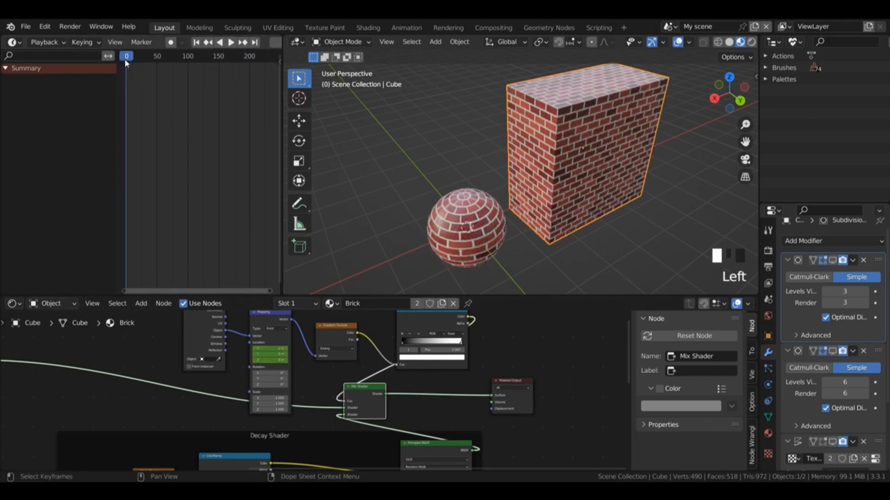
key(space)
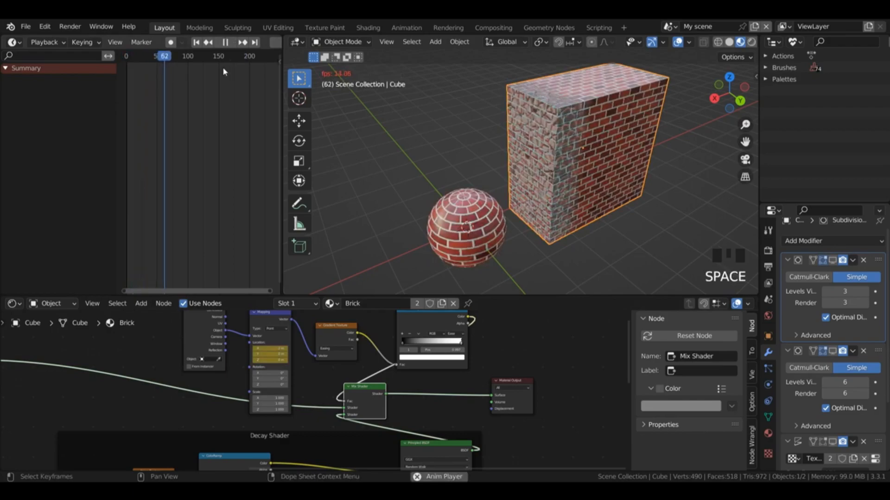
key(space)
Step: Add a Bump node beside the brick node group inside the brick shader frame
drag(627, 355, 626, 441)
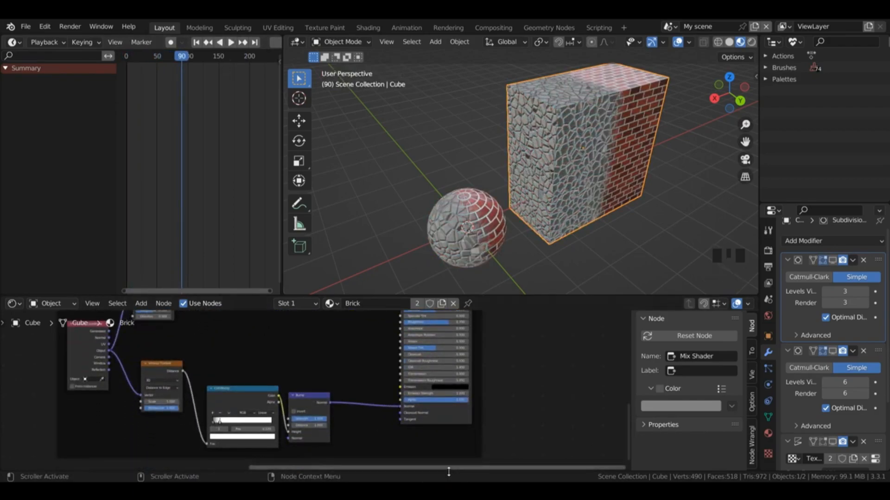
drag(448, 468, 171, 445)
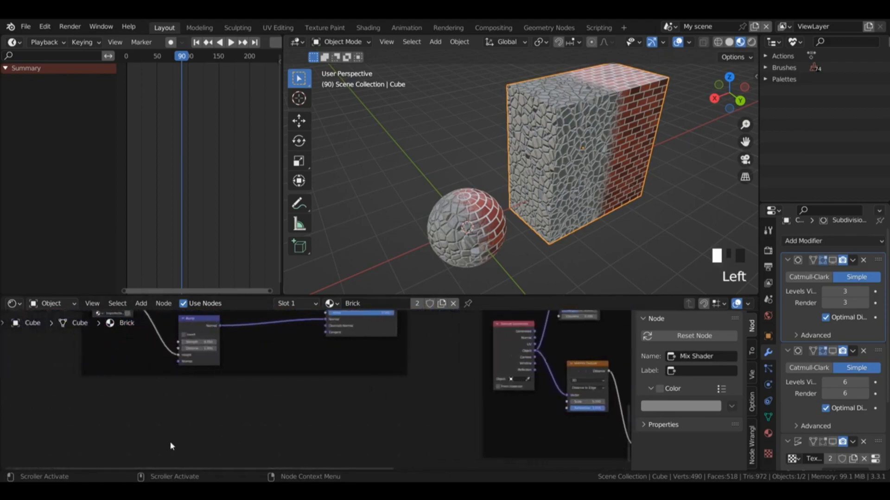
drag(629, 412, 618, 376)
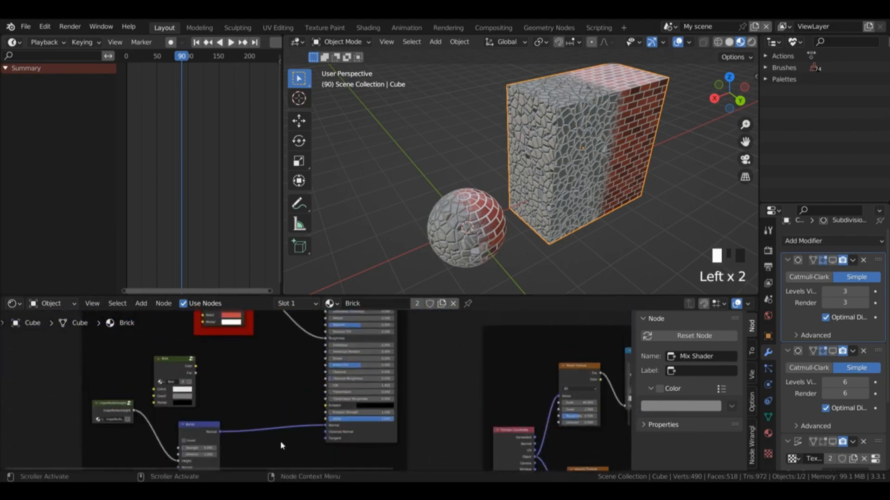
key(shift+a)
click(204, 341)
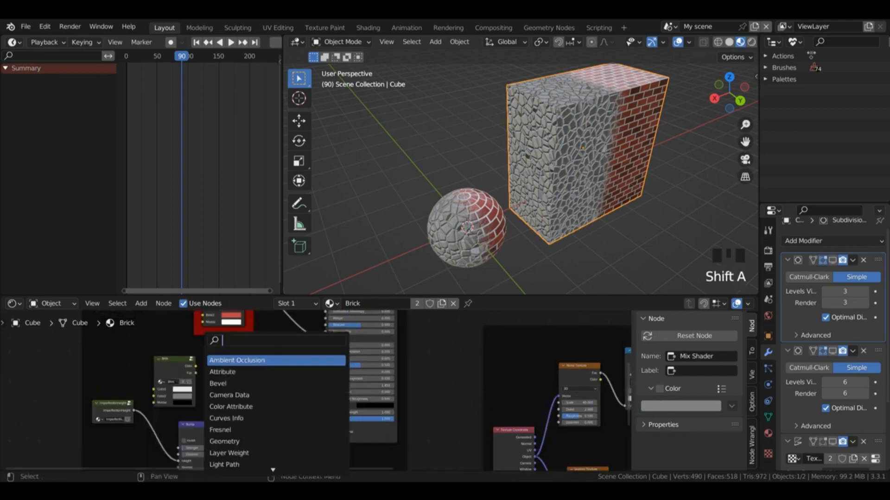
text(bump)
key(Return)
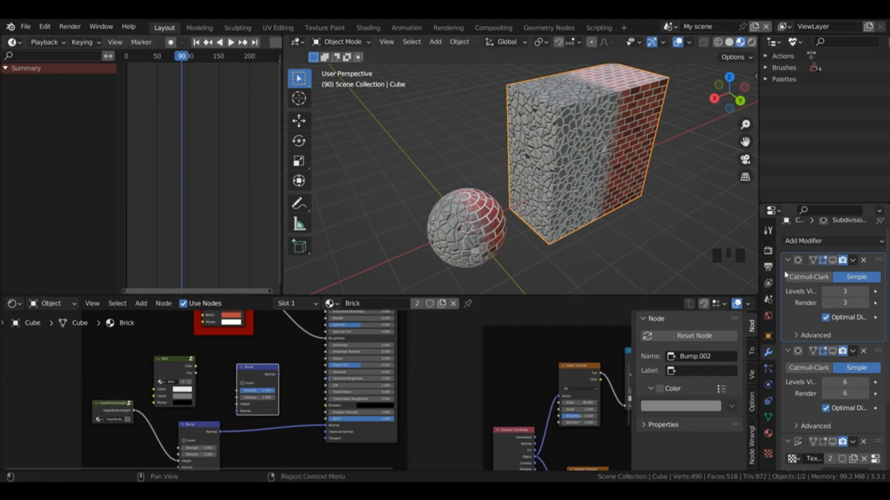
Step: Check the scene's frame rate options in the output settings
click(768, 251)
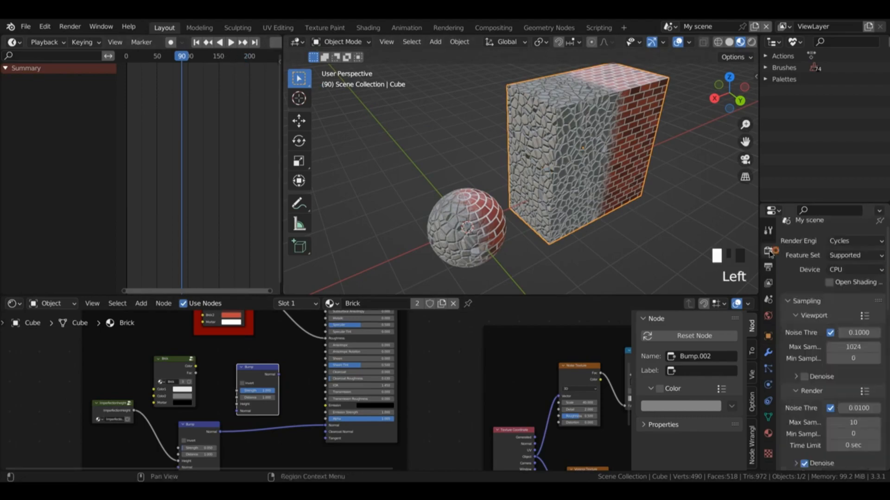
click(768, 267)
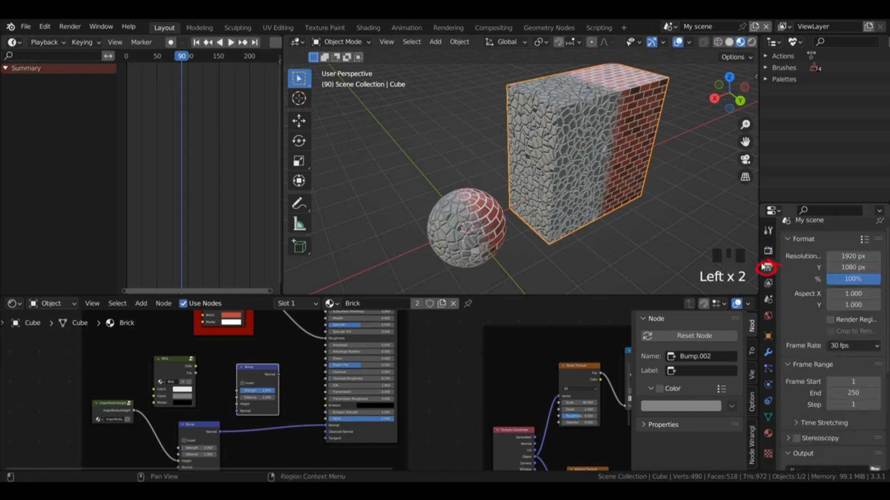
click(849, 348)
click(850, 350)
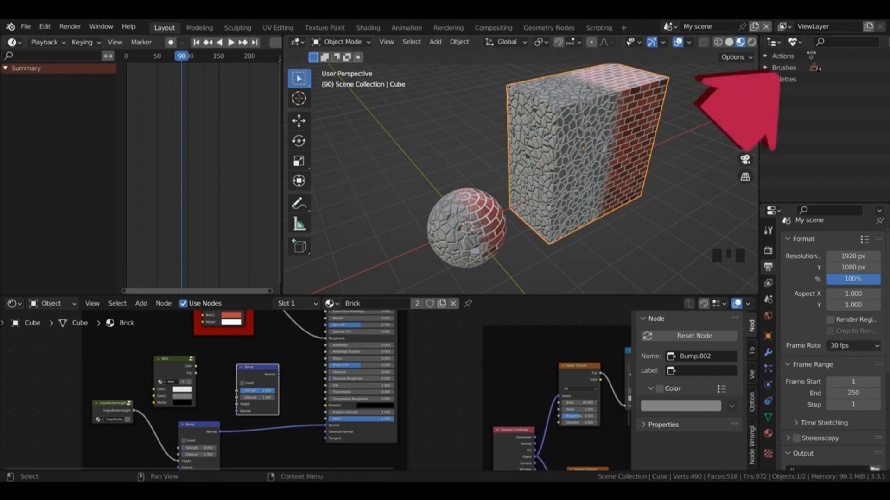
Step: In Solid shading, insert the new Bump before the brick Principled BSDF, connect the brick group's Fac to its Height and enable Invert
drag(266, 372, 283, 393)
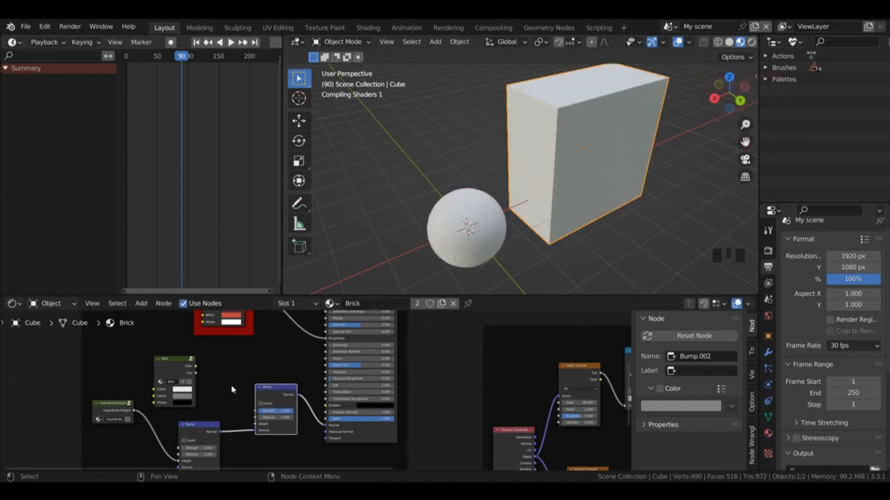
click(729, 43)
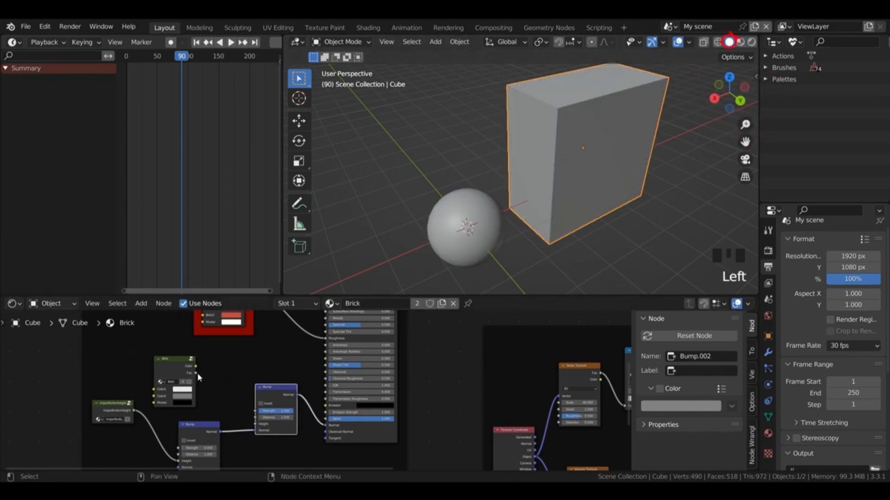
drag(196, 373, 256, 425)
click(260, 404)
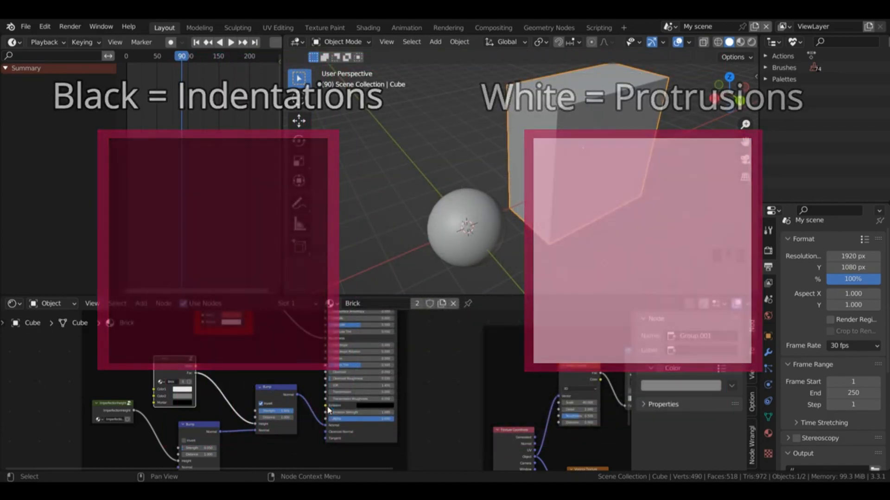
Step: Copy the brick node group and its inverted Bump node, and place the copies in the decay shader frame
click(280, 397)
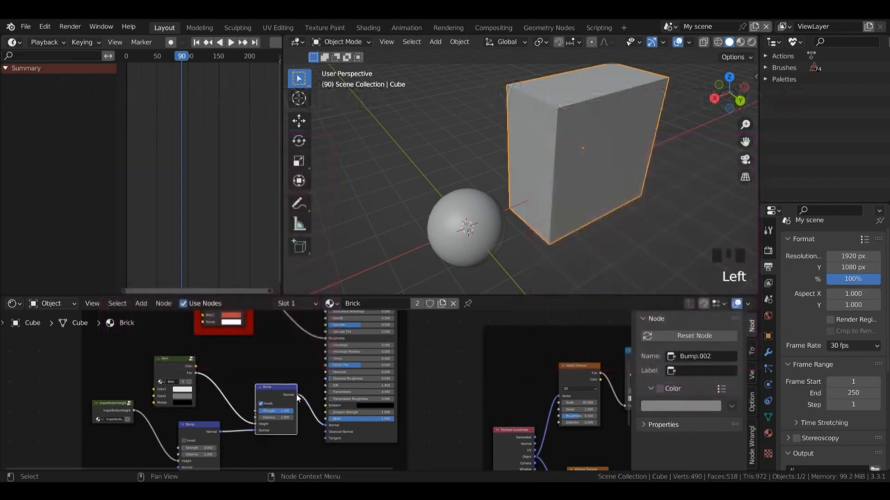
shift+click(163, 364)
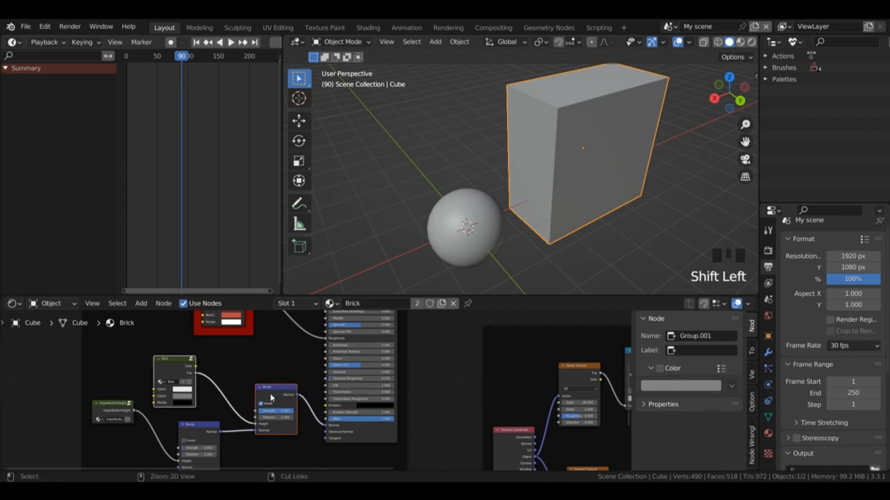
key(ctrl+c)
key(ctrl+v)
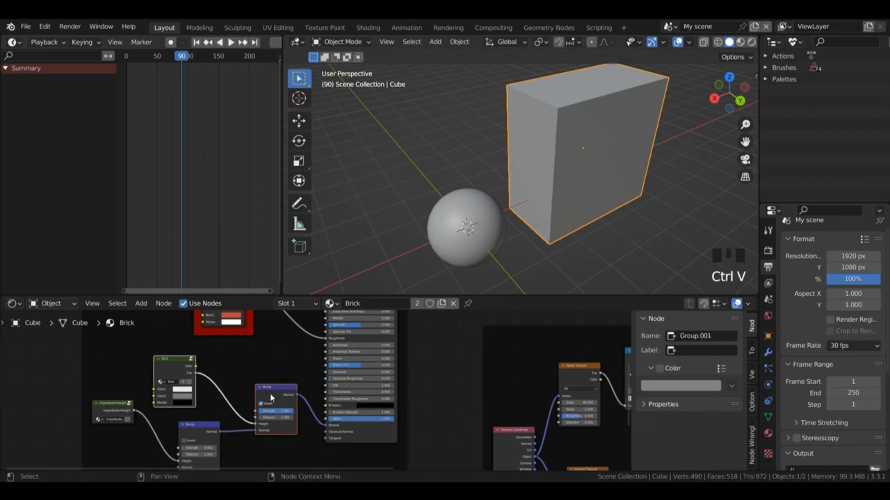
drag(271, 395, 467, 380)
click(452, 350)
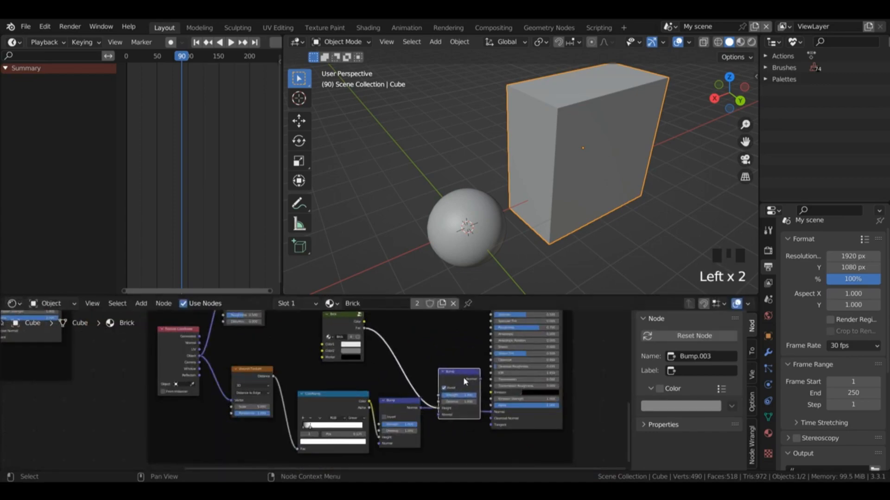
Step: Route the decay Bump's Normal through the copied Bump's Normal input and connect the copied Bump to the Principled BSDF's Normal
drag(491, 412, 441, 418)
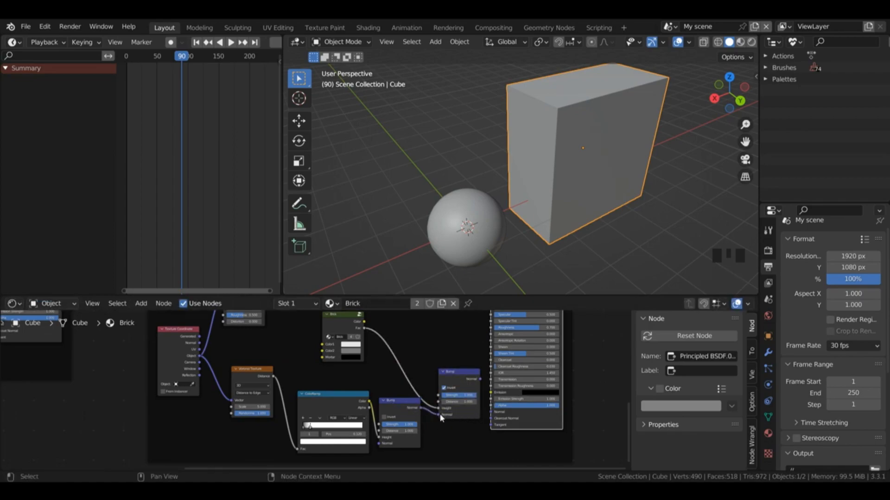
click(467, 392)
drag(480, 379, 493, 412)
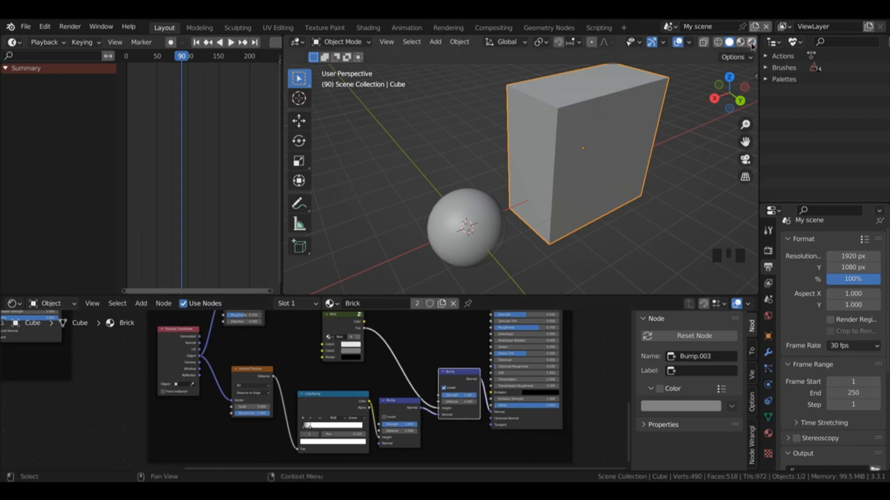
Step: Switch the viewport to Rendered shading and lower the Strength of the copied Bump node in the decay shader
click(751, 42)
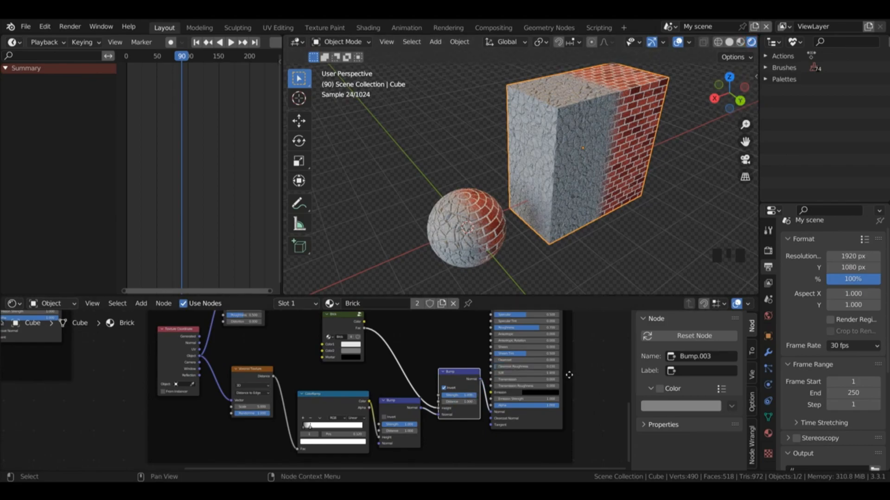
click(453, 398)
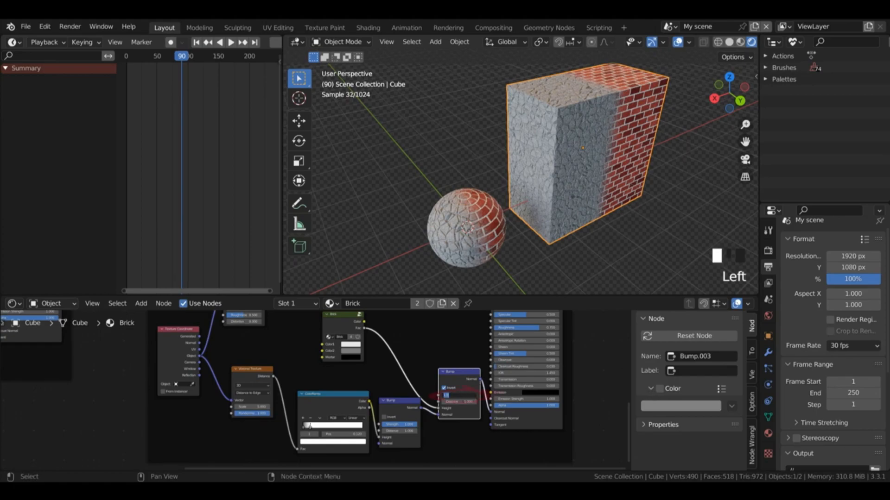
text(0)
key(Return)
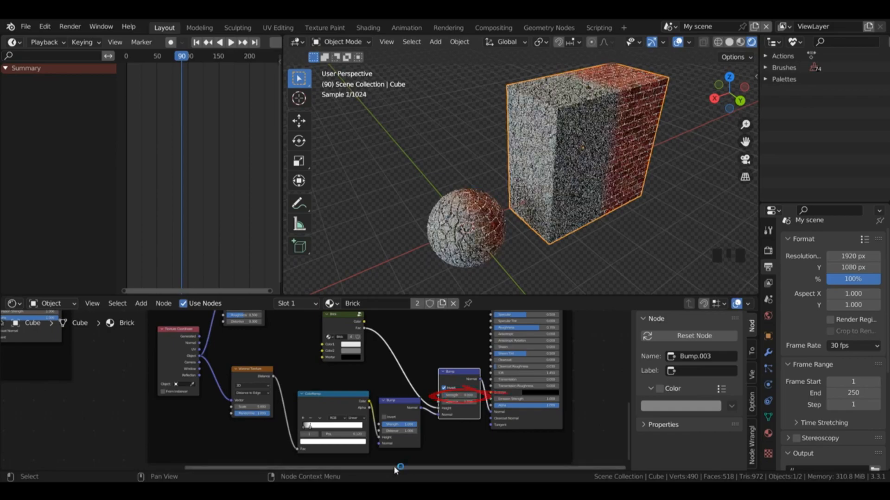
Step: Lower the Strength of the inverted brick Bump node that feeds the brick Principled BSDF's Normal
drag(397, 467, 185, 467)
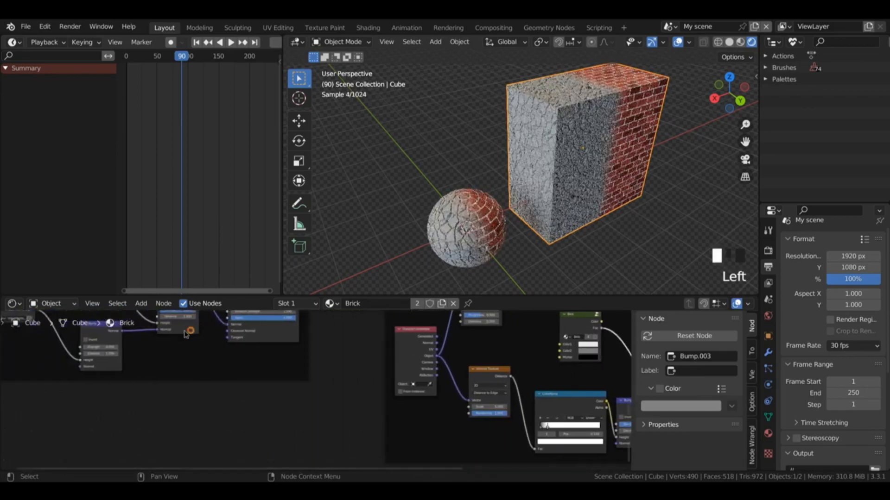
drag(186, 335, 182, 369)
click(176, 344)
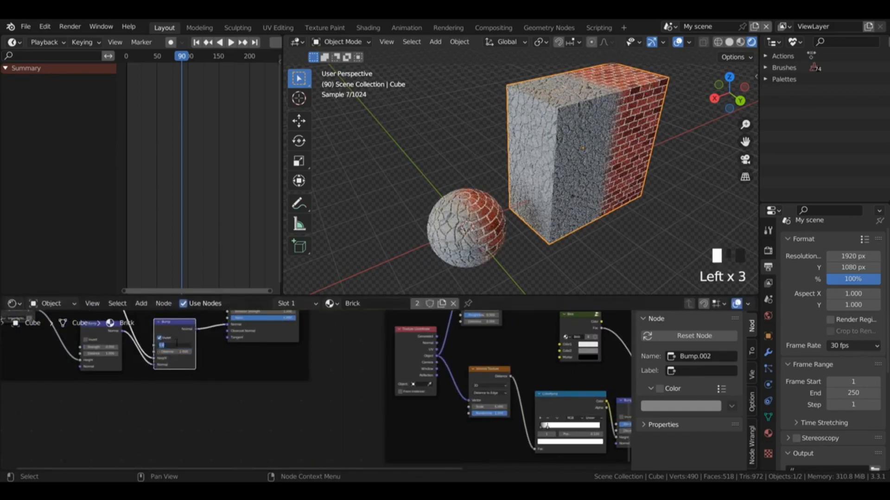
text(0)
key(Return)
click(102, 348)
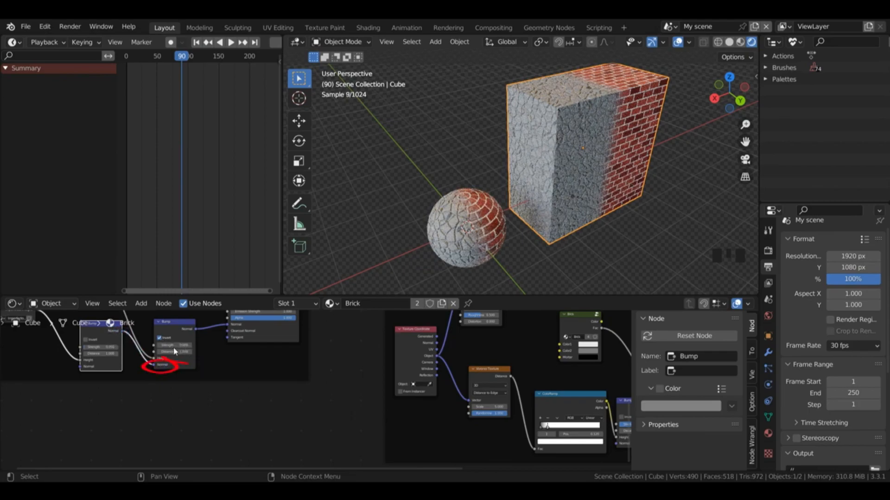
click(158, 365)
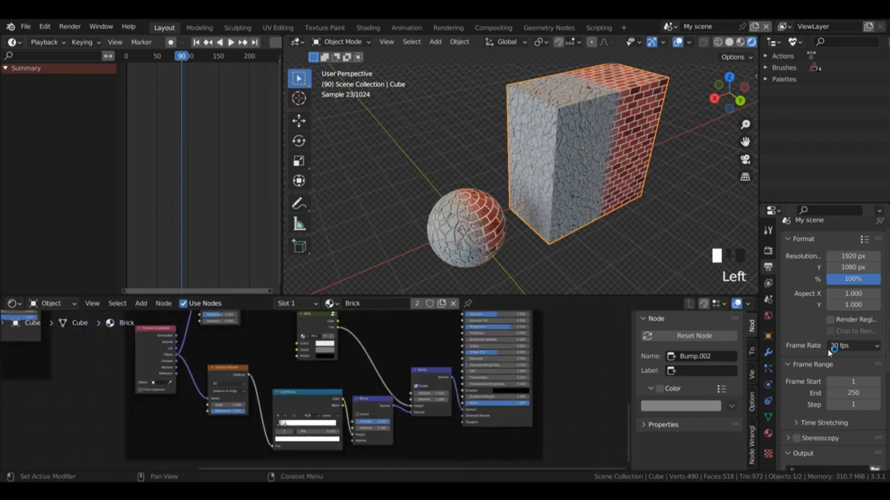
Step: In Solid shading, turn on viewport display of the cube's and sphere's subdivision and displacement modifiers, and return to Rendered shading
click(768, 352)
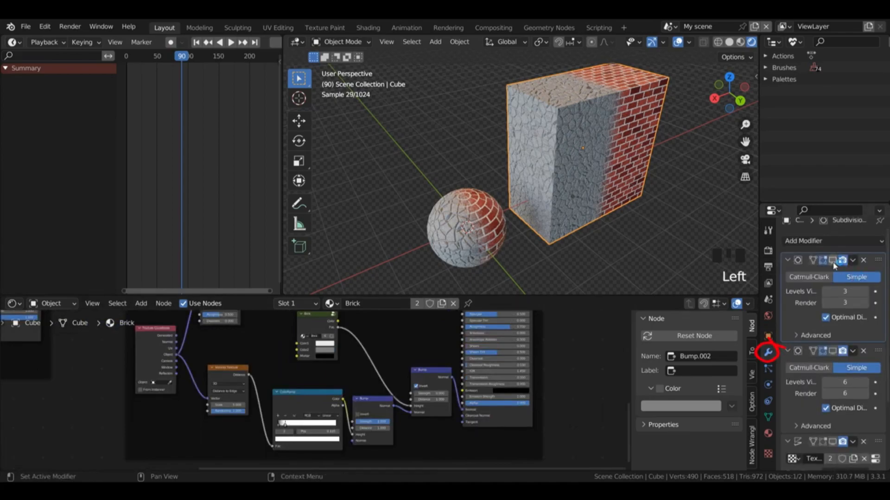
click(729, 43)
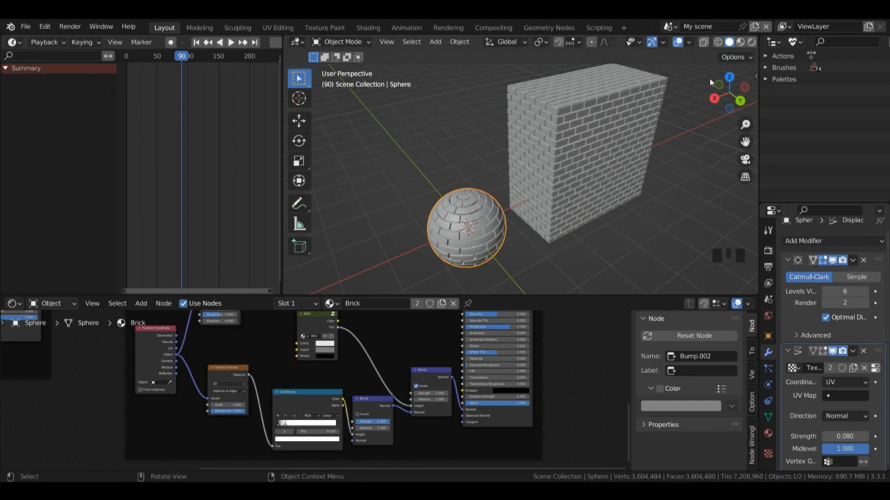
click(751, 42)
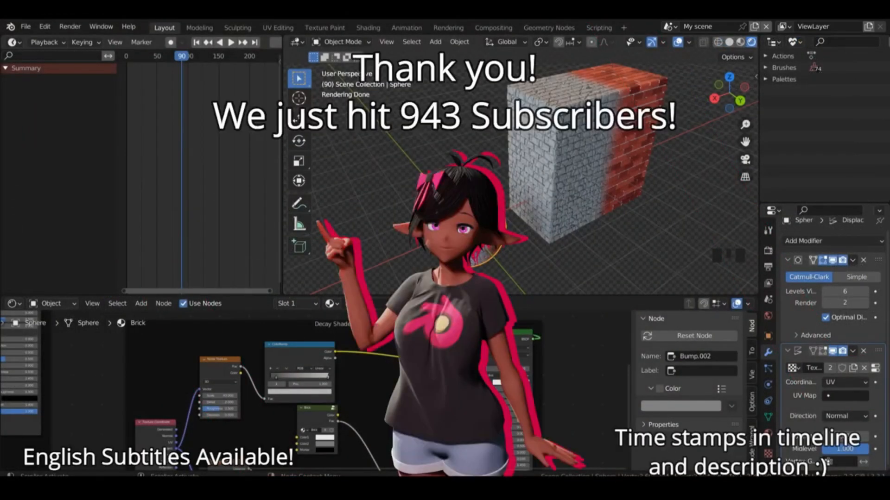
Step: Save the current blend file
click(25, 21)
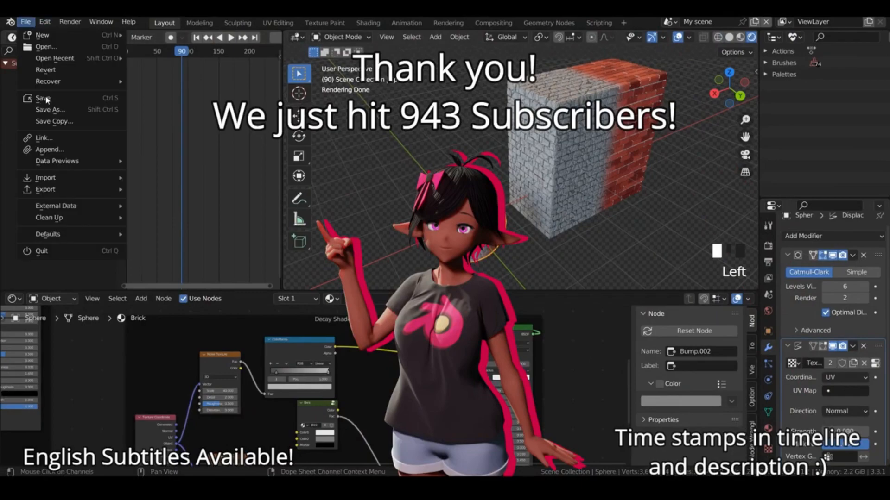
click(42, 96)
Step: Search the add-ons for "node" in the preferences to check that Node Wrangler is enabled, save the preferences and close them
click(45, 22)
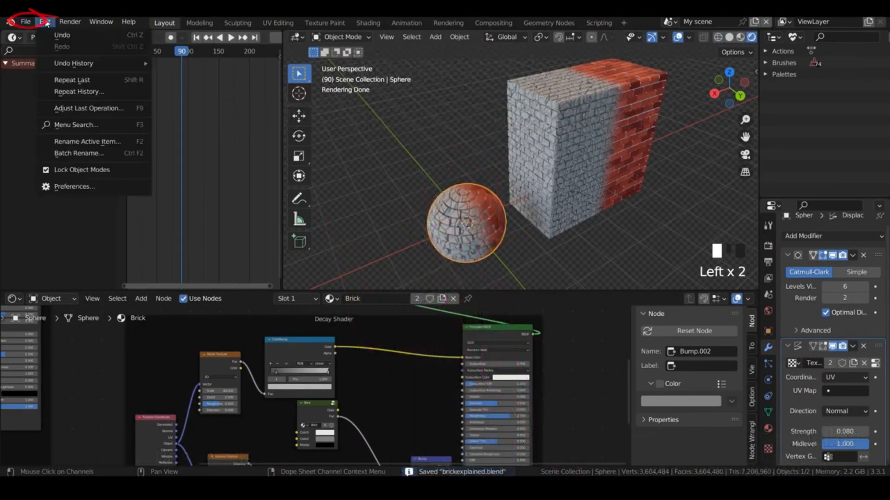
click(56, 186)
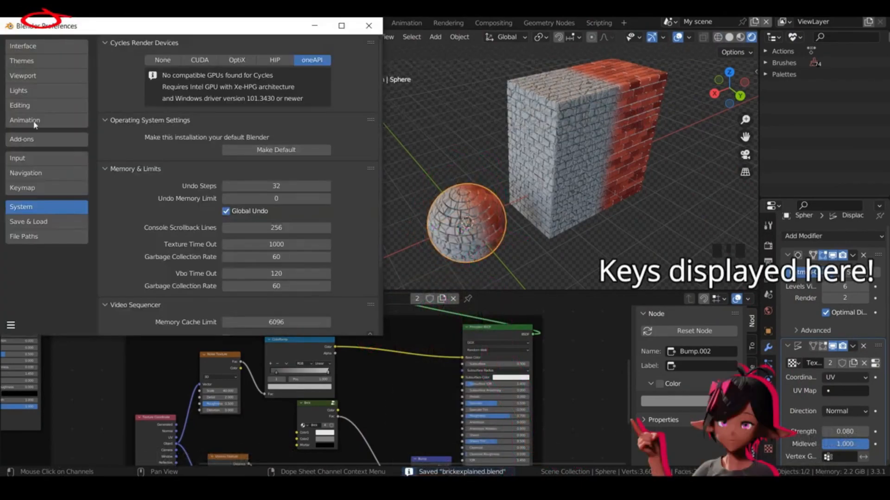
click(23, 139)
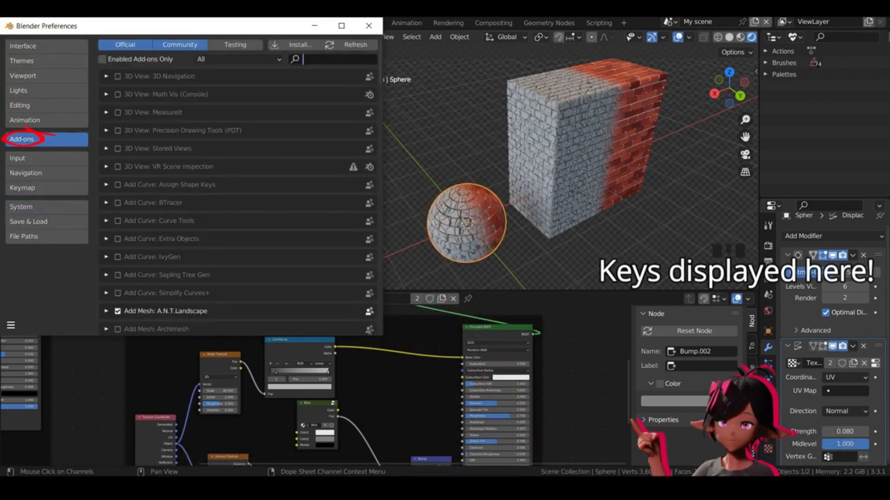
text(node)
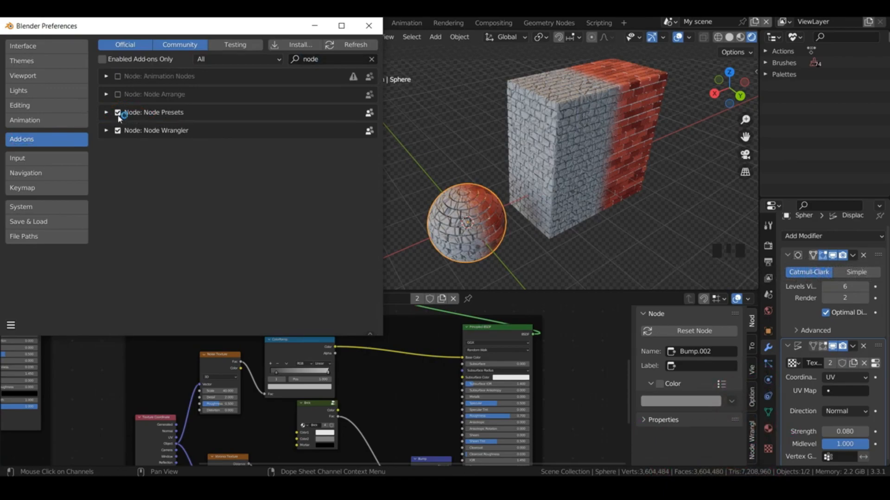
click(10, 325)
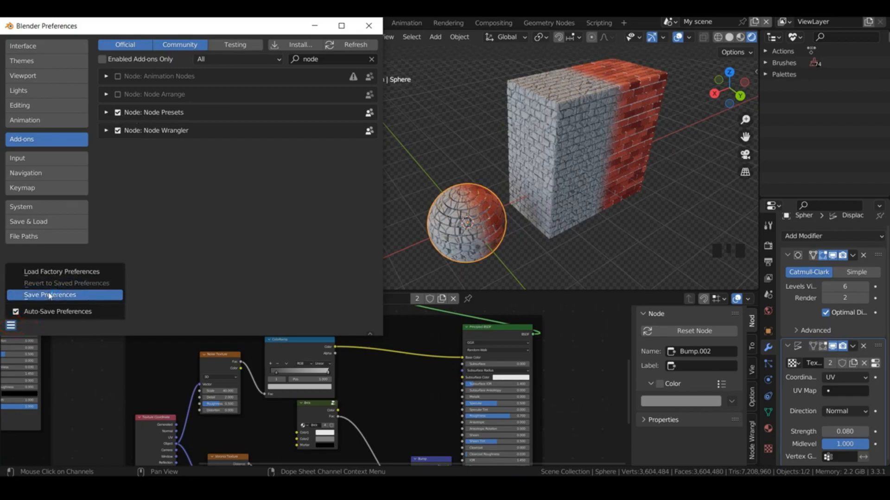
click(373, 27)
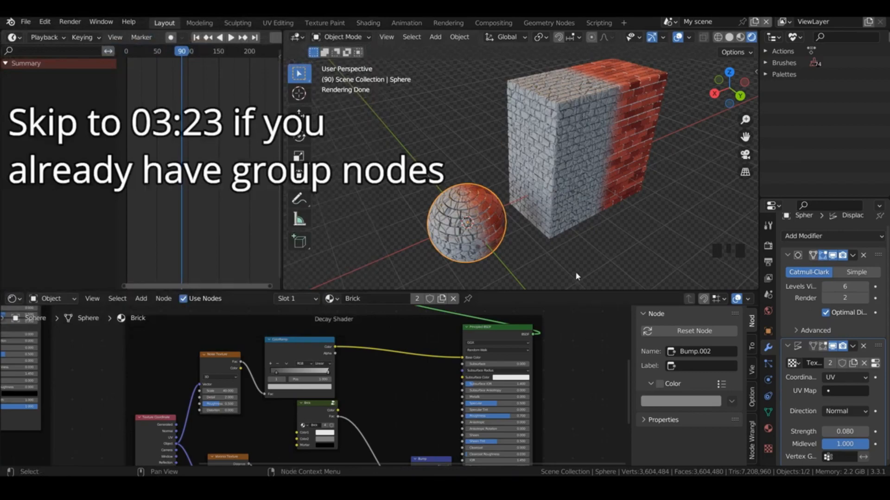
Step: Switch to Solid shading and turn off viewport display of the subdivision and displacement modifiers on the sphere and the cube
click(728, 37)
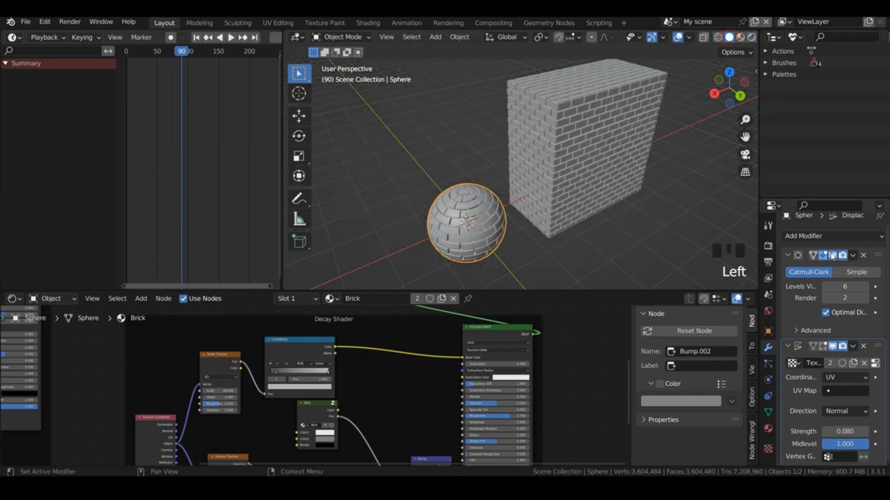
click(832, 257)
click(832, 347)
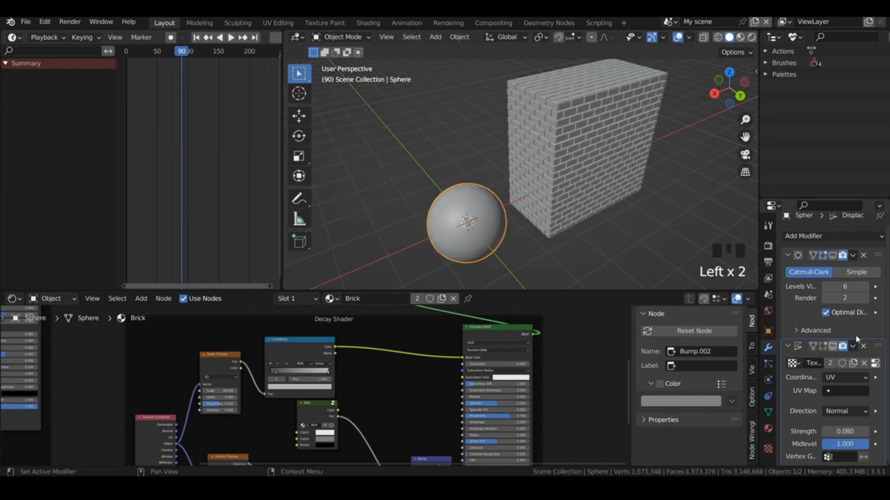
click(513, 195)
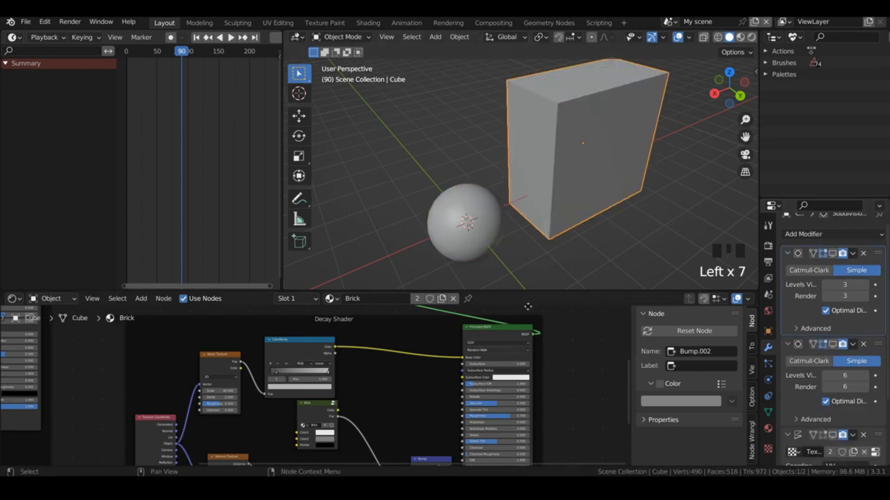
Step: Enlarge the shader editor and adjust the position of the gradient mask's ColorRamp node above the Mix Shader
drag(528, 291, 533, 216)
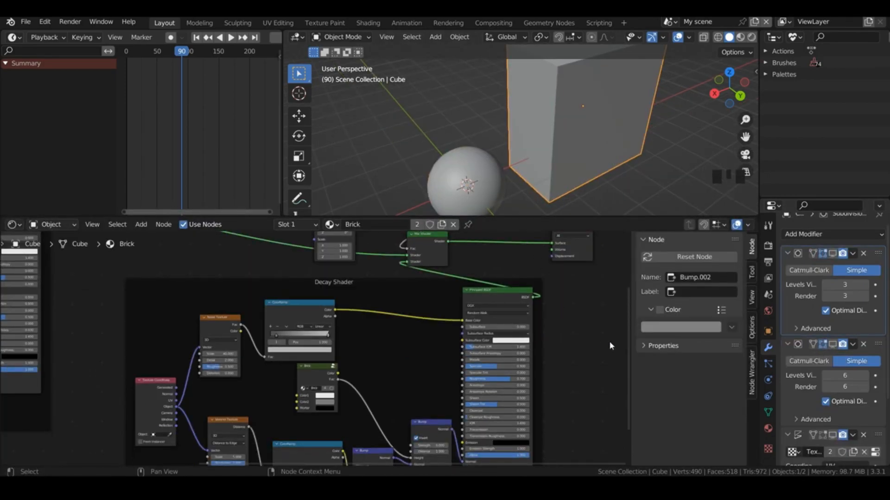
drag(623, 344, 598, 309)
drag(496, 271, 480, 281)
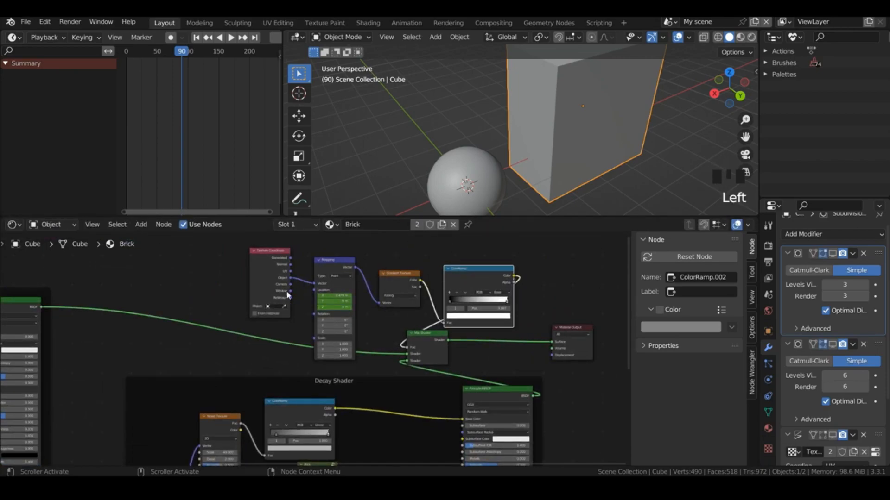
click(609, 272)
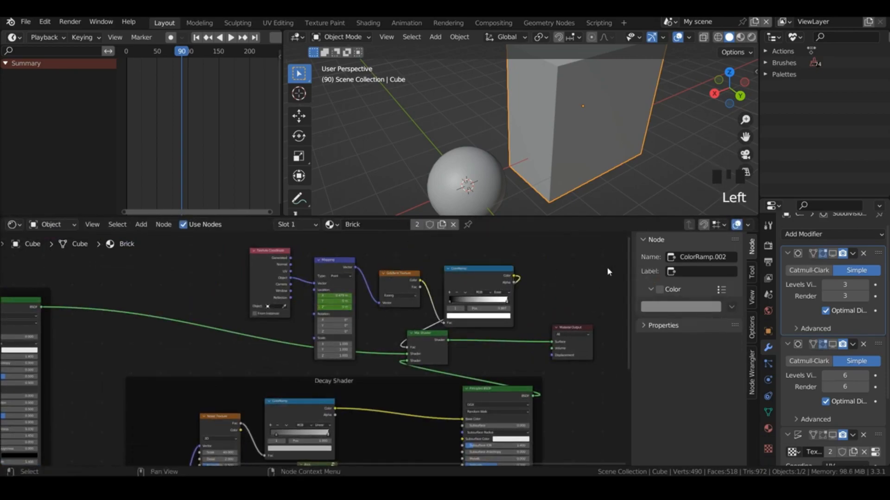
drag(624, 274, 602, 315)
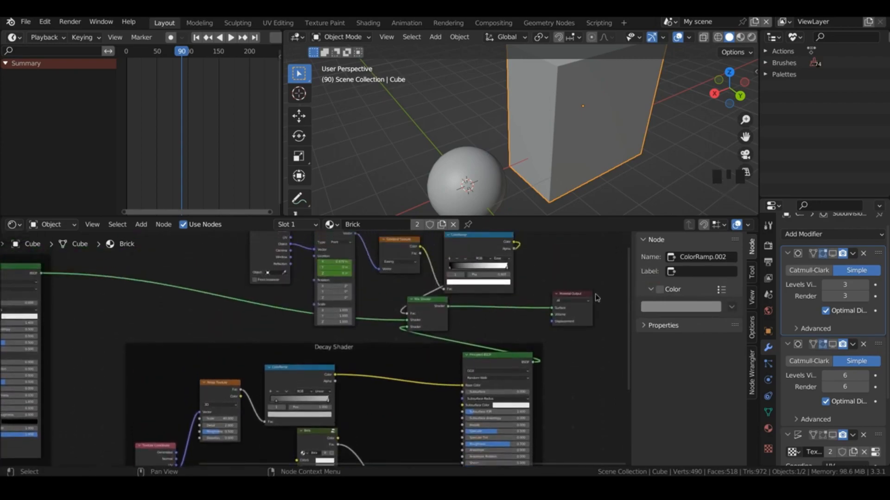
shift+scroll(594, 293, down, 4)
Step: Combine all nodes inside the Decay Shader frame into one node group and return to the main node tree
click(490, 294)
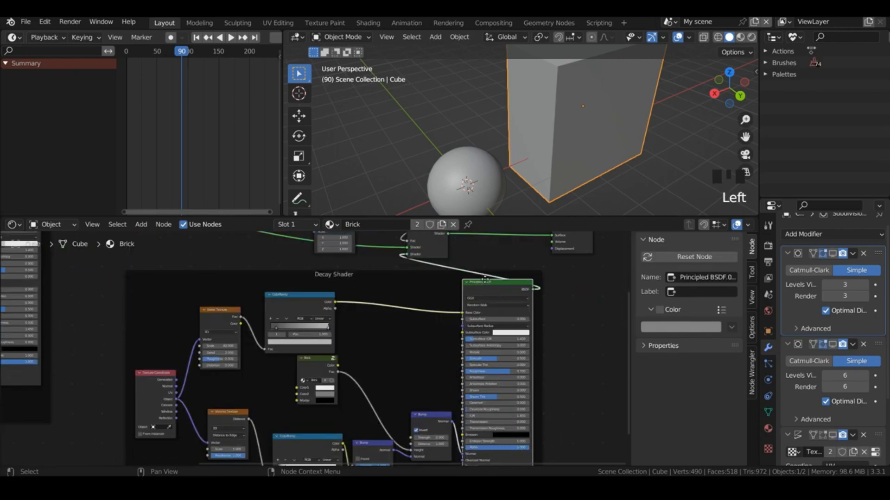
shift+click(278, 301)
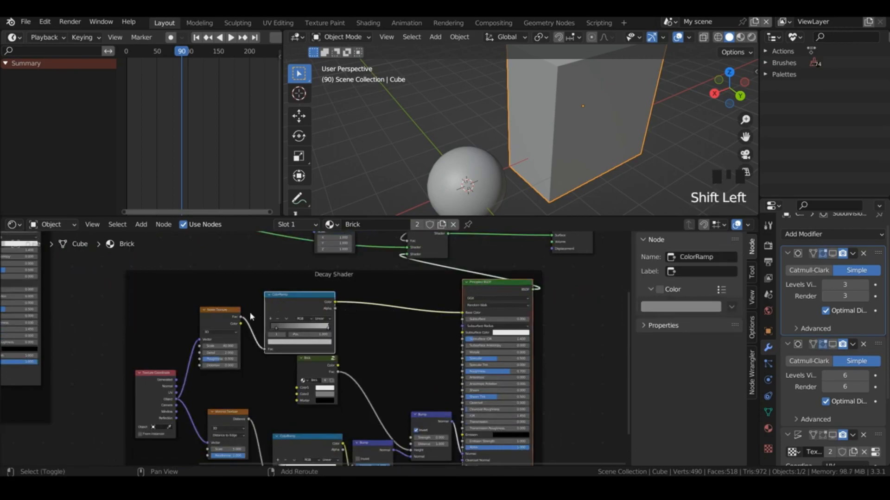
shift+click(211, 329)
shift+click(160, 376)
shift+click(225, 419)
shift+click(316, 364)
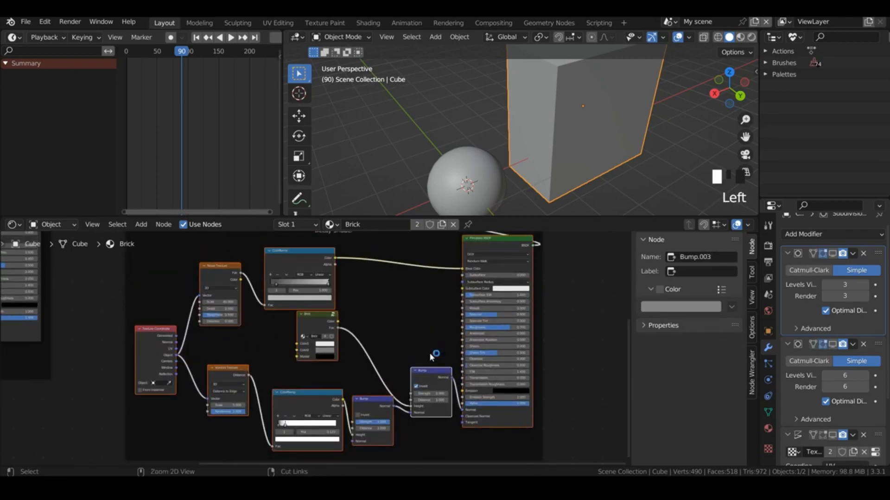
key(ctrl+g)
click(688, 227)
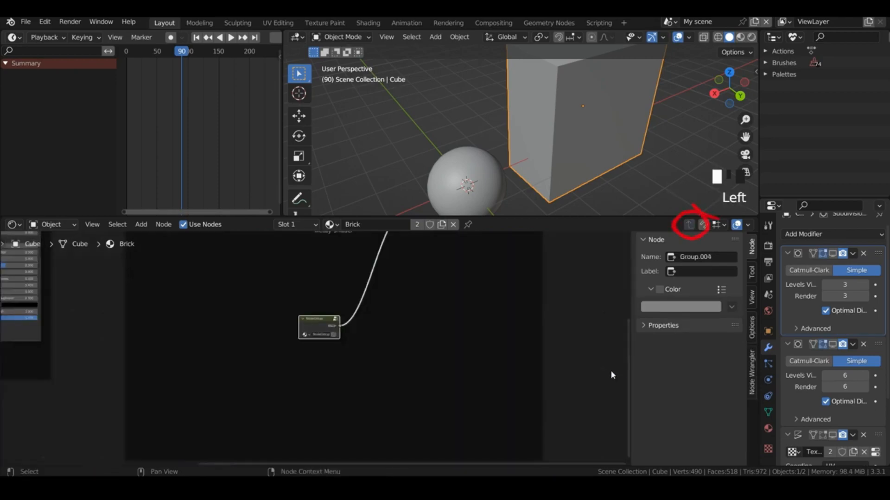
Step: Name the new node group DecayShader and open it for editing
drag(627, 371, 618, 325)
double_click(322, 407)
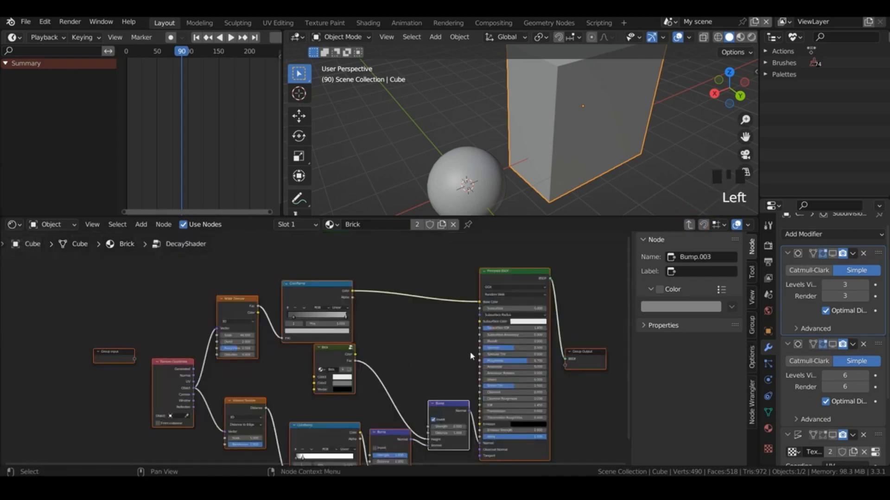
drag(626, 290, 623, 317)
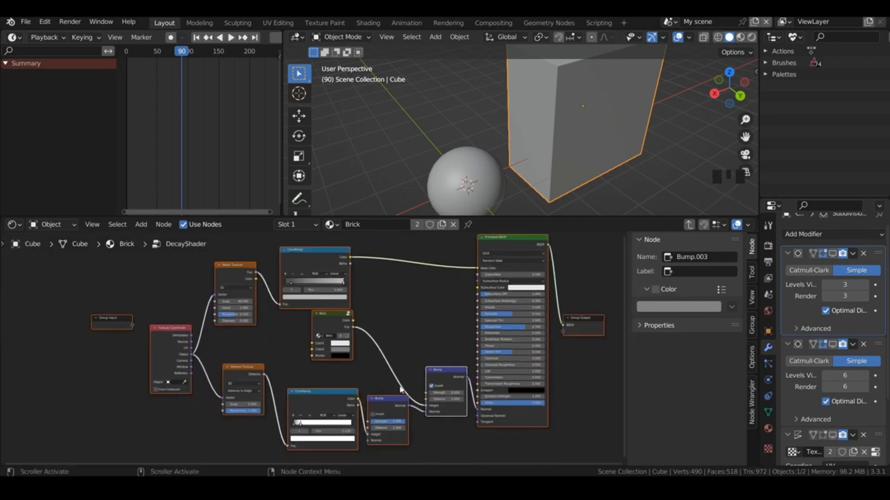
Step: Expose the inverted Bump's Strength, the Voronoi Scale, the Noise Scale and the Principled BSDF's Roughness as group inputs, and move Group Input clear of the nodes
drag(425, 396, 132, 327)
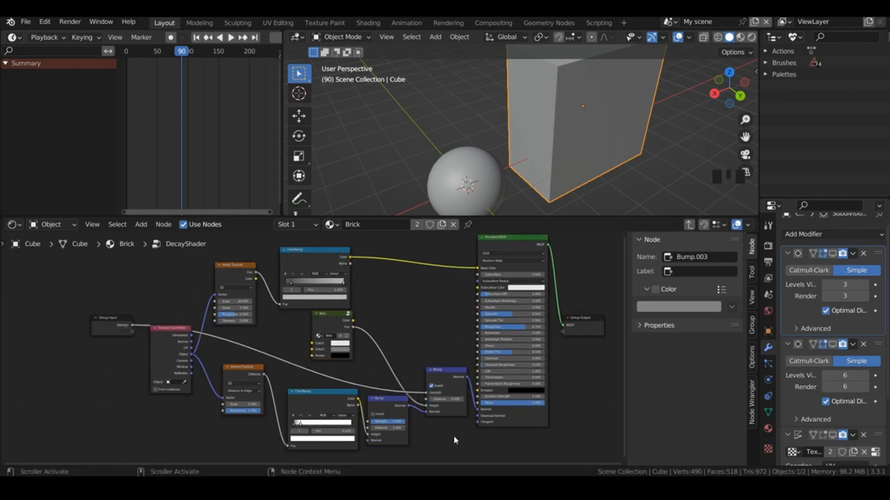
click(224, 409)
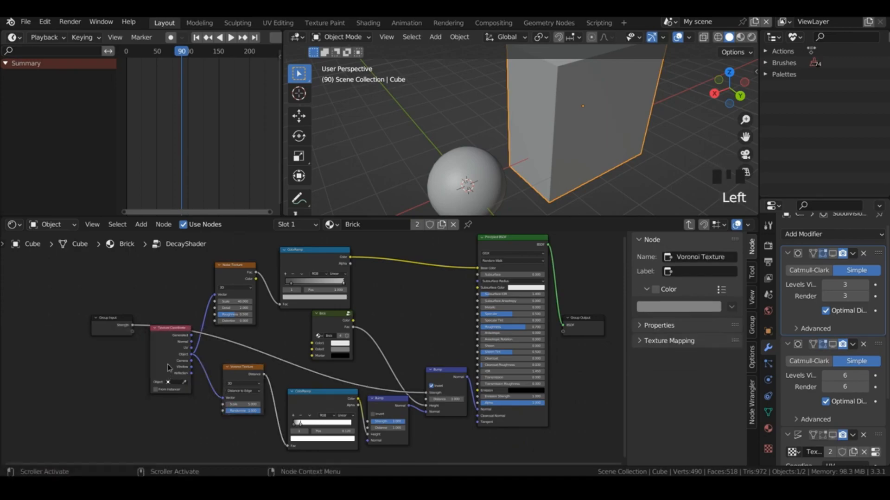
drag(222, 405, 132, 333)
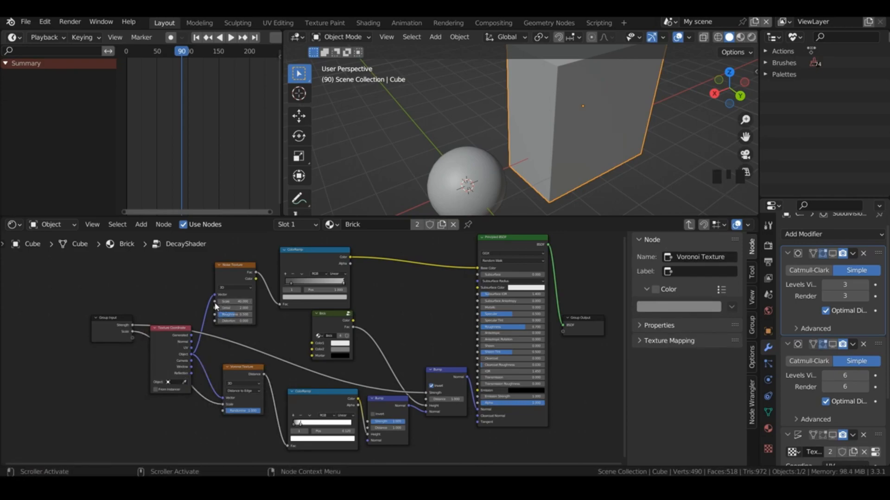
drag(215, 302, 132, 337)
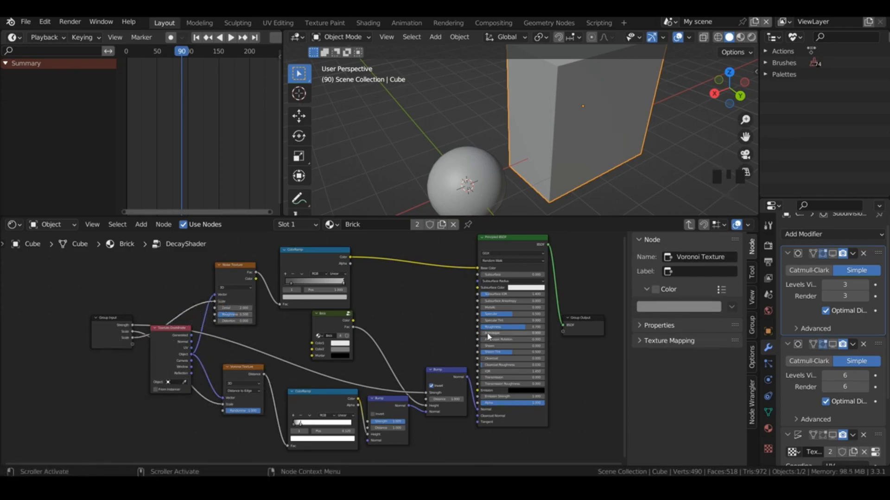
drag(477, 326, 78, 318)
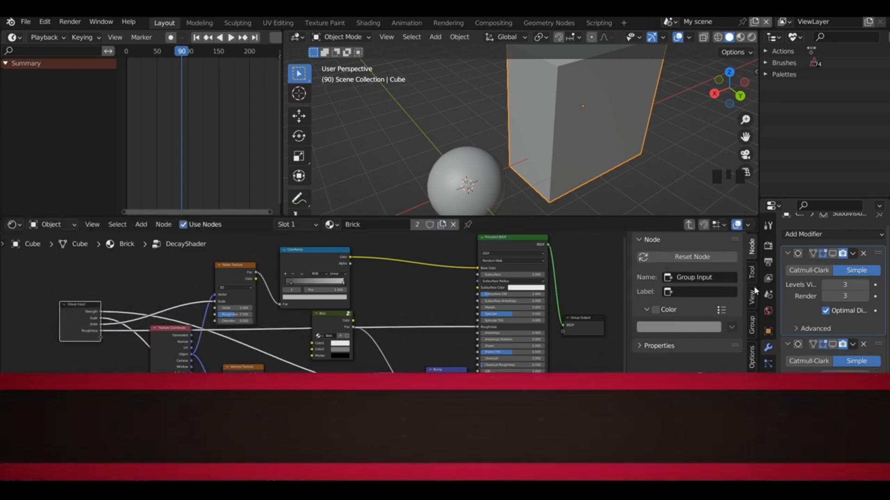
Step: Rename the group's Strength input as Brick Bump Strength
click(752, 326)
click(752, 328)
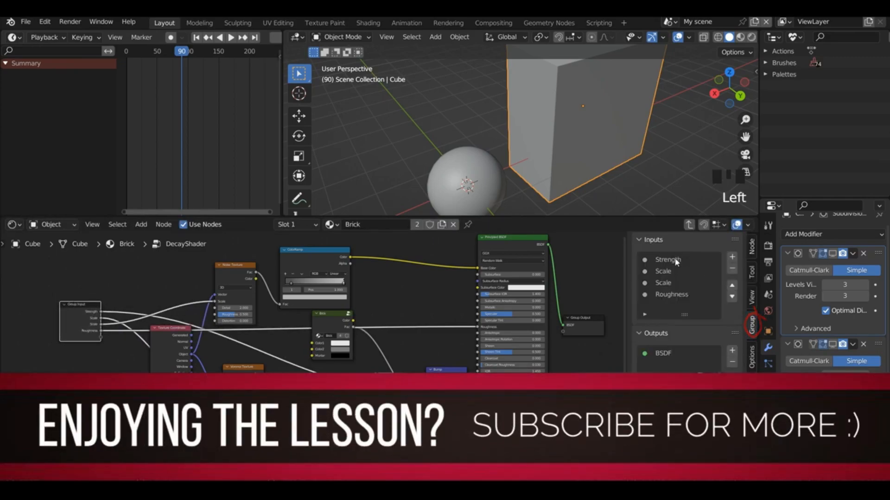
click(676, 263)
double_click(676, 263)
text(Brick)
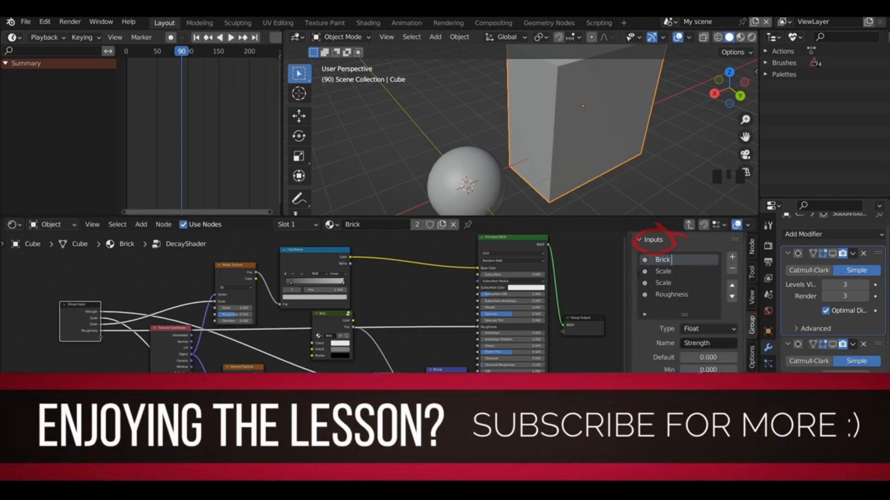
text( Bump Strength)
Step: Rename the DecayShader group's first Scale input, which drives the Voronoi Texture, as Voronoi Strength
click(661, 273)
click(661, 274)
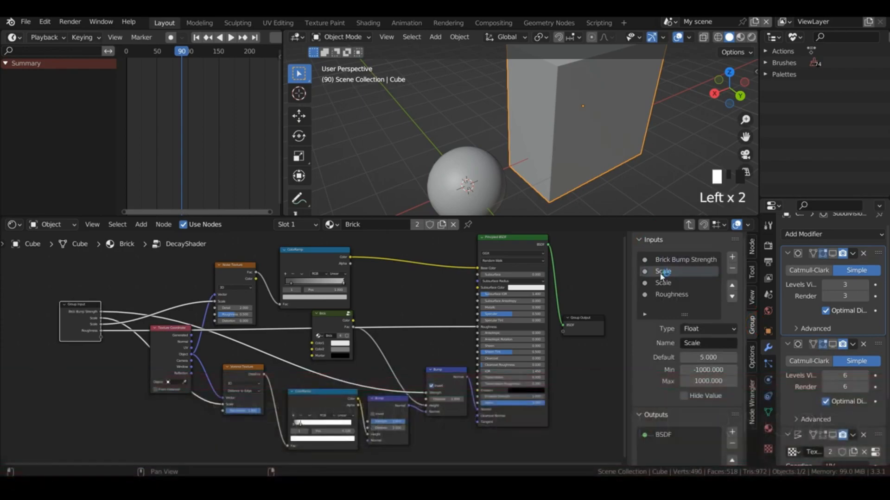
double_click(661, 274)
text(Voronoi)
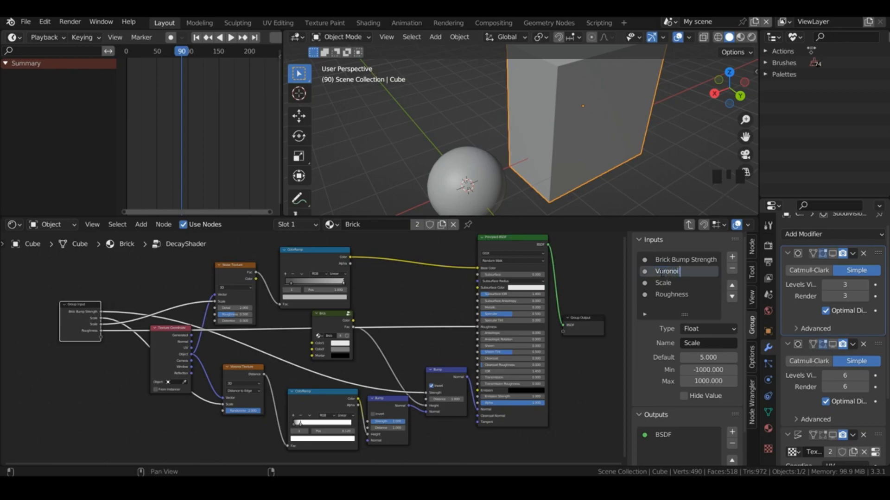
text( Strength)
key(Return)
Step: Rename the remaining Scale input as Noise Strength and return to the main node tree
click(662, 282)
double_click(664, 282)
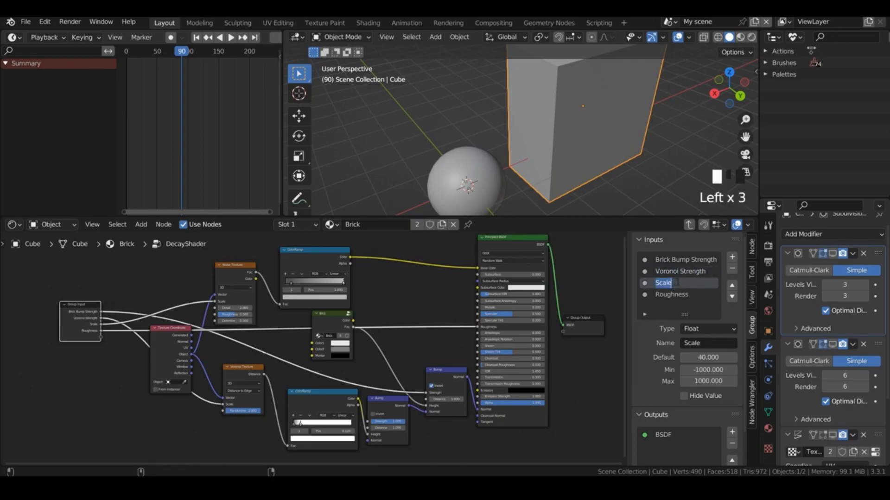
text(Noise Strength)
key(Return)
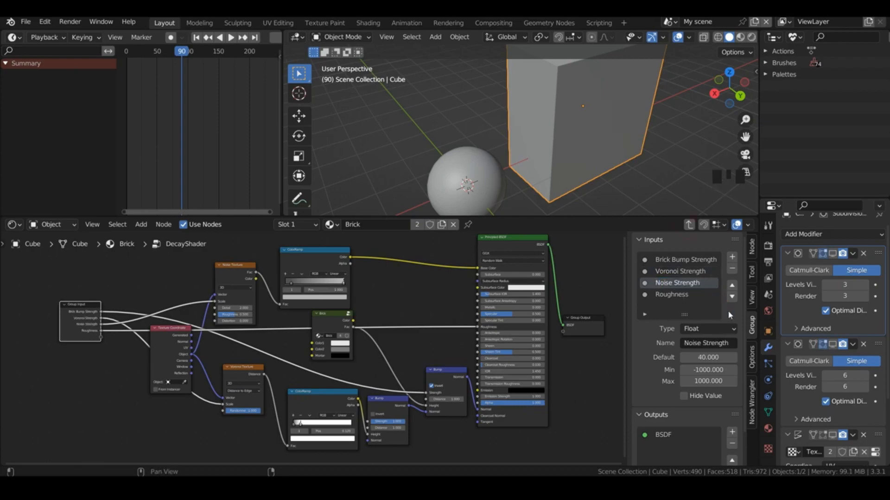
click(689, 225)
Step: Move the Mix Shader node down so it sits beside the Decay Shader group
click(320, 398)
drag(320, 398, 348, 366)
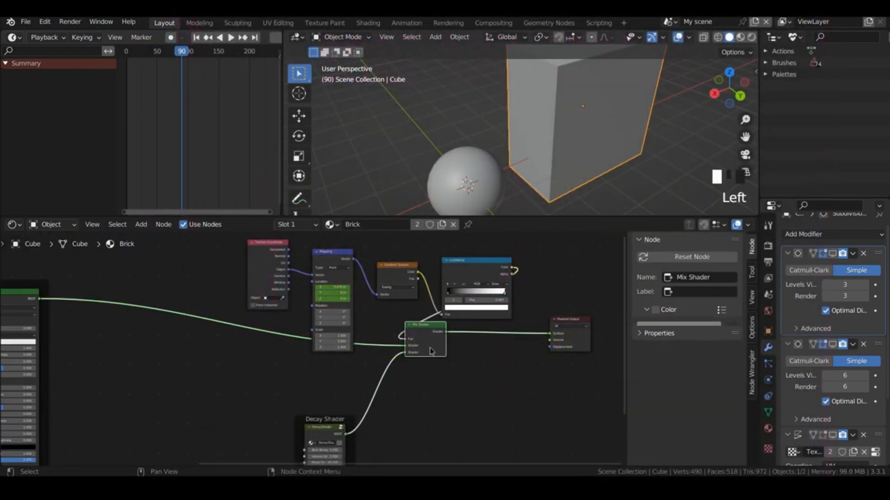
drag(431, 350, 495, 431)
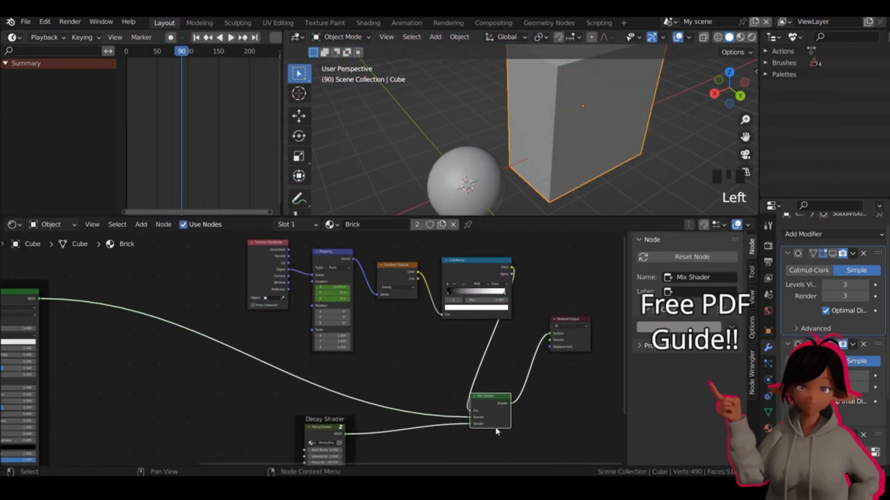
Step: Combine the ColorRamp, Gradient Texture, Mapping and Texture Coordinate nodes into one node group and return to the main node tree
click(483, 270)
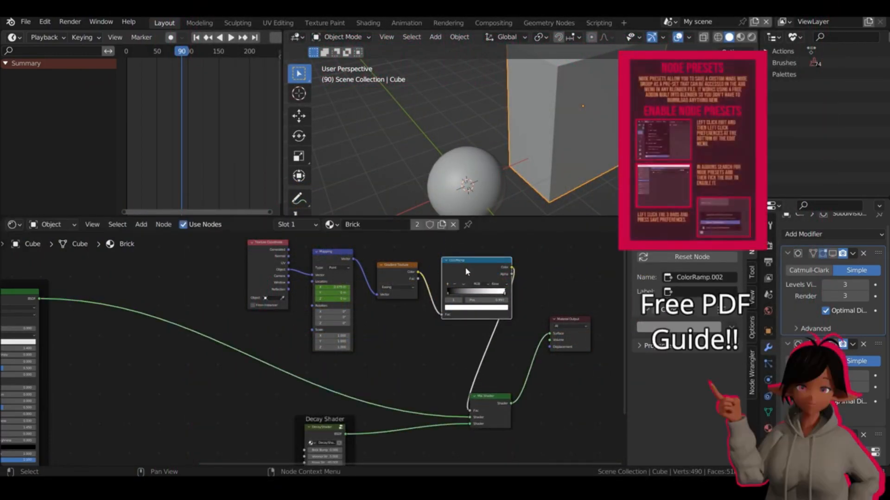
click(379, 271)
click(326, 257)
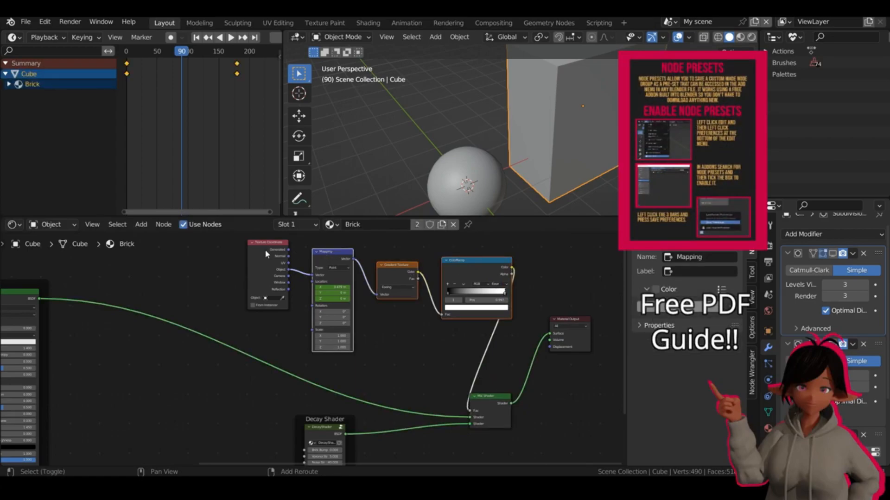
shift+click(268, 255)
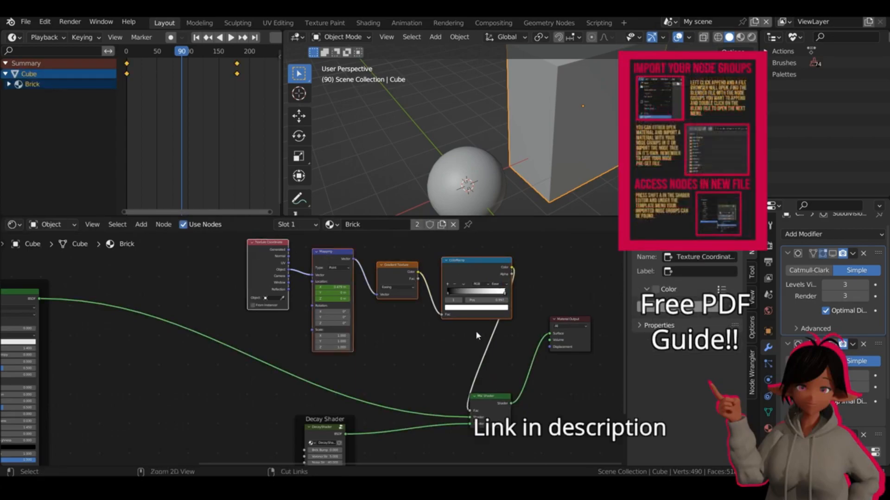
key(ctrl+g)
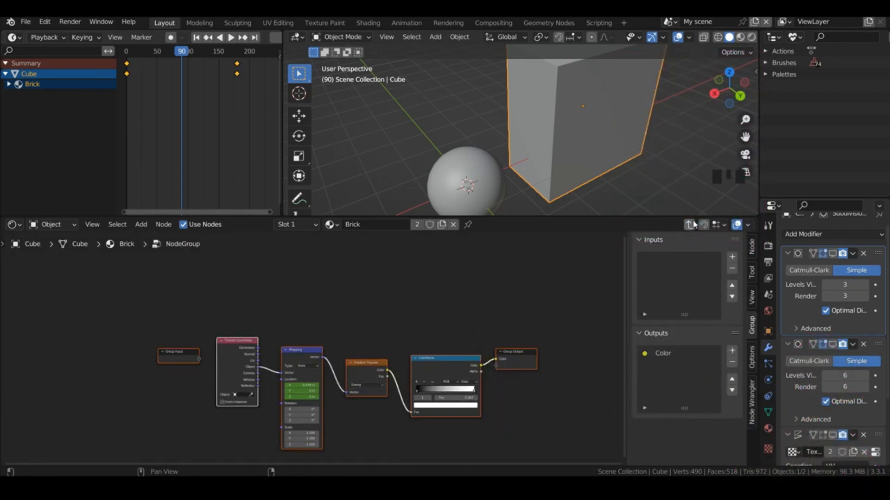
click(691, 225)
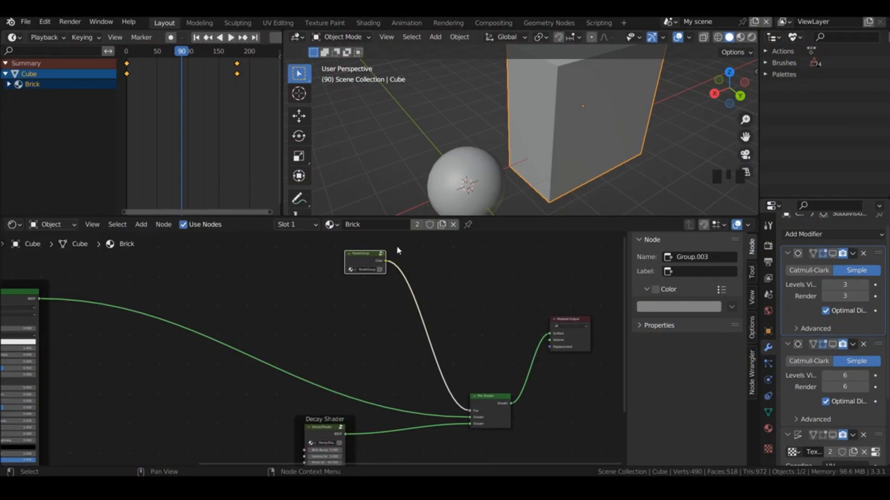
Step: Name the new group Gradient and expose its Mapping node's Location as a group input, returning to the main node tree
key(shift+a)
click(367, 270)
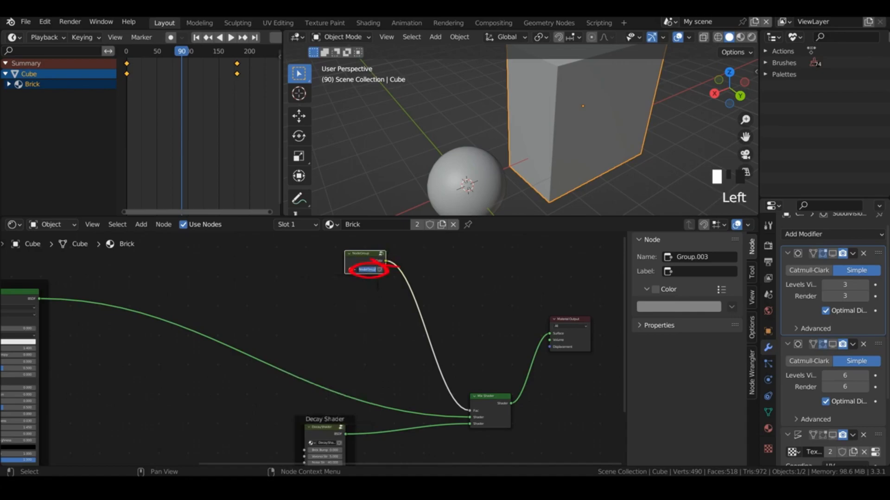
text(Grad)
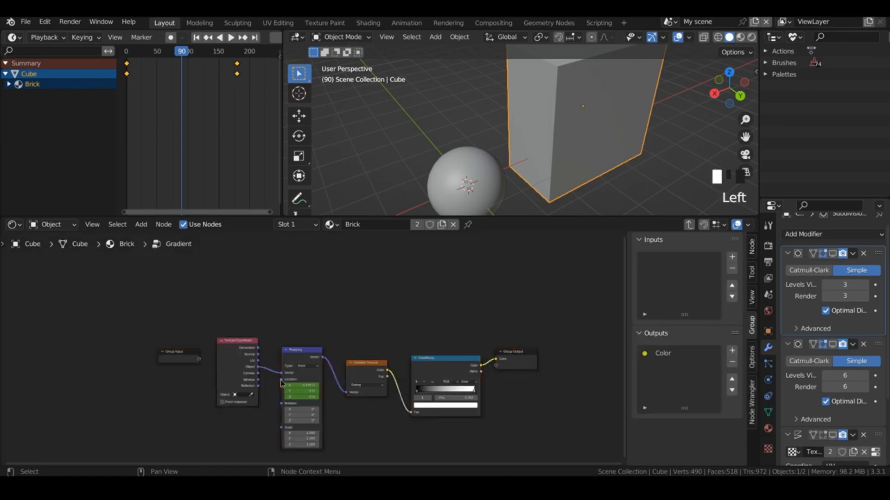
drag(281, 379, 199, 364)
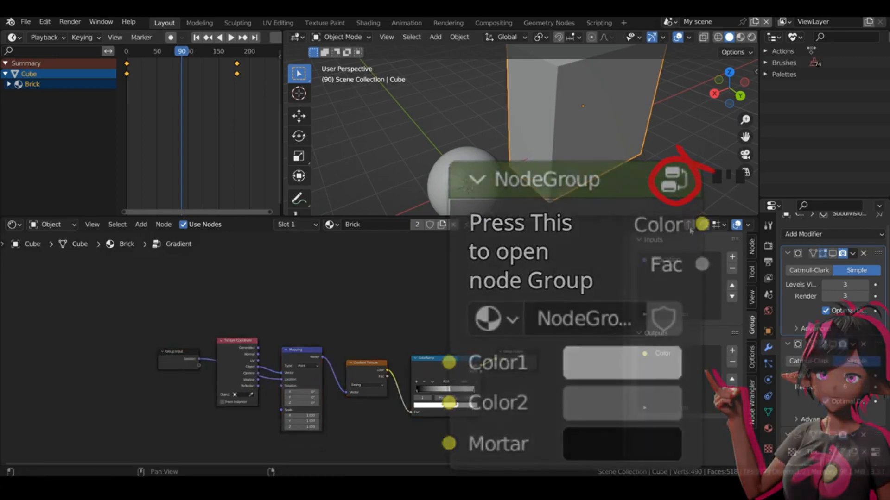
click(690, 226)
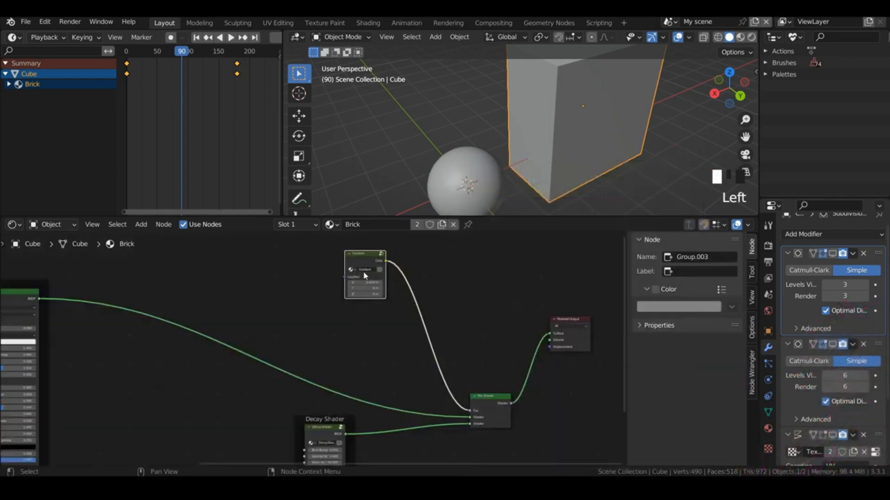
Step: Play the animation briefly to check the Gradient group's Location values
key(space)
key(space)
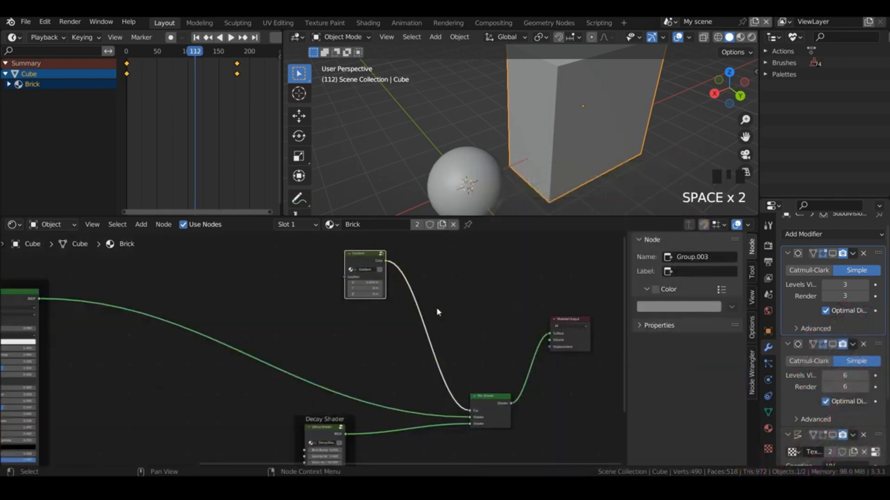
click(360, 271)
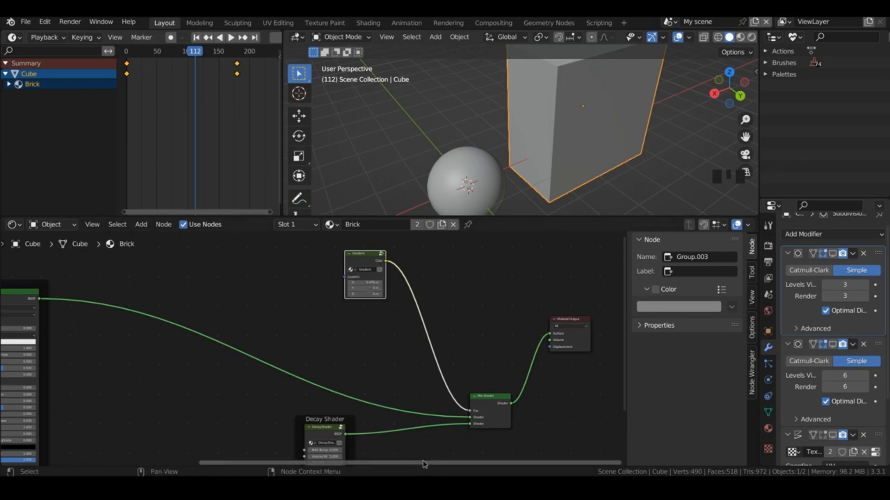
Step: Combine all nodes inside the Brick Shader frame into one node group
drag(423, 464, 206, 465)
drag(624, 323, 585, 360)
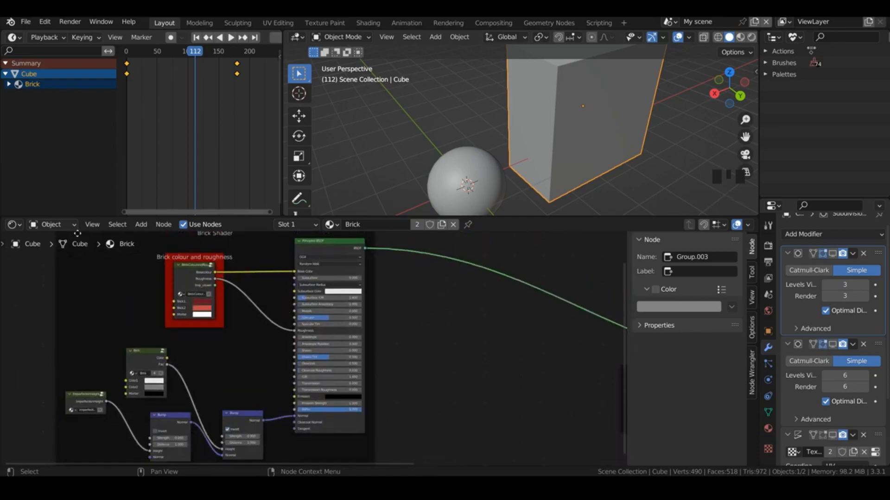
drag(87, 262, 338, 414)
key(ctrl+g)
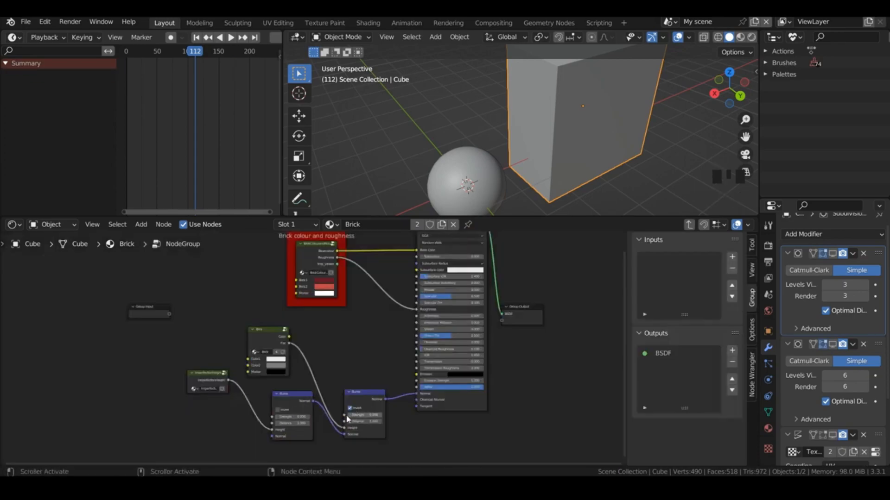
Step: Expose the Strength of both Bump nodes as group inputs, starting with the inverted Bump
drag(345, 422, 170, 314)
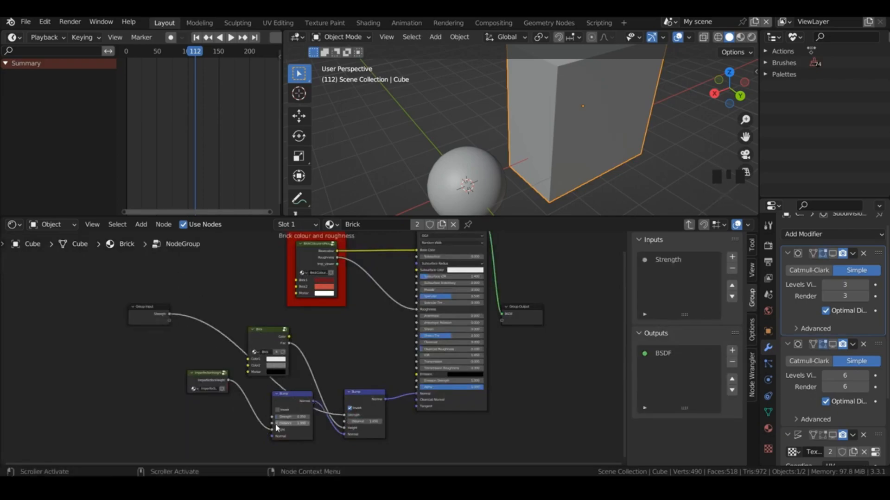
drag(272, 417, 170, 320)
drag(624, 311, 664, 283)
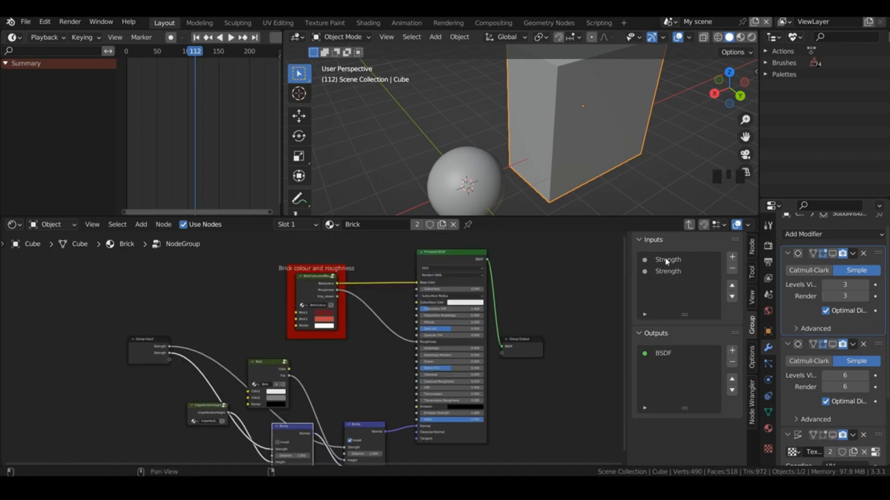
Step: Rename the two Strength inputs as Brick Bump Strength and Imperfection Bump Strength, in that order
double_click(665, 260)
text(rick Bump)
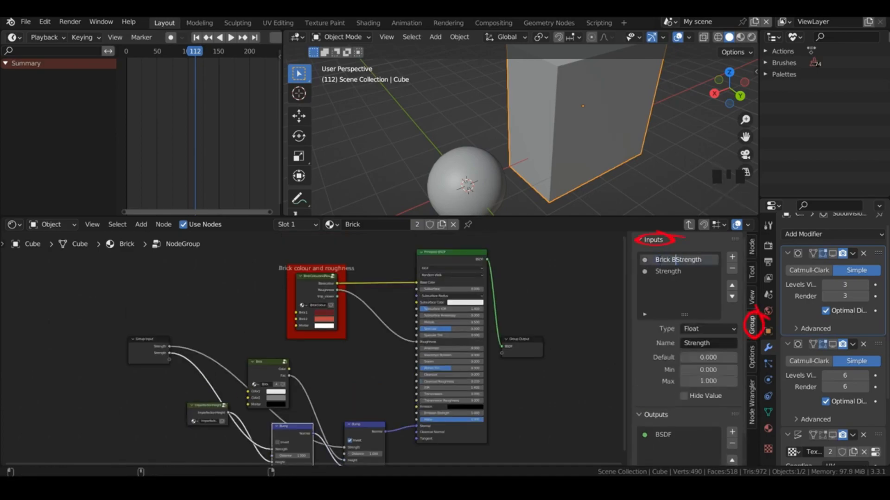
key(Return)
double_click(668, 271)
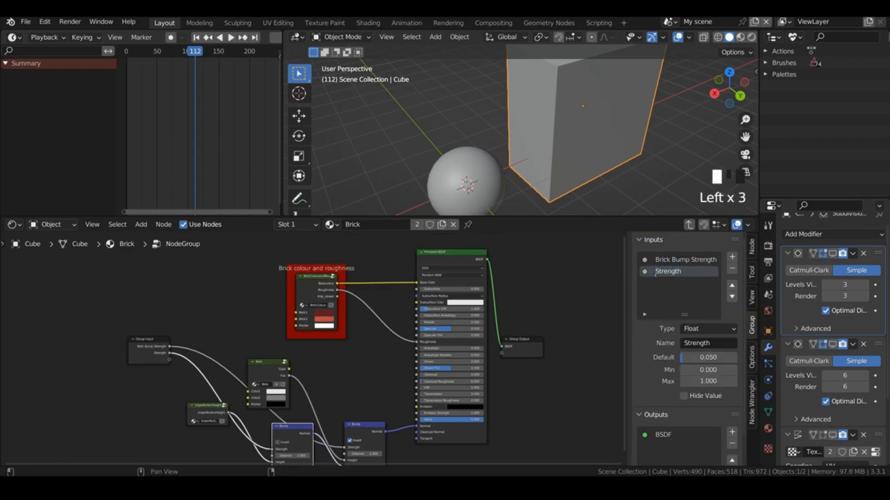
text(Imperfection )
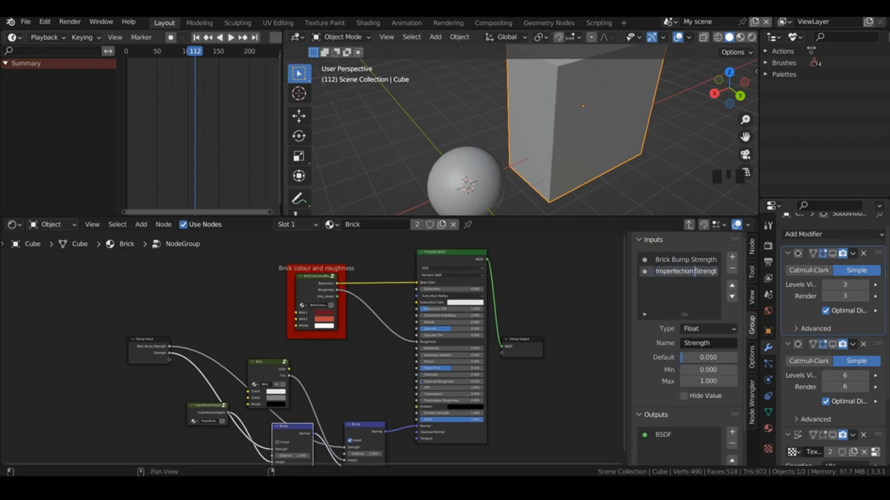
text(Bump)
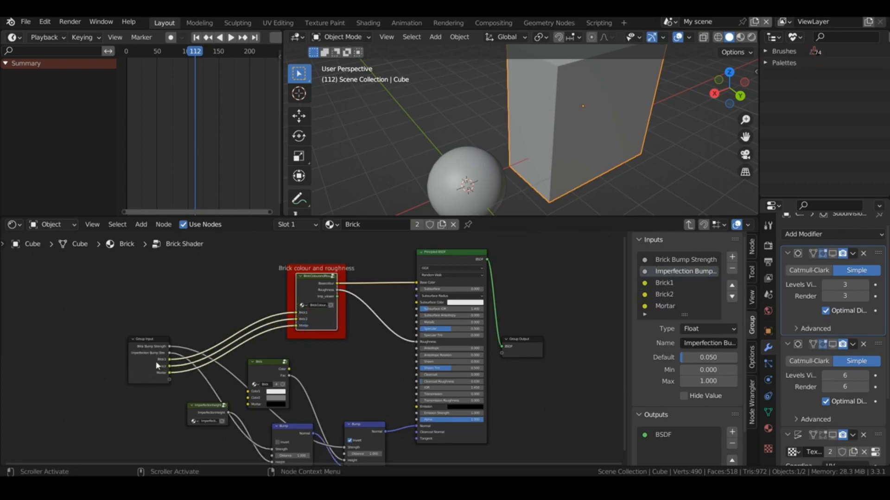
Step: Return to the main node tree and save the file
click(689, 225)
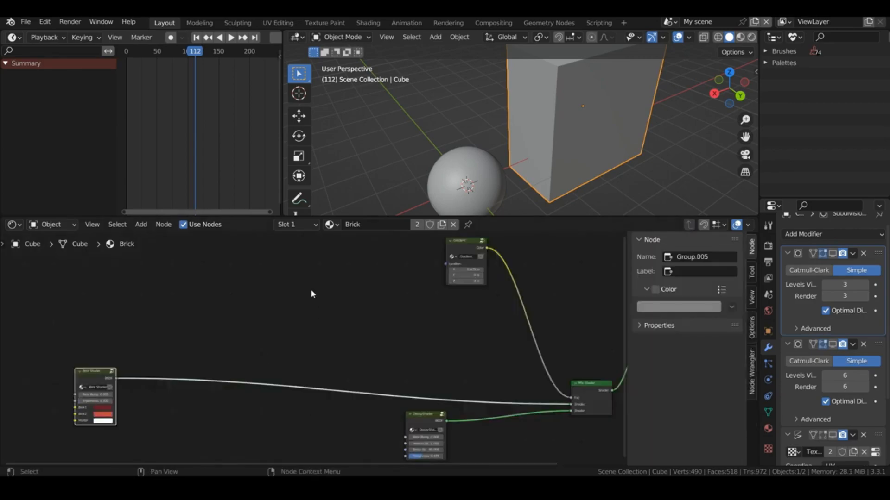
drag(401, 463, 433, 452)
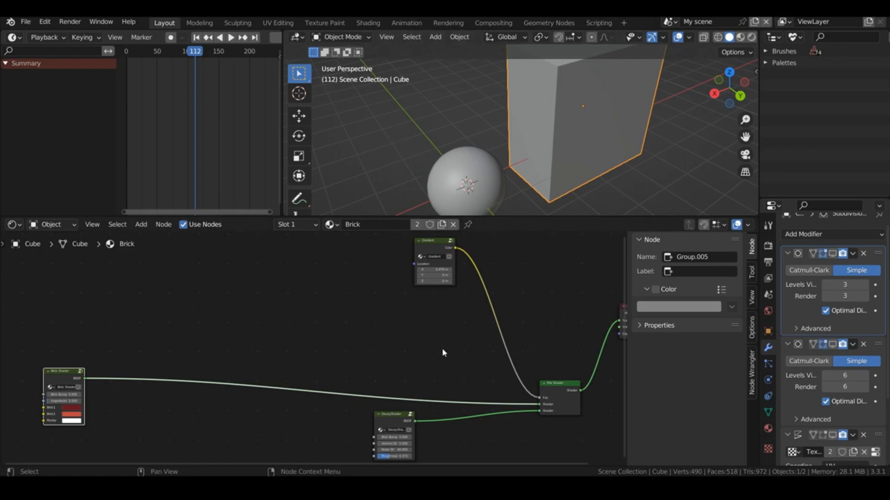
click(28, 26)
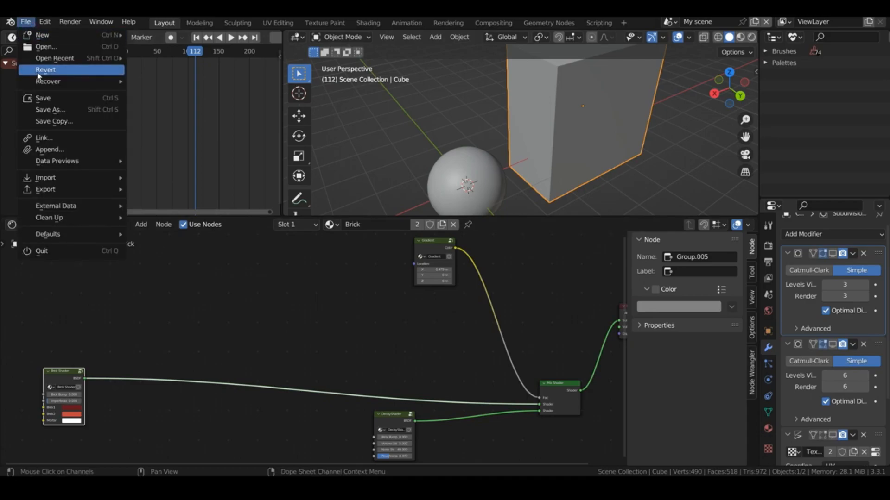
click(38, 98)
Step: Move the Brick Shader group up and closer to the Mix Shader, keep its name, and save the file again
drag(65, 371, 109, 309)
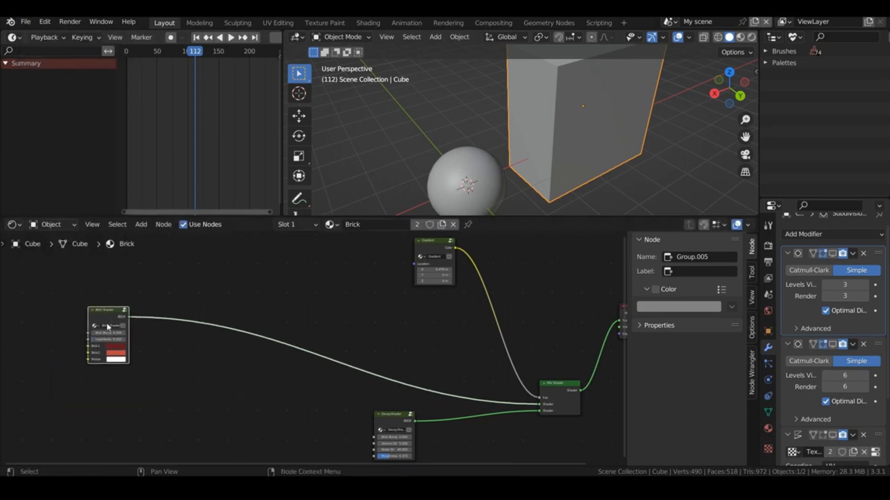
double_click(110, 326)
key(Return)
click(25, 21)
click(38, 97)
Step: Start a new file and delete the default objects from the scene
click(26, 22)
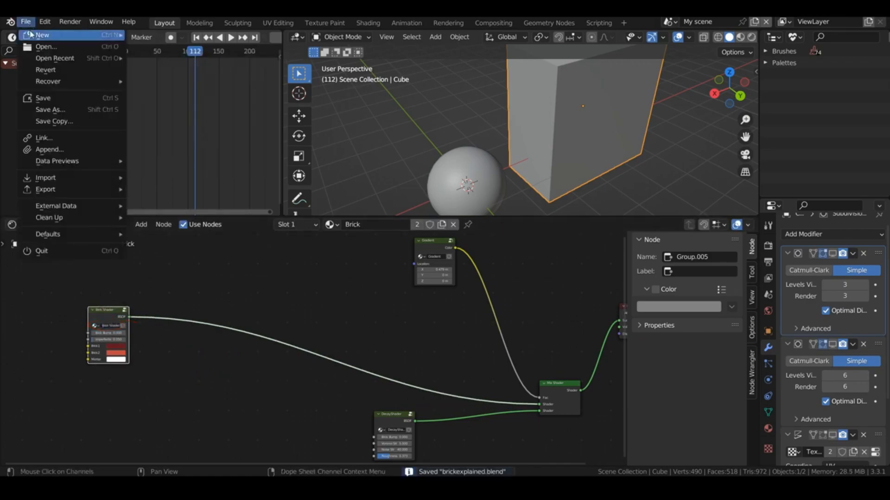
mouse_move(48, 37)
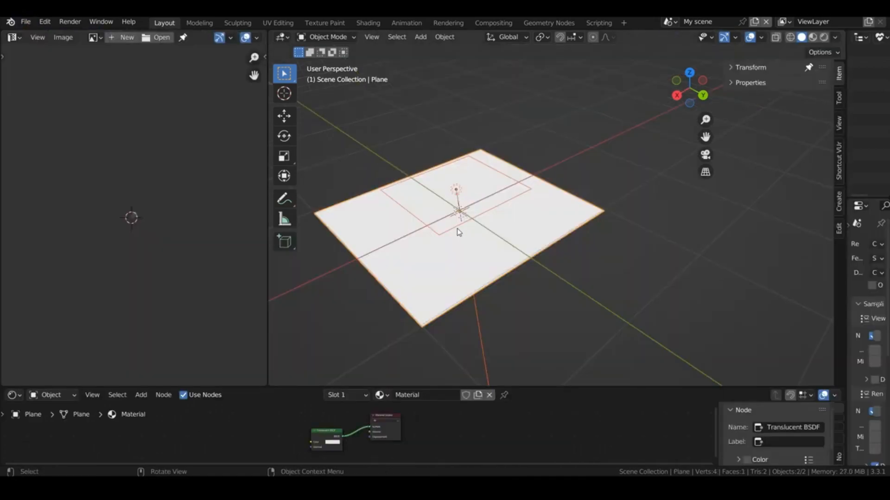
key(x)
click(461, 228)
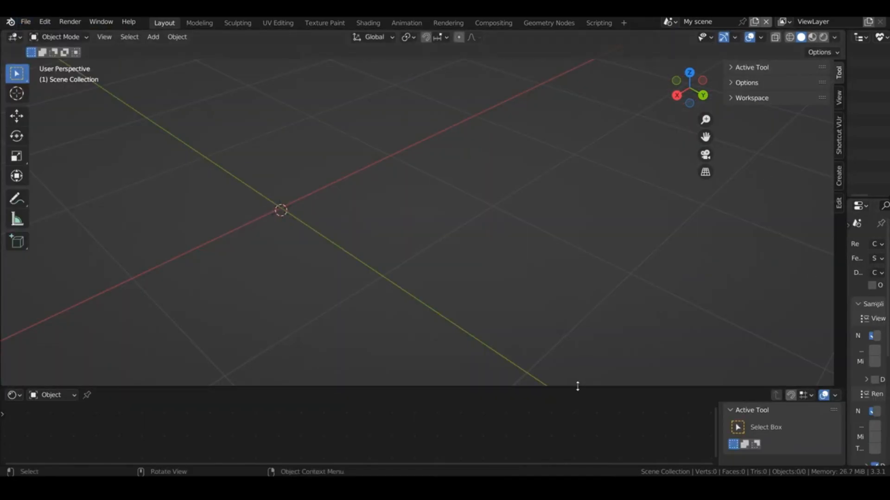
Step: Enlarge the shader editor and add a cube with a new material
drag(578, 386, 578, 273)
key(shift+a)
mouse_move(351, 143)
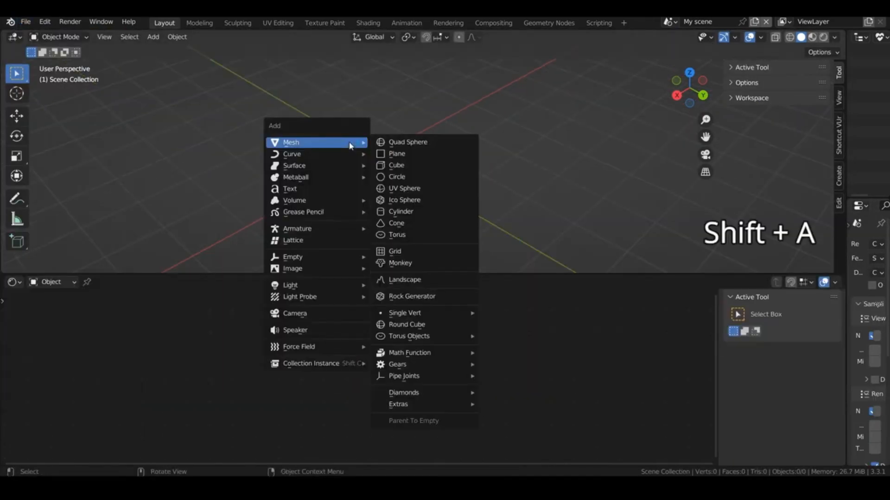
click(396, 166)
click(438, 281)
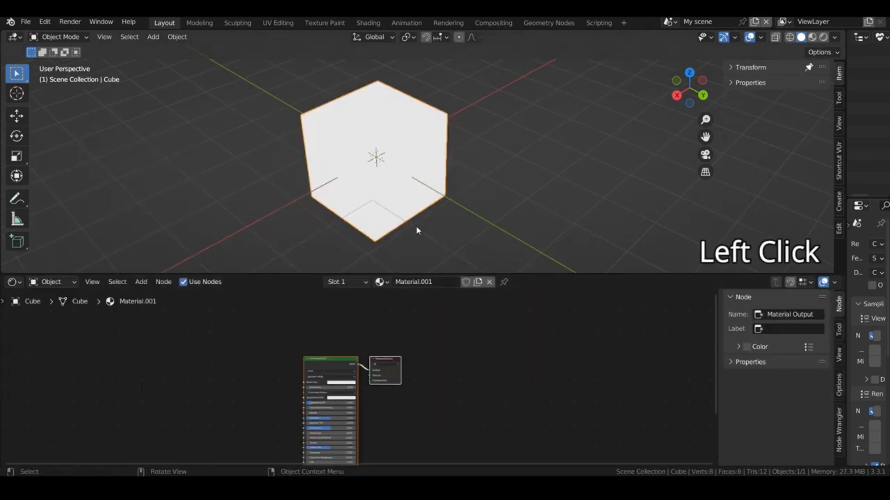
Step: Delete the default nodes of the cube's new material
key(x)
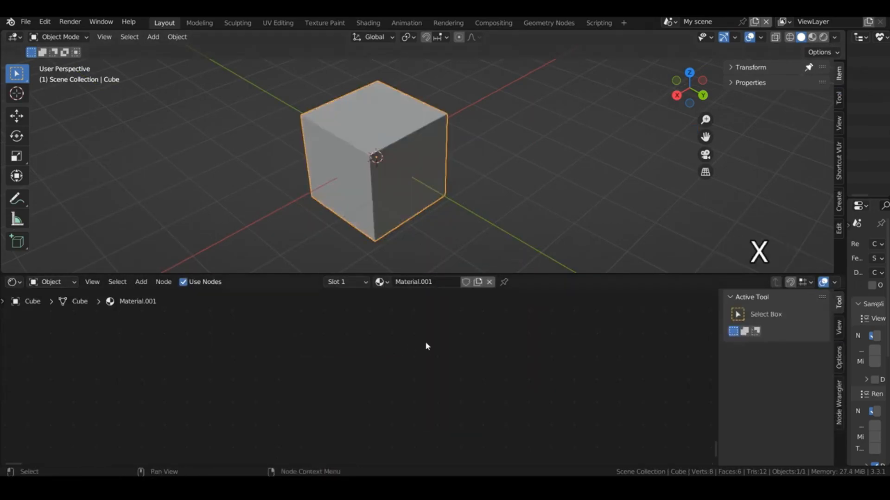
Step: Find the Node Presets add-on by searching for "node", make sure it is enabled, and save the preferences
click(25, 21)
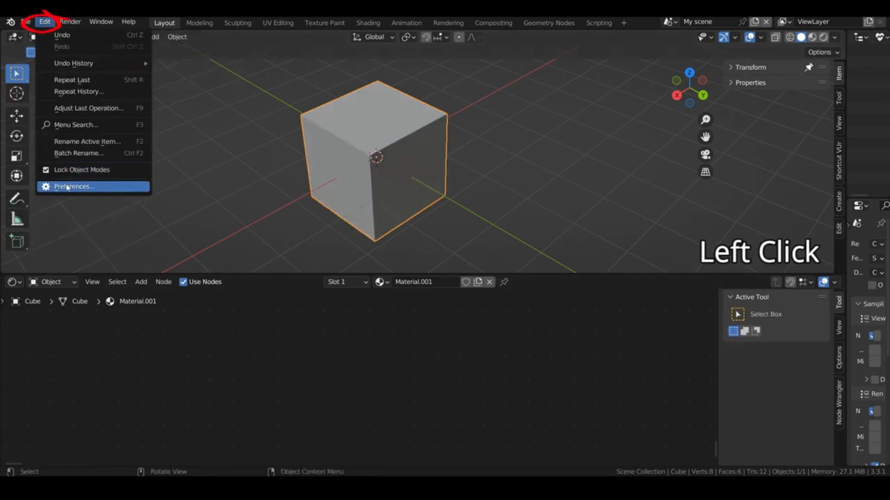
click(70, 186)
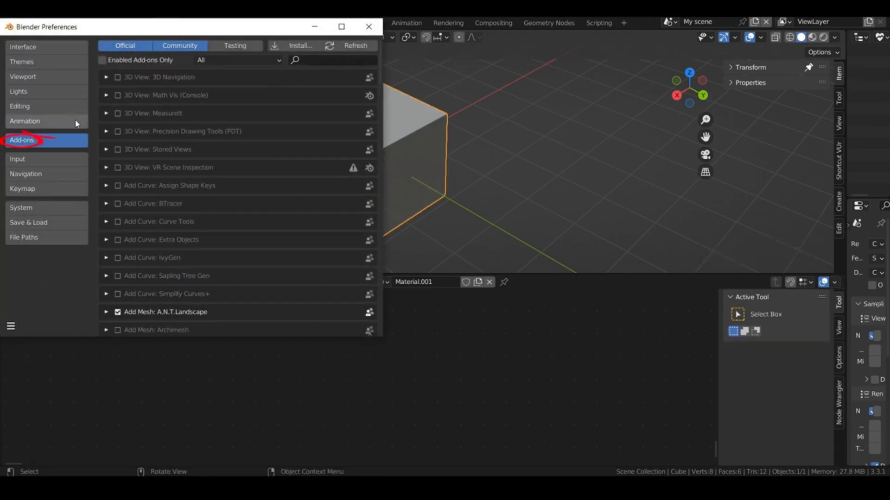
click(307, 61)
text(node)
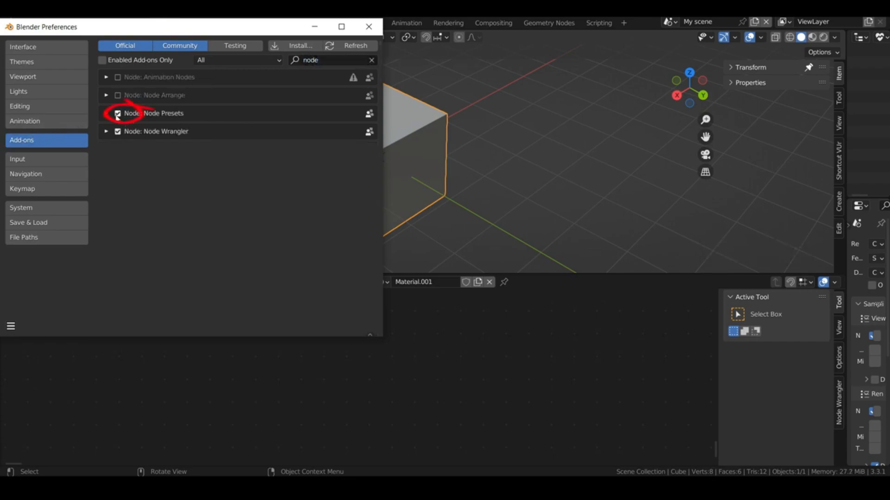
click(11, 327)
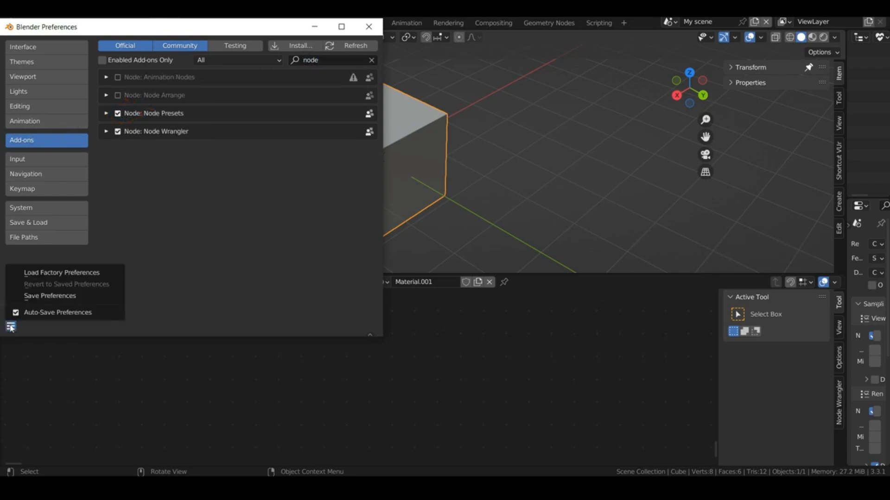
click(38, 296)
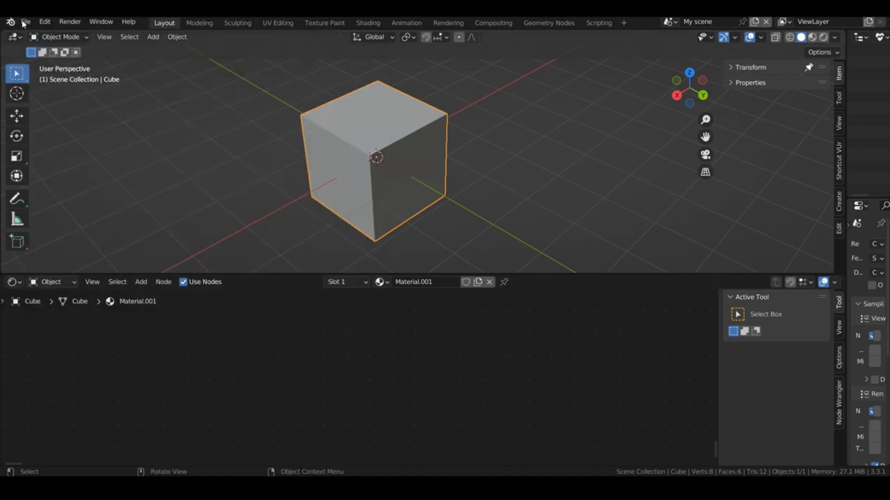
Step: Append the Brick material from brickexplained.blend in the 3D Projects folder
click(26, 21)
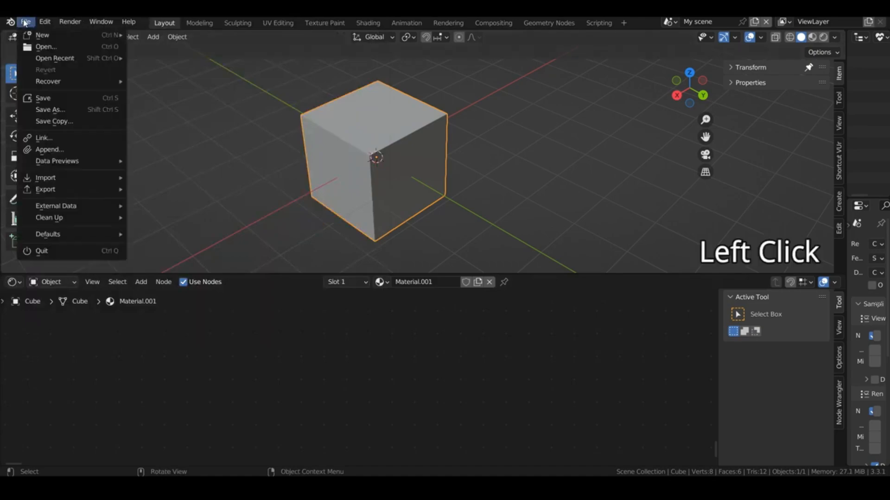
click(47, 150)
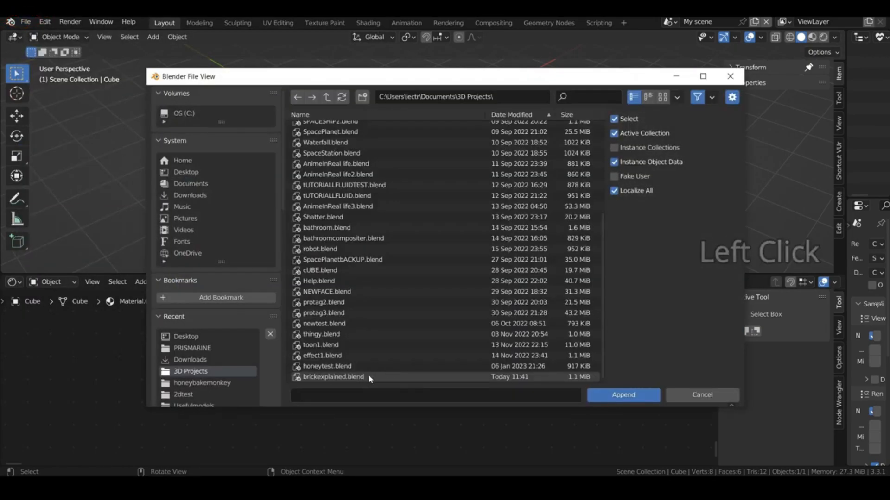
double_click(334, 376)
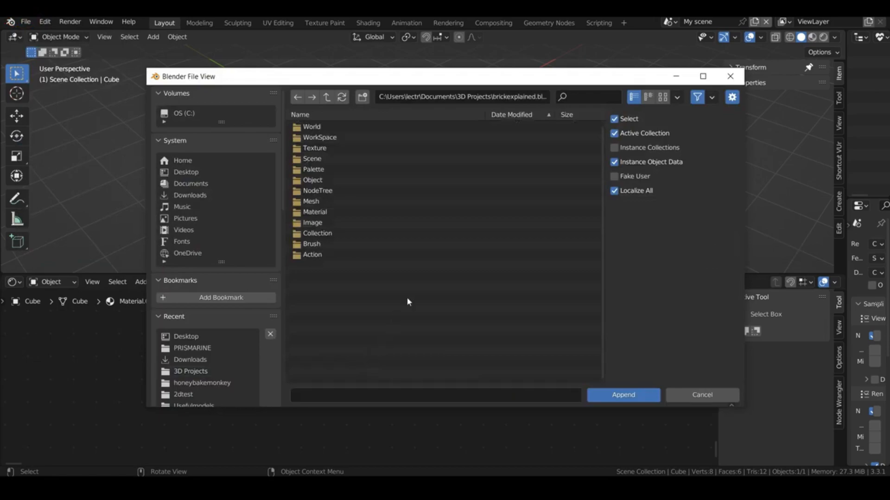
double_click(330, 211)
double_click(324, 138)
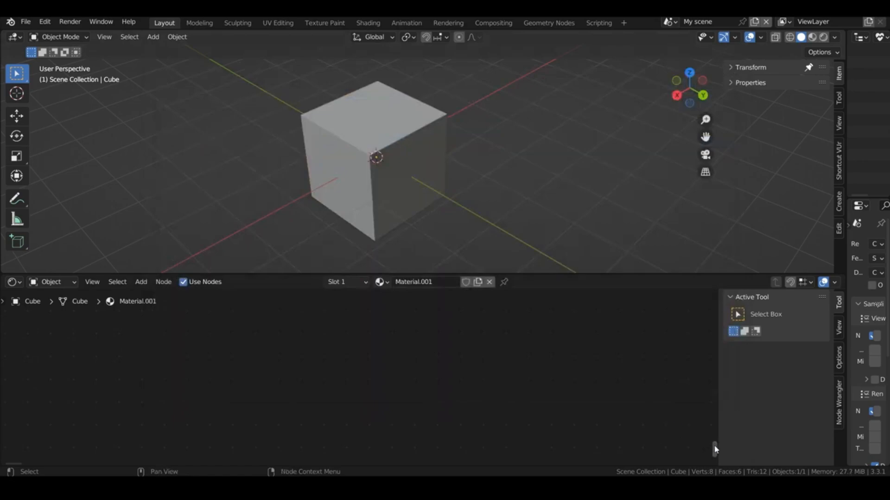
Step: Unlink Material.001 from the cube and assign the appended Brick material instead
click(381, 282)
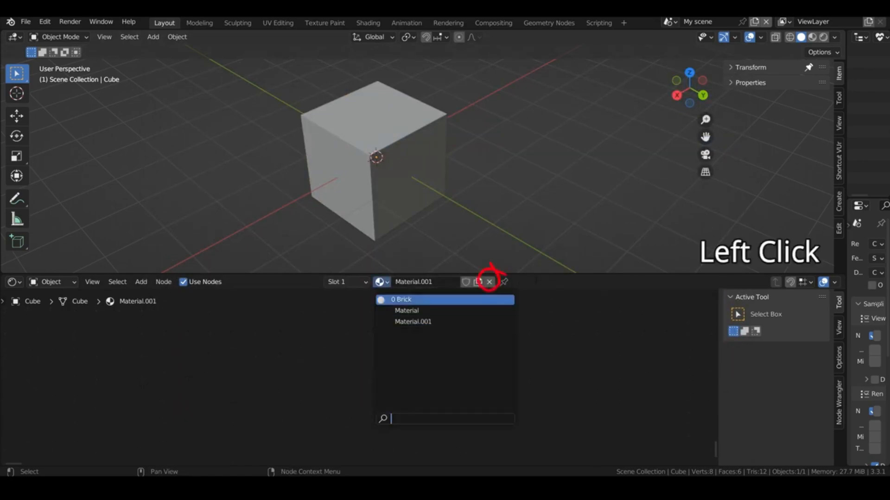
click(539, 281)
click(490, 282)
click(382, 282)
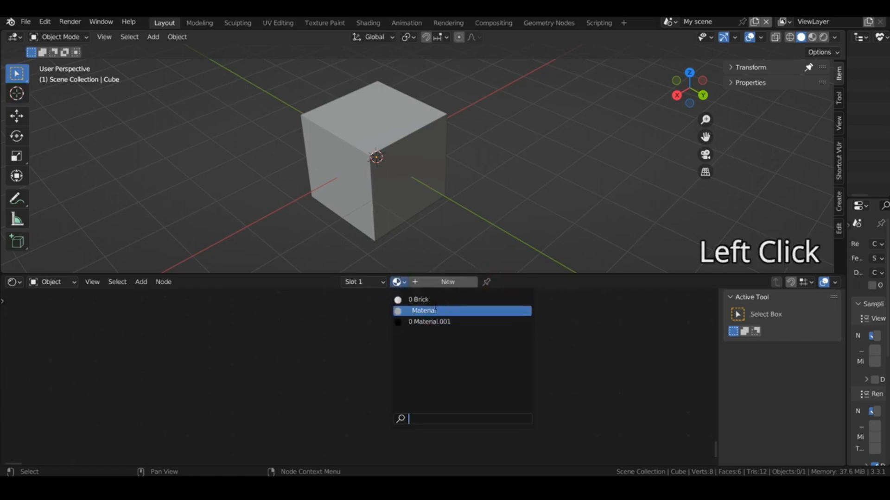
click(417, 299)
Step: Delete the Mix Shader and Material Output nodes and move the remaining group nodes closer together
click(625, 410)
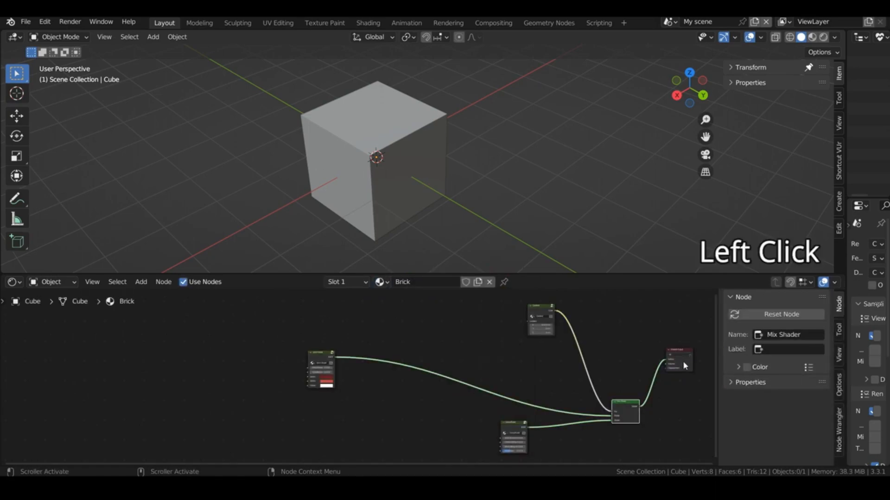
shift+click(686, 368)
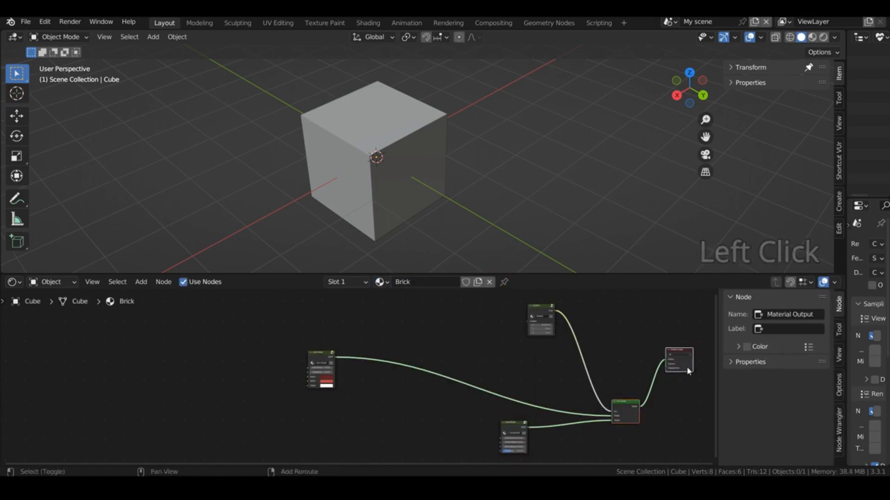
key(x)
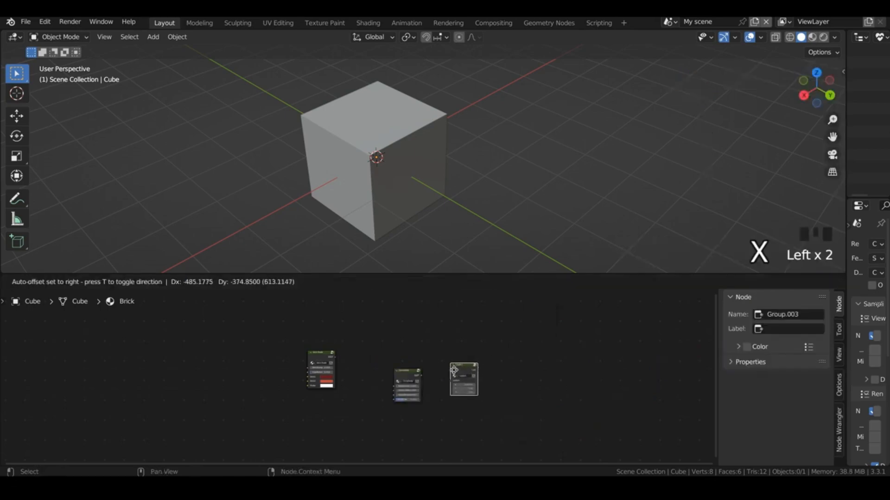
drag(454, 369, 385, 381)
click(355, 306)
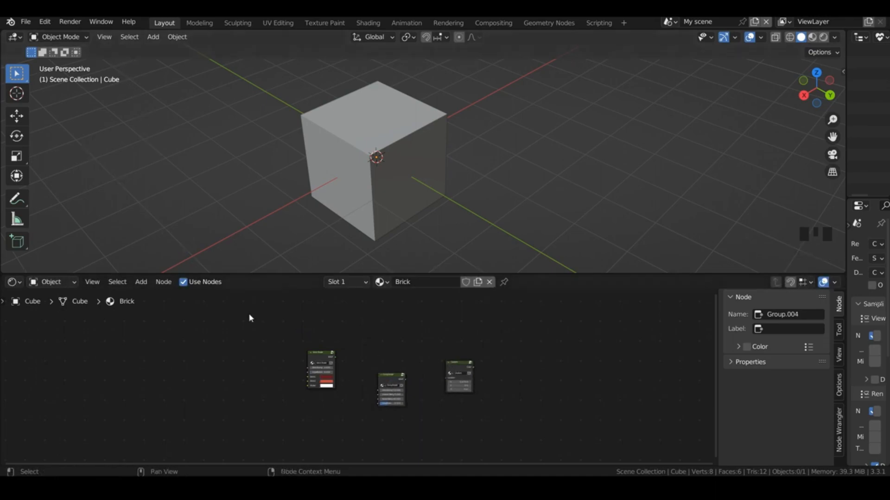
Step: Examine the Node Presets add-on's details and its node-group directory setting in the preferences
click(132, 184)
click(26, 22)
mouse_move(45, 22)
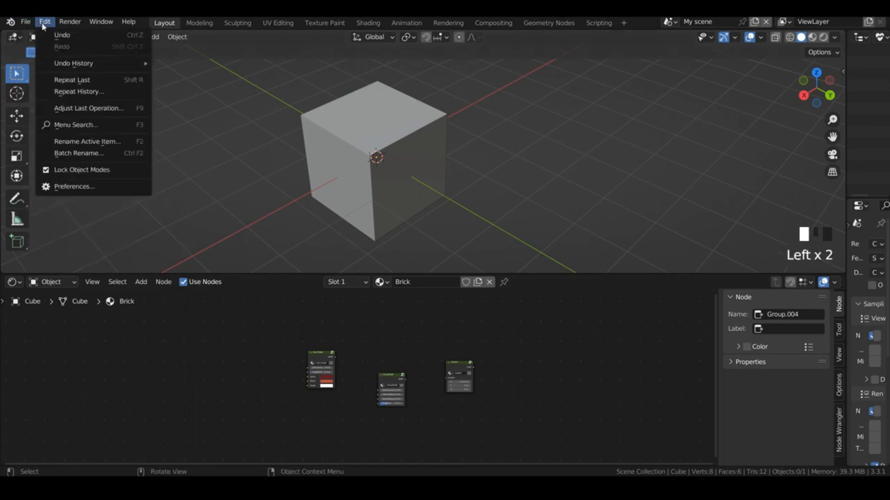
click(69, 186)
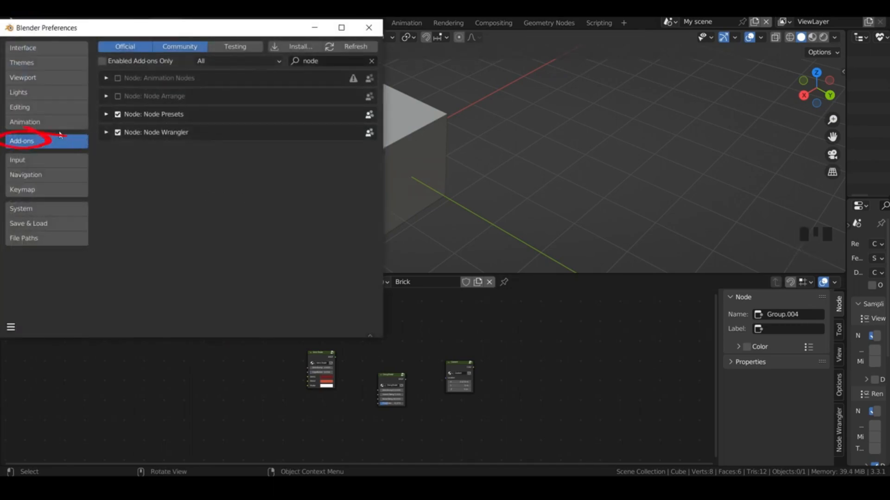
click(105, 115)
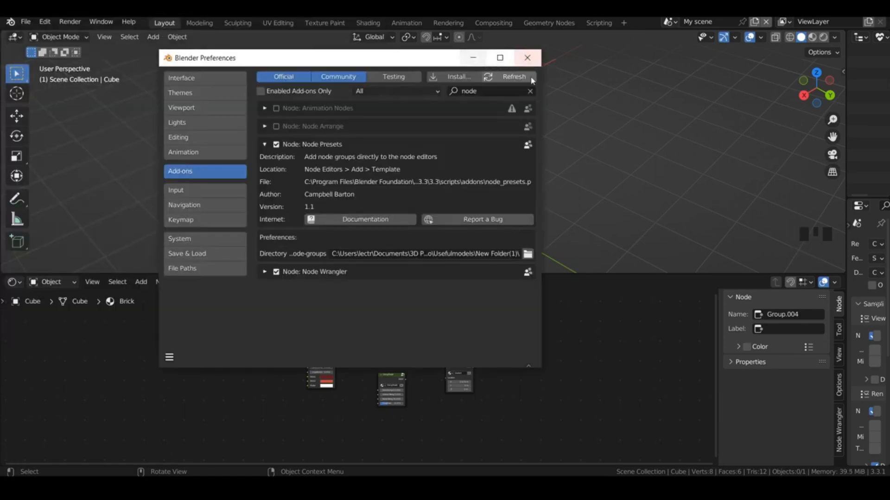
click(527, 57)
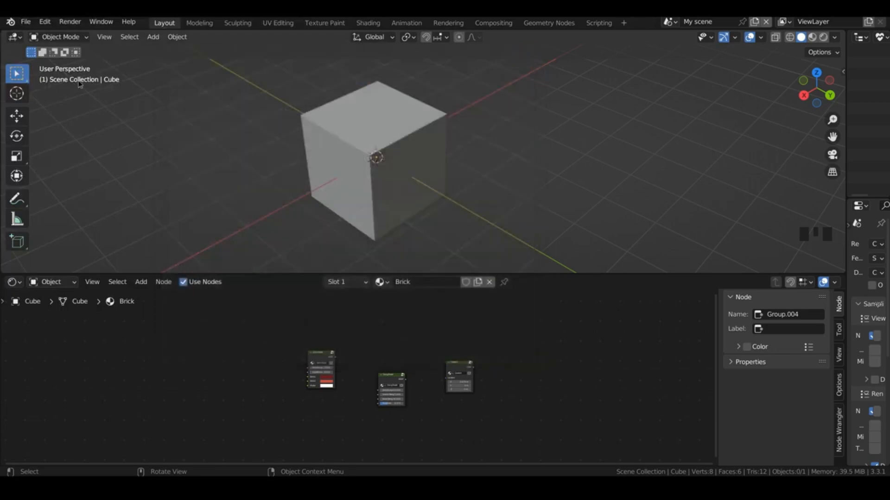
Step: Start saving the file and create a new folder called nodepresets inside 3D Projects
click(25, 21)
click(28, 99)
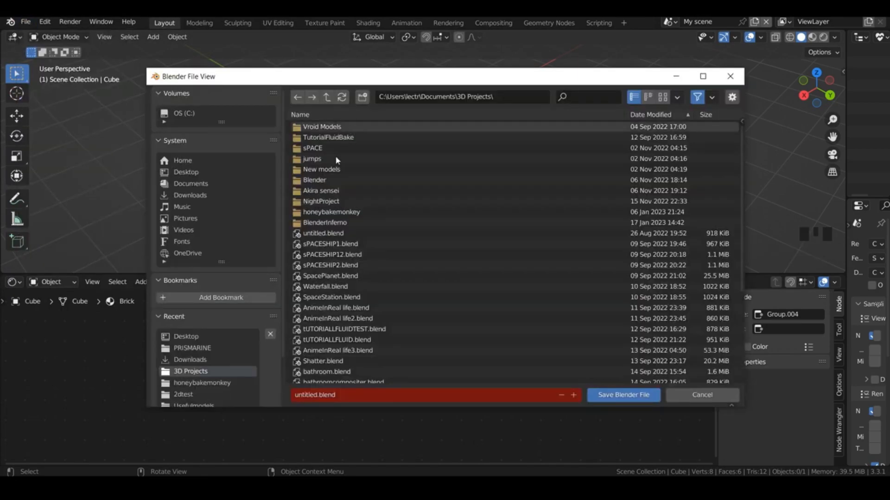
click(362, 96)
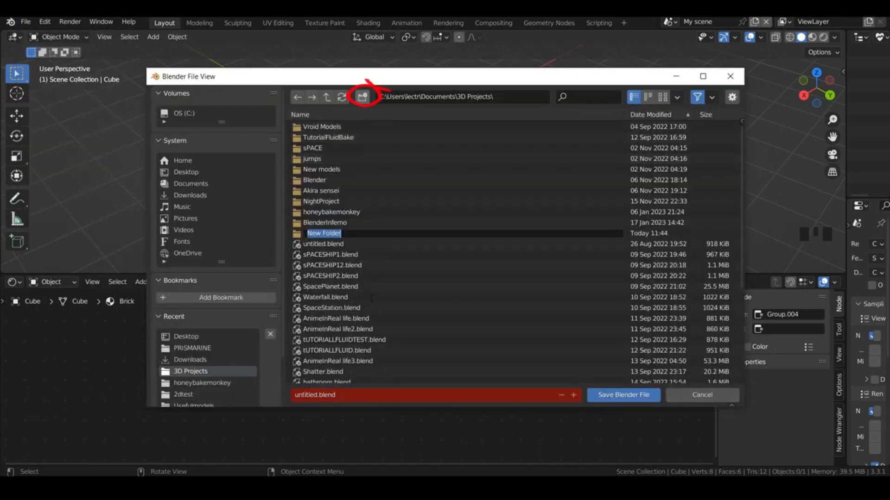
text(nodep)
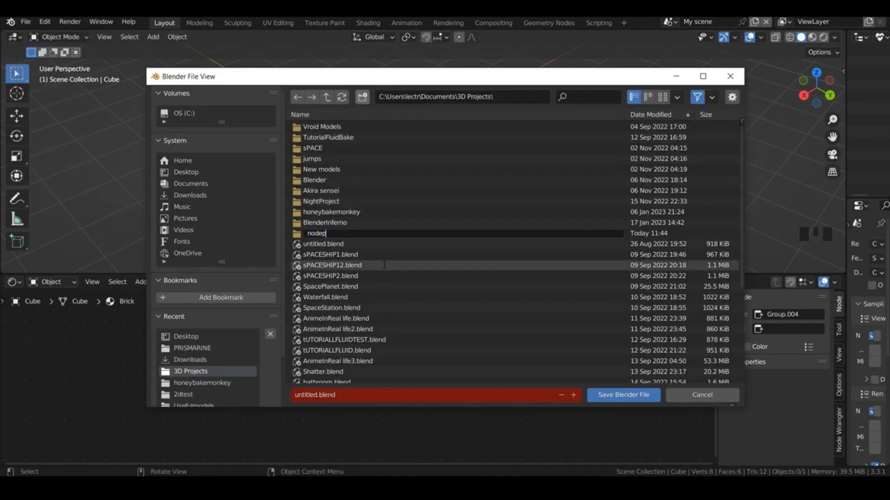
text(resets)
key(Return)
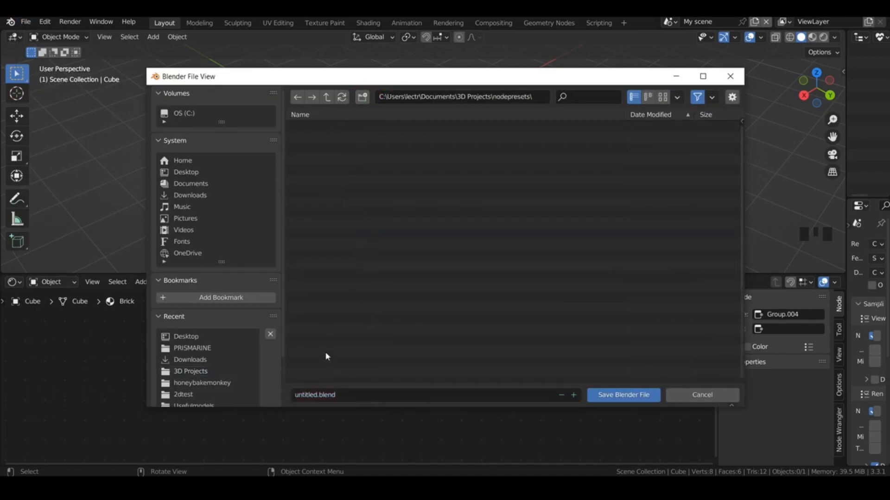
Step: Name the file nodepresets.blend and save it in the nodepresets folder
click(324, 395)
click(322, 395)
drag(318, 396, 246, 392)
text(nodepresets)
click(623, 396)
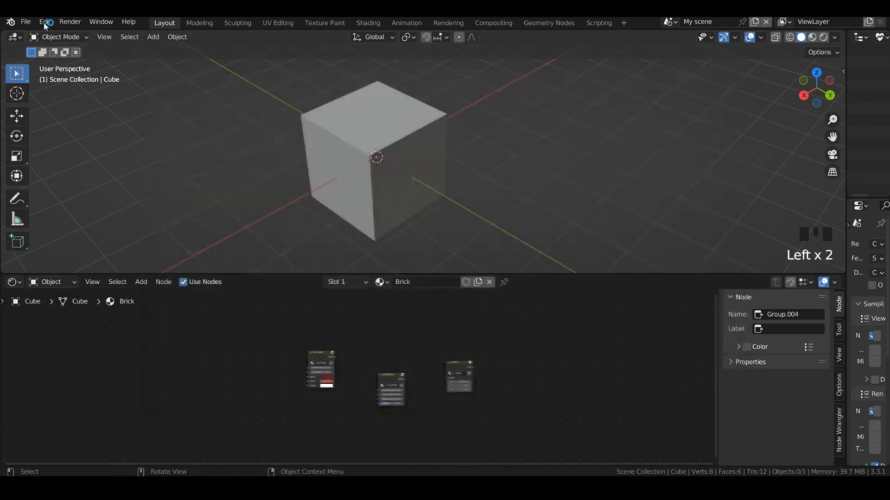
Step: Set the Node Presets add-on's directory to the 3D Projects\nodepresets folder and save the preferences
click(44, 21)
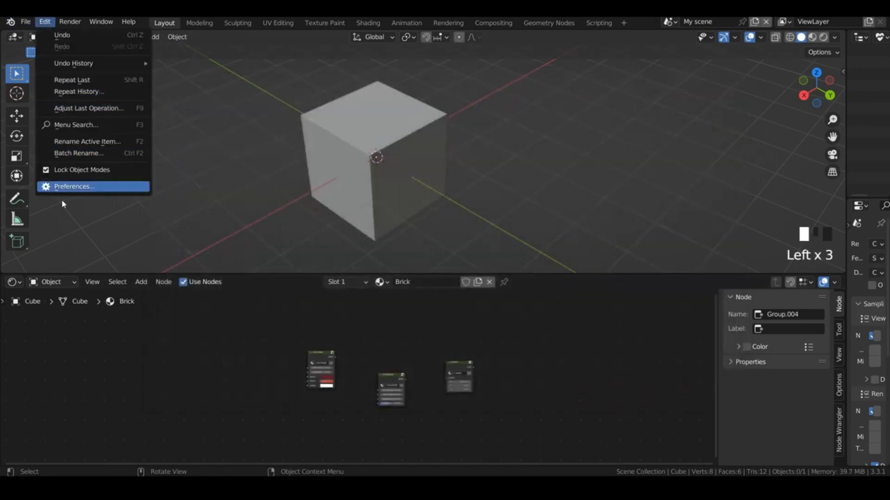
click(67, 187)
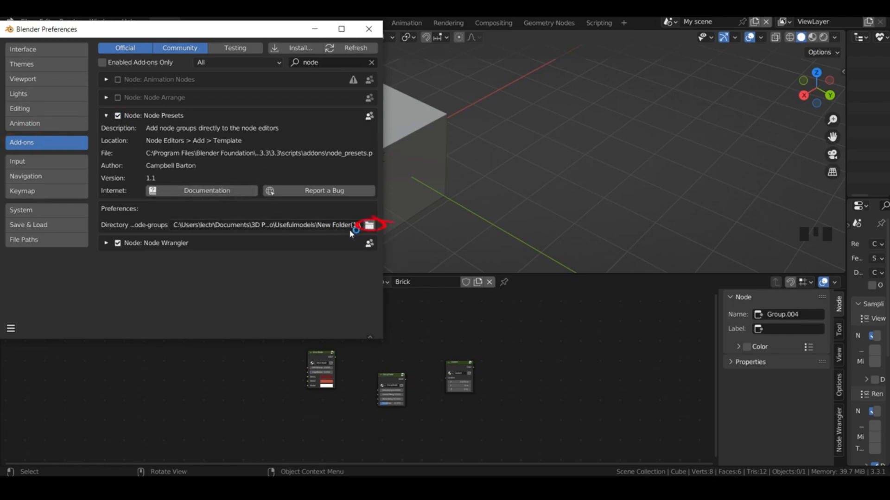
click(370, 226)
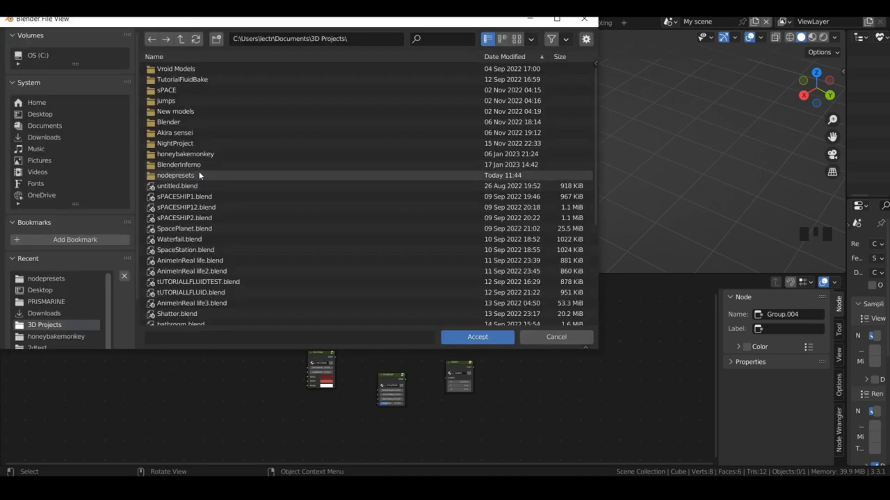
click(200, 176)
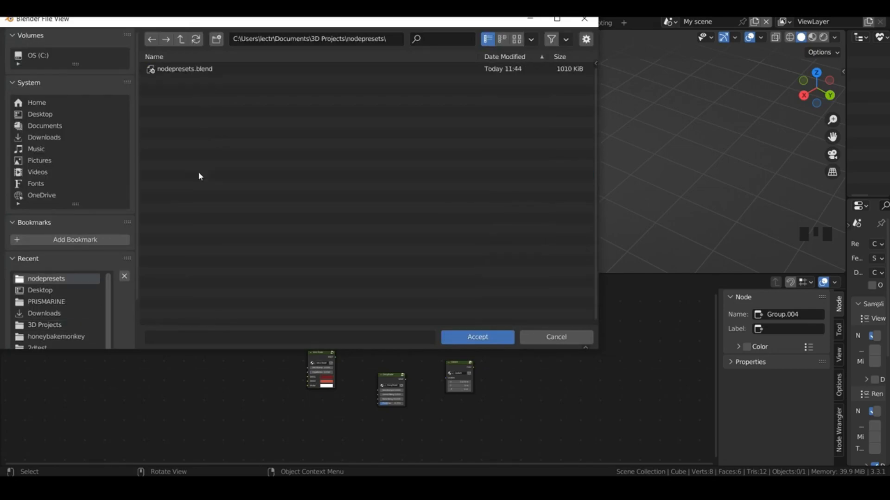
click(482, 337)
click(11, 329)
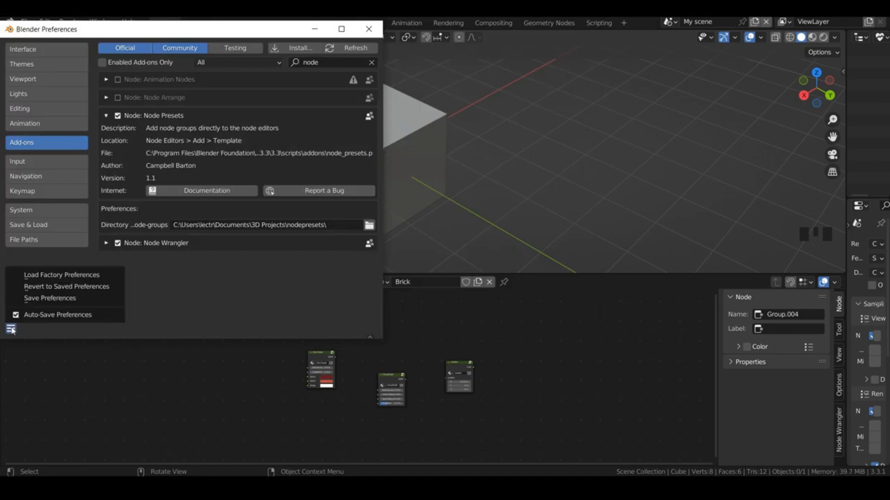
click(39, 298)
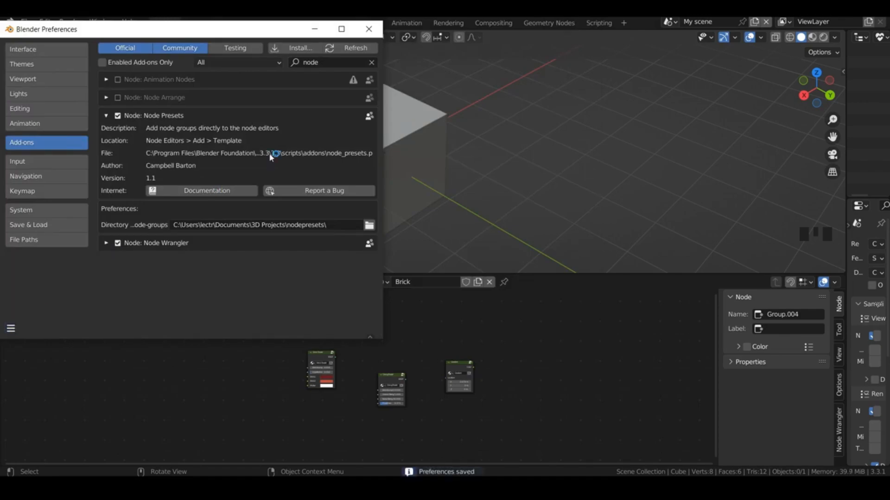
click(368, 29)
Step: Check which node groups are offered as templates when adding a node
key(shift+a)
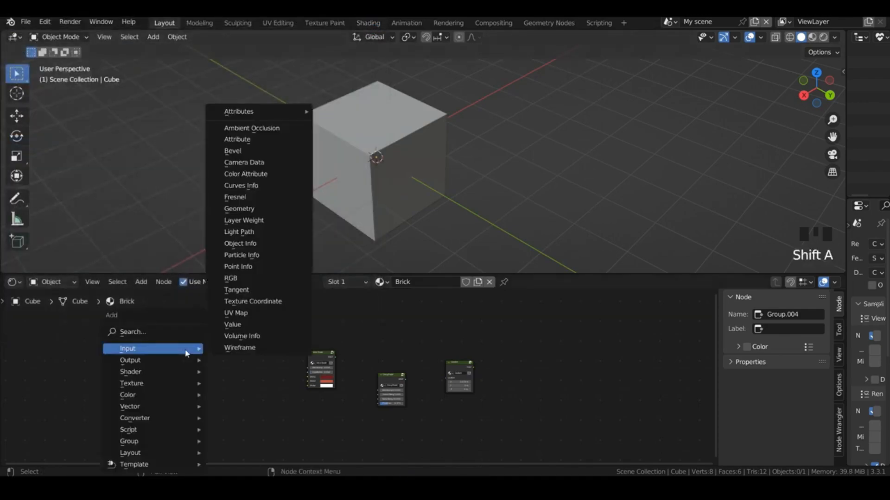
mouse_move(160, 466)
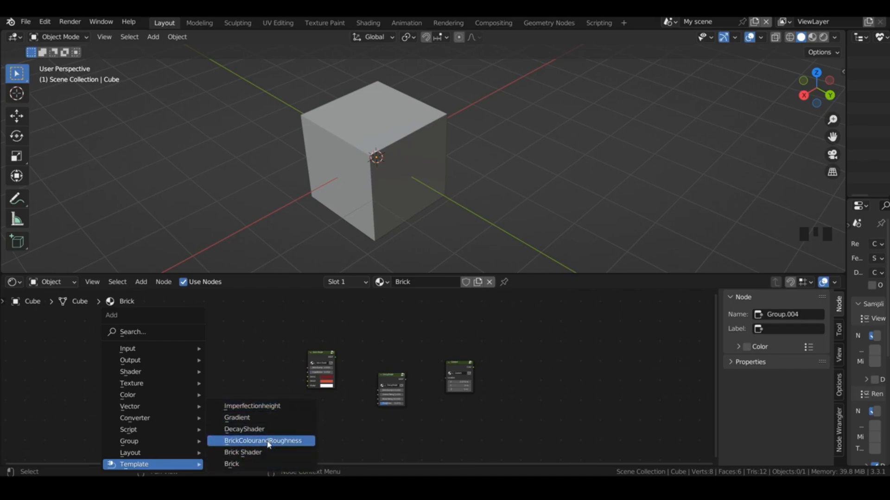
Step: Save the nodepresets.blend file again
click(45, 21)
click(26, 21)
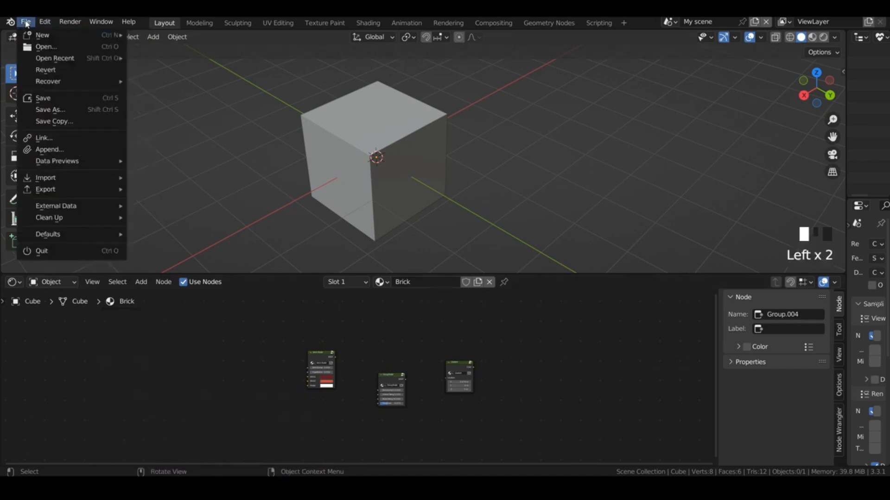
click(51, 97)
Step: Create a new General file and delete all the objects in its startup scene
click(25, 22)
mouse_move(48, 33)
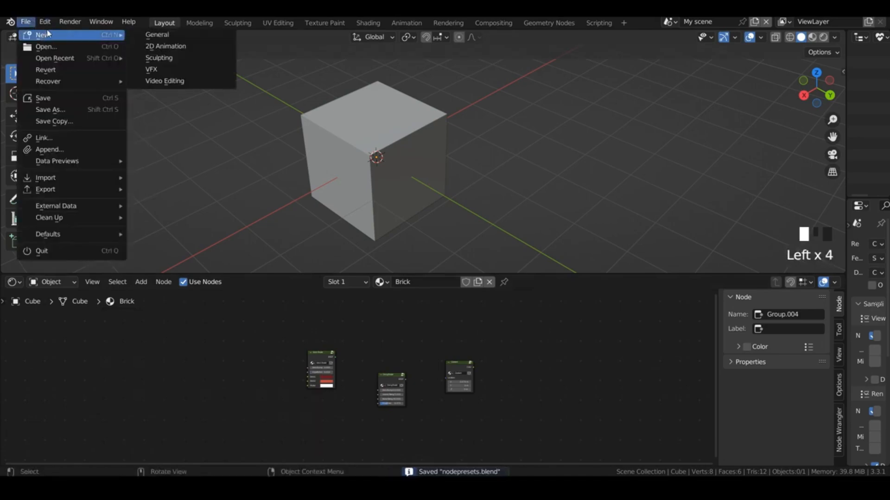
click(149, 39)
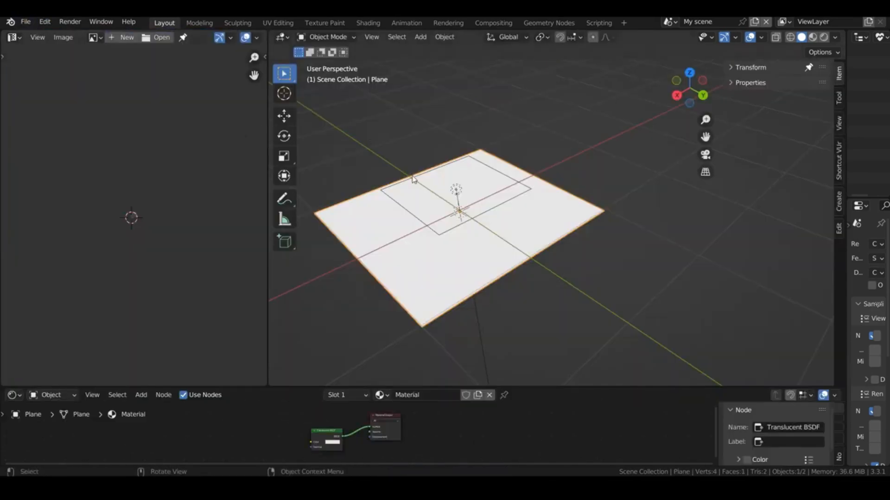
key(x)
click(595, 194)
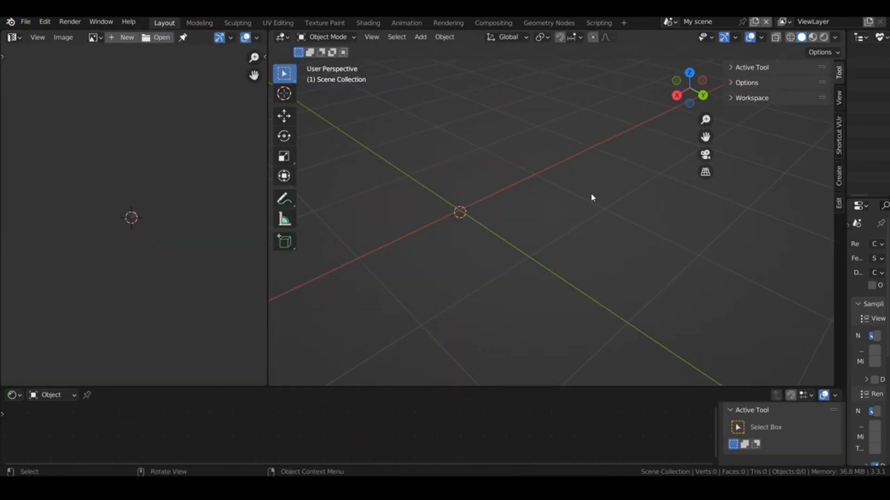
Step: Enlarge the shader editor area and add a plane mesh to the empty scene
drag(471, 386, 474, 239)
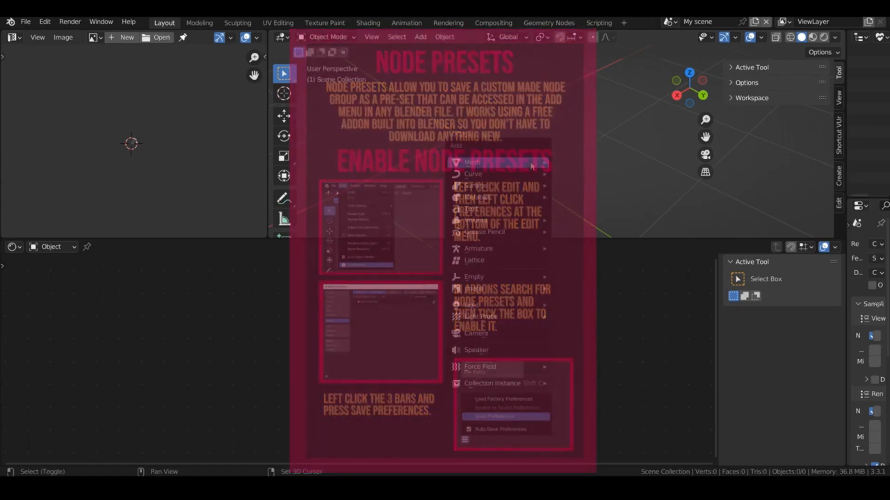
key(shift+a)
mouse_move(542, 162)
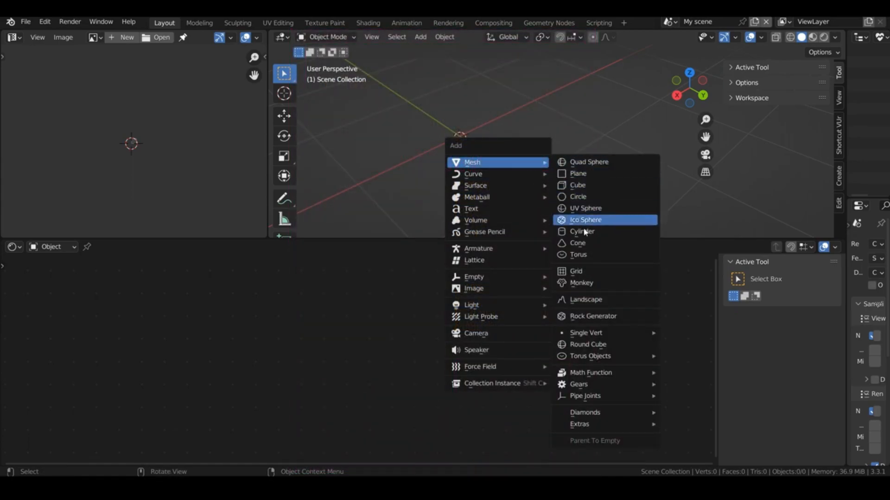
click(577, 174)
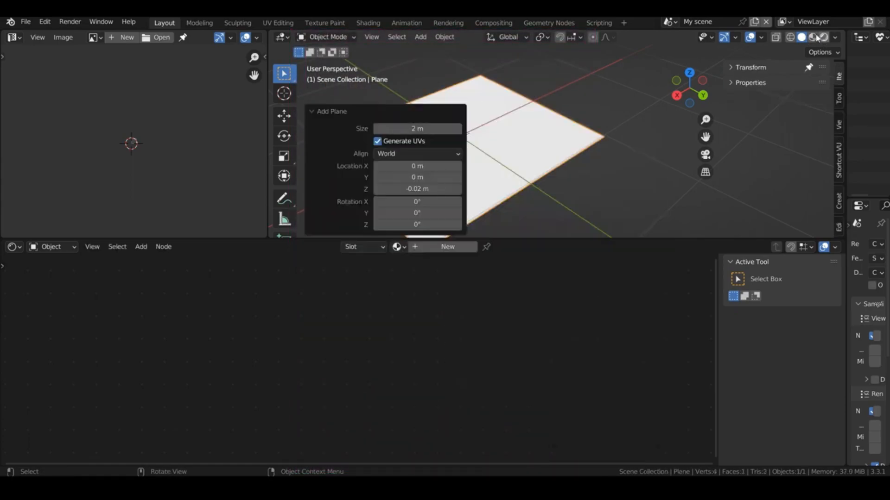
Step: Create a new node-based material on the plane
click(835, 37)
click(758, 94)
click(442, 247)
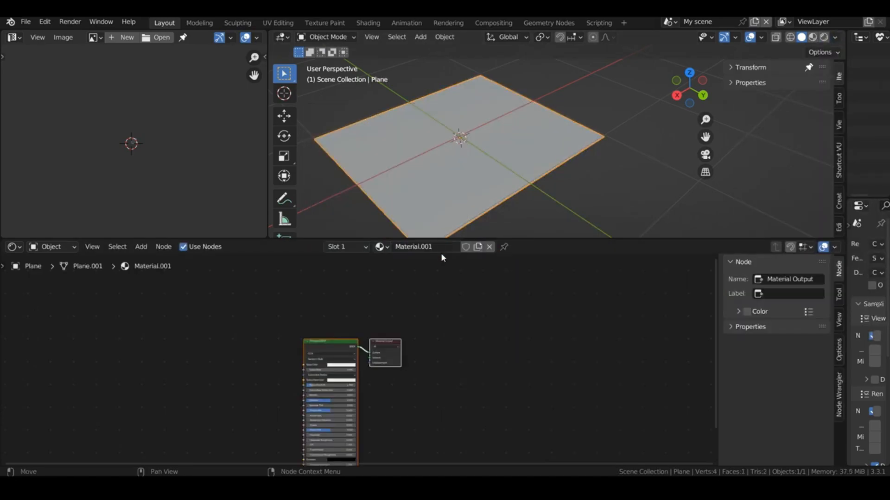
Step: Add the Brick Shader template group to the plane's material and place it beside the Principled BSDF
drag(348, 337, 483, 279)
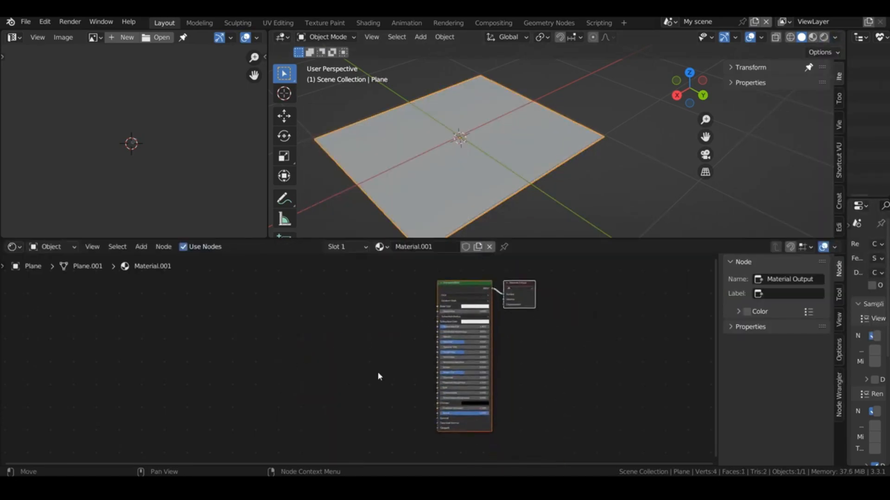
scroll(377, 371, up, 2)
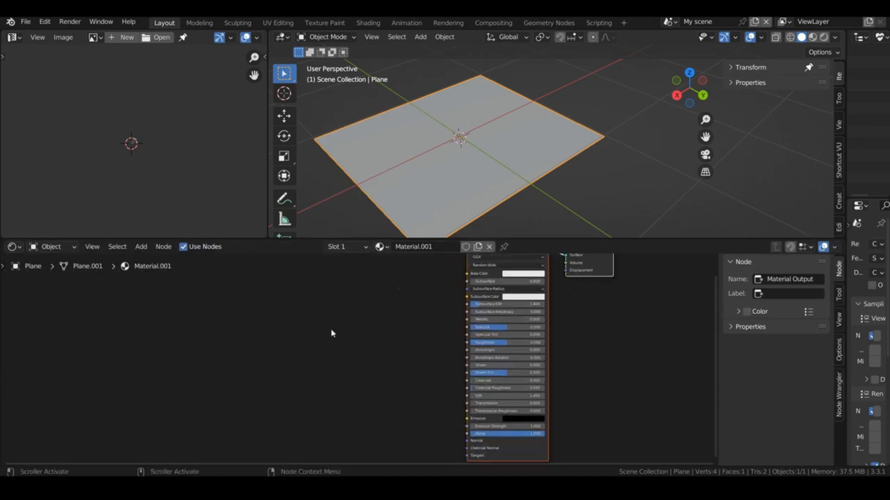
key(shift+a)
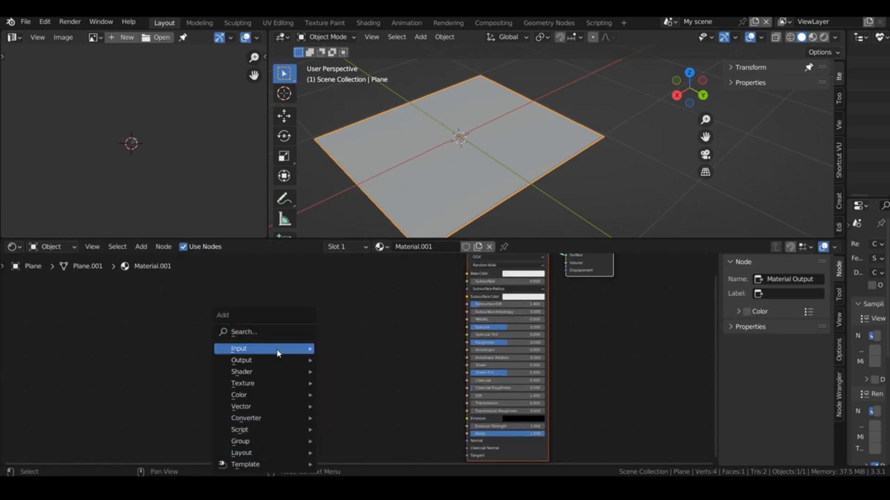
mouse_move(258, 466)
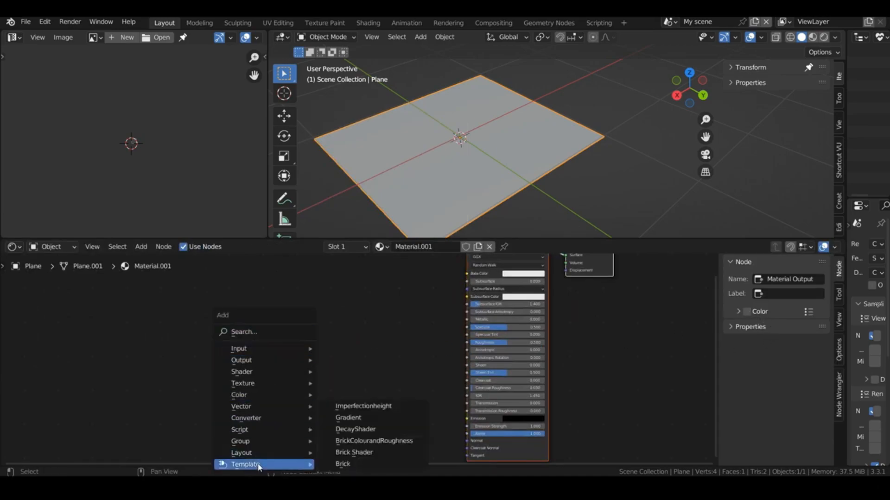
click(354, 452)
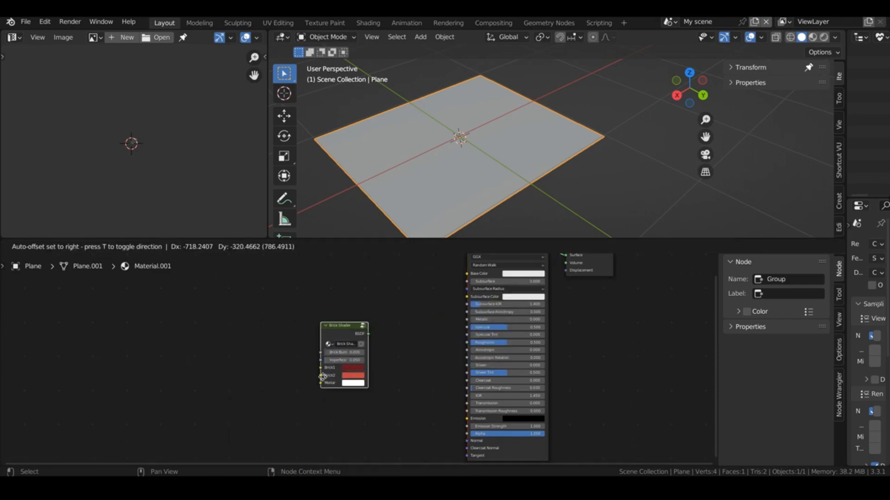
click(357, 350)
Step: Replace the Principled BSDF with the Brick Shader's BSDF output linked to the Material Output's Surface, and display the plane in Material Preview shading
drag(389, 319, 467, 301)
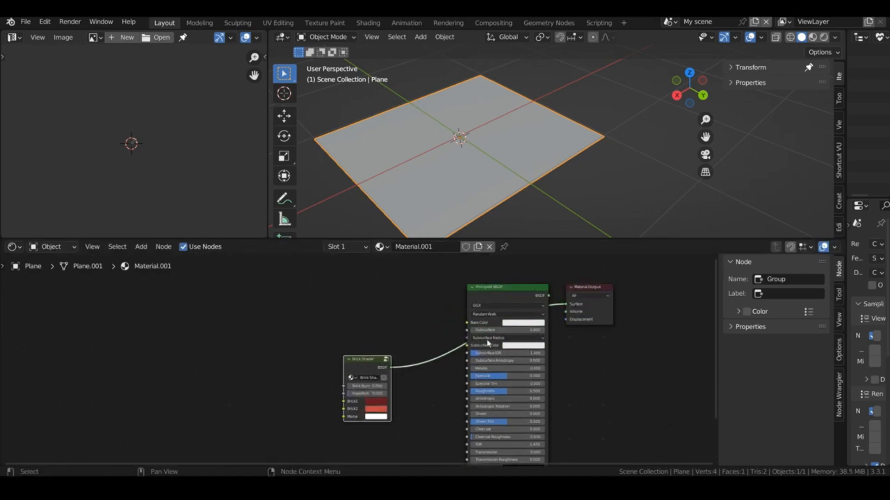
alt+drag(482, 430, 169, 399)
key(x)
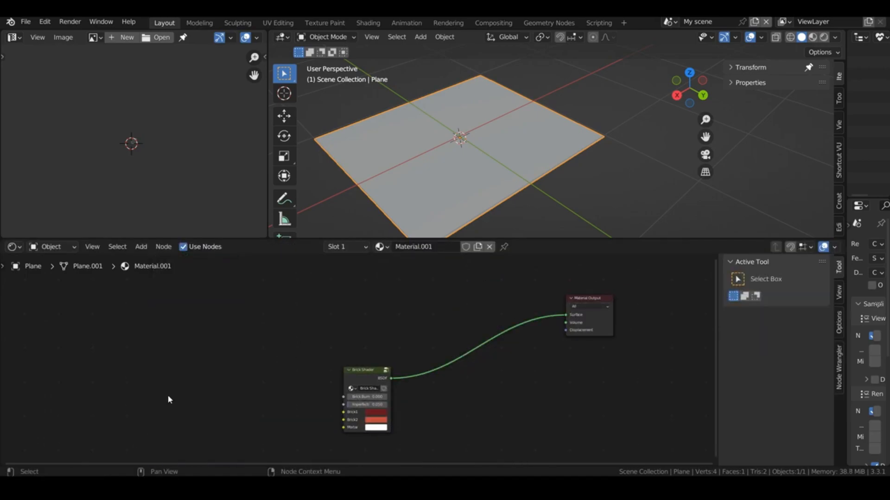
click(812, 37)
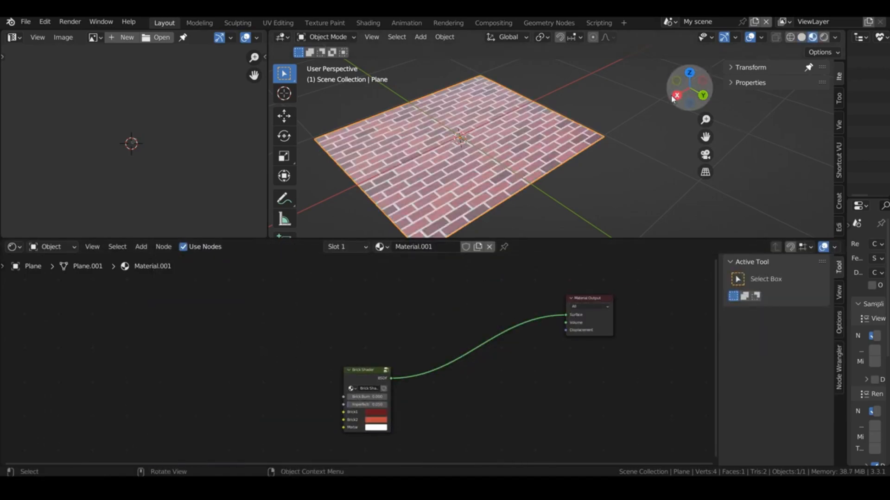